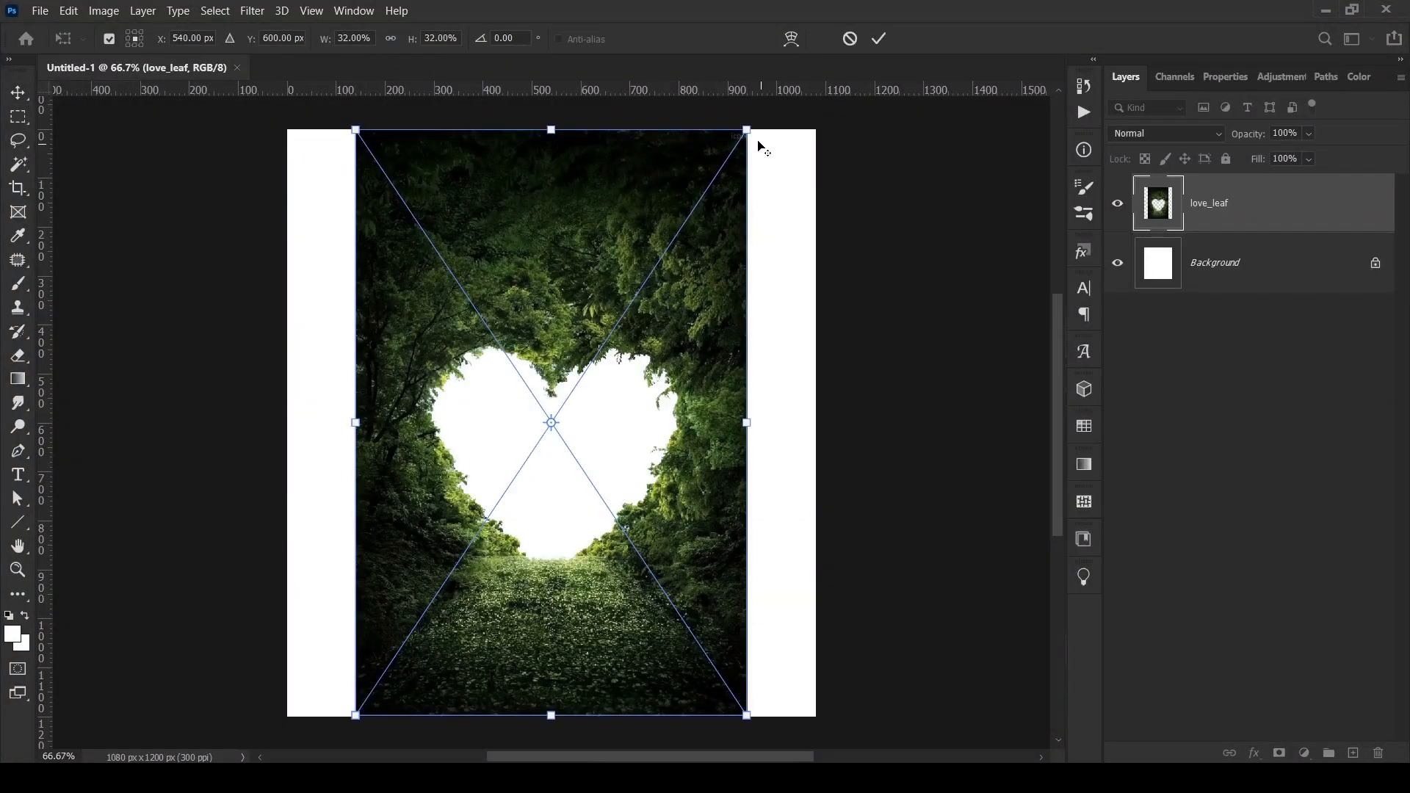
# - Enlarge and stretch the placed love_leaf image, shifting it slightly upward, so that it covers the whole canvas
pyautogui.moveTo(747, 128); pyautogui.dragTo(793, 130)
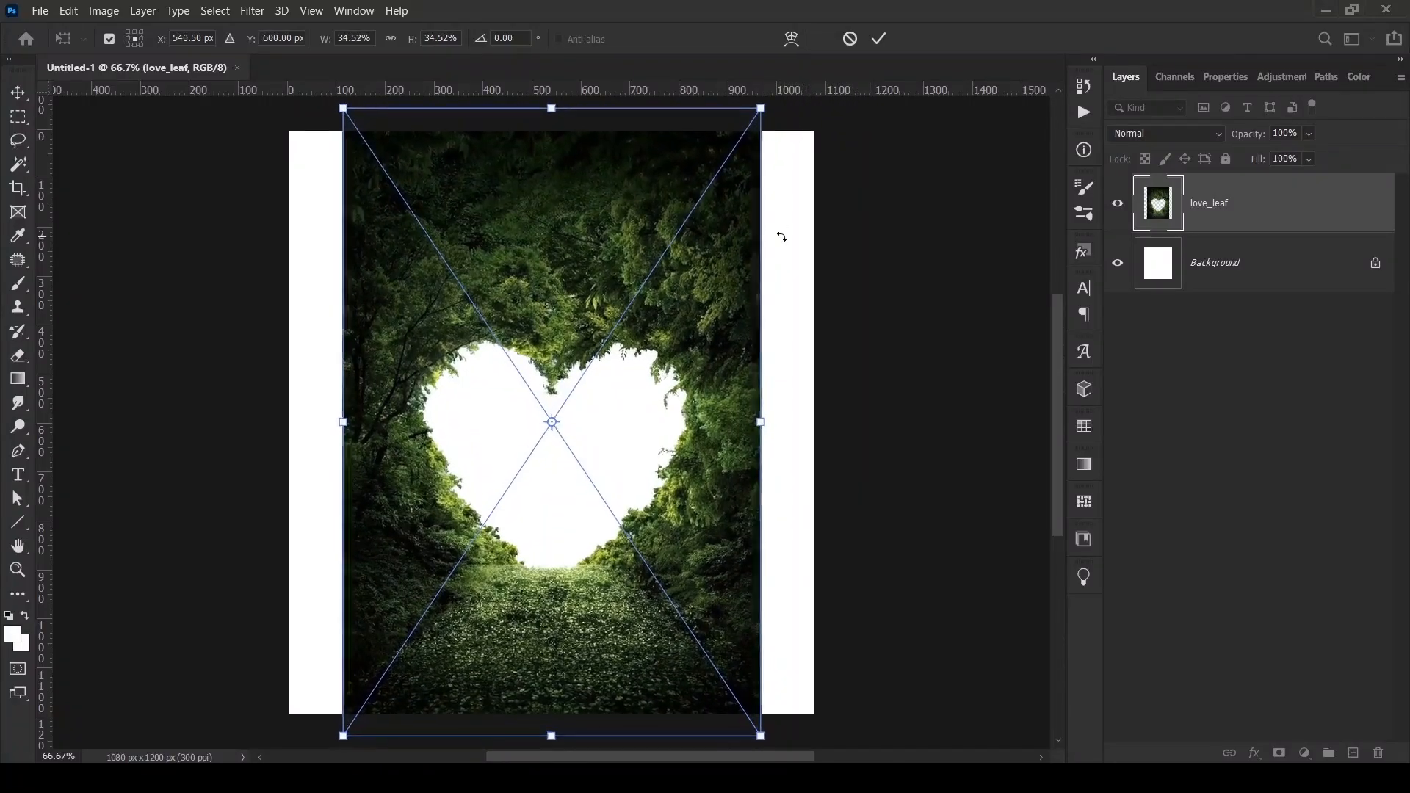
pyautogui.hotkey('ctrl', '-')
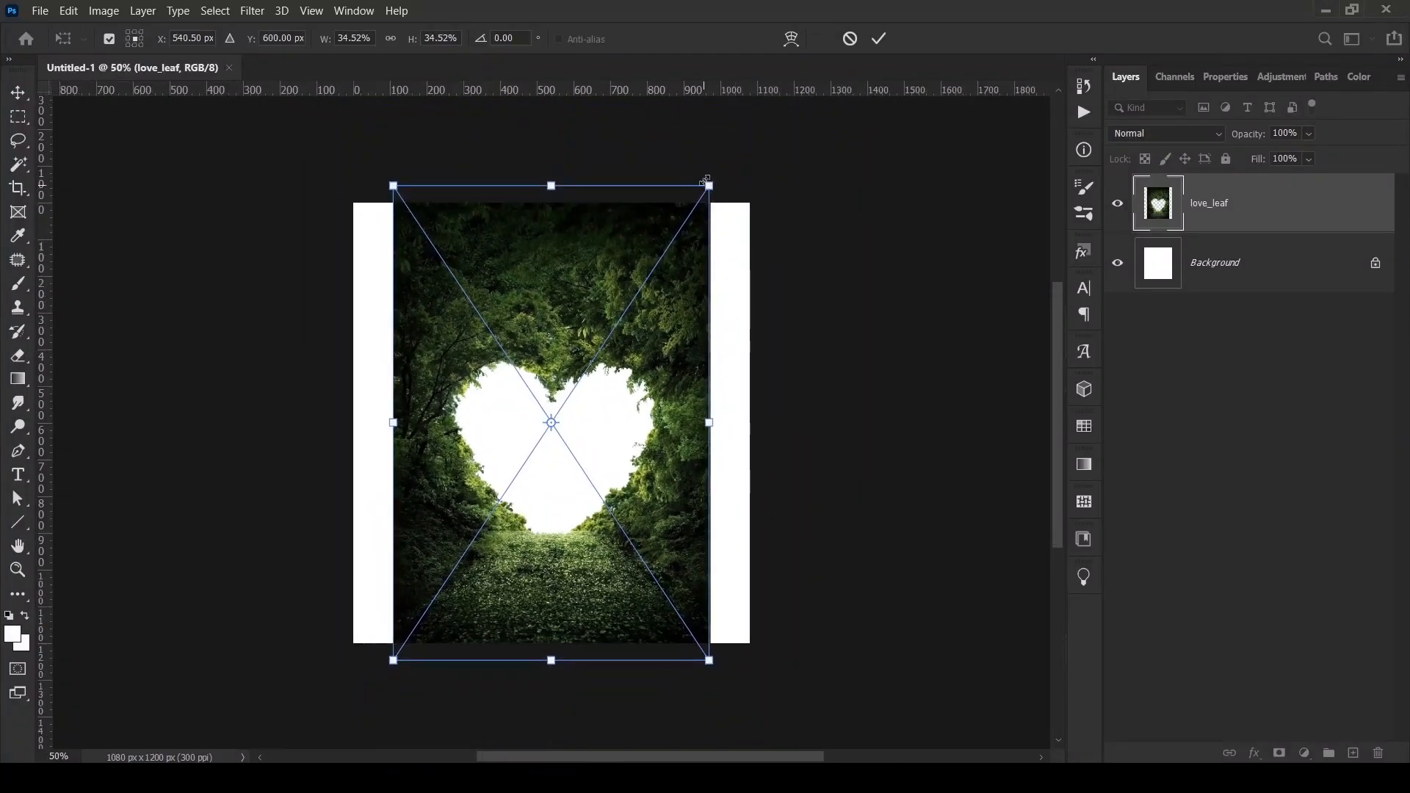
pyautogui.moveTo(711, 184); pyautogui.dragTo(737, 162)
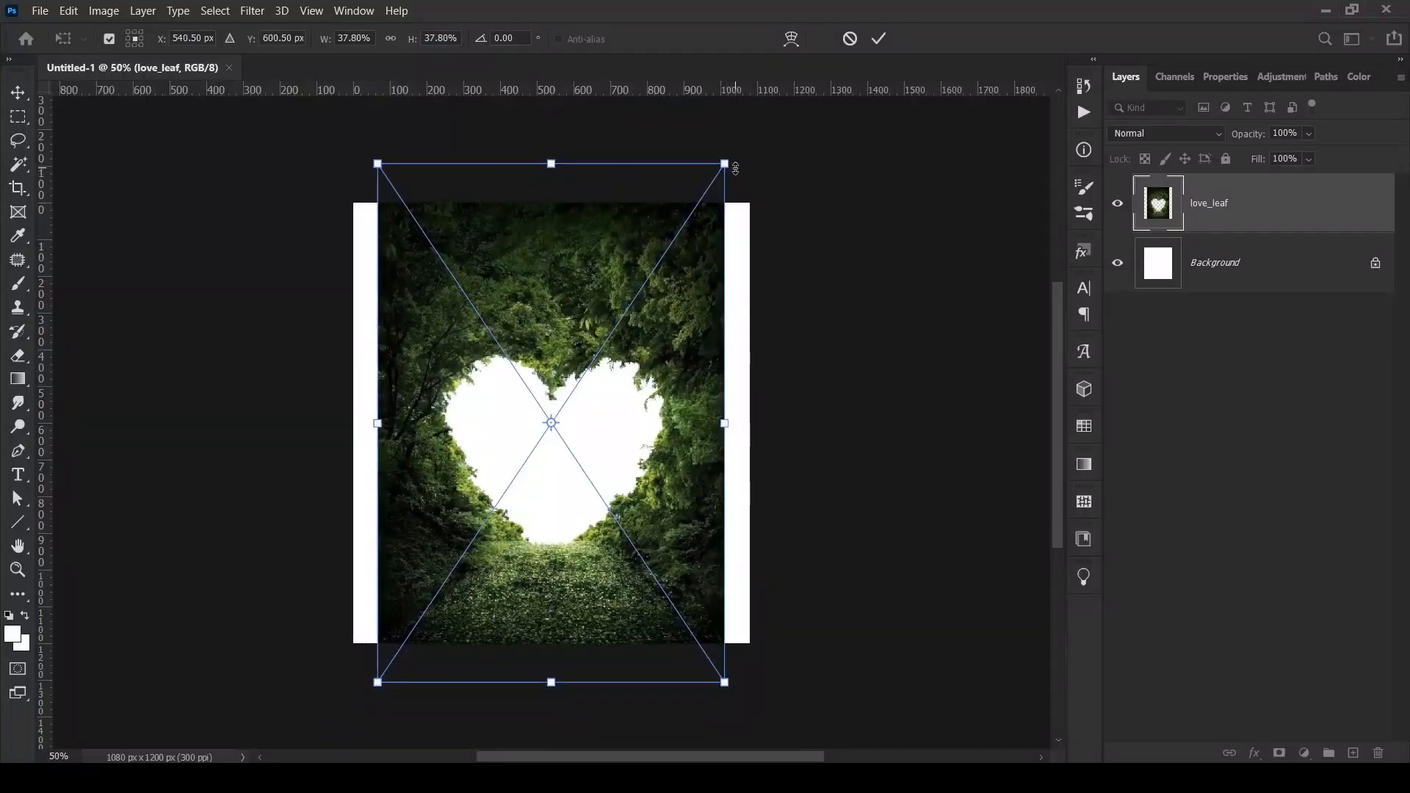
pyautogui.moveTo(725, 423); pyautogui.dragTo(744, 420)
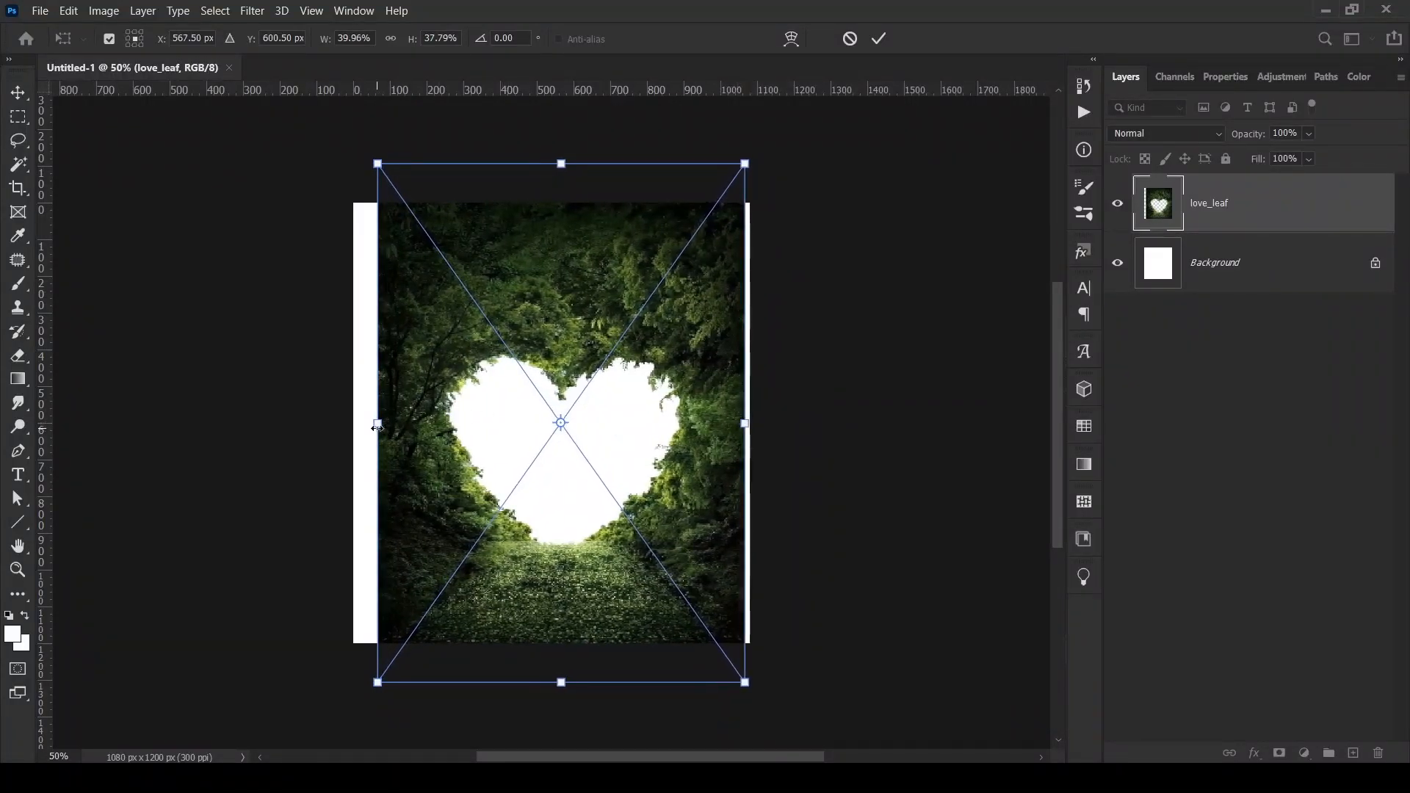
pyautogui.moveTo(375, 424); pyautogui.dragTo(361, 425)
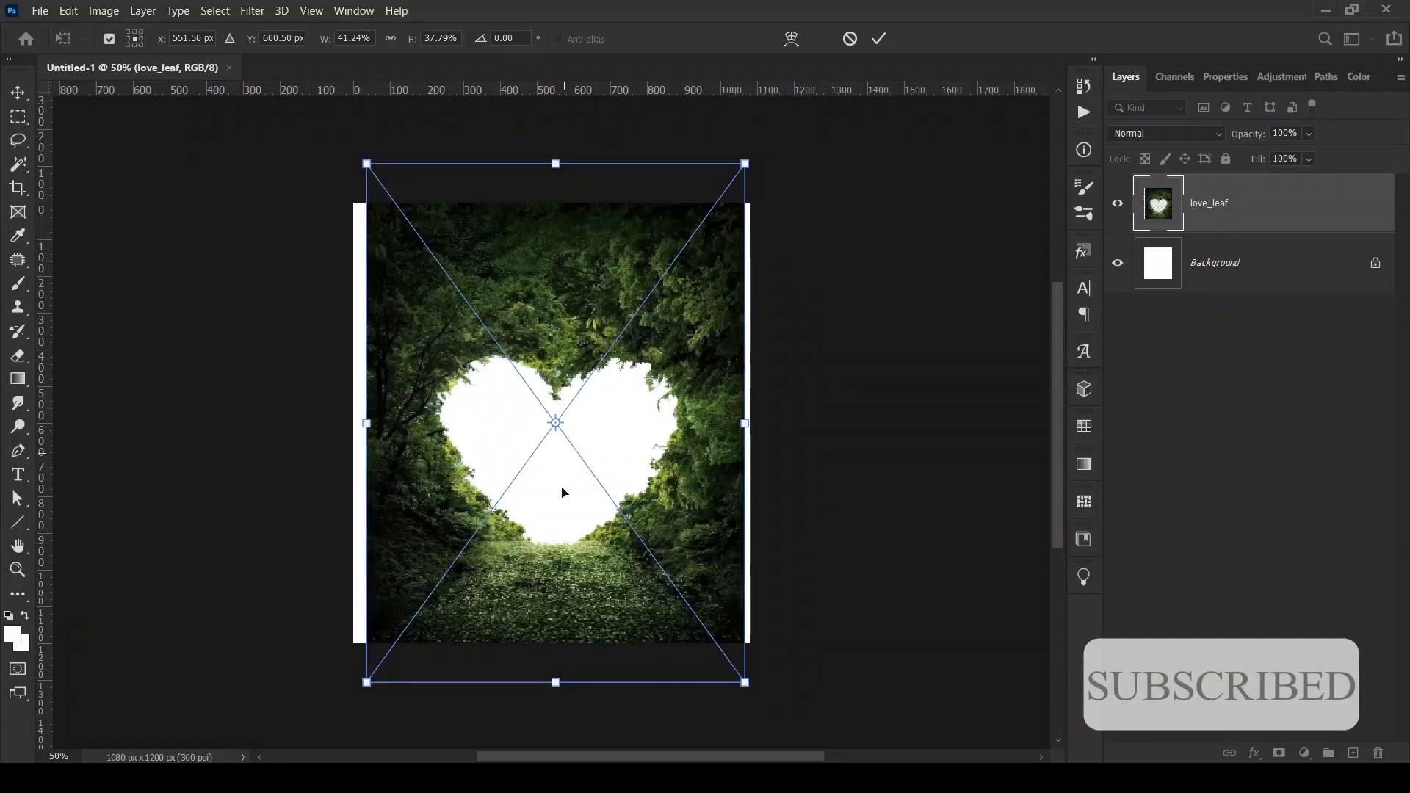
pyautogui.moveTo(557, 528); pyautogui.dragTo(556, 520)
pyautogui.moveTo(556, 153); pyautogui.dragTo(556, 147)
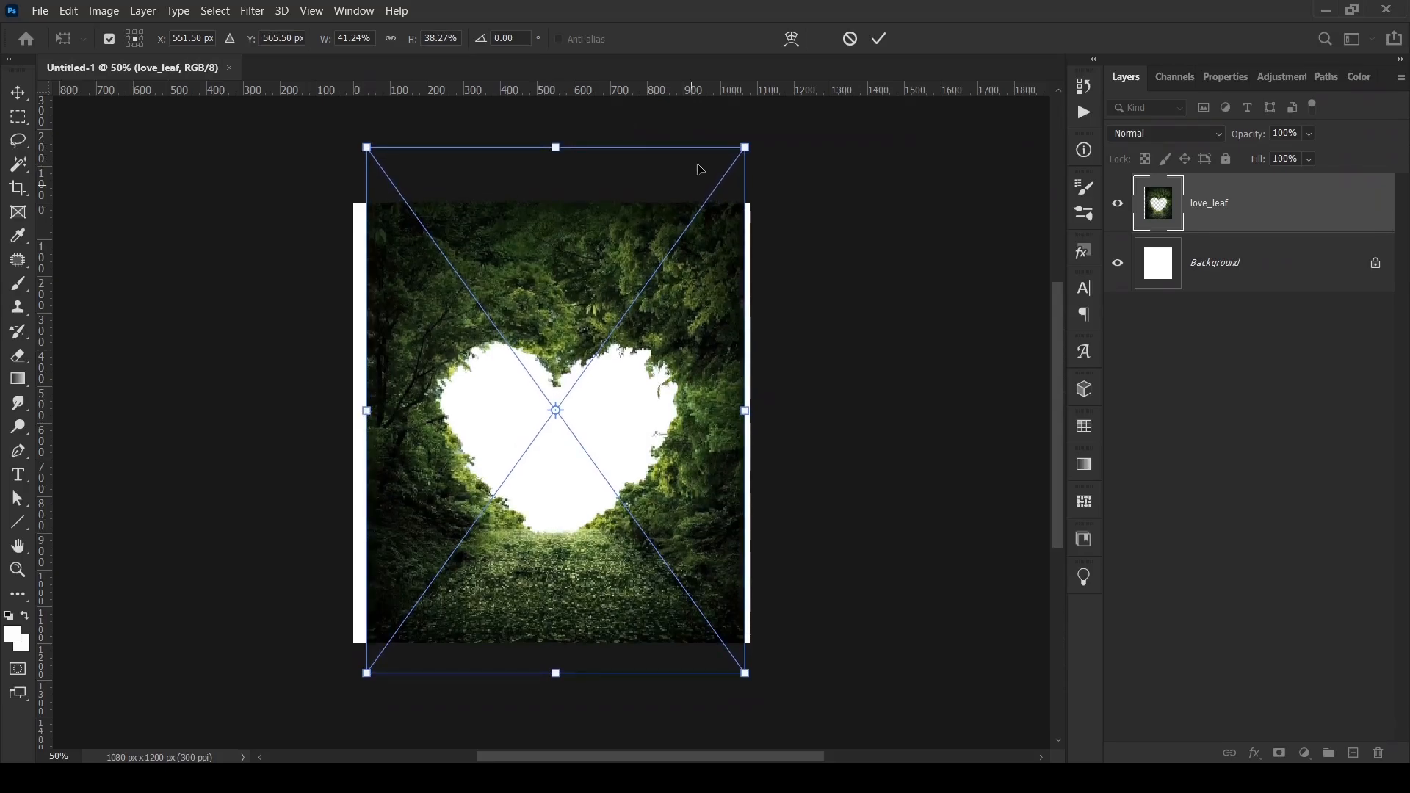
pyautogui.moveTo(366, 414); pyautogui.dragTo(358, 413)
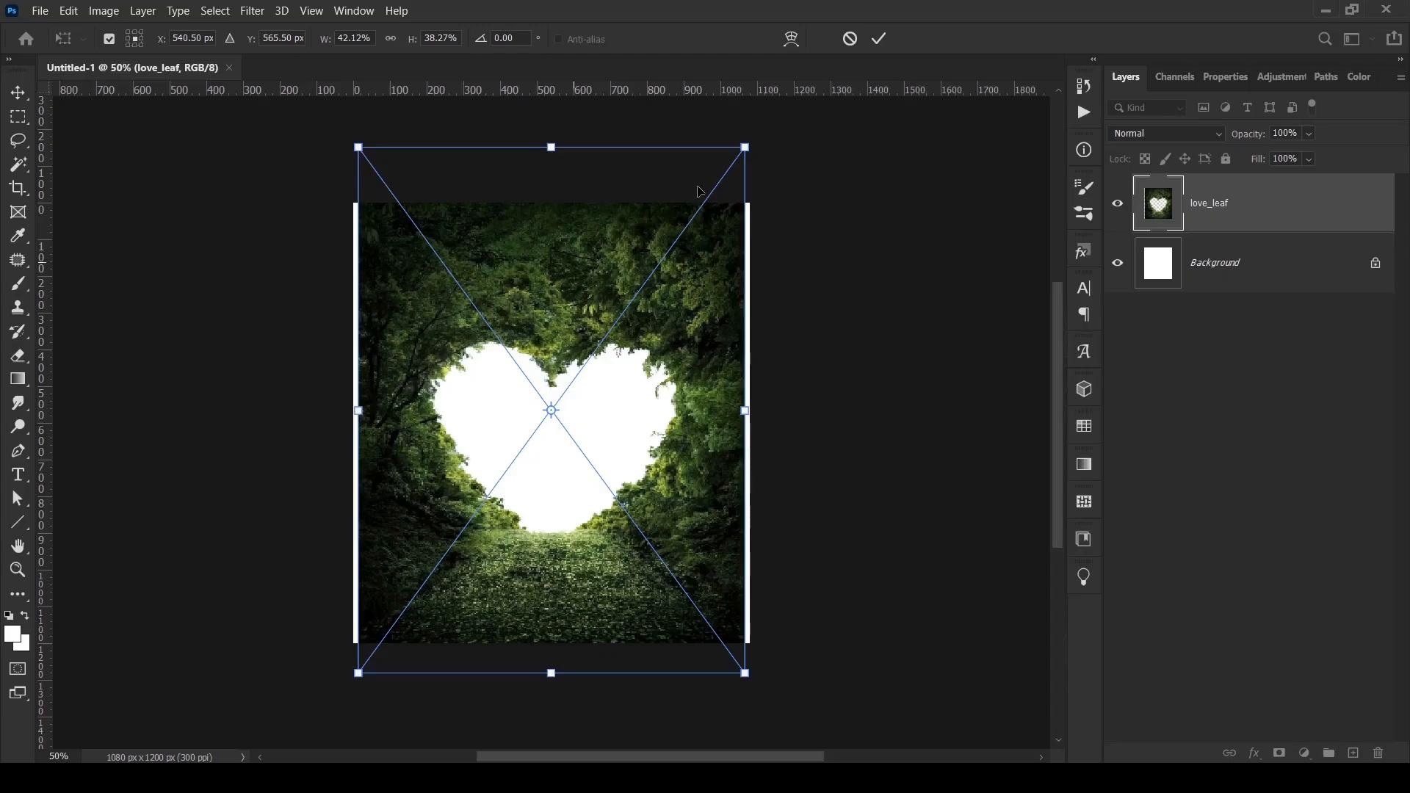
pyautogui.moveTo(747, 141); pyautogui.dragTo(753, 133)
pyautogui.click(877, 45)
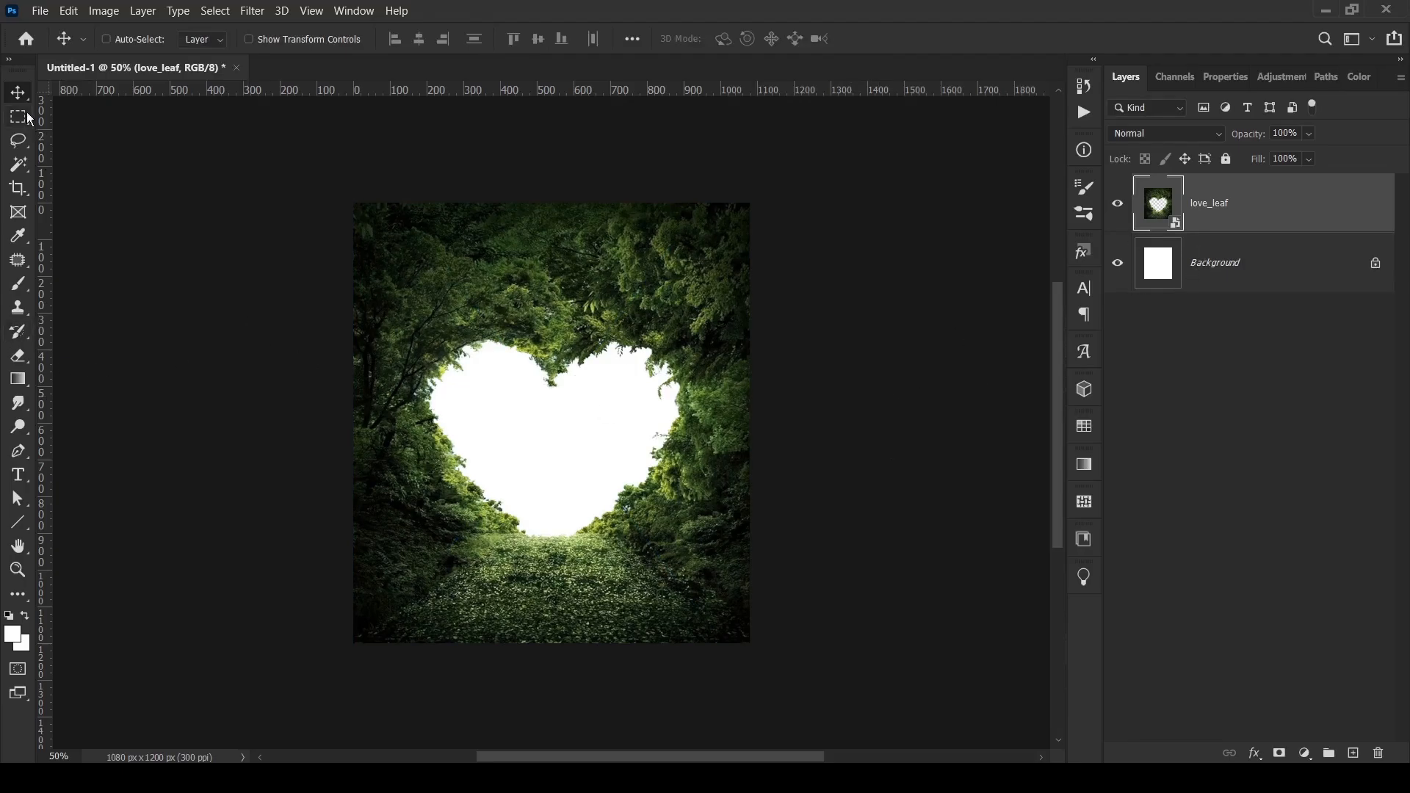
# - Duplicate the love_leaf layer and select the white heart opening on the copy with the Magic Wand tool
pyautogui.hotkey('ctrl', 'j')
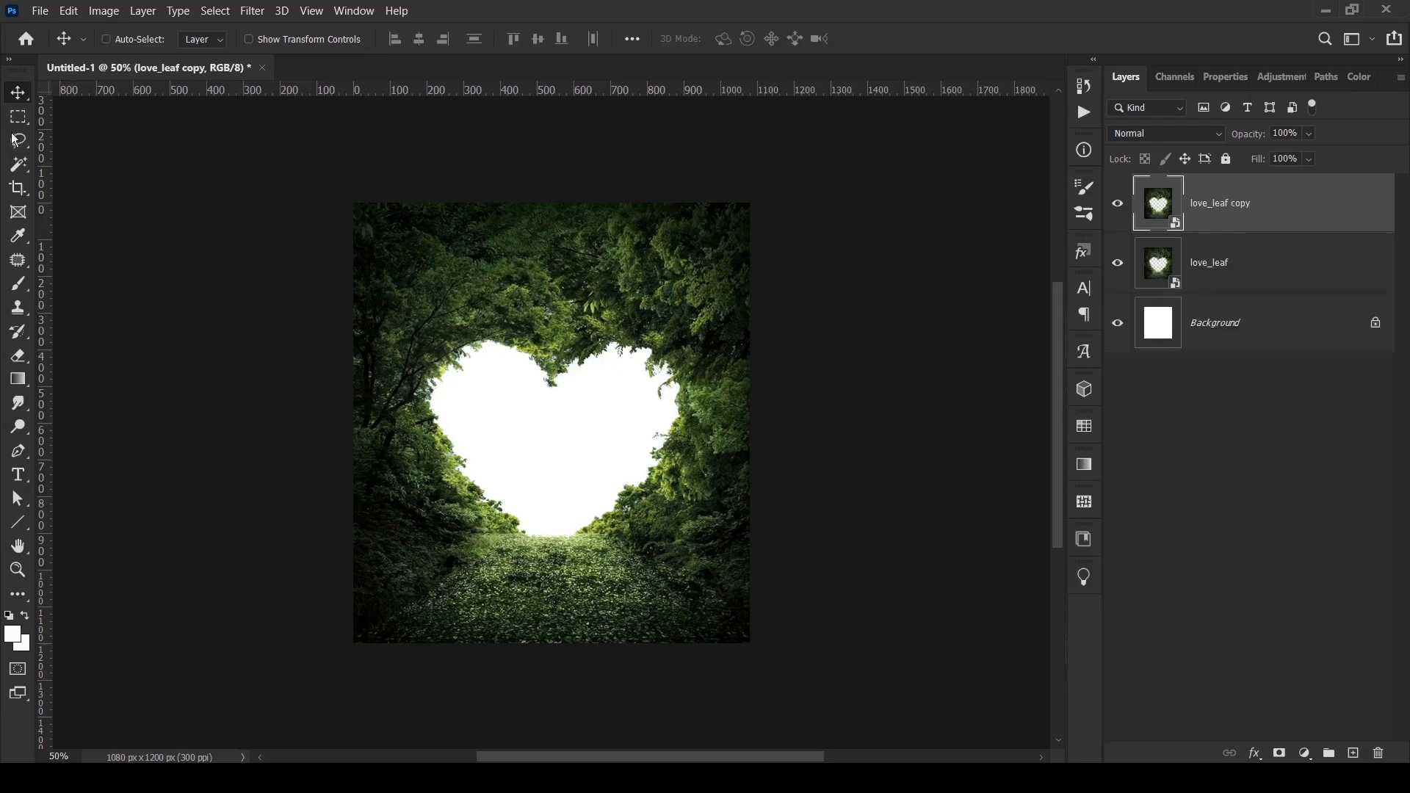
pyautogui.click(18, 164)
pyautogui.click(540, 433)
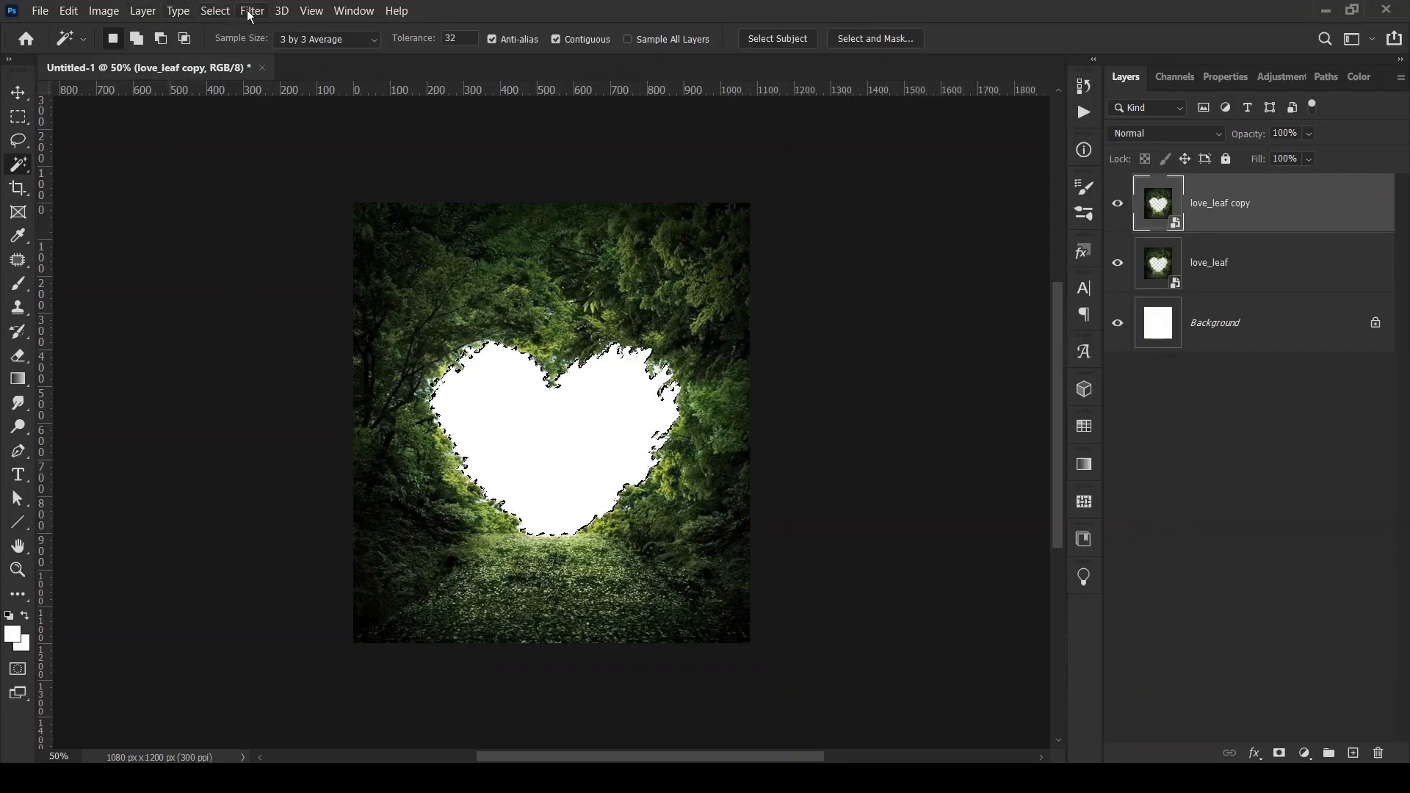
# - Expand the heart selection by 2 pixels
pyautogui.click(219, 10)
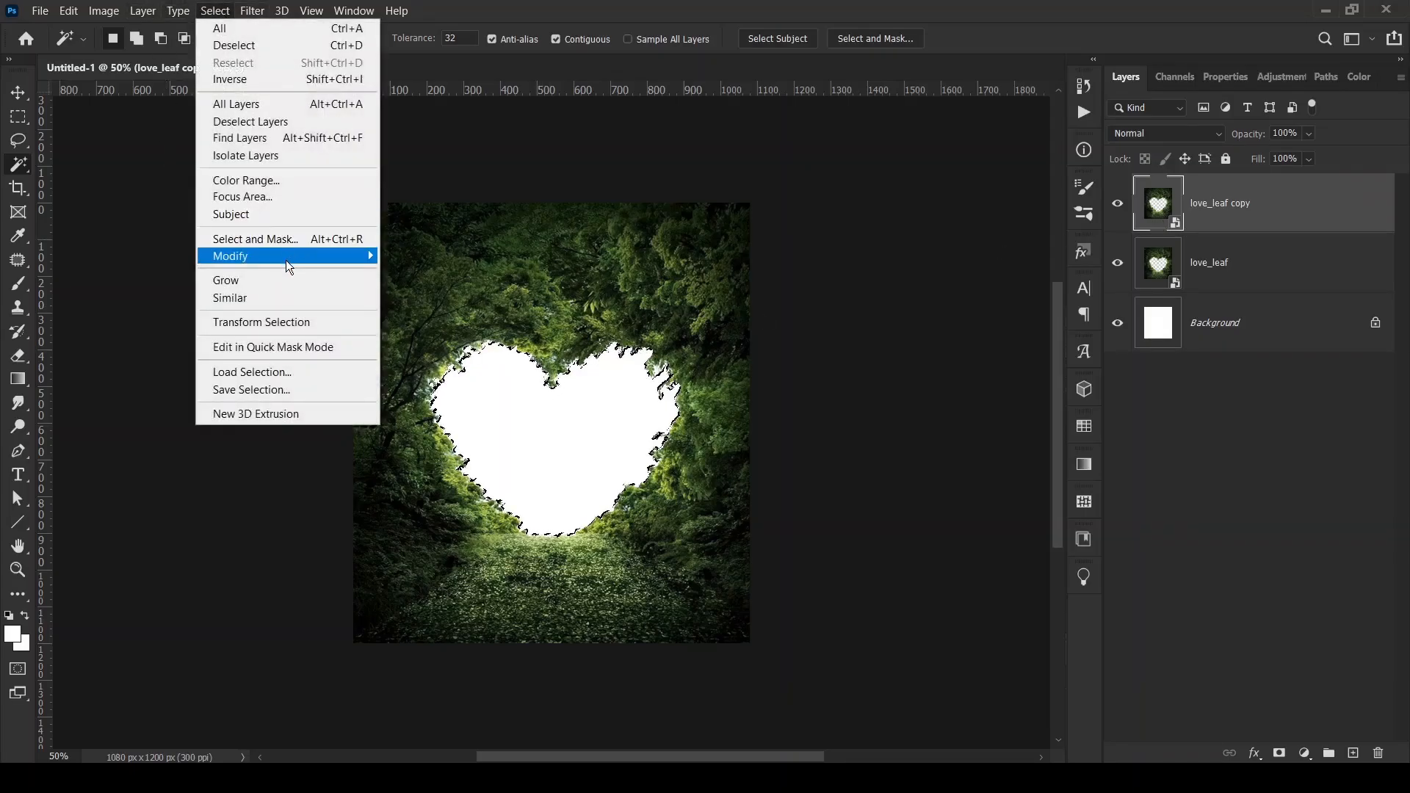
pyautogui.moveTo(285, 260)
pyautogui.click(464, 294)
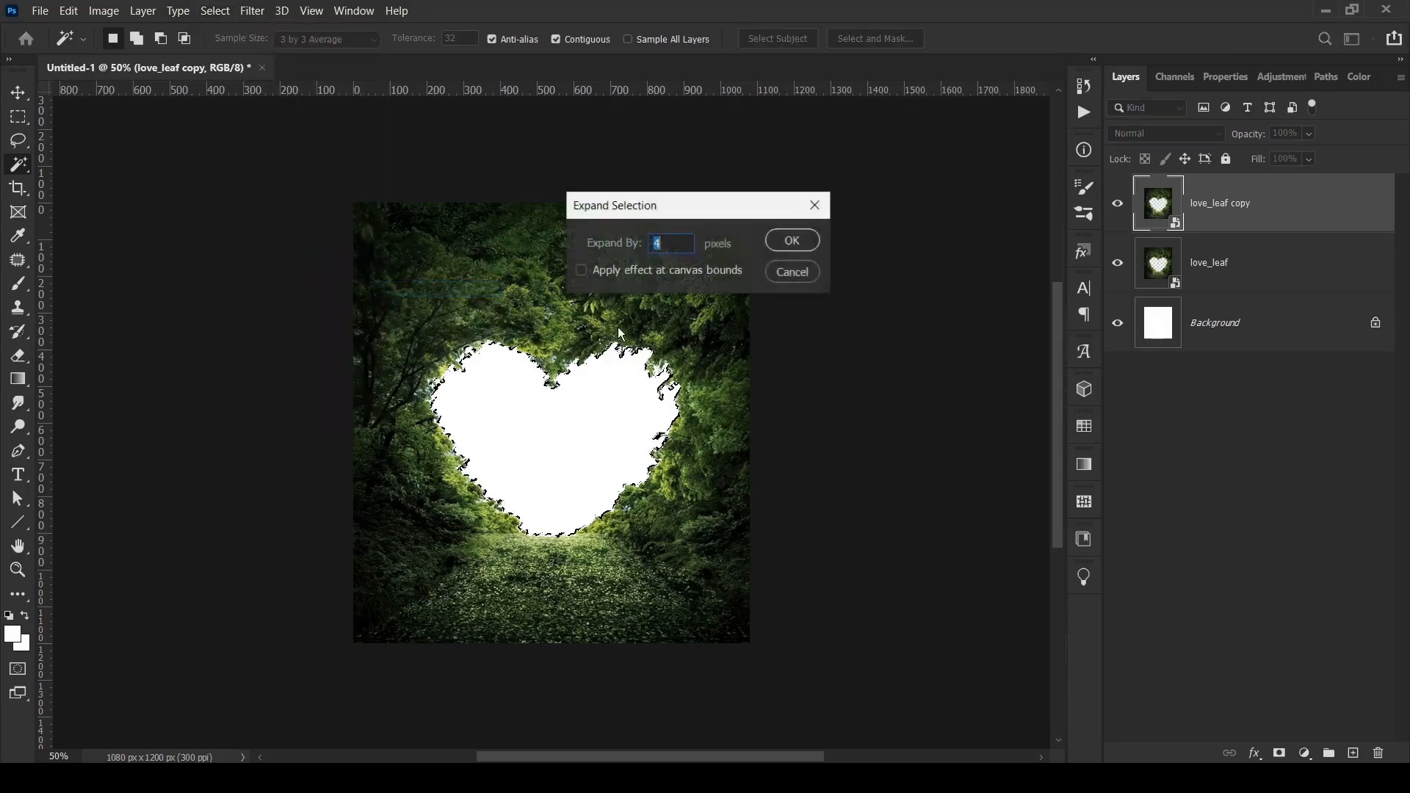
pyautogui.write('2')
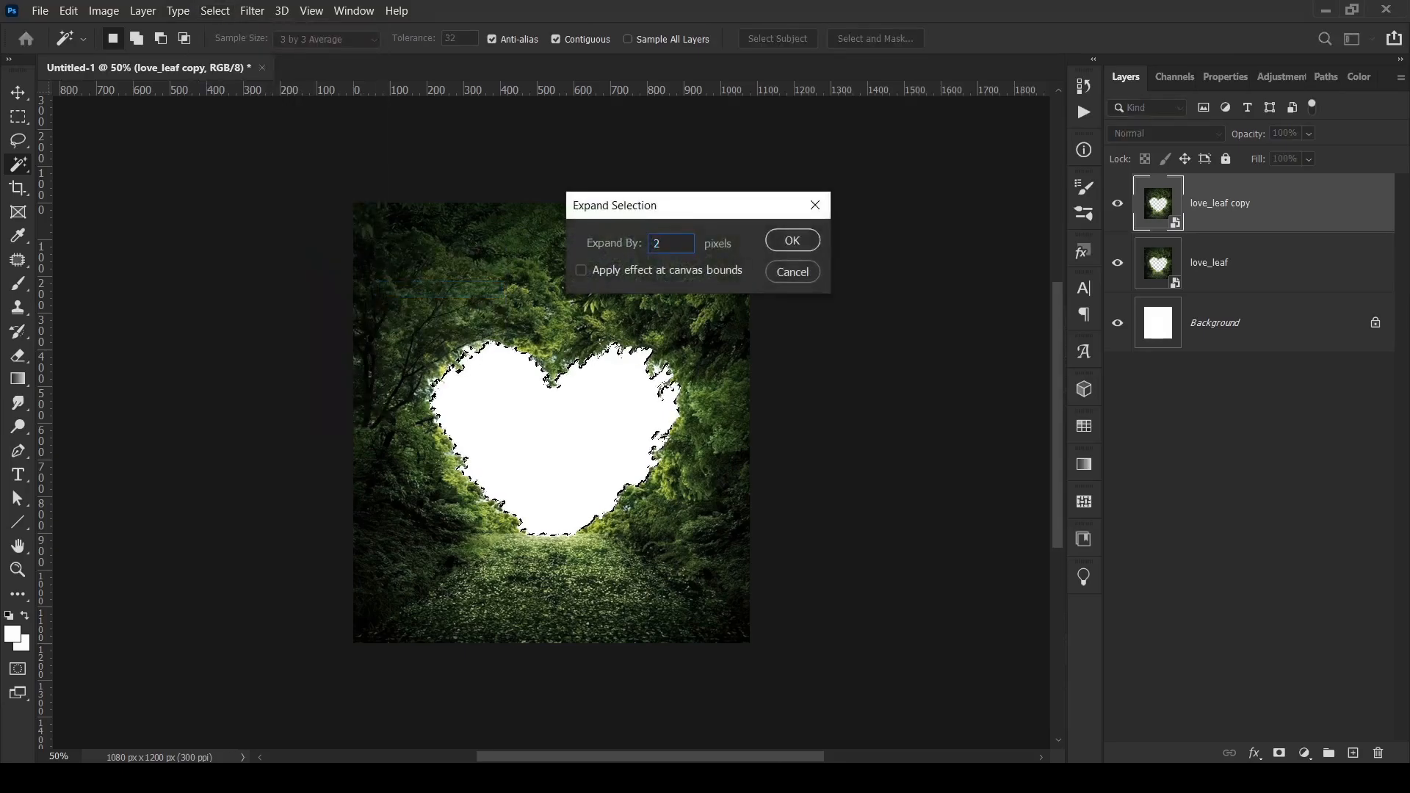
pyautogui.click(791, 238)
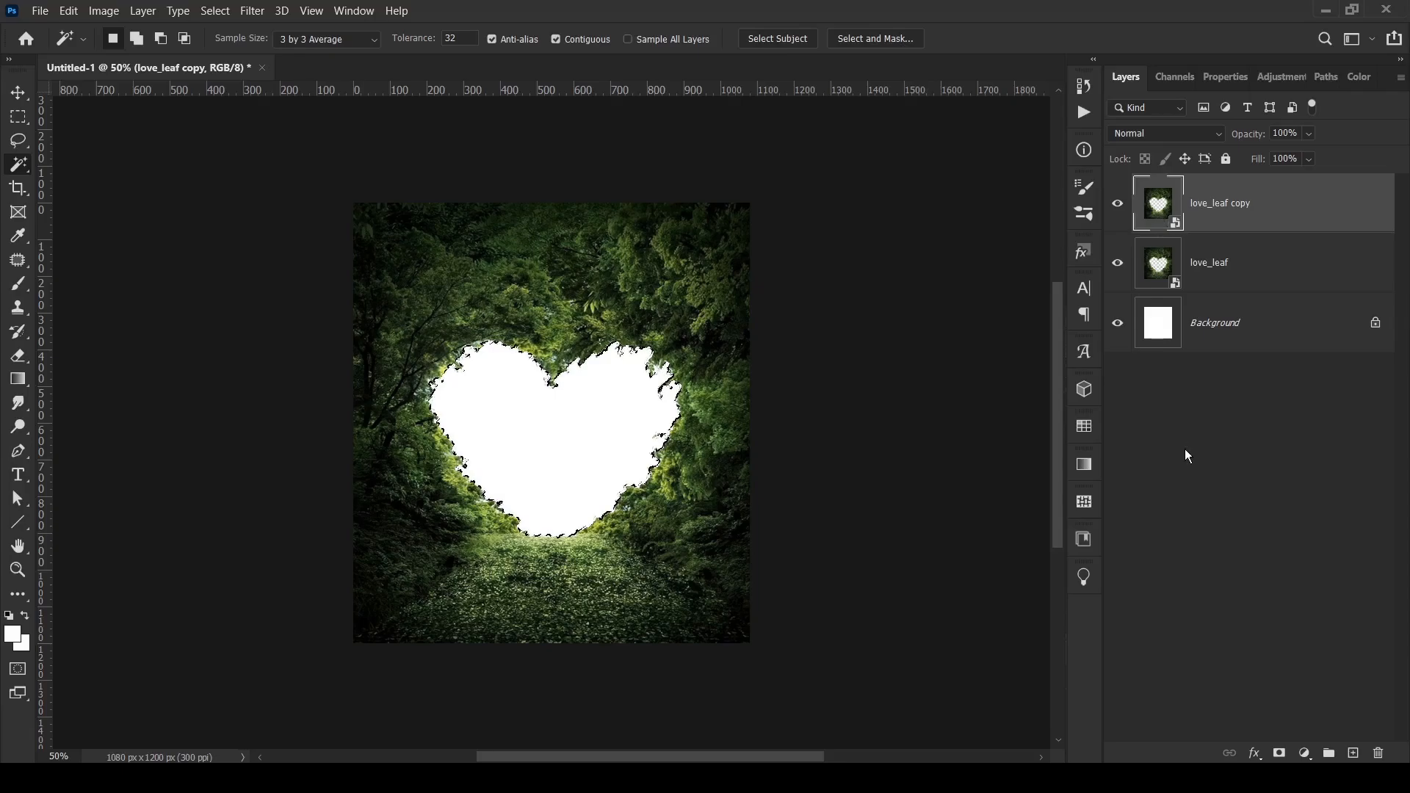
# - Add a layer mask to love_leaf copy, hide the original love_leaf layer, and invert the mask to cut out the heart
pyautogui.click(1279, 753)
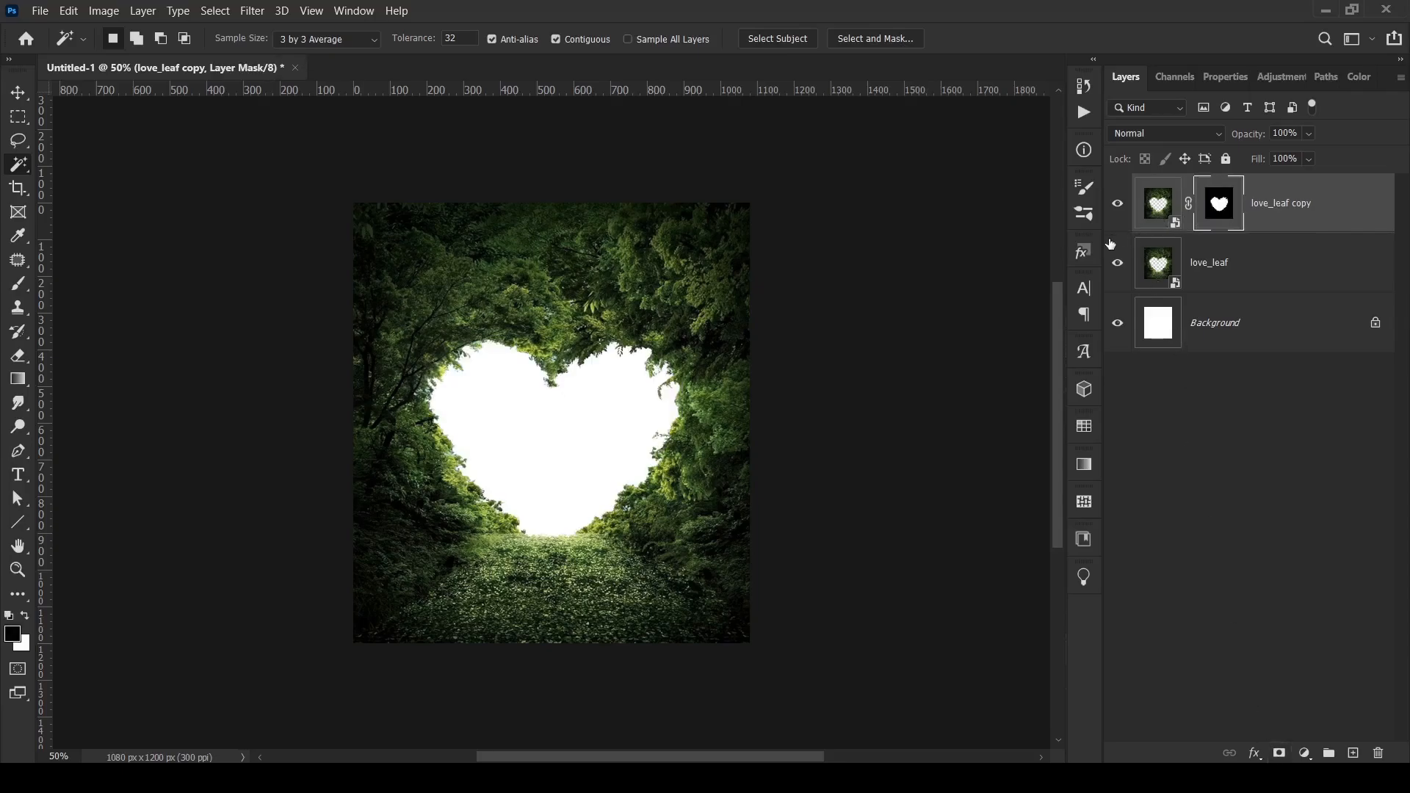
pyautogui.click(1117, 265)
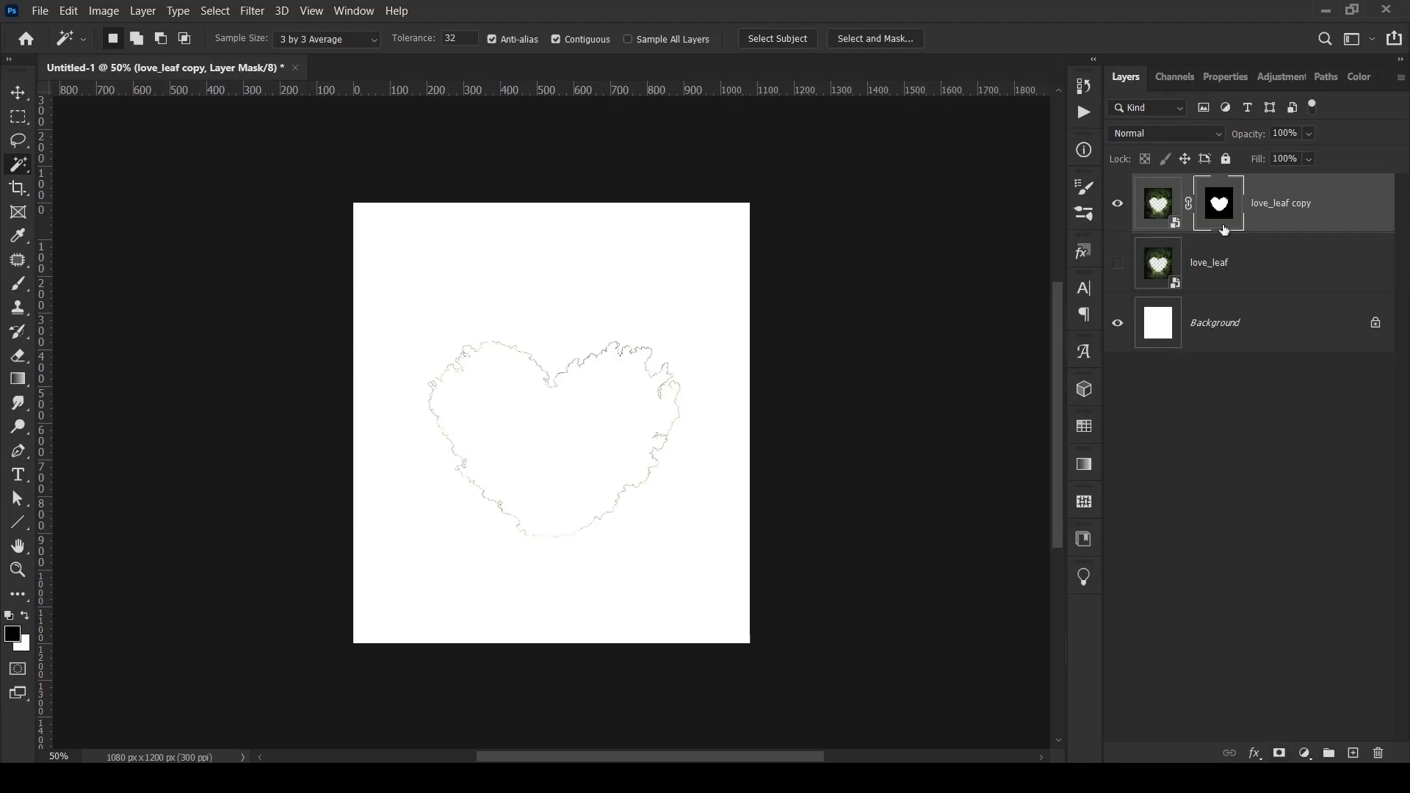
pyautogui.hotkey('ctrl', 'i')
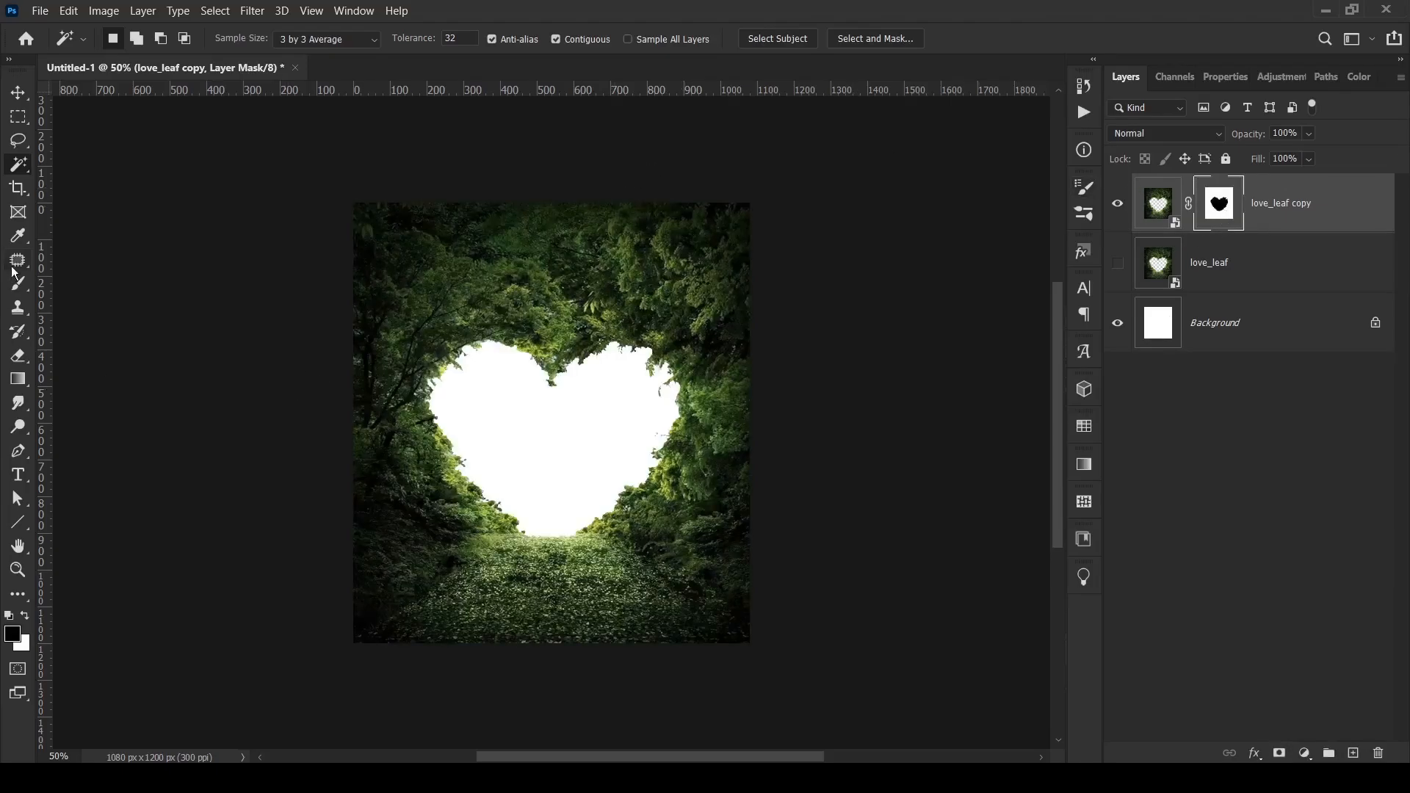
# - Place the erawan-waterfall image from the BACKGROUNDS folder into the document and scale it to about 13.88%
pyautogui.click(18, 101)
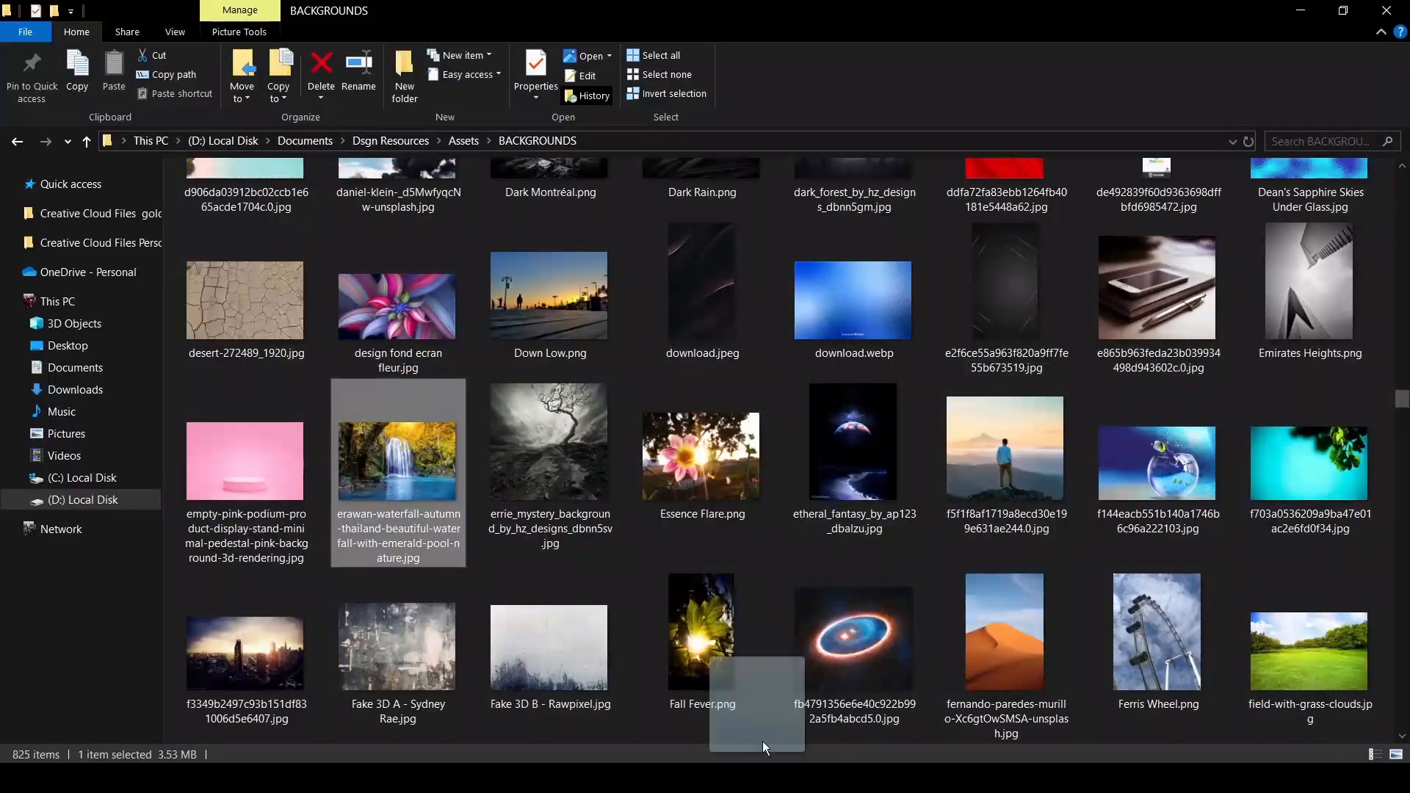
pyautogui.moveTo(763, 742); pyautogui.dragTo(764, 740)
pyautogui.moveTo(763, 741); pyautogui.dragTo(752, 730)
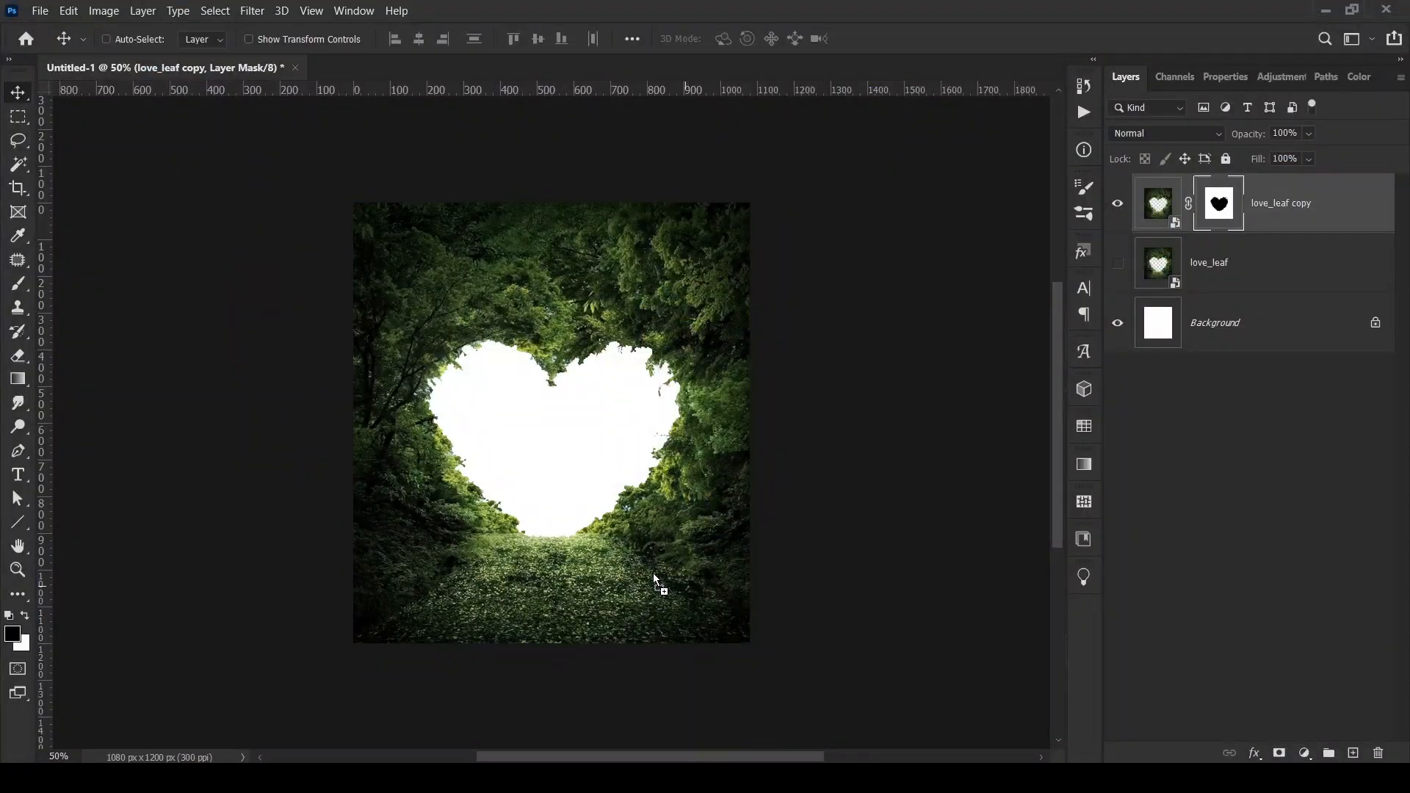
pyautogui.moveTo(716, 341); pyautogui.dragTo(711, 312)
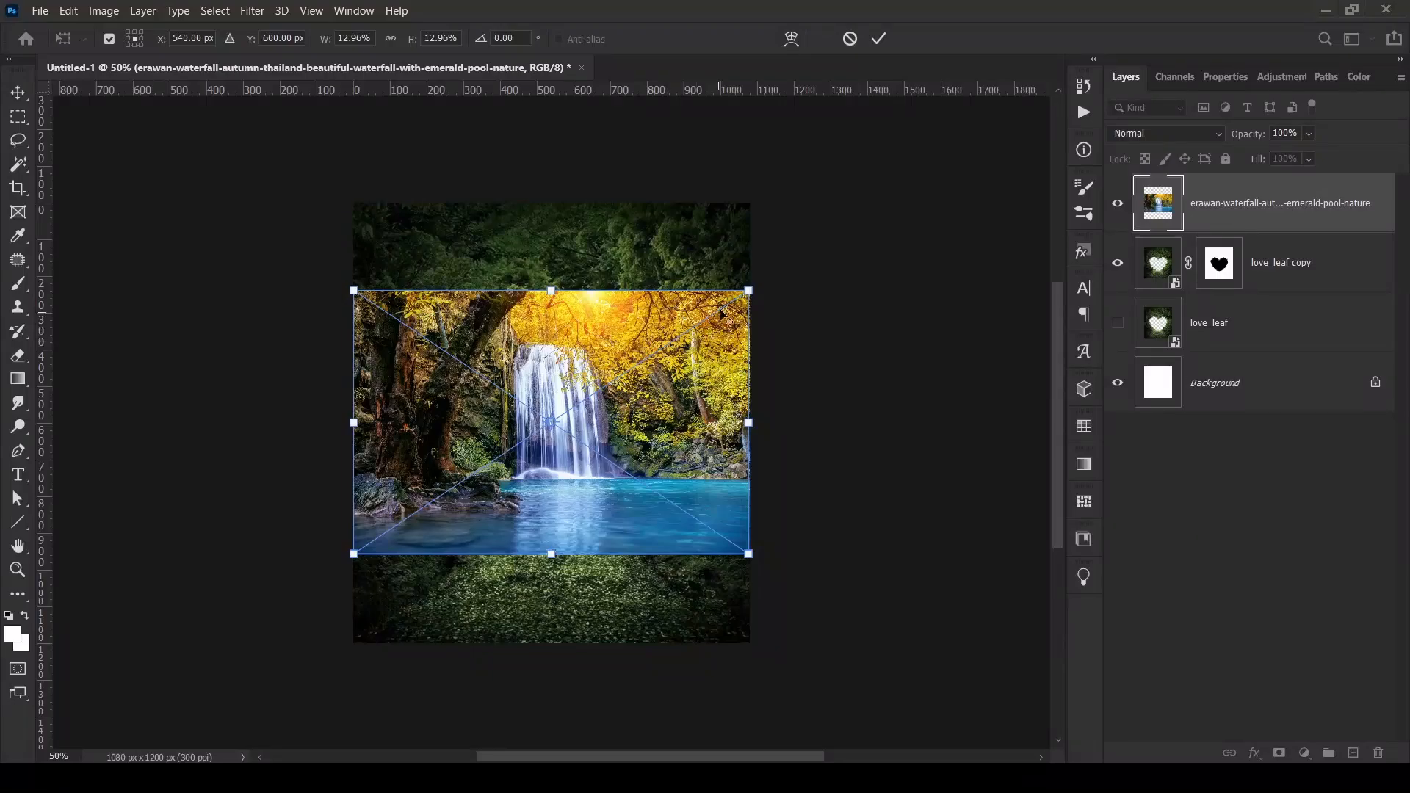
pyautogui.moveTo(749, 291); pyautogui.dragTo(764, 281)
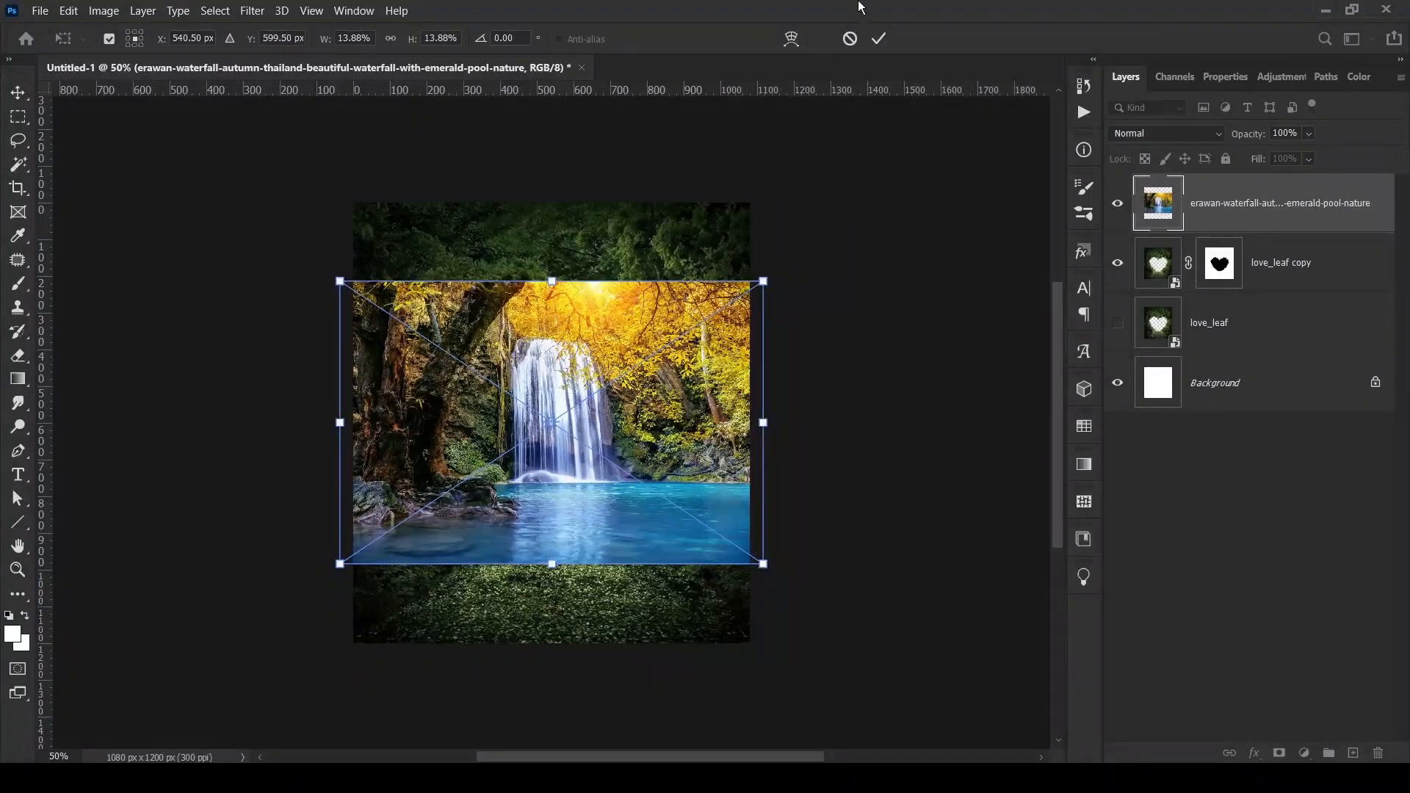
pyautogui.click(879, 39)
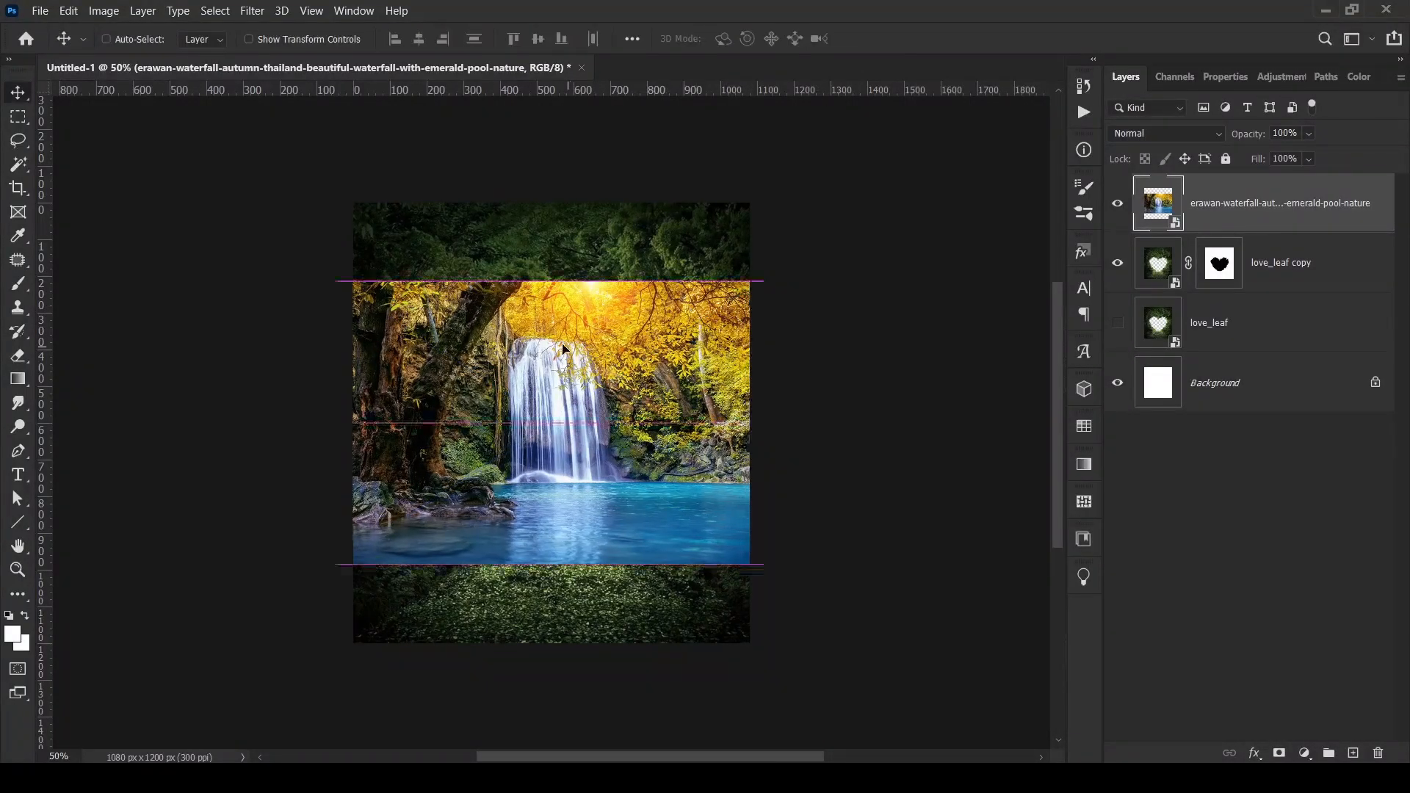
# - Move the waterfall layer beneath love_leaf copy, scale it to about 10.57%, and position it behind the heart opening
pyautogui.moveTo(1306, 213); pyautogui.dragTo(1281, 281)
pyautogui.moveTo(572, 451)
pyautogui.mouseDown()
pyautogui.moveTo(556, 506)
pyautogui.moveTo(558, 453)
pyautogui.mouseUp()
pyautogui.hotkey('ctrl', 't')
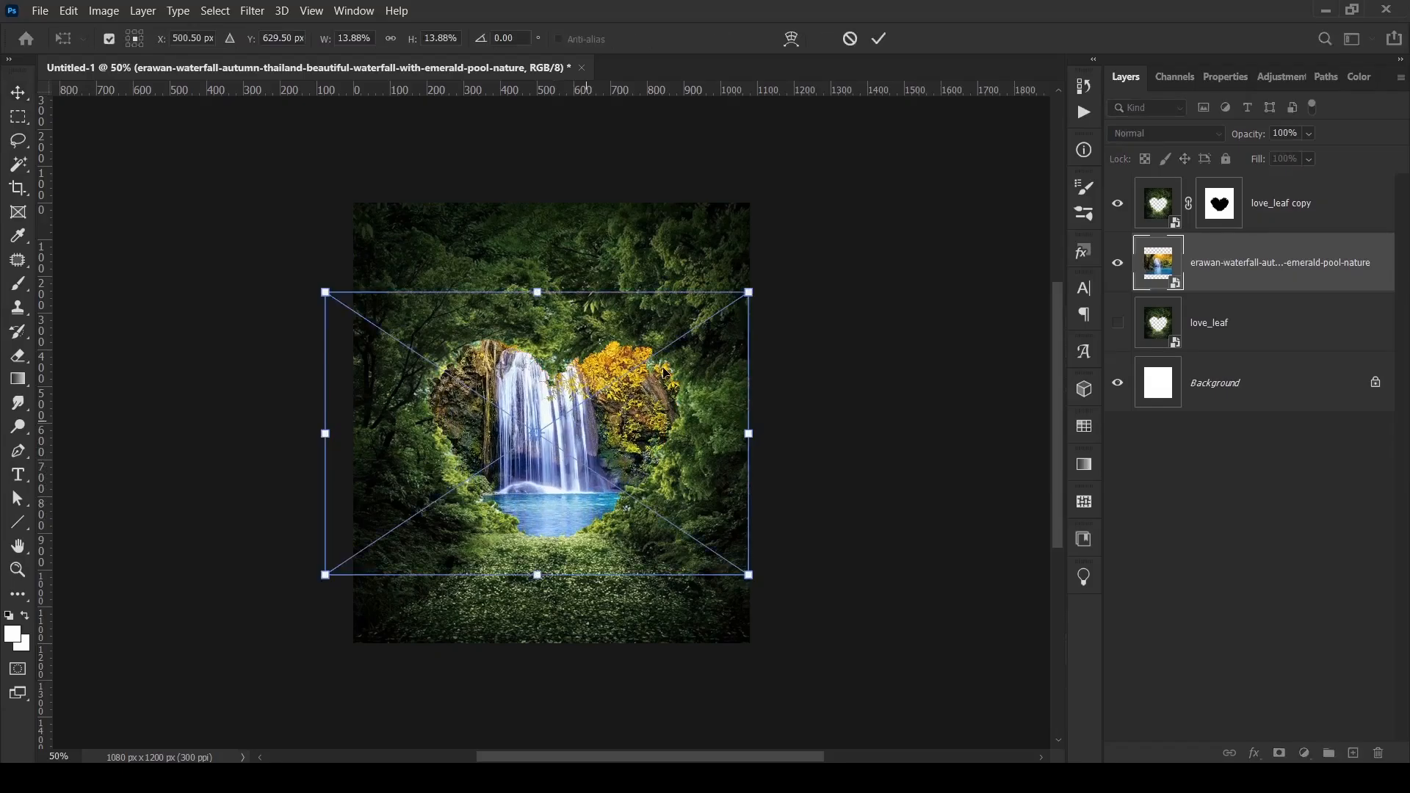
pyautogui.moveTo(750, 292); pyautogui.dragTo(681, 298)
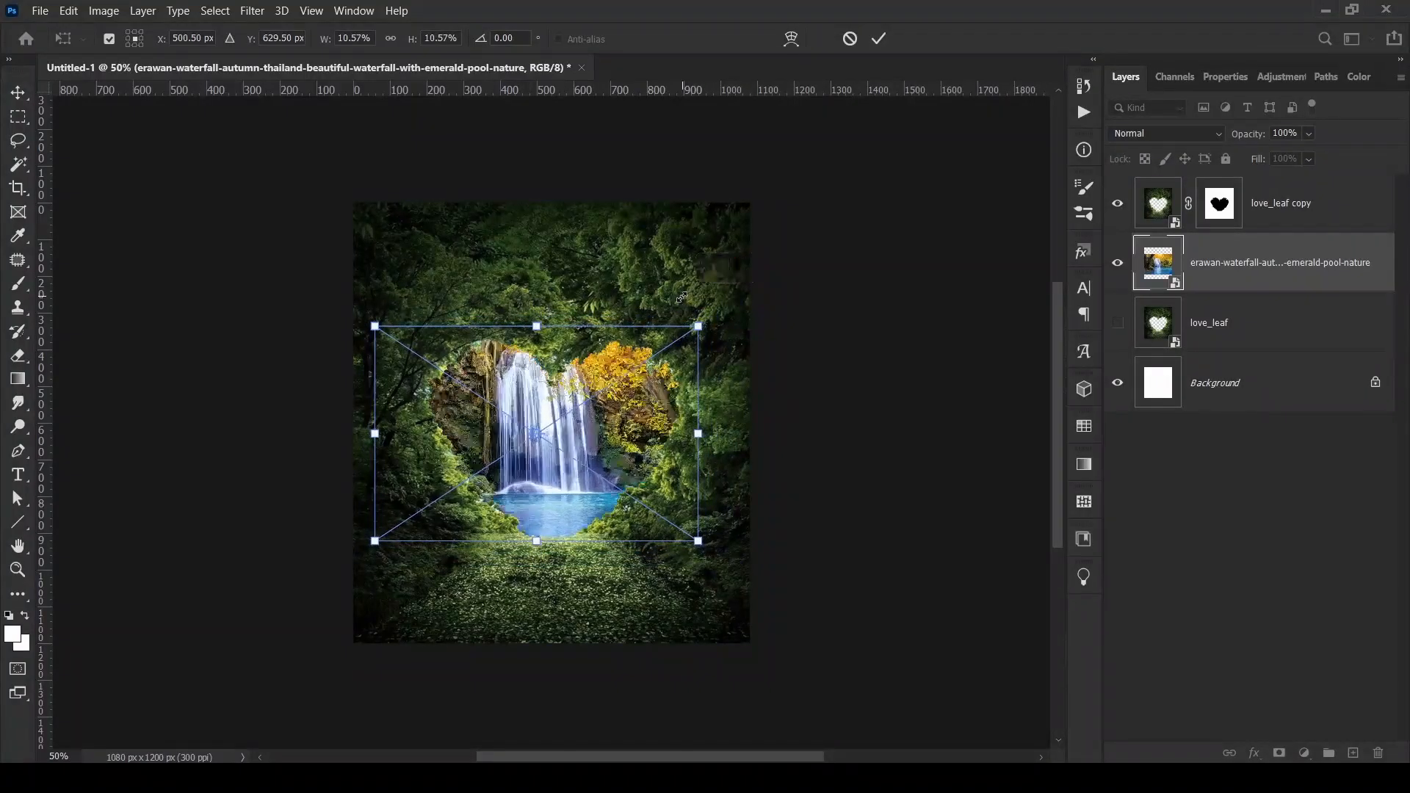
pyautogui.click(879, 39)
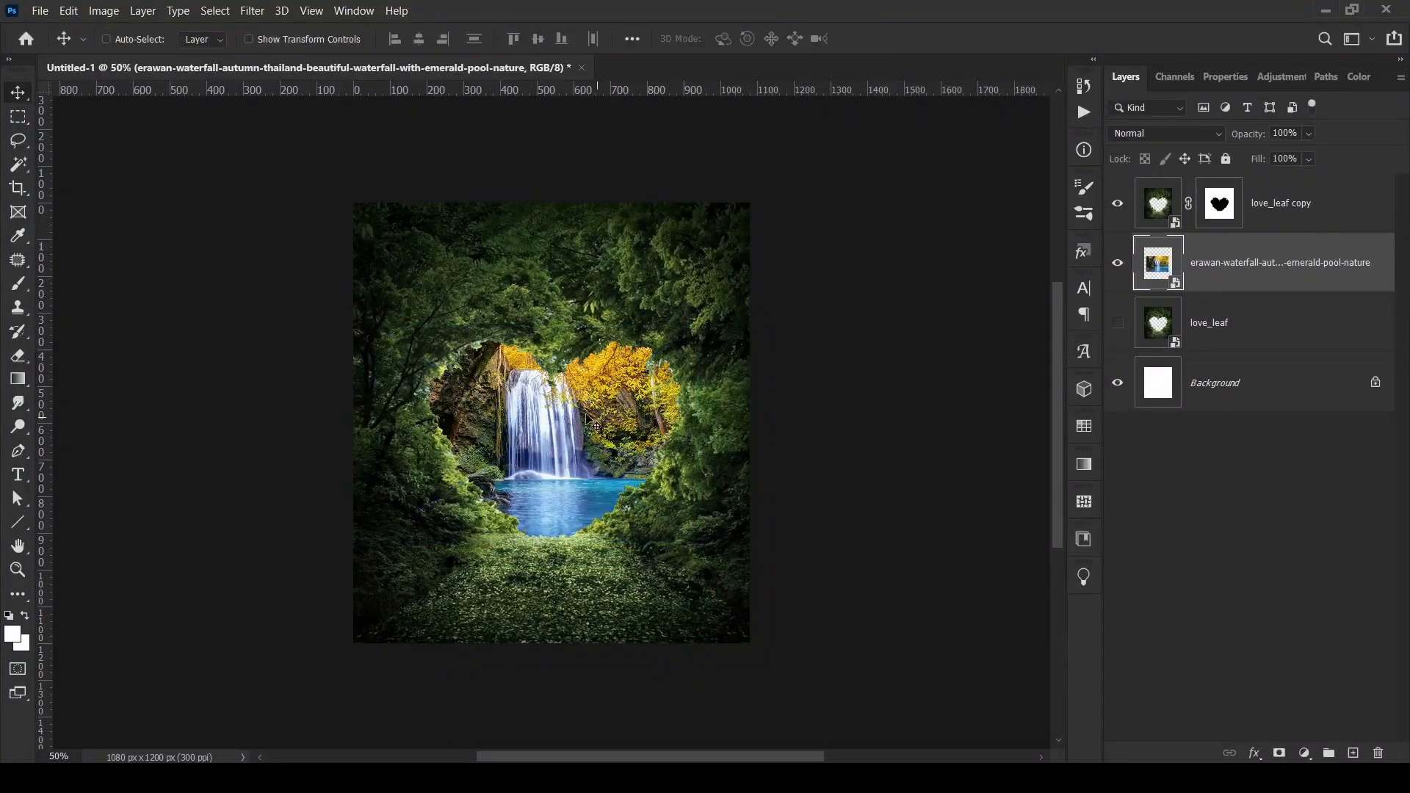
pyautogui.moveTo(564, 437); pyautogui.dragTo(564, 450)
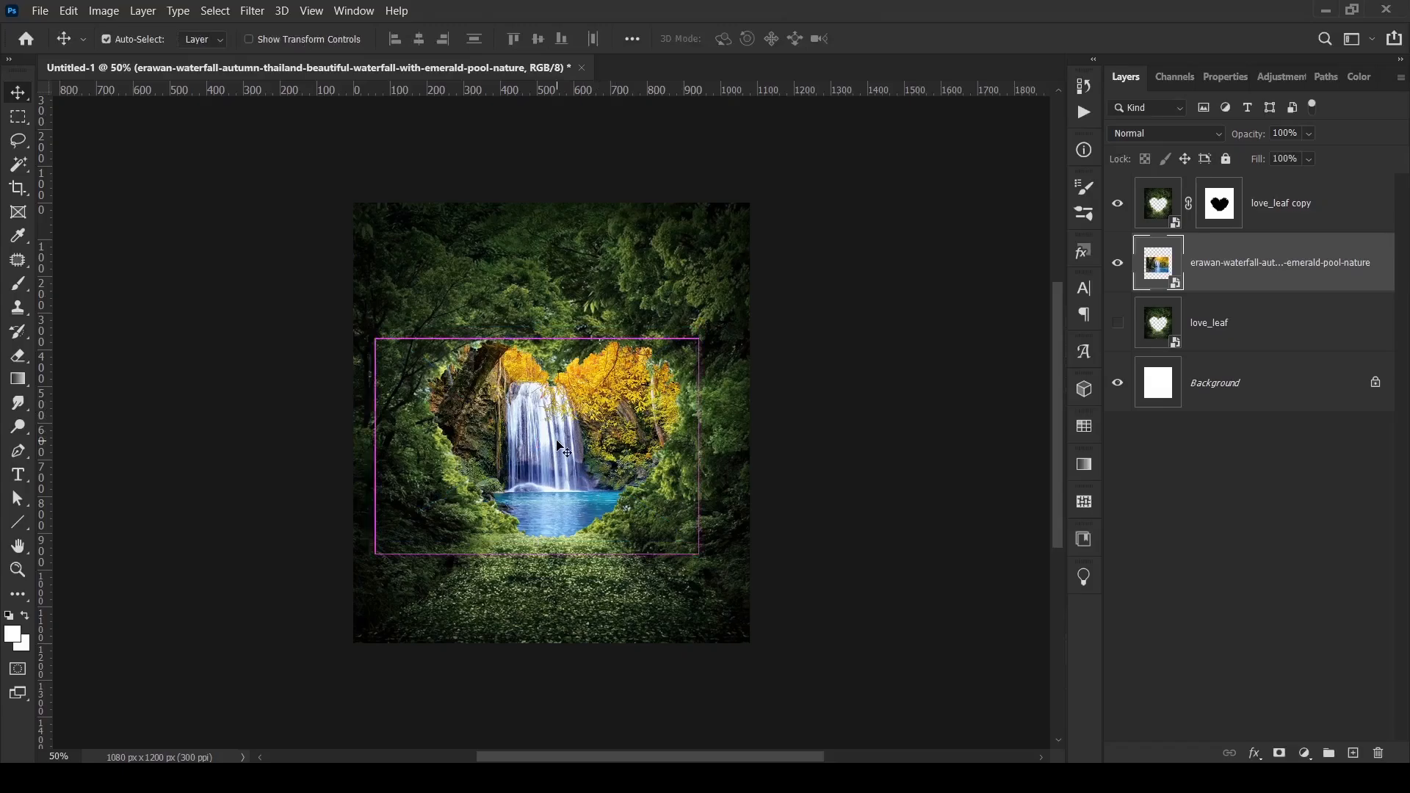
# - Resize the waterfall image to about 9.74% width and 10.14% height so it fills the heart opening
pyautogui.hotkey('ctrl', 't')
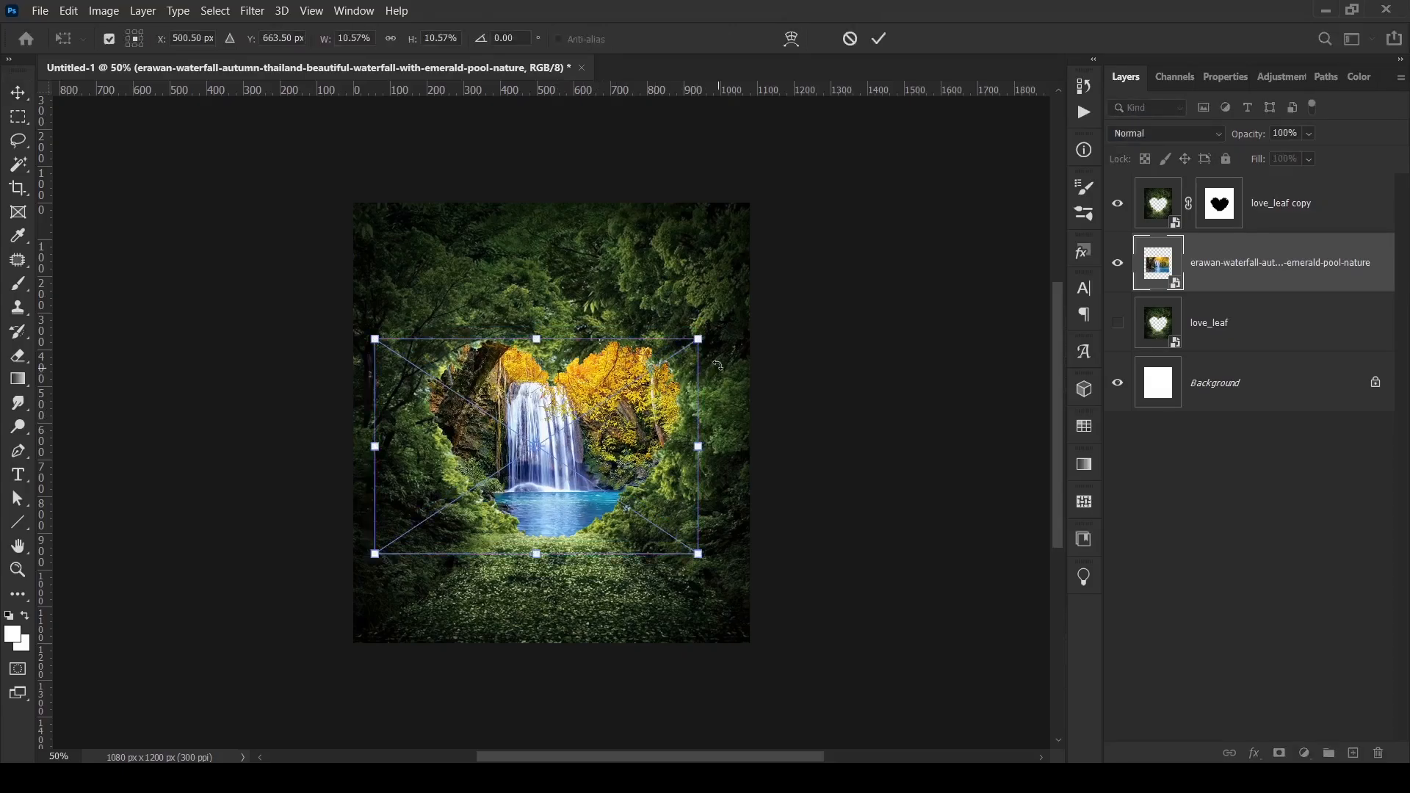
pyautogui.moveTo(701, 342); pyautogui.dragTo(681, 350)
pyautogui.moveTo(542, 404); pyautogui.dragTo(541, 390)
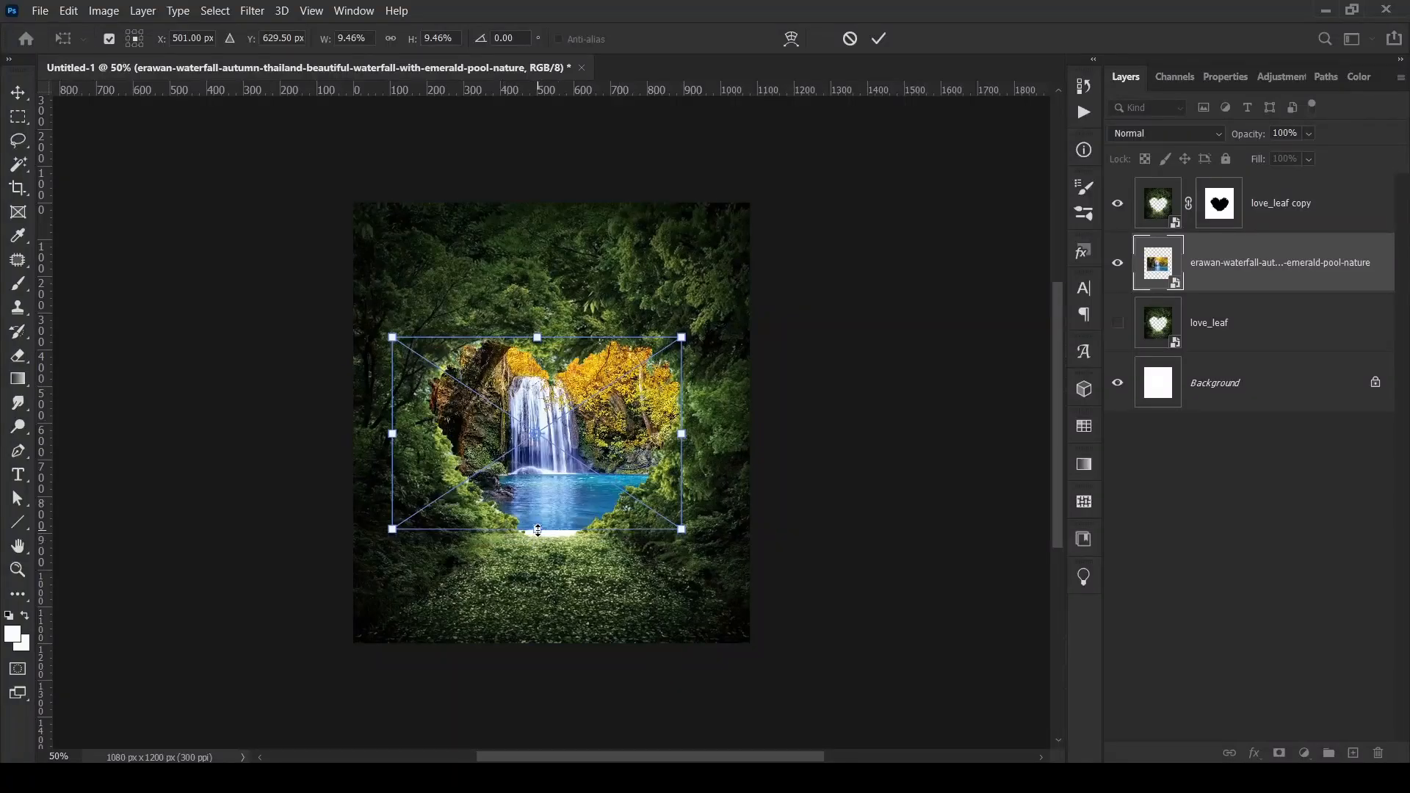
pyautogui.moveTo(538, 529); pyautogui.dragTo(541, 545)
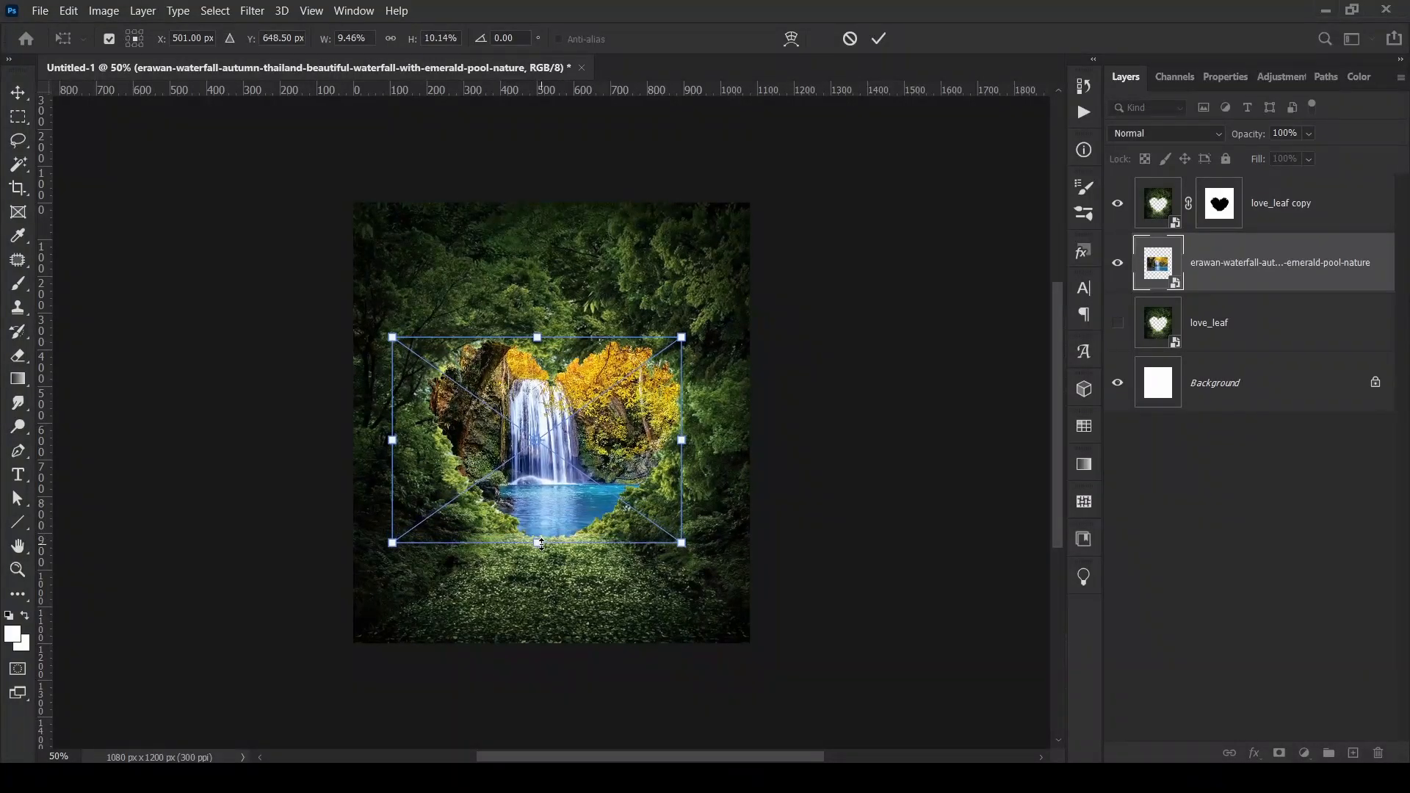
pyautogui.moveTo(683, 444); pyautogui.dragTo(694, 445)
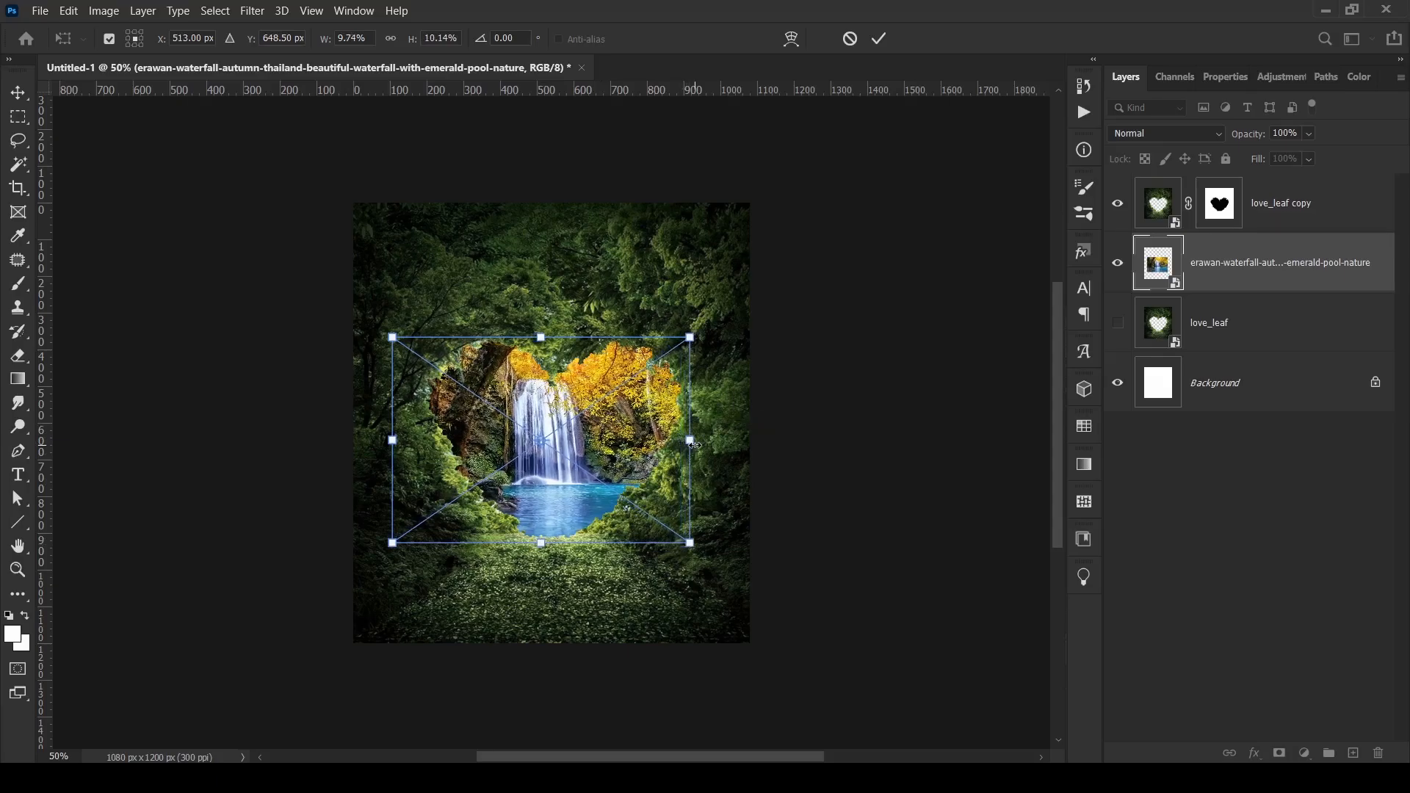
pyautogui.click(880, 38)
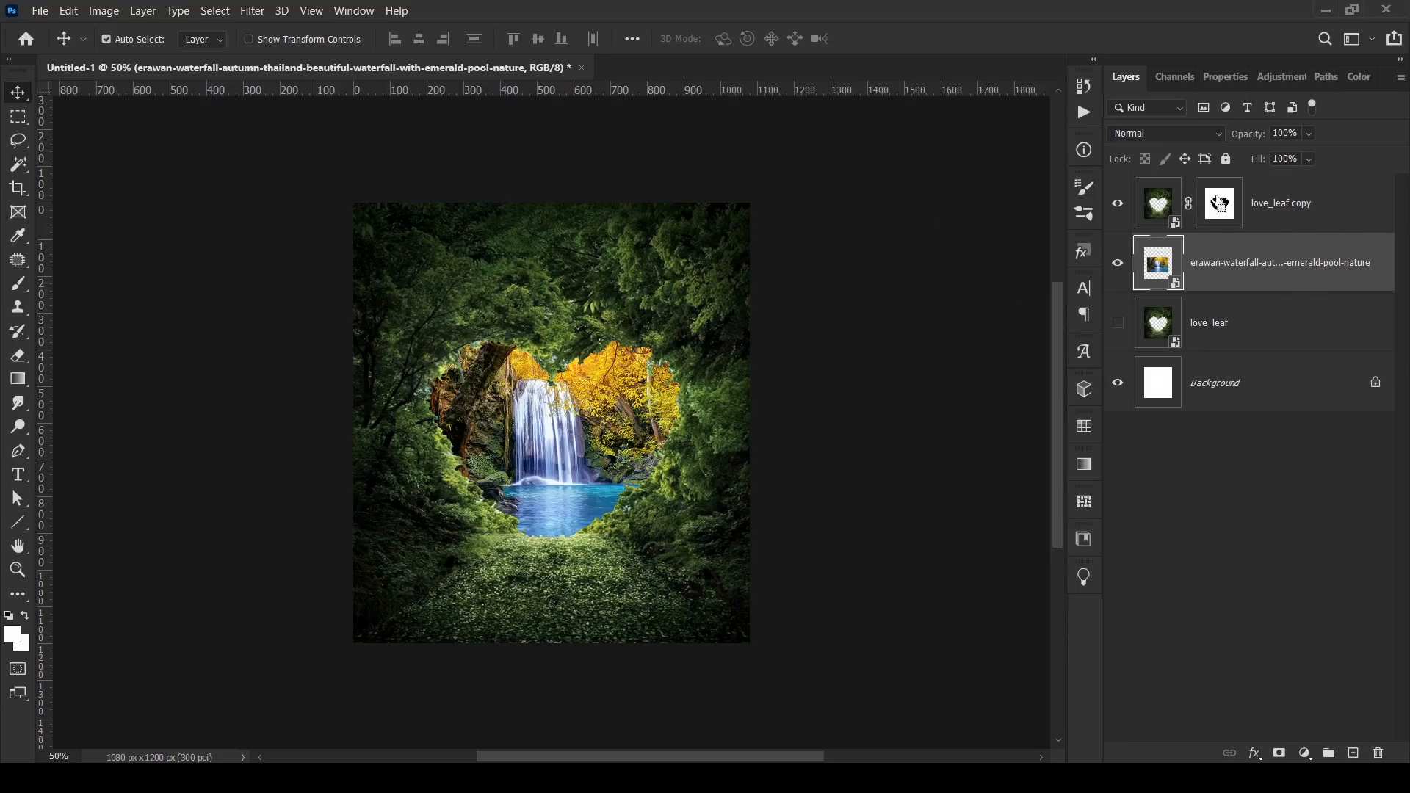
# - Load the love_leaf copy mask as a selection, invert it, and paint black in Overlay mode along the heart's edge on the mask
pyautogui.keyDown('ctrl'); pyautogui.click(1219, 204); pyautogui.keyUp('ctrl')
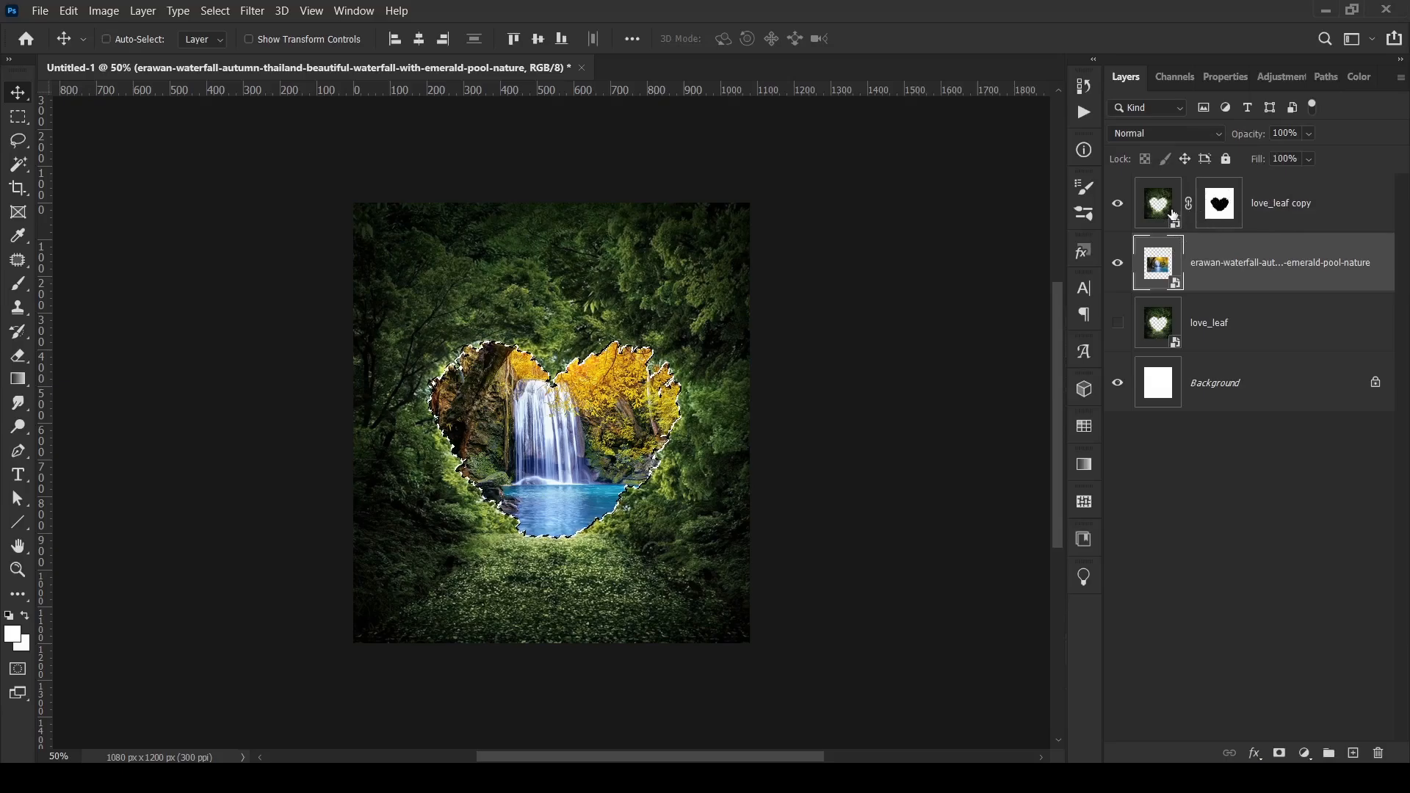
pyautogui.click(1219, 203)
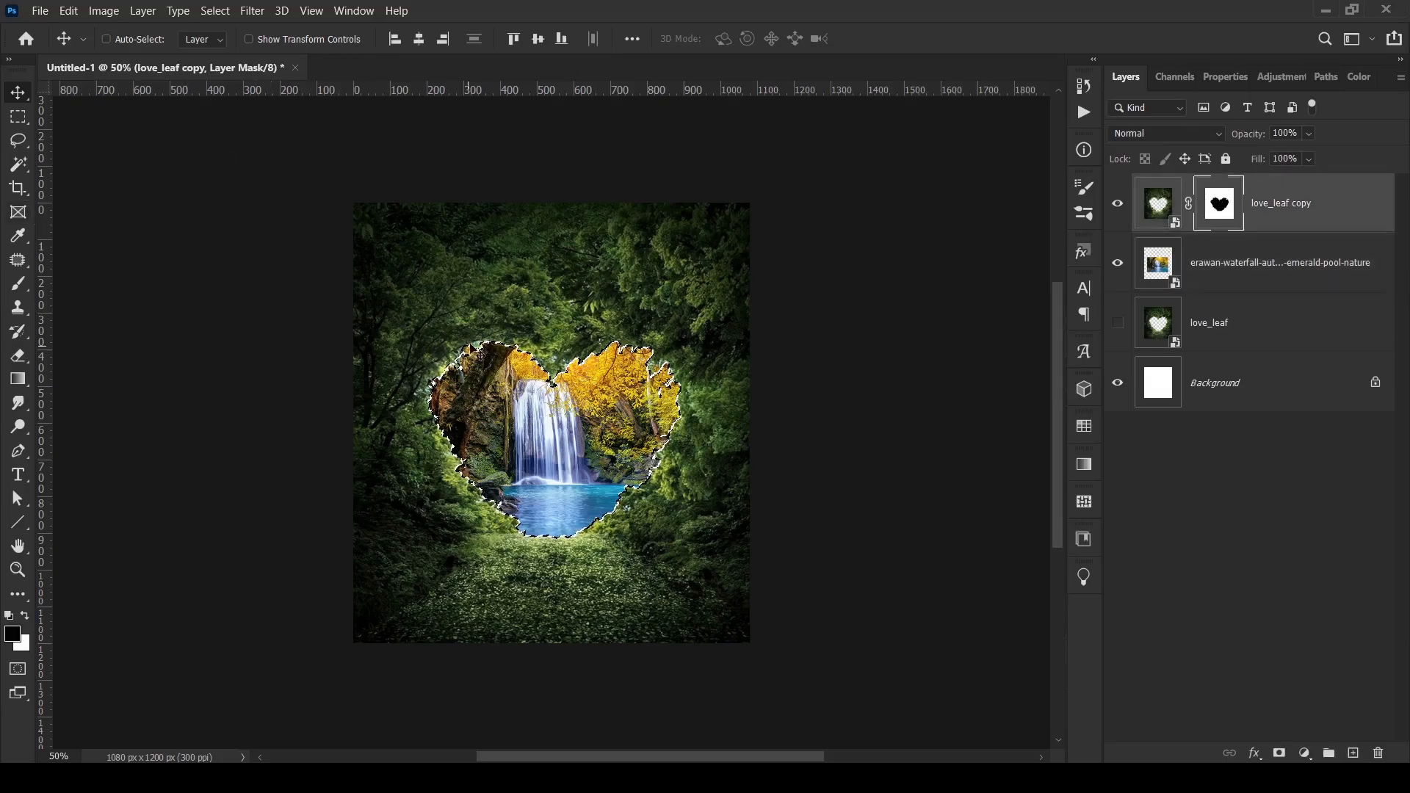
pyautogui.press('ctrl')
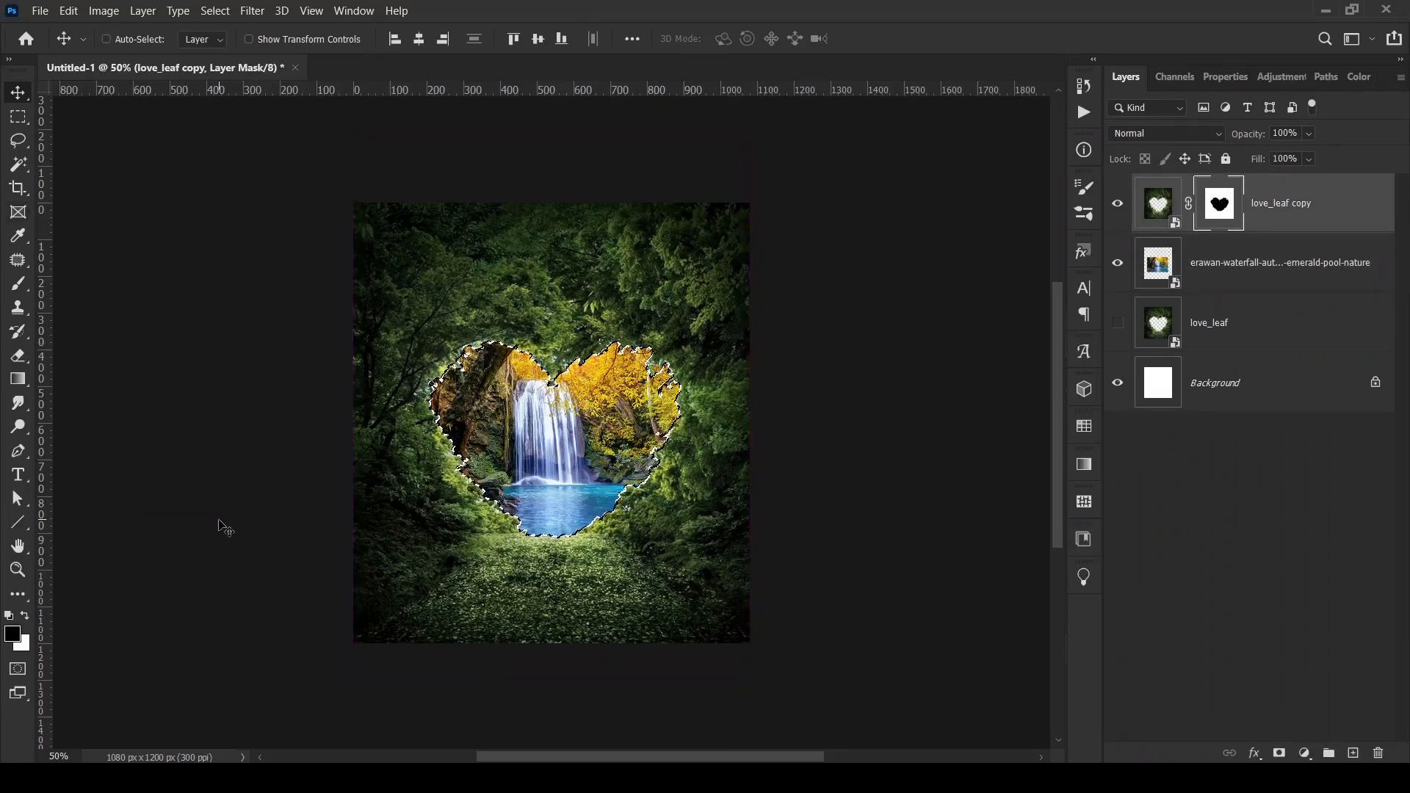
pyautogui.press('b')
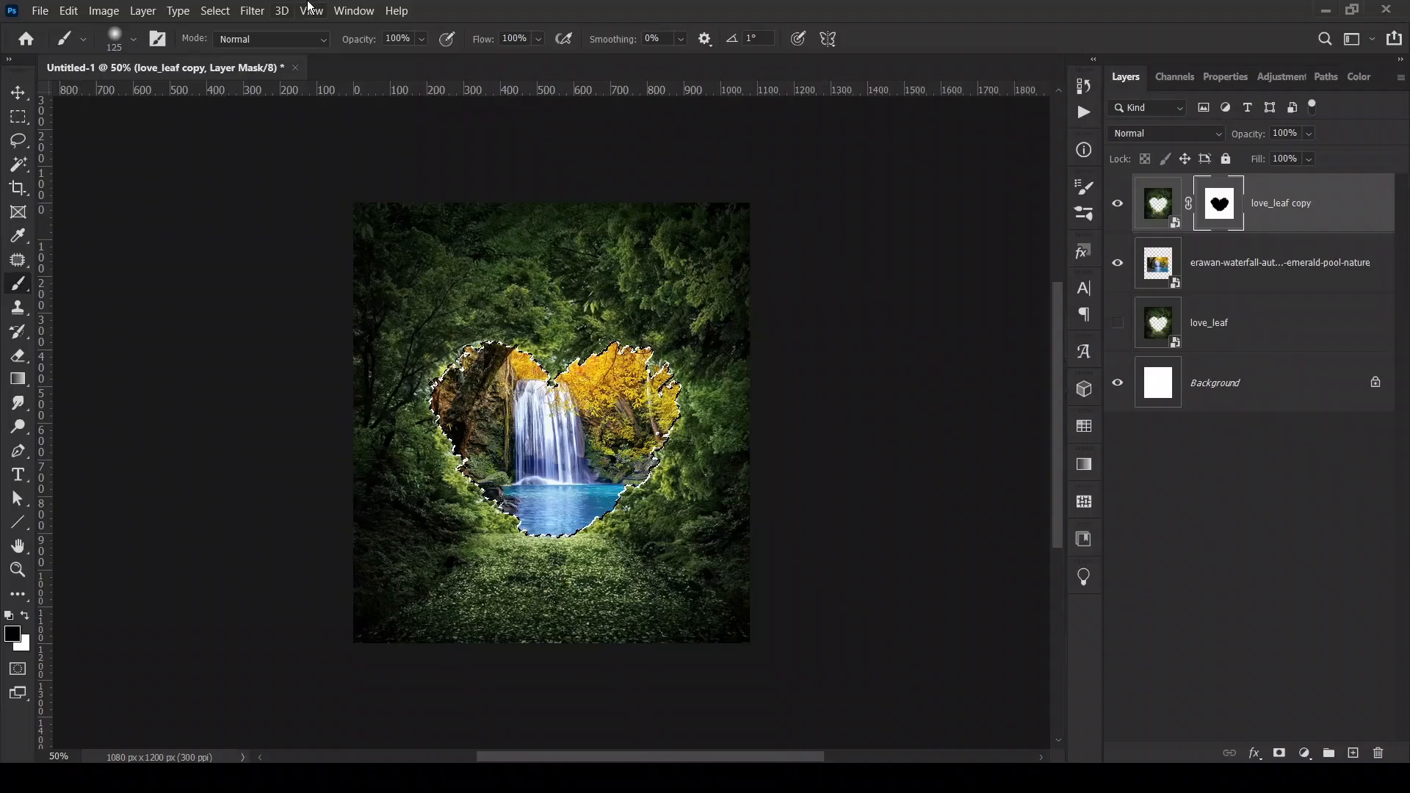
pyautogui.click(267, 43)
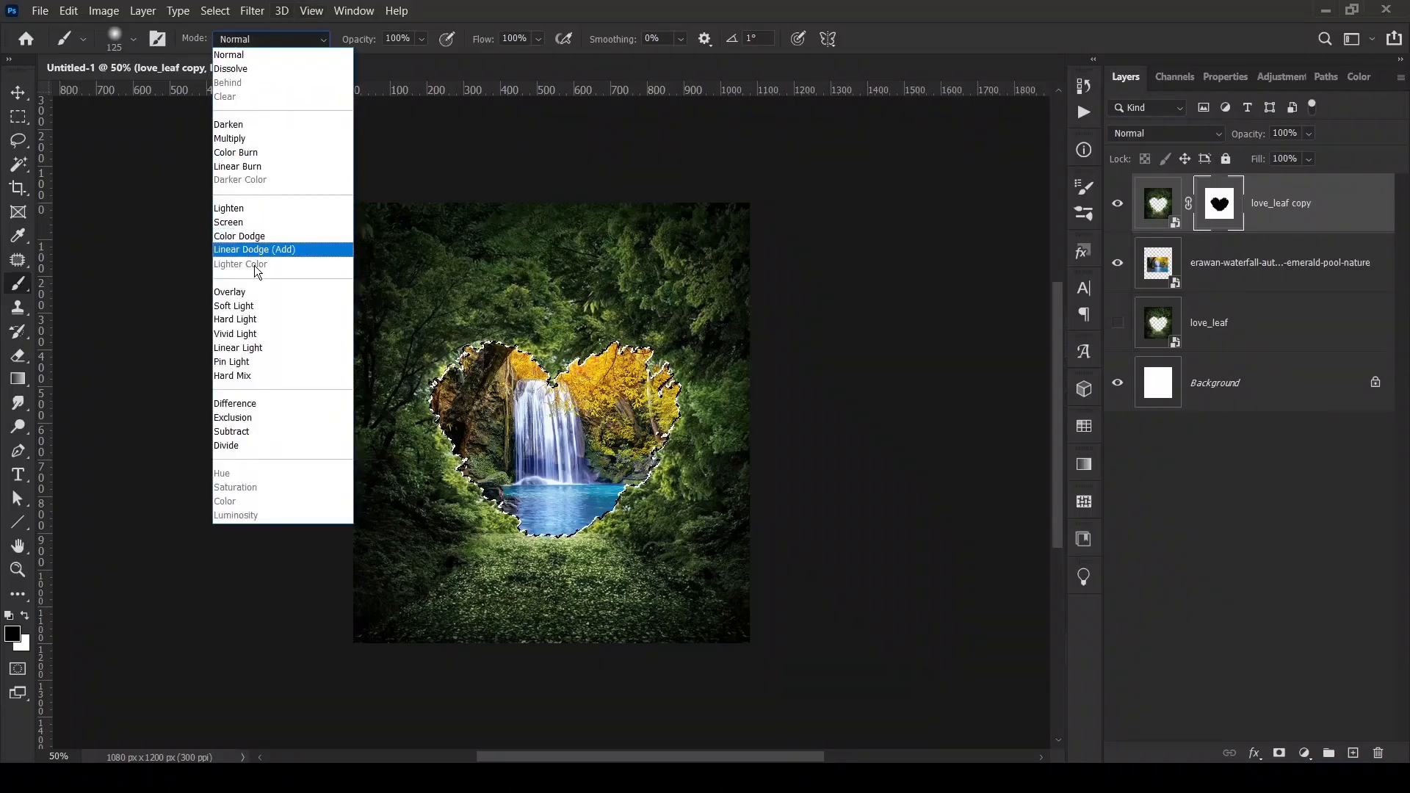
pyautogui.click(250, 291)
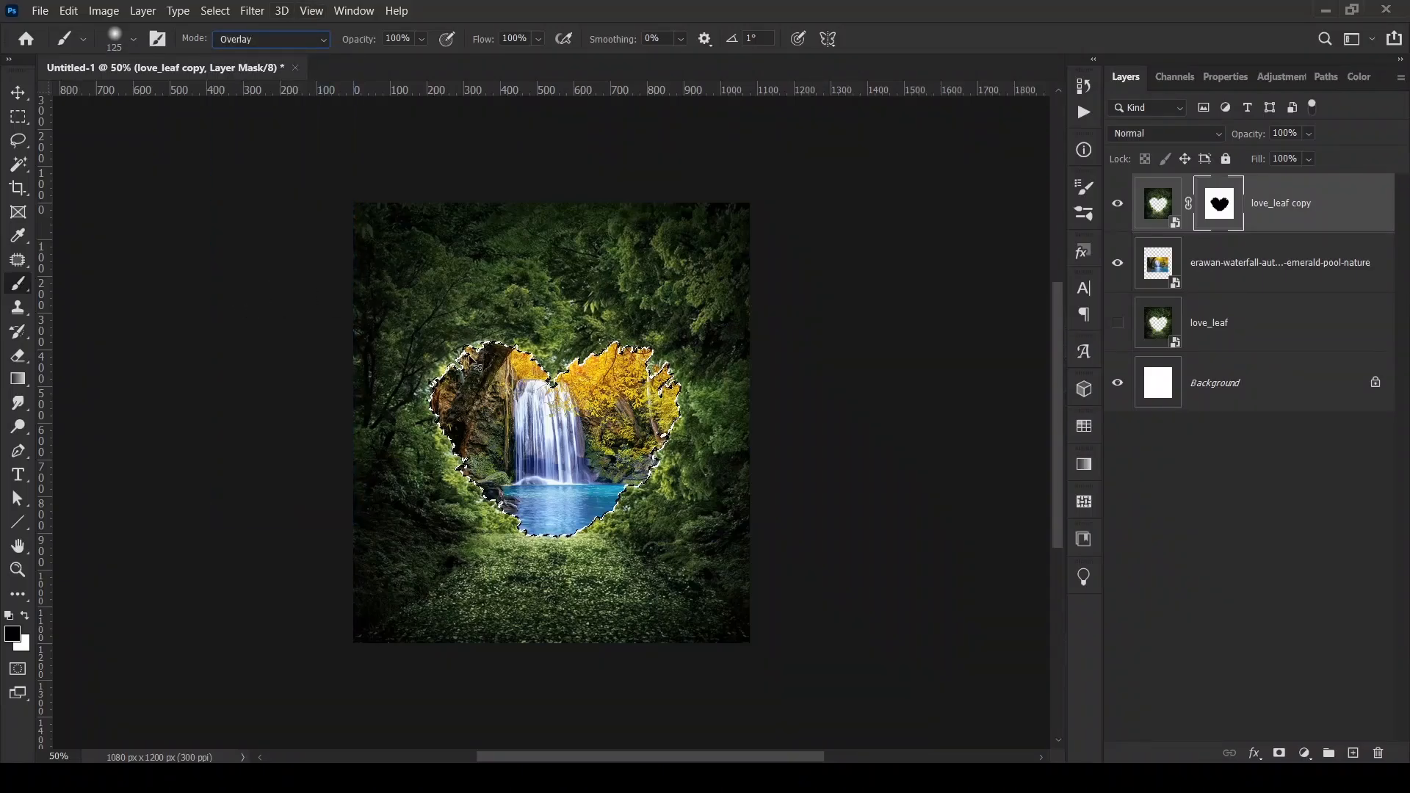
pyautogui.hotkey('ctrl', '+')
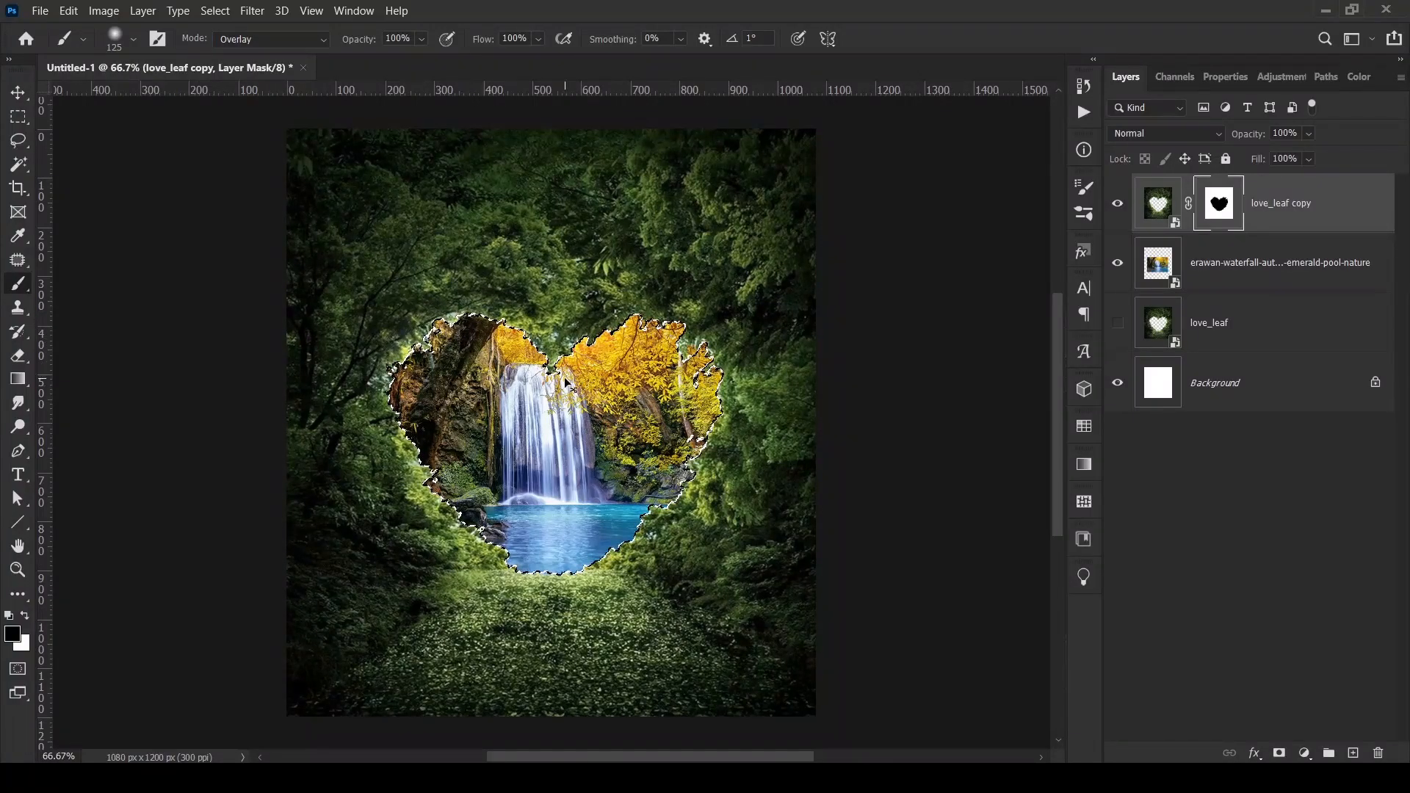
pyautogui.hotkey('ctrl', 'shift', 'i')
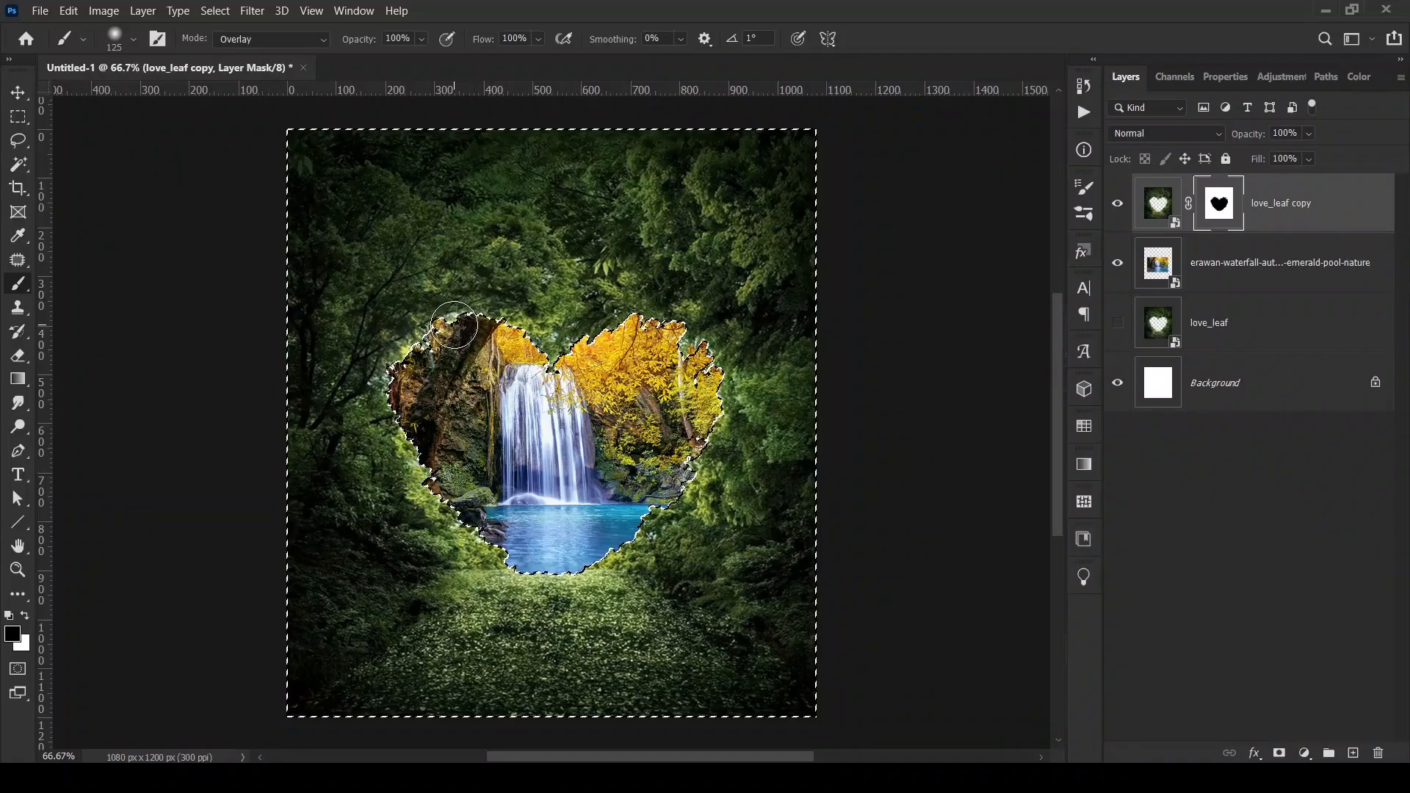
pyautogui.moveTo(405, 380)
pyautogui.mouseDown()
pyautogui.moveTo(437, 492)
pyautogui.moveTo(488, 531)
pyautogui.mouseUp()
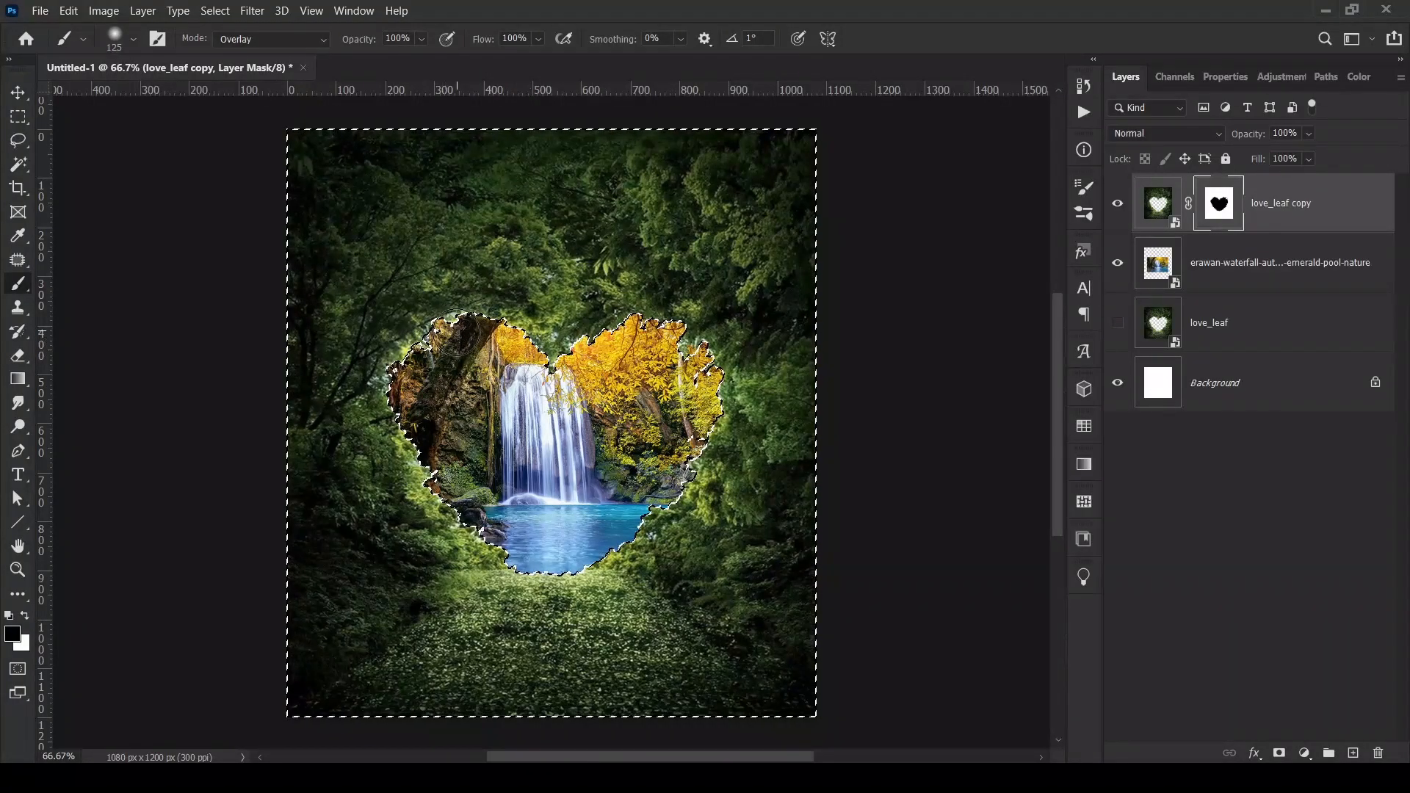
pyautogui.hotkey('ctrl', 'd')
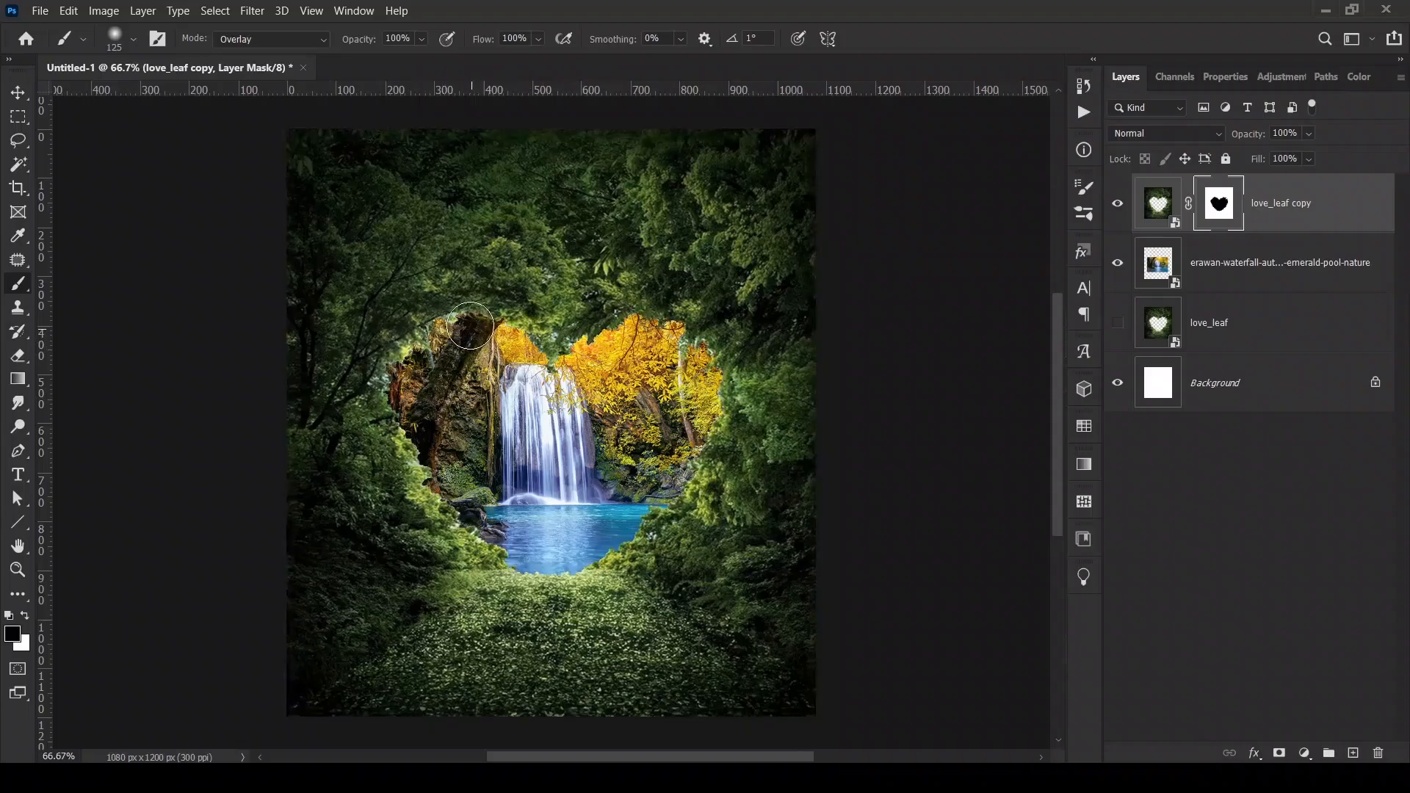
# - Refine the heart's left edge on the love_leaf copy mask with a black brush of size 50 in Normal mode
pyautogui.press('[')
pyautogui.press('[')
pyautogui.press('[')
pyautogui.press('[')
pyautogui.press('[')
pyautogui.click(293, 41)
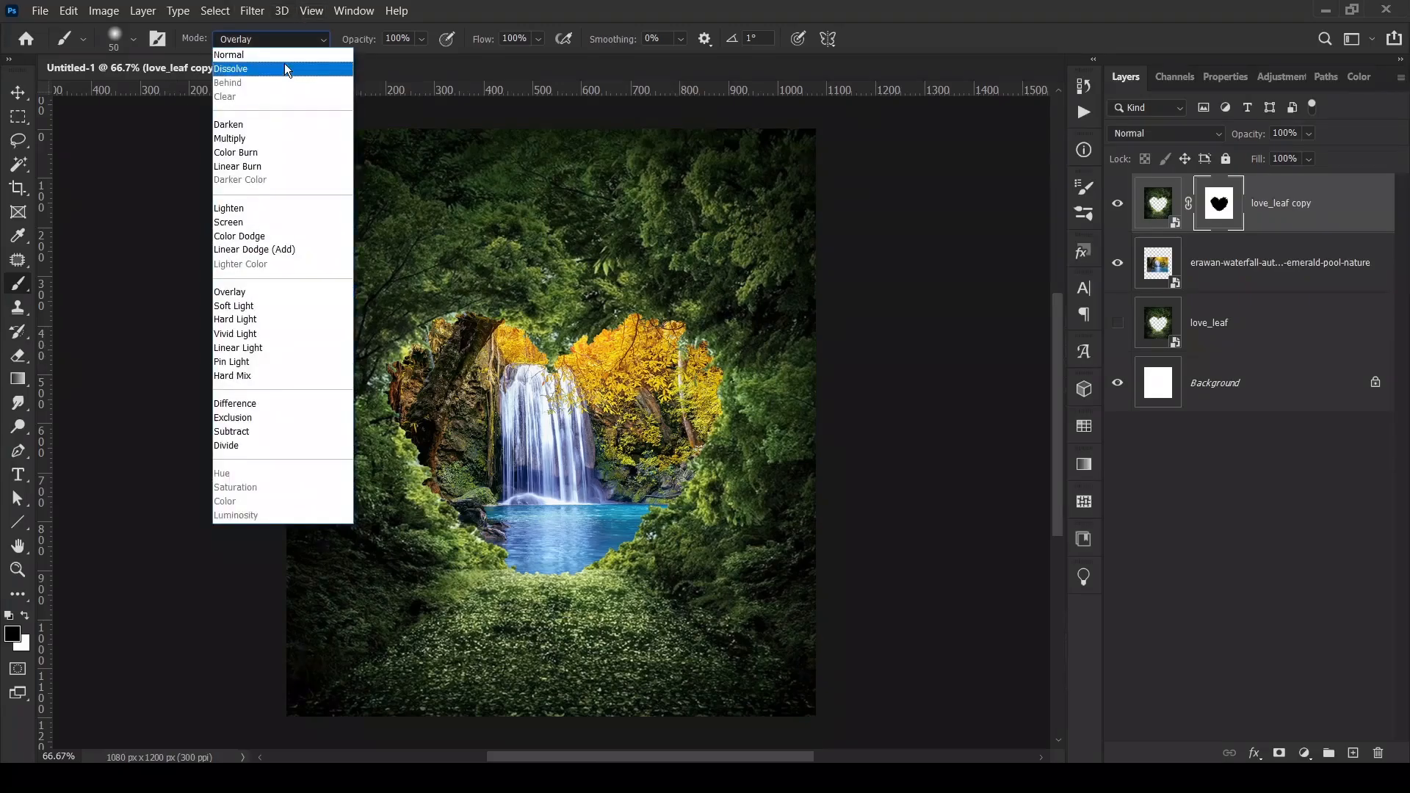
pyautogui.click(285, 55)
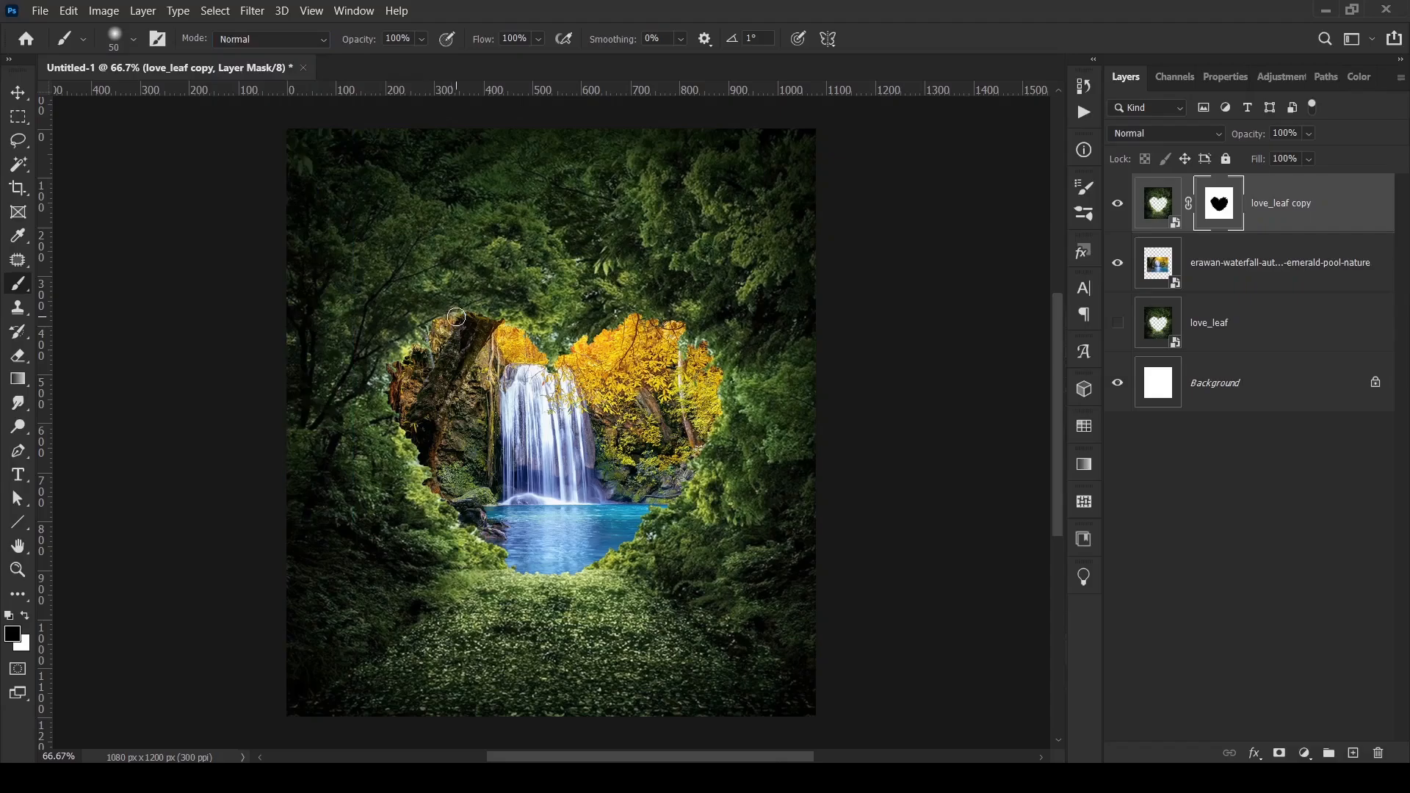
pyautogui.moveTo(456, 317)
pyautogui.mouseDown()
pyautogui.moveTo(433, 374)
pyautogui.moveTo(446, 380)
pyautogui.moveTo(377, 382)
pyautogui.moveTo(442, 426)
pyautogui.moveTo(424, 460)
pyautogui.mouseUp()
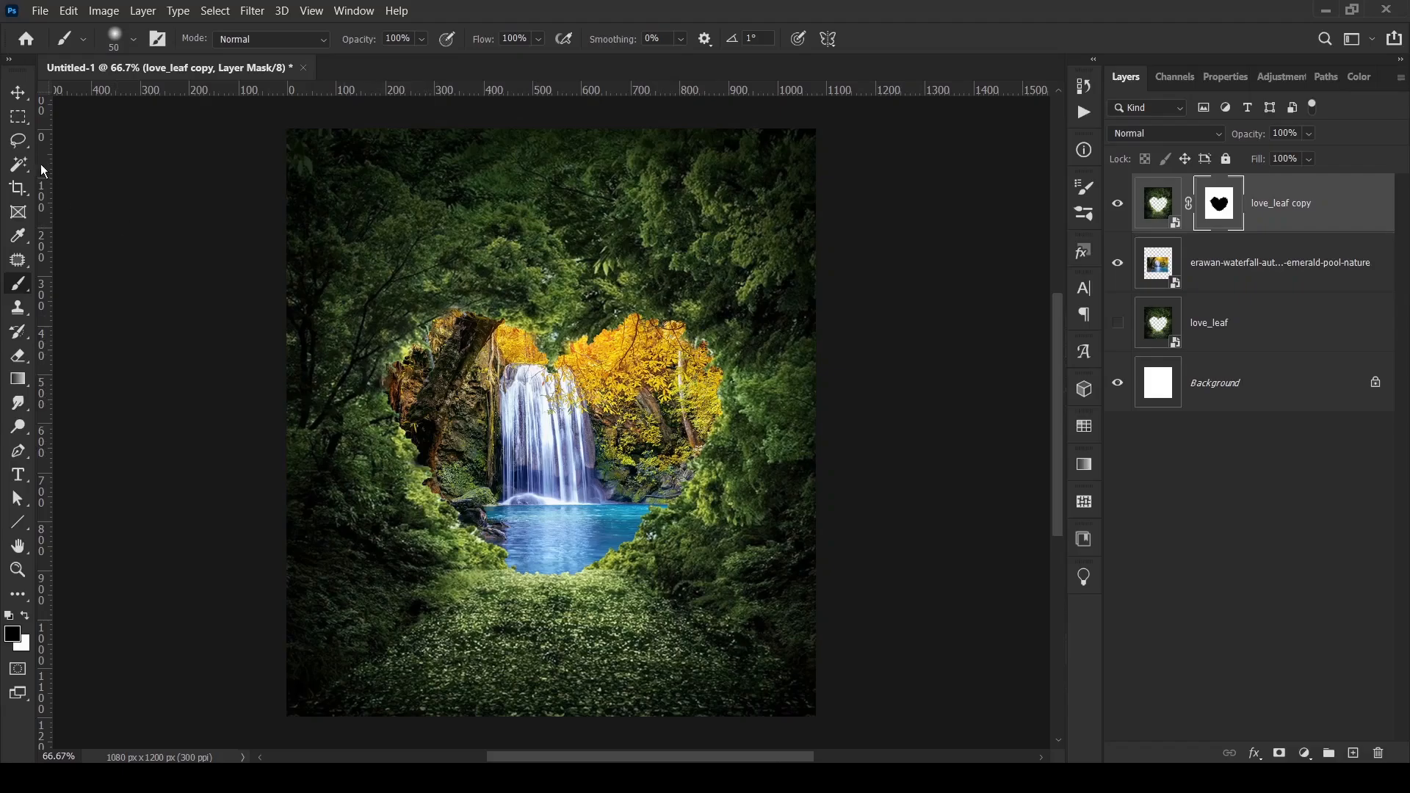
# - Show the love_leaf layer, place it directly above the waterfall layer, and shift it so its foliage overlaps the heart's lower edge
pyautogui.click(17, 99)
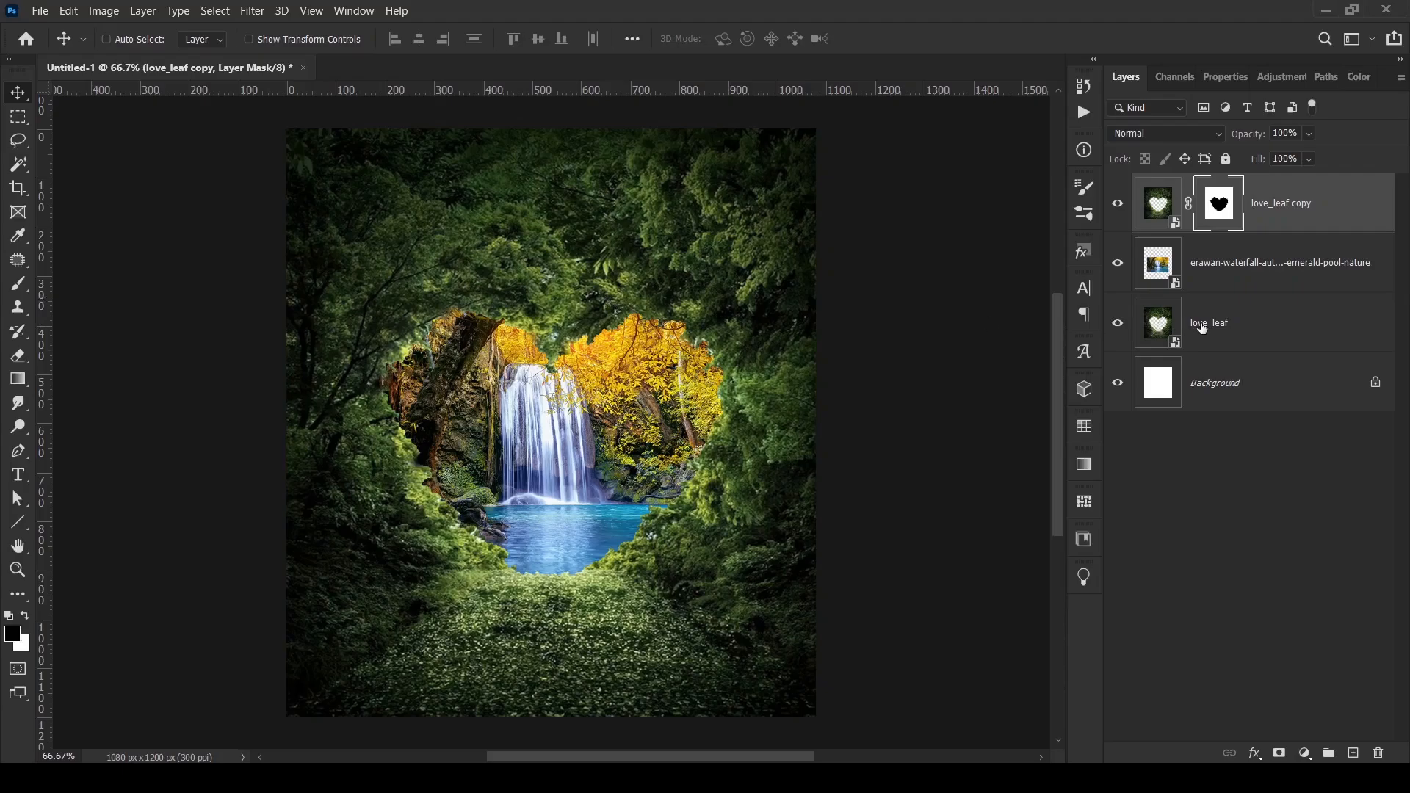
pyautogui.click(1169, 328)
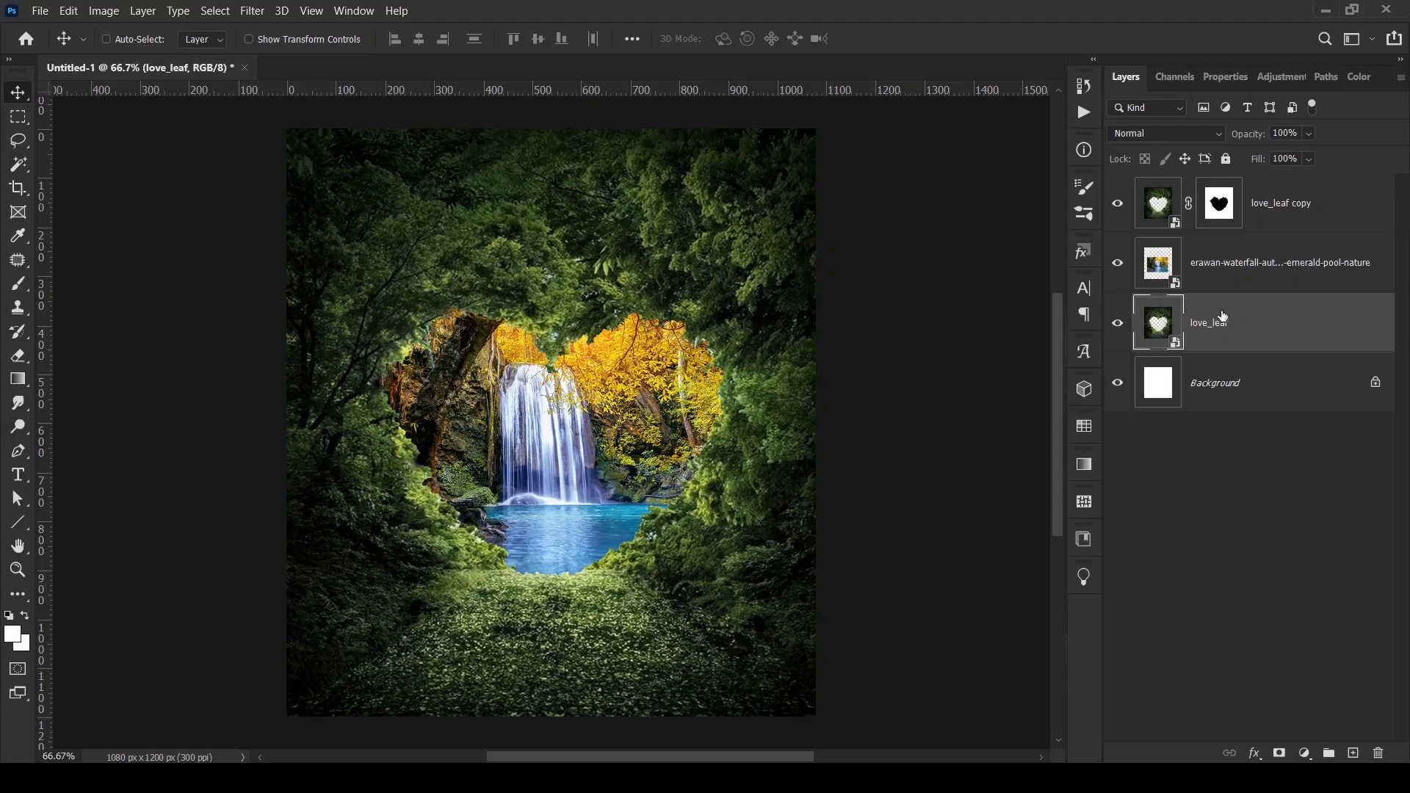
pyautogui.moveTo(1223, 319); pyautogui.dragTo(1237, 257)
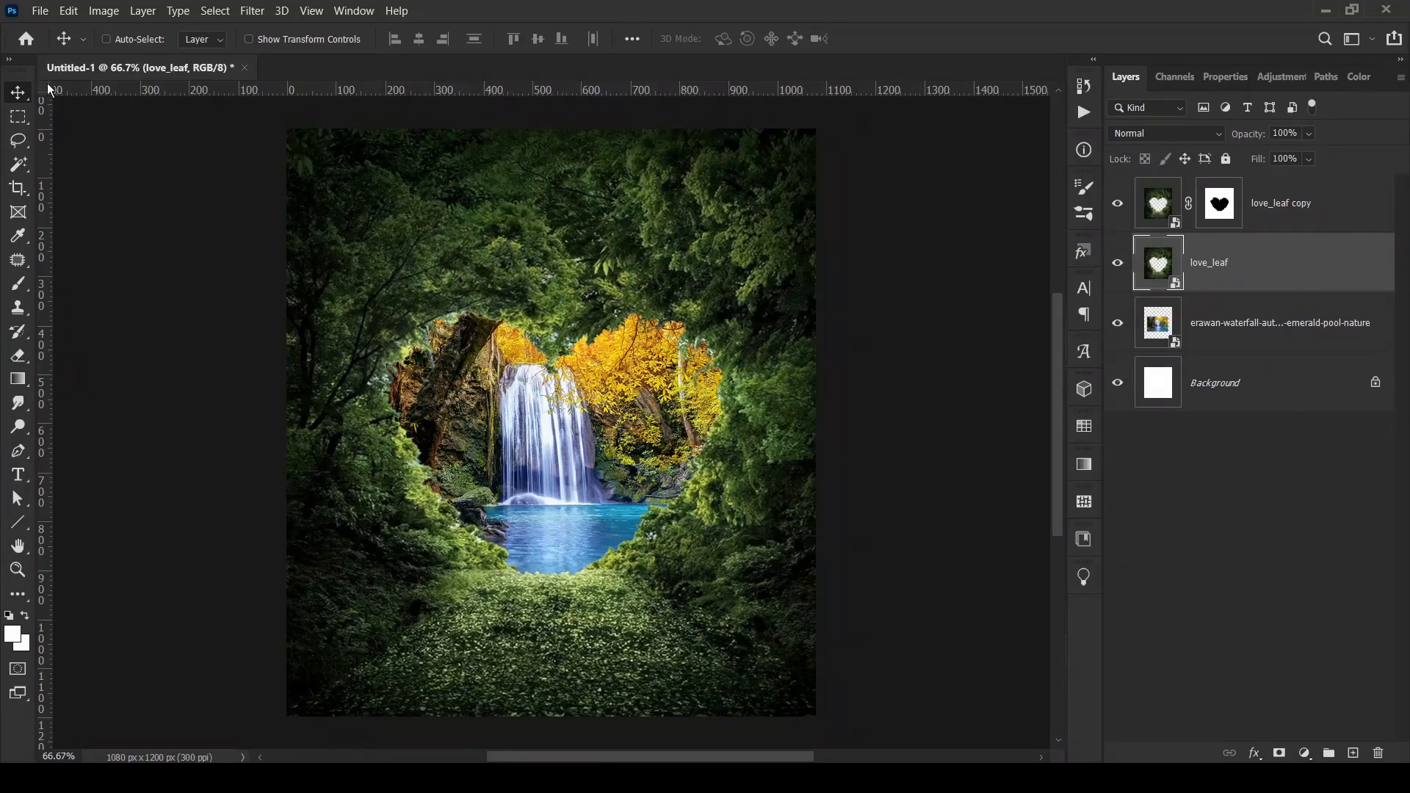
pyautogui.moveTo(470, 405); pyautogui.dragTo(452, 429)
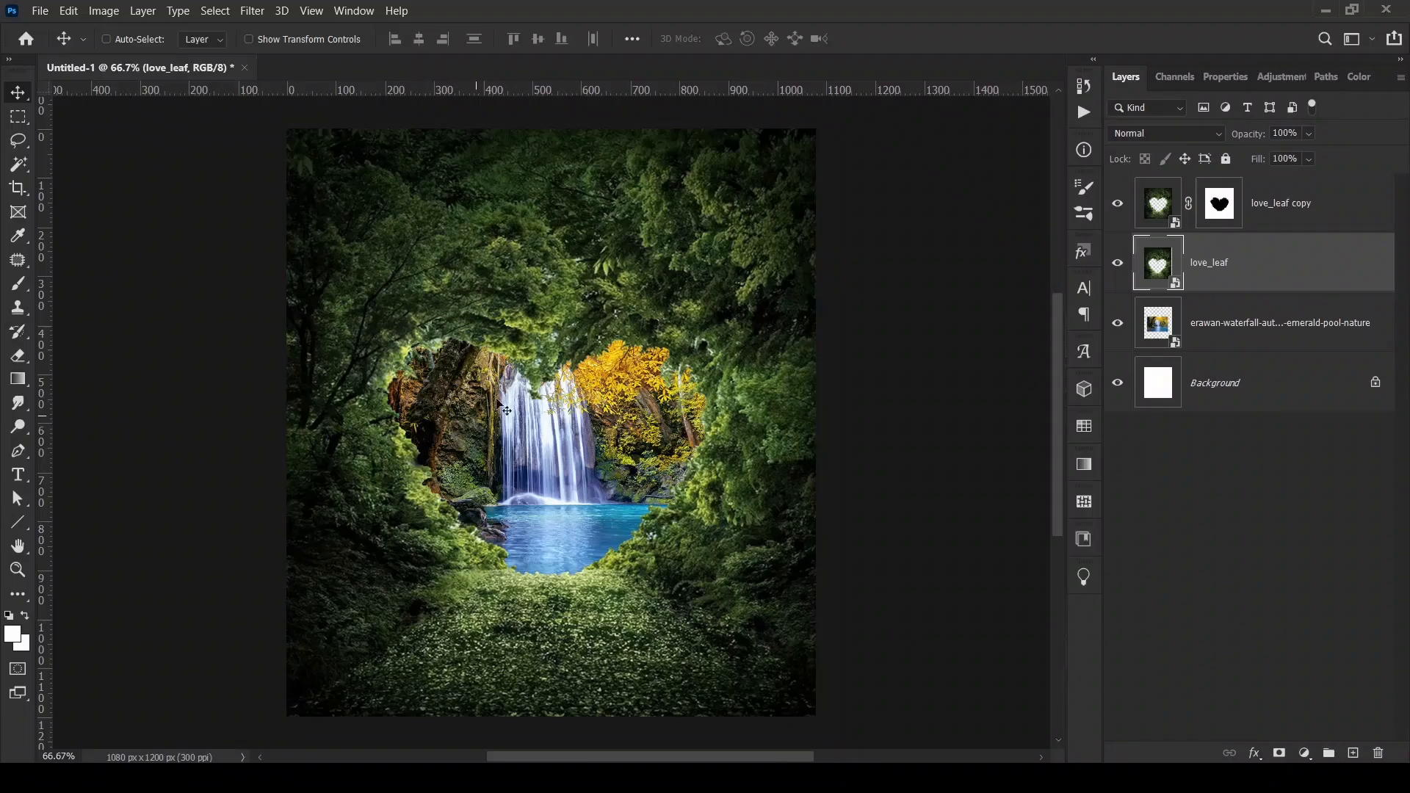
pyautogui.moveTo(523, 364); pyautogui.dragTo(545, 304)
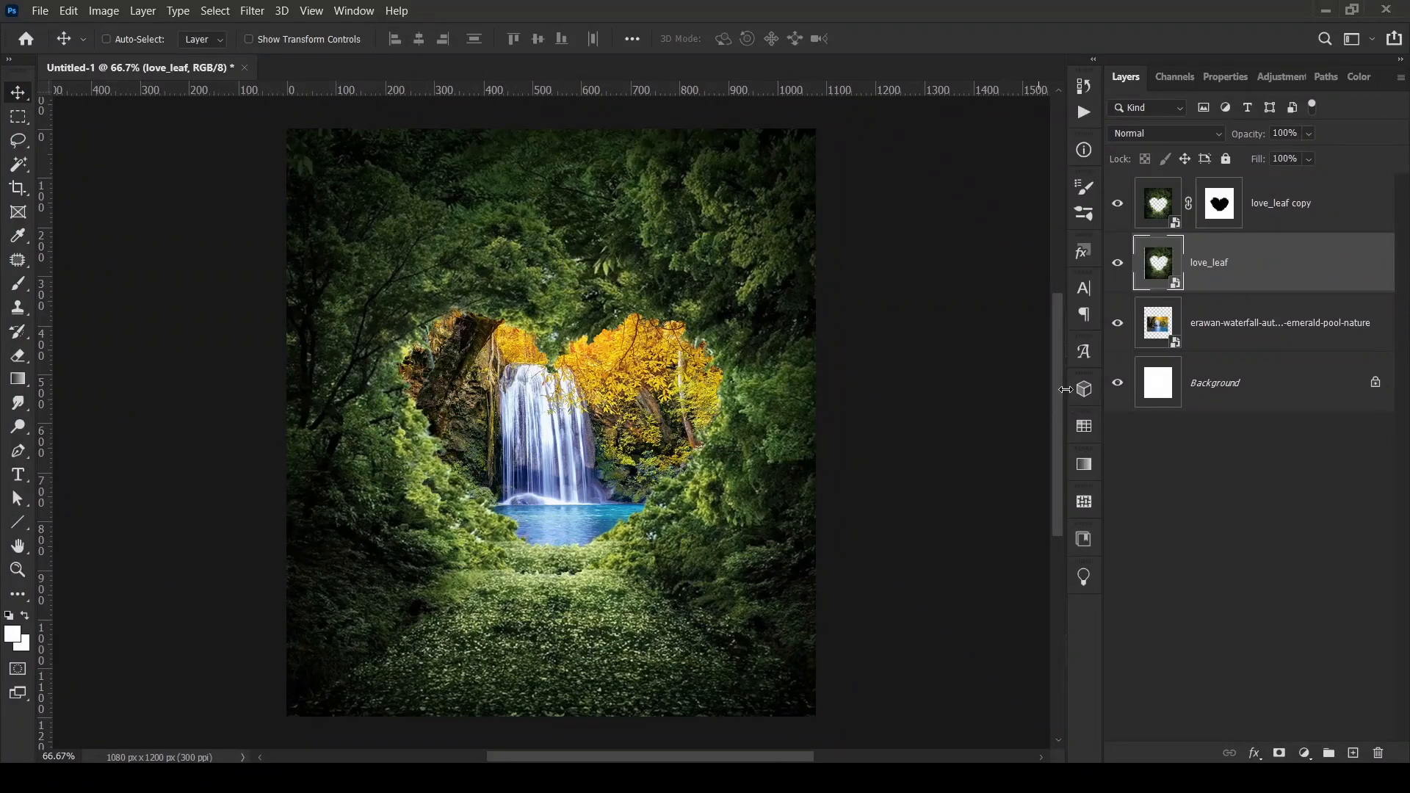
# - Add a mask to love_leaf and paint black with a size 175 brush around the heart, keeping only the foliage at its bottom
pyautogui.click(1279, 753)
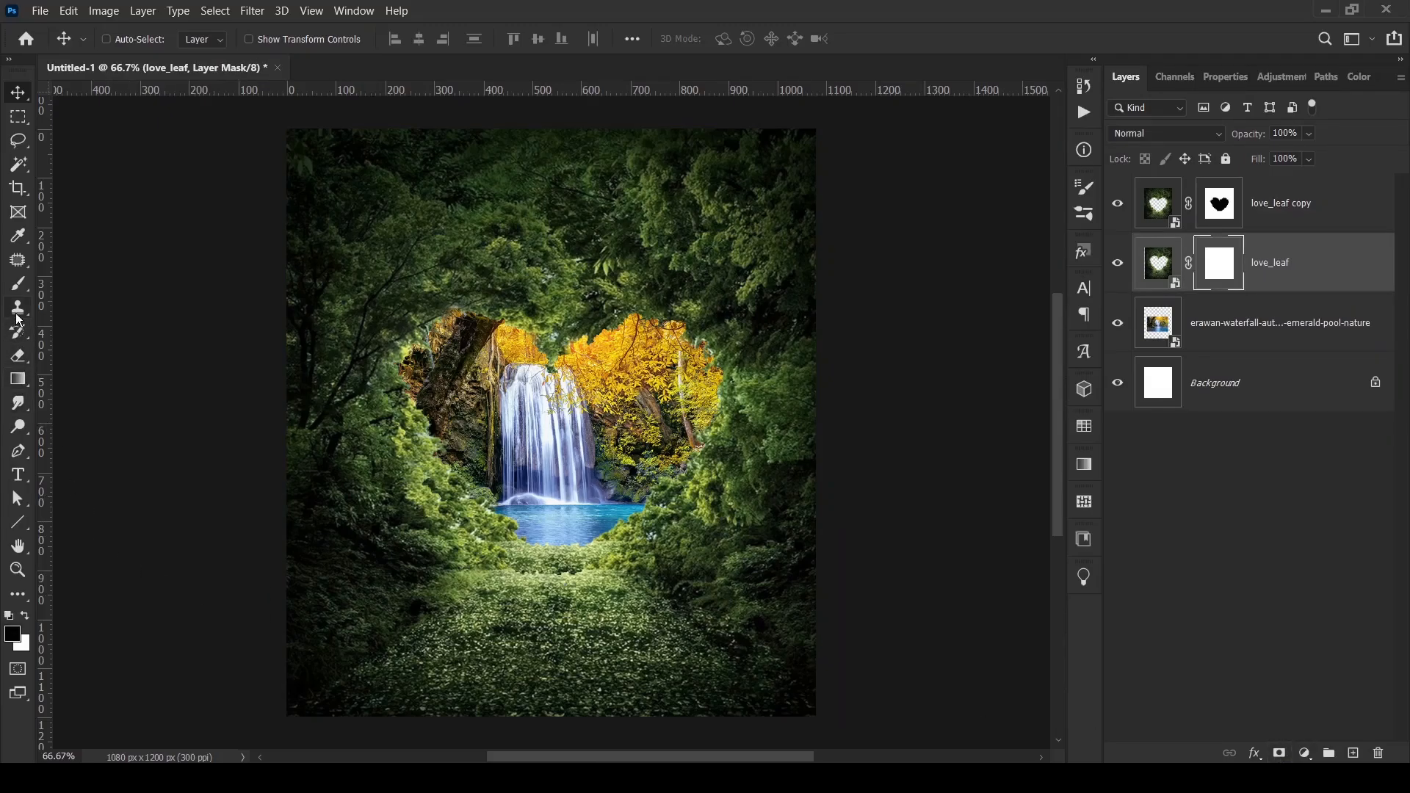
pyautogui.click(18, 284)
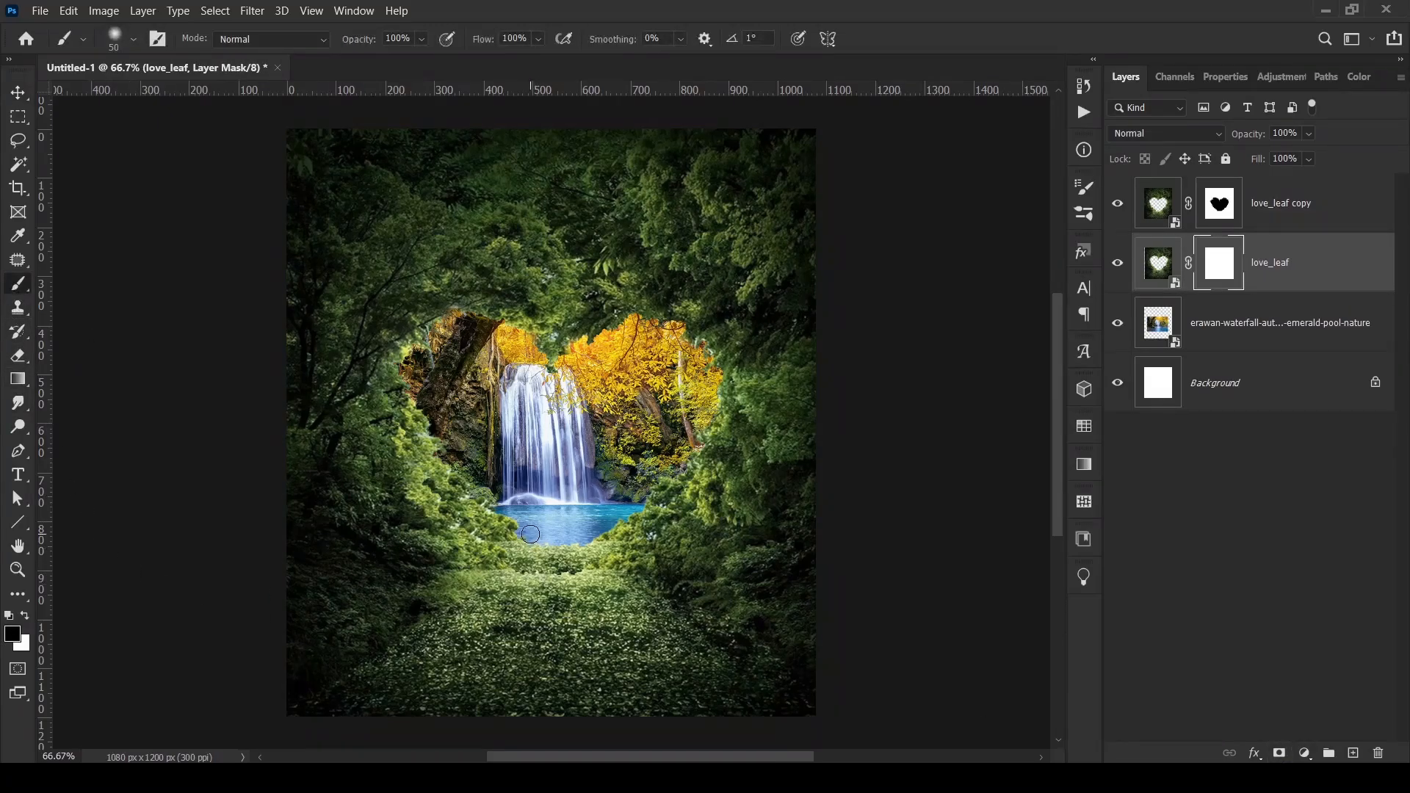
pyautogui.press(']')
pyautogui.press(']')
pyautogui.press(']')
pyautogui.press(']')
pyautogui.press(']')
pyautogui.press(']')
pyautogui.press(']')
pyautogui.press(']')
pyautogui.moveTo(530, 534)
pyautogui.mouseDown()
pyautogui.moveTo(449, 479)
pyautogui.moveTo(391, 371)
pyautogui.moveTo(454, 277)
pyautogui.moveTo(534, 292)
pyautogui.mouseUp()
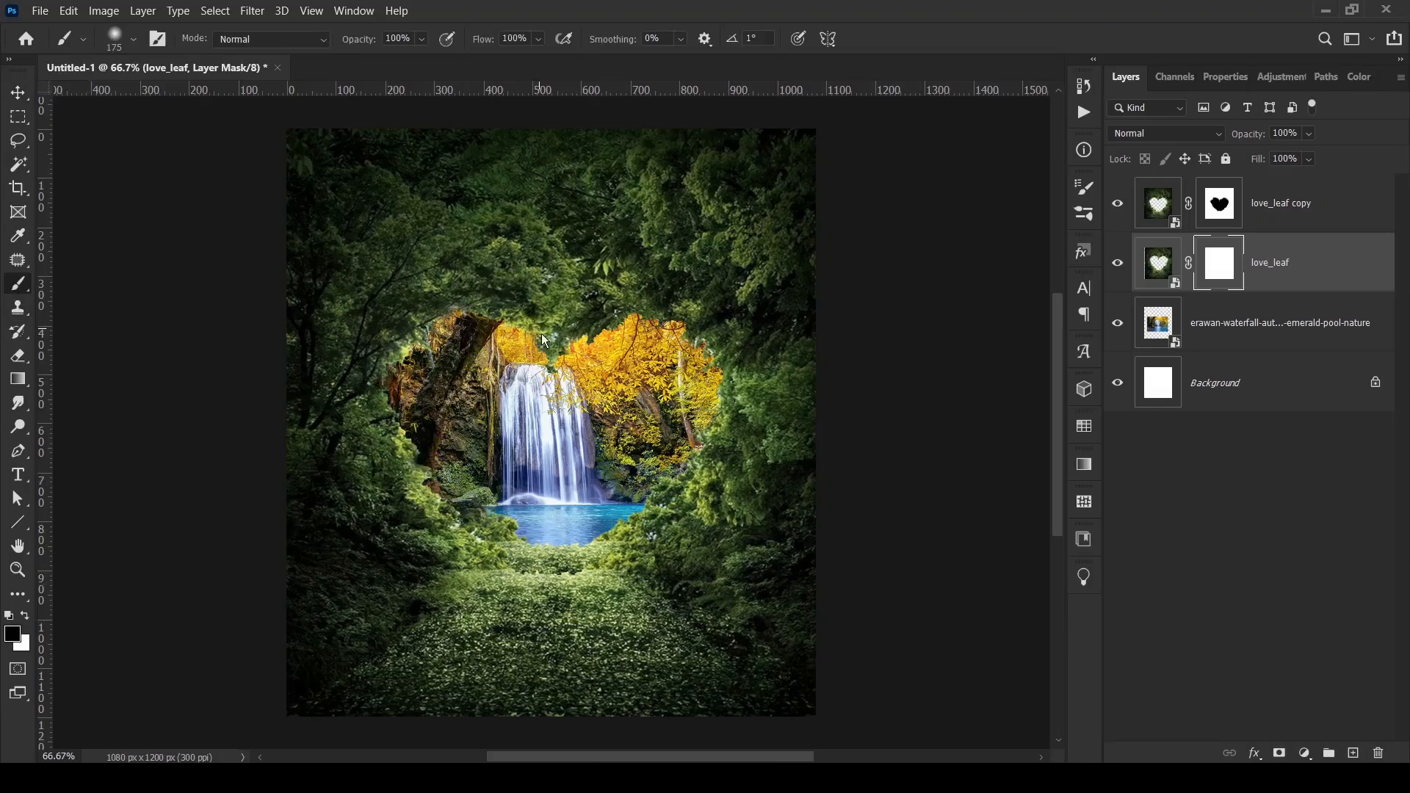
pyautogui.moveTo(561, 355)
pyautogui.mouseDown()
pyautogui.moveTo(585, 334)
pyautogui.moveTo(675, 332)
pyautogui.moveTo(698, 365)
pyautogui.moveTo(695, 406)
pyautogui.moveTo(654, 456)
pyautogui.moveTo(669, 462)
pyautogui.moveTo(680, 423)
pyautogui.moveTo(631, 470)
pyautogui.moveTo(639, 481)
pyautogui.moveTo(511, 486)
pyautogui.moveTo(496, 508)
pyautogui.moveTo(451, 491)
pyautogui.moveTo(467, 490)
pyautogui.moveTo(400, 422)
pyautogui.moveTo(409, 378)
pyautogui.moveTo(398, 346)
pyautogui.moveTo(421, 315)
pyautogui.moveTo(516, 278)
pyautogui.moveTo(562, 319)
pyautogui.moveTo(668, 271)
pyautogui.moveTo(708, 326)
pyautogui.moveTo(697, 388)
pyautogui.moveTo(723, 396)
pyautogui.moveTo(748, 376)
pyautogui.moveTo(731, 411)
pyautogui.moveTo(741, 401)
pyautogui.moveTo(635, 323)
pyautogui.mouseUp()
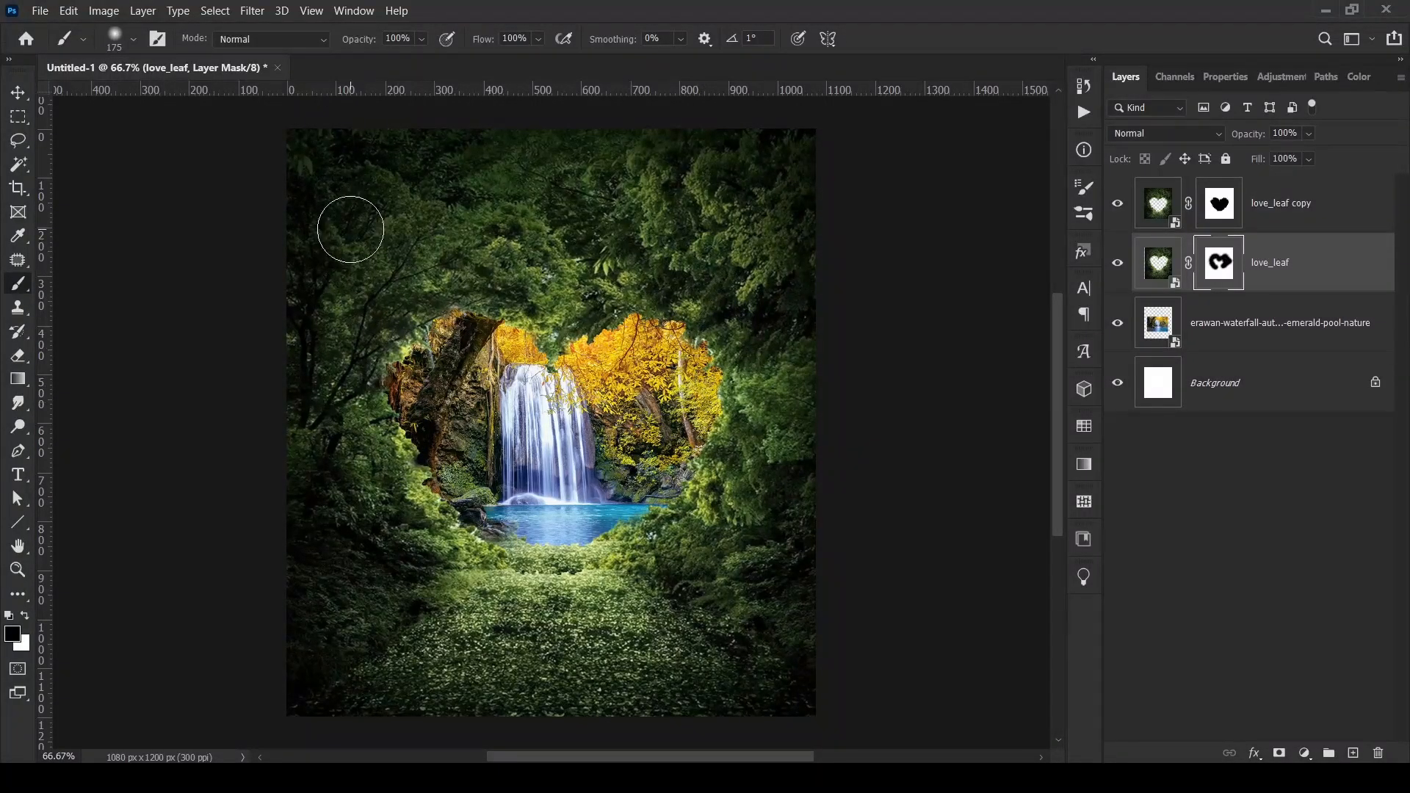
# - Stretch the love_leaf image to about 102.57% height and position it at about X 548 px, Y 522.5 px
pyautogui.click(18, 94)
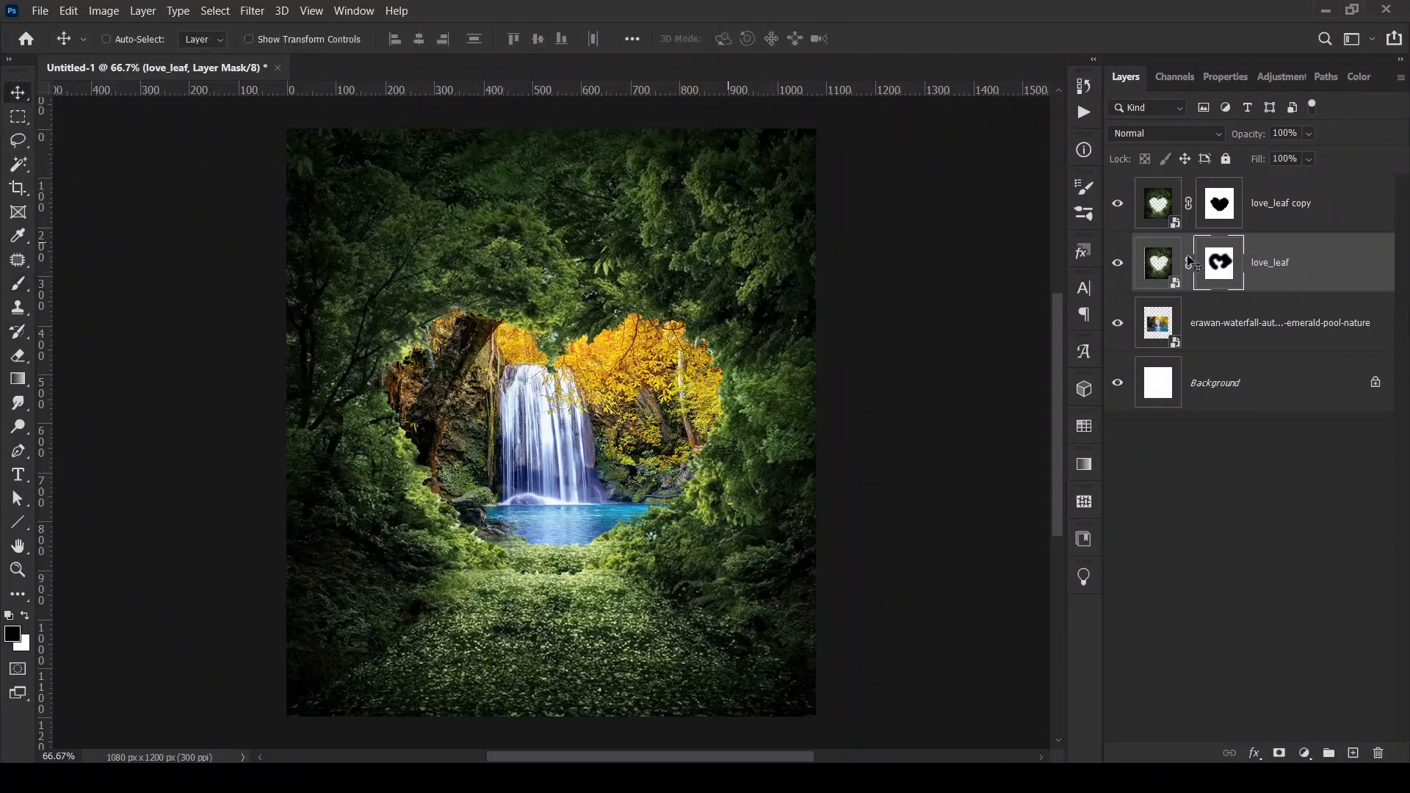
pyautogui.click(1159, 262)
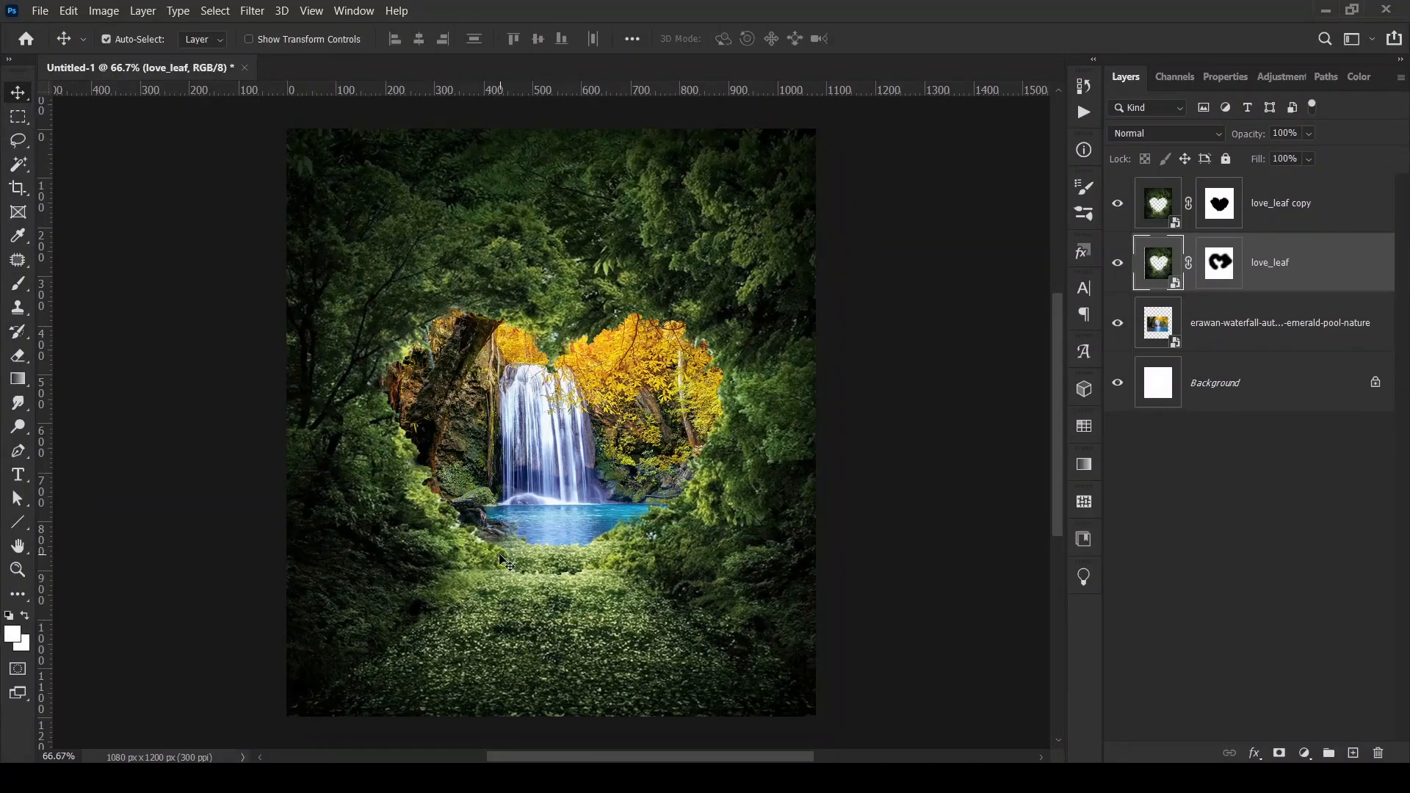
pyautogui.moveTo(491, 556); pyautogui.dragTo(505, 566)
pyautogui.hotkey('ctrl', 't')
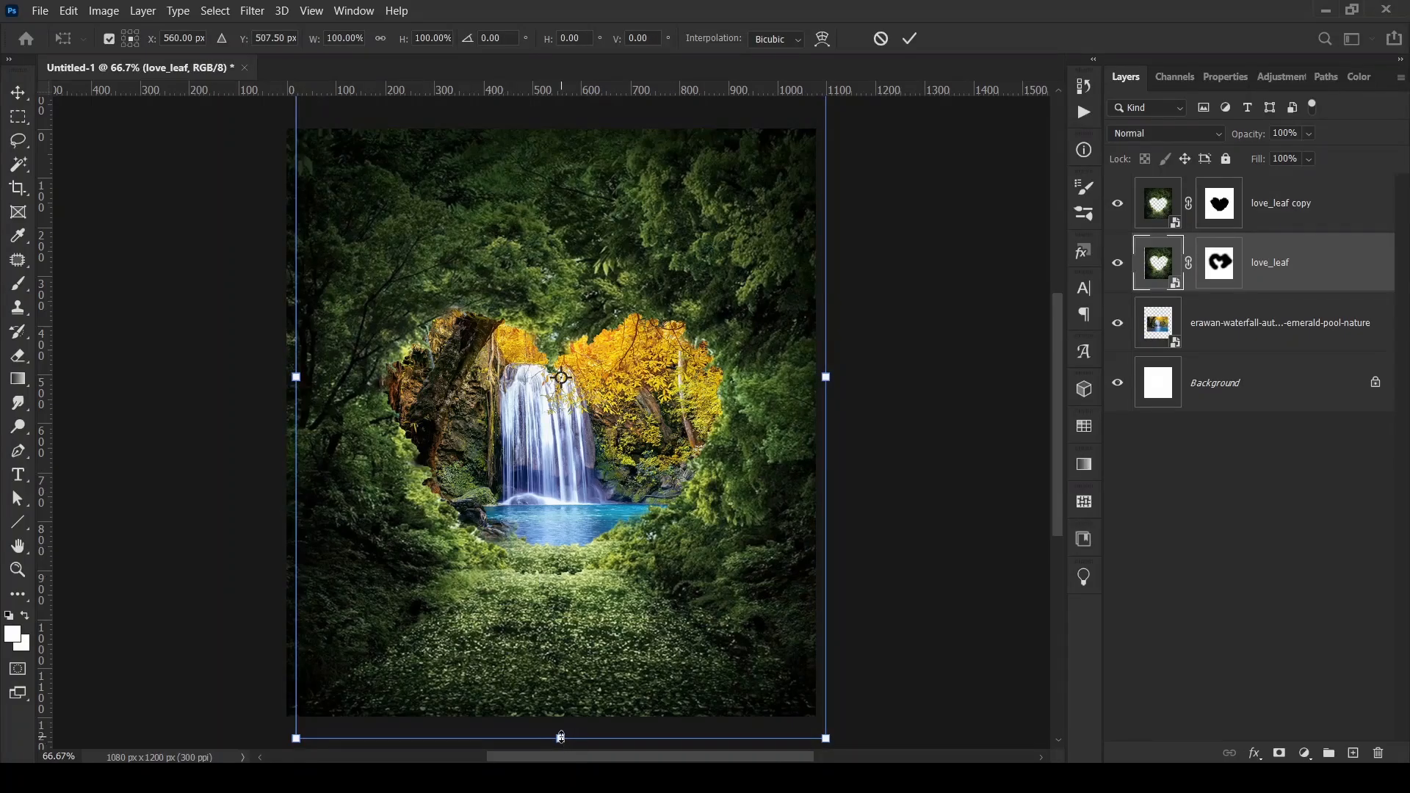
pyautogui.moveTo(562, 737); pyautogui.dragTo(561, 738)
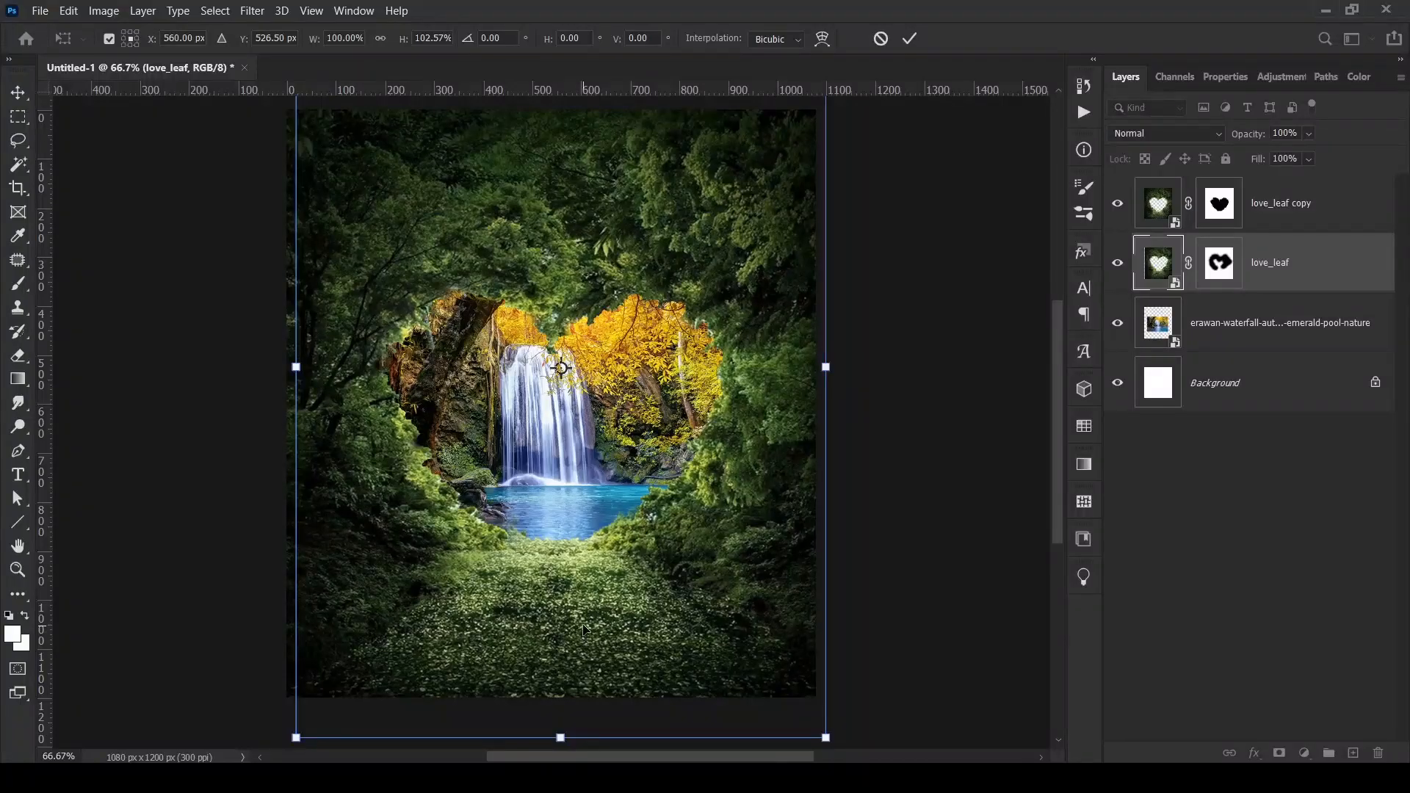
pyautogui.moveTo(583, 629); pyautogui.dragTo(579, 629)
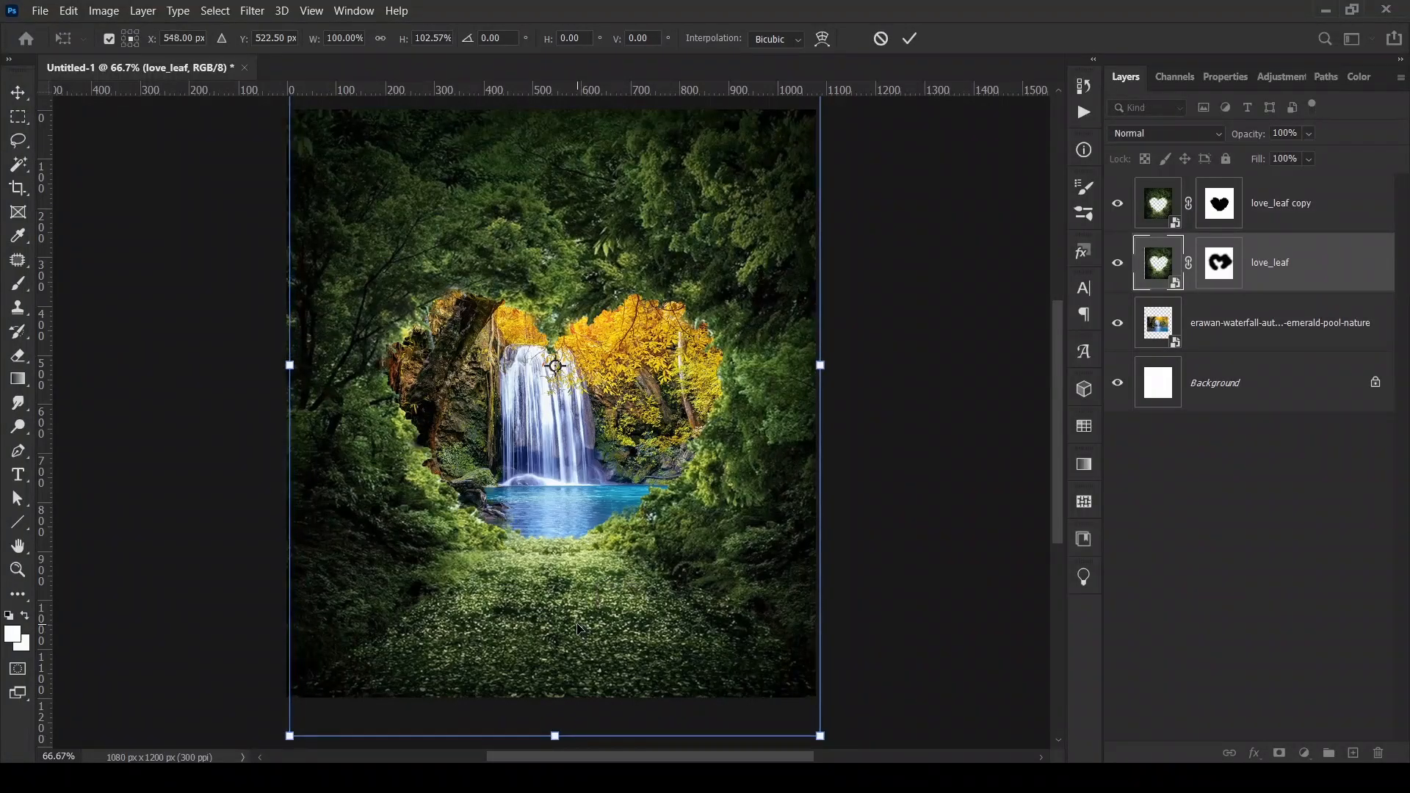
pyautogui.click(911, 38)
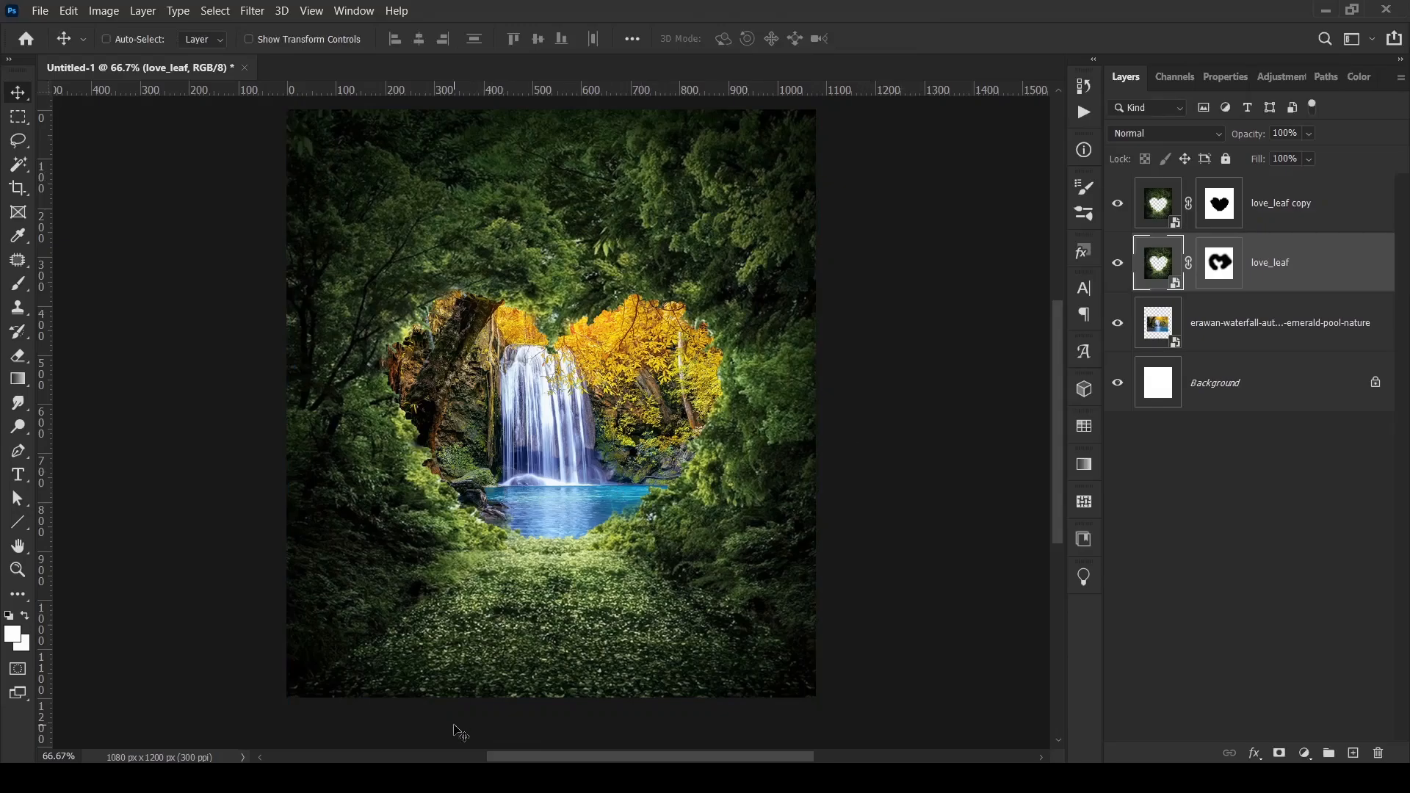
# - Add a Curves adjustment above the waterfall layer and darken the RGB midtones to about input 142, output 101
pyautogui.click(1161, 326)
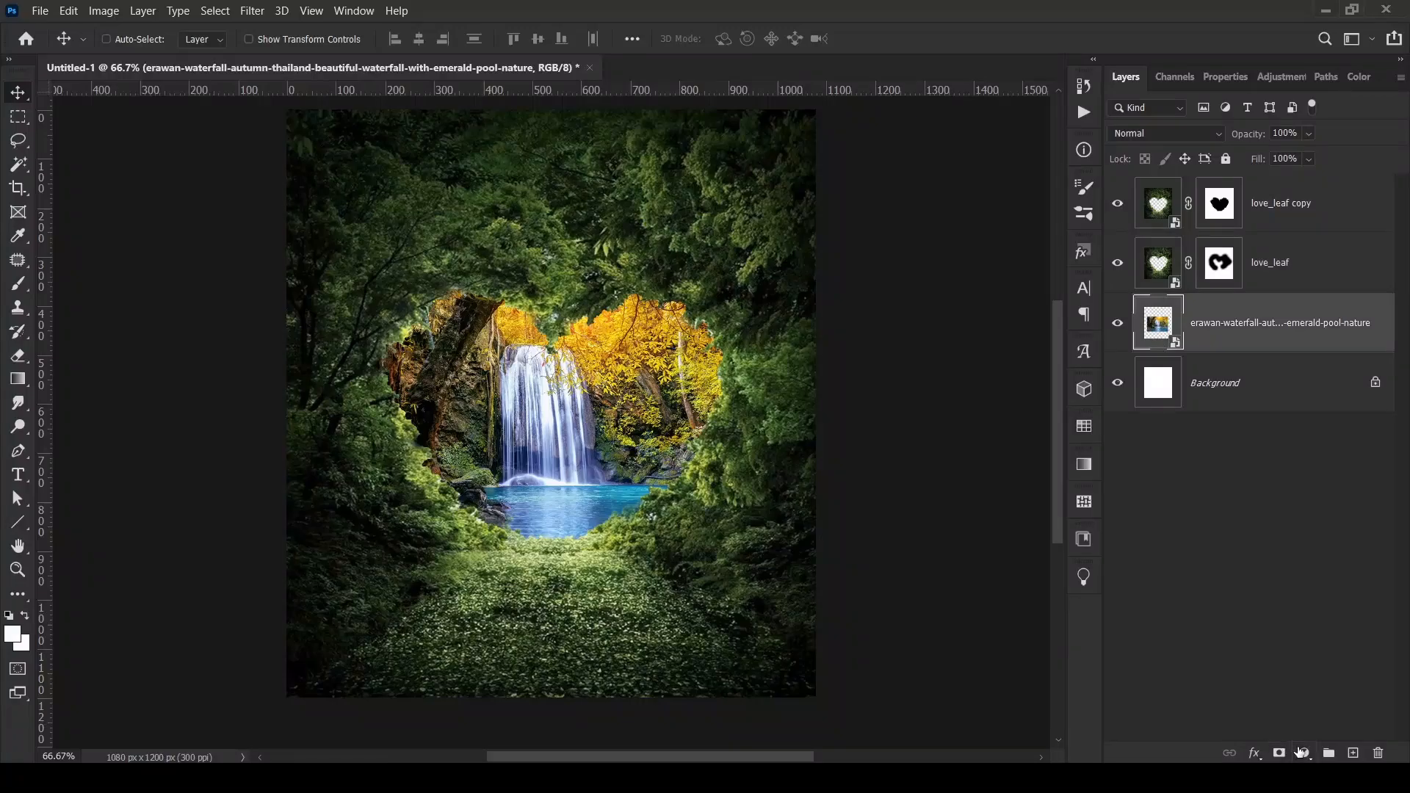
pyautogui.click(1305, 753)
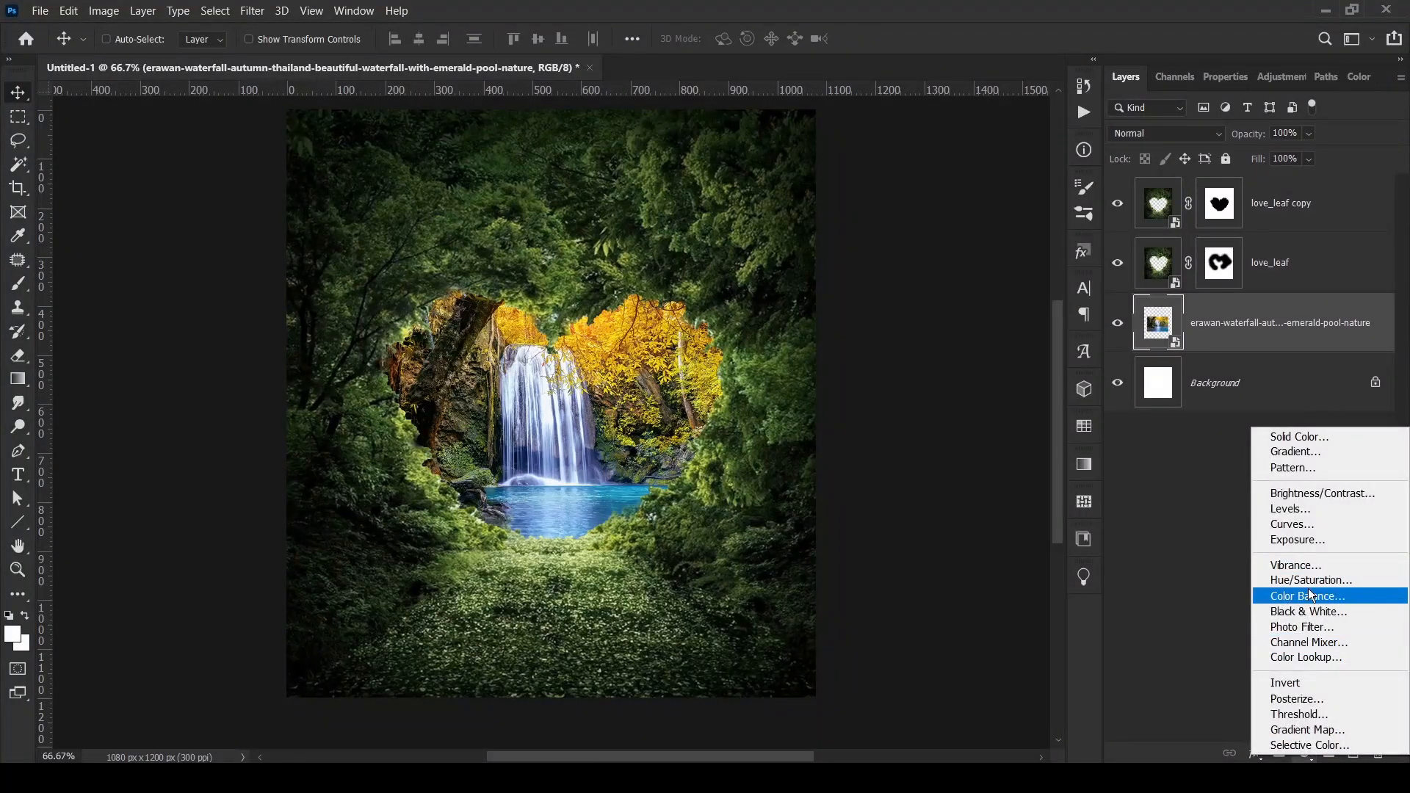
pyautogui.click(1308, 524)
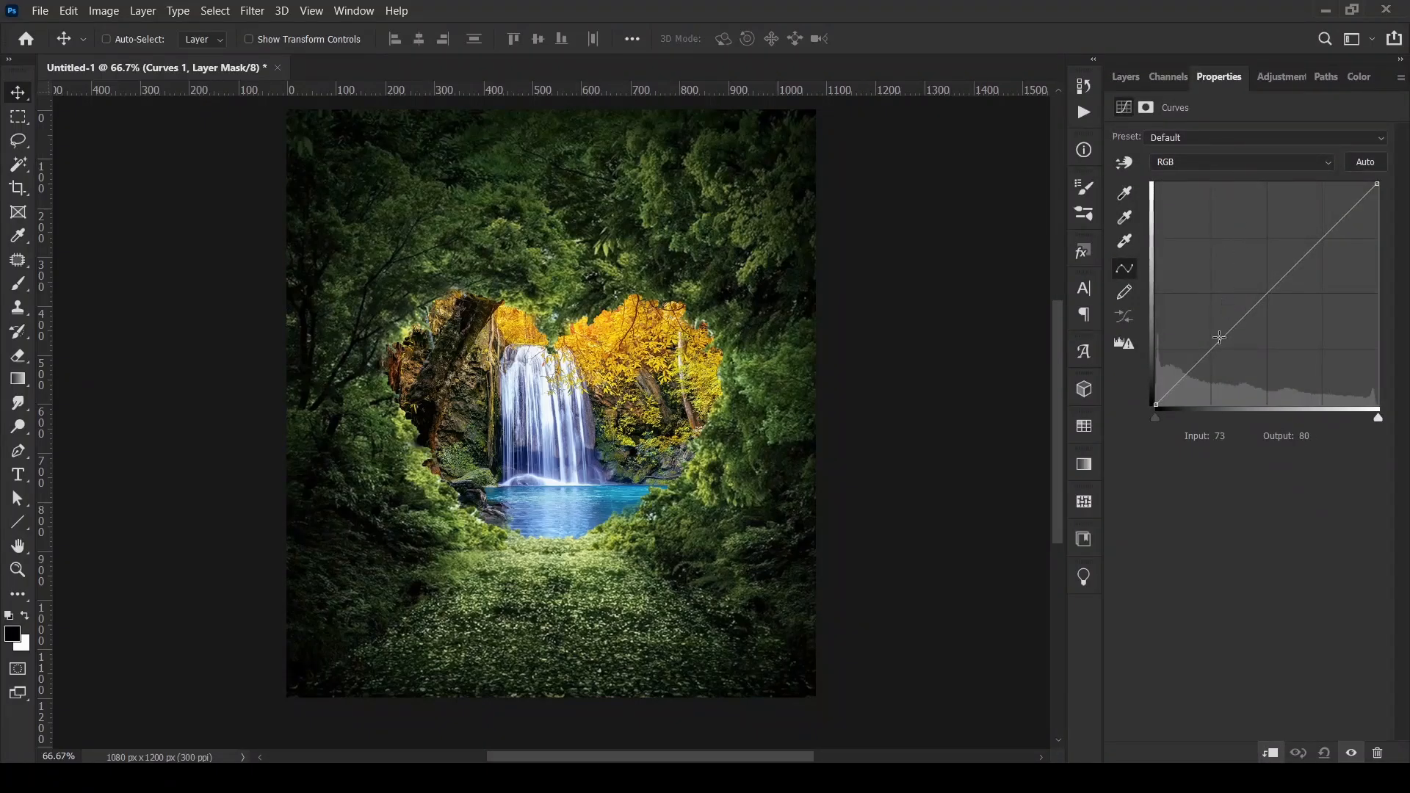
pyautogui.moveTo(1268, 290); pyautogui.dragTo(1280, 317)
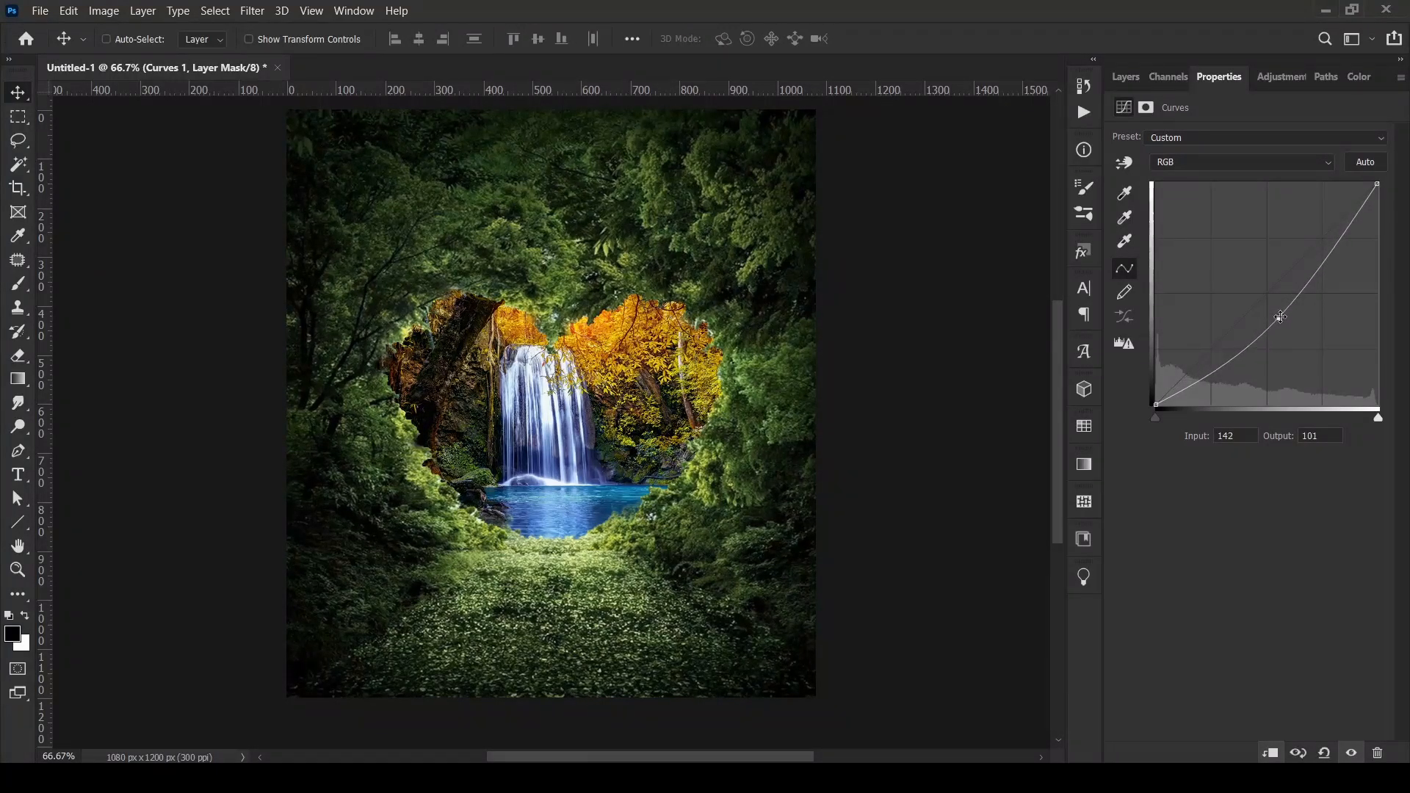
# - Switch the Curves adjustment from the composite RGB curve to the Blue channel
pyautogui.click(1184, 161)
pyautogui.click(1180, 218)
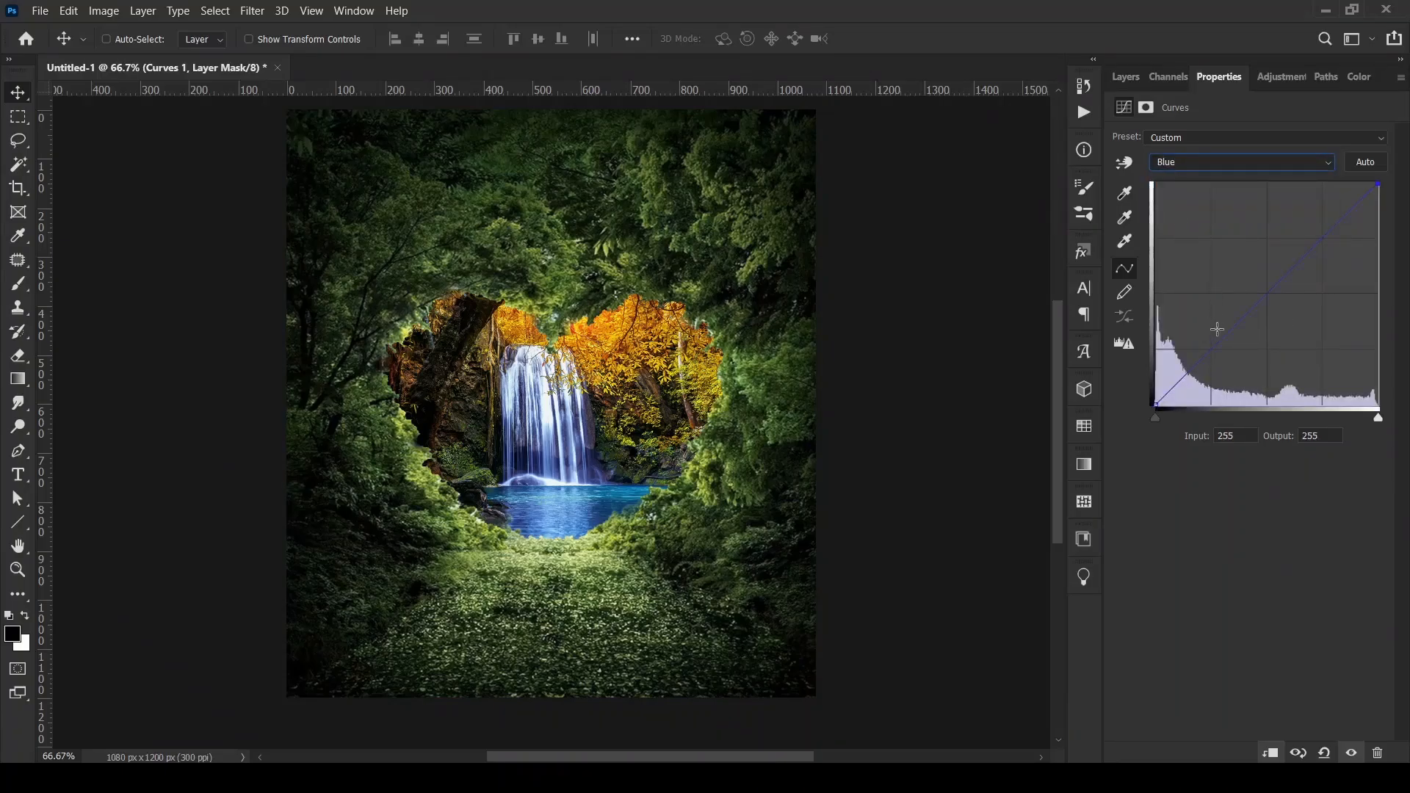
pyautogui.click(1209, 162)
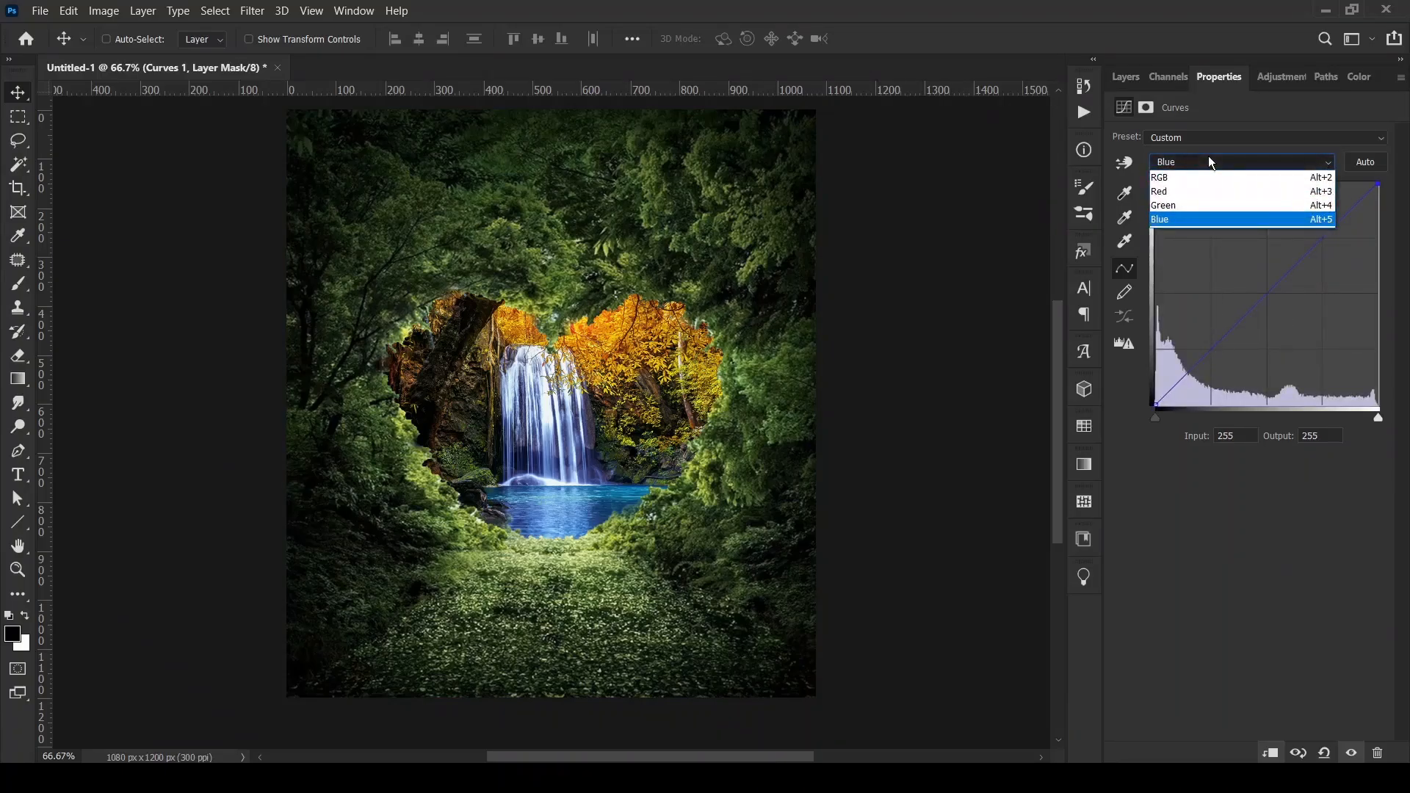
pyautogui.click(1186, 219)
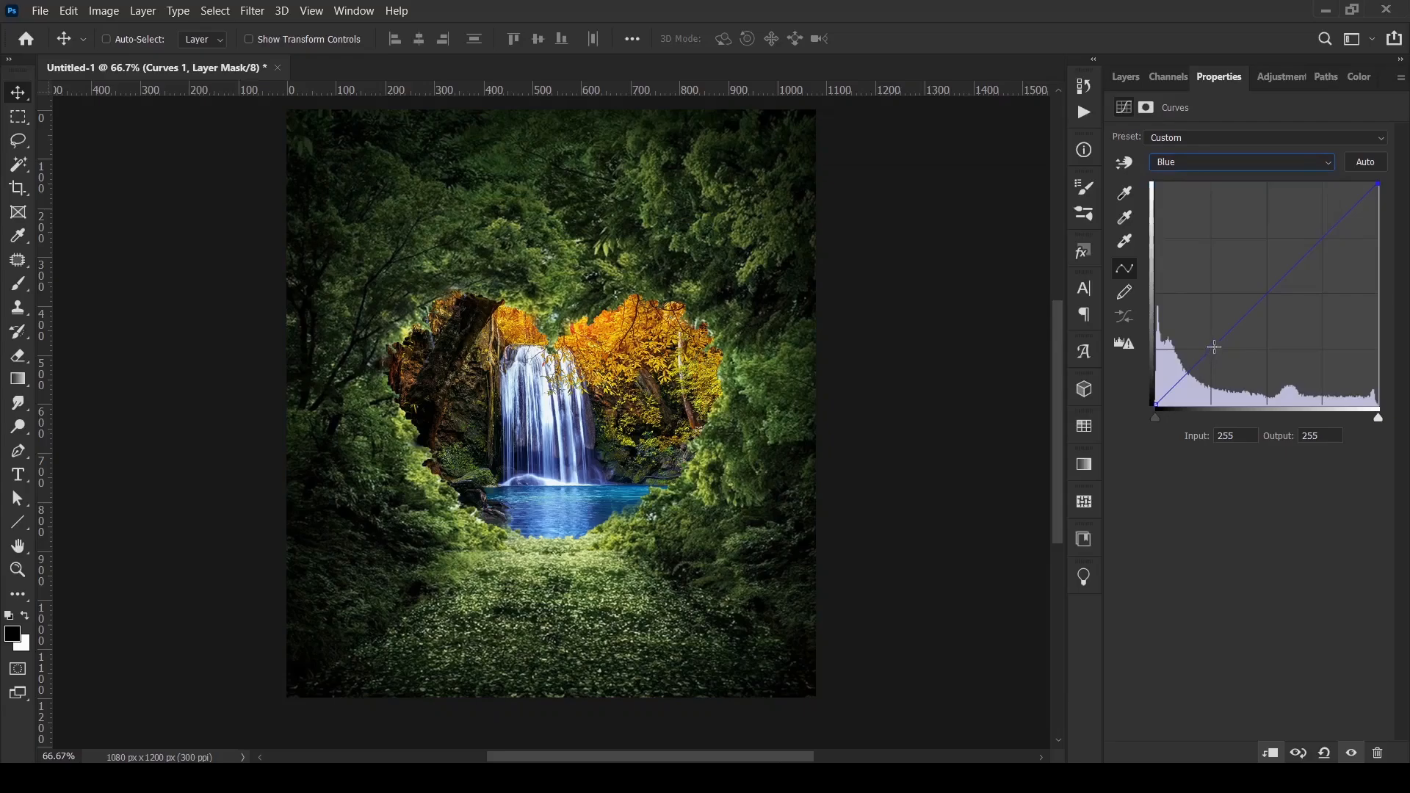
pyautogui.moveTo(1215, 347); pyautogui.dragTo(1212, 336)
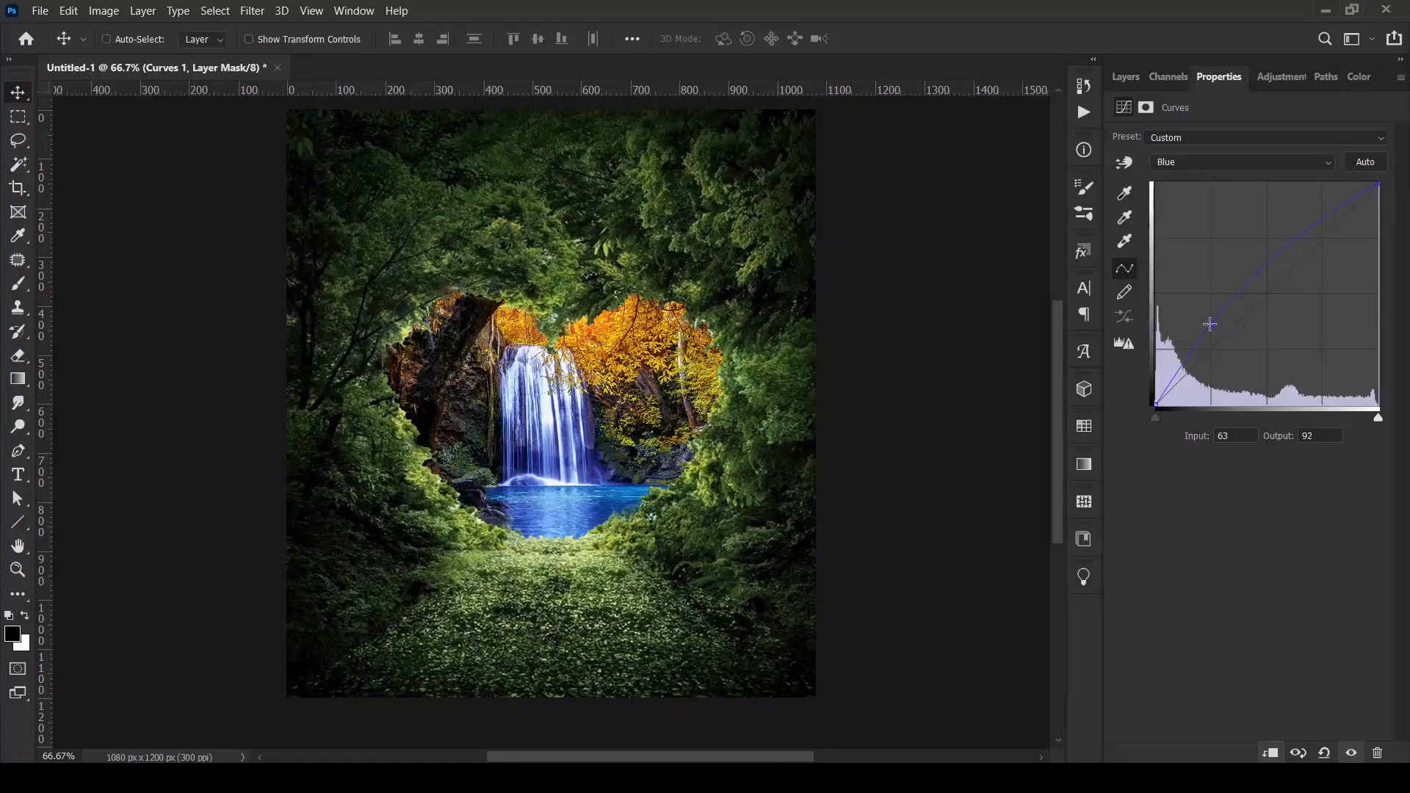
pyautogui.moveTo(1210, 321); pyautogui.dragTo(1208, 318)
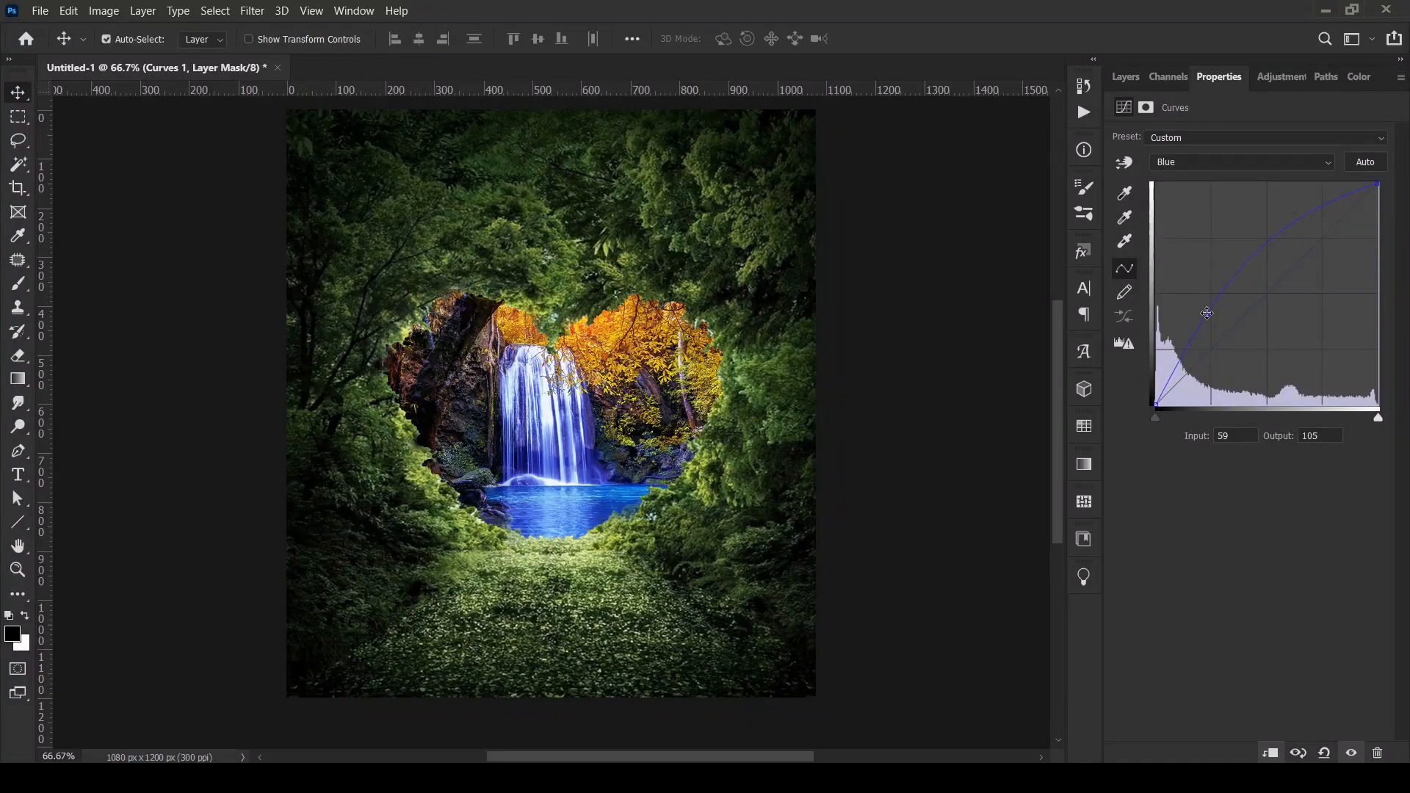
pyautogui.press('Delete')
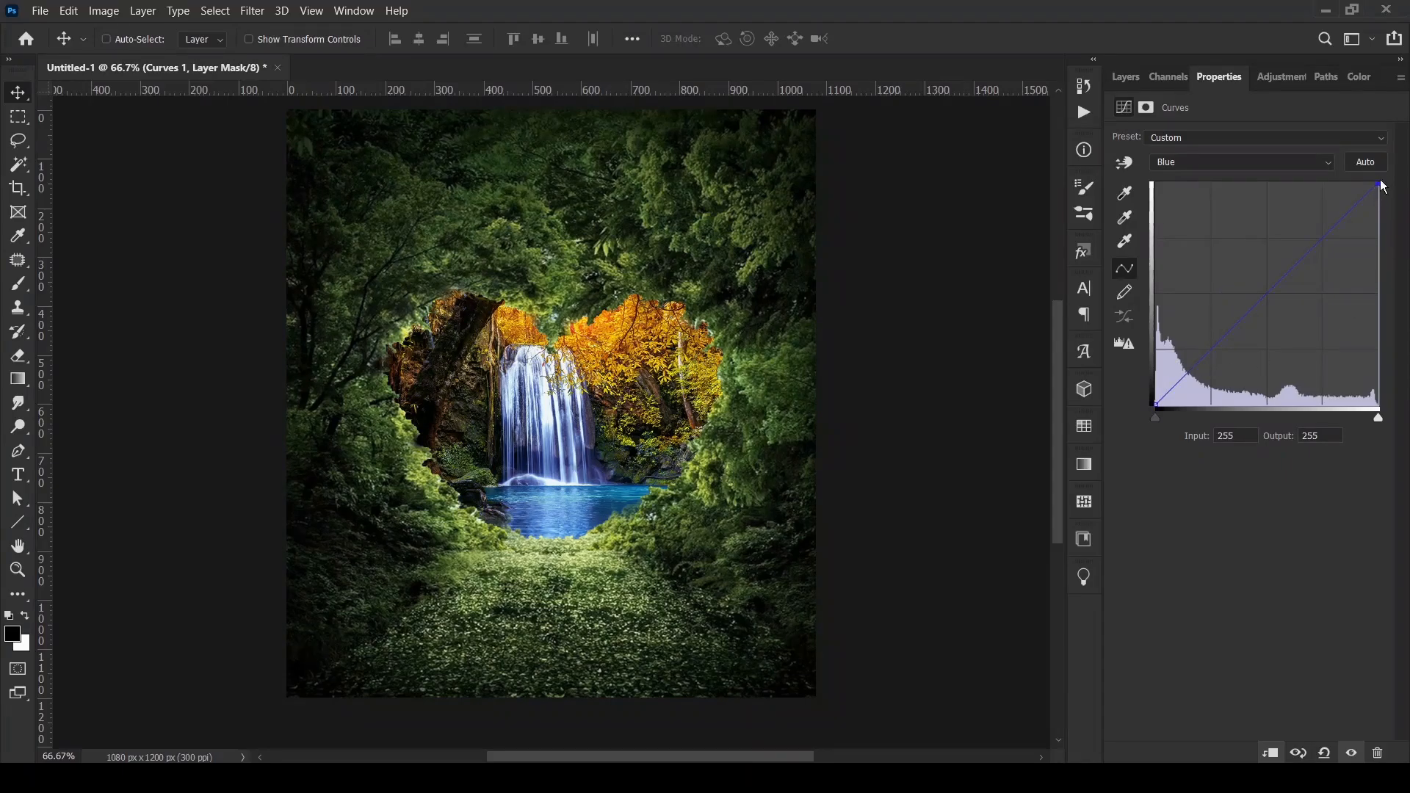
# - Lower the output of the Blue curve's white point and darken the Red midtones to about input 140, output 115
pyautogui.moveTo(1378, 185); pyautogui.dragTo(1402, 217)
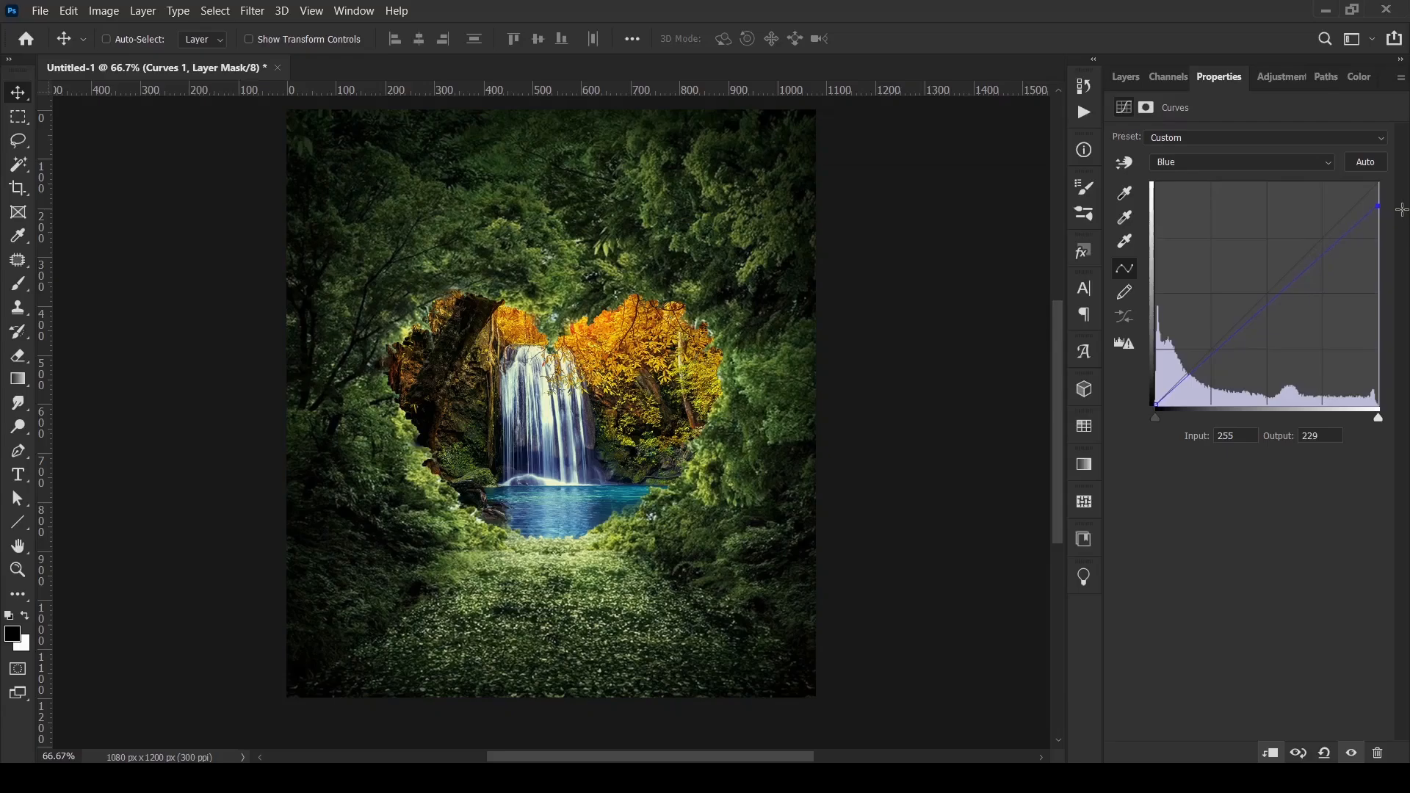
pyautogui.moveTo(1403, 213); pyautogui.dragTo(1404, 225)
pyautogui.click(1211, 171)
pyautogui.click(1185, 194)
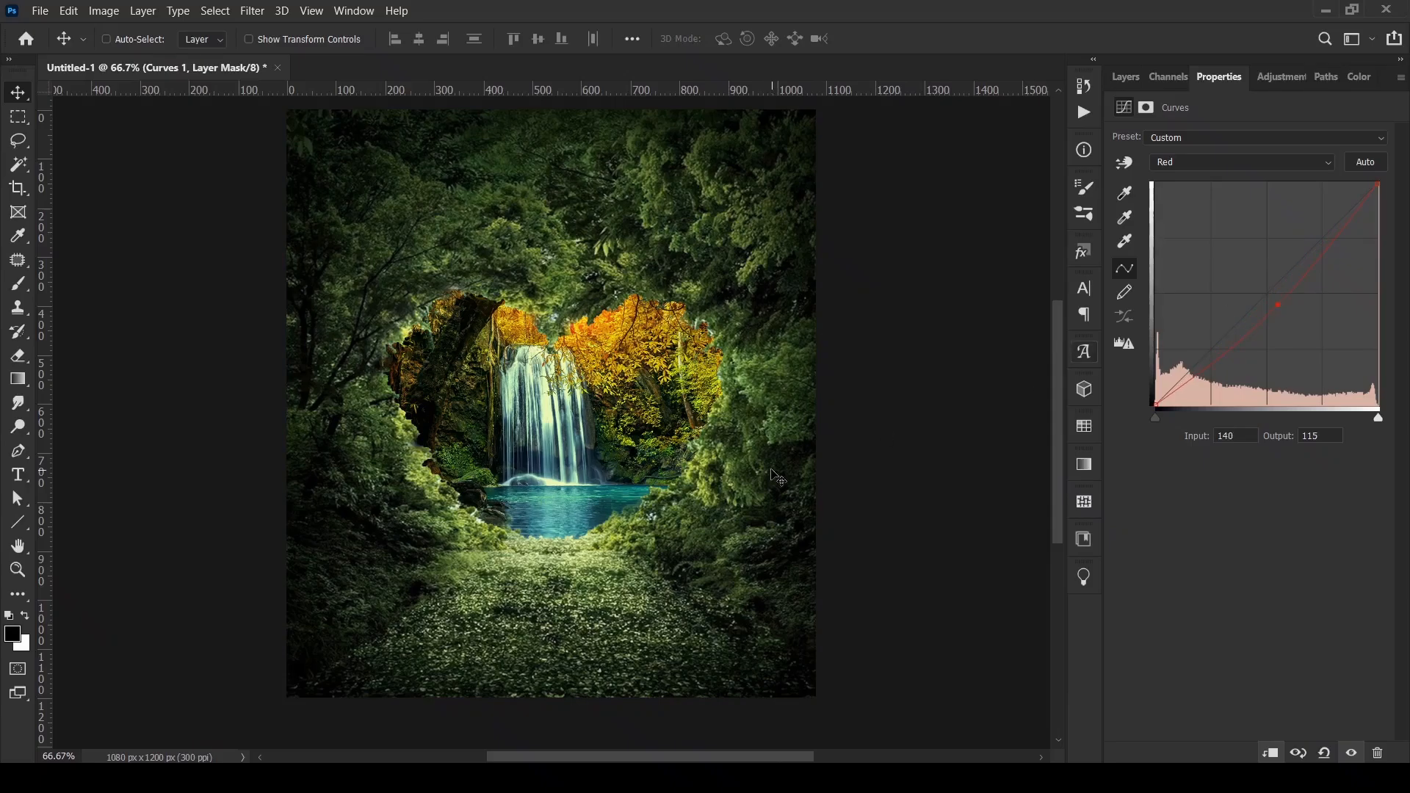
# - Compare the composite with the Curves 1 adjustment hidden and shown
pyautogui.click(1124, 76)
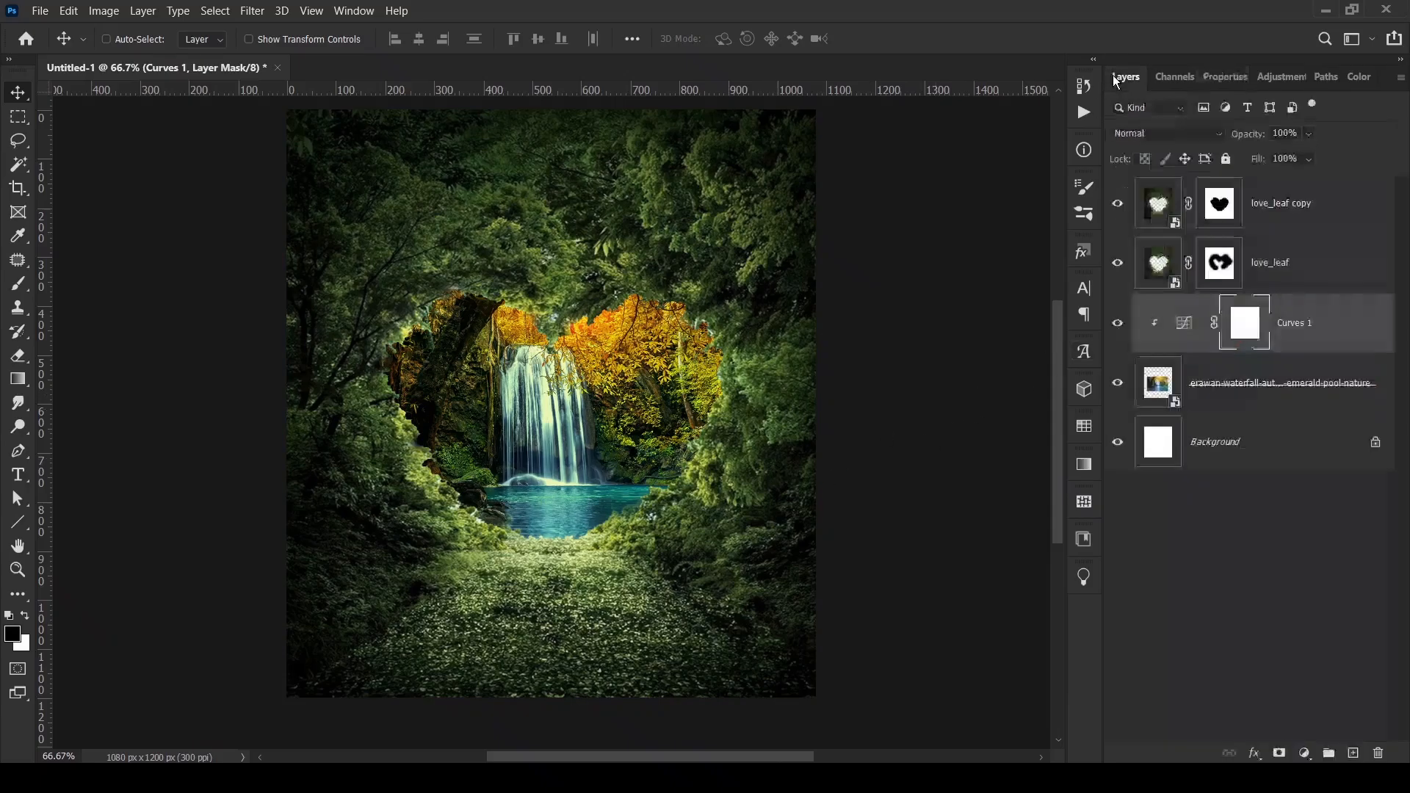
pyautogui.click(1118, 327)
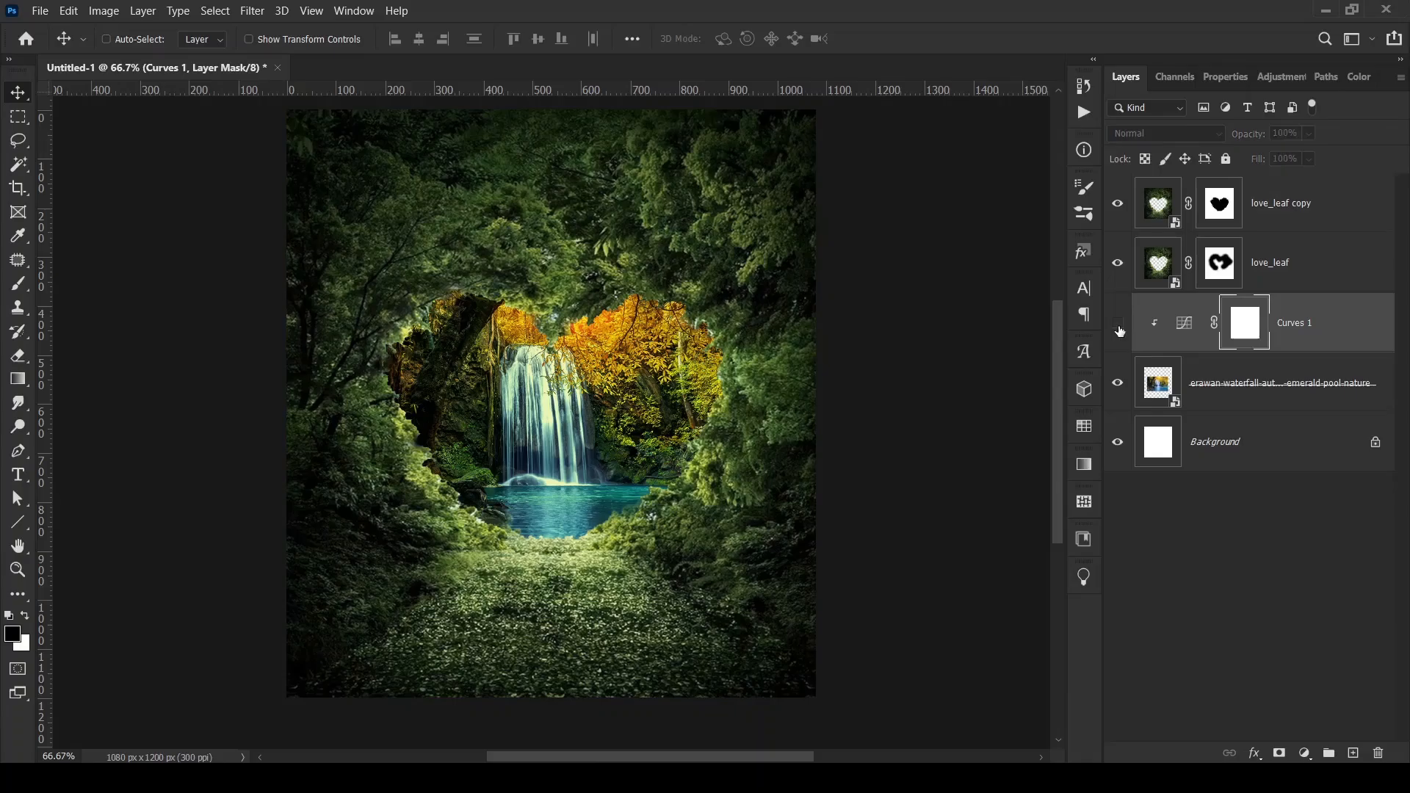
pyautogui.click(1118, 328)
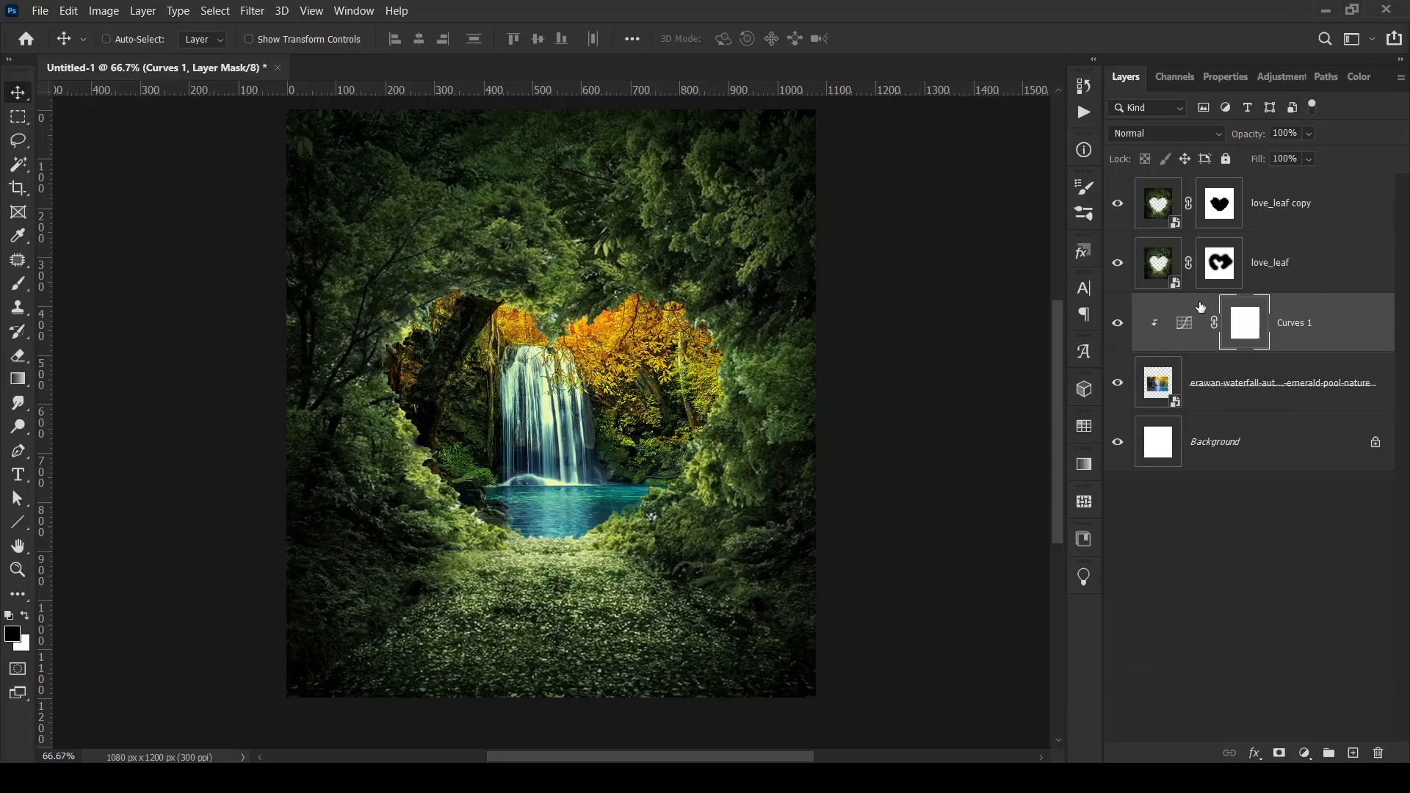
pyautogui.click(1192, 312)
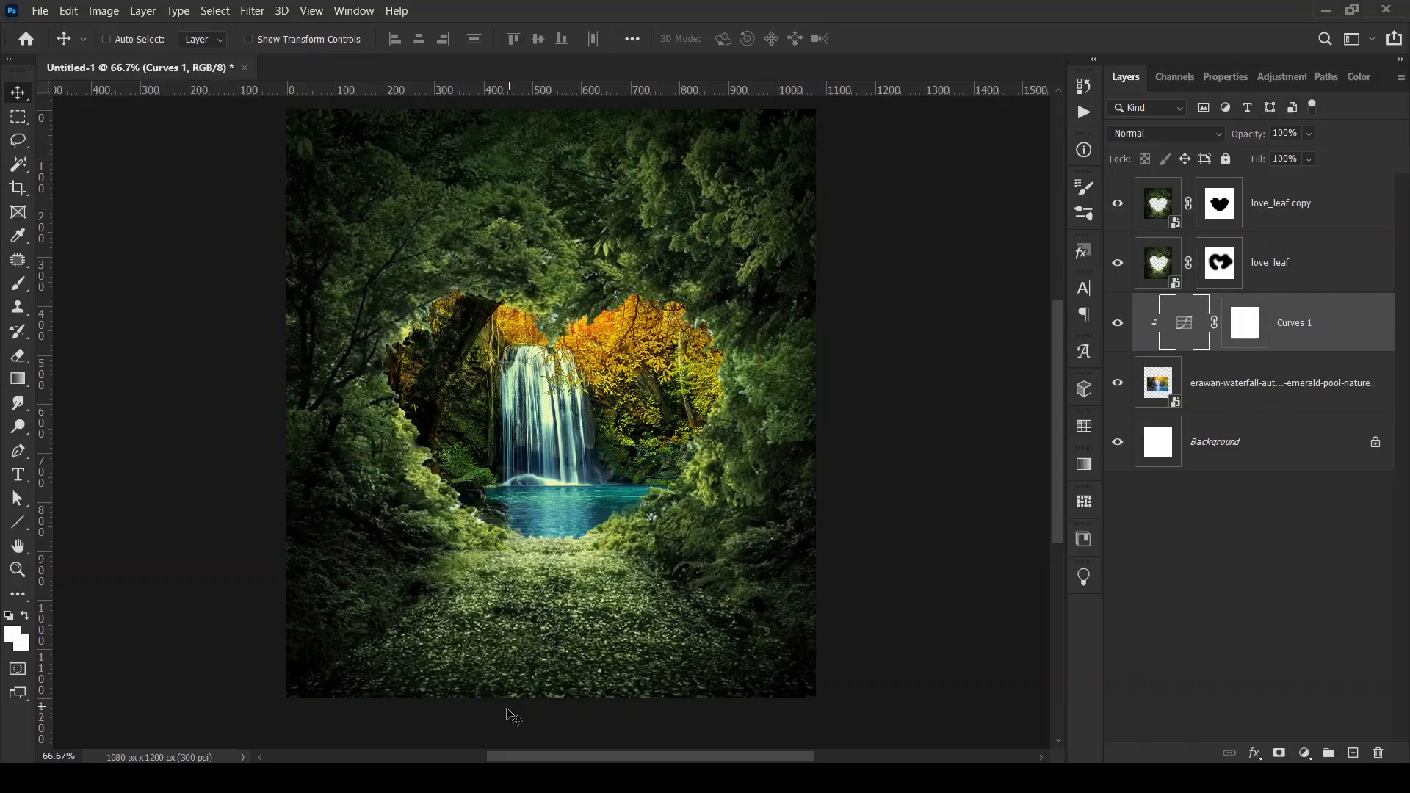
# - Place perfume5.png from the nn folder at about 25.78% scale and put its layer at the top of the stack
pyautogui.hotkey('alt', 'Tab')
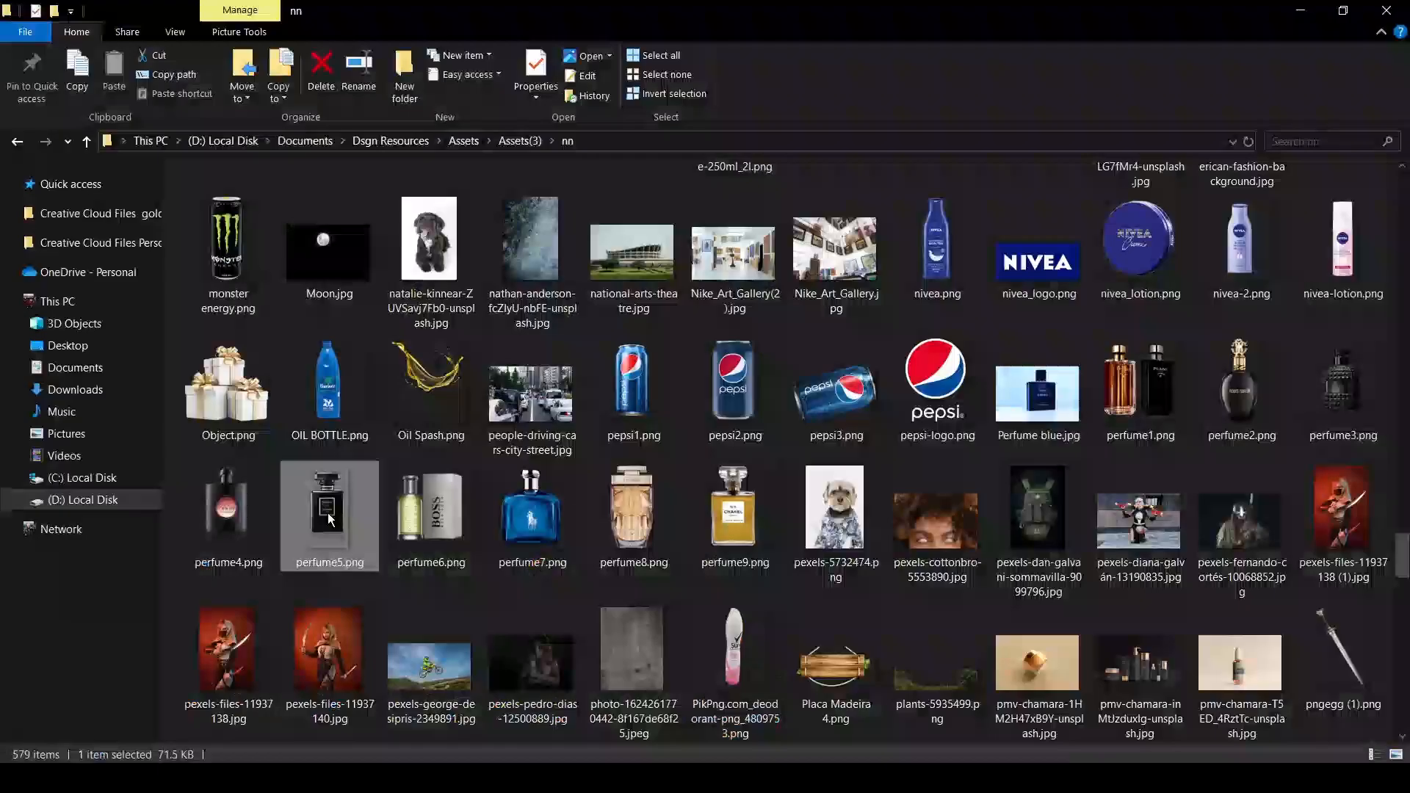
pyautogui.moveTo(330, 515); pyautogui.dragTo(604, 539)
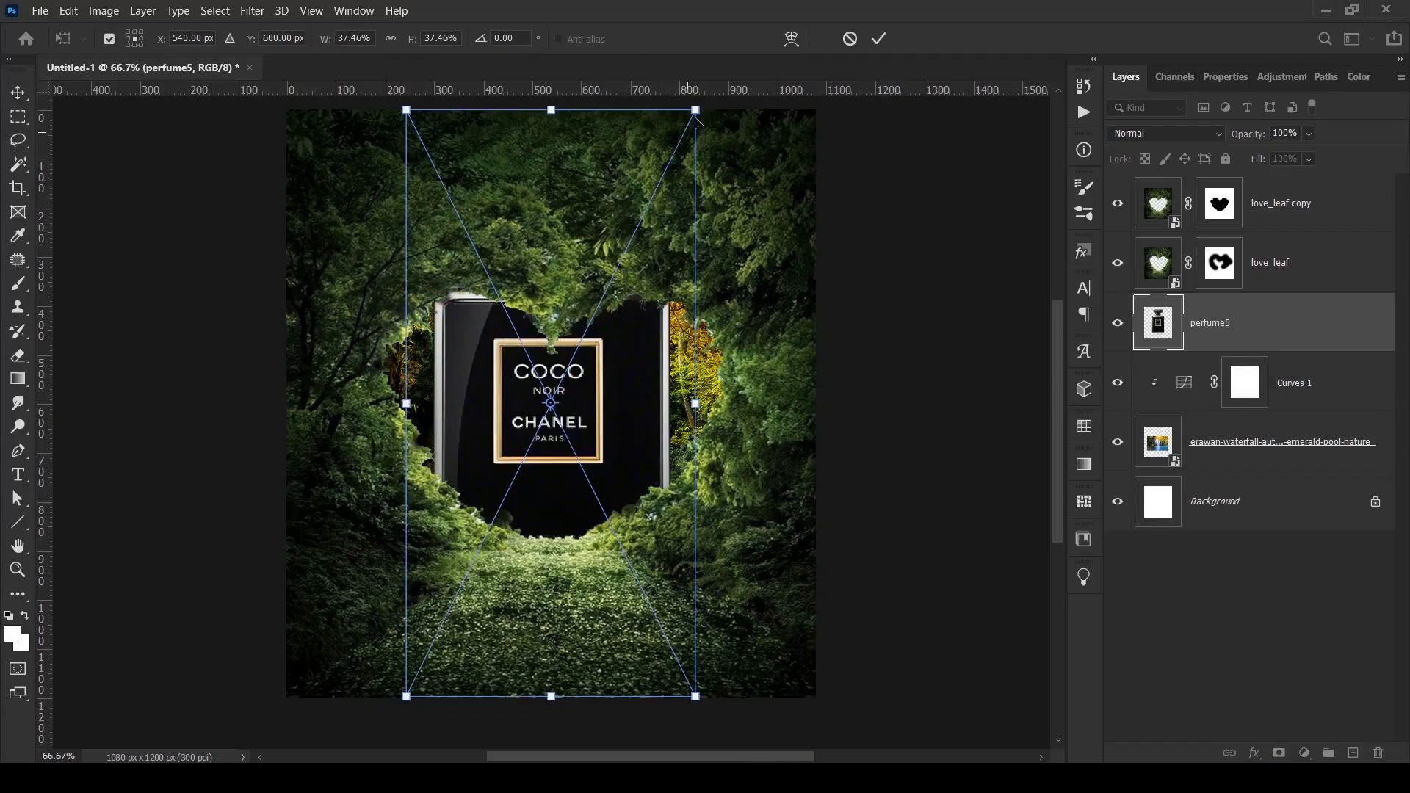
pyautogui.moveTo(696, 110); pyautogui.dragTo(650, 201)
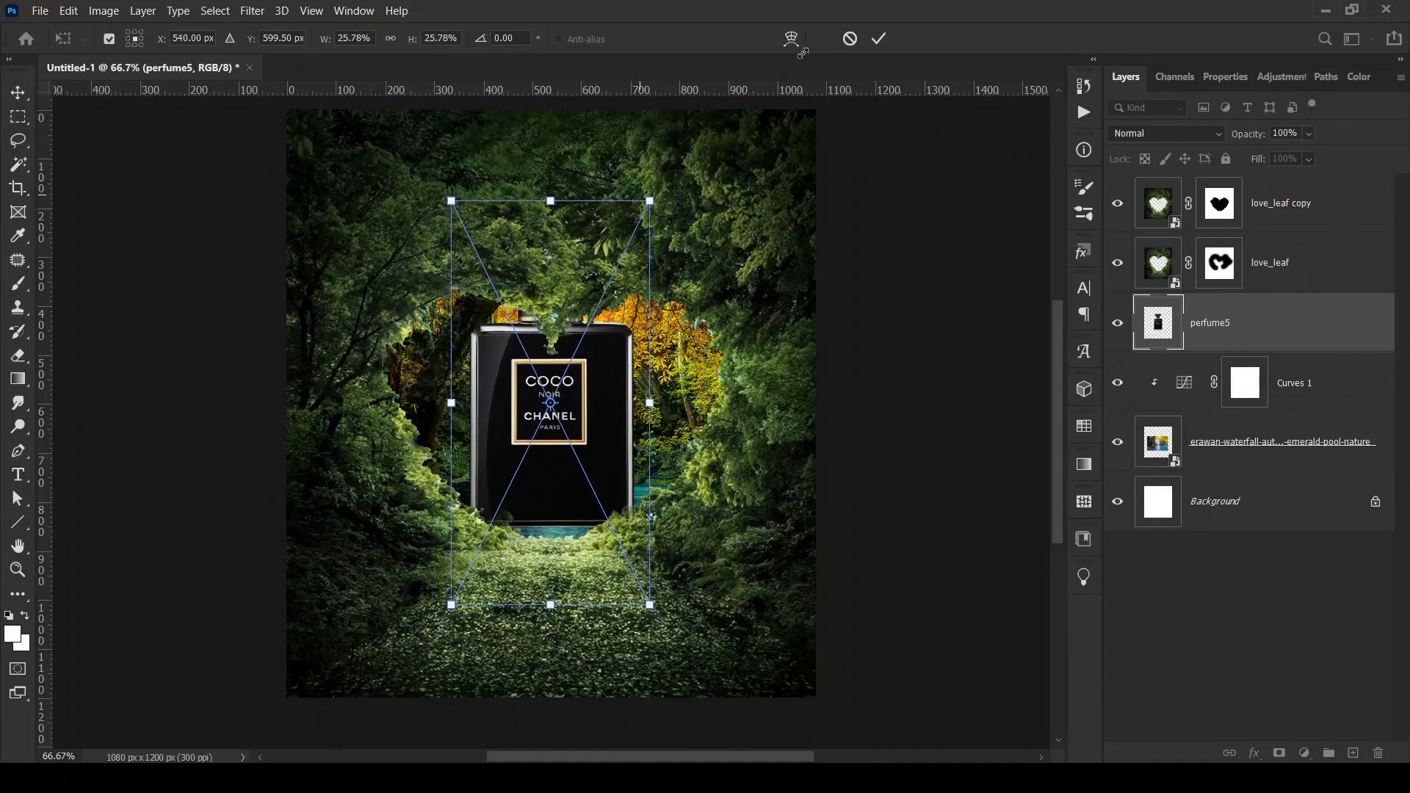
pyautogui.click(881, 39)
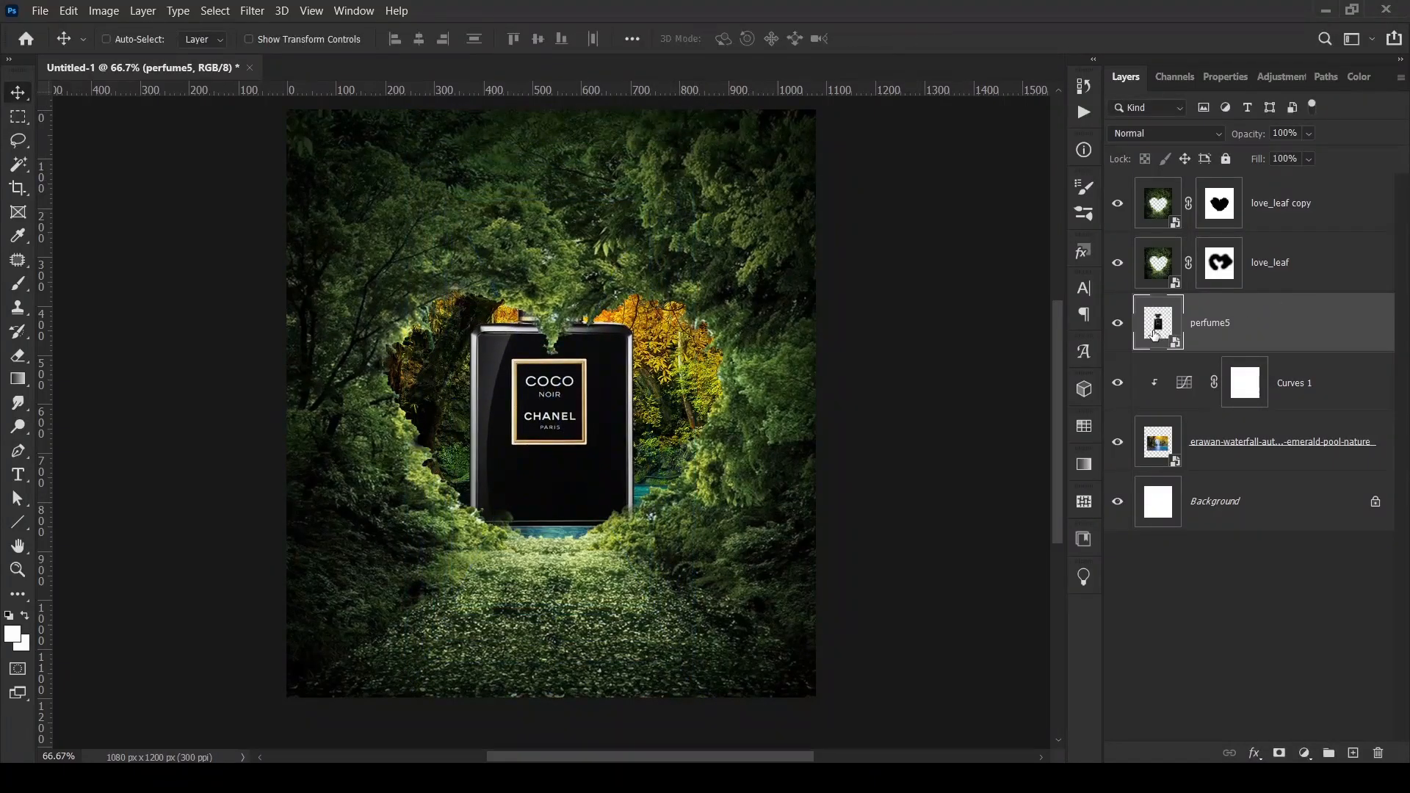
pyautogui.moveTo(1154, 334); pyautogui.dragTo(1158, 205)
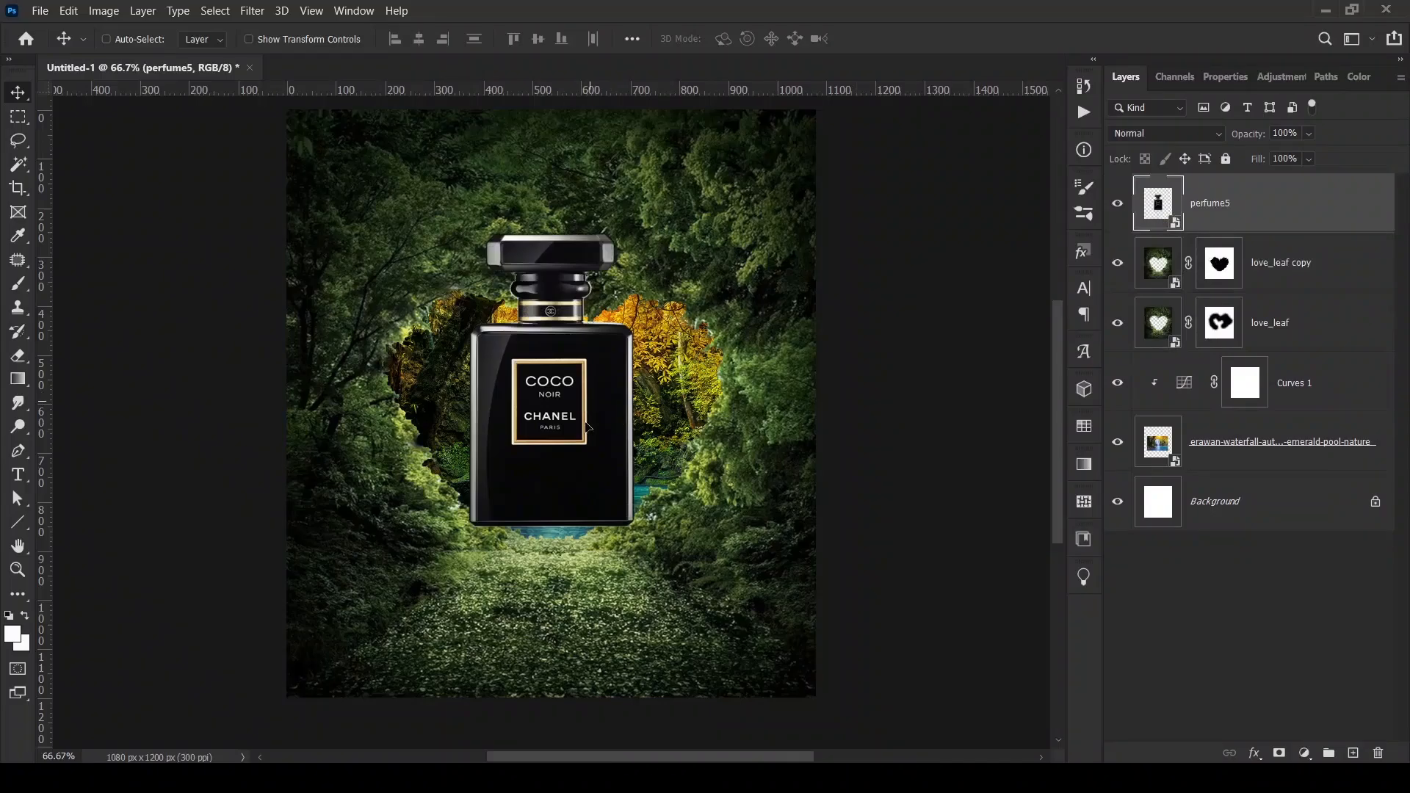
# - Move the perfume bottle down onto the forest path and scale it to about 22.29%
pyautogui.moveTo(587, 427); pyautogui.dragTo(593, 512)
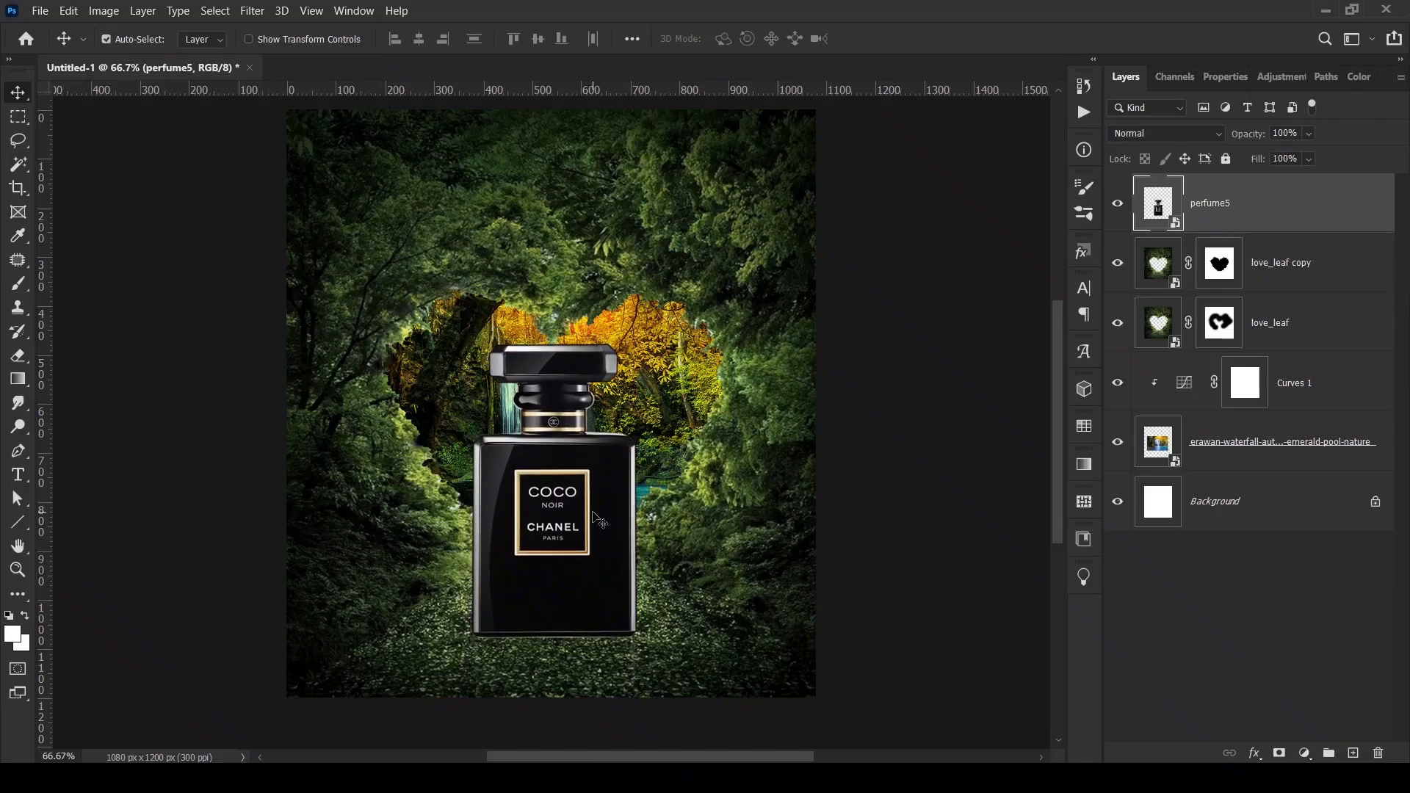
pyautogui.hotkey('ctrl', 't')
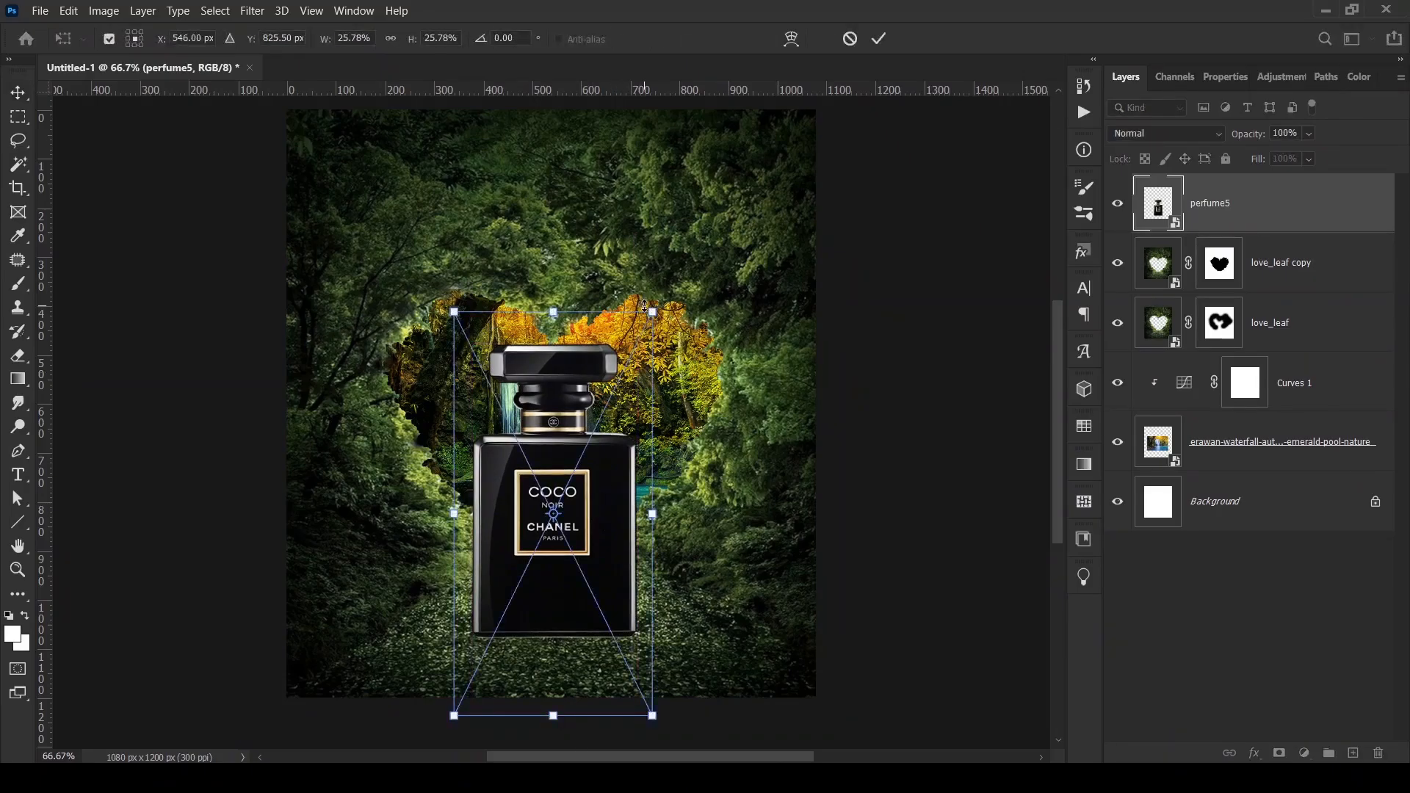
pyautogui.moveTo(652, 311); pyautogui.dragTo(648, 317)
pyautogui.moveTo(634, 323); pyautogui.dragTo(630, 333)
pyautogui.click(878, 38)
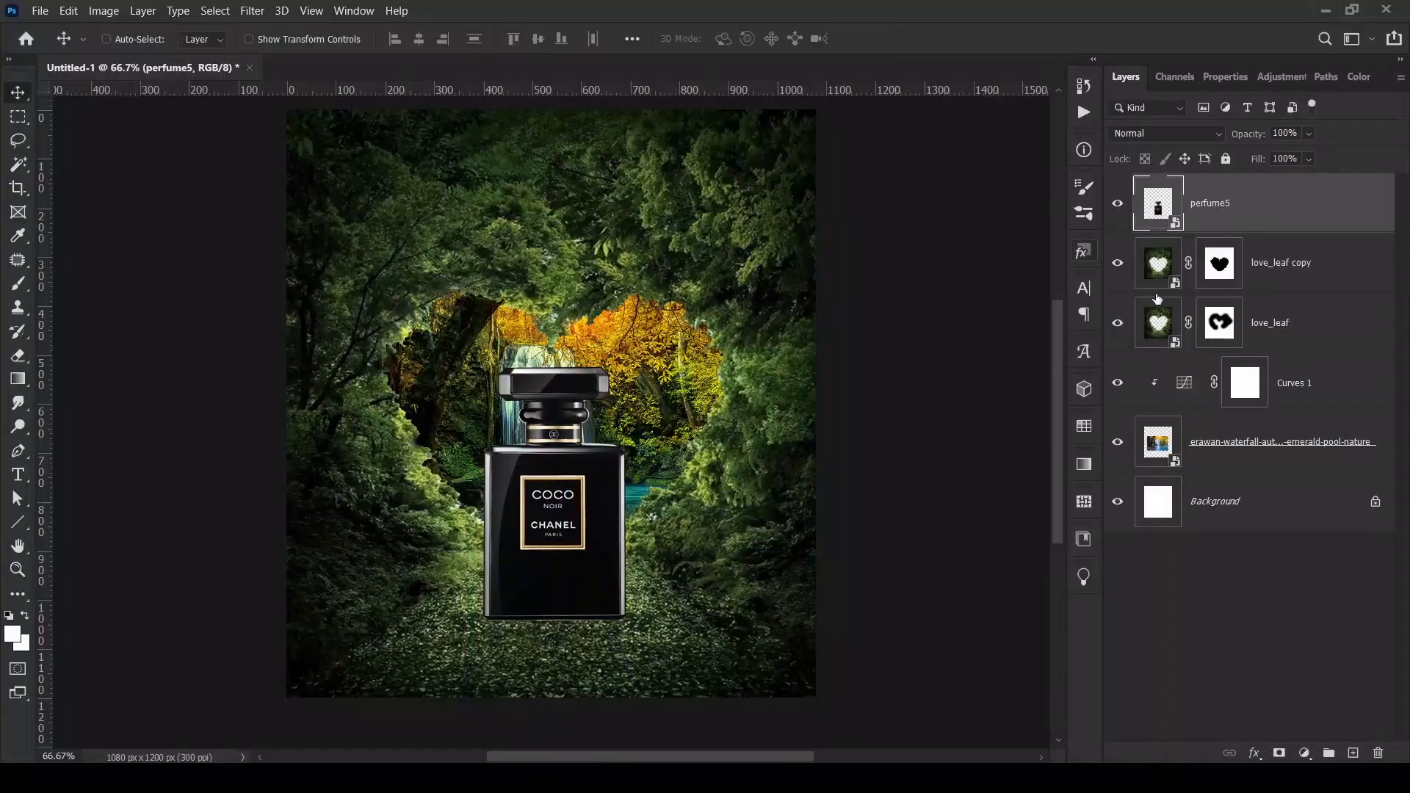
# - Group the love_leaf copy, love_leaf, Curves 1 and waterfall layers
pyautogui.click(1175, 273)
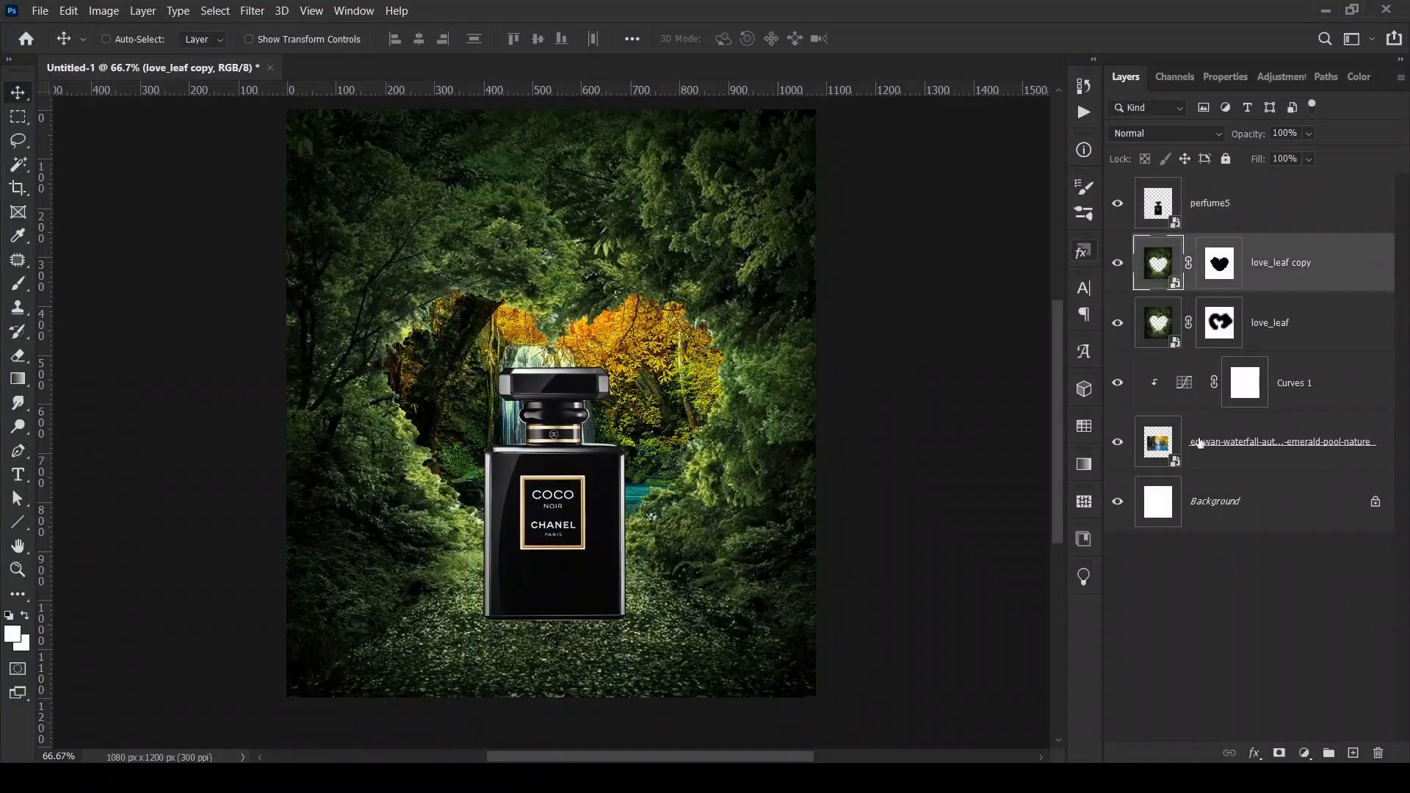
pyautogui.keyDown('shift'); pyautogui.click(1234, 463); pyautogui.keyUp('shift')
pyautogui.hotkey('ctrl', 'g')
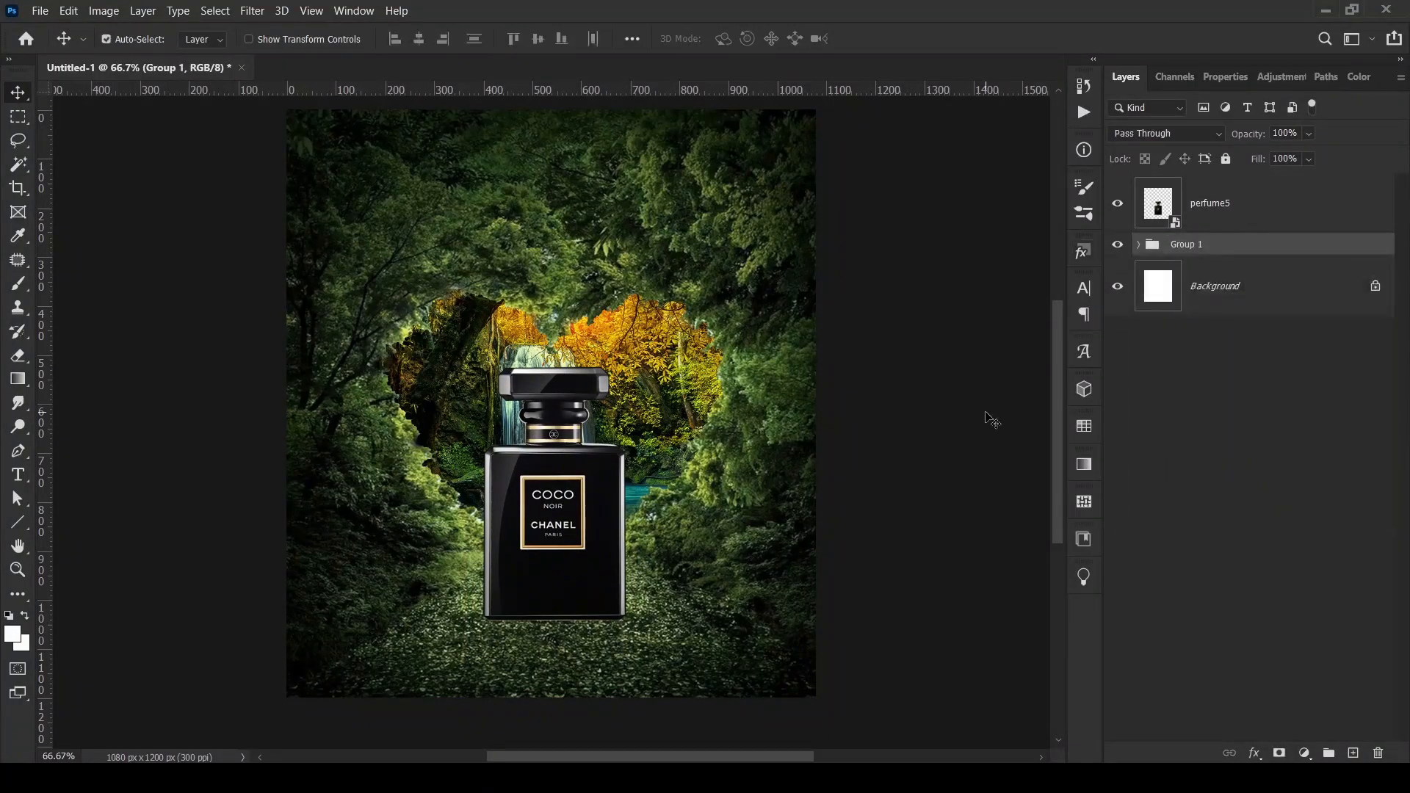
# - Enlarge the scenery group to about 125.27% width and 127.75% height, positioned at about X 548 px, Y 467 px
pyautogui.hotkey('ctrl', 't')
pyautogui.hotkey('ctrl', '-')
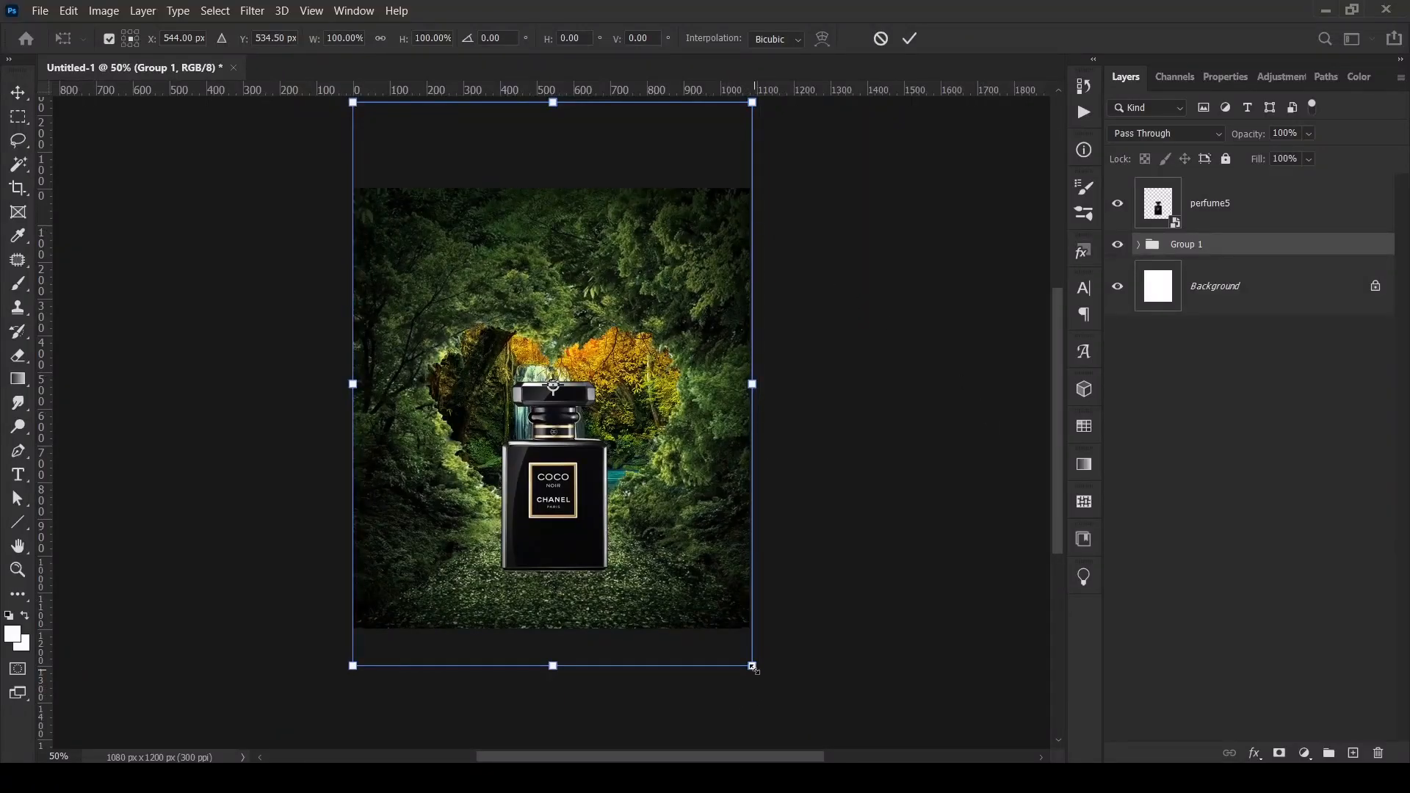
pyautogui.moveTo(754, 668); pyautogui.dragTo(813, 707)
pyautogui.scroll(3, 727, 617)
pyautogui.hotkey('ctrl', '-')
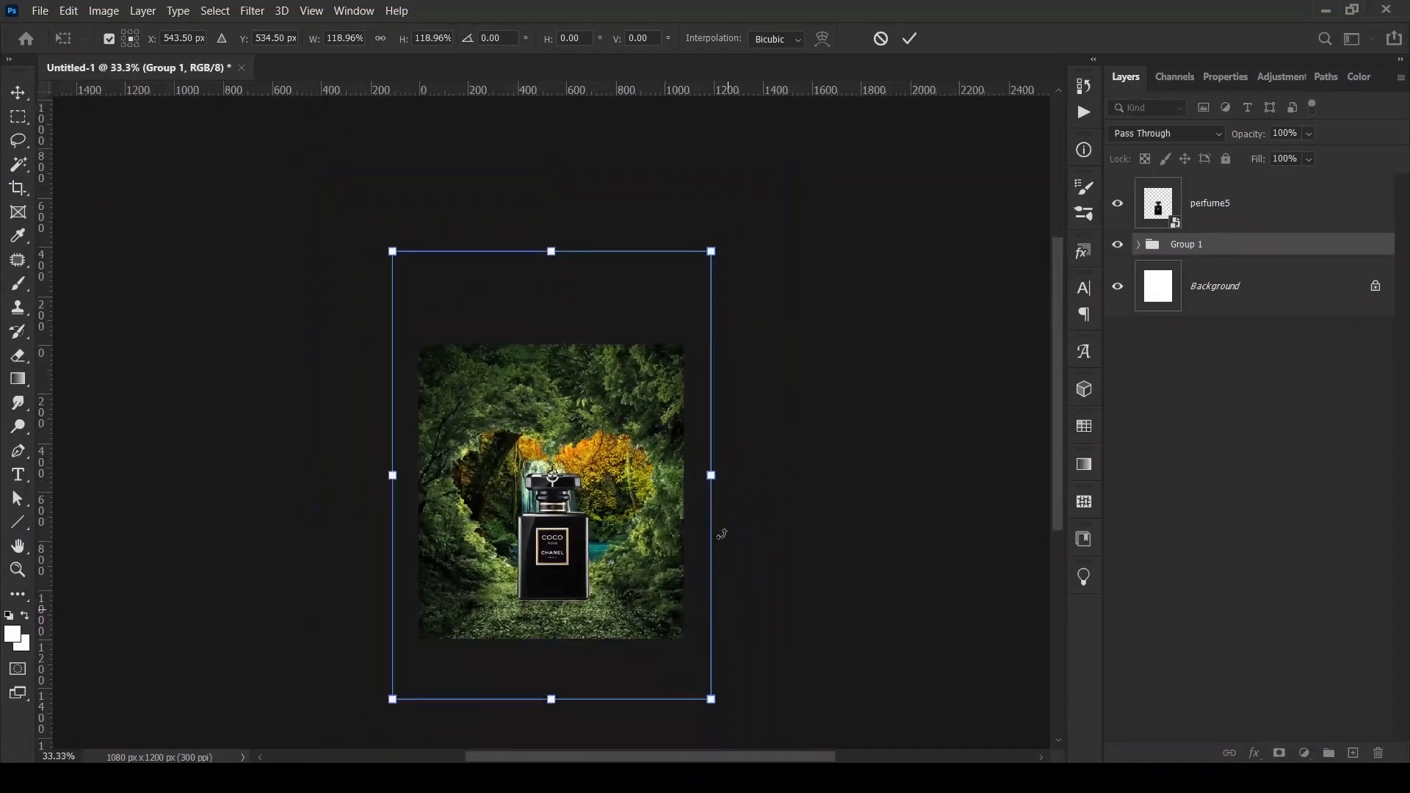
pyautogui.moveTo(711, 251); pyautogui.dragTo(728, 217)
pyautogui.moveTo(559, 393); pyautogui.dragTo(545, 393)
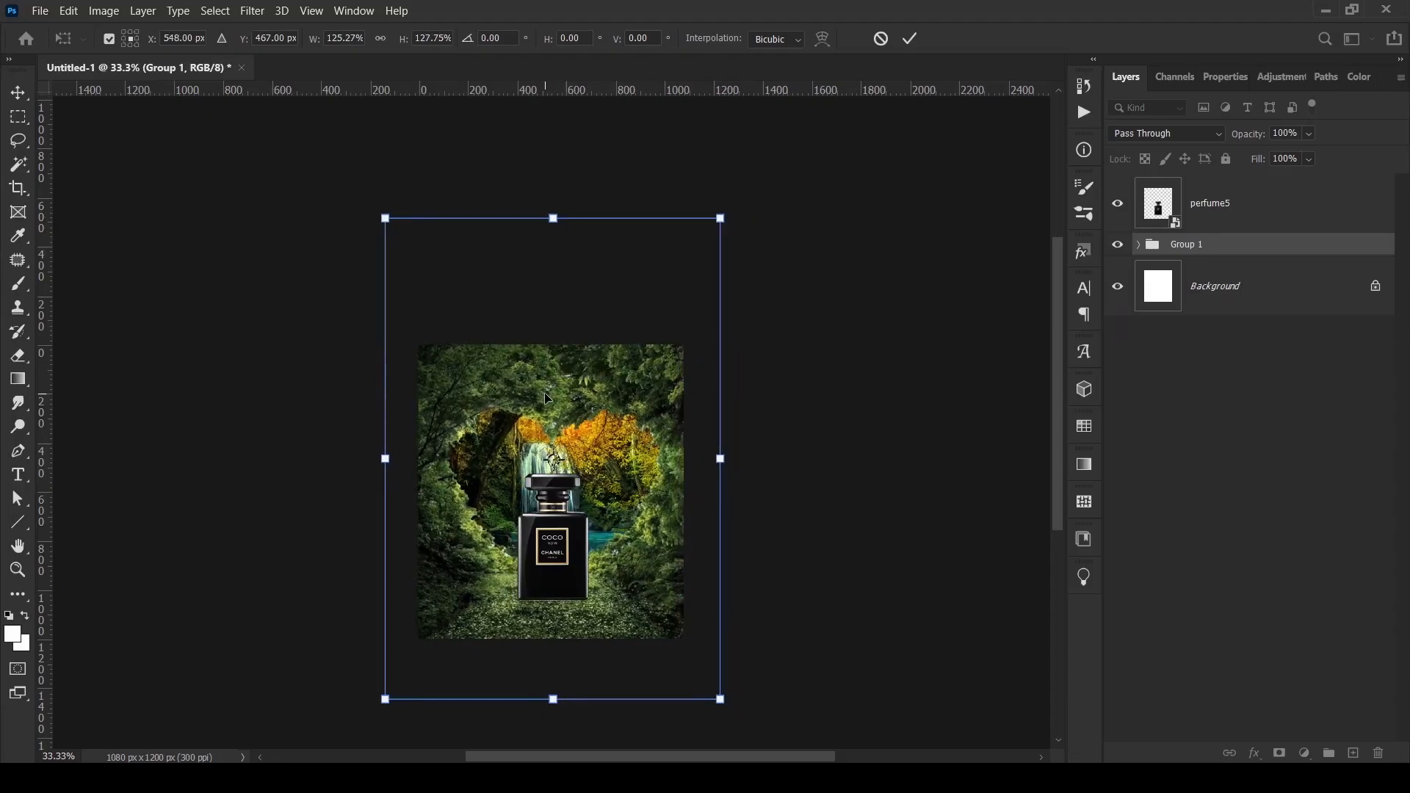
pyautogui.click(910, 39)
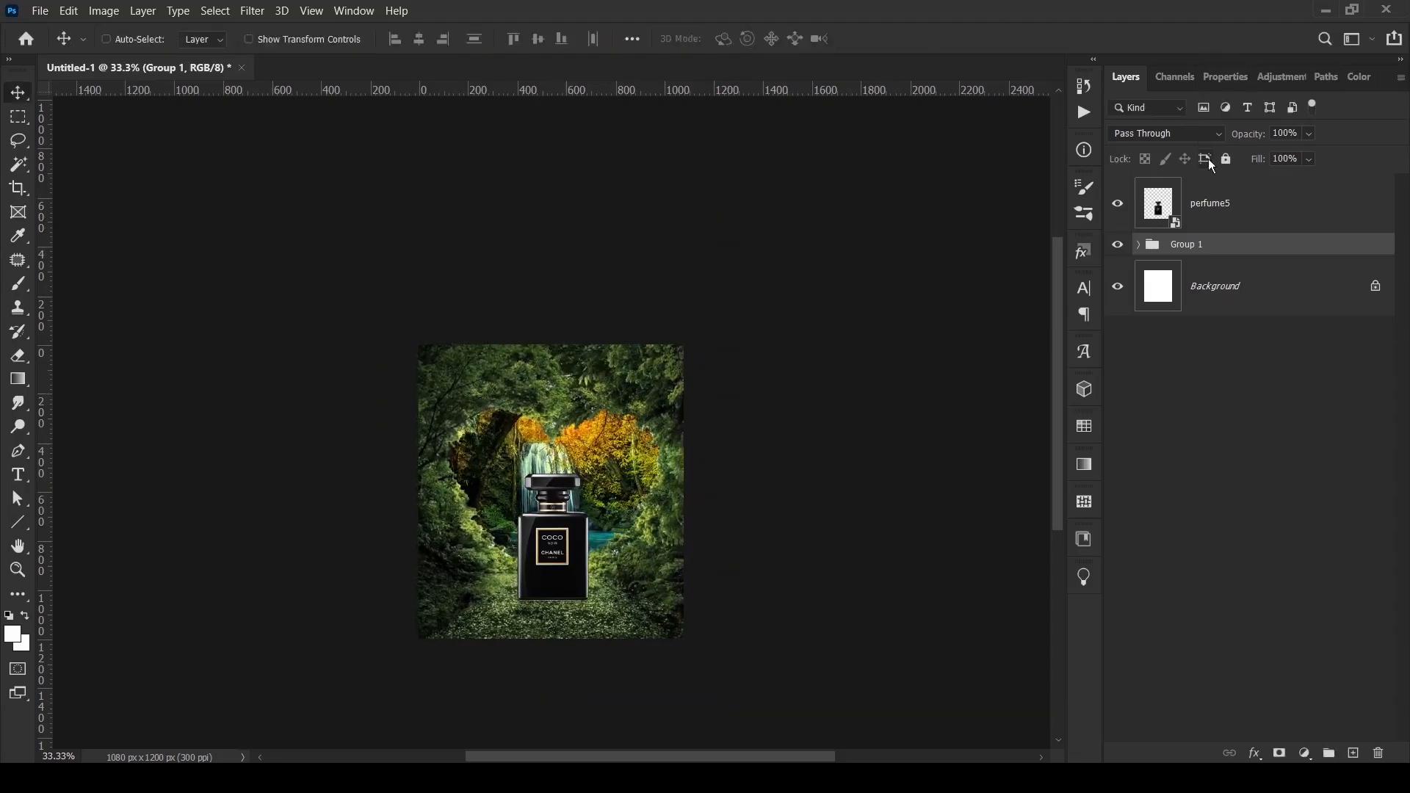
# - Reposition the perfume bottle on the path in front of the waterfall, at about X 513.5 px, Y 879 px
pyautogui.click(1216, 193)
pyautogui.moveTo(572, 561); pyautogui.dragTo(565, 558)
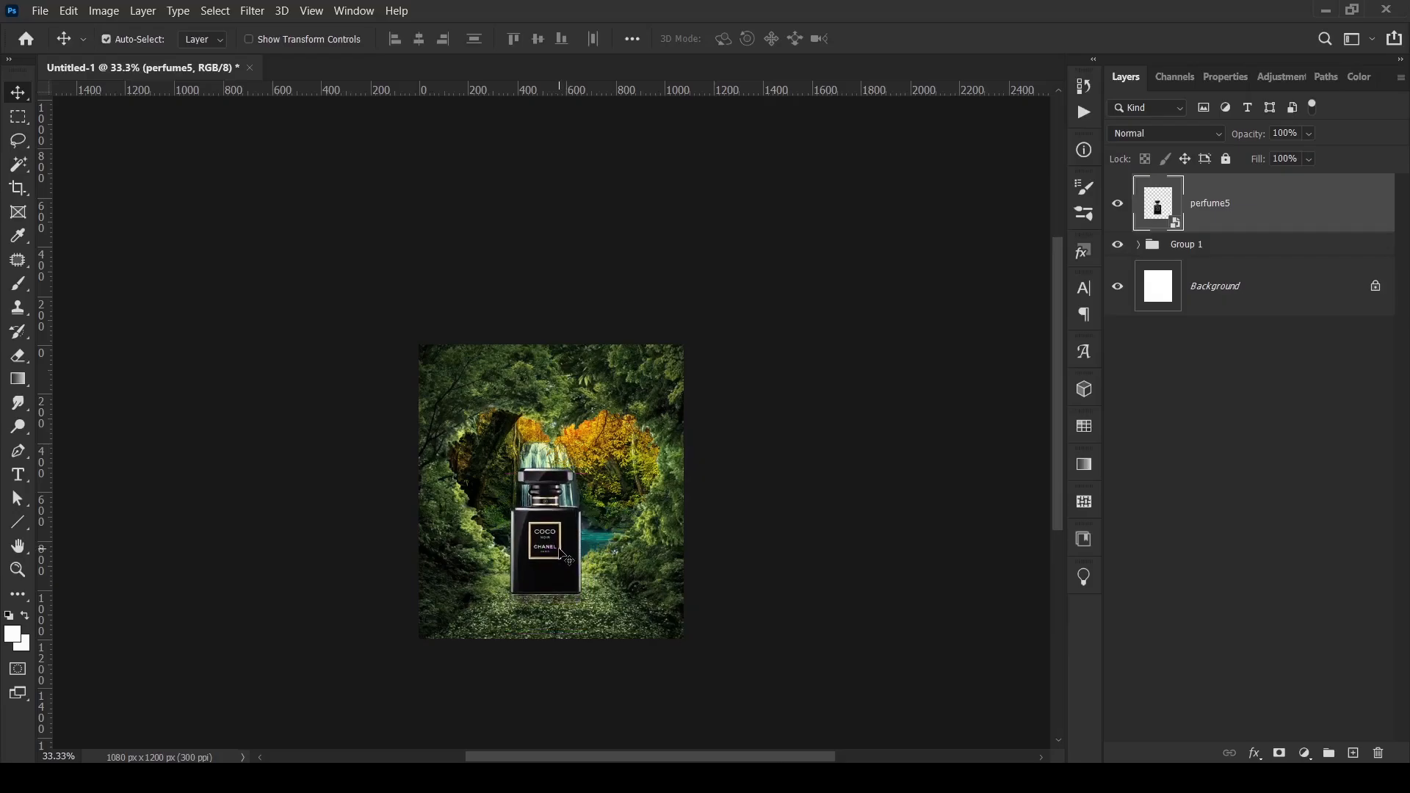
pyautogui.hotkey('ctrl', '+')
pyautogui.hotkey('ctrl', '+')
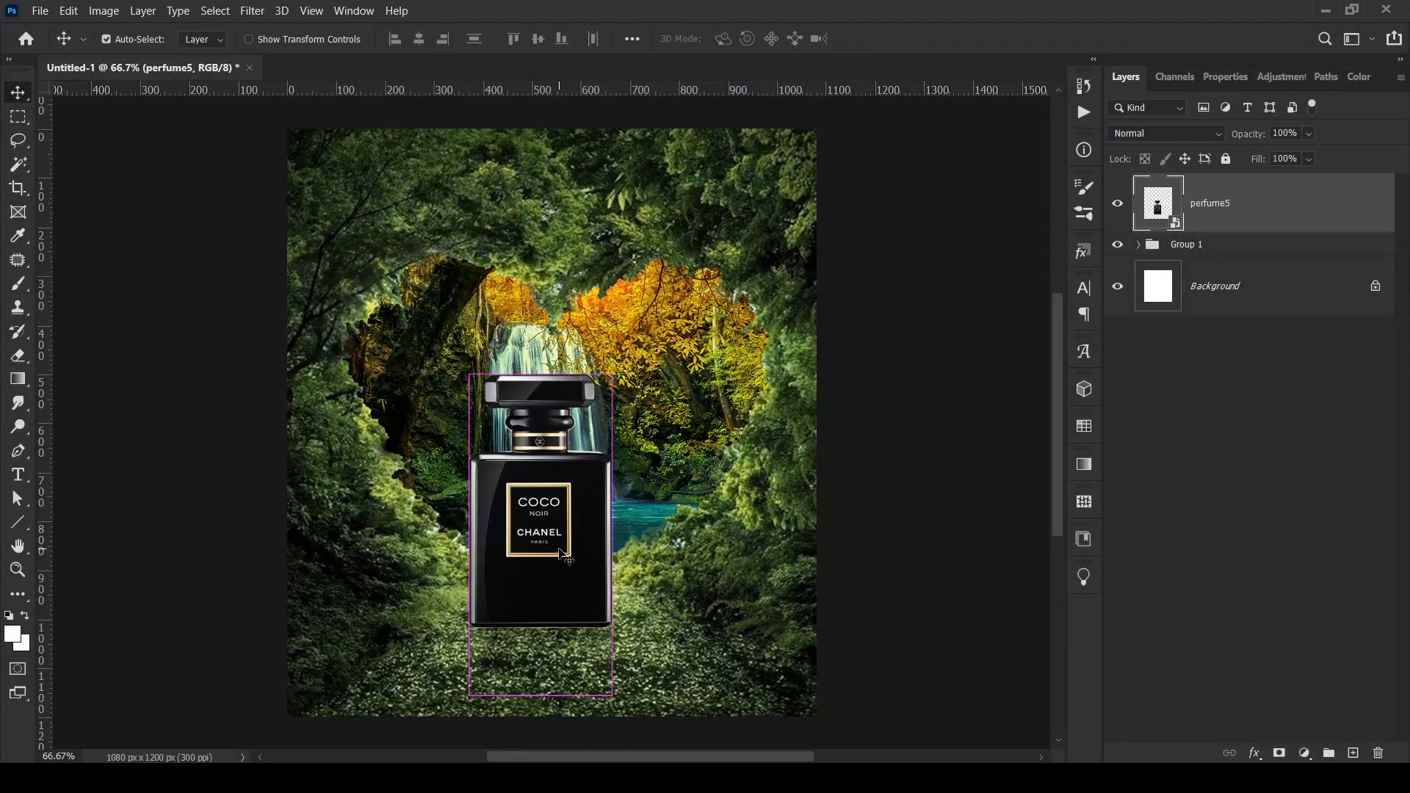
pyautogui.moveTo(518, 555); pyautogui.dragTo(518, 585)
# - Set the bottle's transform reference point at its base and scale it from there to about 25.02%
pyautogui.hotkey('ctrl', 't')
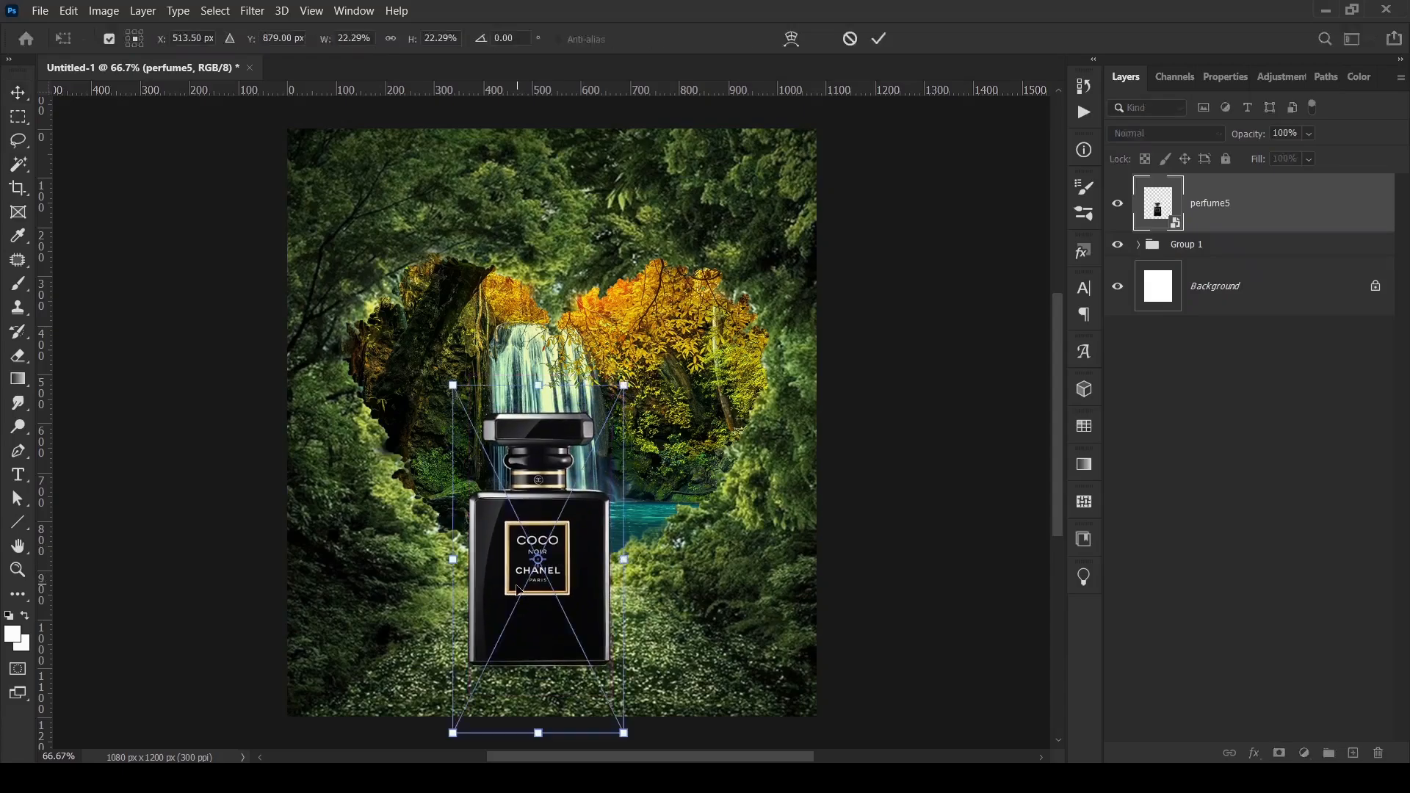
pyautogui.moveTo(537, 518); pyautogui.dragTo(539, 646)
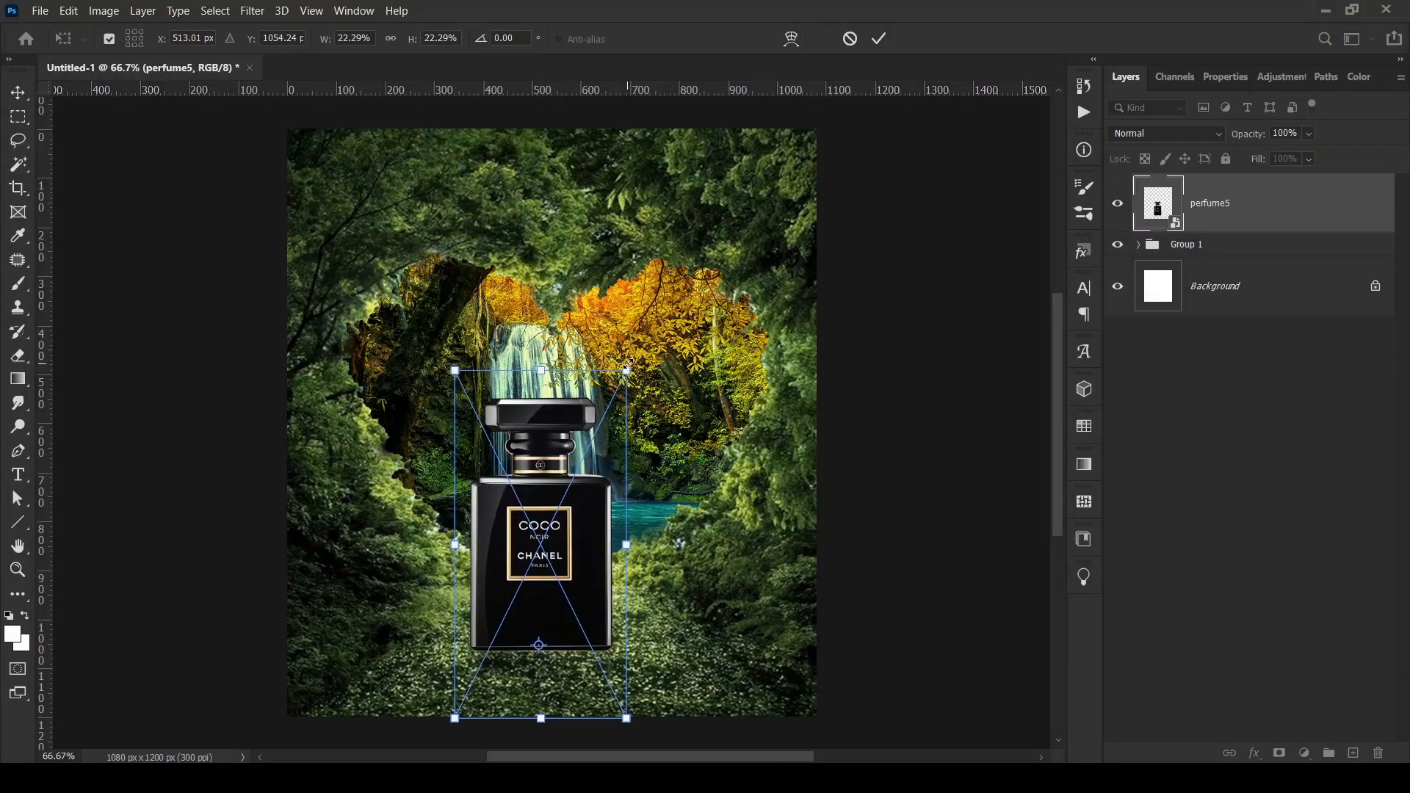
pyautogui.moveTo(627, 365); pyautogui.dragTo(649, 338)
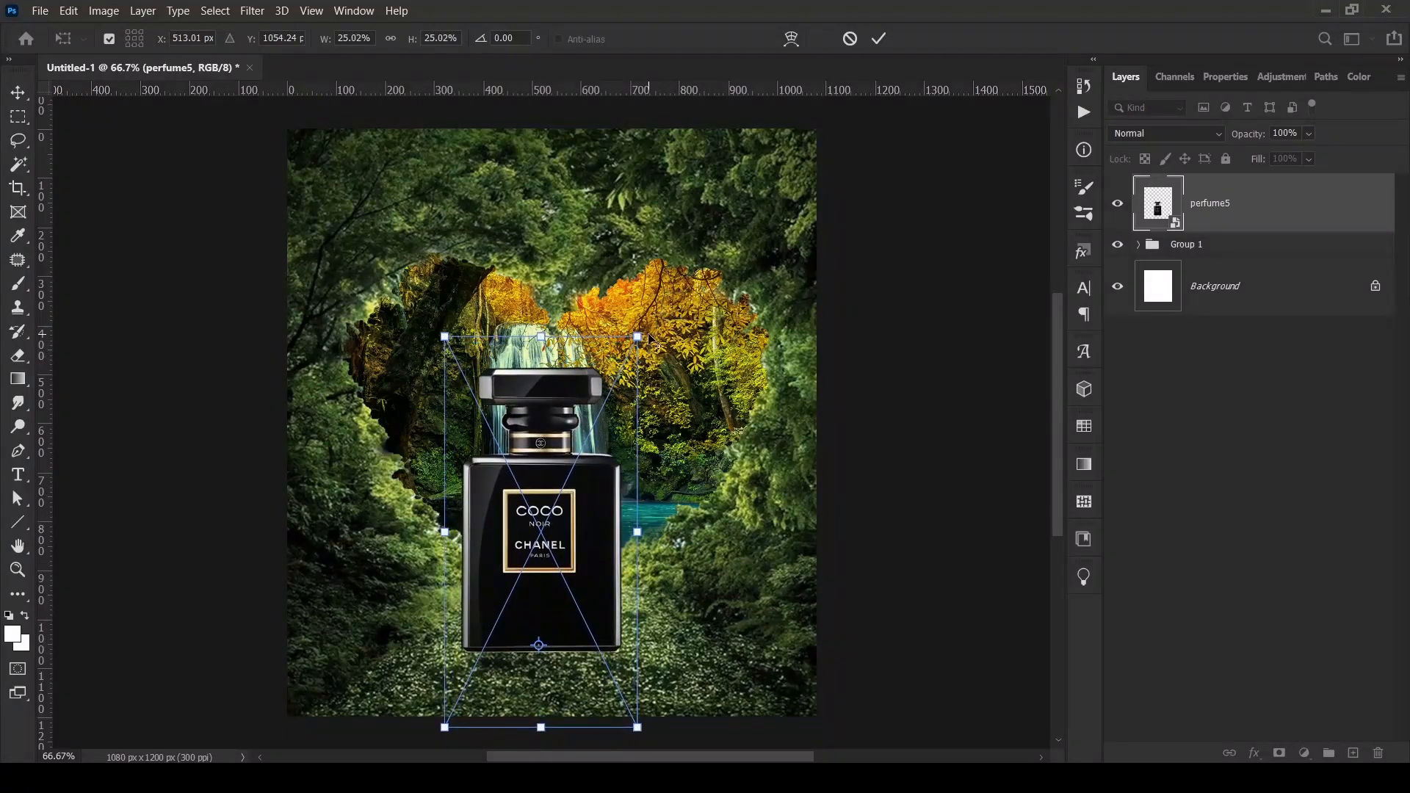
pyautogui.click(880, 40)
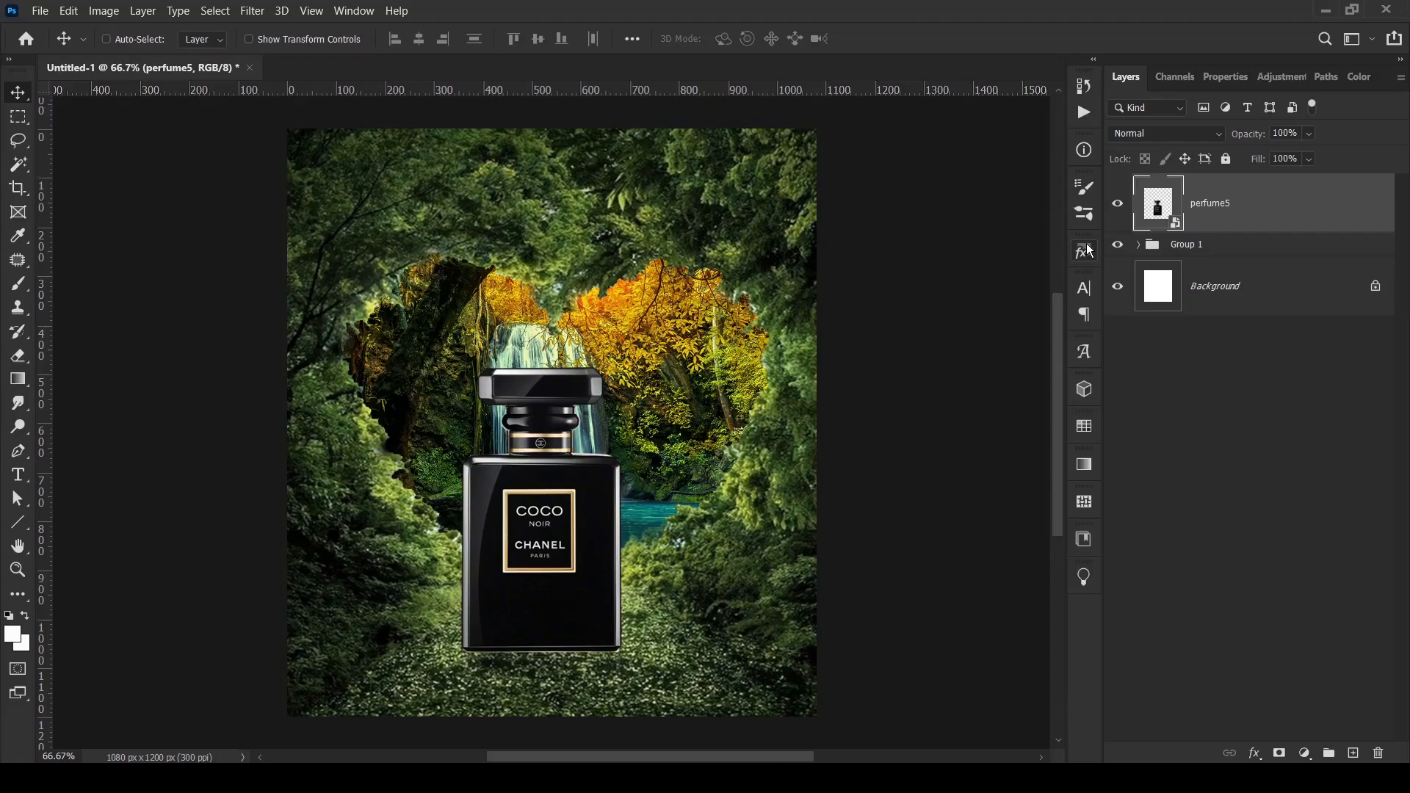
# - Add an empty layer directly above Group 1, beneath the bottle, and set the Brush's foreground colour to black
pyautogui.click(1172, 247)
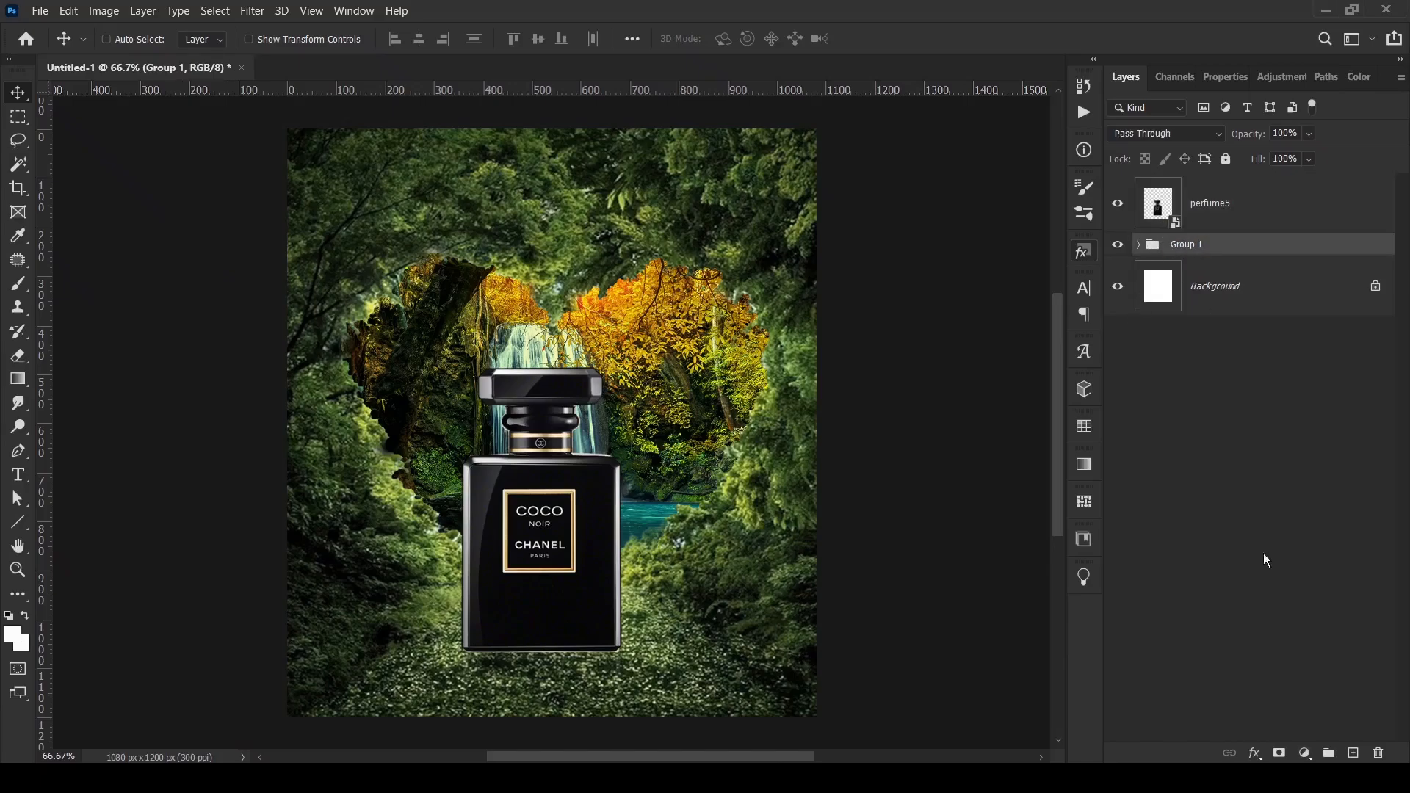
pyautogui.click(1354, 755)
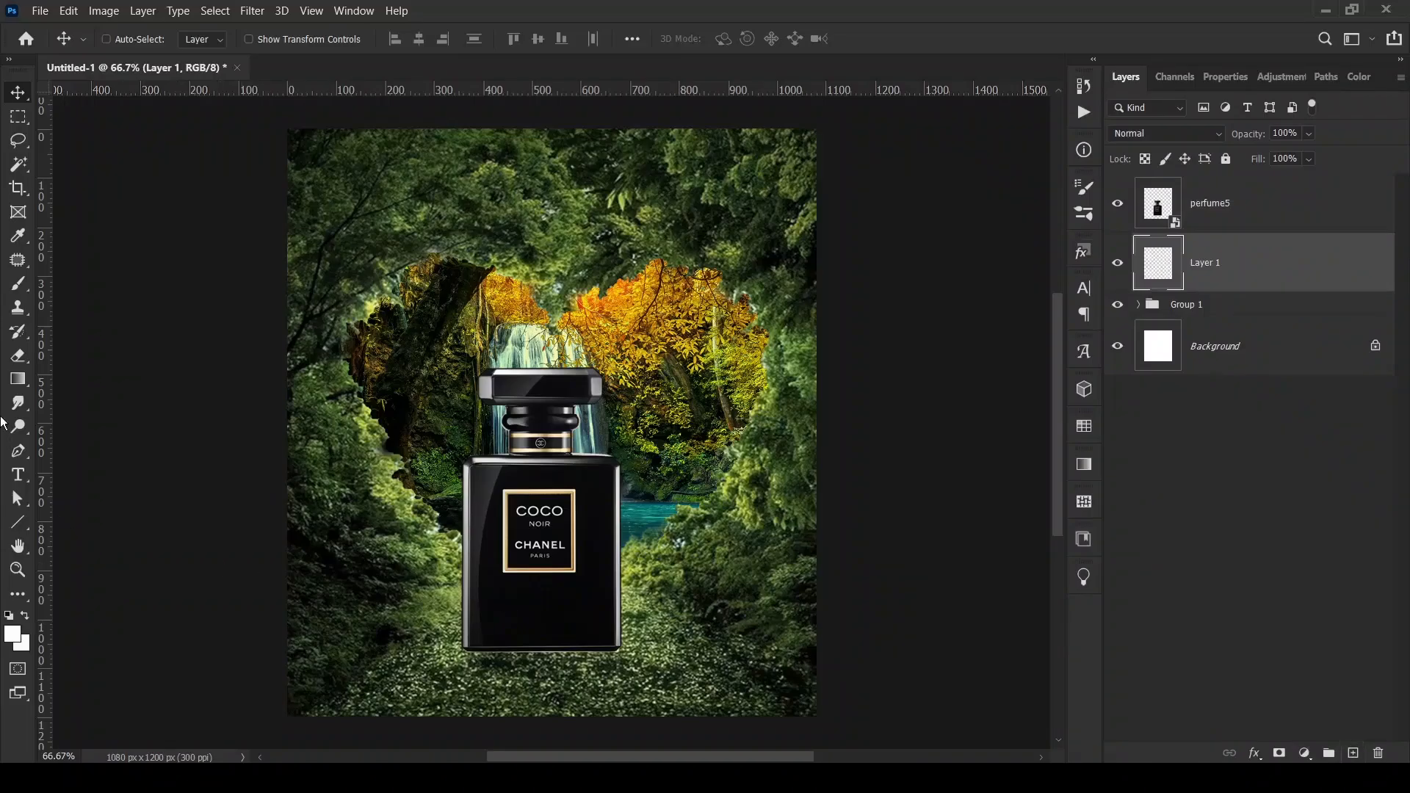
pyautogui.click(18, 283)
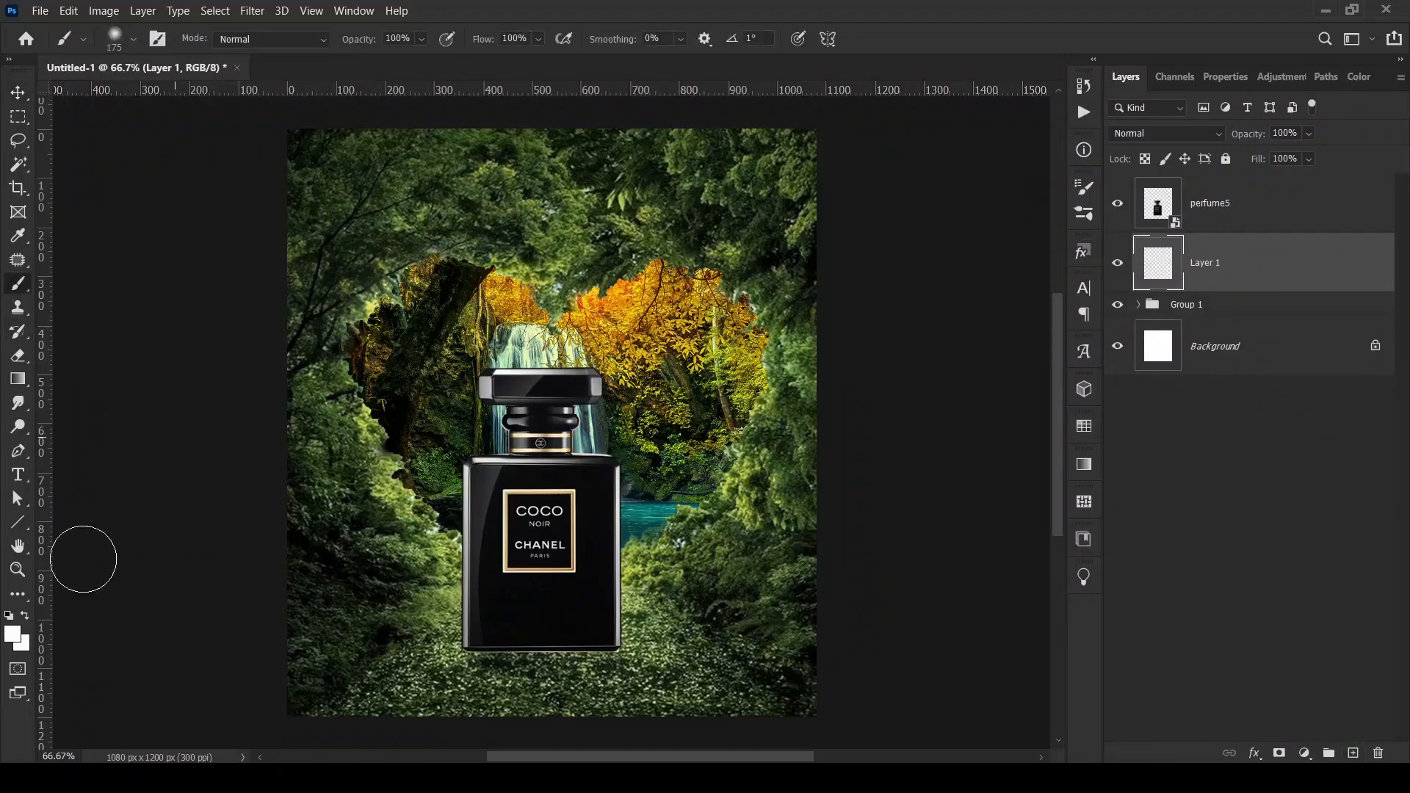
pyautogui.click(13, 634)
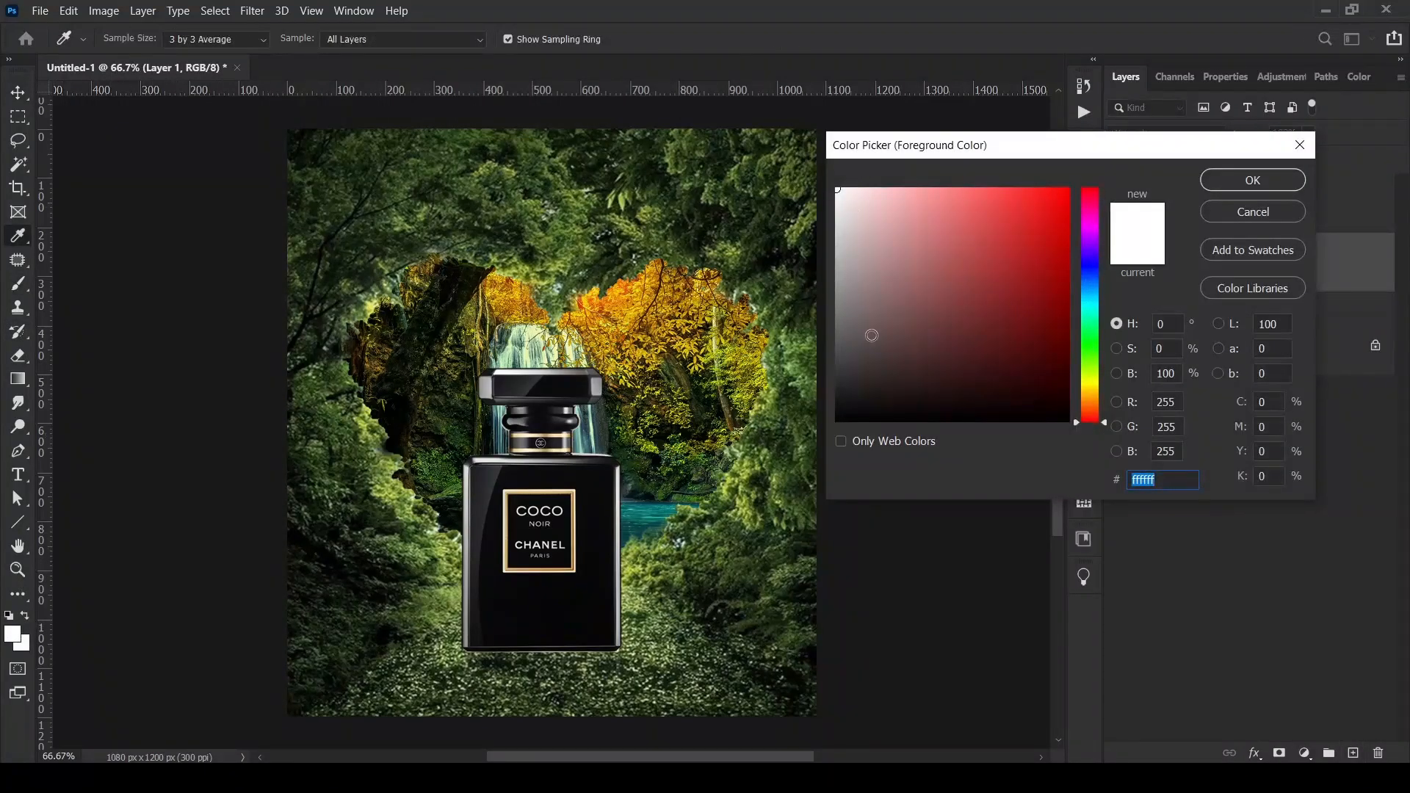
pyautogui.click(781, 514)
pyautogui.click(1253, 180)
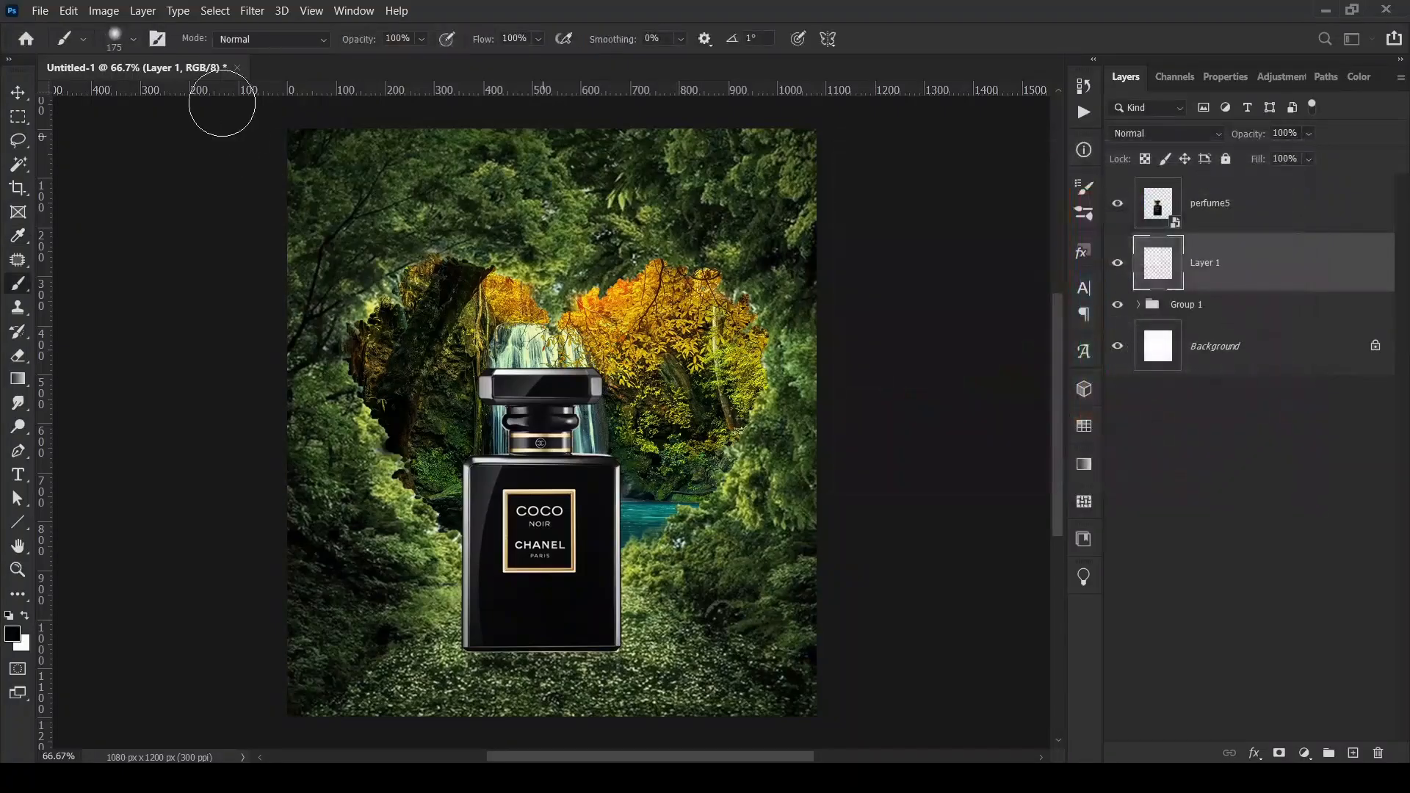
# - Squash the soft brush tip's roundness into a thin horizontal ellipse
pyautogui.click(134, 39)
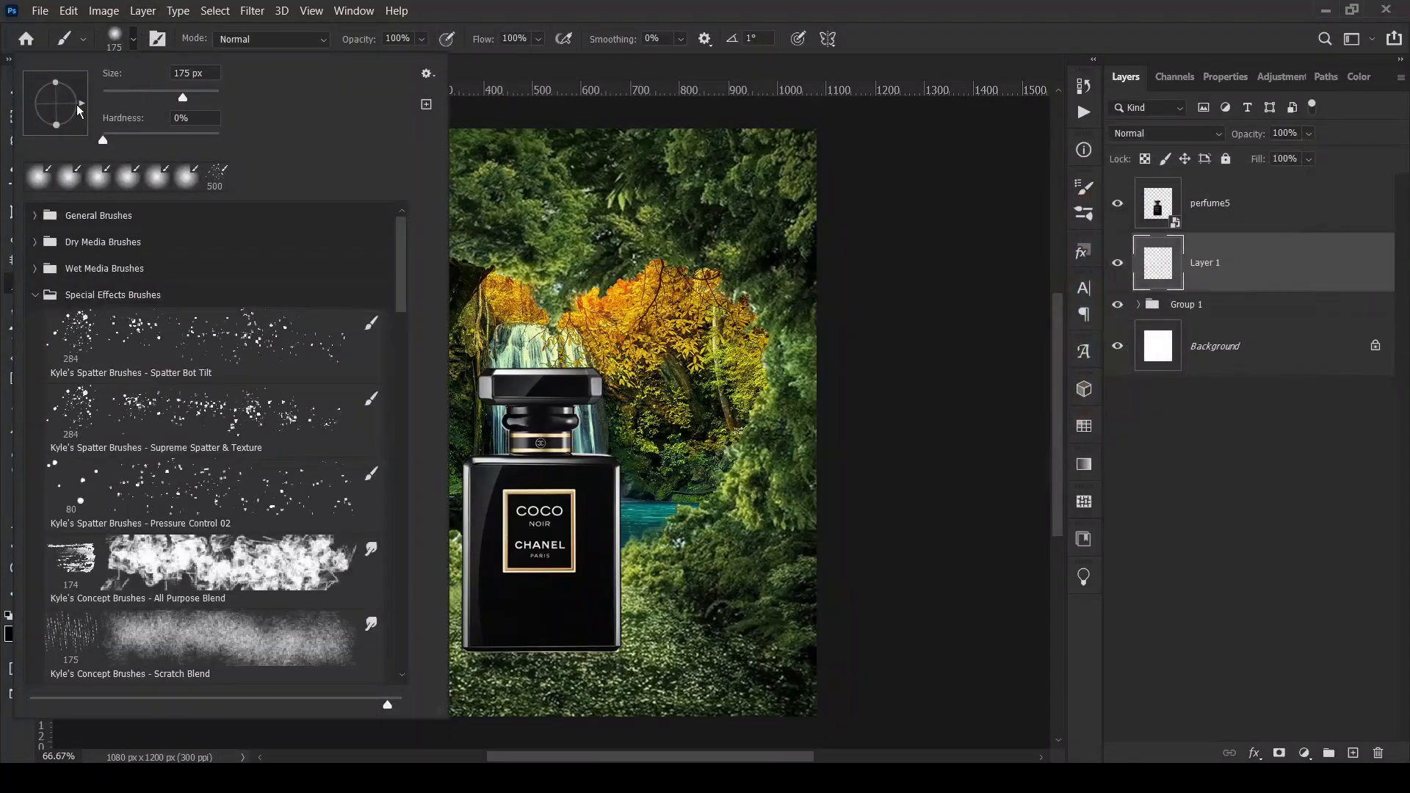
pyautogui.moveTo(58, 87); pyautogui.dragTo(59, 105)
pyautogui.press('Return')
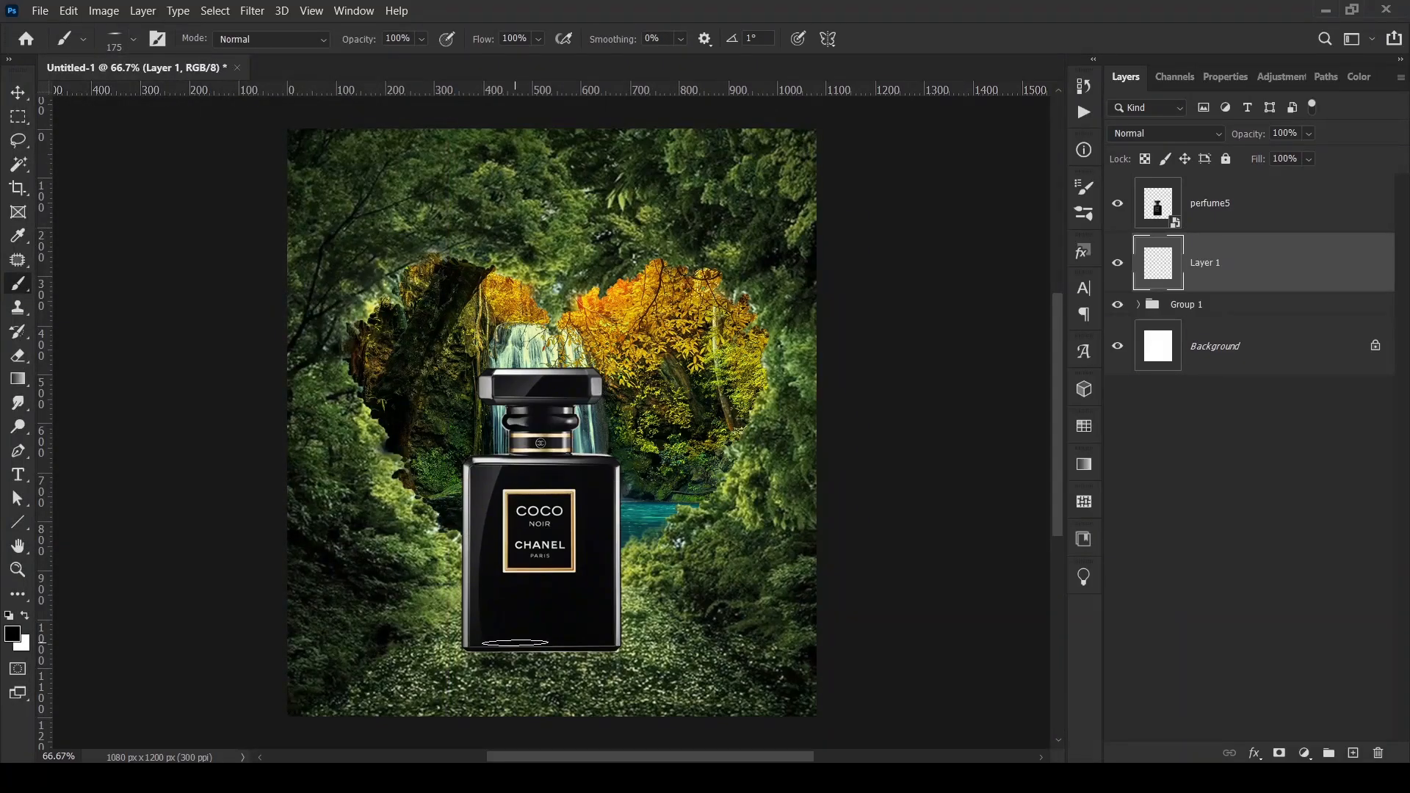
# - Paint a black contact shadow beneath the bottle's base with the flattened brush at 500 px, then reduce its size to 400 px
pyautogui.press(']')
pyautogui.press(']')
pyautogui.press(']')
pyautogui.press(']')
pyautogui.press(']')
pyautogui.press(']')
pyautogui.press(']')
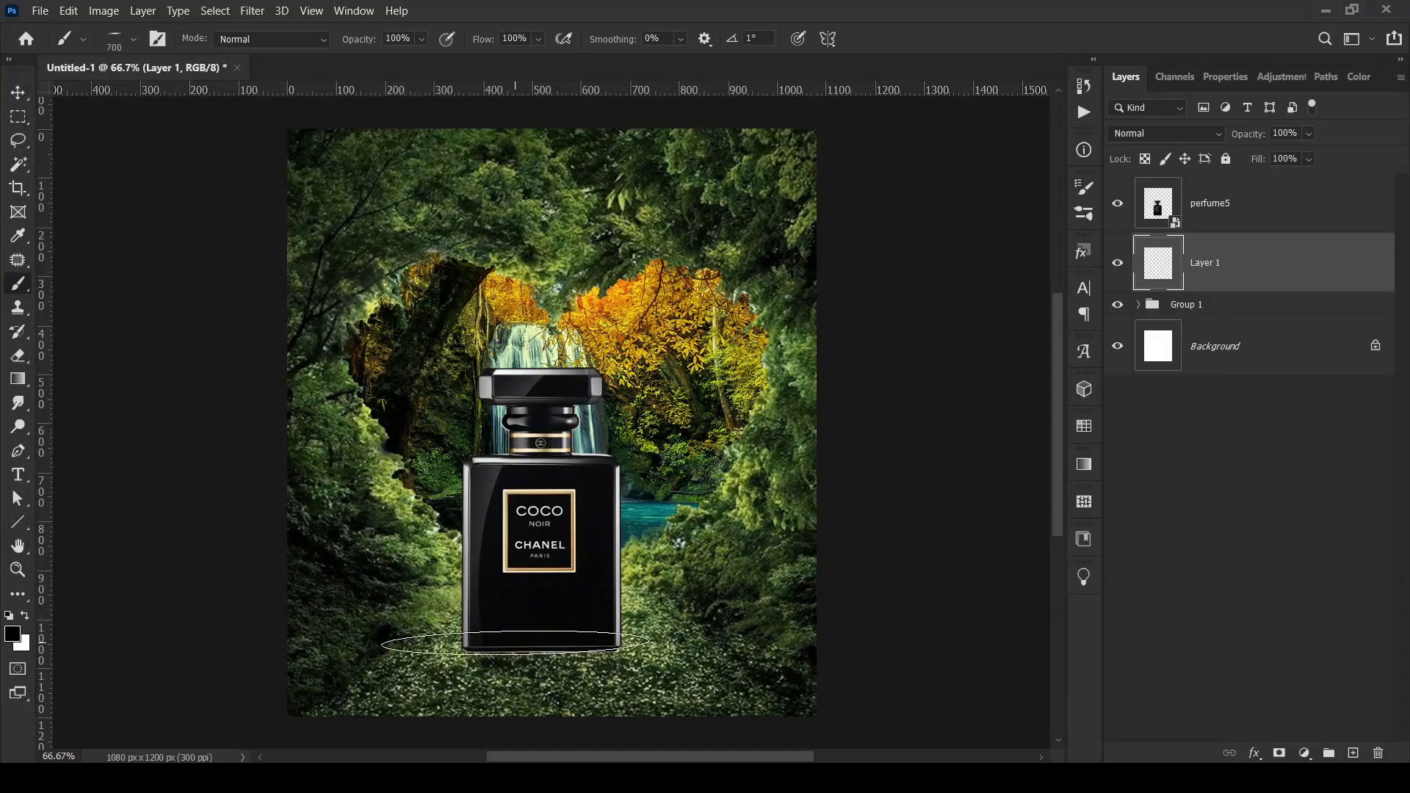
pyautogui.press('[')
pyautogui.press('[')
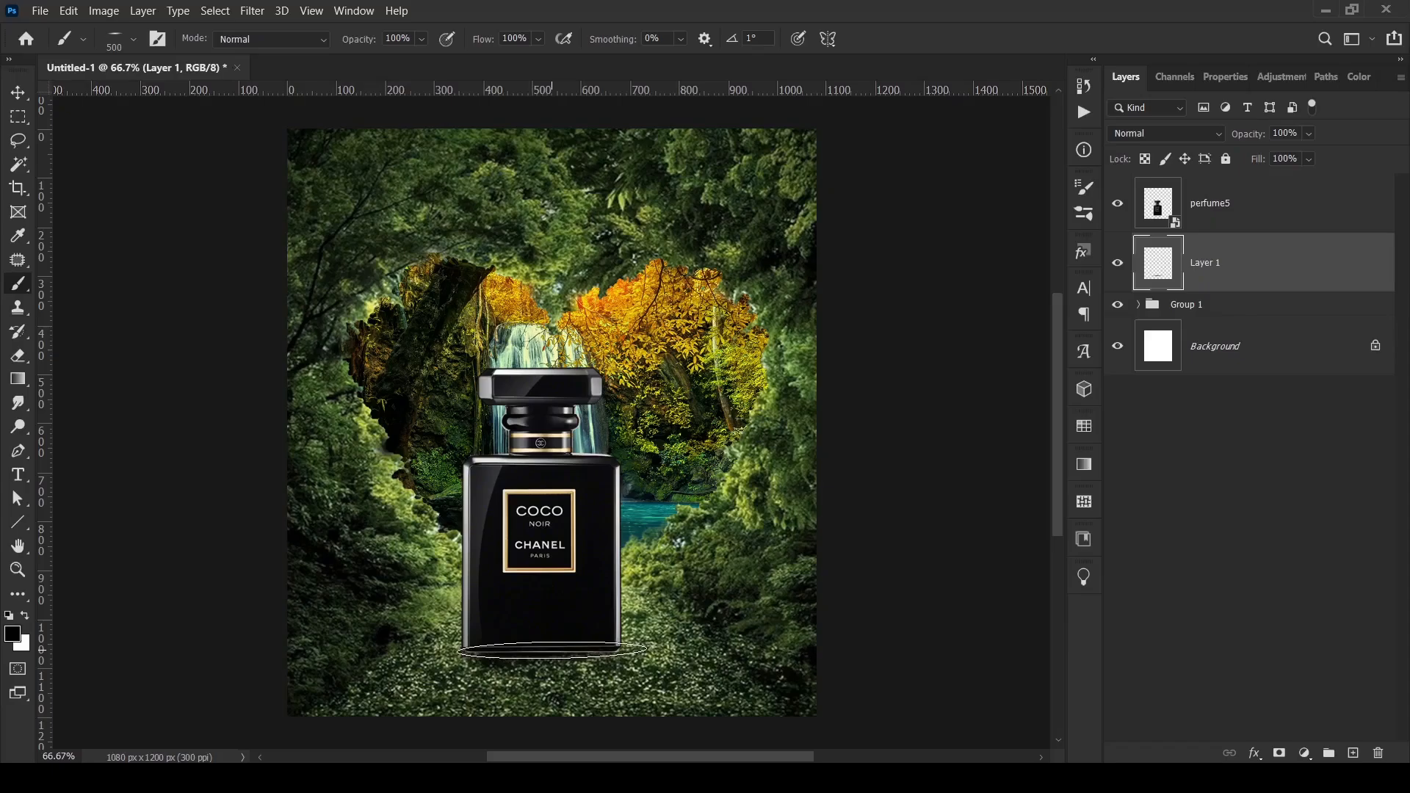
pyautogui.click(545, 656)
pyautogui.press('[')
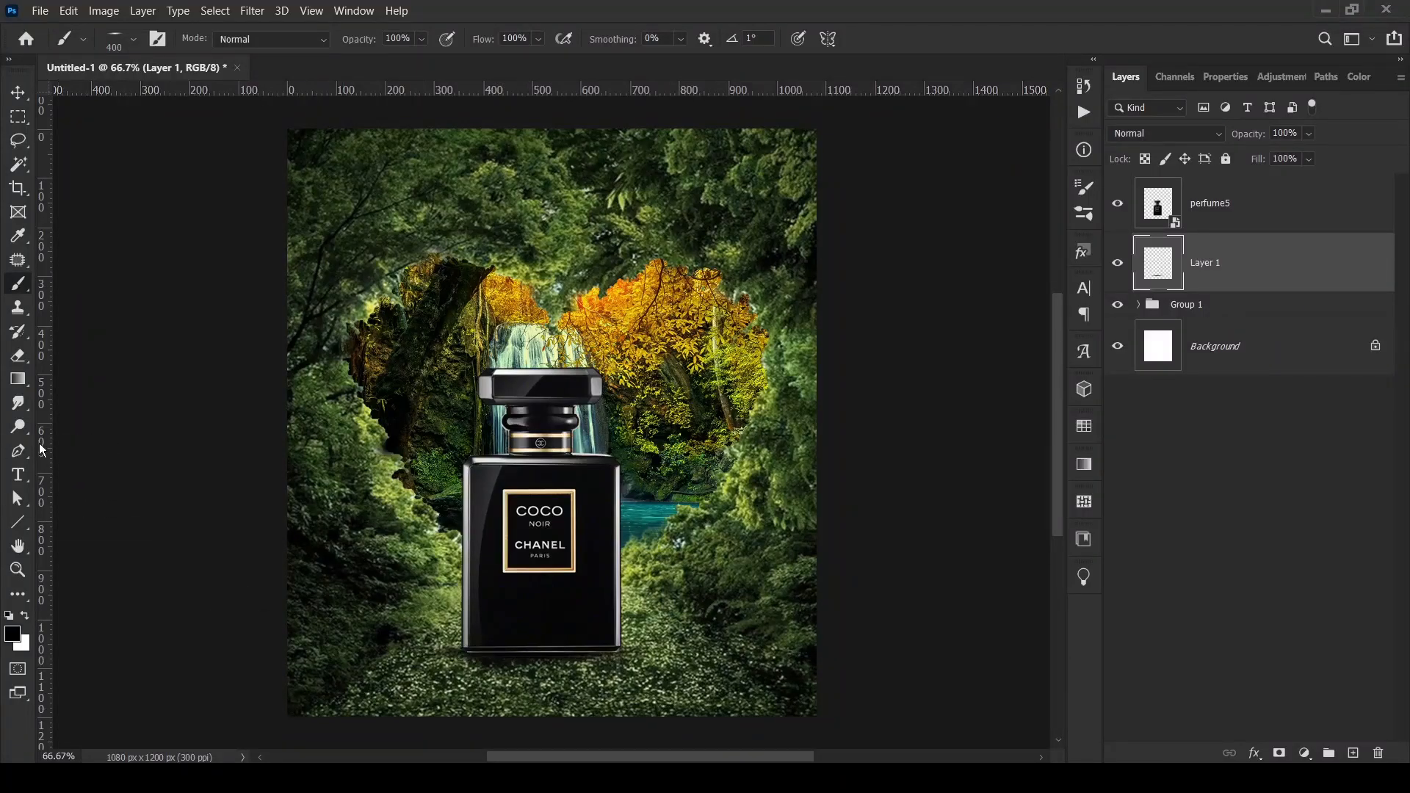
# - Select the perfume5 and Layer 1 layers and move the bottle with its shadow slightly down the path
pyautogui.click(18, 92)
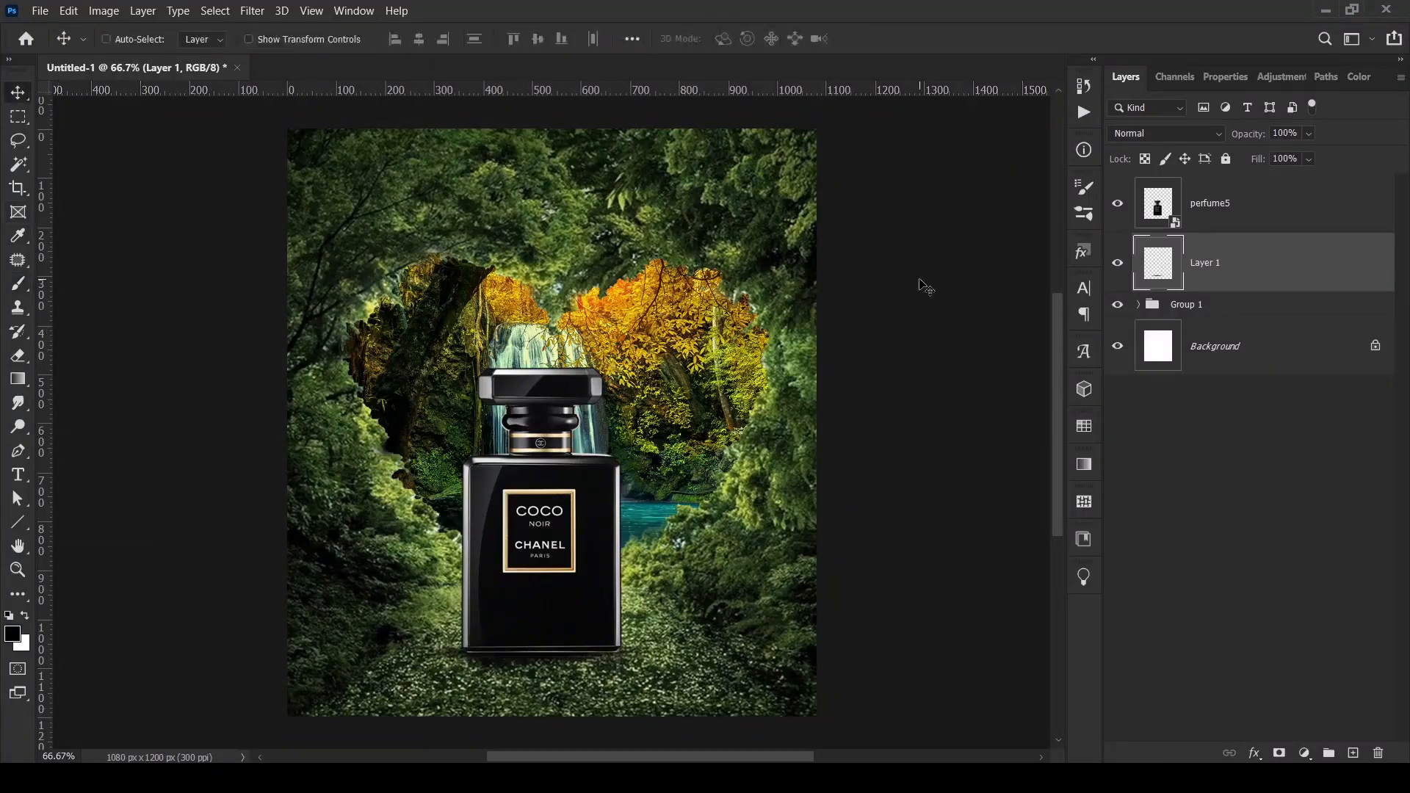
pyautogui.click(1242, 209)
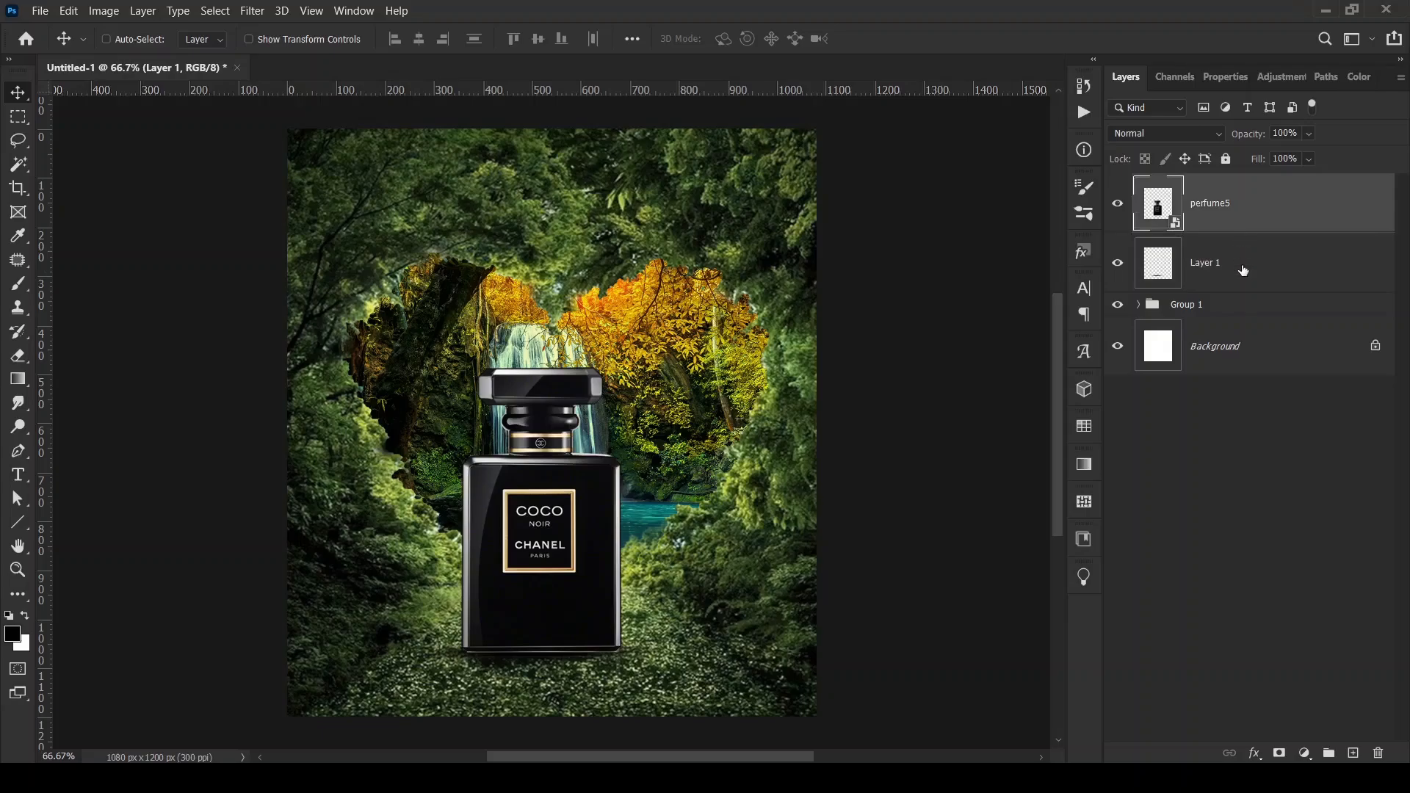
pyautogui.moveTo(569, 513); pyautogui.dragTo(571, 517)
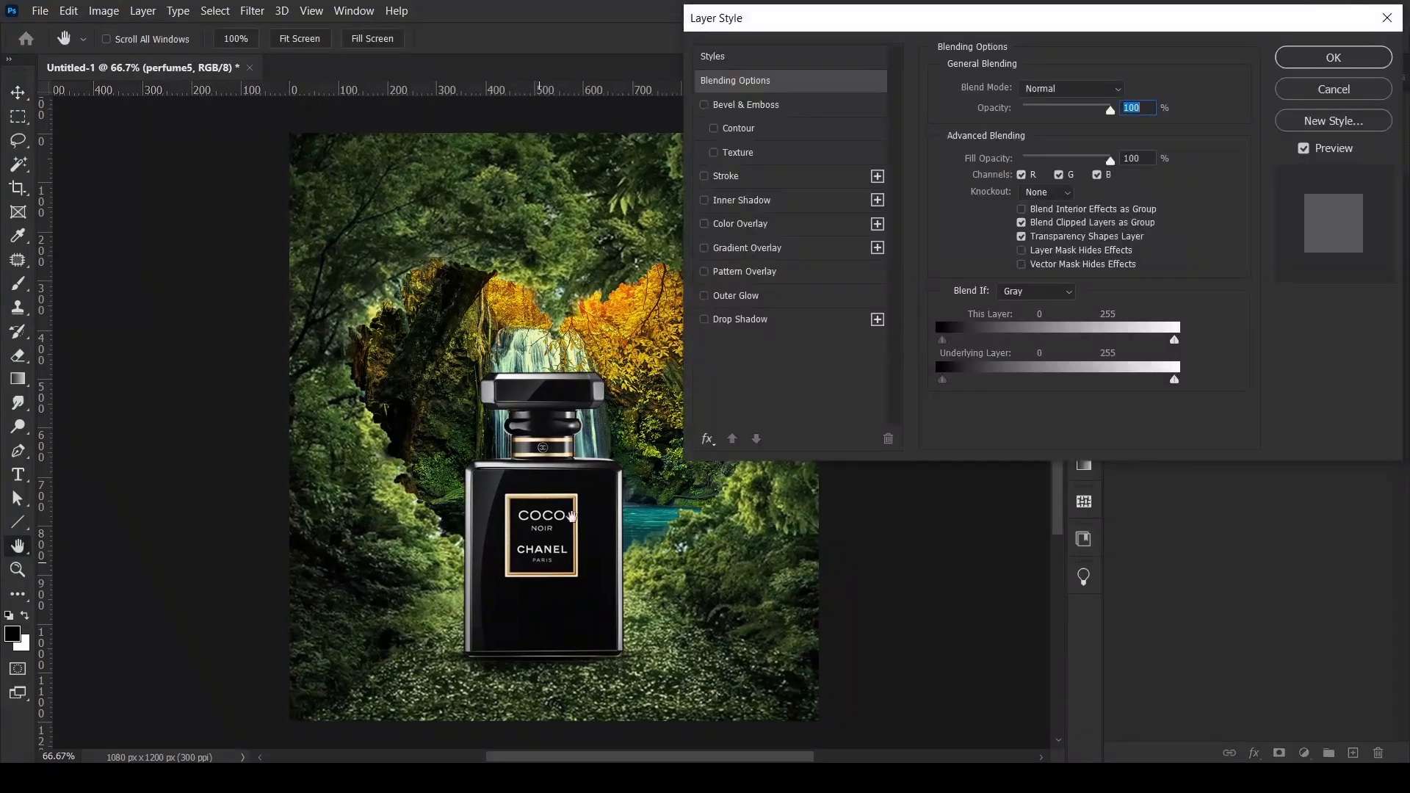
pyautogui.click(1333, 89)
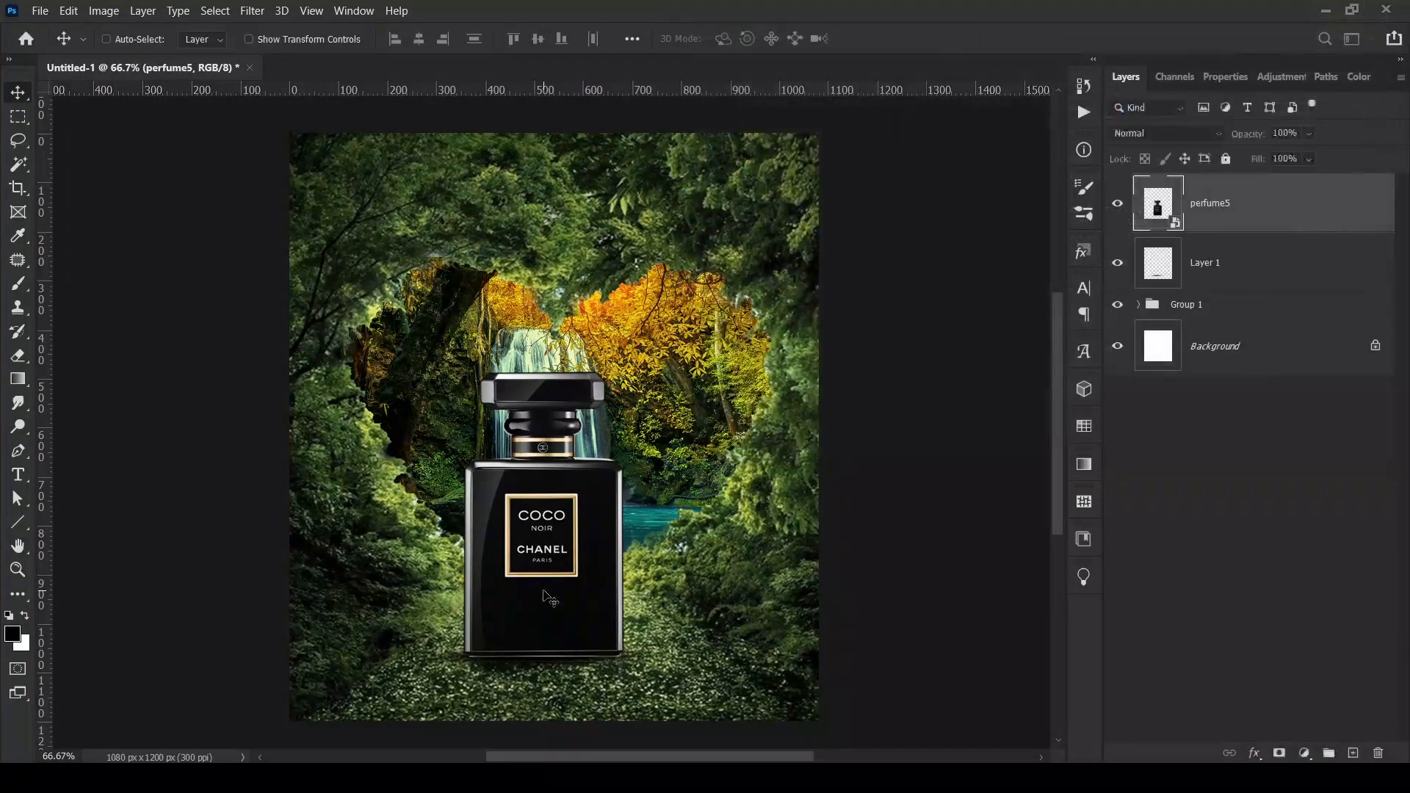
pyautogui.press('ctrl')
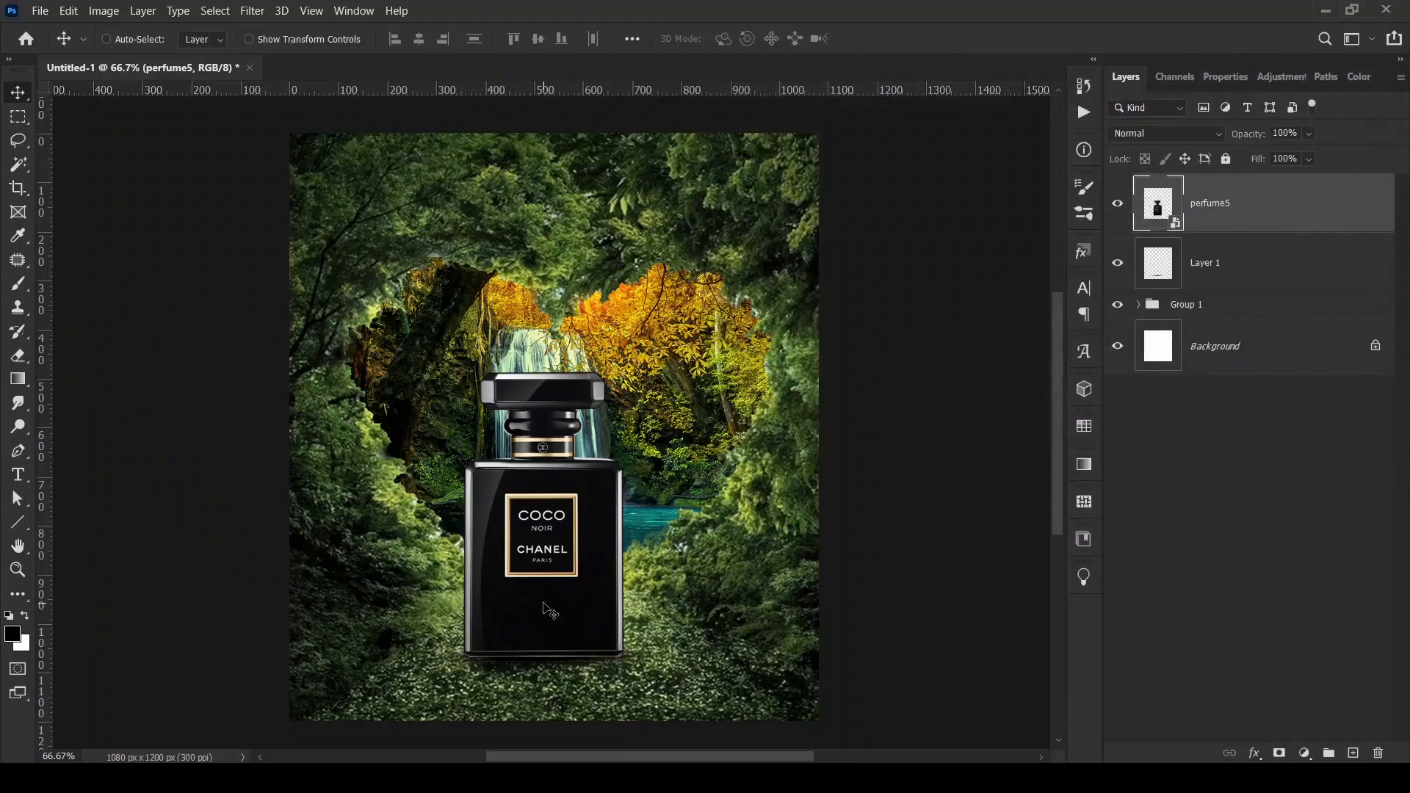
pyautogui.keyDown('ctrl'); pyautogui.click(1302, 253); pyautogui.keyUp('ctrl')
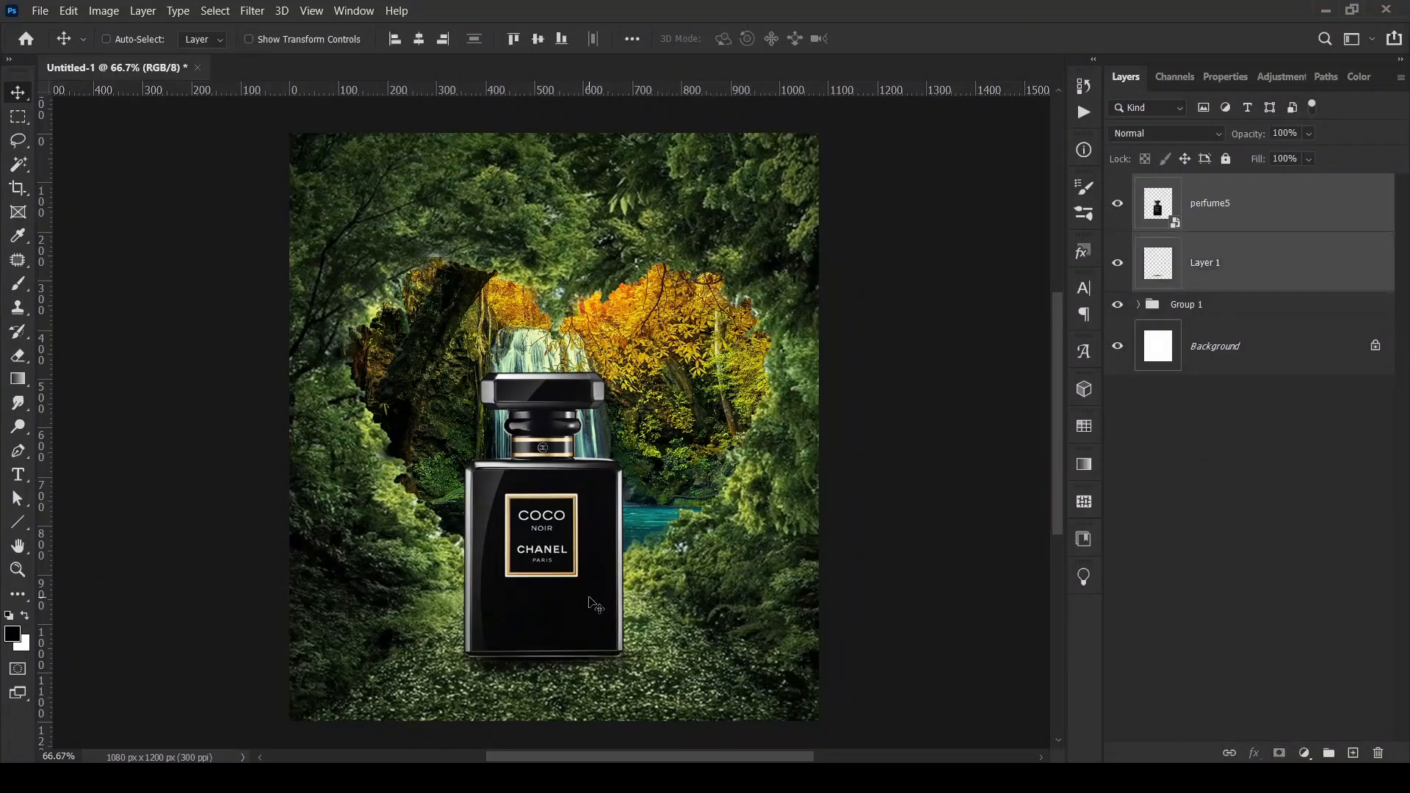
pyautogui.moveTo(527, 607); pyautogui.dragTo(527, 614)
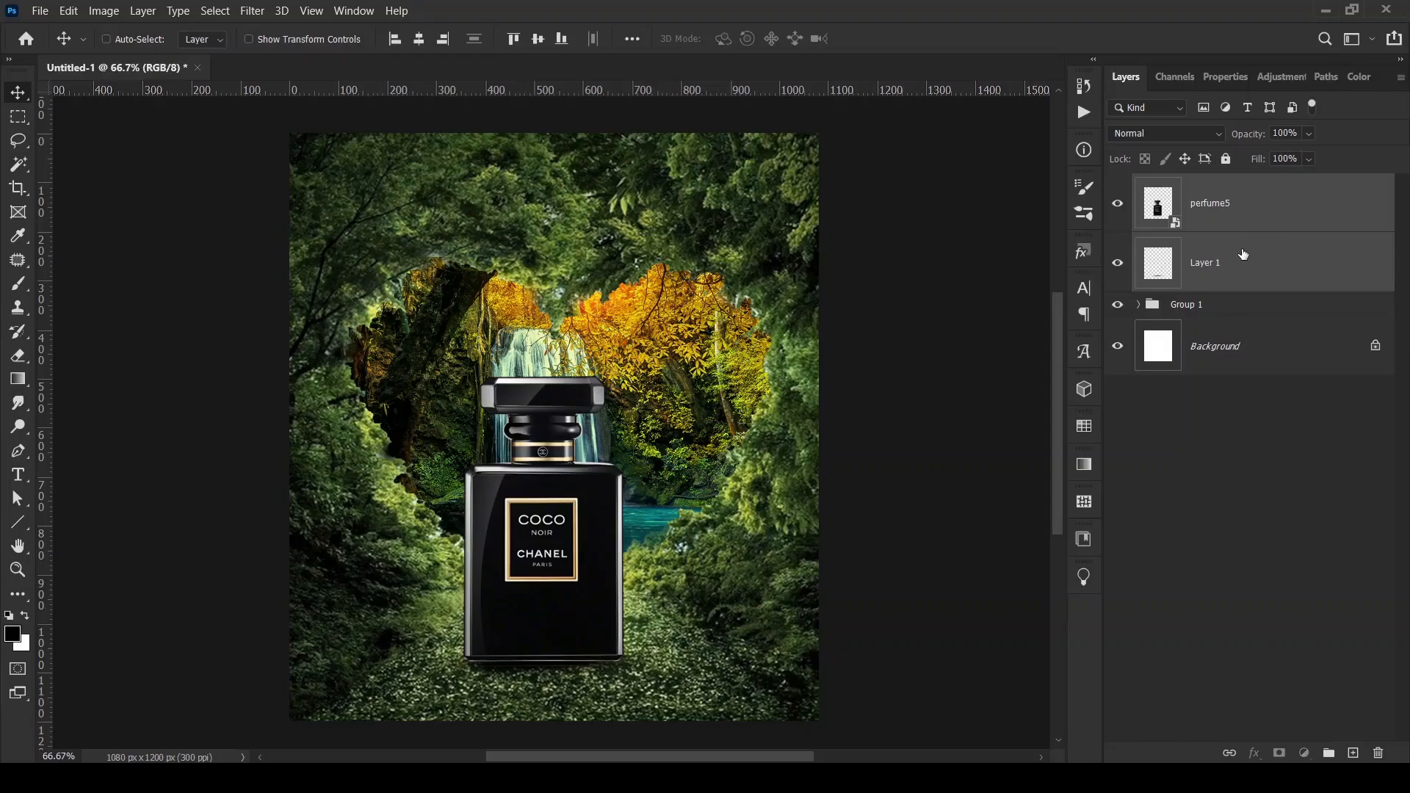
# - Nudge only the perfume5 bottle layer up slightly against its shadow
pyautogui.click(1242, 255)
pyautogui.click(1243, 209)
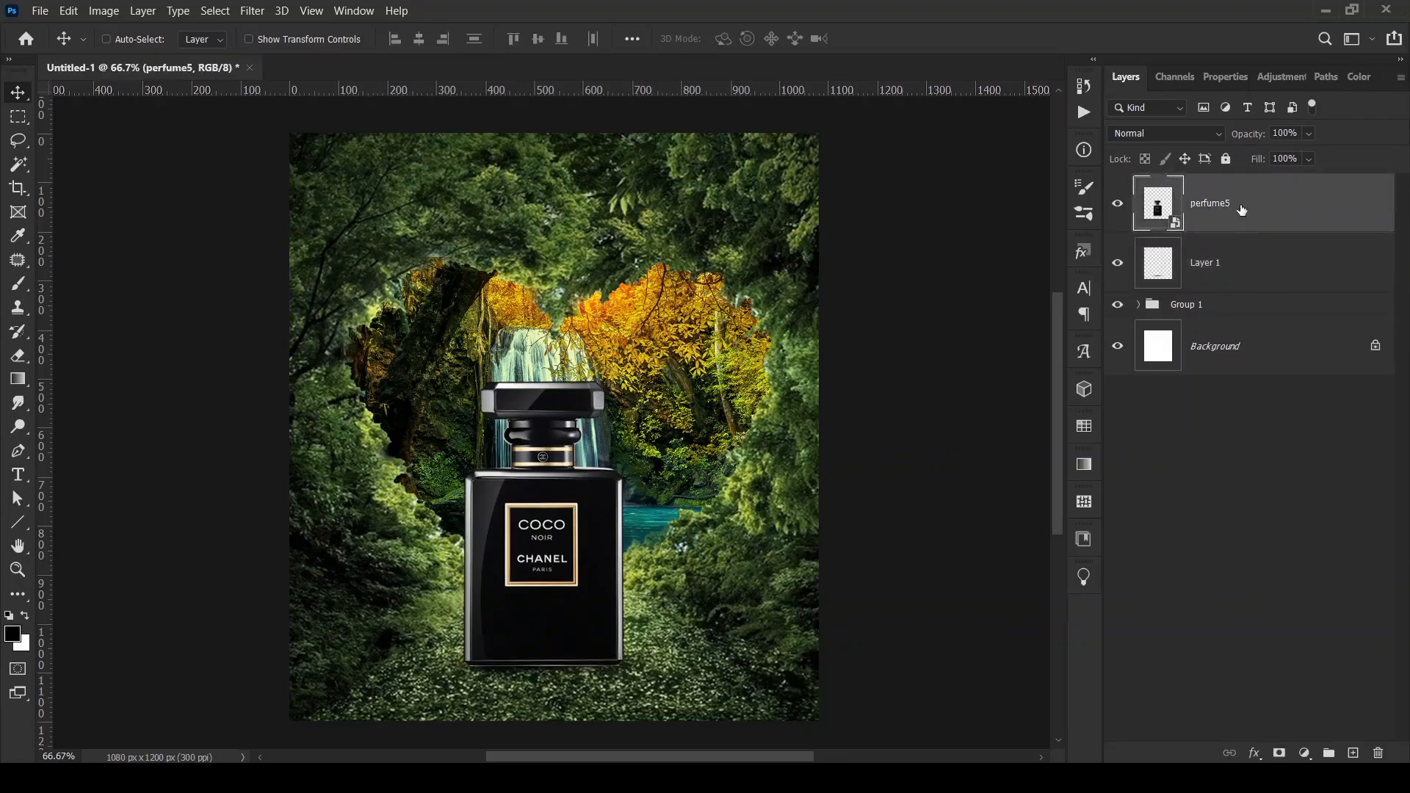
pyautogui.press('Up')
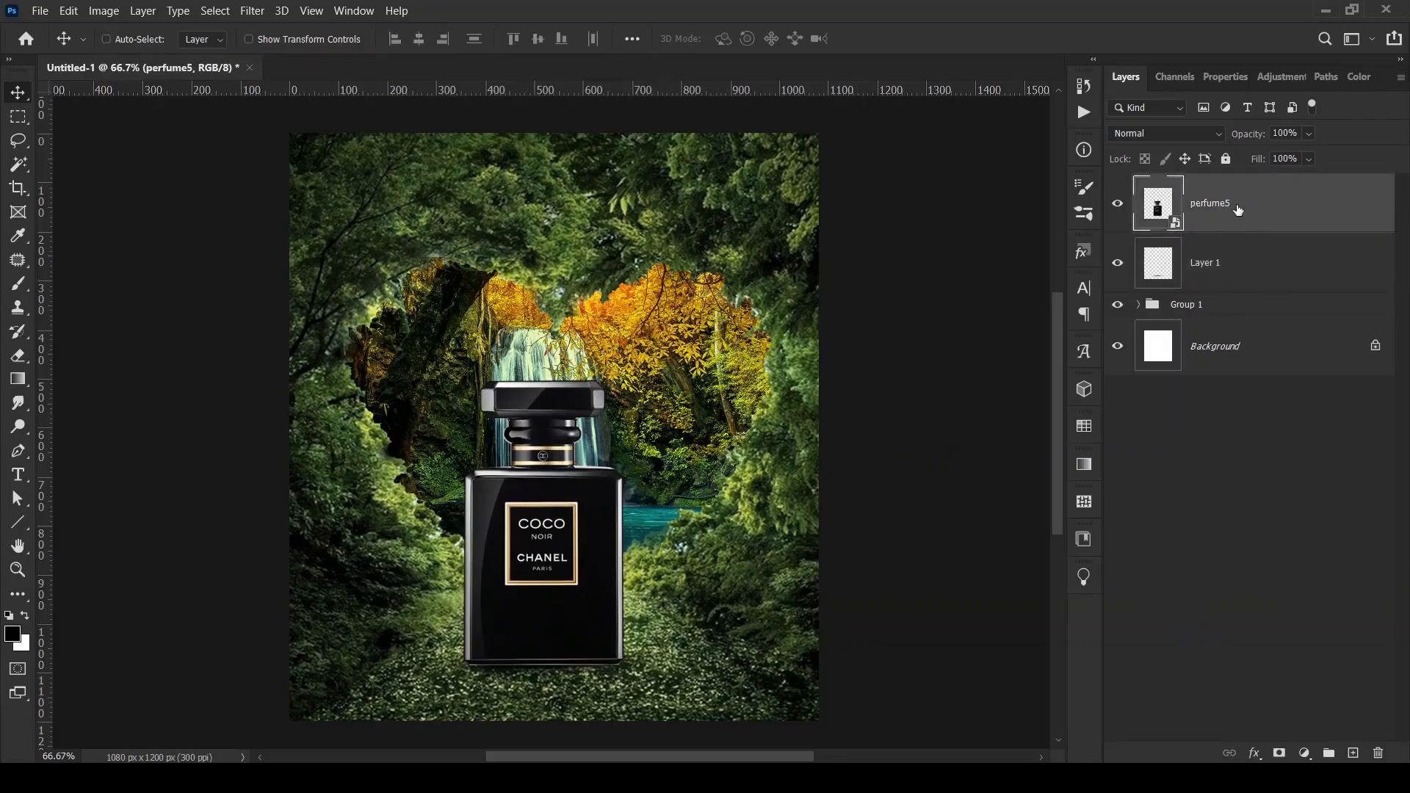
# - Strengthen the shadow under the bottle's base on Layer 1 with the flattened black brush at 500 px
pyautogui.click(18, 287)
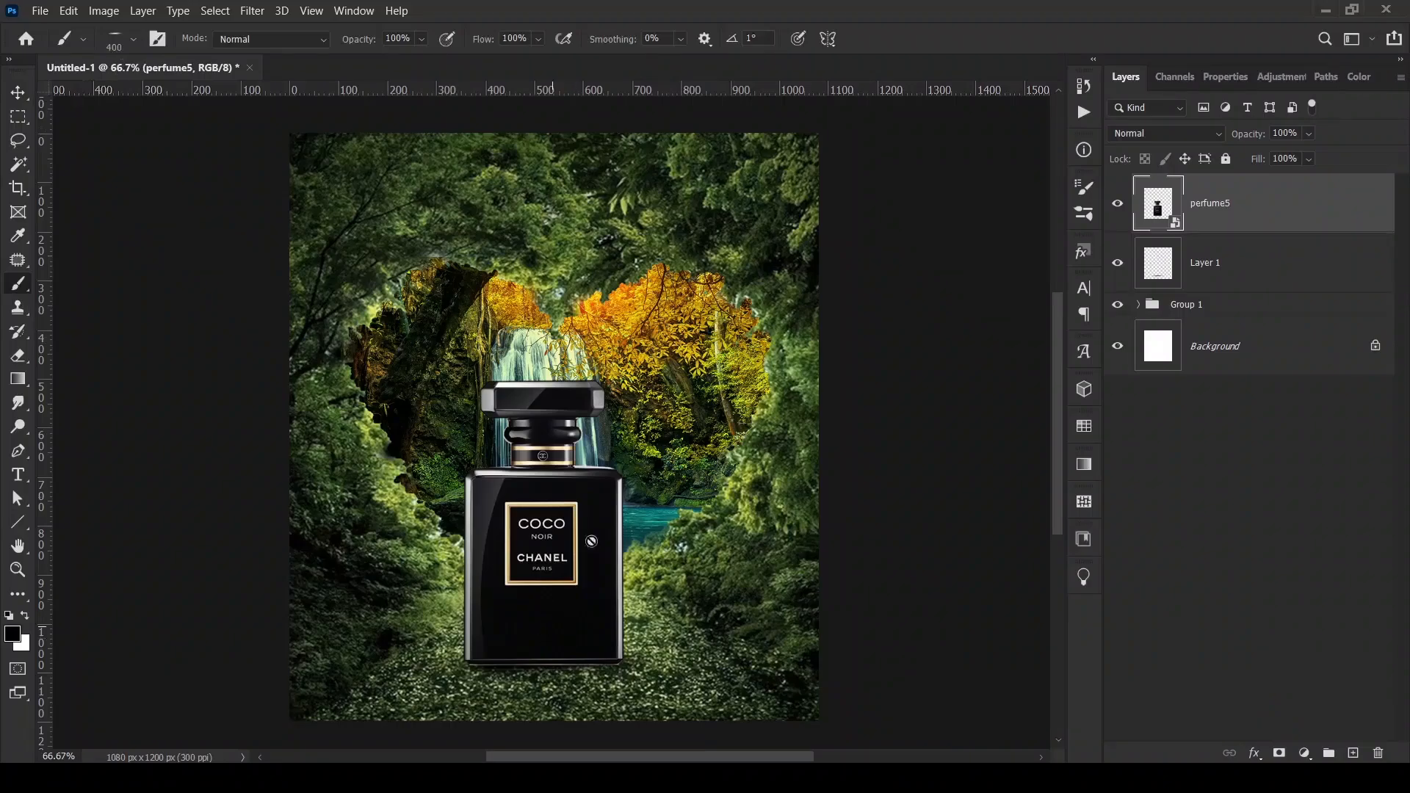
pyautogui.click(1157, 287)
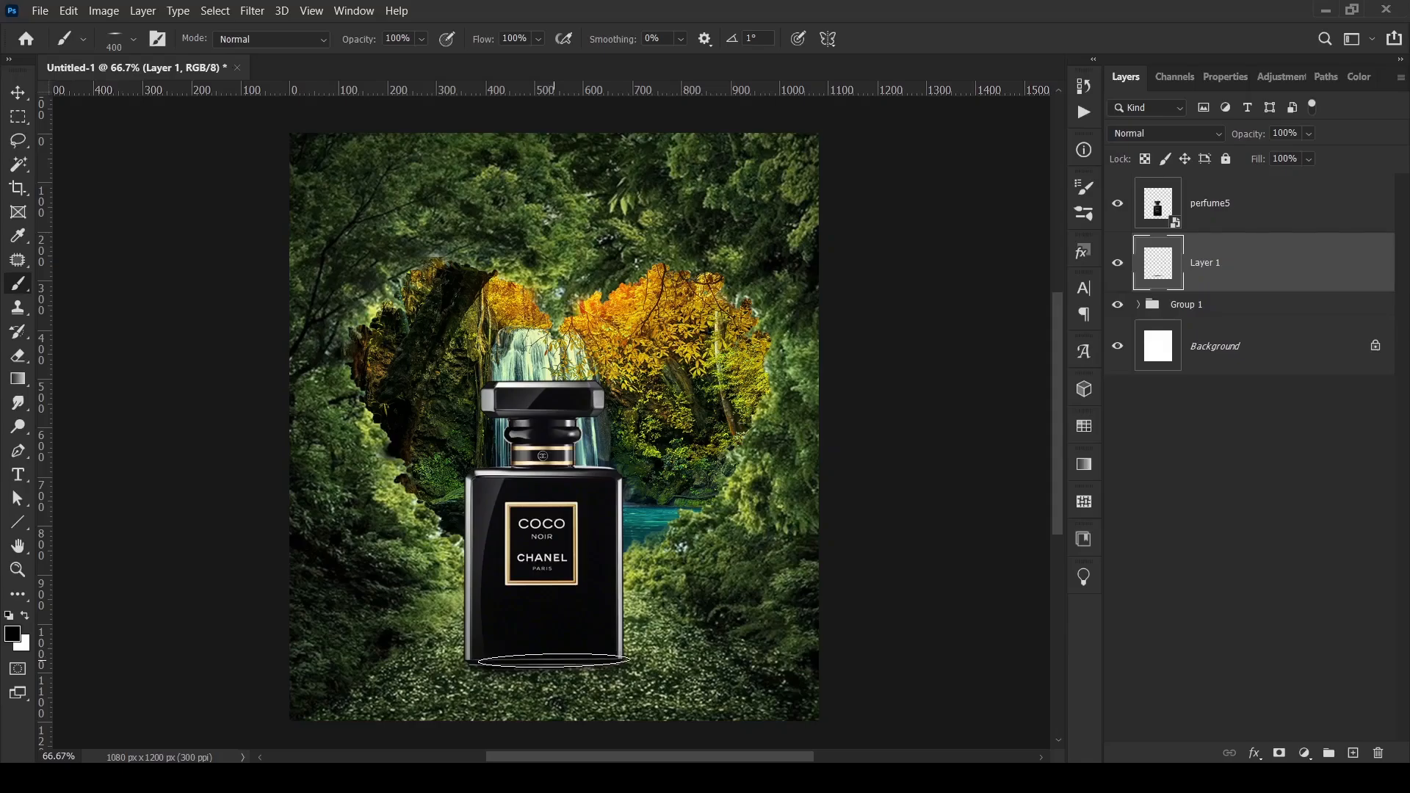
pyautogui.press(']')
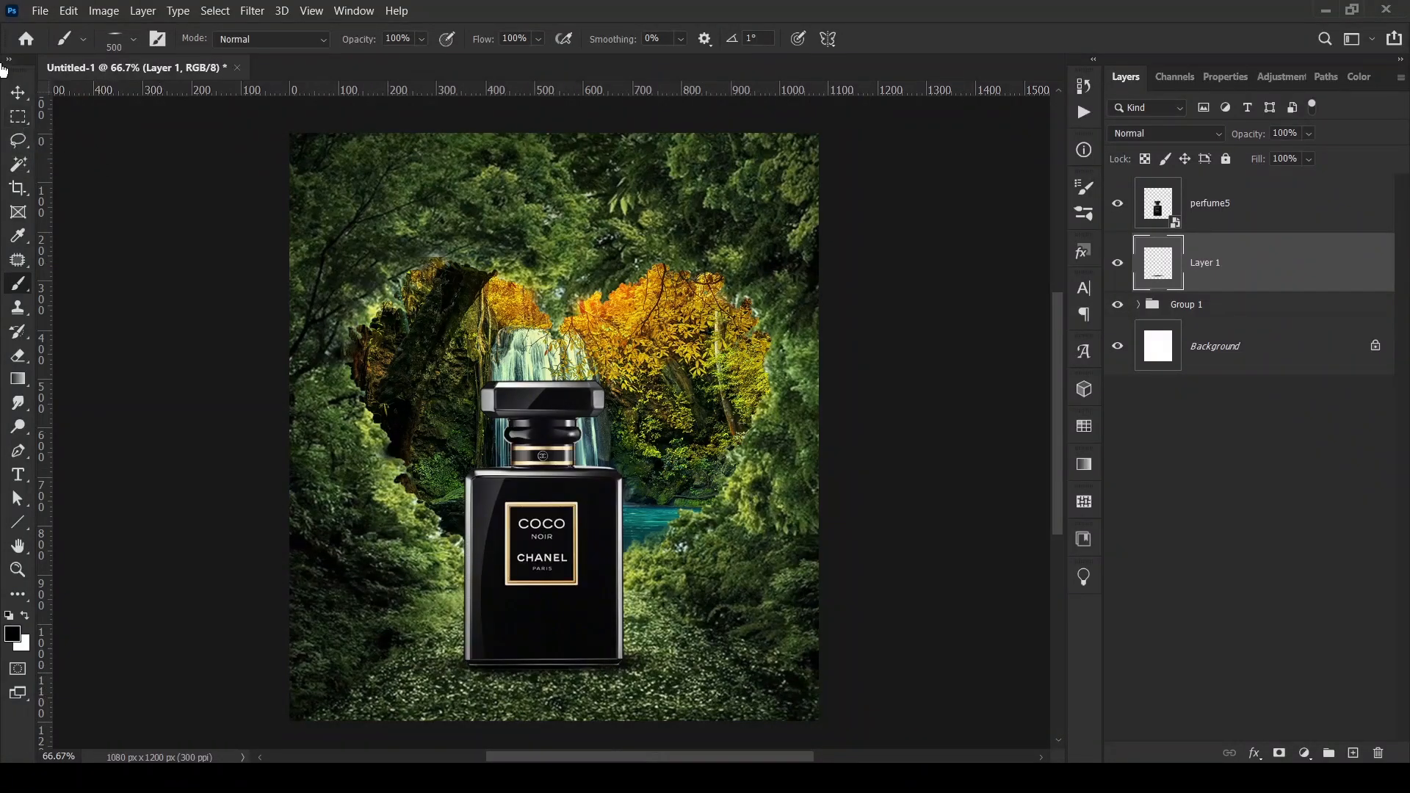
# - Expand Group 1 and toggle the visibility of love_leaf and love_leaf copy to examine what each contributes, leaving love_leaf copy selected
pyautogui.click(18, 92)
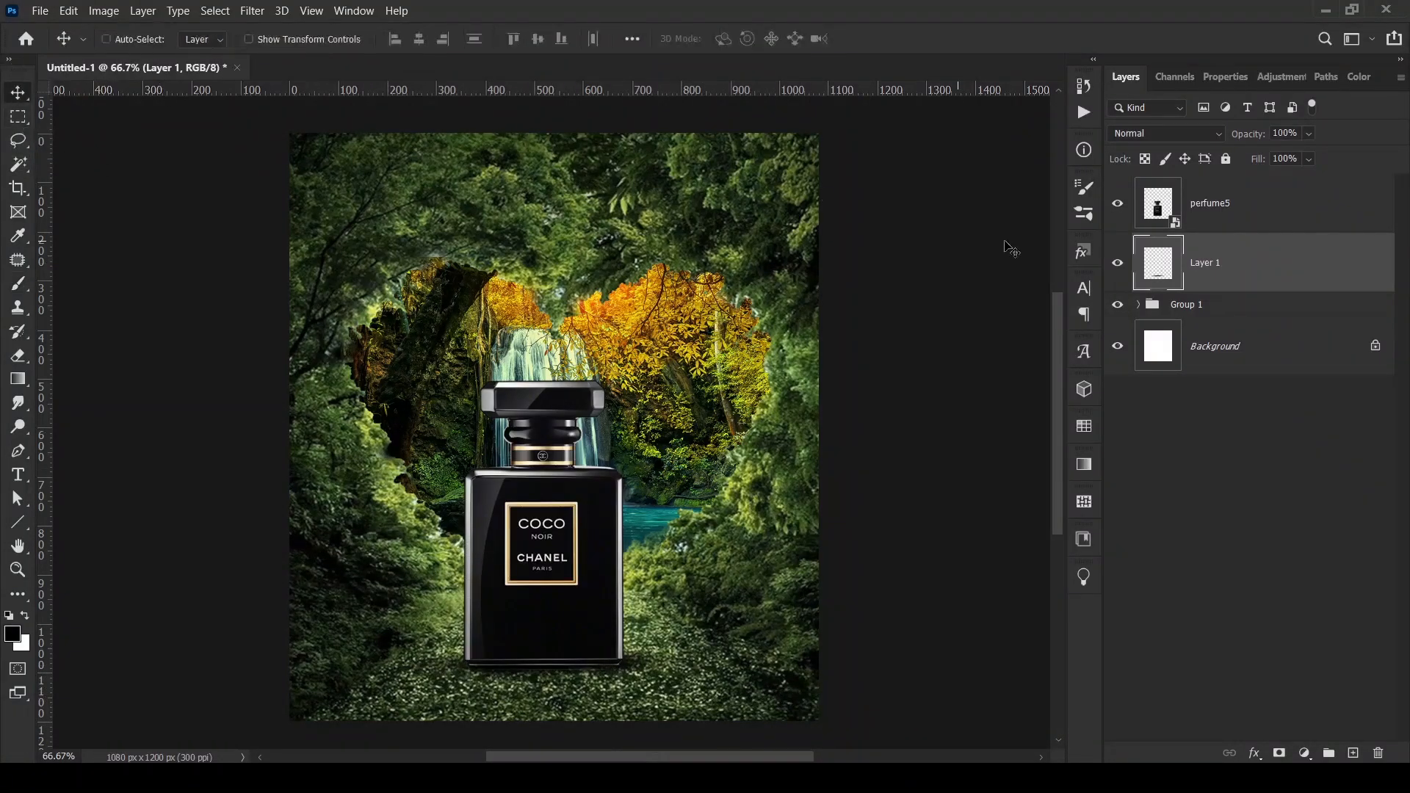
pyautogui.click(1140, 305)
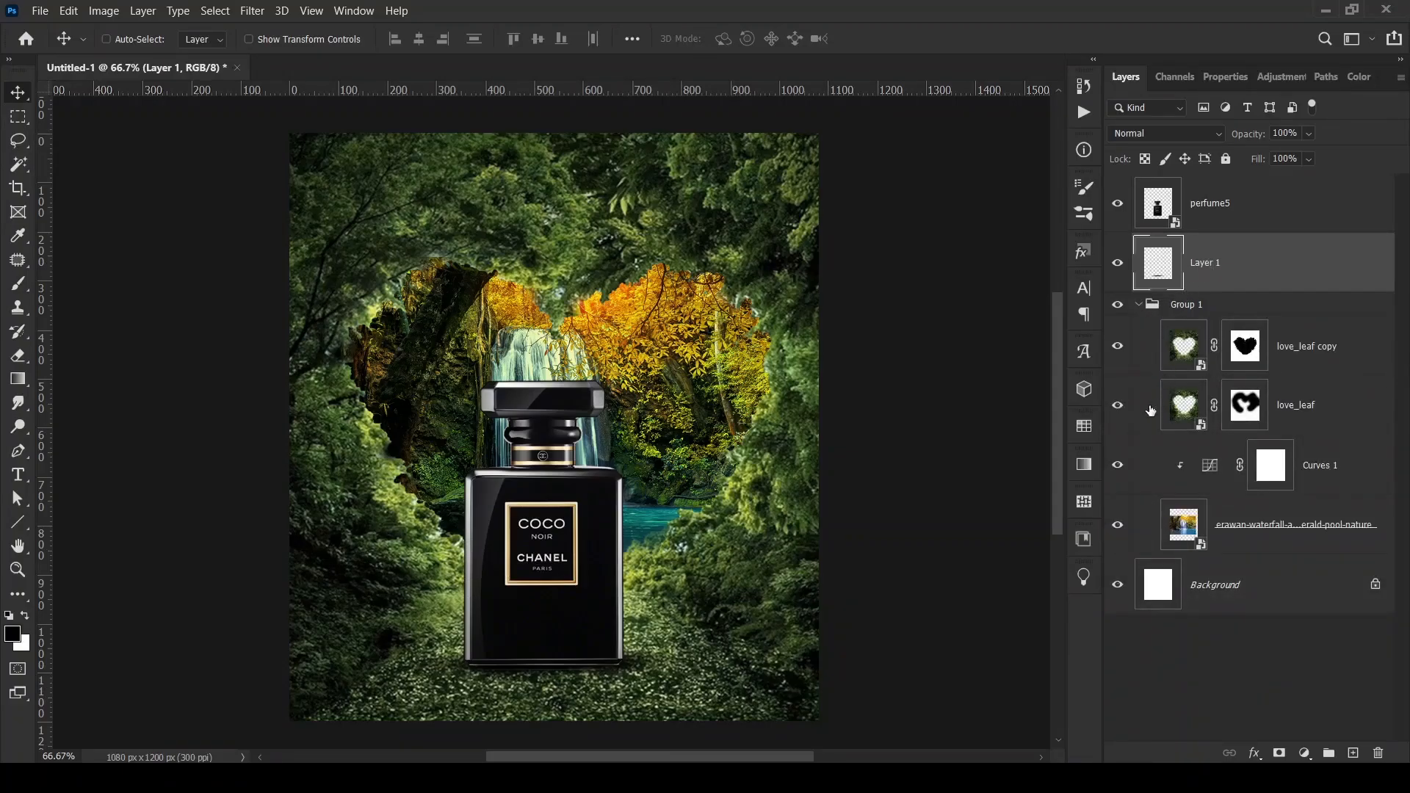
pyautogui.click(1118, 406)
pyautogui.click(1117, 351)
pyautogui.click(1117, 349)
pyautogui.click(1117, 349)
pyautogui.click(1190, 351)
pyautogui.click(1116, 408)
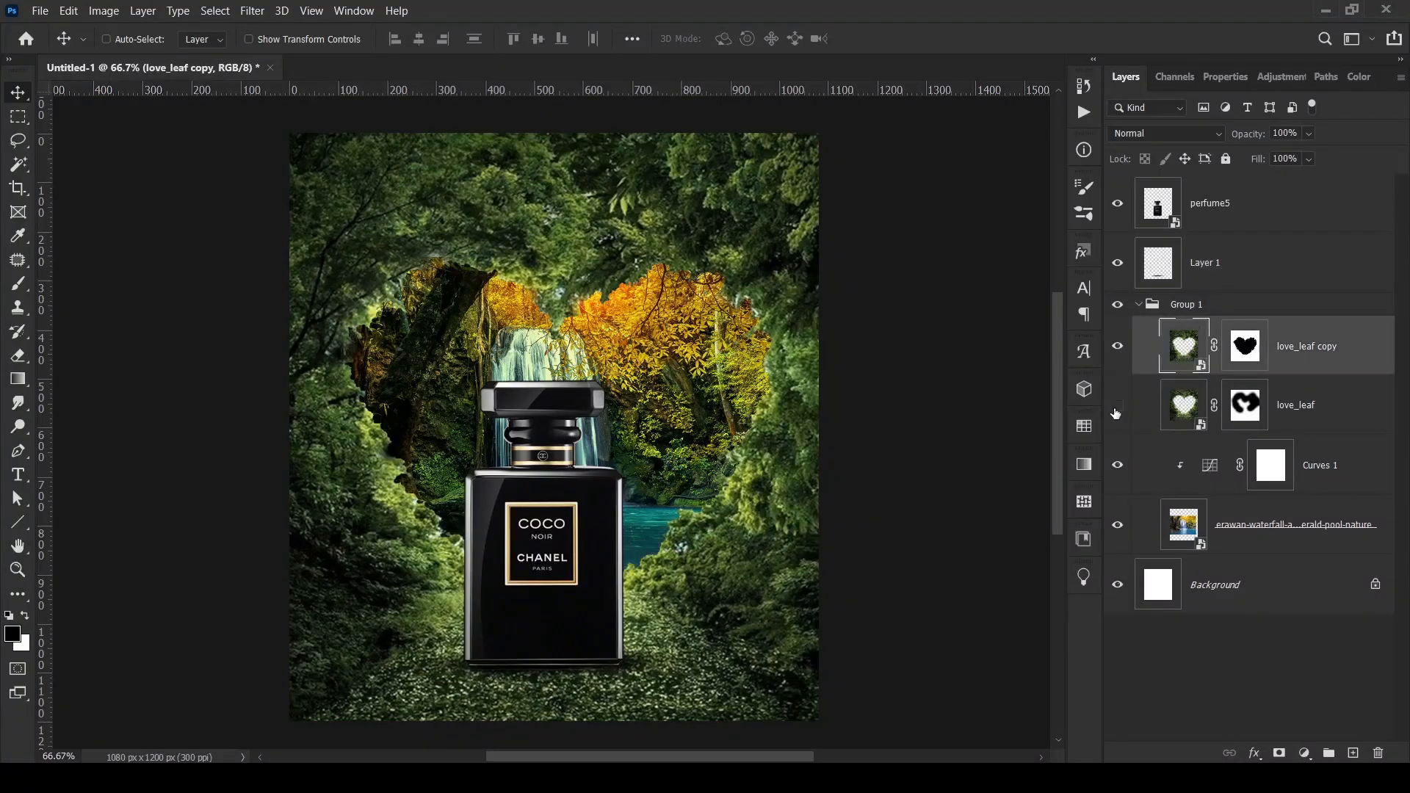
pyautogui.click(1116, 408)
# - Darken the foliage with a Curves adjustment clipped to love_leaf copy, pulling the RGB curve's midtones down
pyautogui.click(1305, 753)
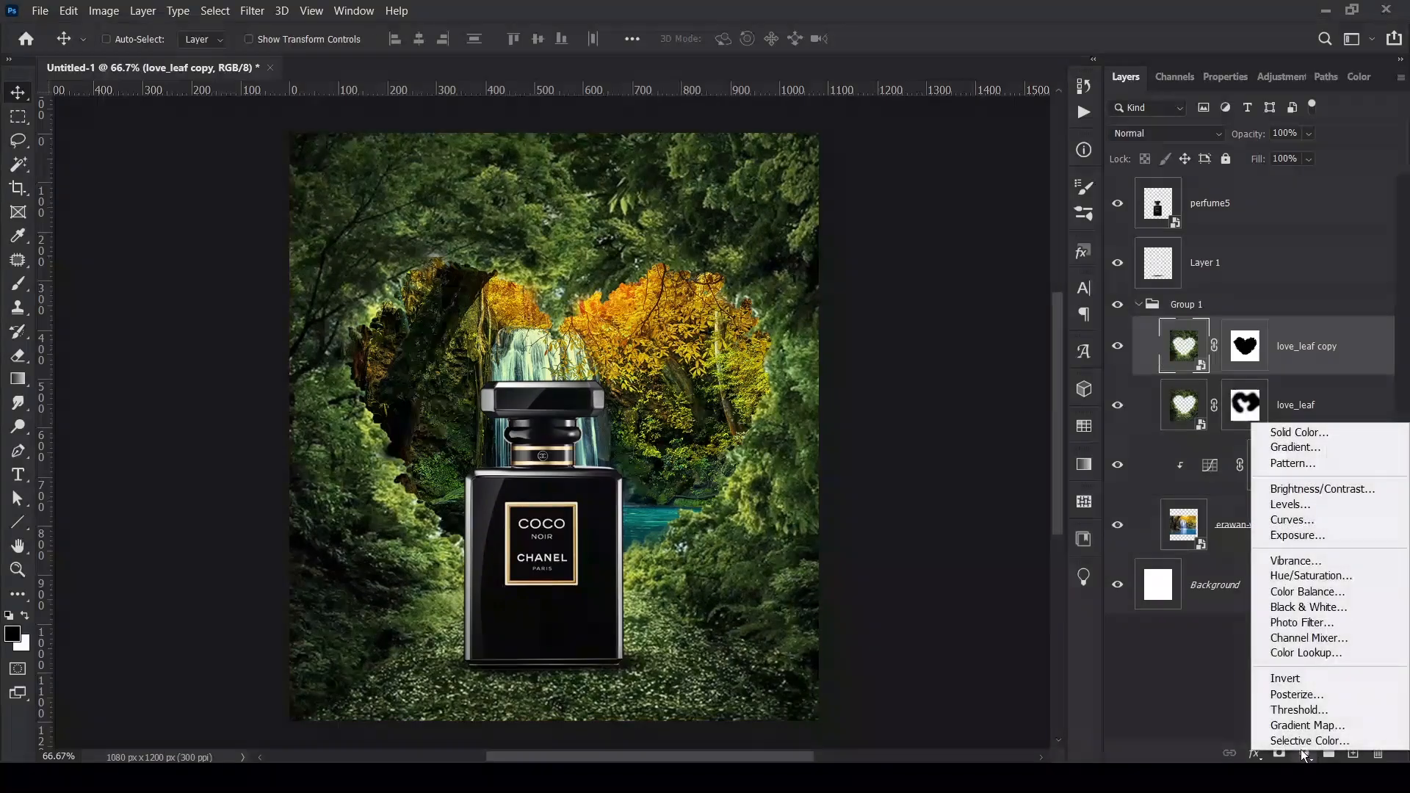
pyautogui.click(1297, 525)
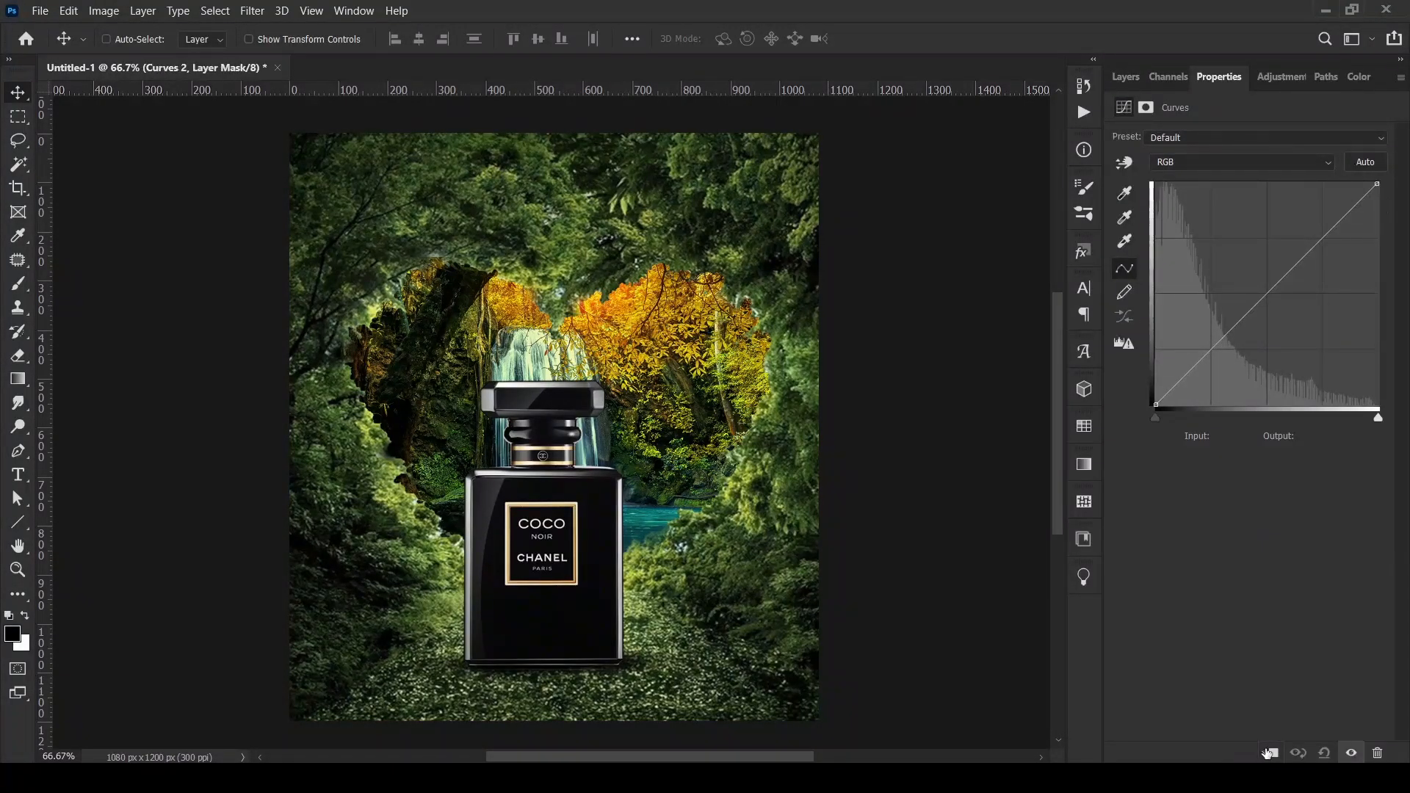
pyautogui.moveTo(1267, 288); pyautogui.dragTo(1282, 322)
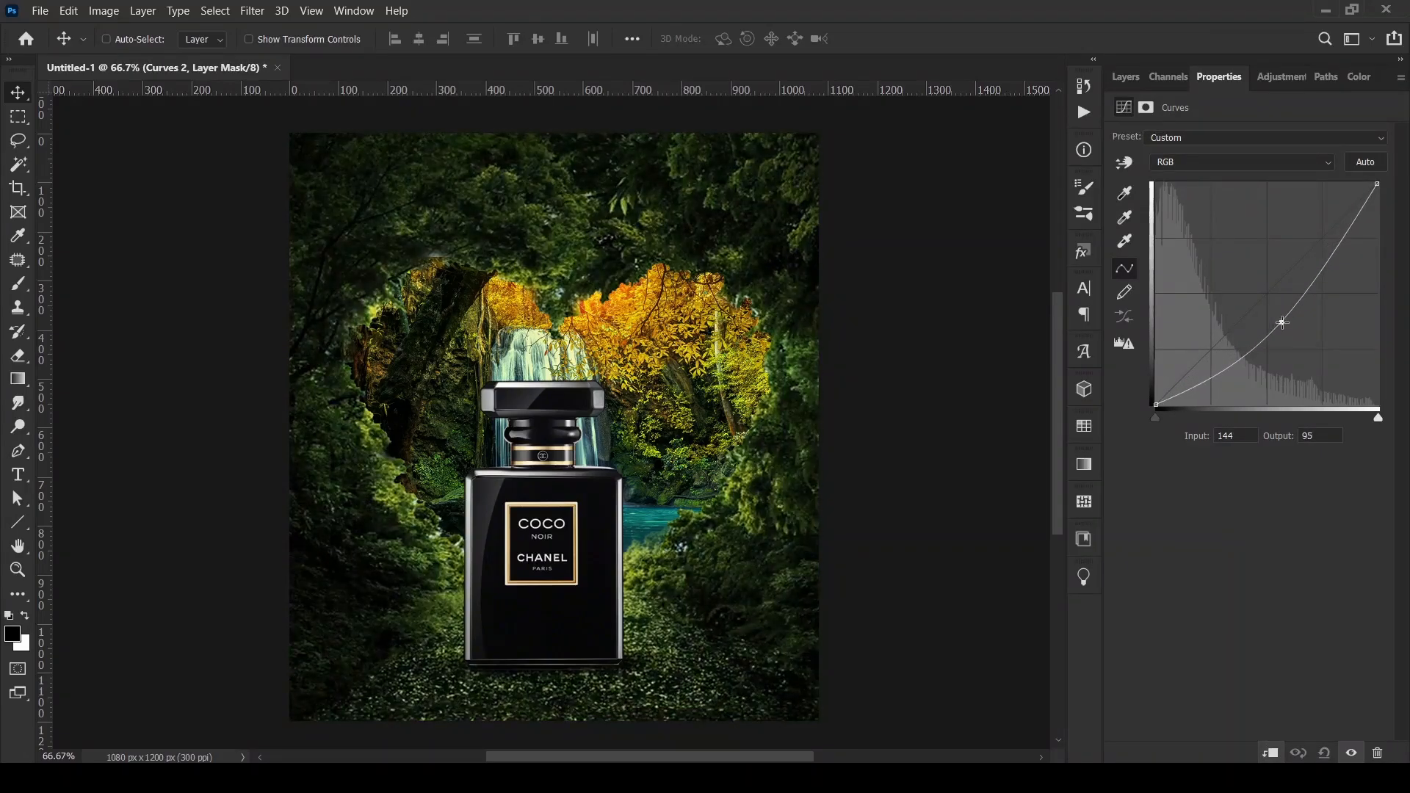
pyautogui.moveTo(1281, 322)
pyautogui.mouseDown()
pyautogui.moveTo(1269, 321)
pyautogui.moveTo(1278, 328)
pyautogui.mouseUp()
pyautogui.click(1125, 76)
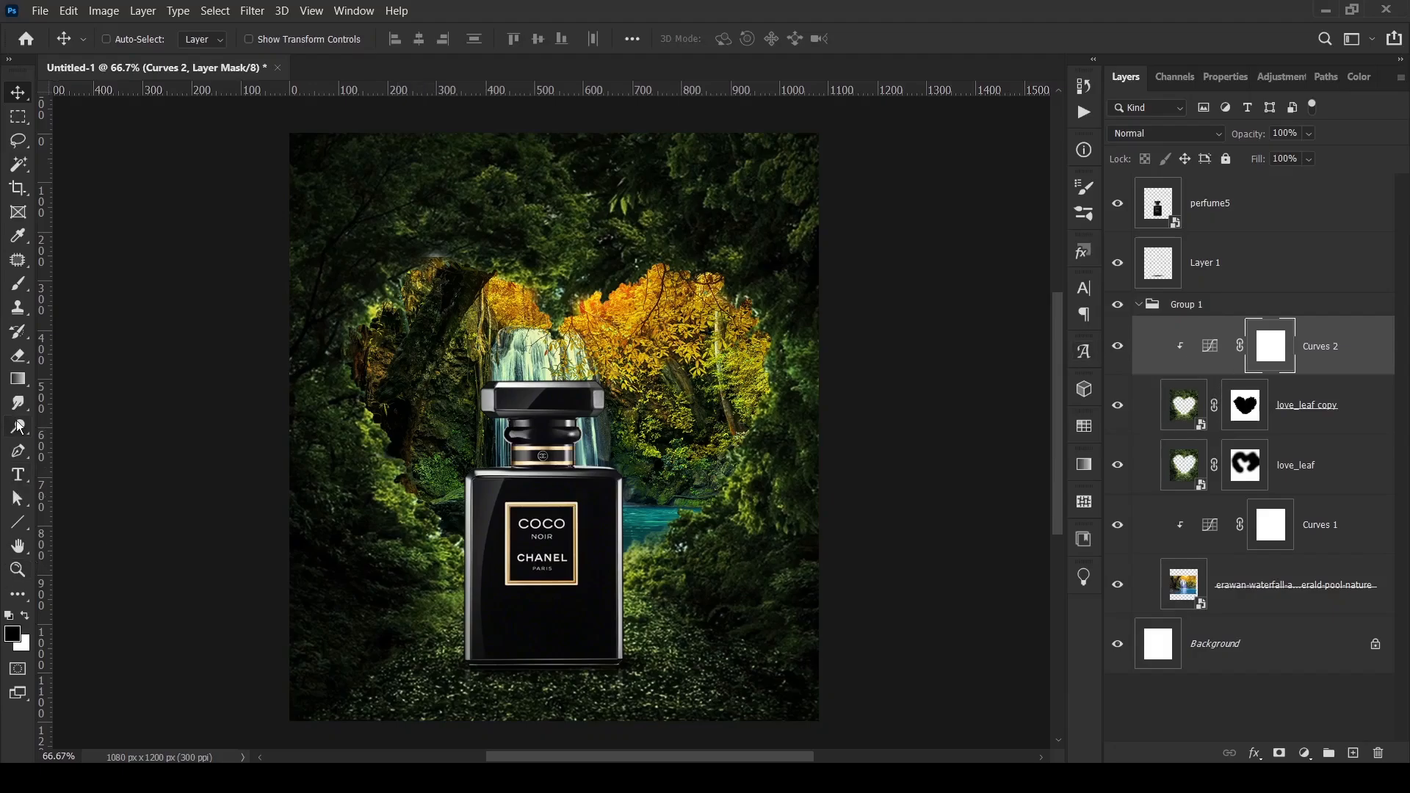
# - Switch to a soft round 500 px brush and try a black stroke on the Curves 2 mask over the upper-left foliage
pyautogui.click(16, 285)
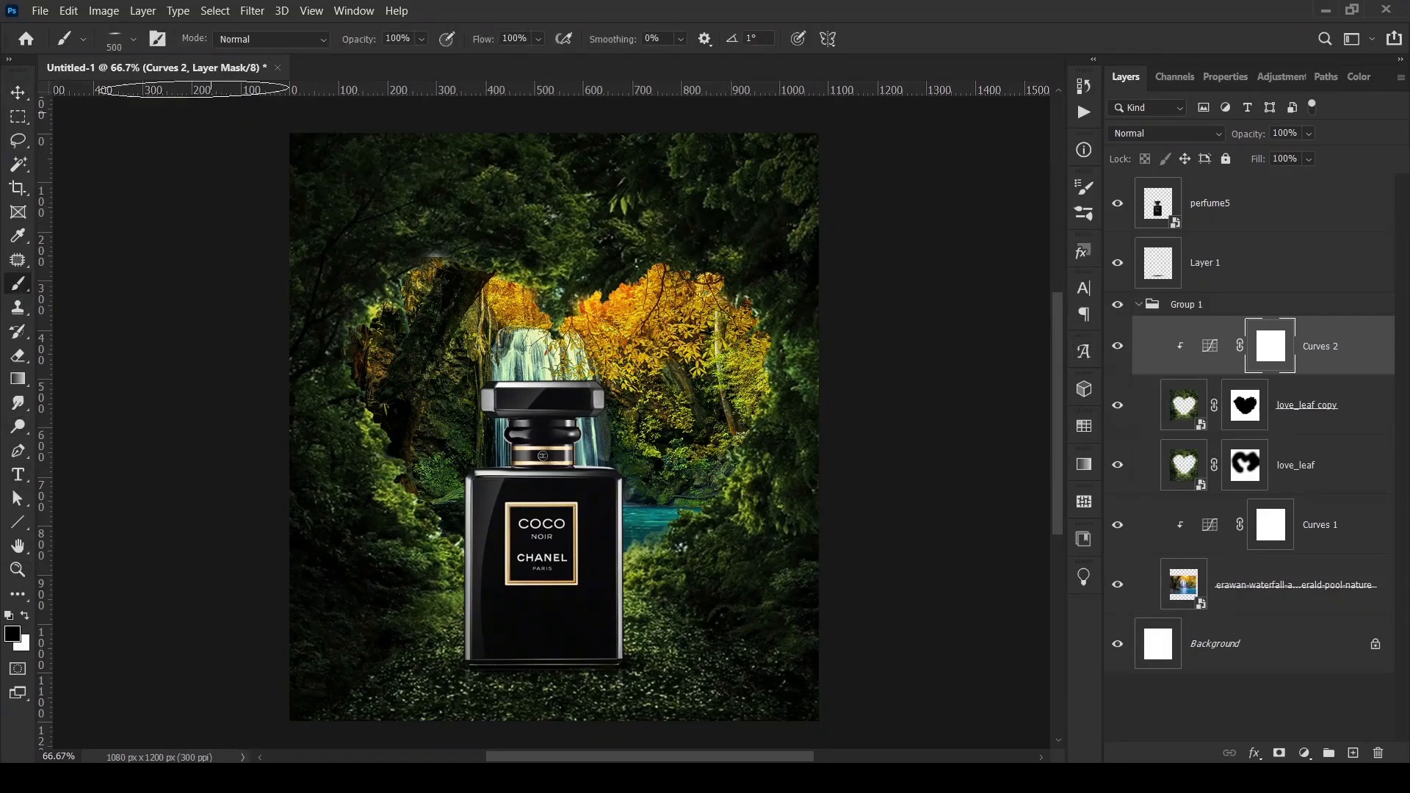
pyautogui.click(134, 40)
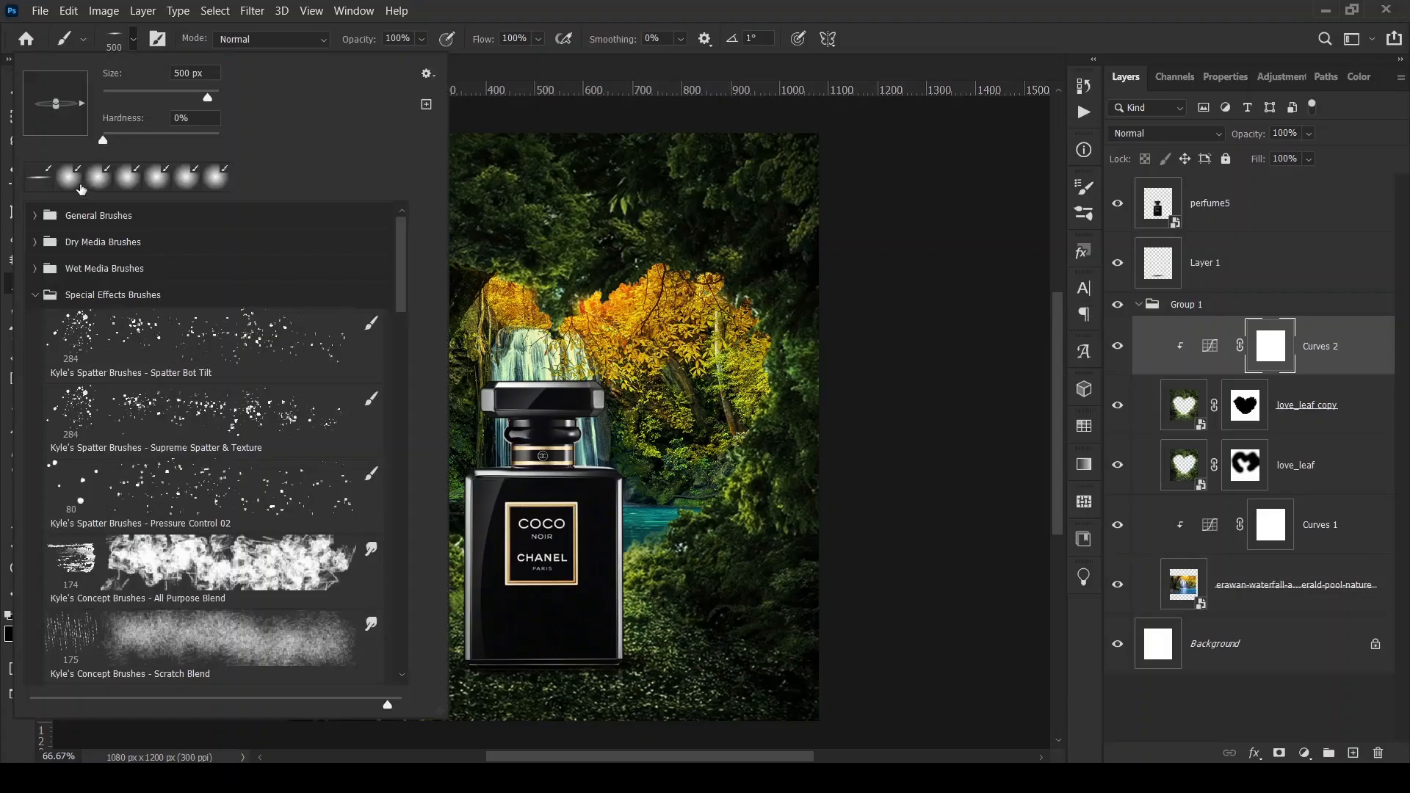
pyautogui.click(73, 181)
pyautogui.click(672, 7)
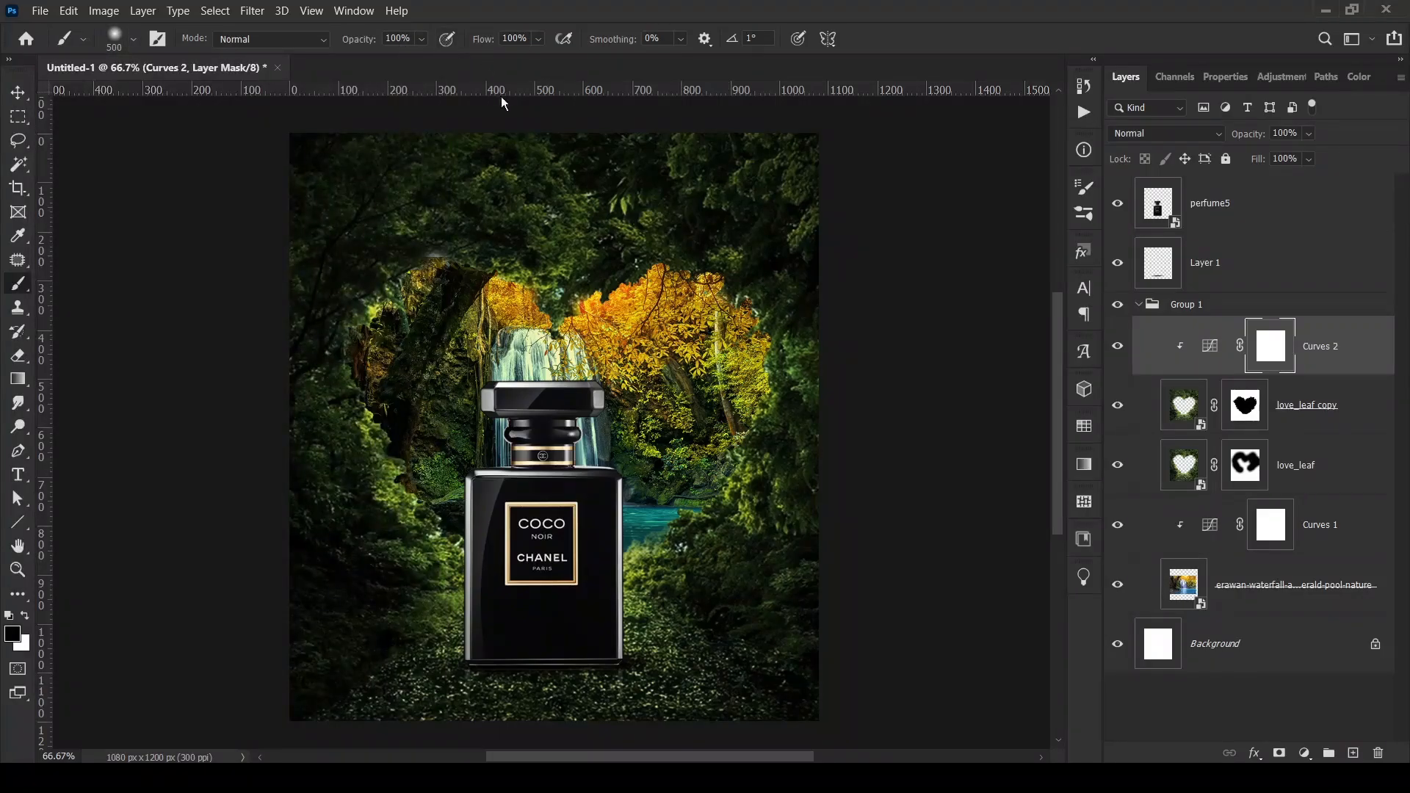
pyautogui.moveTo(362, 189); pyautogui.dragTo(381, 205)
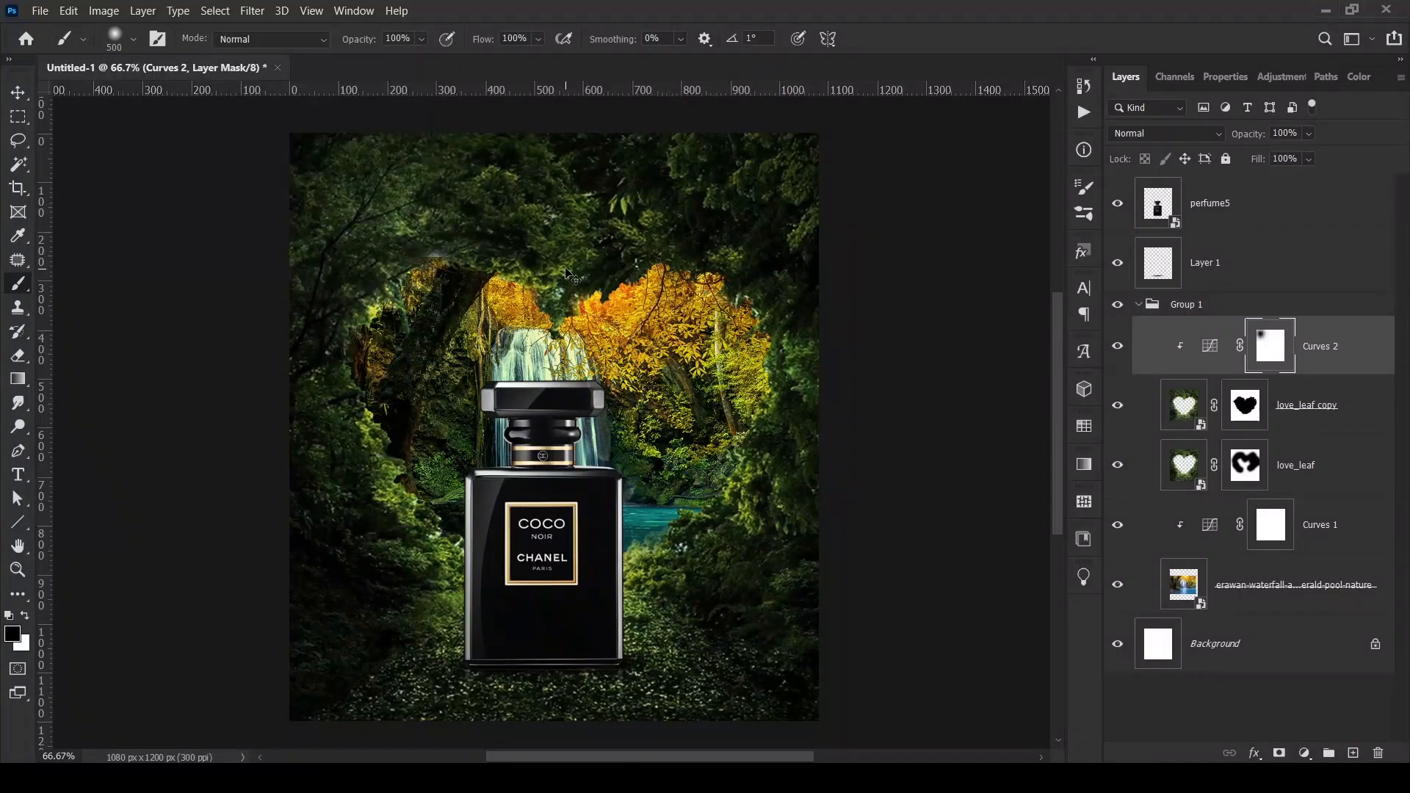
pyautogui.hotkey('ctrl', 'z')
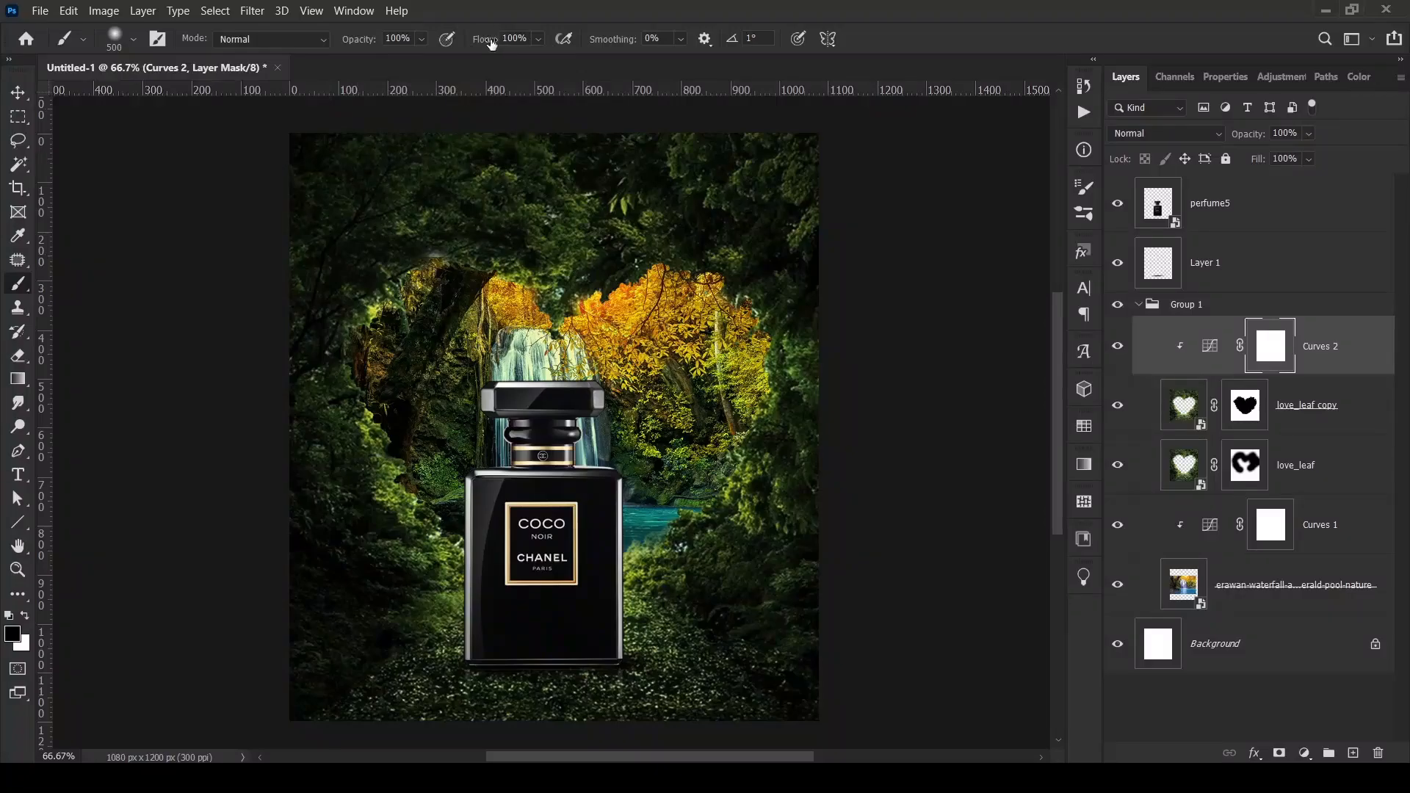
# - Lower the brush to 51% opacity and 16% flow
pyautogui.moveTo(492, 44); pyautogui.dragTo(321, 45)
pyautogui.write('16')
pyautogui.press('Return')
pyautogui.press('Return')
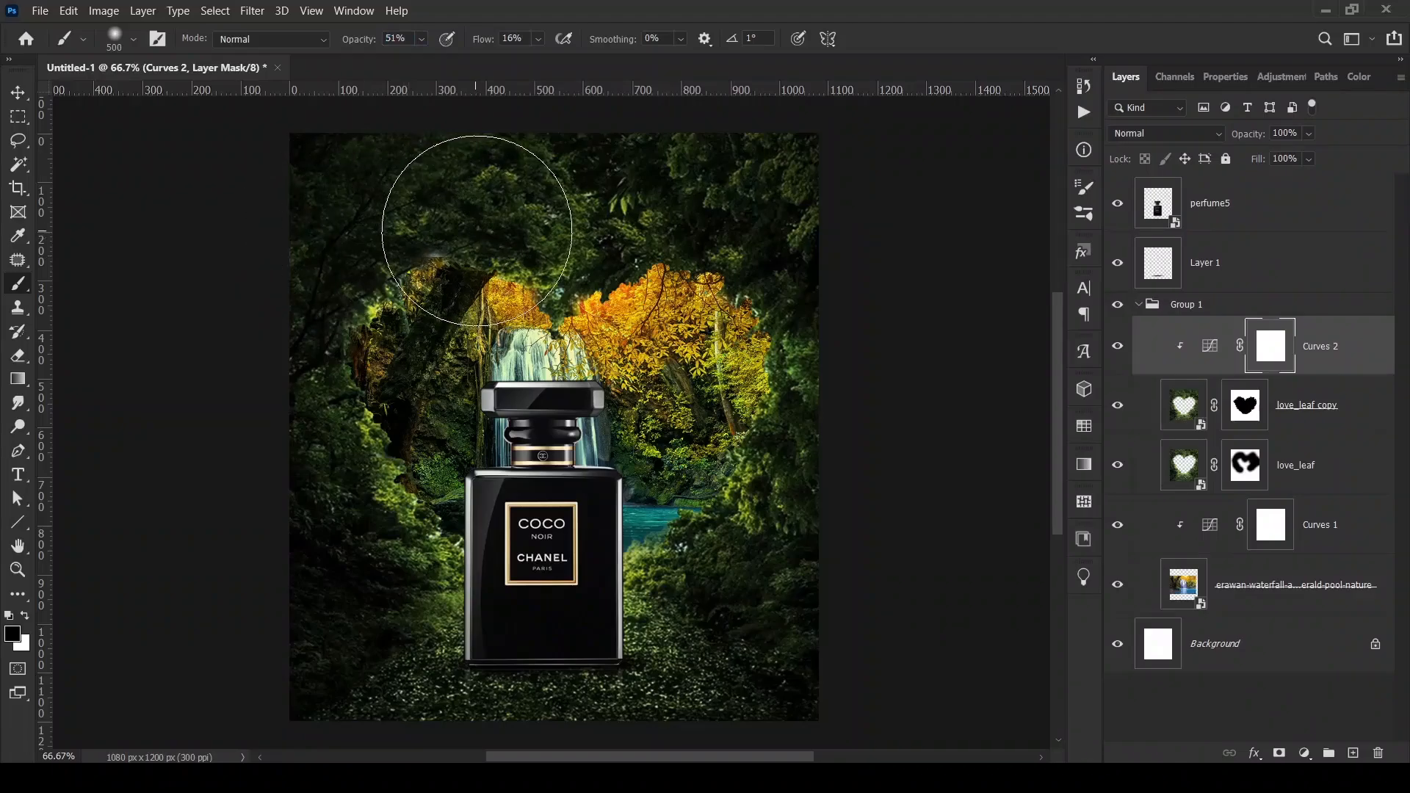
# - Paint black on the Curves 2 mask with a 150 px brush to lighten the foliage along both sides of the heart-shaped opening
pyautogui.press('[')
pyautogui.press('[')
pyautogui.press('[')
pyautogui.press('[')
pyautogui.press('[')
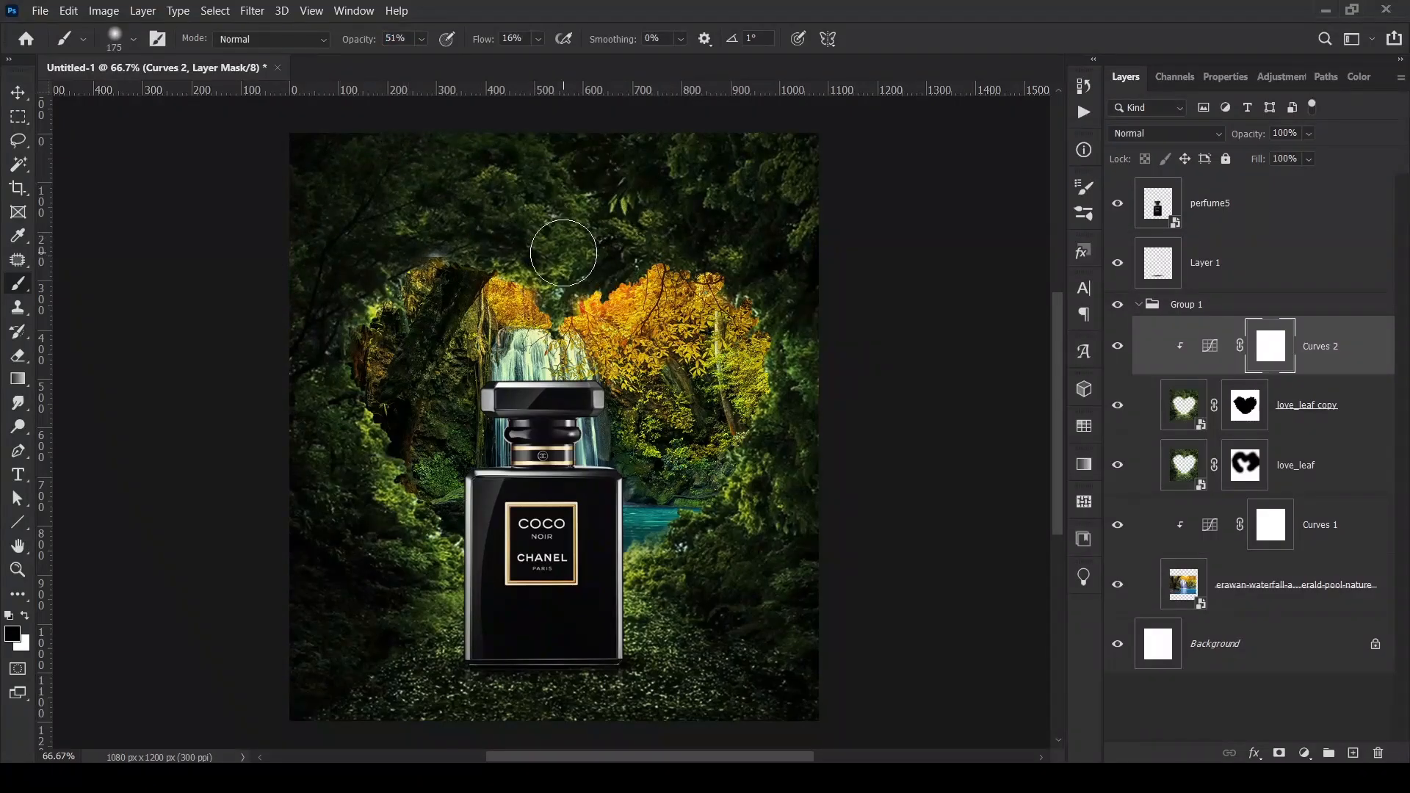
pyautogui.moveTo(577, 402)
pyautogui.mouseDown()
pyautogui.moveTo(638, 556)
pyautogui.moveTo(670, 545)
pyautogui.moveTo(742, 404)
pyautogui.mouseUp()
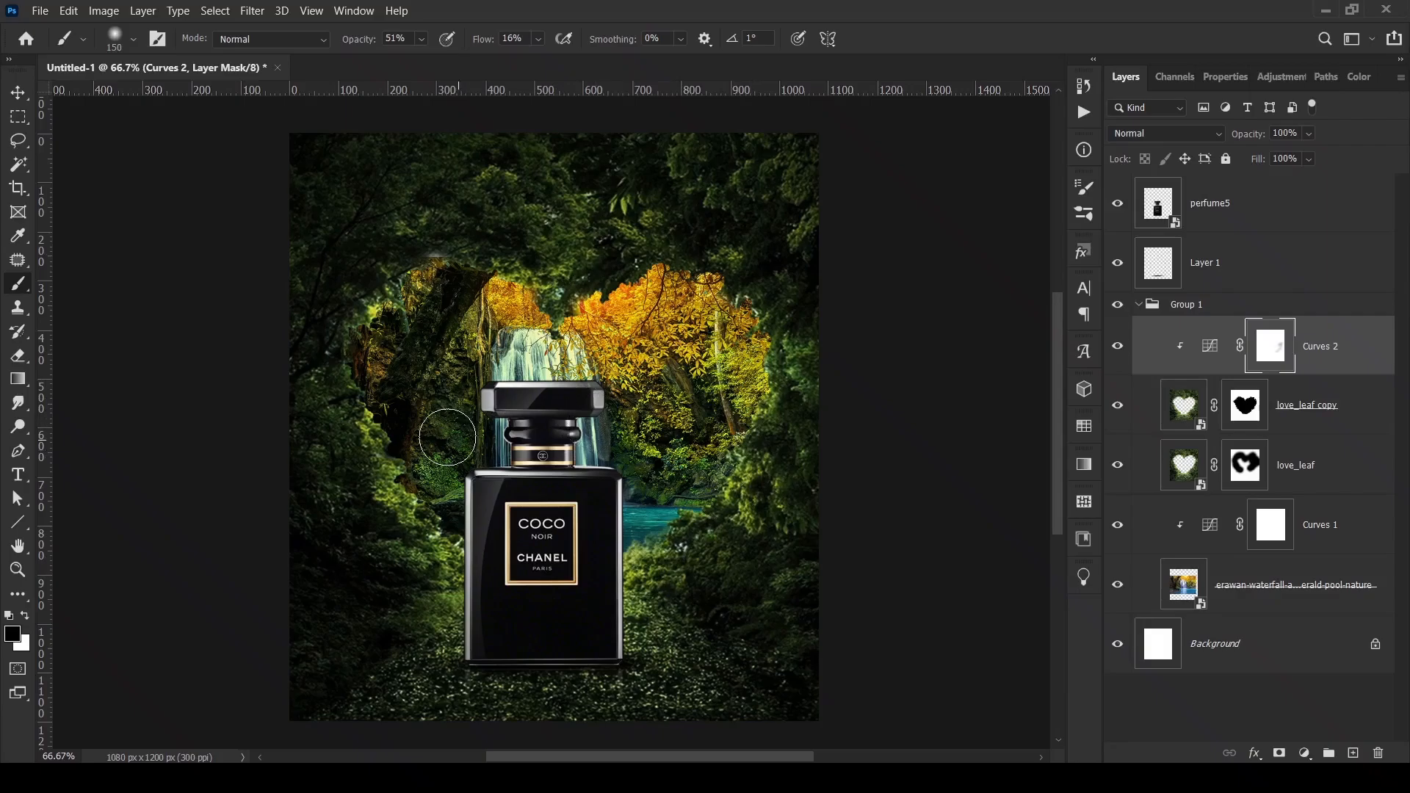
pyautogui.moveTo(415, 441)
pyautogui.mouseDown()
pyautogui.moveTo(361, 412)
pyautogui.moveTo(379, 321)
pyautogui.moveTo(361, 410)
pyautogui.moveTo(424, 514)
pyautogui.moveTo(468, 546)
pyautogui.moveTo(431, 511)
pyautogui.moveTo(447, 327)
pyautogui.moveTo(429, 270)
pyautogui.moveTo(492, 269)
pyautogui.moveTo(544, 314)
pyautogui.mouseUp()
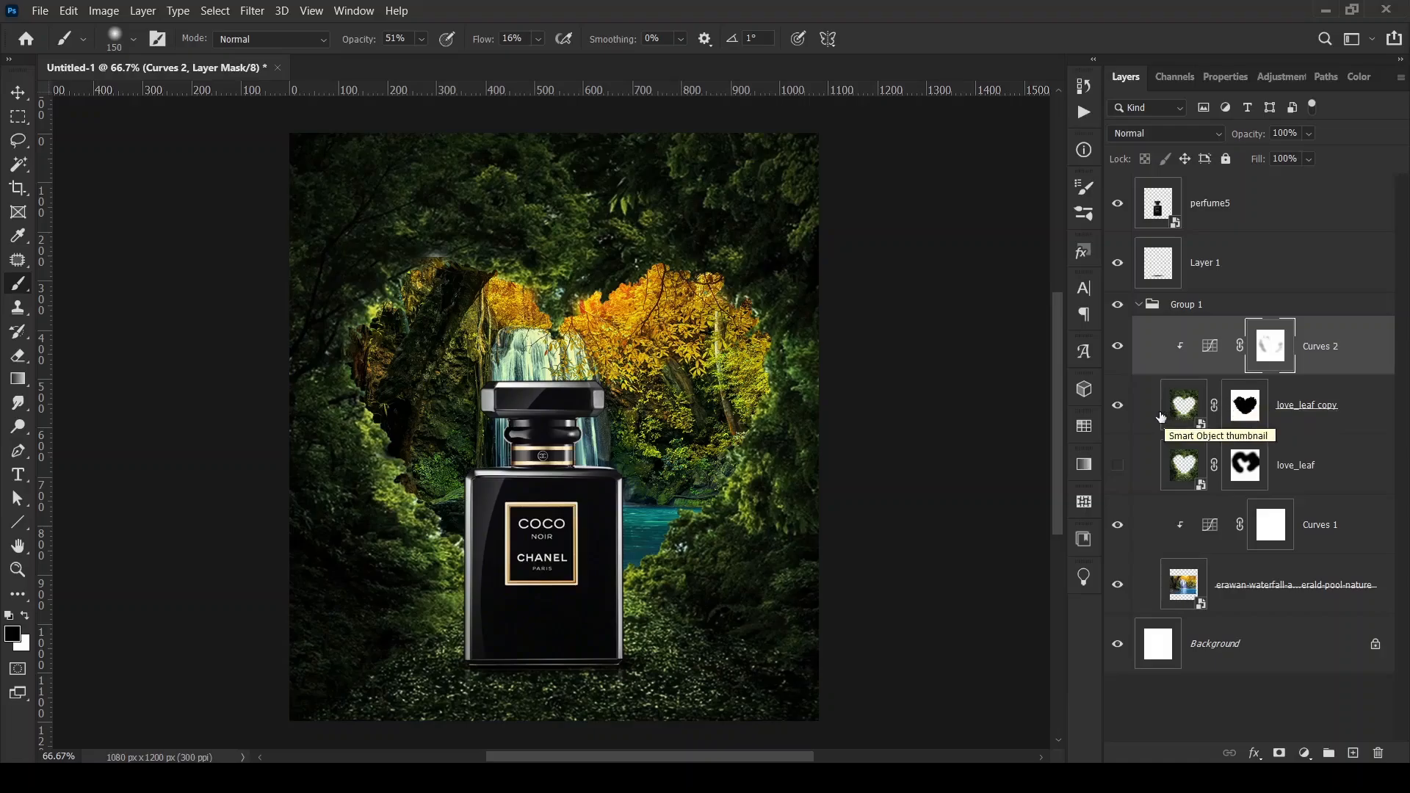
# - Compare love_leaf copy with its mask disabled and enabled, and paint black on the Curves 2 mask over the foliage beside the bottle
pyautogui.keyDown('shift'); pyautogui.click(1240, 416); pyautogui.keyUp('shift')
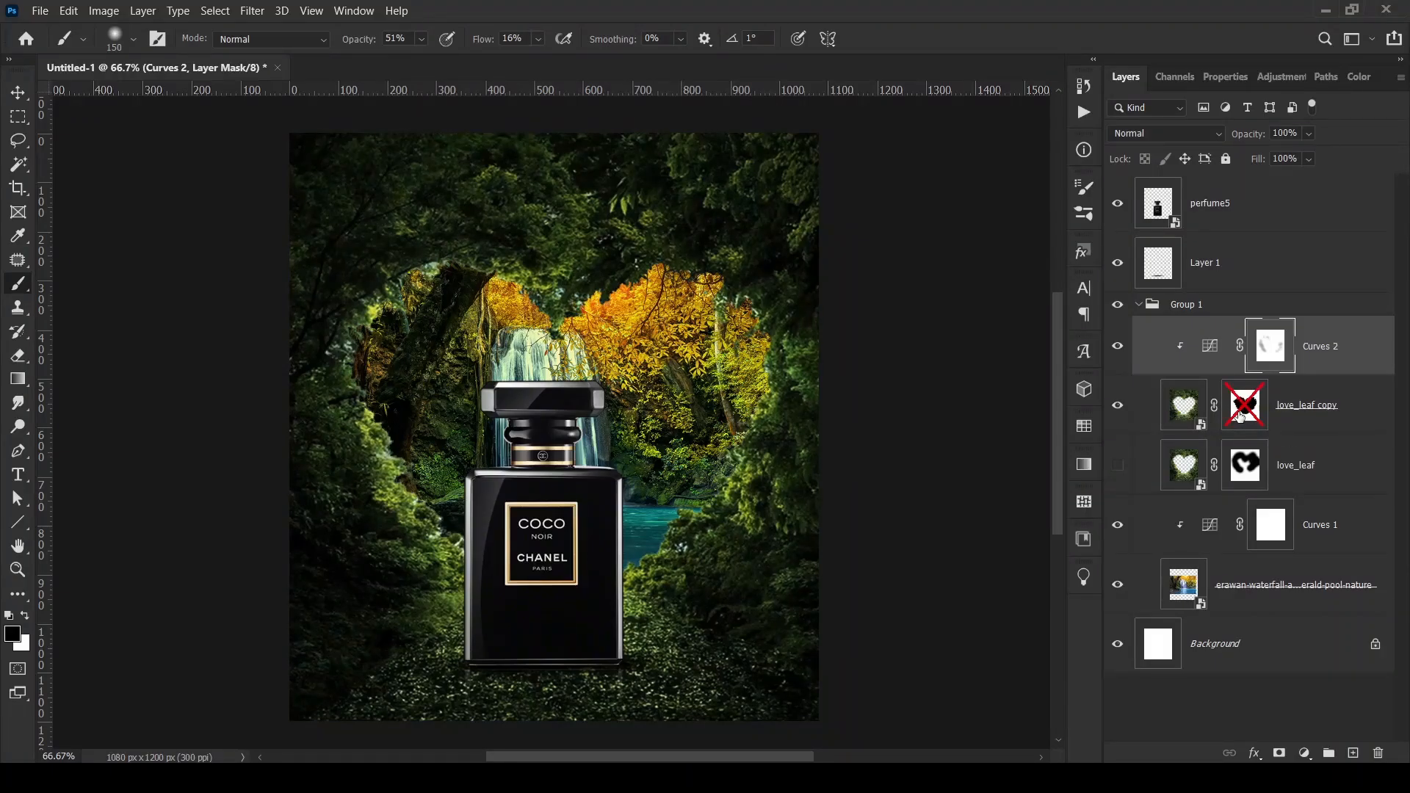
pyautogui.keyDown('shift'); pyautogui.click(1239, 414); pyautogui.keyUp('shift')
pyautogui.keyDown('shift'); pyautogui.click(1240, 416); pyautogui.keyUp('shift')
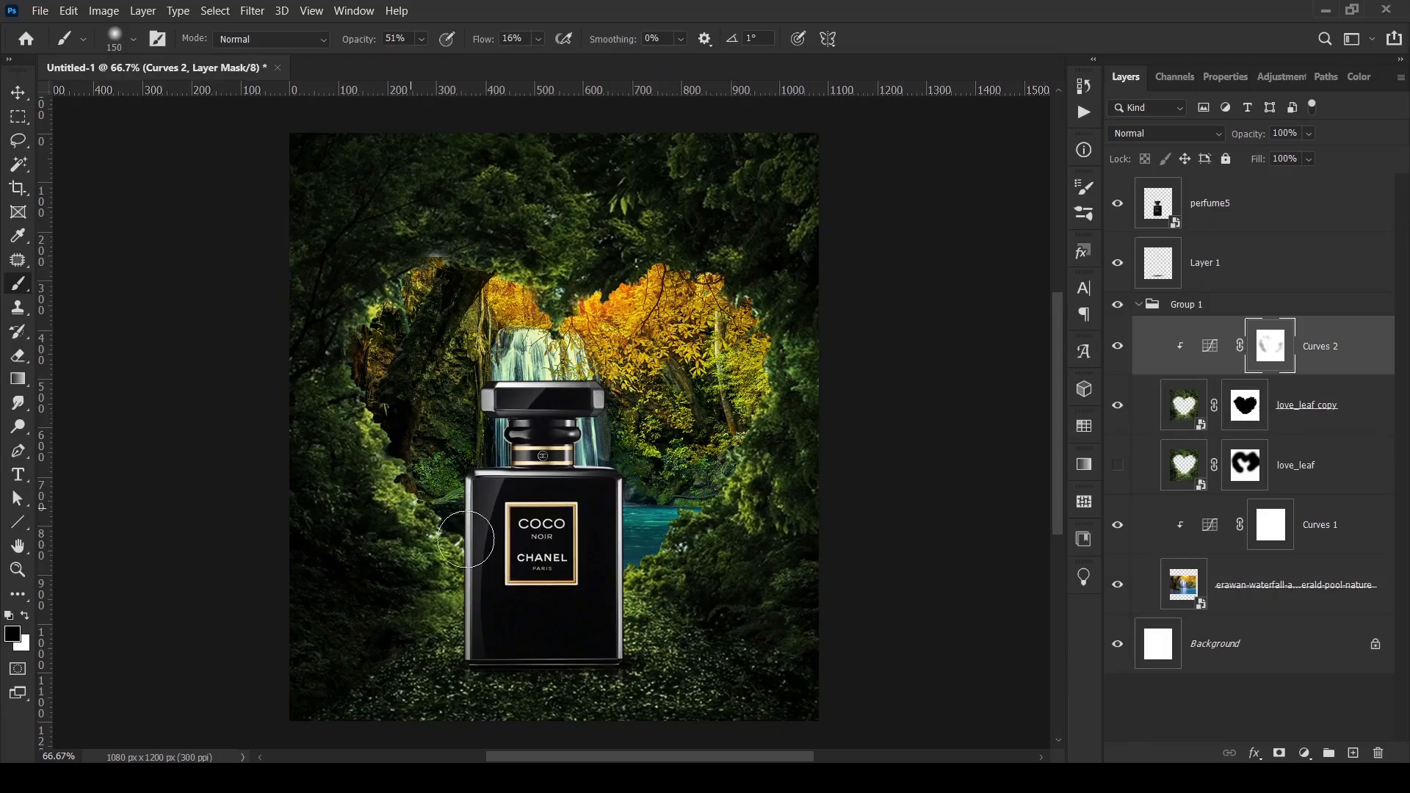
pyautogui.moveTo(455, 568)
pyautogui.mouseDown()
pyautogui.moveTo(631, 541)
pyautogui.moveTo(650, 597)
pyautogui.moveTo(636, 527)
pyautogui.mouseUp()
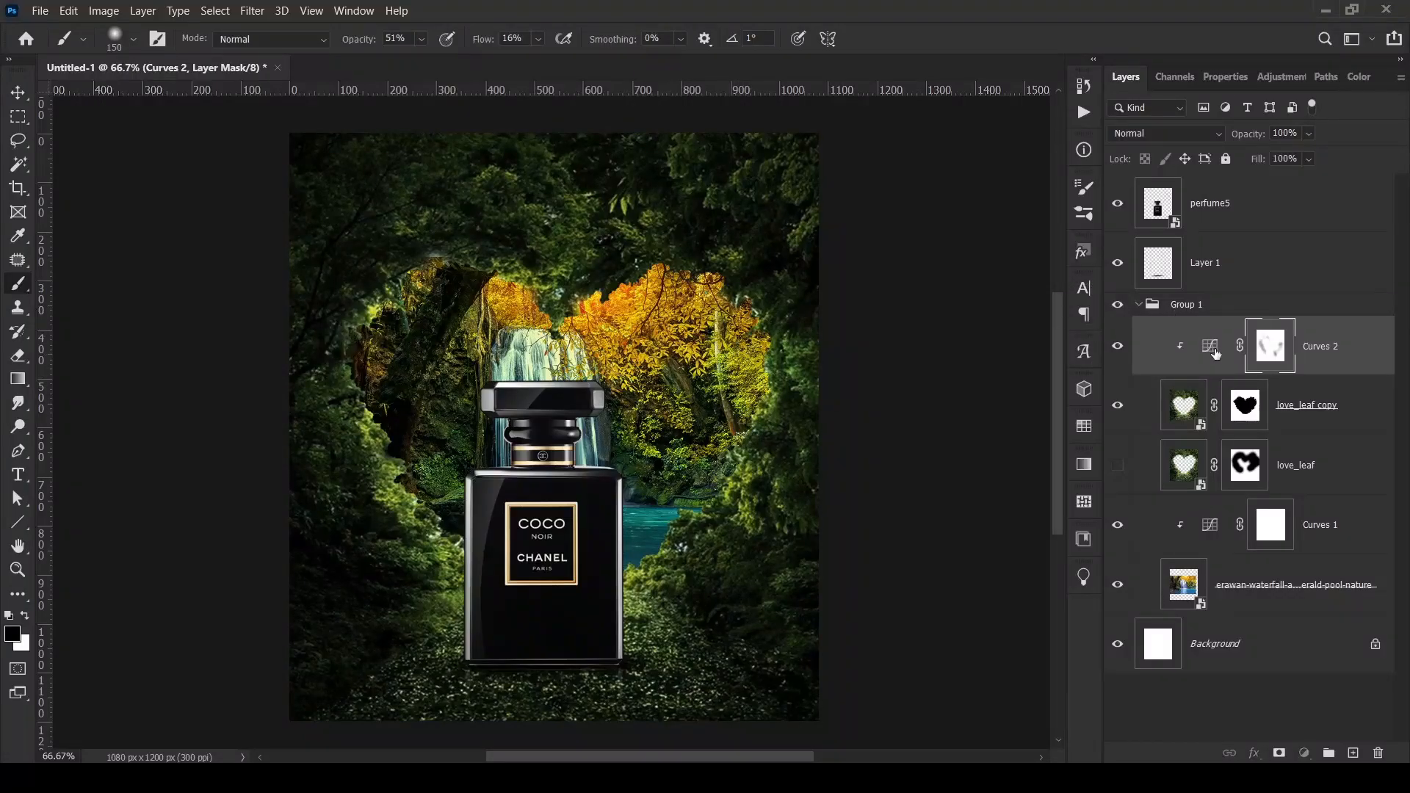
# - Add a Brightness/Contrast adjustment clipped above Curves 2 with brightness -118, and invert its mask to black
pyautogui.click(1208, 348)
pyautogui.click(1305, 755)
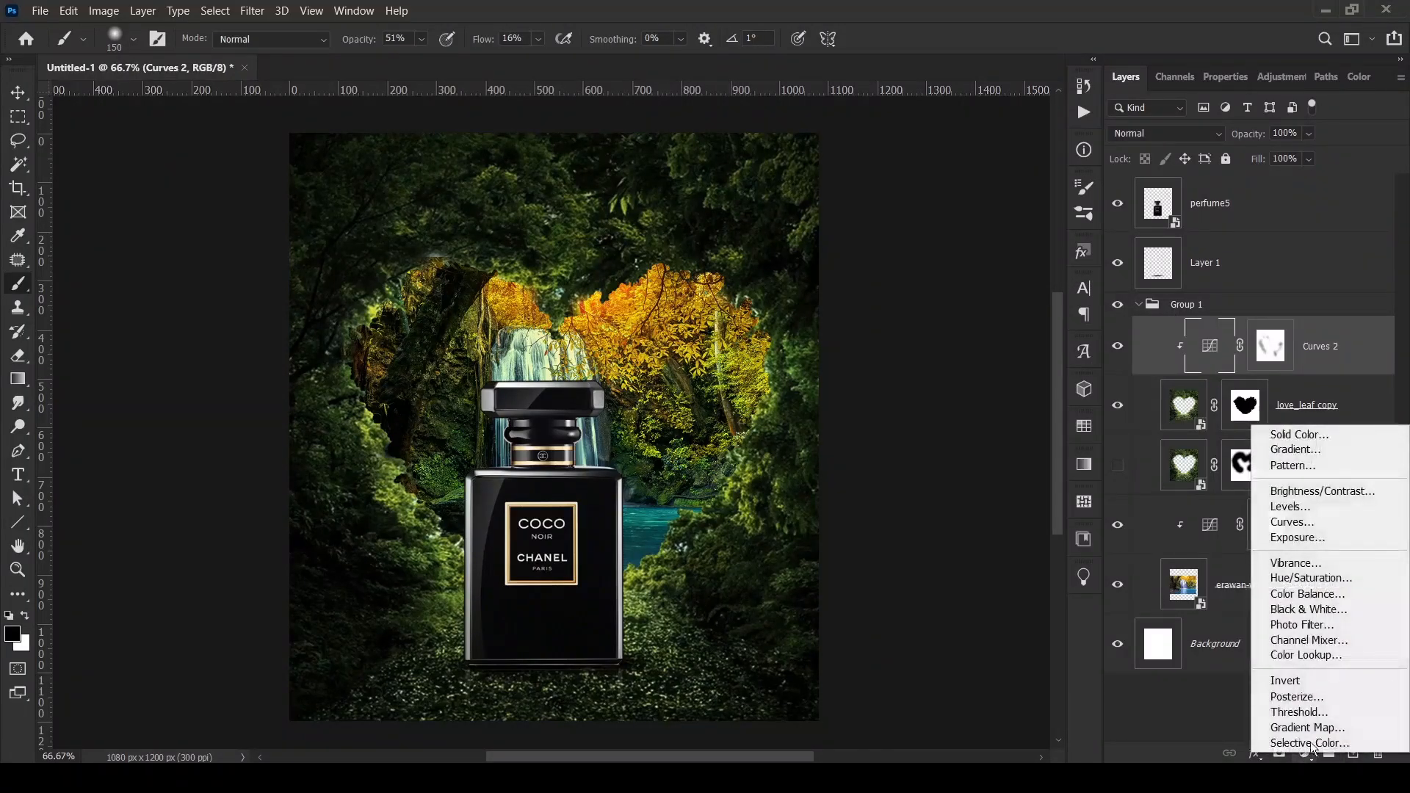
pyautogui.click(1293, 491)
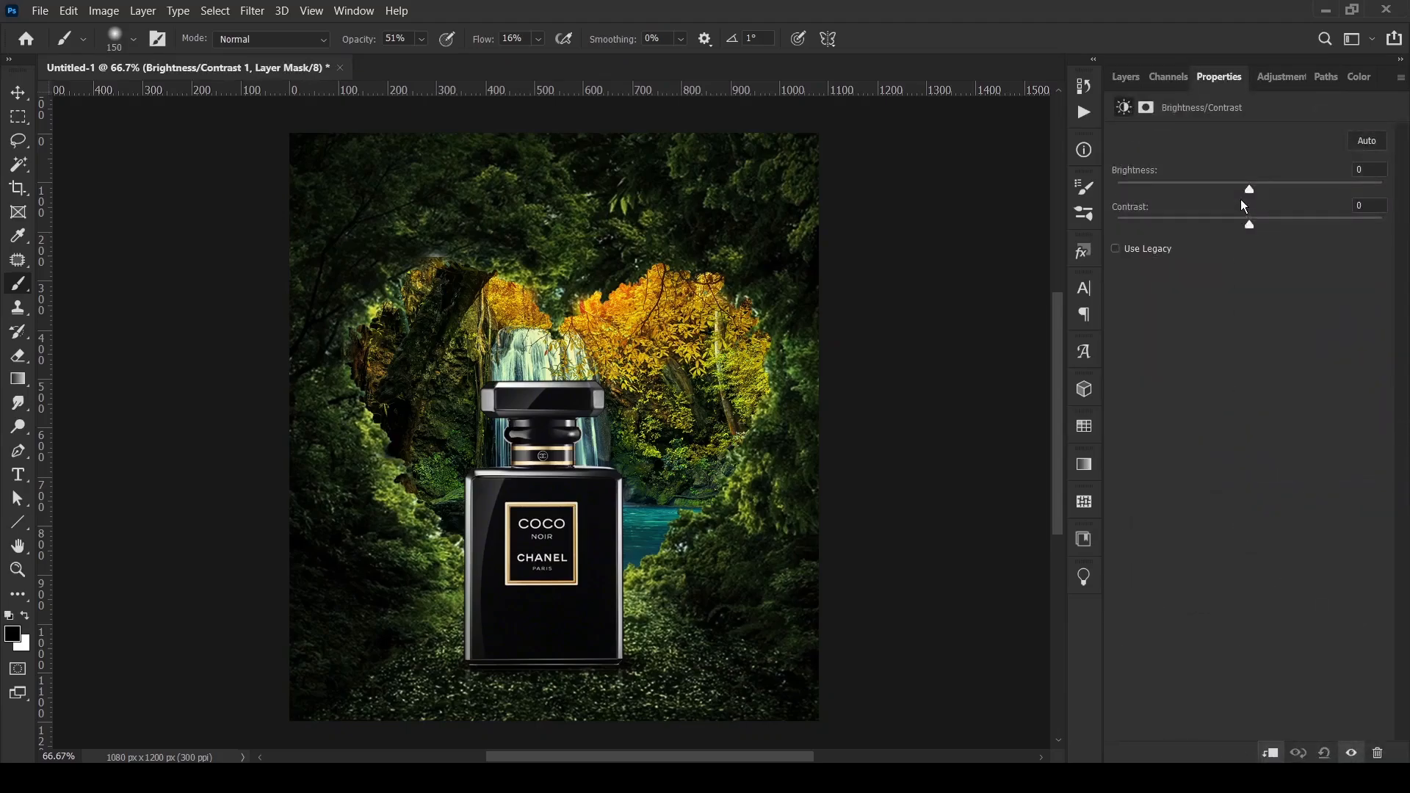
pyautogui.moveTo(1247, 190); pyautogui.dragTo(1159, 199)
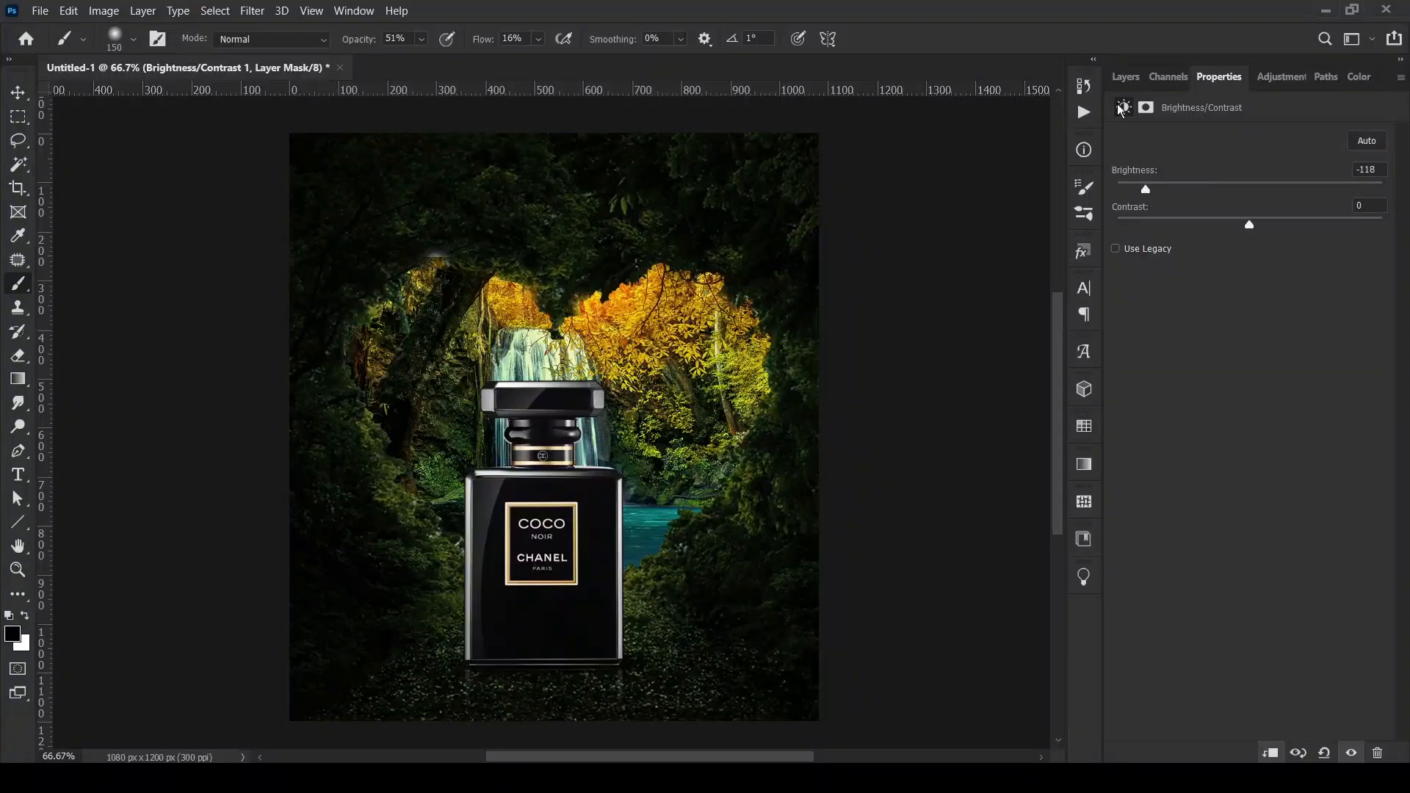
pyautogui.click(1124, 76)
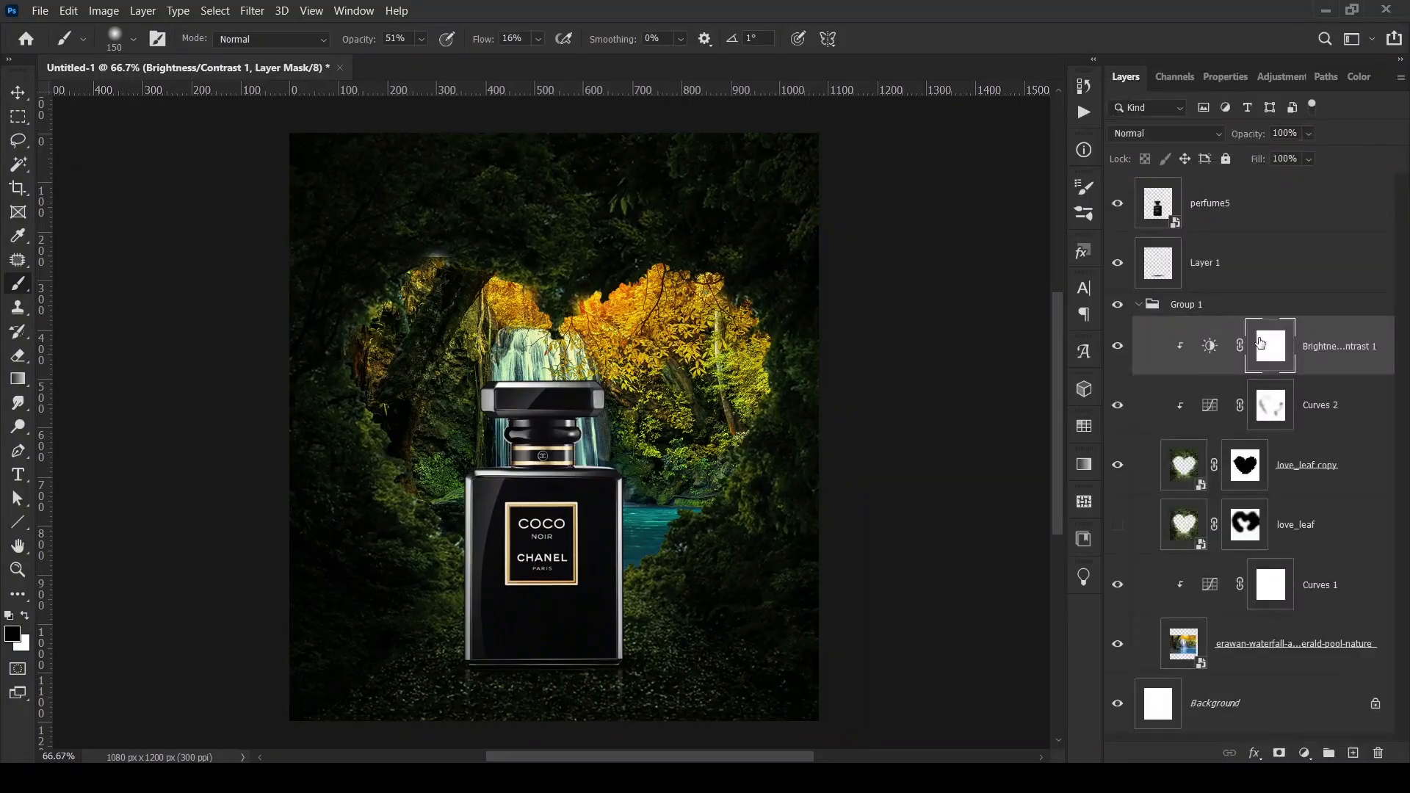
pyautogui.hotkey('ctrl', 'i')
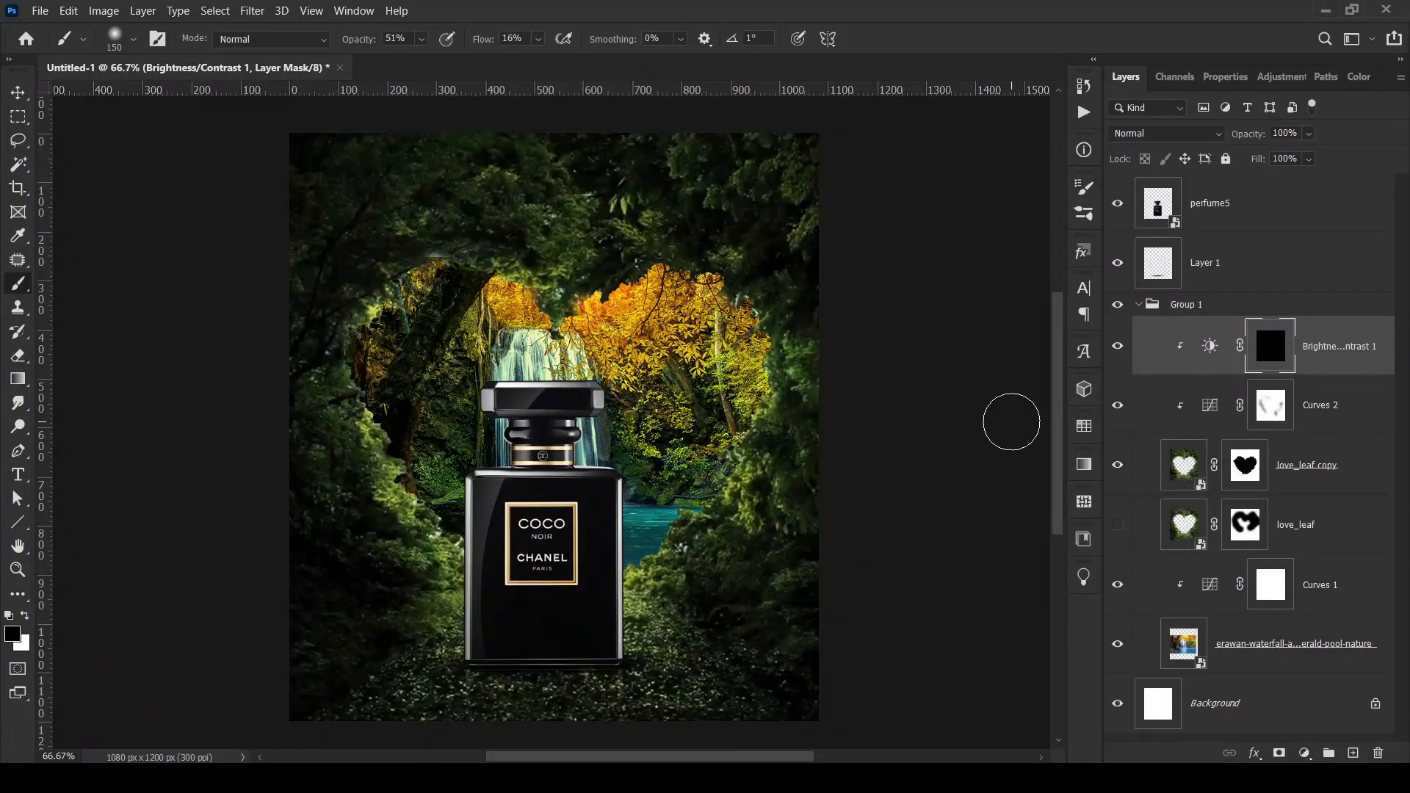
# - Paint white on the Brightness/Contrast mask with a 250 px brush at 59% opacity and 25% flow, darkening the image's outer edges
pyautogui.press('x')
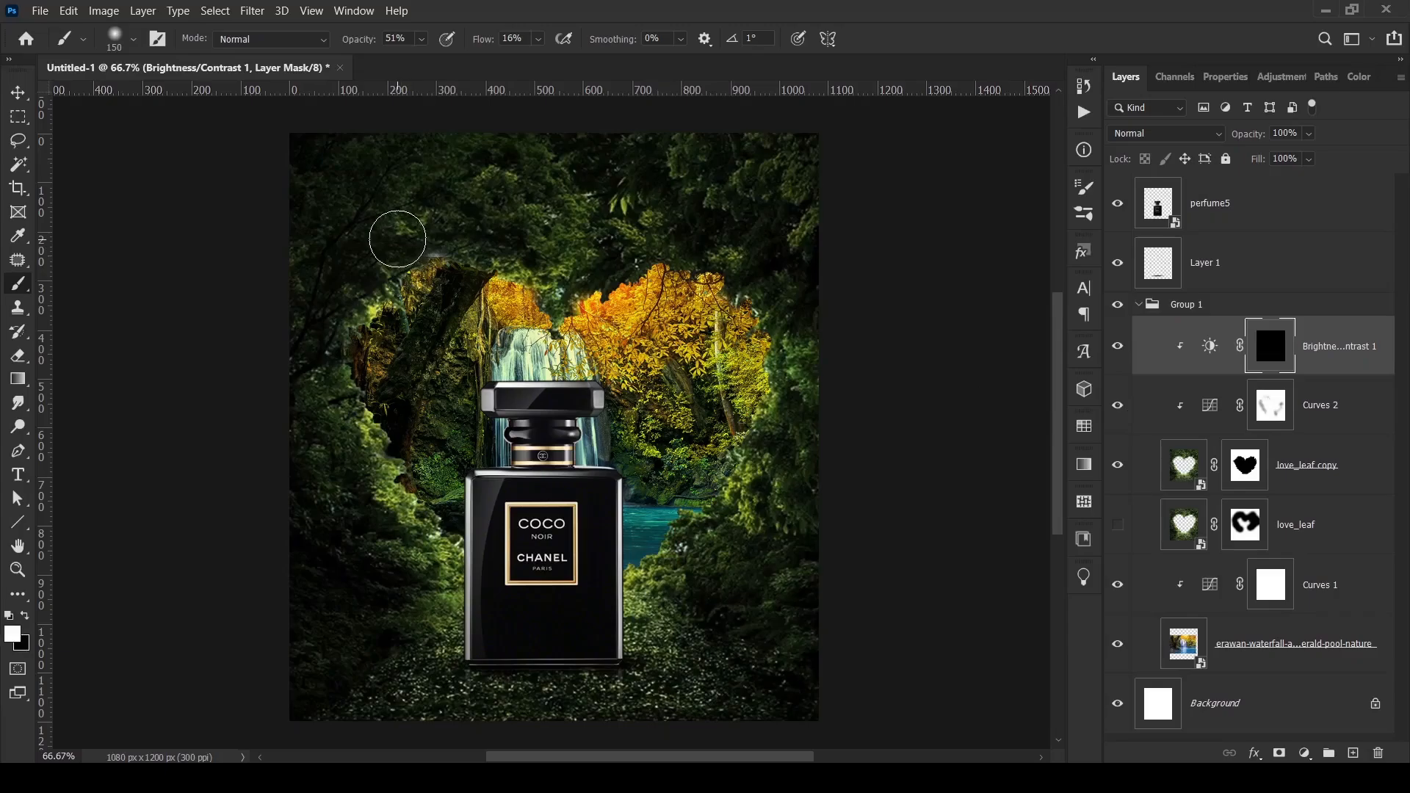
pyautogui.press(']')
pyautogui.press(']')
pyautogui.press(']')
pyautogui.scroll(-3, 777, 735)
pyautogui.moveTo(708, 602)
pyautogui.mouseDown()
pyautogui.moveTo(709, 547)
pyautogui.moveTo(733, 554)
pyautogui.moveTo(705, 556)
pyautogui.moveTo(722, 584)
pyautogui.moveTo(649, 610)
pyautogui.moveTo(638, 588)
pyautogui.moveTo(616, 630)
pyautogui.moveTo(525, 624)
pyautogui.moveTo(567, 596)
pyautogui.moveTo(467, 591)
pyautogui.moveTo(494, 625)
pyautogui.moveTo(612, 567)
pyautogui.moveTo(575, 639)
pyautogui.moveTo(550, 636)
pyautogui.moveTo(508, 589)
pyautogui.moveTo(508, 545)
pyautogui.moveTo(806, 289)
pyautogui.moveTo(813, 350)
pyautogui.mouseUp()
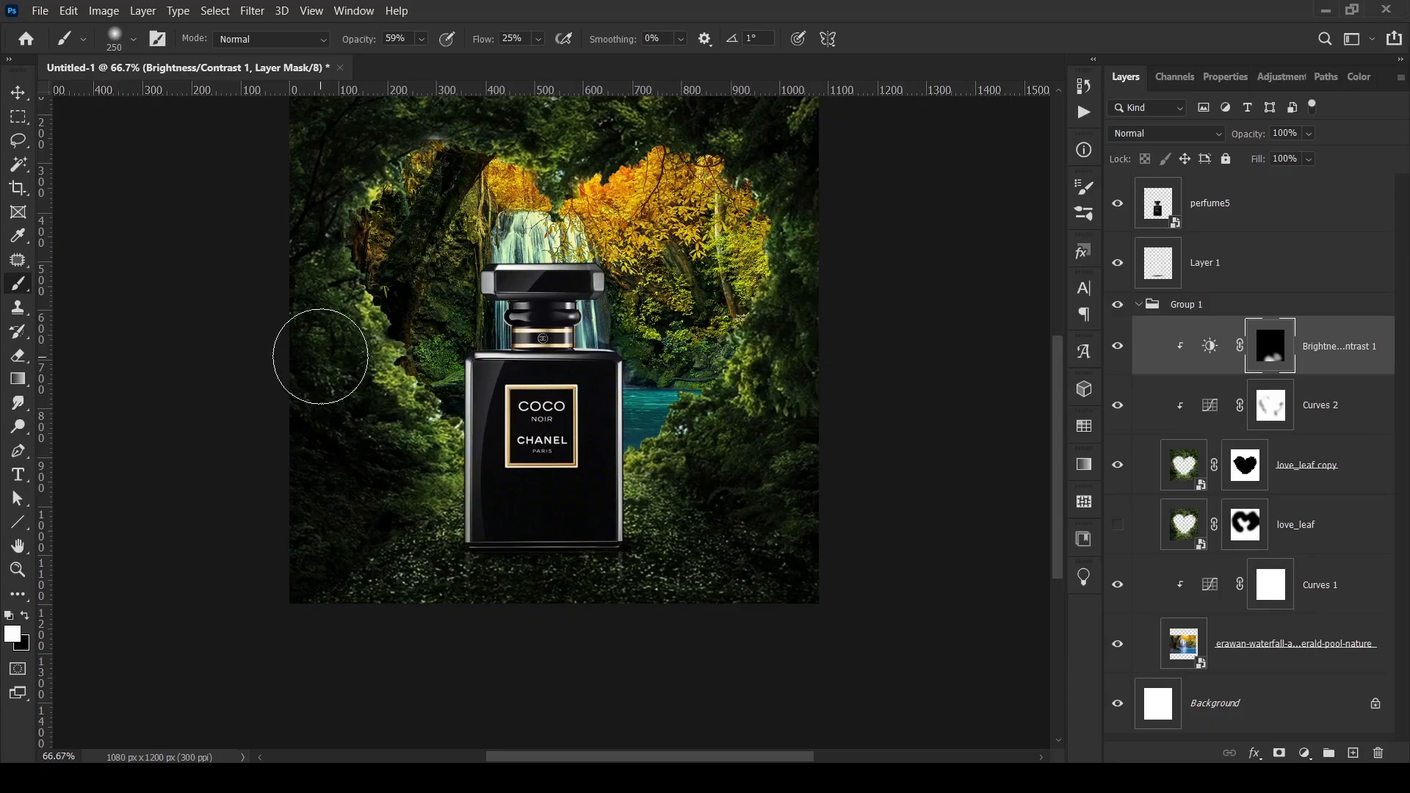
pyautogui.scroll(3, 268, 291)
pyautogui.scroll(1, 268, 290)
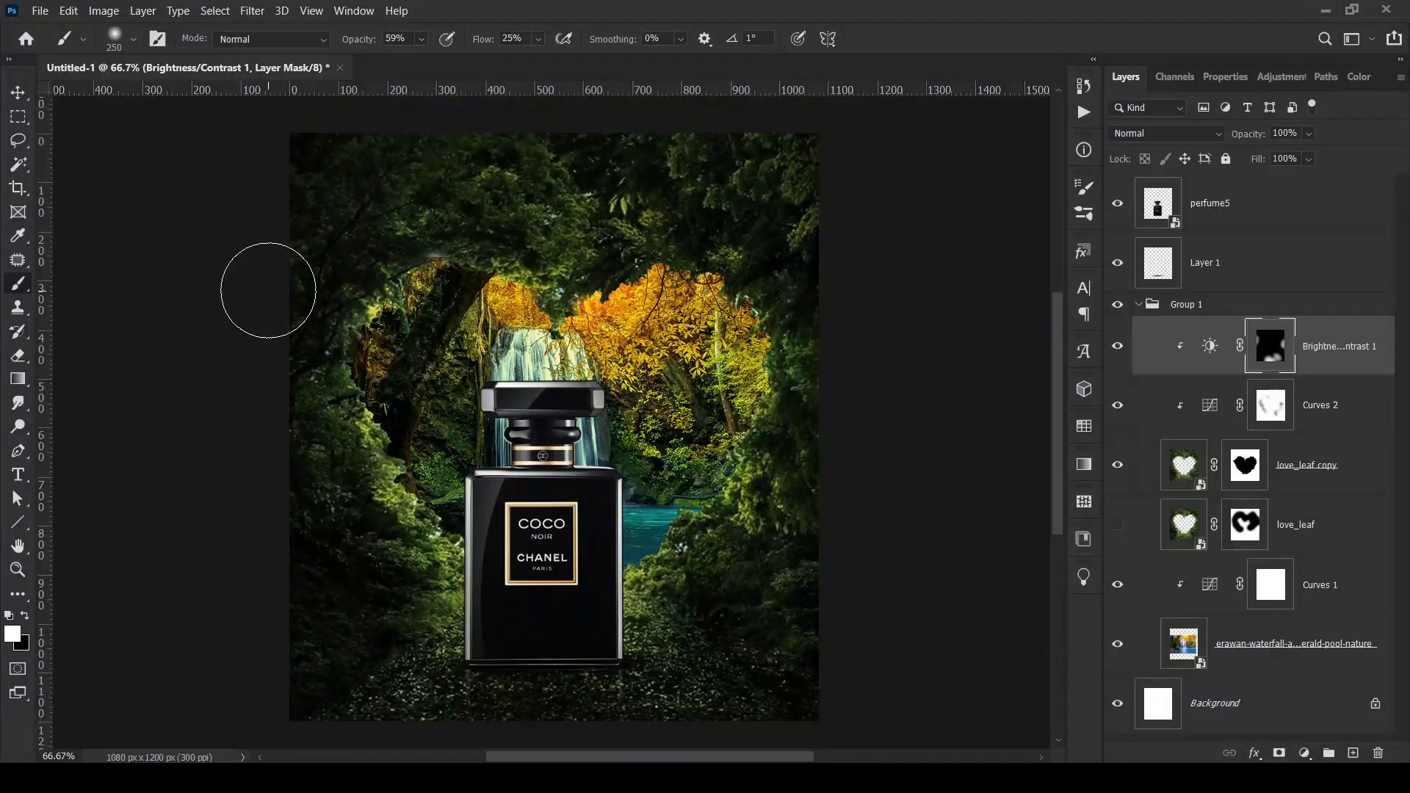
pyautogui.moveTo(381, 140)
pyautogui.mouseDown()
pyautogui.moveTo(463, 146)
pyautogui.moveTo(535, 125)
pyautogui.moveTo(444, 138)
pyautogui.moveTo(781, 147)
pyautogui.mouseUp()
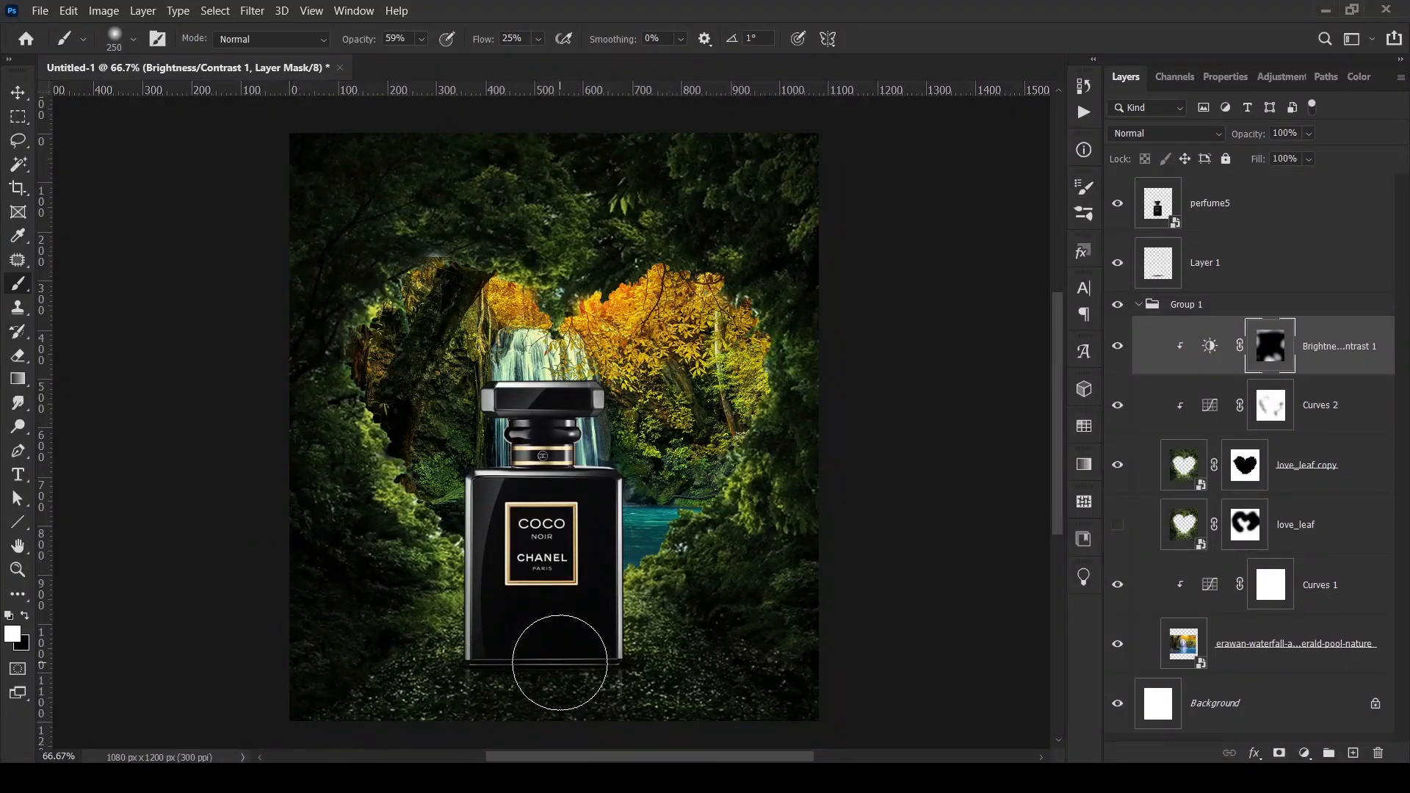
# - Reduce the brush size to 125 px for finer work on the Brightness/Contrast mask
pyautogui.press('[')
pyautogui.press('[')
pyautogui.press('[')
pyautogui.press('[')
pyautogui.scroll(-2, 576, 668)
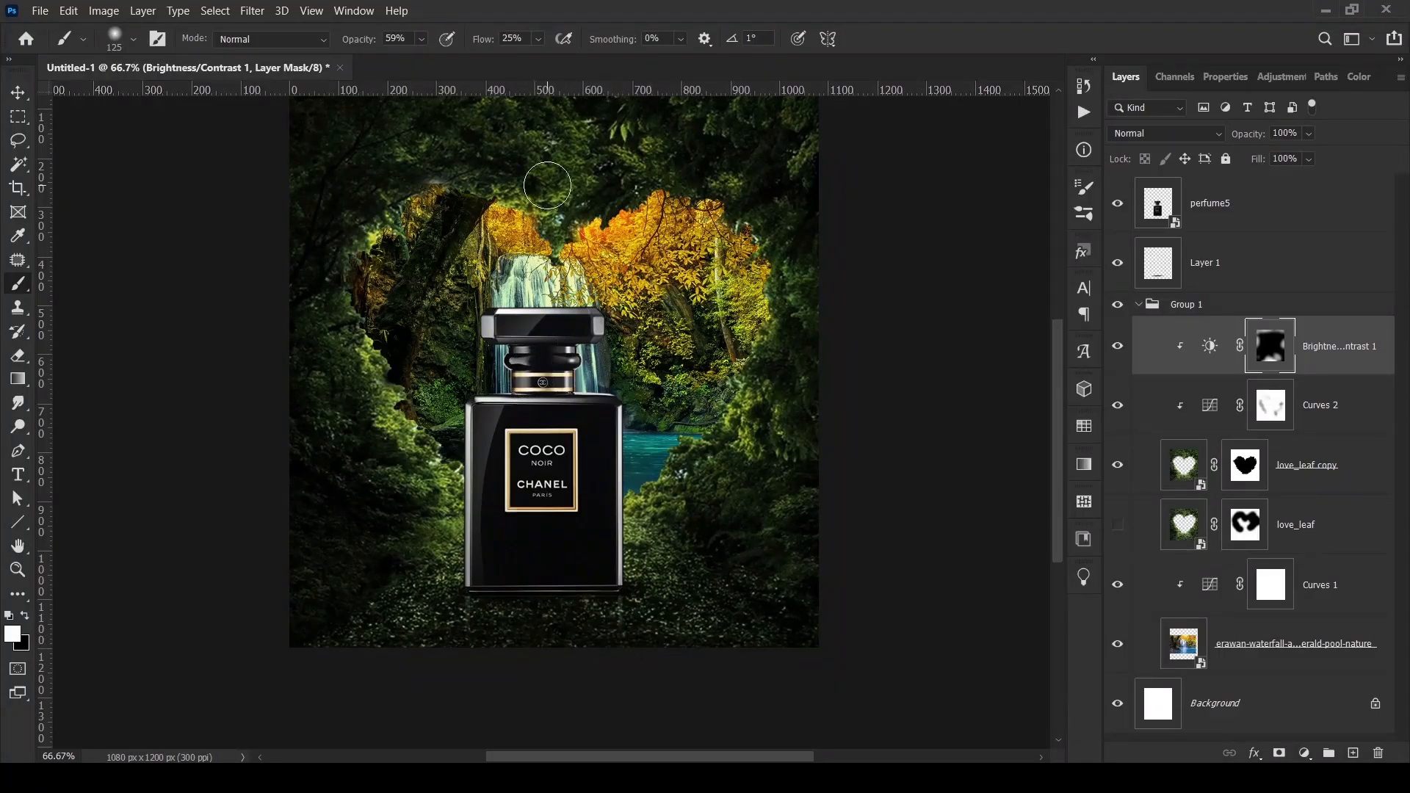
pyautogui.scroll(2, 543, 184)
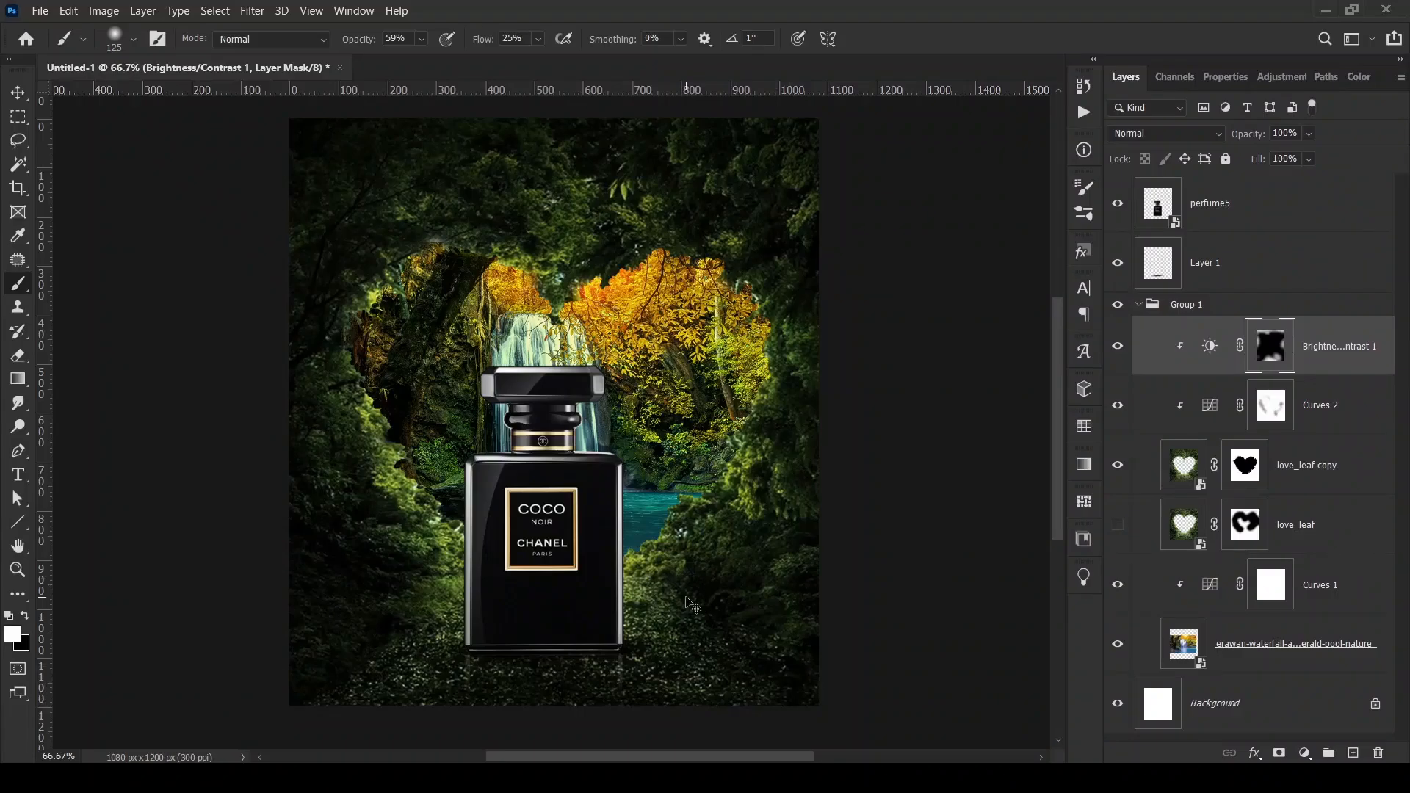
# - Collapse Group 1 and add an Exposure adjustment clipped to perfume5 with exposure -2.31, inverting its mask to black
pyautogui.press('v')
pyautogui.click(1139, 305)
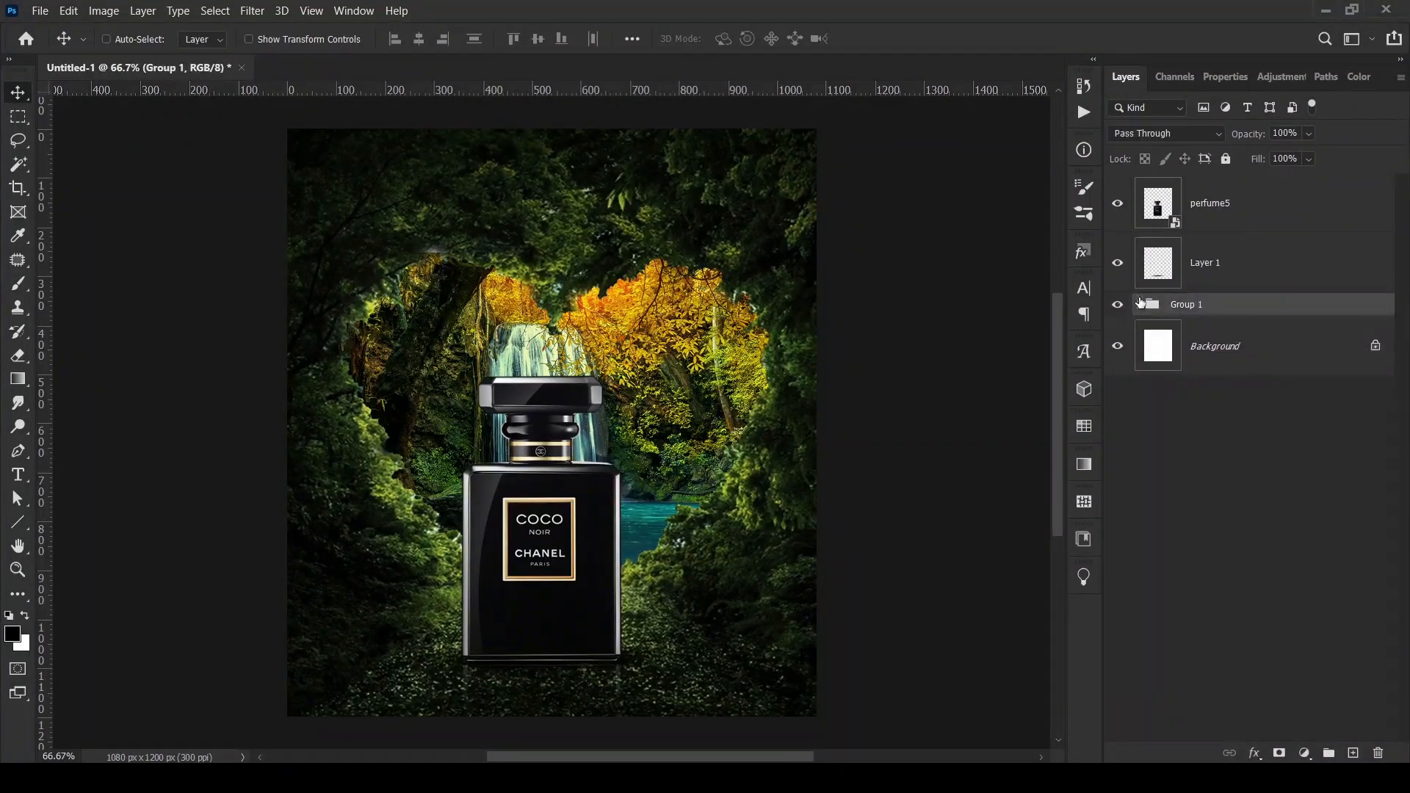
pyautogui.click(1155, 197)
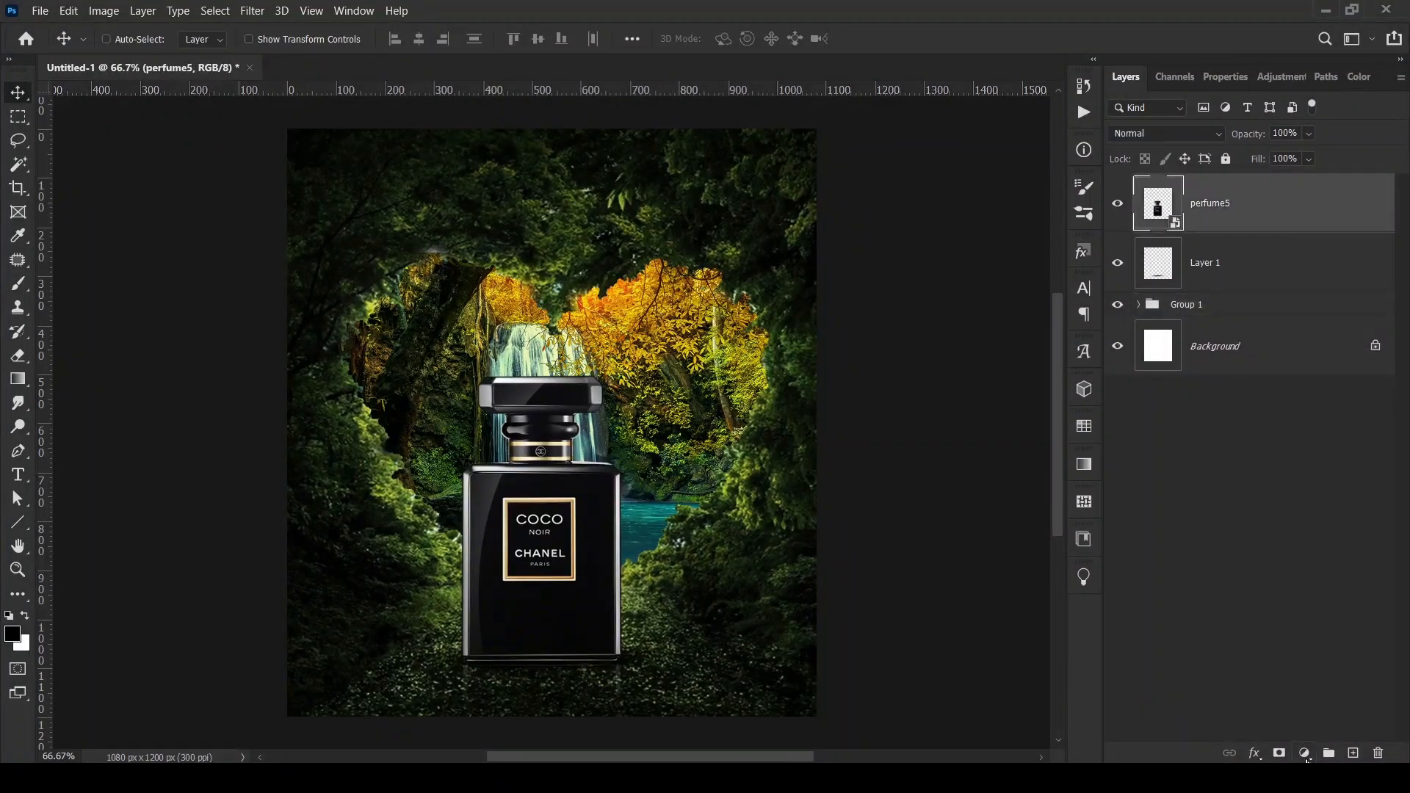
pyautogui.click(1306, 754)
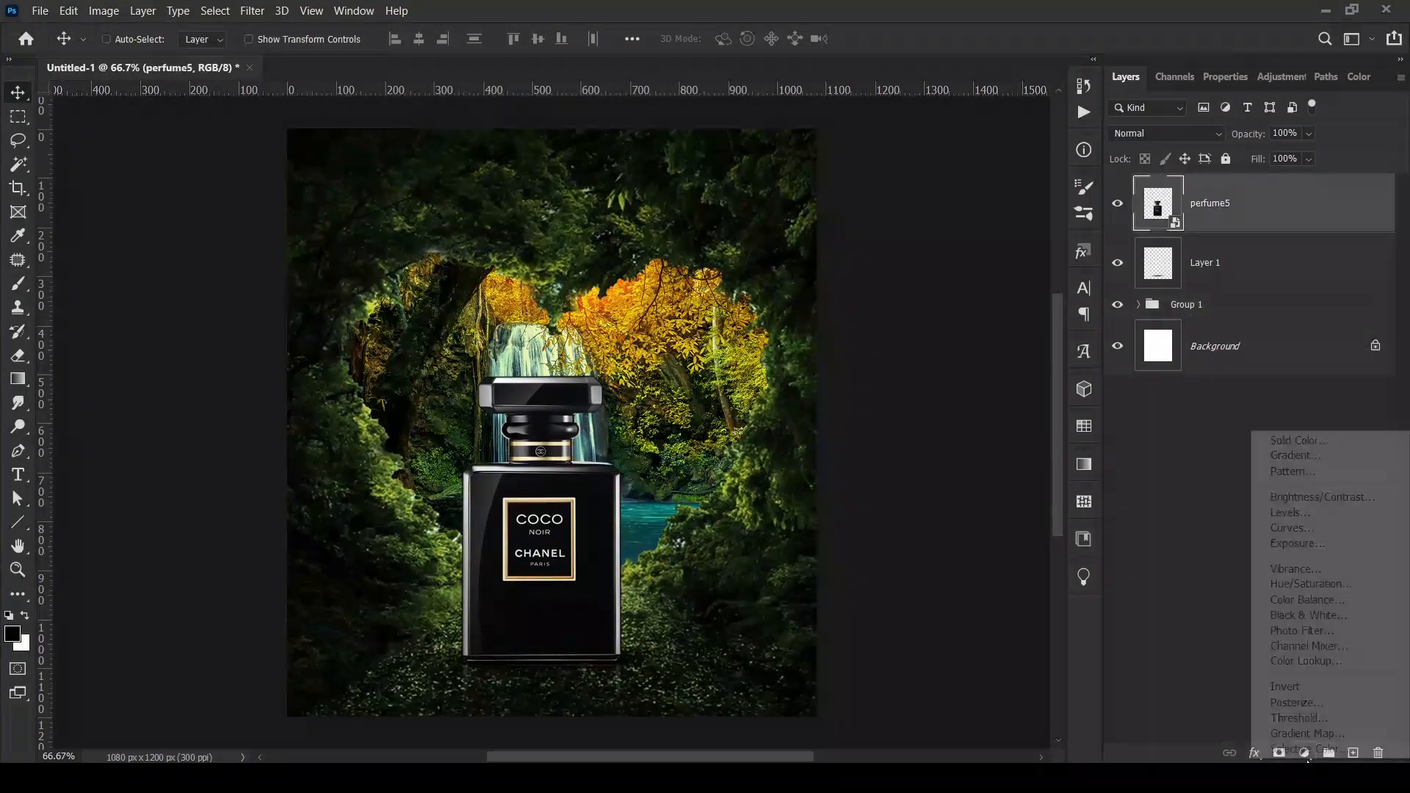
pyautogui.click(1297, 544)
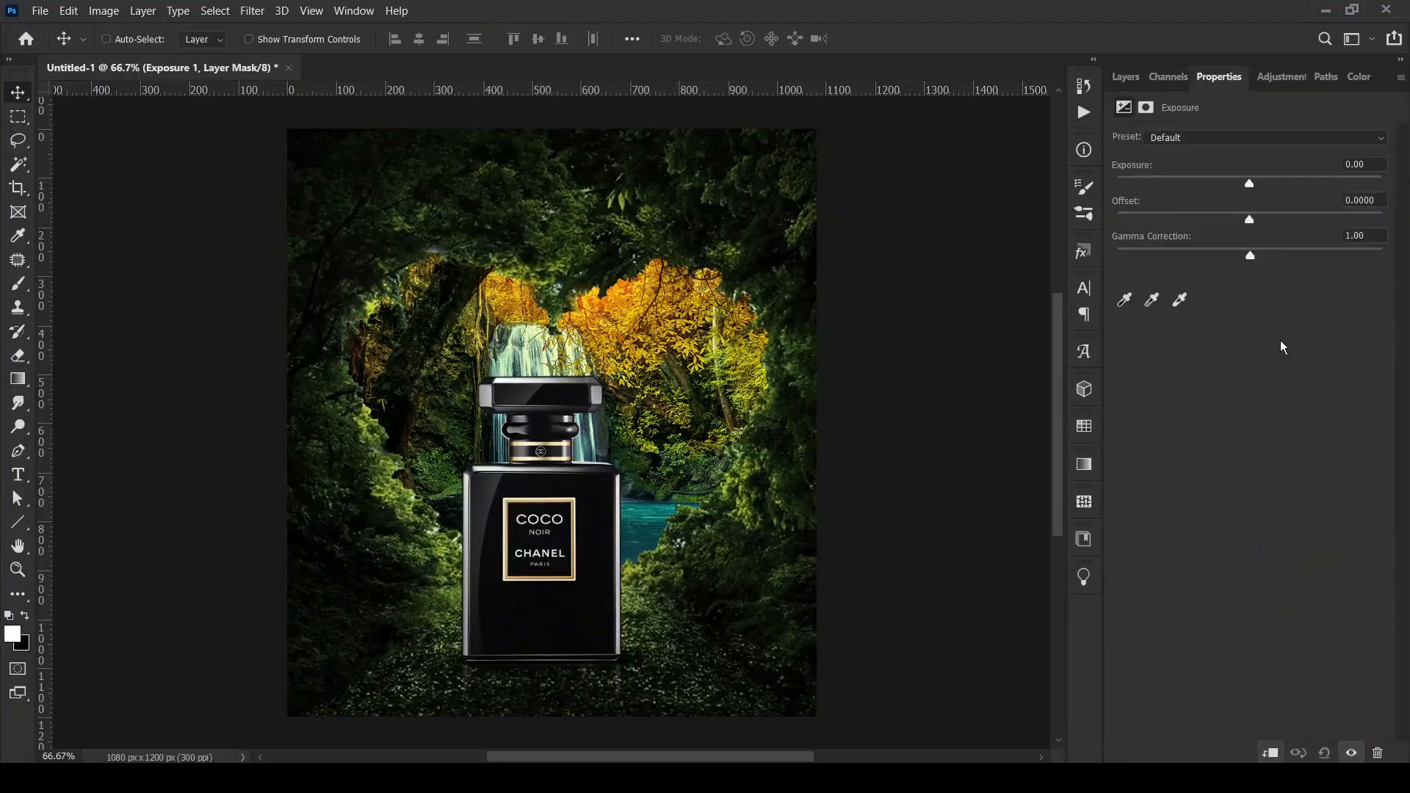
pyautogui.moveTo(1249, 184); pyautogui.dragTo(1197, 187)
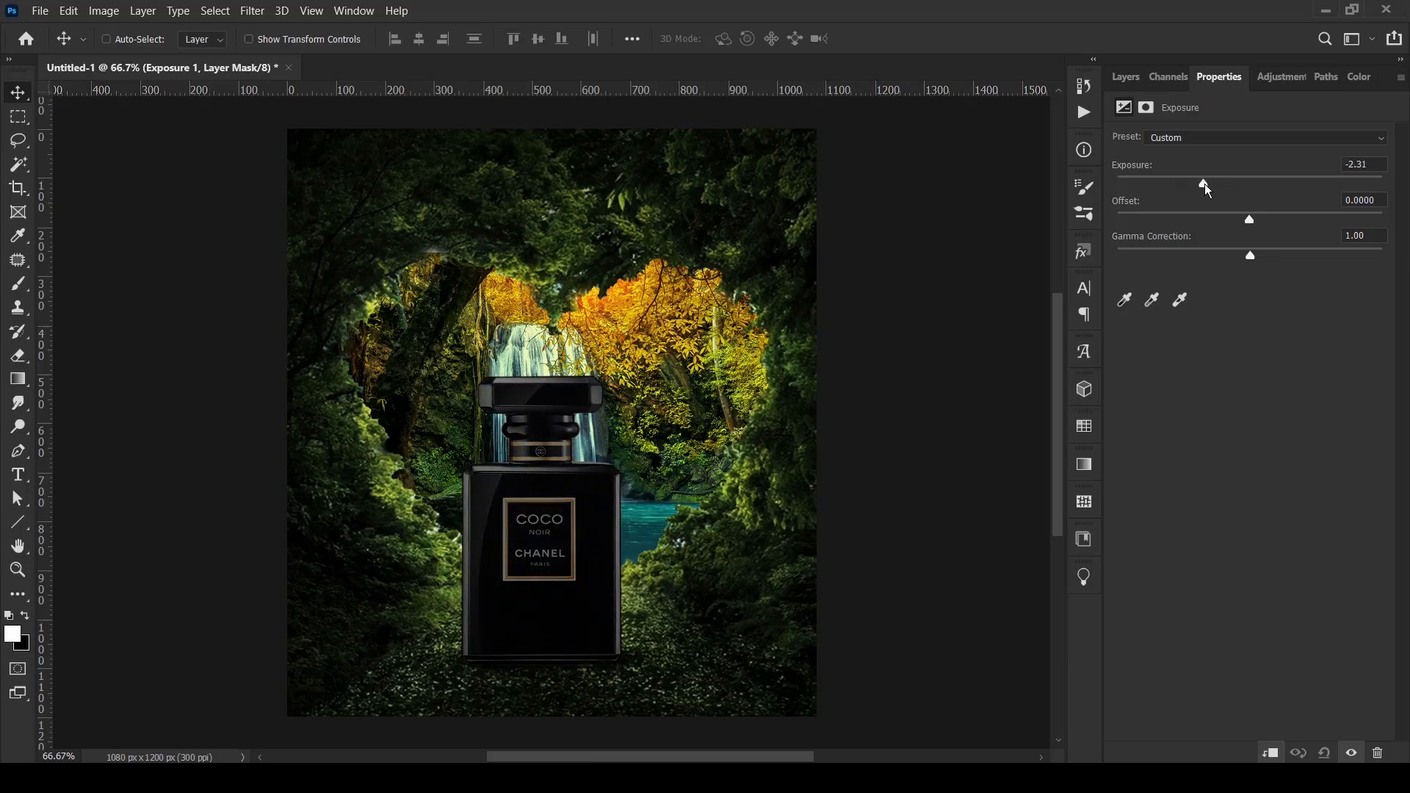
pyautogui.click(1125, 77)
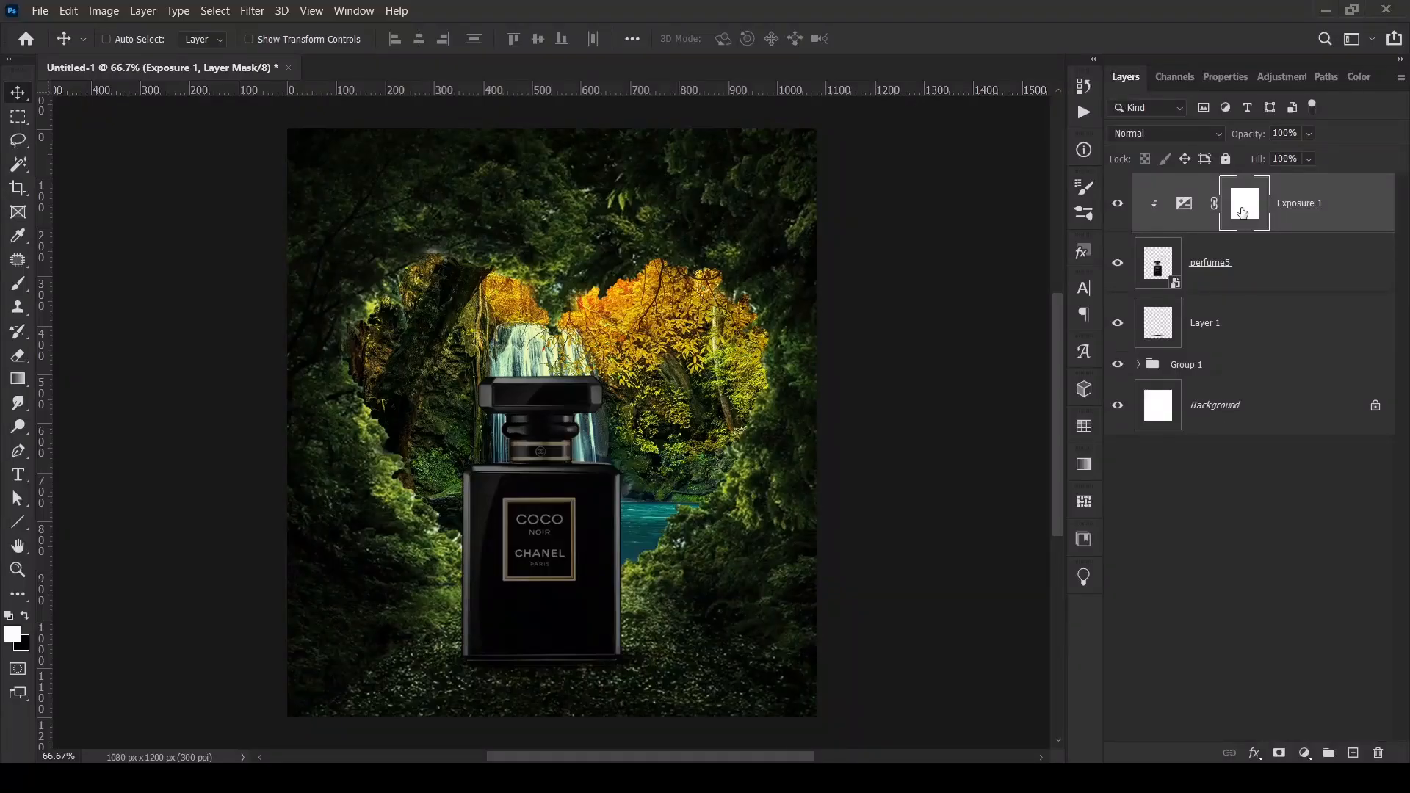
pyautogui.hotkey('ctrl', 'i')
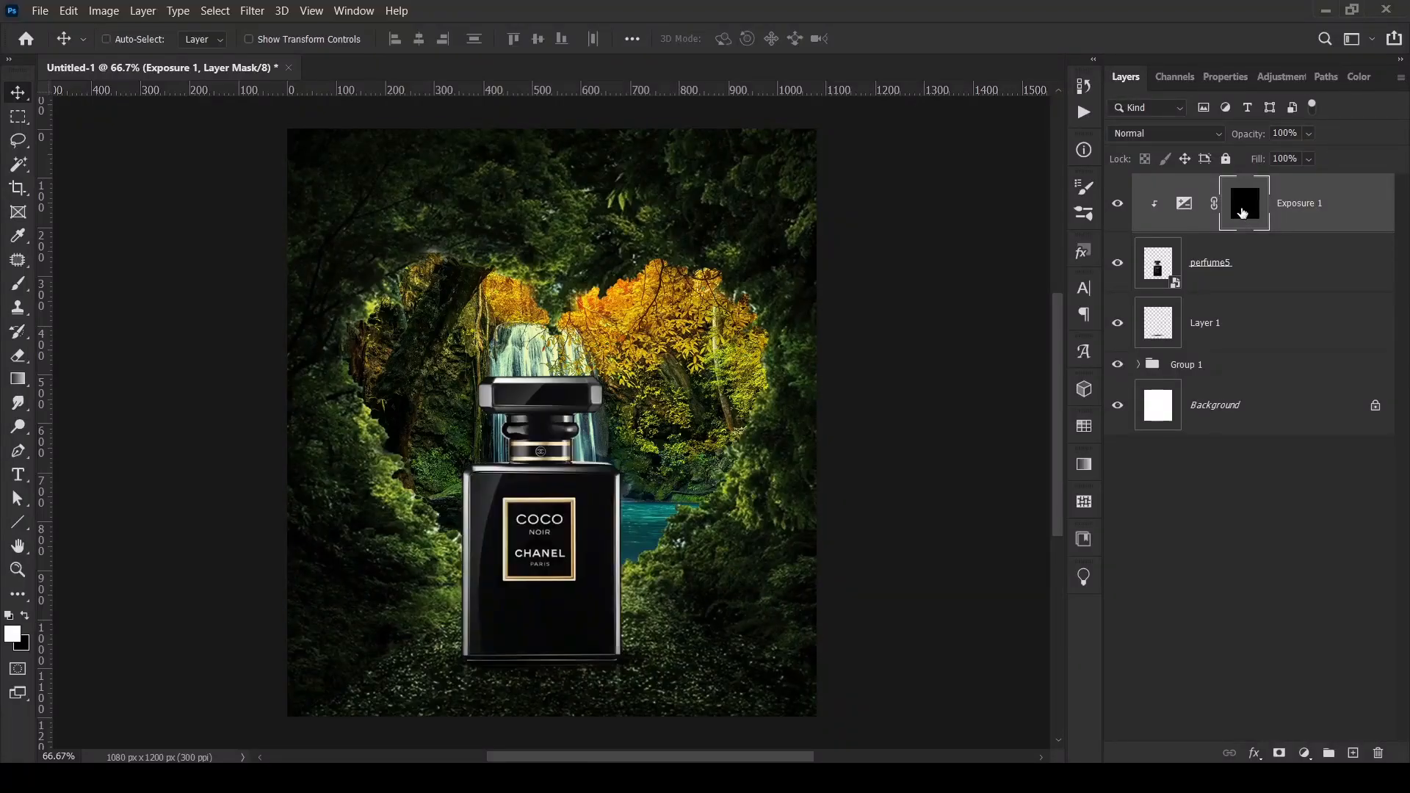
# - Apply white-to-transparent linear gradients on the Exposure 1 mask, running from the bottle's base up towards the label
pyautogui.click(17, 380)
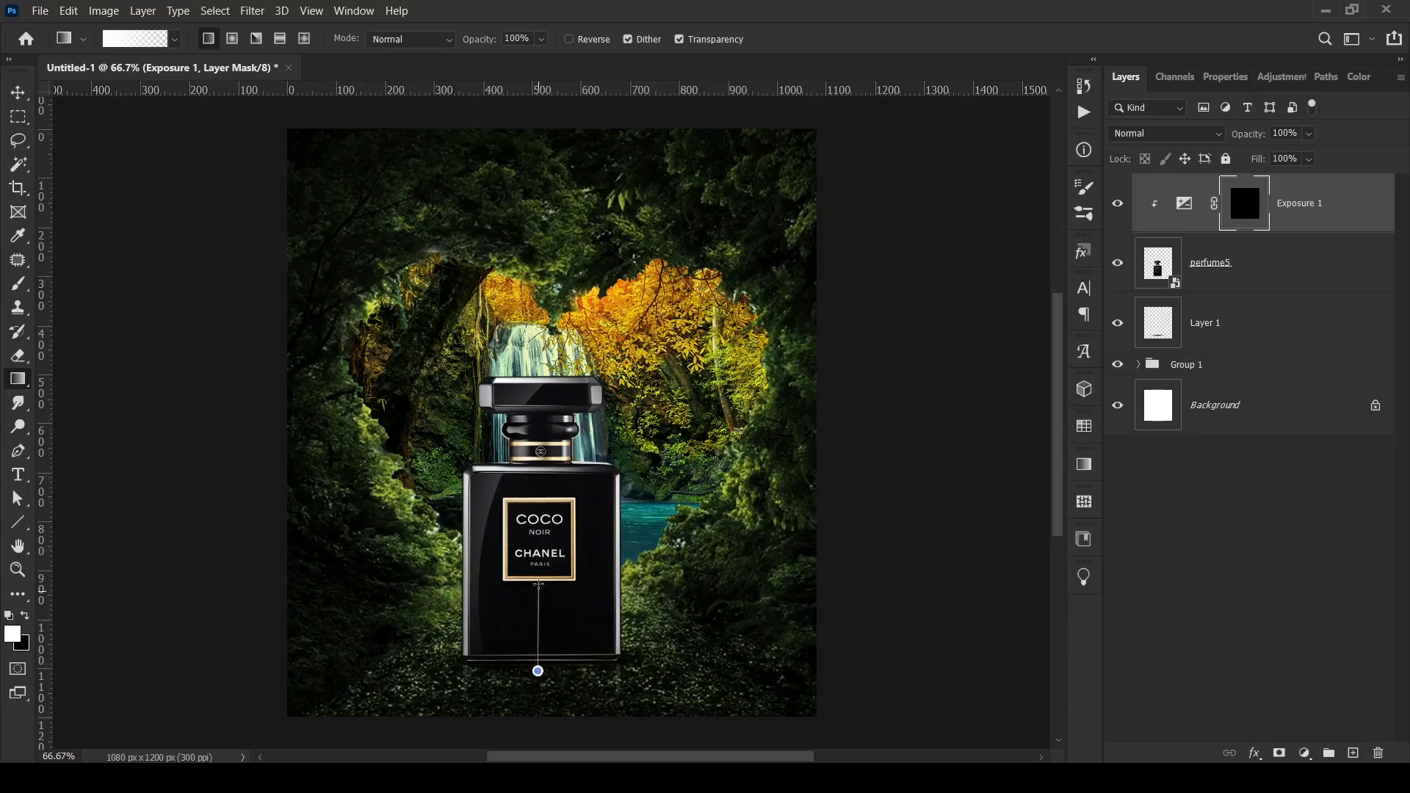
pyautogui.moveTo(538, 671); pyautogui.dragTo(539, 585)
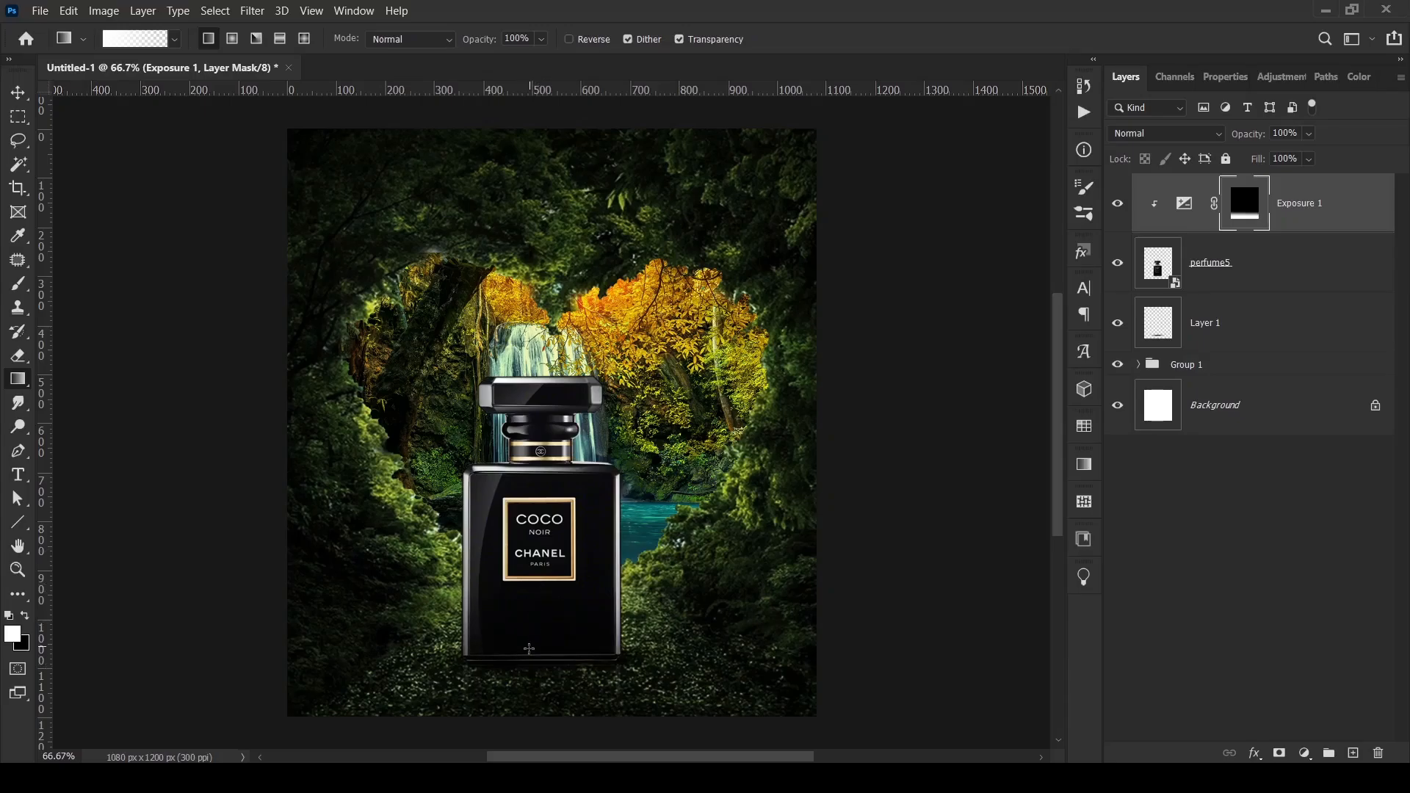
pyautogui.moveTo(539, 564); pyautogui.dragTo(538, 562)
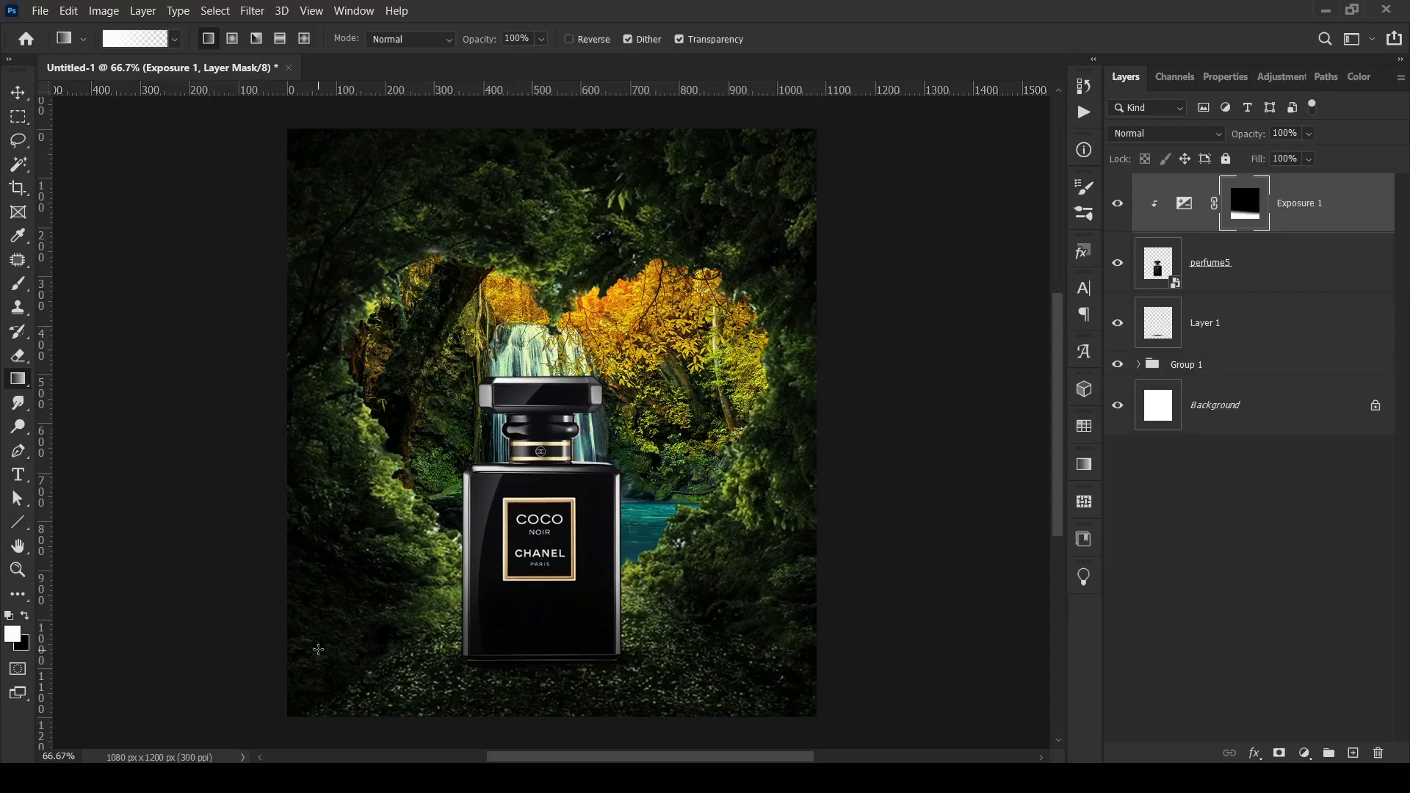
# - Paint white on the Exposure 1 mask with the 125 px brush to darken the bottle's side edge and lower body
pyautogui.click(17, 283)
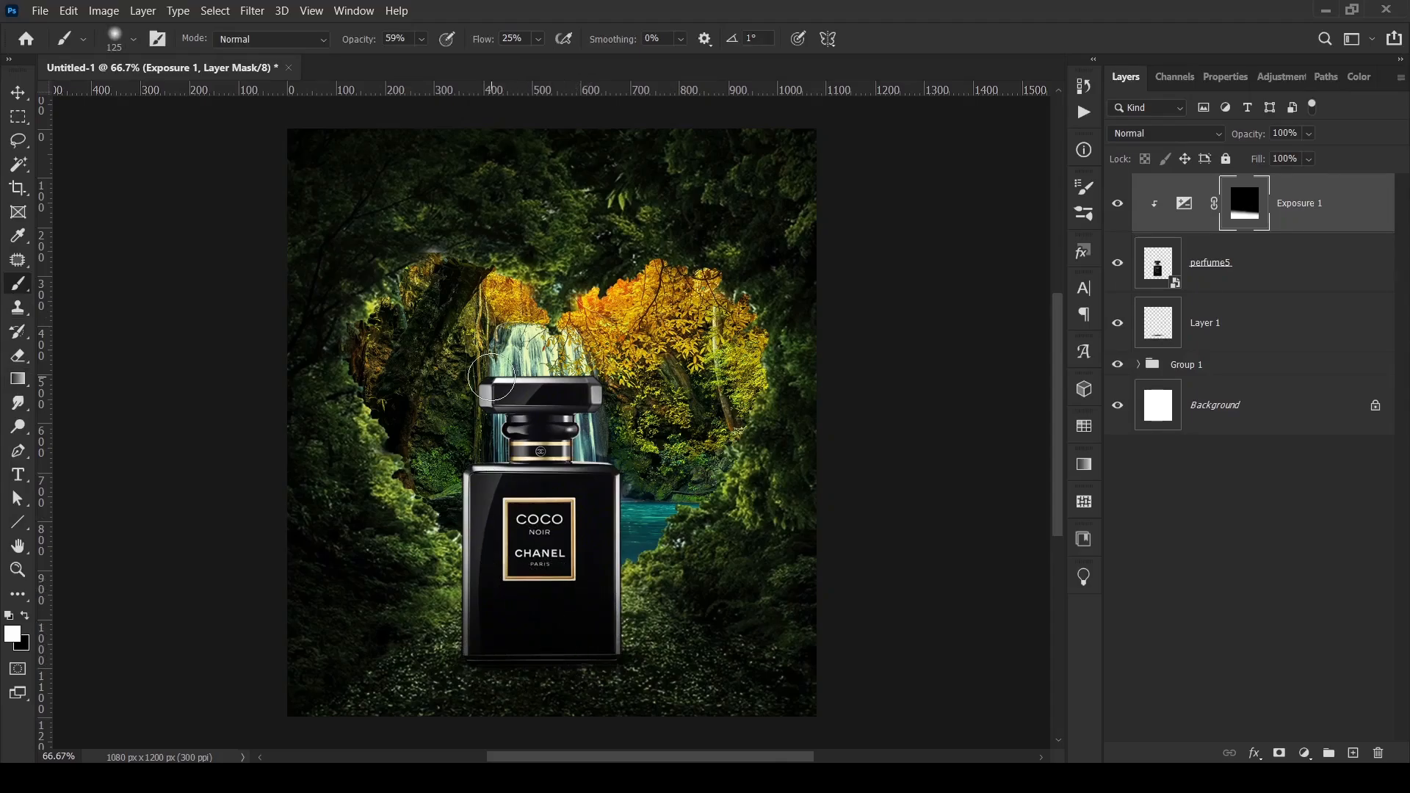
pyautogui.hotkey('ctrl', '=')
pyautogui.scroll(-2, 426, 546)
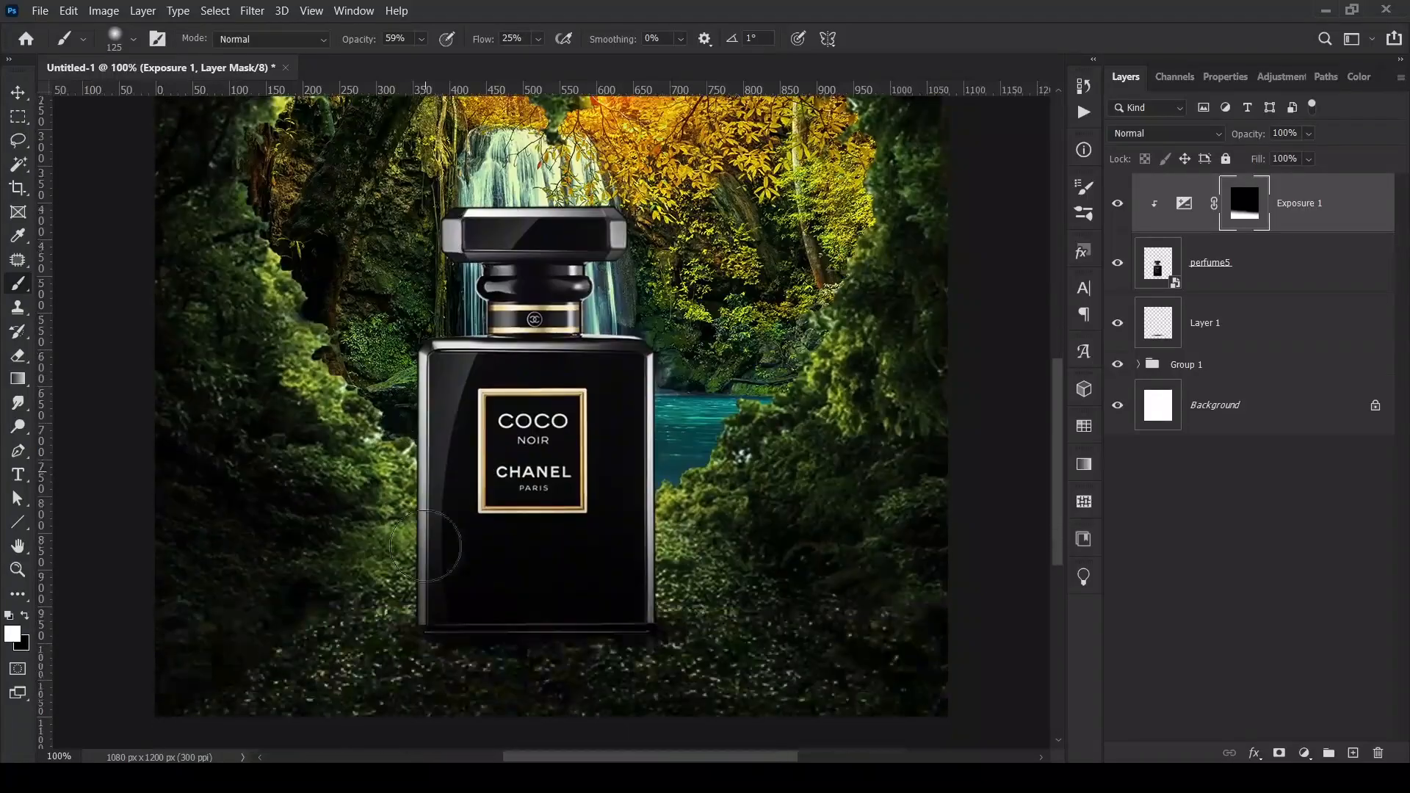
pyautogui.moveTo(425, 546)
pyautogui.mouseDown()
pyautogui.moveTo(404, 396)
pyautogui.moveTo(412, 544)
pyautogui.moveTo(416, 435)
pyautogui.mouseUp()
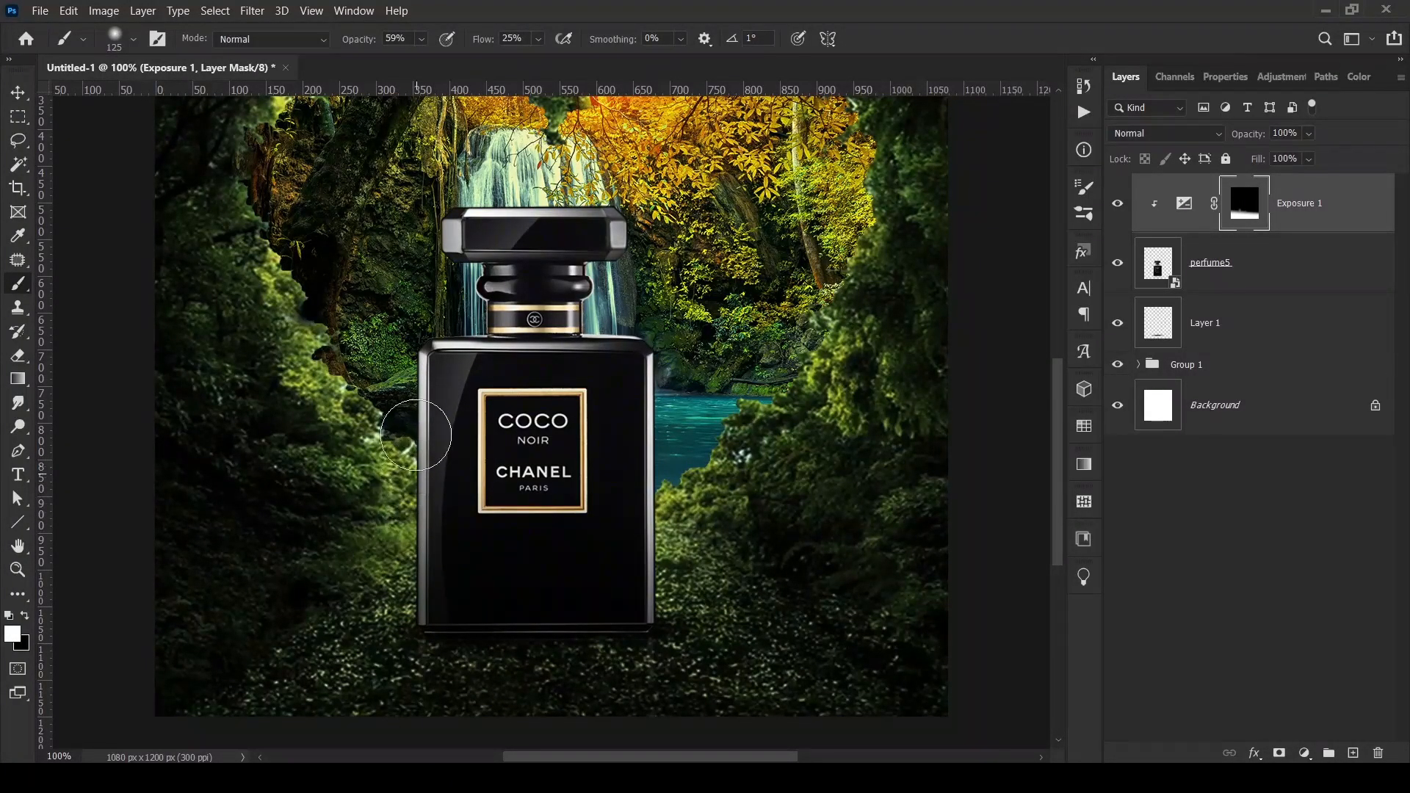
pyautogui.moveTo(596, 334)
pyautogui.mouseDown()
pyautogui.moveTo(625, 317)
pyautogui.moveTo(641, 410)
pyautogui.moveTo(631, 489)
pyautogui.moveTo(559, 568)
pyautogui.moveTo(632, 592)
pyautogui.moveTo(635, 637)
pyautogui.moveTo(477, 659)
pyautogui.moveTo(395, 644)
pyautogui.moveTo(561, 628)
pyautogui.moveTo(643, 645)
pyautogui.moveTo(582, 651)
pyautogui.mouseUp()
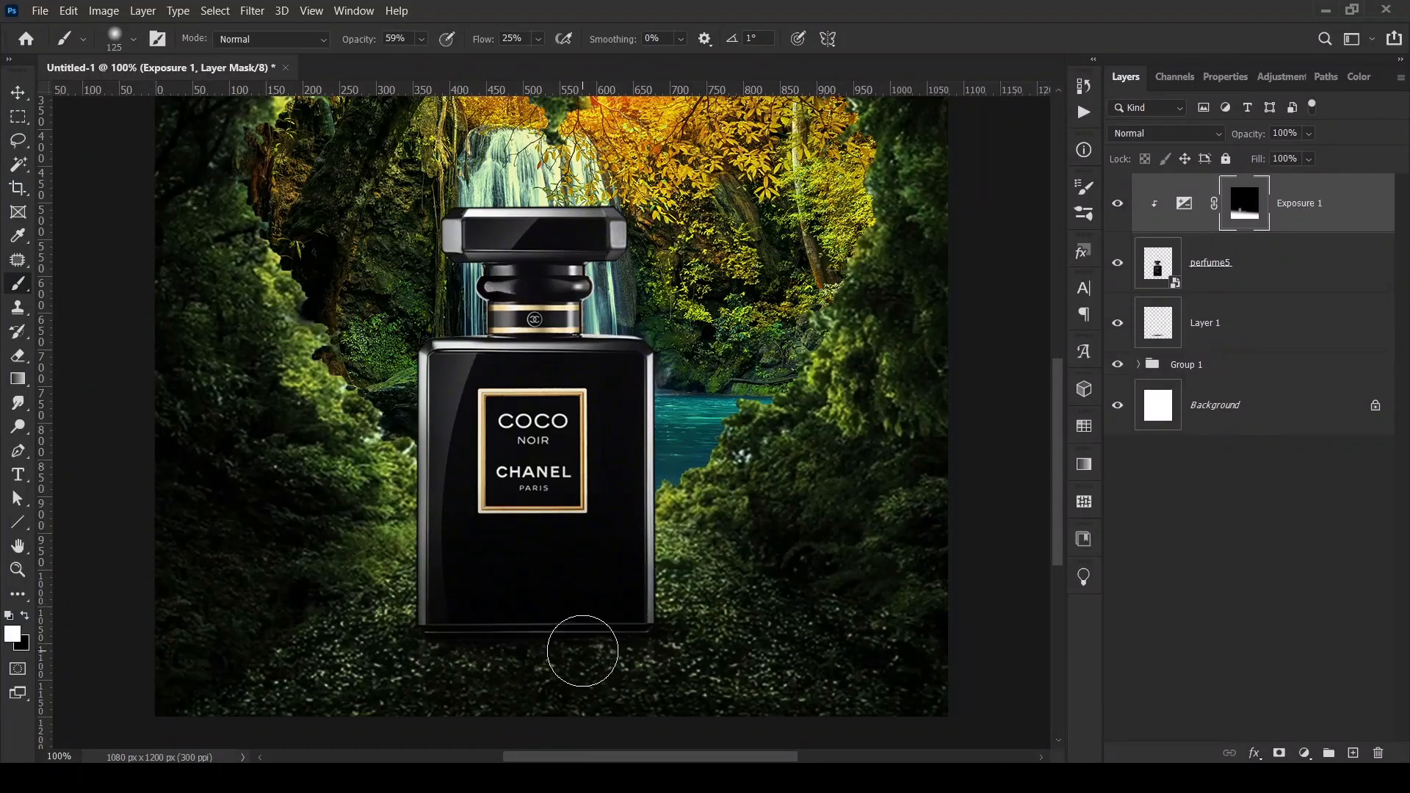
# - Paint white along the bottle's base on the Exposure 1 mask with an 80 px brush, and select the Exposure 1 adjustment itself
pyautogui.press('[')
pyautogui.press('[')
pyautogui.press('[')
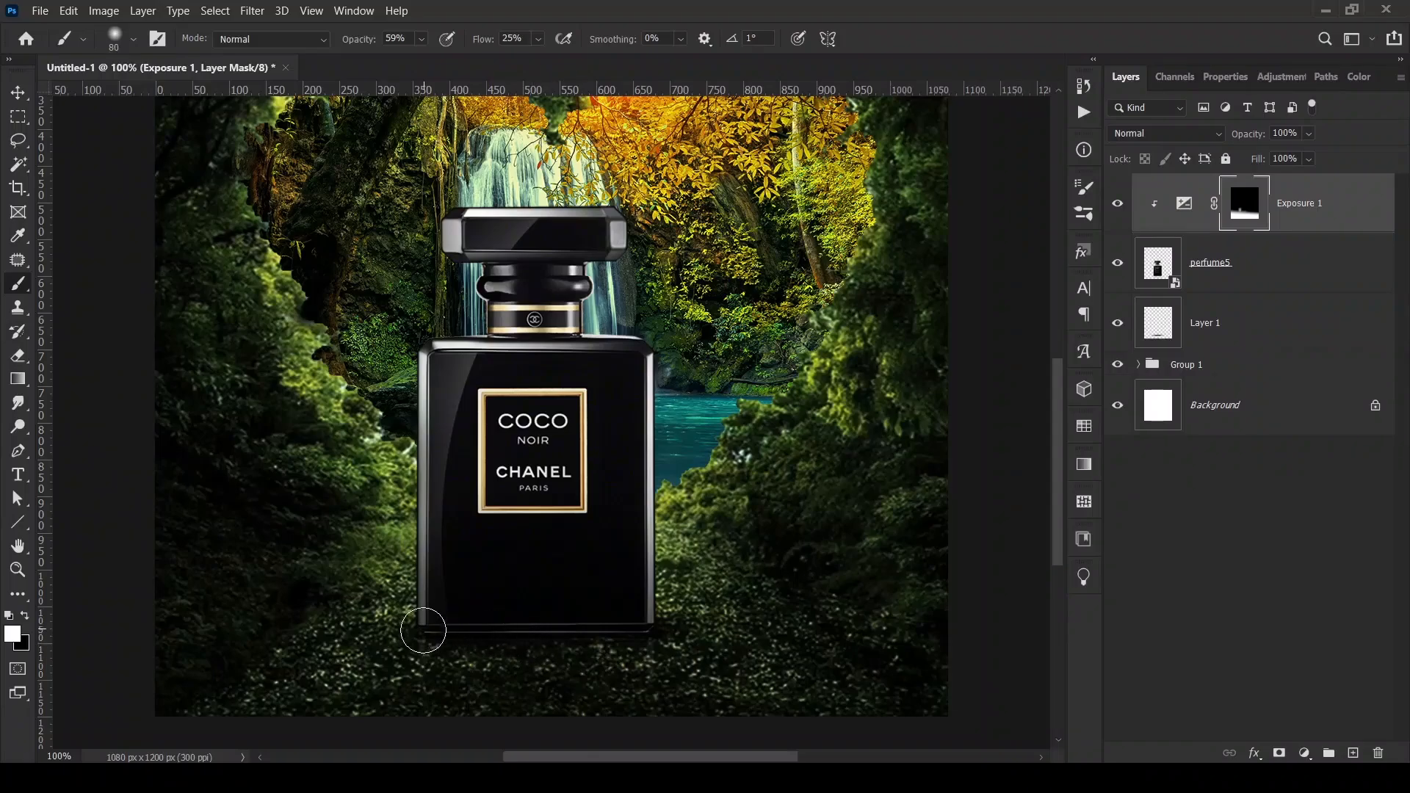
pyautogui.moveTo(423, 630)
pyautogui.mouseDown()
pyautogui.moveTo(522, 652)
pyautogui.moveTo(646, 629)
pyautogui.moveTo(627, 636)
pyautogui.mouseUp()
pyautogui.moveTo(409, 642); pyautogui.dragTo(611, 643)
pyautogui.hotkey('ctrl', '-')
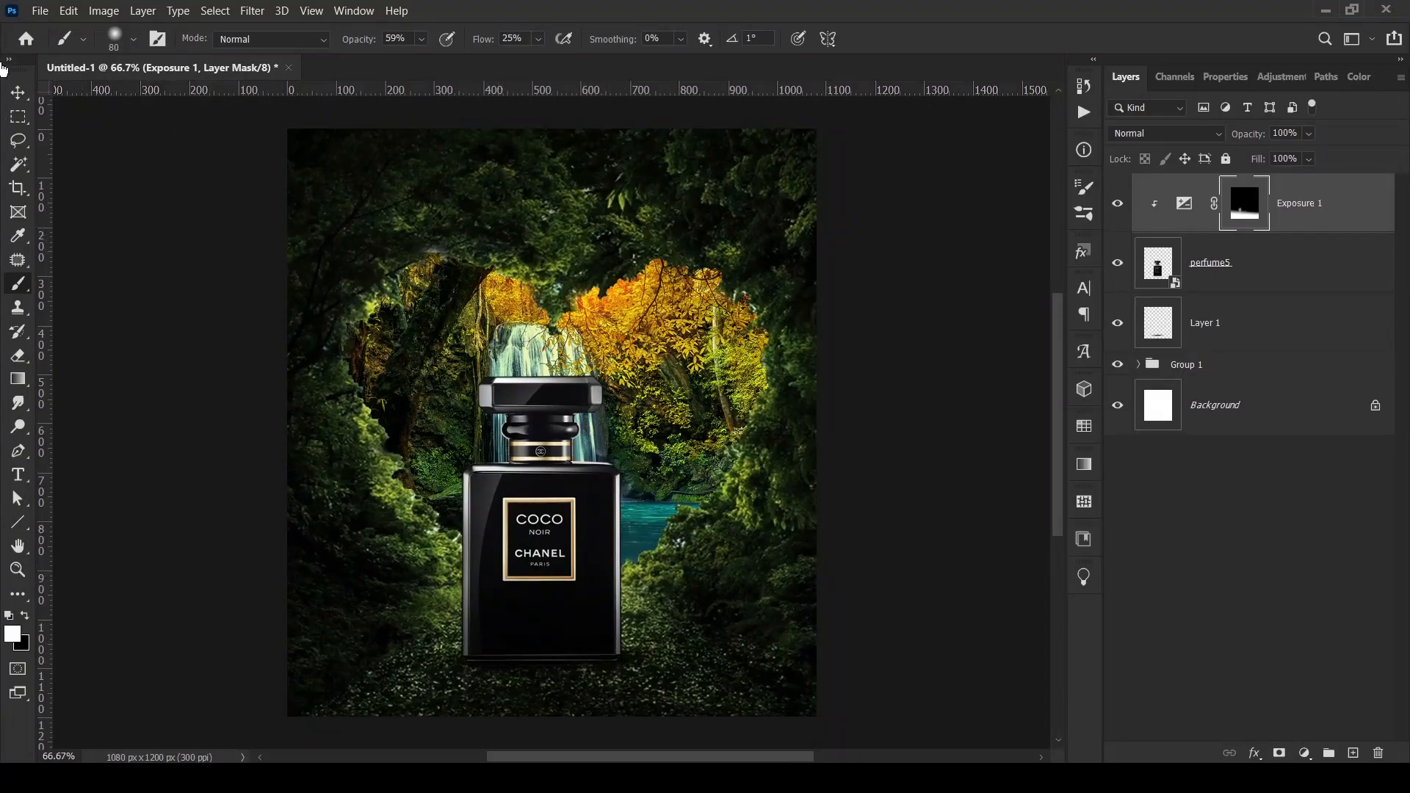
pyautogui.click(16, 93)
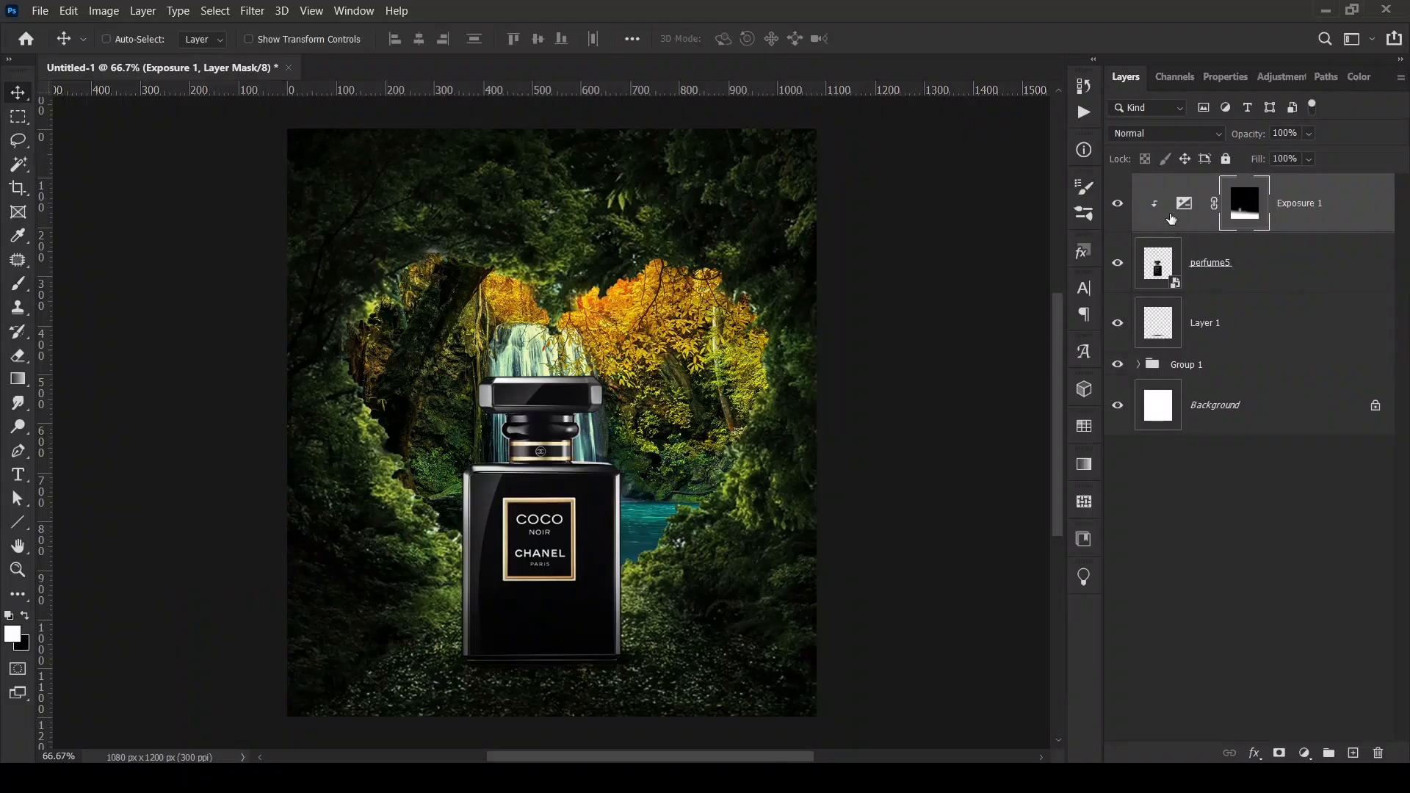
pyautogui.click(1179, 217)
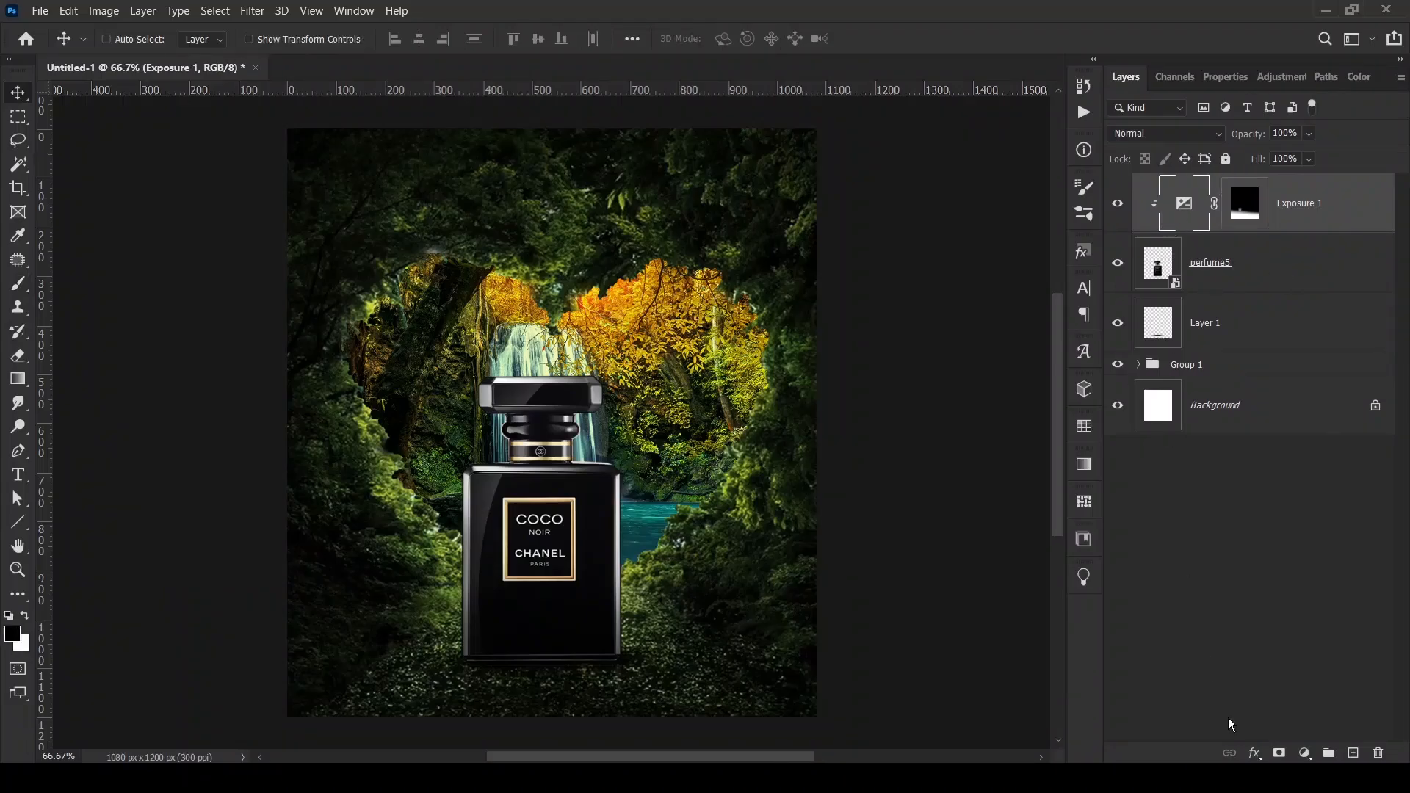
# - Add a Curves adjustment clipped above Exposure 1, raise its midpoint from input 127 to output 154, and invert its mask to black
pyautogui.click(1303, 755)
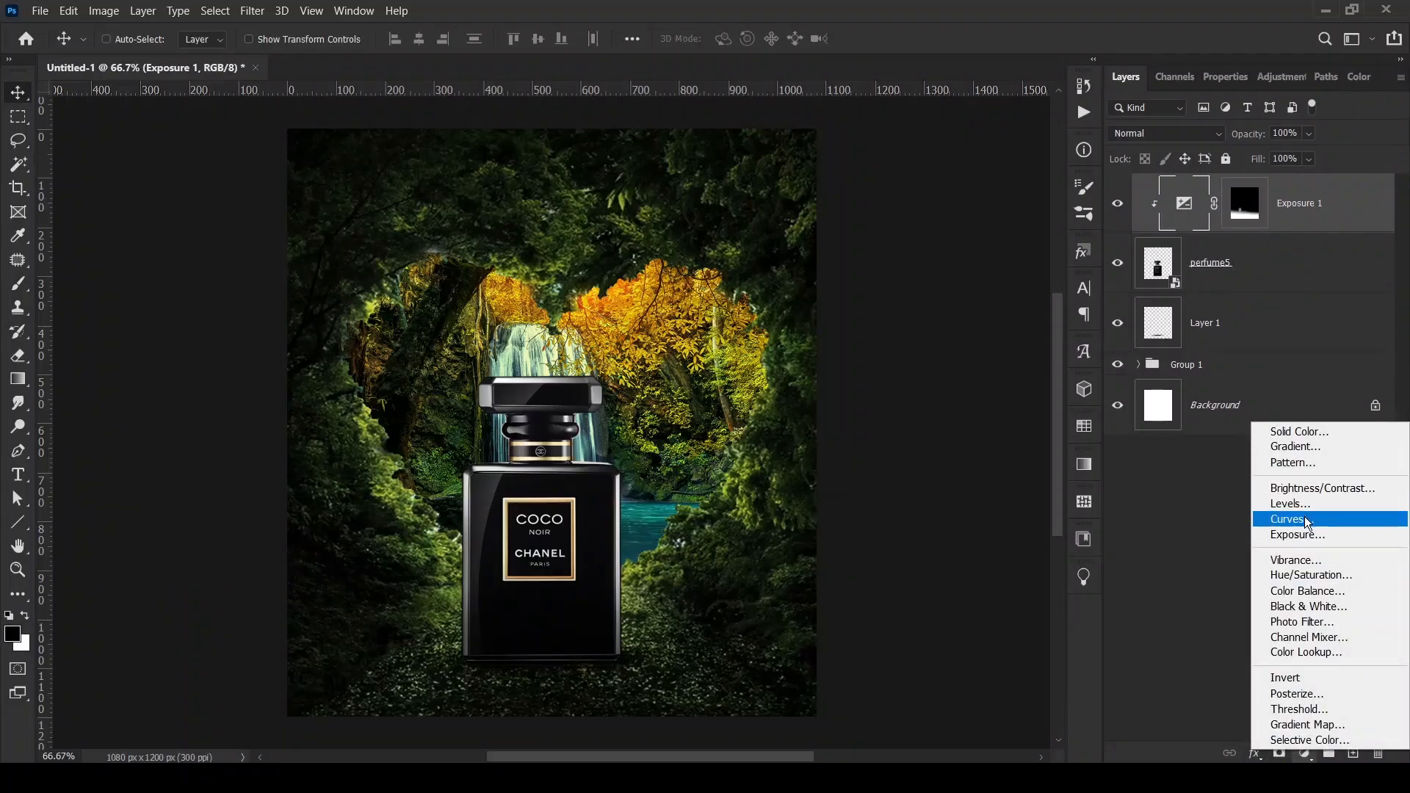
pyautogui.click(1308, 520)
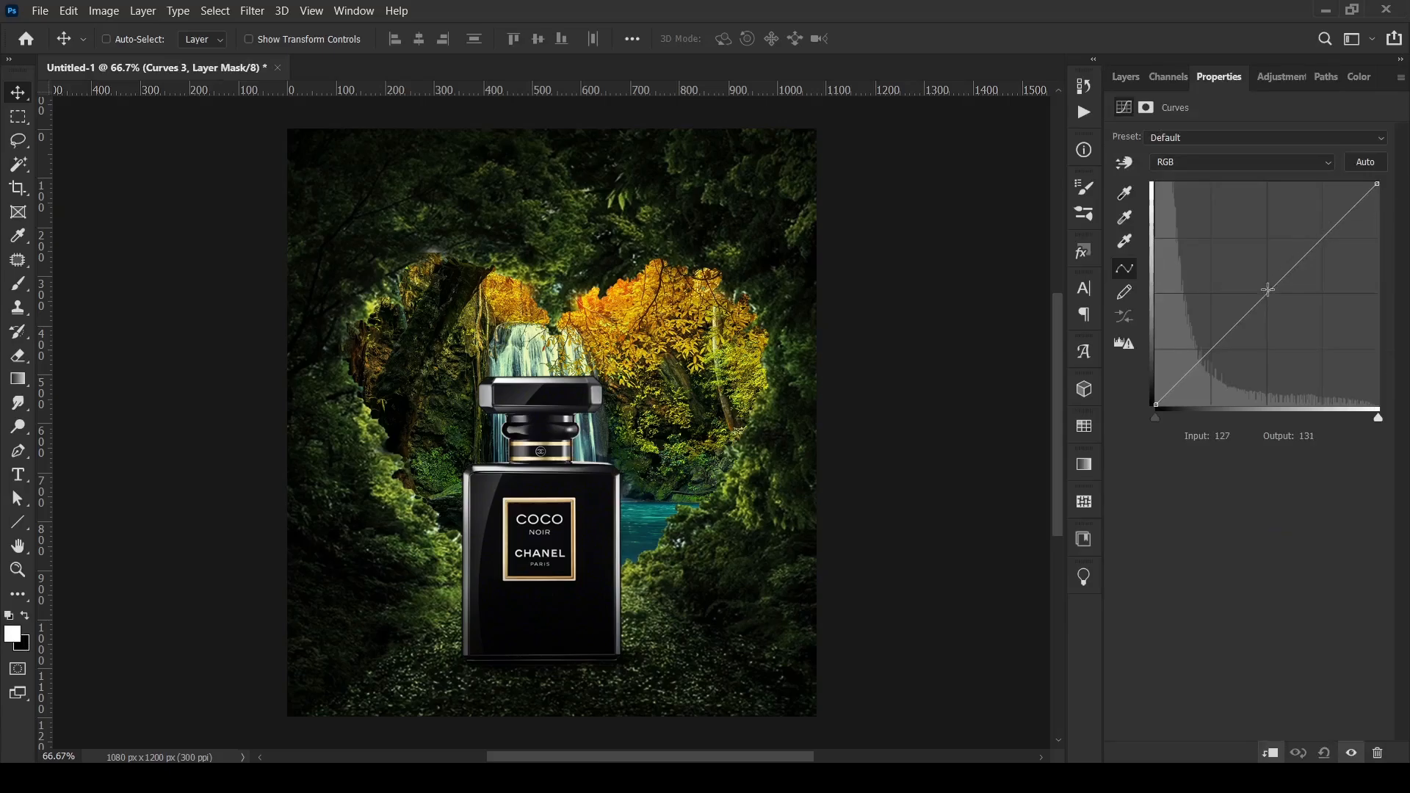
pyautogui.moveTo(1268, 291); pyautogui.dragTo(1267, 272)
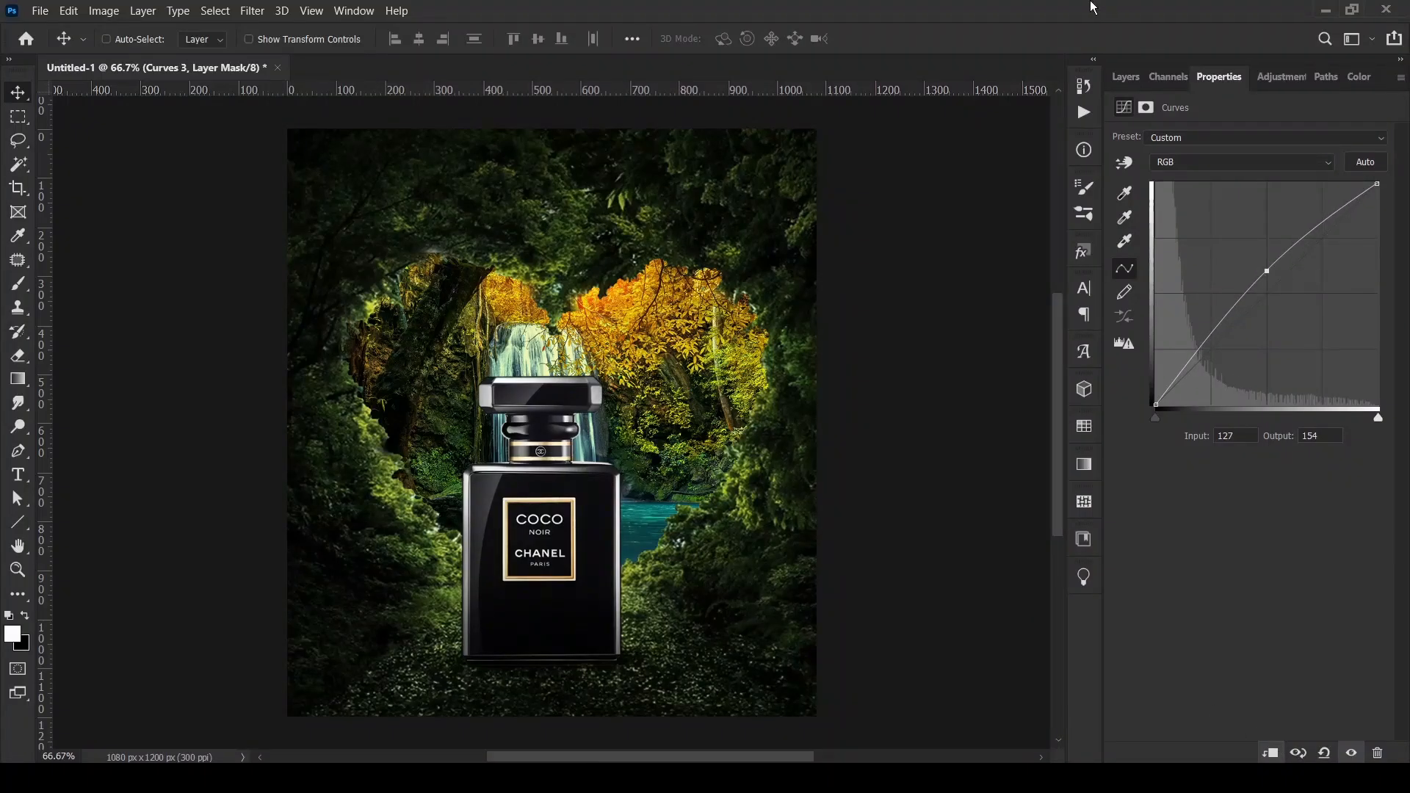
pyautogui.click(1115, 81)
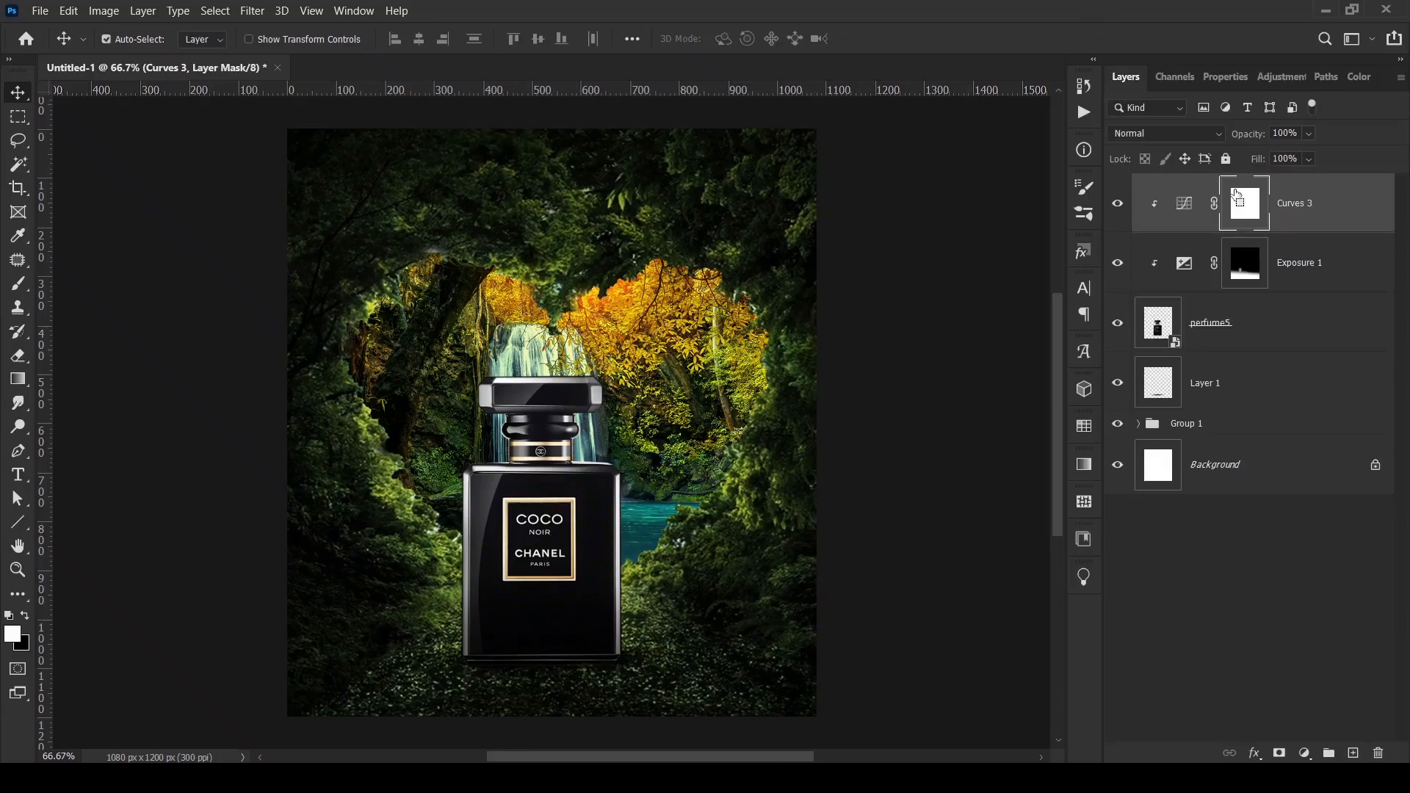
pyautogui.hotkey('ctrl', 'i')
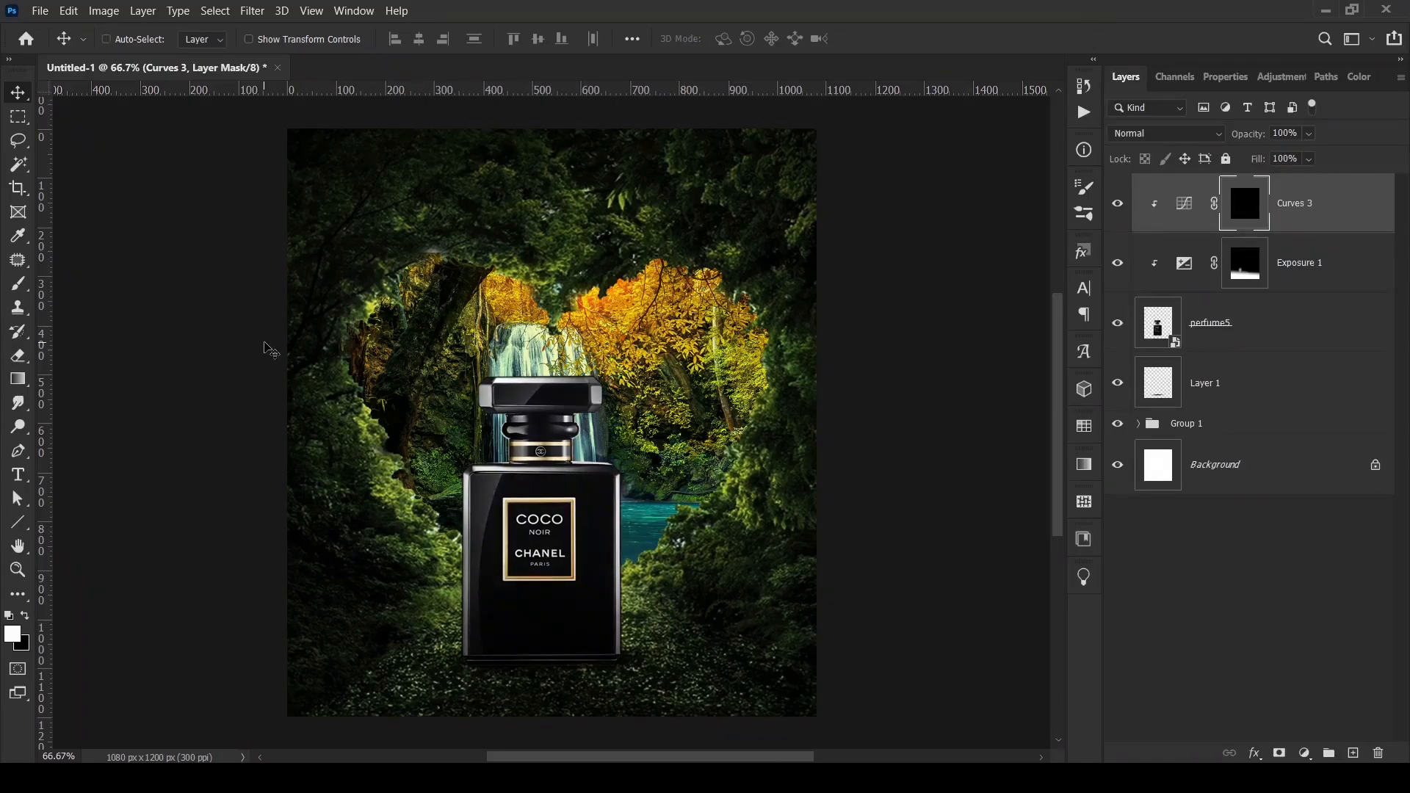
# - Paint white on the Curves 3 mask over the bottle cap's right edge with the 80 px brush to brighten it
pyautogui.click(22, 284)
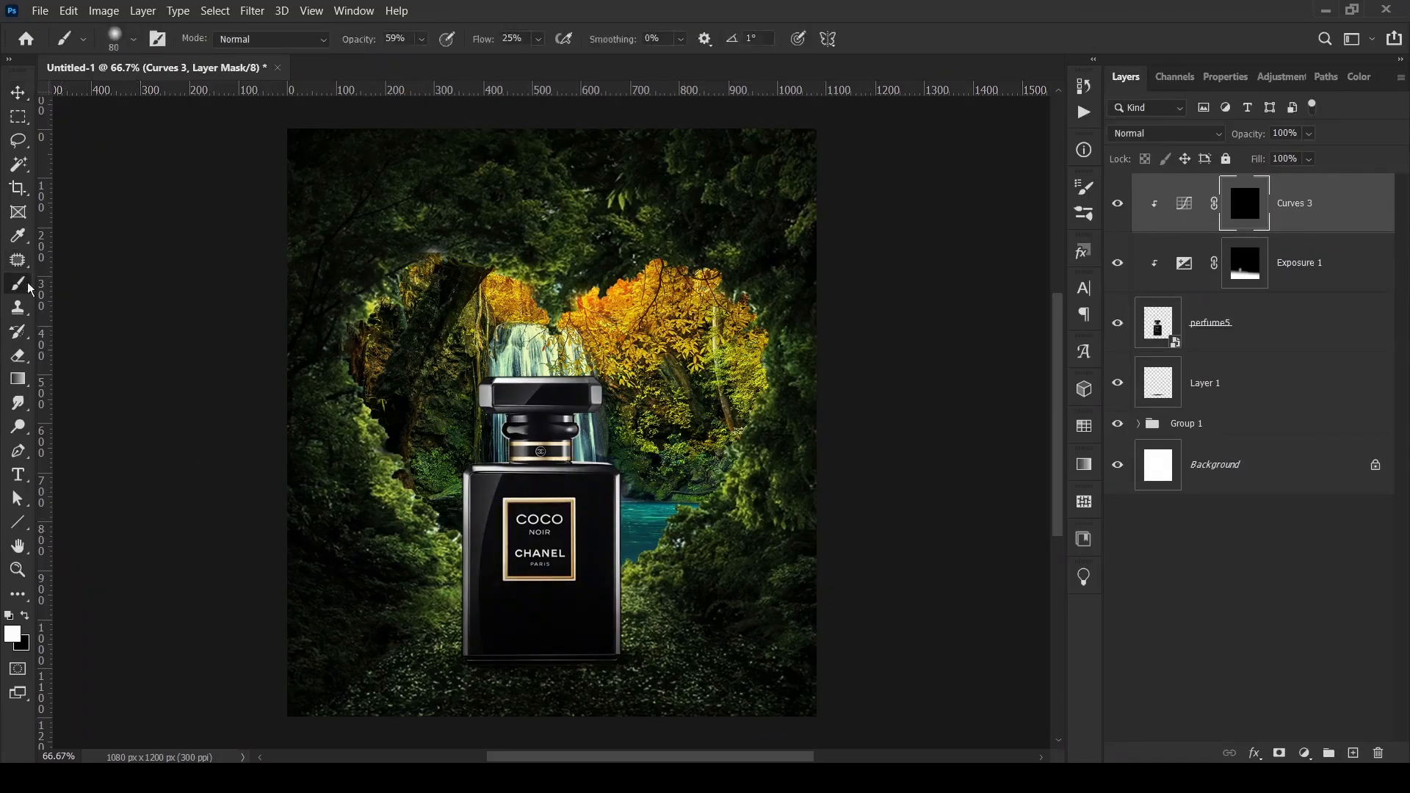
pyautogui.hotkey('ctrl', '+')
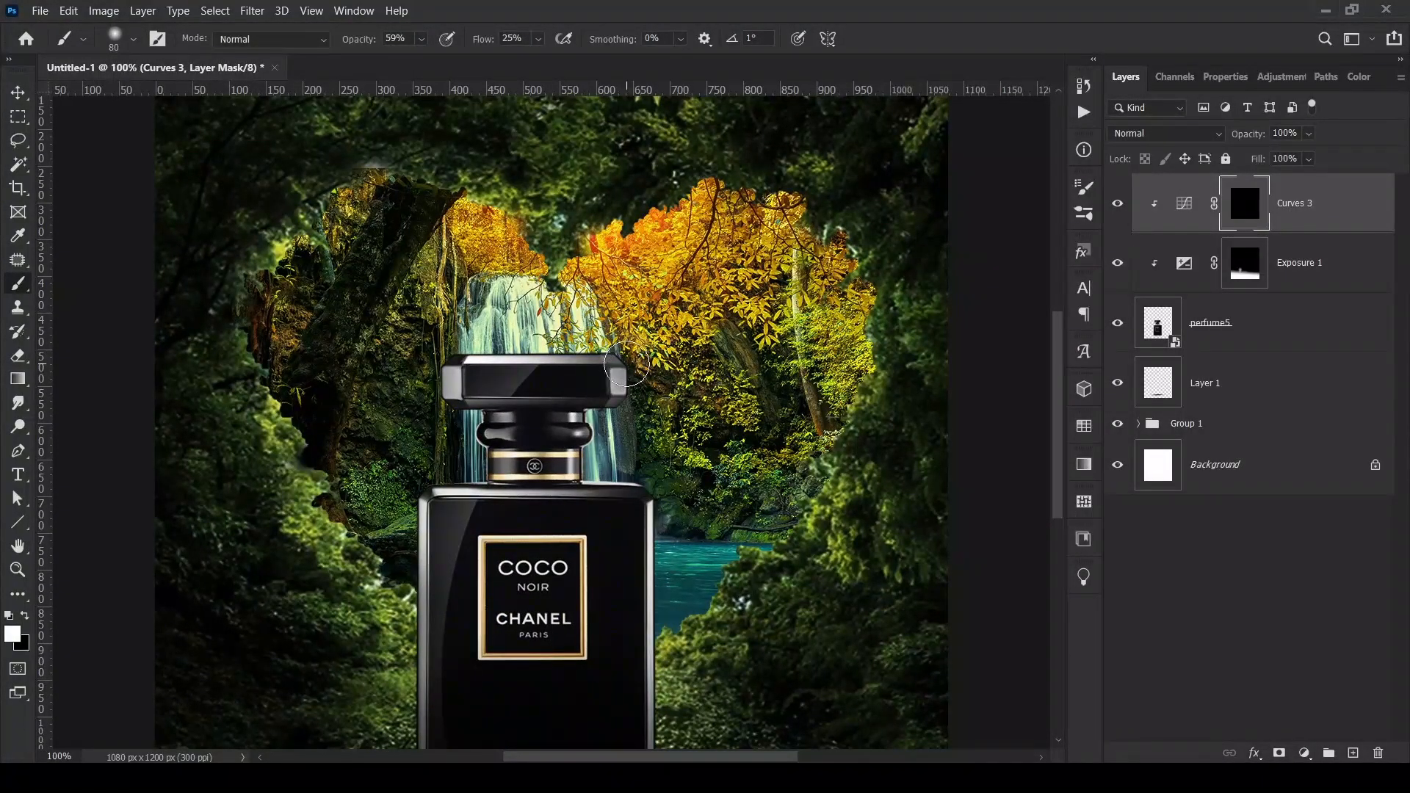
pyautogui.moveTo(631, 365); pyautogui.dragTo(621, 362)
# - Paint white on the Exposure 1 mask over the cap's left side, raising brush flow to 76% and reducing the brush to 60 px
pyautogui.click(1257, 280)
pyautogui.moveTo(439, 349)
pyautogui.mouseDown()
pyautogui.moveTo(438, 380)
pyautogui.moveTo(516, 429)
pyautogui.moveTo(476, 432)
pyautogui.moveTo(474, 459)
pyautogui.moveTo(438, 470)
pyautogui.moveTo(414, 516)
pyautogui.moveTo(437, 377)
pyautogui.moveTo(471, 357)
pyautogui.mouseUp()
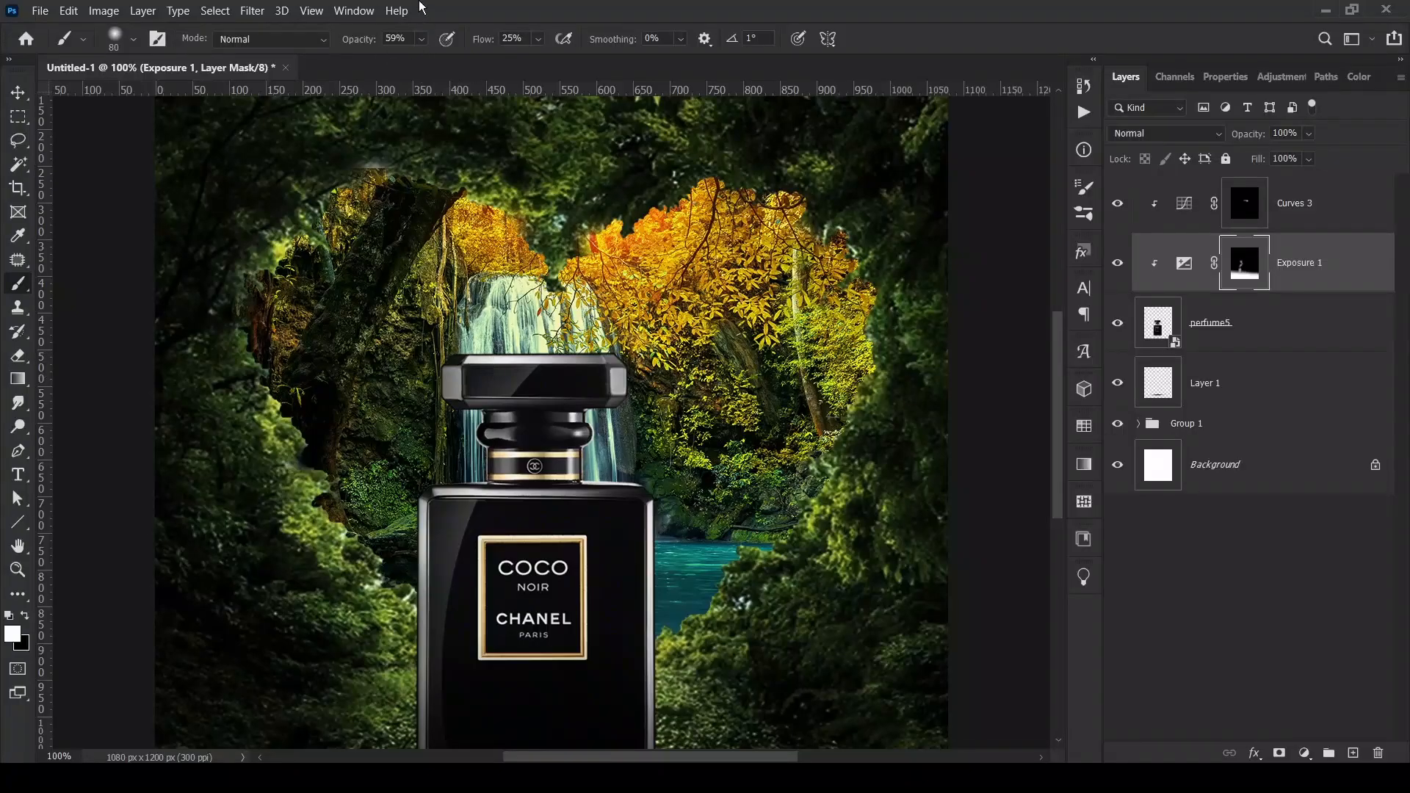
pyautogui.moveTo(483, 40); pyautogui.dragTo(528, 46)
pyautogui.moveTo(486, 356)
pyautogui.mouseDown()
pyautogui.moveTo(450, 378)
pyautogui.moveTo(455, 396)
pyautogui.moveTo(501, 406)
pyautogui.moveTo(456, 407)
pyautogui.mouseUp()
pyautogui.press('[')
pyautogui.press('[')
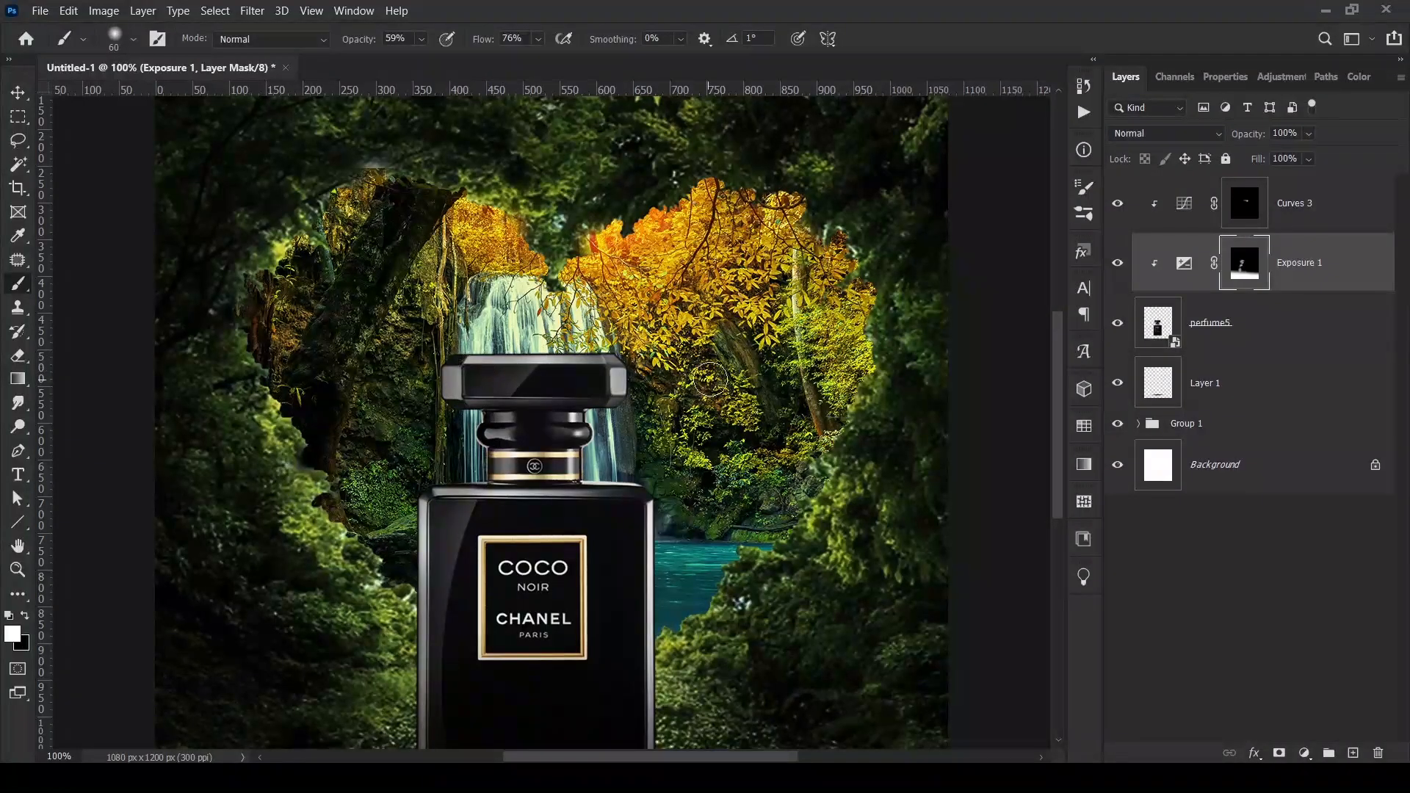
# - Brighten the bottle's right side on the Curves 3 mask, and darken the label's left edge on the Exposure 1 mask at 90 px, 39% flow
pyautogui.click(1239, 215)
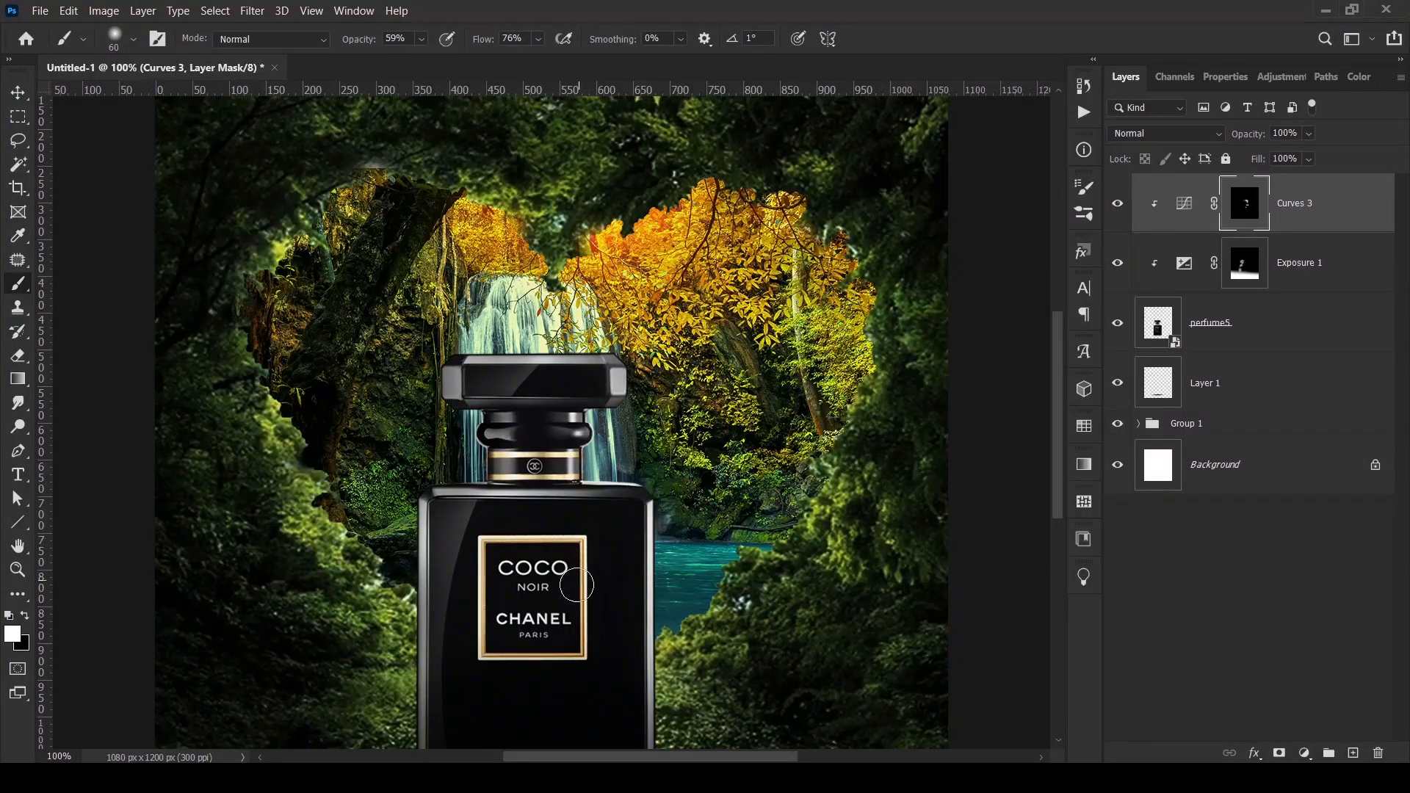
pyautogui.click(1246, 264)
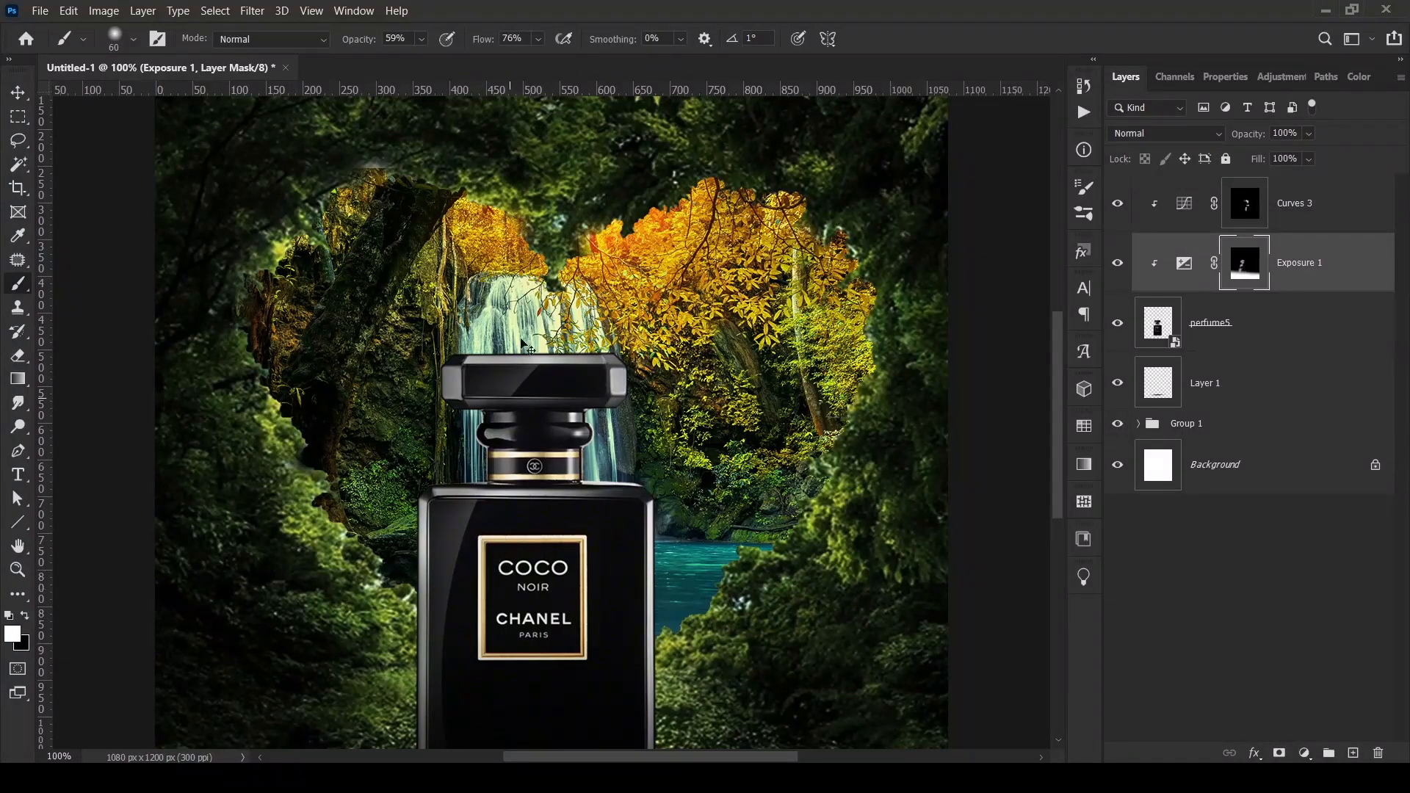
pyautogui.moveTo(482, 38); pyautogui.dragTo(452, 40)
pyautogui.press(']')
pyautogui.press(']')
pyautogui.press(']')
pyautogui.scroll(-1, 498, 546)
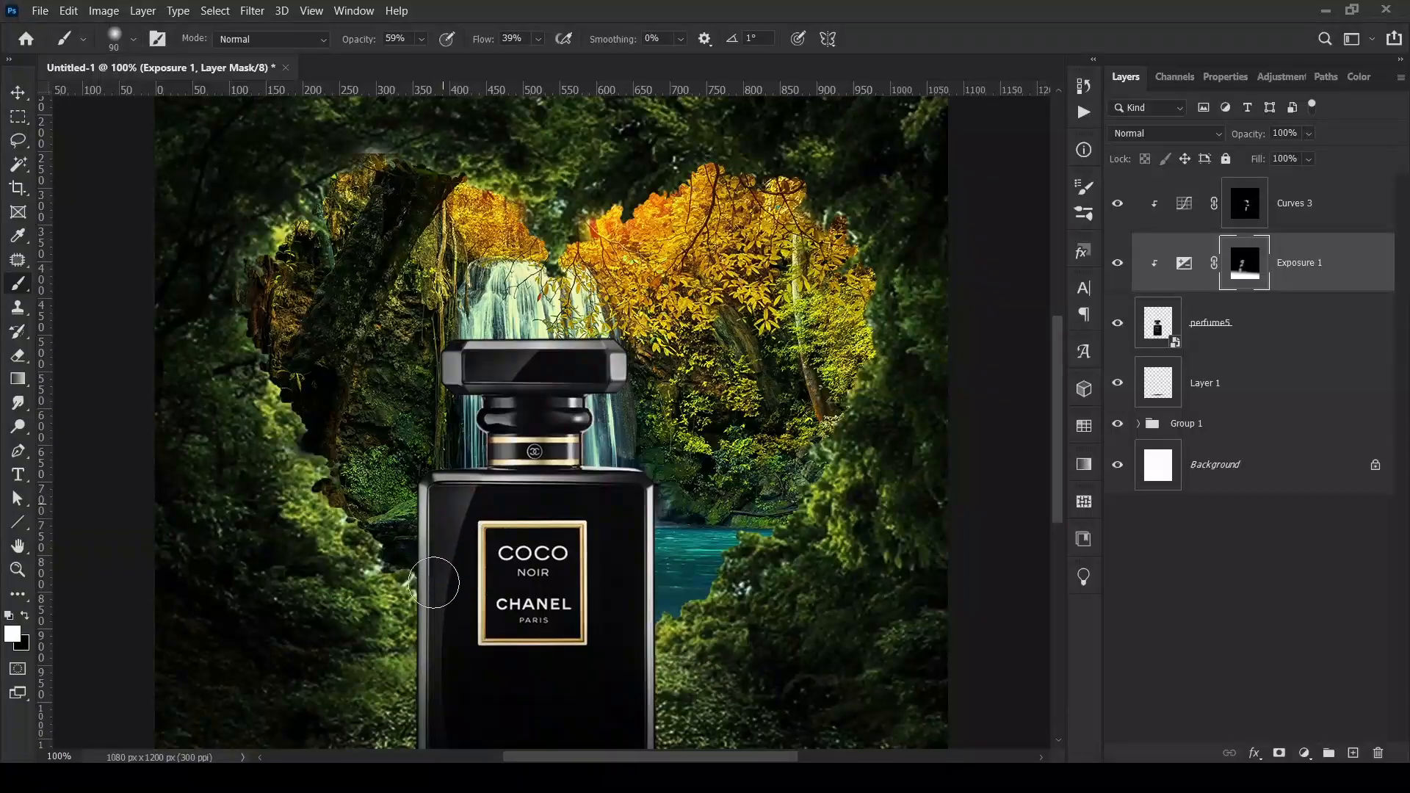
pyautogui.moveTo(487, 546)
pyautogui.mouseDown()
pyautogui.moveTo(473, 651)
pyautogui.moveTo(466, 620)
pyautogui.moveTo(488, 655)
pyautogui.mouseUp()
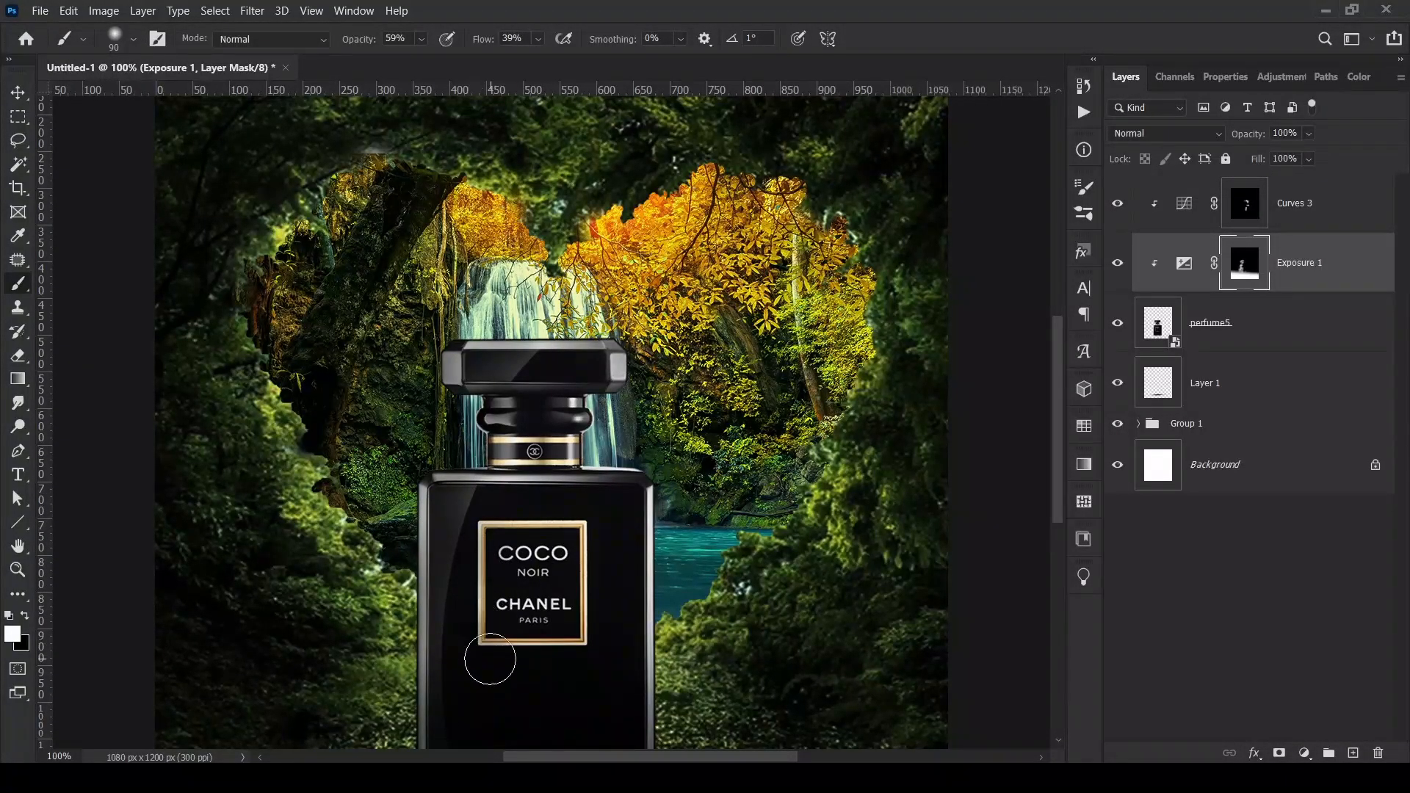
# - Paint more white on the Curves 3 mask with the 90 px brush and check the whole composite
pyautogui.click(1249, 206)
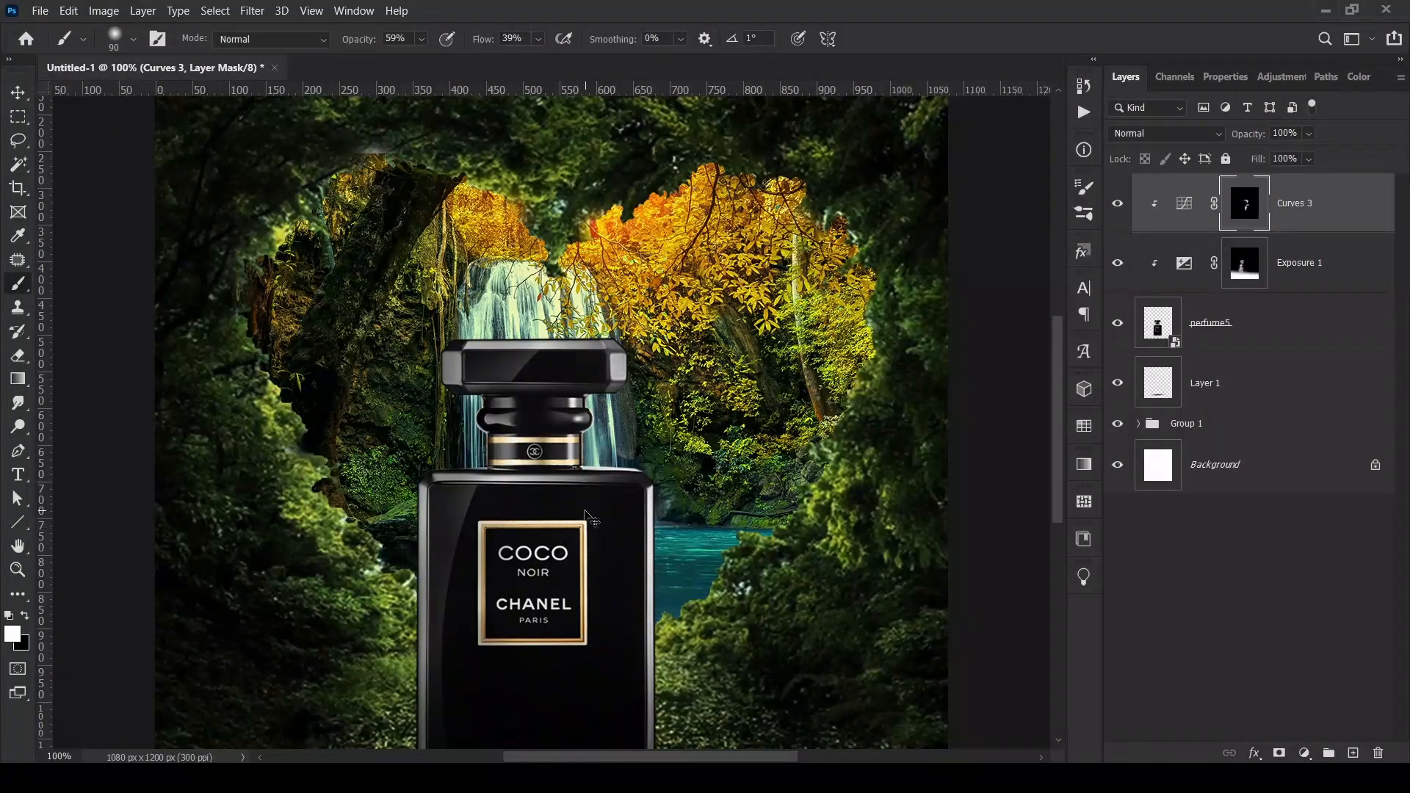
pyautogui.hotkey('ctrl', '0')
pyautogui.hotkey('ctrl', '-')
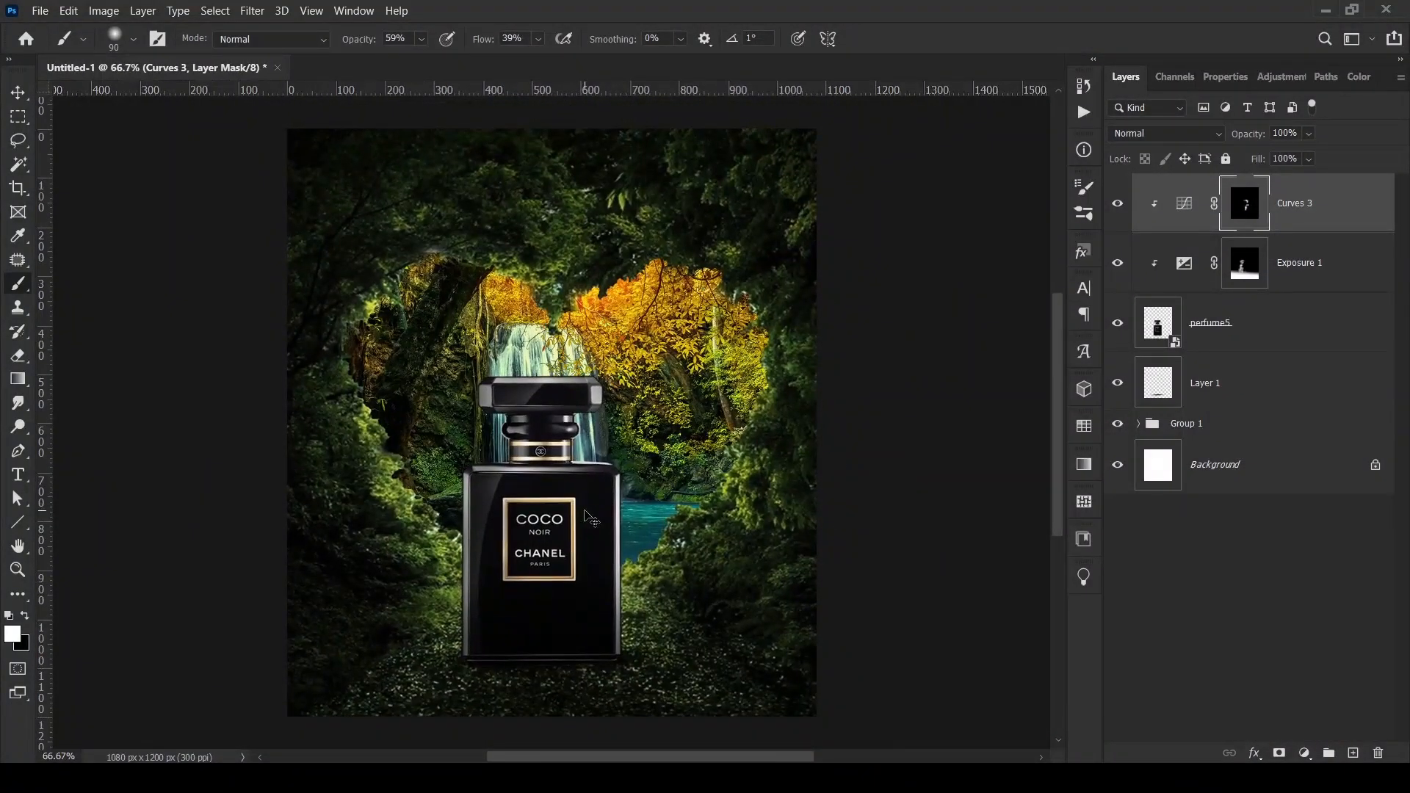
pyautogui.hotkey('ctrl', '-')
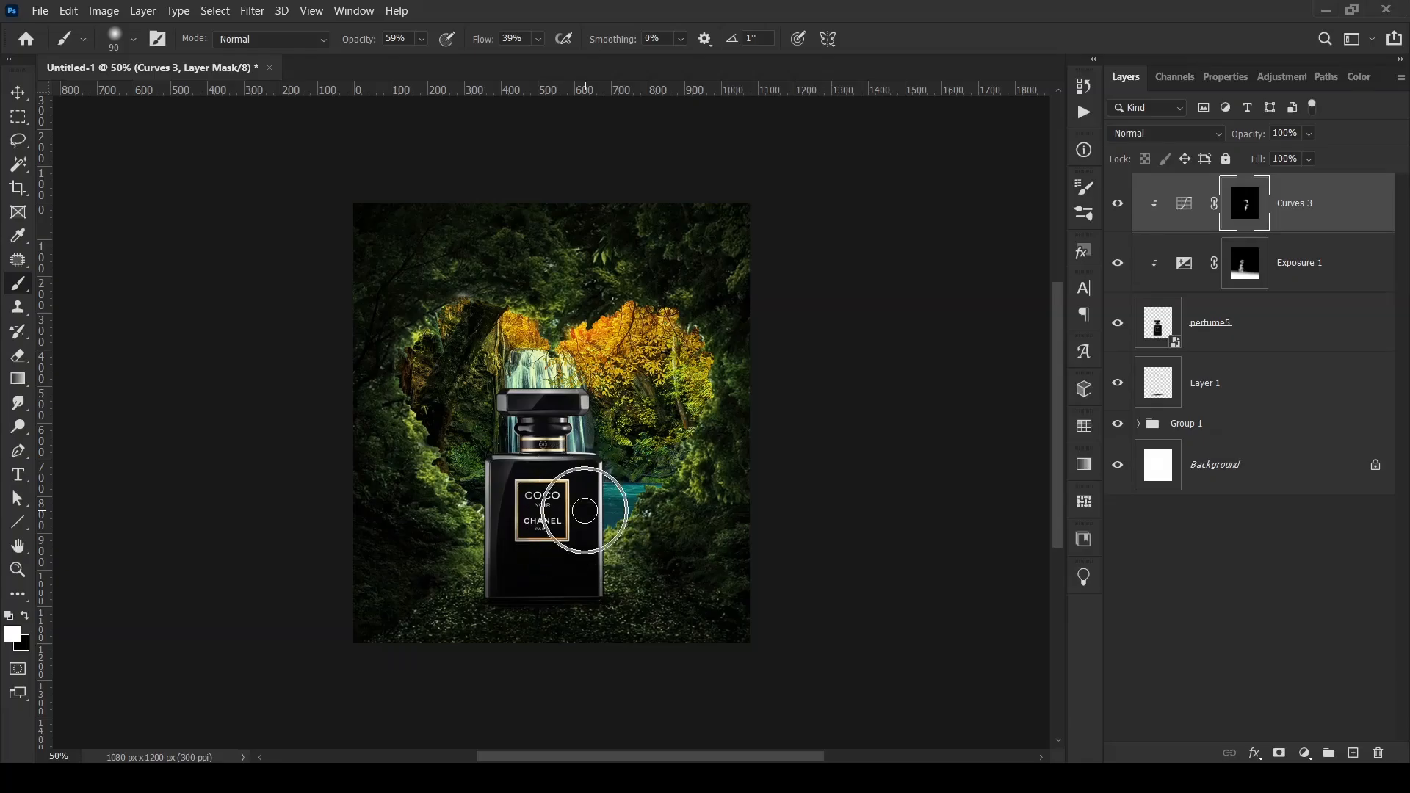
pyautogui.hotkey('ctrl', '0')
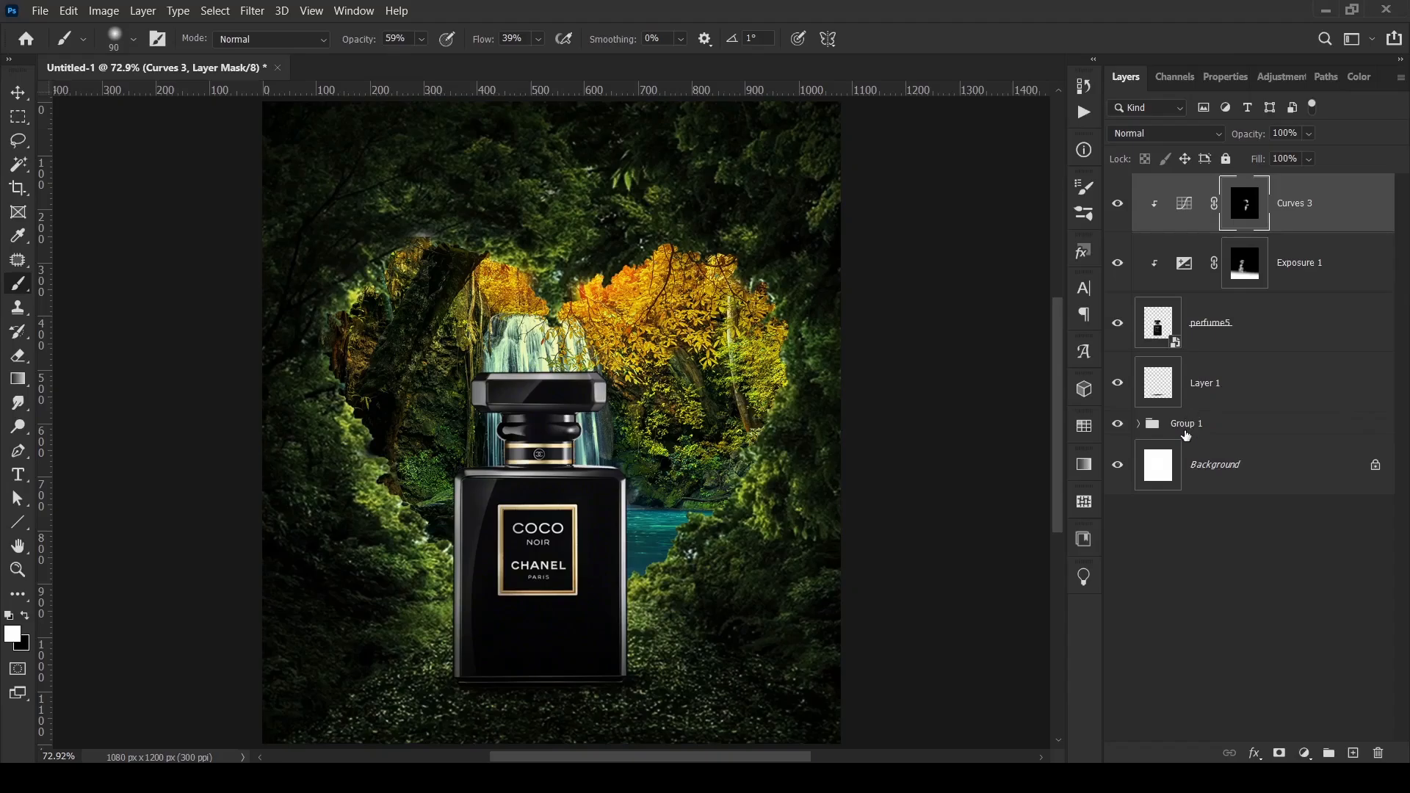
# - Expand Group 1 and add a new empty layer above Brightness/Contrast 1
pyautogui.click(1141, 425)
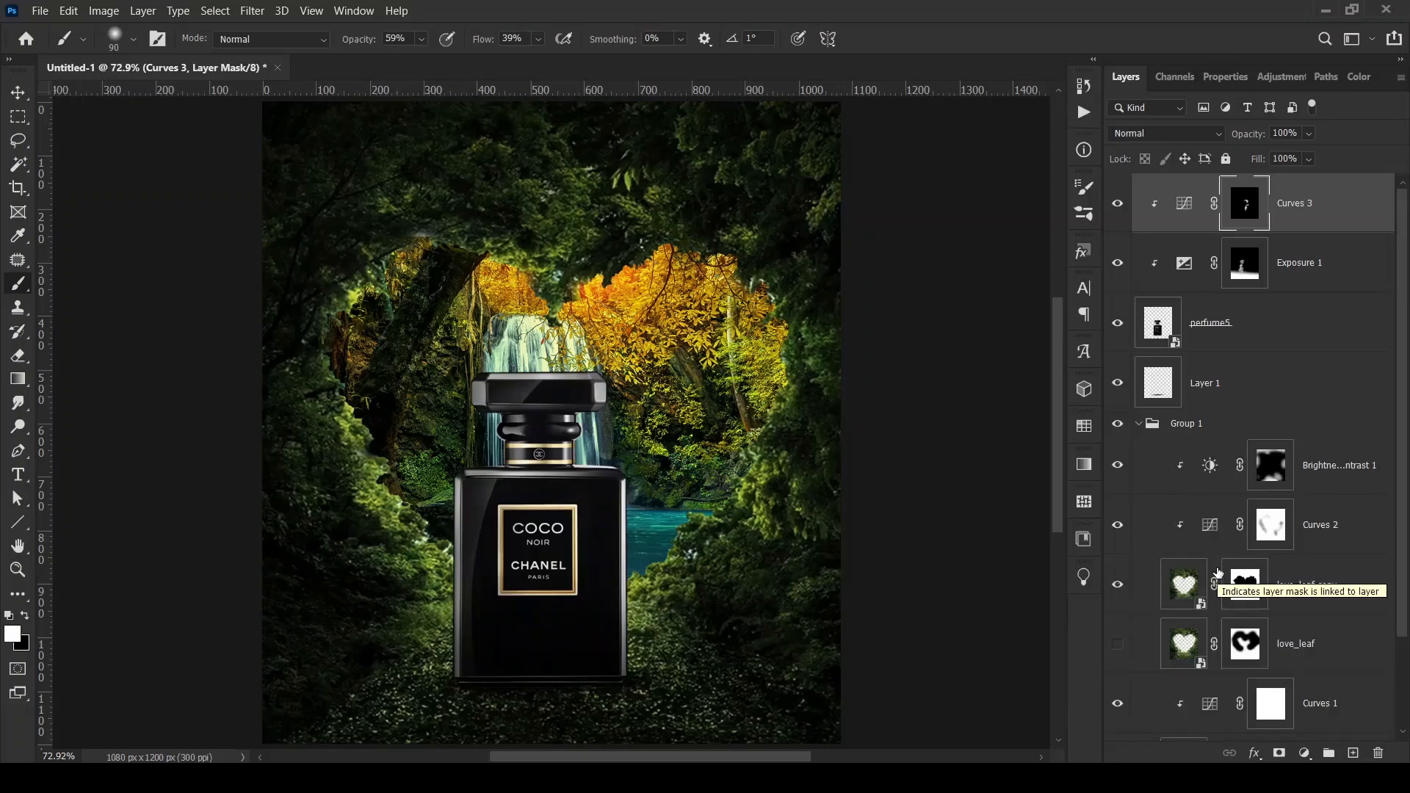
pyautogui.click(1218, 469)
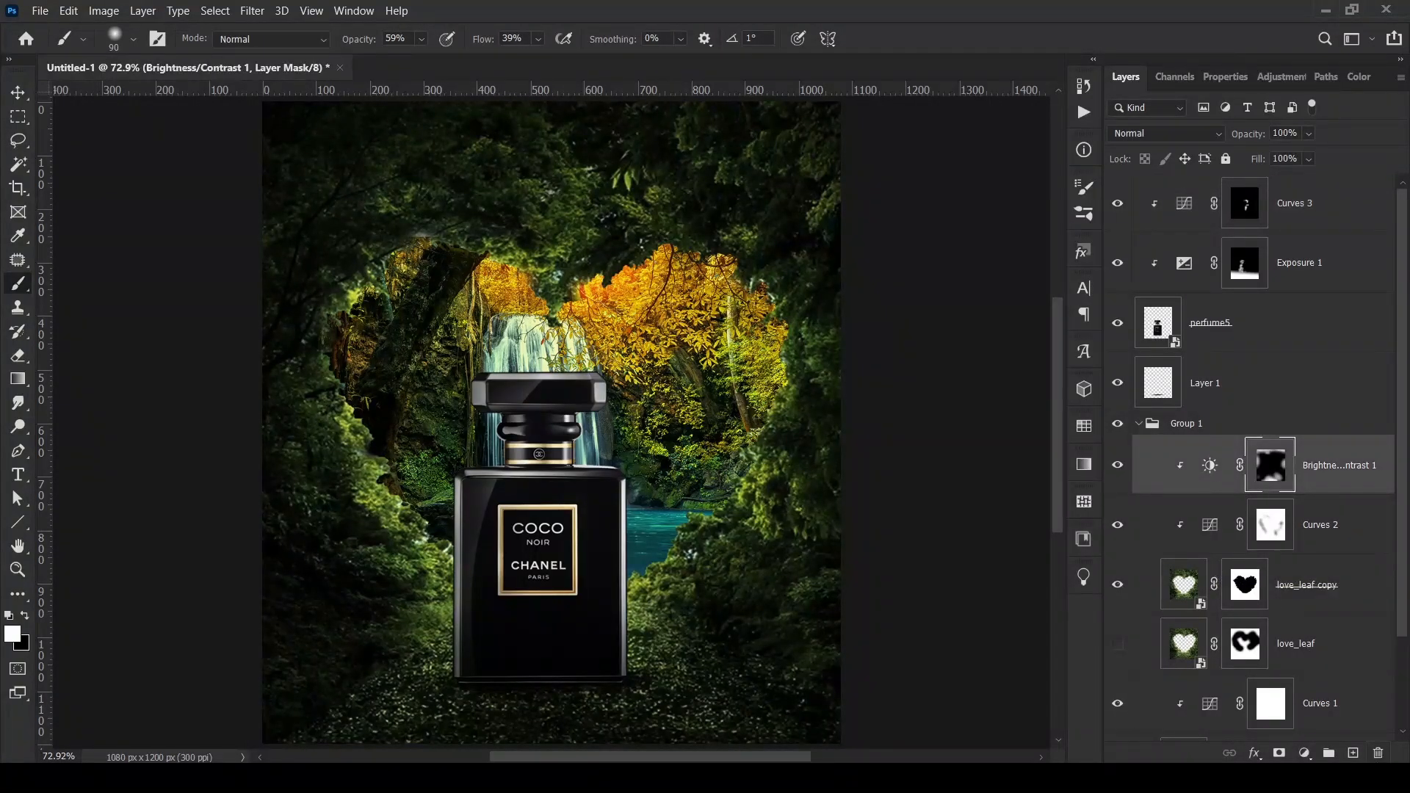
pyautogui.click(1353, 753)
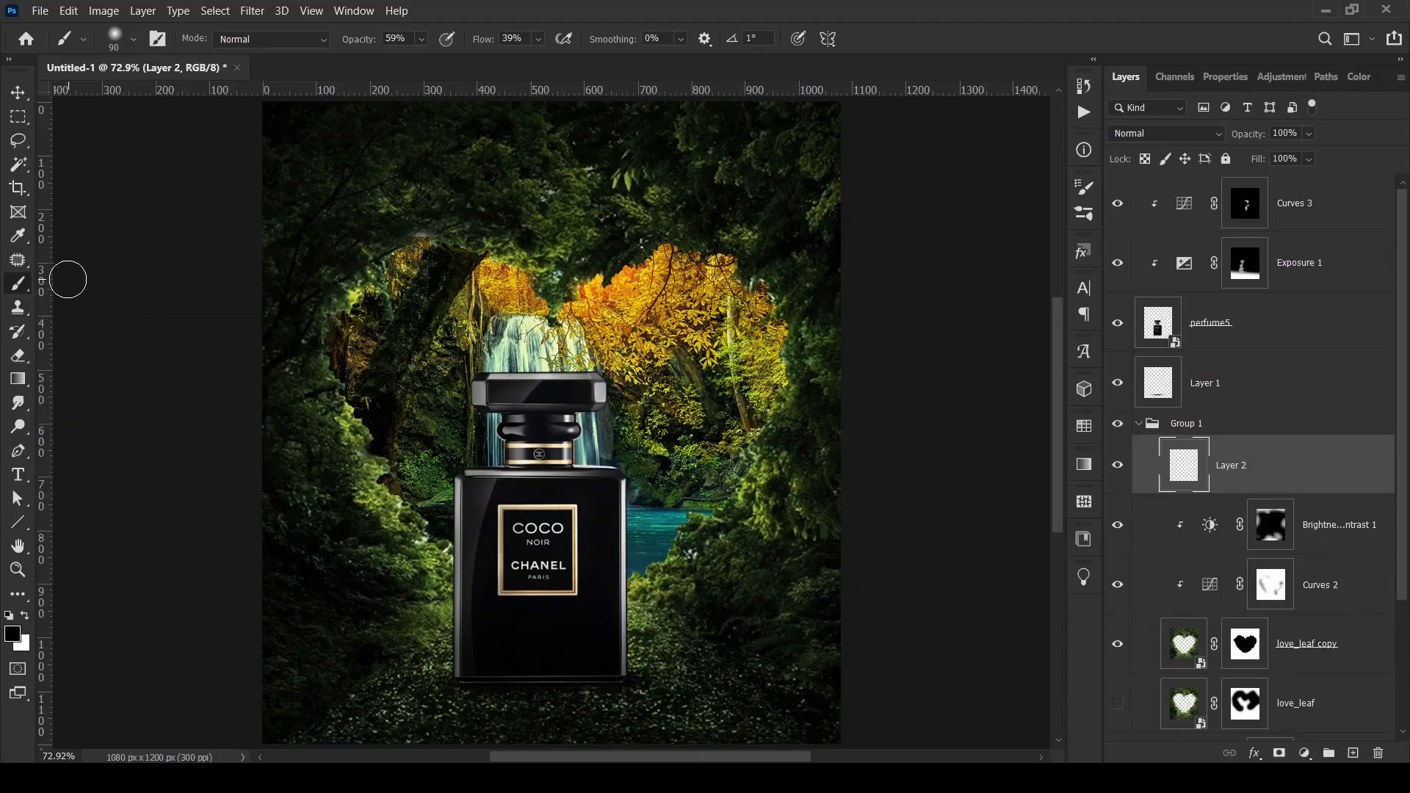
# - Choose the 2452 px brush 5 from the Rays of Light set and rotate its tip to -113°
pyautogui.click(132, 50)
pyautogui.doubleClick(213, 645)
pyautogui.click(133, 38)
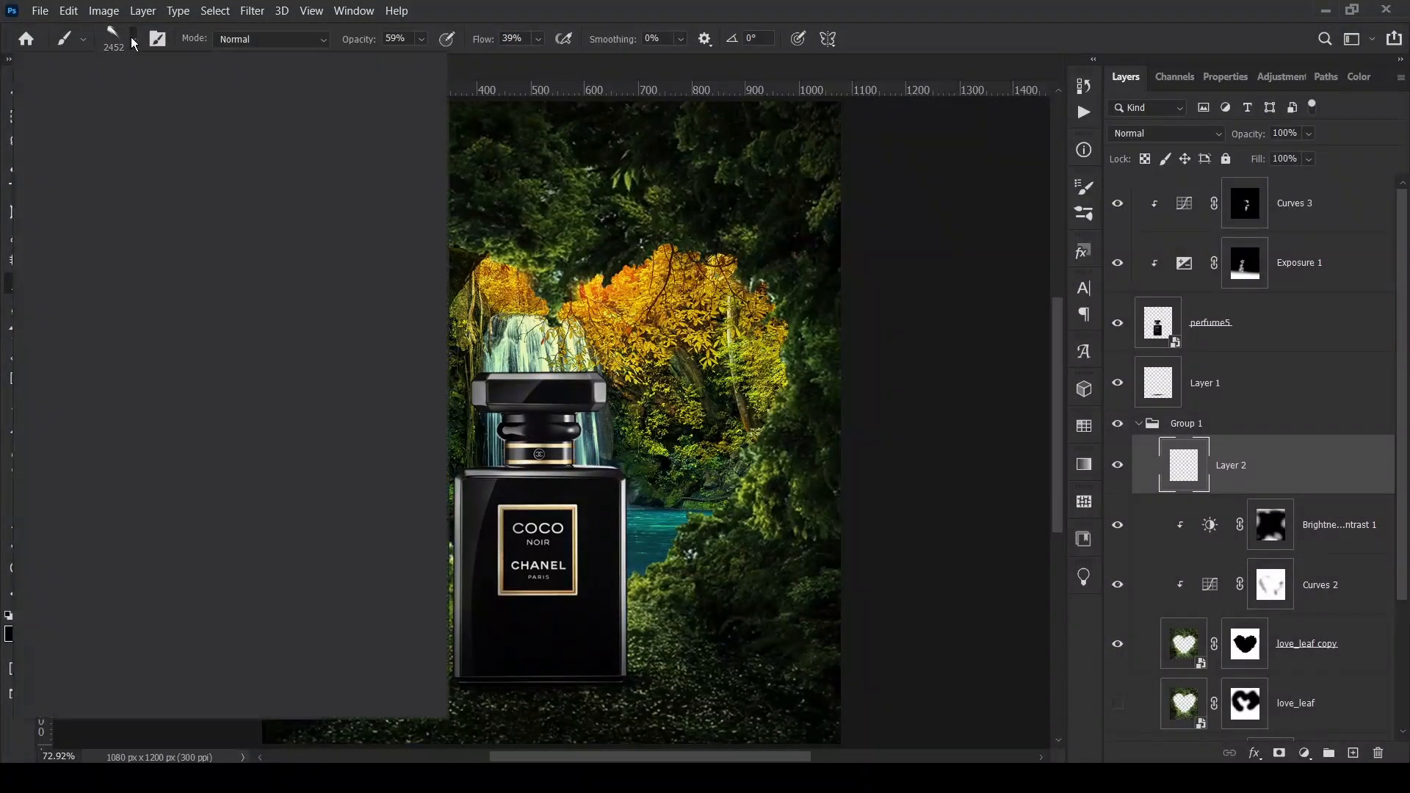
pyautogui.moveTo(81, 103)
pyautogui.mouseDown()
pyautogui.moveTo(45, 125)
pyautogui.moveTo(37, 92)
pyautogui.moveTo(31, 103)
pyautogui.mouseUp()
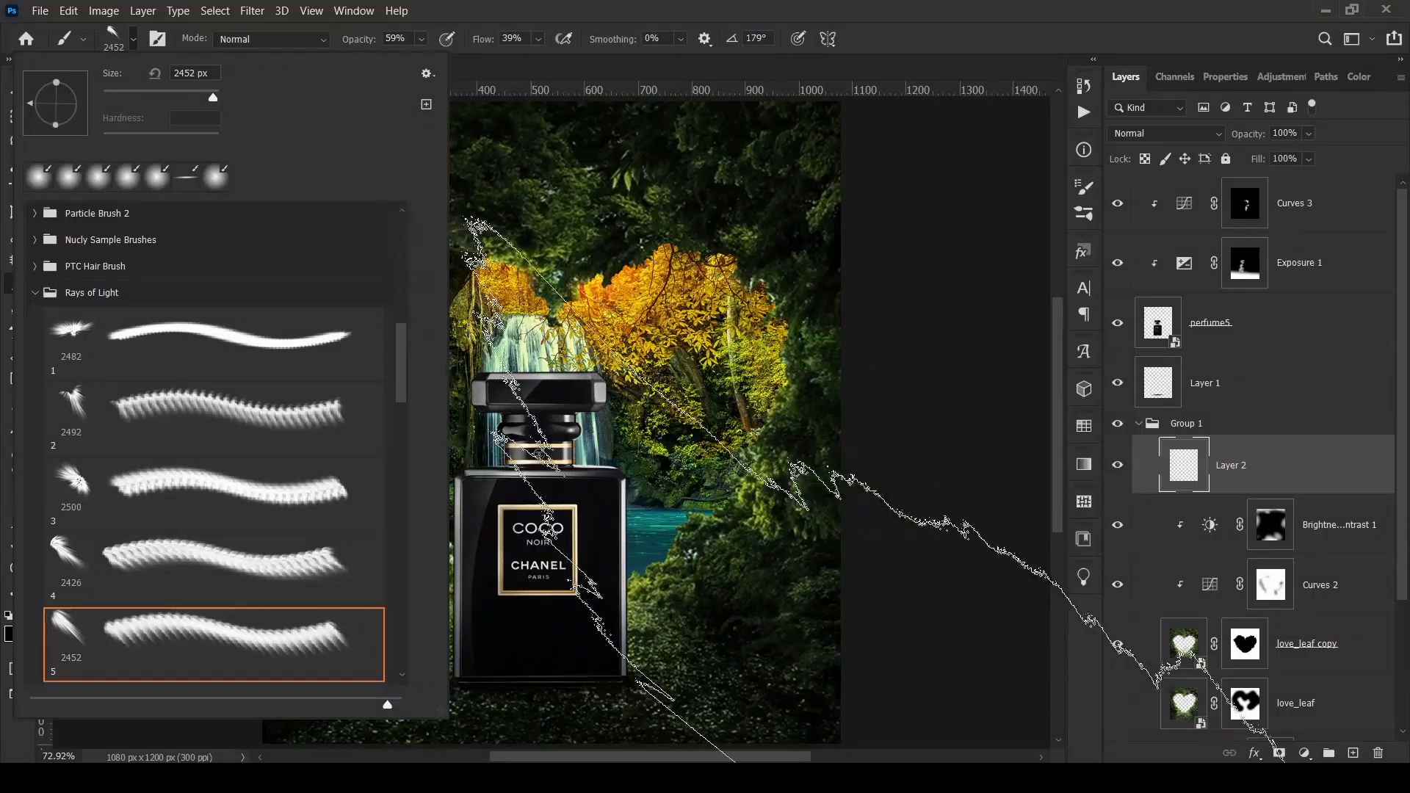
pyautogui.moveTo(38, 74)
pyautogui.mouseDown()
pyautogui.moveTo(23, 110)
pyautogui.moveTo(39, 151)
pyautogui.mouseUp()
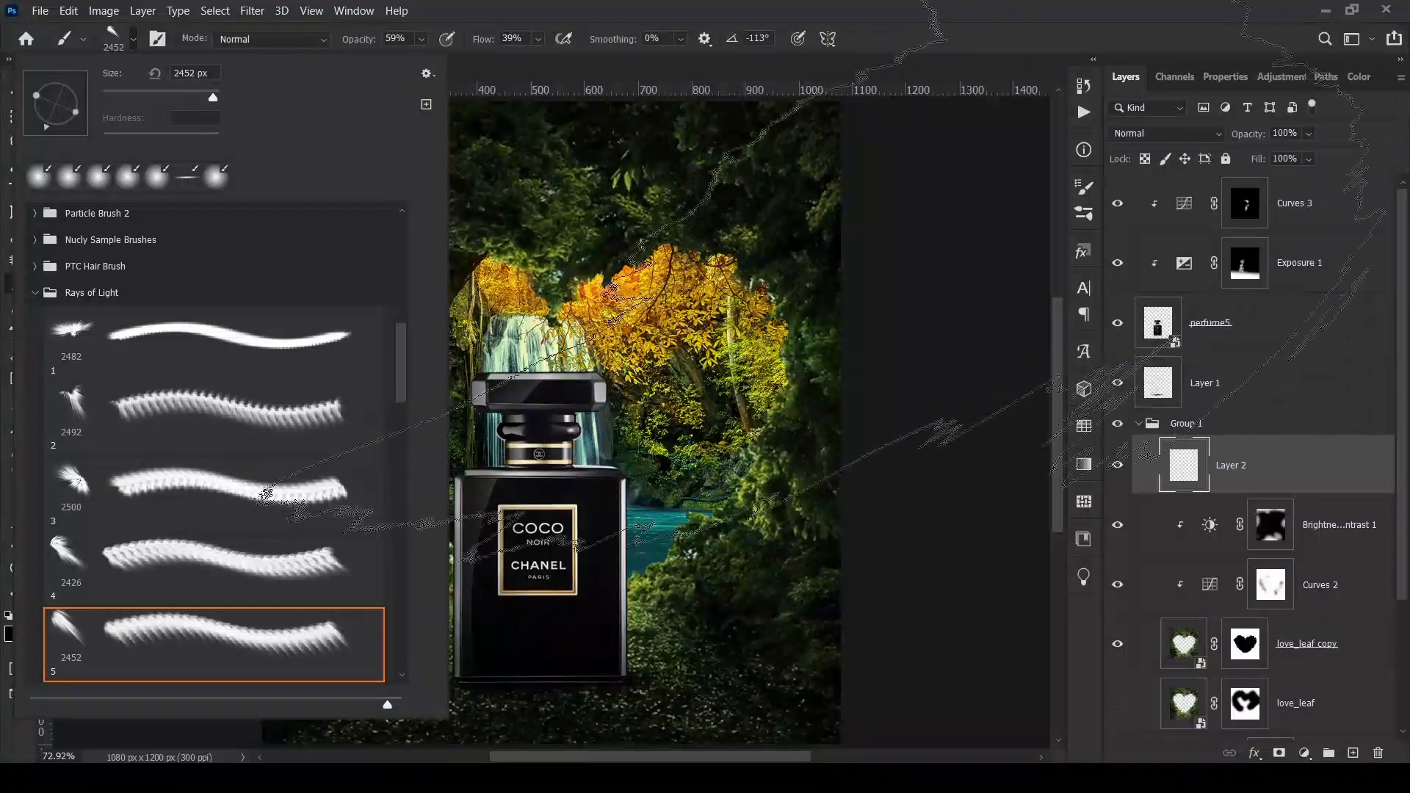
pyautogui.click(953, 8)
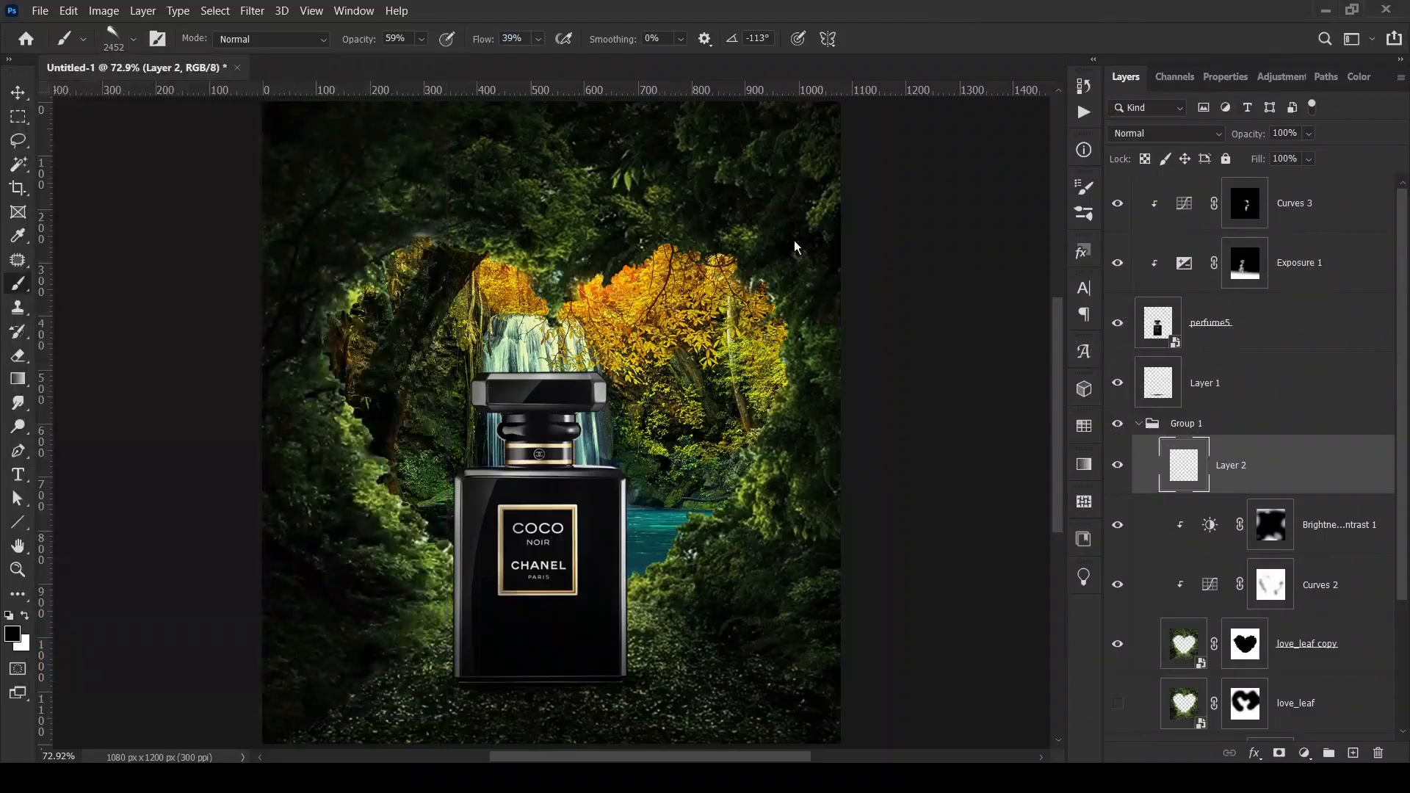
# - Reduce the light-ray brush to 800 px and set its opacity and flow to 100%
pyautogui.press('[')
pyautogui.press('[')
pyautogui.press('[')
pyautogui.press('[')
pyautogui.press('[')
pyautogui.press('[')
pyautogui.press('[')
pyautogui.press('[')
pyautogui.press('[')
pyautogui.press('[')
pyautogui.press('[')
pyautogui.press('[')
pyautogui.press('[')
pyautogui.press('[')
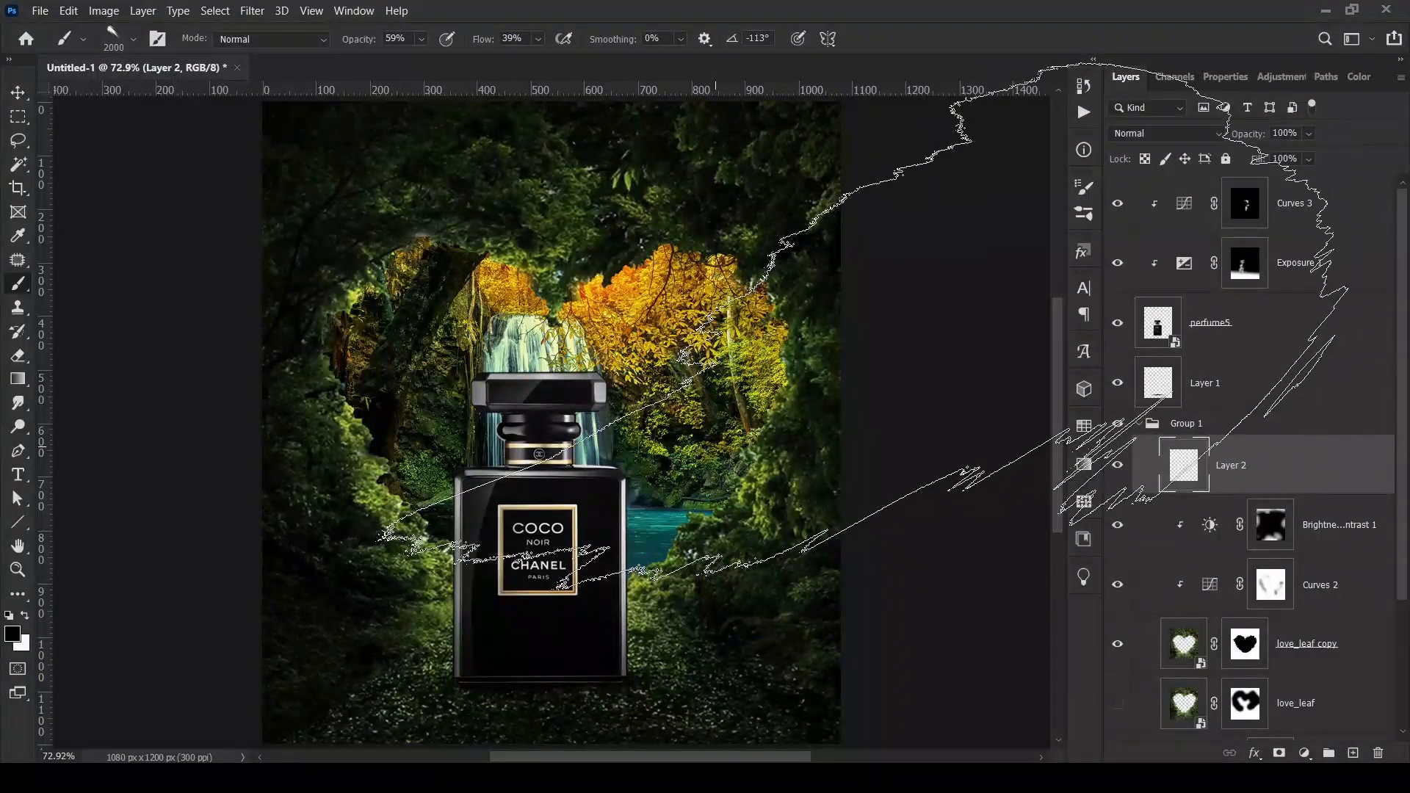
pyautogui.press('[')
pyautogui.press('[')
pyautogui.press('[')
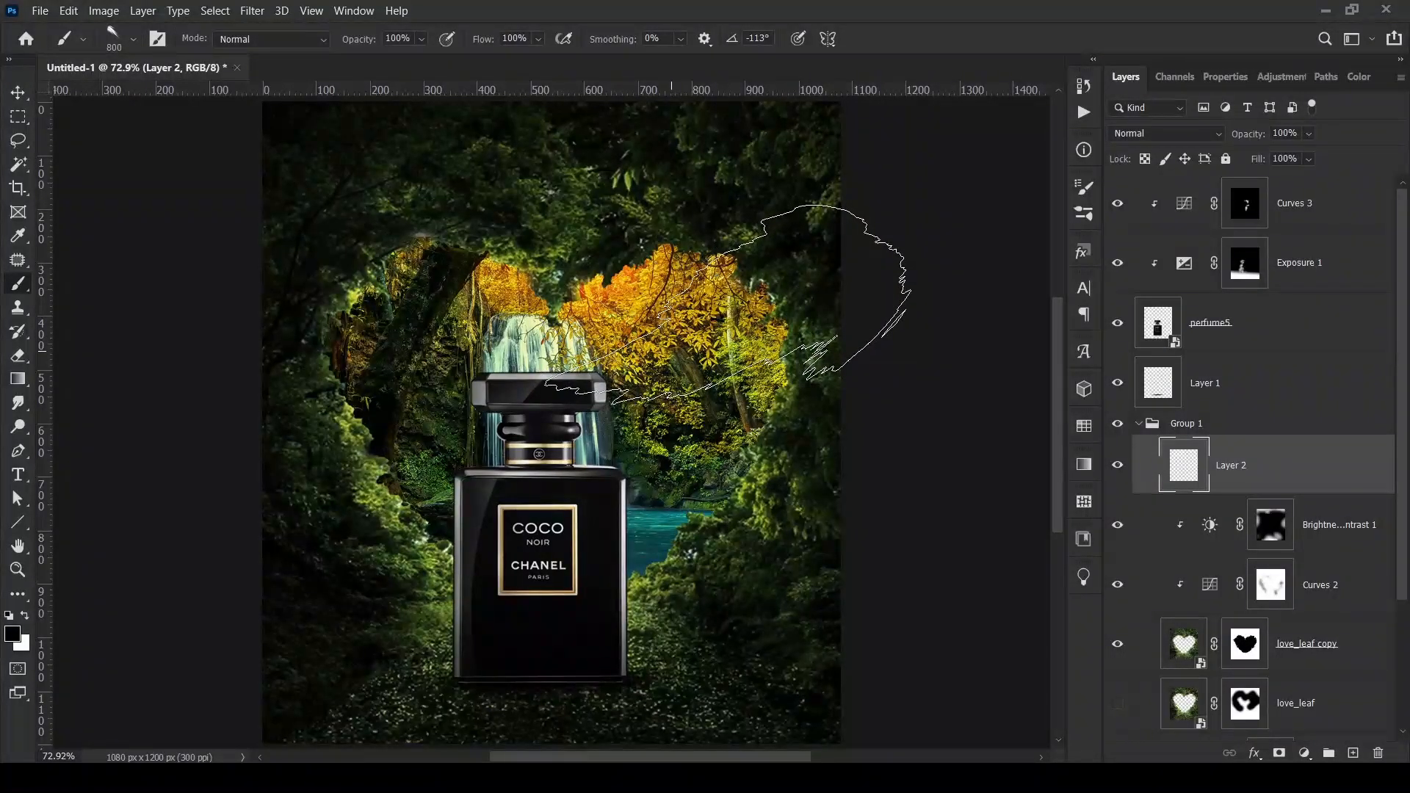
# - Set the foreground colour to a bright yellow, about #f0e752
pyautogui.press('x')
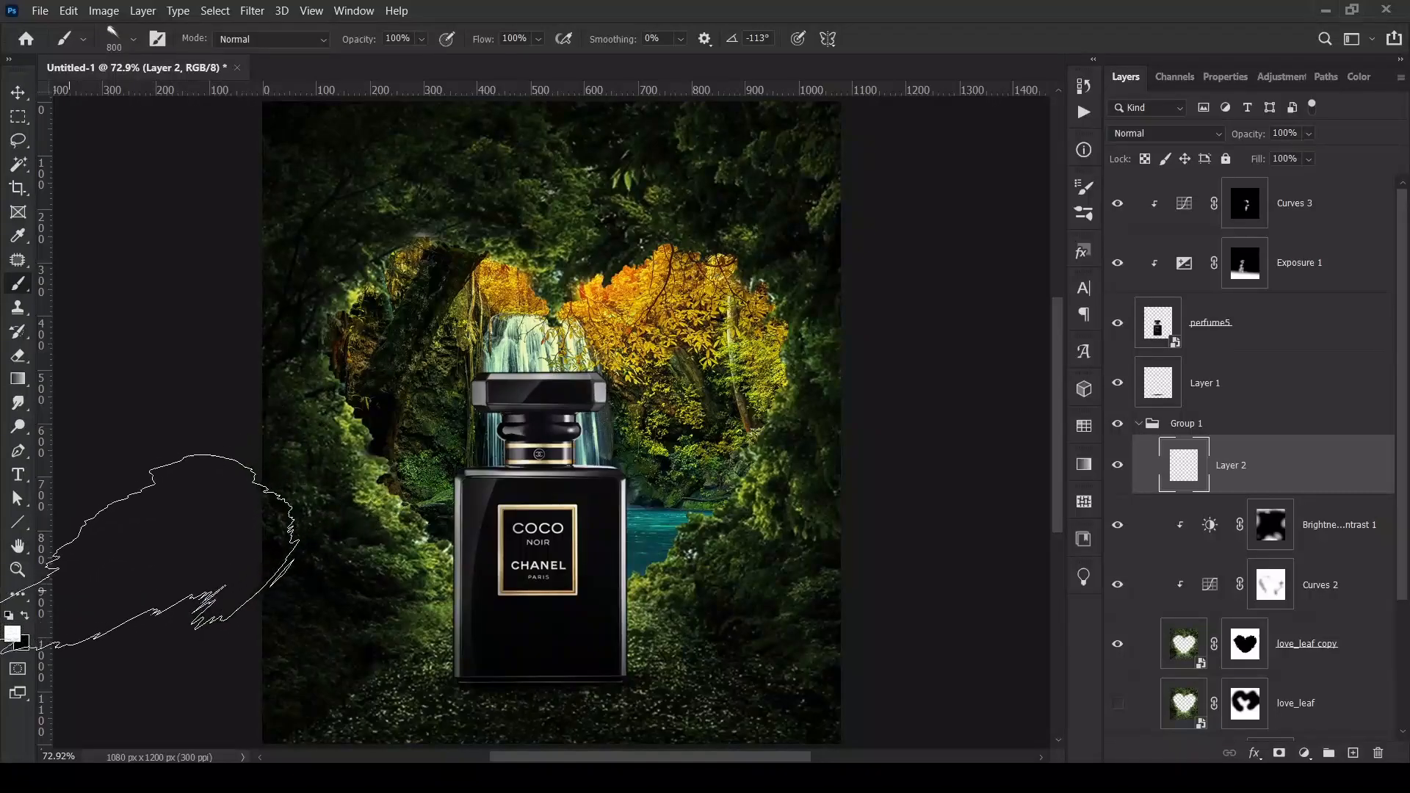
pyautogui.click(13, 636)
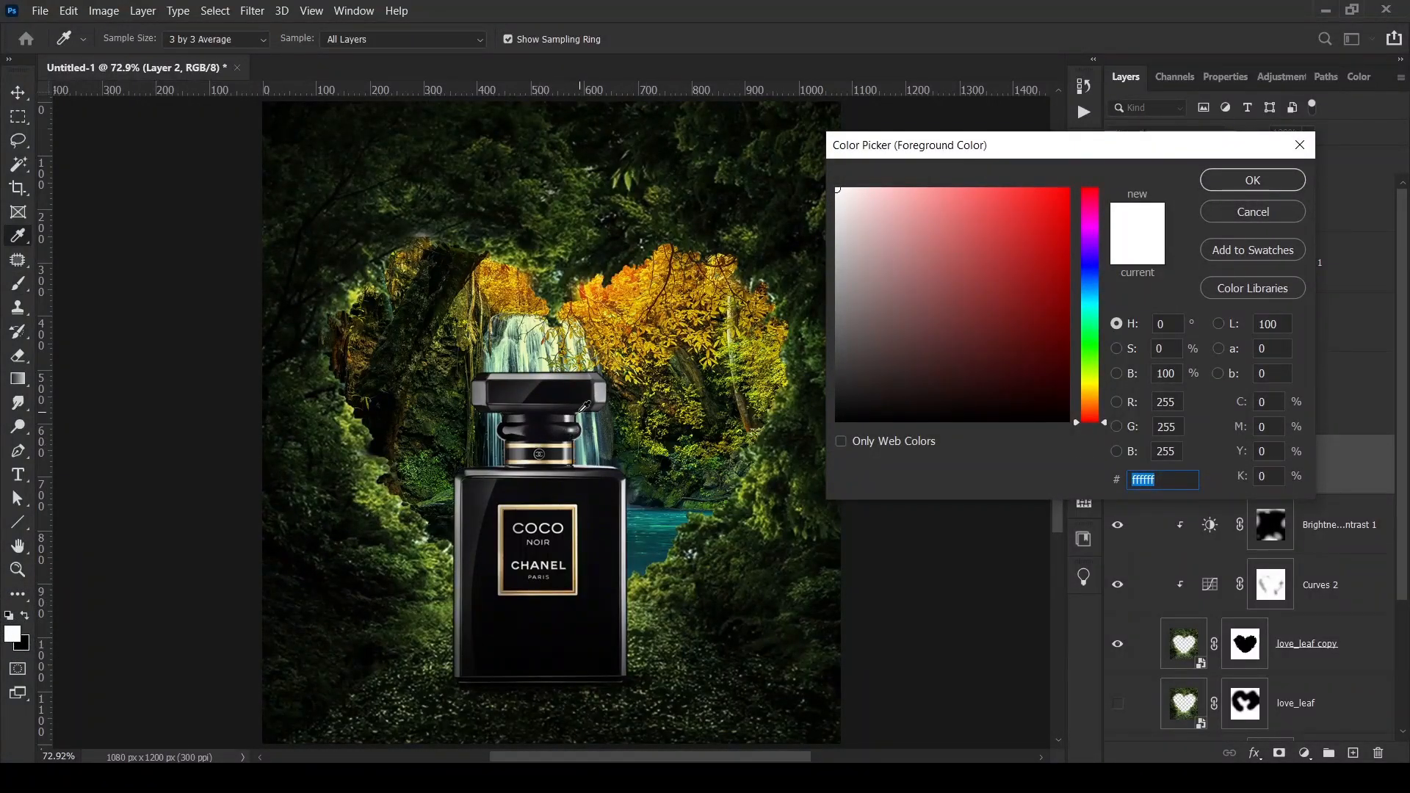
pyautogui.click(532, 447)
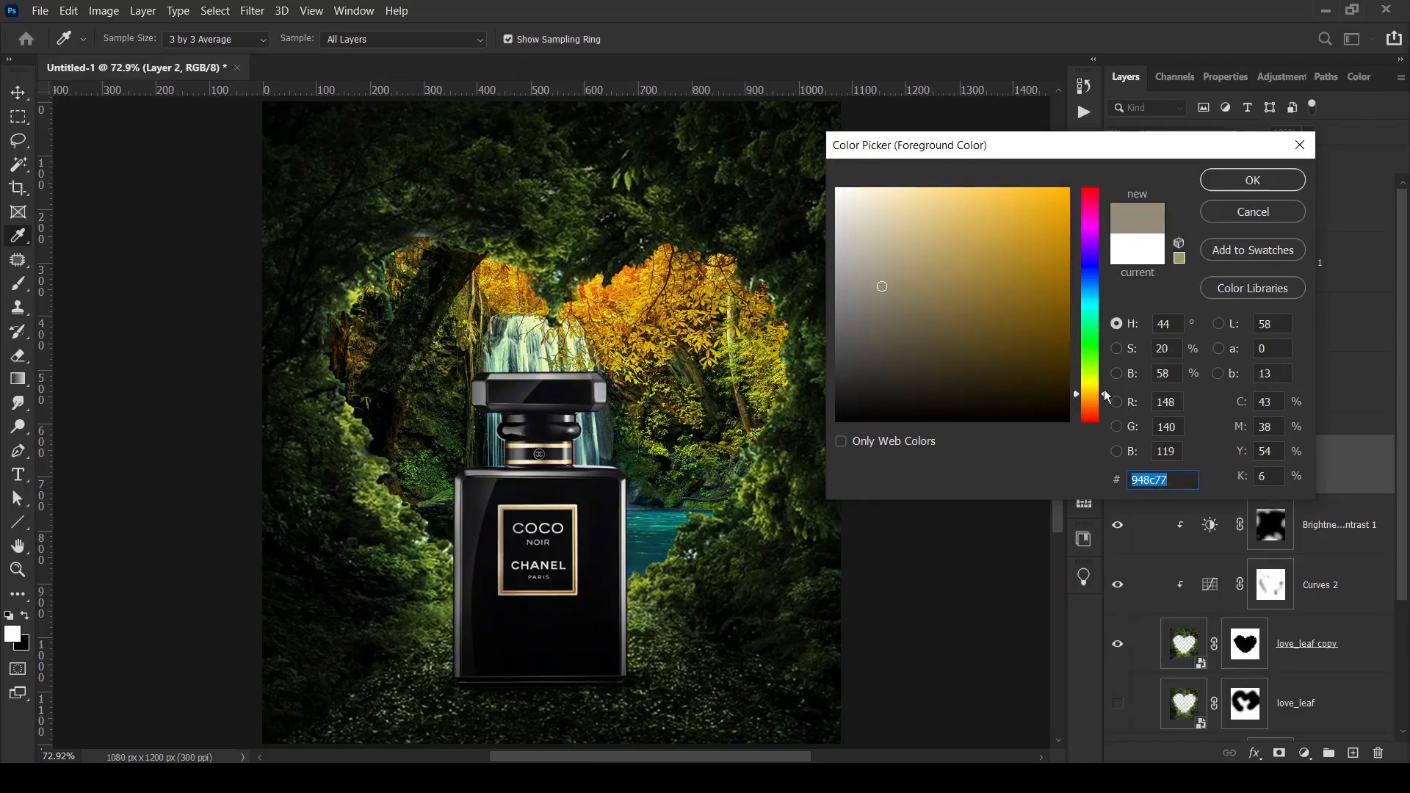
pyautogui.moveTo(1104, 390); pyautogui.dragTo(1102, 383)
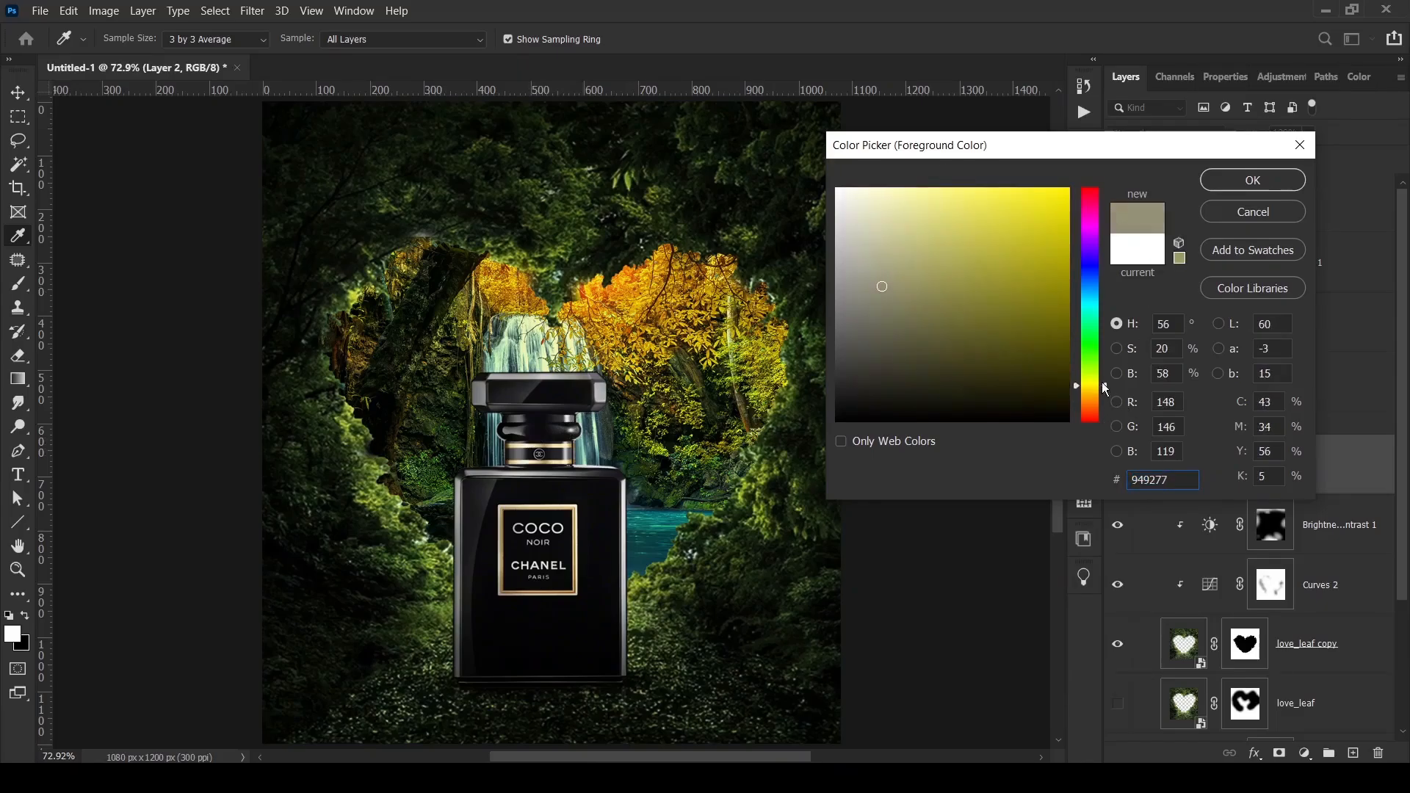
pyautogui.click(991, 201)
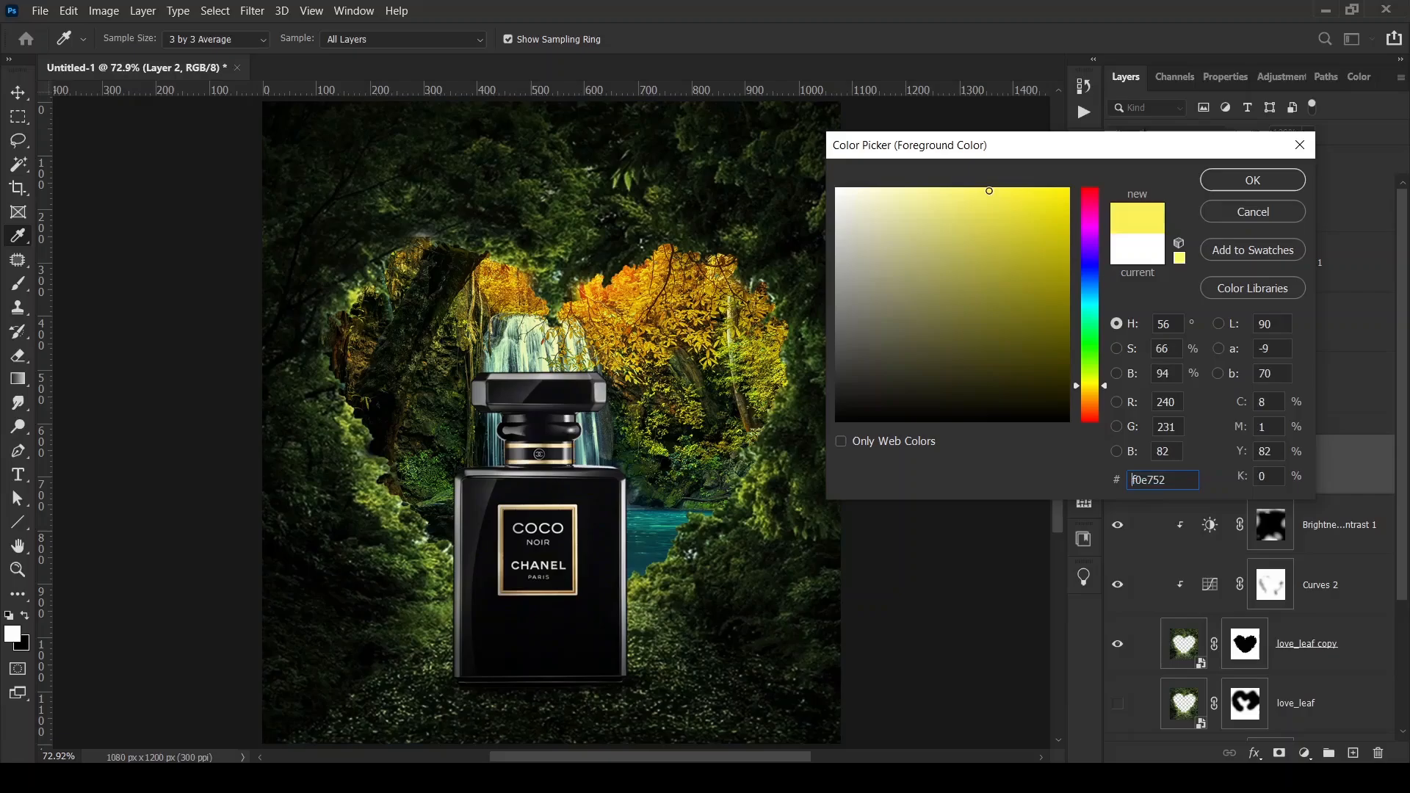
pyautogui.click(1225, 180)
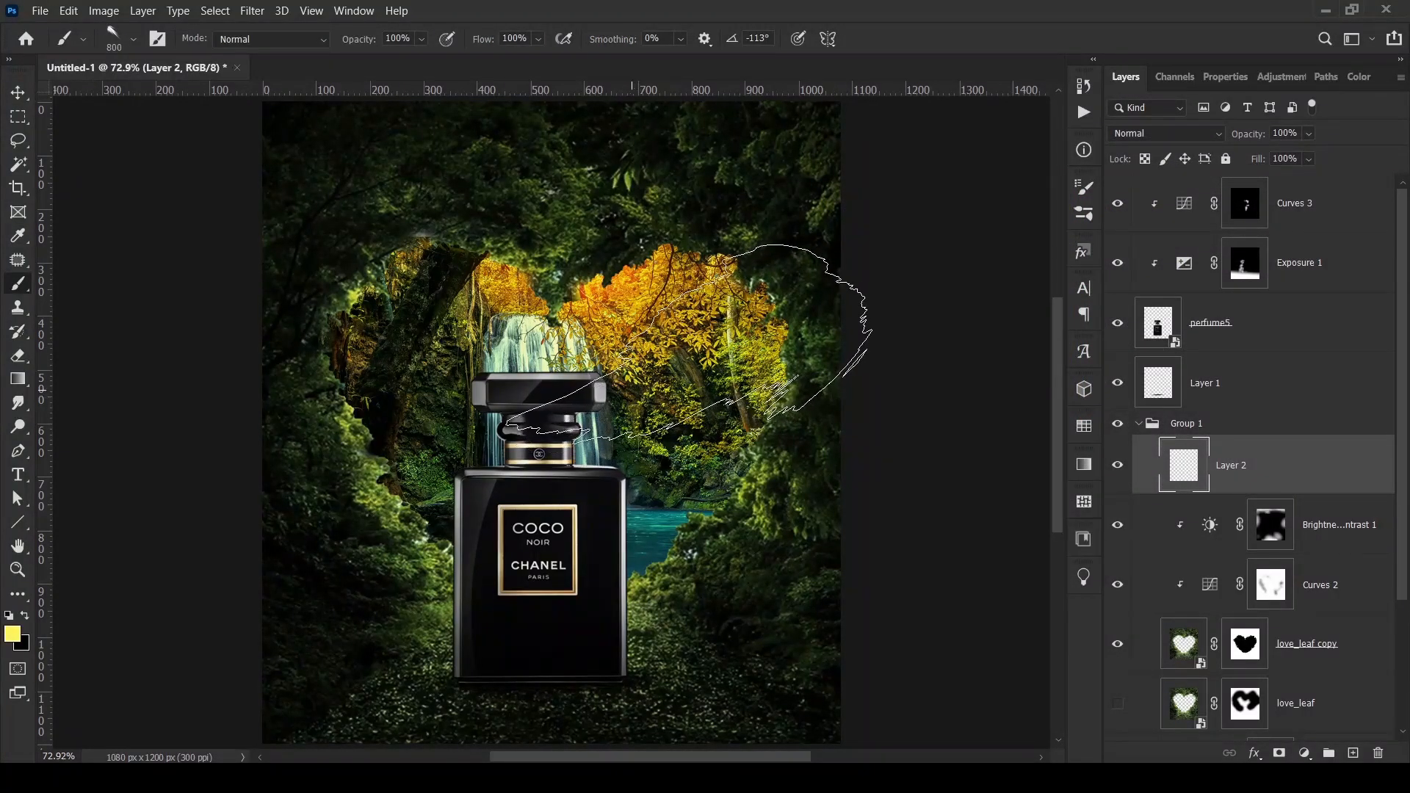
# - Stamp one yellow light ray over the heart opening's right side on Layer 2 and set the layer's blend mode to Screen
pyautogui.click(742, 338)
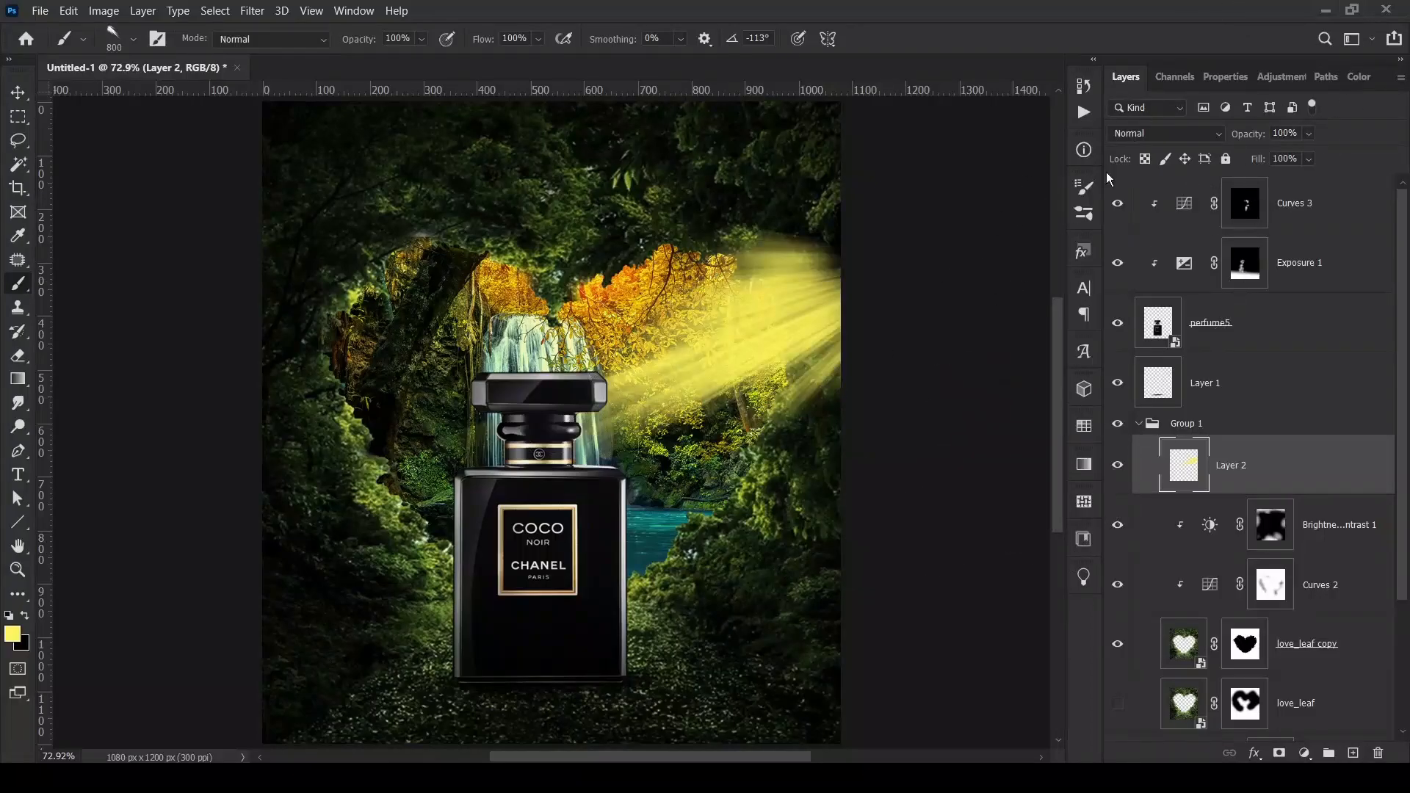
pyautogui.click(1172, 131)
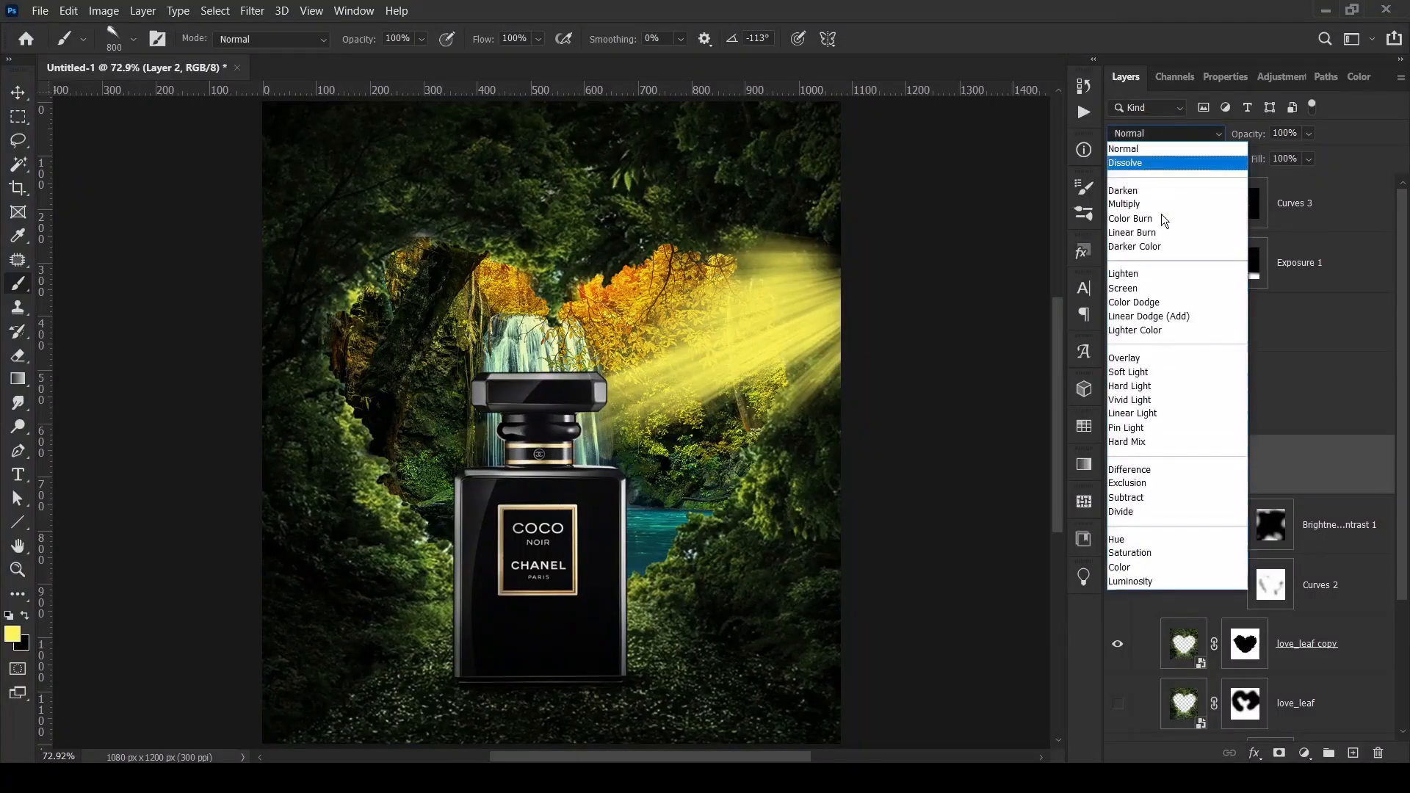
pyautogui.click(1154, 289)
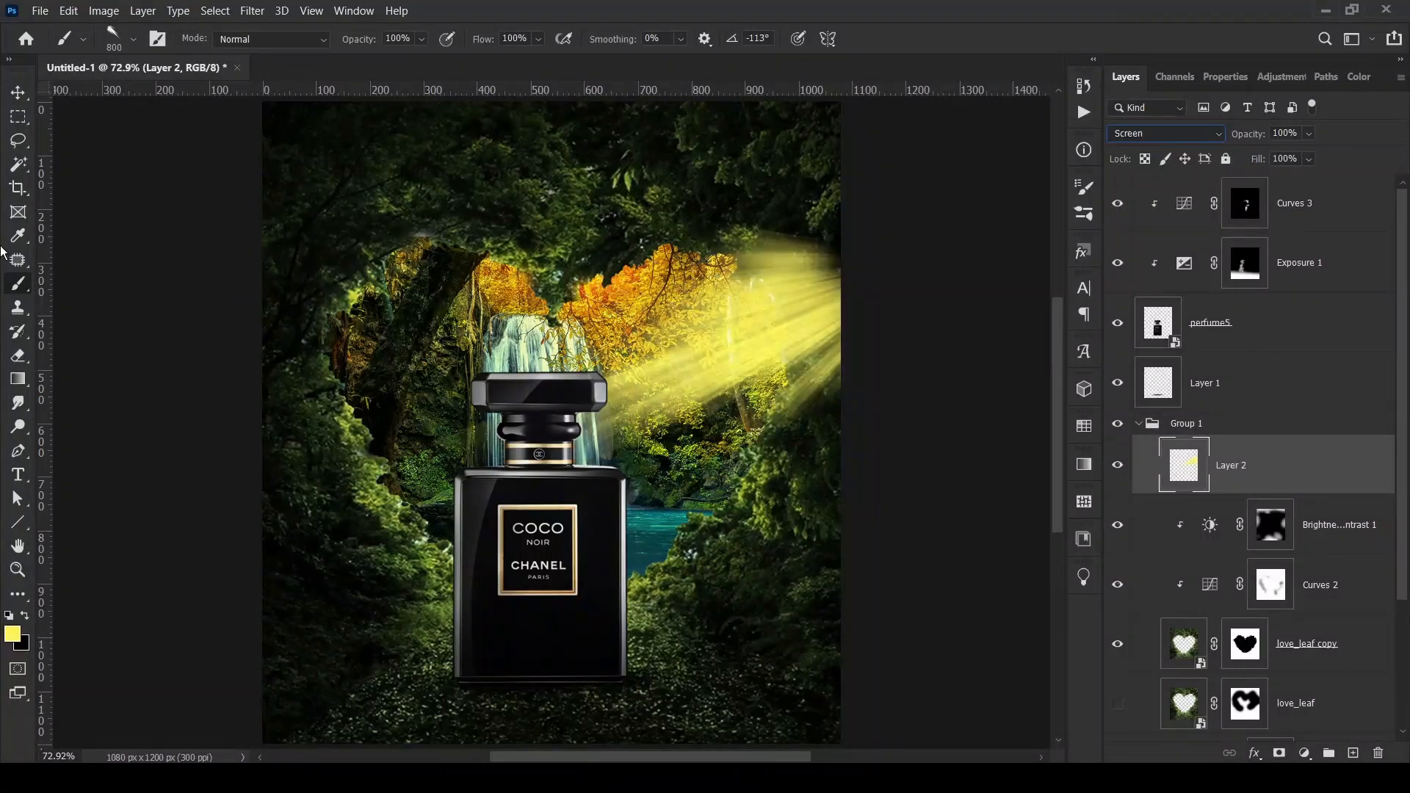
# - Place Layer 2 directly beneath the love_leaf copy layer and reposition the yellow light ray inside the heart opening
pyautogui.click(18, 93)
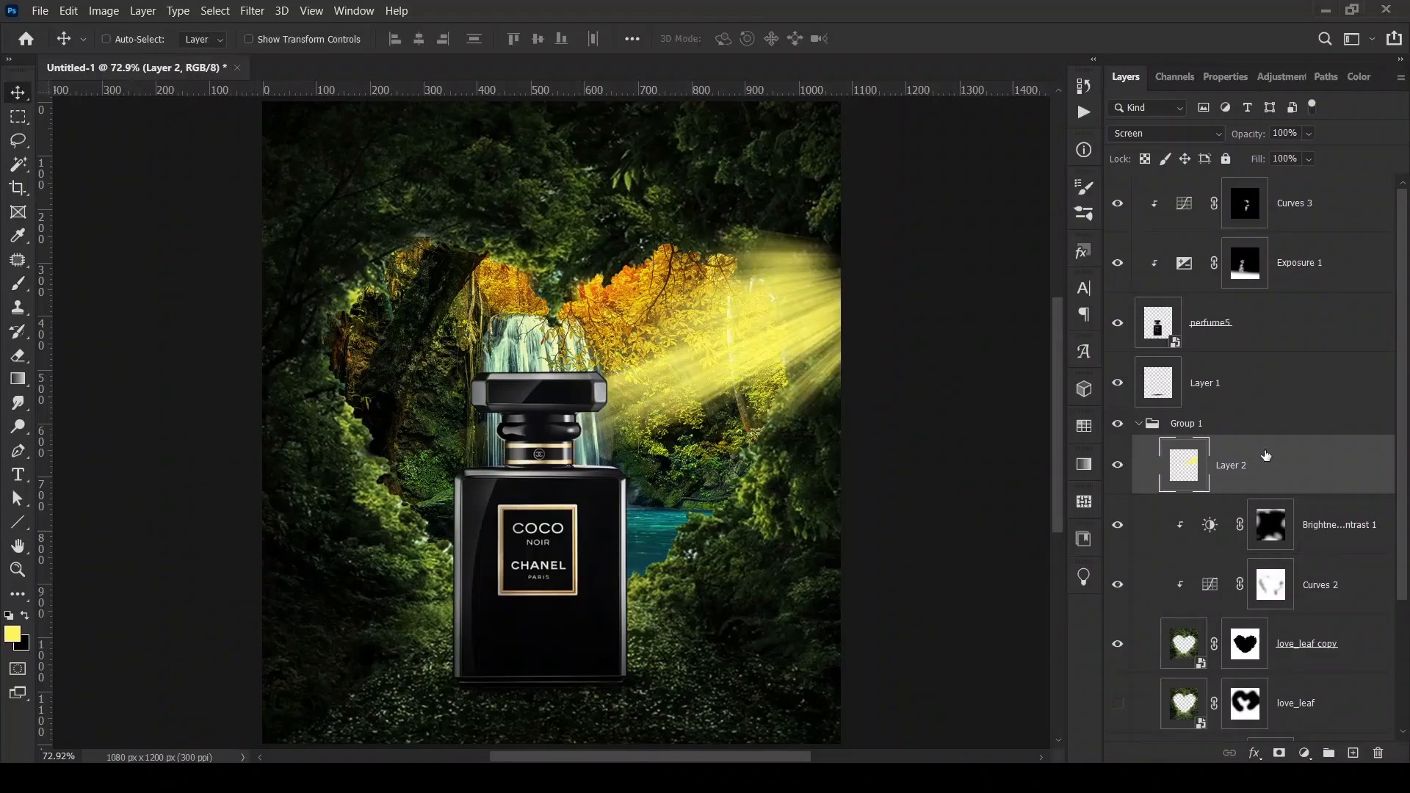
pyautogui.moveTo(1350, 485); pyautogui.dragTo(1361, 696)
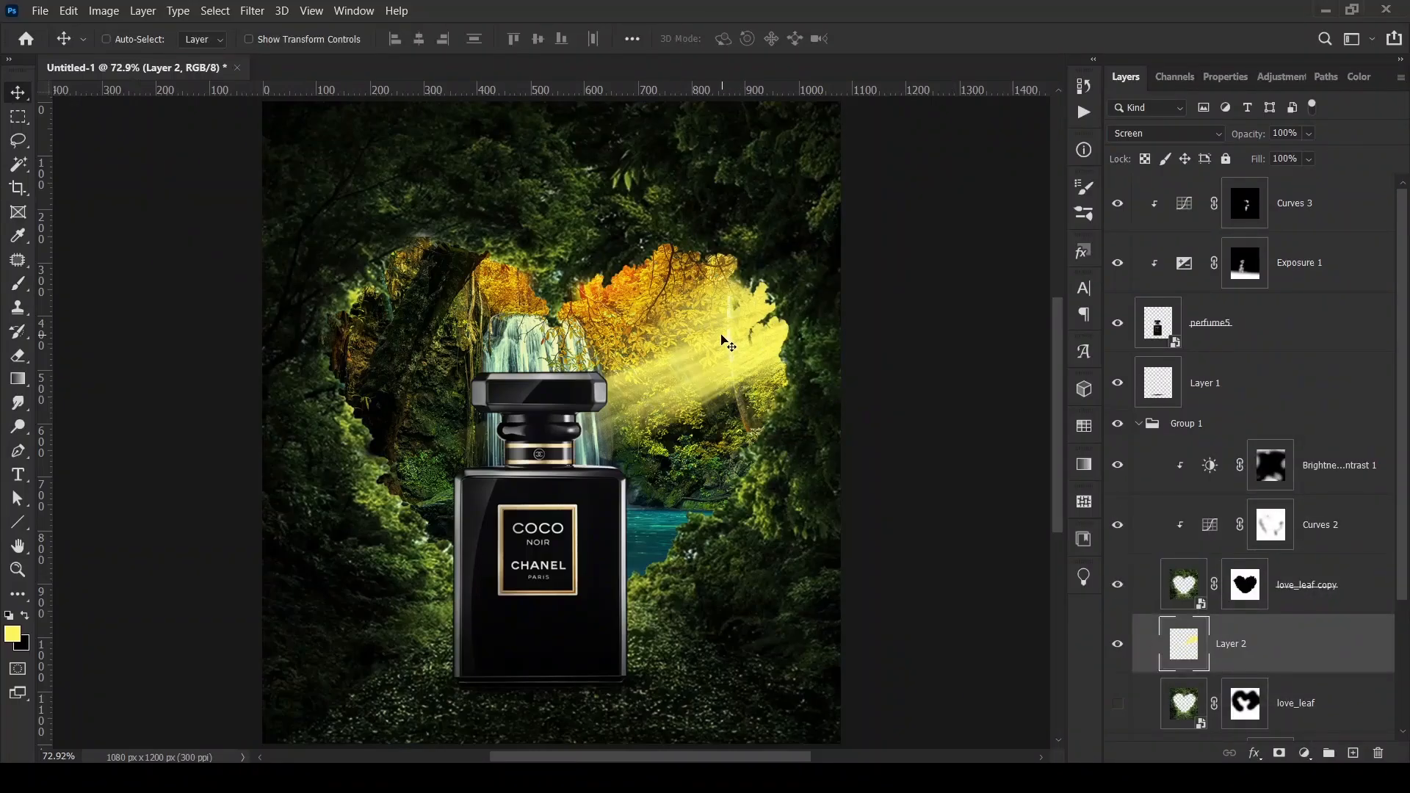
pyautogui.moveTo(740, 349); pyautogui.dragTo(740, 349)
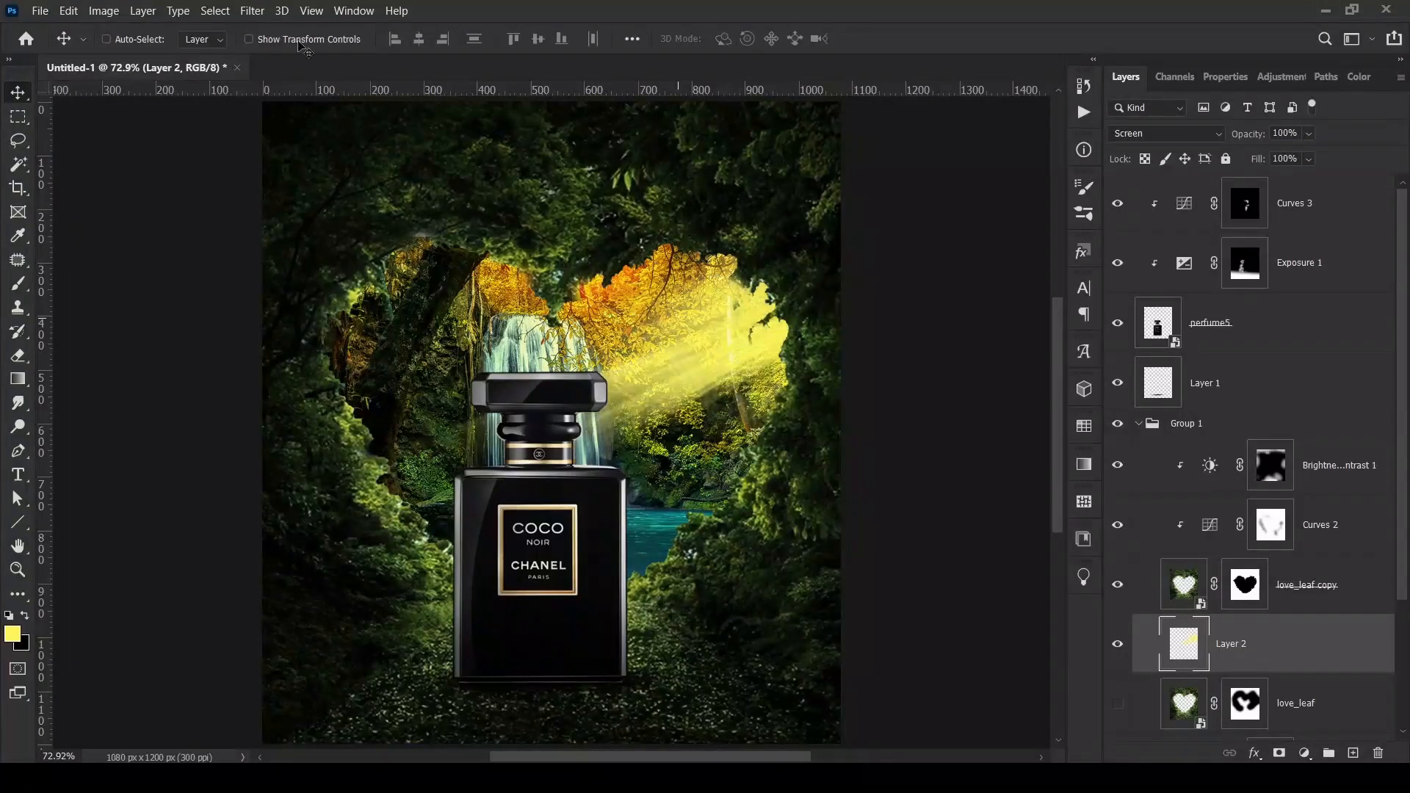
# - Apply a Gaussian Blur with a 25 px radius to the light ray on Layer 2
pyautogui.click(251, 11)
pyautogui.moveTo(374, 209)
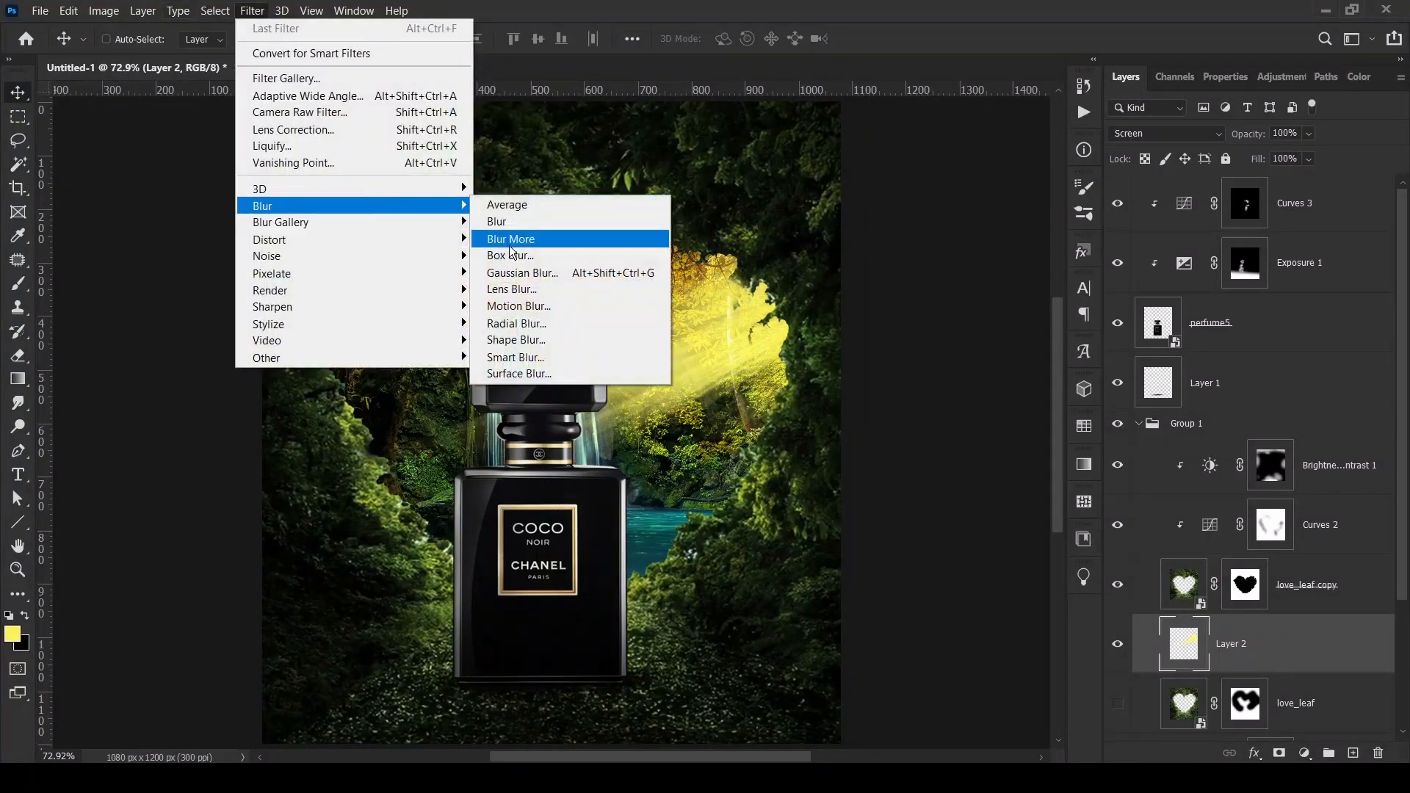
pyautogui.click(520, 272)
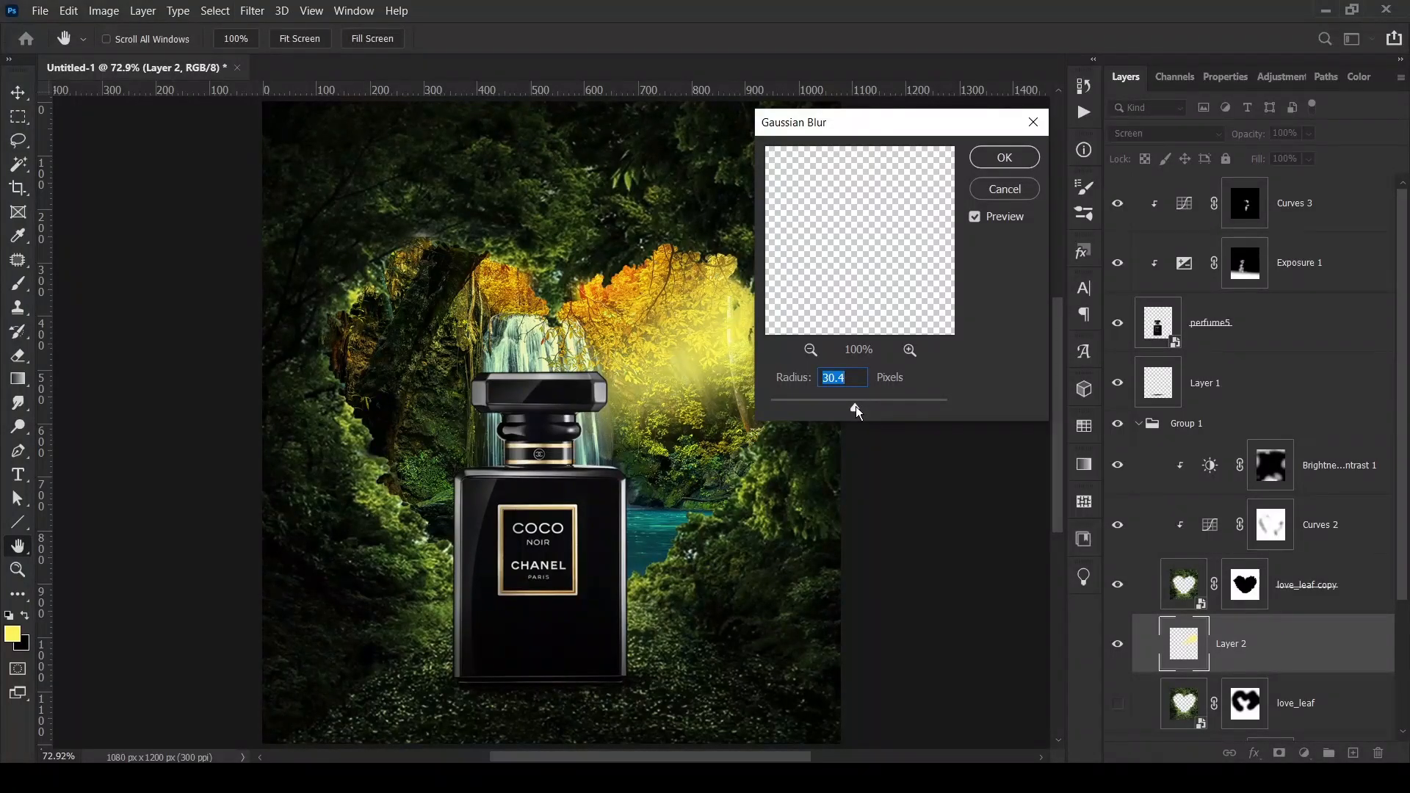
pyautogui.write('25')
pyautogui.click(1005, 157)
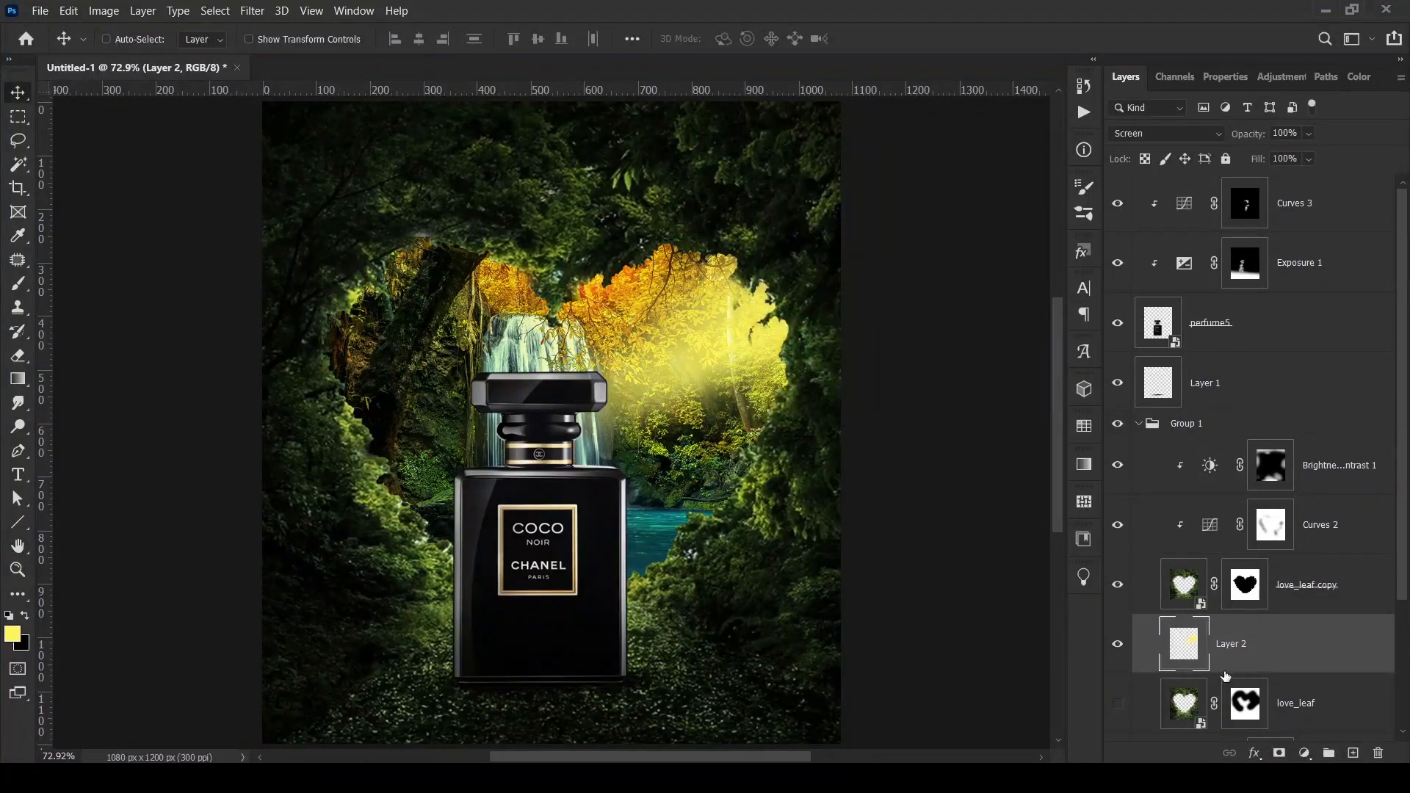
# - Set the opacity of Layer 2 to 60%
pyautogui.doubleClick(1284, 133)
pyautogui.write('50')
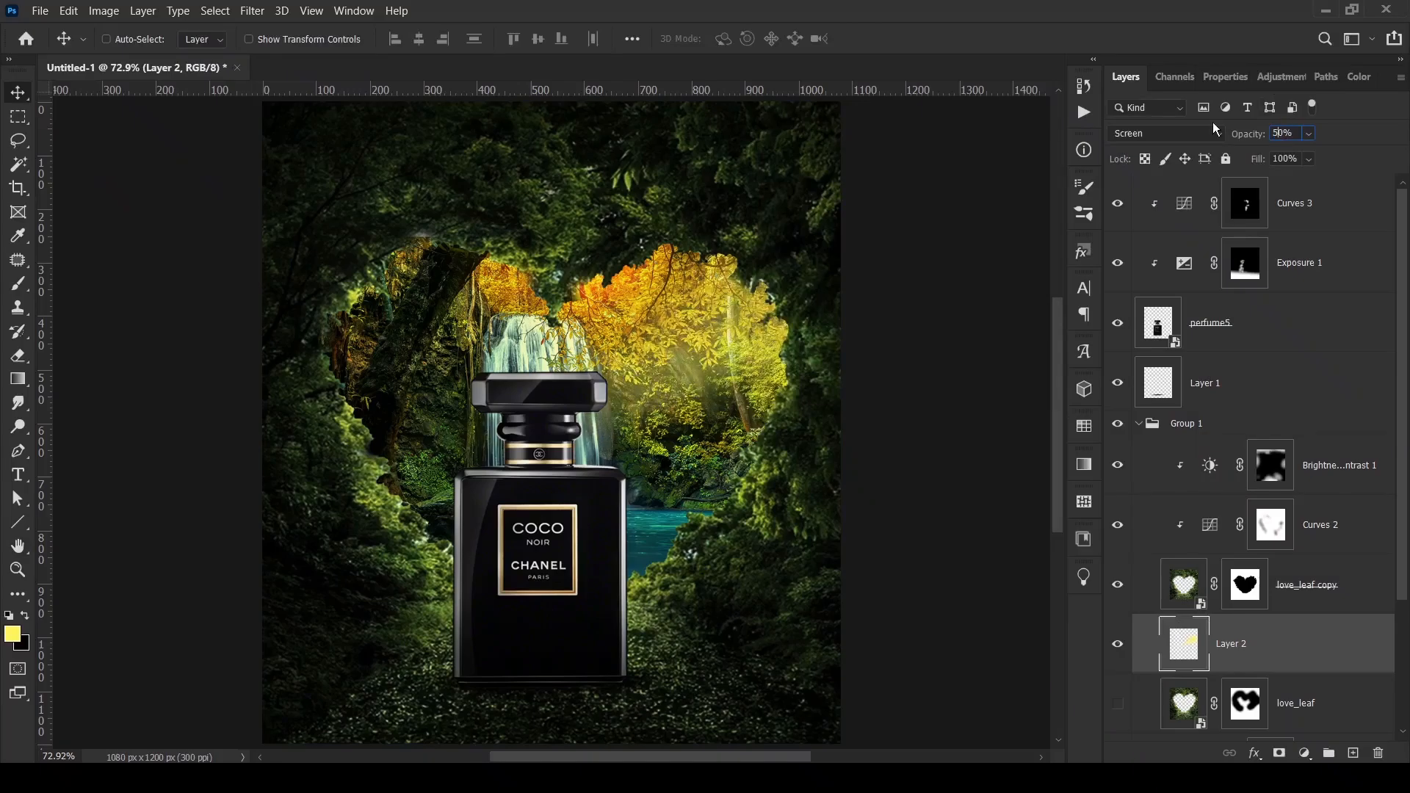
pyautogui.write('6')
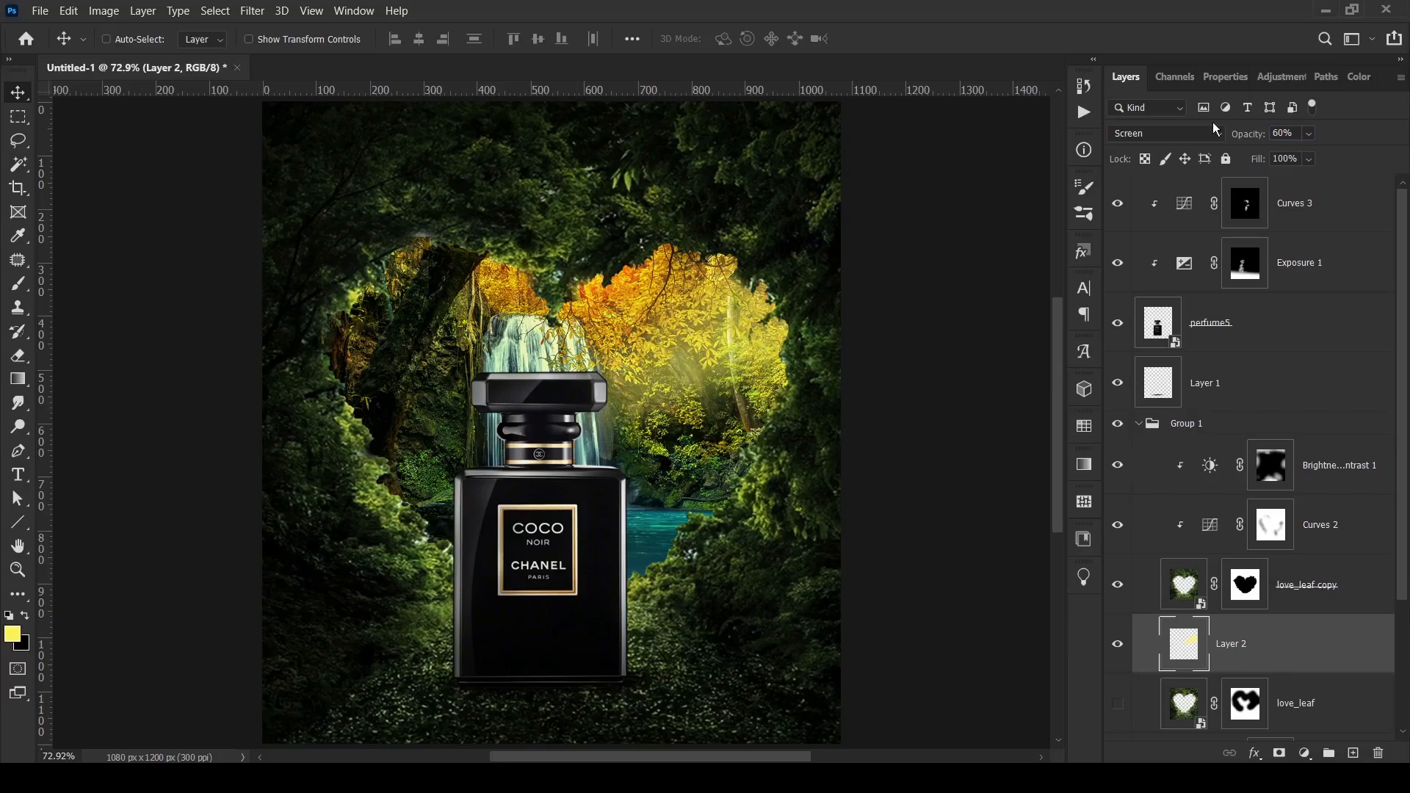
# - Collapse Group 1 and add a new layer above Curves 3, clipped to the perfume bottle
pyautogui.click(1140, 424)
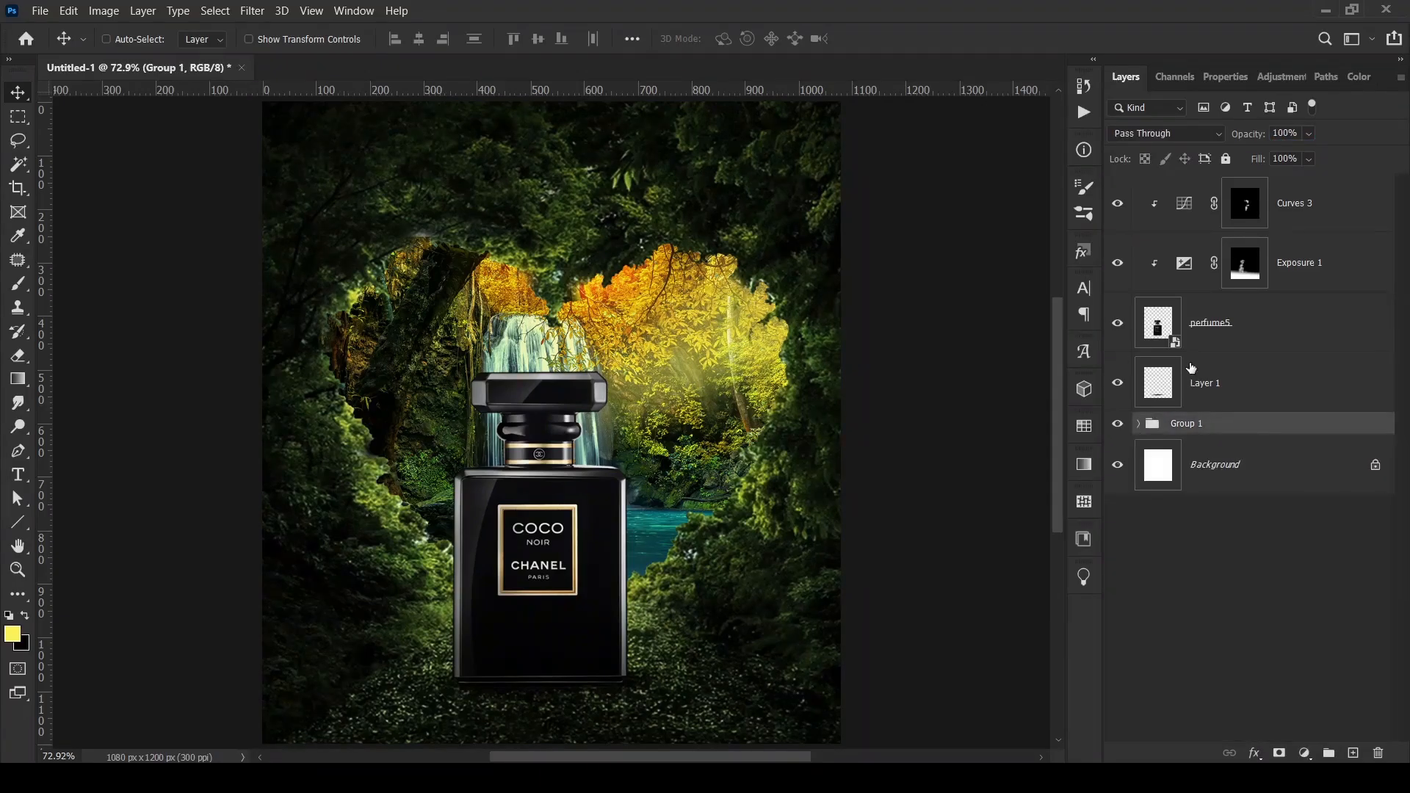
pyautogui.click(1191, 229)
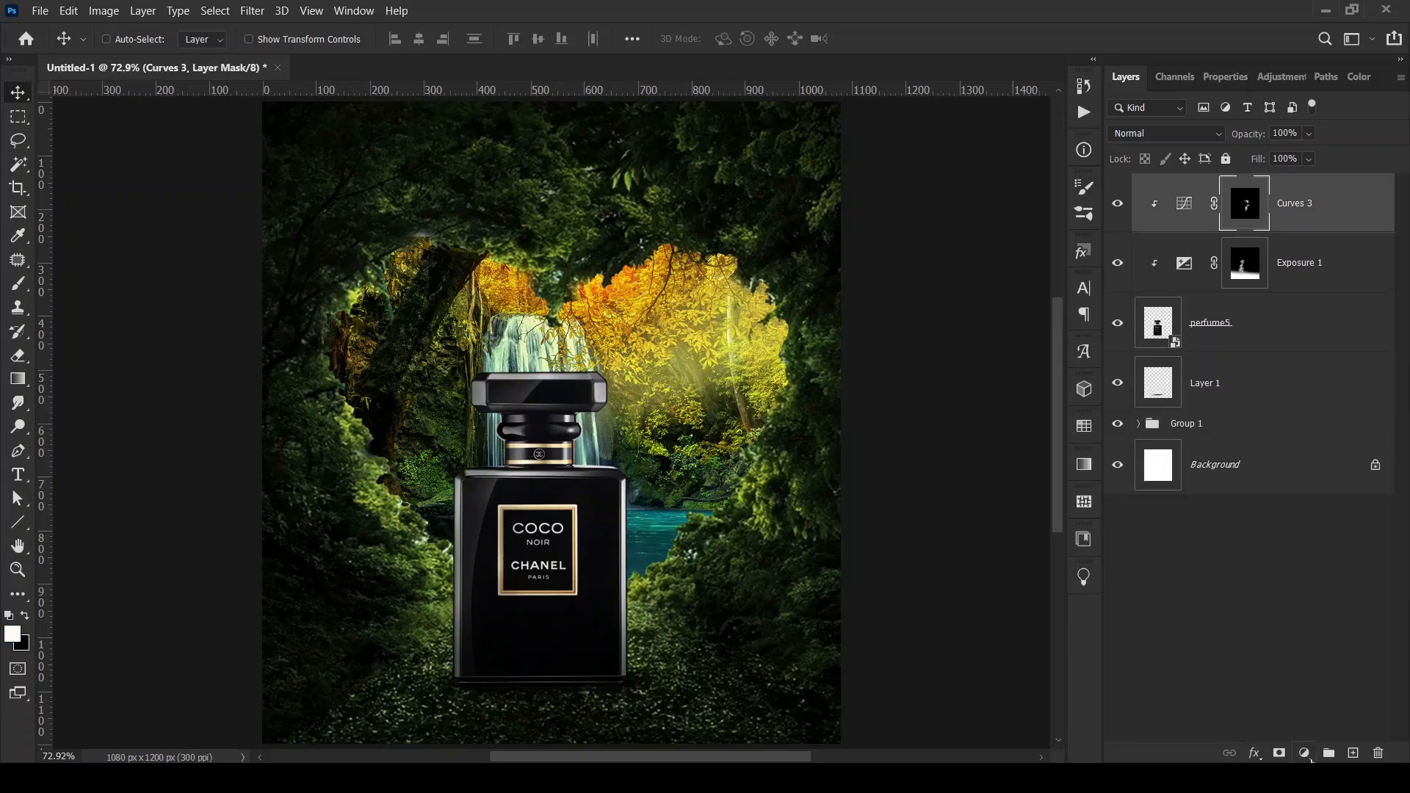
pyautogui.click(1353, 753)
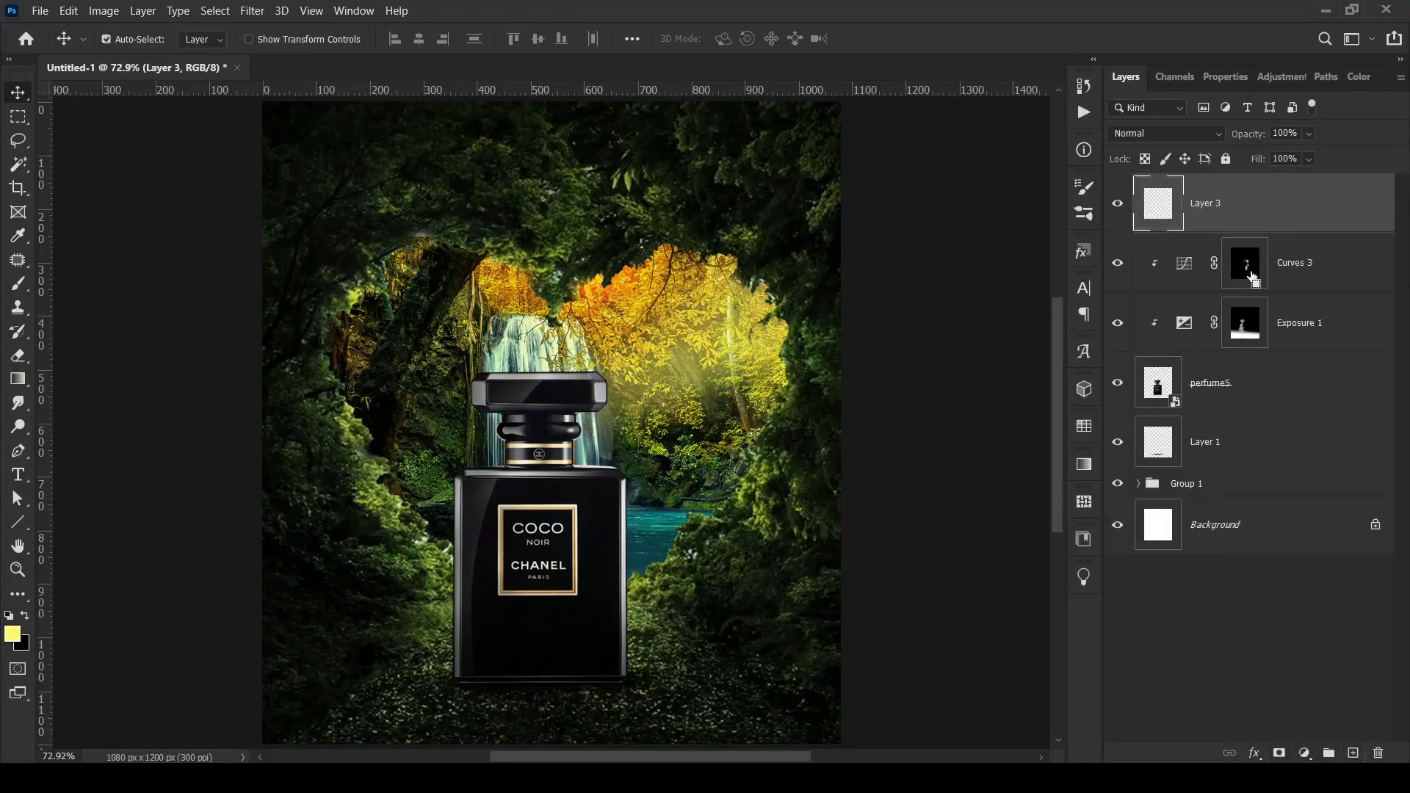
pyautogui.hotkey('ctrl', 'alt', 'g')
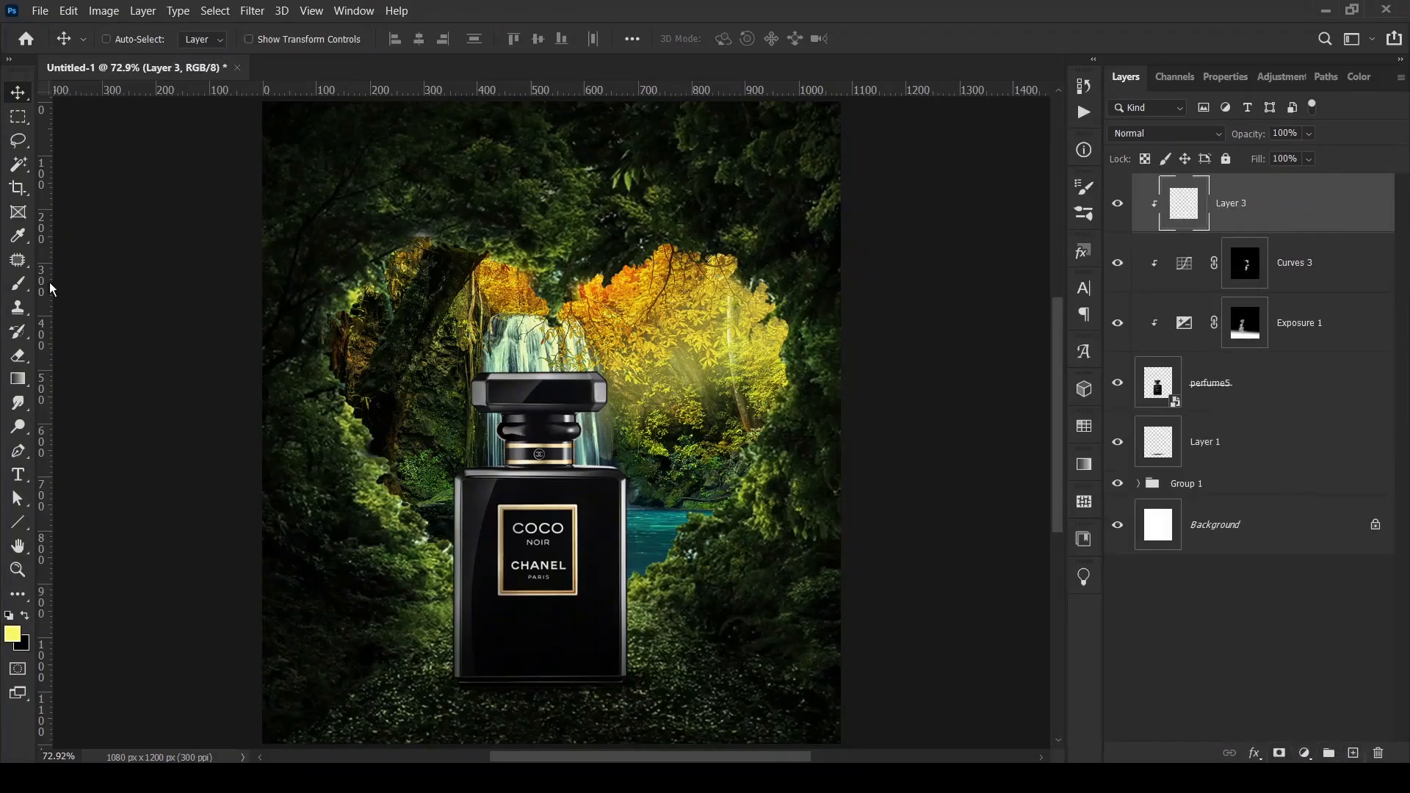
# - Switch to a soft round brush at 150 px with 79% opacity and 100% flow for Layer 3
pyautogui.click(19, 284)
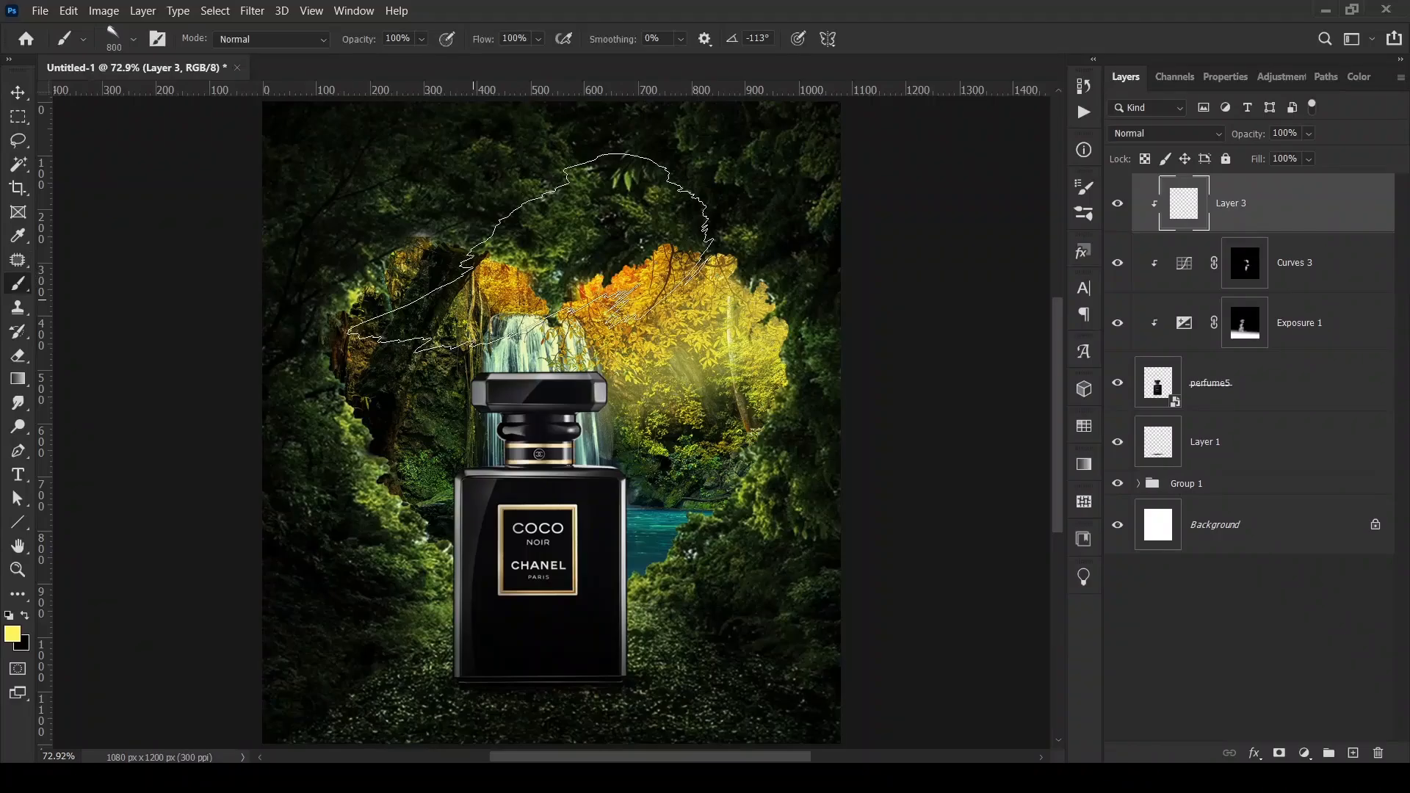
pyautogui.click(133, 39)
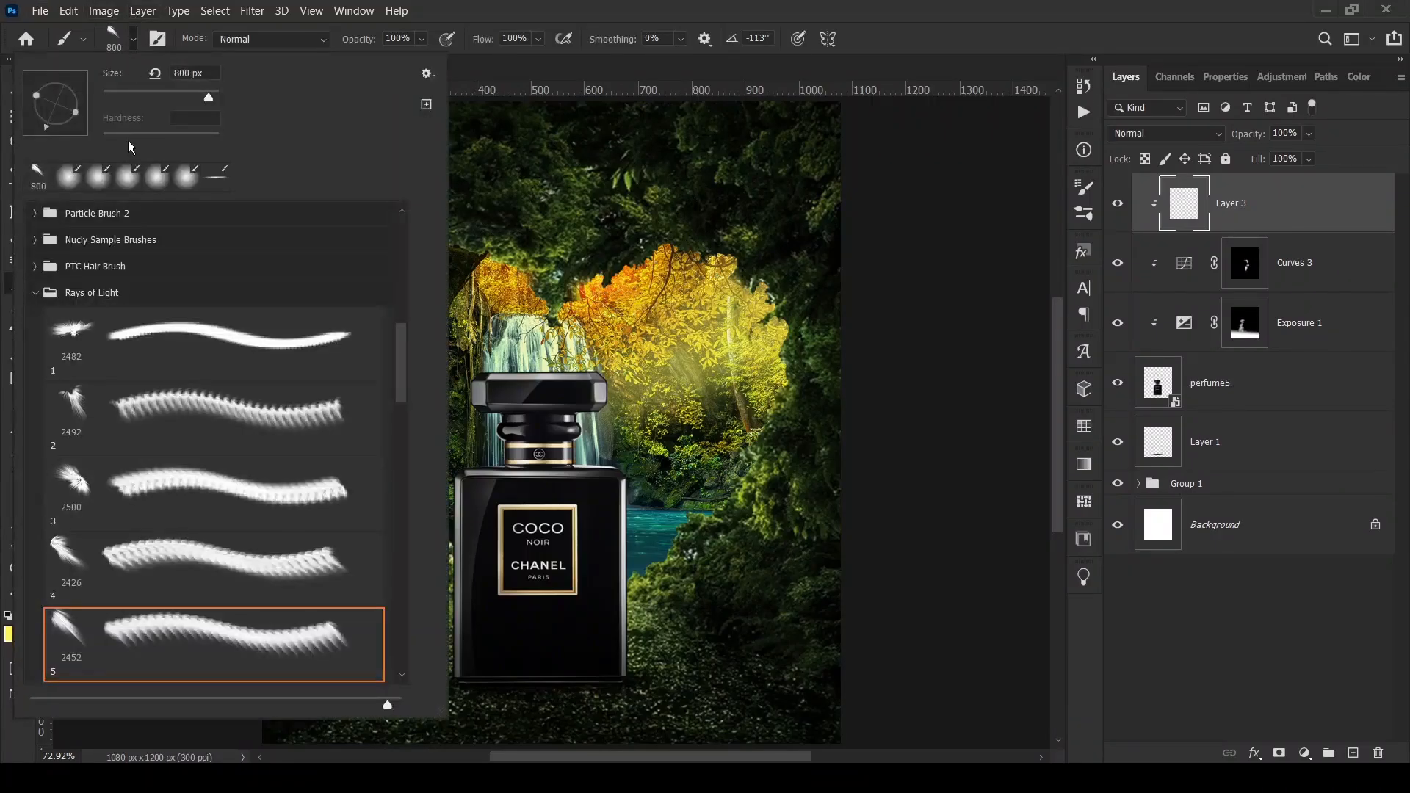
pyautogui.click(83, 184)
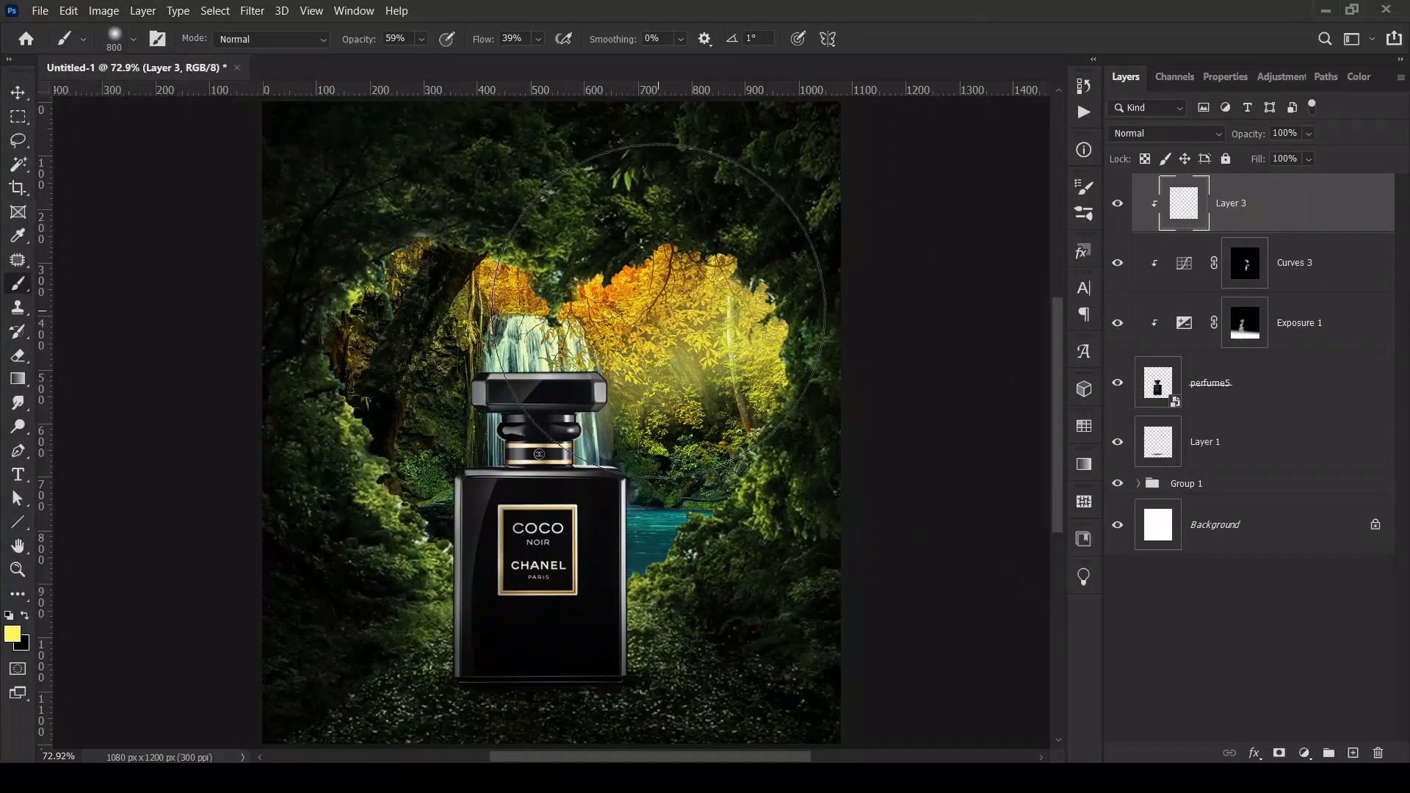
pyautogui.hotkey('ctrl', '1')
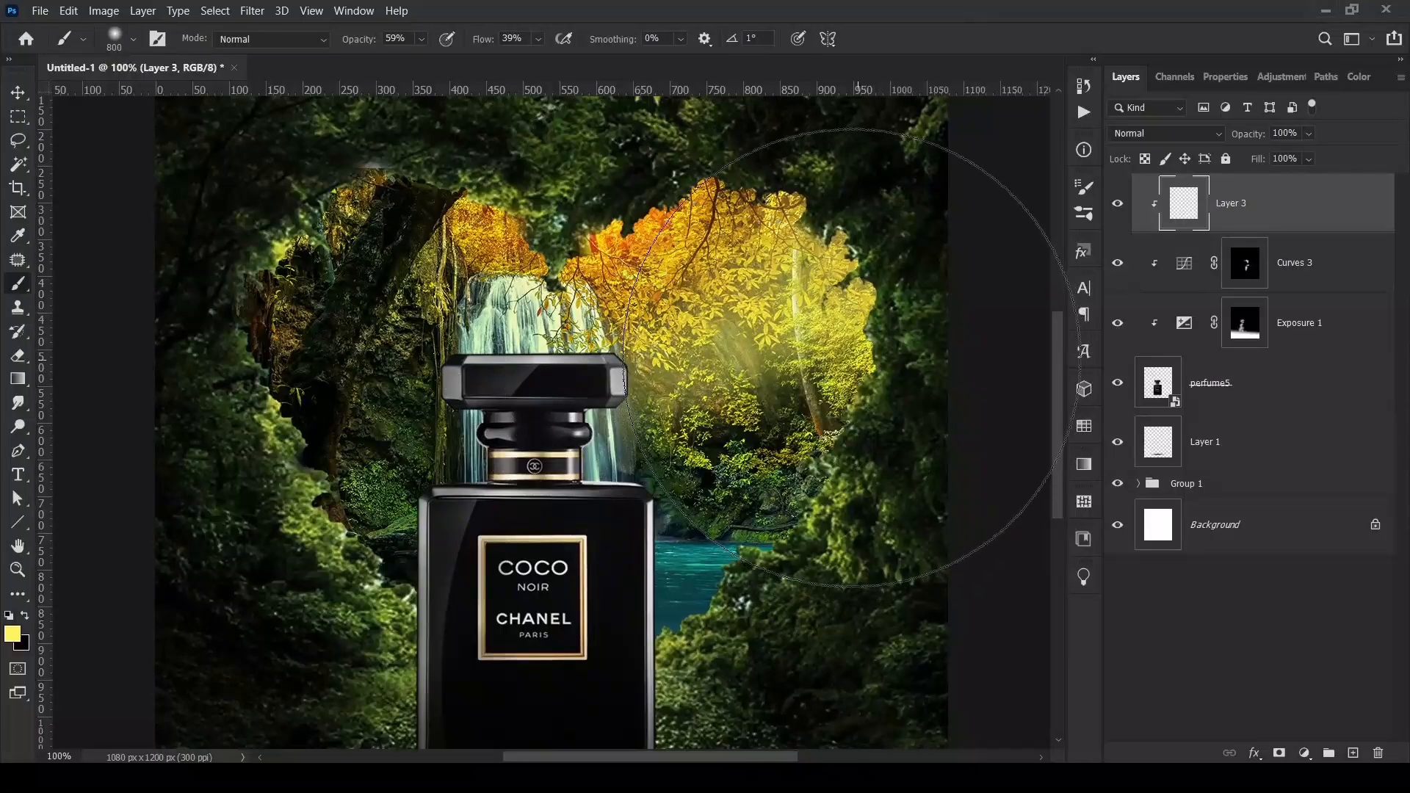
pyautogui.press('[')
pyautogui.press('[')
pyautogui.press('[')
pyautogui.press('[')
pyautogui.press('[')
pyautogui.press('[')
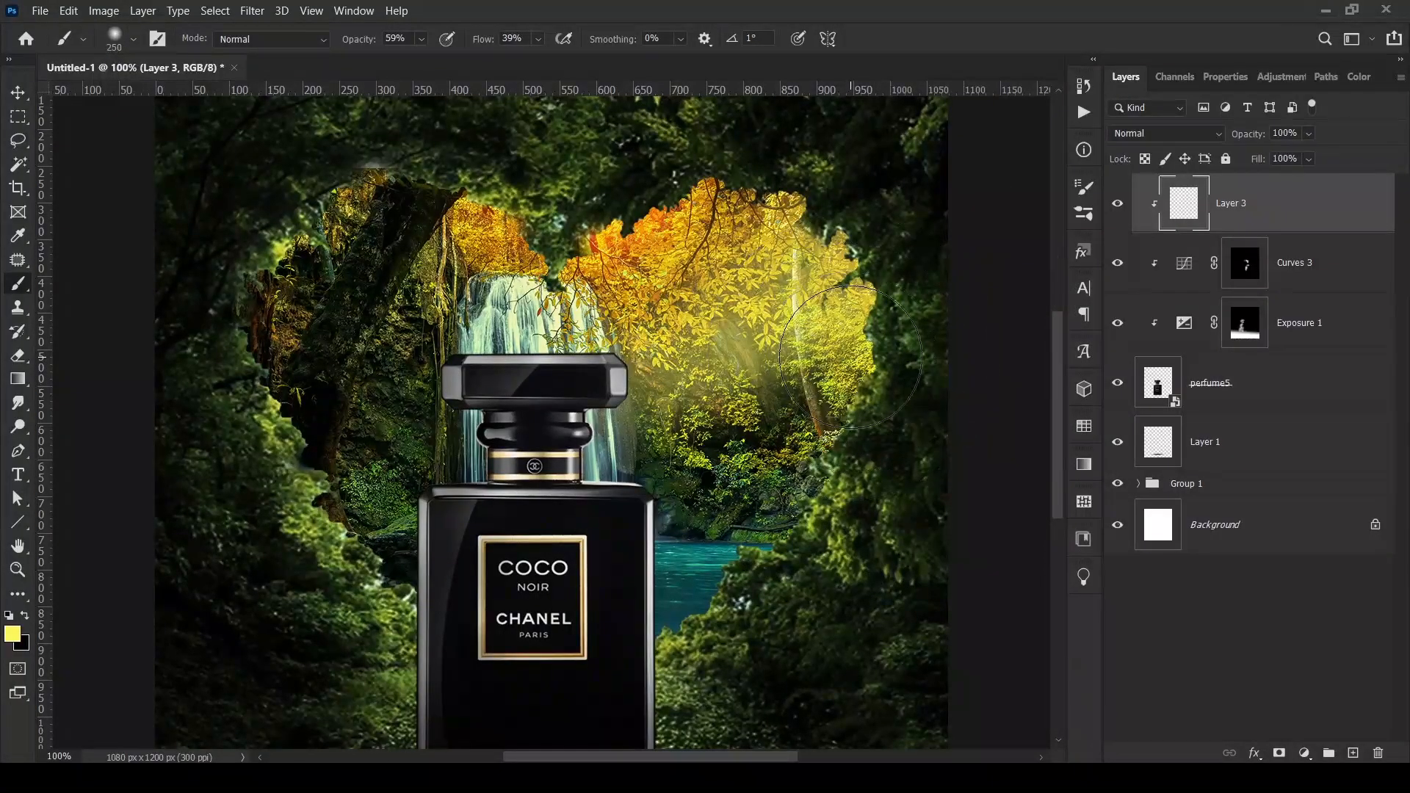
pyautogui.moveTo(480, 39); pyautogui.dragTo(654, 55)
pyautogui.moveTo(357, 39); pyautogui.dragTo(375, 40)
pyautogui.press('[')
pyautogui.press('[')
pyautogui.press('[')
pyautogui.press('[')
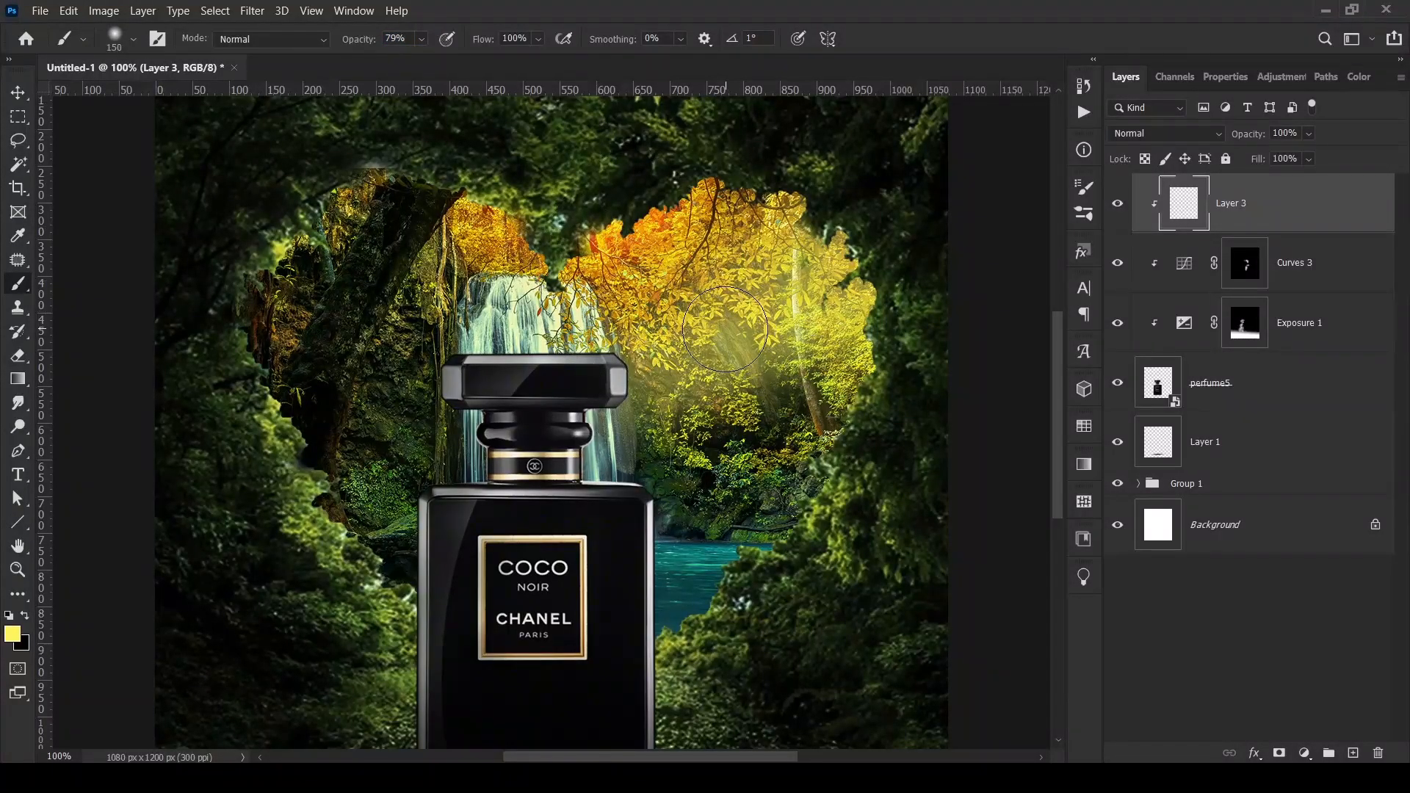
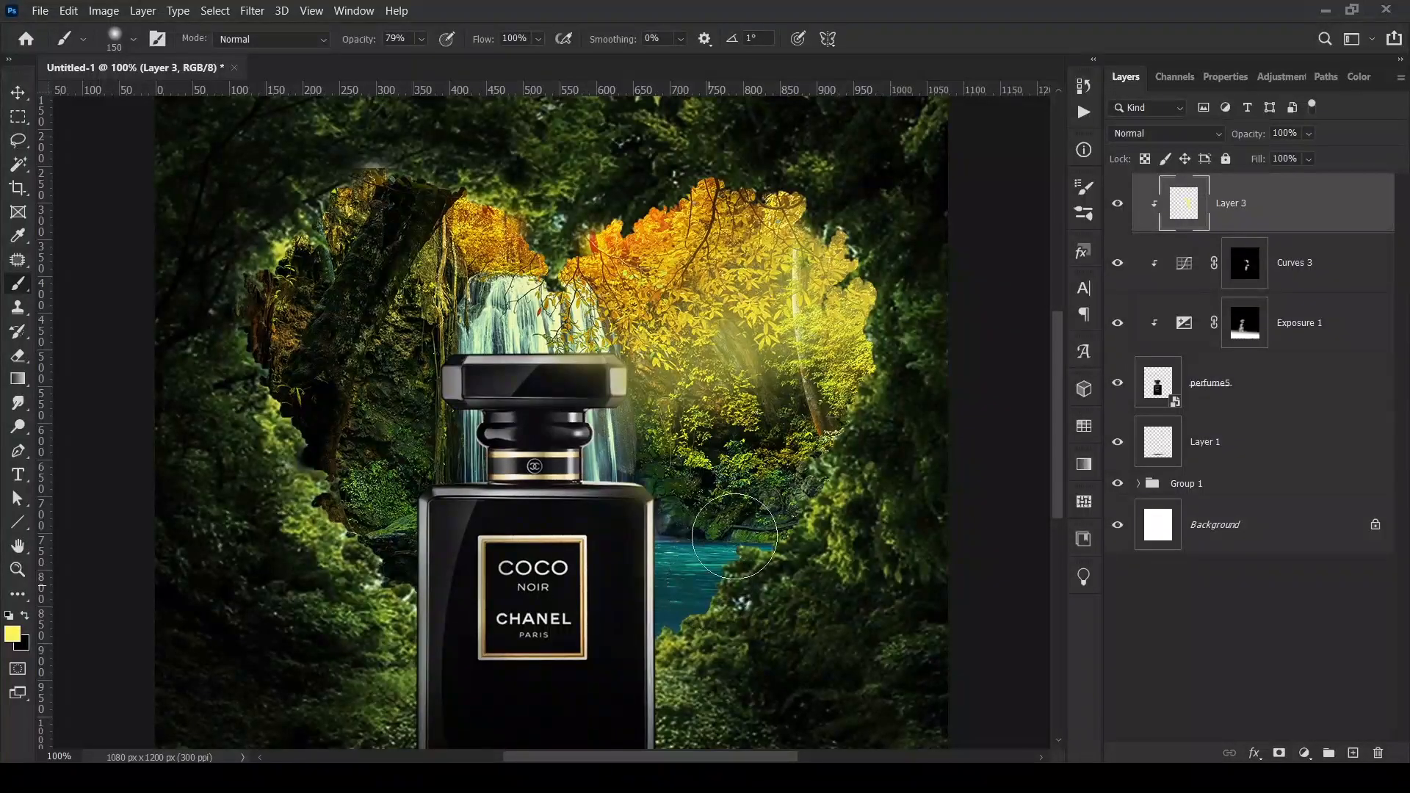
# - Set Layer 3's blend mode to Screen and brush yellow light beside the bottle cap's right side
pyautogui.click(1121, 129)
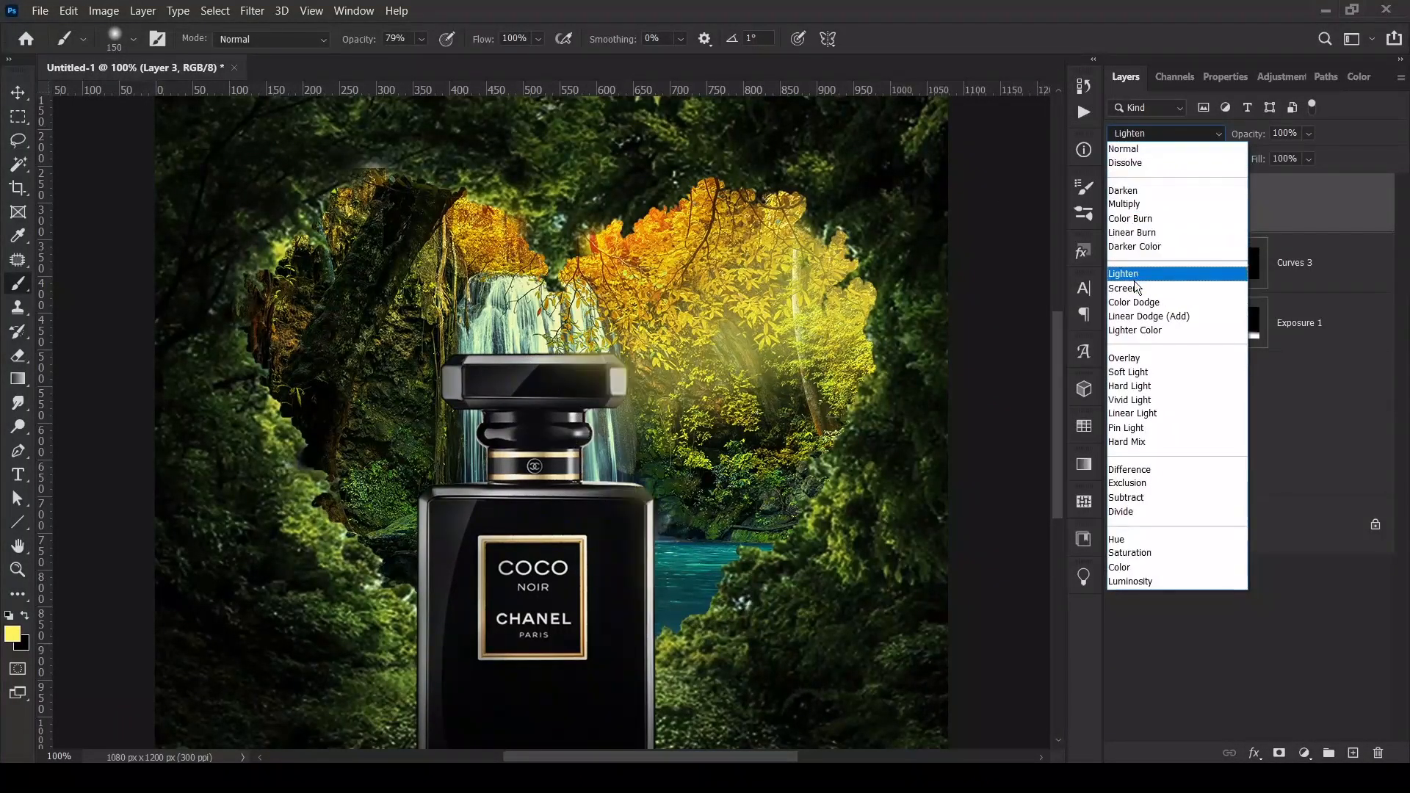
pyautogui.click(1134, 284)
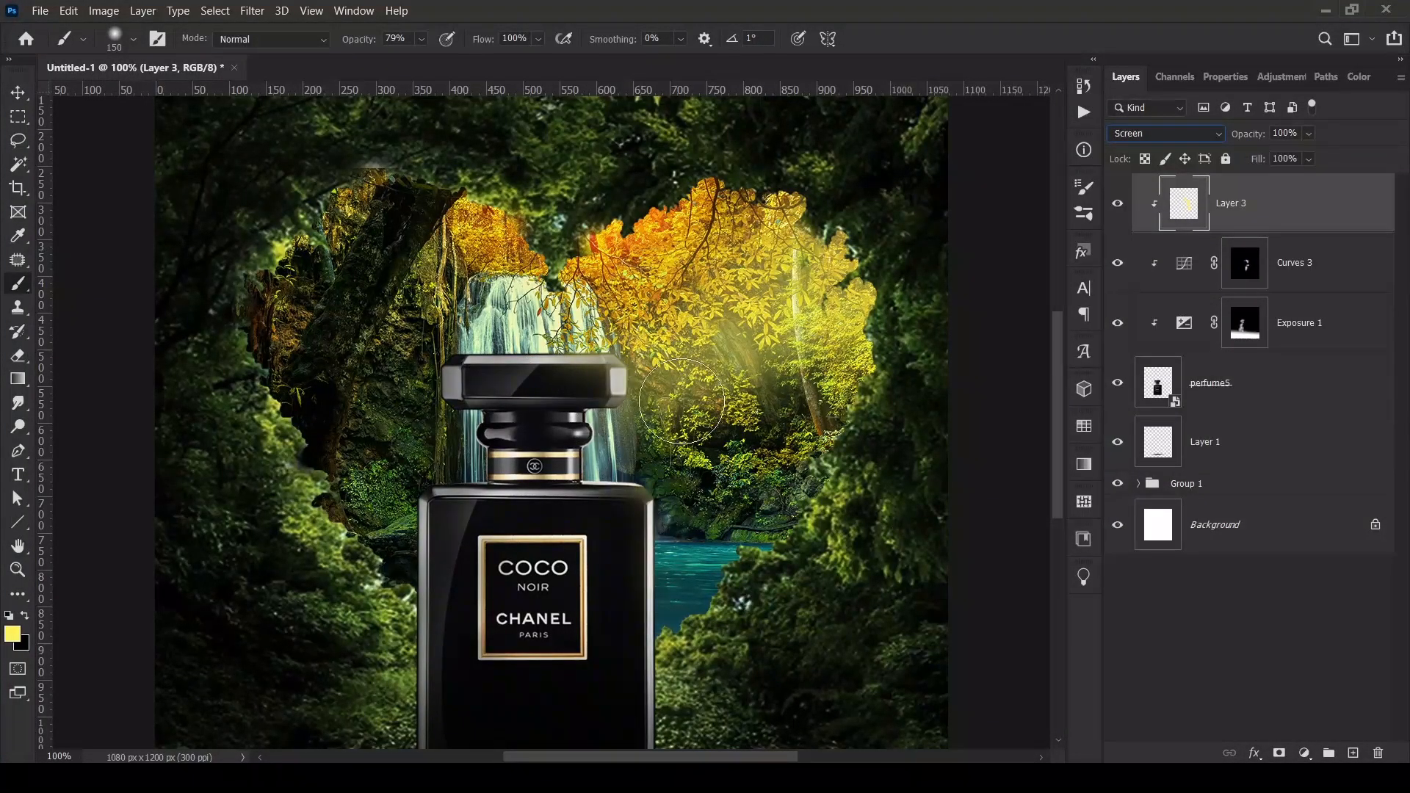
pyautogui.moveTo(668, 412); pyautogui.dragTo(669, 389)
# - Paint fine yellow rim light along the bottle cap's right edge, reducing the brush to 35 px
pyautogui.press('[')
pyautogui.press('[')
pyautogui.press('[')
pyautogui.press('[')
pyautogui.press('[')
pyautogui.press('[')
pyautogui.press('[')
pyautogui.press('[')
pyautogui.hotkey('ctrl', '+')
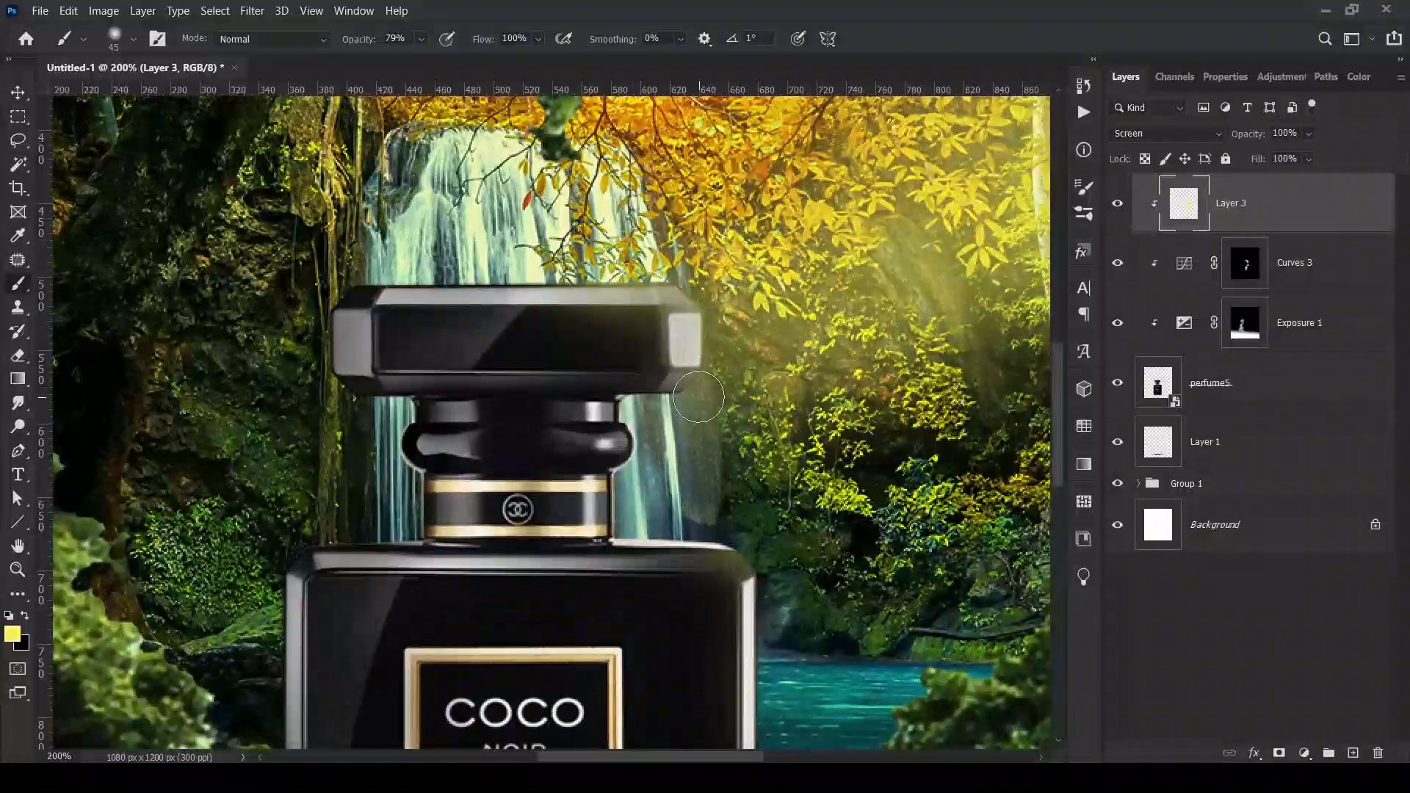
pyautogui.press('[')
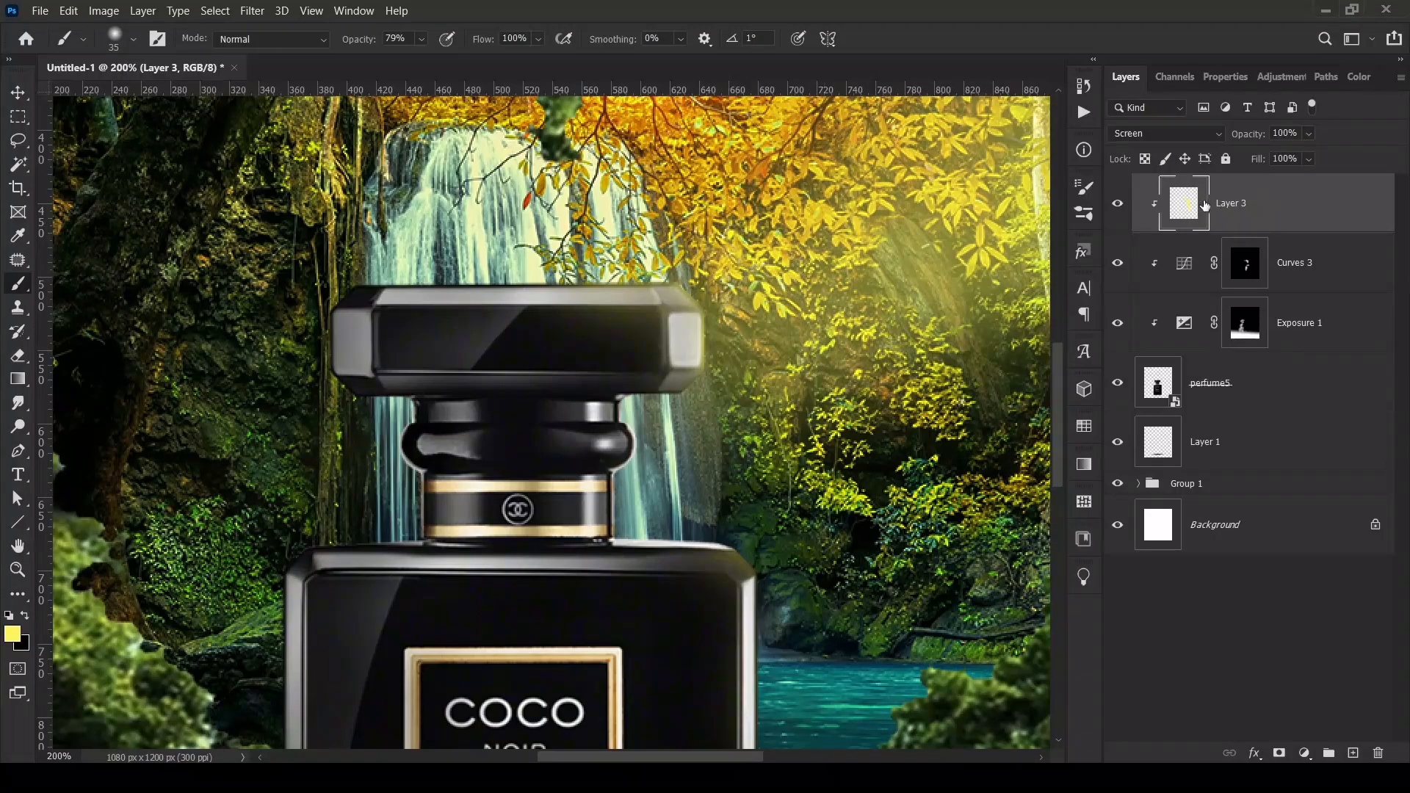
# - Add a new layer clipped above Layer 3 and sample cream #fbf3e0 from the bottle's neck band as the foreground colour
pyautogui.click(1353, 753)
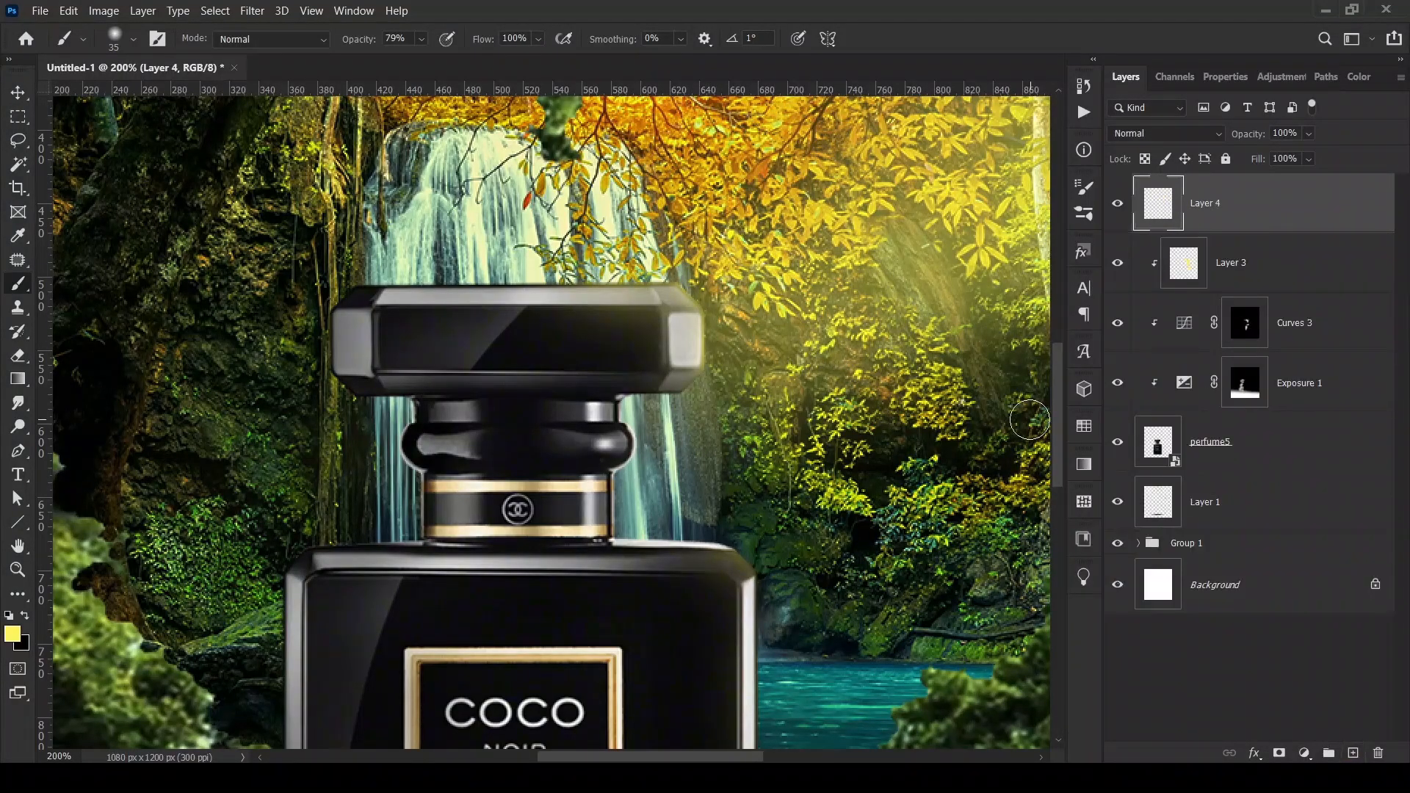
pyautogui.click(12, 634)
pyautogui.click(483, 485)
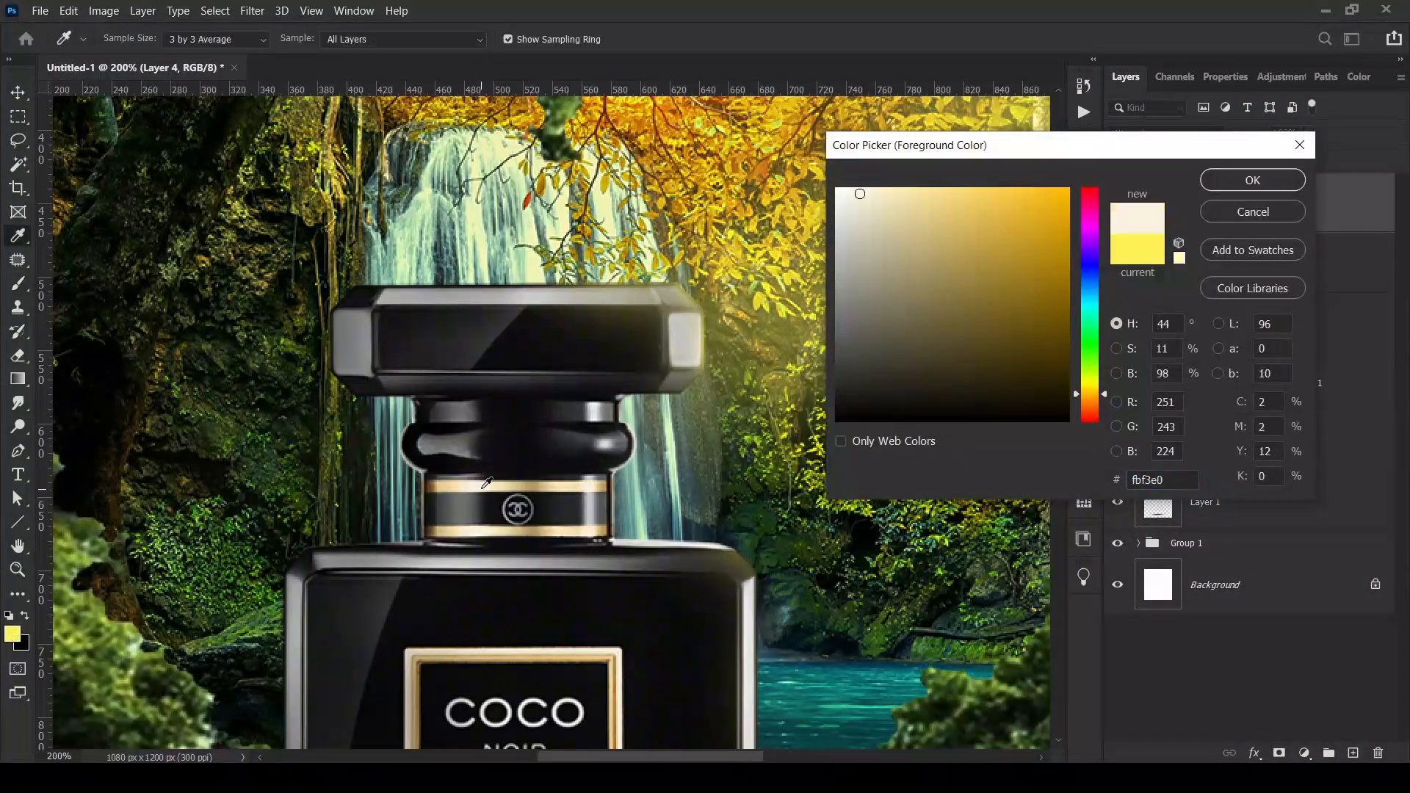
pyautogui.click(1273, 181)
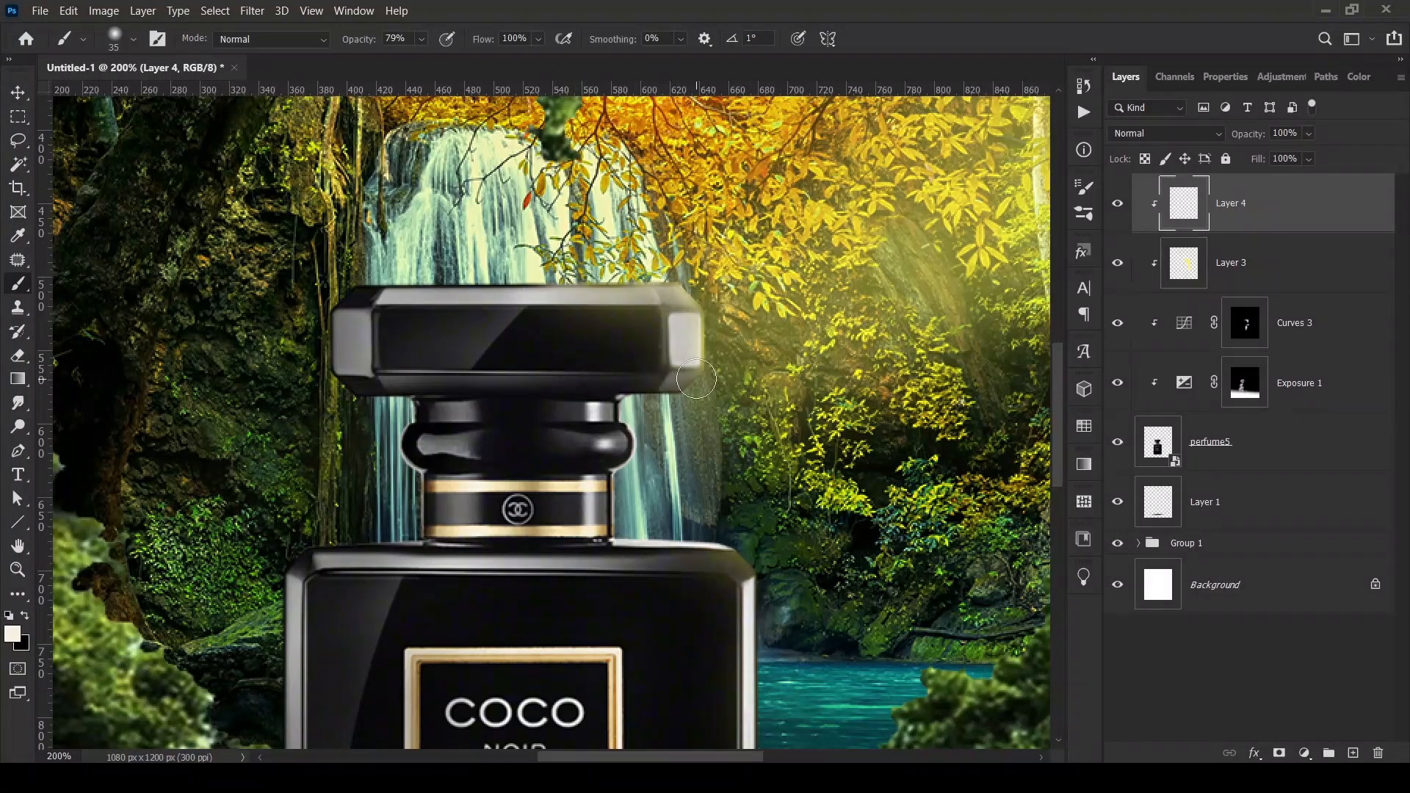
# - Paint cream highlights on the cap's lower-right corner and the bottle body's upper-right corner, reducing the brush to 20 px
pyautogui.click(672, 366)
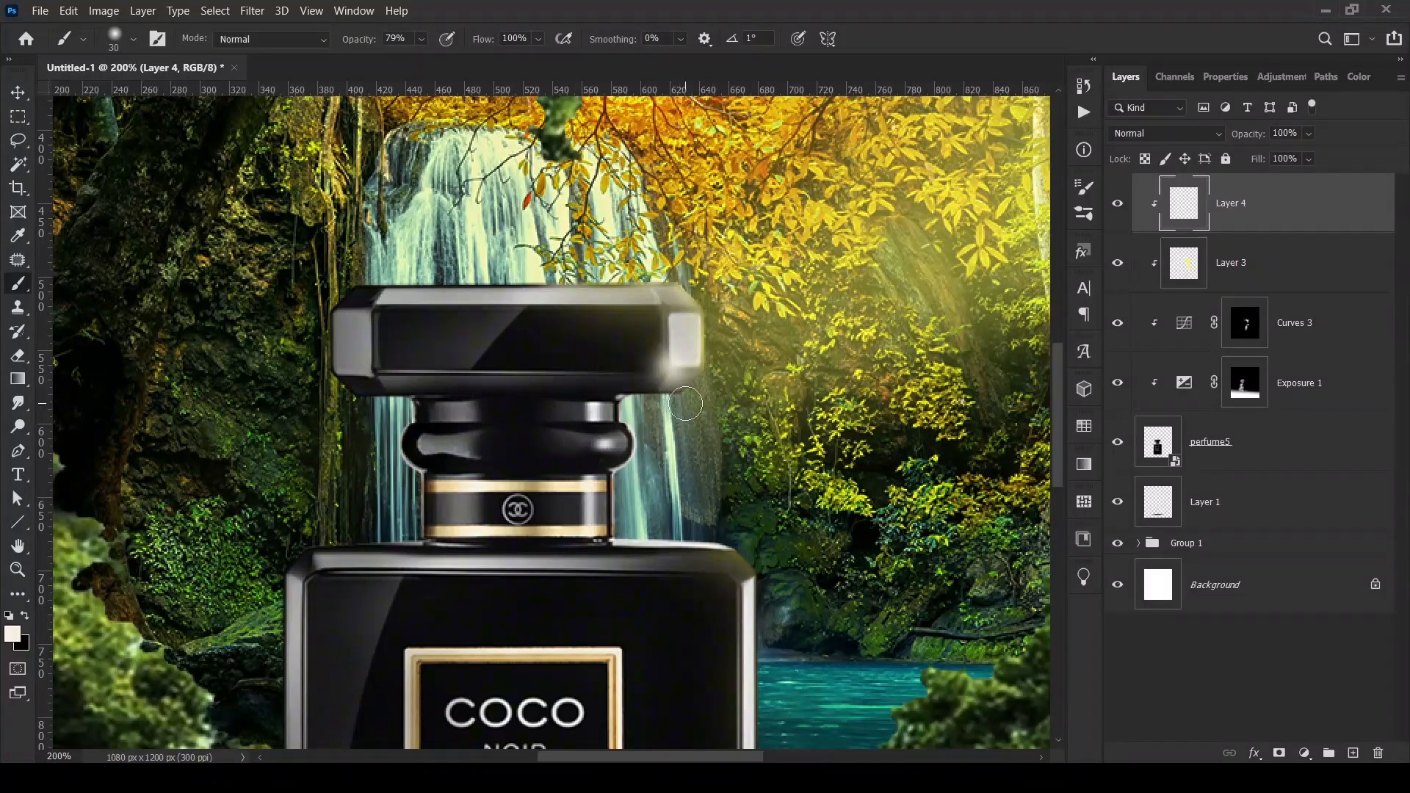
pyautogui.press('[')
pyautogui.press('[')
pyautogui.moveTo(756, 566); pyautogui.dragTo(747, 584)
pyautogui.click(744, 585)
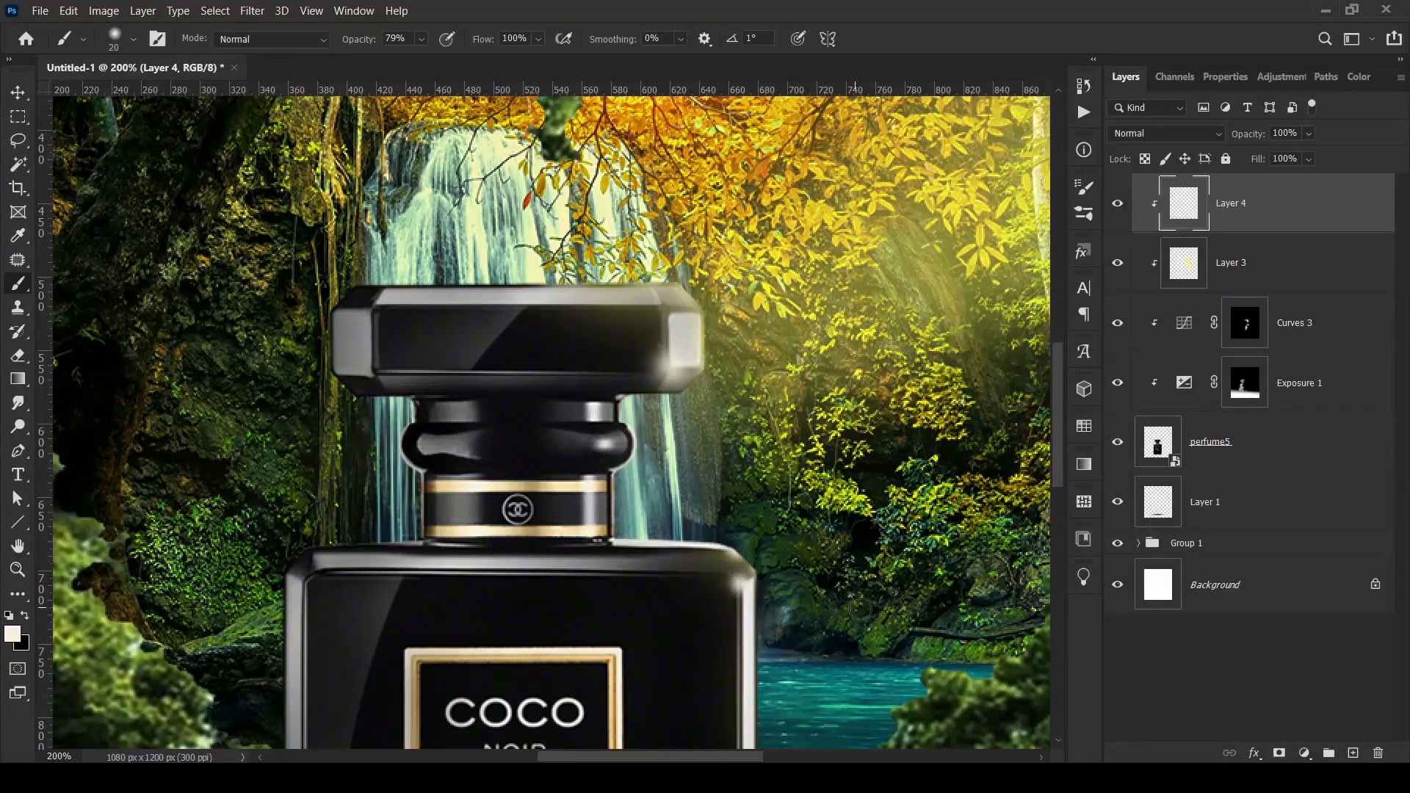
# - Extend the cream highlight down the bottle body's right edge and beside the neck with a 35 px brush
pyautogui.scroll(-3, 808, 565)
pyautogui.scroll(-2, 777, 500)
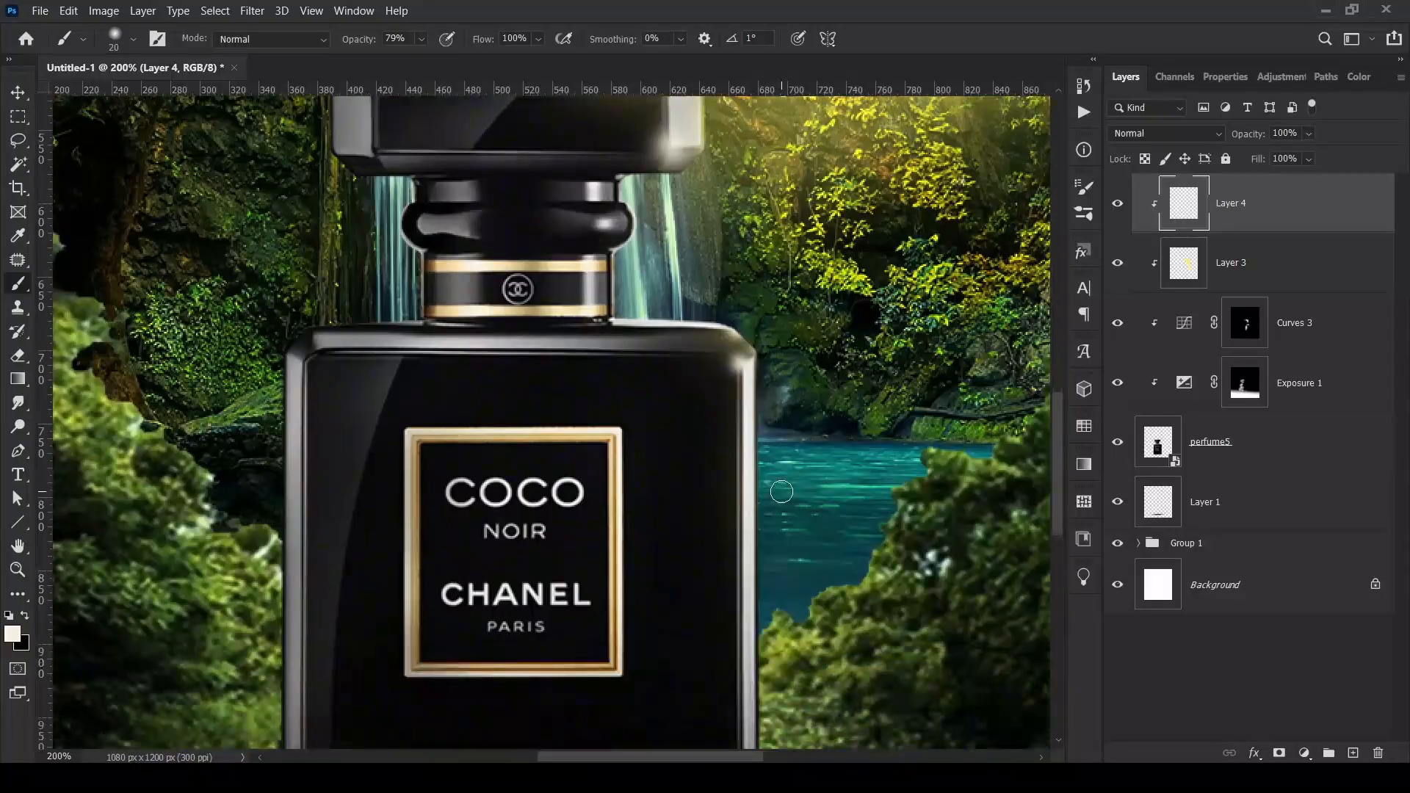
pyautogui.press(']')
pyautogui.press(']')
pyautogui.press(']')
pyautogui.moveTo(775, 378); pyautogui.dragTo(775, 570)
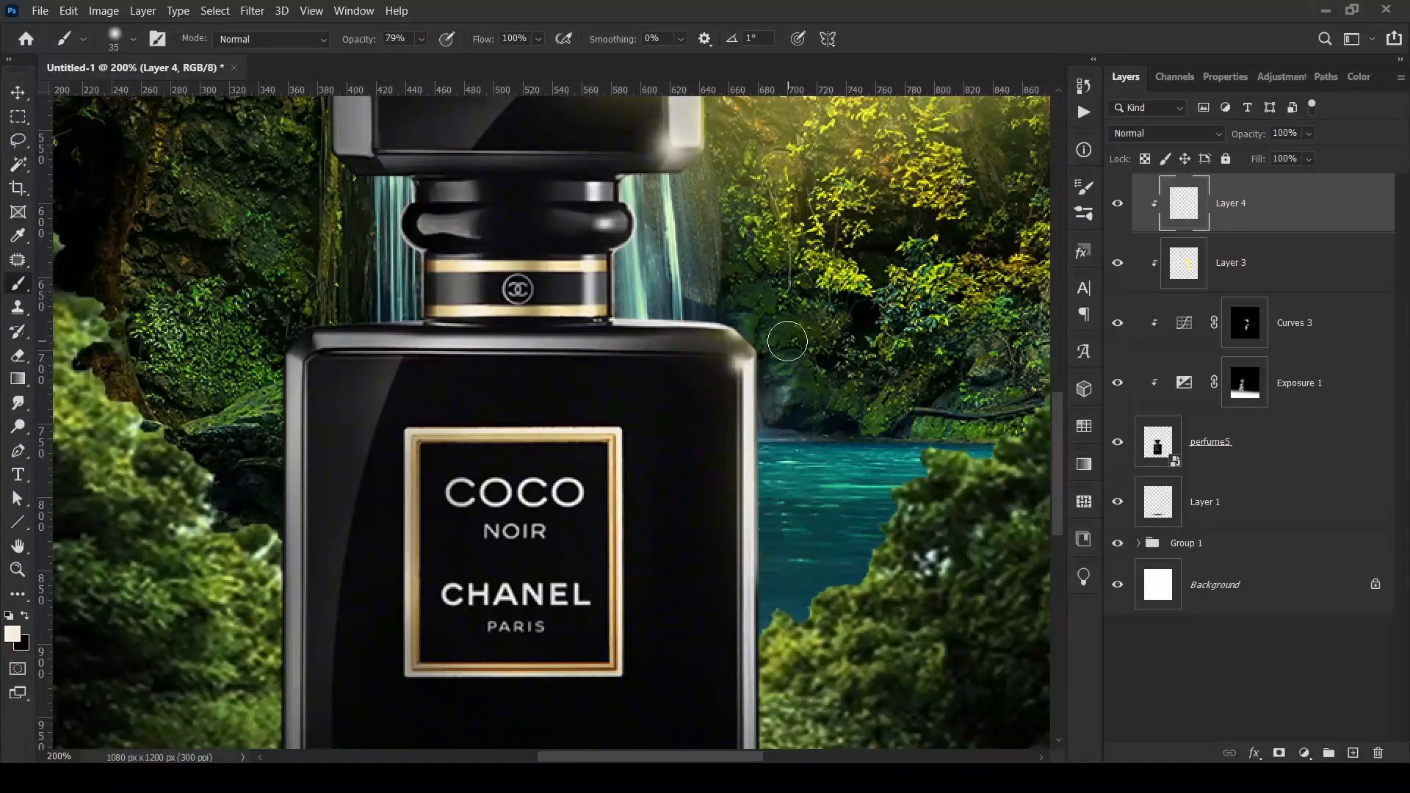
pyautogui.moveTo(680, 298); pyautogui.dragTo(658, 296)
pyautogui.hotkey('ctrl', '0')
pyautogui.hotkey('ctrl', '-')
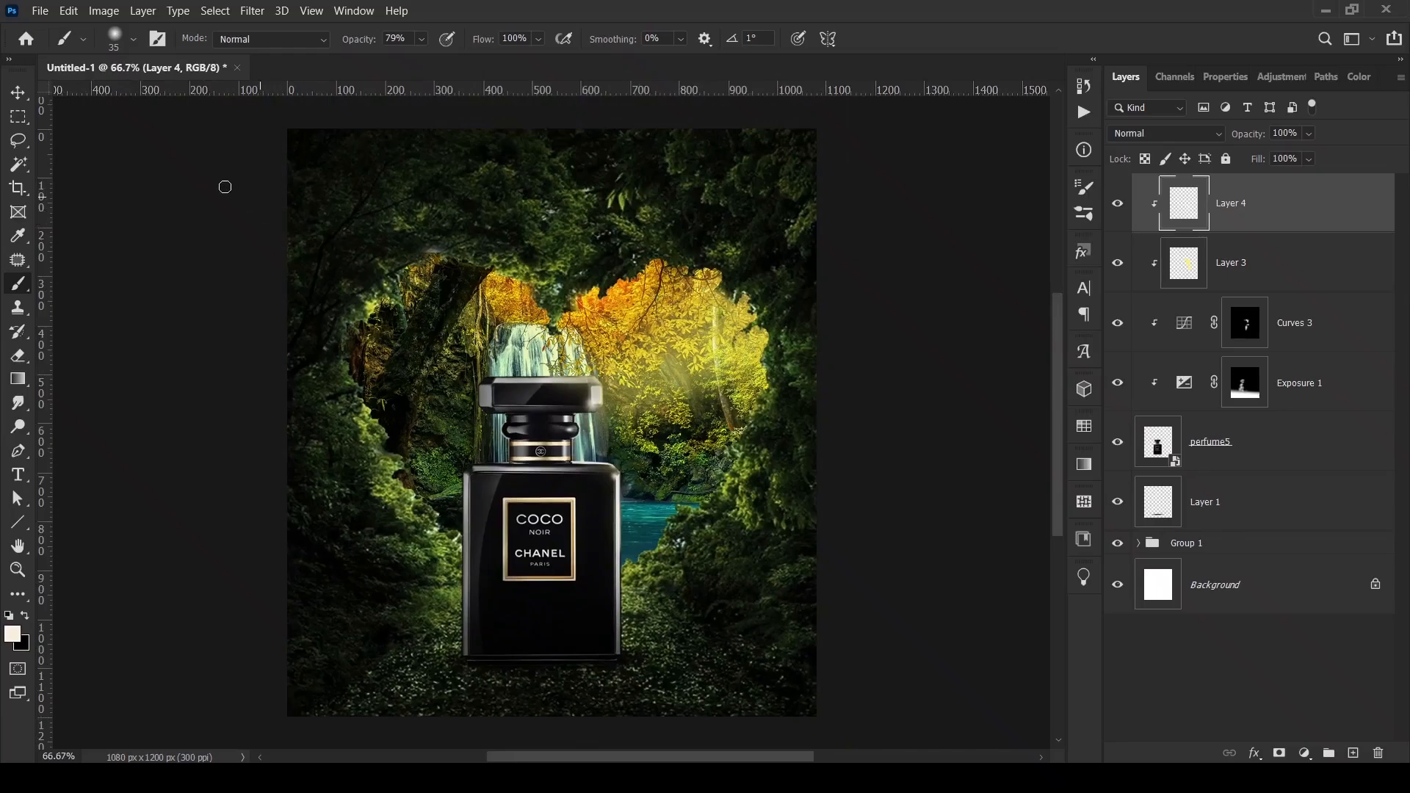
# - Group all layers from Layer 4 down to Layer 1 and name the group perfume
pyautogui.click(18, 92)
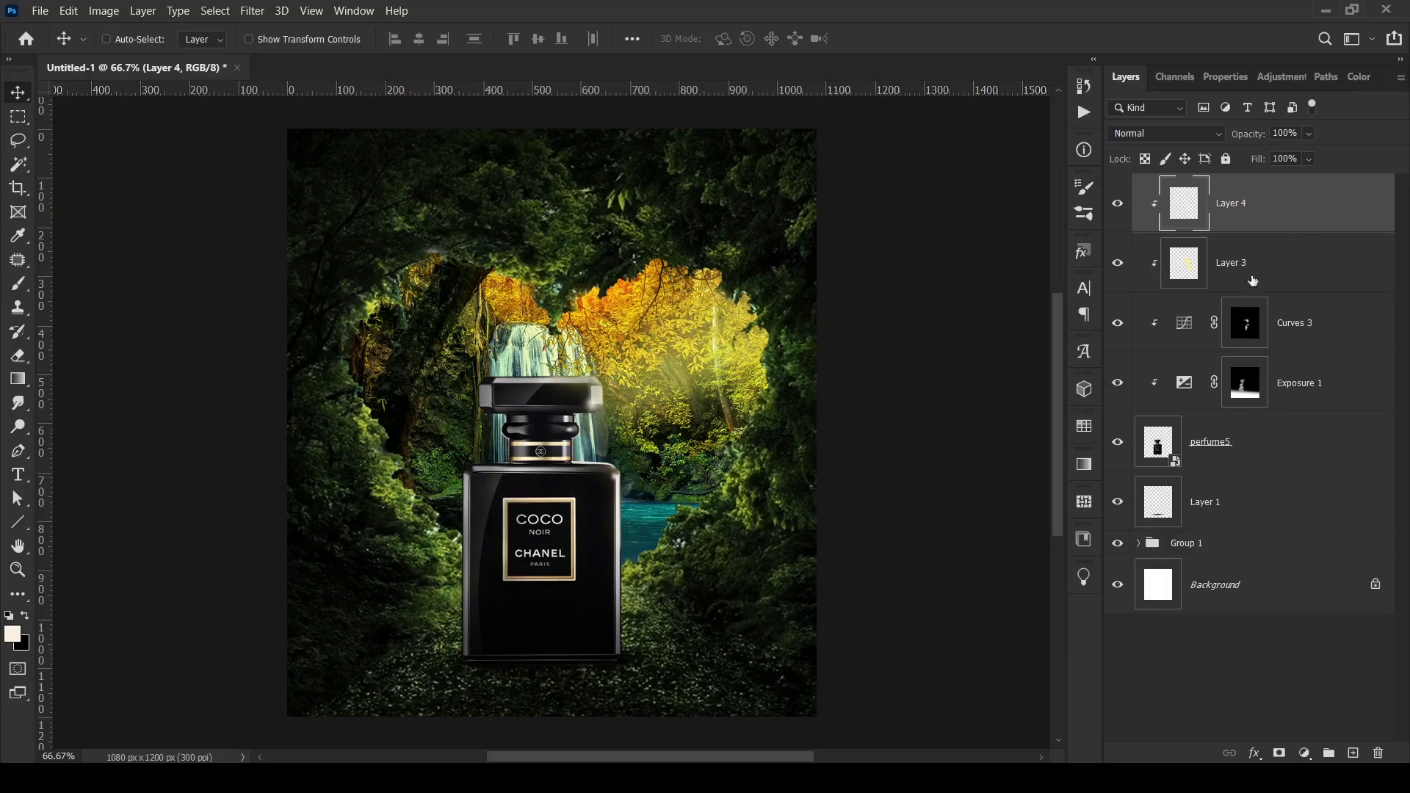
pyautogui.keyDown('shift'); pyautogui.click(1271, 456); pyautogui.keyUp('shift')
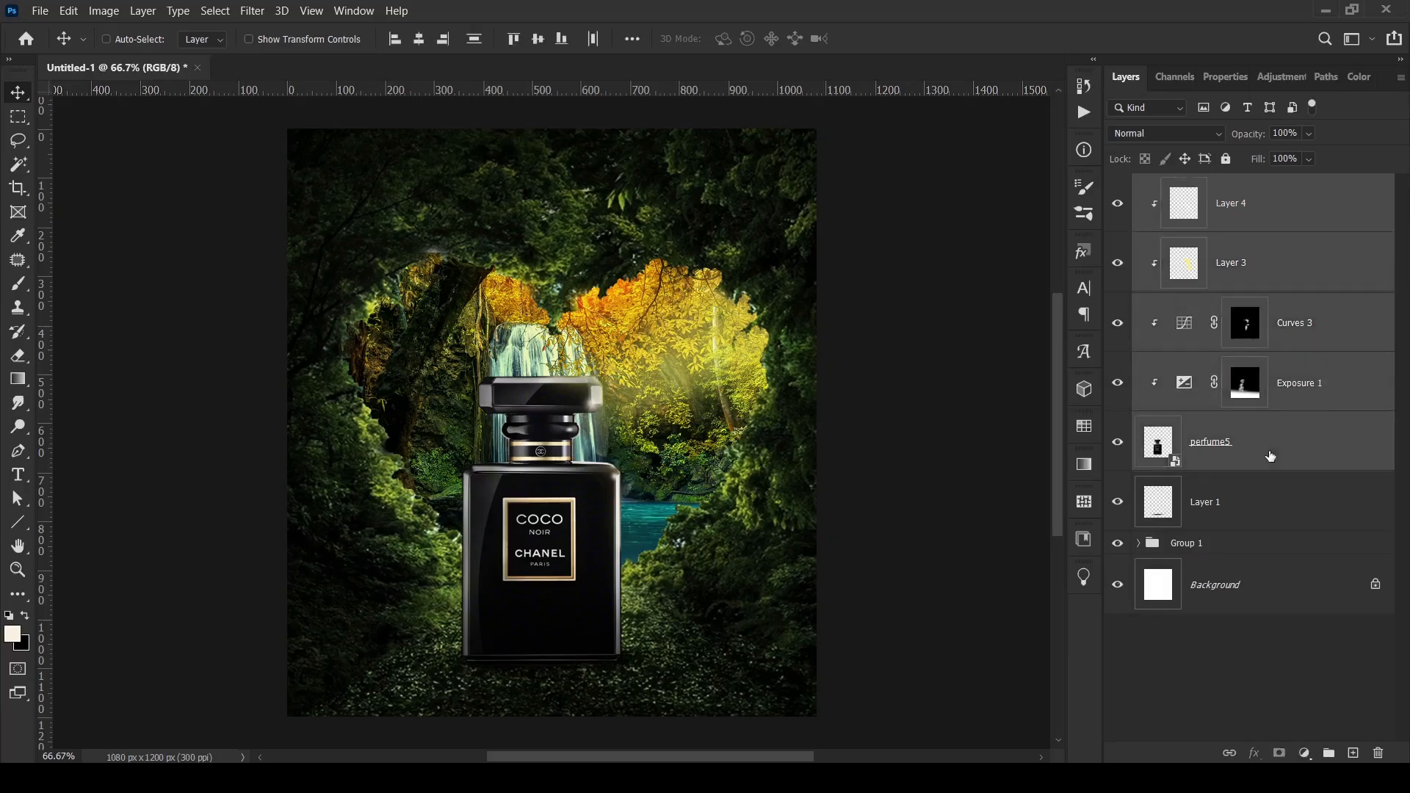
pyautogui.keyDown('ctrl'); pyautogui.click(1257, 504); pyautogui.keyUp('ctrl')
pyautogui.hotkey('ctrl', 'g')
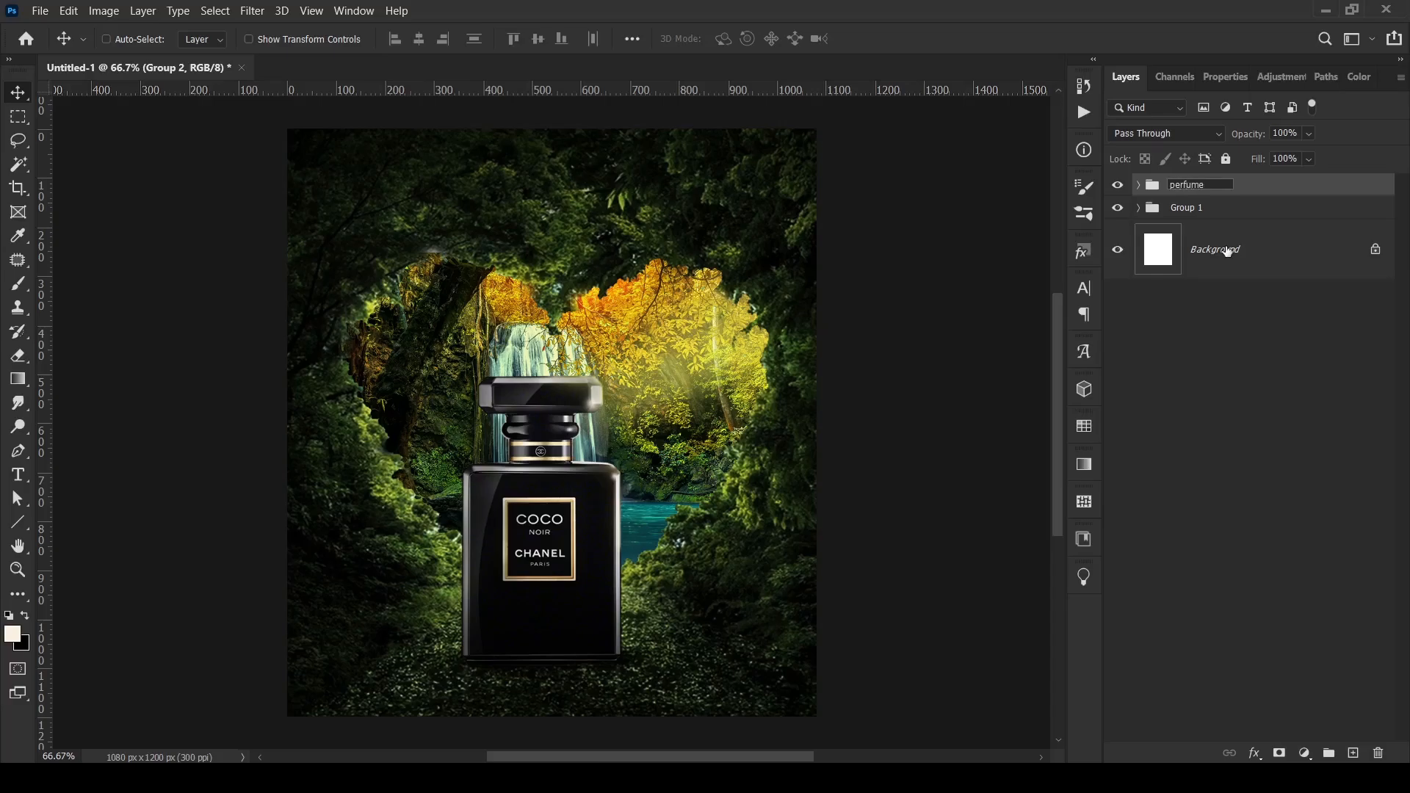
pyautogui.press('Return')
# - Draw a closed four-point Pen path for the shadow, from the bottle's base down-left to below the canvas
pyautogui.click(17, 451)
pyautogui.scroll(-2, 556, 619)
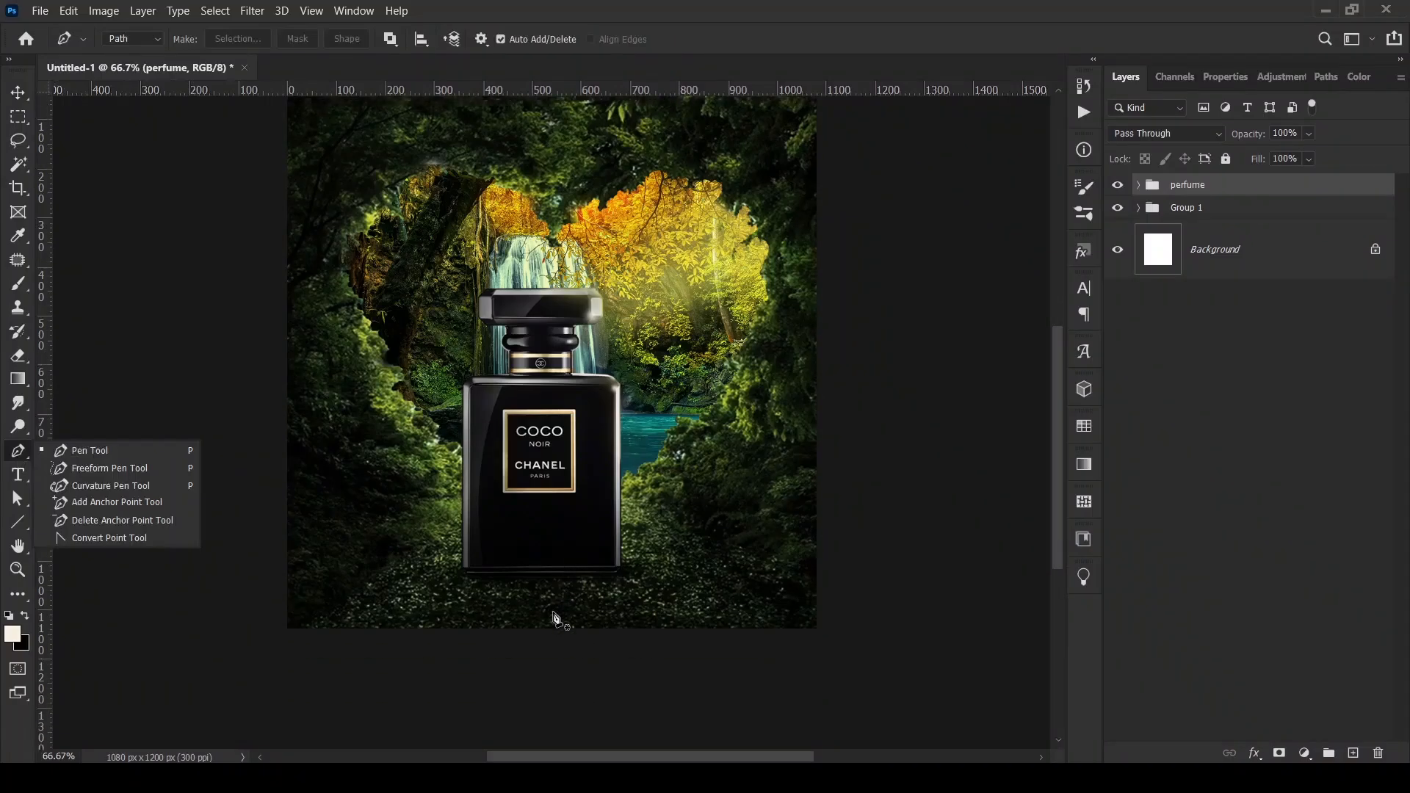
pyautogui.scroll(-1, 556, 619)
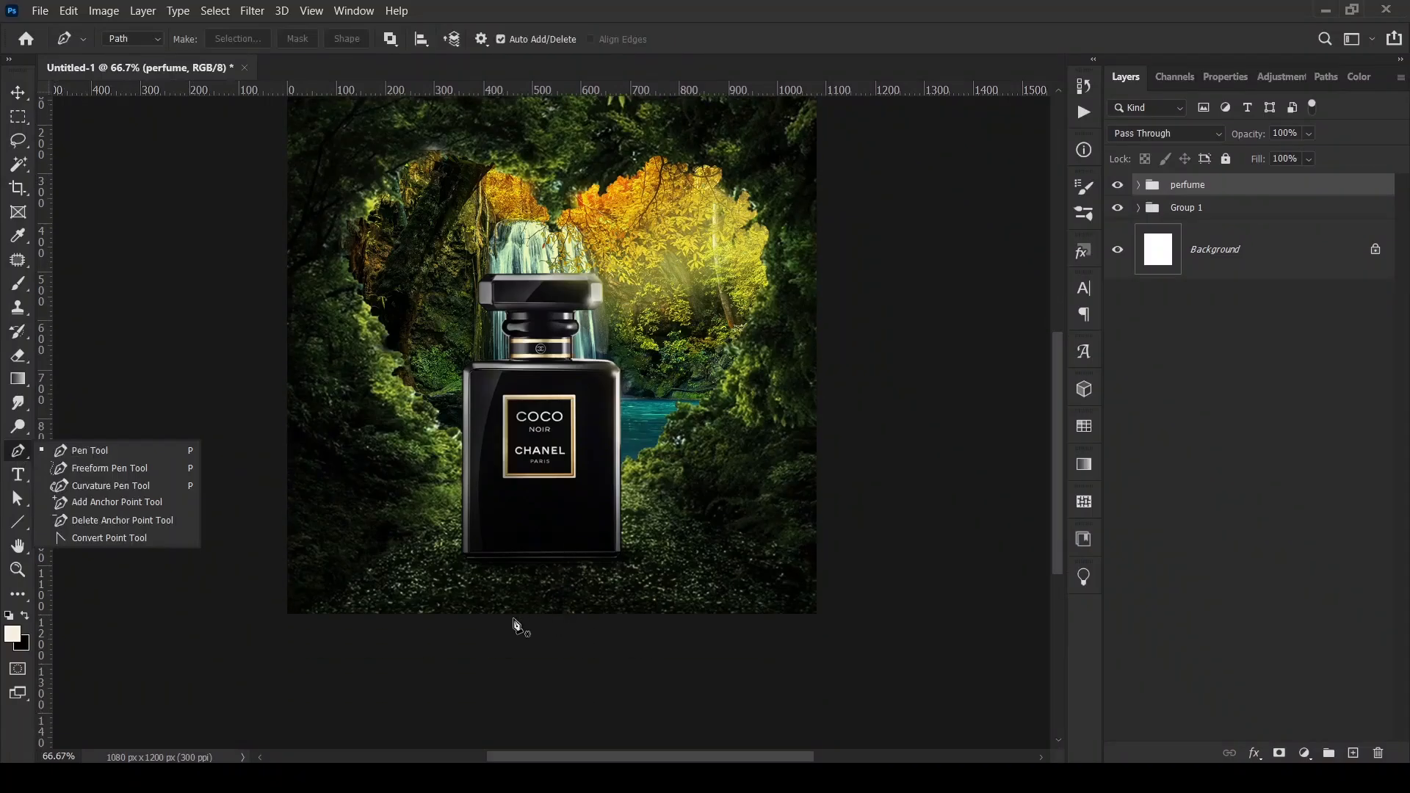
pyautogui.click(359, 620)
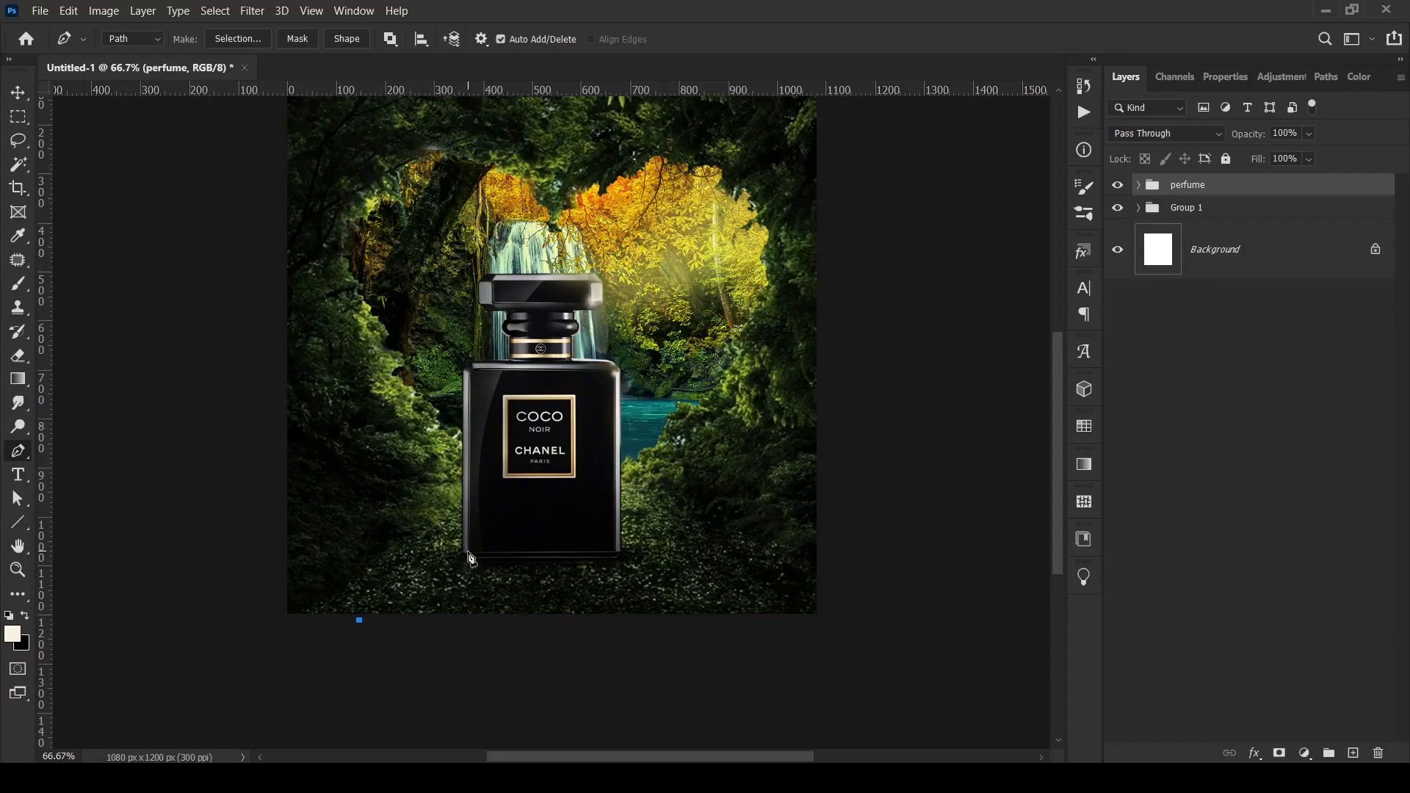
pyautogui.click(468, 552)
pyautogui.click(617, 559)
pyautogui.hotkey('ctrl', 'z')
pyautogui.click(617, 550)
pyautogui.click(558, 618)
pyautogui.click(551, 627)
pyautogui.click(360, 621)
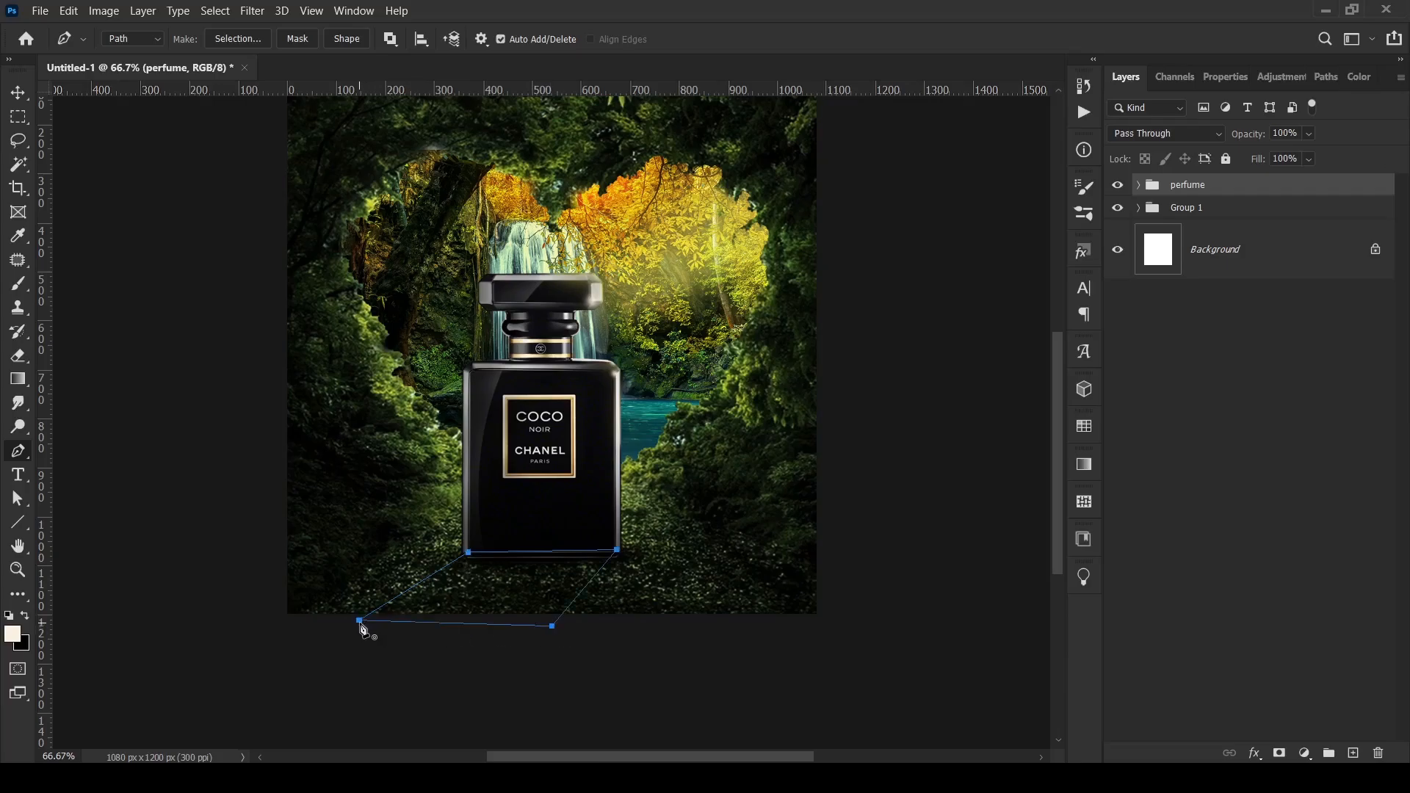
# - Convert the shadow path into a new anti-aliased selection with a 0 px feather radius
pyautogui.rightClick(540, 607)
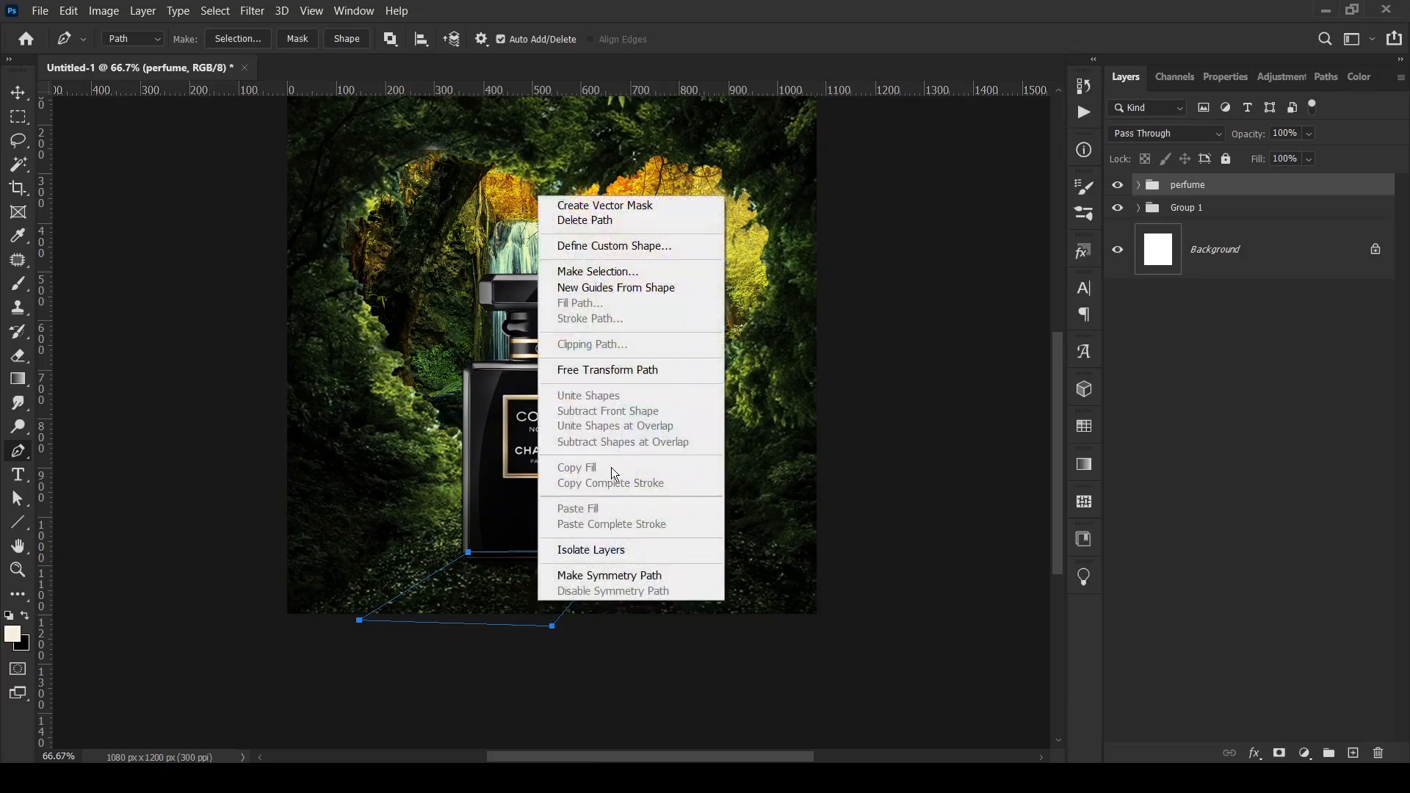
pyautogui.click(599, 272)
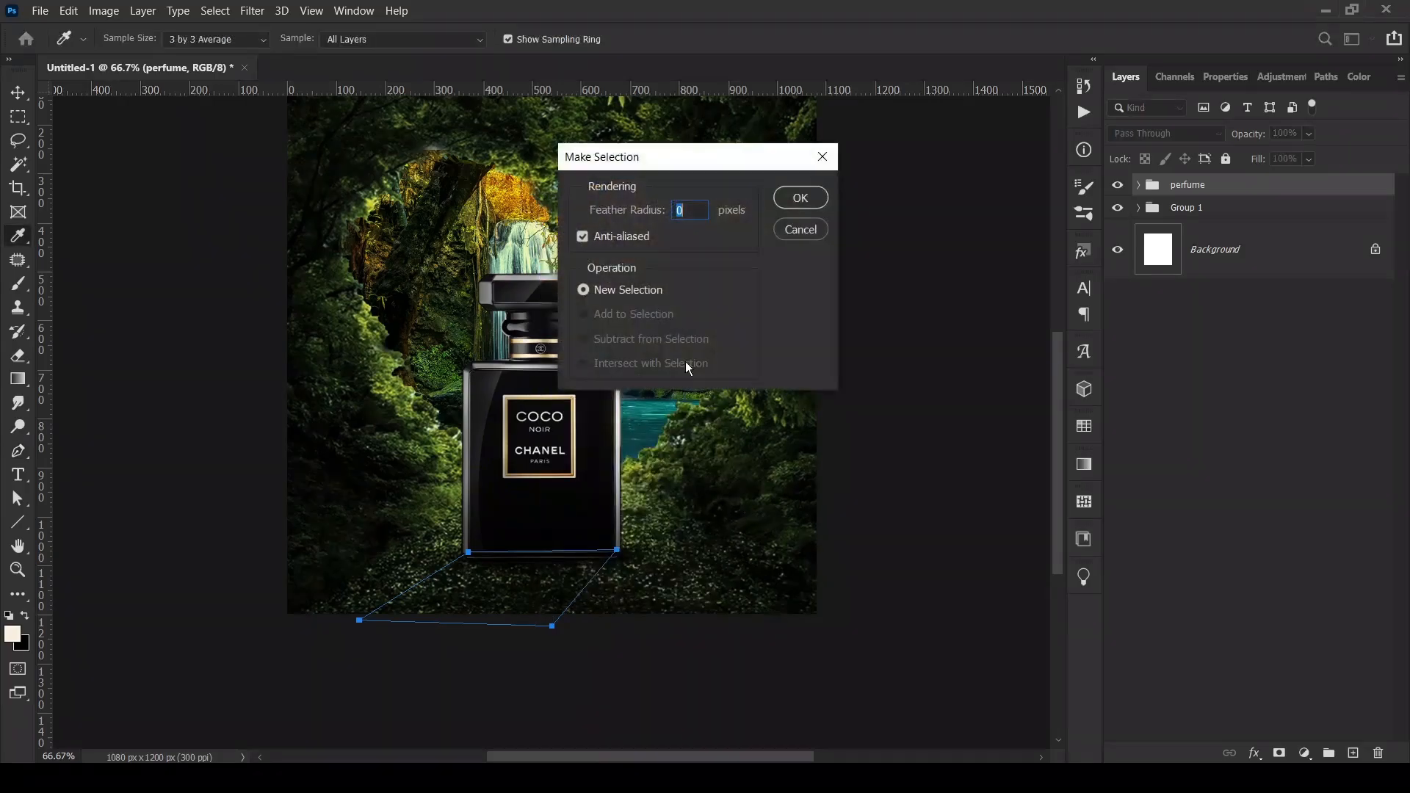
pyautogui.click(801, 196)
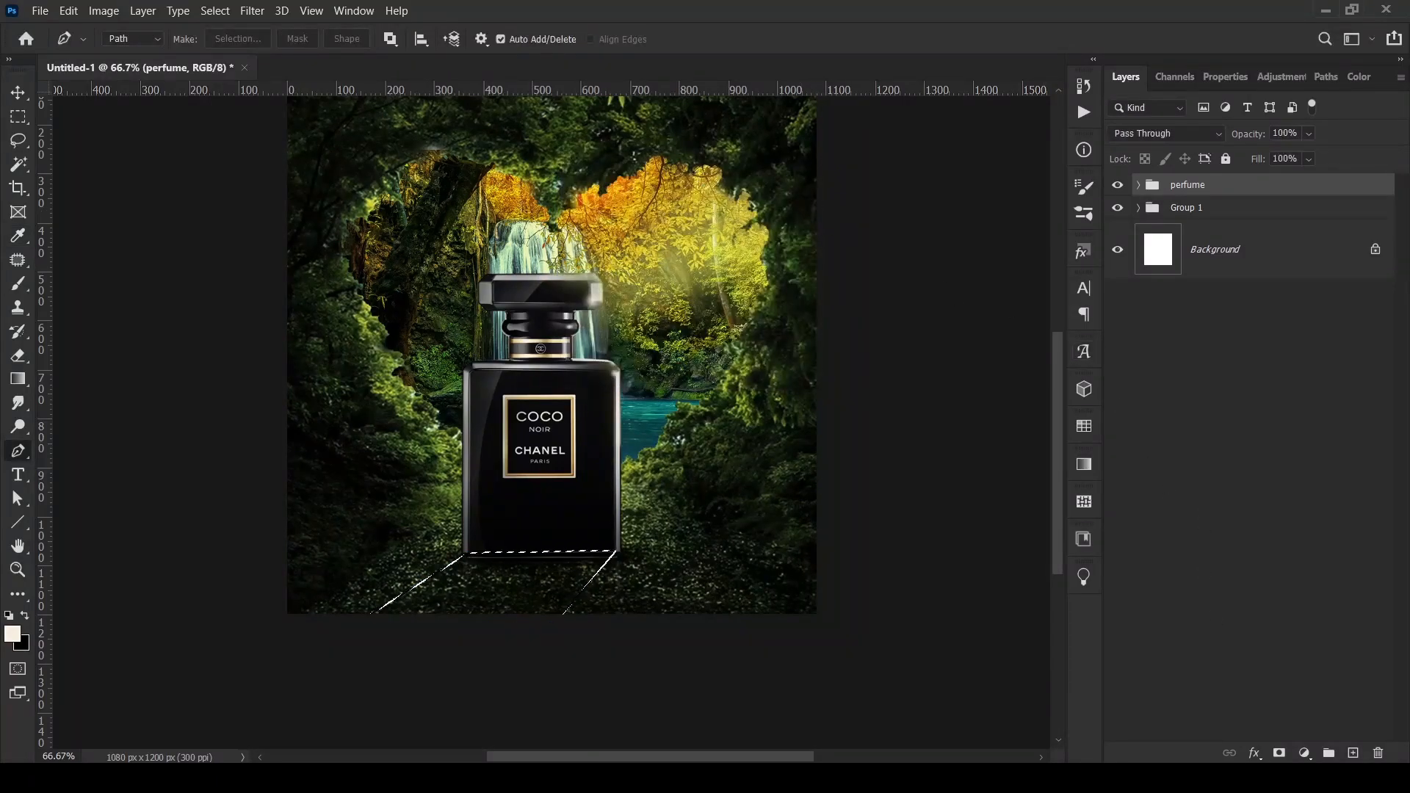
# - Add a Brightness/Contrast adjustment masked to the shadow selection and set its brightness to -121
pyautogui.click(1304, 754)
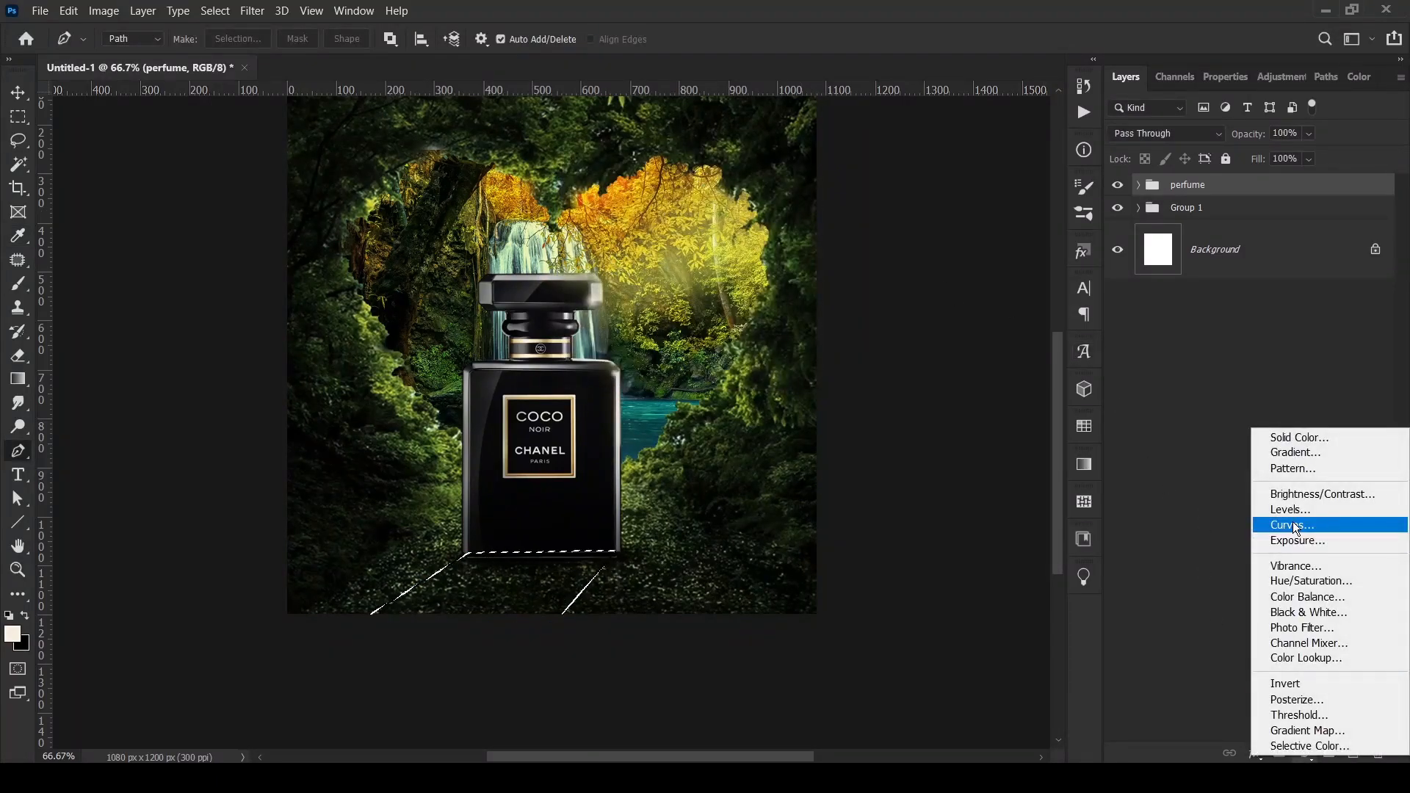
pyautogui.click(1294, 494)
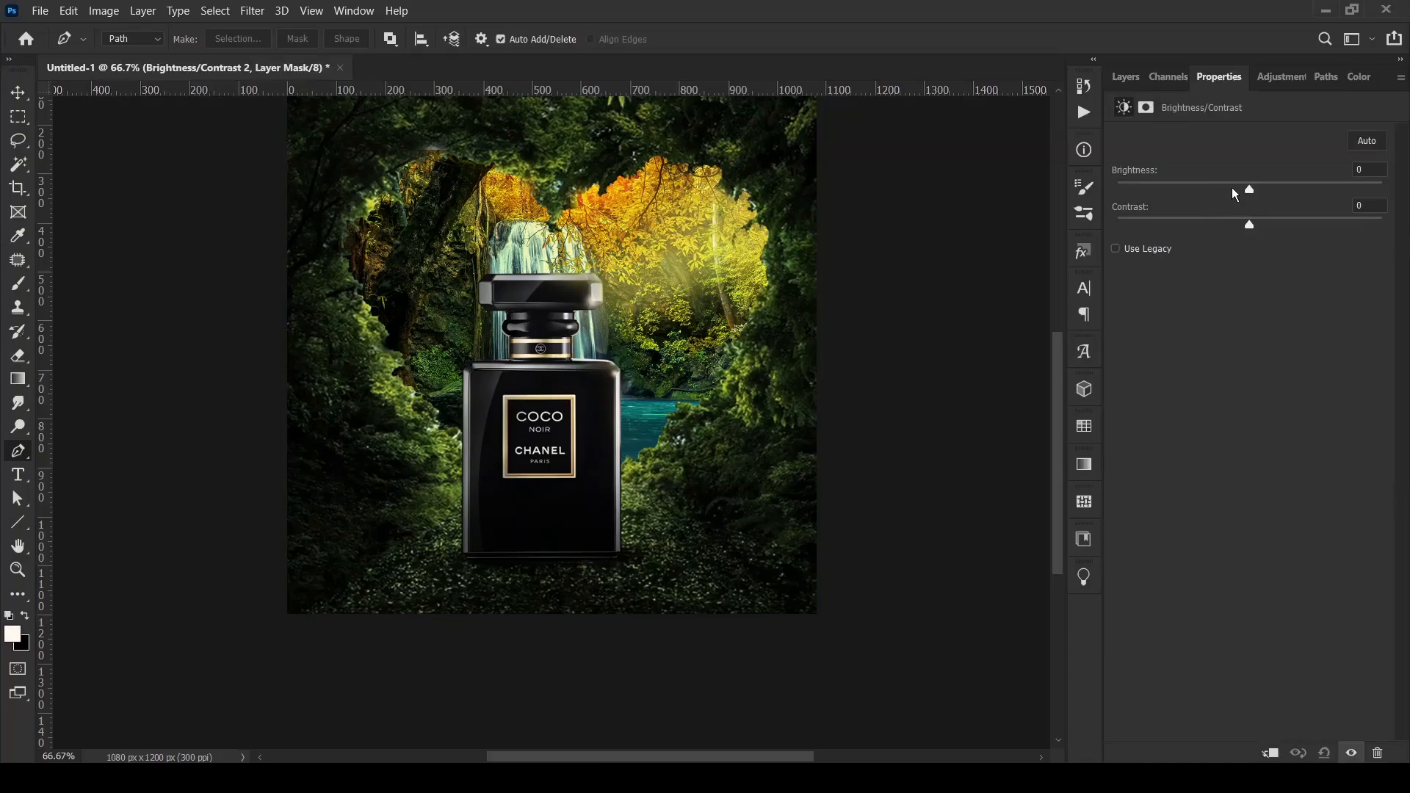
pyautogui.moveTo(1248, 191); pyautogui.dragTo(1146, 206)
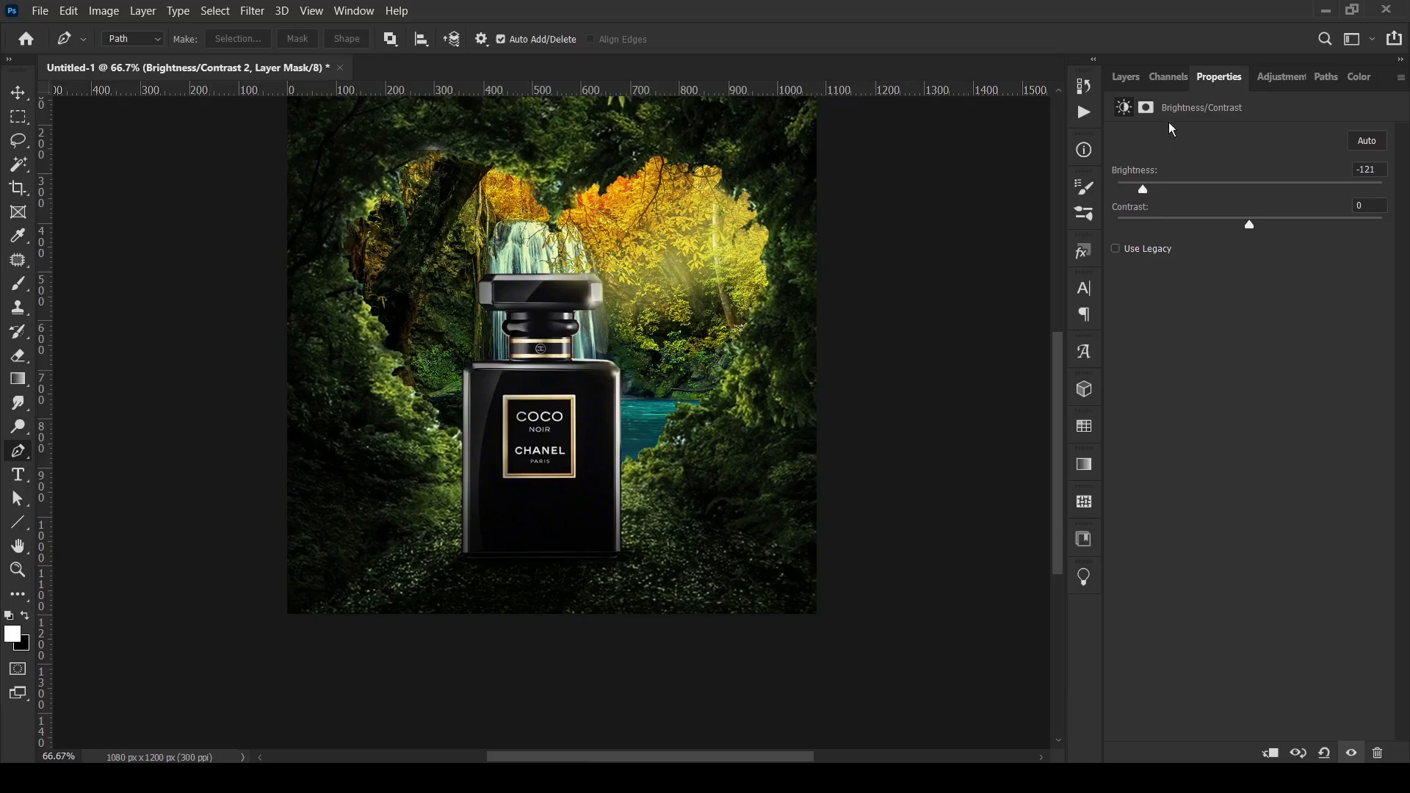
# - Feather the Brightness/Contrast mask by 34.8 px, then lower the brightness slightly more and raise the contrast a little
pyautogui.click(1146, 108)
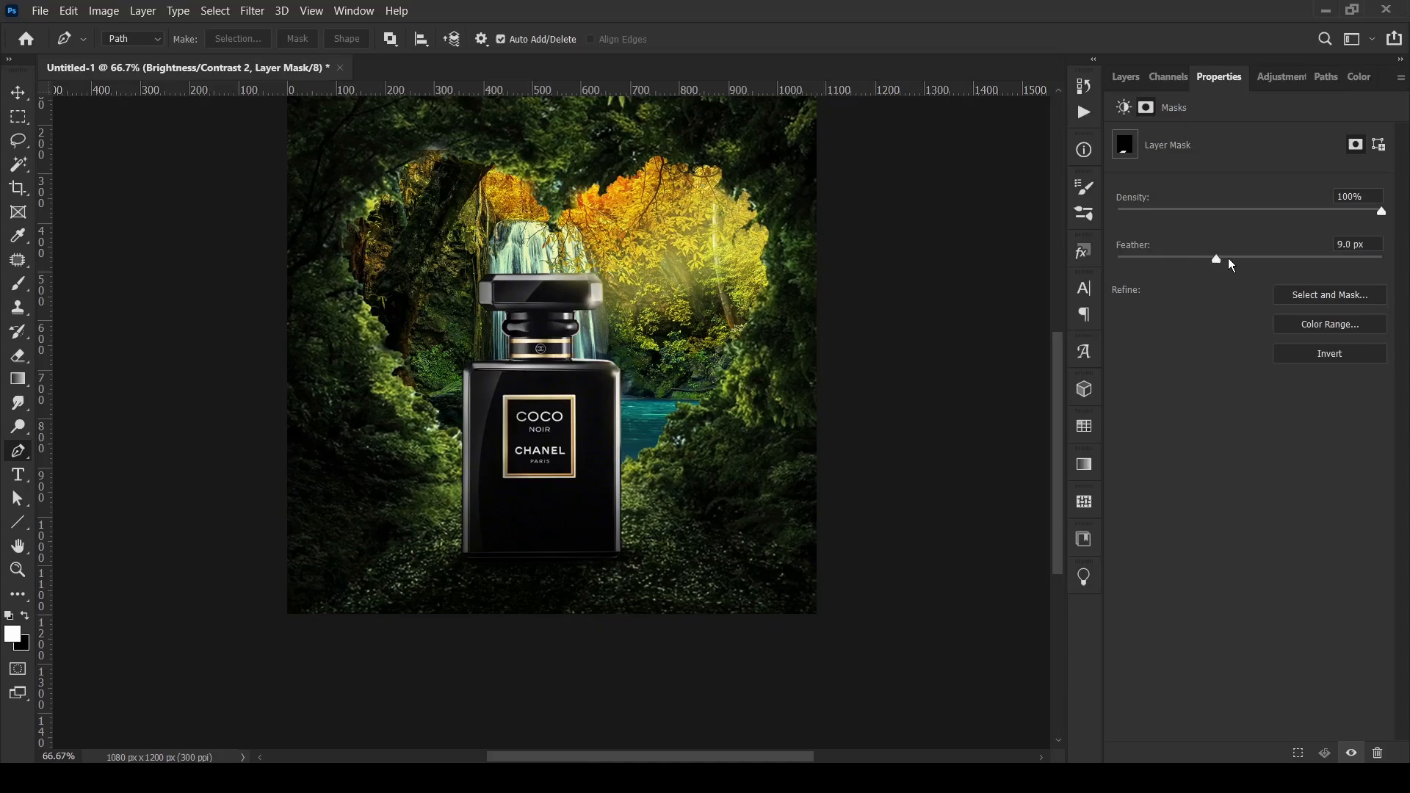
pyautogui.moveTo(1229, 259); pyautogui.dragTo(1238, 260)
pyautogui.click(1125, 110)
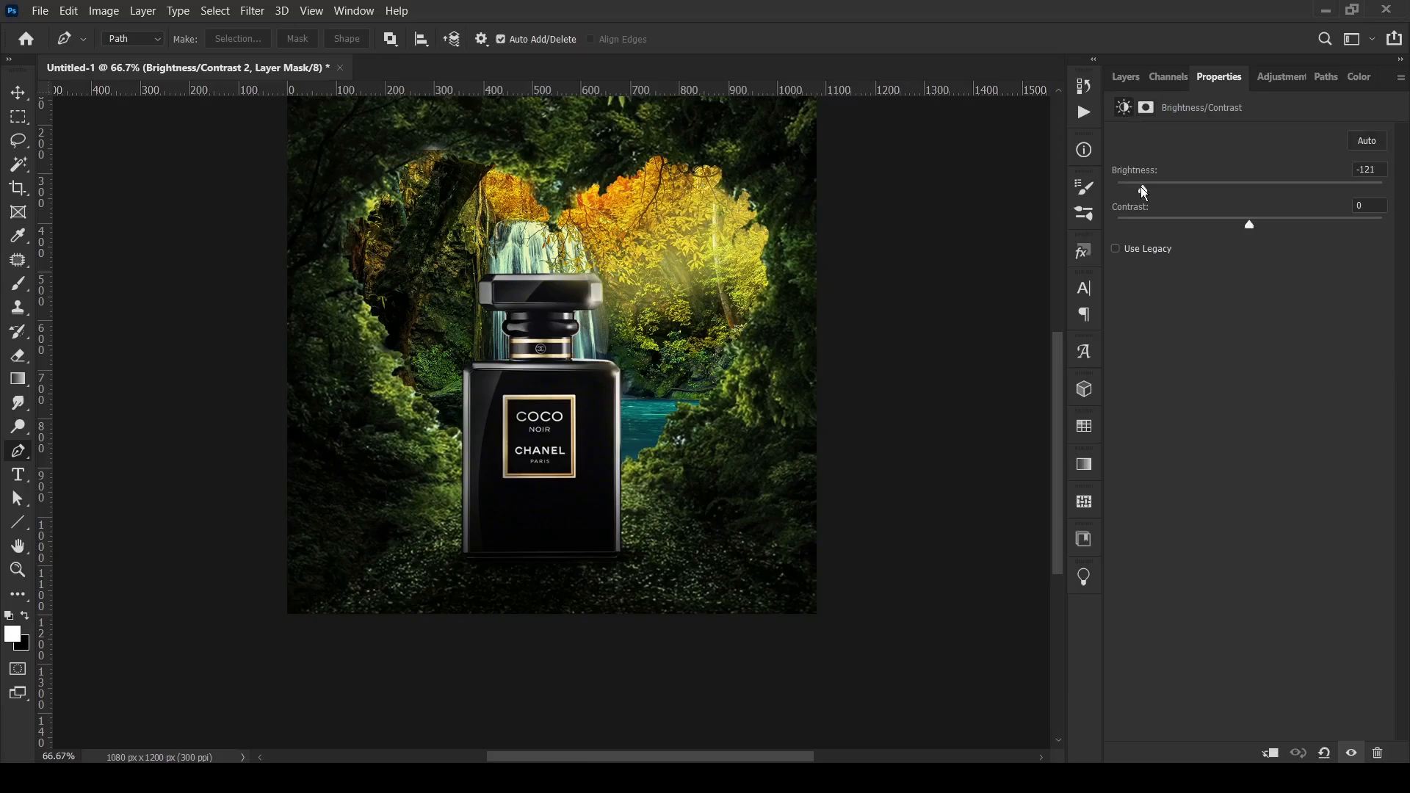
pyautogui.moveTo(1146, 194); pyautogui.dragTo(1137, 193)
pyautogui.moveTo(1249, 225)
pyautogui.mouseDown()
pyautogui.moveTo(1343, 234)
pyautogui.moveTo(1143, 233)
pyautogui.moveTo(1279, 246)
pyautogui.moveTo(1267, 246)
pyautogui.mouseUp()
pyautogui.click(1126, 76)
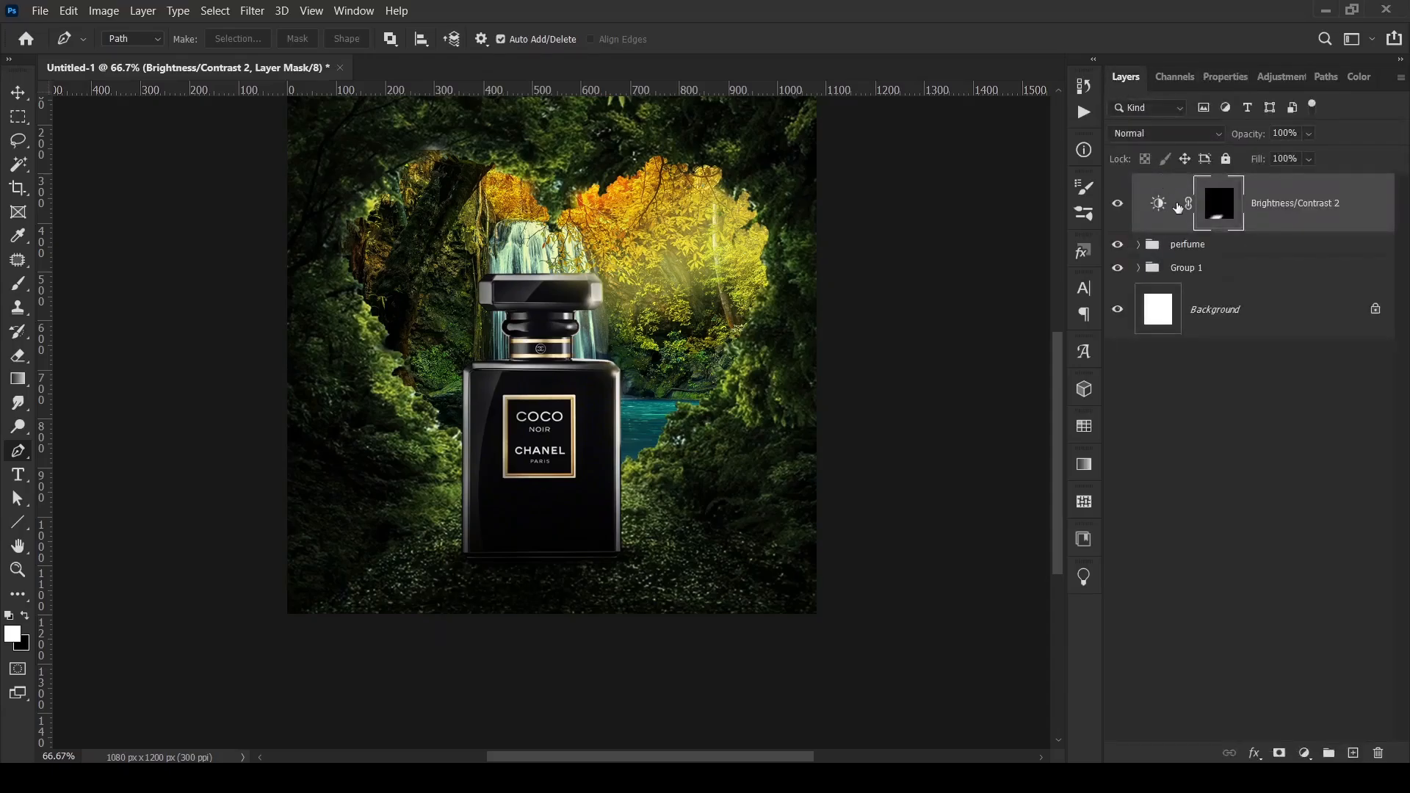
# - Load the Brightness/Contrast mask as a selection, deselect it, and reset the mask's feather to 0 px
pyautogui.keyDown('ctrl'); pyautogui.click(1216, 216); pyautogui.keyUp('ctrl')
pyautogui.hotkey('ctrl', 'd')
pyautogui.click(1214, 76)
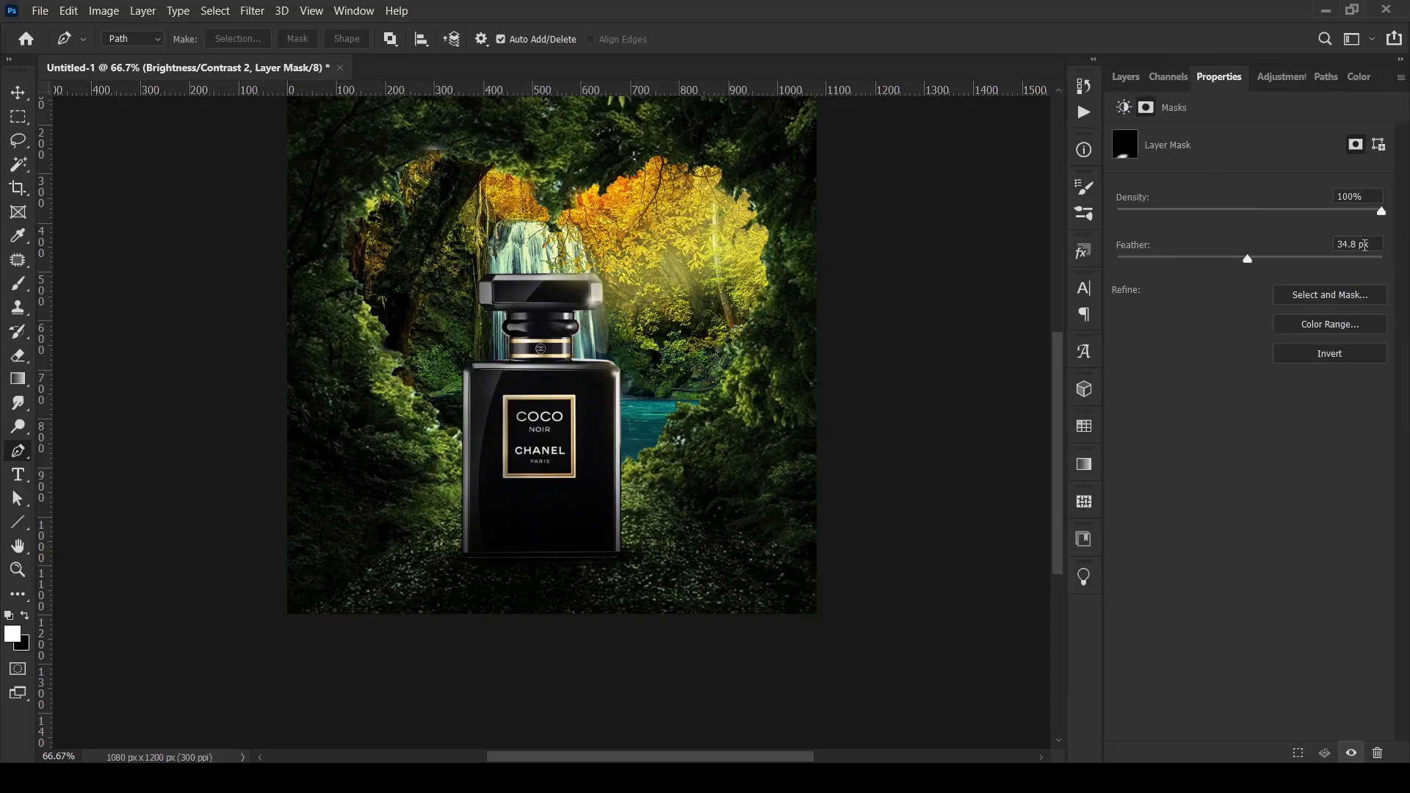
pyautogui.doubleClick(1360, 243)
pyautogui.write('0')
pyautogui.click(1130, 81)
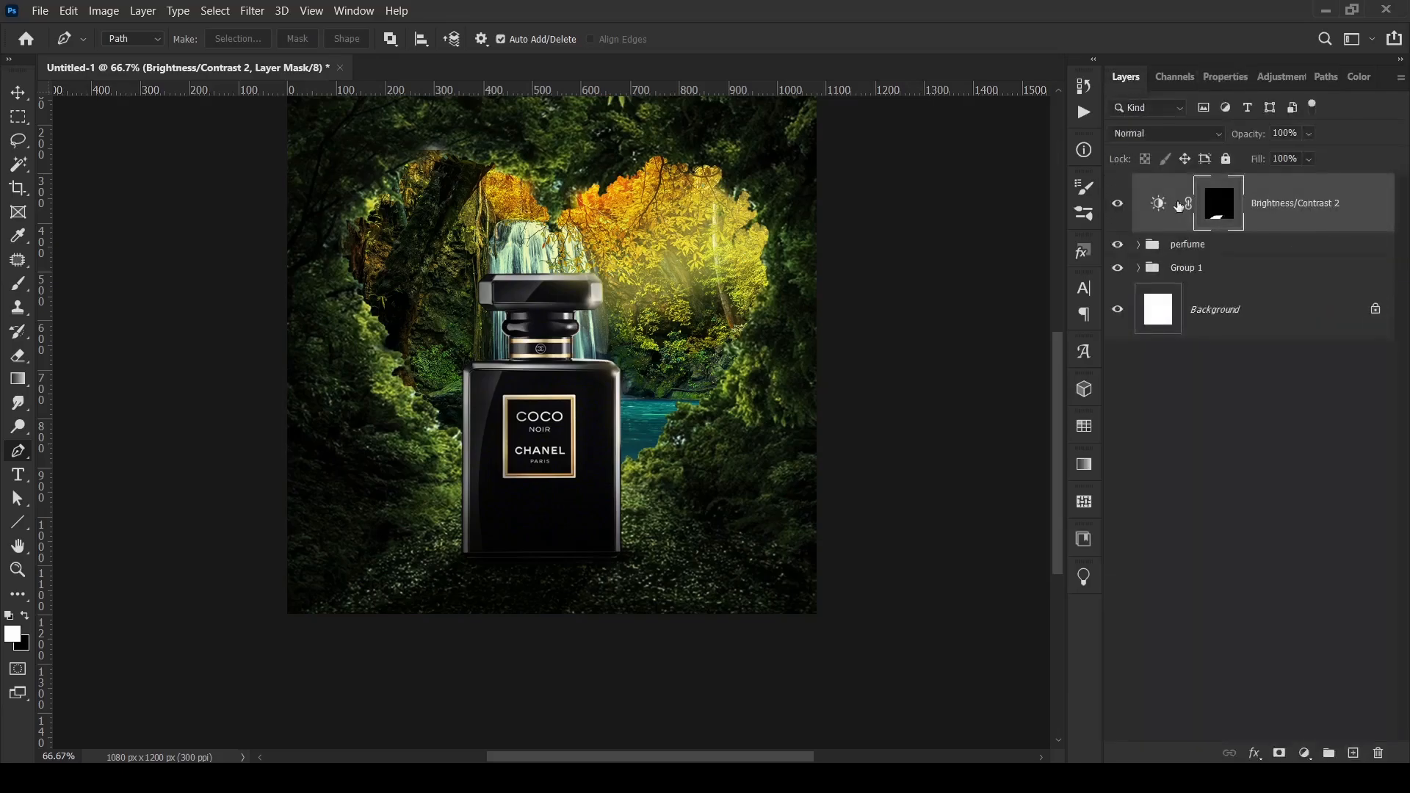
# - Load the unfeathered shadow mask as a selection, set the mask's feather to 33 px, and deselect
pyautogui.keyDown('ctrl'); pyautogui.click(1222, 211); pyautogui.keyUp('ctrl')
pyautogui.click(1221, 77)
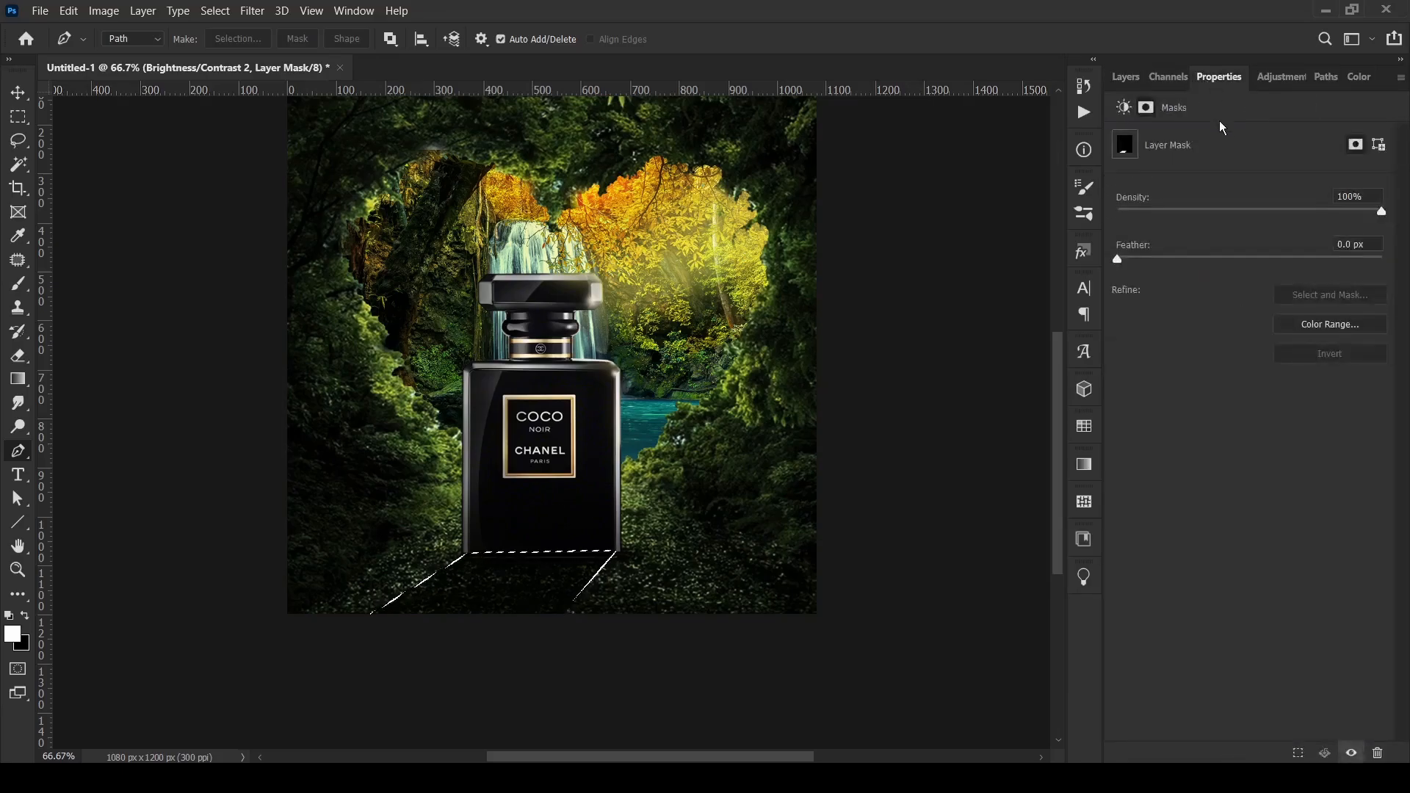
pyautogui.click(1346, 244)
pyautogui.write('33')
pyautogui.hotkey('ctrl', 'd')
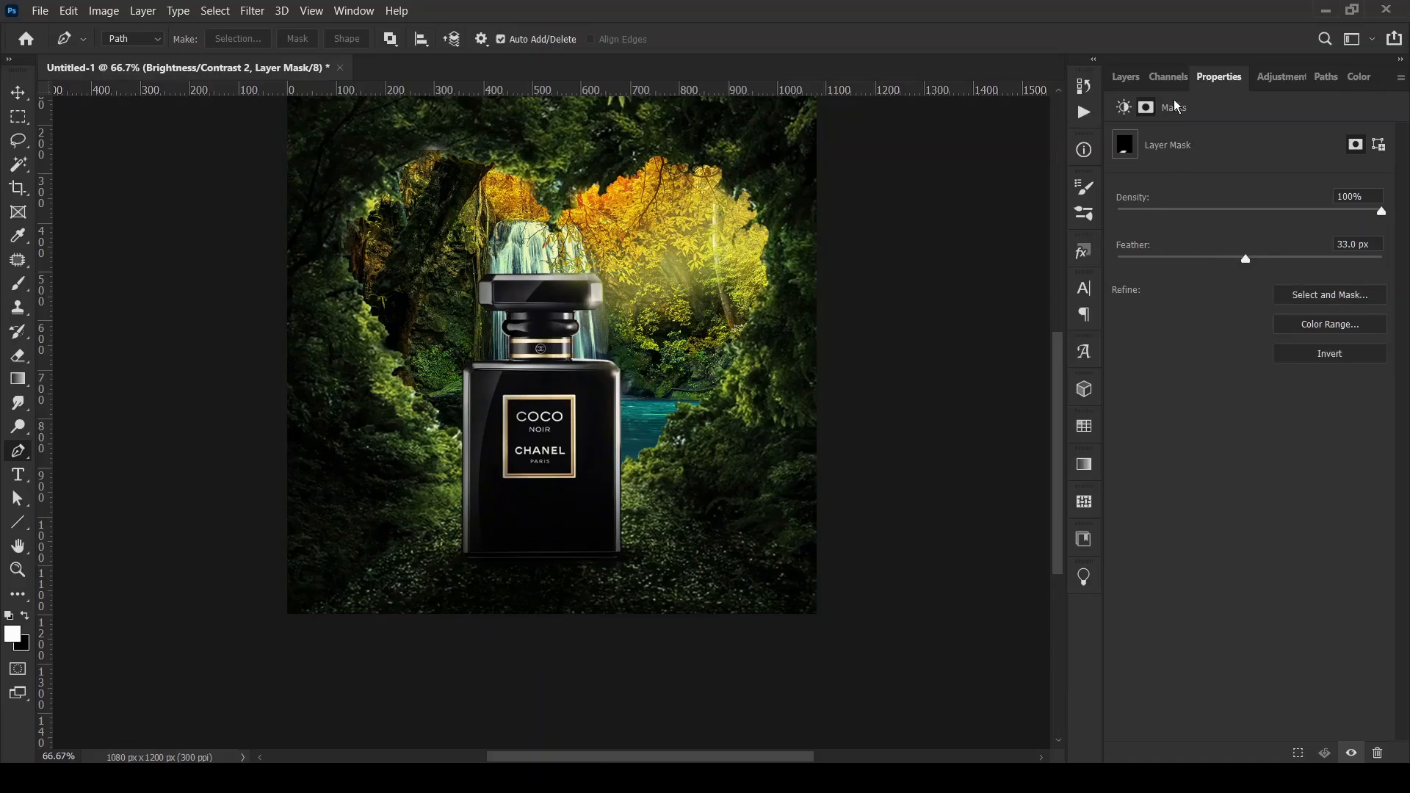
# - Reload the Brightness/Contrast mask as a selection, deselect it, and re-enter the mask feather as 33 px
pyautogui.click(1126, 79)
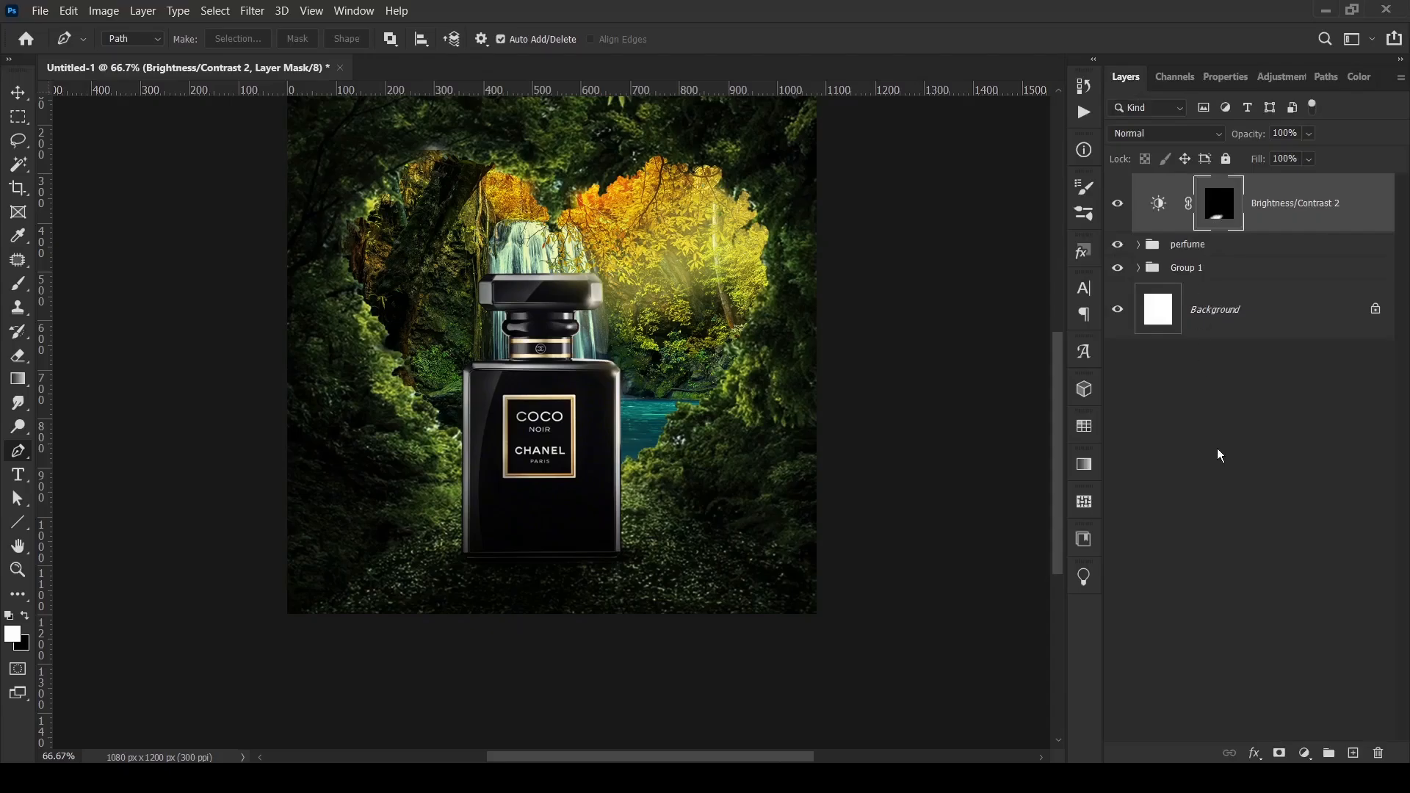
pyautogui.keyDown('ctrl'); pyautogui.click(1216, 212); pyautogui.keyUp('ctrl')
pyautogui.click(1225, 77)
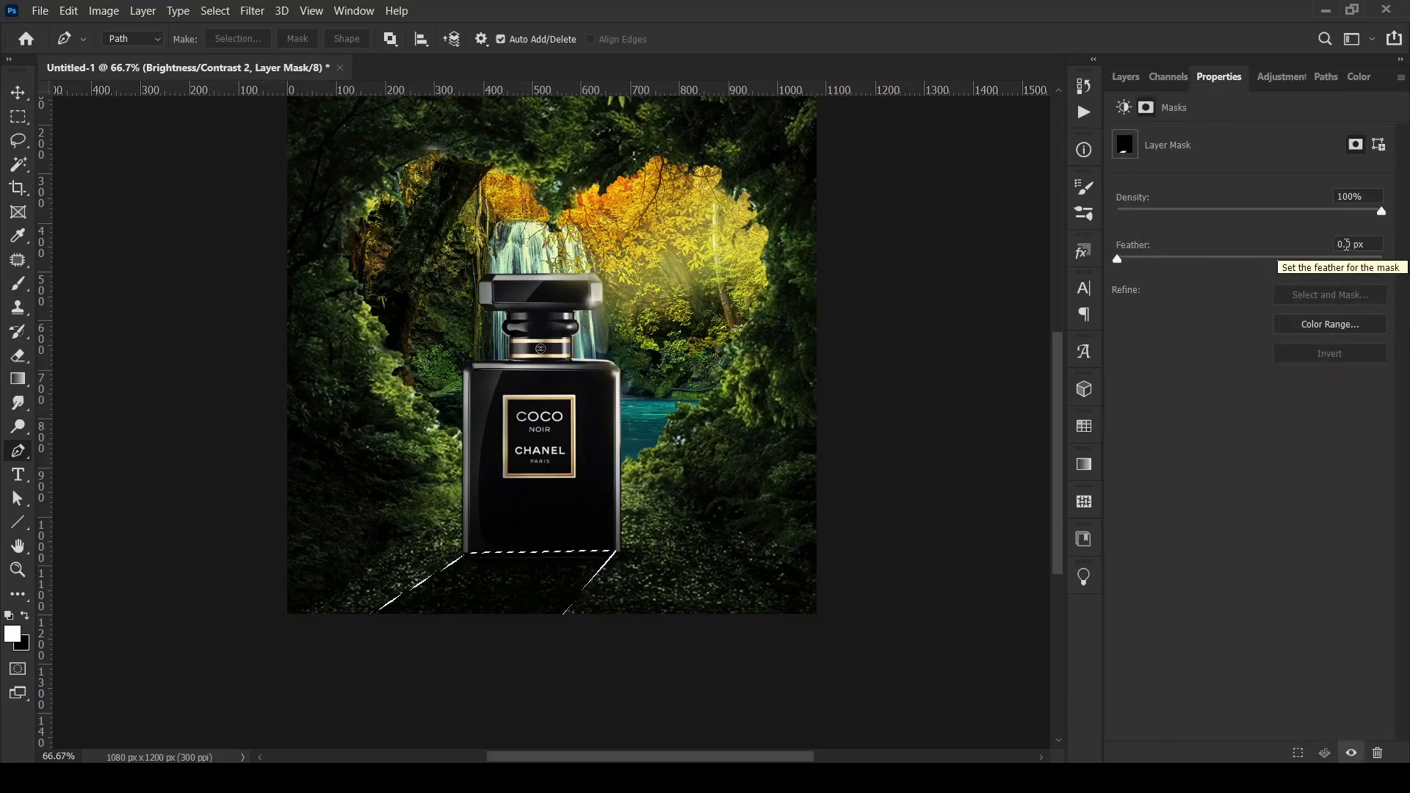
pyautogui.hotkey('ctrl', 'd')
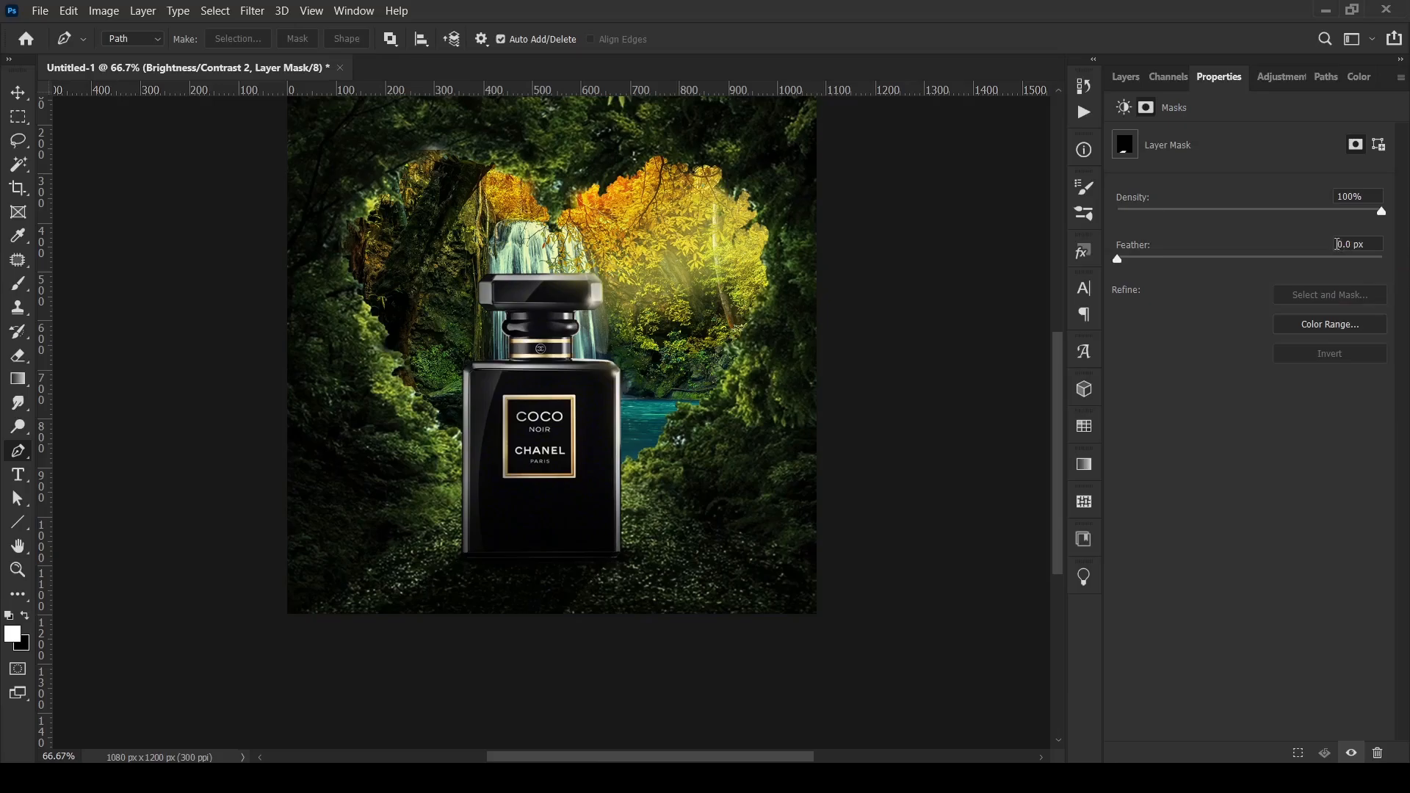
pyautogui.write('330')
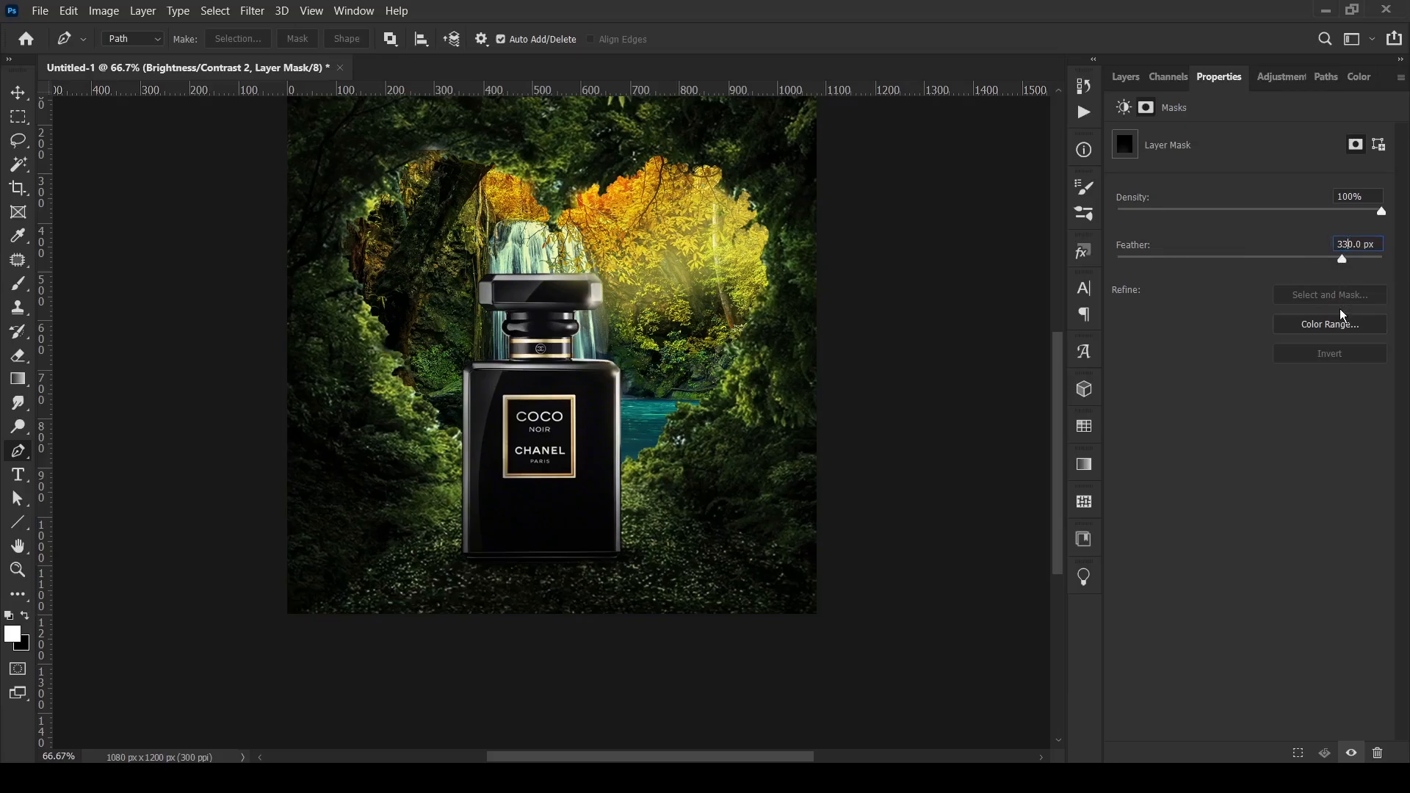
pyautogui.press('BackSpace')
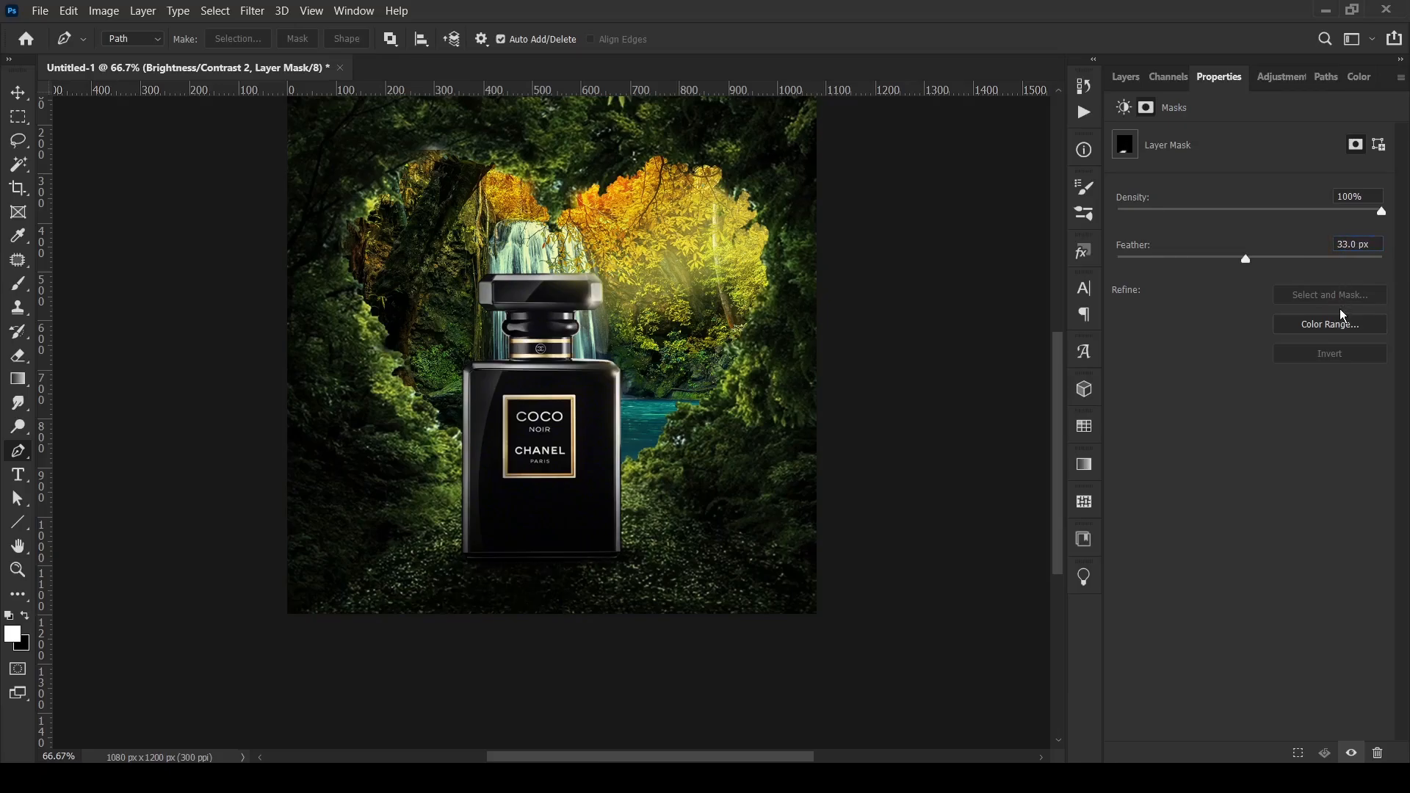
# - Add a Curves adjustment masked to the shadow shape and darken it with an RGB point at input 84, output 45
pyautogui.click(1121, 78)
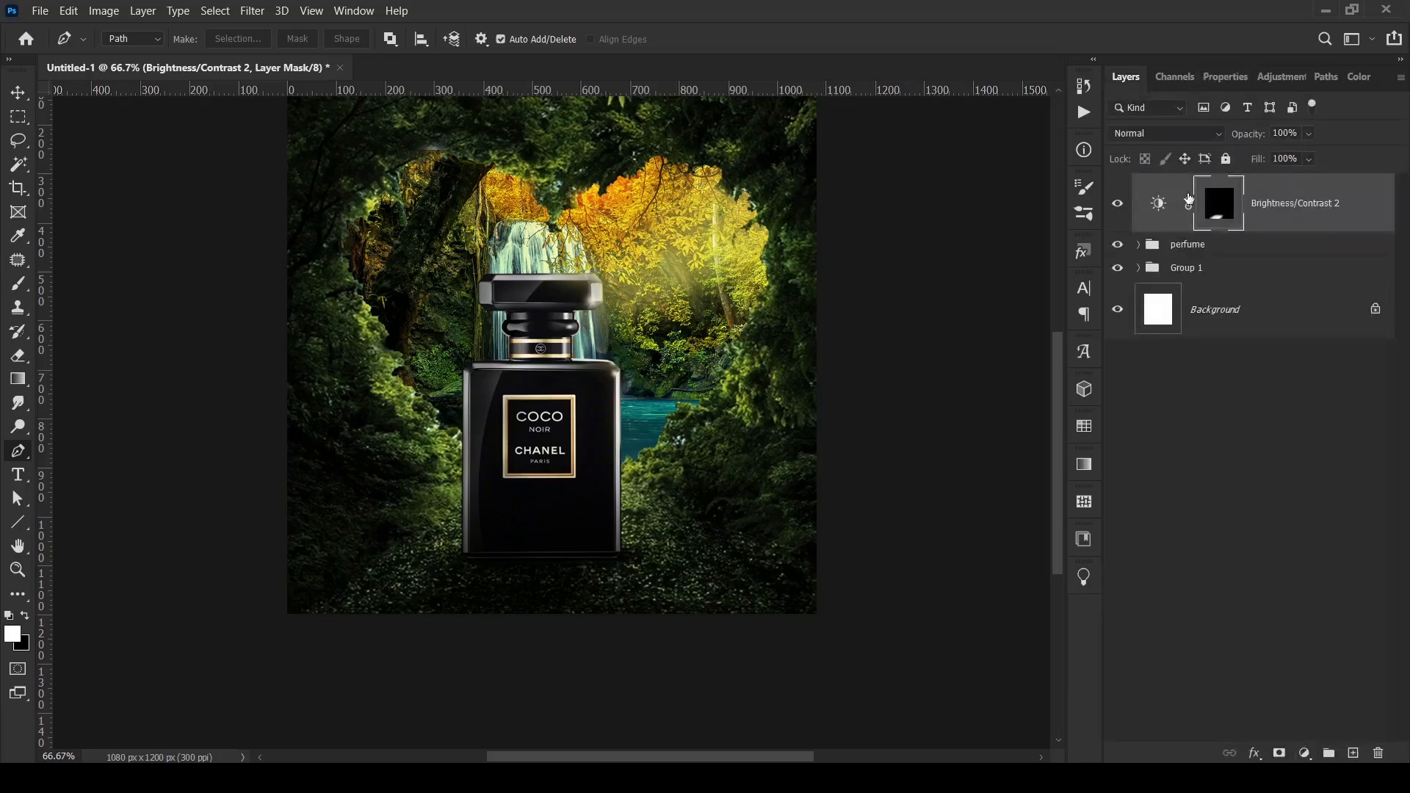
pyautogui.keyDown('ctrl'); pyautogui.click(1209, 223); pyautogui.keyUp('ctrl')
pyautogui.click(1306, 754)
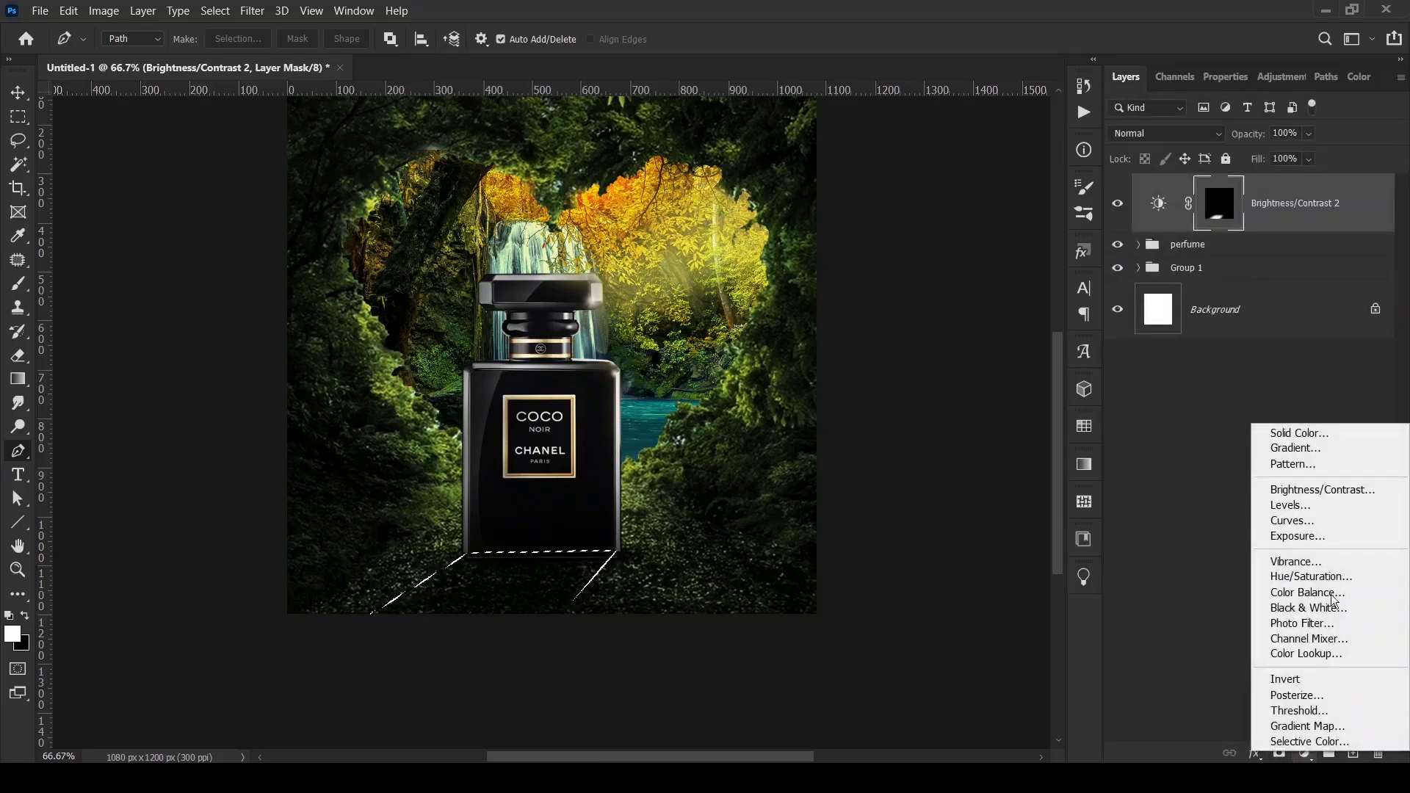
pyautogui.click(1304, 521)
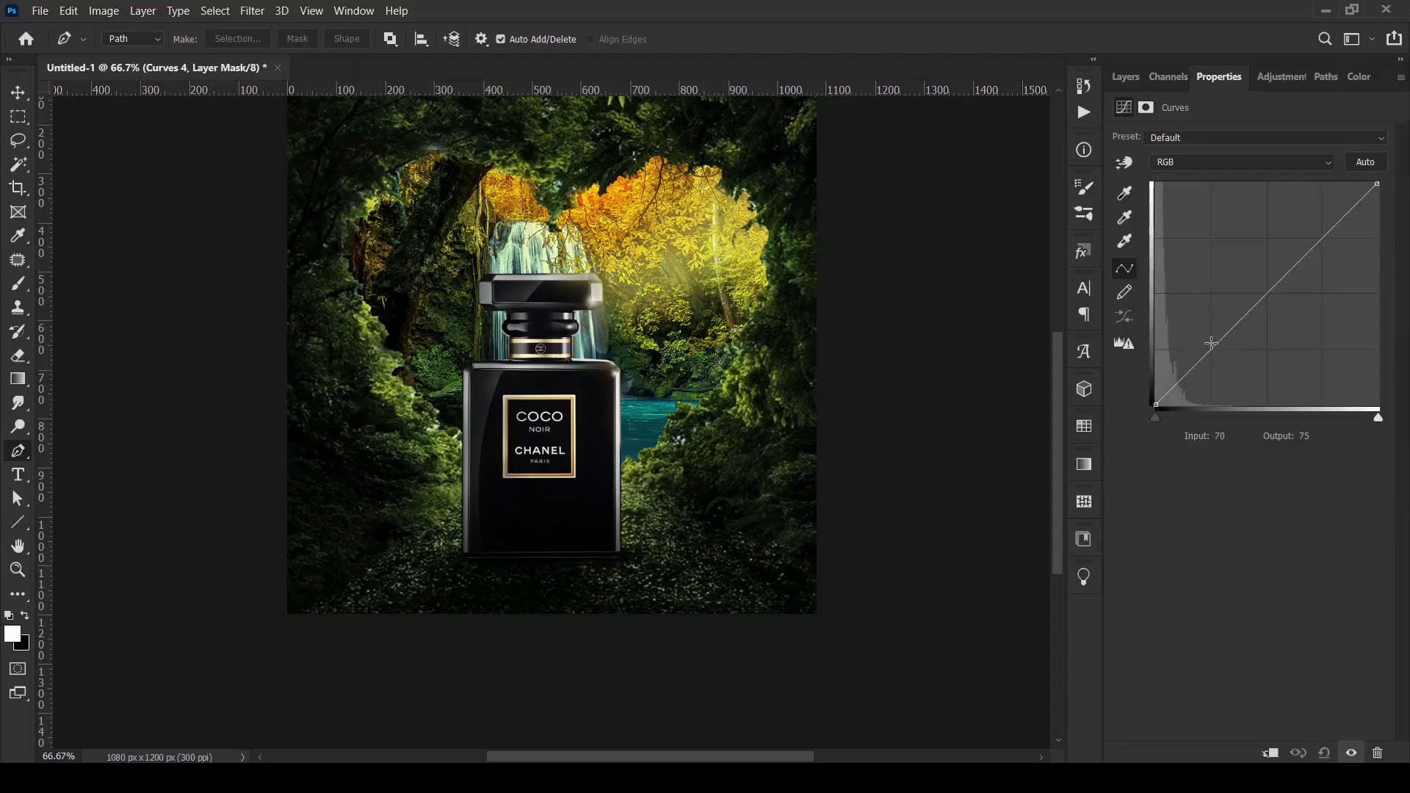
pyautogui.moveTo(1211, 347); pyautogui.dragTo(1230, 366)
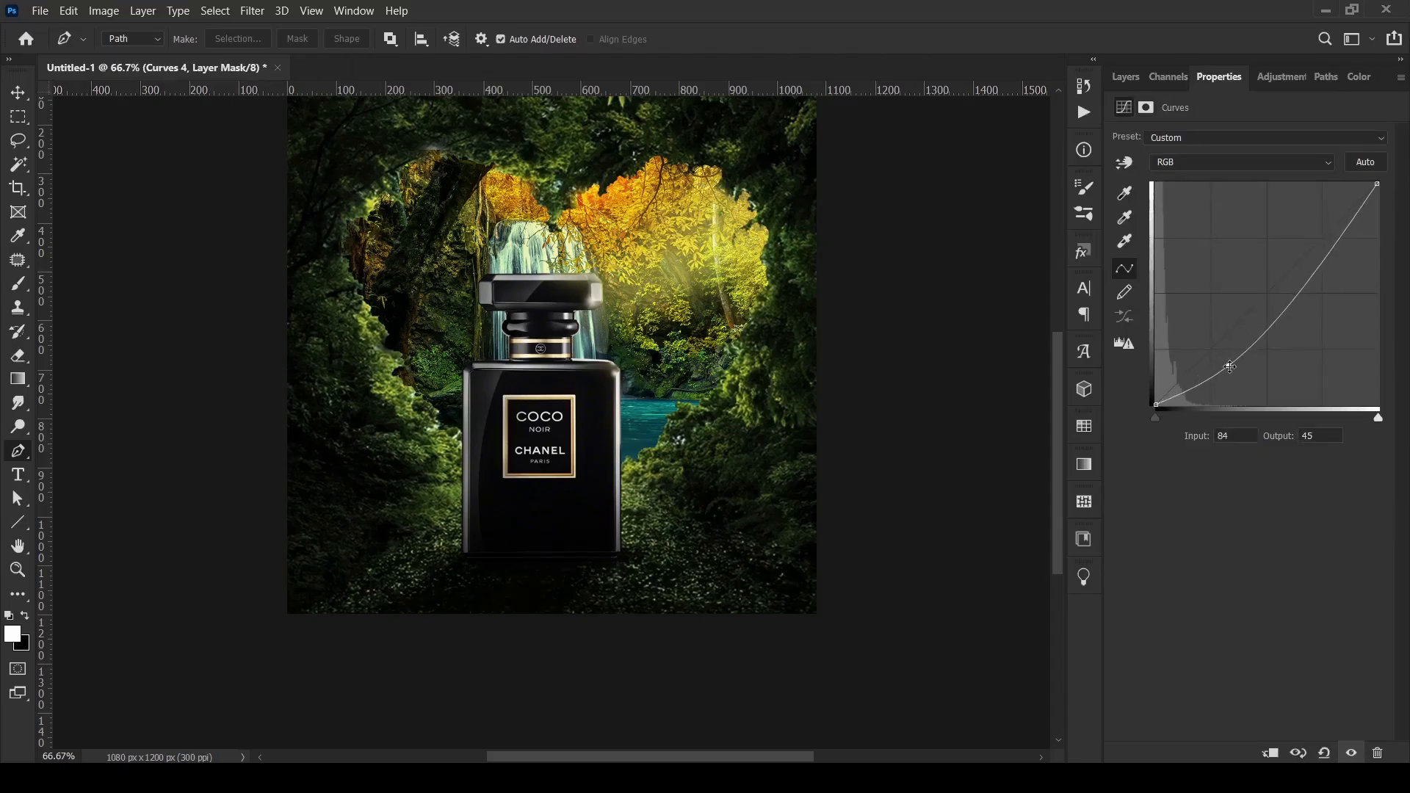
# - Soften the edges of the Curves adjustment's shadow mask by increasing its feather
pyautogui.click(1146, 110)
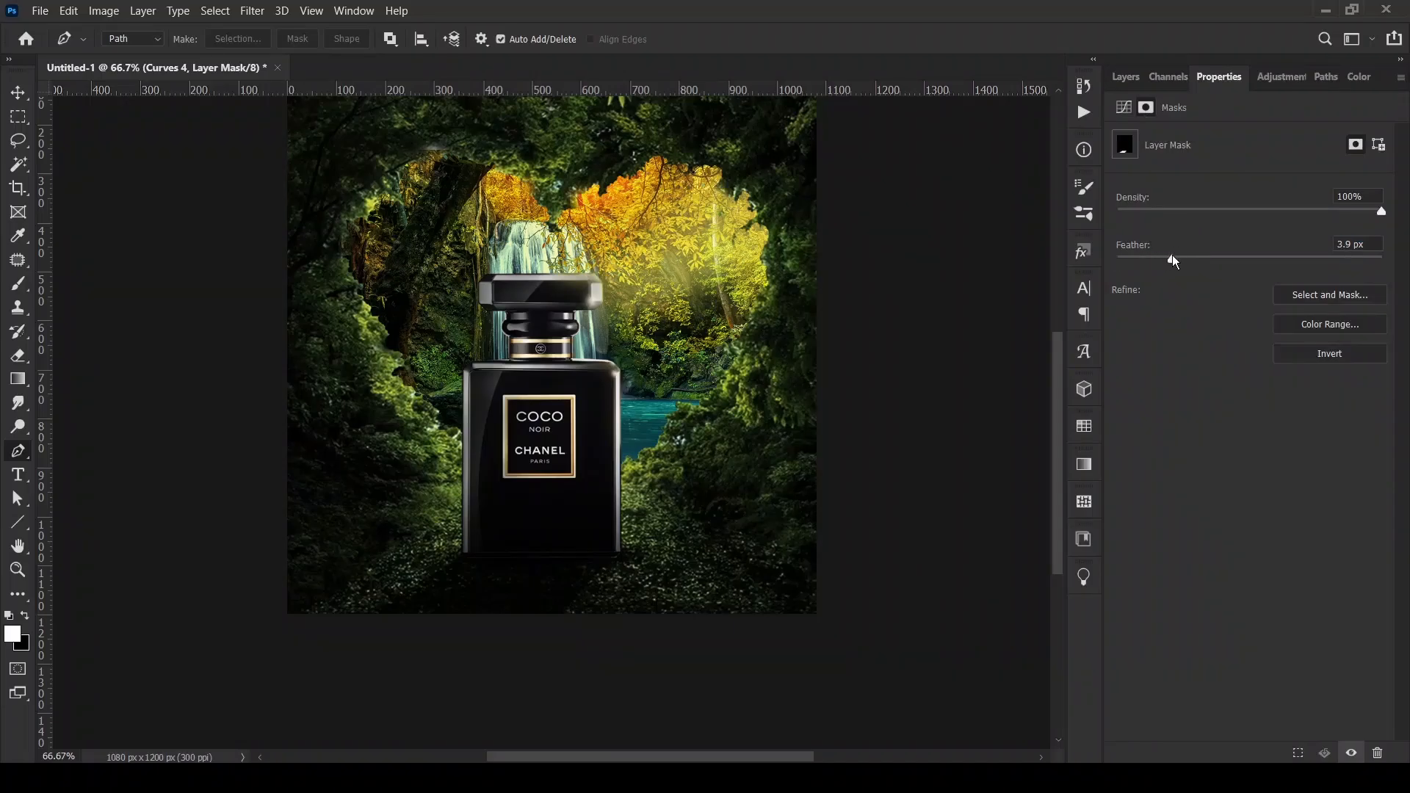
pyautogui.moveTo(1171, 256); pyautogui.dragTo(1189, 253)
pyautogui.click(1123, 108)
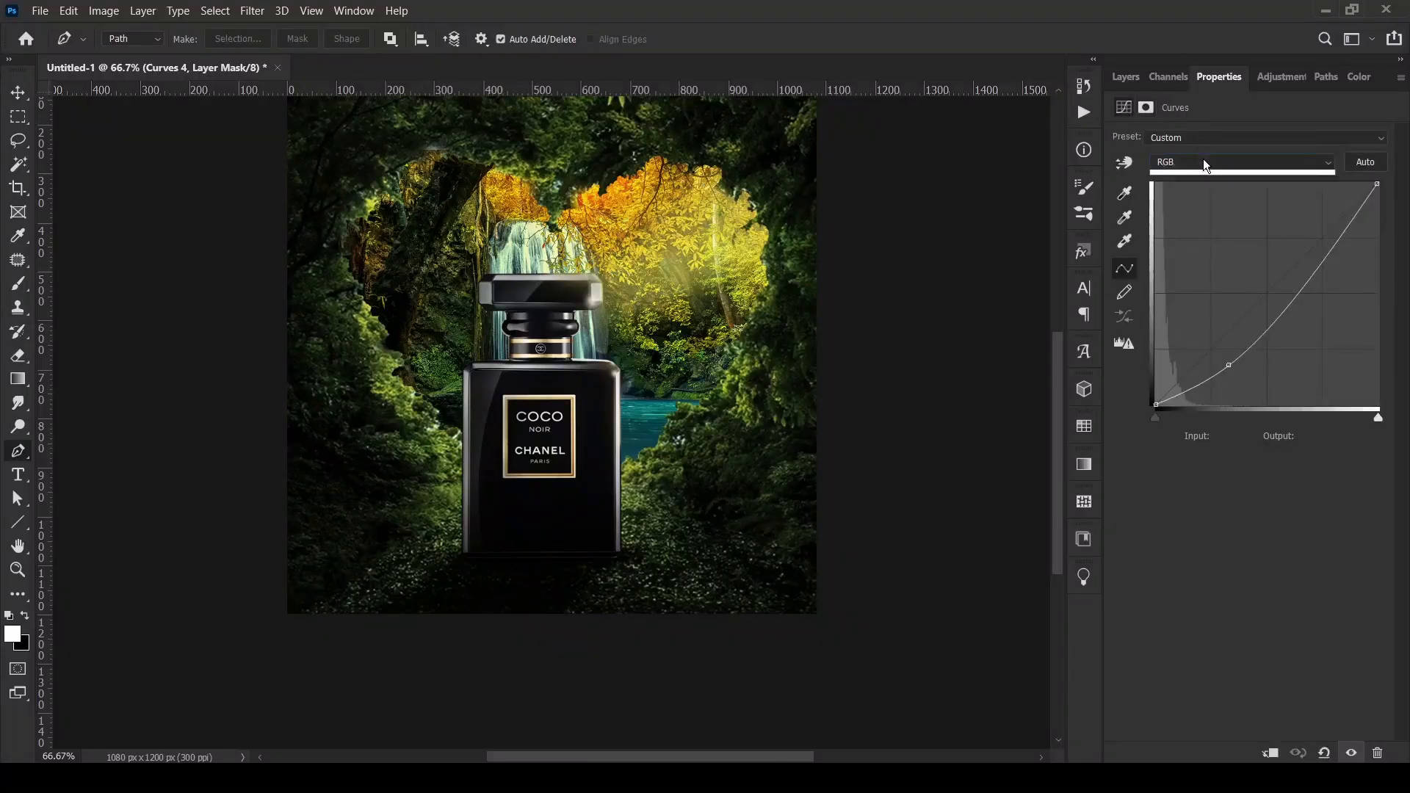
# - In the Curves blue channel, place a point at input 206, output 164, and raise the lower part of the curve slightly
pyautogui.click(1203, 161)
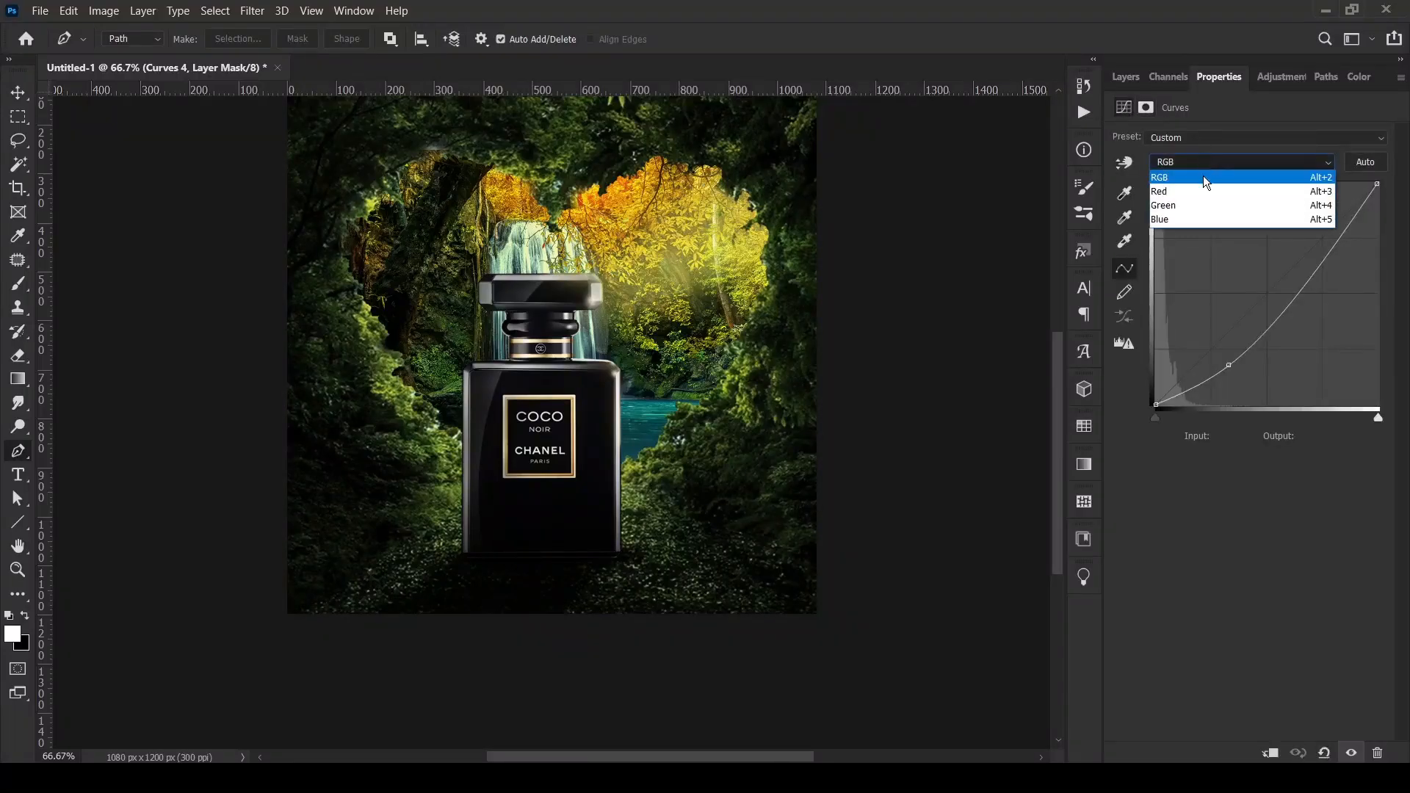
pyautogui.click(1197, 220)
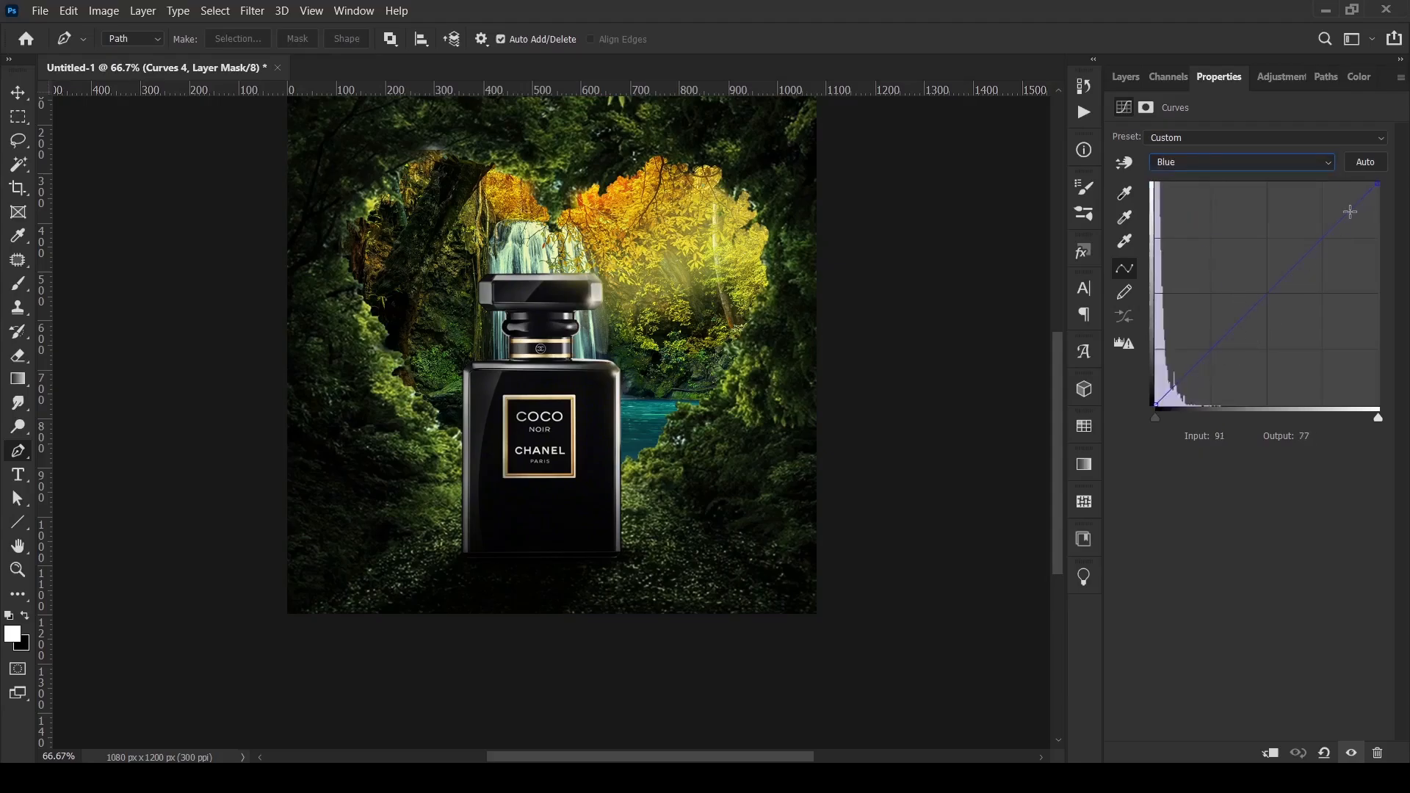
pyautogui.moveTo(1323, 237); pyautogui.dragTo(1337, 262)
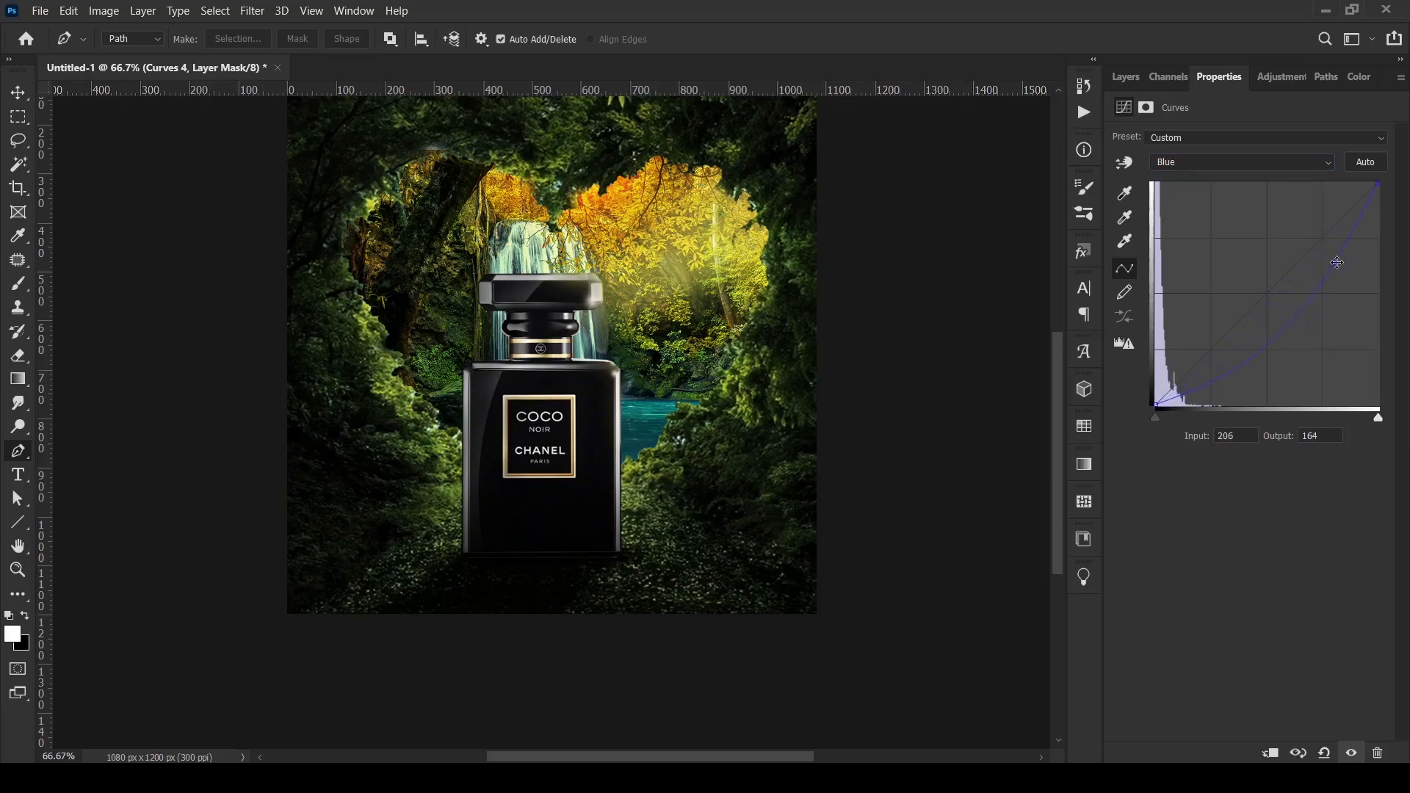
pyautogui.moveTo(1209, 383); pyautogui.dragTo(1197, 369)
# - Hide and show Curves 4 to compare its effect on the shadow, and select its adjustment thumbnail
pyautogui.click(1126, 78)
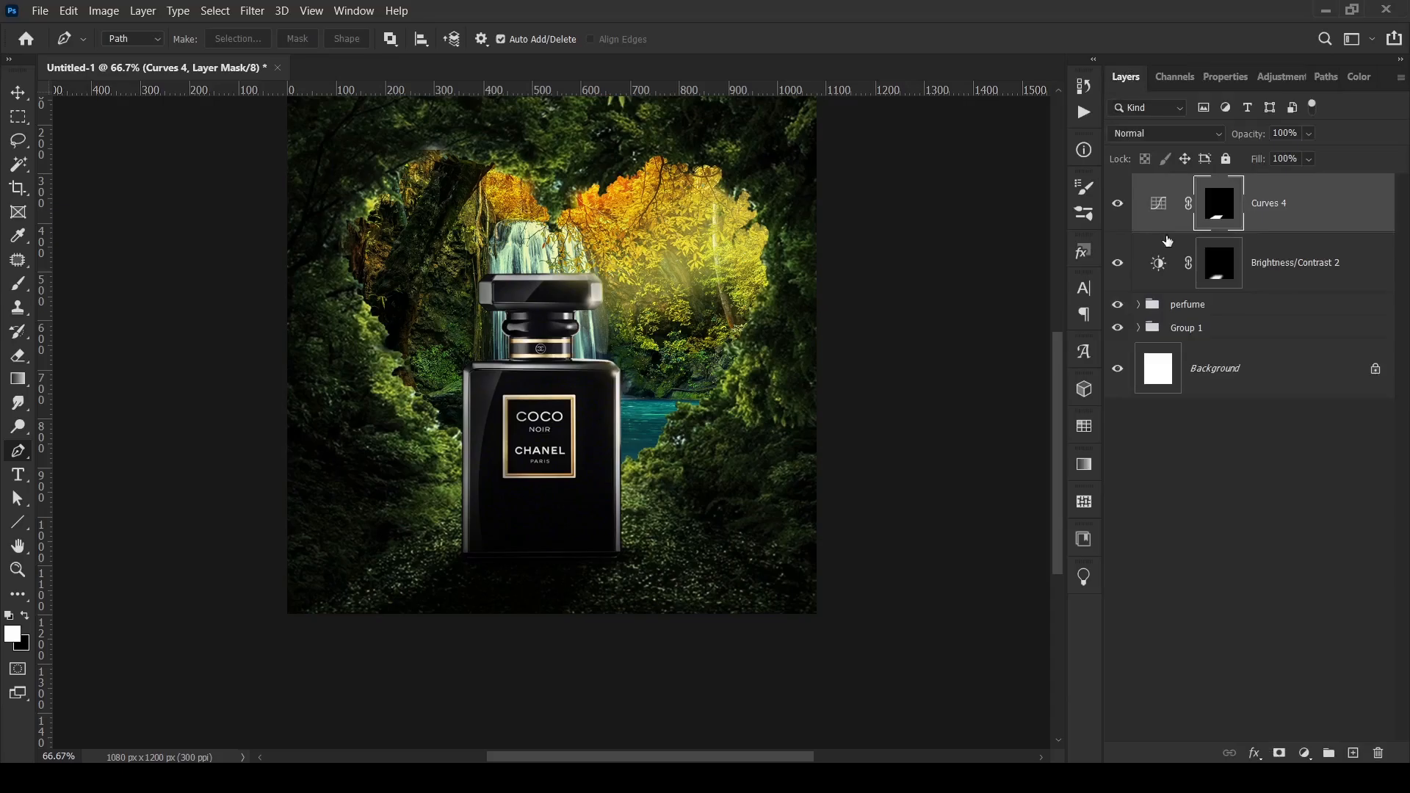
pyautogui.click(1118, 205)
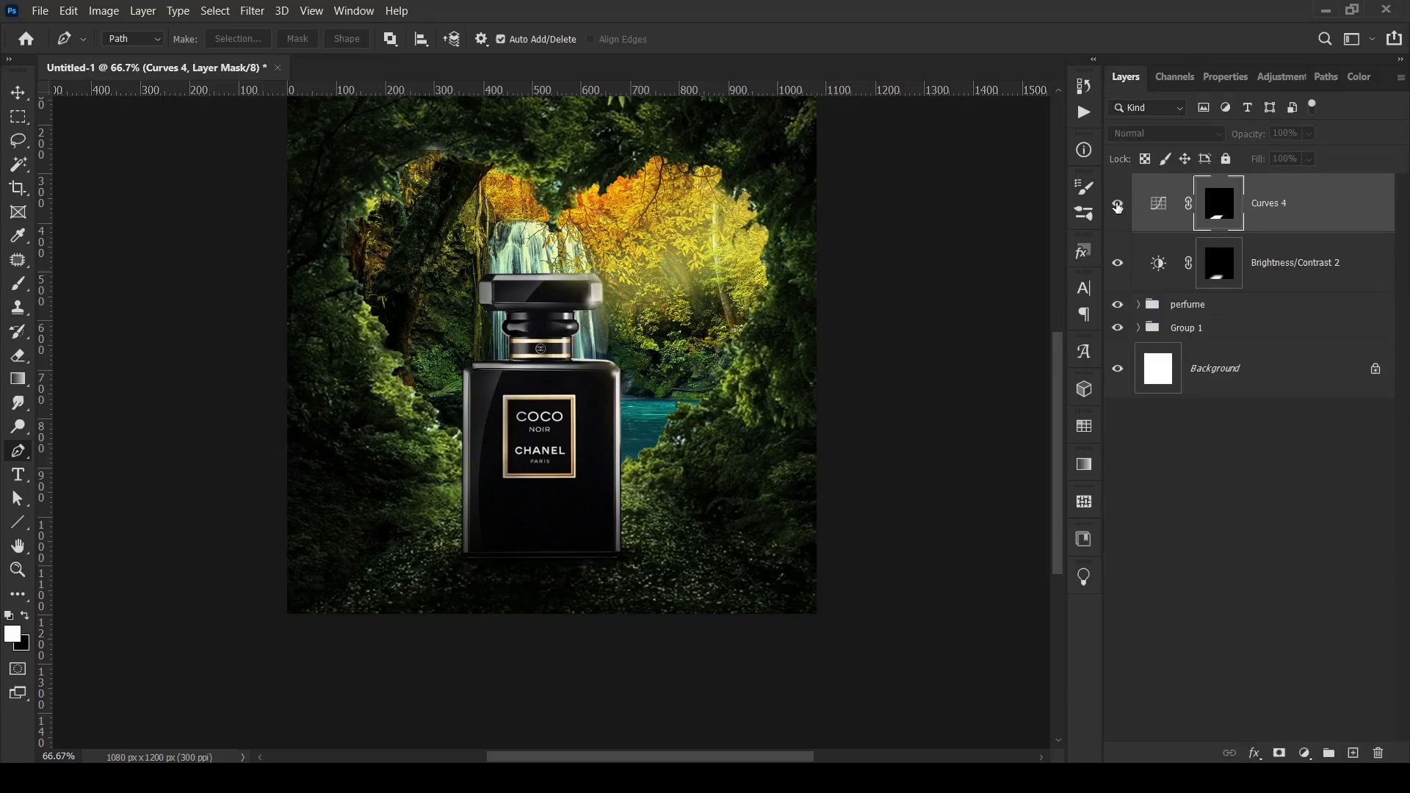
pyautogui.click(1118, 206)
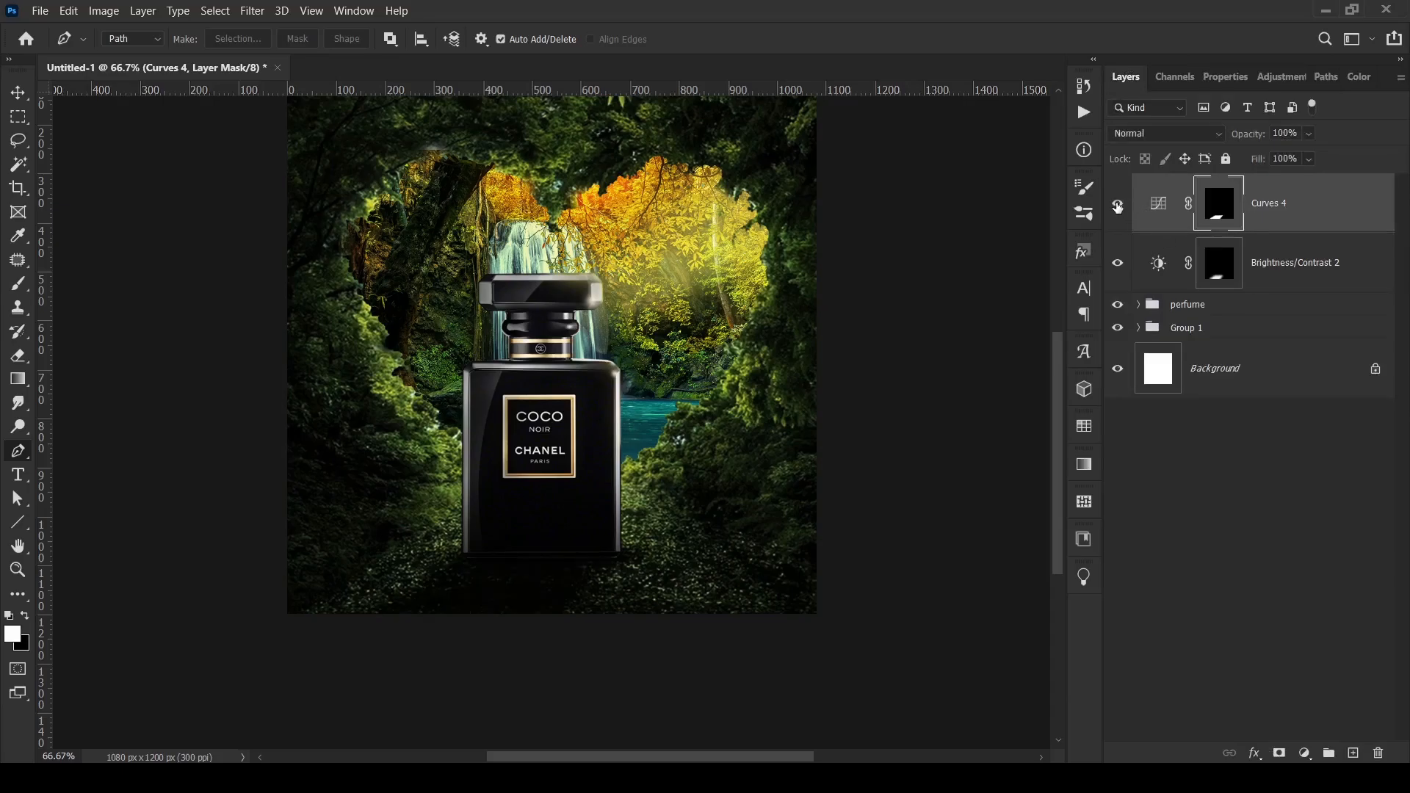
pyautogui.click(1159, 204)
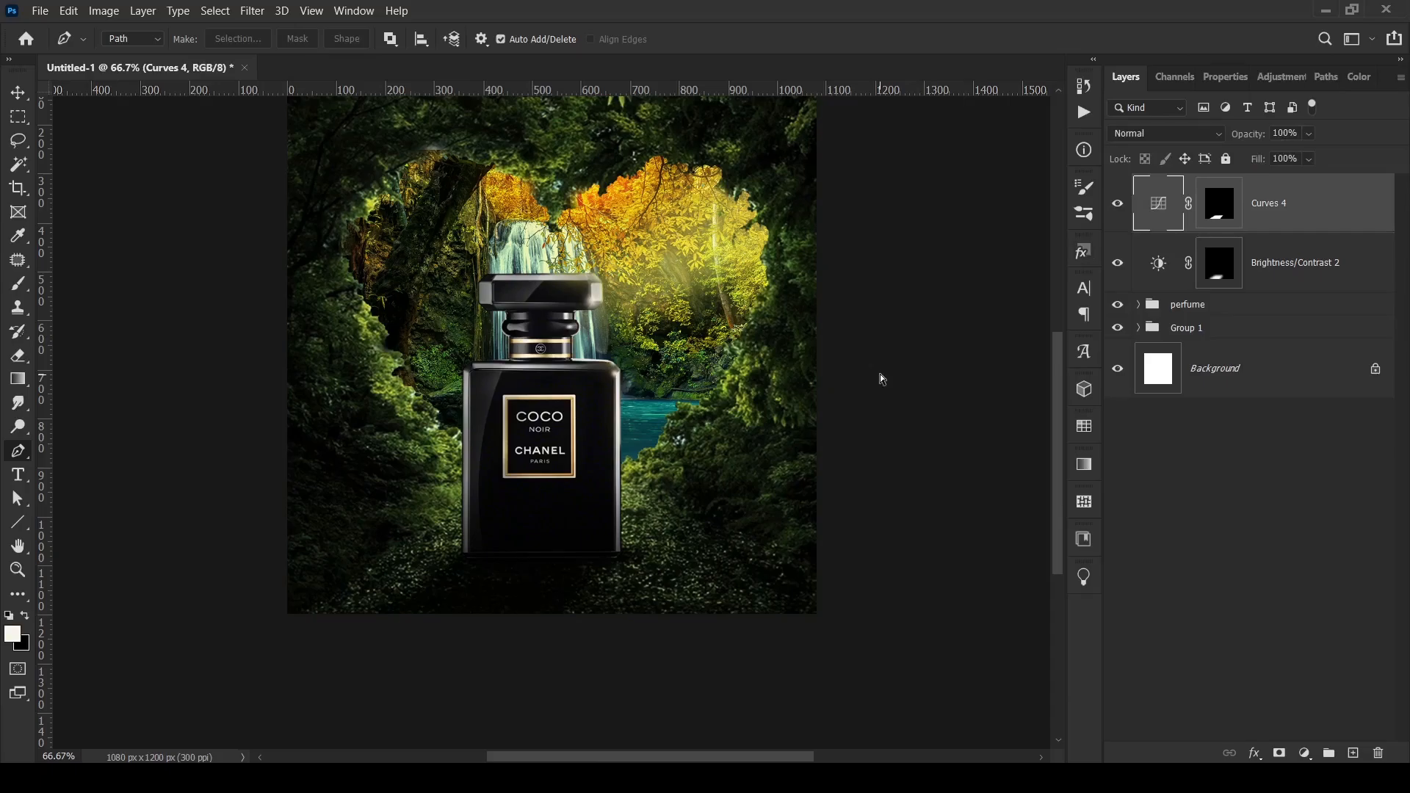
# - Place the plants-5935499 image across the foreground at the canvas base, scaled to 29.69%
pyautogui.scroll(3, 883, 380)
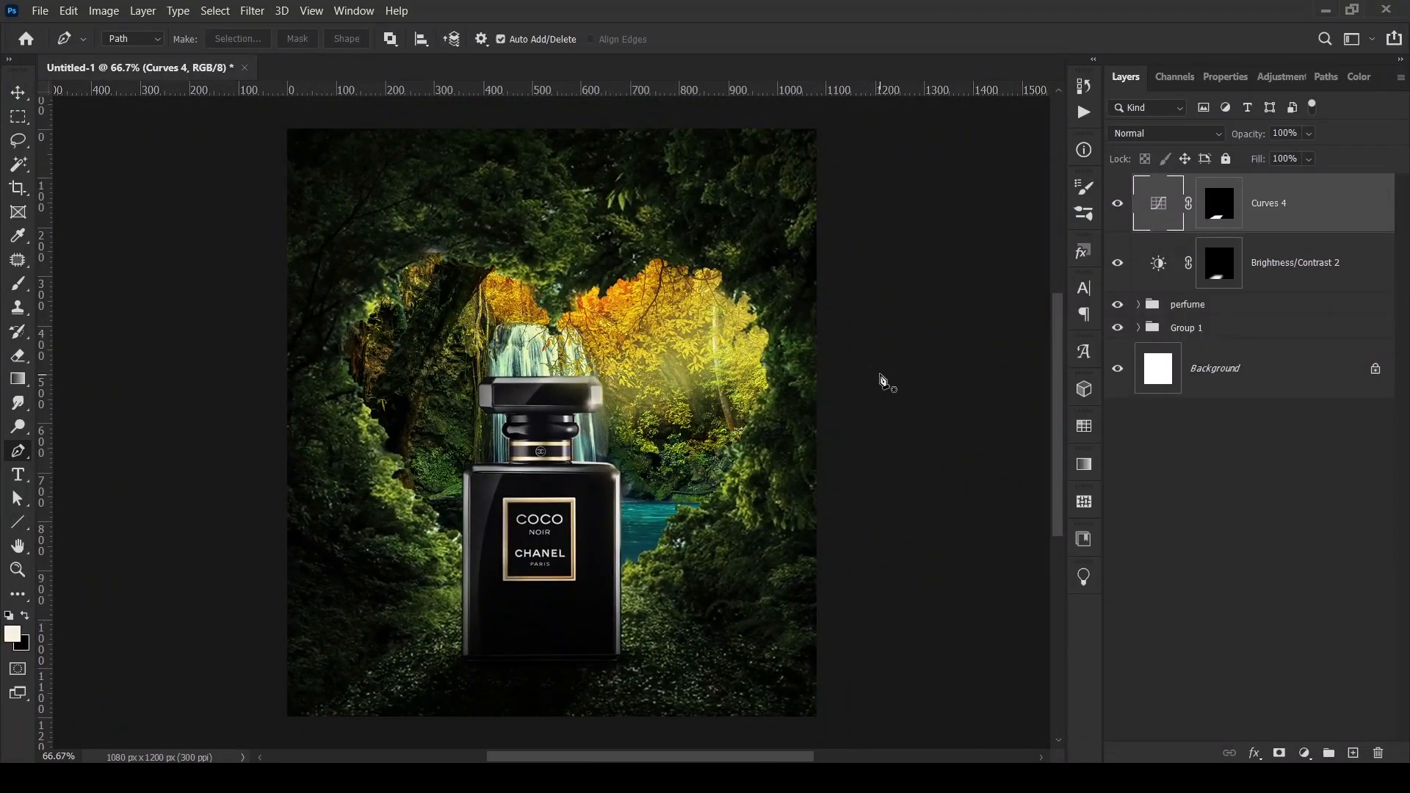
pyautogui.hotkey('ctrl', '-')
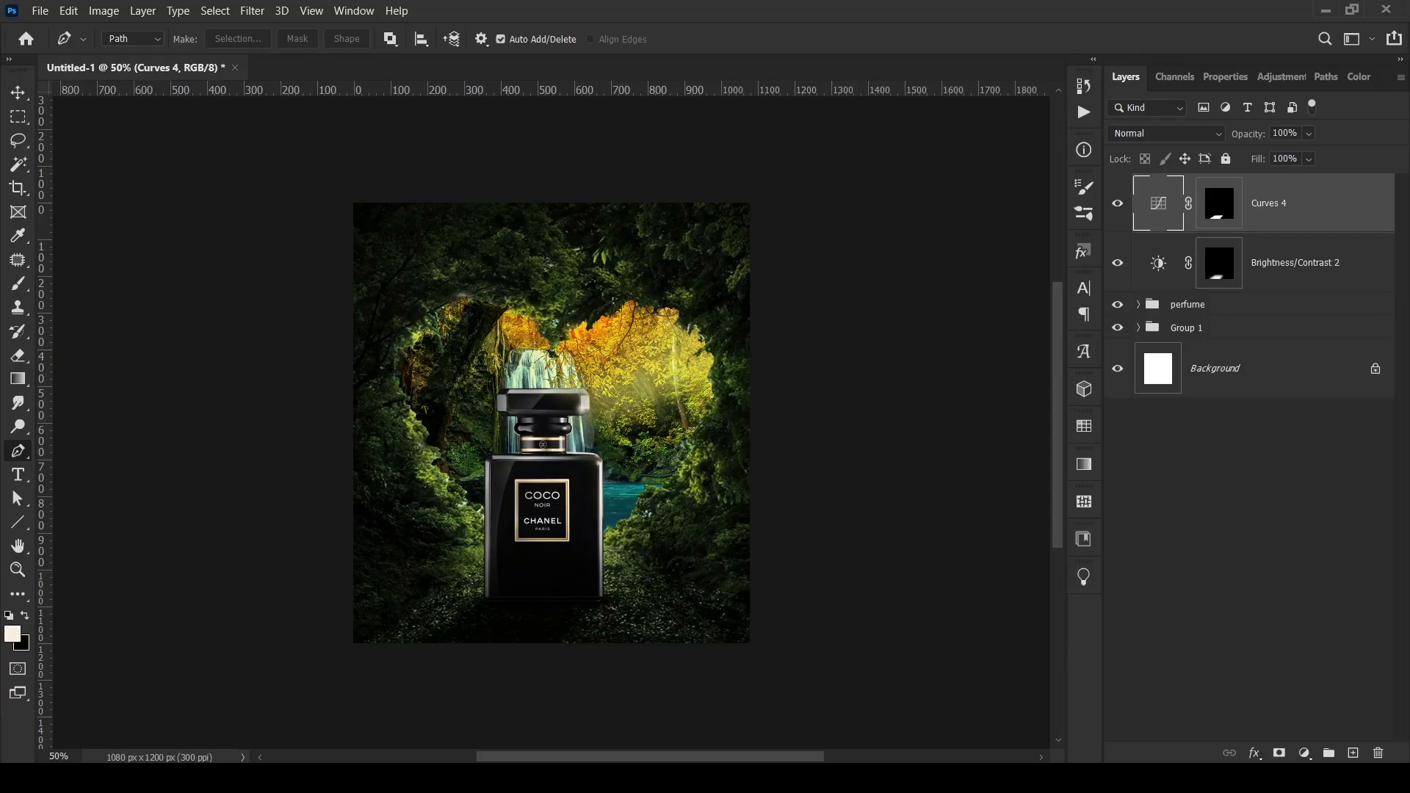
pyautogui.moveTo(764, 764); pyautogui.dragTo(587, 512)
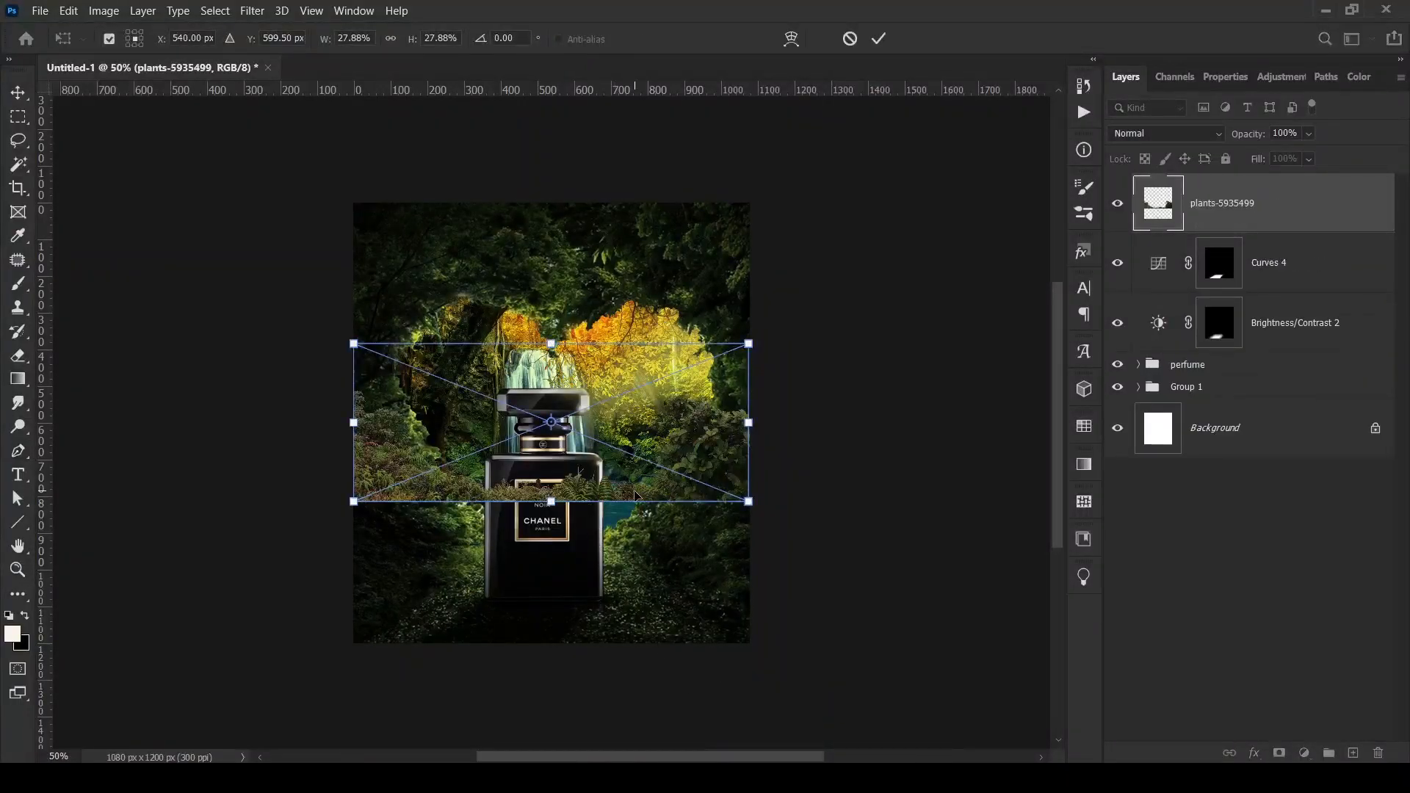
pyautogui.hotkey('ctrl', '+')
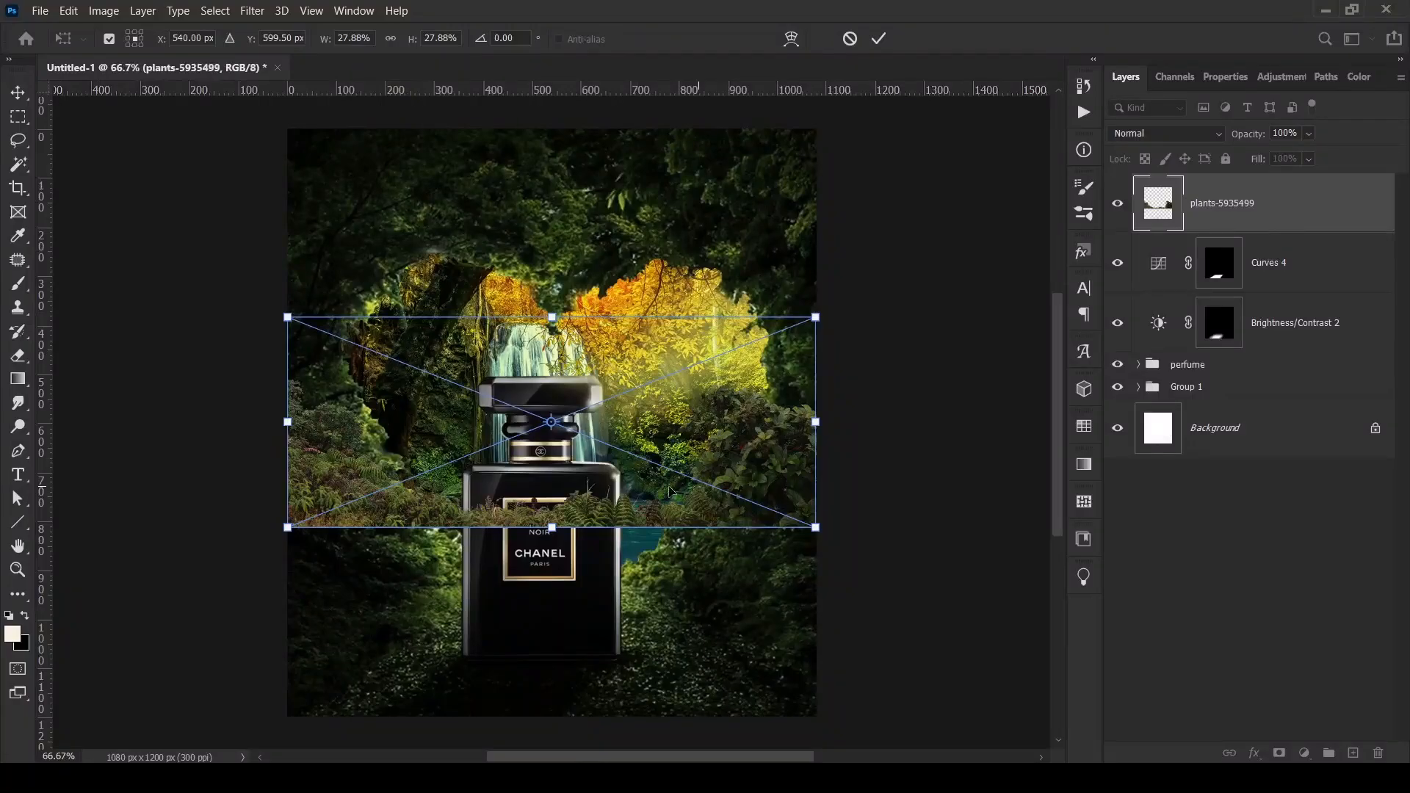
pyautogui.moveTo(647, 516); pyautogui.dragTo(652, 716)
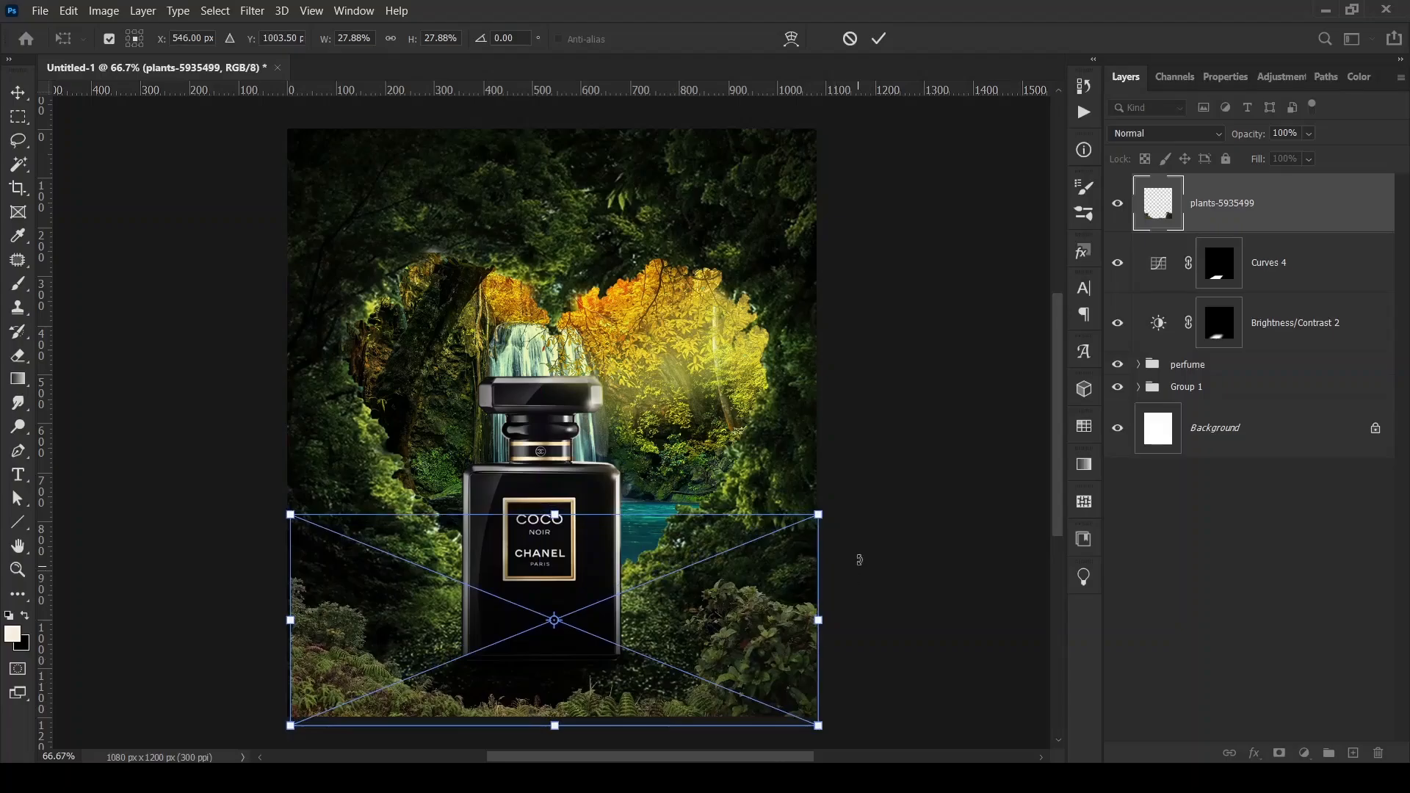
pyautogui.moveTo(822, 517); pyautogui.dragTo(837, 507)
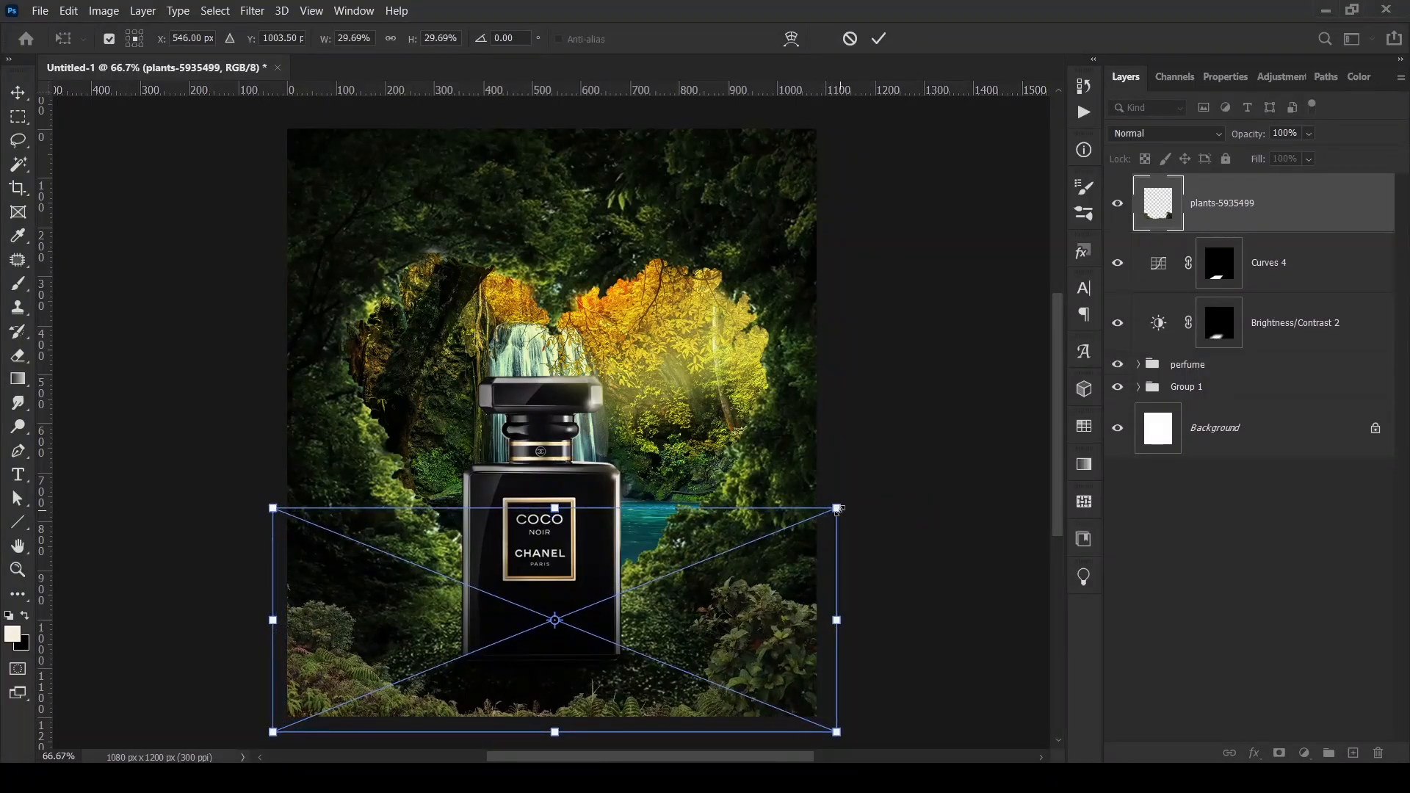
pyautogui.moveTo(753, 658); pyautogui.dragTo(755, 652)
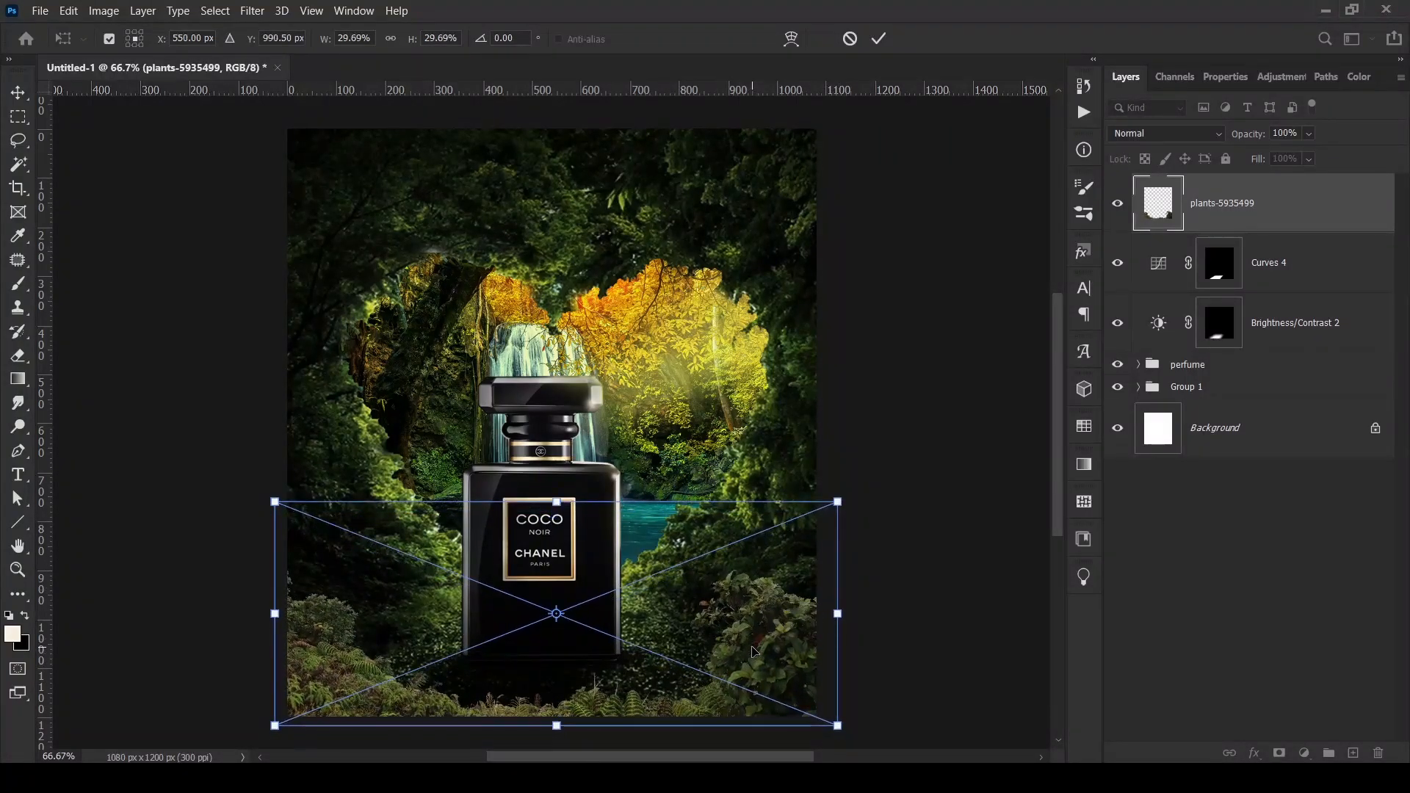
pyautogui.click(879, 38)
pyautogui.press('p')
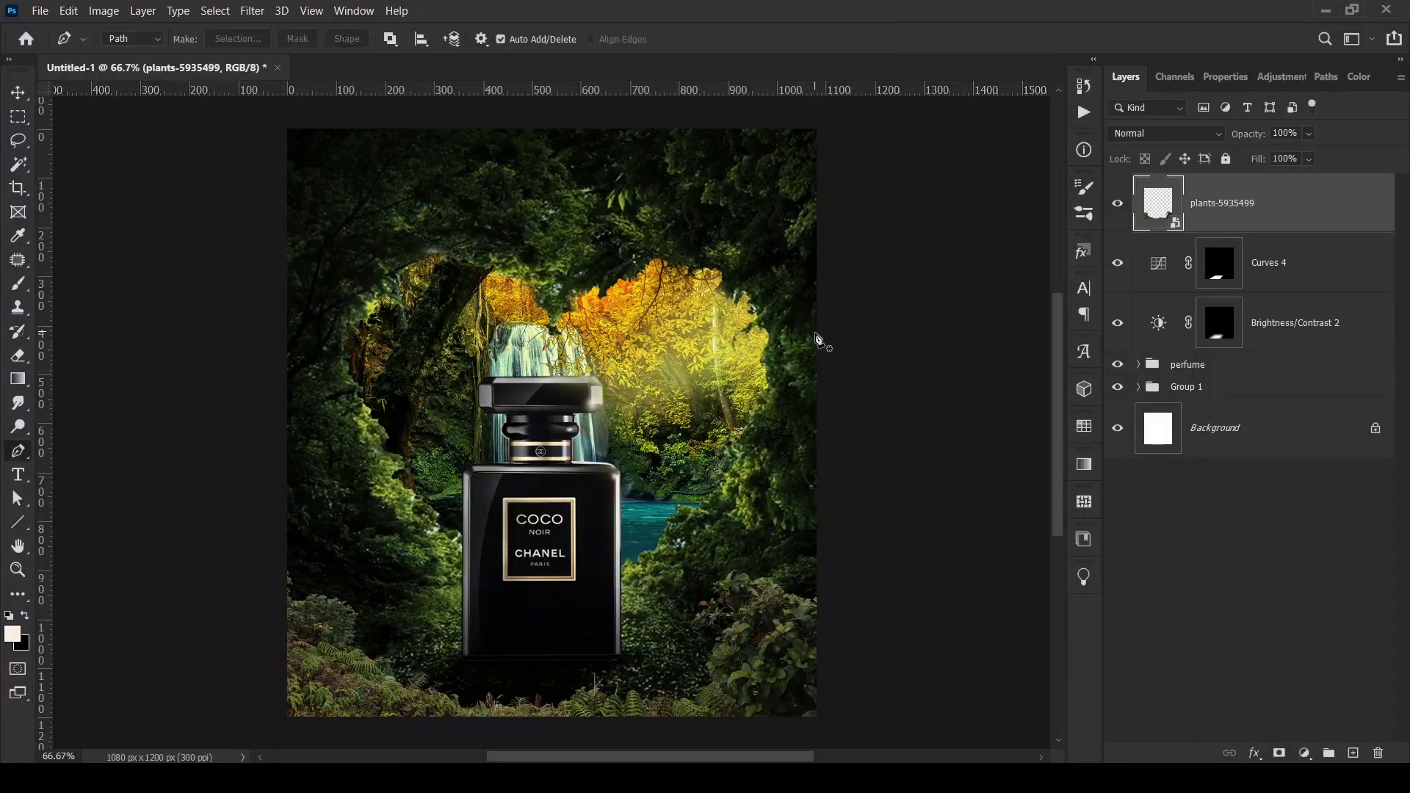
# - Group the Curves 4 and Brightness/Contrast 2 layers and name the group "perf base shadow"
pyautogui.click(787, 623)
pyautogui.click(1290, 287)
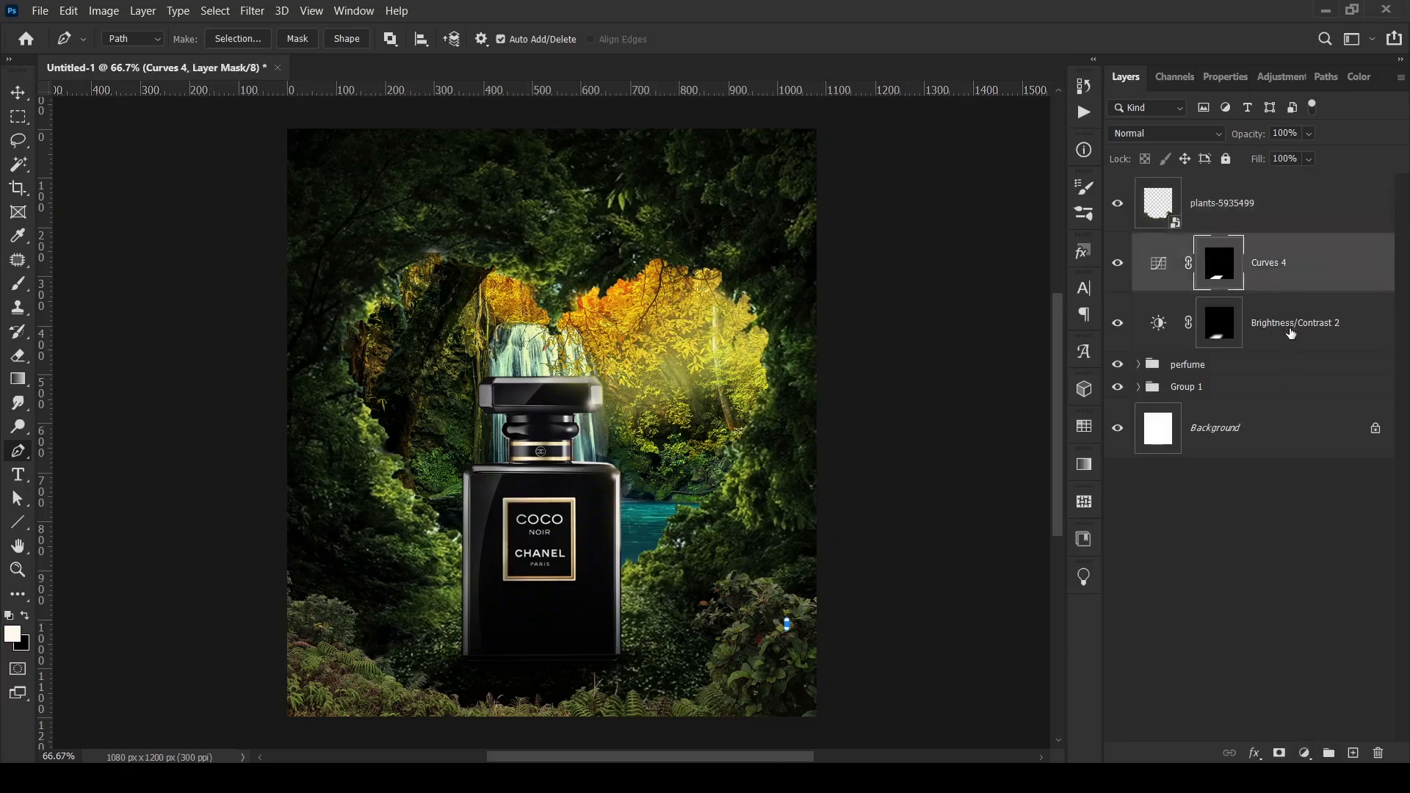
pyautogui.keyDown('shift'); pyautogui.click(1291, 334); pyautogui.keyUp('shift')
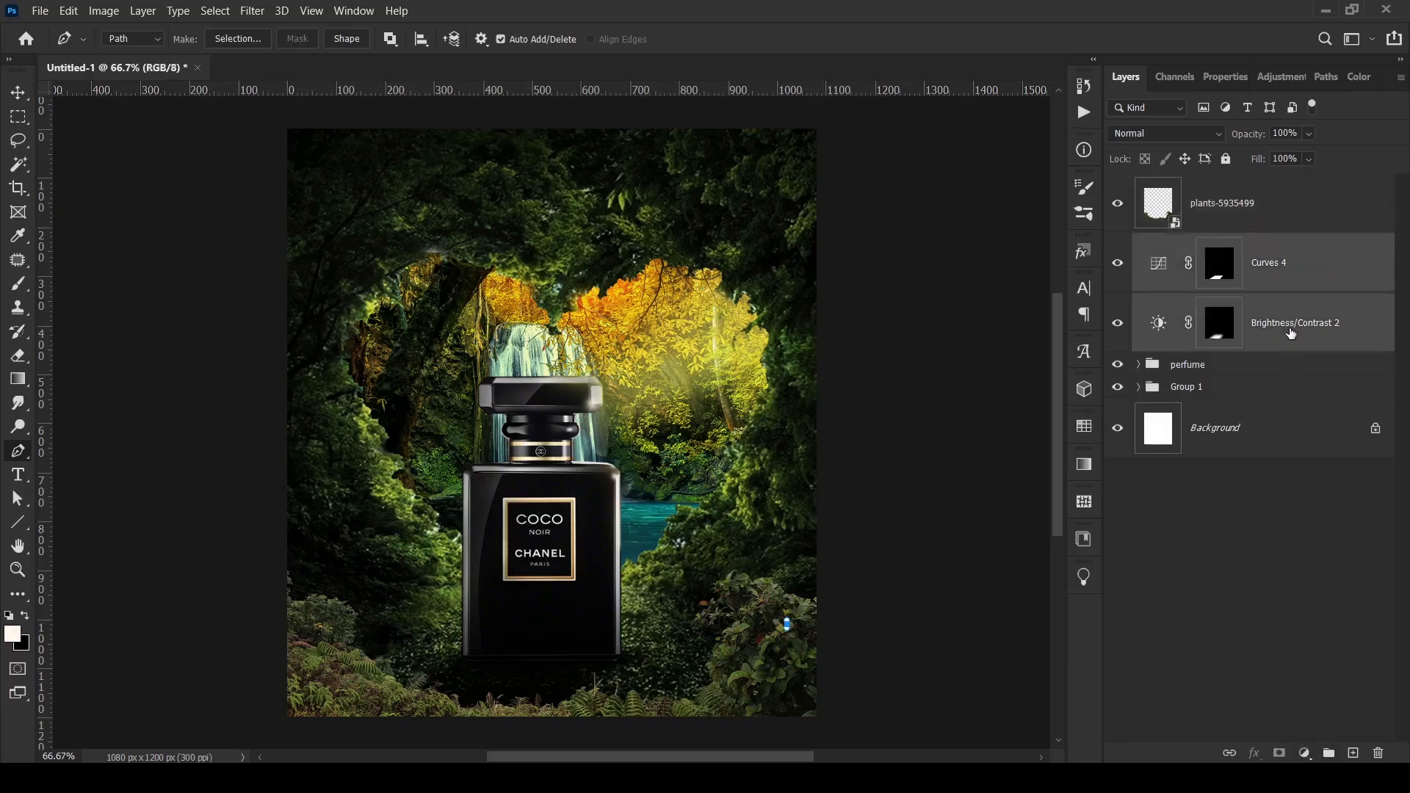
pyautogui.hotkey('ctrl', 'g')
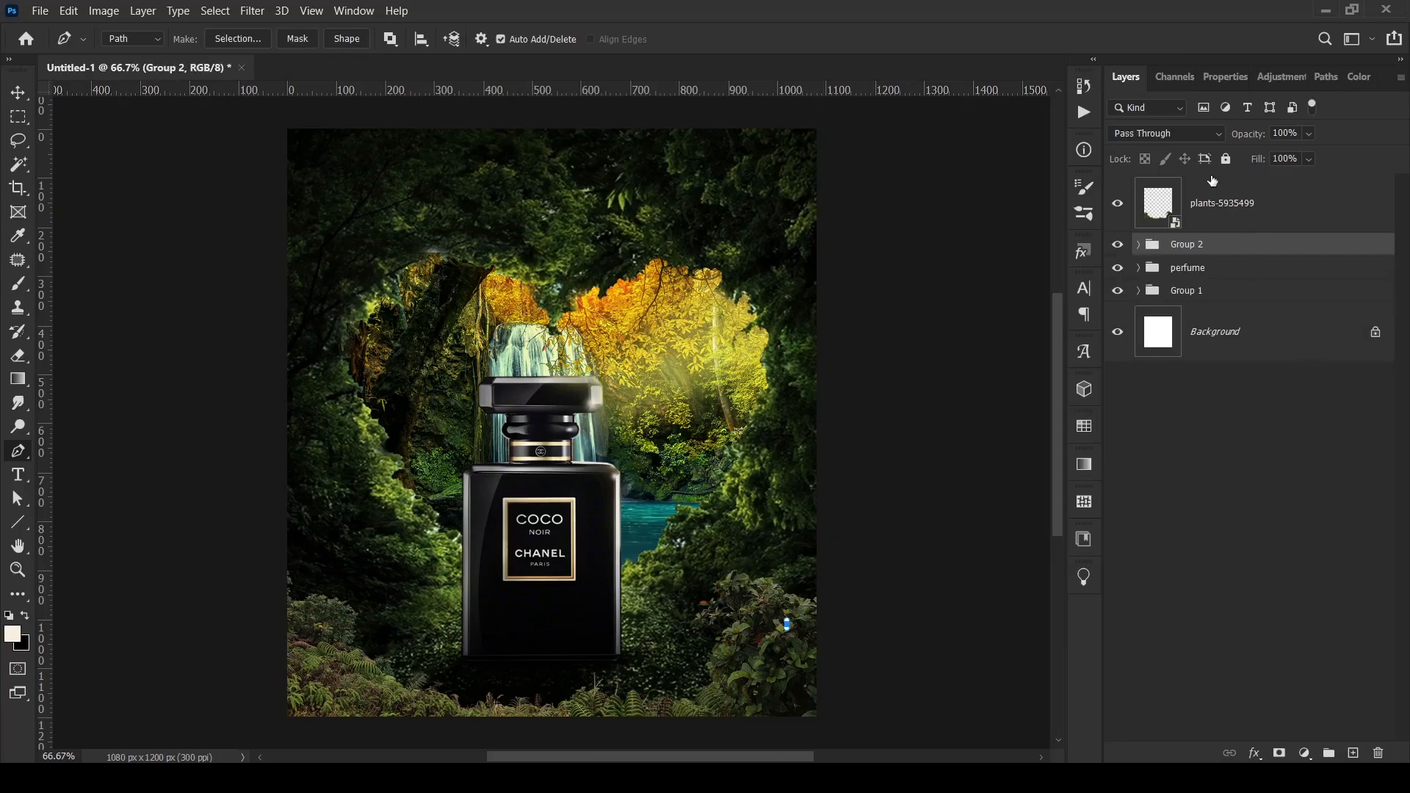
pyautogui.doubleClick(1196, 255)
pyautogui.write('perf base shadow')
pyautogui.press('Return')
# - Add a Color Balance adjustment clipped to plants-5935499, with midtones shifted to about +40 blue and slightly toward green
pyautogui.click(1158, 212)
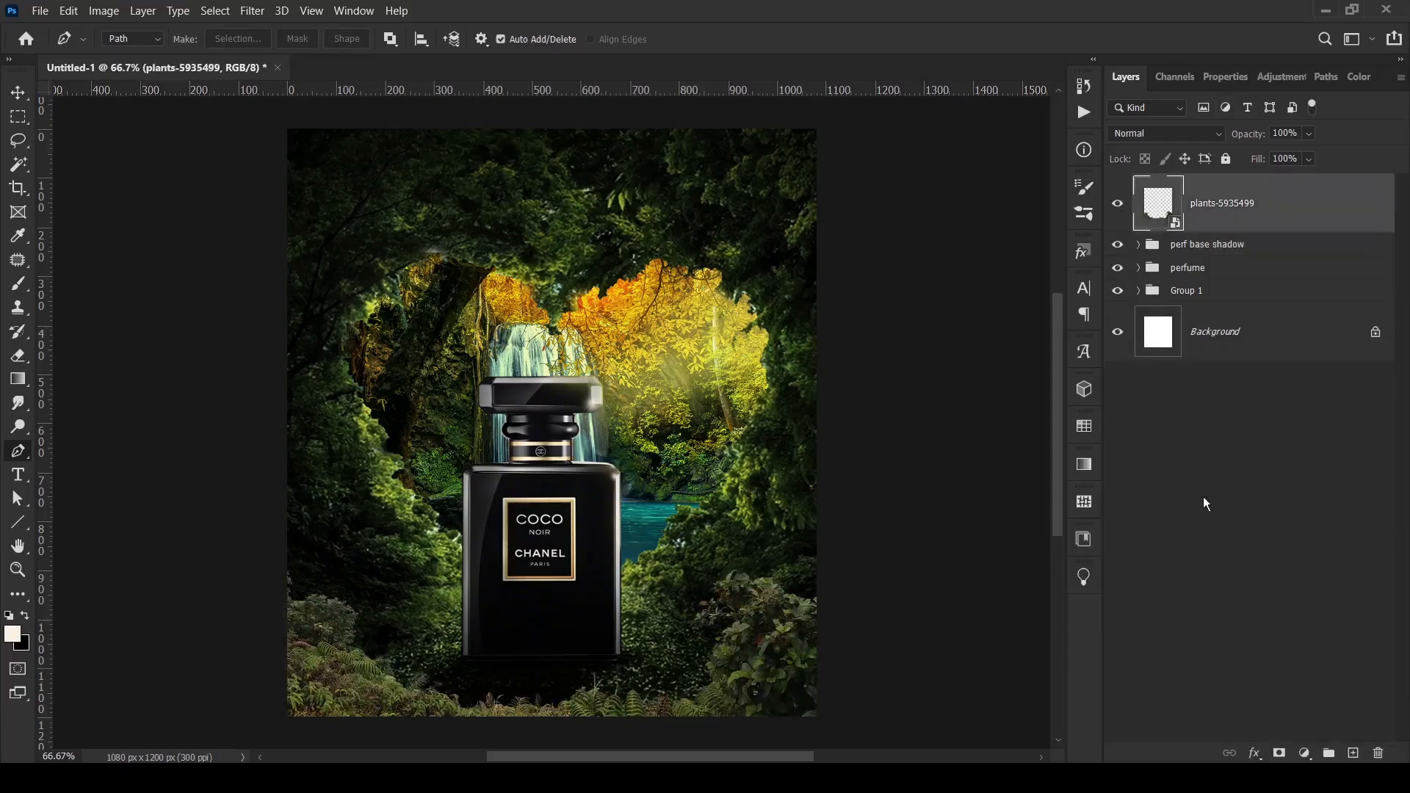
pyautogui.click(1304, 753)
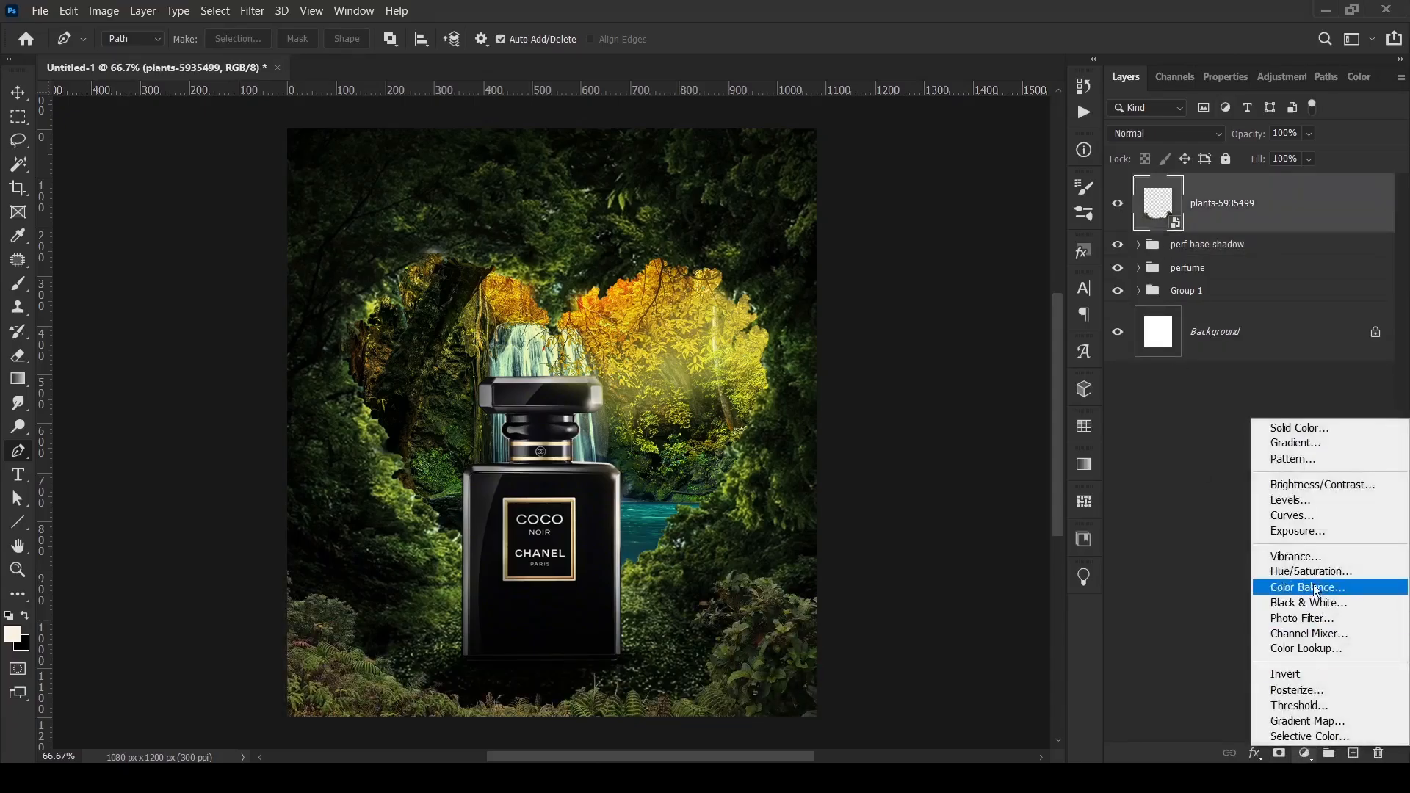
pyautogui.click(1309, 587)
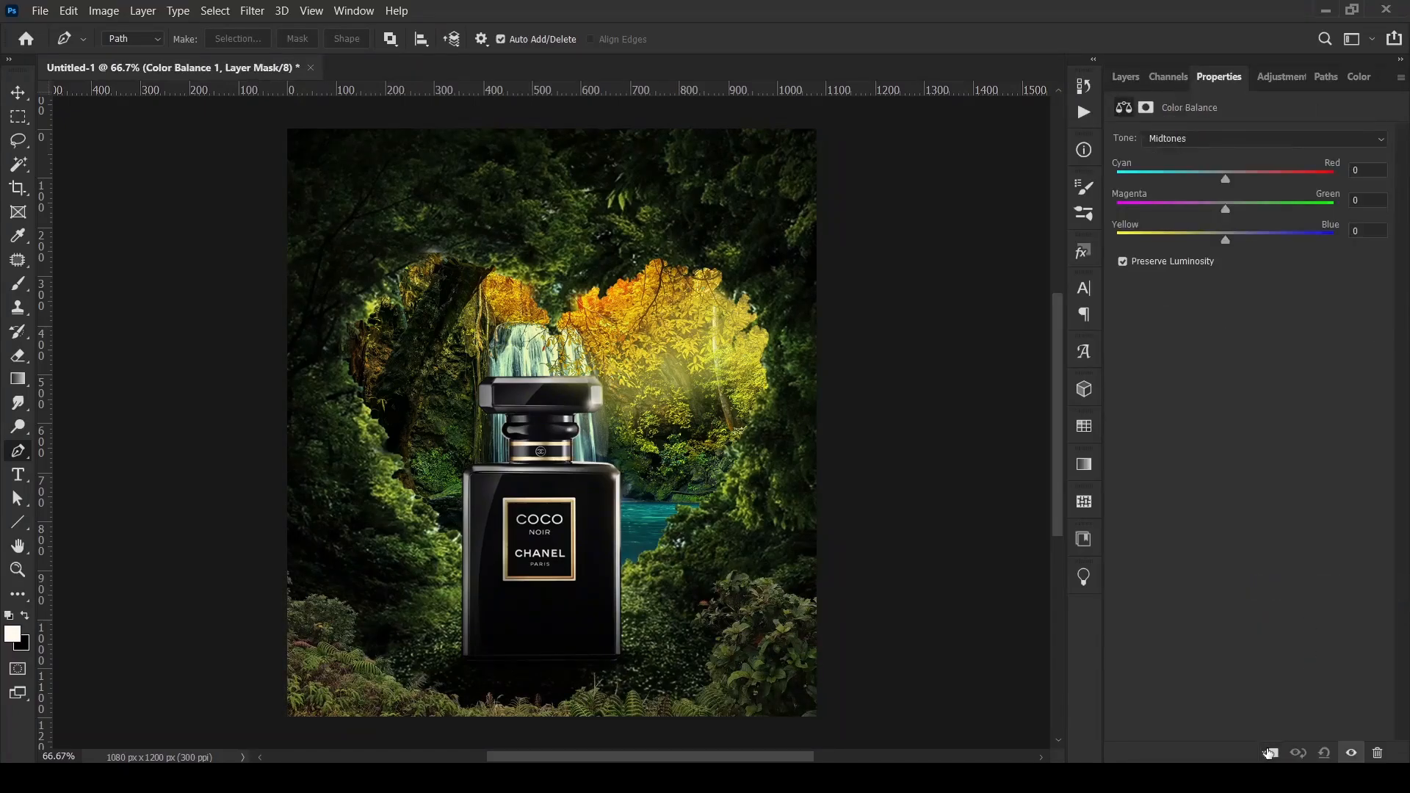
pyautogui.moveTo(1226, 240); pyautogui.dragTo(1272, 240)
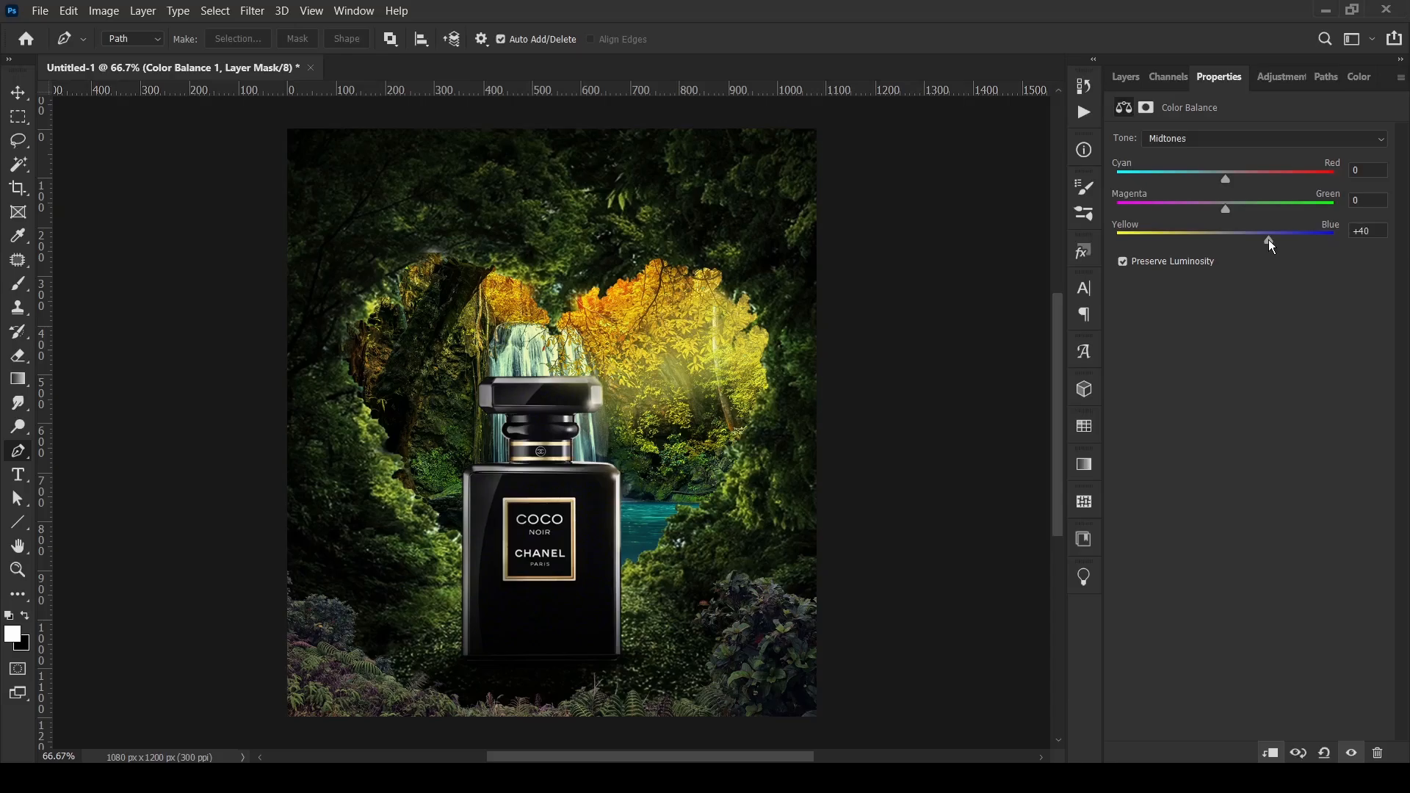
pyautogui.moveTo(1232, 211); pyautogui.dragTo(1253, 216)
# - Shift the Color Balance shadows toward red by +14
pyautogui.click(1186, 139)
pyautogui.click(1179, 148)
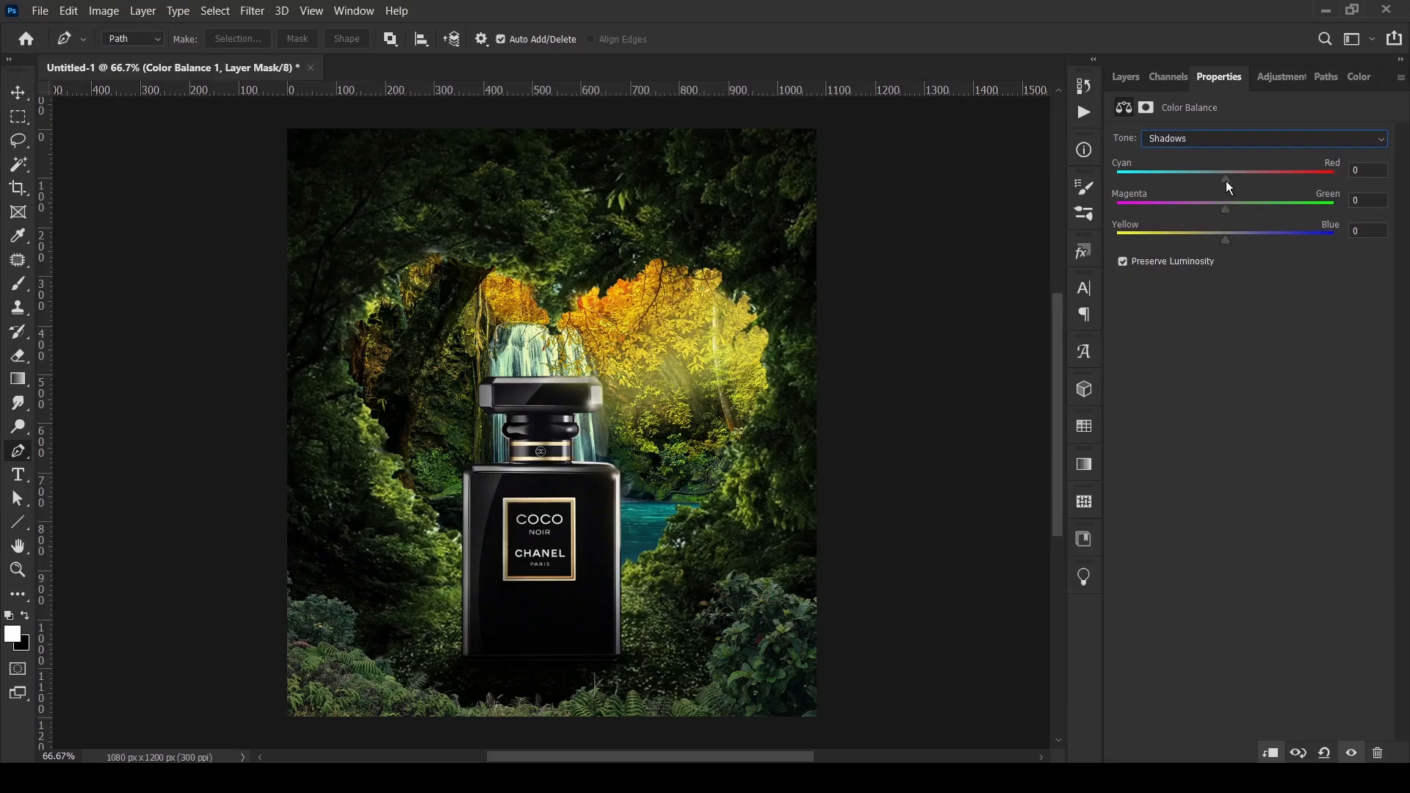
pyautogui.moveTo(1226, 180); pyautogui.dragTo(1242, 179)
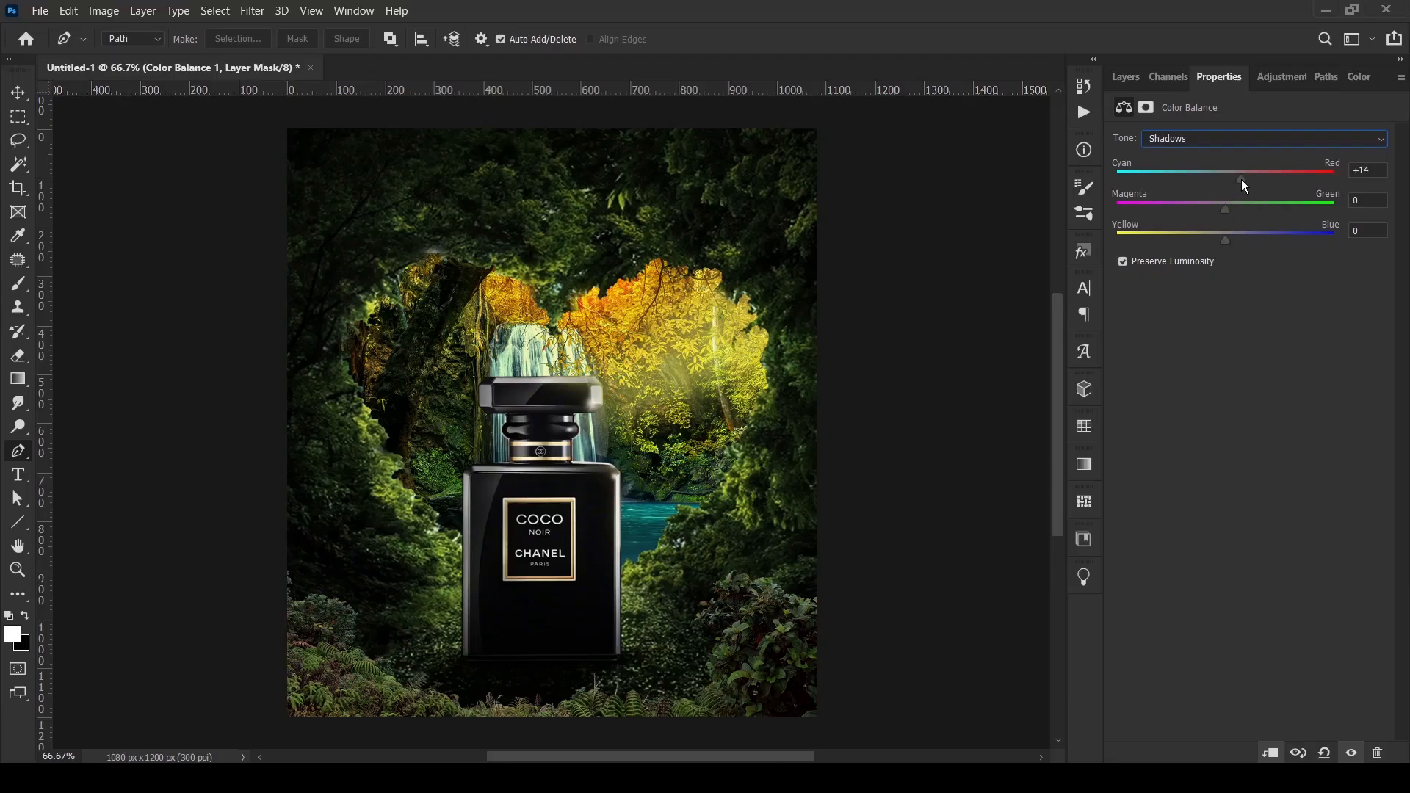
pyautogui.click(1126, 76)
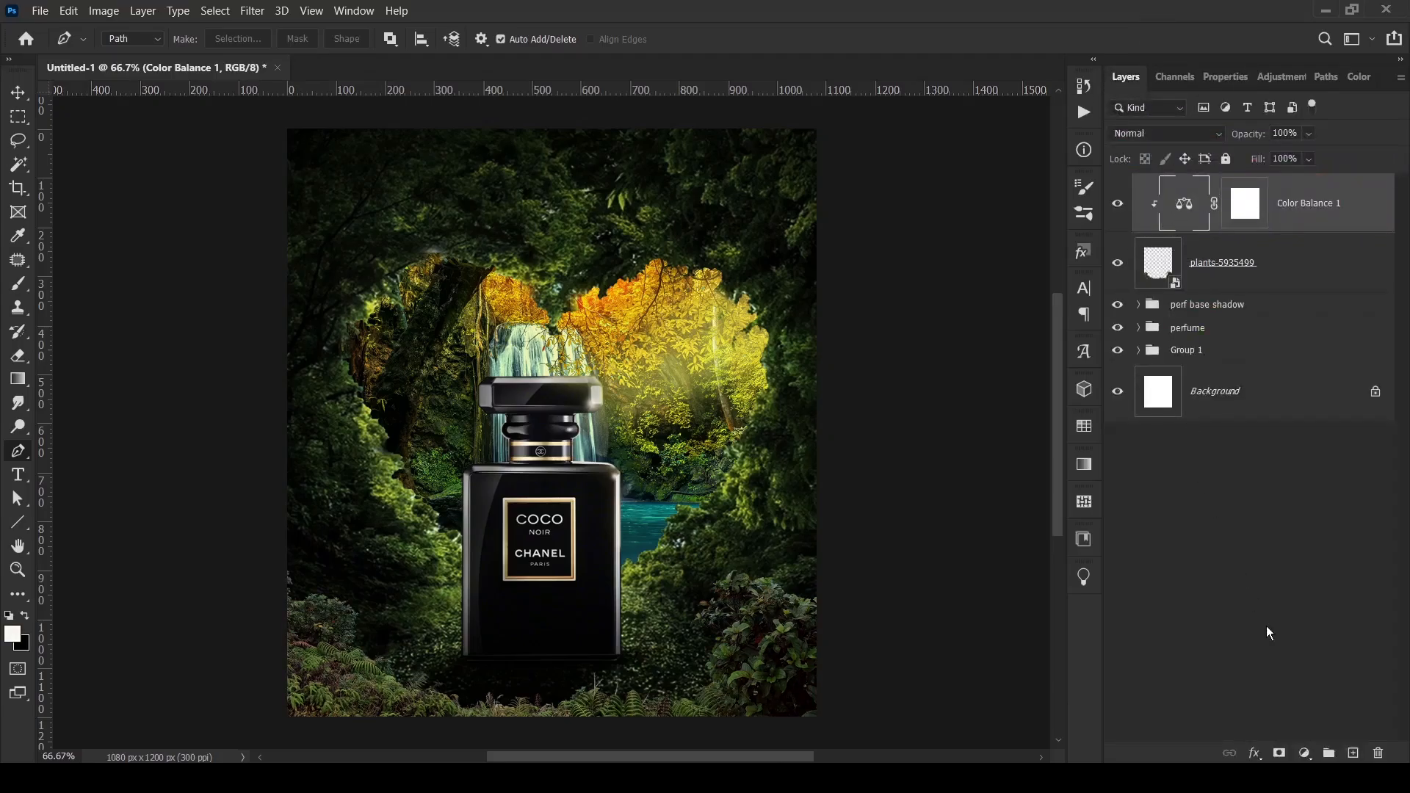
# - Add a Curves adjustment clipped to the plants and darken it with an RGB point at input 134, output 97
pyautogui.click(1304, 753)
pyautogui.click(1282, 523)
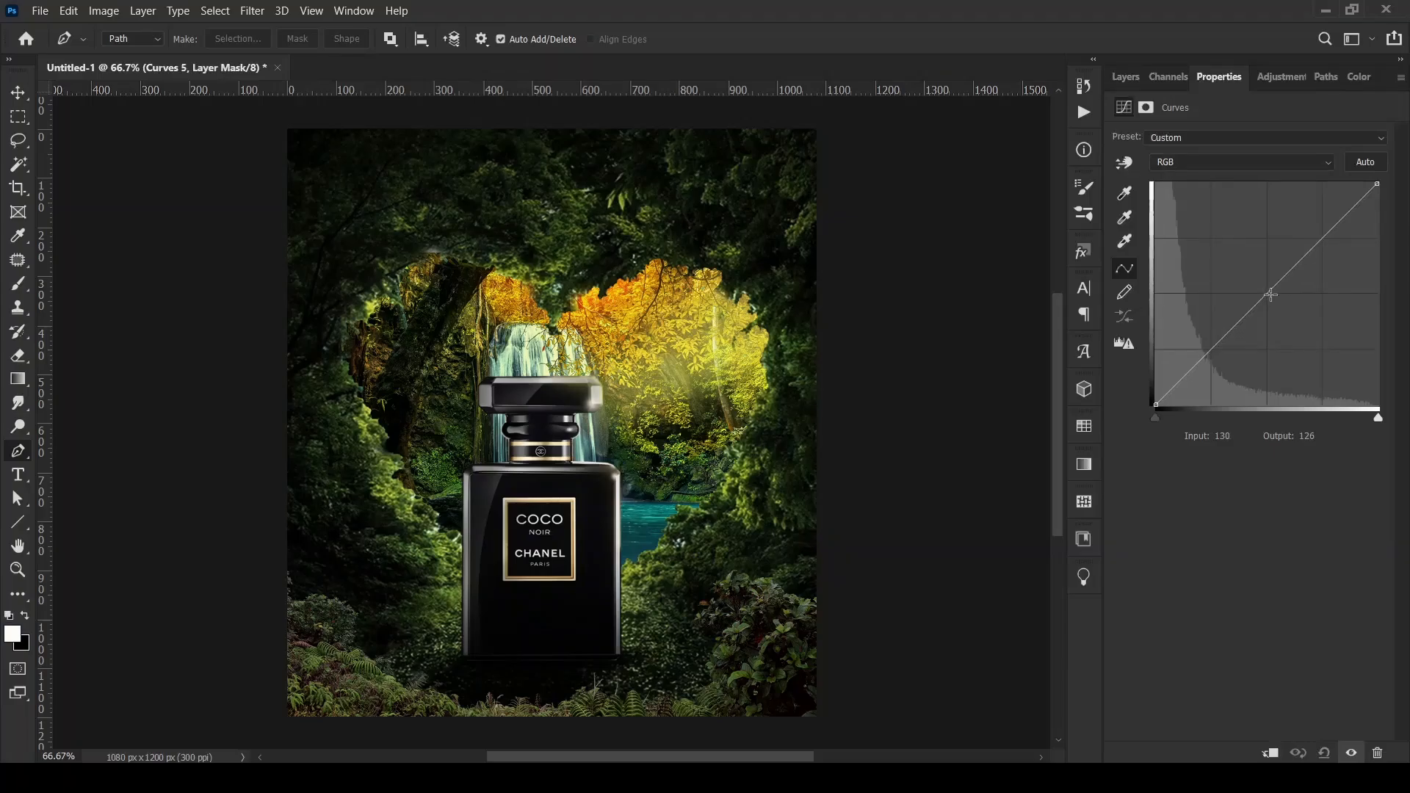
pyautogui.moveTo(1270, 295); pyautogui.dragTo(1275, 324)
pyautogui.click(1272, 754)
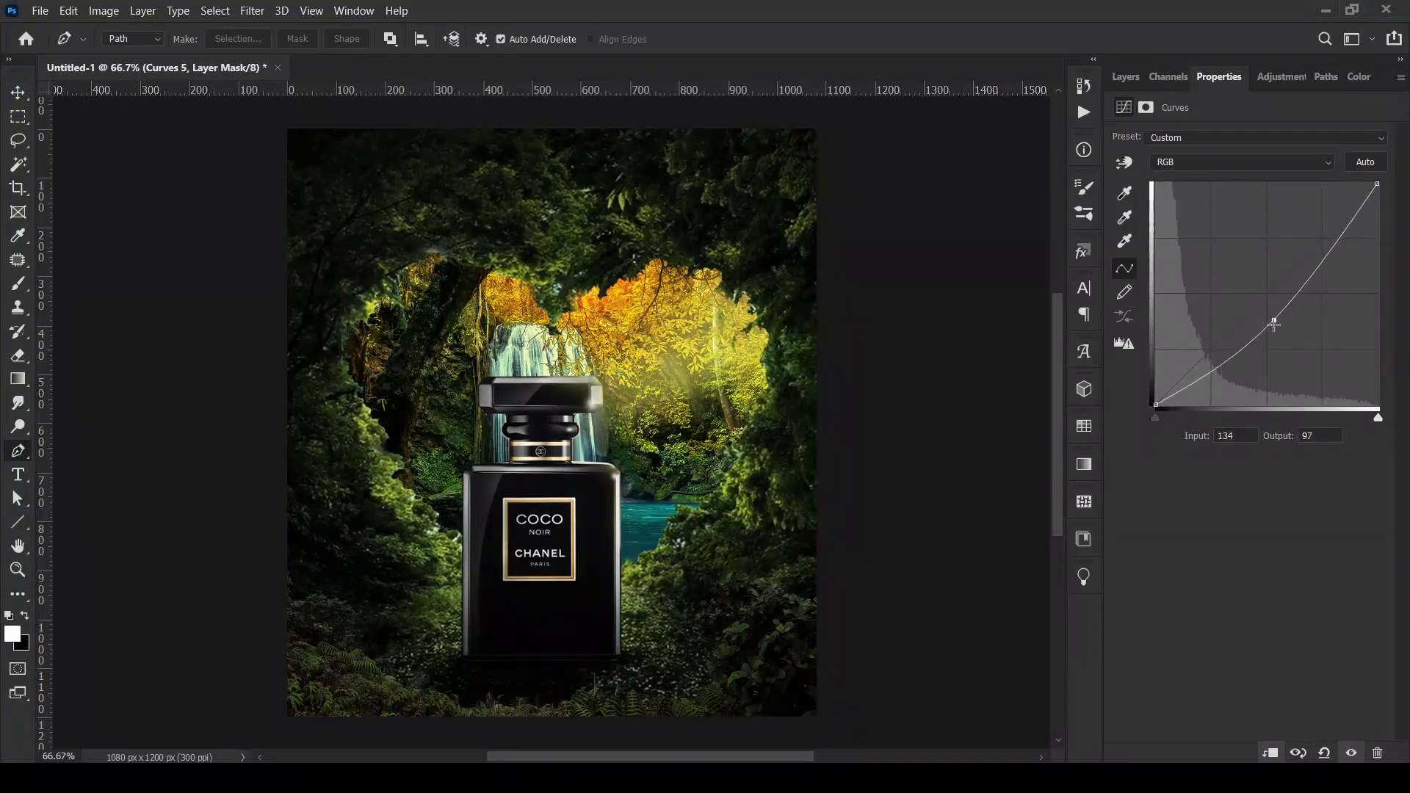
pyautogui.click(1125, 76)
# - Paint black on the Curves 5 mask with a 125 px brush over the inner part of the foreground bush to restore its brightness
pyautogui.press('b')
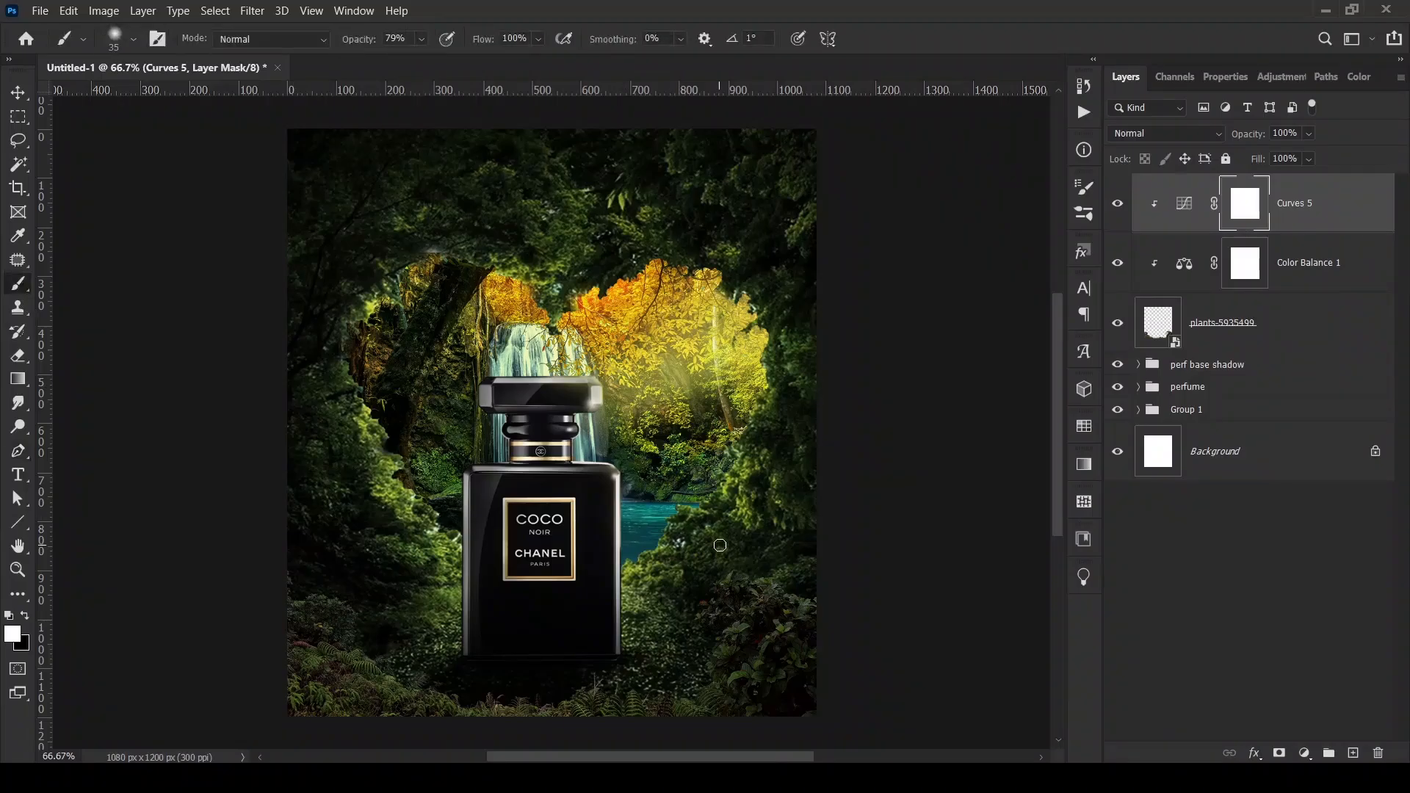
pyautogui.hotkey('ctrl', '+')
pyautogui.press(']')
pyautogui.press(']')
pyautogui.press(']')
pyautogui.press(']')
pyautogui.press(']')
pyautogui.press(']')
pyautogui.press(']')
pyautogui.press(']')
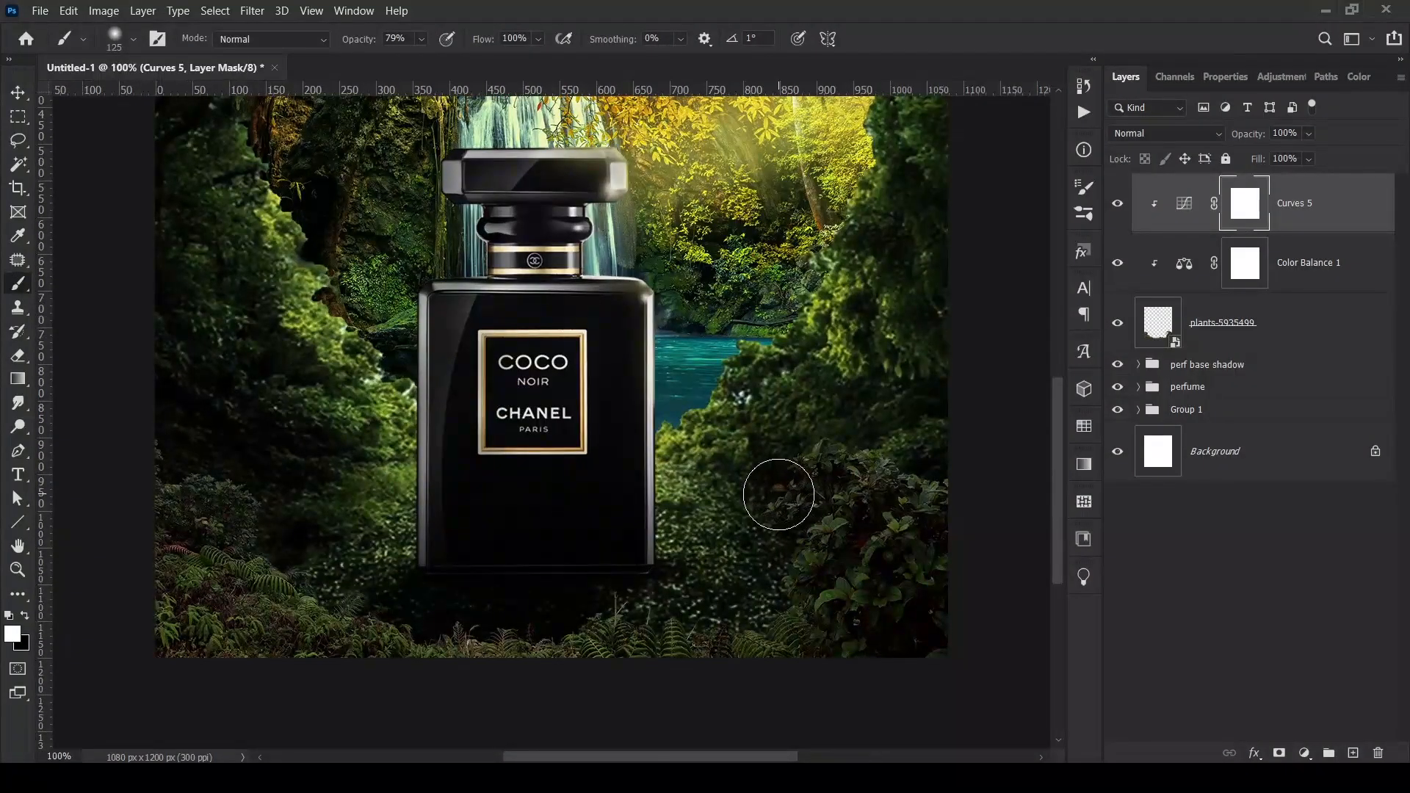
pyautogui.press('x')
pyautogui.moveTo(803, 453)
pyautogui.mouseDown()
pyautogui.moveTo(778, 536)
pyautogui.moveTo(859, 445)
pyautogui.moveTo(830, 450)
pyautogui.moveTo(663, 583)
pyautogui.moveTo(760, 592)
pyautogui.moveTo(698, 609)
pyautogui.mouseUp()
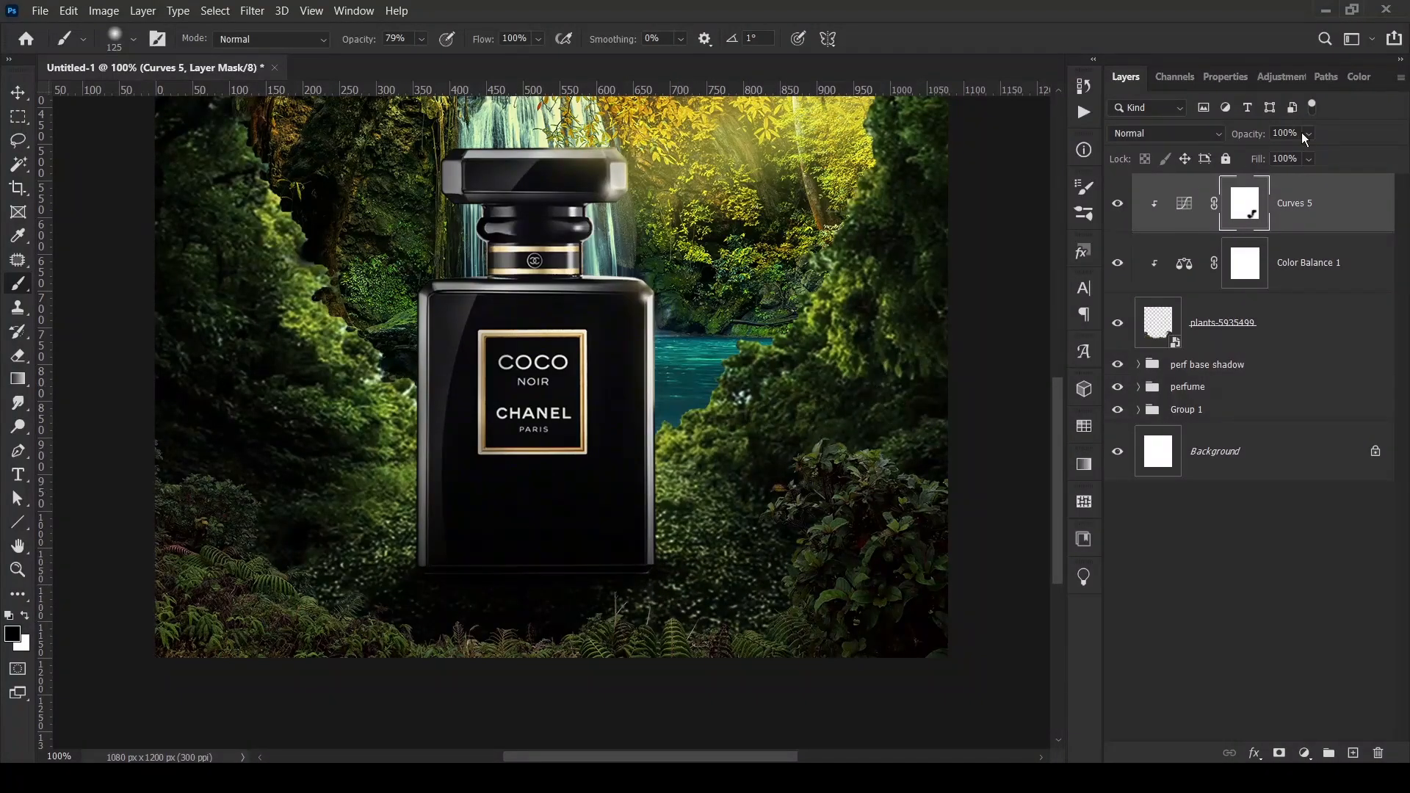
# - Darken the plants further by moving the Curves 5 point to input 140, output 84
pyautogui.click(1184, 203)
pyautogui.click(1221, 76)
pyautogui.moveTo(1272, 314); pyautogui.dragTo(1282, 331)
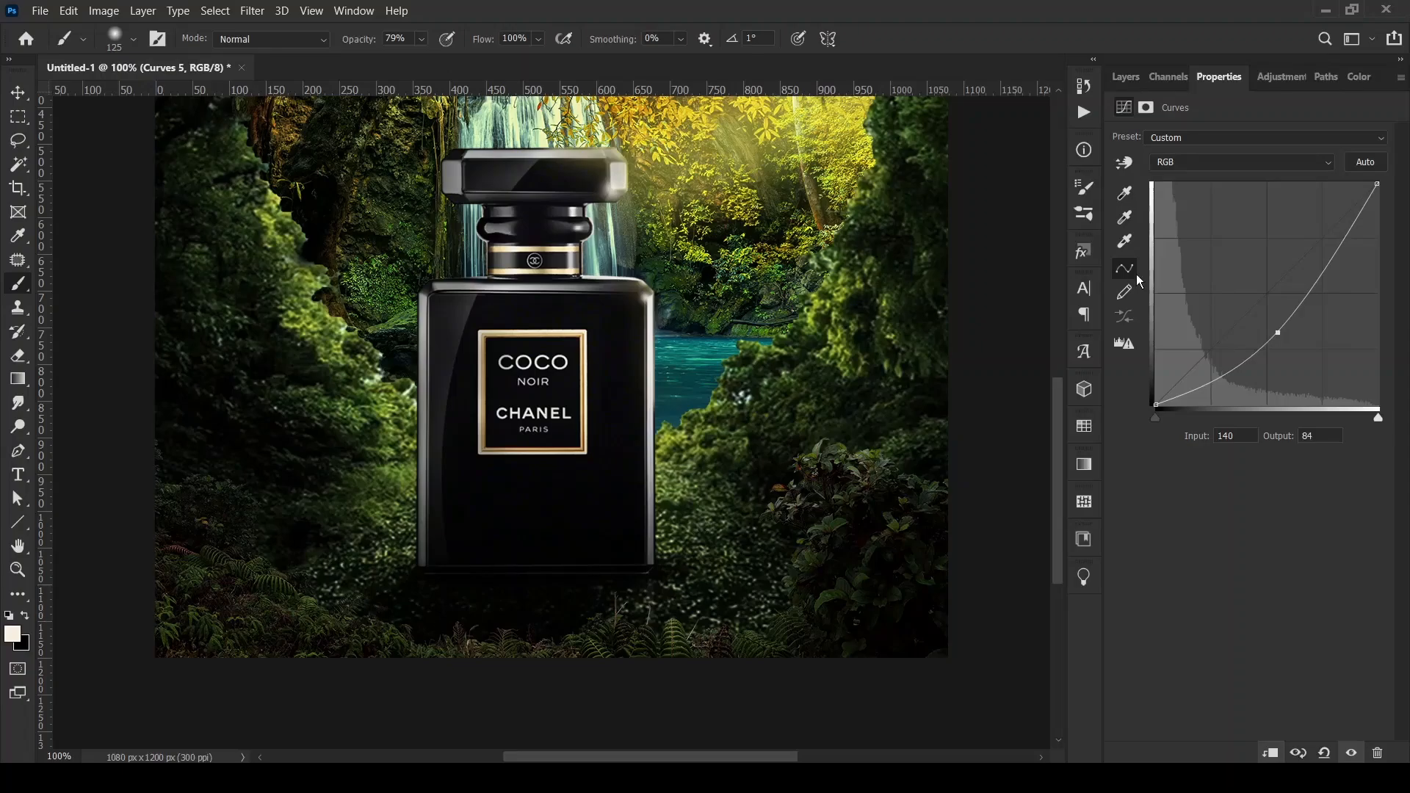
pyautogui.click(1125, 76)
# - Add an Exposure adjustment clipped to the plants and lower its exposure to darken the foreground foliage
pyautogui.click(1304, 753)
pyautogui.click(1300, 535)
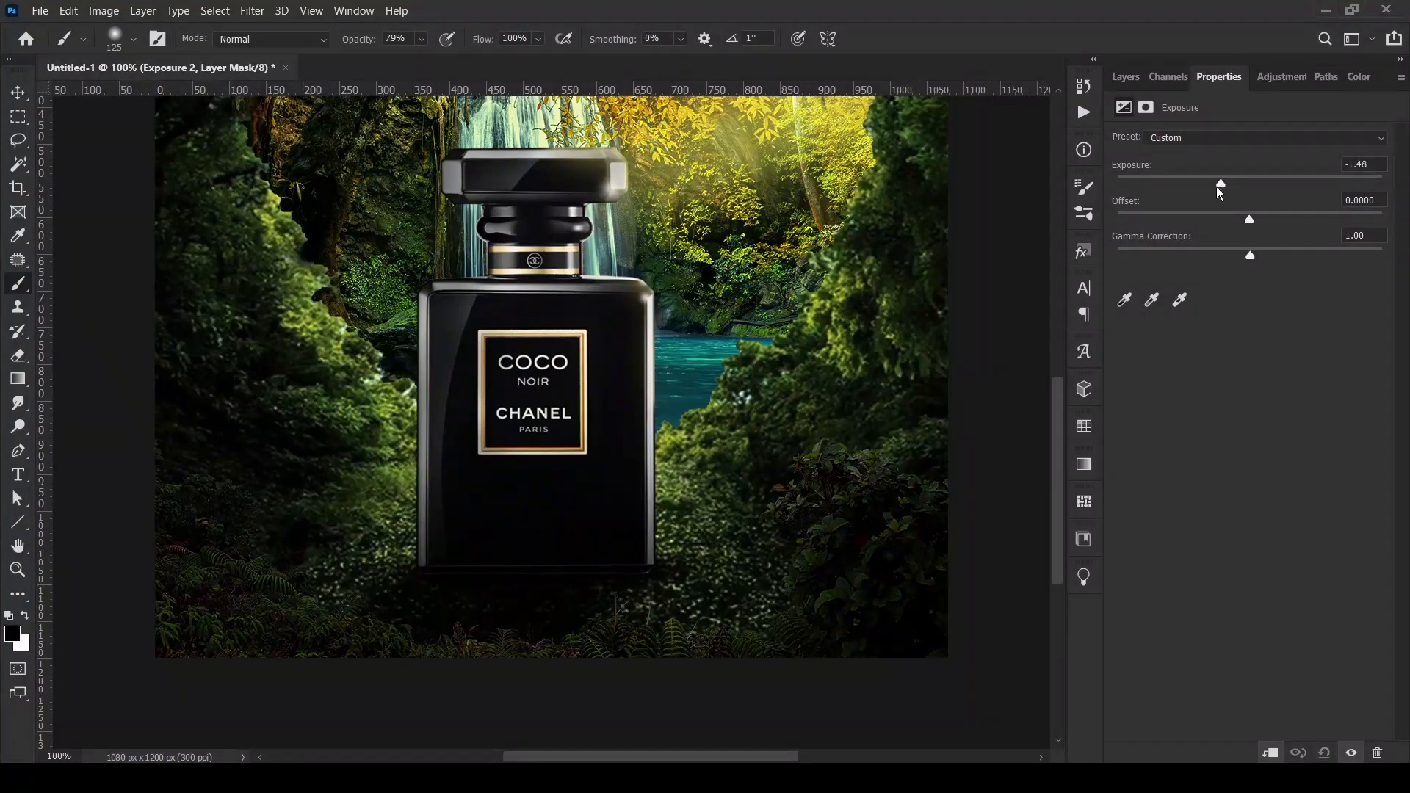
pyautogui.click(1125, 76)
# - Paint black on the Exposure 2 mask along the bush's inner edge, reducing the brush flow to 45%, to bring back its highlights
pyautogui.click(812, 431)
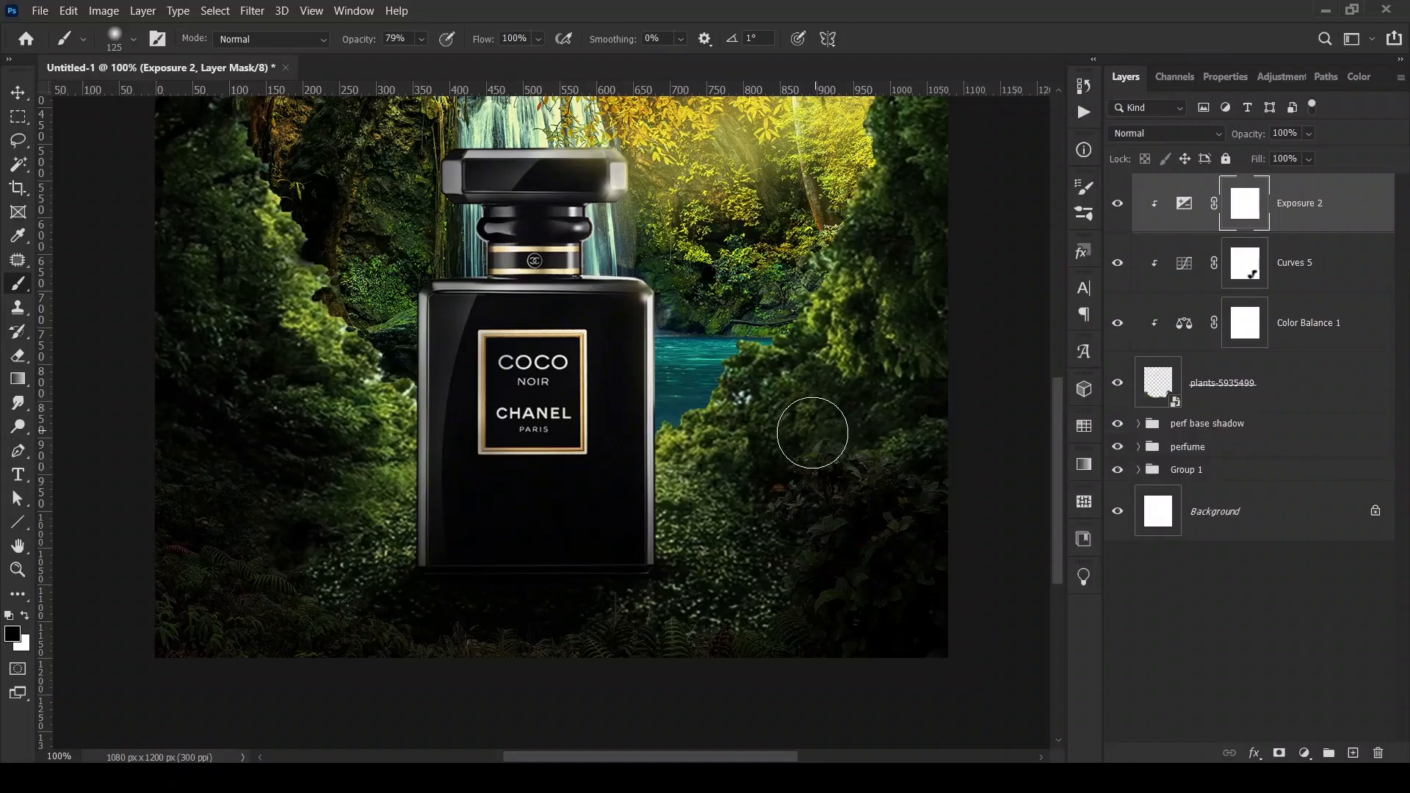
pyautogui.moveTo(479, 42); pyautogui.dragTo(439, 42)
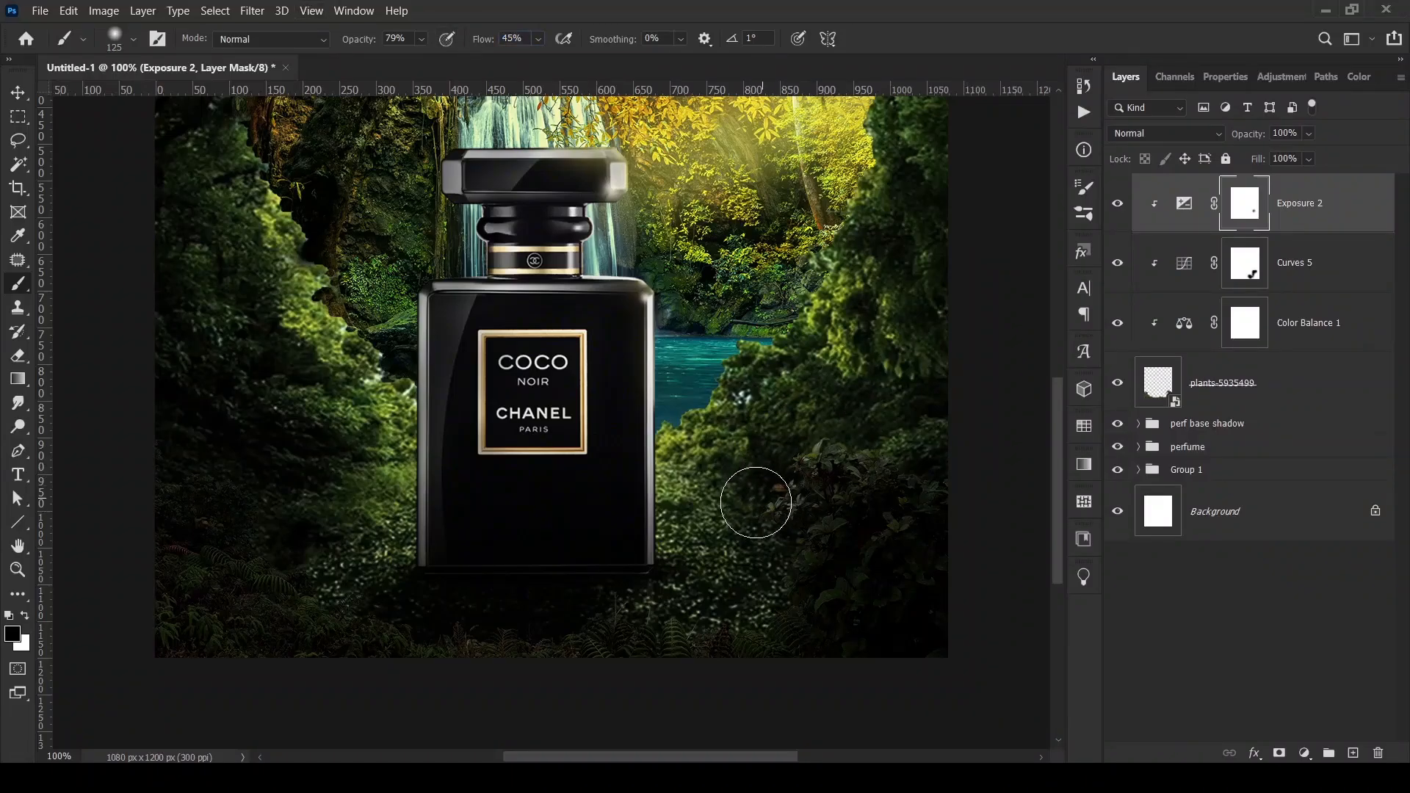
pyautogui.moveTo(779, 481)
pyautogui.mouseDown()
pyautogui.moveTo(786, 472)
pyautogui.moveTo(800, 558)
pyautogui.mouseUp()
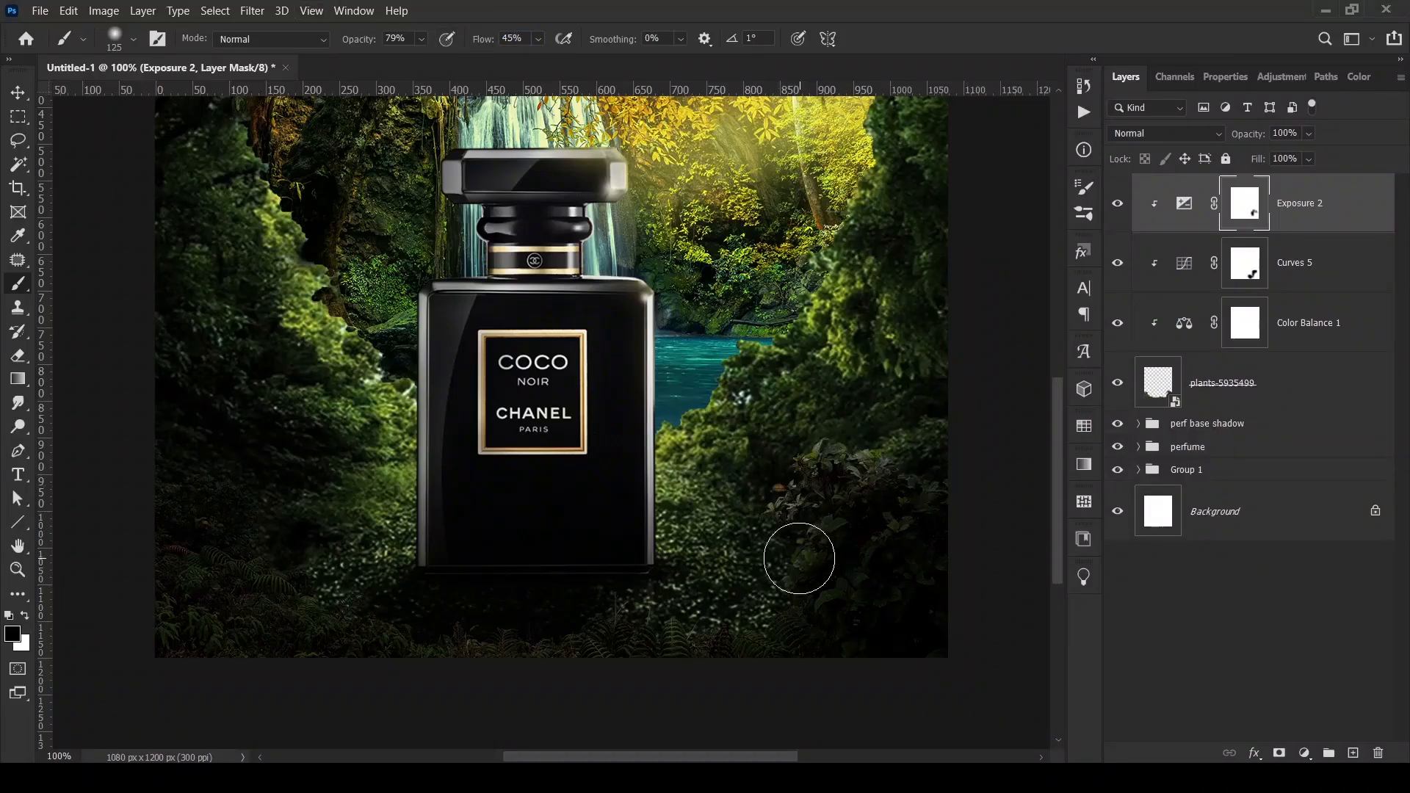
pyautogui.hotkey('ctrl', '-')
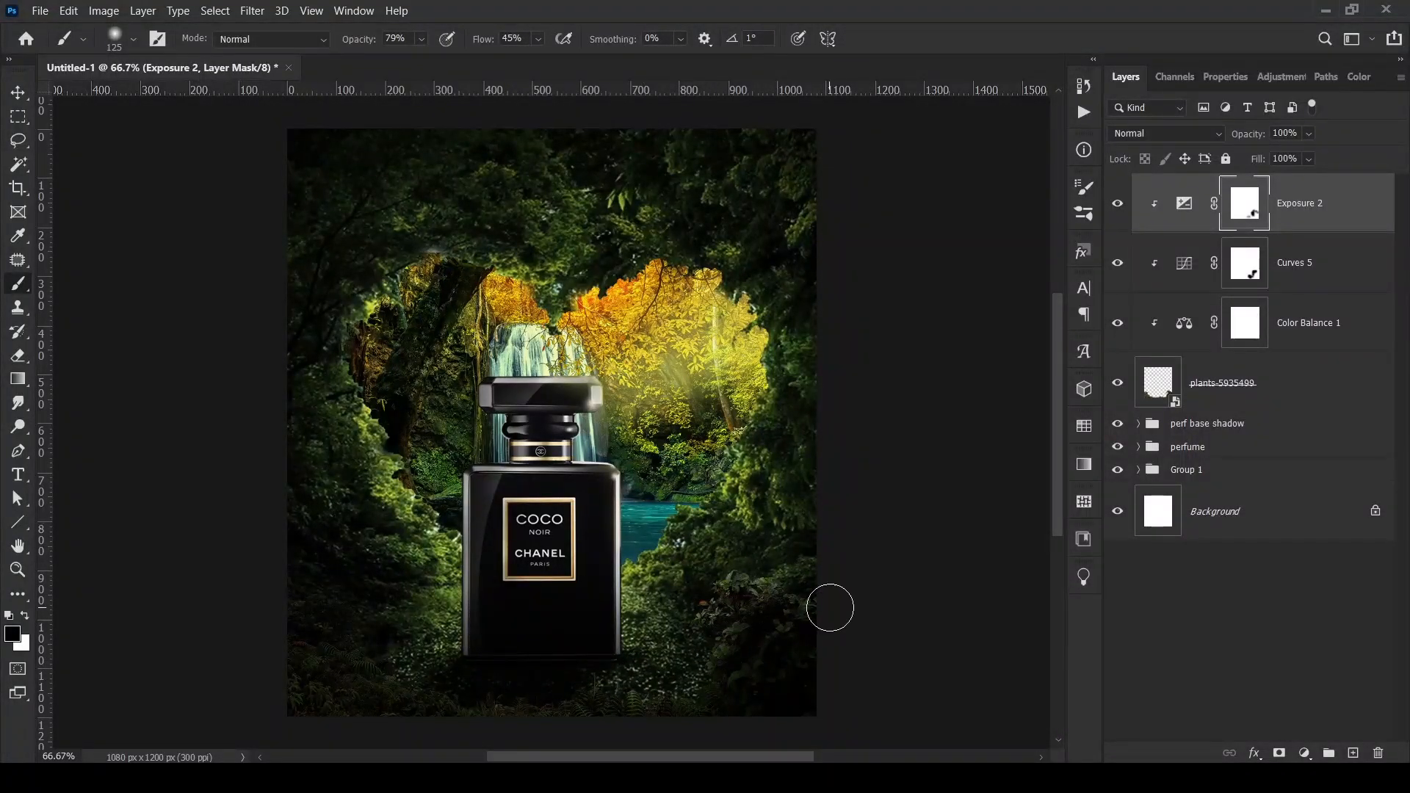
pyautogui.hotkey('ctrl', '-')
pyautogui.hotkey('ctrl', '-')
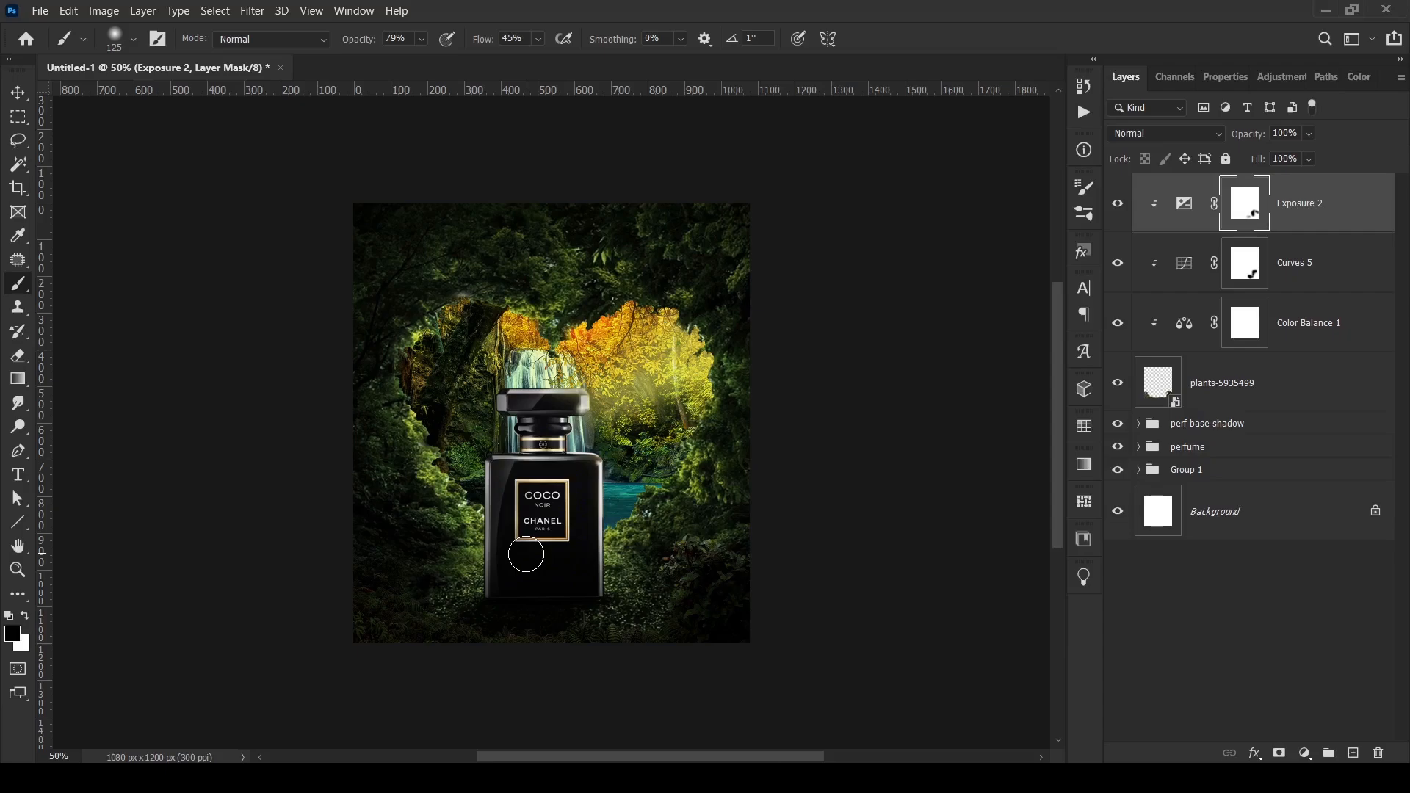
# - Place the pngegg (158) palm leaf image over the waterfall opening, scaled to 21.38%
pyautogui.click(13, 98)
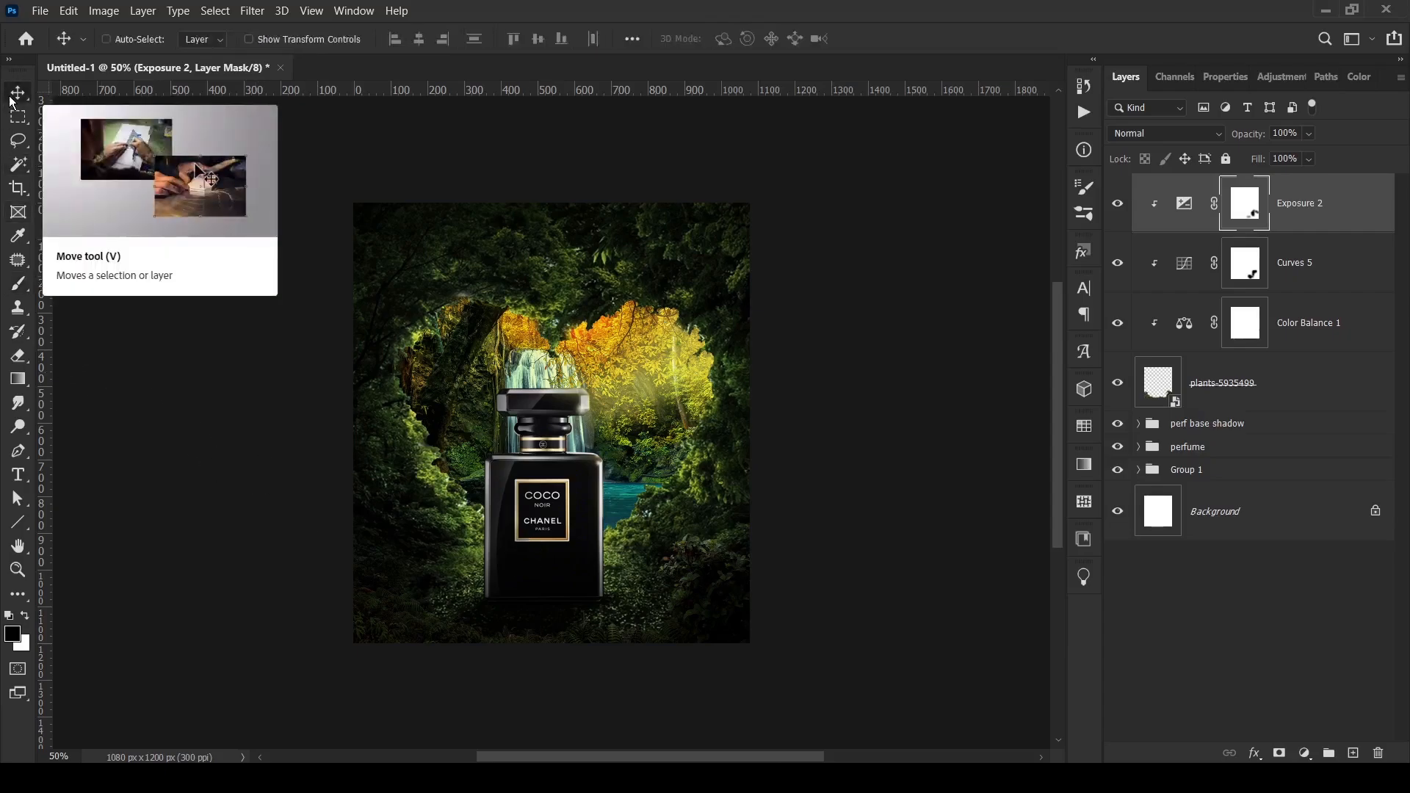
pyautogui.moveTo(397, 778)
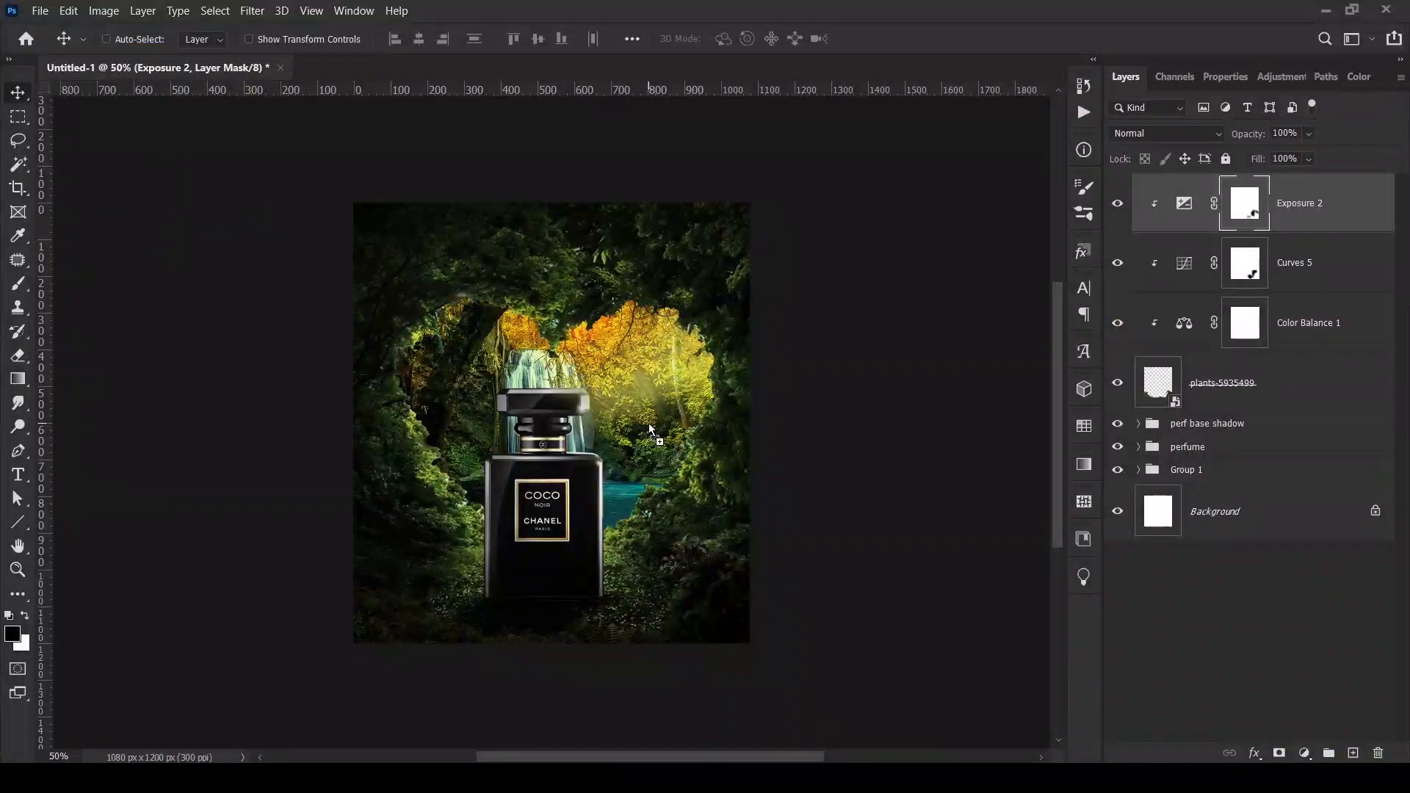
pyautogui.moveTo(761, 735); pyautogui.dragTo(661, 329)
pyautogui.moveTo(442, 196); pyautogui.dragTo(466, 227)
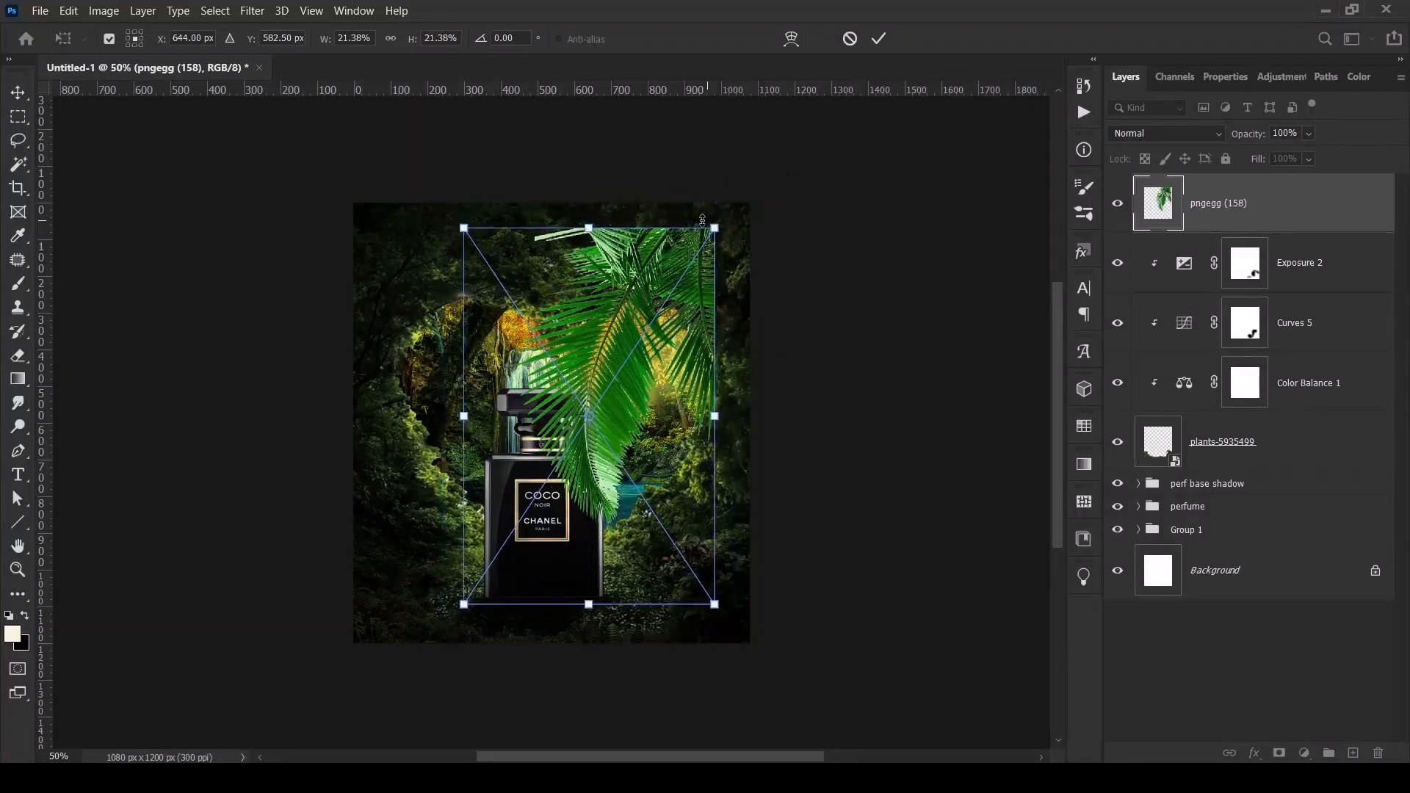
pyautogui.click(879, 39)
# - Move the pngegg (158) palm leaf layer into Group 1, between Layer 2 and love_leaf
pyautogui.moveTo(1305, 208); pyautogui.dragTo(1298, 519)
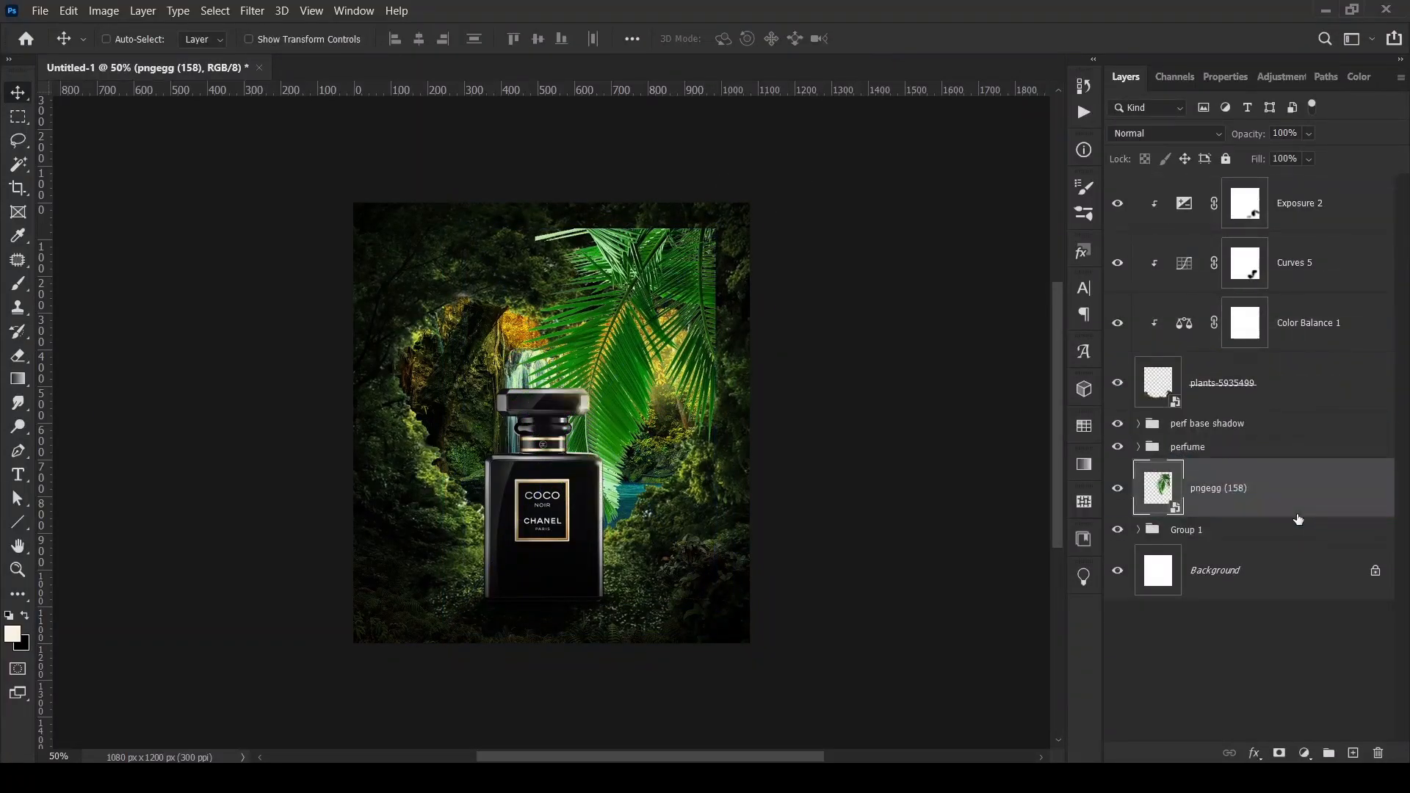
pyautogui.click(1139, 529)
pyautogui.scroll(-3, 1286, 483)
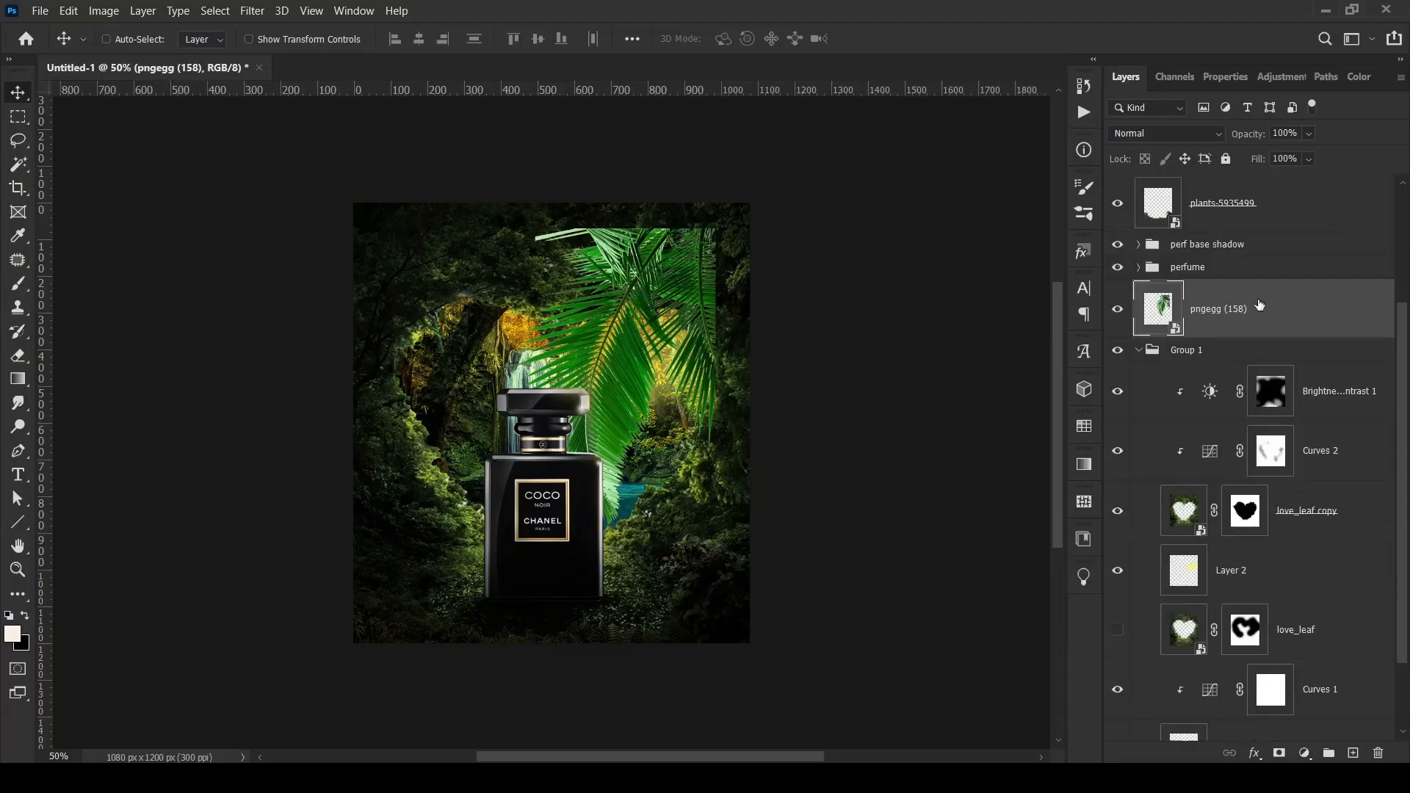
pyautogui.moveTo(1259, 305); pyautogui.dragTo(1262, 597)
# - Scale the palm leaf down to about 15.07%, tilt it about 15.5° and position it in the right lobe of the heart-shaped opening
pyautogui.hotkey('ctrl', 't')
pyautogui.moveTo(749, 194); pyautogui.dragTo(719, 303)
pyautogui.moveTo(646, 348); pyautogui.dragTo(714, 287)
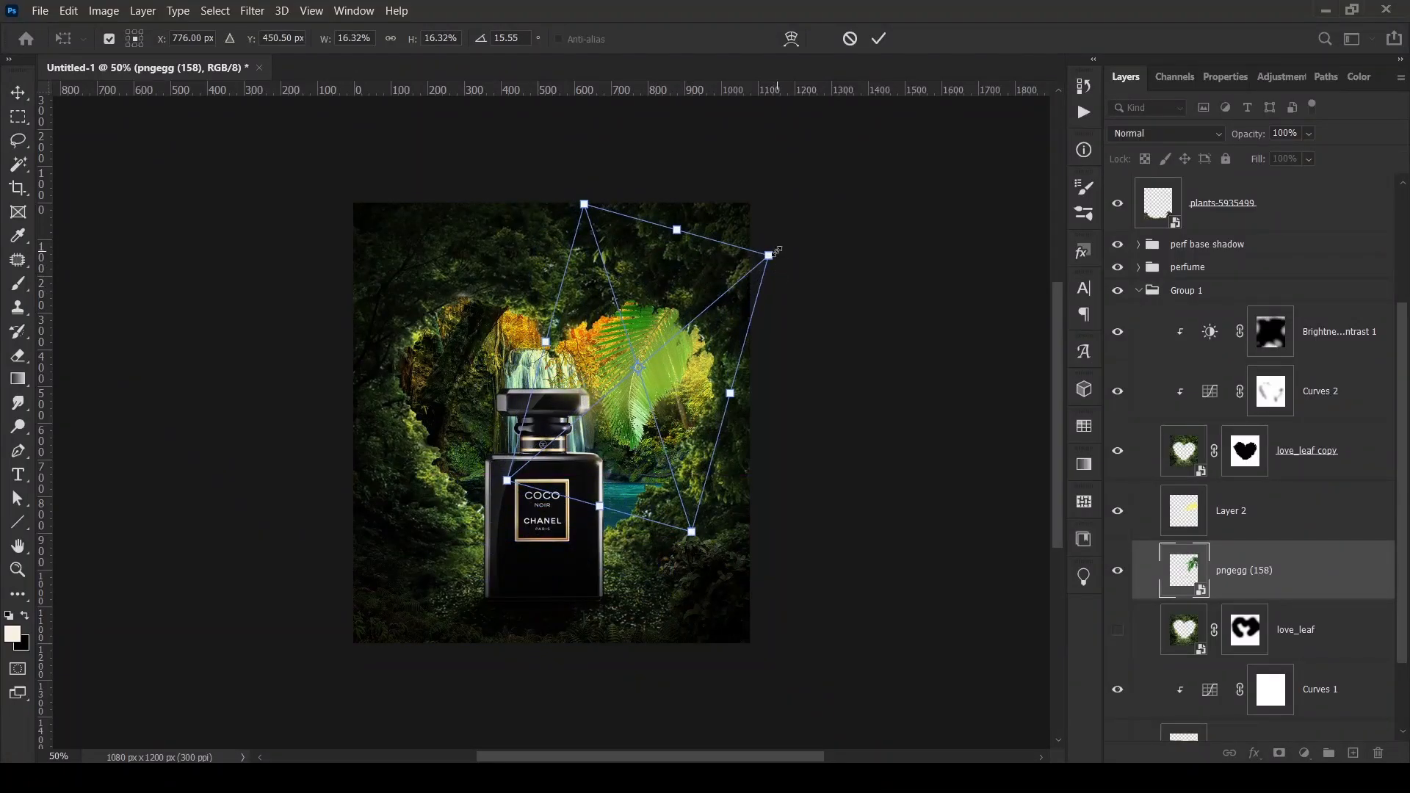
pyautogui.moveTo(778, 254)
pyautogui.mouseDown()
pyautogui.moveTo(759, 262)
pyautogui.moveTo(786, 271)
pyautogui.mouseUp()
pyautogui.click(879, 39)
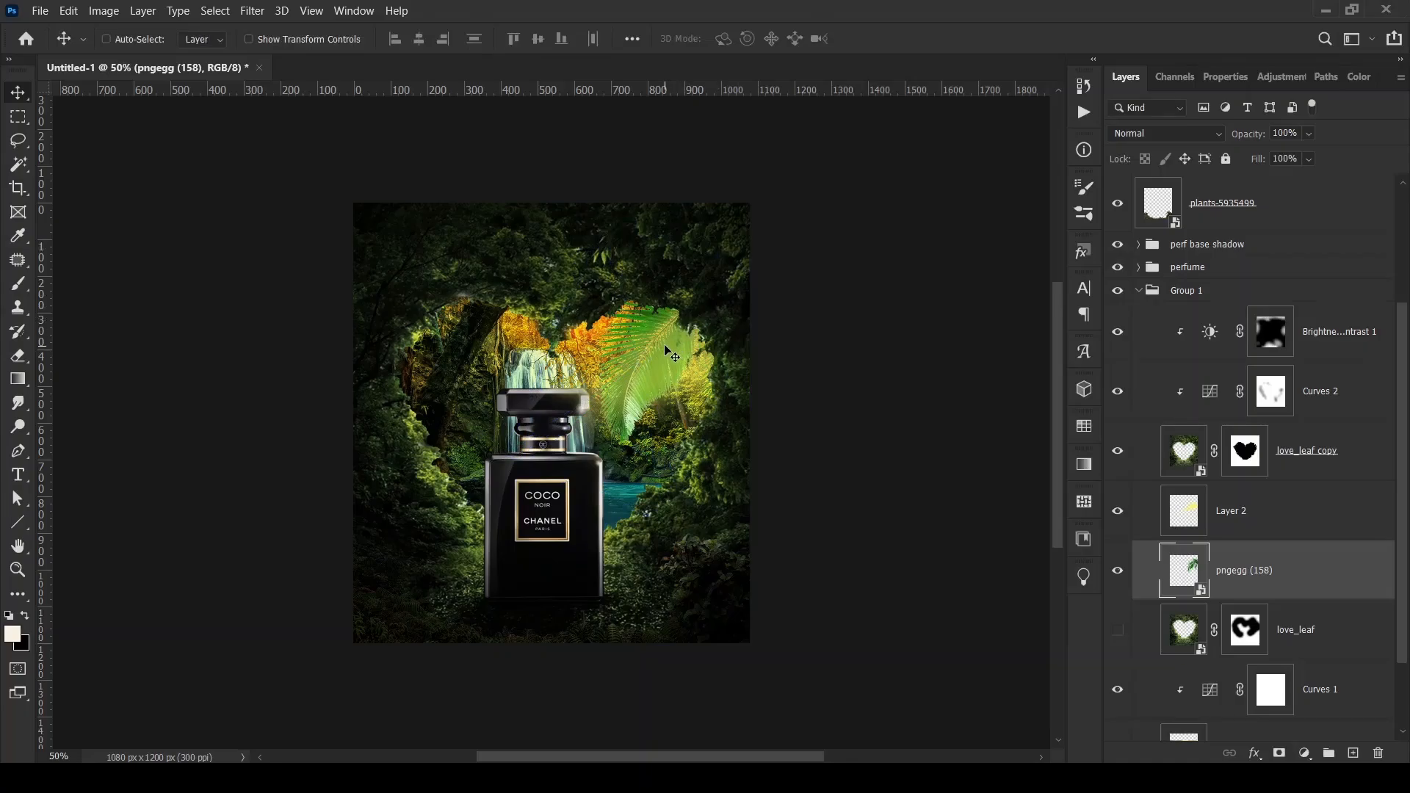
# - Nudge the palm leaf slightly upward and increase its rotation to about 25.3°
pyautogui.moveTo(671, 355); pyautogui.dragTo(668, 343)
pyautogui.hotkey('ctrl', 't')
pyautogui.moveTo(798, 278); pyautogui.dragTo(806, 271)
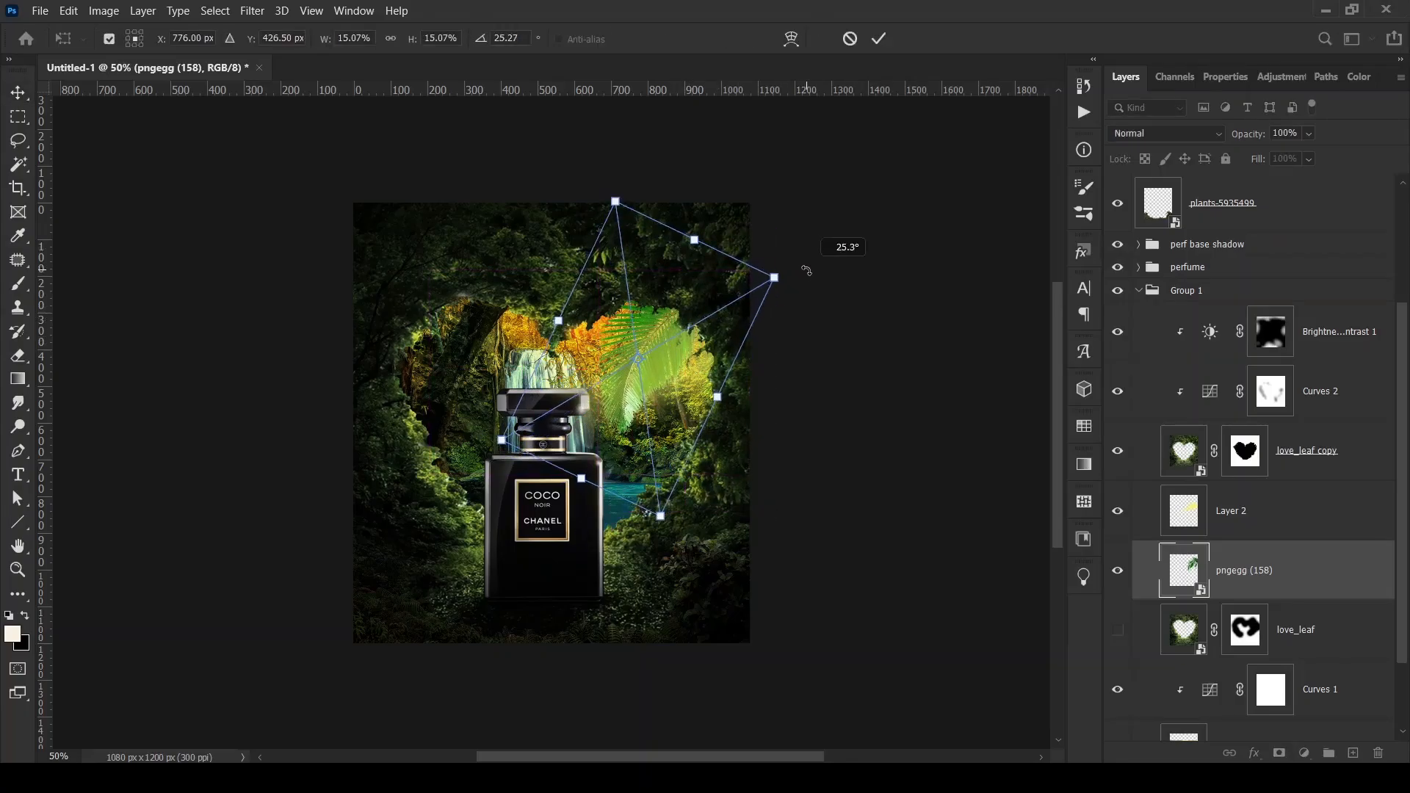
pyautogui.click(878, 39)
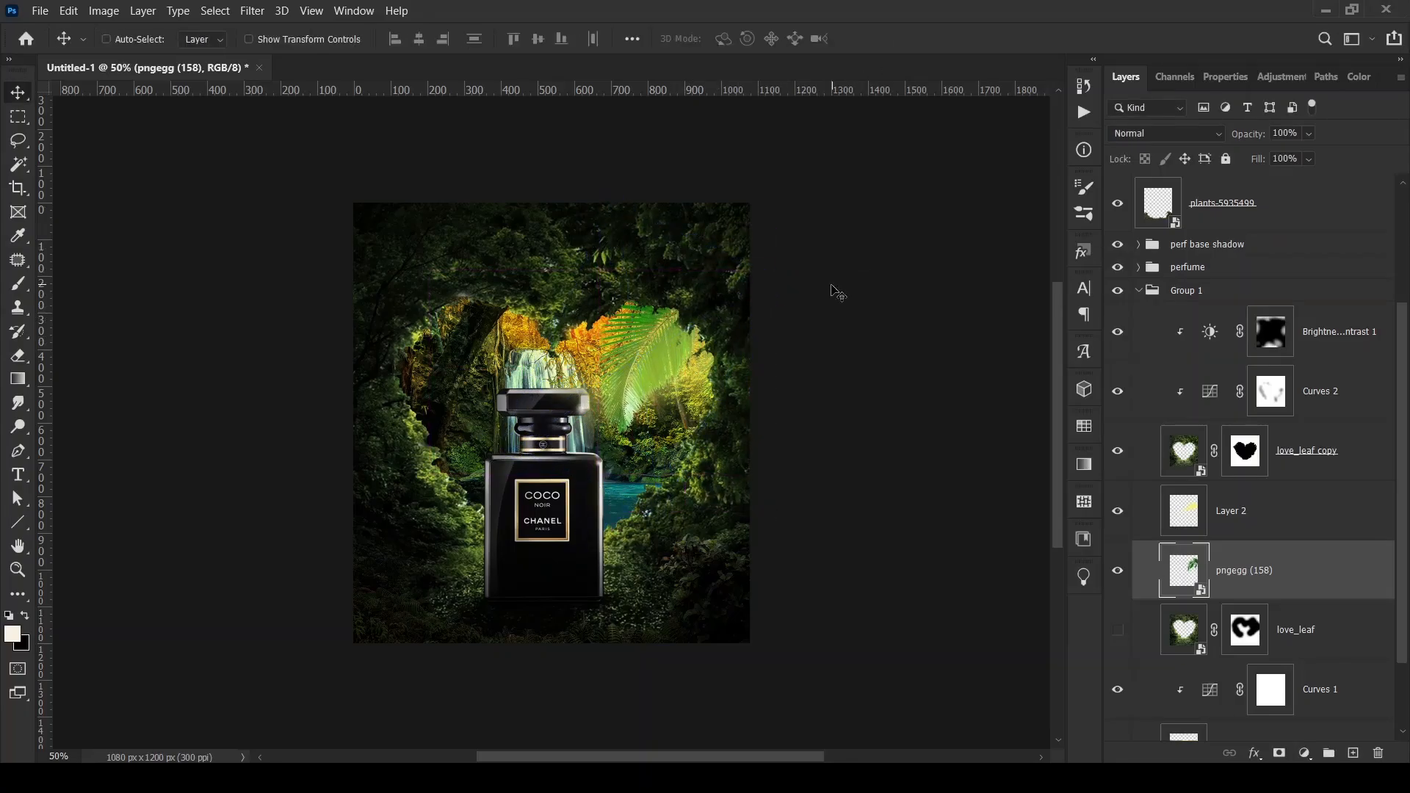
# - Duplicate the palm leaf into the left lobe of the heart-shaped opening and flip the copy horizontally
pyautogui.moveTo(649, 359); pyautogui.dragTo(483, 312)
pyautogui.hotkey('ctrl', 't')
pyautogui.rightClick(456, 307)
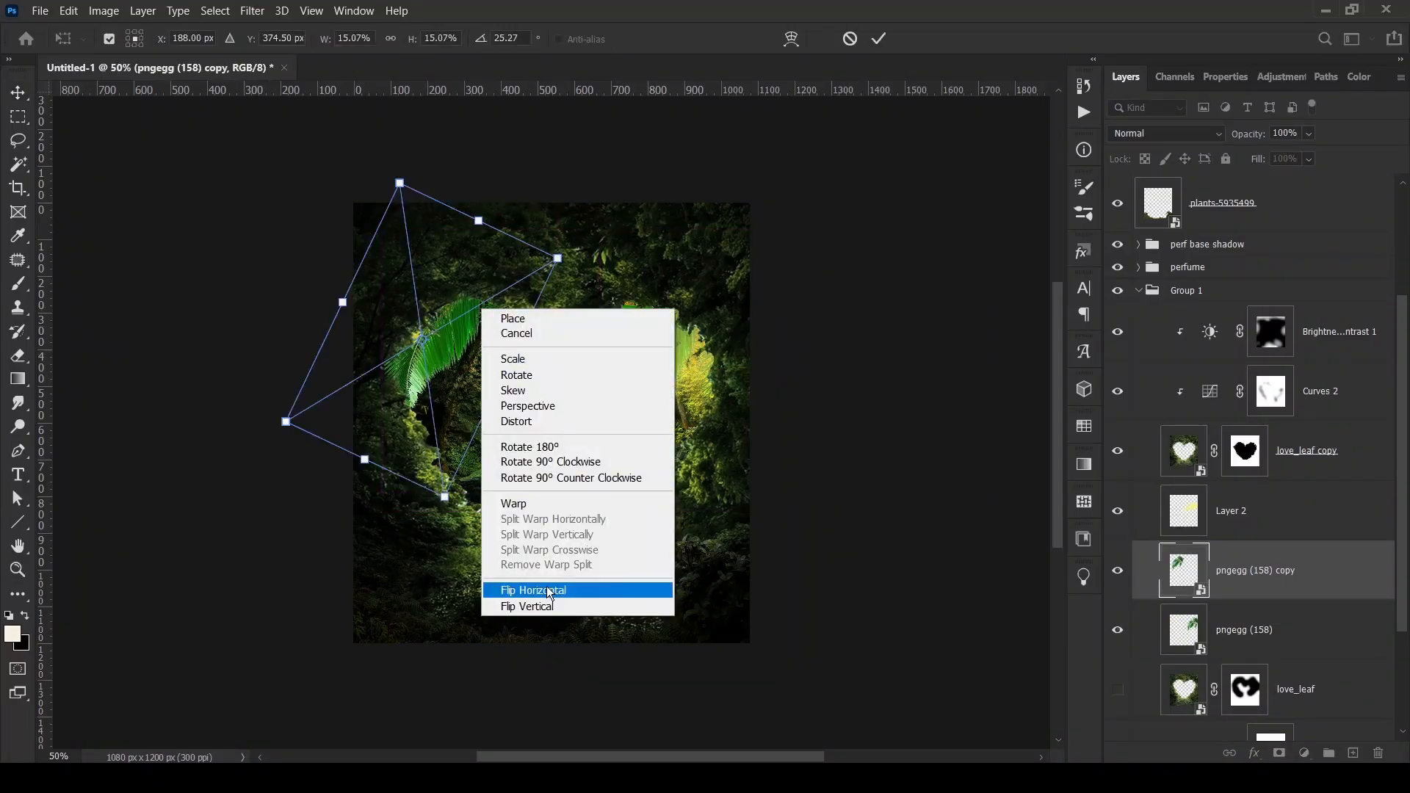
pyautogui.click(543, 591)
pyautogui.moveTo(433, 375); pyautogui.dragTo(460, 374)
pyautogui.click(879, 40)
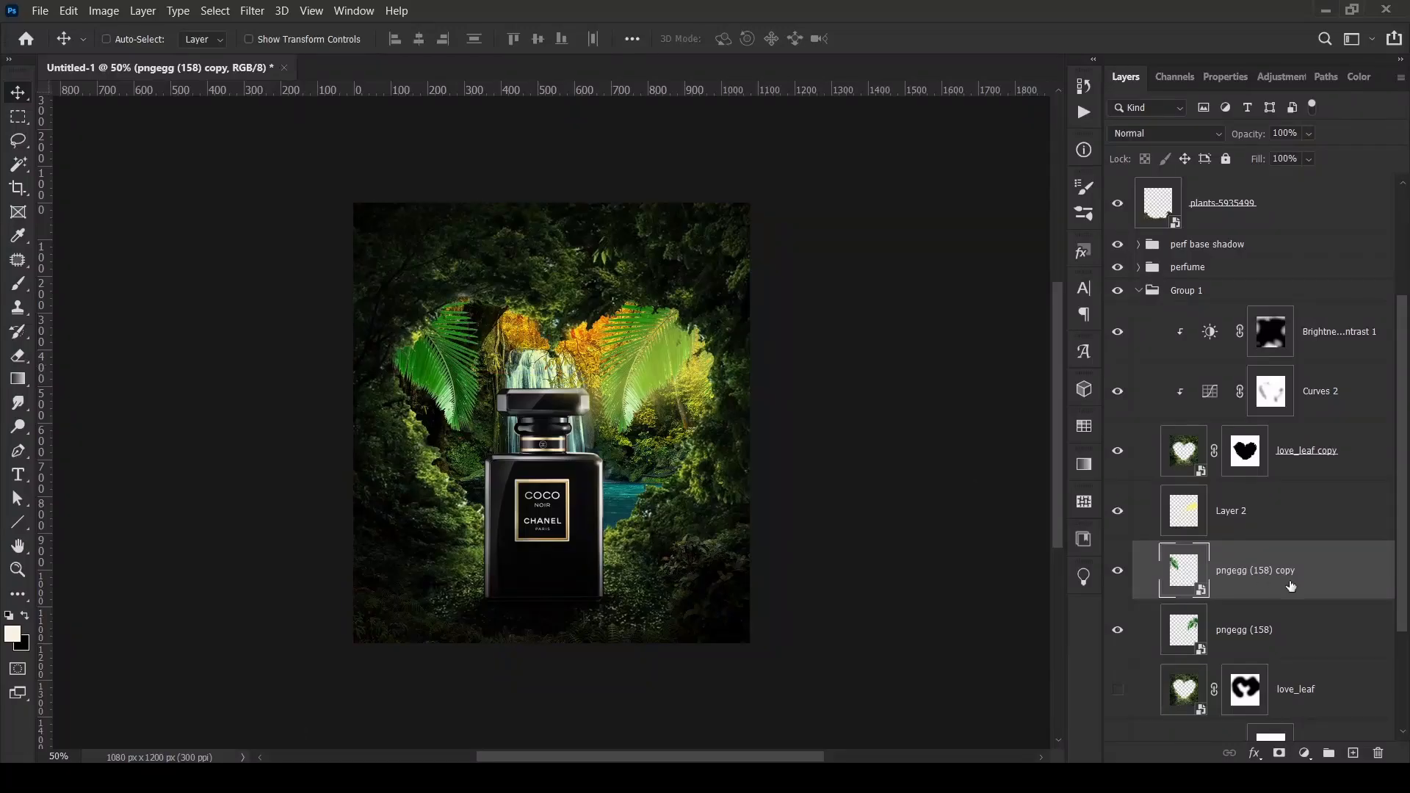
# - Add a Curves adjustment clipped to the pngegg (158) copy leaf, lowering the curve to input 73, output 41
pyautogui.click(1305, 753)
pyautogui.click(1304, 527)
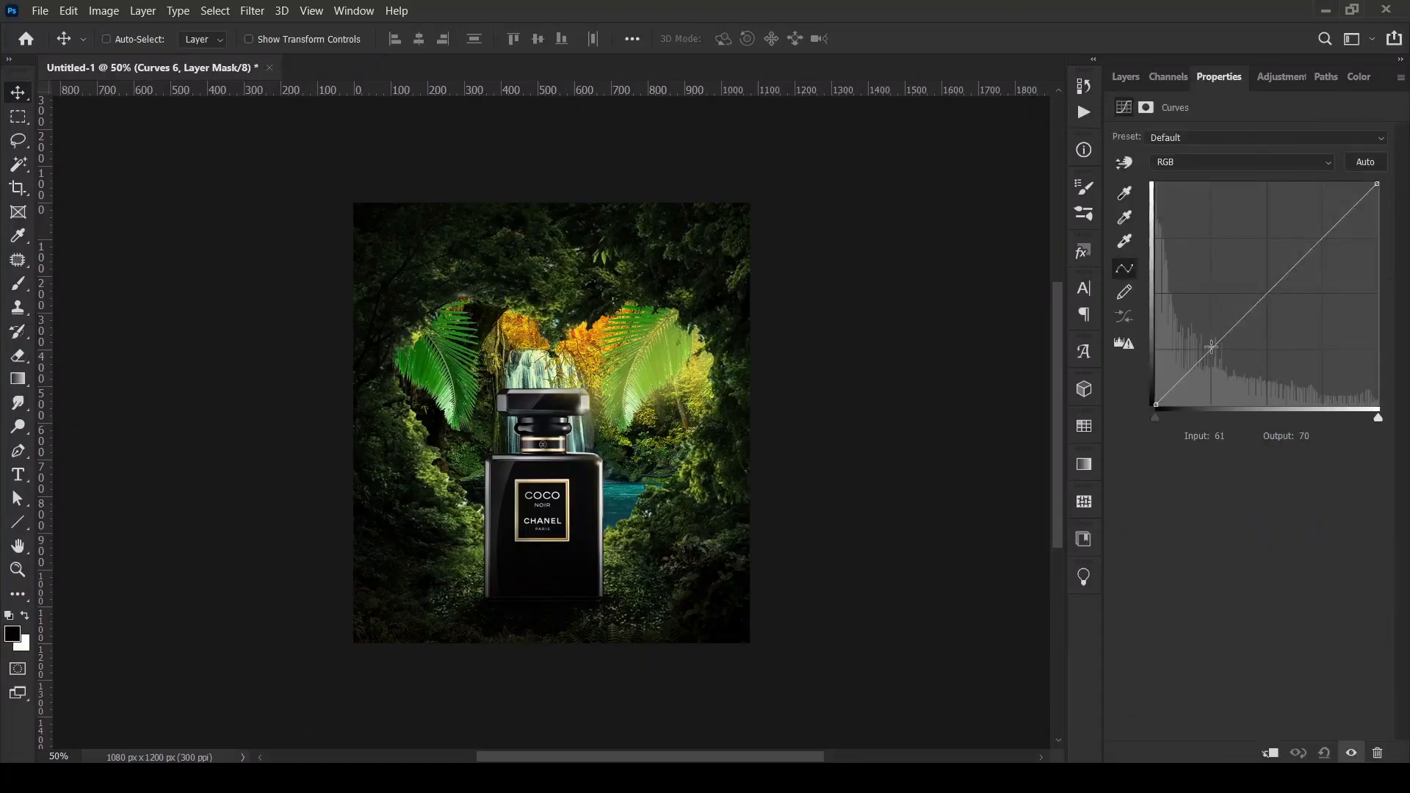
pyautogui.moveTo(1216, 342); pyautogui.dragTo(1223, 372)
pyautogui.click(1270, 754)
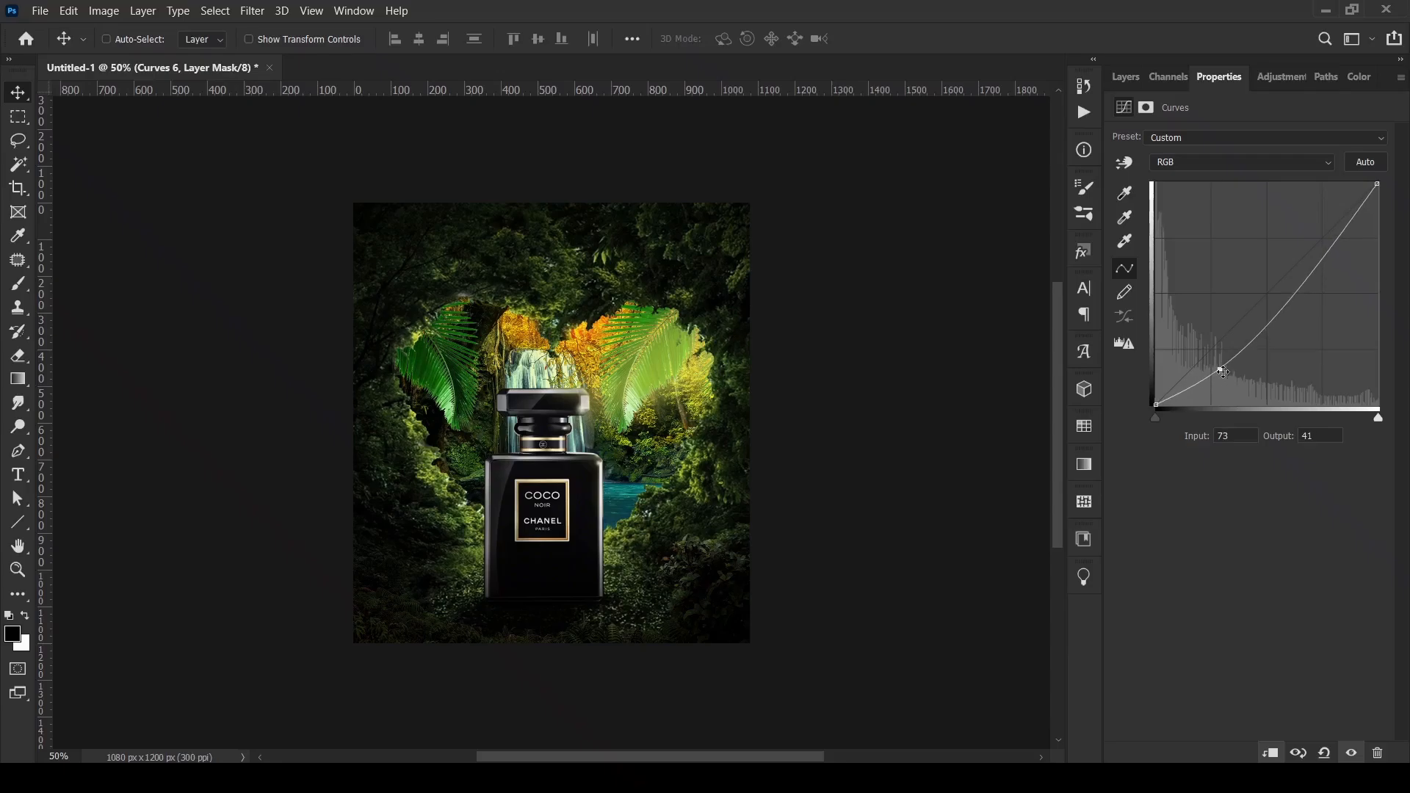
pyautogui.click(1137, 81)
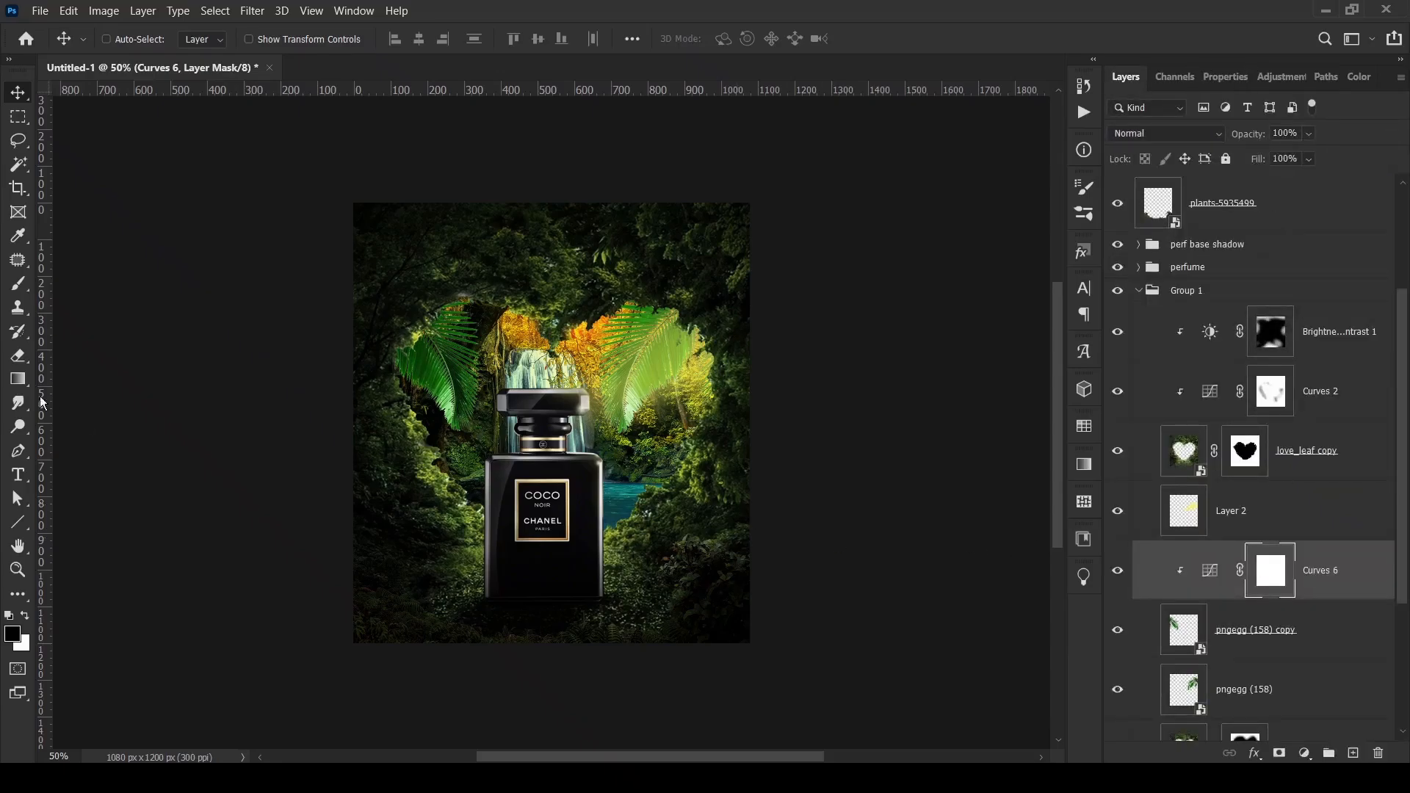
# - Paint black on the Curves 6 mask along the copied leaf's inner edge to restore its highlights
pyautogui.press('b')
pyautogui.hotkey('ctrl', '+')
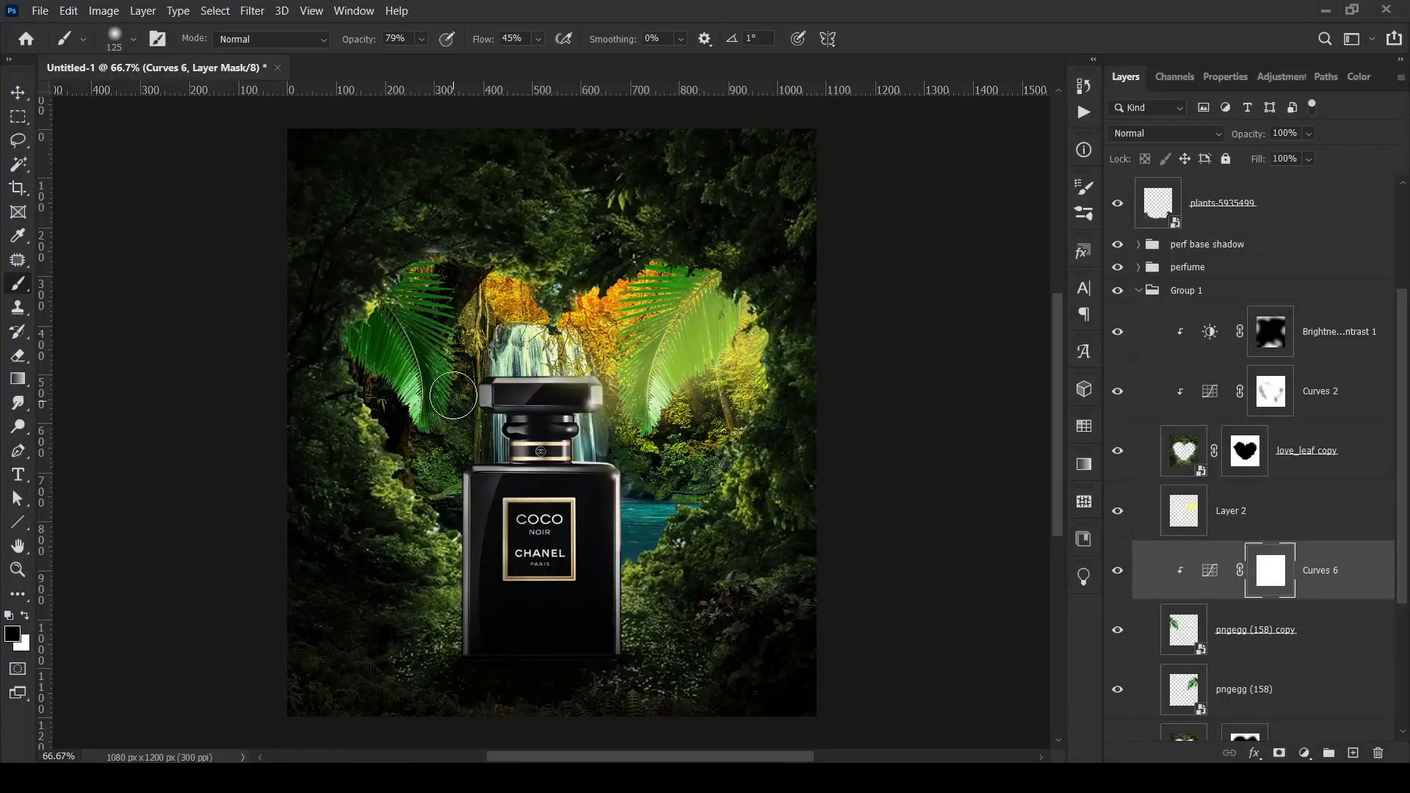
pyautogui.moveTo(456, 315); pyautogui.dragTo(449, 426)
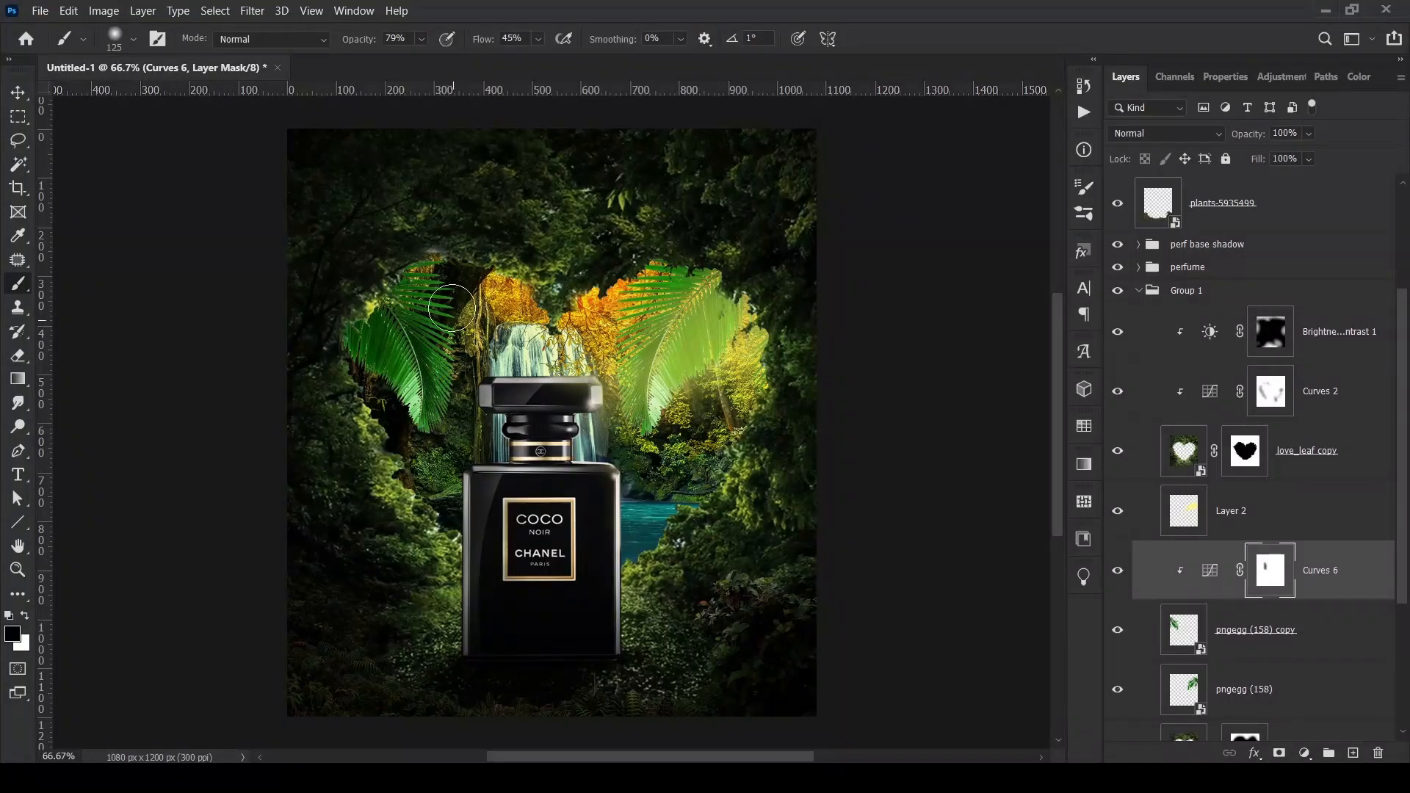
pyautogui.click(15, 94)
pyautogui.hotkey('ctrl', '-')
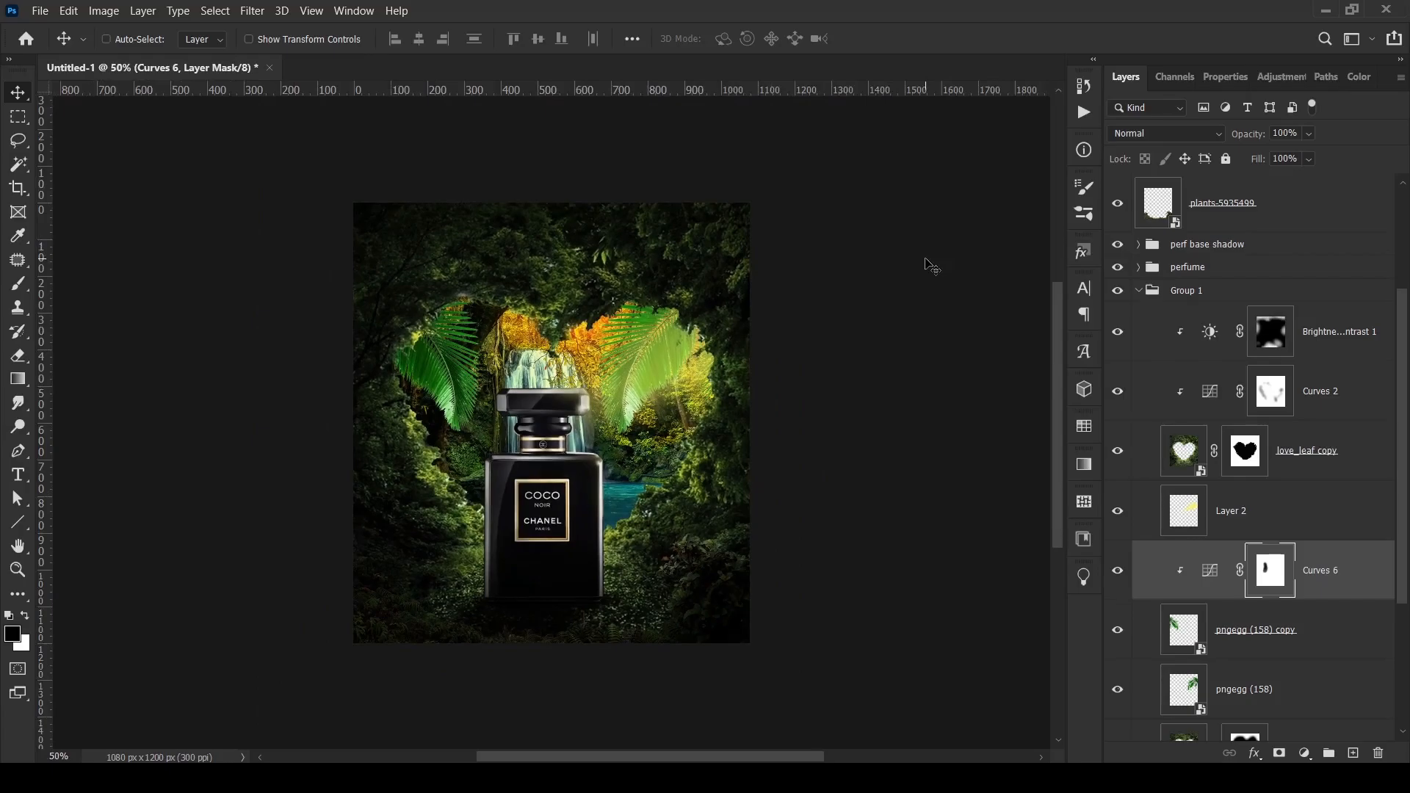
# - Group Curves 6 with both palm leaf layers and name the group figs
pyautogui.keyDown('ctrl'); pyautogui.click(1334, 646); pyautogui.keyUp('ctrl')
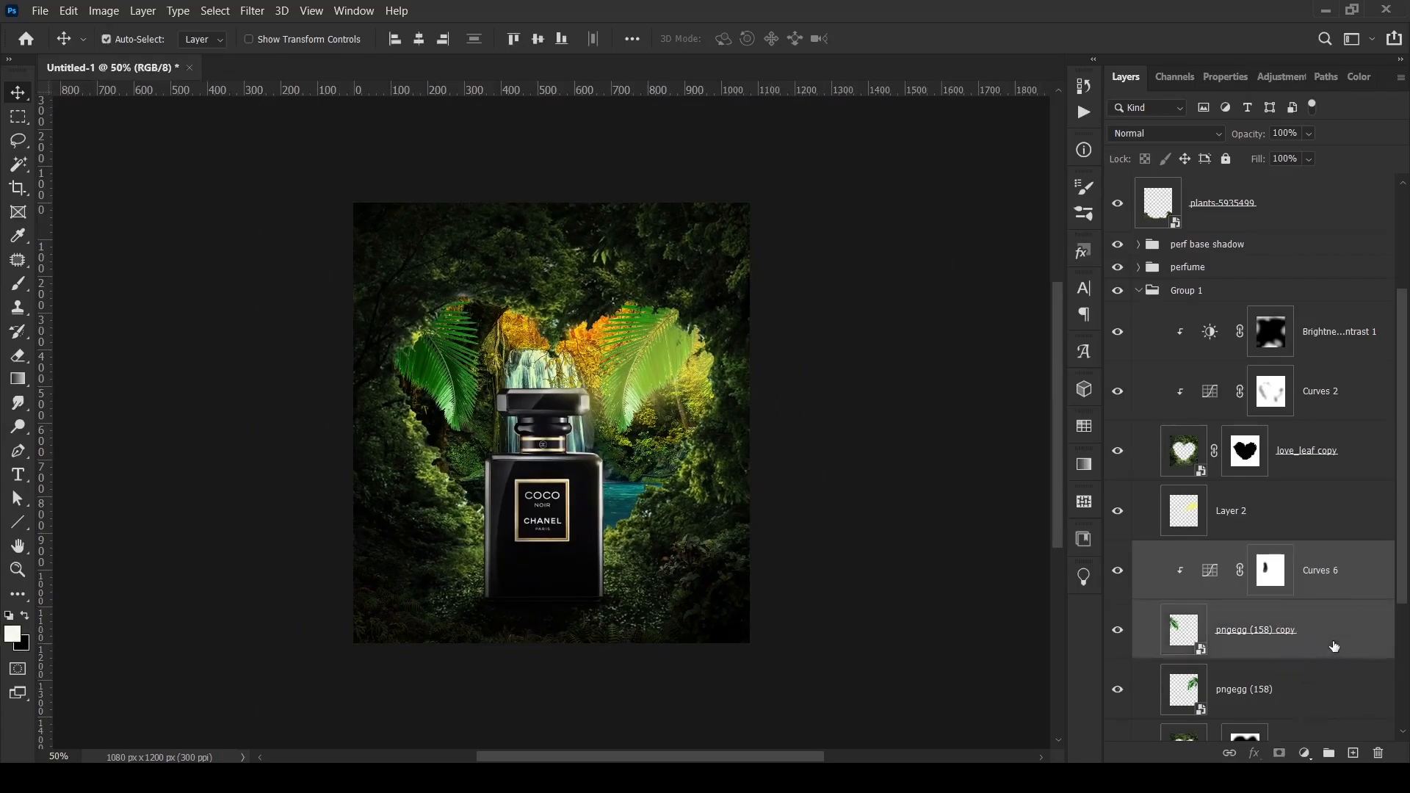
pyautogui.keyDown('ctrl'); pyautogui.click(1312, 689); pyautogui.keyUp('ctrl')
pyautogui.hotkey('ctrl', 'g')
pyautogui.doubleClick(1217, 551)
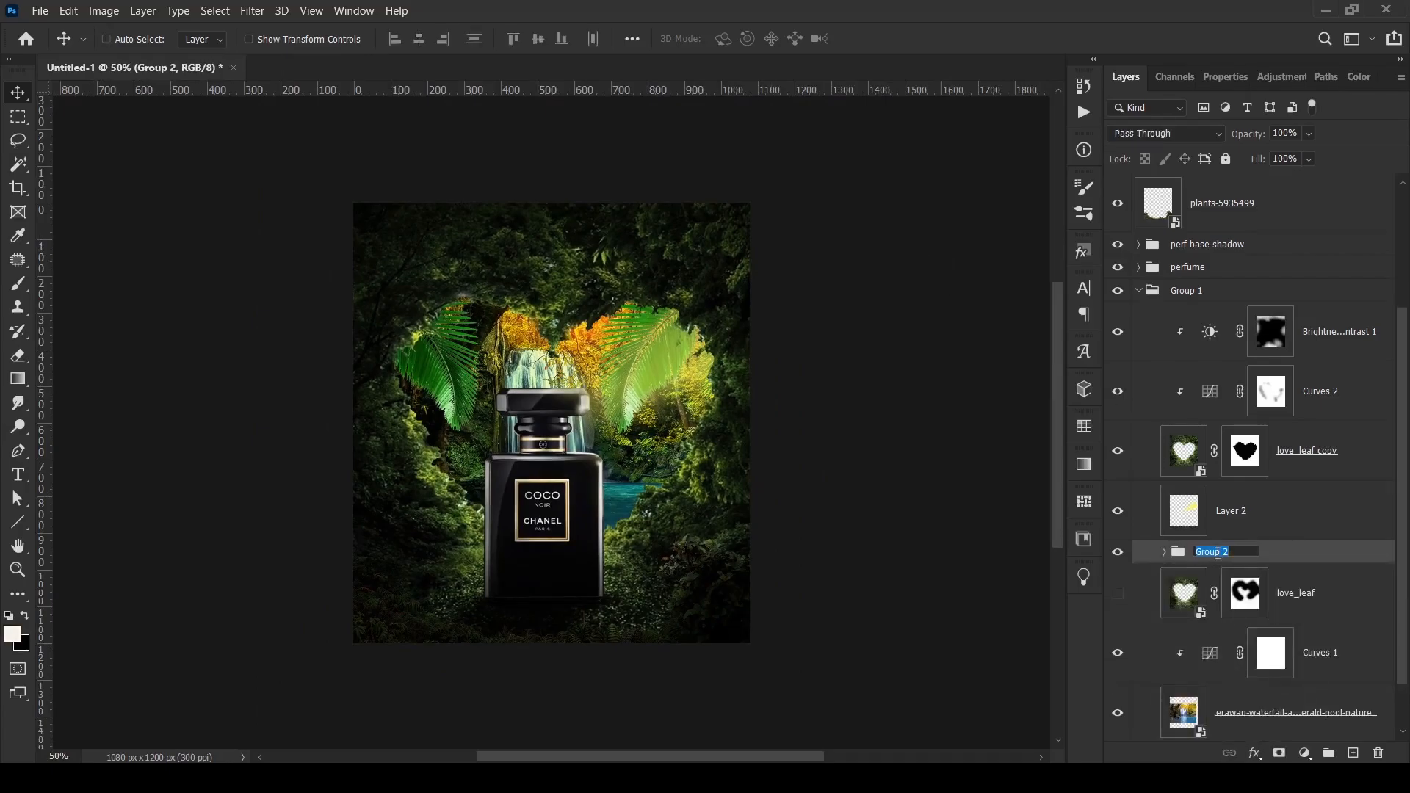
pyautogui.press('Return')
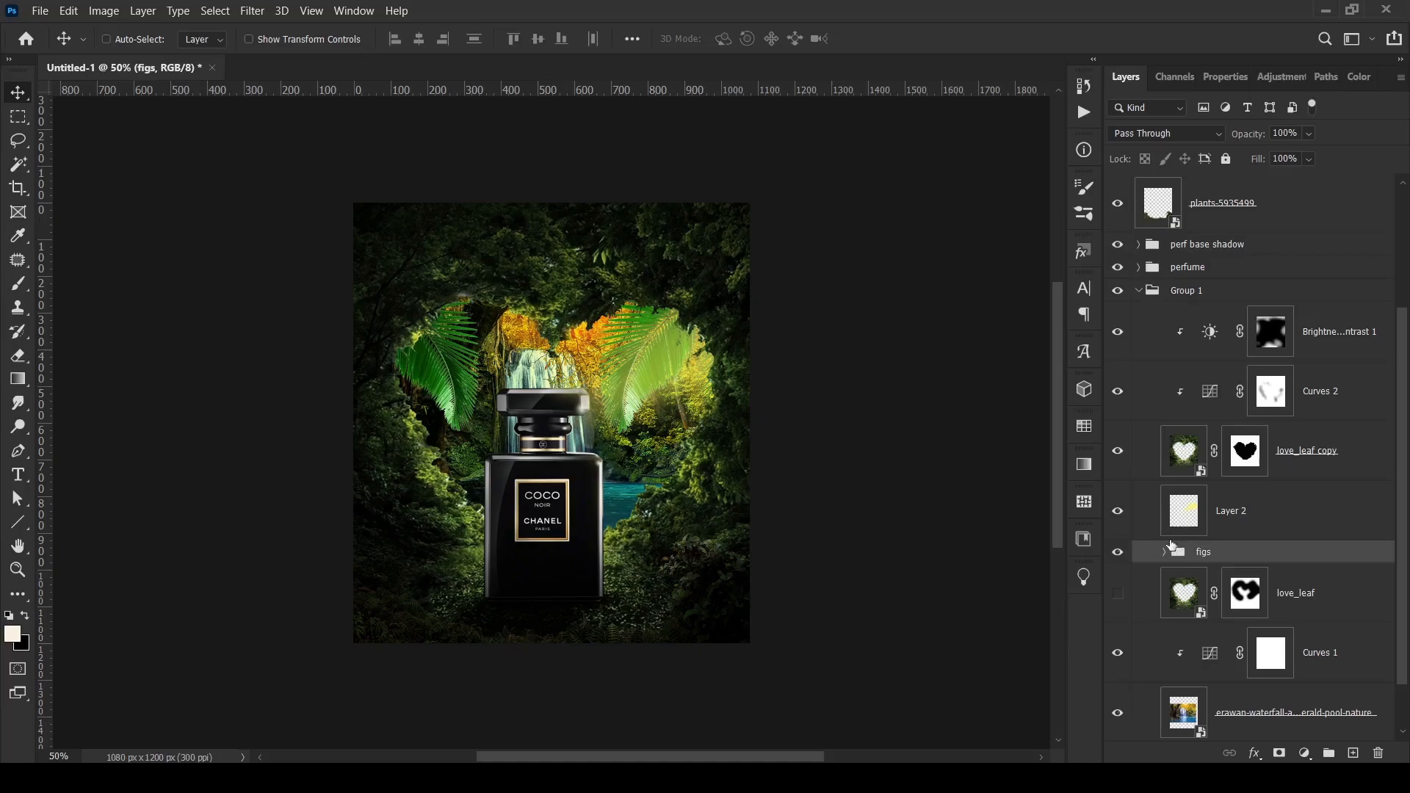
# - Show the hidden love_leaf layer and rename Group 1 as heart-shaped shrubs group
pyautogui.click(1124, 593)
pyautogui.click(1159, 292)
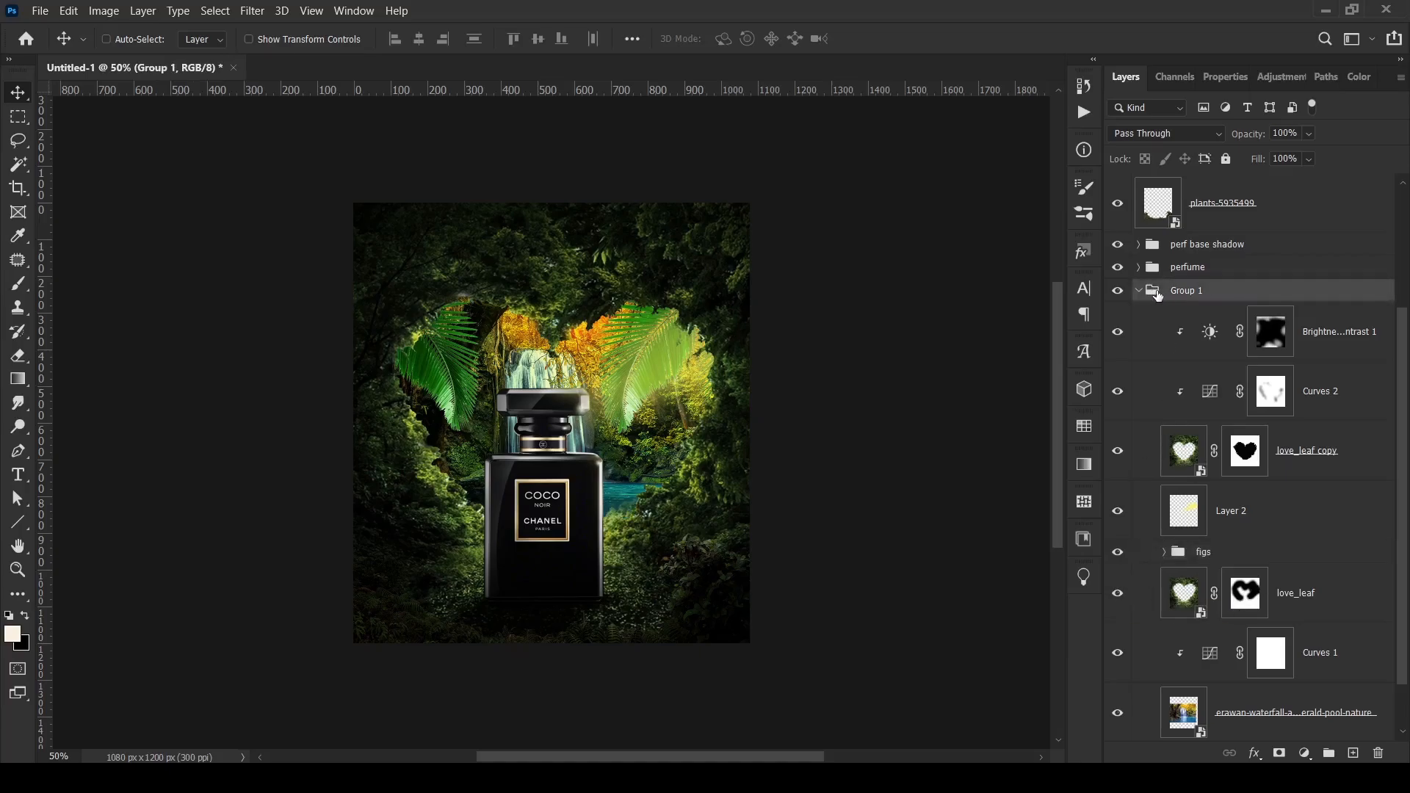
pyautogui.click(1139, 290)
pyautogui.doubleClick(1182, 470)
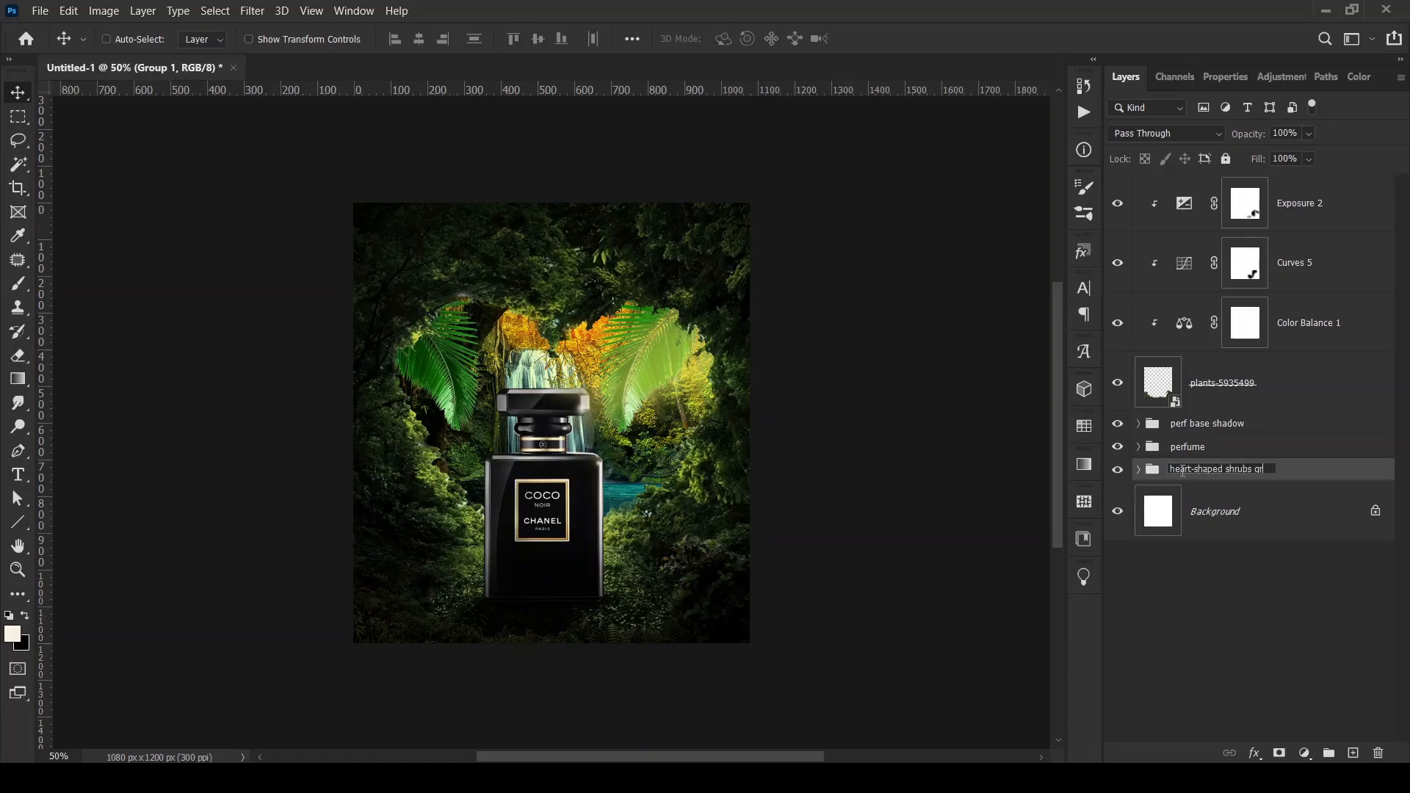
pyautogui.press('Return')
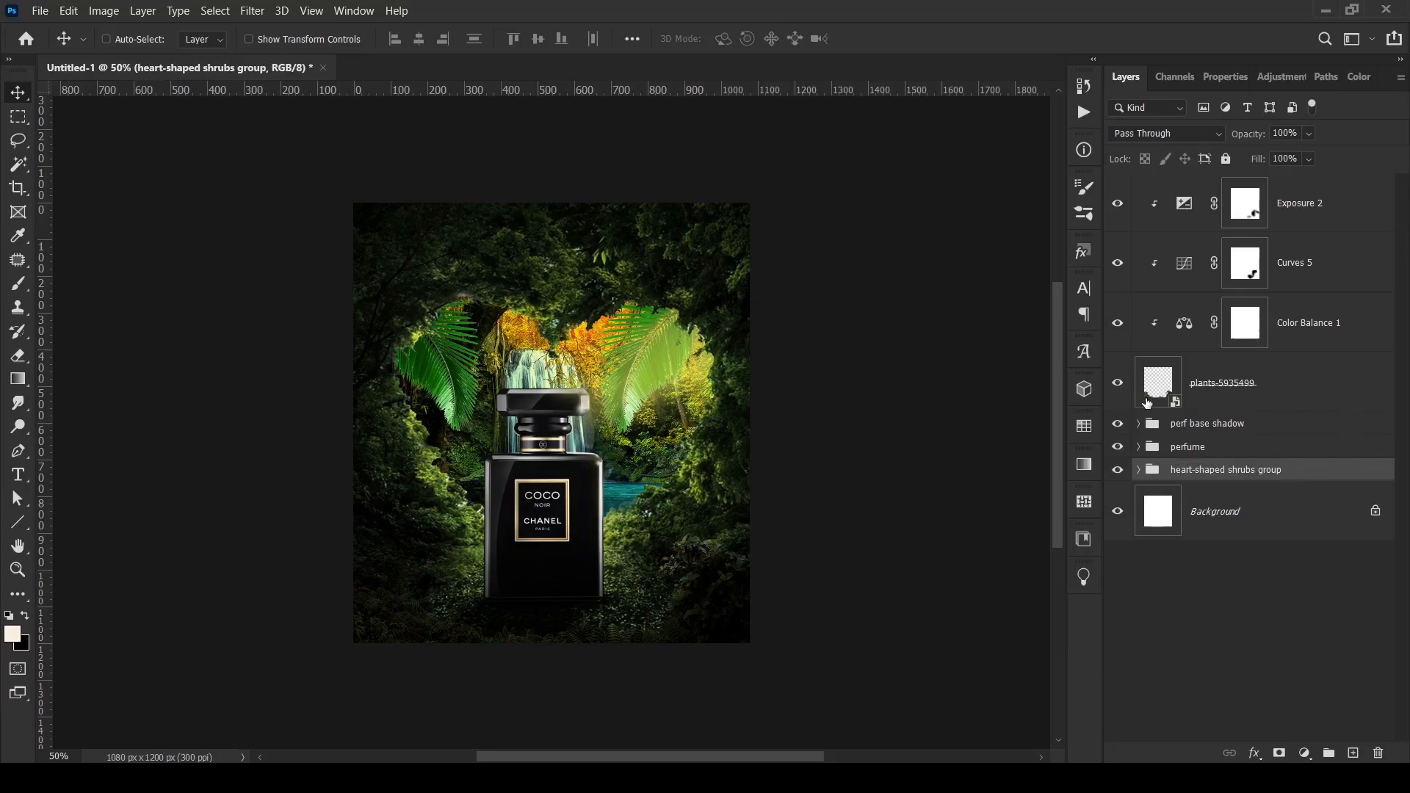
# - Add a brightening Brightness/Contrast adjustment above Curves 1, clipped to the waterfall image, and invert its mask to black
pyautogui.click(1138, 470)
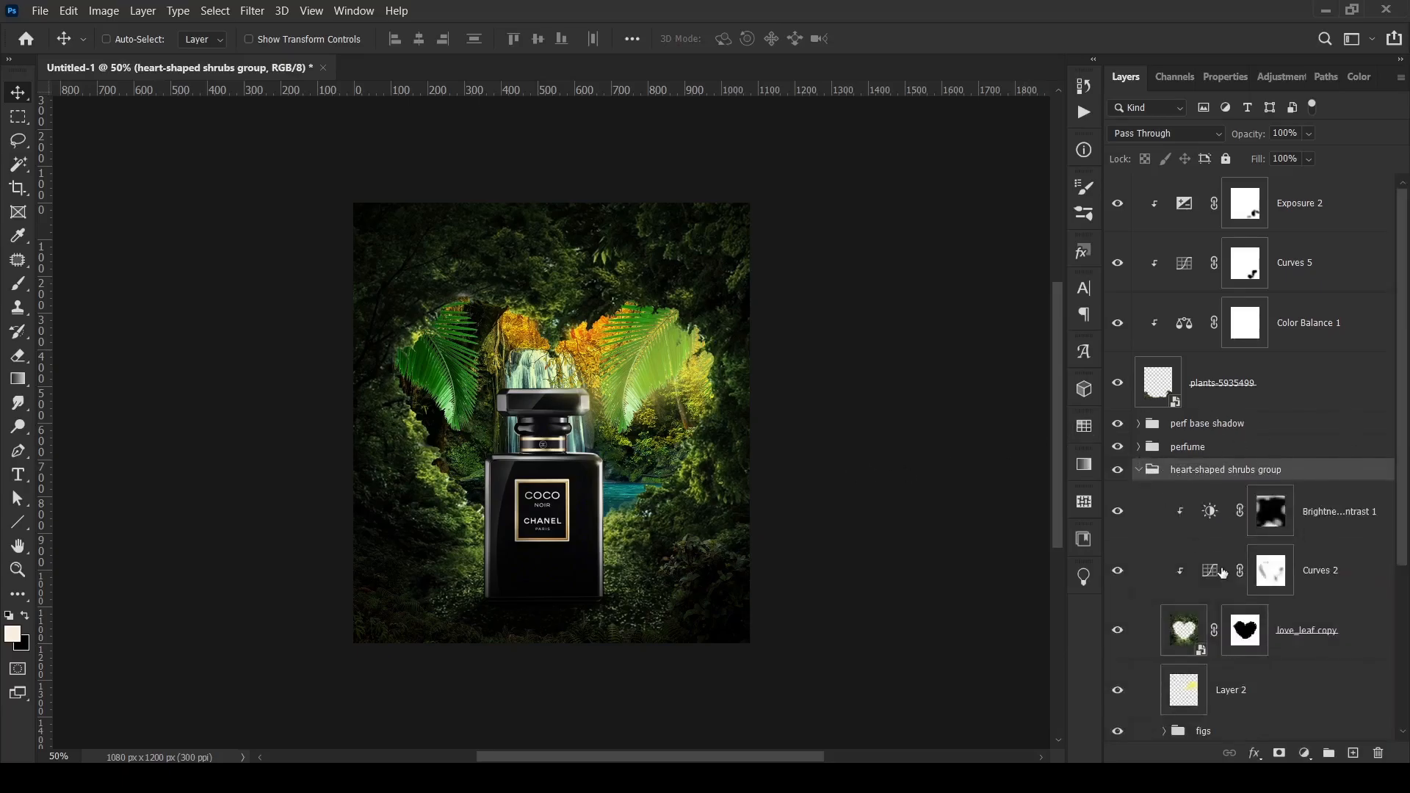
pyautogui.scroll(-3, 1248, 441)
pyautogui.click(1296, 651)
pyautogui.click(1271, 591)
pyautogui.click(1305, 754)
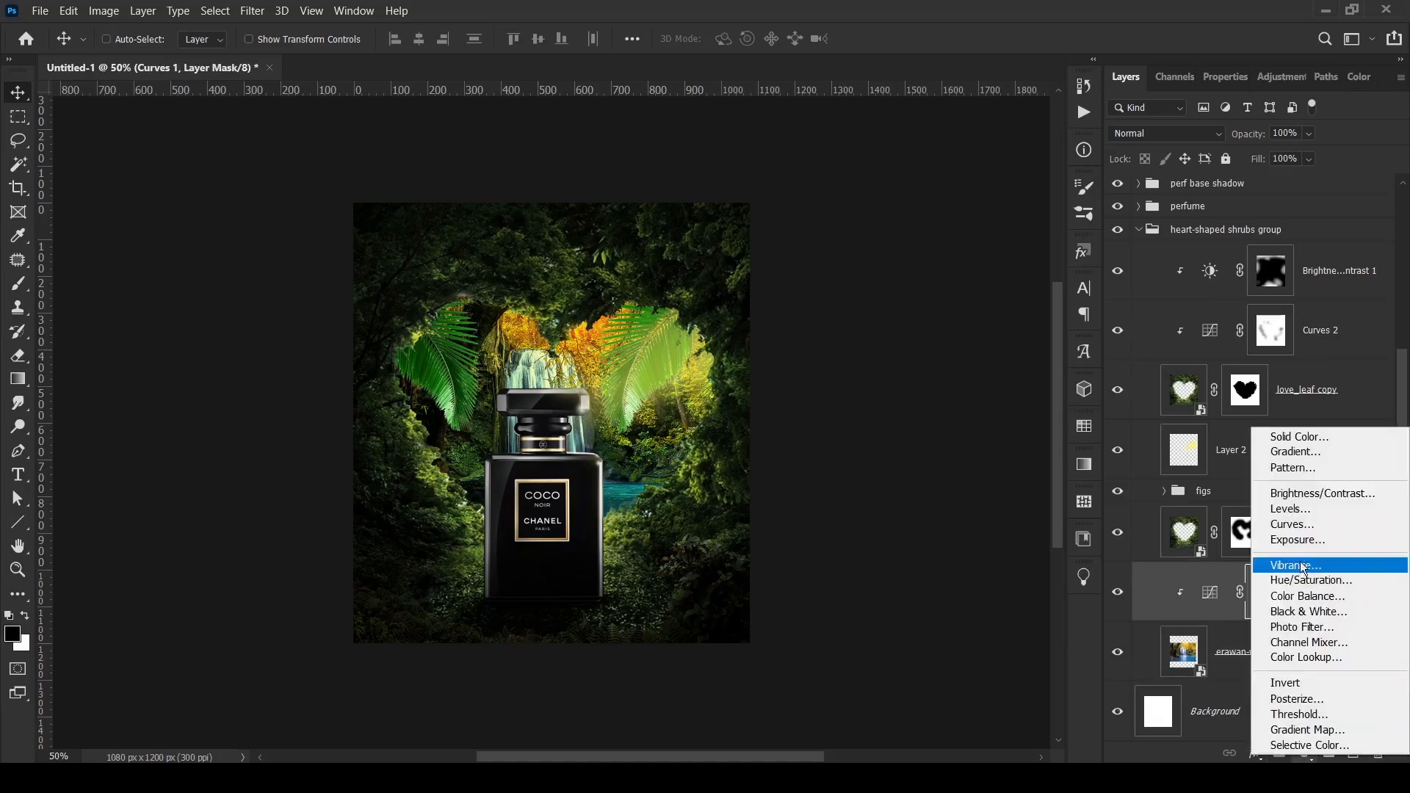
pyautogui.click(1292, 509)
pyautogui.moveTo(1271, 189); pyautogui.dragTo(1315, 189)
pyautogui.click(1125, 76)
pyautogui.hotkey('ctrl', 'i')
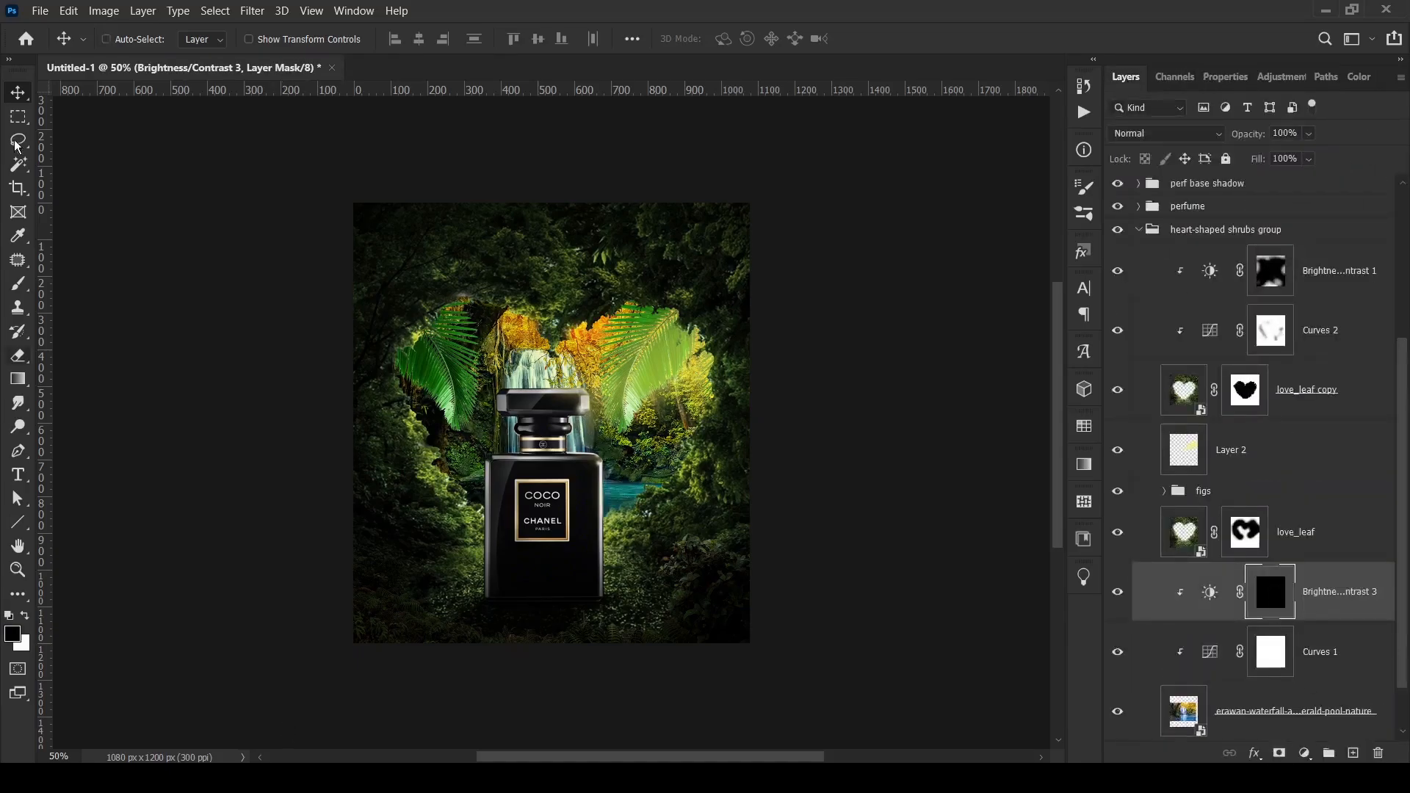
# - Flatten the soft brush tip into a thin horizontal ellipse and reduce it to 100 px for working on the turquoise pool
pyautogui.press('b')
pyautogui.click(115, 38)
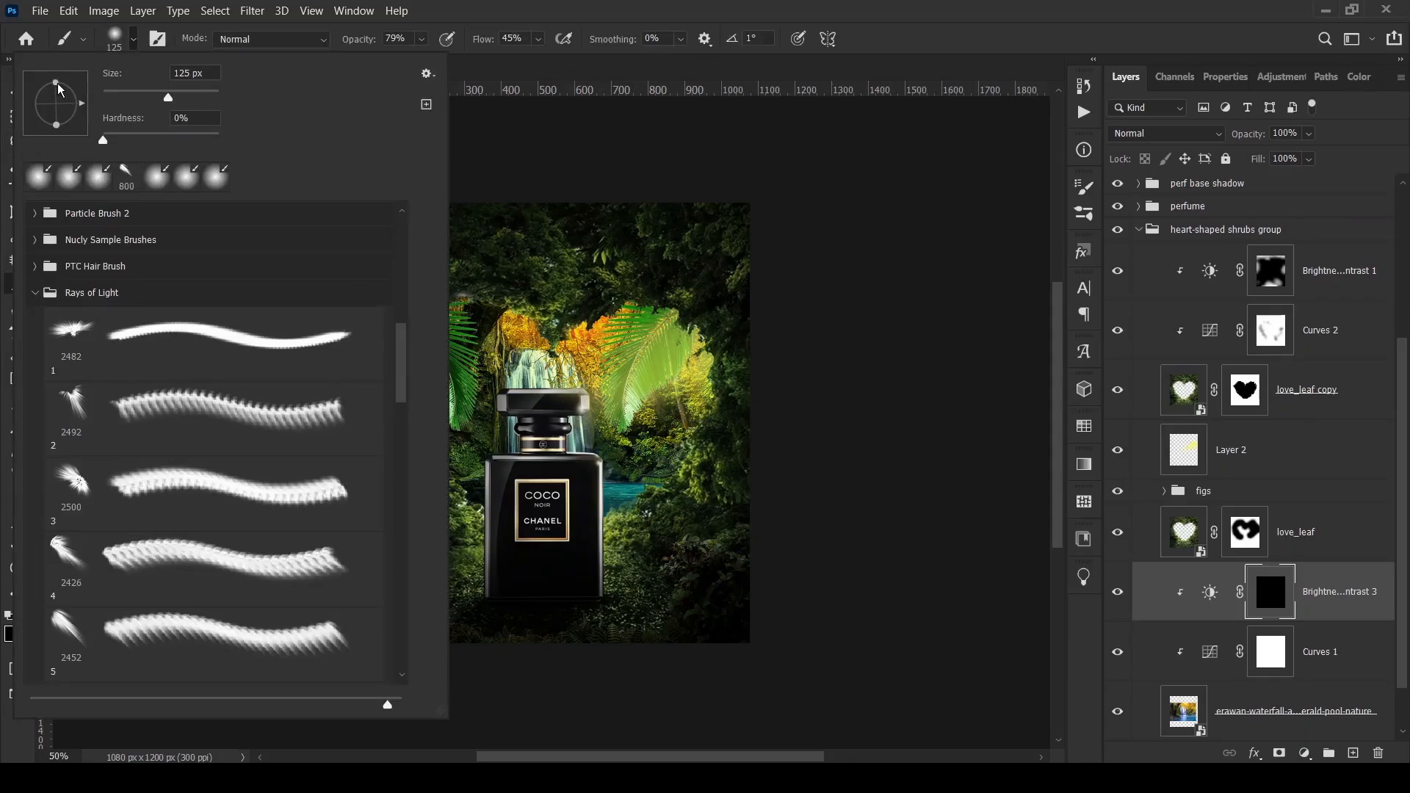
pyautogui.click(115, 39)
pyautogui.hotkey('ctrl', '+')
pyautogui.hotkey('ctrl', '+')
pyautogui.hotkey('ctrl', '+')
pyautogui.hotkey('ctrl', '+')
pyautogui.scroll(-4, 791, 743)
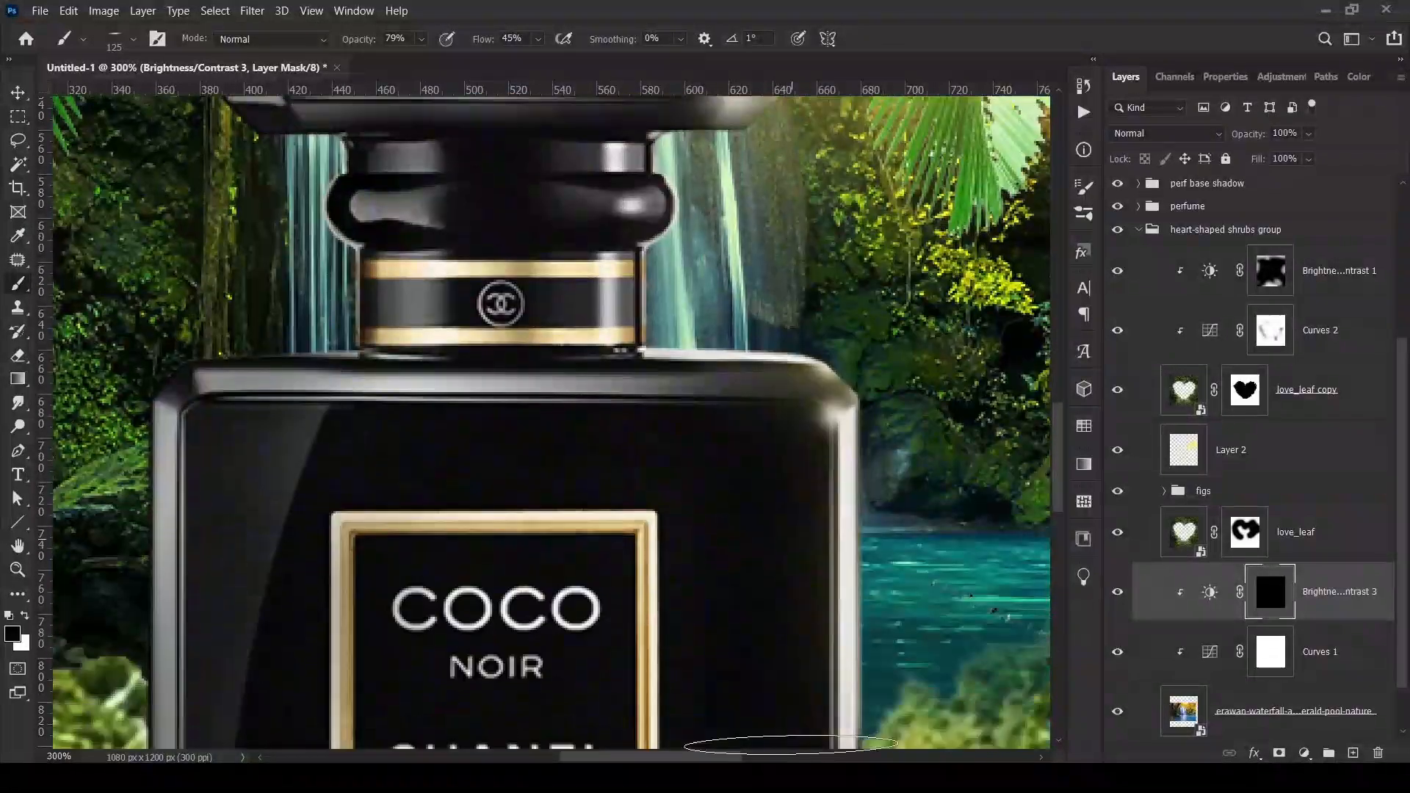
pyautogui.hscroll(4, 791, 743)
pyautogui.hotkey('ctrl', '+')
pyautogui.scroll(-1, 683, 507)
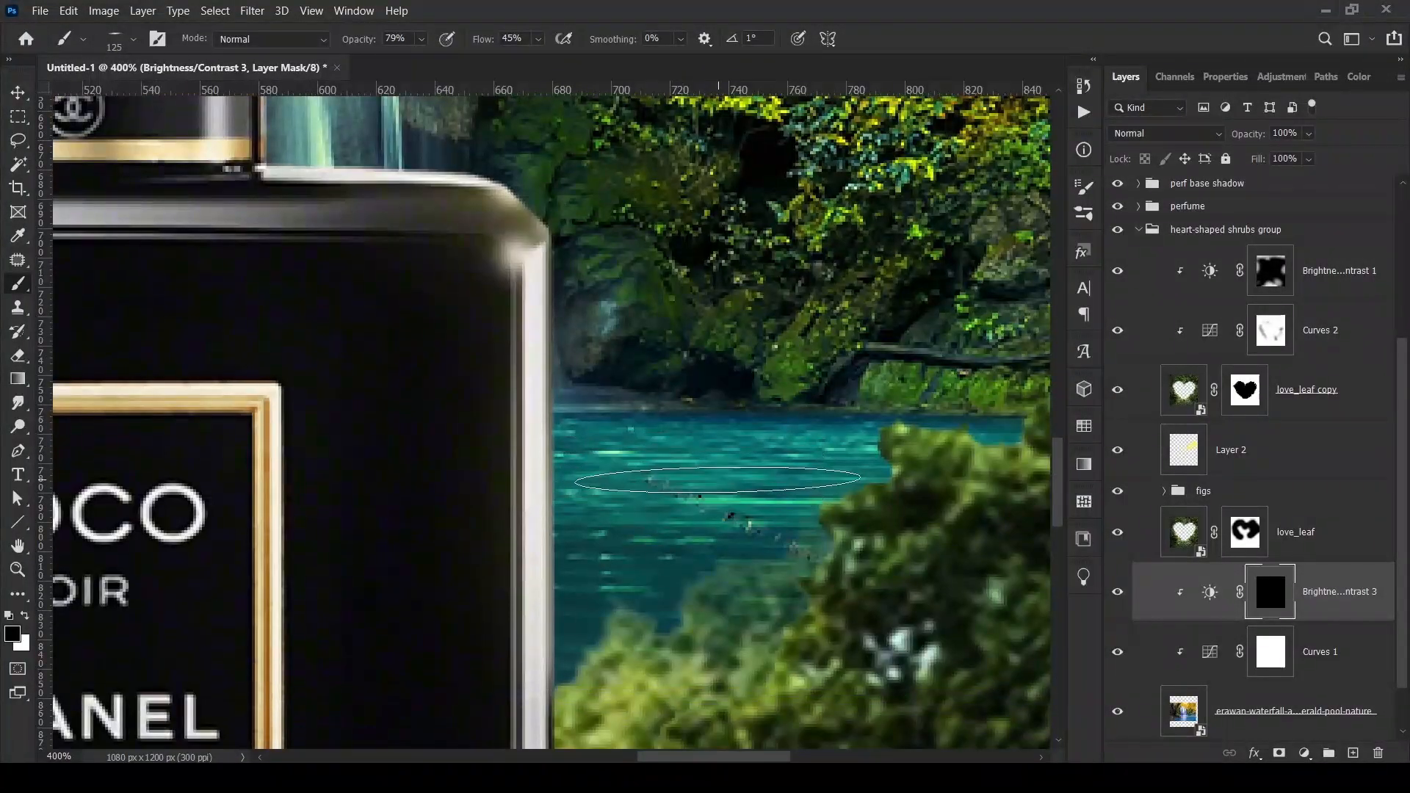
pyautogui.press('[')
# - Add a mask to the pngegg (158) leaf layer and paint out its stray specks over the pool with a soft round brush
pyautogui.click(1115, 538)
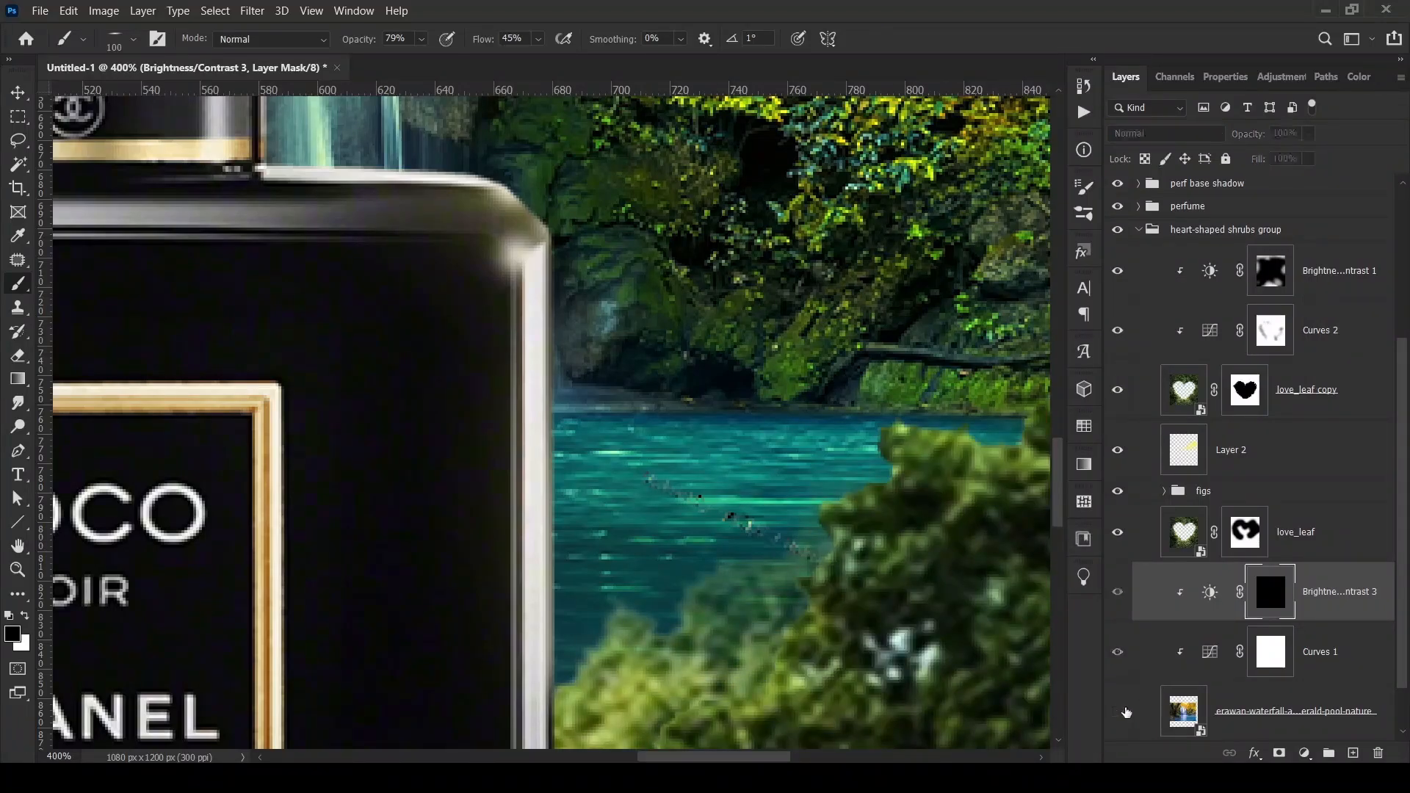
pyautogui.scroll(-1, 1148, 420)
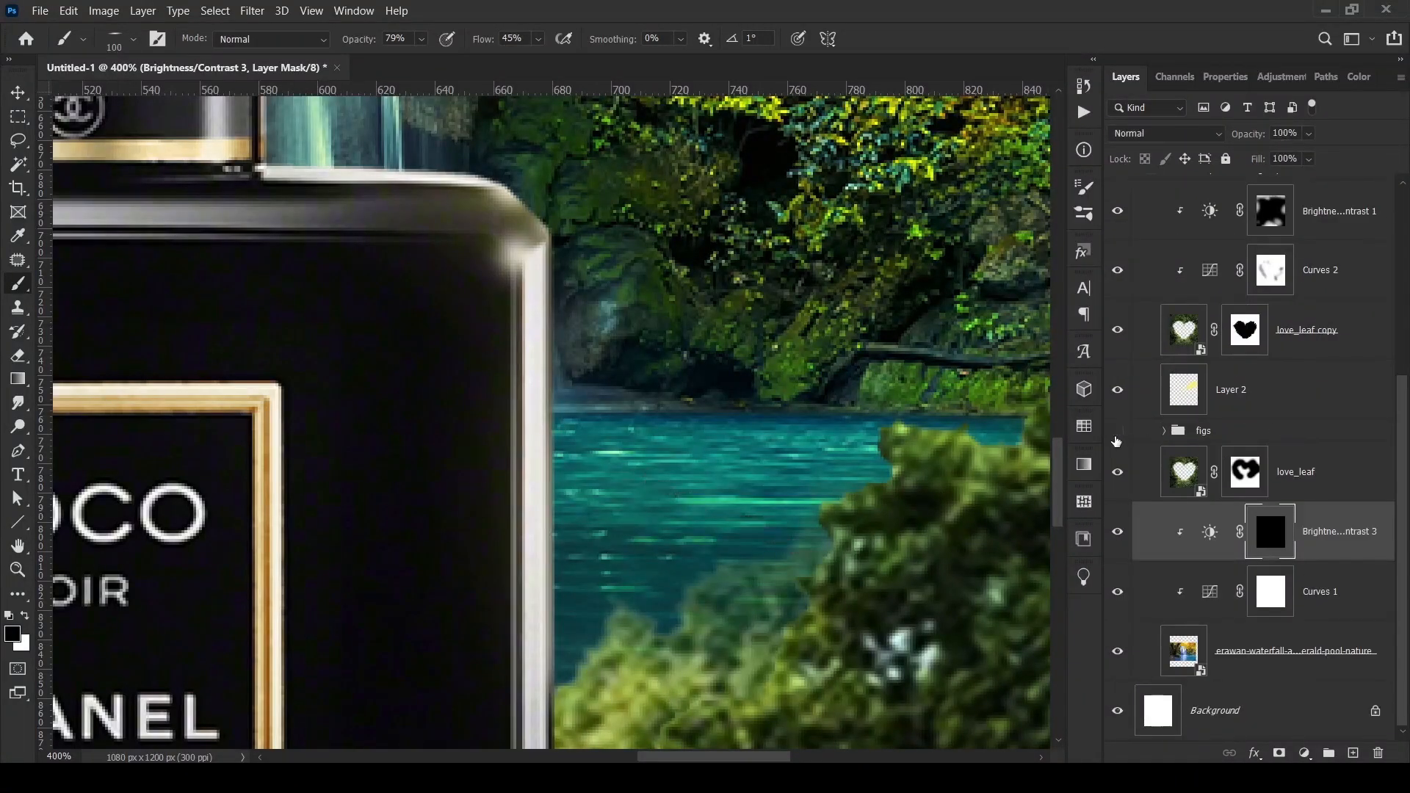
pyautogui.click(1165, 431)
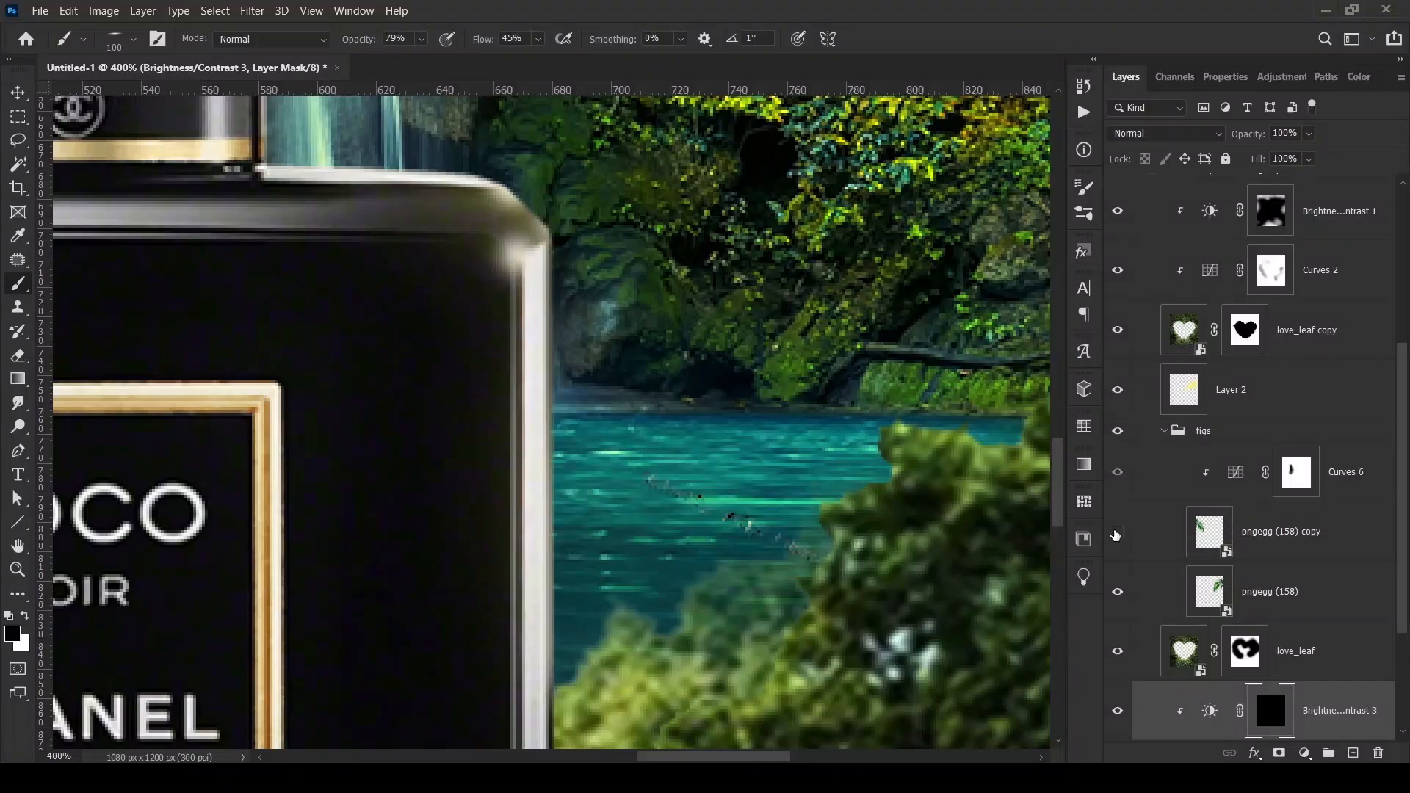
pyautogui.click(1204, 602)
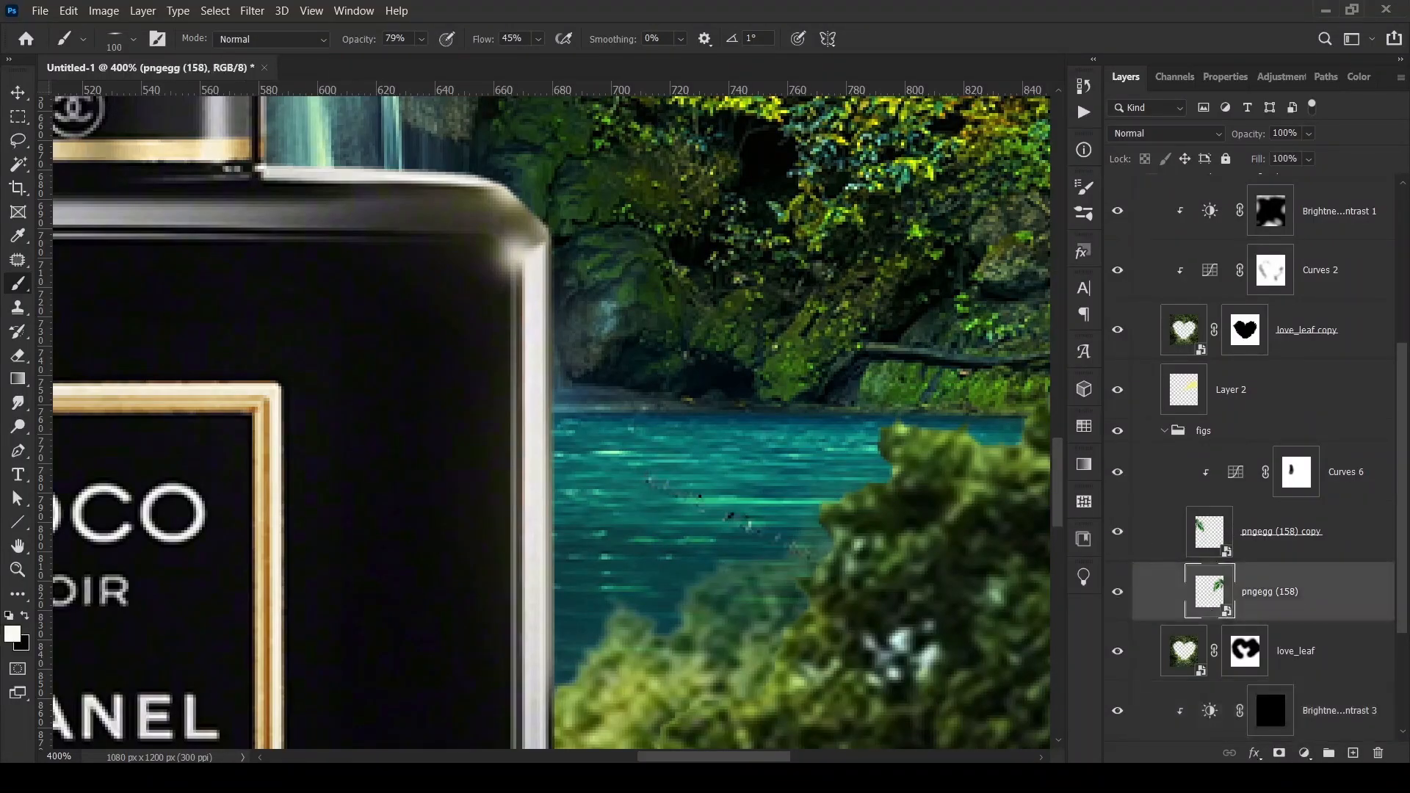
pyautogui.click(1279, 753)
pyautogui.click(131, 39)
pyautogui.doubleClick(39, 176)
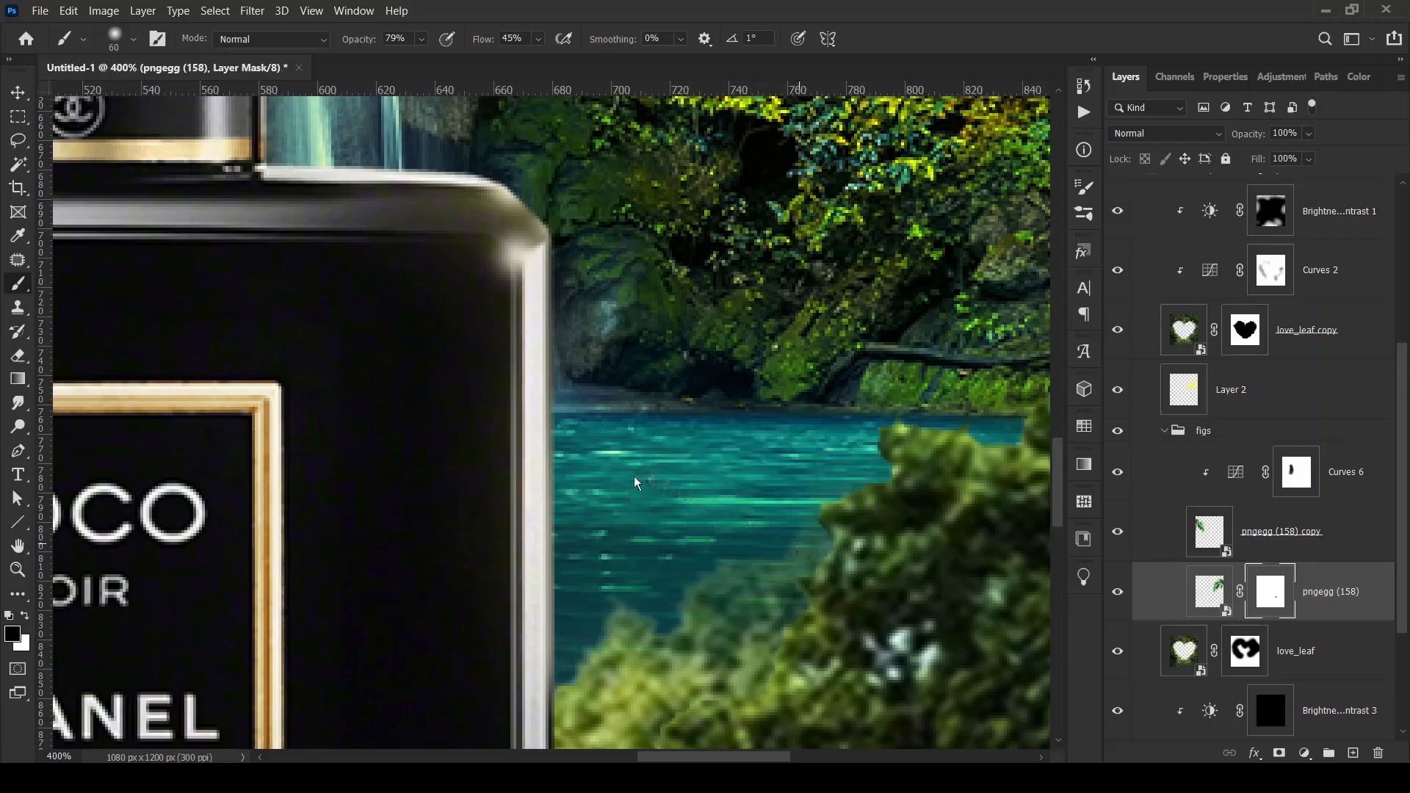
pyautogui.click(1164, 432)
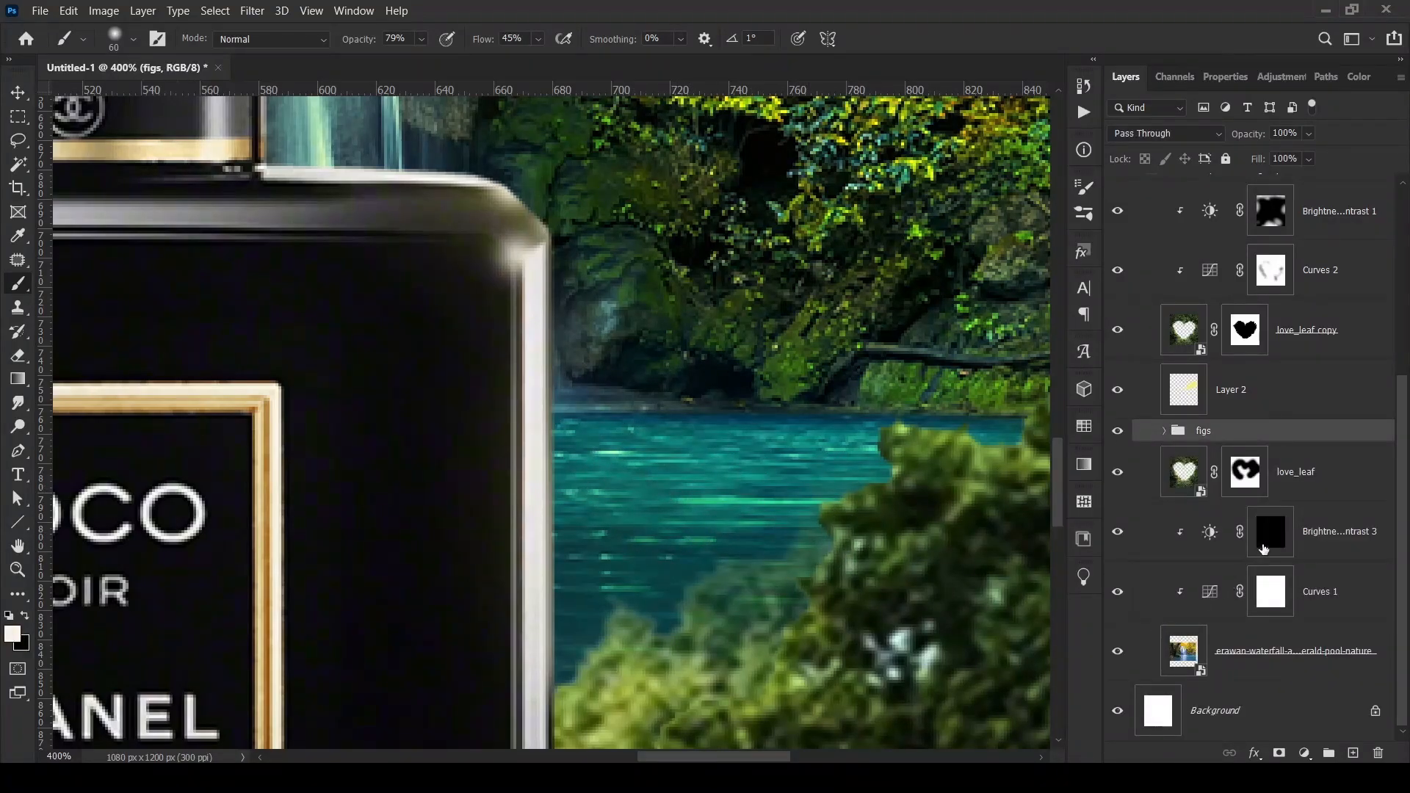
# - Paint white on the Brightness/Contrast 3 mask over the pool with a flattened 100 px brush to brighten the water
pyautogui.click(1270, 531)
pyautogui.click(131, 39)
pyautogui.moveTo(53, 91); pyautogui.dragTo(63, 111)
pyautogui.click(505, 65)
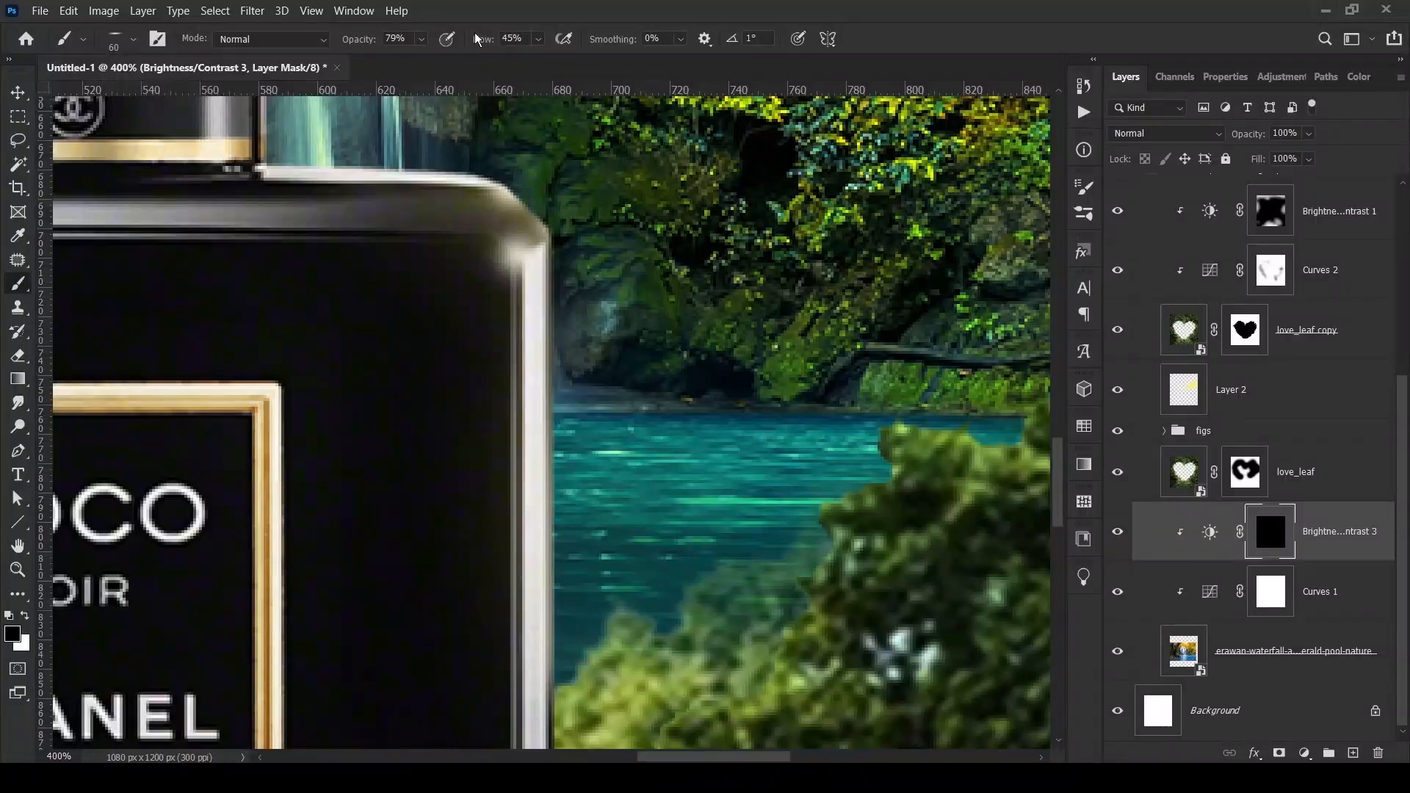
pyautogui.press(']')
pyautogui.press(']')
pyautogui.press(']')
pyautogui.press(']')
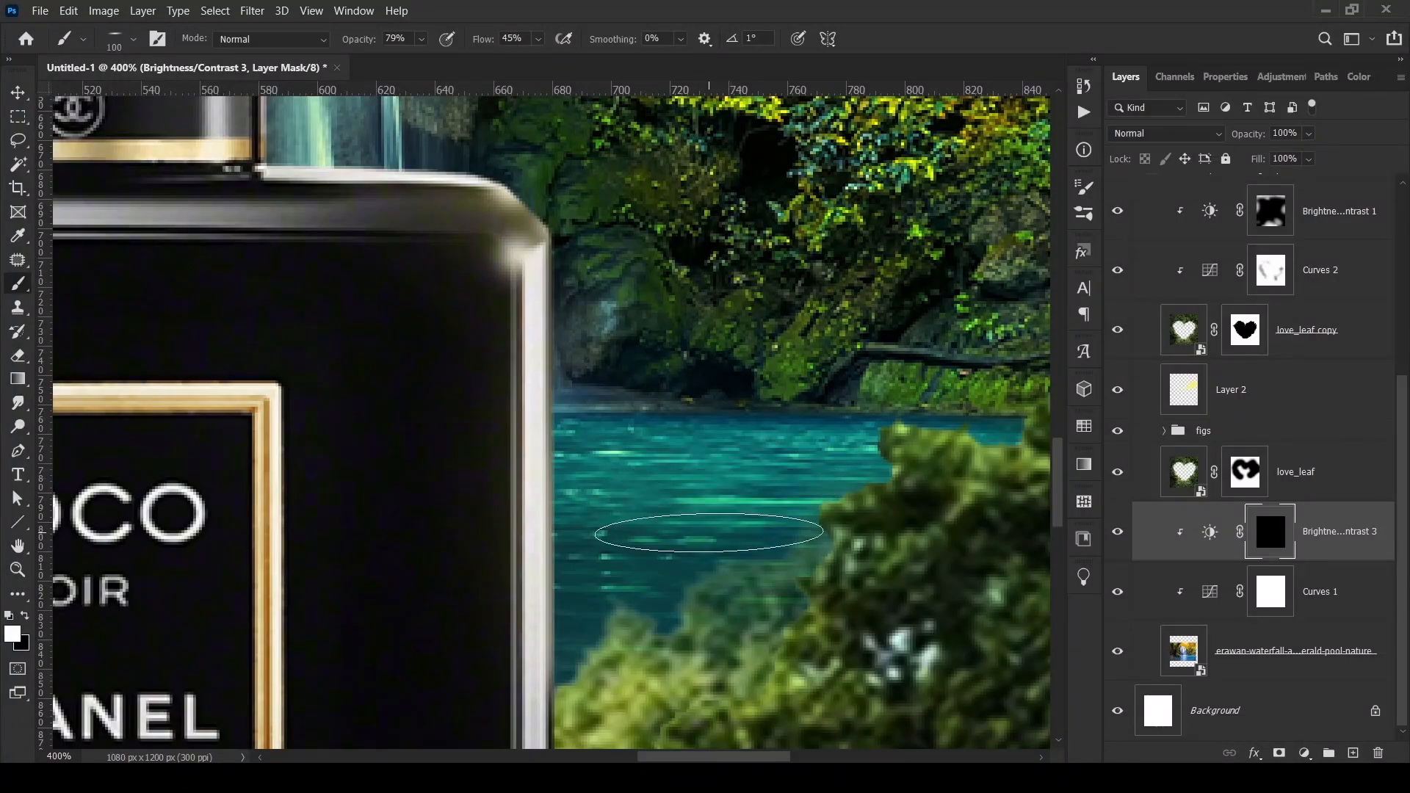
pyautogui.moveTo(708, 532)
pyautogui.mouseDown()
pyautogui.moveTo(706, 551)
pyautogui.moveTo(738, 476)
pyautogui.moveTo(705, 550)
pyautogui.moveTo(707, 473)
pyautogui.mouseUp()
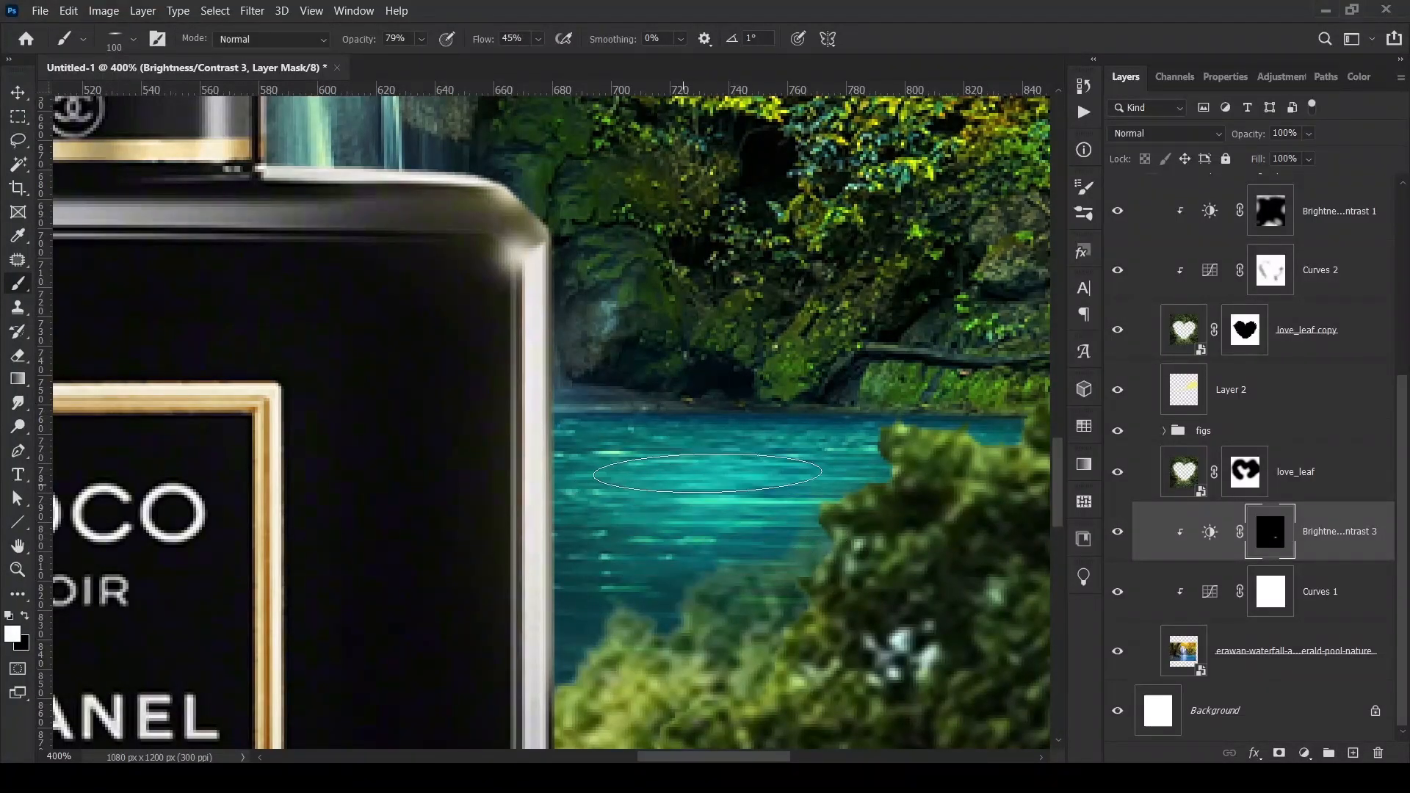
# - Brighten the yellow foliage above the pool on the Brightness/Contrast 3 mask and reduce the brush size to 90 px
pyautogui.scroll(3, 891, 316)
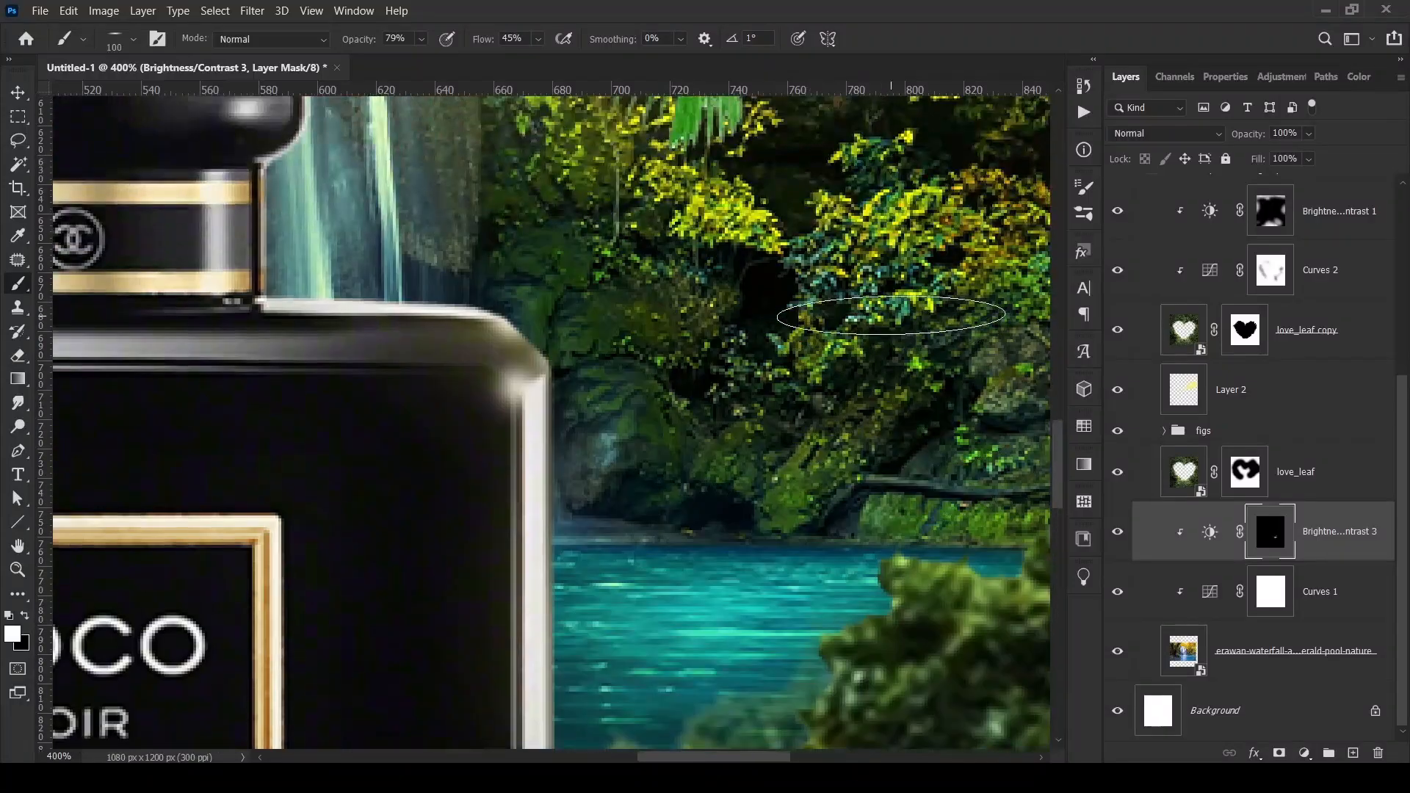
pyautogui.scroll(2, 891, 316)
pyautogui.scroll(3, 760, 461)
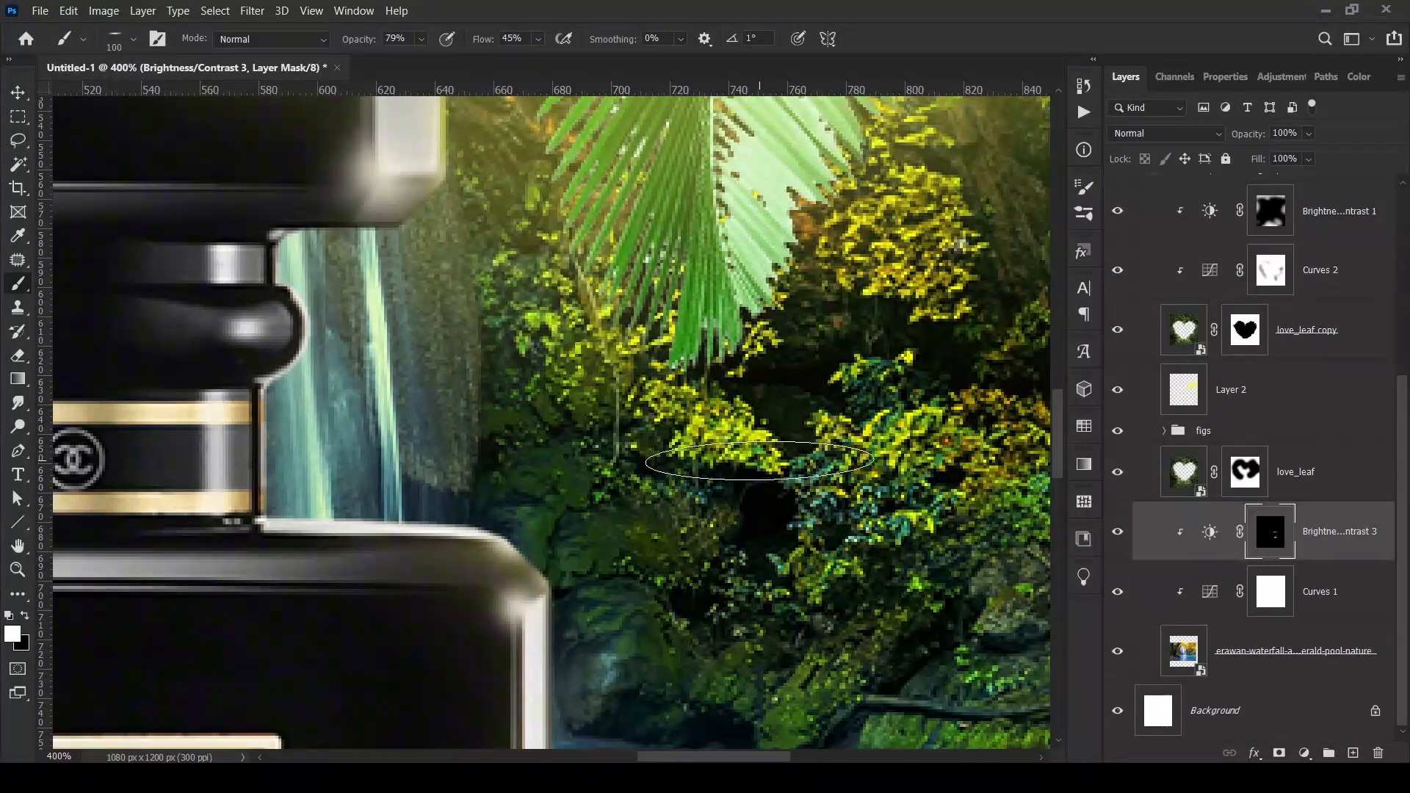
pyautogui.scroll(-9, 760, 460)
pyautogui.press('[')
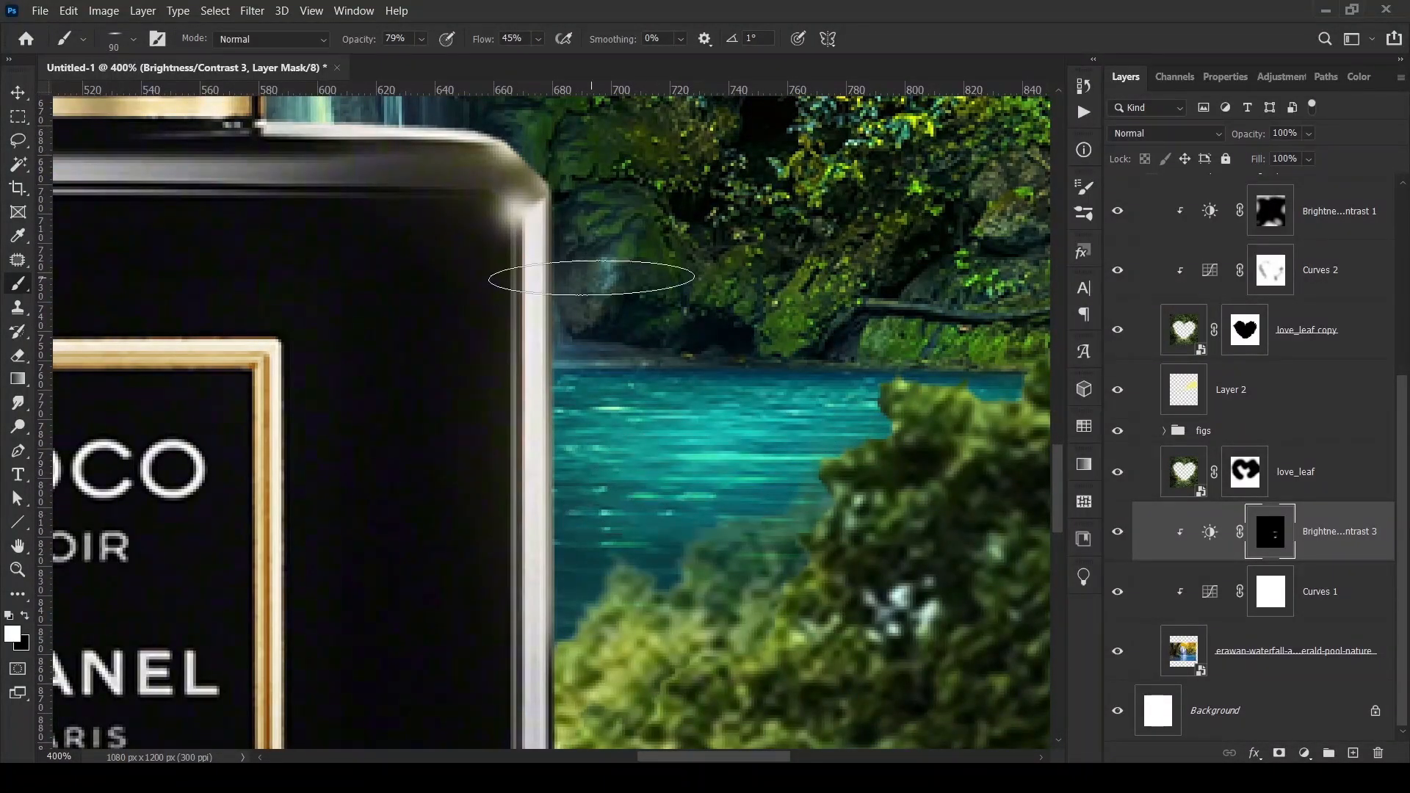
# - Set the brush opacity to 45% and compare the composition with and without the Brightness/Contrast 3 adjustment
pyautogui.press('4')
pyautogui.press('5')
pyautogui.hotkey('ctrl', '-')
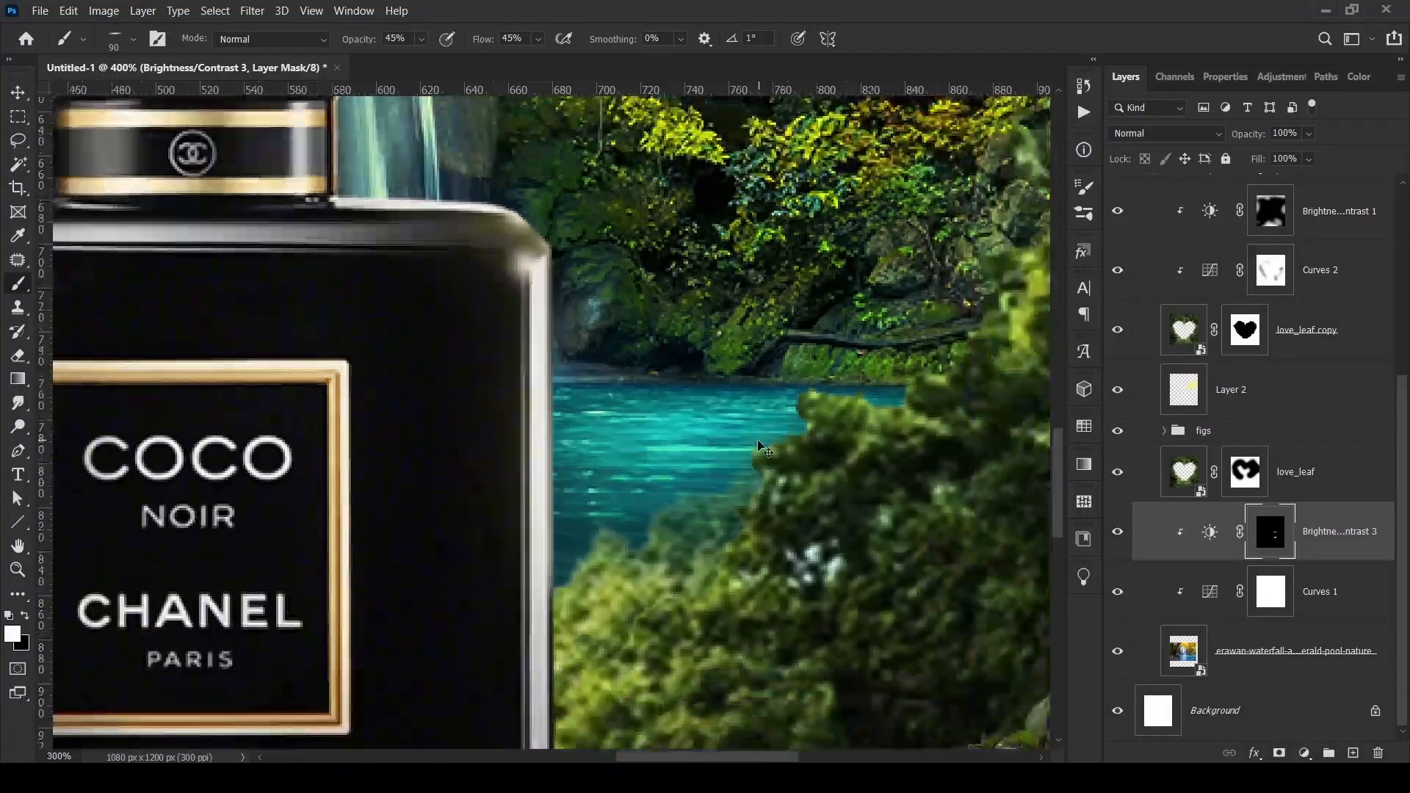
pyautogui.hotkey('ctrl', '0')
pyautogui.click(1117, 532)
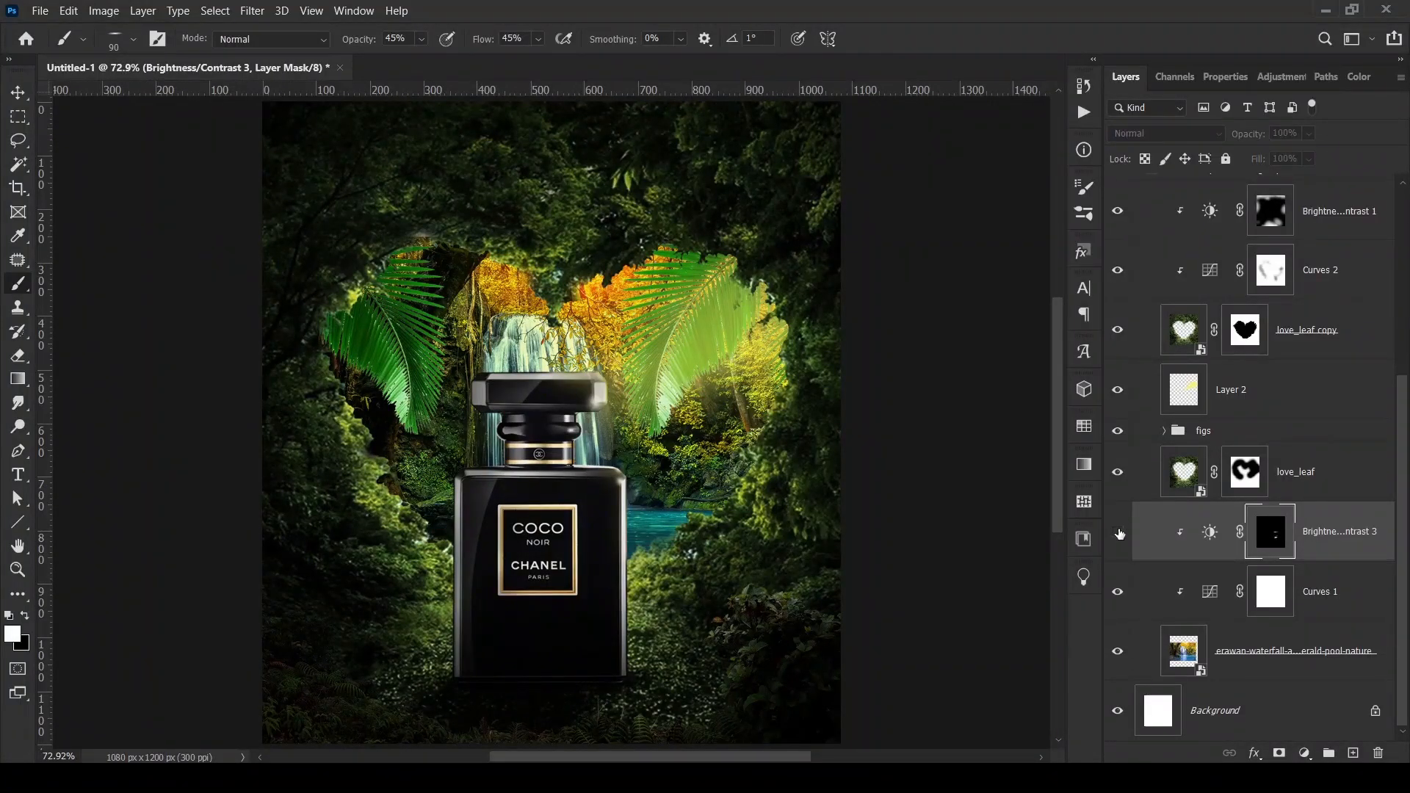
pyautogui.click(1117, 533)
pyautogui.click(1117, 533)
pyautogui.click(1117, 532)
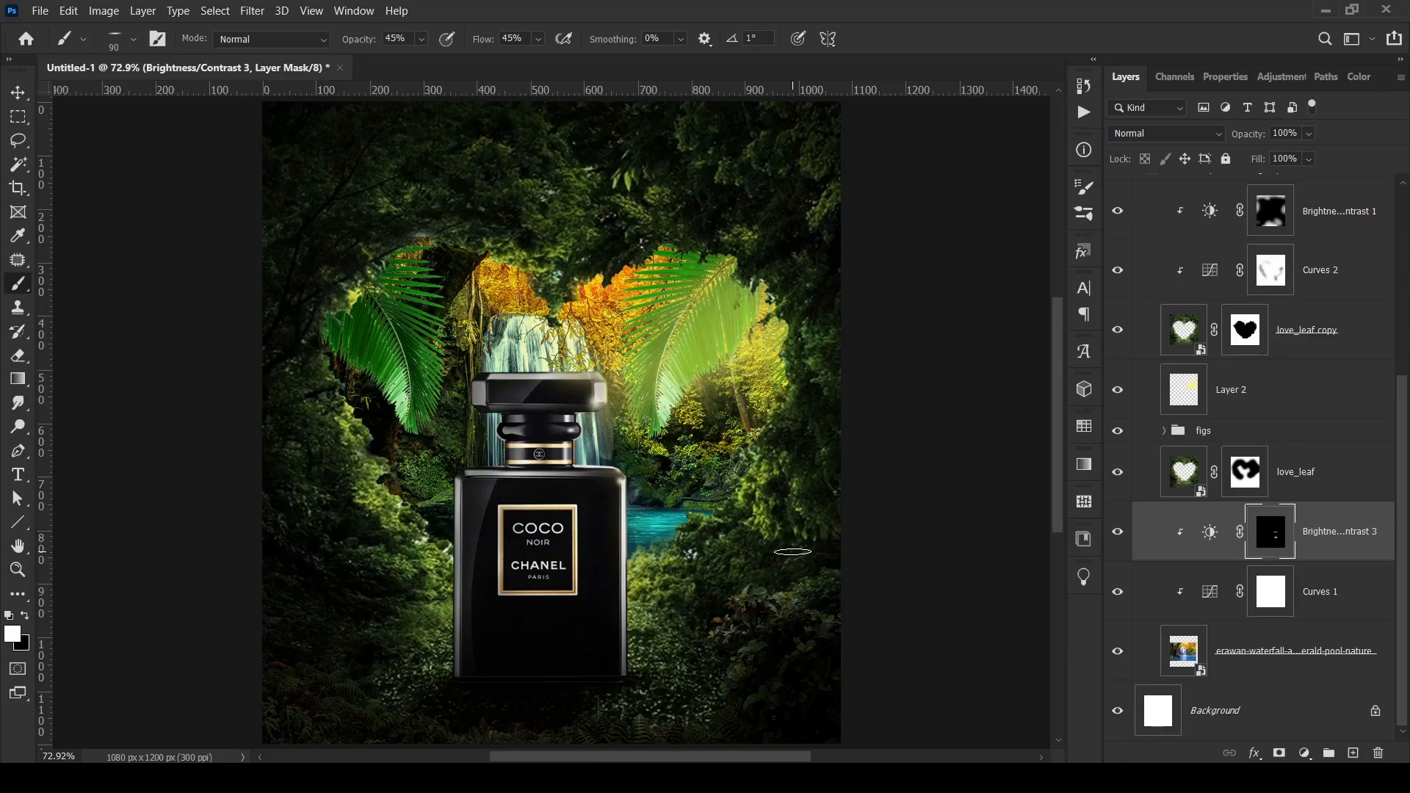
# - Place the green falling leaves image, bring its layer to the front, and shift it up over the palm leaves
pyautogui.click(20, 94)
pyautogui.hotkey('ctrl', '-')
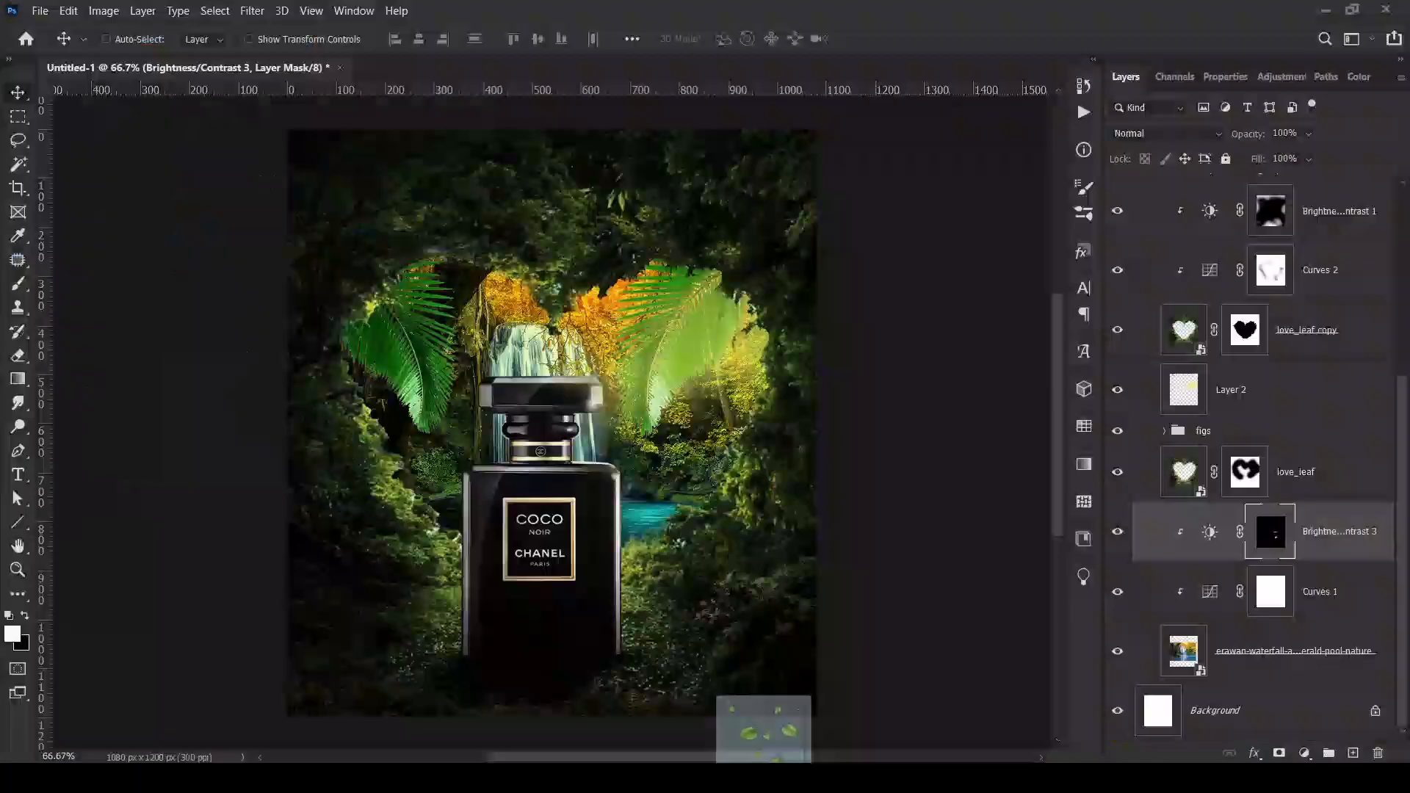
pyautogui.moveTo(734, 727); pyautogui.dragTo(613, 413)
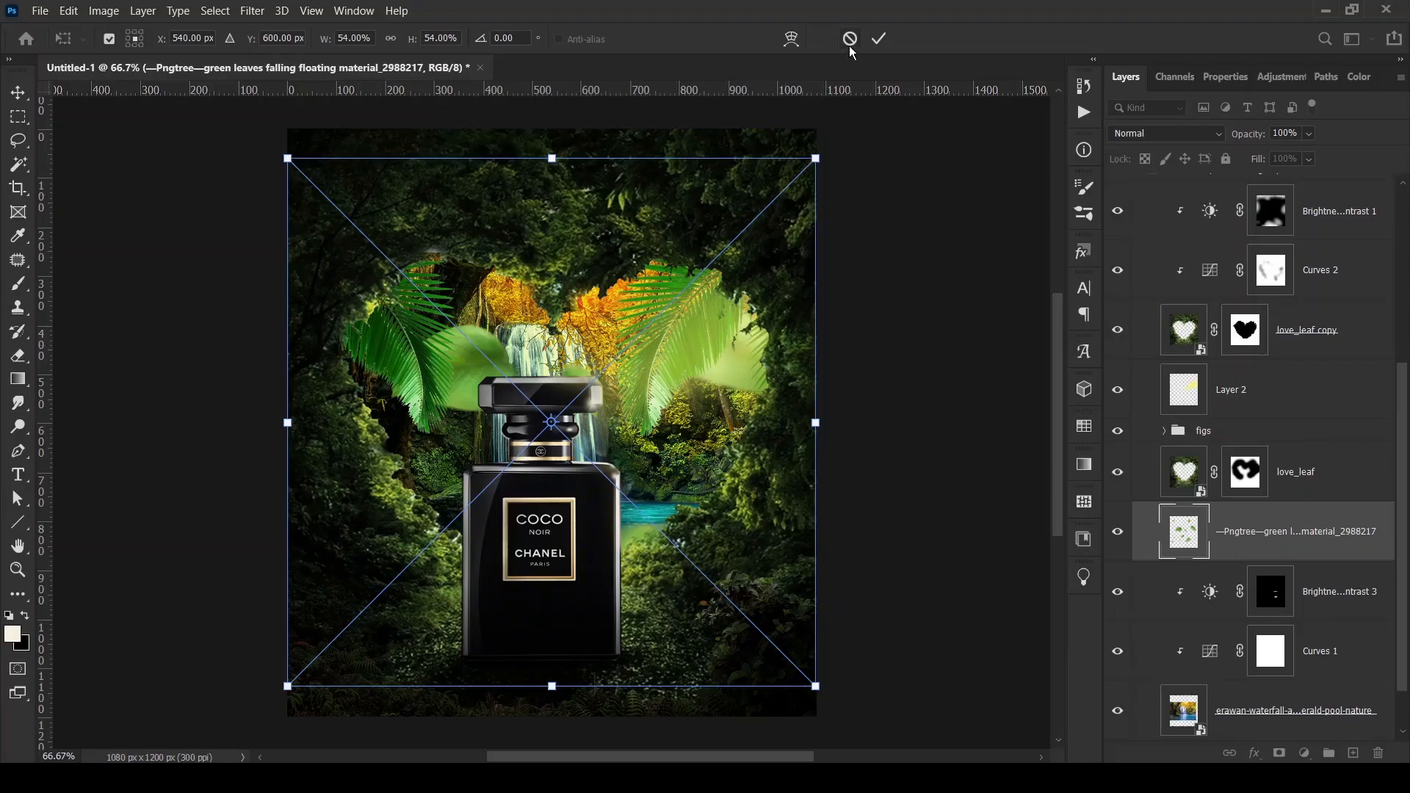
pyautogui.click(879, 38)
pyautogui.hotkey('ctrl', 'shift', ']')
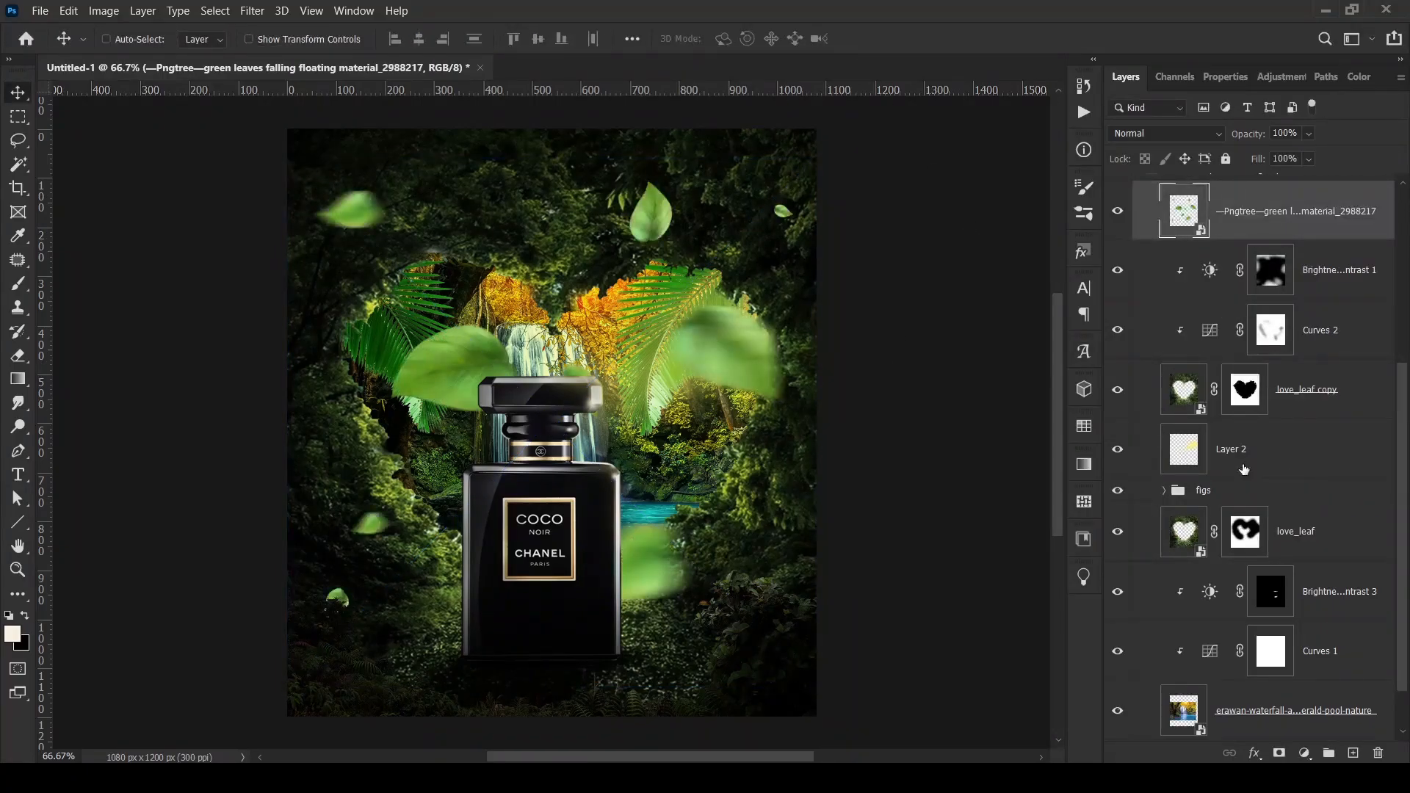
pyautogui.moveTo(701, 356); pyautogui.dragTo(733, 312)
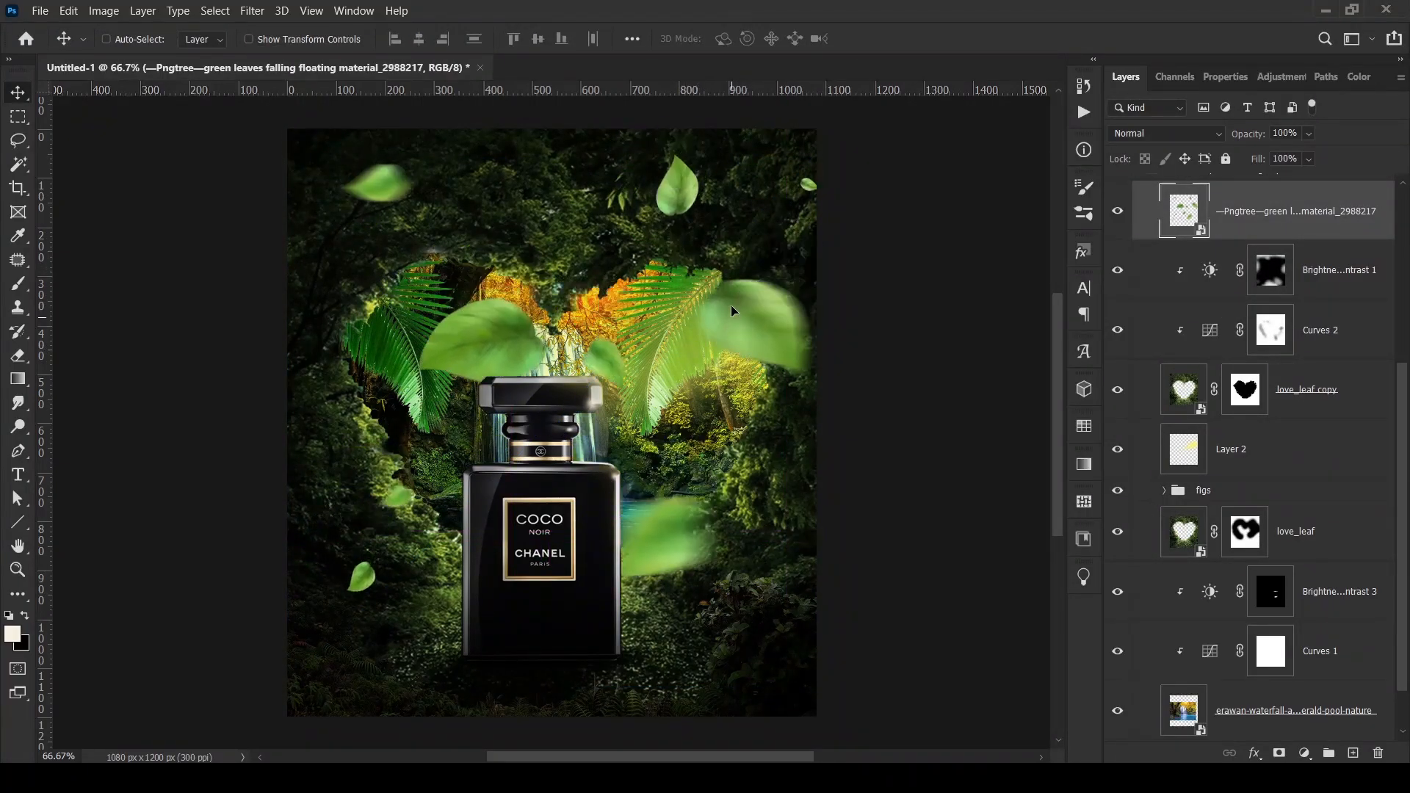
# - Lasso the large leaf above the bottle cap, copy it to a new layer, and hide the falling leaves layer
pyautogui.rightClick(22, 174)
pyautogui.click(18, 139)
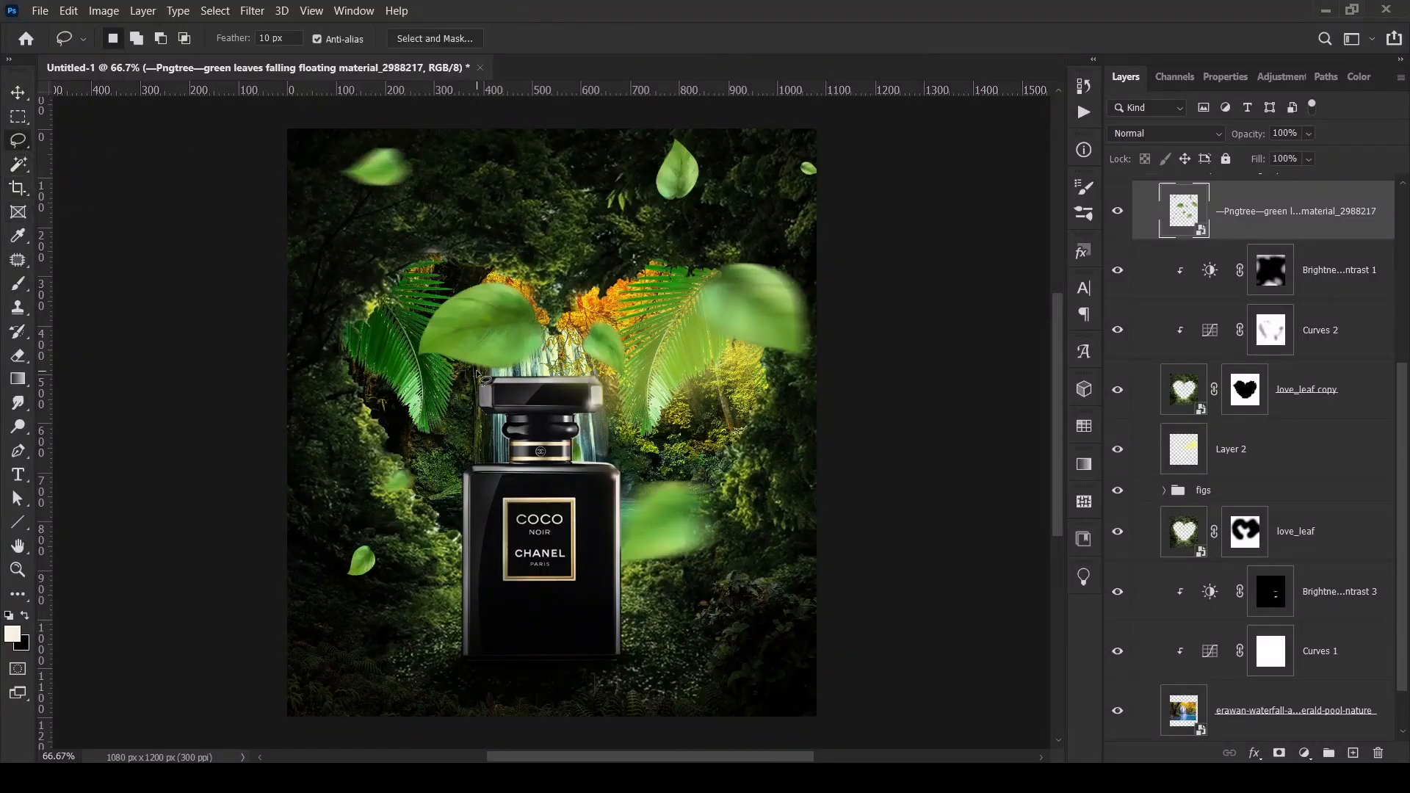
pyautogui.moveTo(481, 268); pyautogui.dragTo(413, 391)
pyautogui.moveTo(556, 342); pyautogui.dragTo(518, 278)
pyautogui.hotkey('ctrl', 'j')
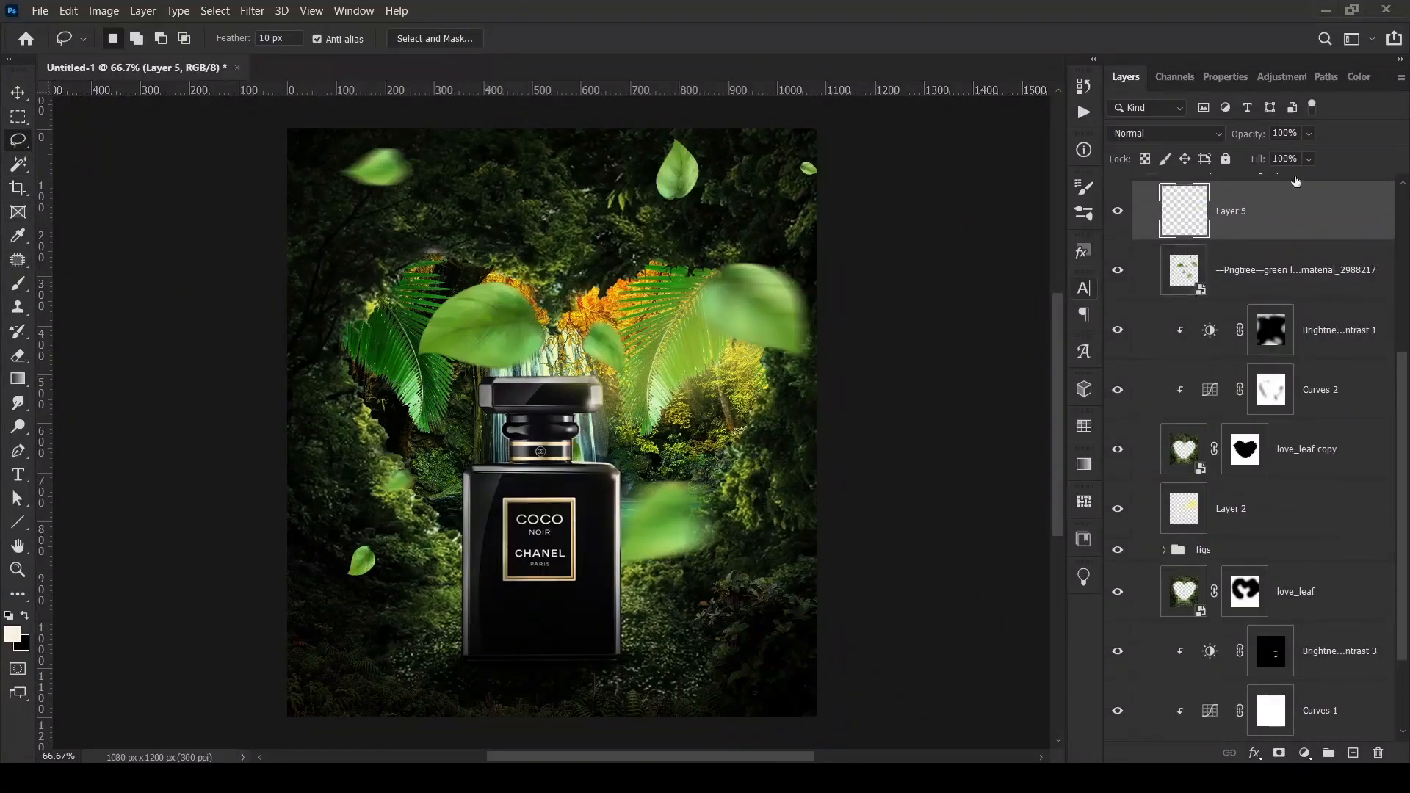
pyautogui.click(1118, 269)
# - Shrink and rotate the copied leaf, place it beside the bottle's right shoulder, and duplicate it left of the bottle
pyautogui.hotkey('ctrl', 't')
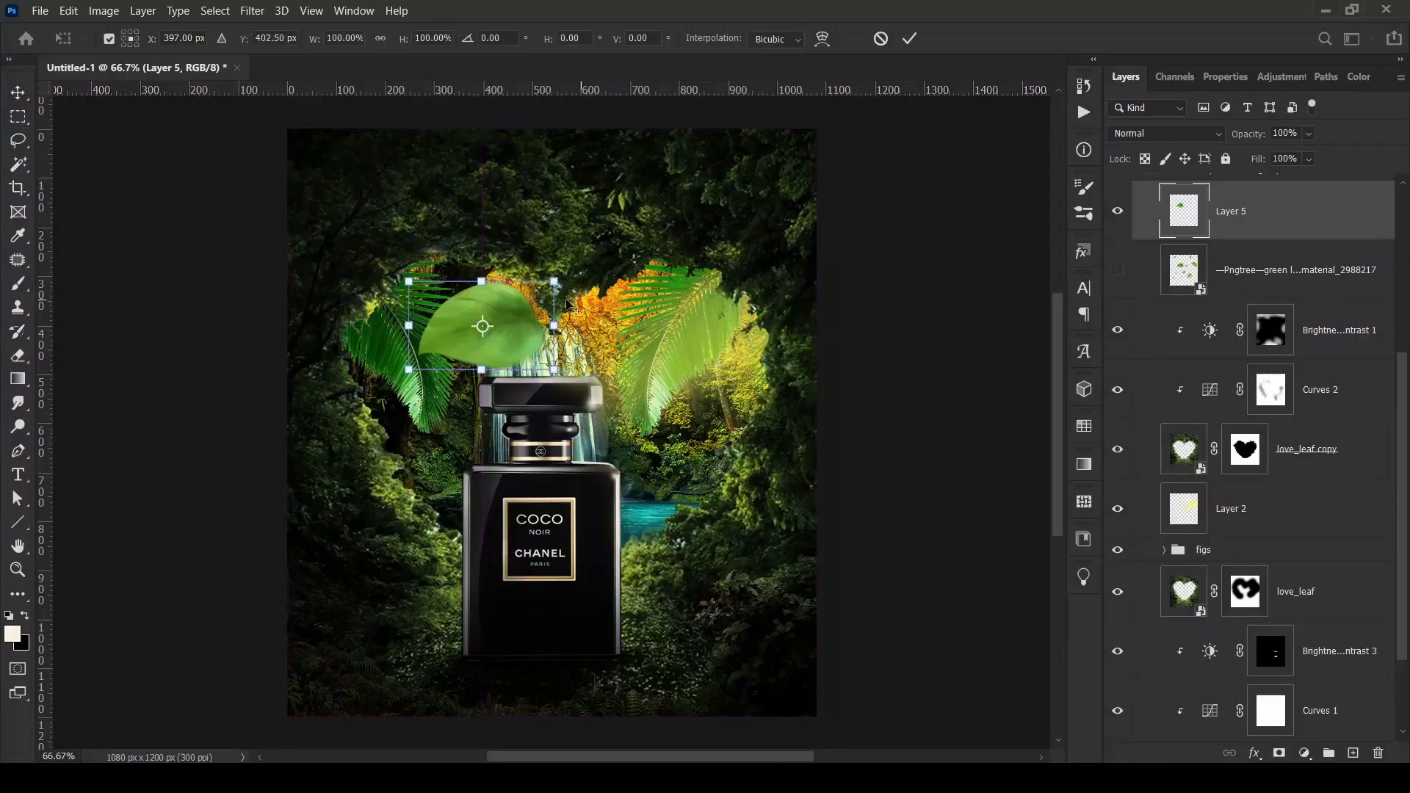
pyautogui.moveTo(570, 273); pyautogui.dragTo(540, 227)
pyautogui.moveTo(522, 305); pyautogui.dragTo(382, 540)
pyautogui.press('Return')
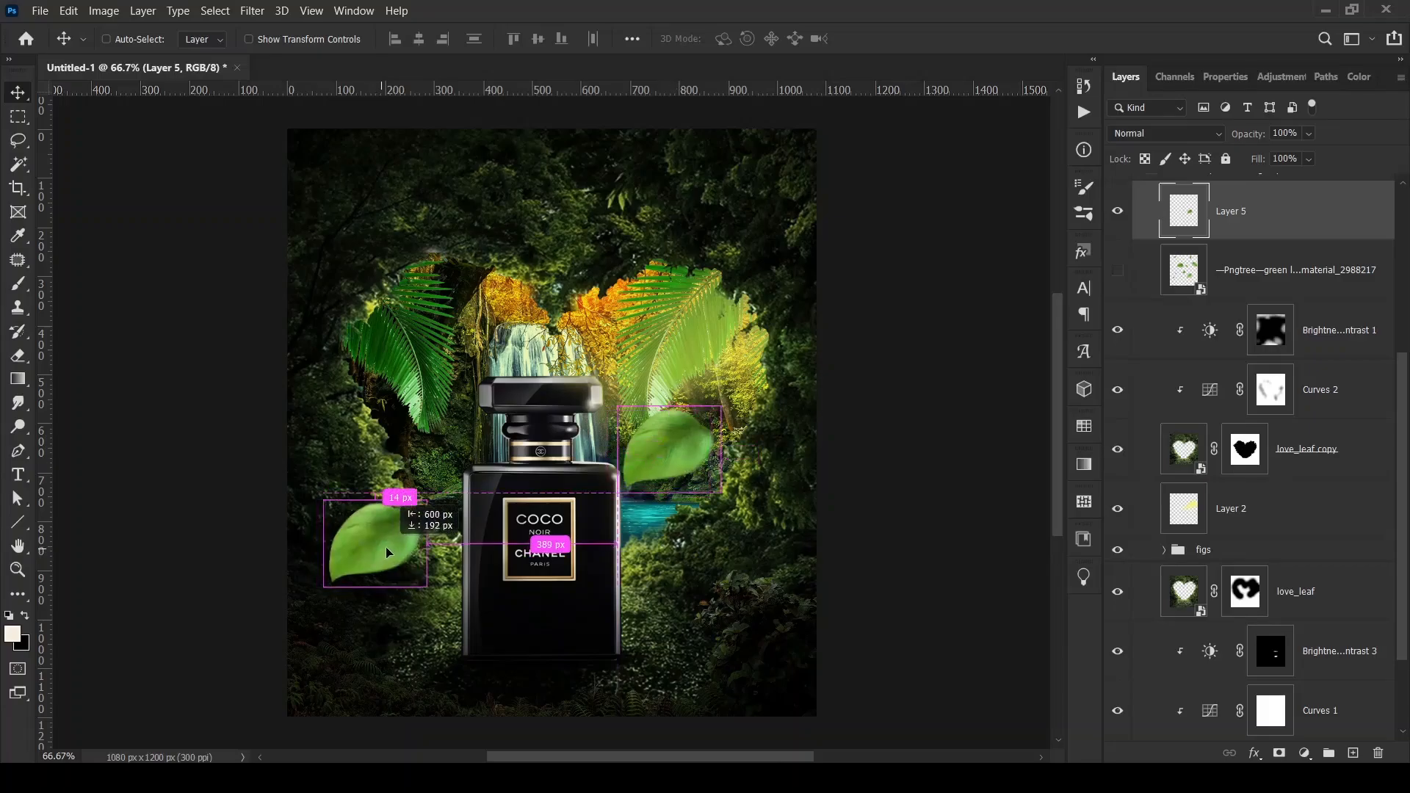
# - Shrink the left leaf copy and add smaller copies at the lower right and beside the waterfall, the latter scaled to 58.04%
pyautogui.hotkey('ctrl', 't')
pyautogui.moveTo(420, 489); pyautogui.dragTo(492, 304)
pyautogui.click(909, 40)
pyautogui.hotkey('ctrl', 't')
pyautogui.click(909, 39)
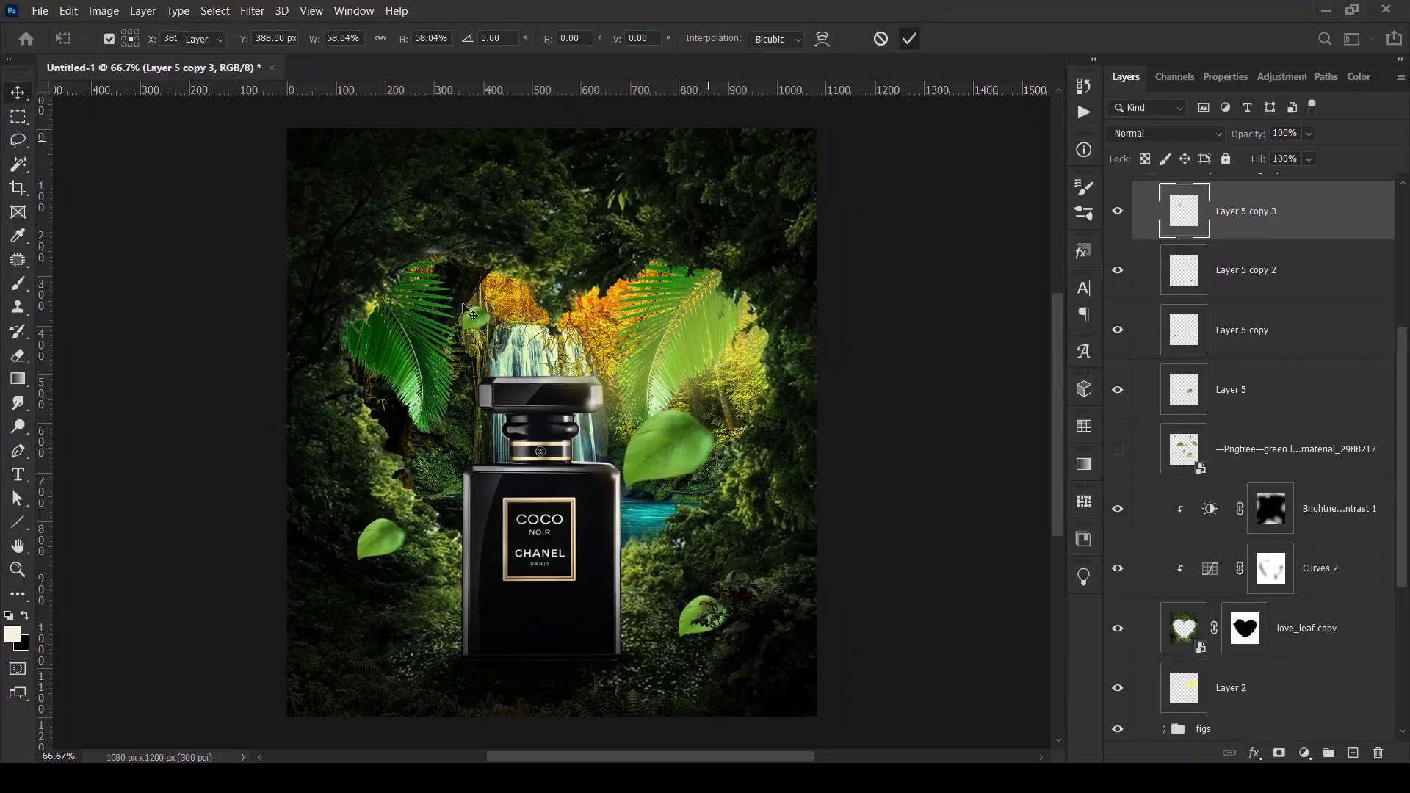
pyautogui.press('Return')
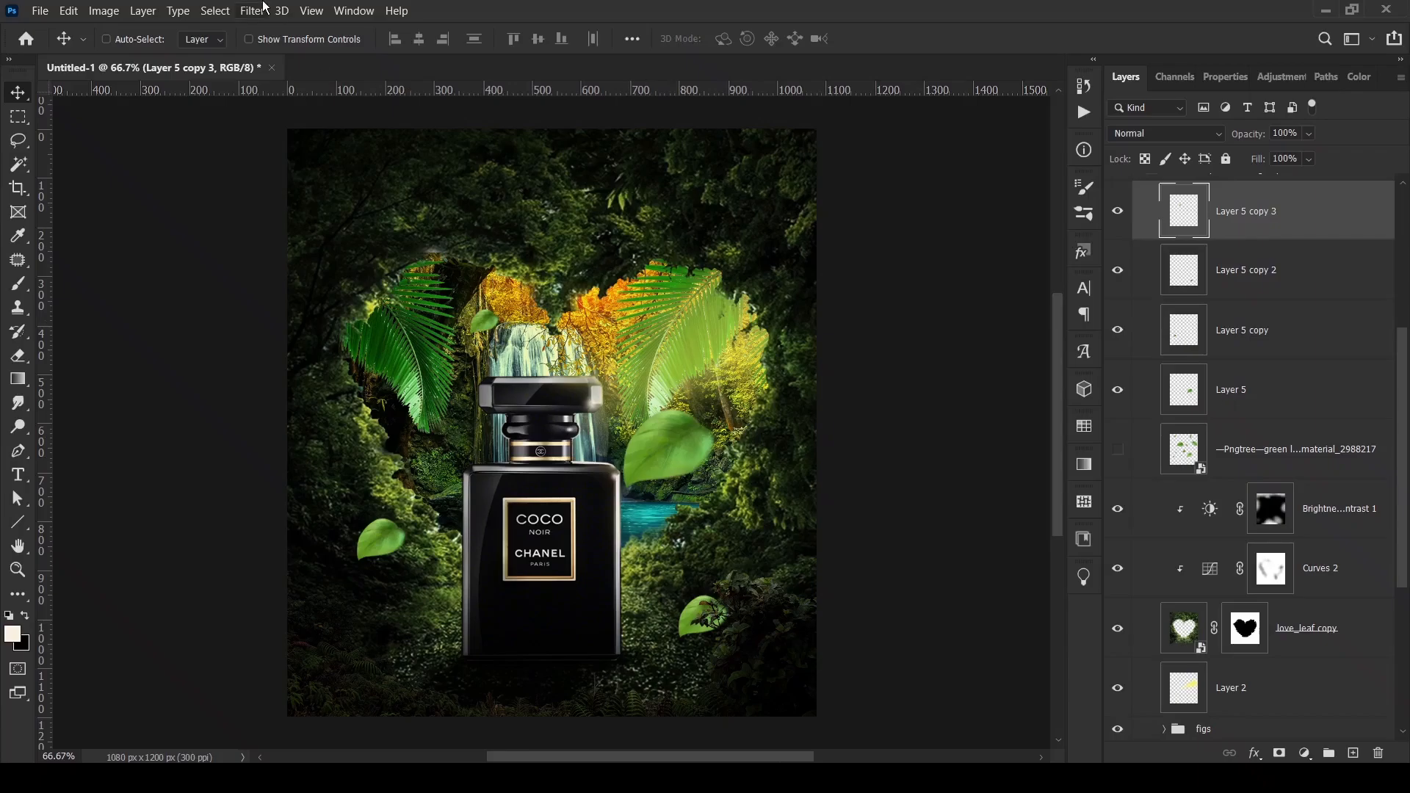
# - Apply a Motion Blur to the small leaf beside the waterfall (Layer 5 copy 3)
pyautogui.click(254, 10)
pyautogui.moveTo(440, 205)
pyautogui.click(624, 306)
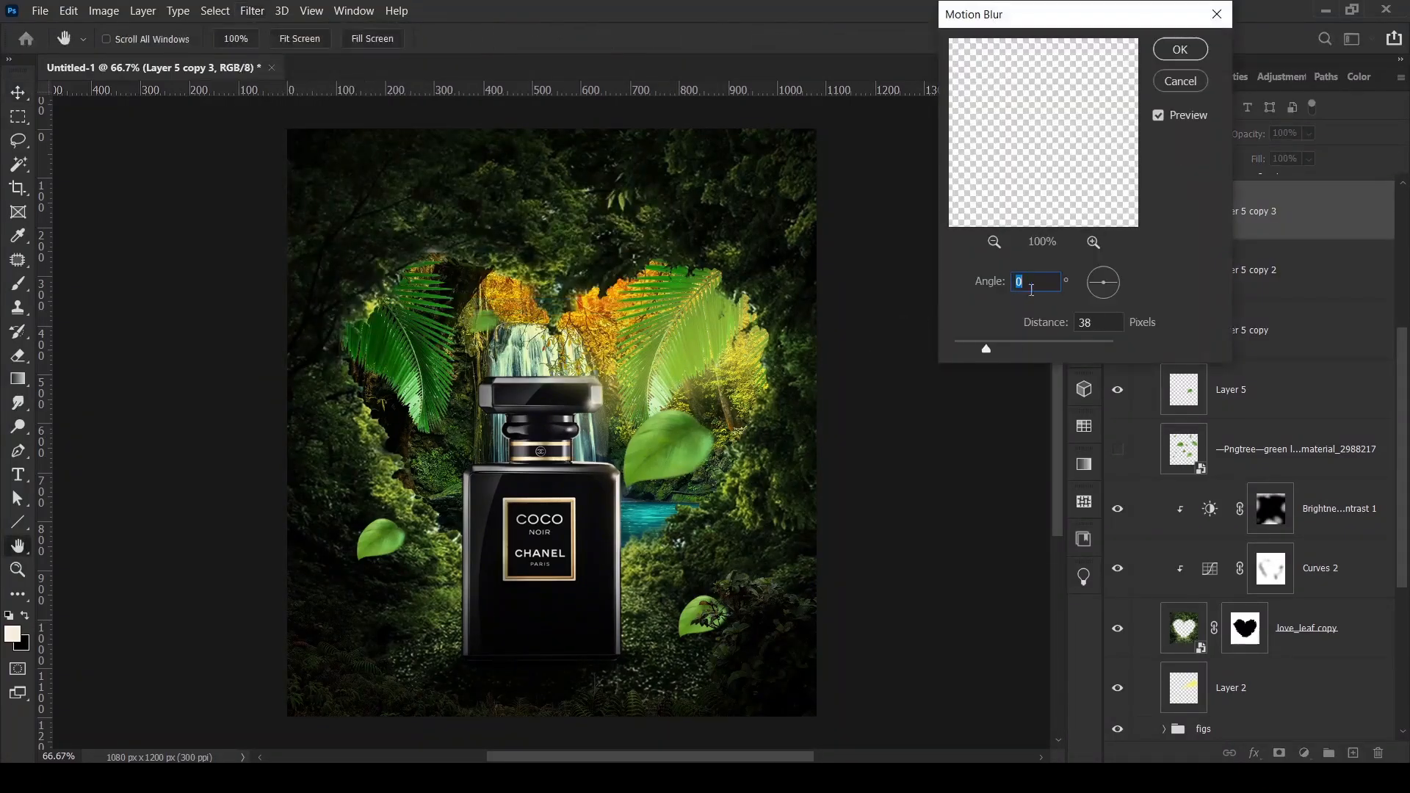
pyautogui.moveTo(976, 350); pyautogui.dragTo(964, 346)
pyautogui.click(1180, 49)
# - Delete the lower-right leaf's layer and move the left leaf slightly closer to the bottle
pyautogui.click(1241, 271)
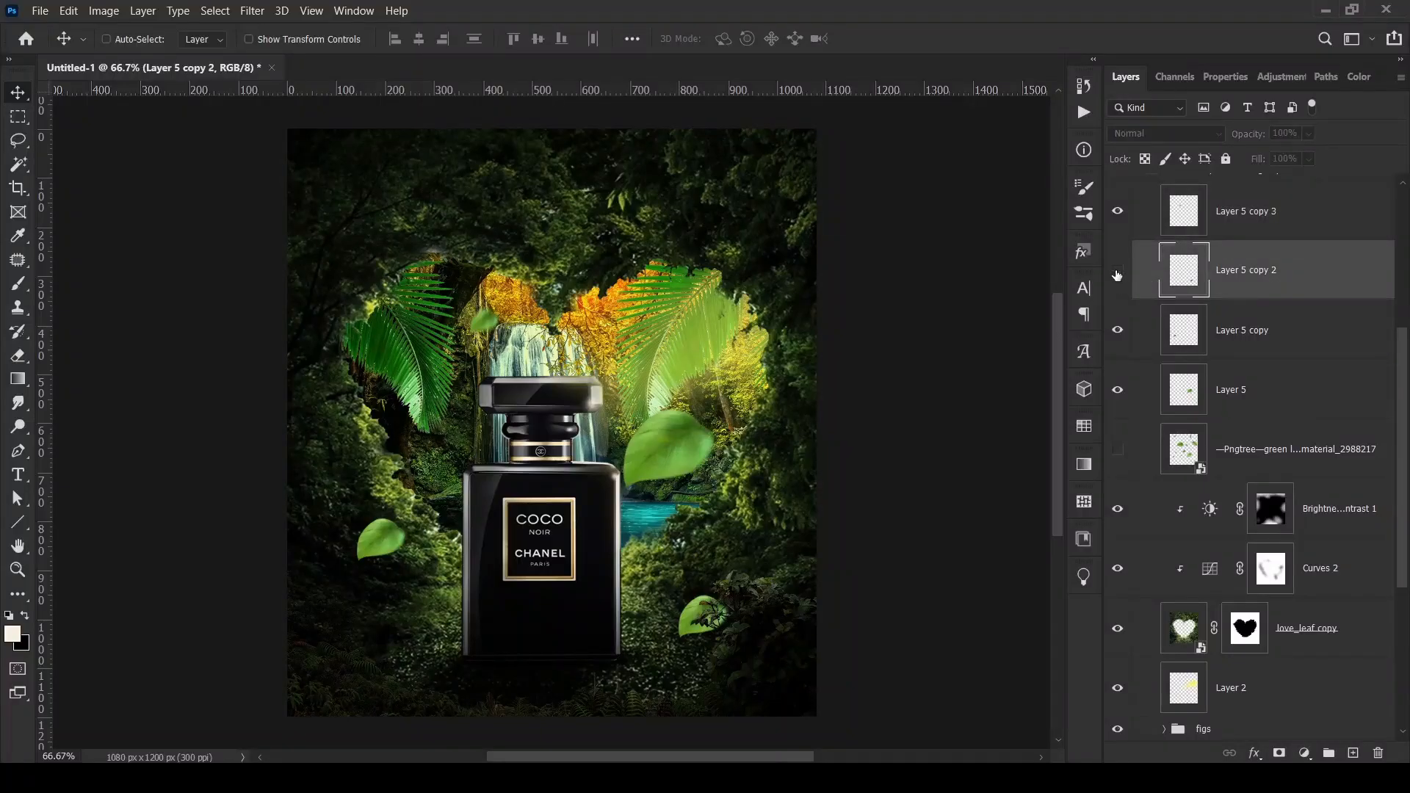
pyautogui.press('Delete')
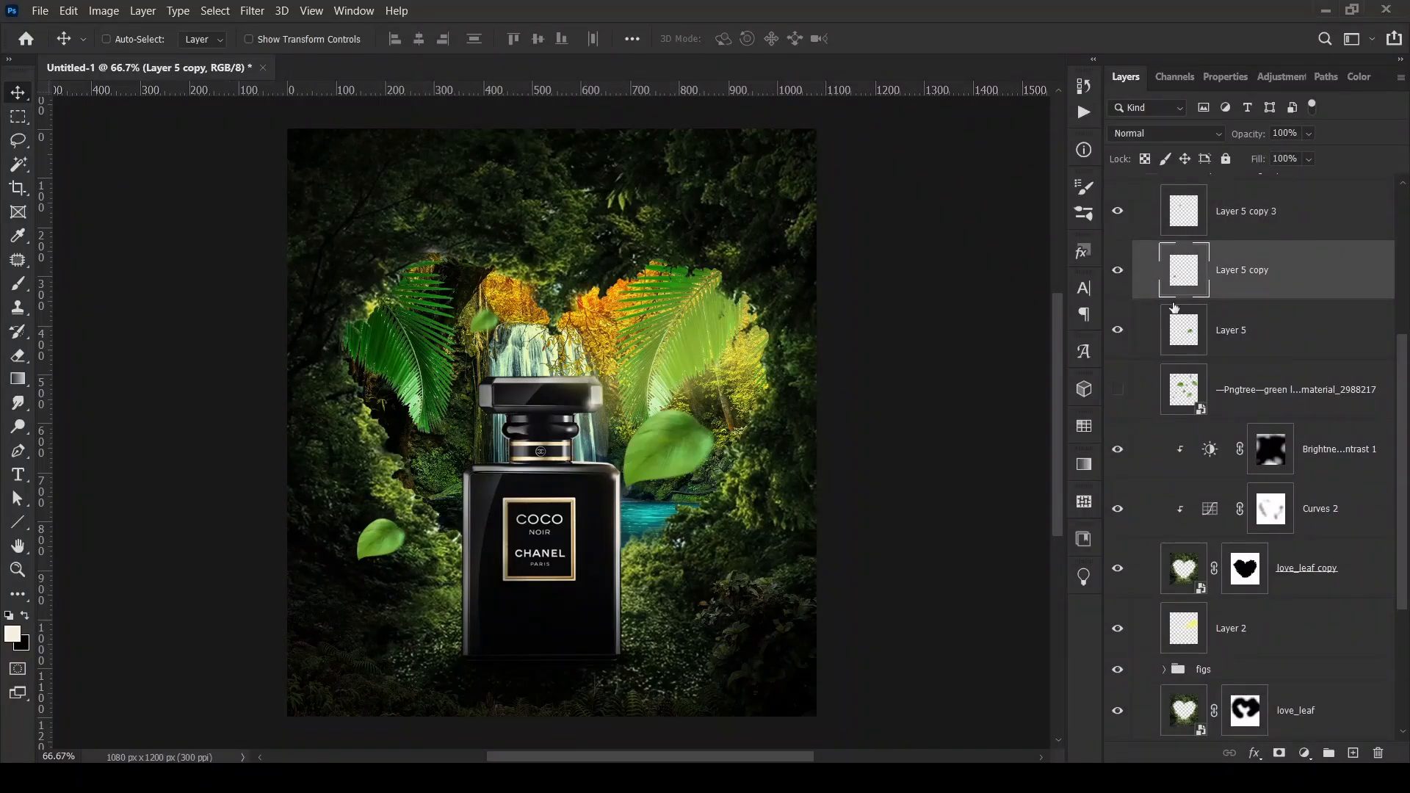
pyautogui.click(1120, 272)
pyautogui.moveTo(381, 541); pyautogui.dragTo(393, 536)
pyautogui.click(252, 10)
pyautogui.moveTo(294, 205)
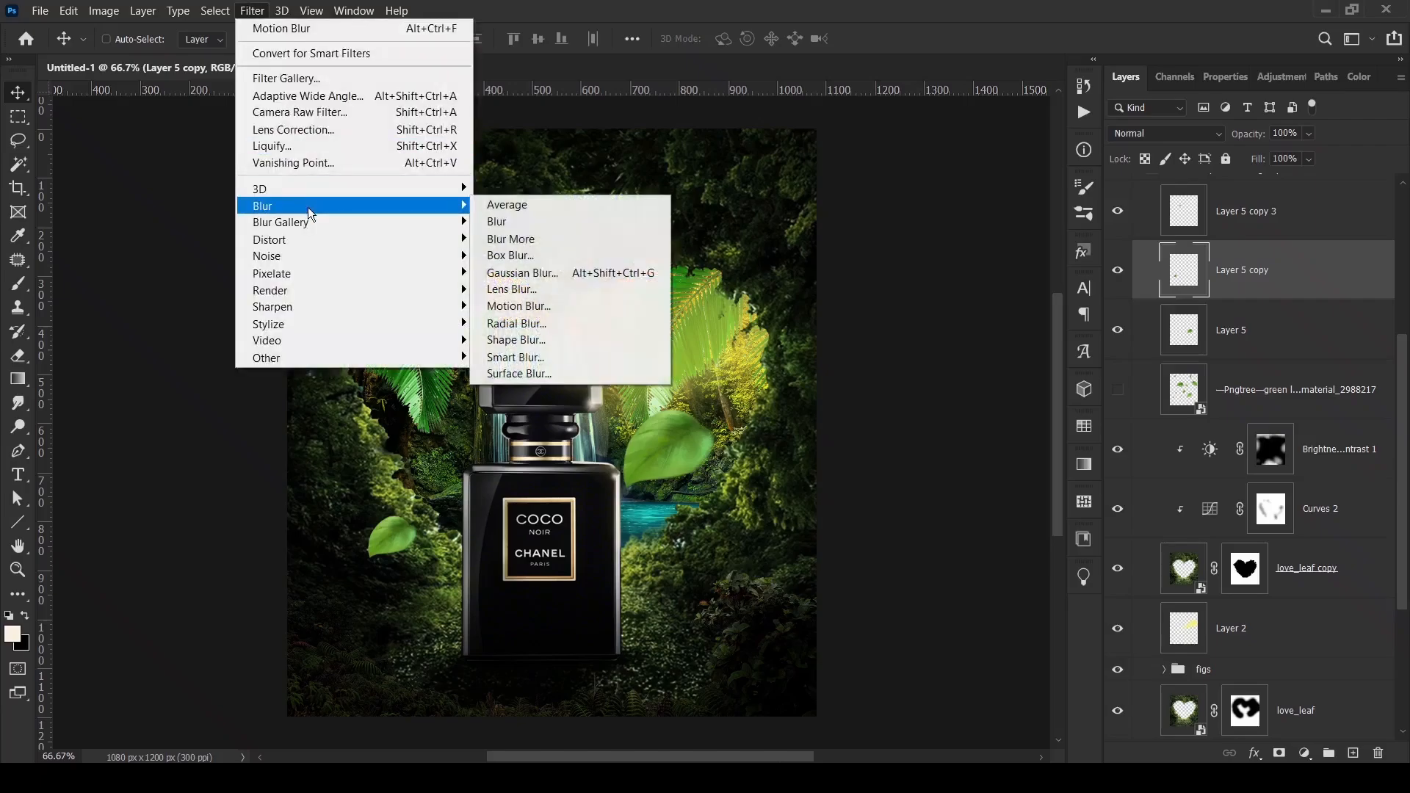
pyautogui.click(554, 281)
pyautogui.click(1005, 189)
pyautogui.click(252, 10)
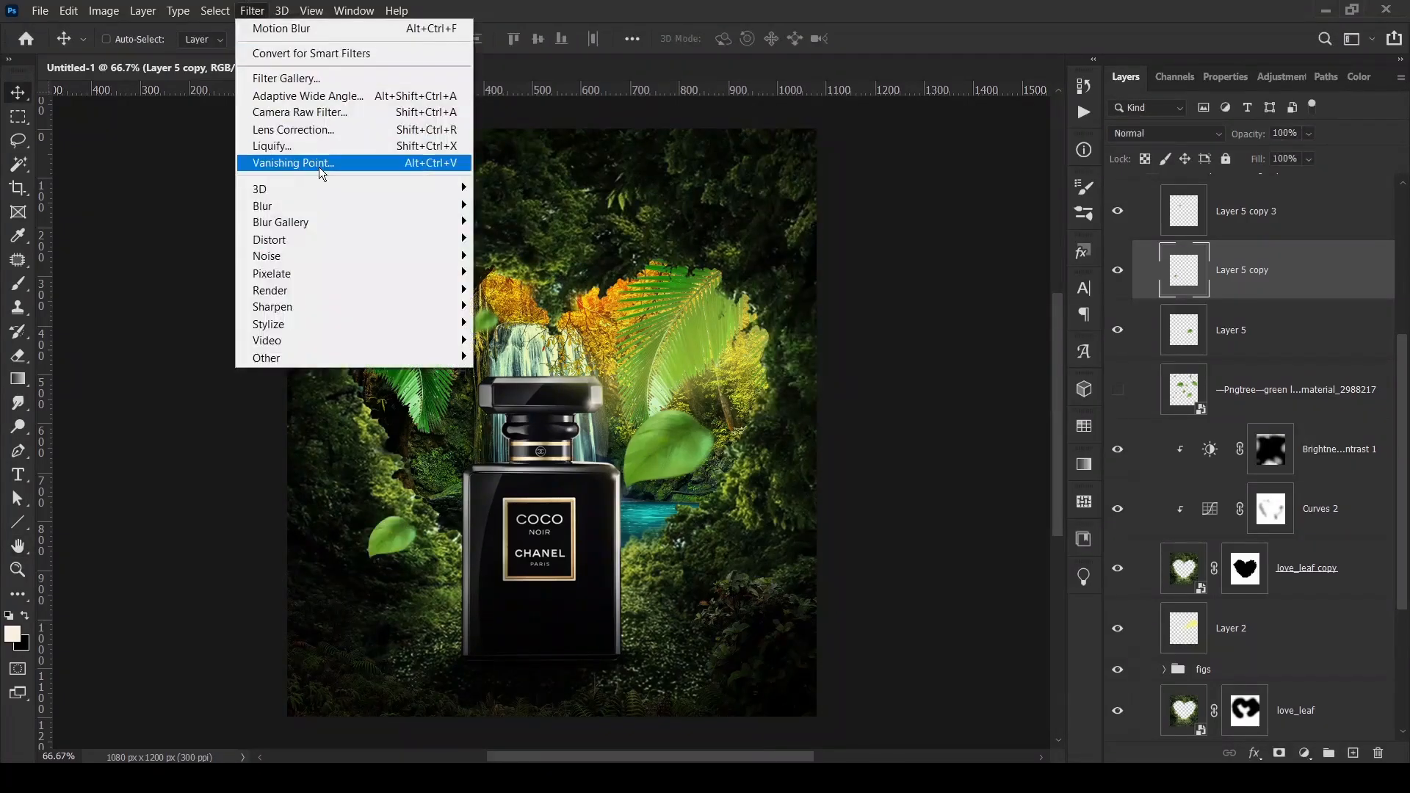
pyautogui.click(582, 289)
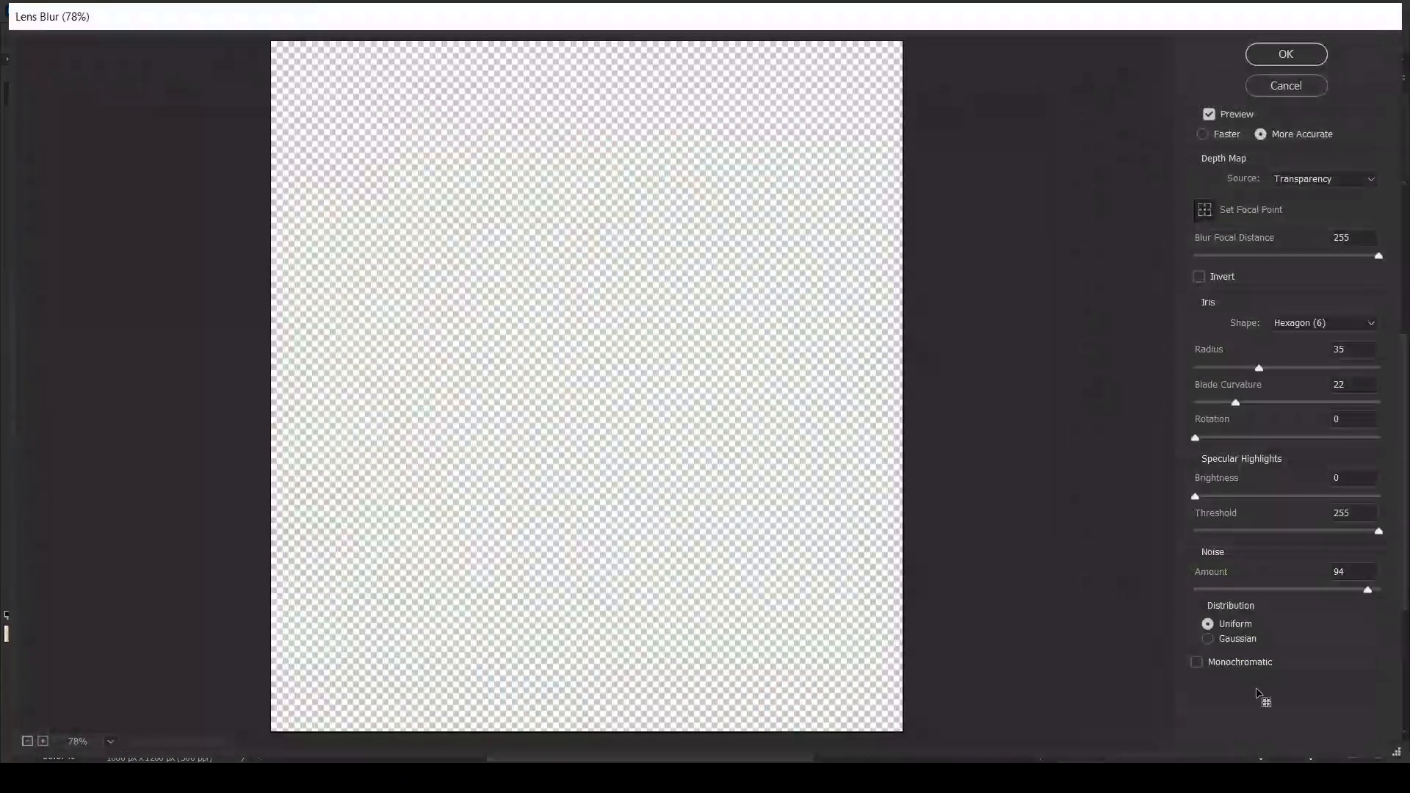
pyautogui.click(1286, 86)
# - Apply a Motion Blur to the left leaf with an angle of 90° and a distance of 31 pixels
pyautogui.click(252, 11)
pyautogui.moveTo(387, 207)
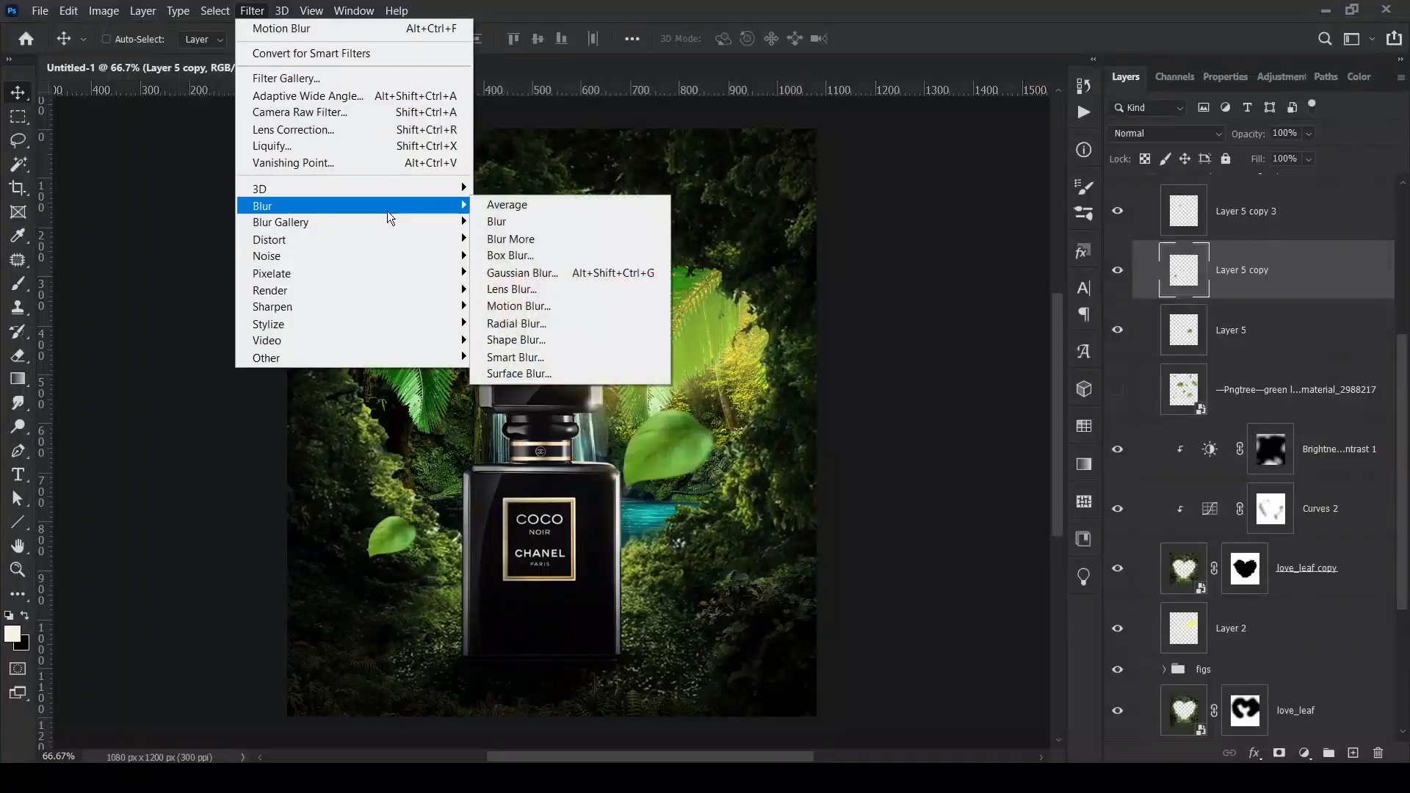
pyautogui.click(541, 307)
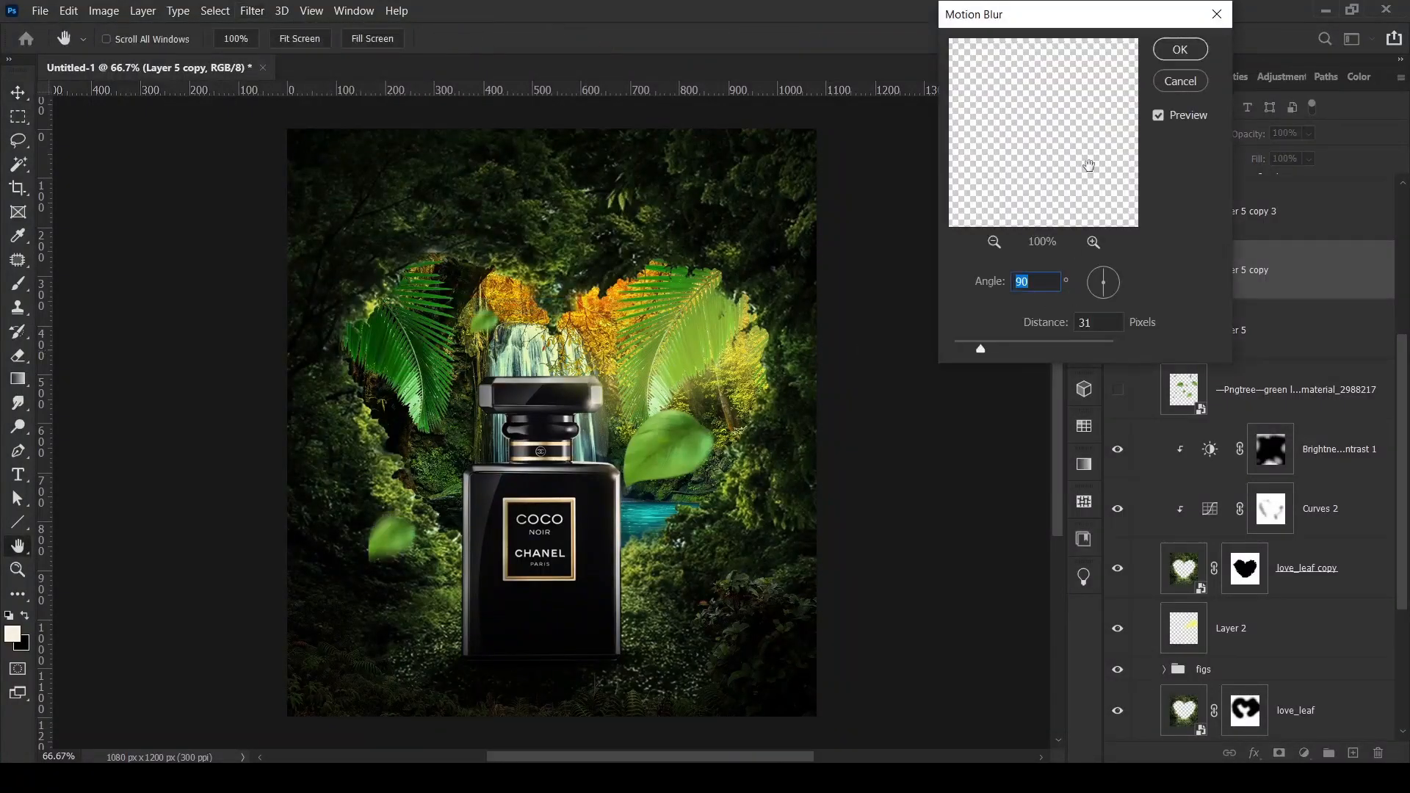
pyautogui.click(1180, 50)
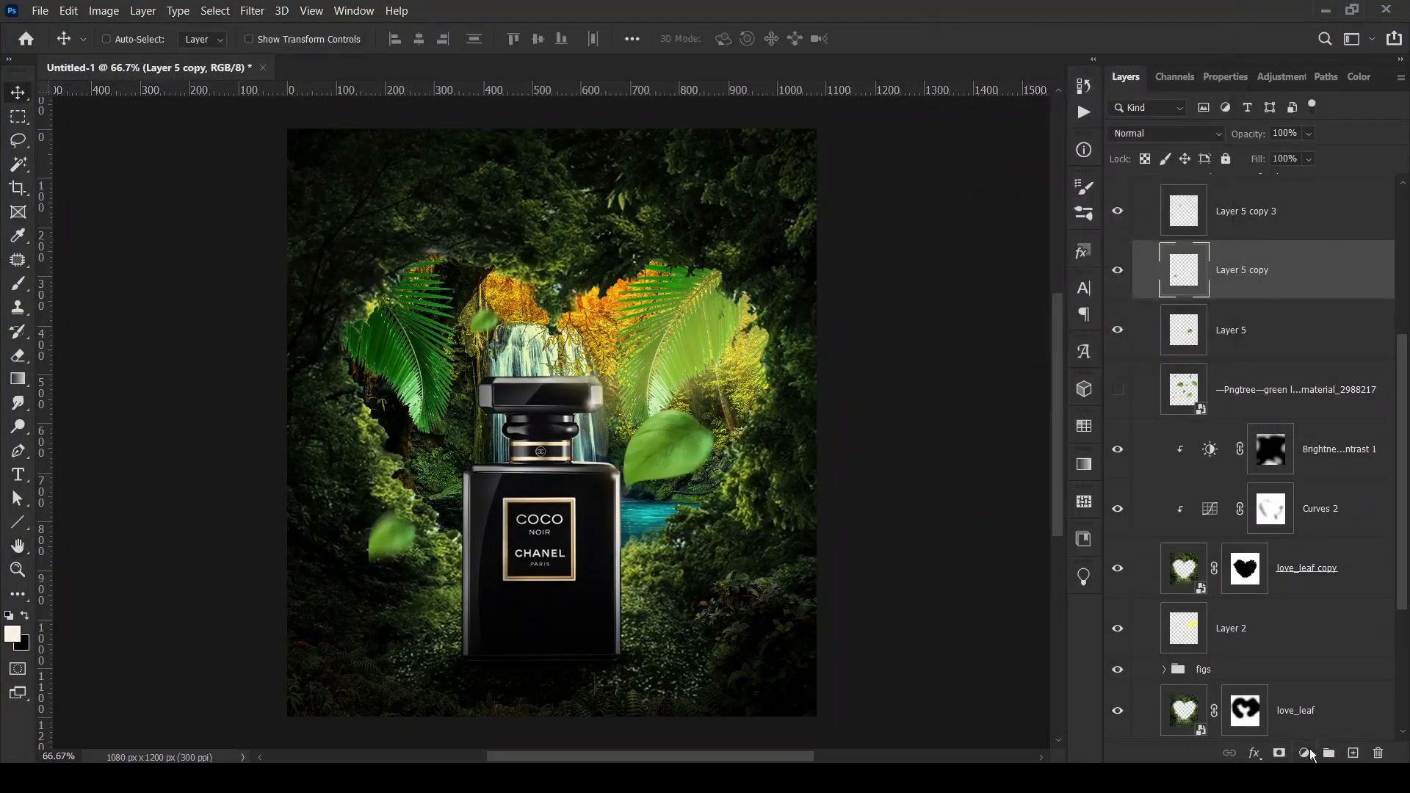
# - Add an Exposure adjustment of -1.76 above the left leaf and clip it to that leaf's layer
pyautogui.click(1307, 753)
pyautogui.click(1300, 534)
pyautogui.moveTo(1243, 184); pyautogui.dragTo(1219, 188)
pyautogui.click(1265, 753)
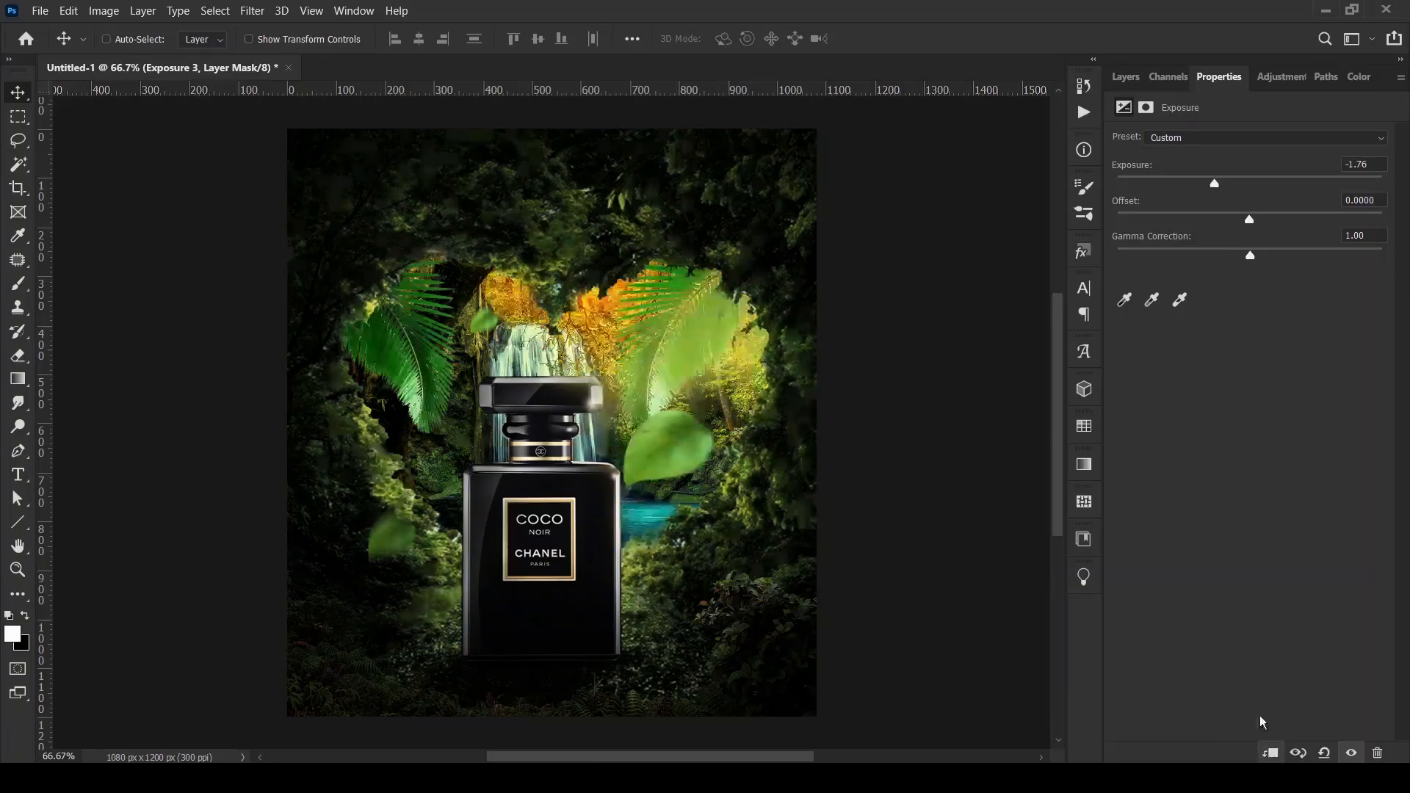
pyautogui.press('F7')
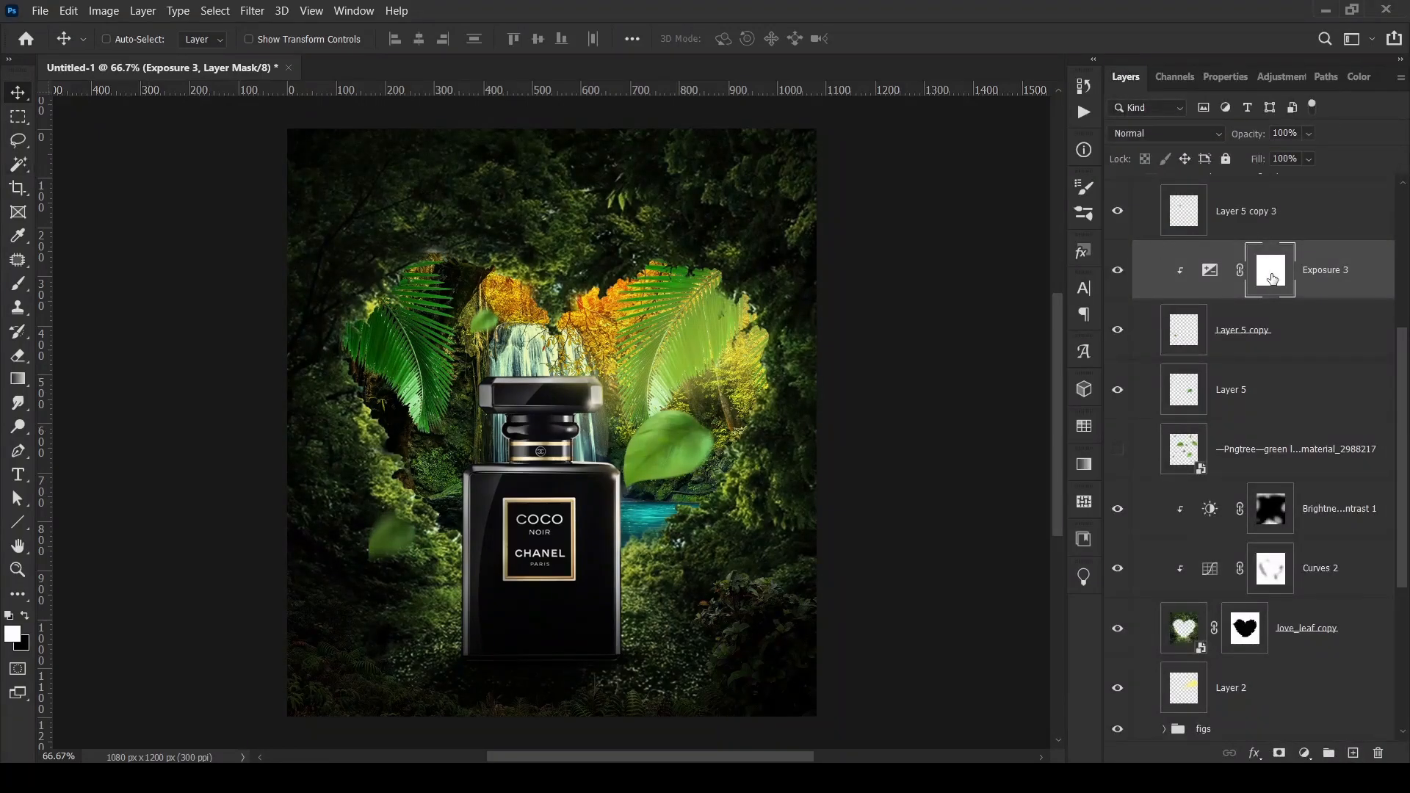
# - Invert the Exposure mask and paint the left leaf's lower part in white with a 90 px soft round brush
pyautogui.hotkey('ctrl', 'i')
pyautogui.press('b')
pyautogui.click(121, 38)
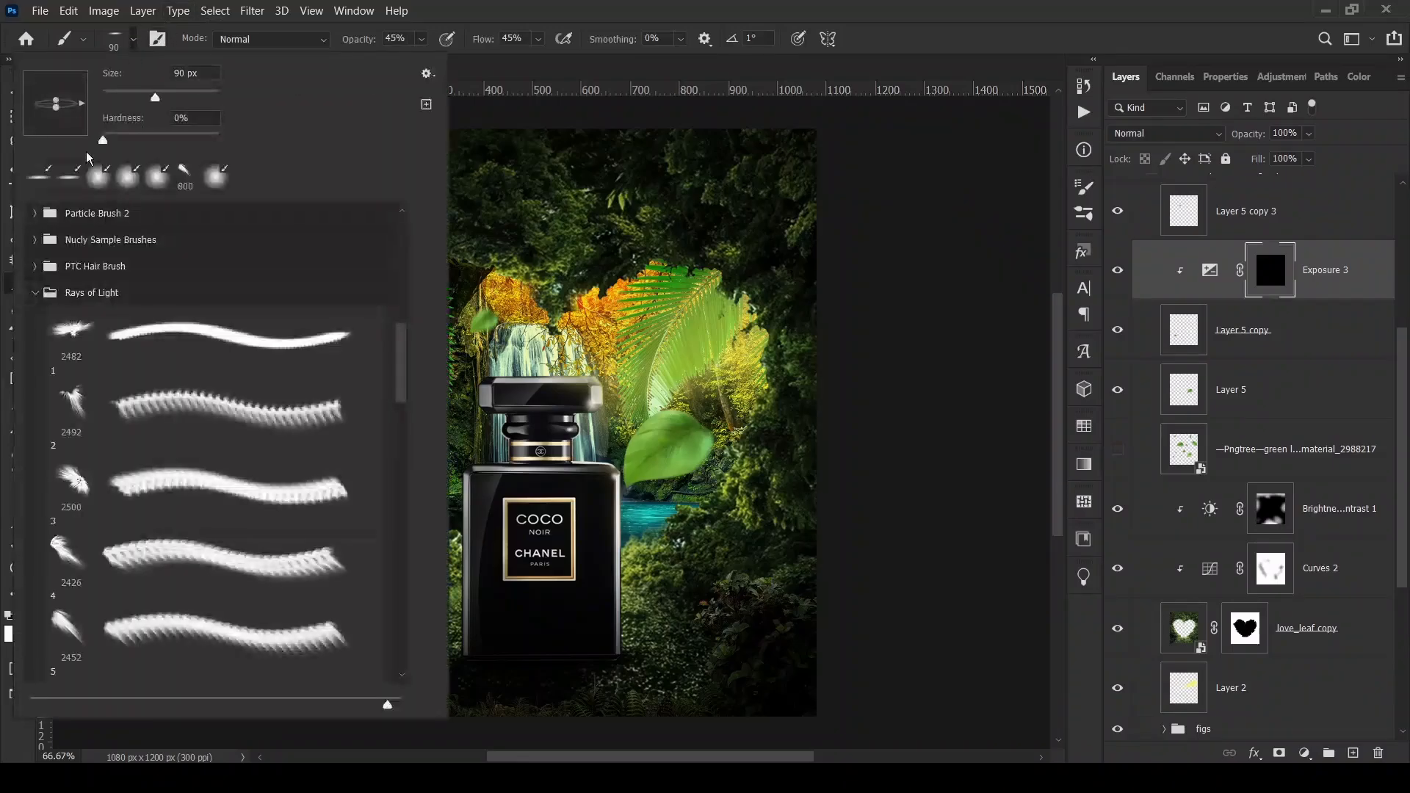
pyautogui.click(97, 176)
pyautogui.press('Return')
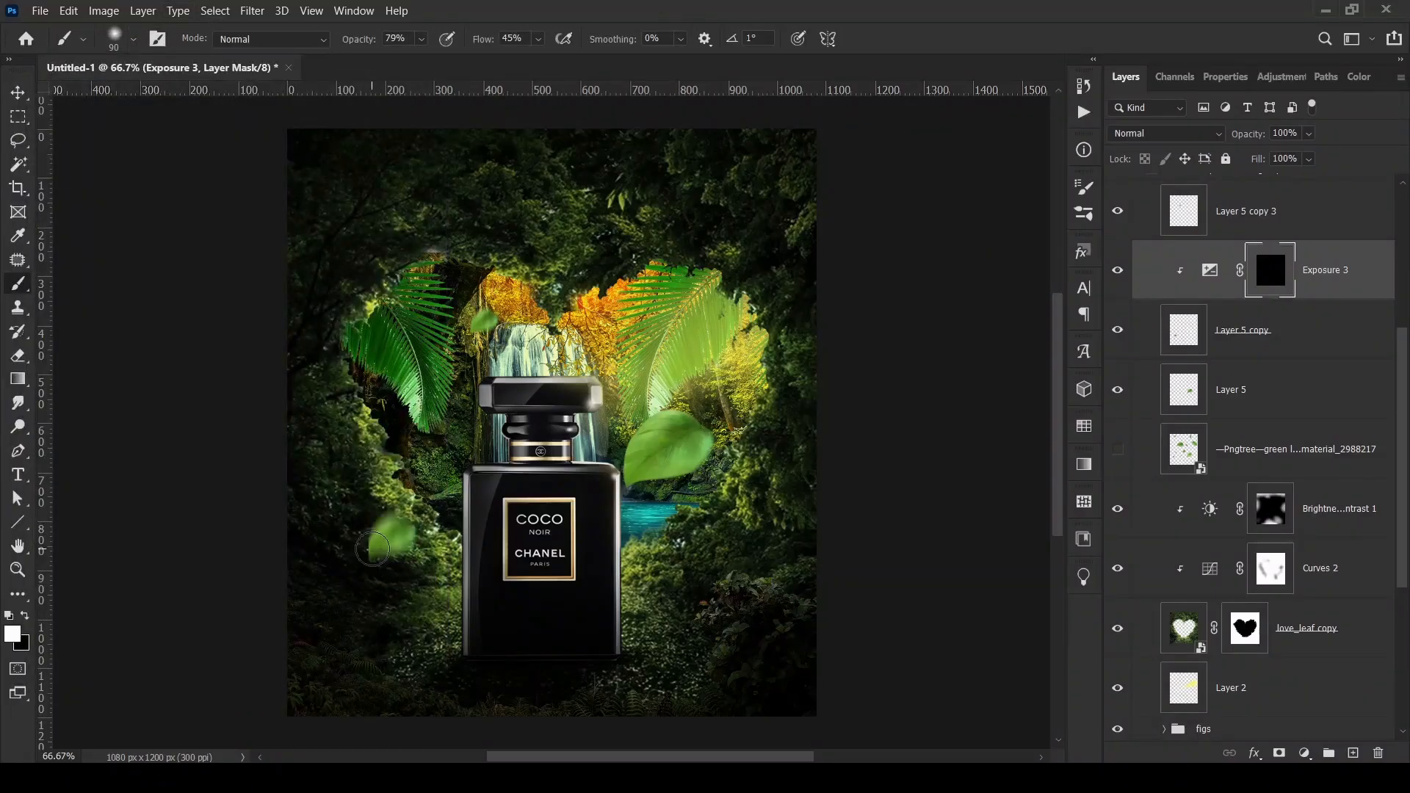
pyautogui.moveTo(373, 549); pyautogui.dragTo(395, 547)
pyautogui.click(17, 92)
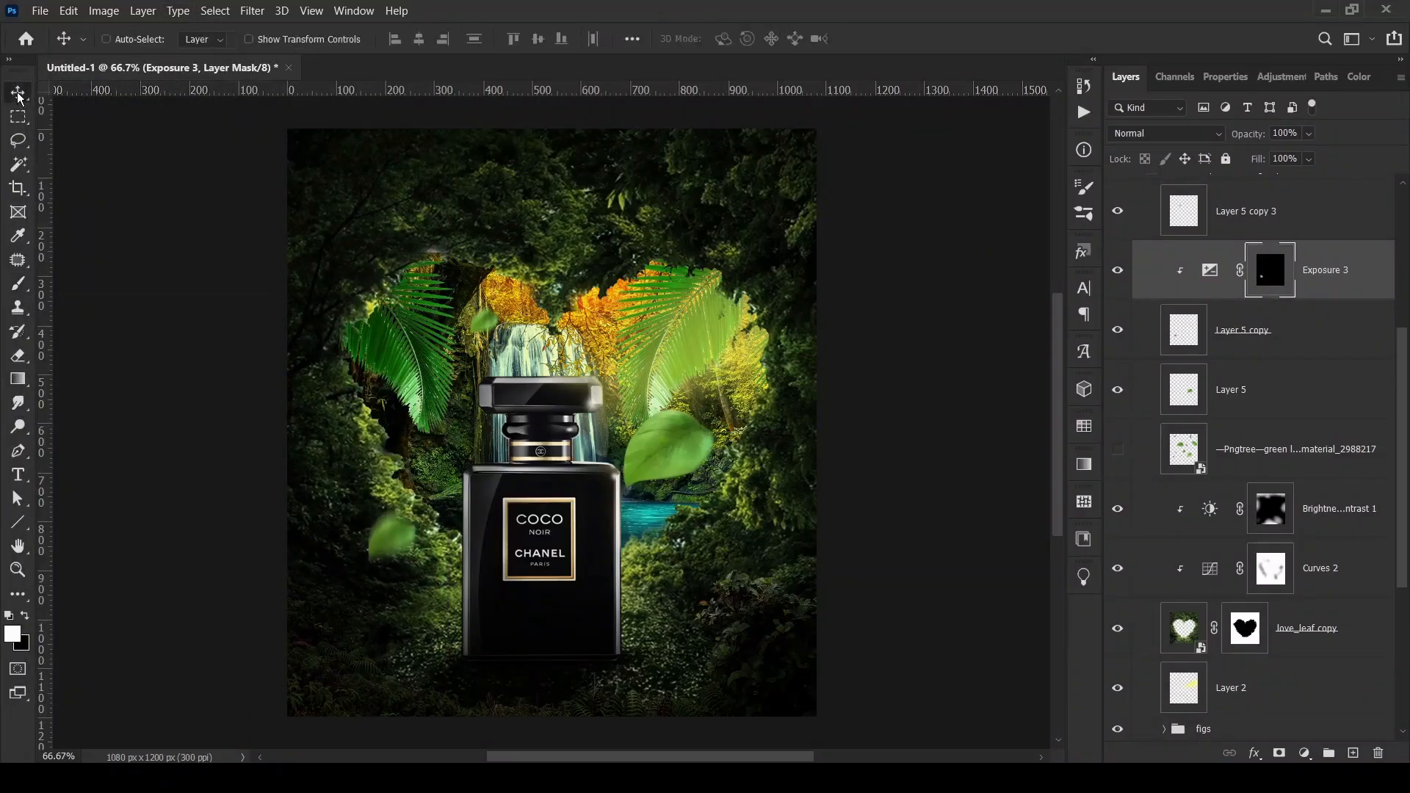
# - Apply a 90° Motion Blur with a reduced distance to the large leaf right of the bottle (Layer 5)
pyautogui.click(1189, 398)
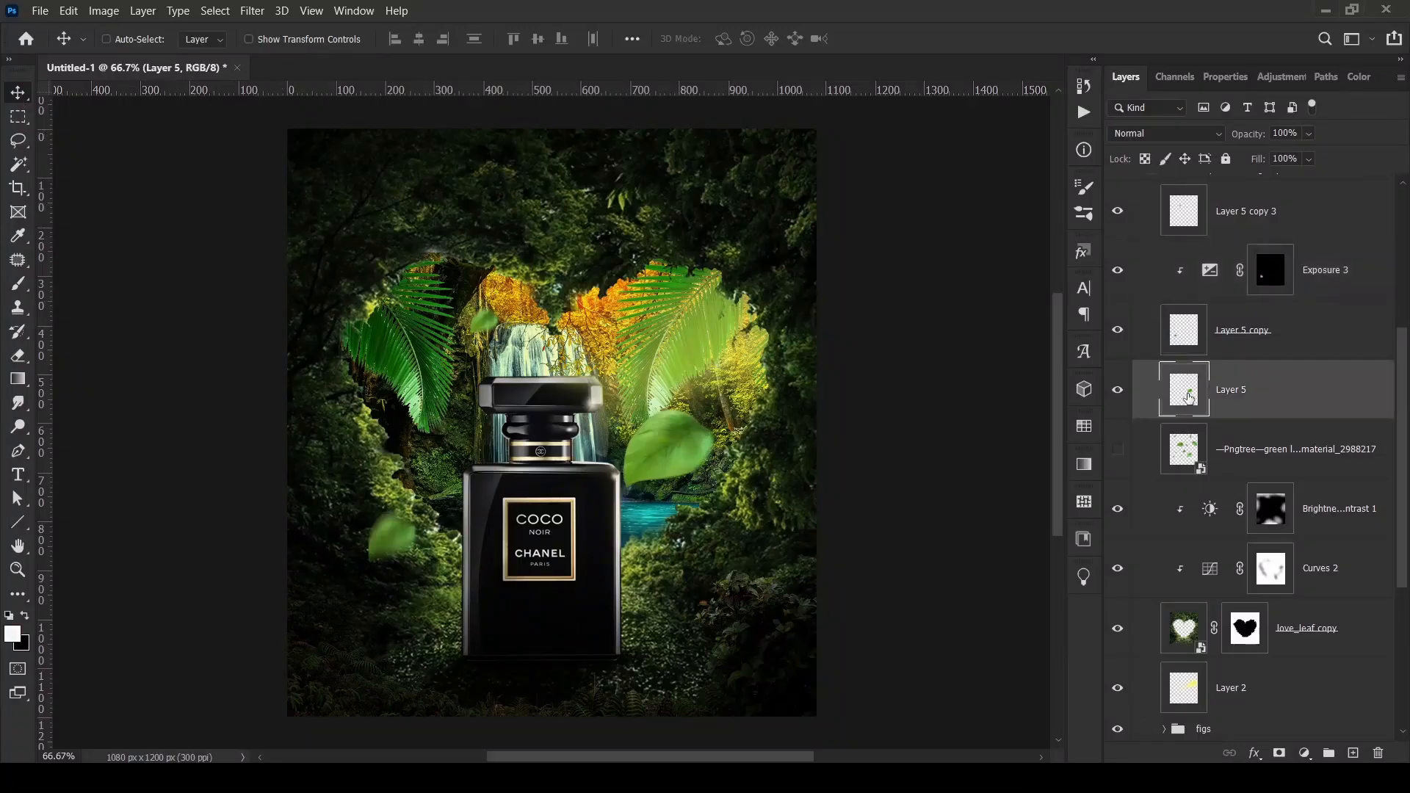
pyautogui.click(249, 11)
pyautogui.moveTo(394, 208)
pyautogui.click(551, 294)
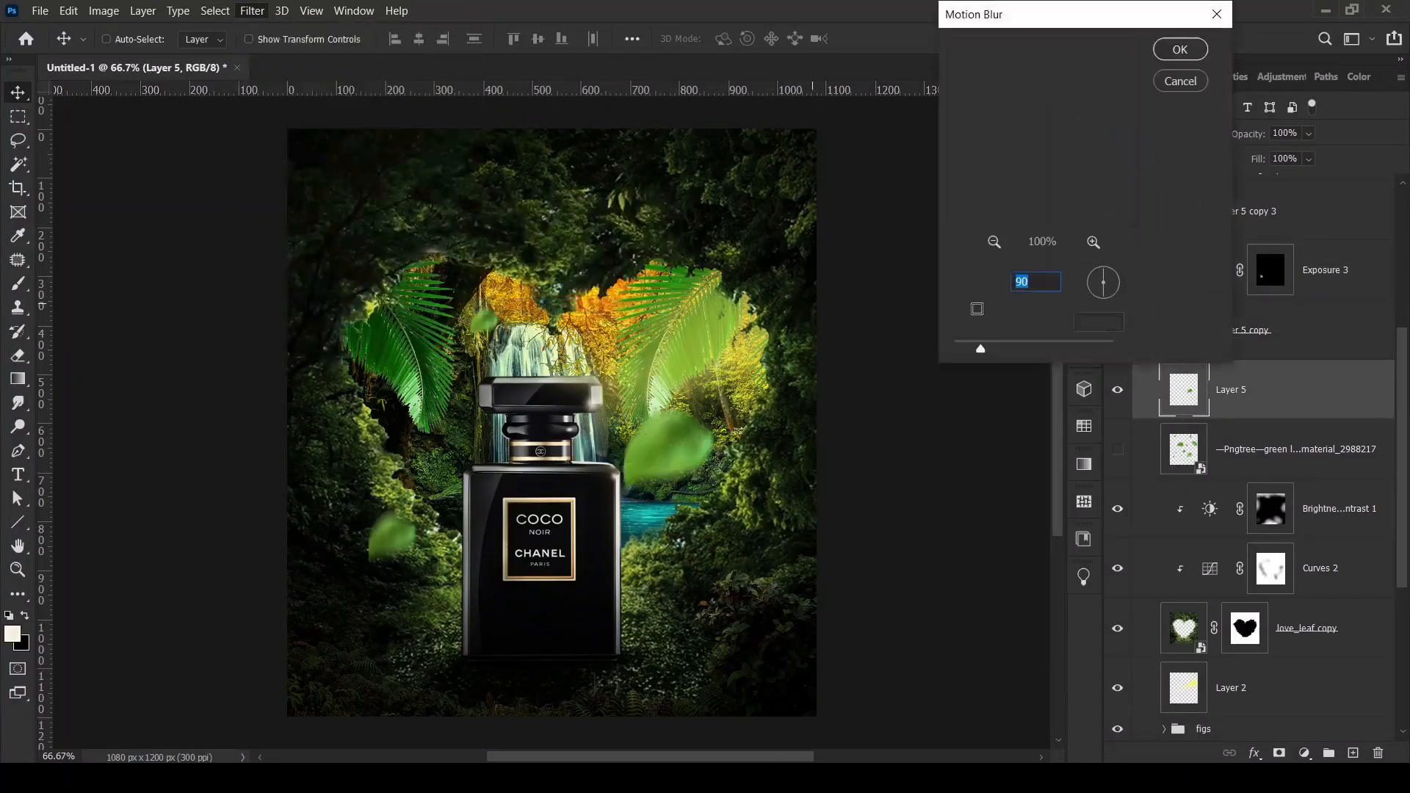
pyautogui.moveTo(981, 347); pyautogui.dragTo(964, 349)
pyautogui.click(1179, 49)
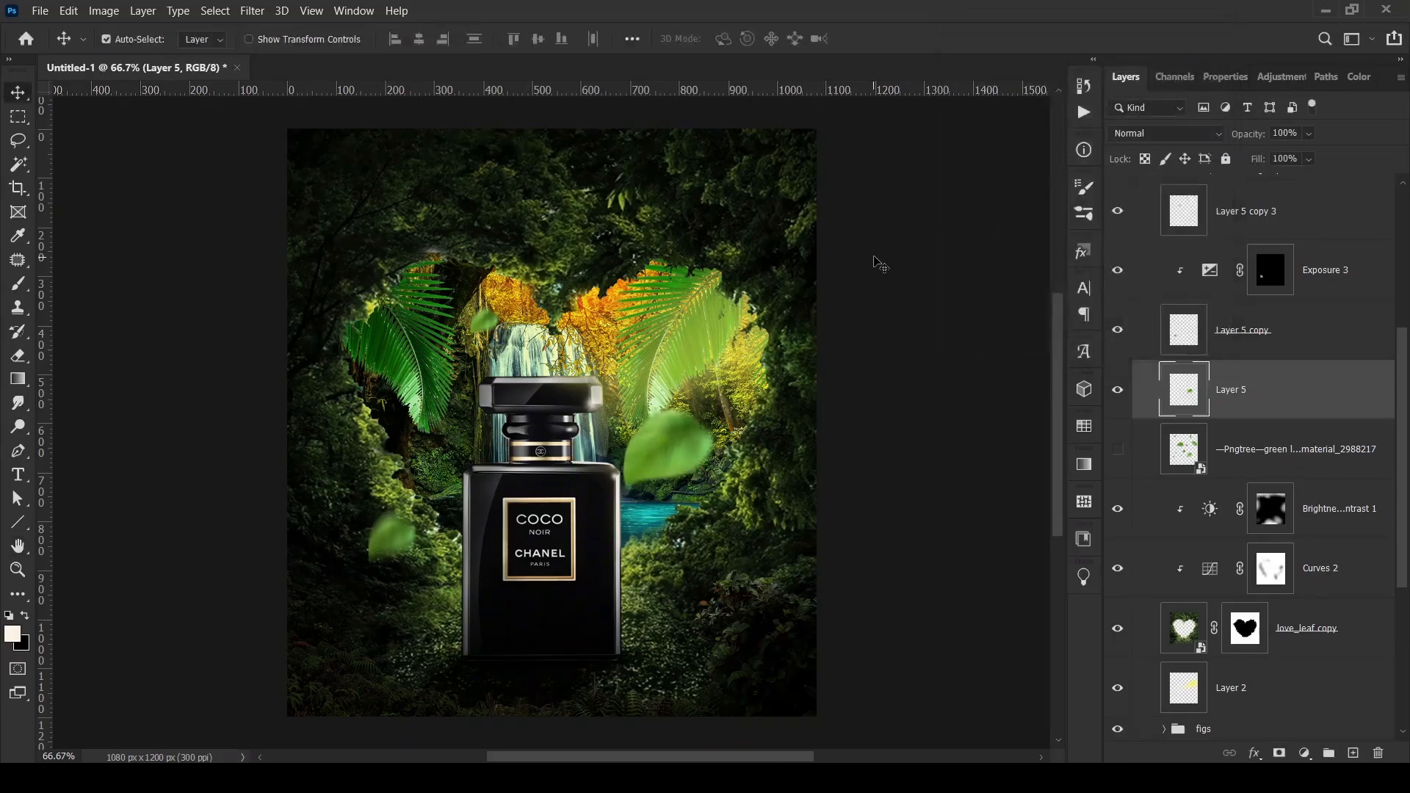
# - Delete the hidden falling leaves layer and undo the extra deletion of the Brightness/Contrast 1 adjustment
pyautogui.hotkey('ctrl', '-')
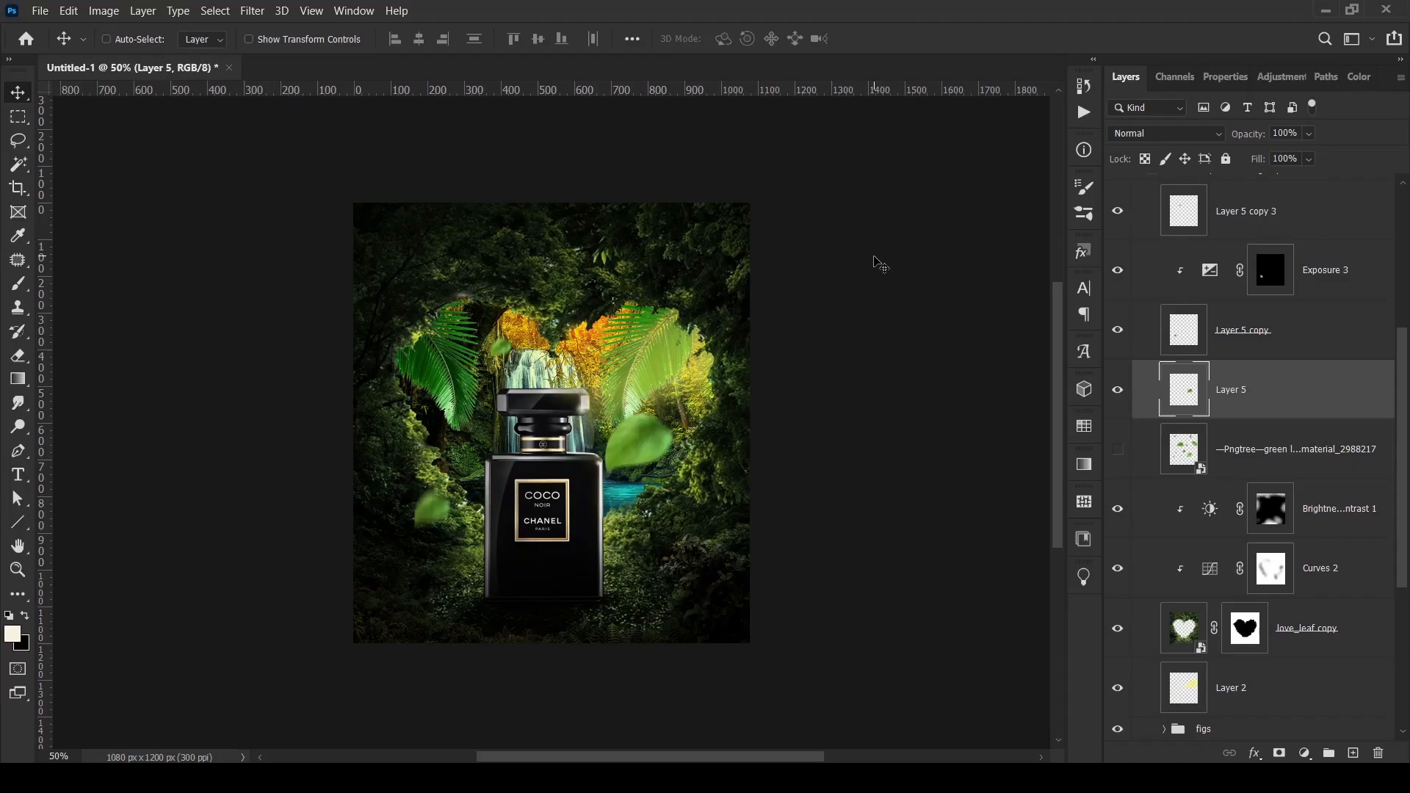
pyautogui.click(1177, 448)
pyautogui.press('Delete')
pyautogui.press('Delete')
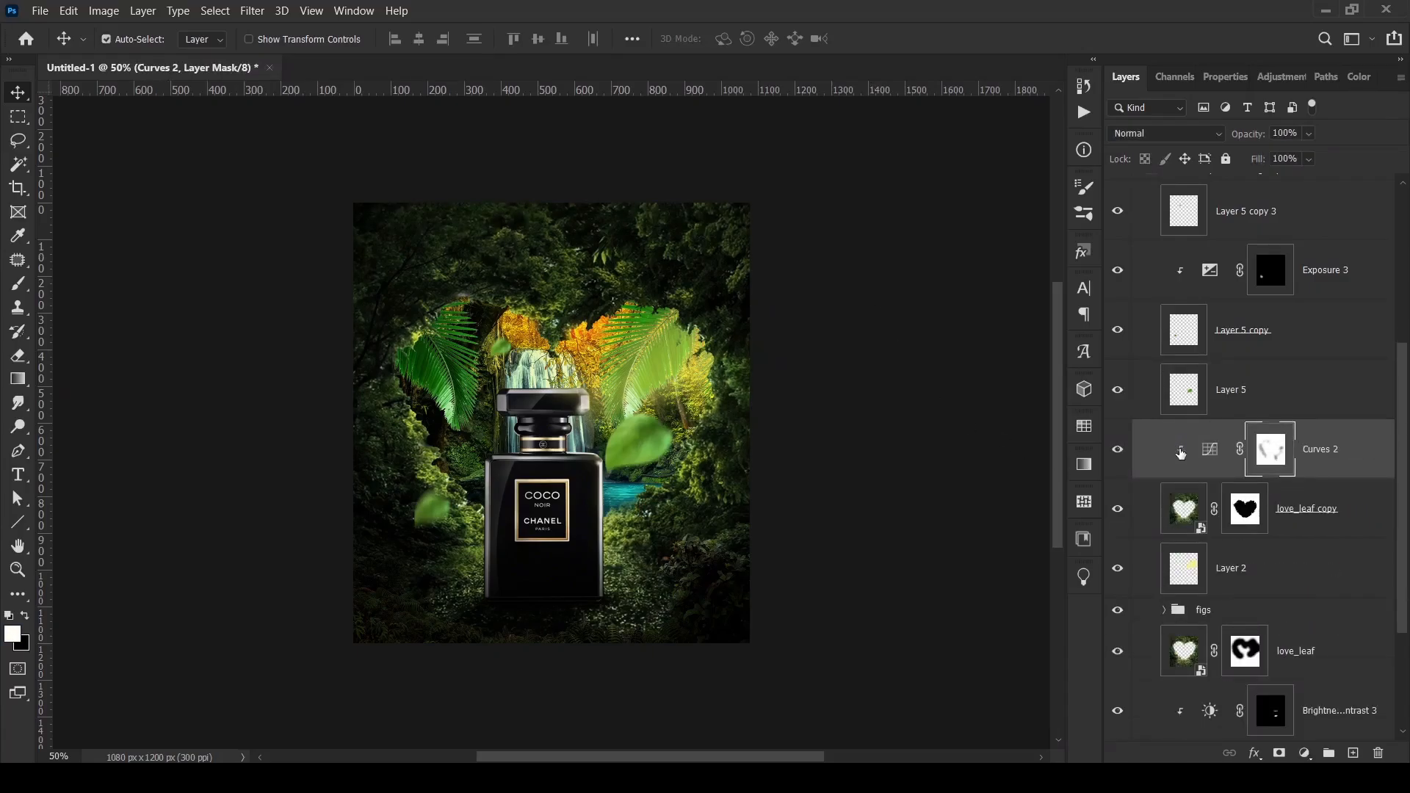
pyautogui.hotkey('ctrl', 'z')
pyautogui.hotkey('ctrl', 'z')
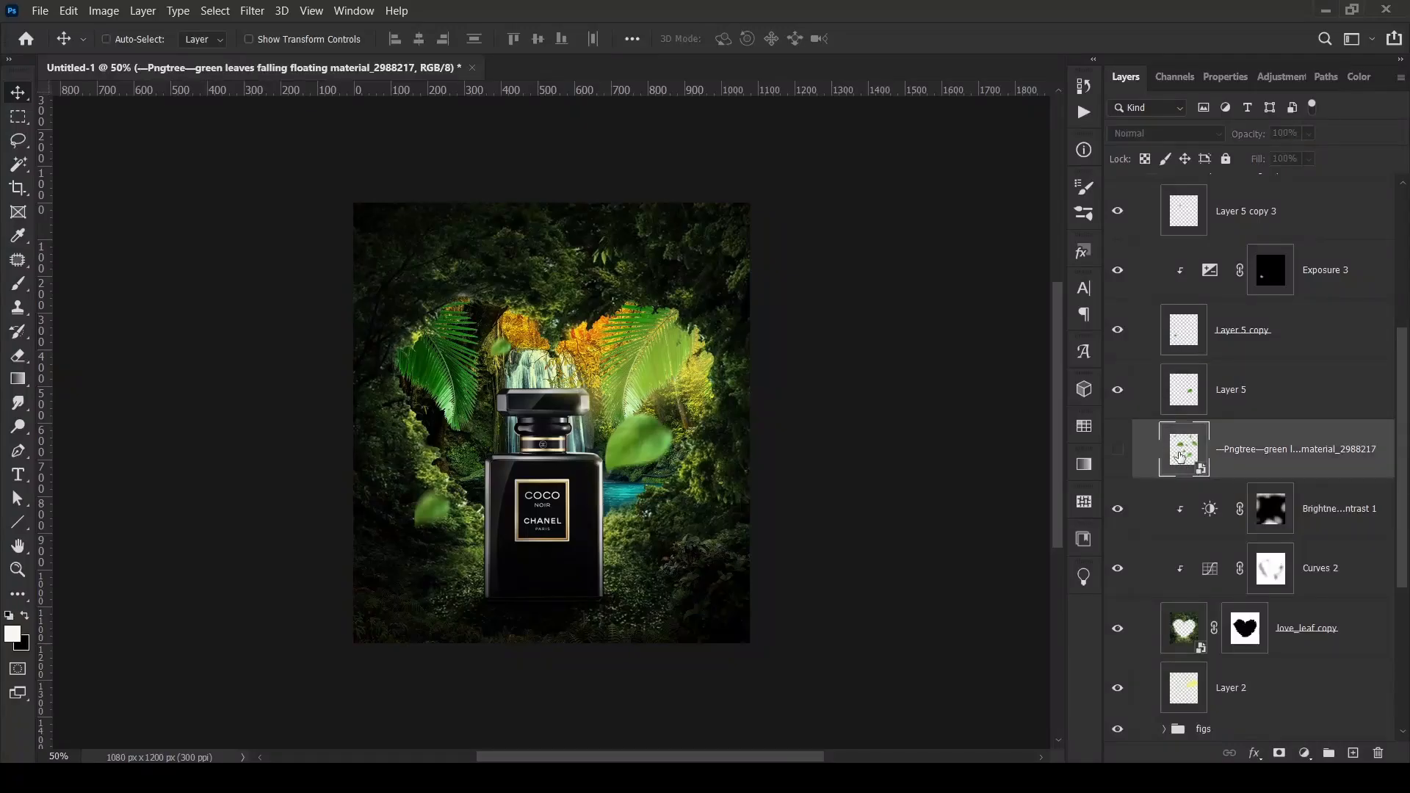
pyautogui.hotkey('ctrl', 'shift', 'z')
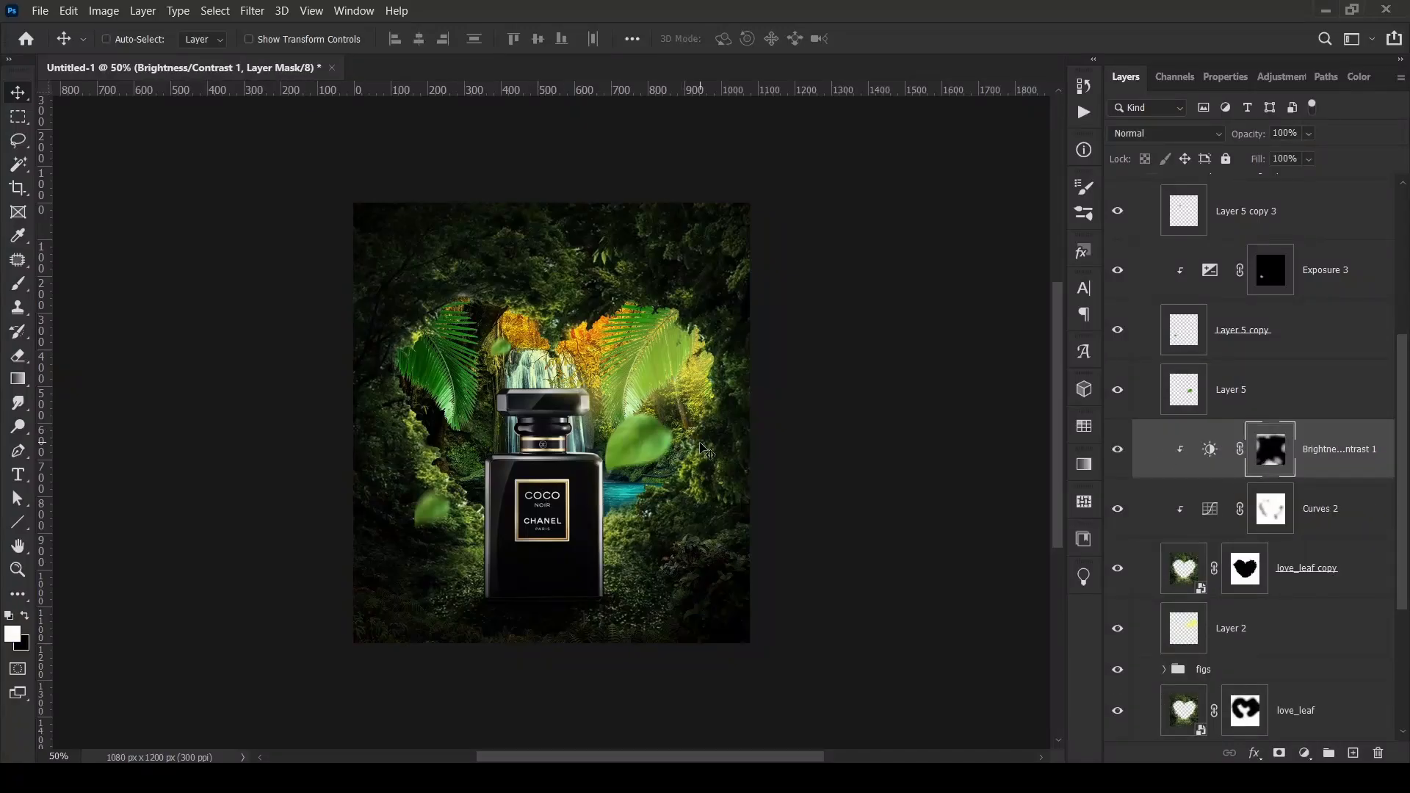
pyautogui.hotkey('ctrl', 'z')
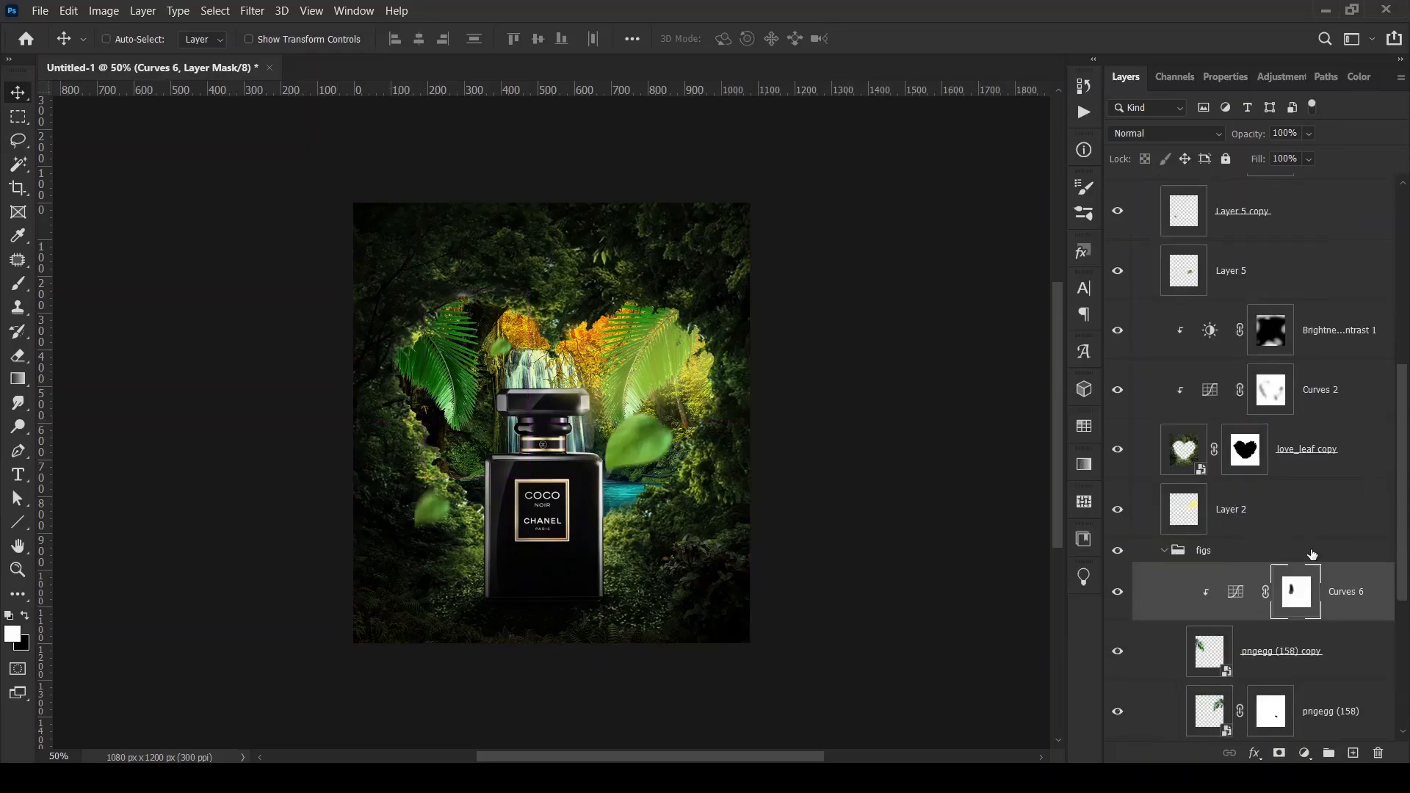
# - Add a clipped Color Balance adjustment above Curves 6 with midtones Magenta–Green at -47 and Yellow–Blue at +31
pyautogui.click(1210, 717)
pyautogui.click(1215, 647)
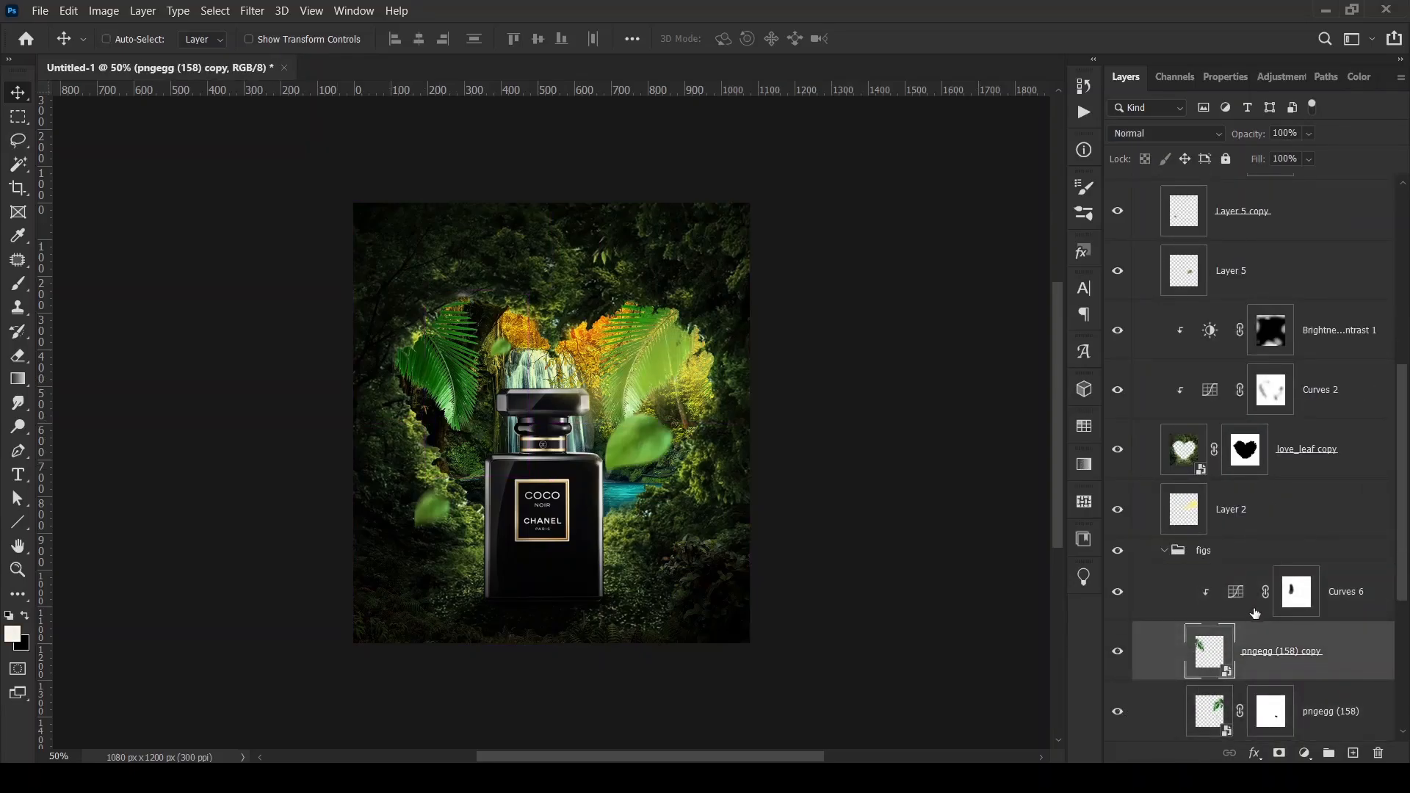
pyautogui.click(1236, 595)
pyautogui.click(1304, 753)
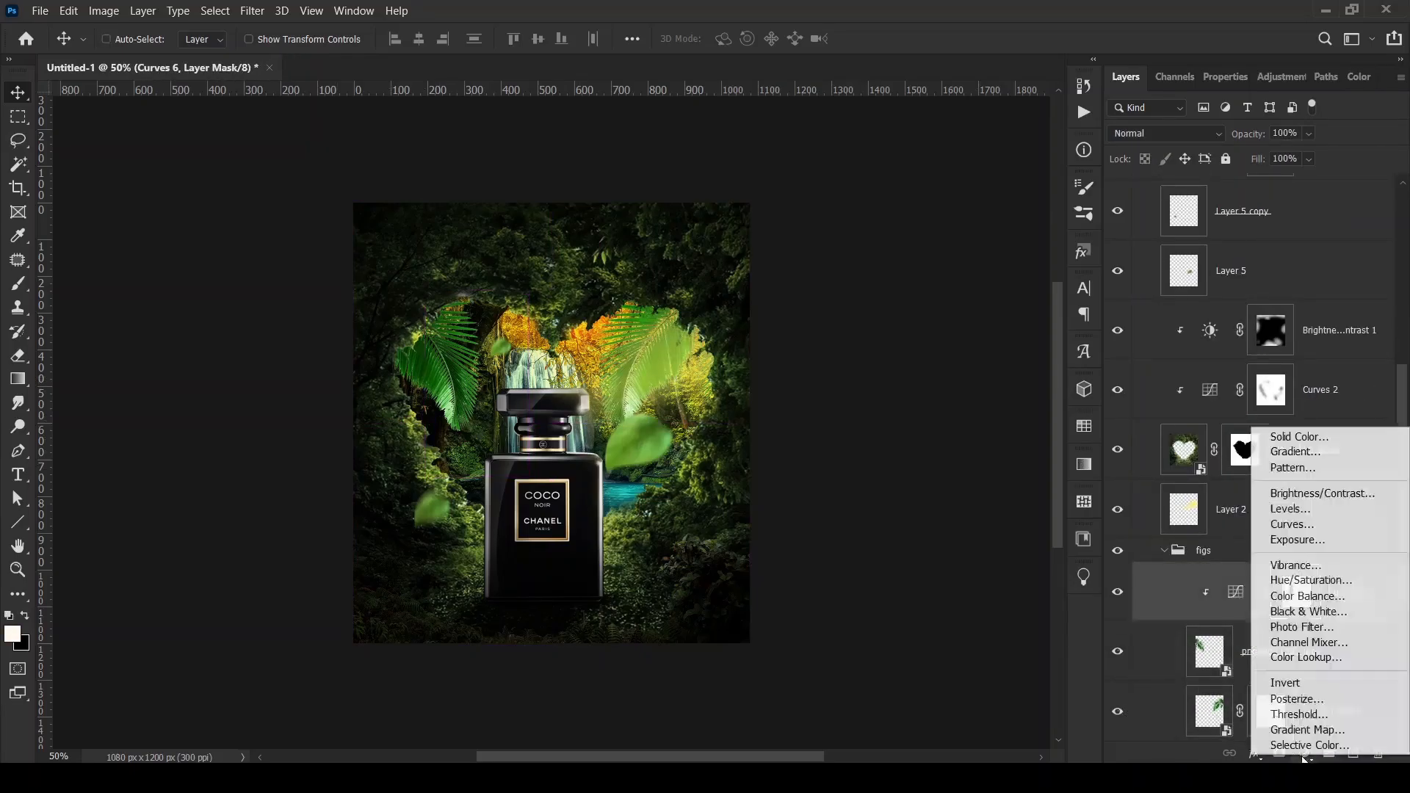
pyautogui.click(1279, 597)
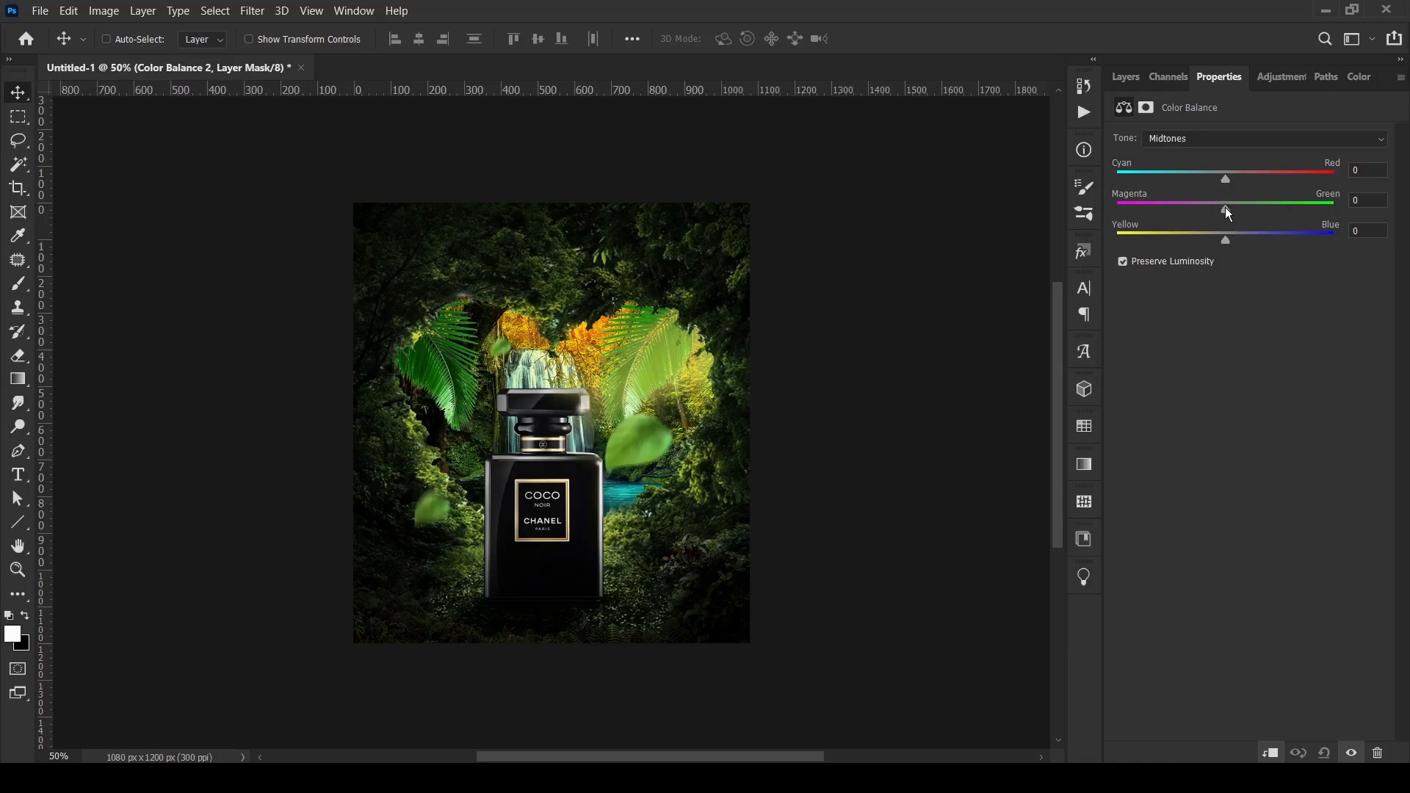
pyautogui.moveTo(1225, 208); pyautogui.dragTo(1190, 215)
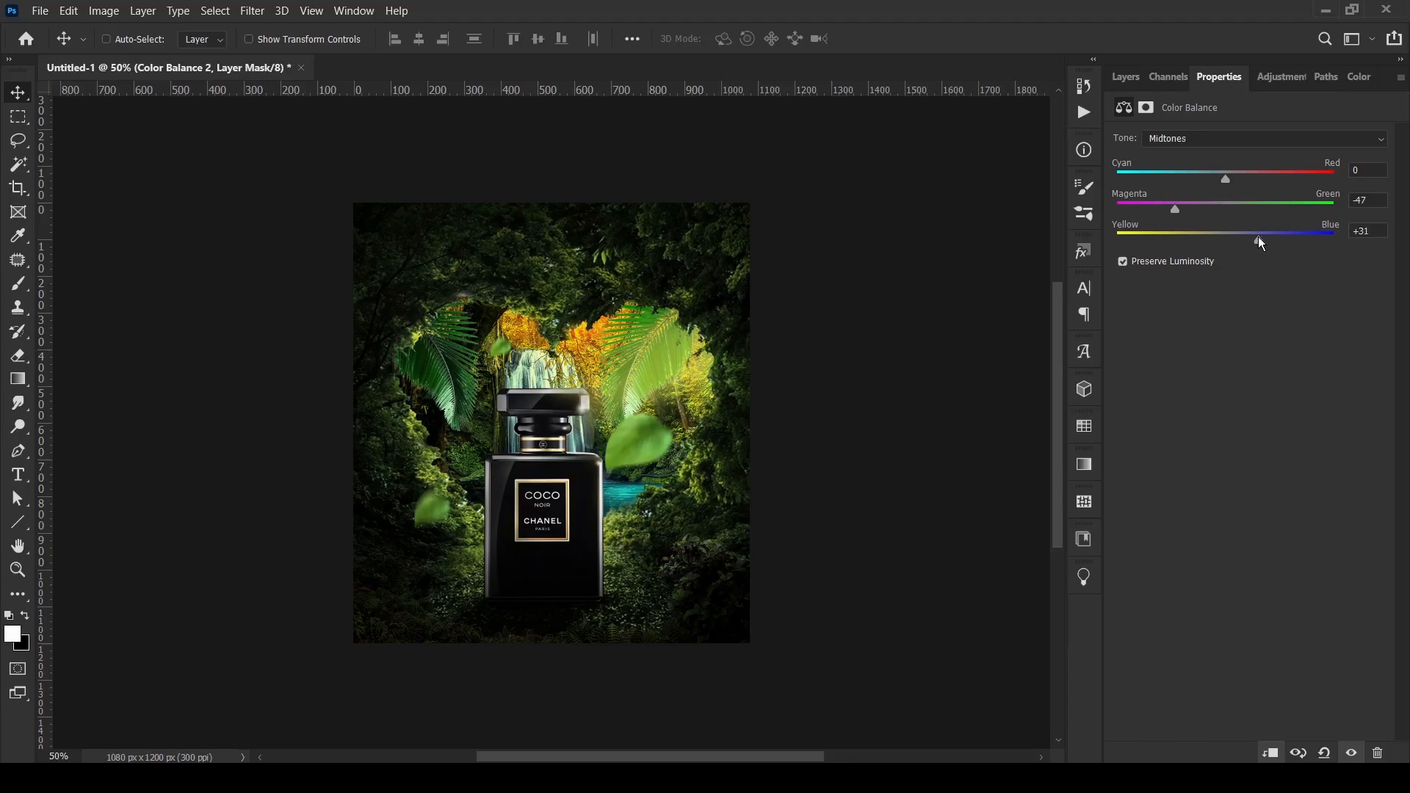
pyautogui.click(1125, 77)
pyautogui.click(1184, 450)
pyautogui.click(1203, 340)
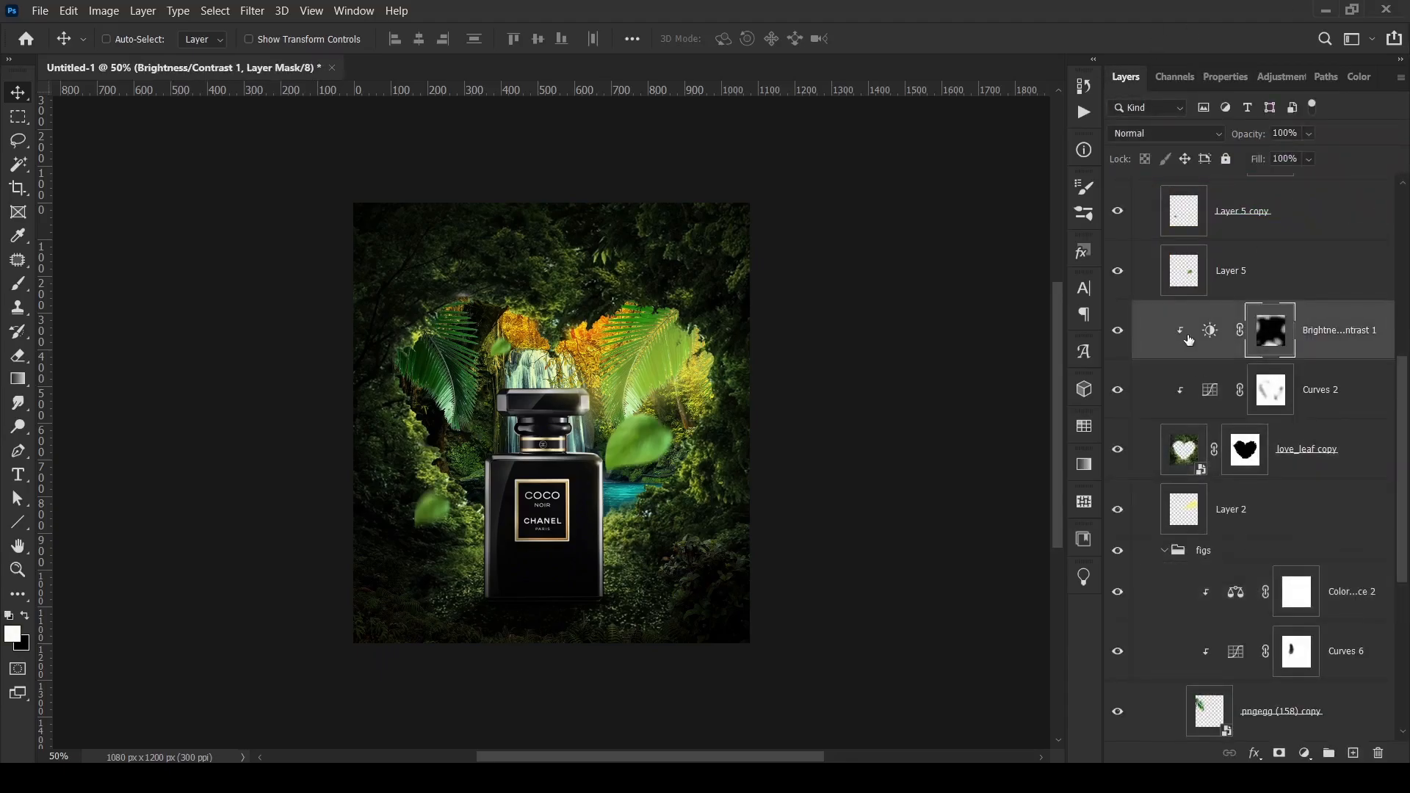
pyautogui.click(1352, 755)
pyautogui.hotkey('ctrl', 'z')
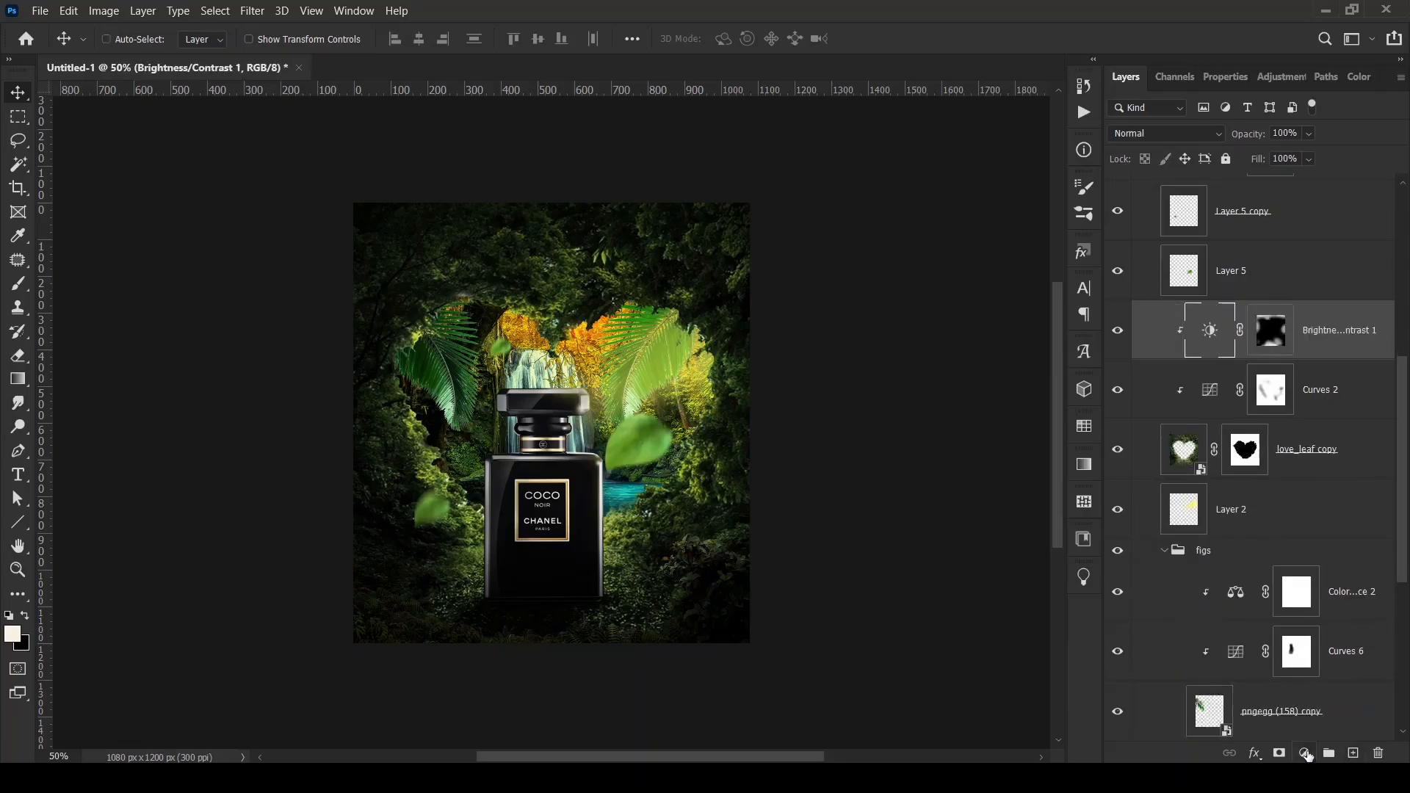
pyautogui.click(1305, 754)
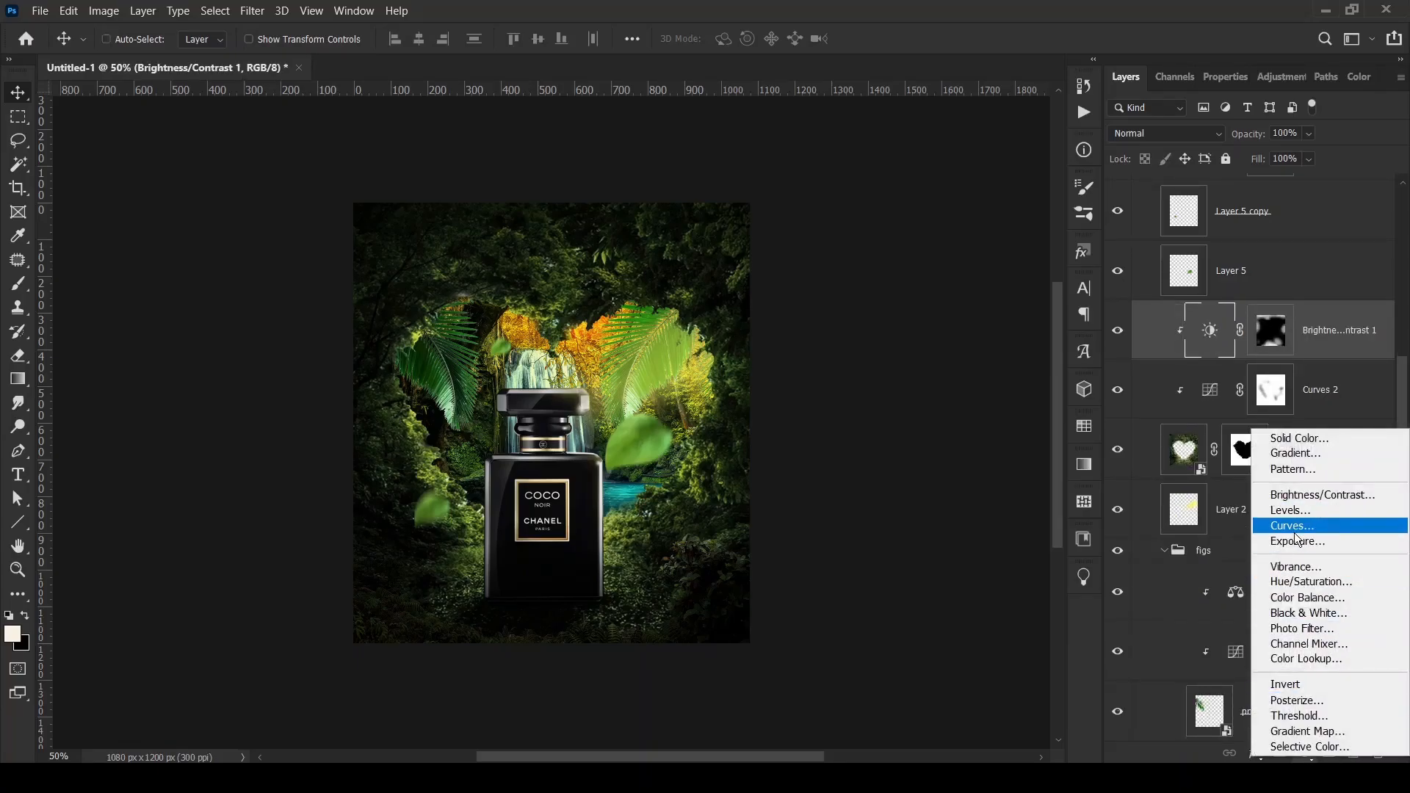
pyautogui.click(1180, 522)
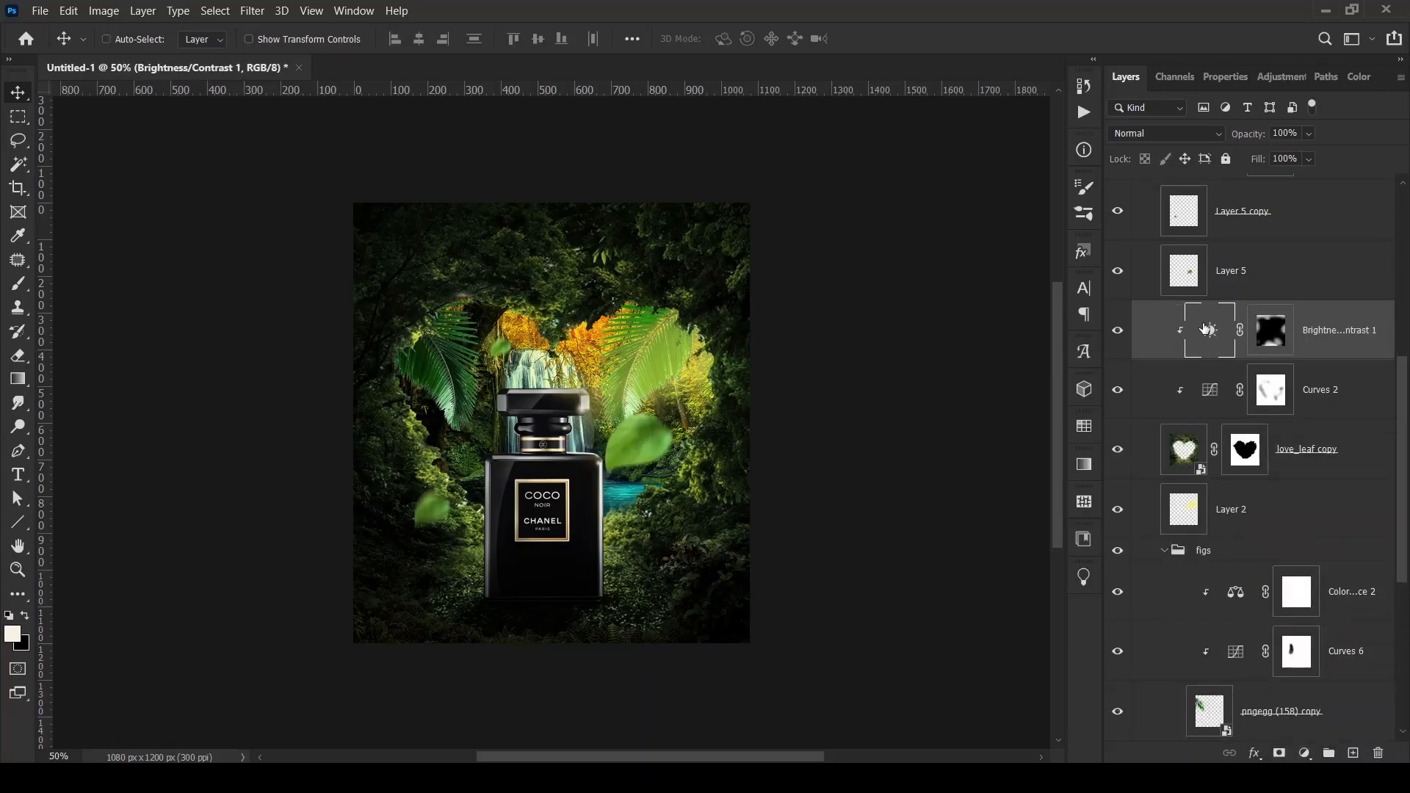
# - Add an Exposure adjustment of -6.39 above Brightness/Contrast 1 and invert its mask
pyautogui.click(1305, 755)
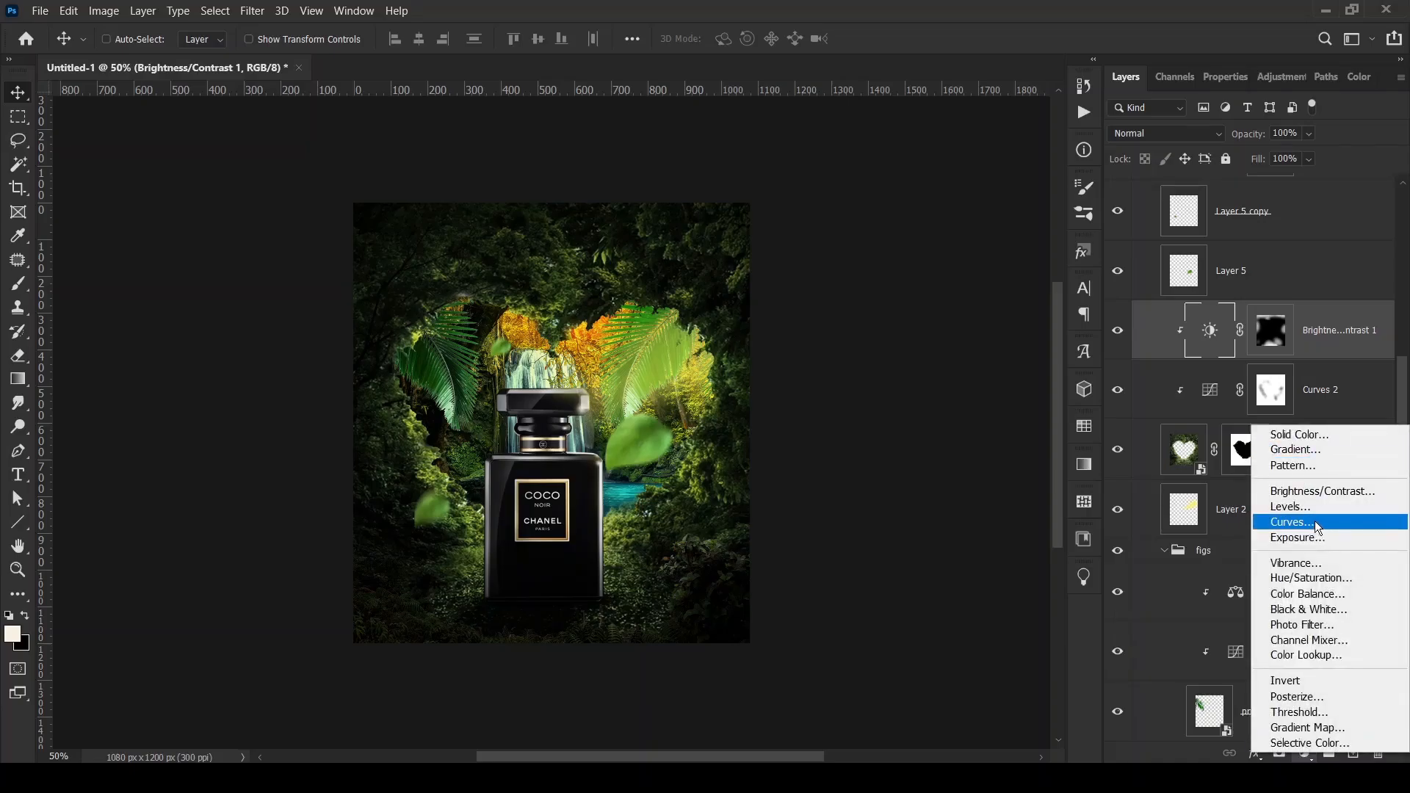
pyautogui.click(1316, 538)
pyautogui.moveTo(1250, 183); pyautogui.dragTo(1163, 185)
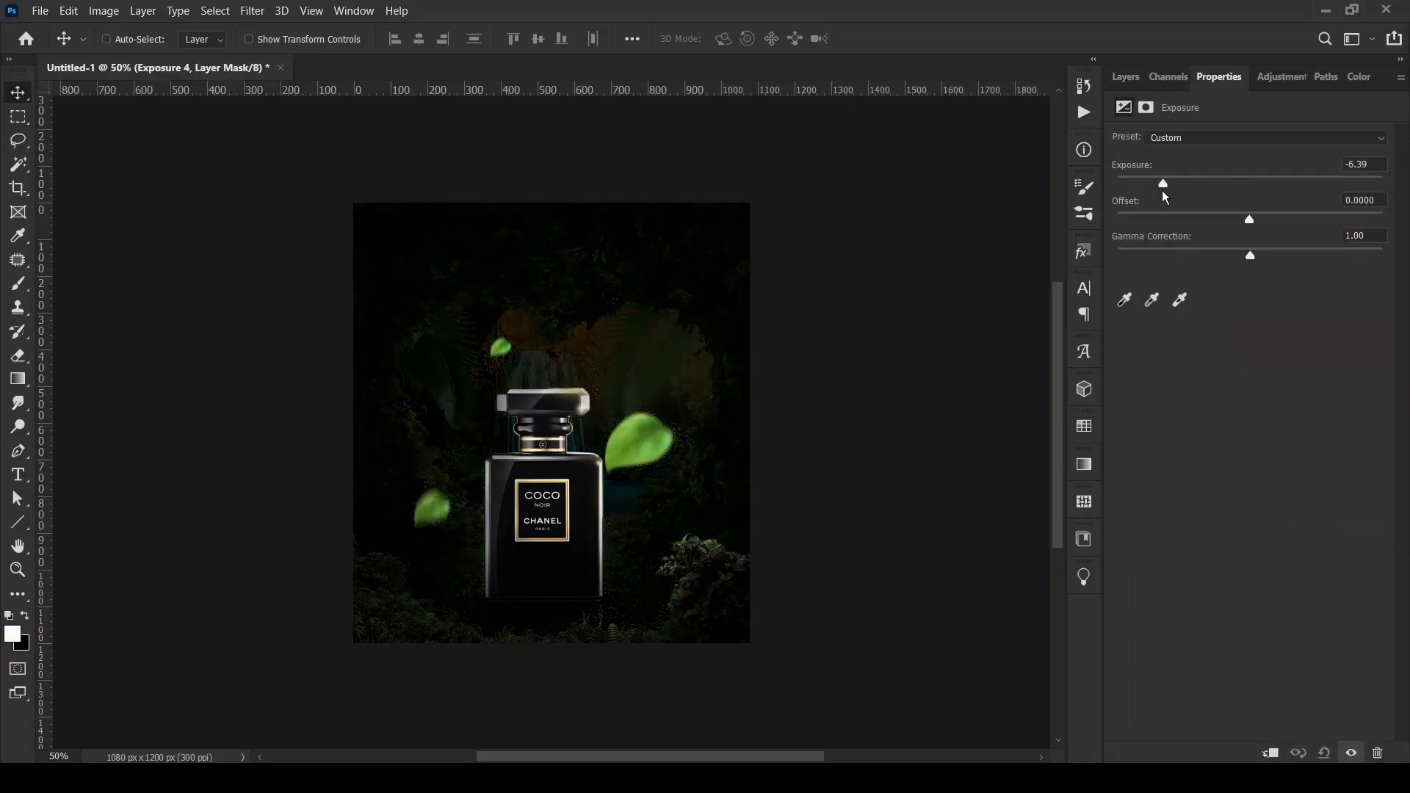
pyautogui.click(1125, 76)
pyautogui.hotkey('ctrl', 'i')
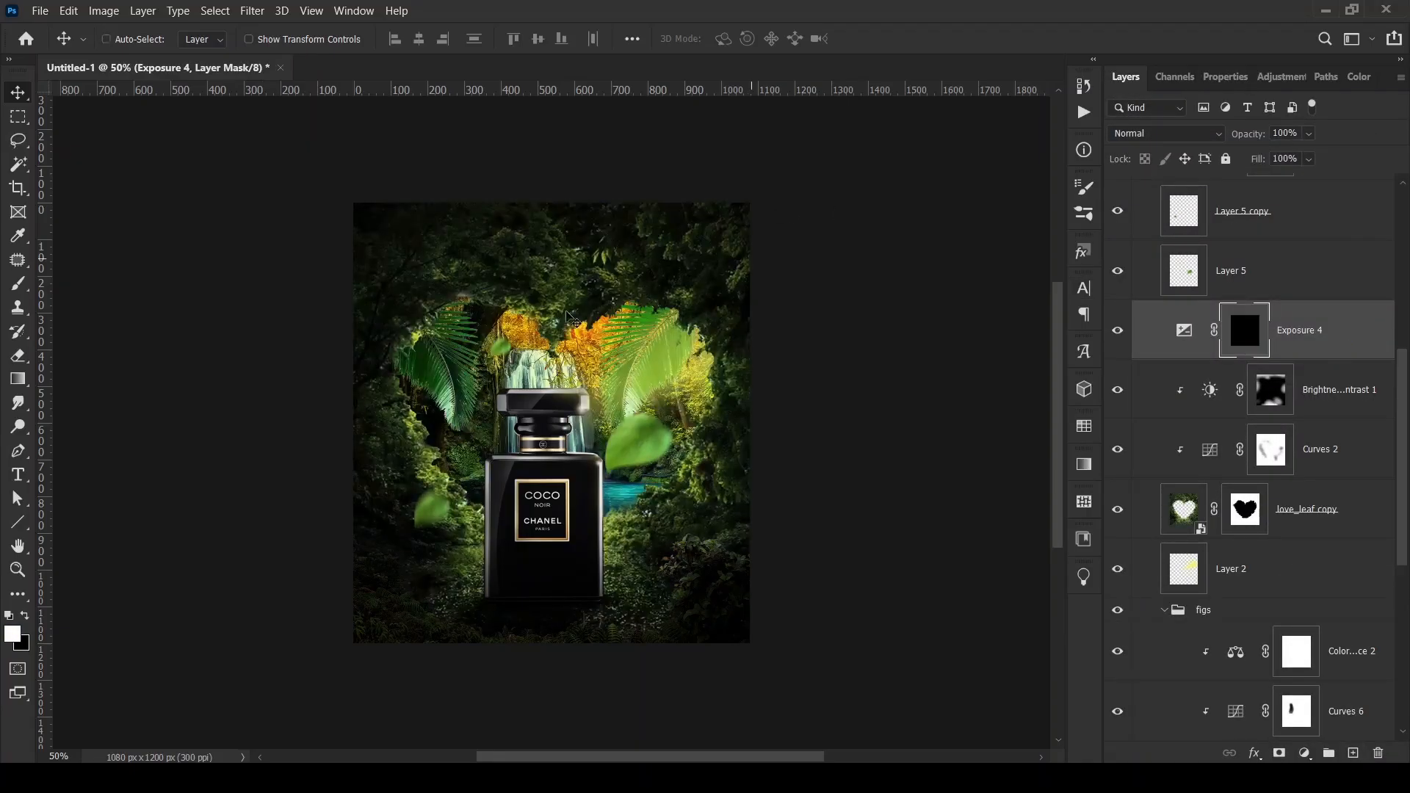
# - Paint the Exposure 4 mask in white along the heart opening's upper edge with a 90 px soft brush and clip the adjustment to love_leaf copy
pyautogui.press('b')
pyautogui.moveTo(634, 285)
pyautogui.mouseDown()
pyautogui.moveTo(451, 290)
pyautogui.moveTo(580, 250)
pyautogui.moveTo(600, 275)
pyautogui.moveTo(553, 330)
pyautogui.moveTo(624, 316)
pyautogui.moveTo(707, 336)
pyautogui.mouseUp()
pyautogui.click(1177, 348)
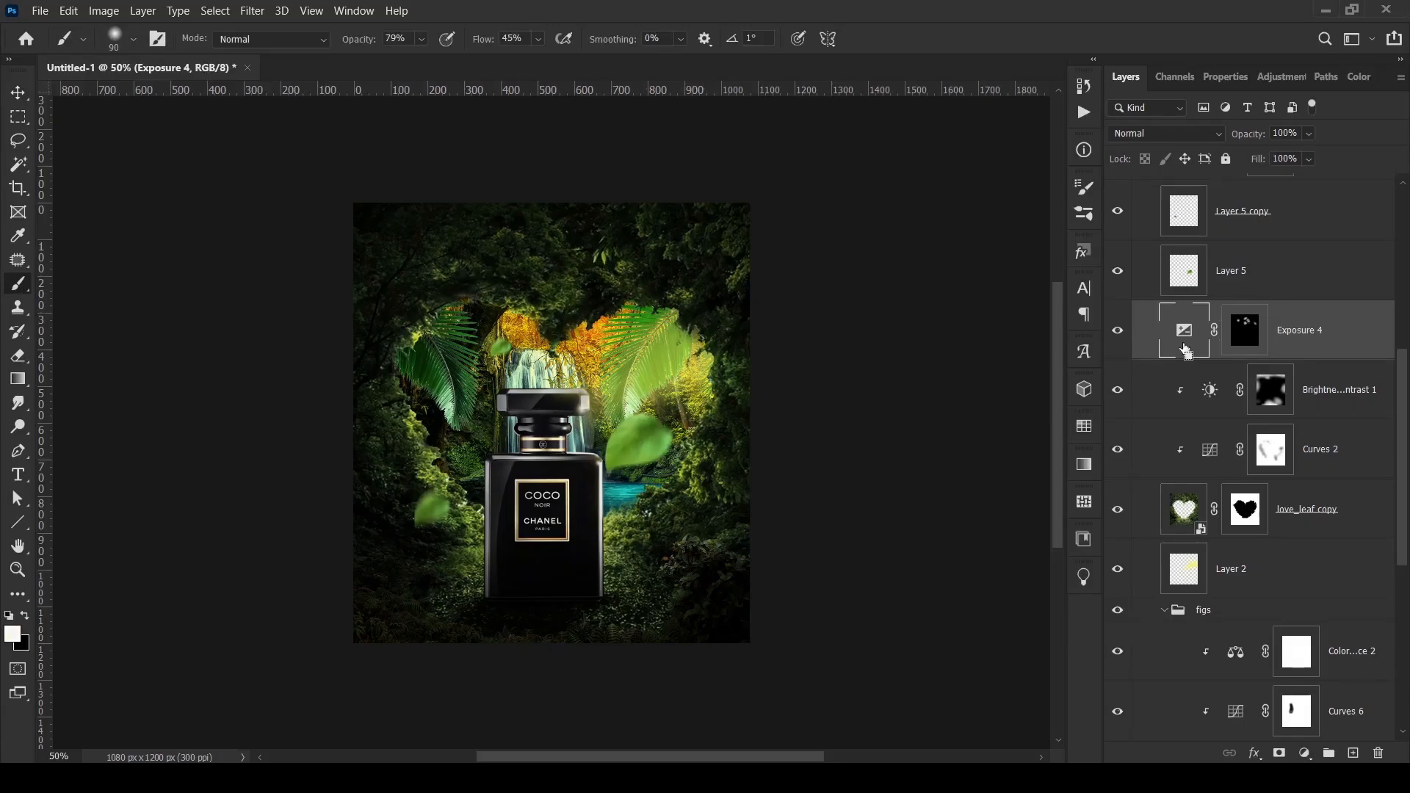
pyautogui.hotkey('ctrl', 'alt', 'g')
pyautogui.click(1270, 348)
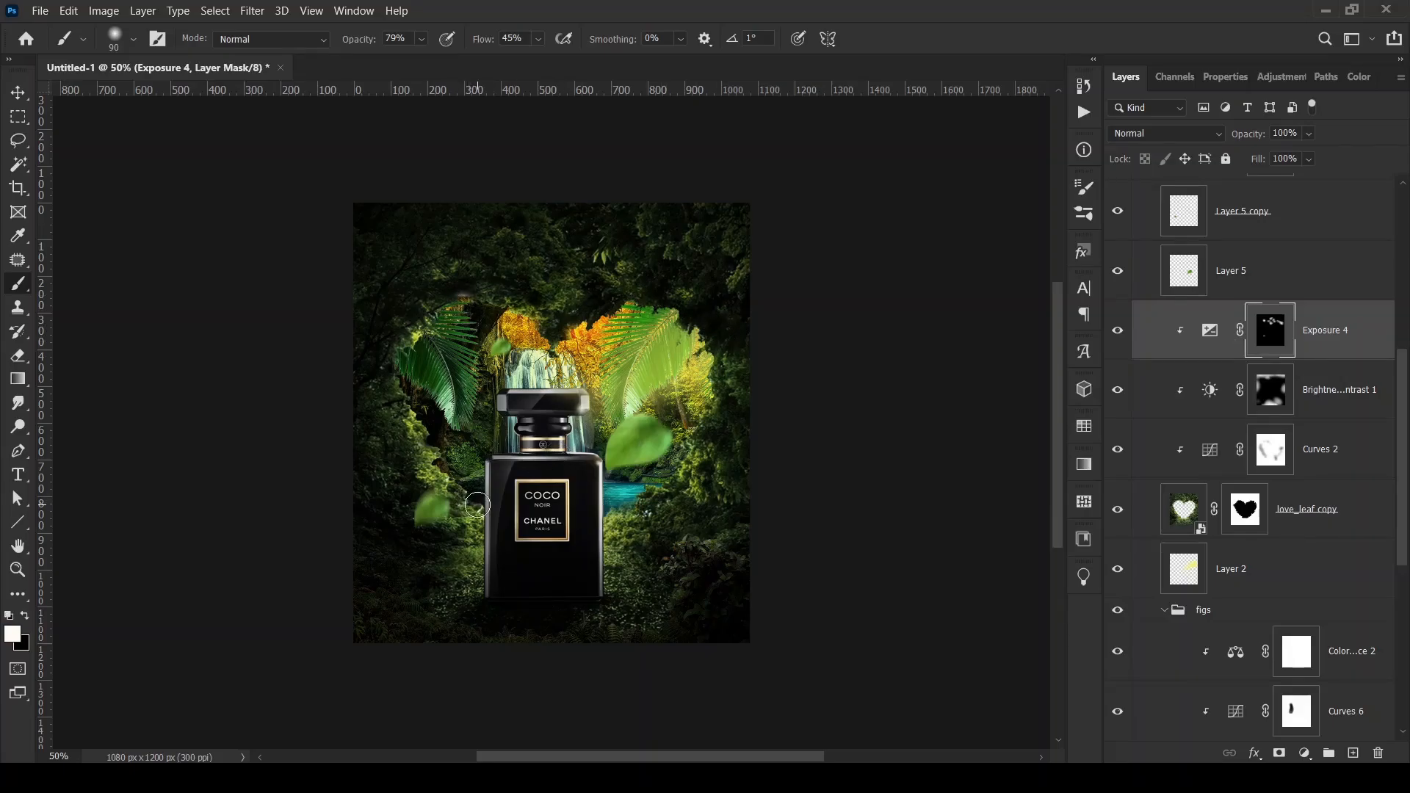
# - Set Exposure 4's Blend If underlying-layer black split to 0 / 69 in the blending options
pyautogui.click(1166, 133)
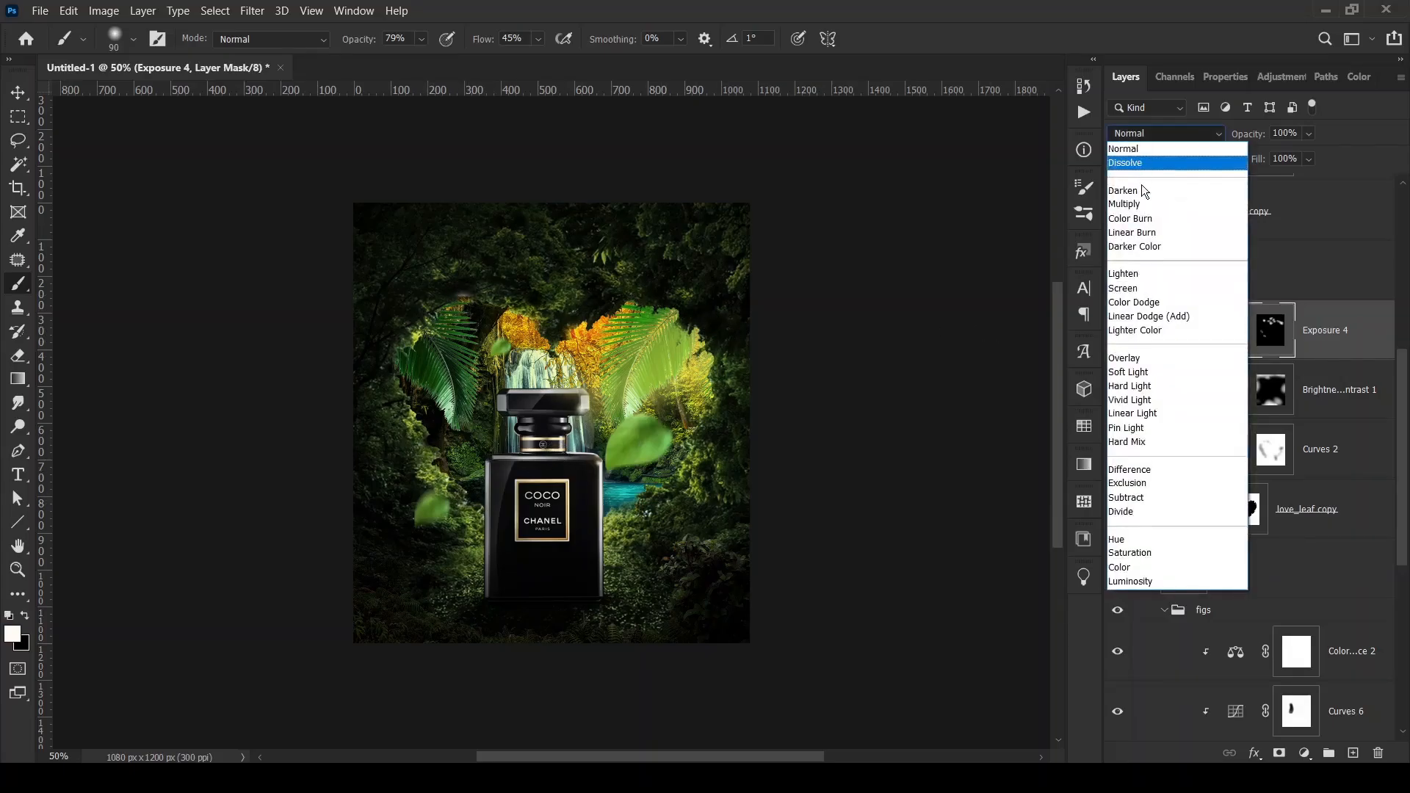
pyautogui.click(1381, 338)
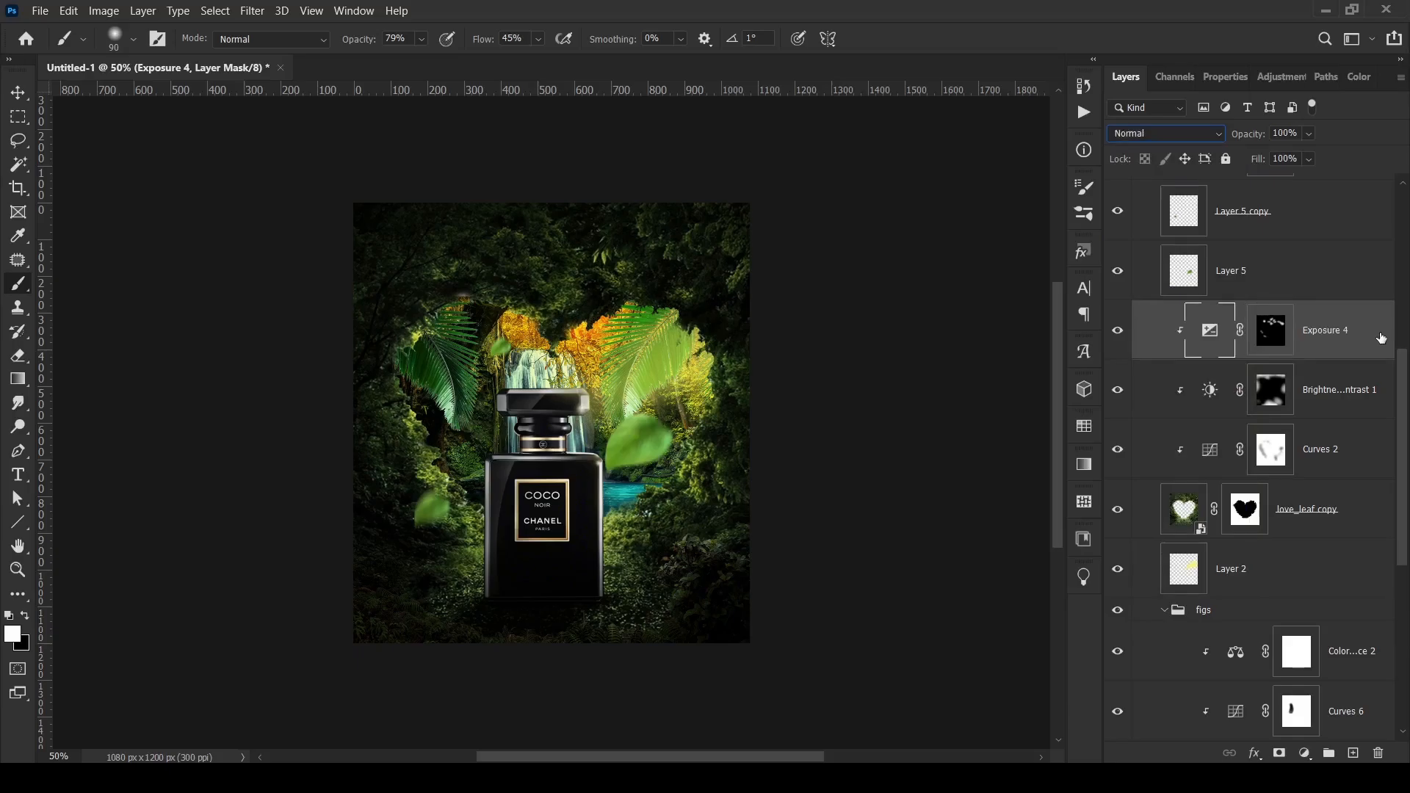
pyautogui.doubleClick(1381, 338)
pyautogui.moveTo(1001, 380); pyautogui.dragTo(924, 362)
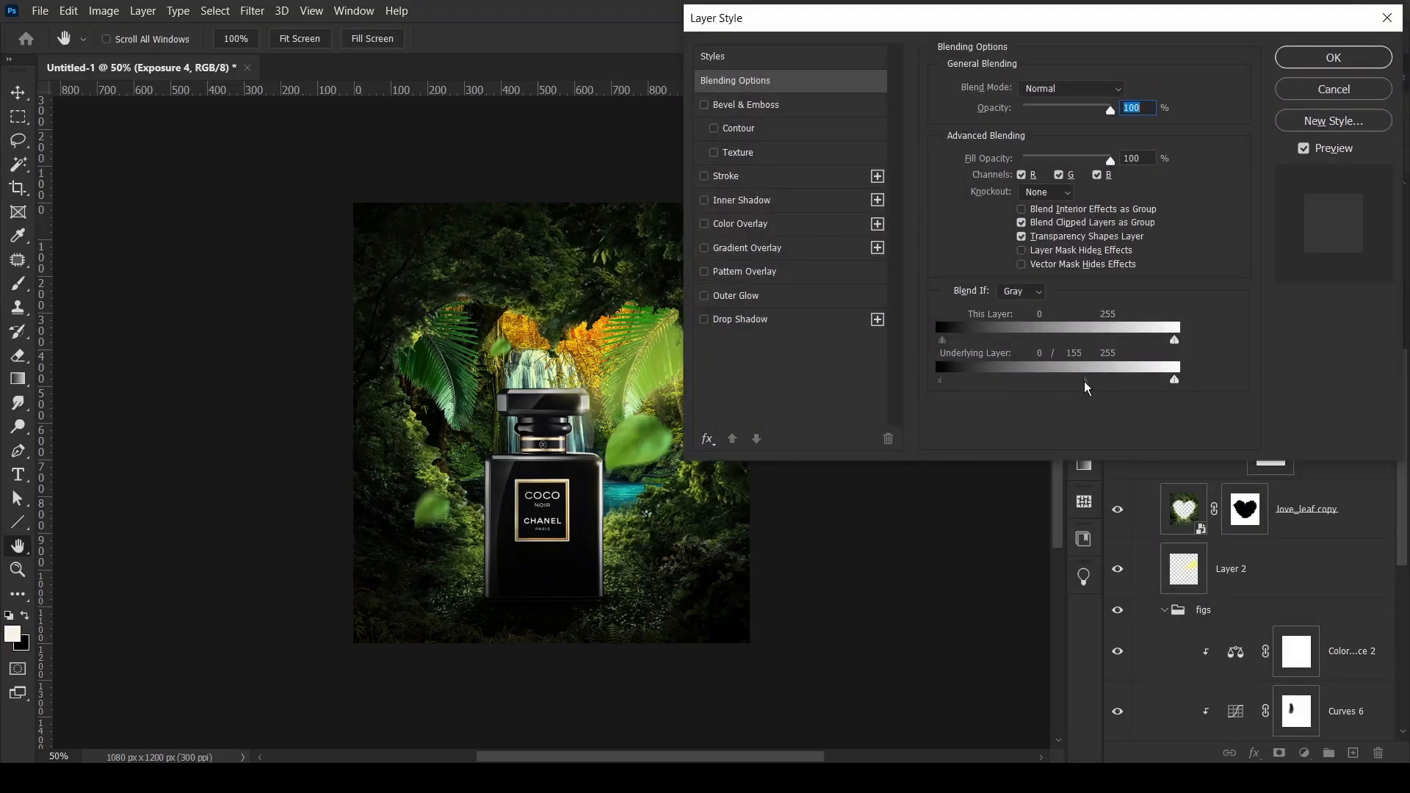
pyautogui.moveTo(1086, 381); pyautogui.dragTo(1007, 385)
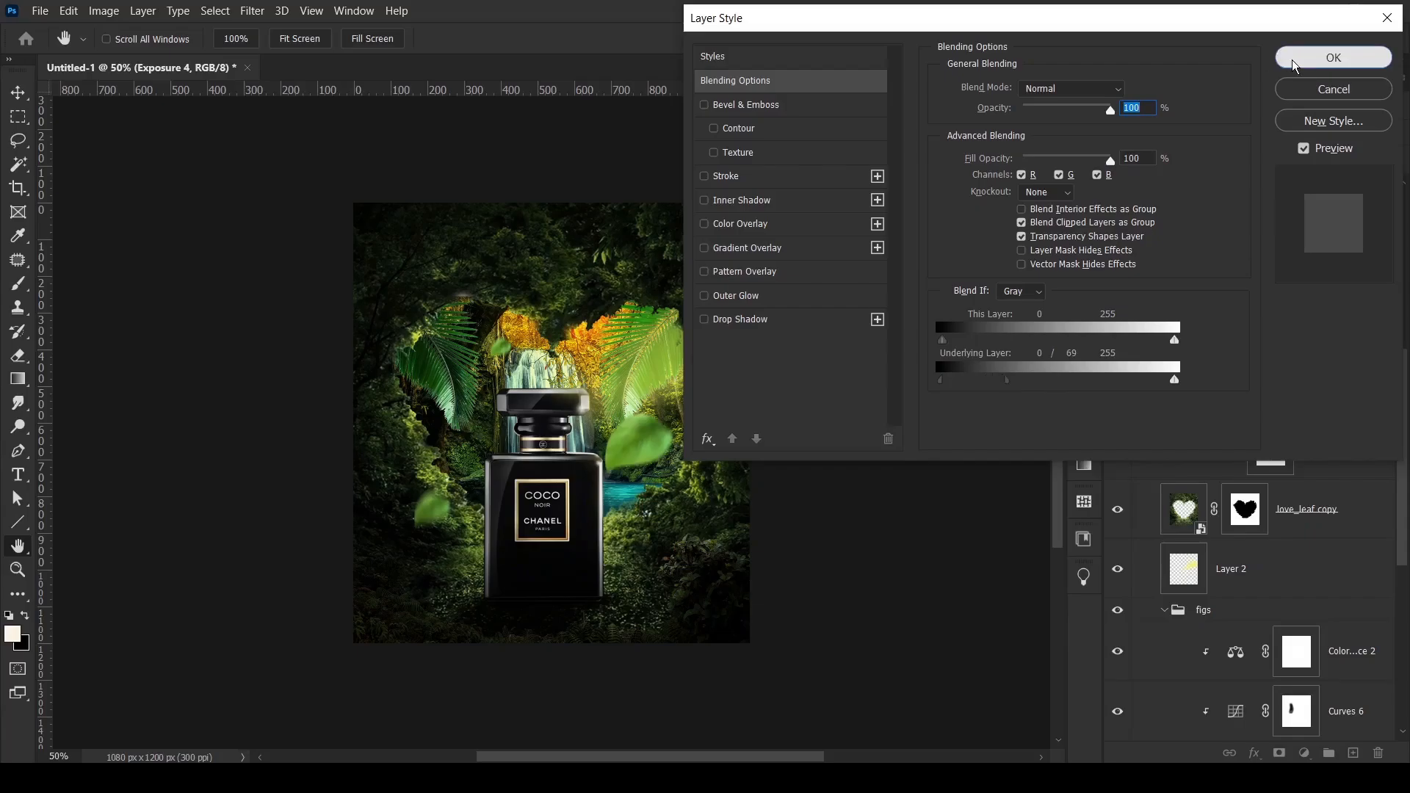
pyautogui.click(1333, 57)
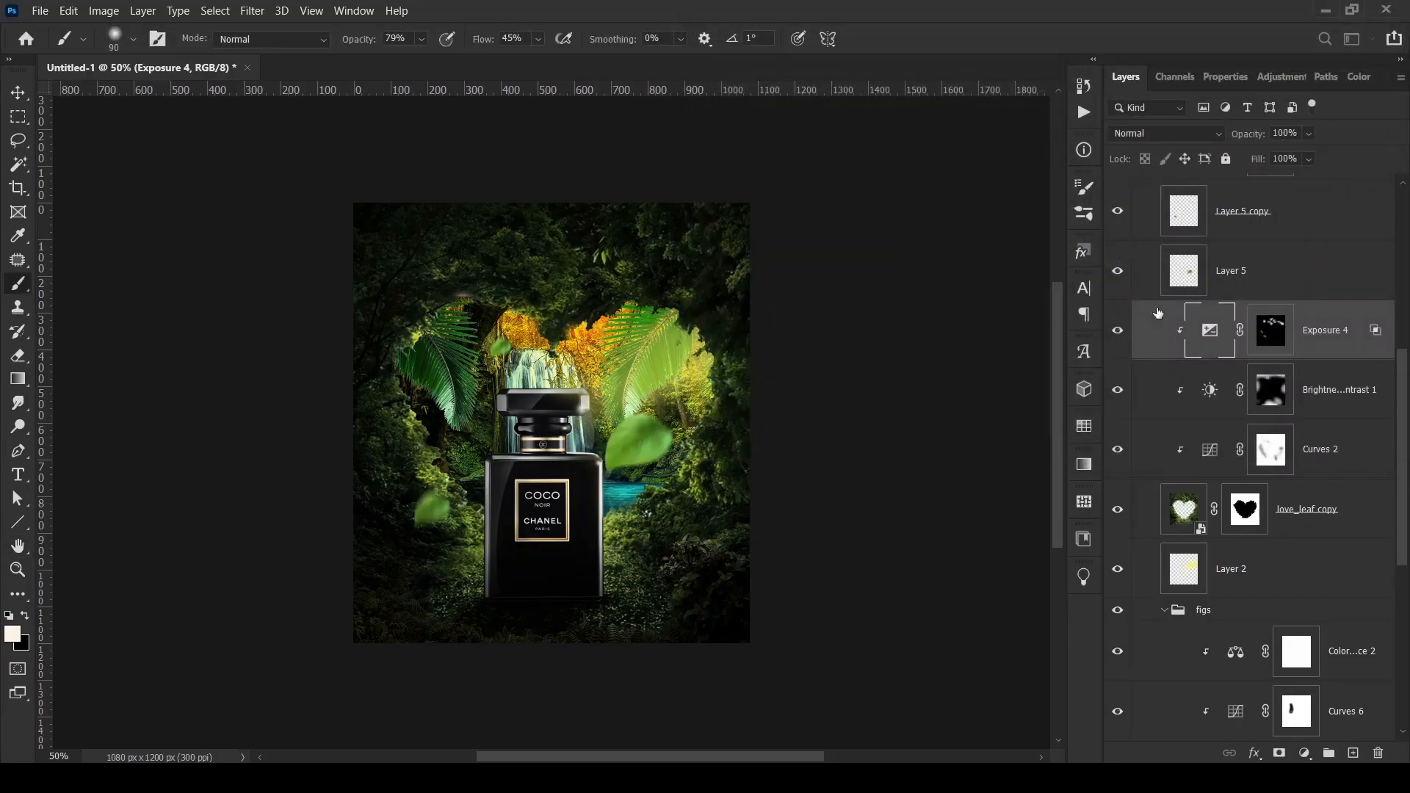
# - Compare the image with and without Exposure 4, then leave that adjustment hidden
pyautogui.click(1116, 334)
pyautogui.click(1115, 333)
pyautogui.click(1115, 333)
pyautogui.scroll(6, 1116, 338)
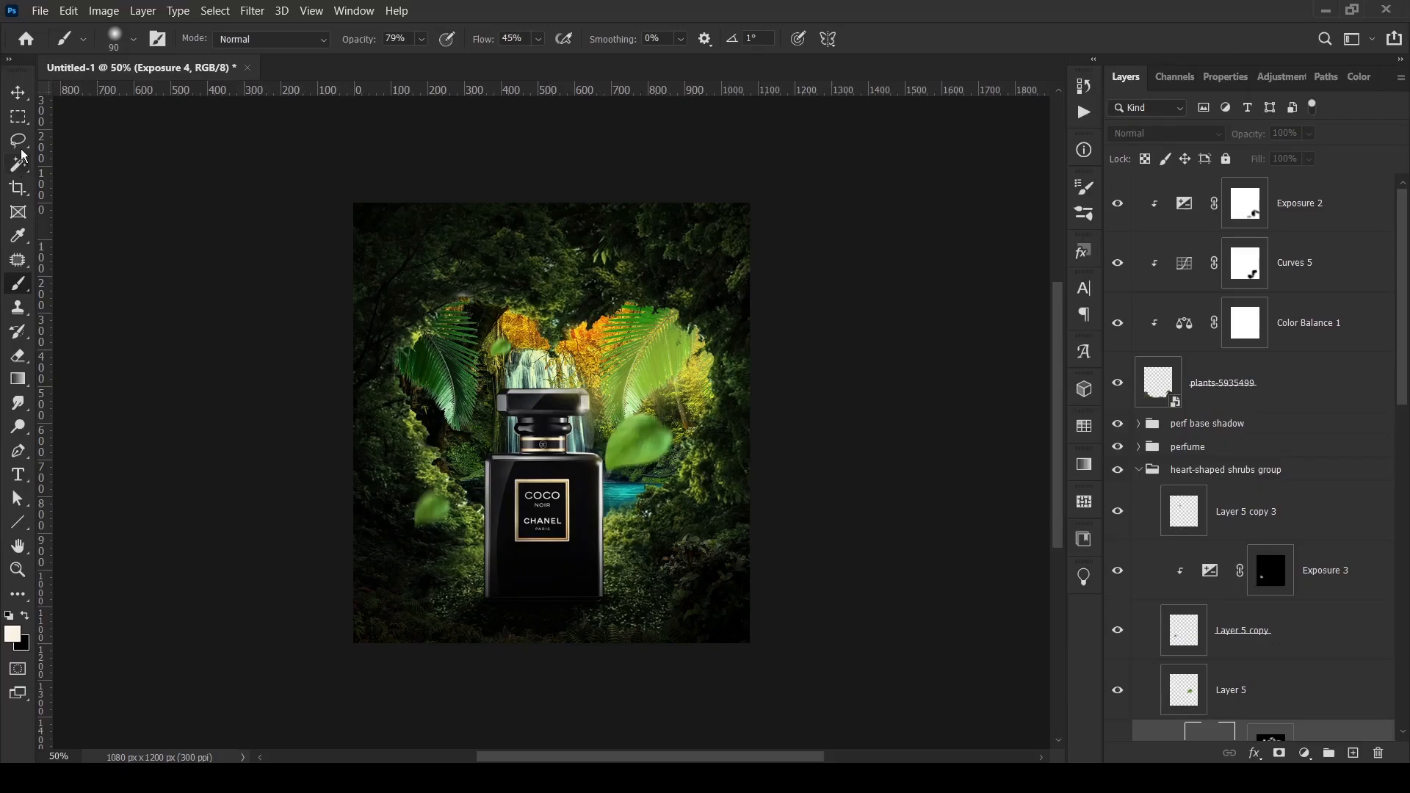
# - Draw a closed Pen path around the heart-shaped opening, crossing the bottle's lower part and enclosing the palm leaves
pyautogui.moveTo(17, 117); pyautogui.dragTo(74, 133)
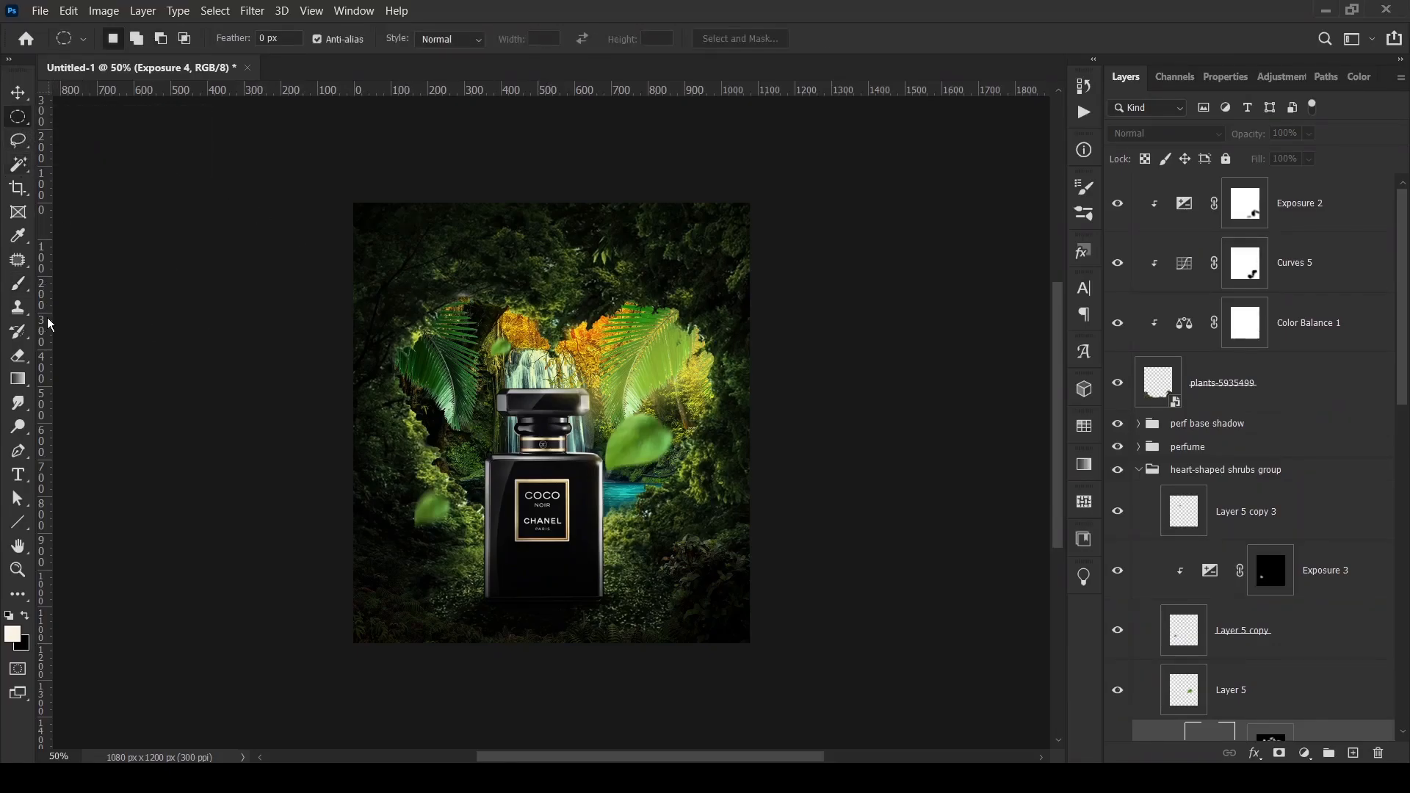
pyautogui.click(17, 450)
pyautogui.click(408, 297)
pyautogui.moveTo(369, 363); pyautogui.dragTo(377, 391)
pyautogui.click(400, 457)
pyautogui.click(432, 541)
pyautogui.click(547, 549)
pyautogui.click(637, 544)
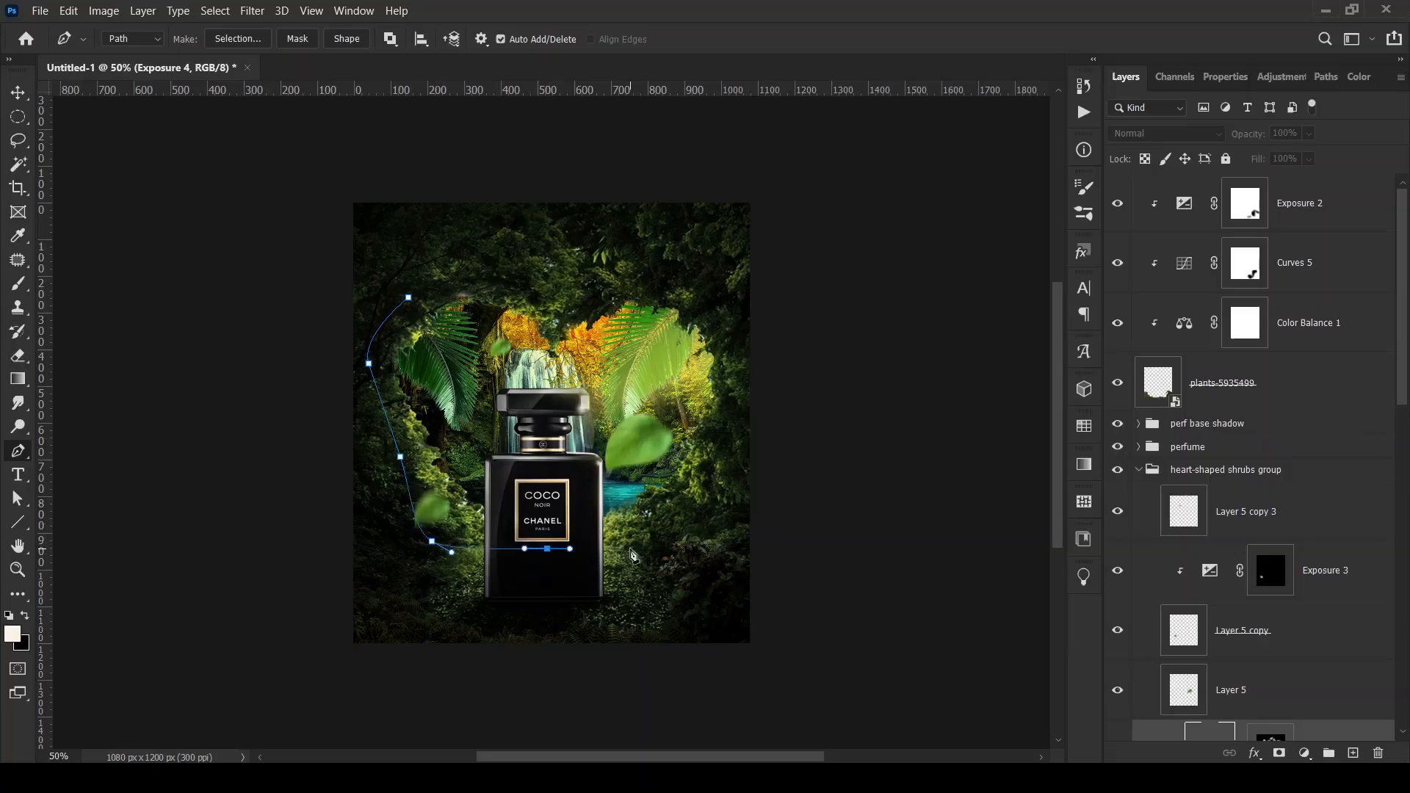
pyautogui.click(674, 526)
pyautogui.moveTo(695, 506); pyautogui.dragTo(717, 489)
pyautogui.click(728, 458)
pyautogui.click(741, 409)
pyautogui.click(742, 363)
pyautogui.click(713, 288)
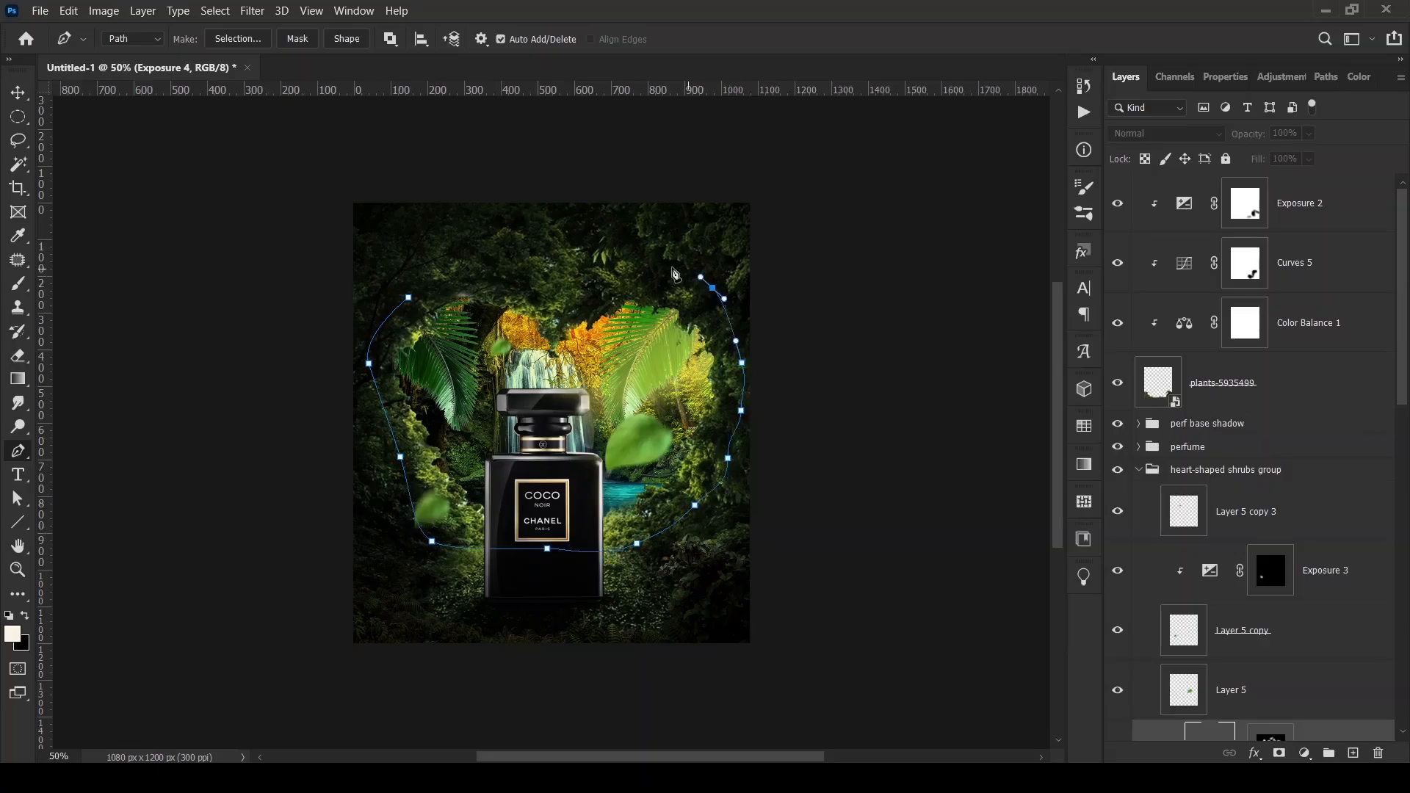
pyautogui.click(672, 267)
pyautogui.moveTo(601, 253); pyautogui.dragTo(577, 254)
pyautogui.click(540, 252)
pyautogui.click(495, 257)
pyautogui.click(457, 270)
pyautogui.click(416, 292)
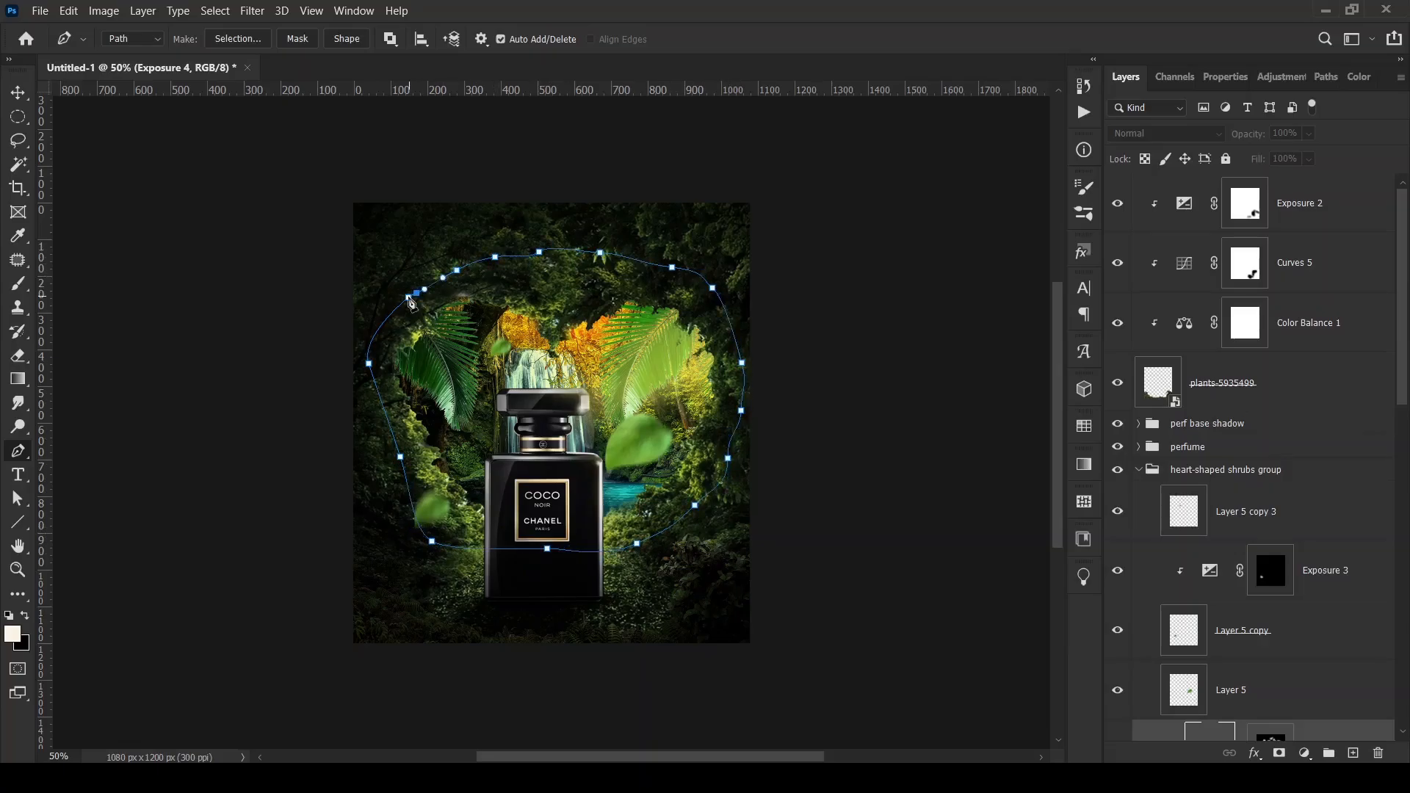
pyautogui.click(414, 294)
# - Convert the closed path around the heart opening into a selection
pyautogui.rightClick(605, 405)
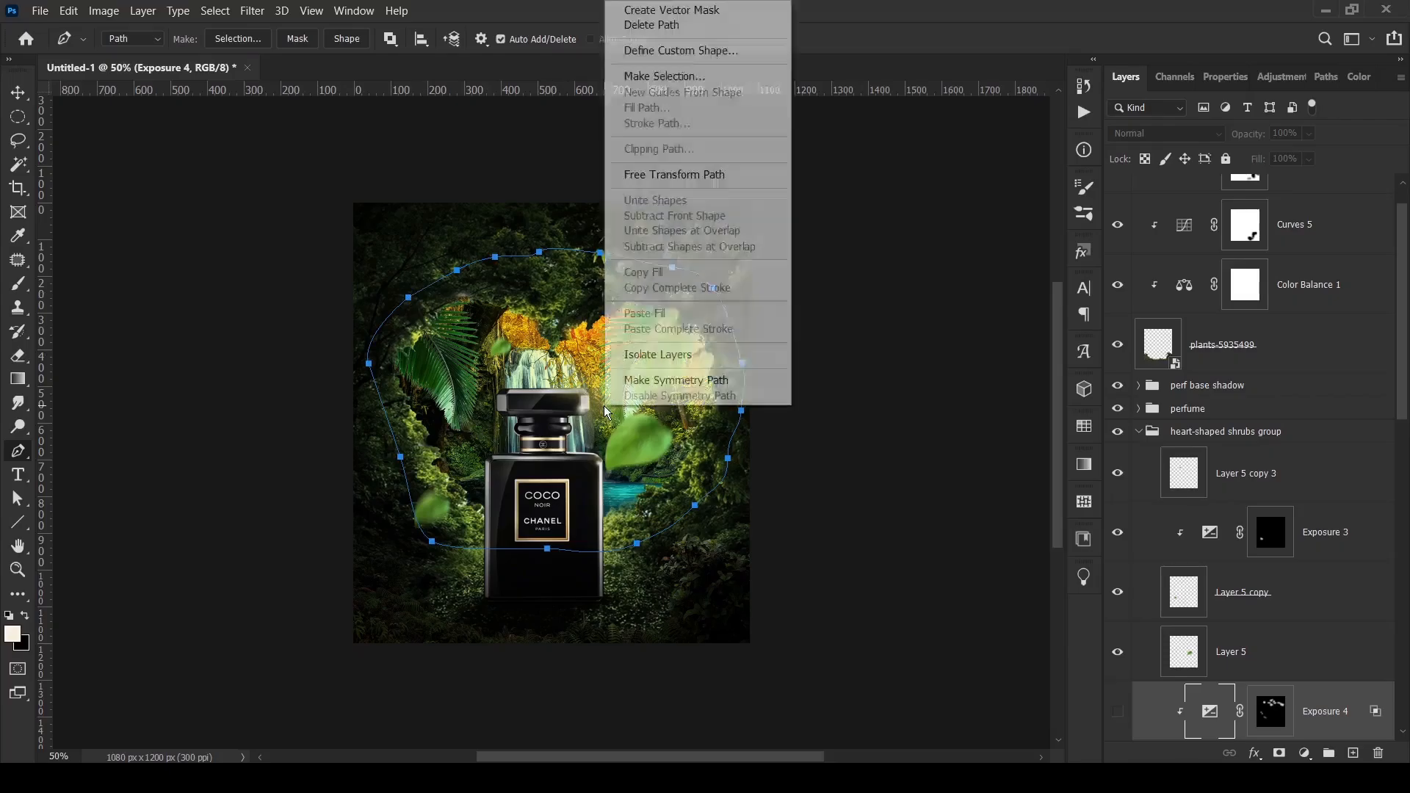
pyautogui.click(665, 76)
pyautogui.click(797, 198)
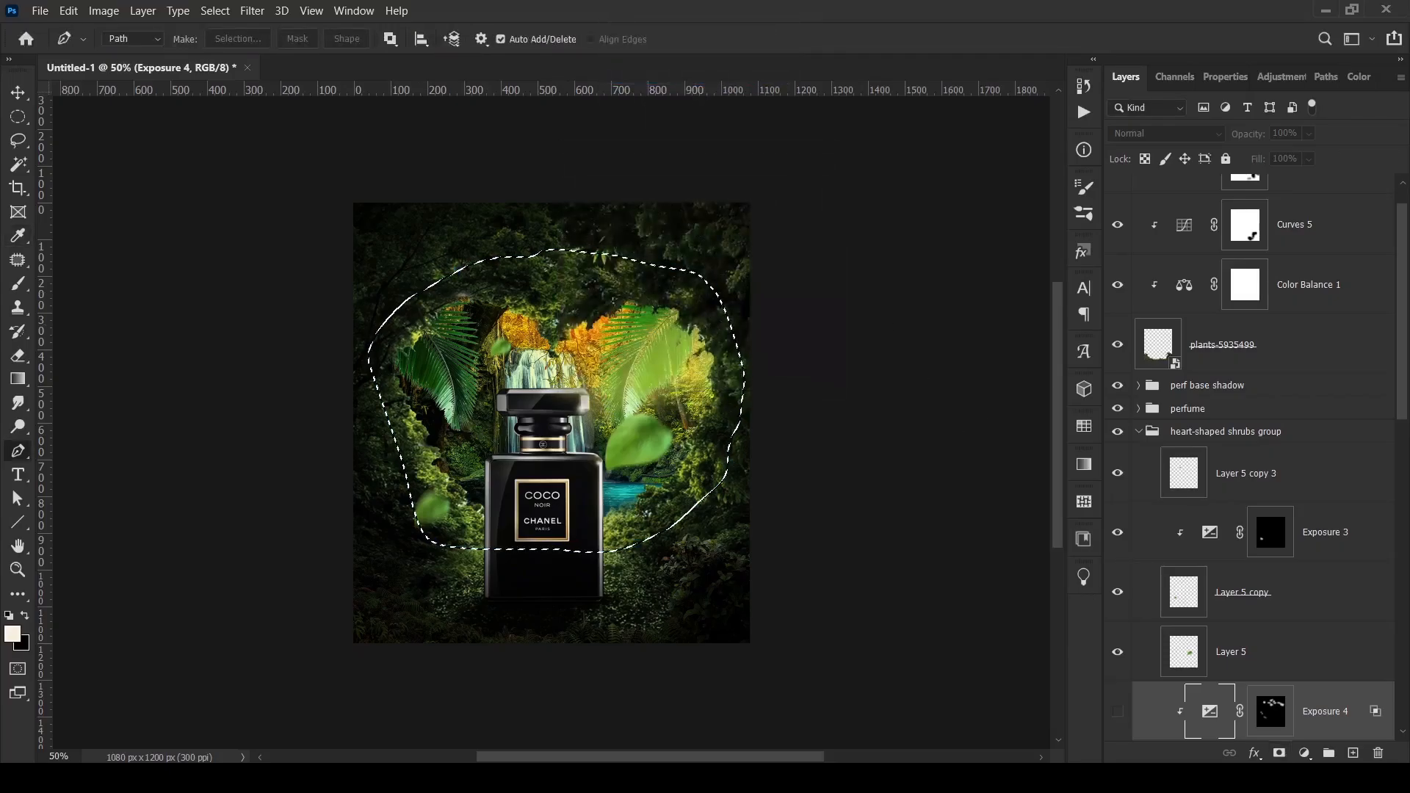
# - Add a darkening Curves adjustment from the selection, invert its mask and feather the mask by 72.4 px
pyautogui.click(1305, 753)
pyautogui.click(1287, 523)
pyautogui.moveTo(1278, 283); pyautogui.dragTo(1279, 320)
pyautogui.click(1146, 107)
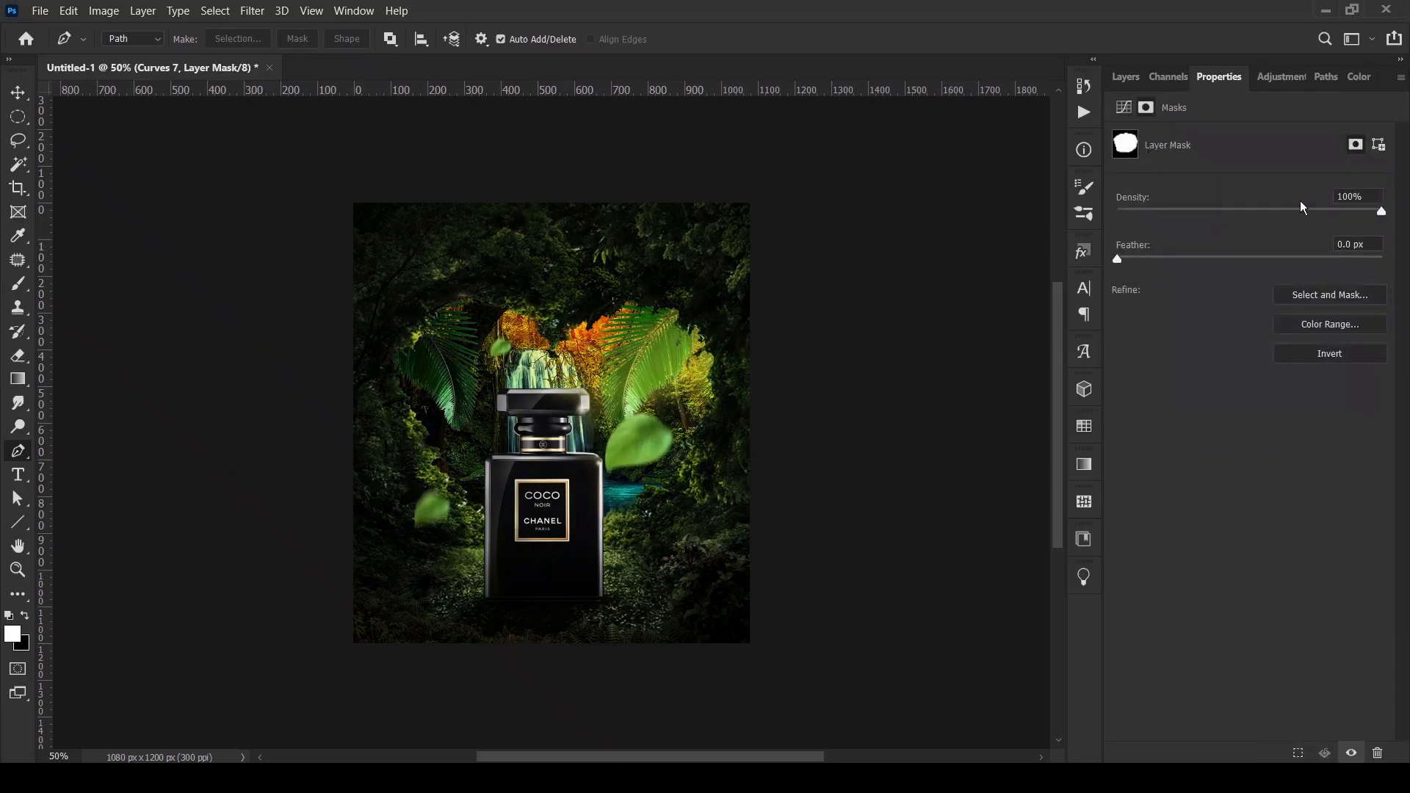
pyautogui.click(1331, 354)
pyautogui.moveTo(1117, 260); pyautogui.dragTo(1273, 257)
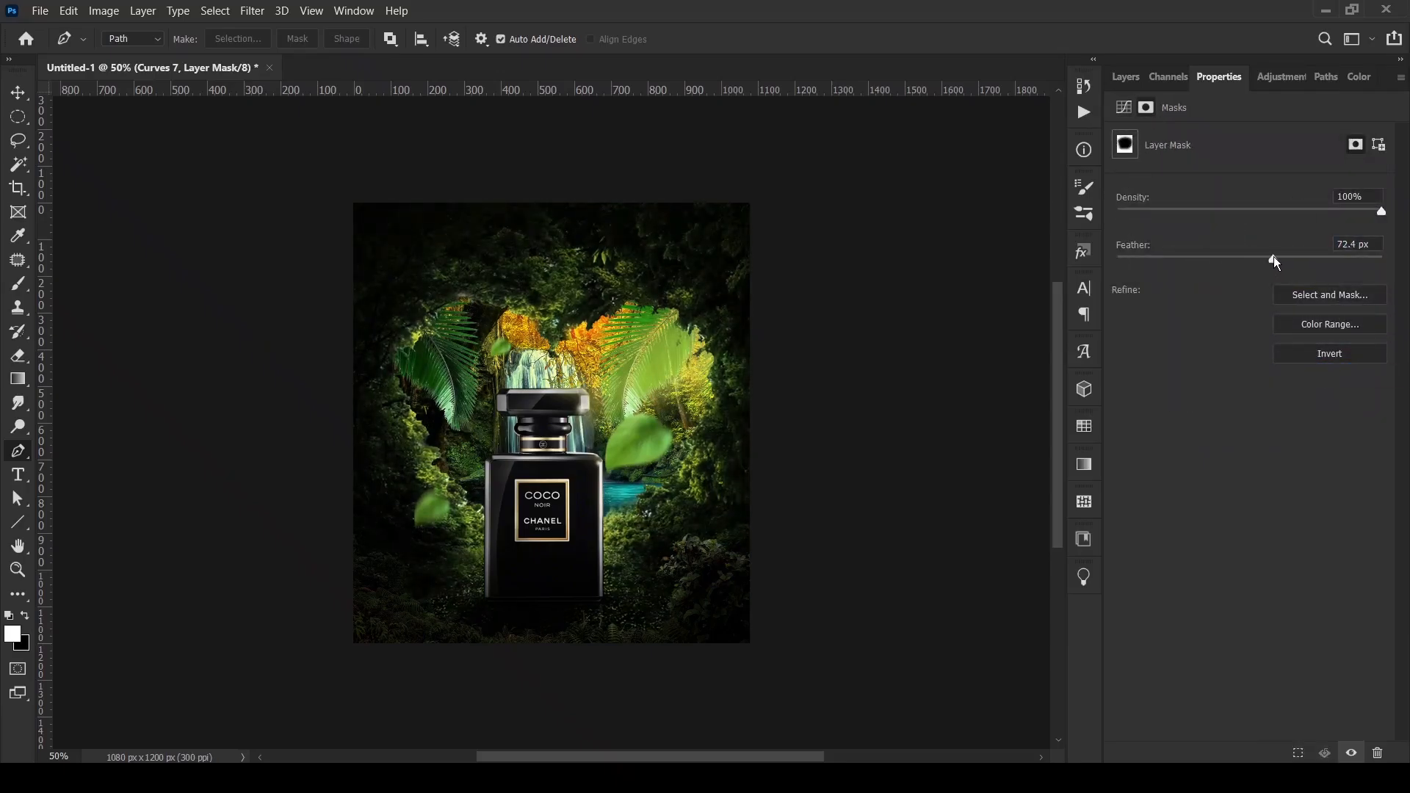
# - Scale the Curves 7 vignette mask up slightly with Free Transform
pyautogui.click(1126, 77)
pyautogui.click(1183, 712)
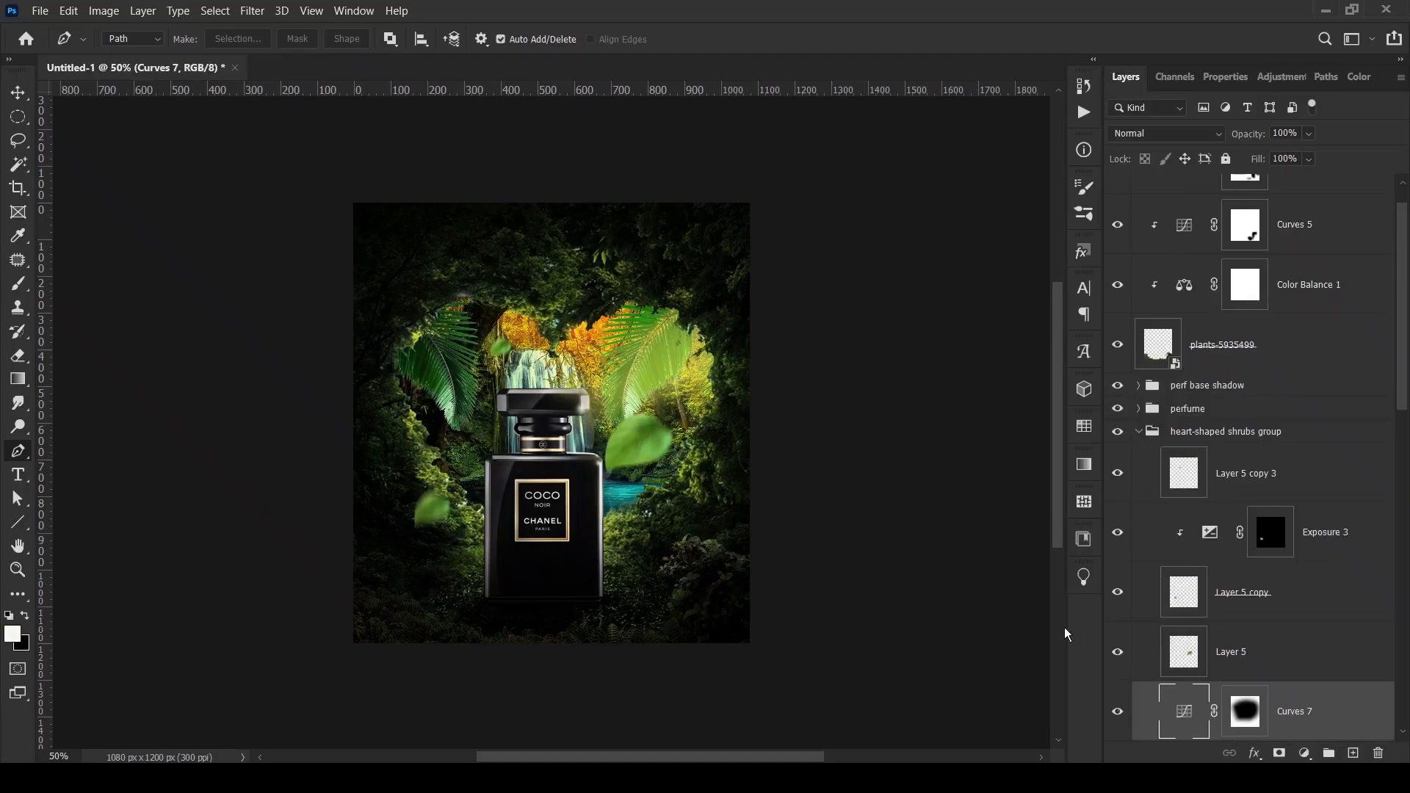
pyautogui.hotkey('ctrl', 't')
pyautogui.moveTo(755, 240); pyautogui.dragTo(764, 232)
pyautogui.click(910, 38)
# - Create a layer above Exposure 2, paint black over the forest's top area with a 500 px soft brush, and set the layer opacity to 55%
pyautogui.scroll(1, 1240, 397)
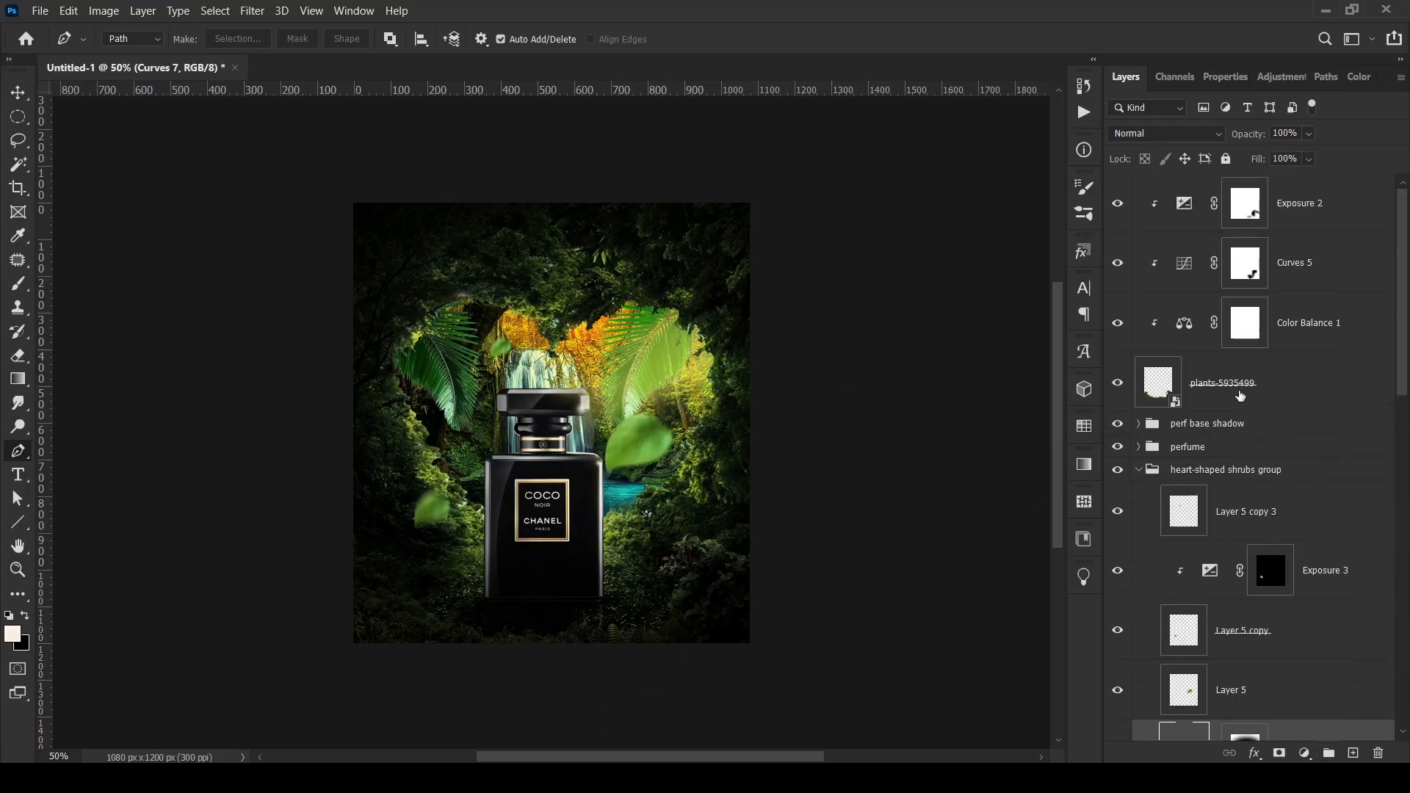
pyautogui.click(1180, 205)
pyautogui.click(1353, 753)
pyautogui.press('b')
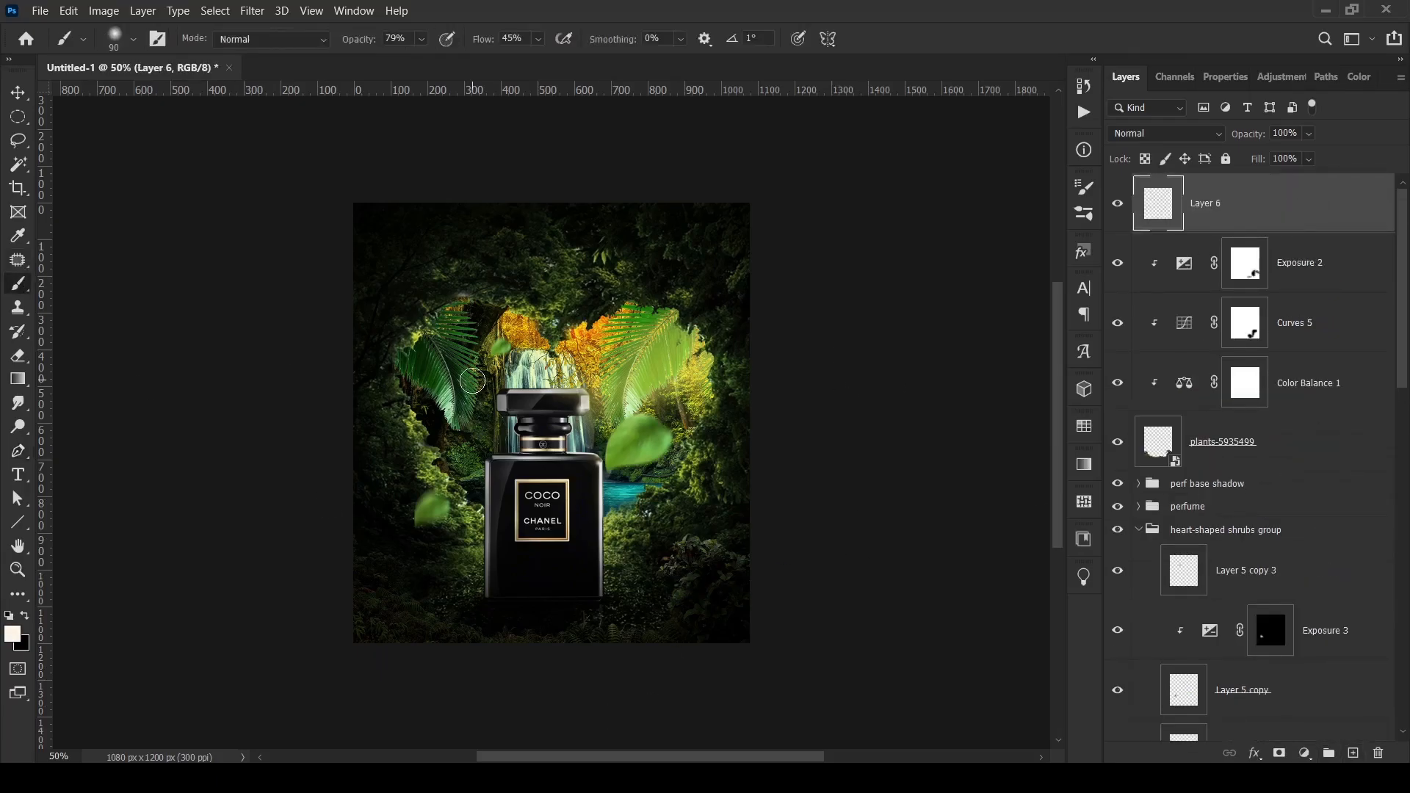
pyautogui.press('x')
pyautogui.press(']')
pyautogui.press(']')
pyautogui.press(']')
pyautogui.press(']')
pyautogui.press(']')
pyautogui.press(']')
pyautogui.press(']')
pyautogui.press(']')
pyautogui.press(']')
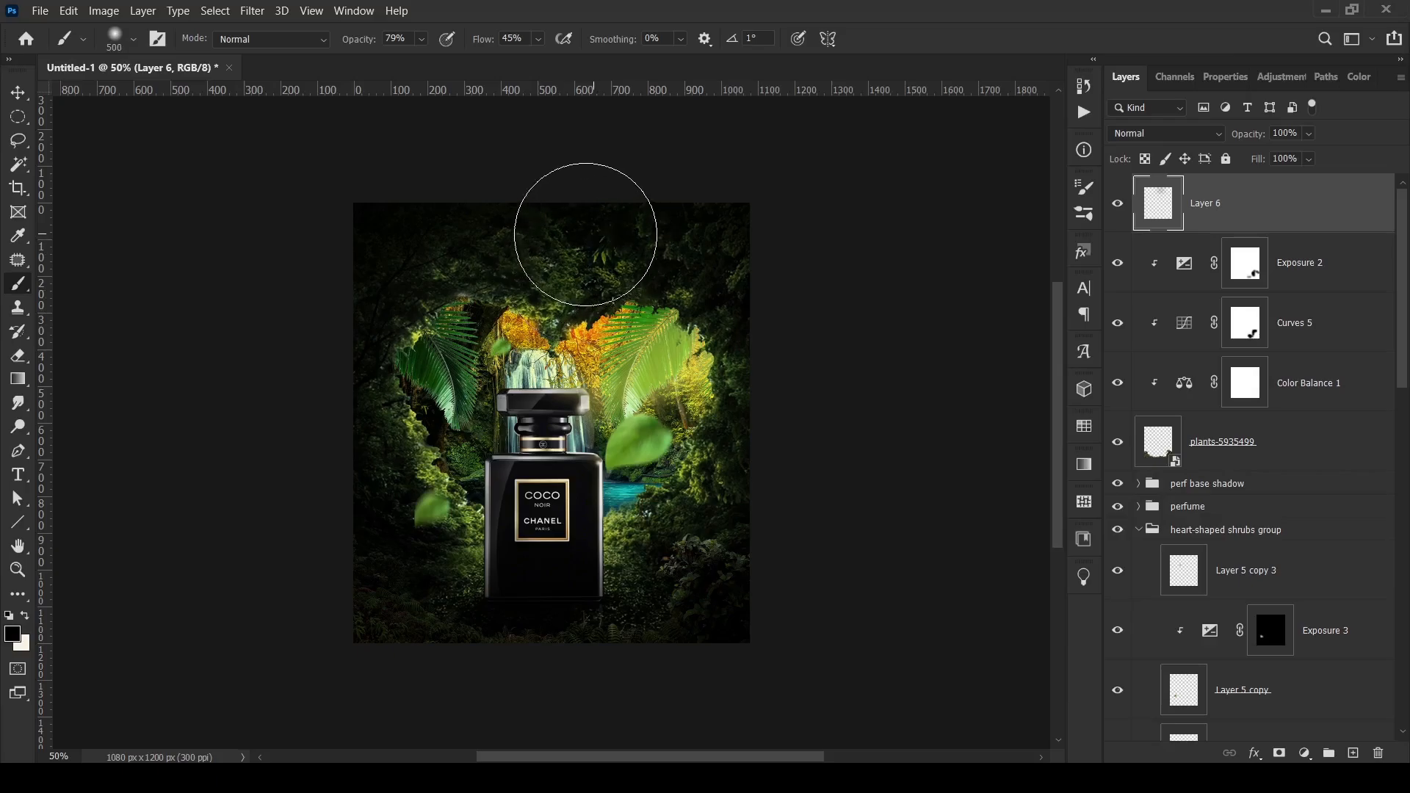
pyautogui.moveTo(1228, 145); pyautogui.dragTo(1248, 142)
pyautogui.click(16, 94)
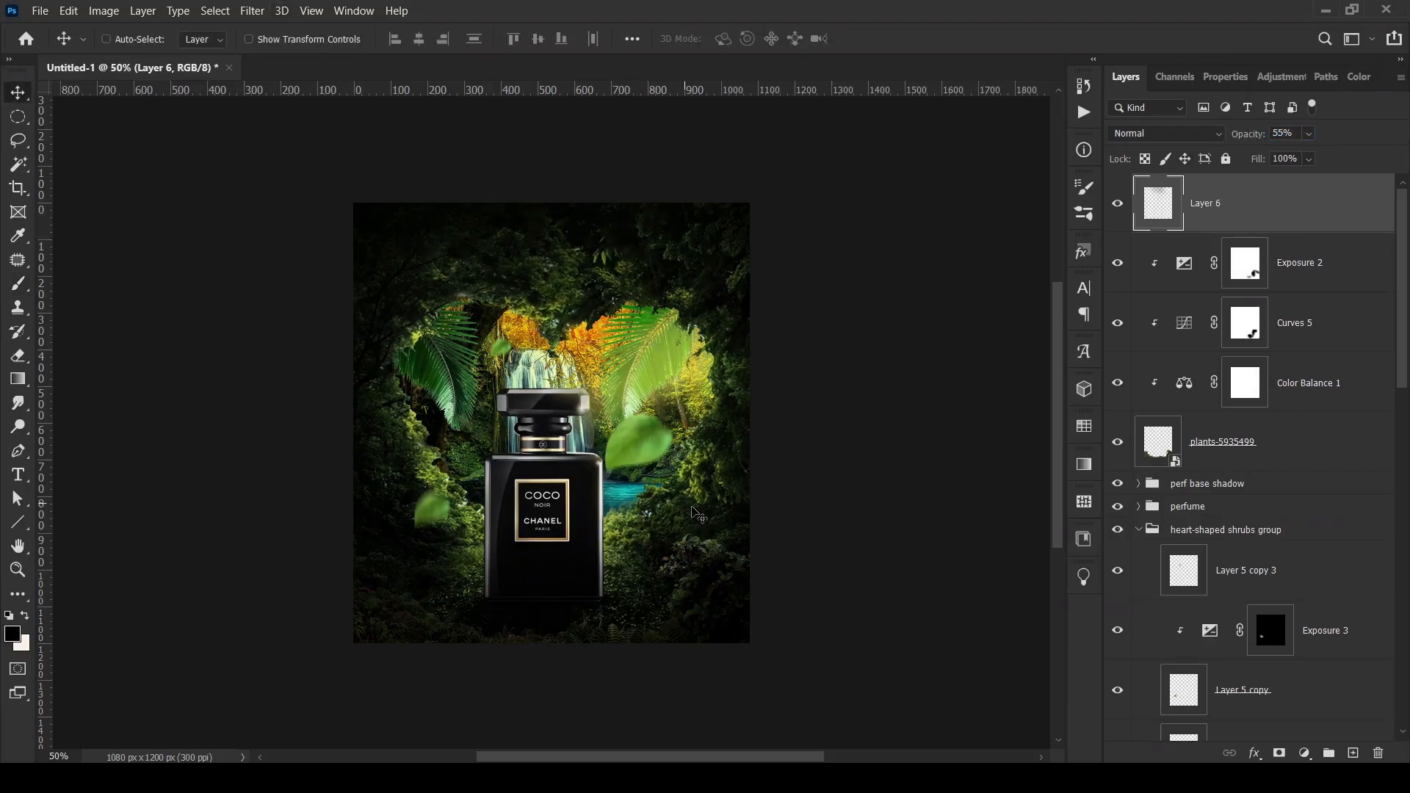
# - Collapse the heart-shaped shrubs group and move Layer 6 below the plants-5935499 layer
pyautogui.click(1141, 529)
pyautogui.moveTo(1196, 264); pyautogui.dragTo(1178, 443)
# - Group plants-5935499 with its three clipped adjustments and name the group plants
pyautogui.click(1190, 203)
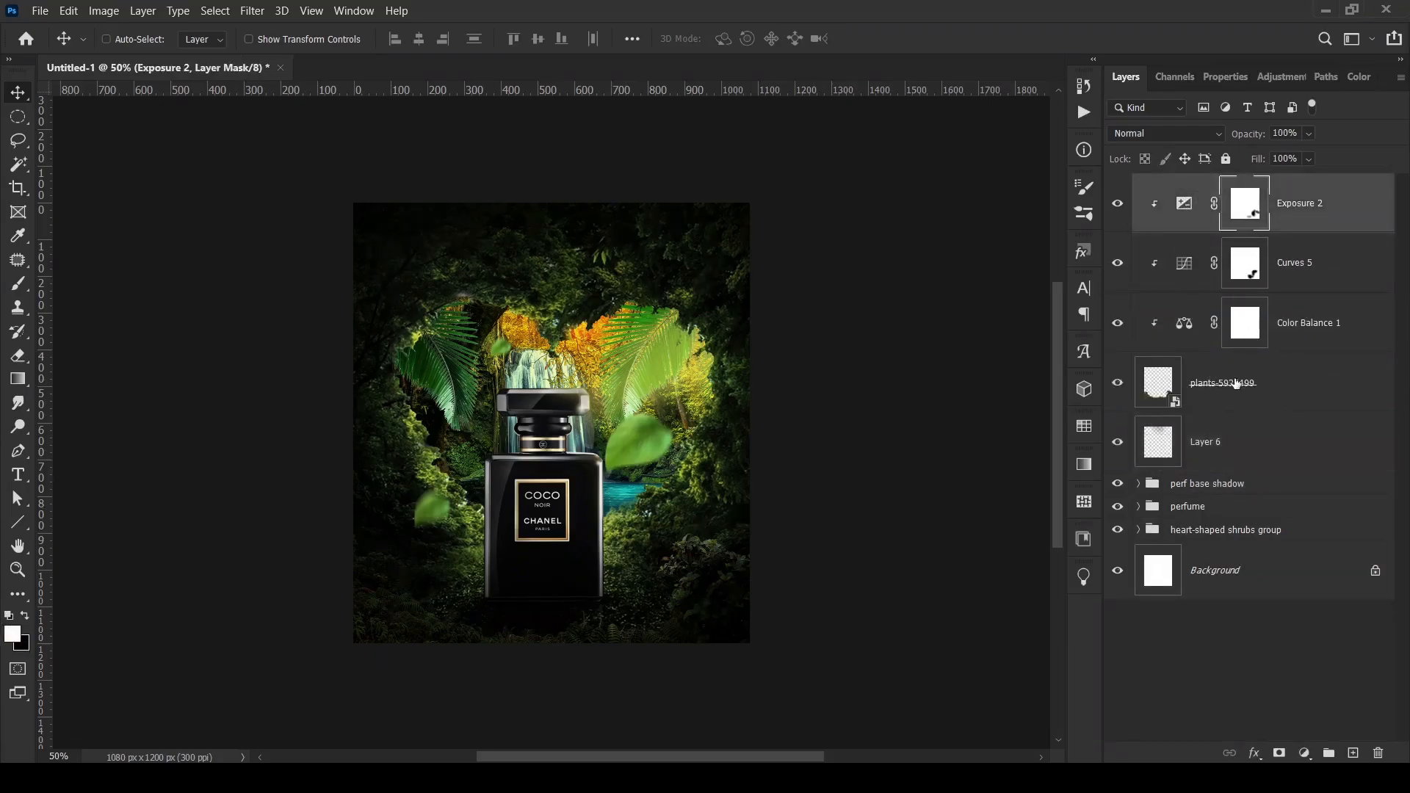
pyautogui.keyDown('shift'); pyautogui.click(1266, 384); pyautogui.keyUp('shift')
pyautogui.hotkey('ctrl', 'g')
pyautogui.doubleClick(1188, 186)
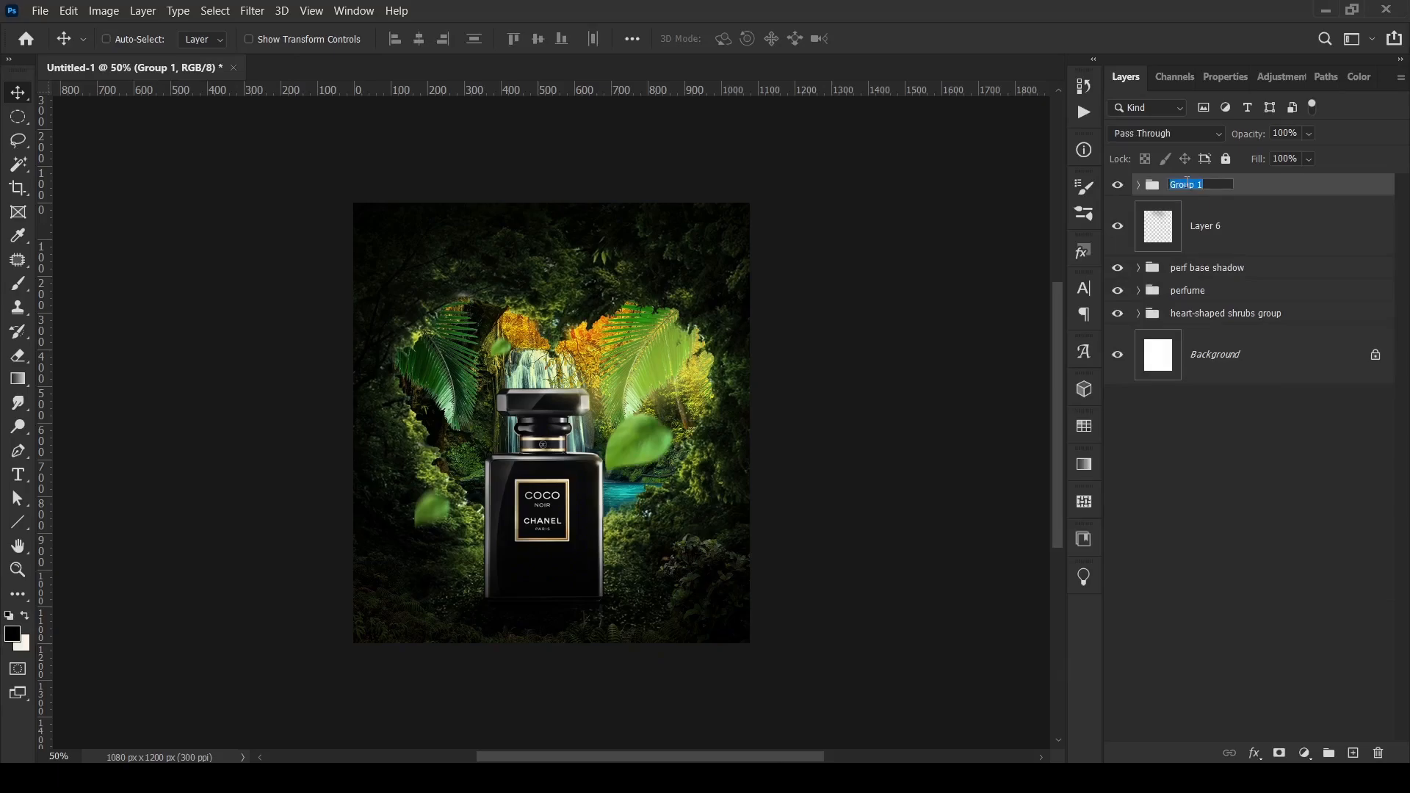
pyautogui.write('plants')
pyautogui.press('Return')
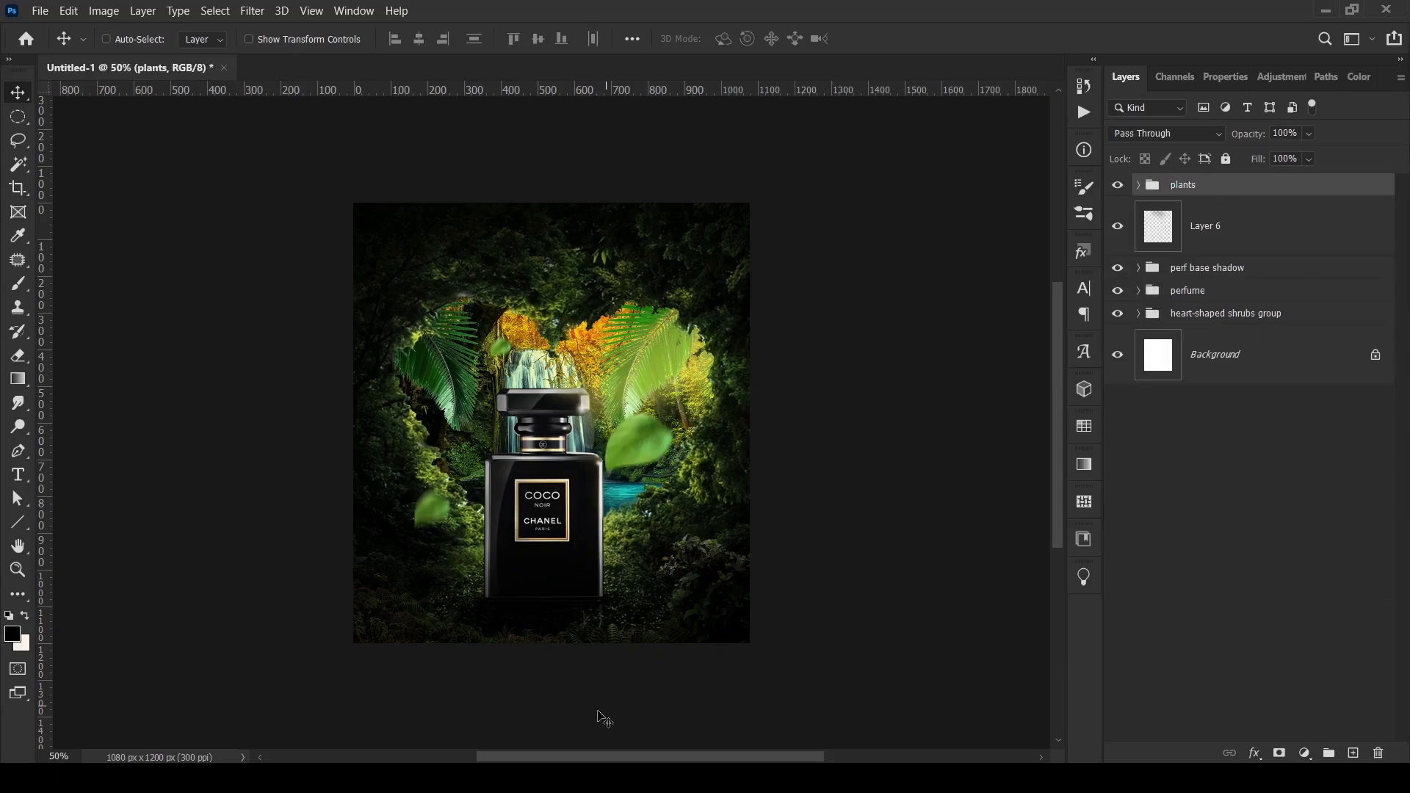
# - Place the tree-layer image at the top of the layer stack, scaled to about 18% over the canvas's upper-right area
pyautogui.moveTo(401, 779)
pyautogui.click(298, 706)
pyautogui.moveTo(227, 636); pyautogui.dragTo(791, 223)
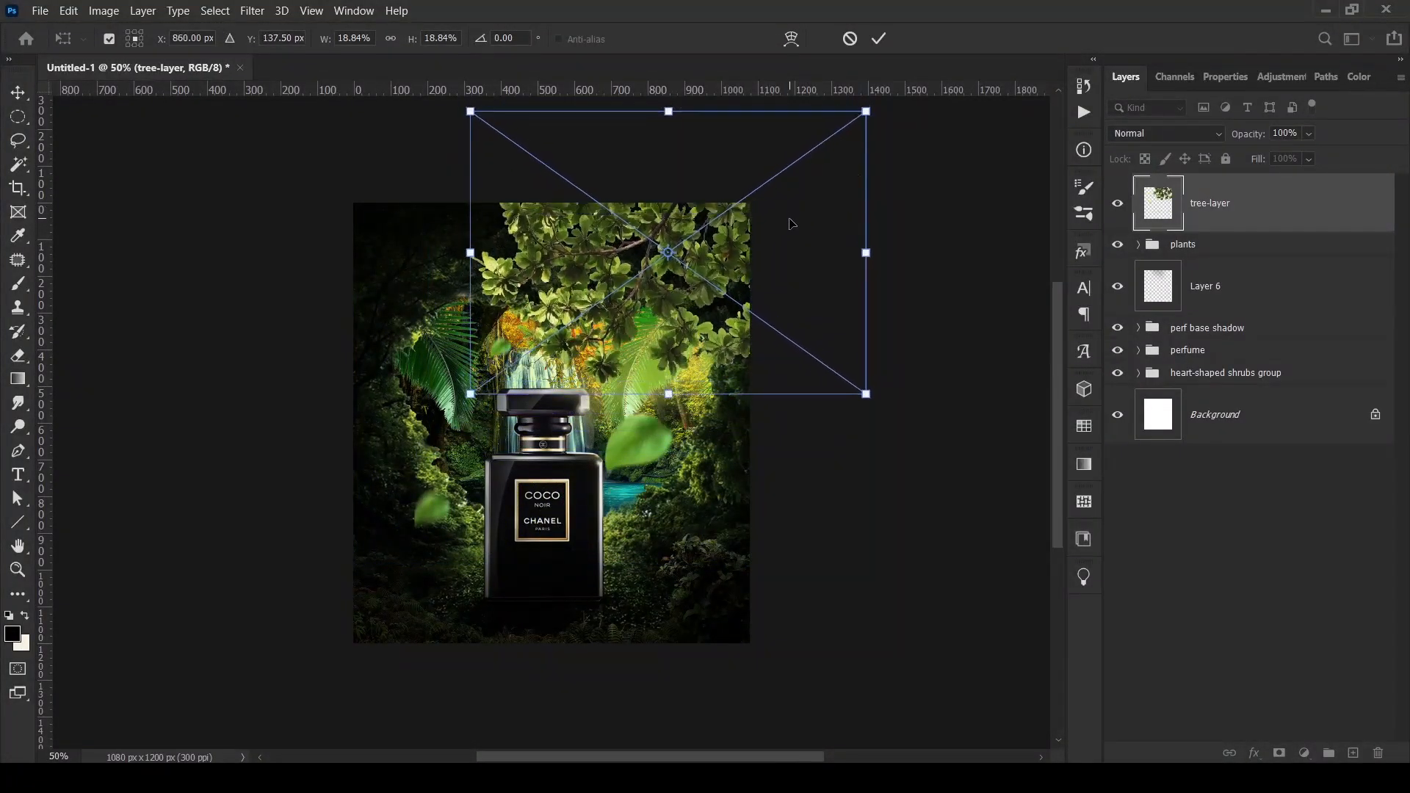
pyautogui.moveTo(863, 383); pyautogui.dragTo(853, 384)
pyautogui.click(879, 38)
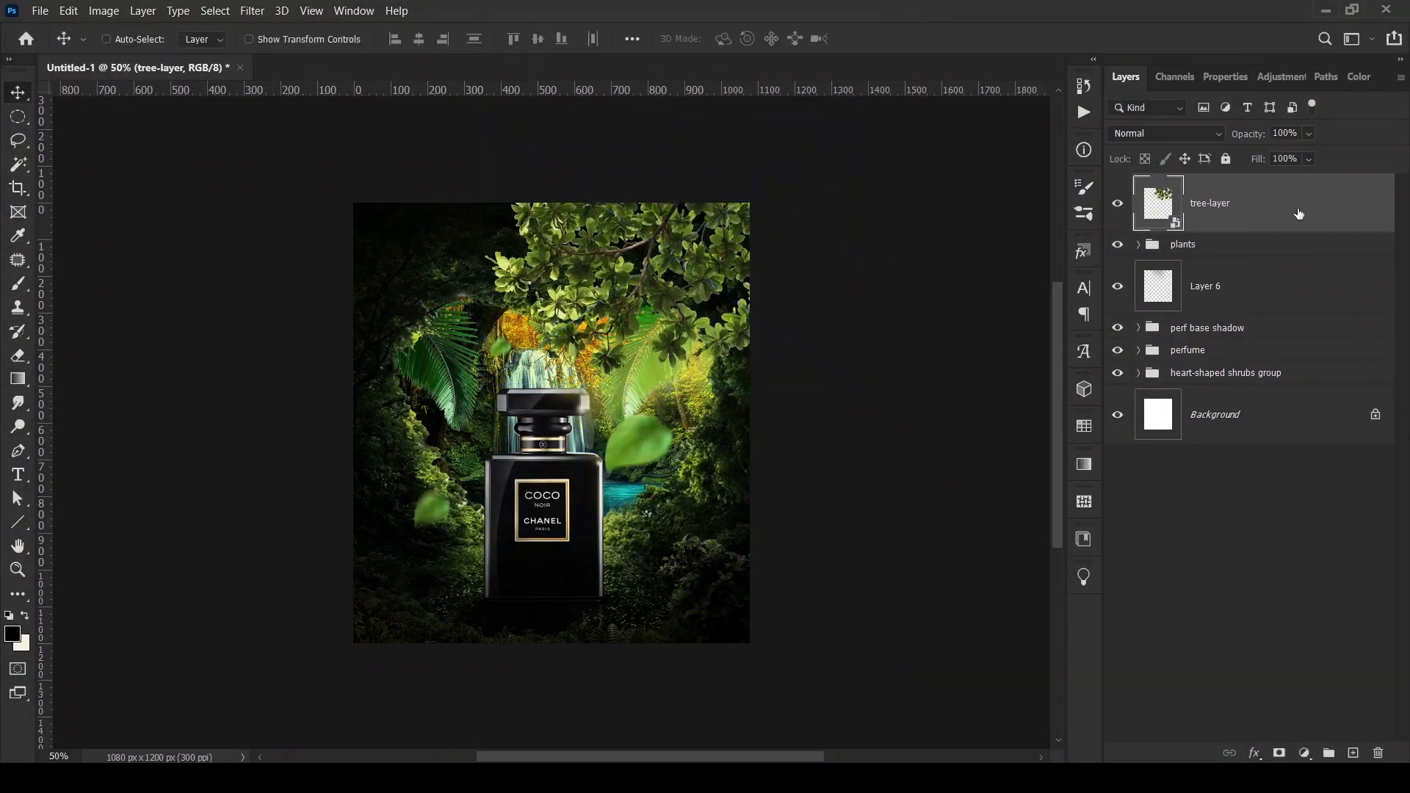
# - Move tree-layer into the heart-shaped shrubs group directly below love_leaf, and make Exposure 4 visible
pyautogui.moveTo(1297, 213); pyautogui.dragTo(1269, 391)
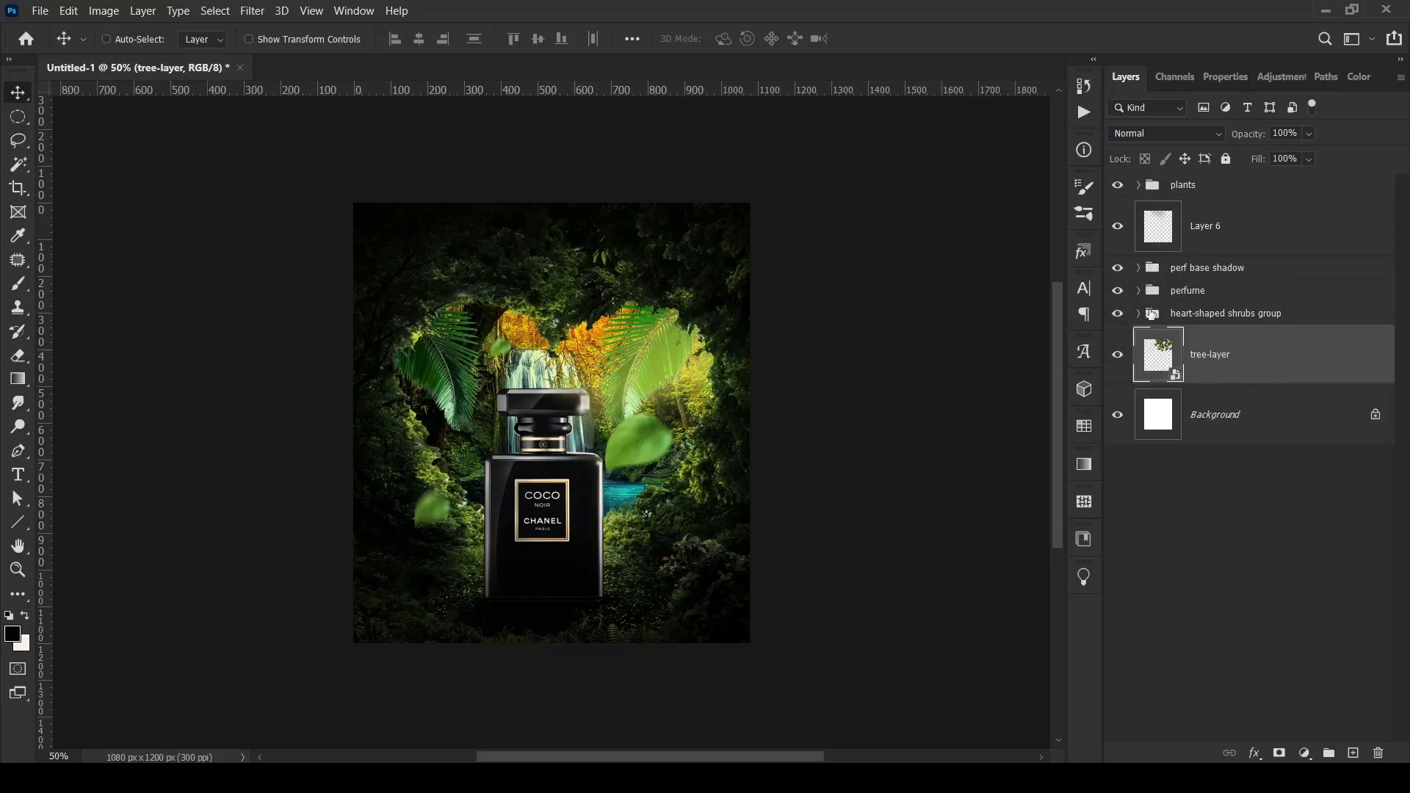
pyautogui.click(1137, 314)
pyautogui.scroll(-5, 1159, 374)
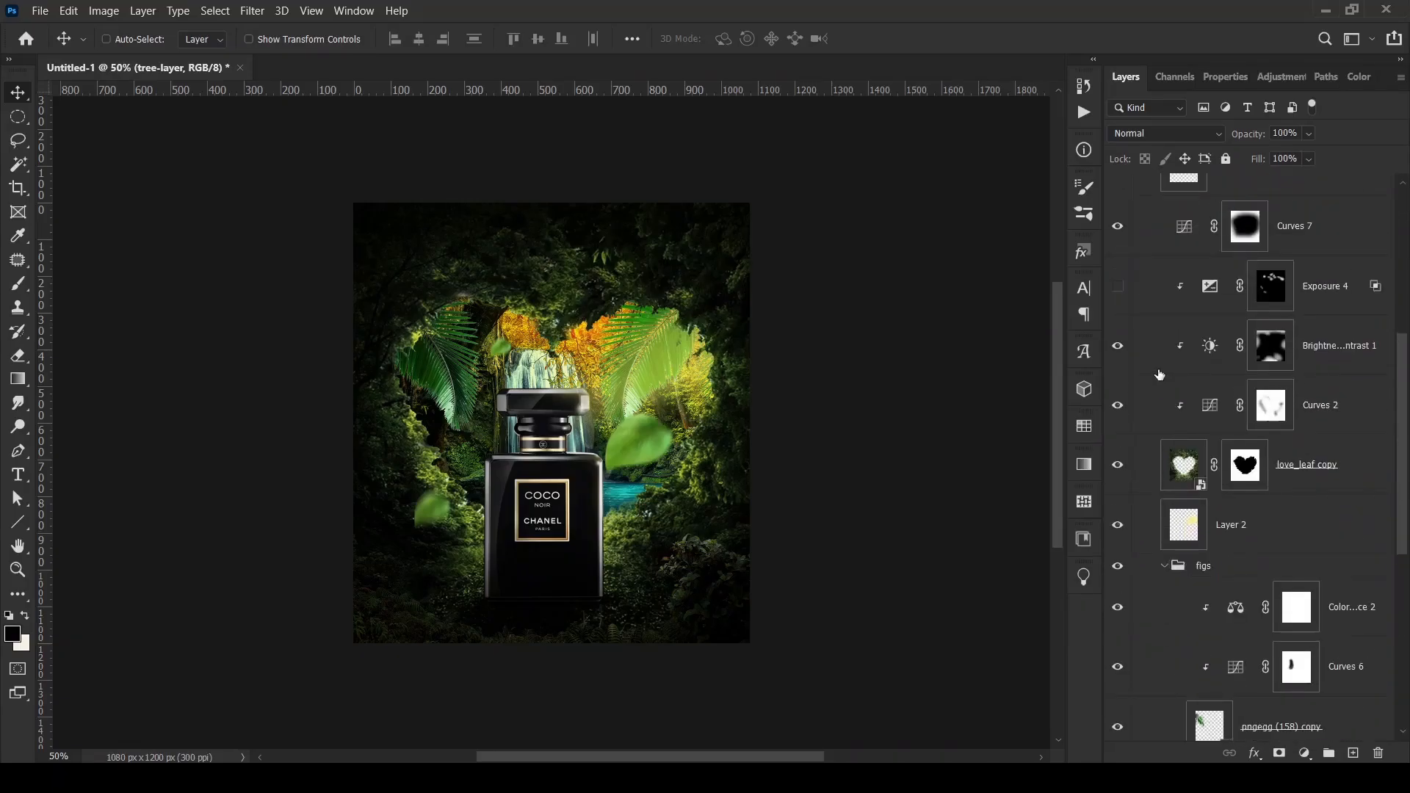
pyautogui.click(1118, 286)
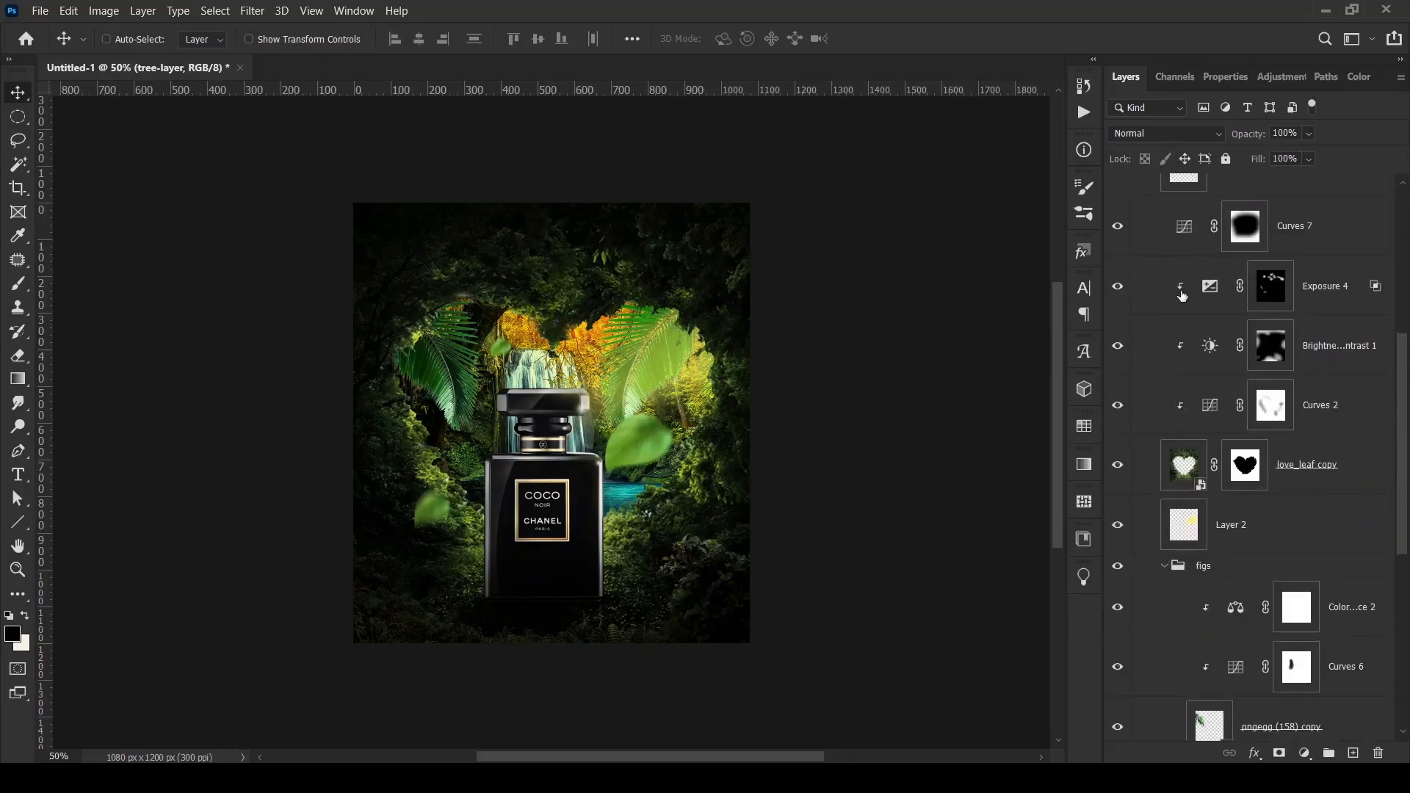
pyautogui.click(1110, 288)
pyautogui.click(1110, 288)
pyautogui.scroll(-6, 1162, 330)
pyautogui.moveTo(1246, 657); pyautogui.dragTo(1254, 441)
# - Duplicate tree-layer, flip the copy horizontally and place it behind the shrubs along the heart opening's left side
pyautogui.moveTo(611, 343); pyautogui.dragTo(323, 420)
pyautogui.hotkey('ctrl', 't')
pyautogui.rightClick(470, 382)
pyautogui.click(507, 744)
pyautogui.moveTo(482, 325); pyautogui.dragTo(468, 357)
pyautogui.click(879, 38)
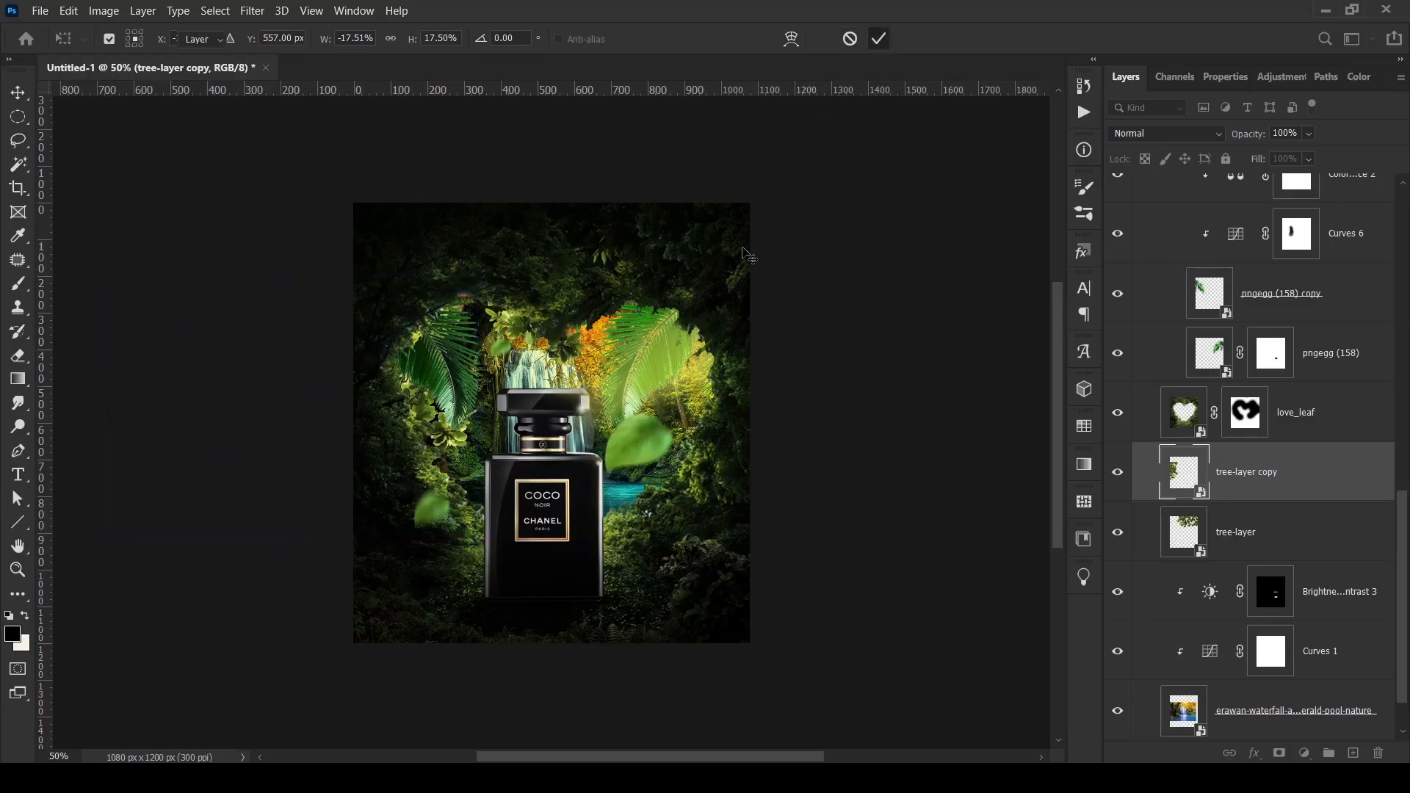
# - Duplicate tree-layer copy, flip the new copy horizontally and position it behind the shrubs at the canvas's lower right
pyautogui.moveTo(427, 410); pyautogui.dragTo(824, 408)
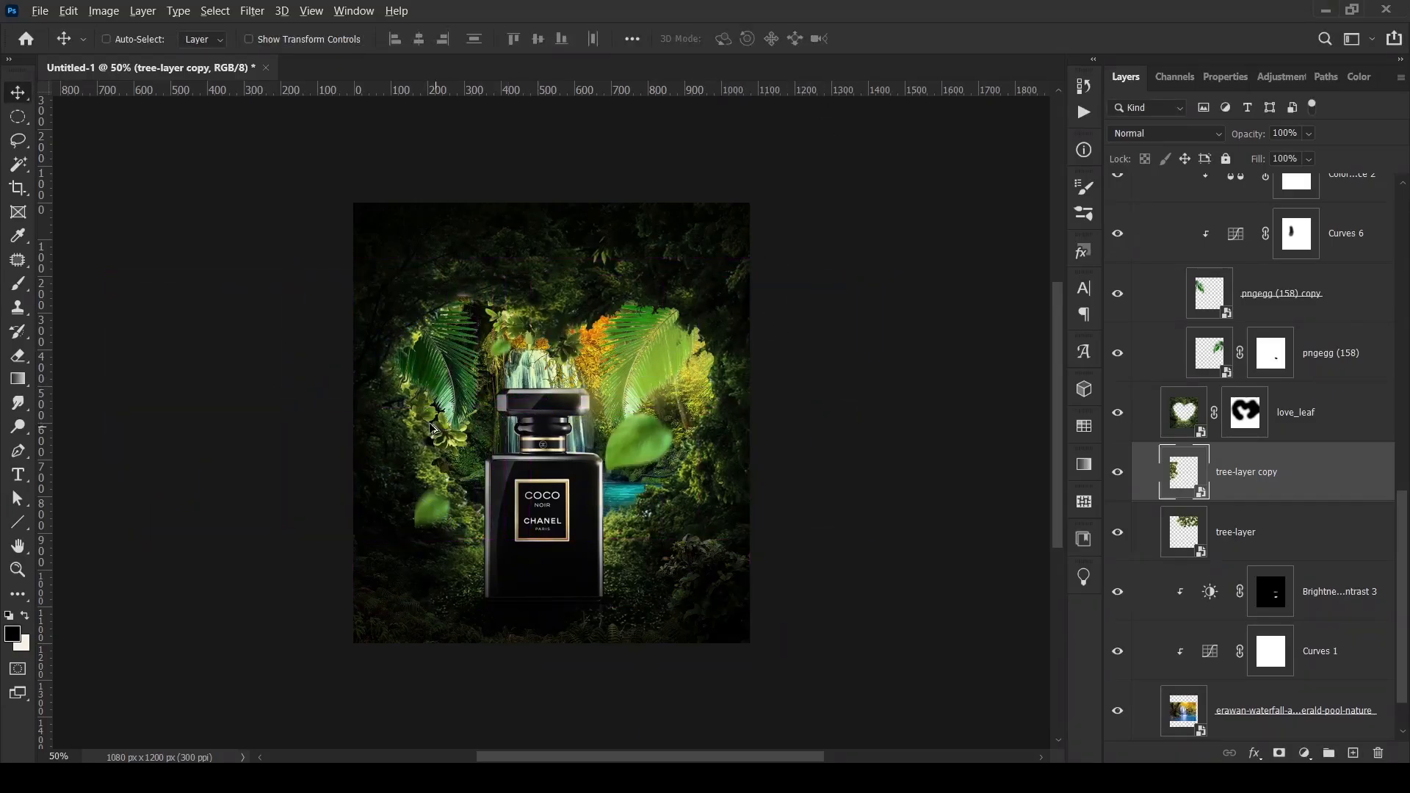
pyautogui.moveTo(747, 372); pyautogui.dragTo(808, 409)
pyautogui.press('ctrl')
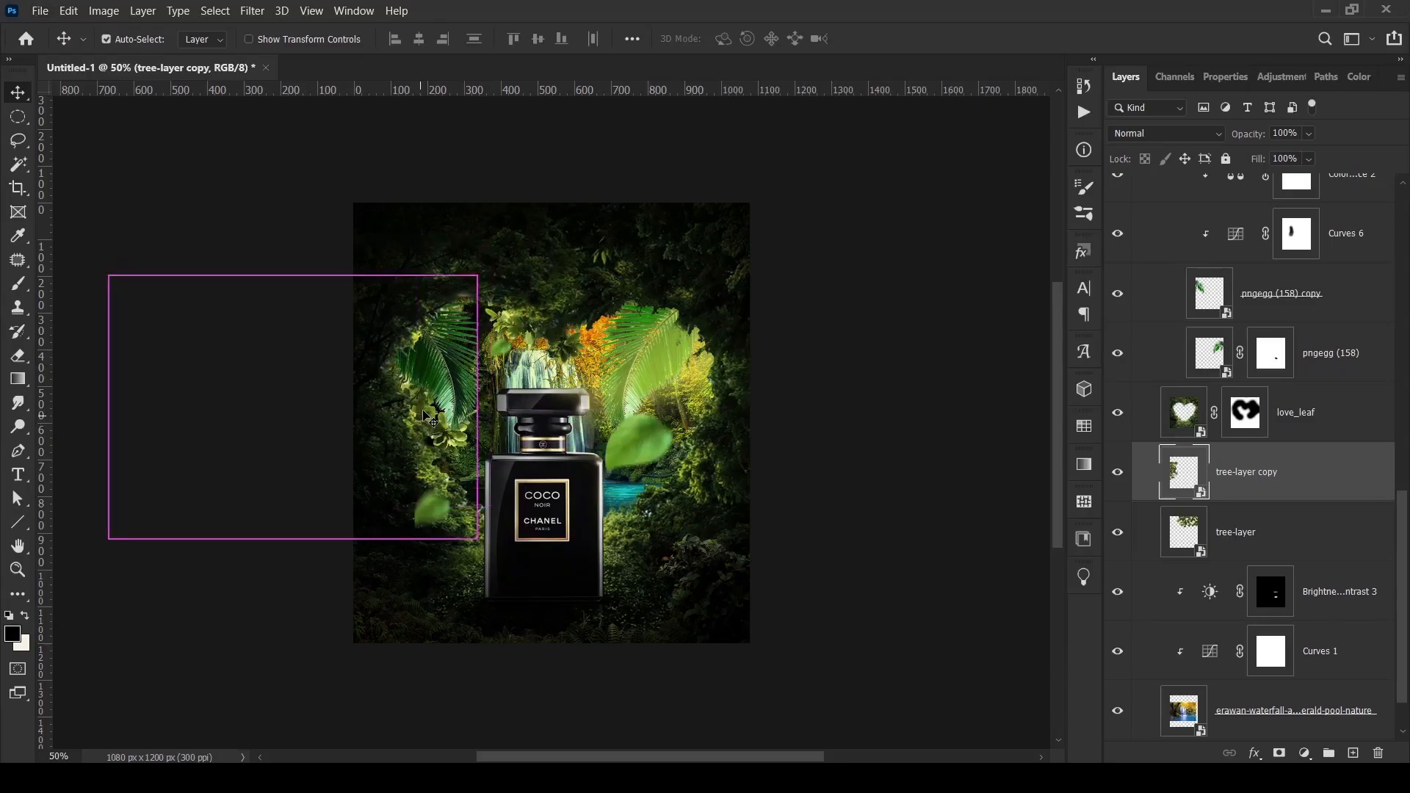
pyautogui.moveTo(423, 423); pyautogui.dragTo(840, 508)
pyautogui.hotkey('ctrl', 't')
pyautogui.rightClick(588, 384)
pyautogui.click(661, 661)
pyautogui.moveTo(707, 394); pyautogui.dragTo(735, 390)
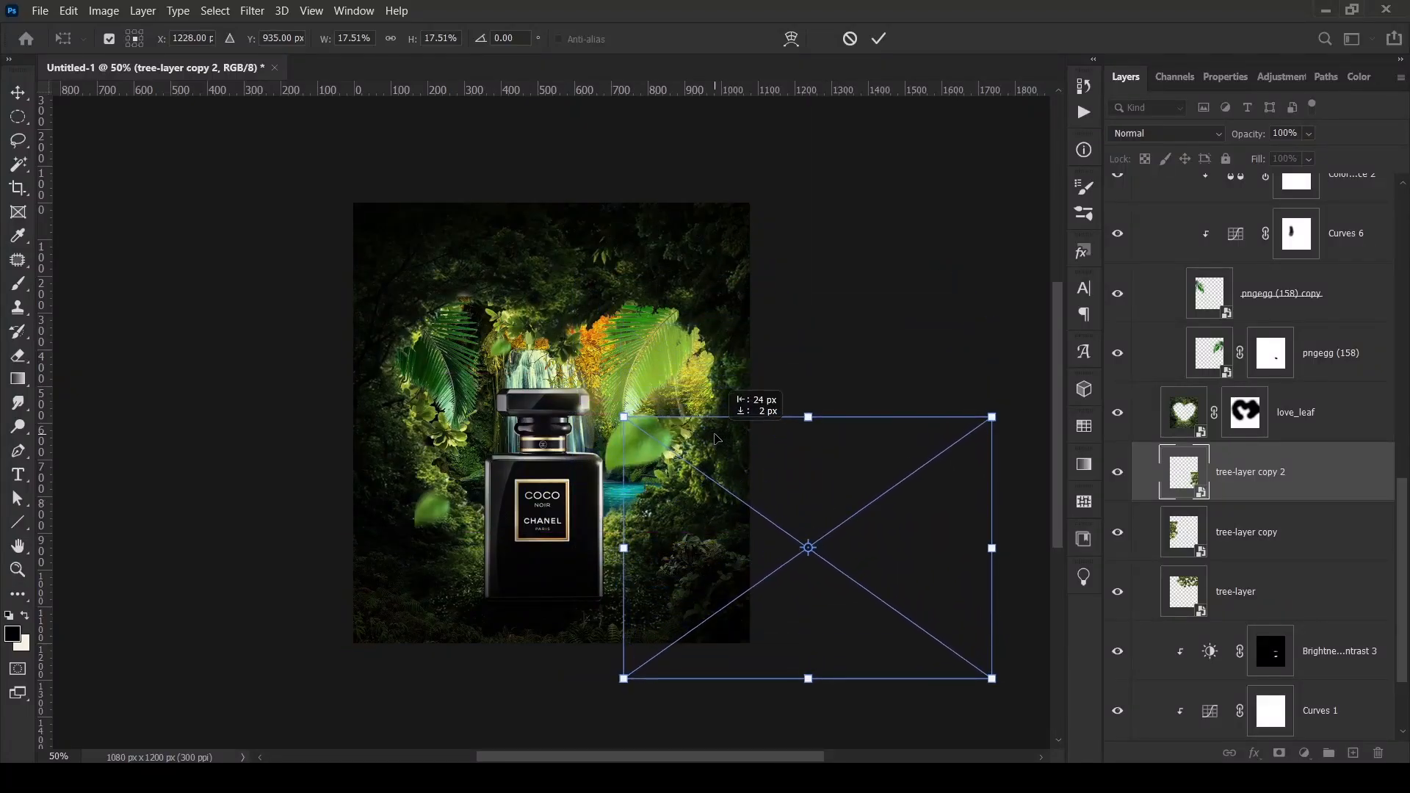
pyautogui.press('Return')
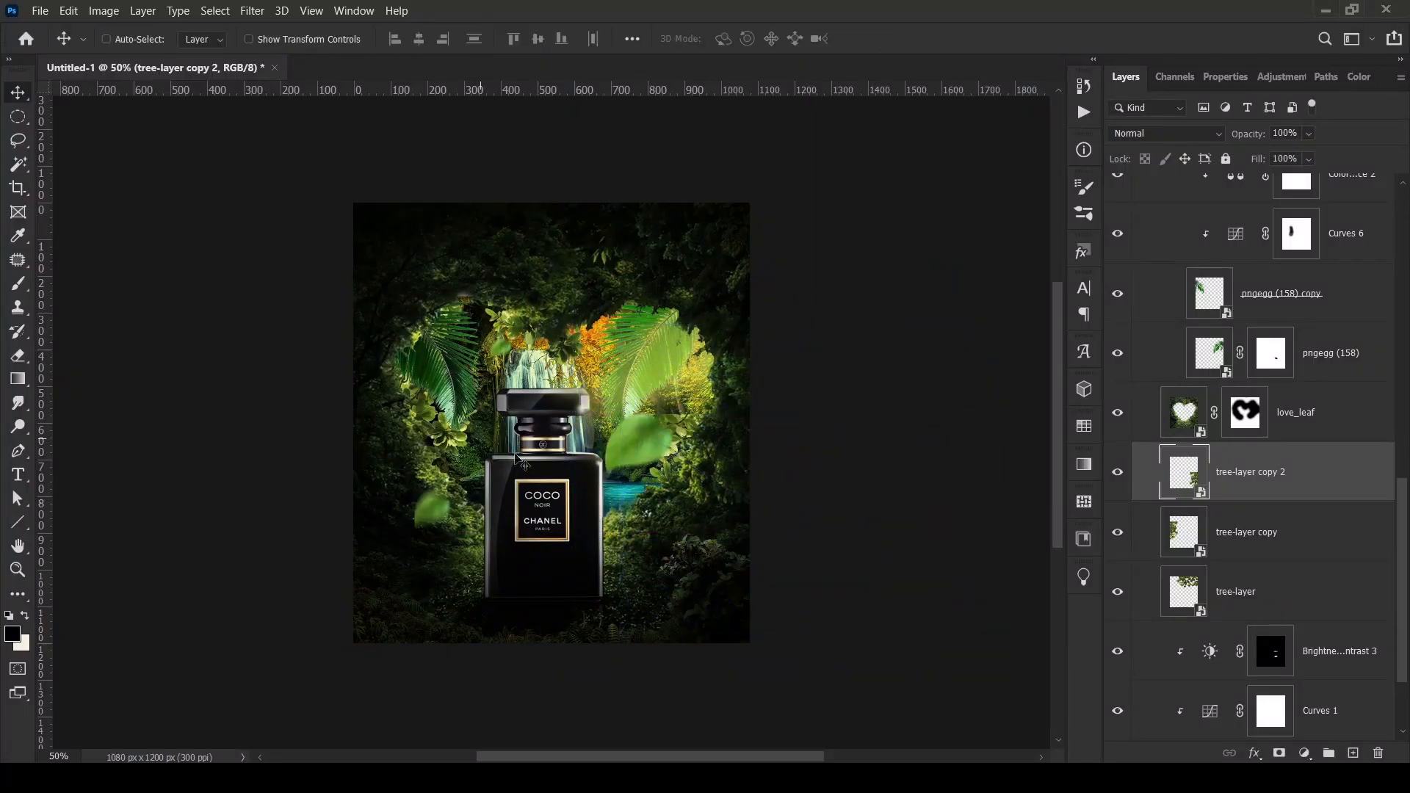
# - Darken tree-layer copy with Curves, lowering the white point's output and setting a point at input 81, output 46
pyautogui.click(1184, 544)
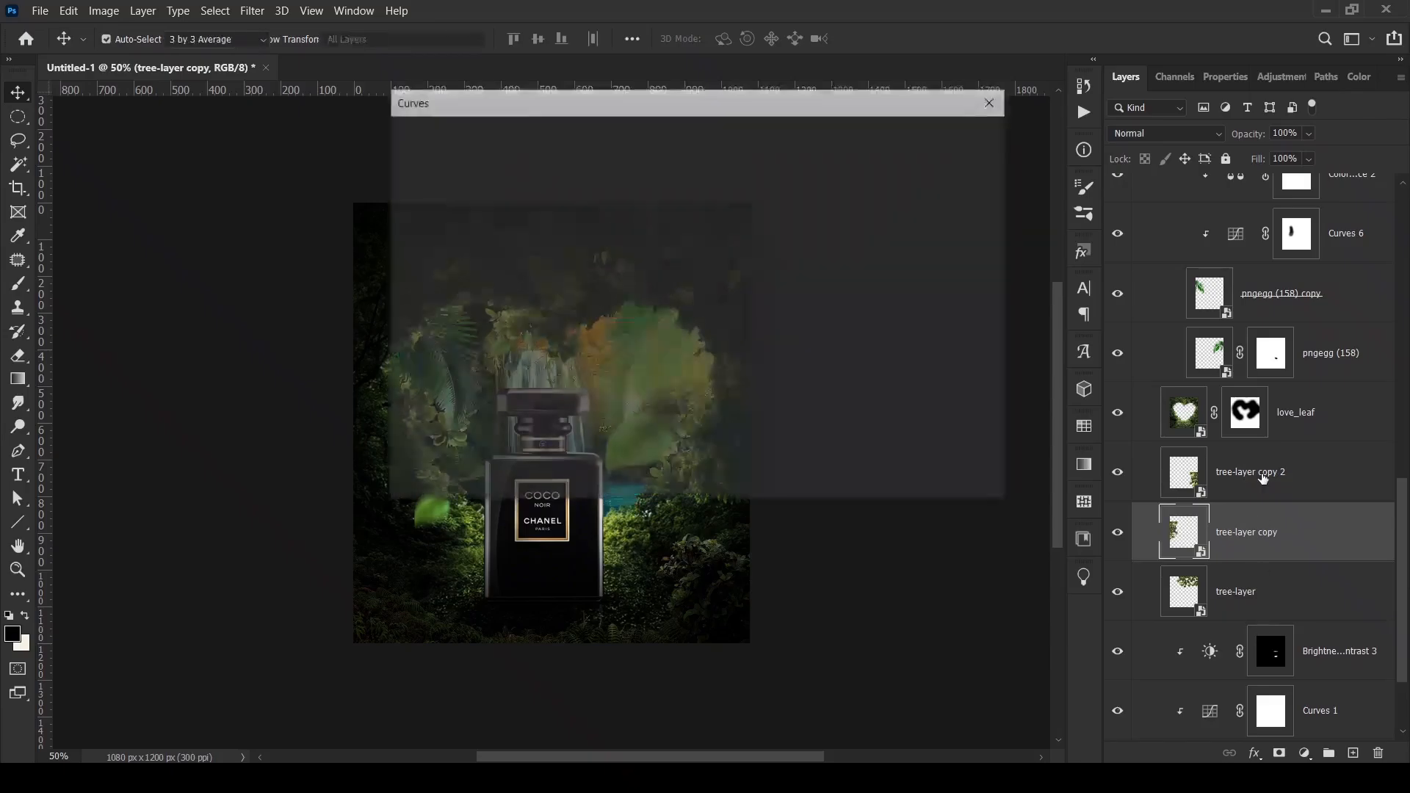
pyautogui.hotkey('ctrl', 'm')
pyautogui.moveTo(807, 103); pyautogui.dragTo(950, 120)
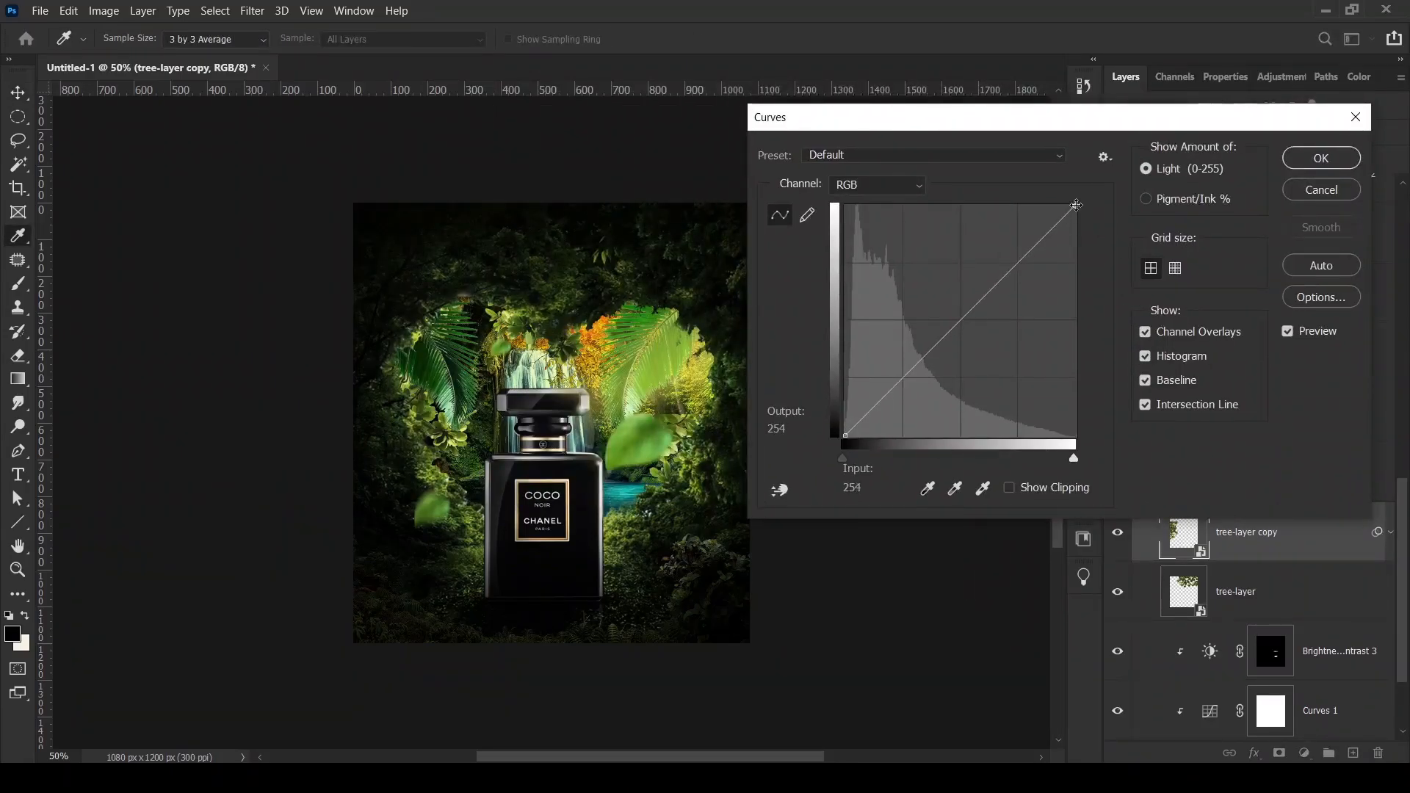
pyautogui.moveTo(1075, 206); pyautogui.dragTo(1146, 244)
pyautogui.moveTo(918, 376); pyautogui.dragTo(919, 396)
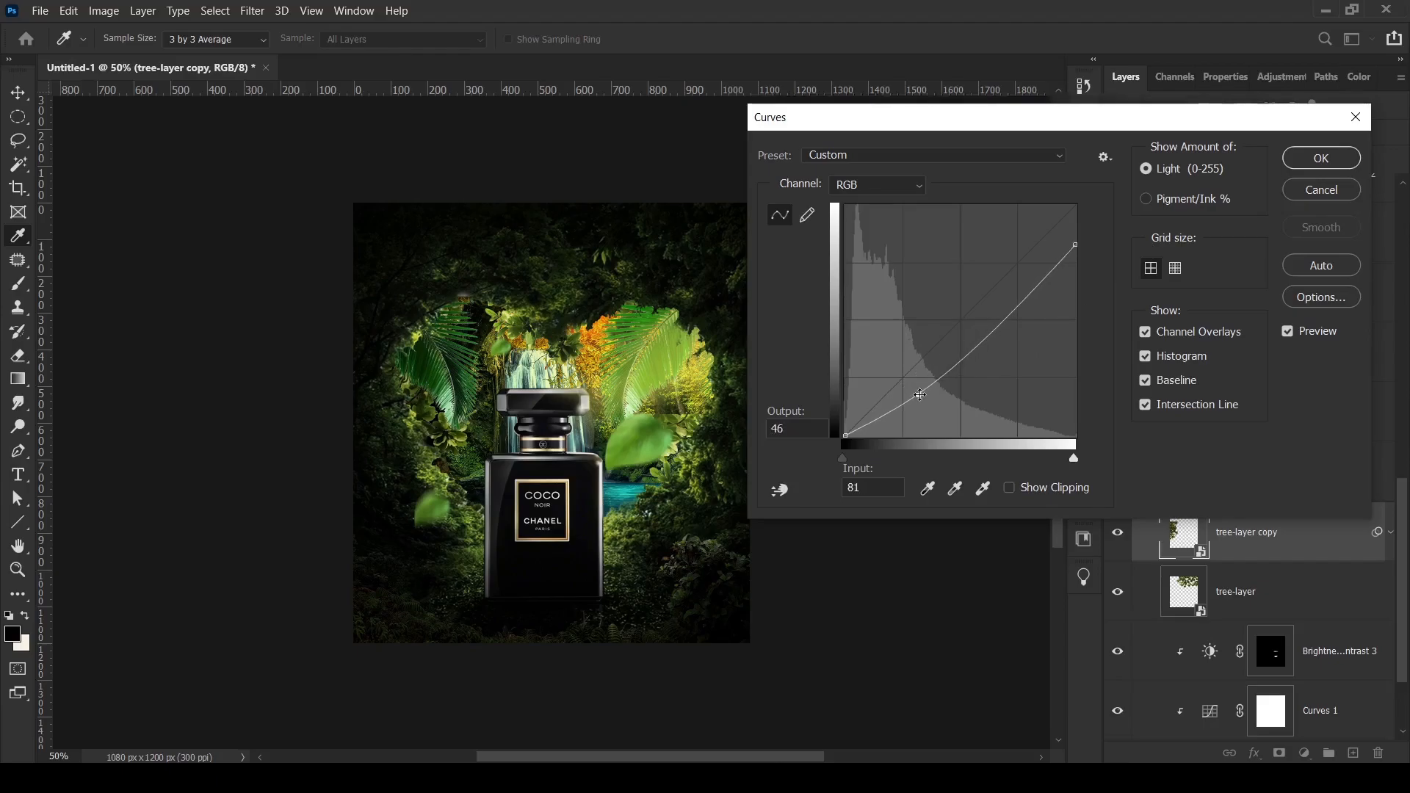
pyautogui.click(1322, 158)
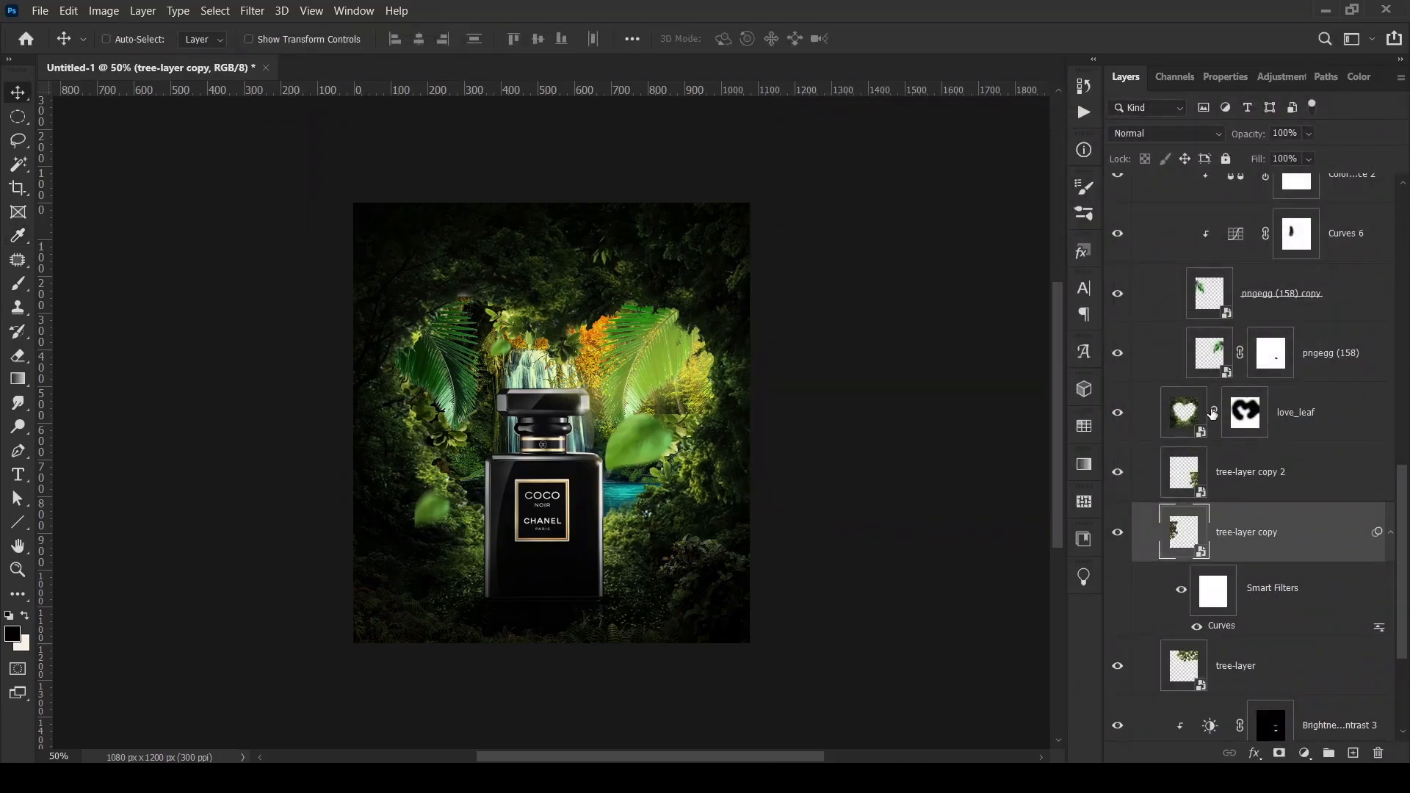
# - Add a clipped Brightness/Contrast adjustment above Color Balance 2 in the figs group, with brightness about -48 and raised contrast
pyautogui.click(1212, 307)
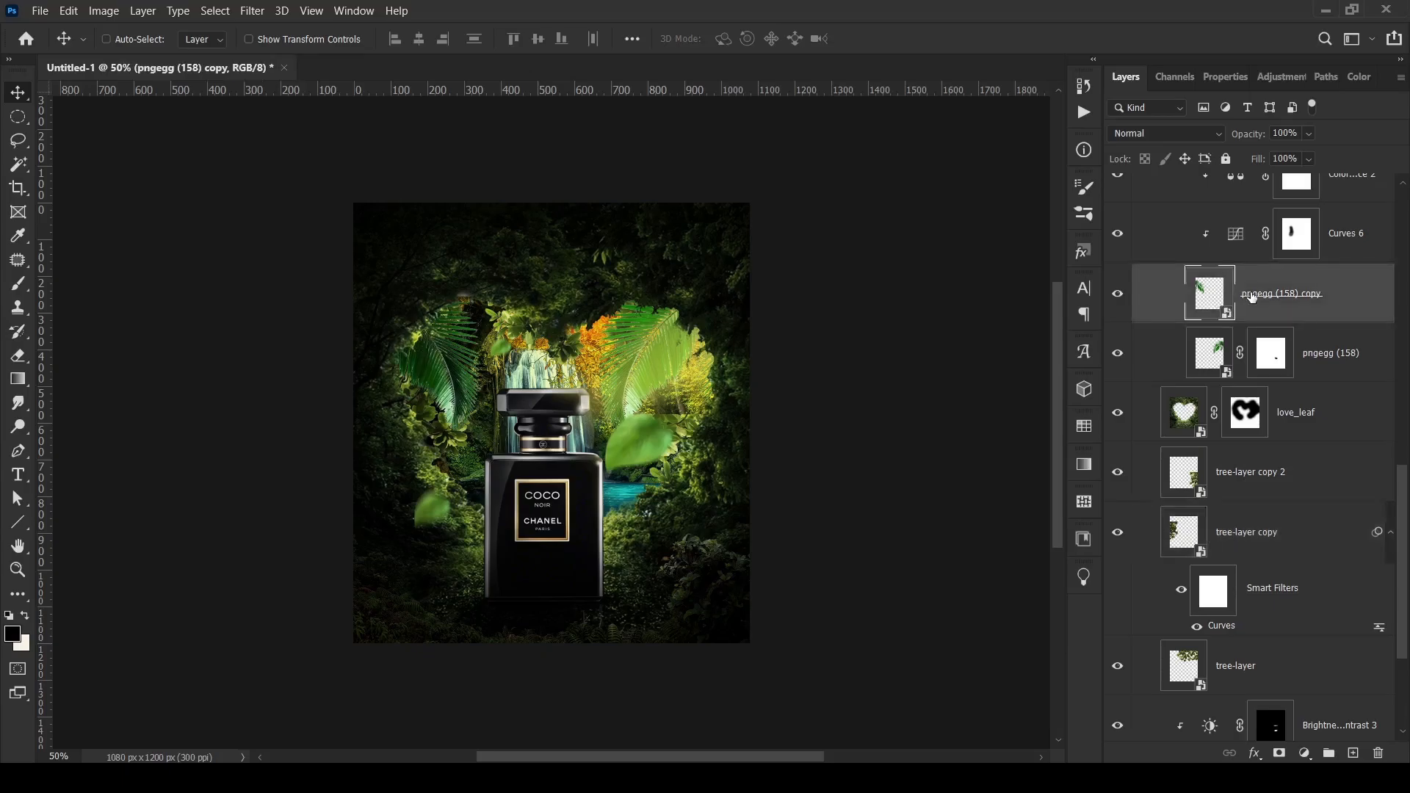
pyautogui.scroll(1, 1212, 307)
pyautogui.click(1190, 220)
pyautogui.click(1304, 753)
pyautogui.click(1322, 488)
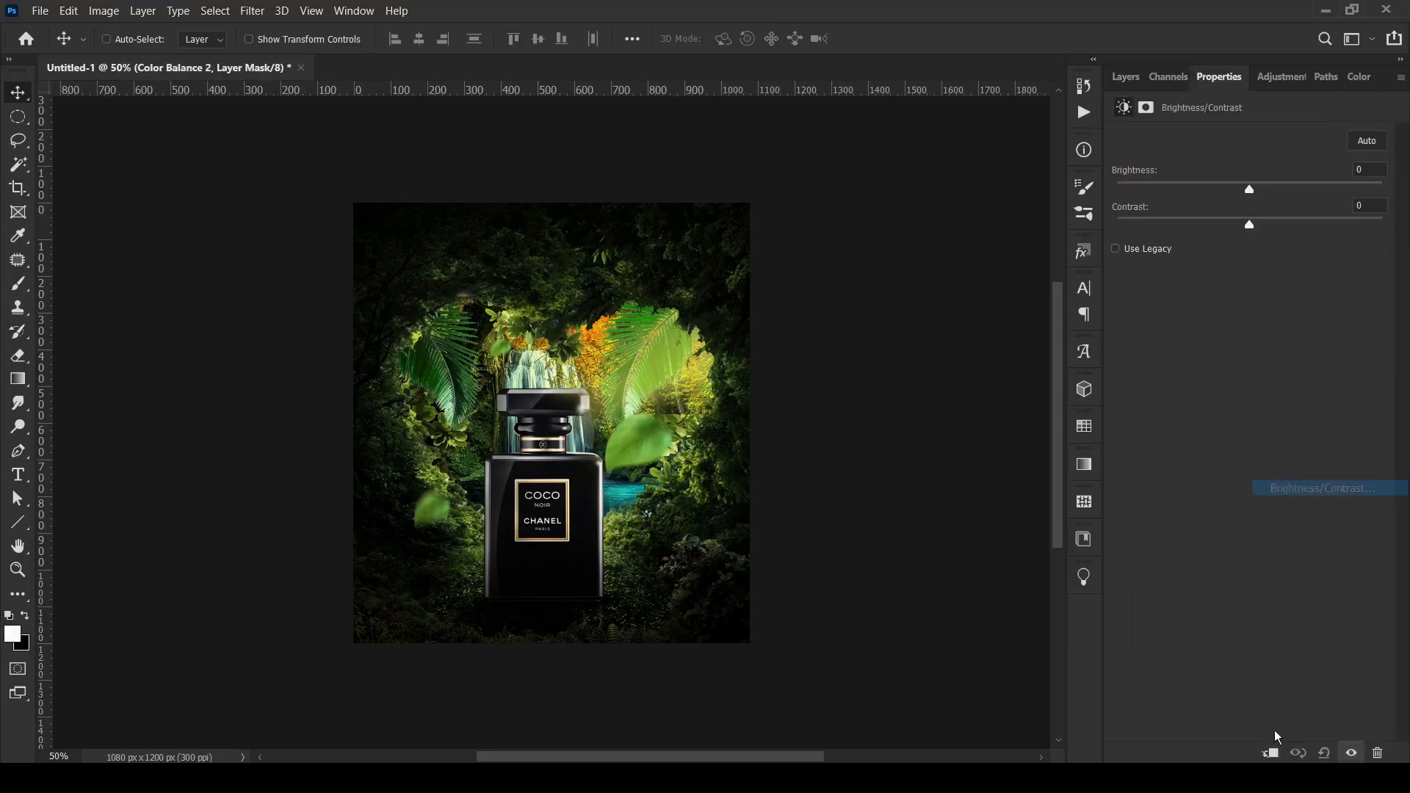
pyautogui.moveTo(1184, 227); pyautogui.dragTo(1318, 226)
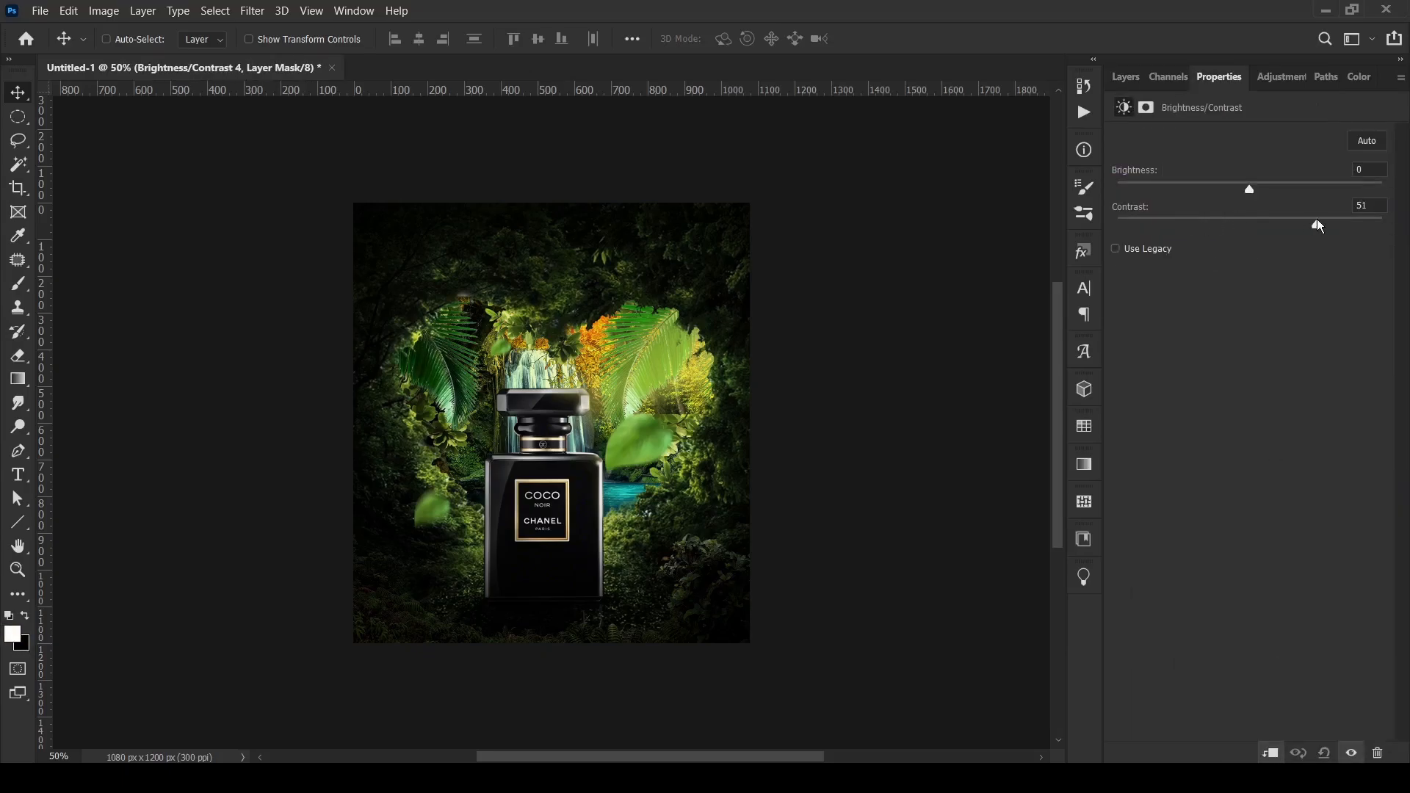
pyautogui.moveTo(1232, 194); pyautogui.dragTo(1205, 194)
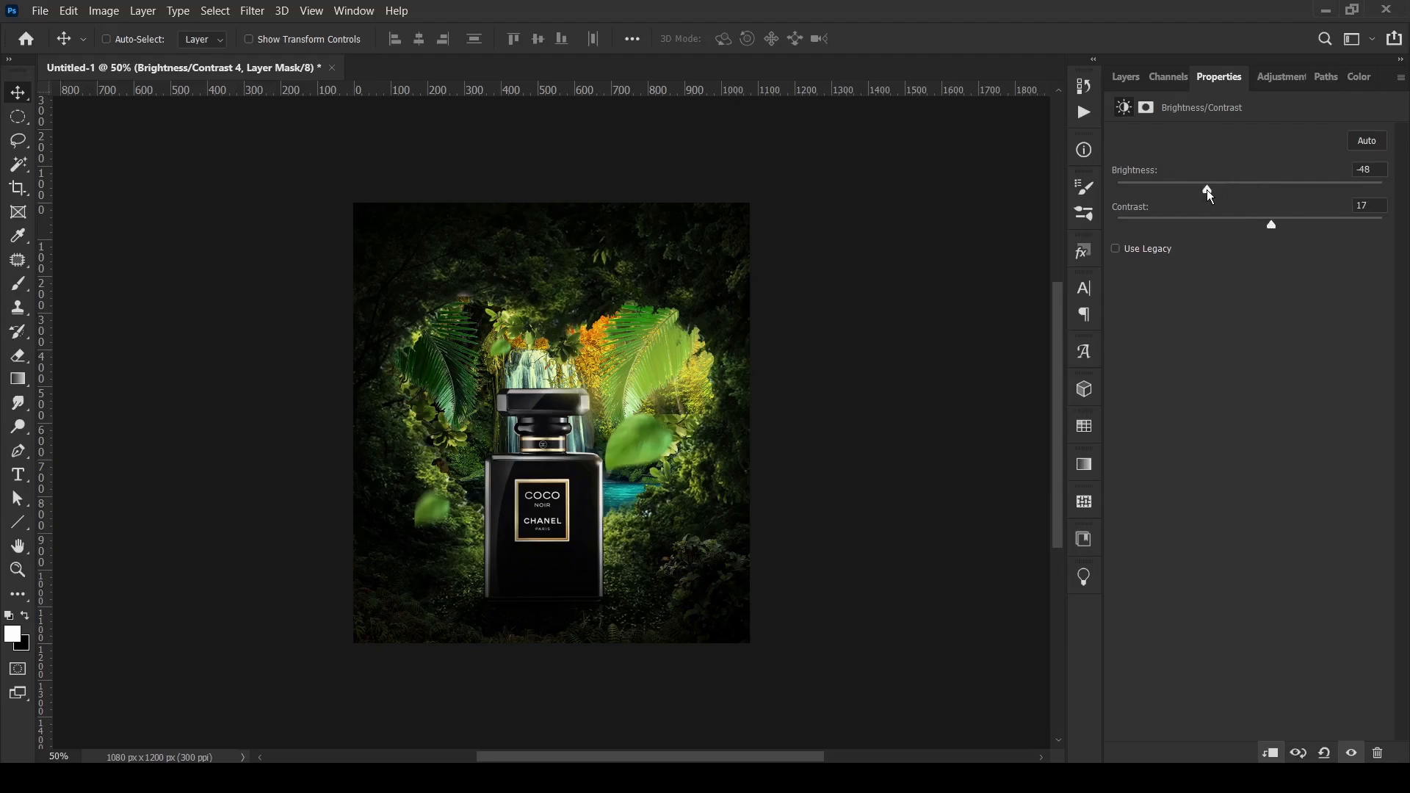
pyautogui.moveTo(1262, 235); pyautogui.dragTo(1304, 239)
pyautogui.click(1124, 77)
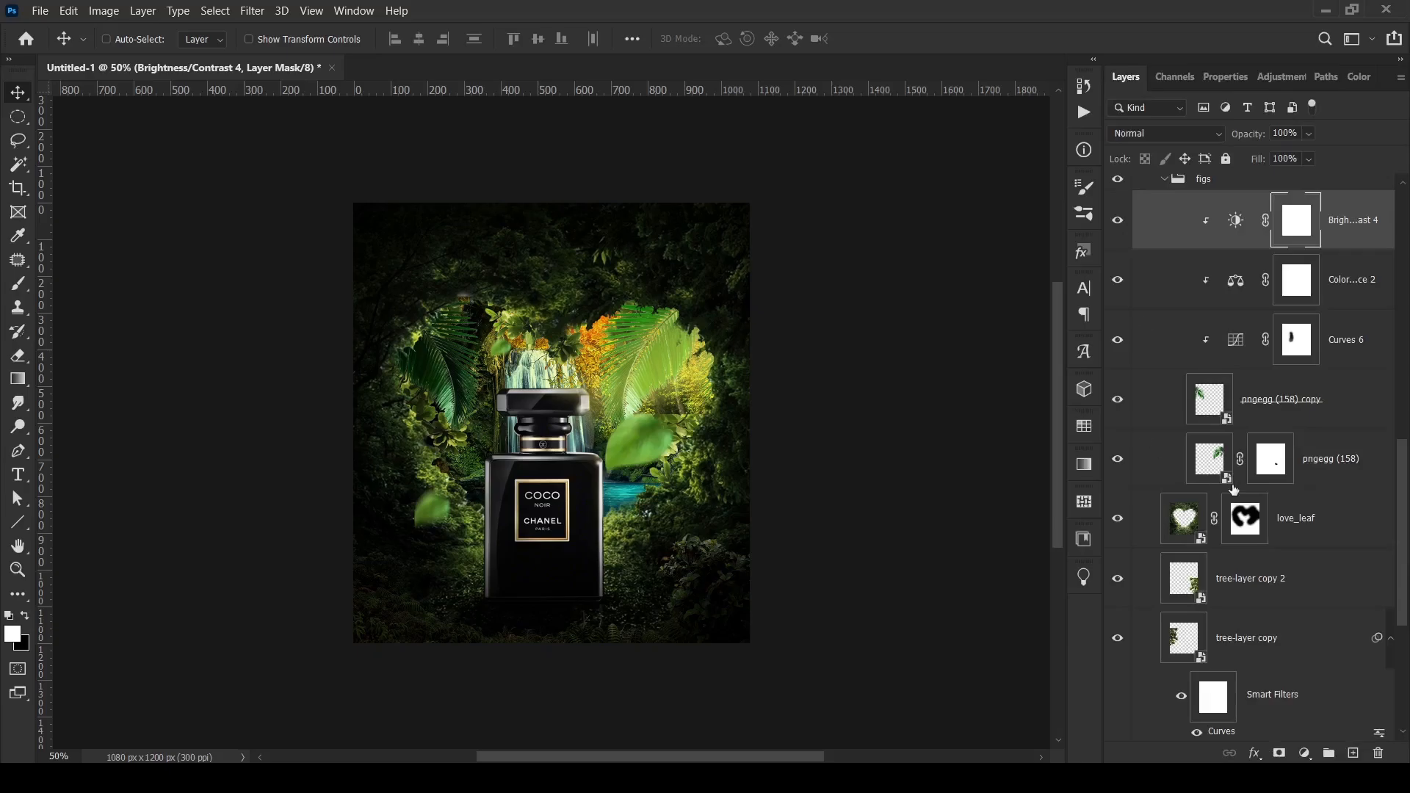
# - Add a clipped Exposure adjustment above Brightness/Contrast 3 on the waterfall image and lower the exposure to about -1.57
pyautogui.scroll(-5, 1234, 490)
pyautogui.click(1292, 532)
pyautogui.click(1304, 754)
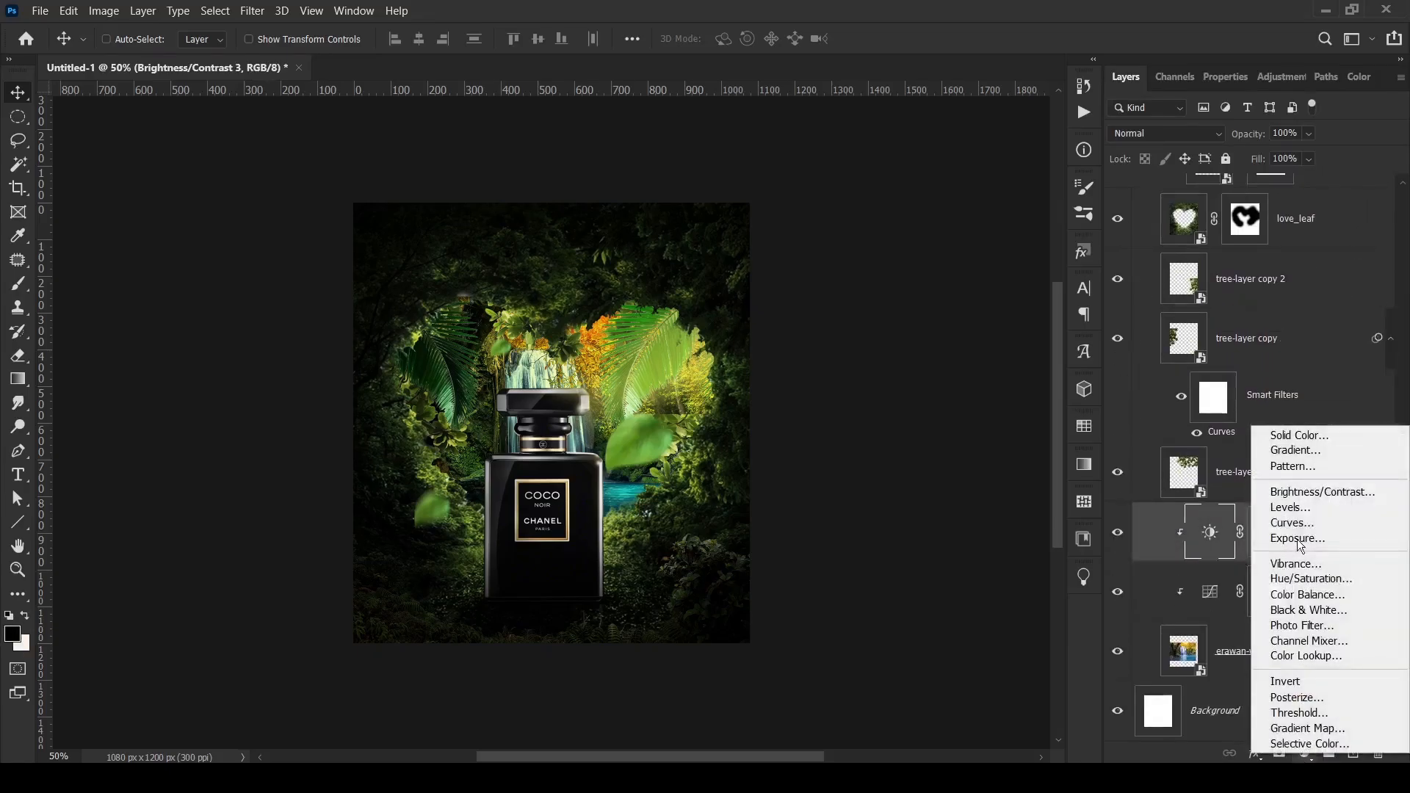
pyautogui.click(1298, 540)
pyautogui.moveTo(1208, 192); pyautogui.dragTo(1260, 193)
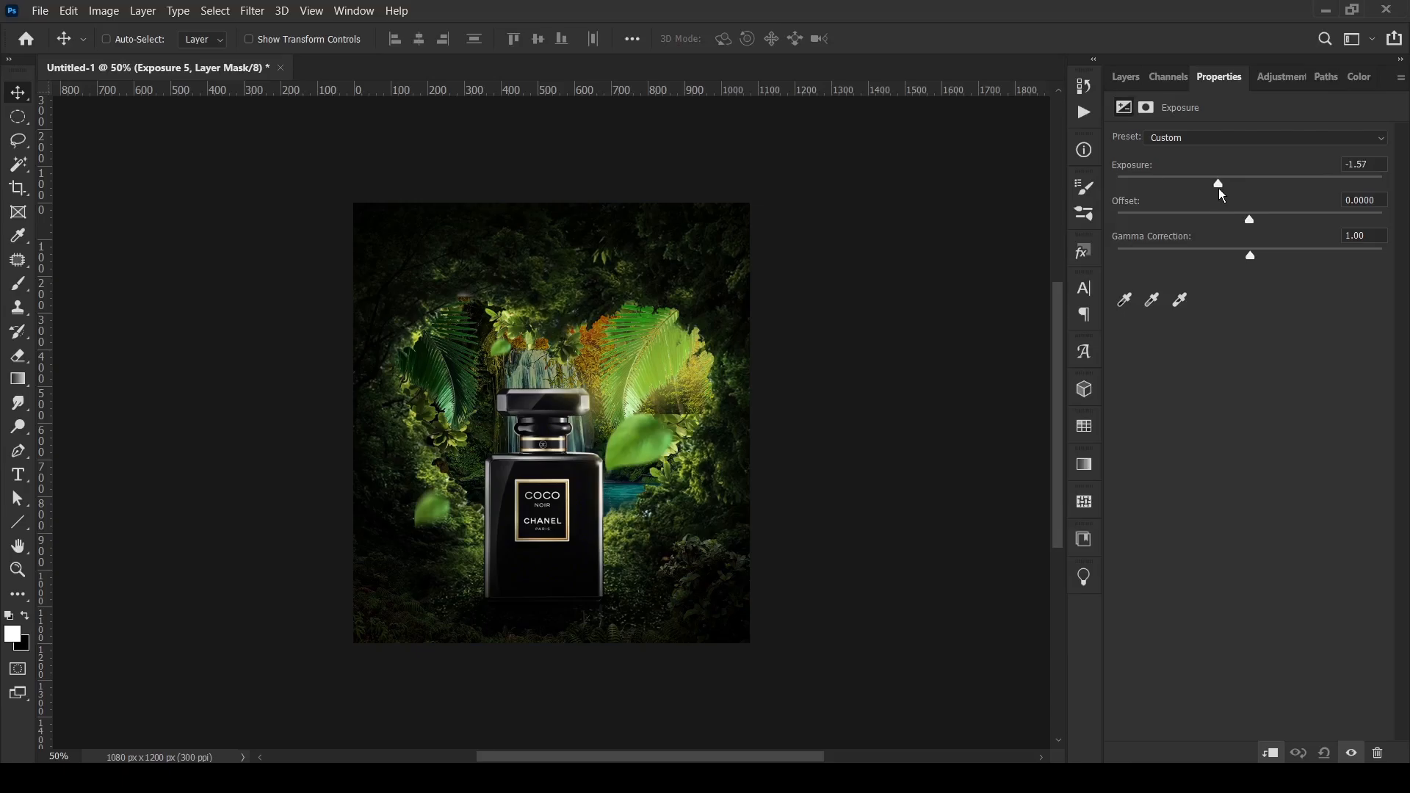
pyautogui.click(1125, 76)
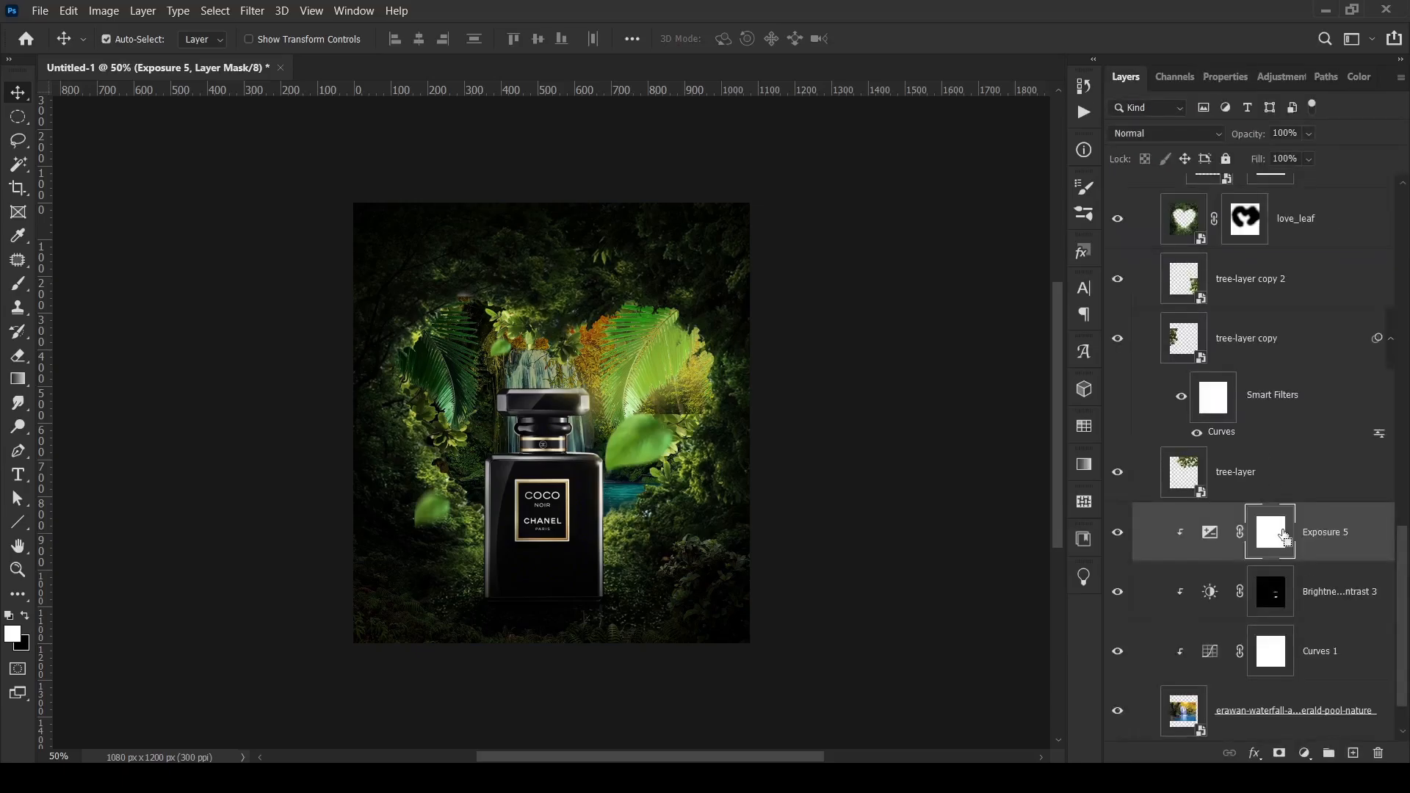
# - Invert the Exposure 5 mask and paint white beside the bottle's left shoulder with a 175 px soft brush
pyautogui.click(17, 282)
pyautogui.click(469, 450)
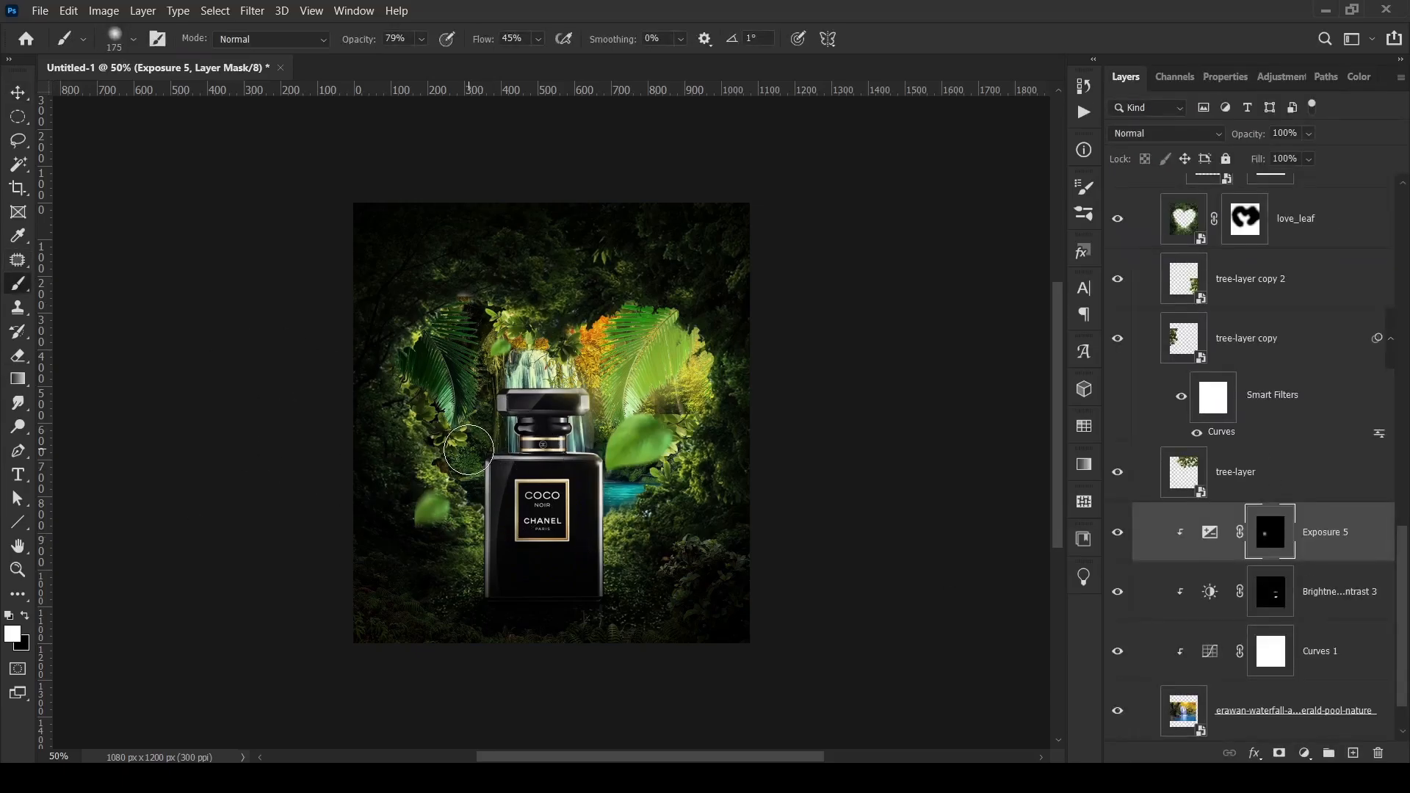
pyautogui.press('v')
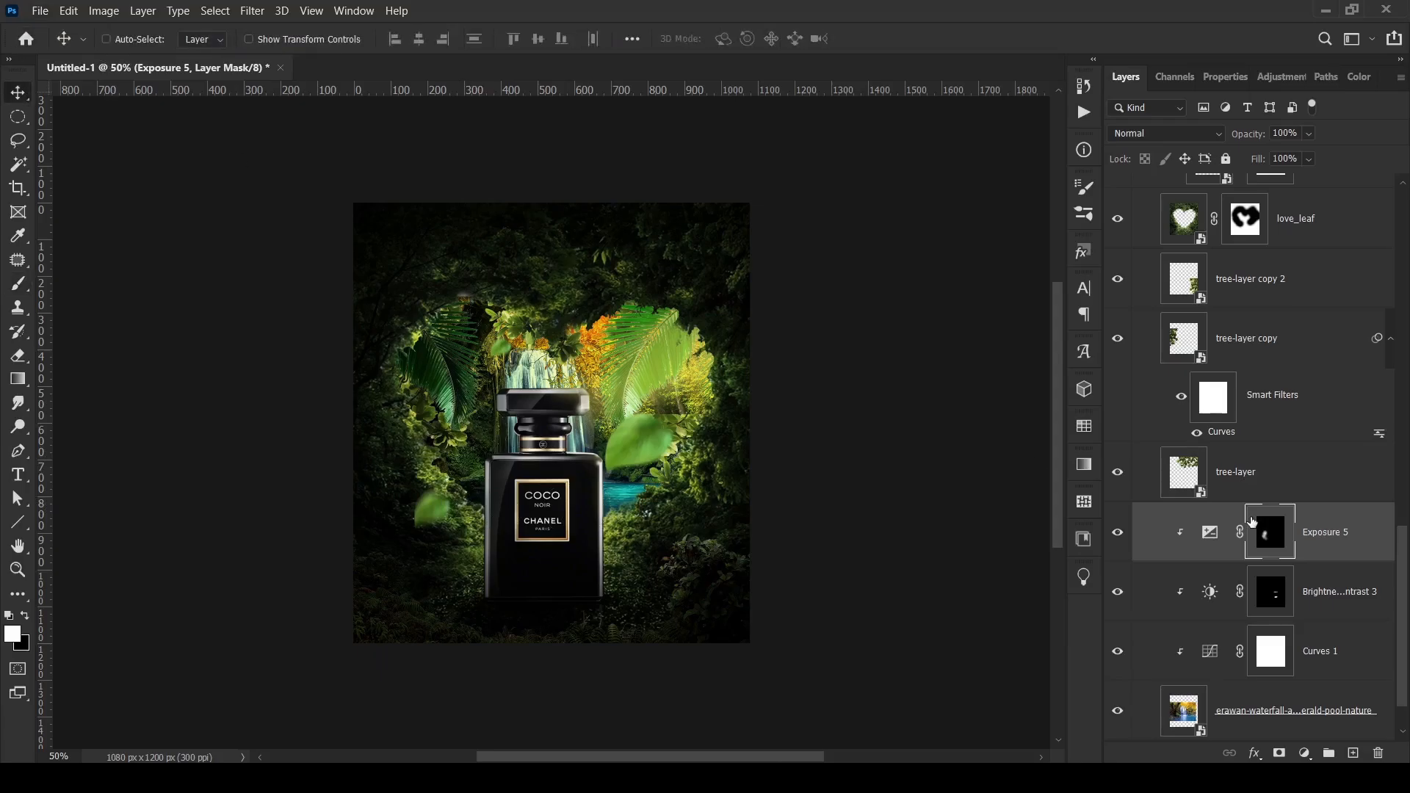
# - Add a clipped Exposure adjustment above Exposure 4 with the exposure set to about -2.08
pyautogui.scroll(-1, 1253, 521)
pyautogui.scroll(3, 1179, 375)
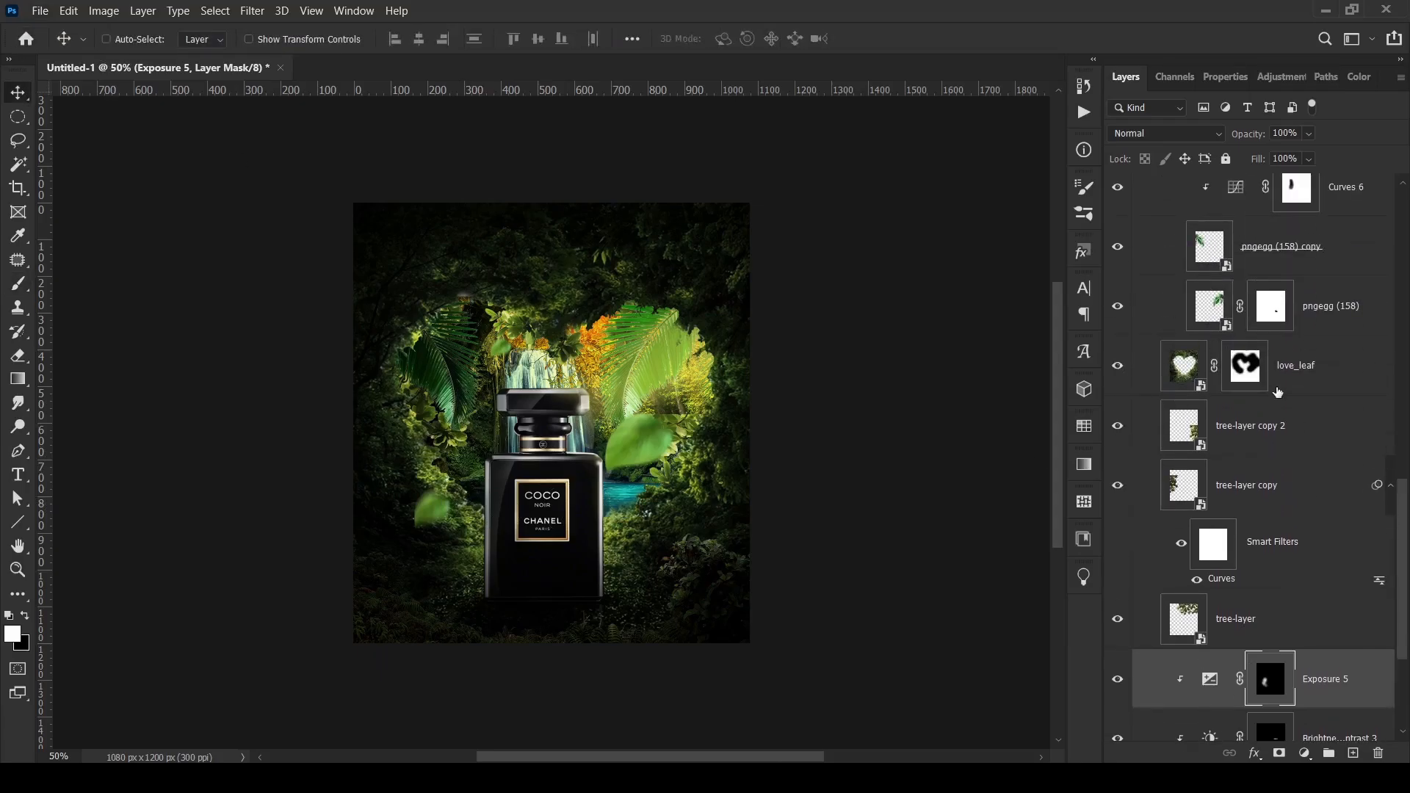
pyautogui.moveTo(1184, 365); pyautogui.dragTo(1182, 269)
pyautogui.scroll(3, 1183, 268)
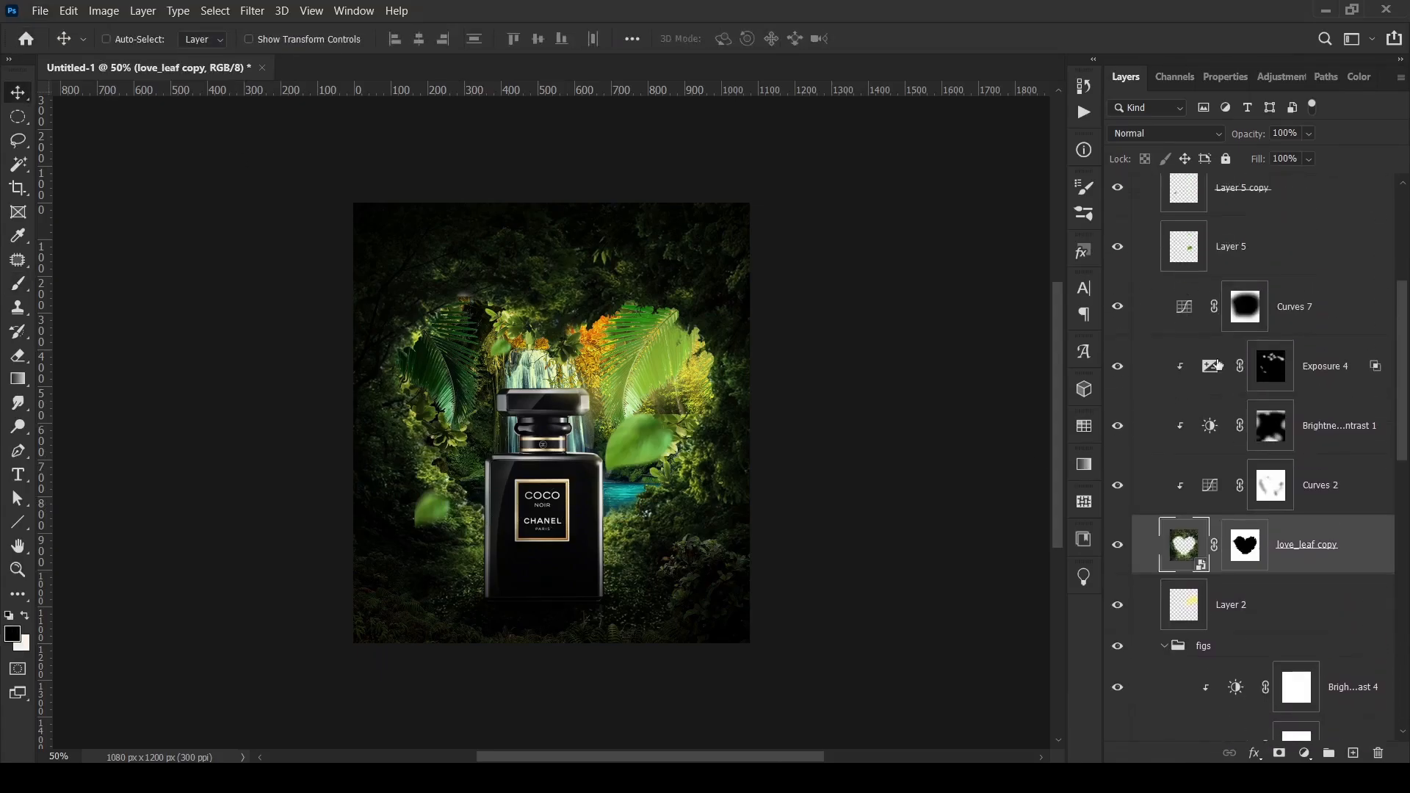
pyautogui.click(1211, 366)
pyautogui.click(1305, 753)
pyautogui.click(1205, 531)
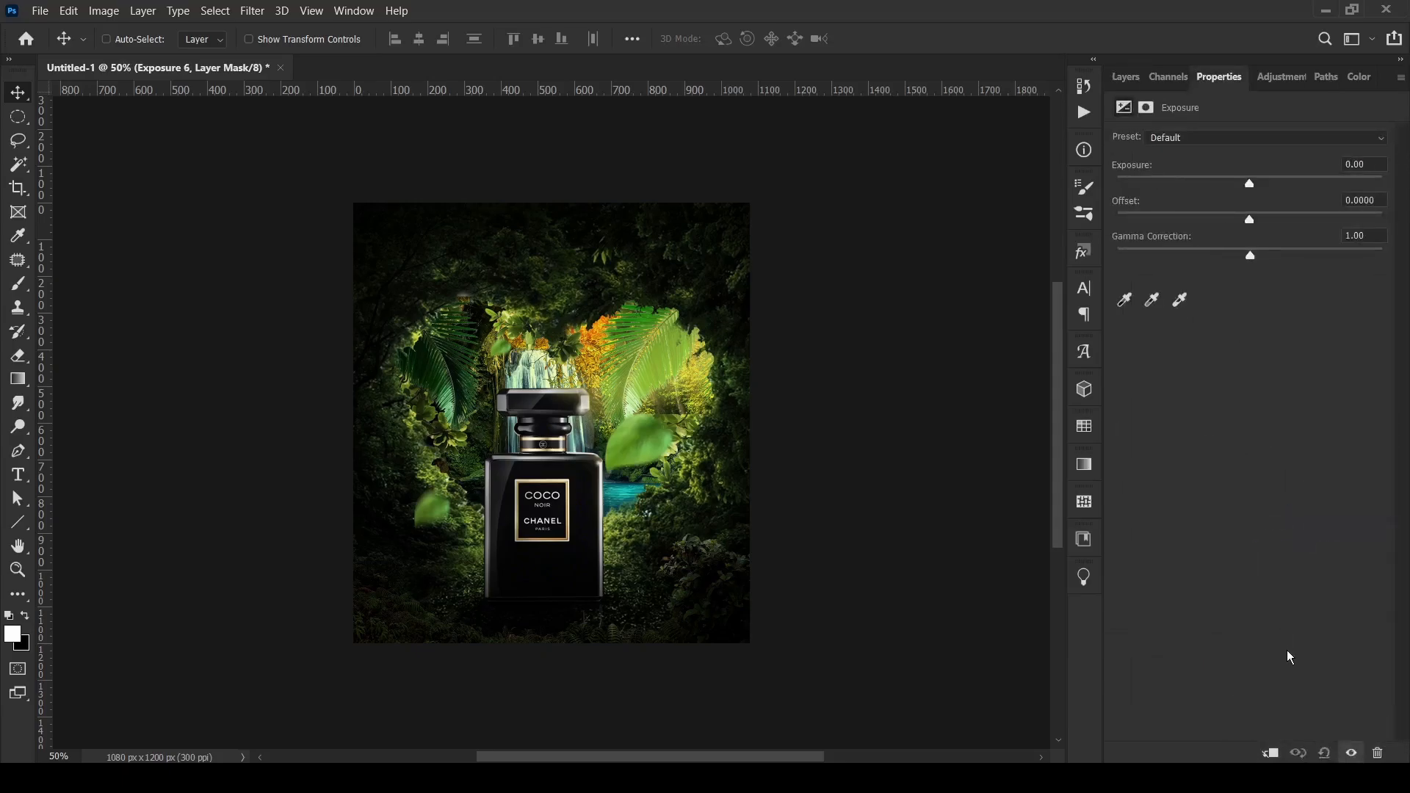
pyautogui.moveTo(1250, 184); pyautogui.dragTo(1210, 190)
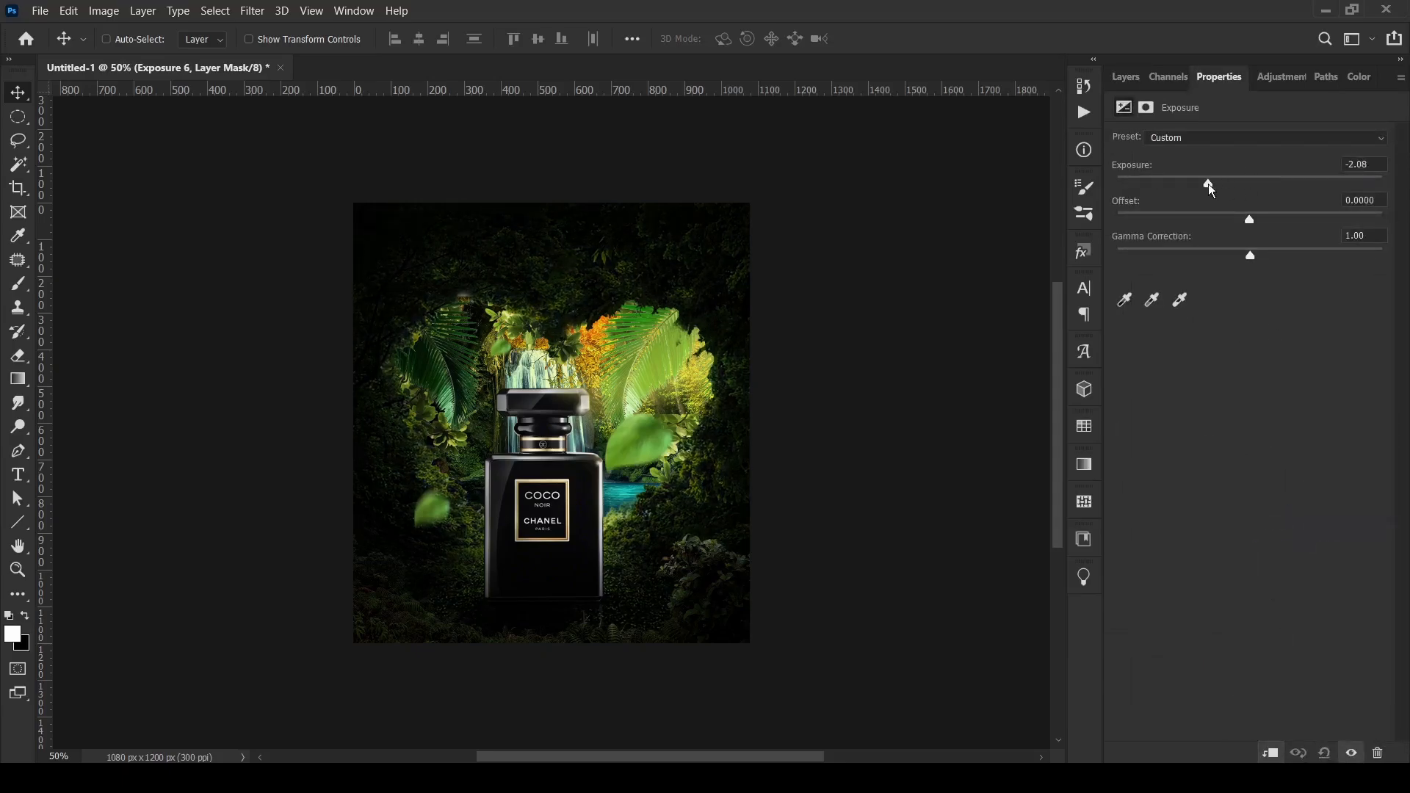
pyautogui.click(1125, 76)
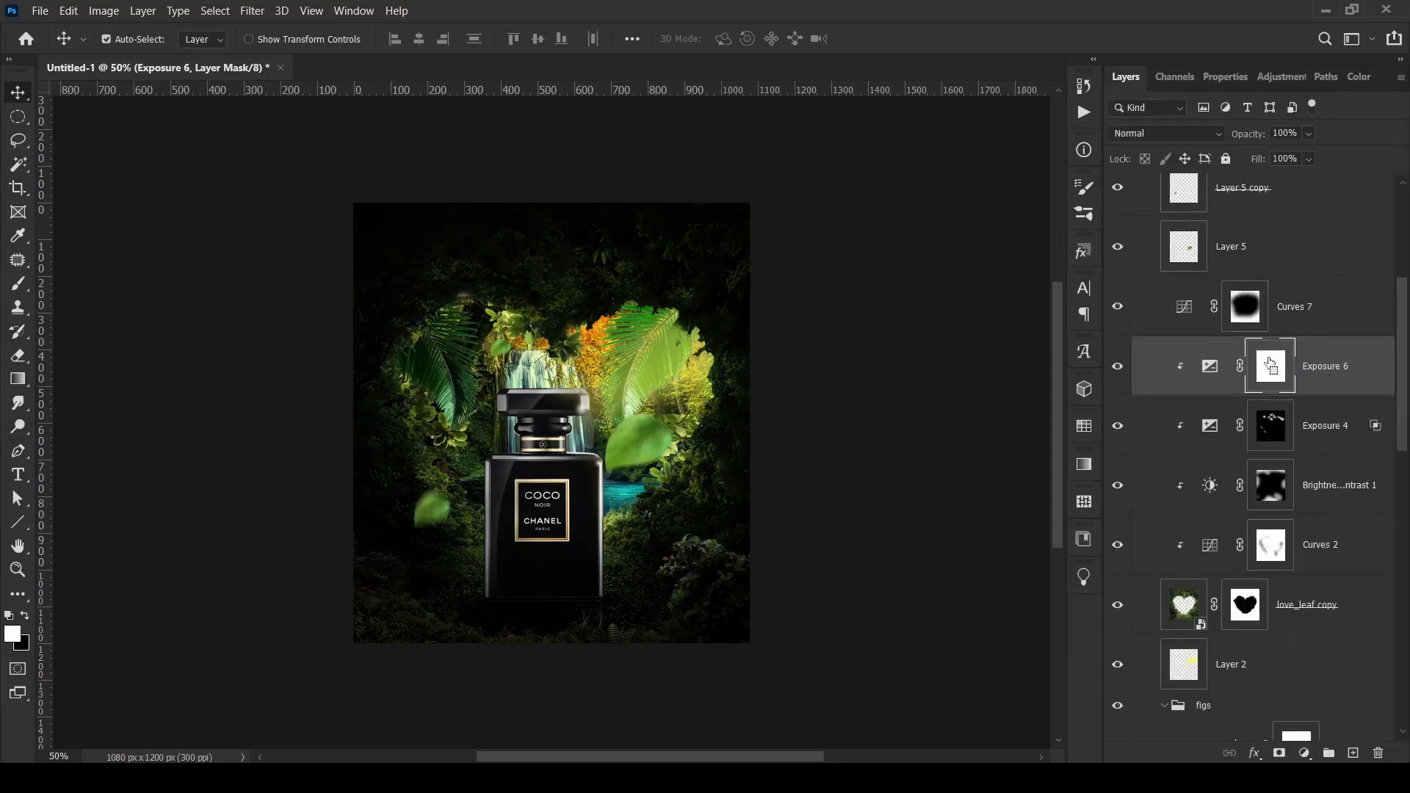
# - Invert the Exposure 6 mask, paint white along the heart opening's upper and left edges, and compare with the adjustment hidden
pyautogui.hotkey('ctrl', 'i')
pyautogui.click(18, 285)
pyautogui.moveTo(432, 390)
pyautogui.mouseDown()
pyautogui.moveTo(445, 465)
pyautogui.moveTo(472, 492)
pyautogui.mouseUp()
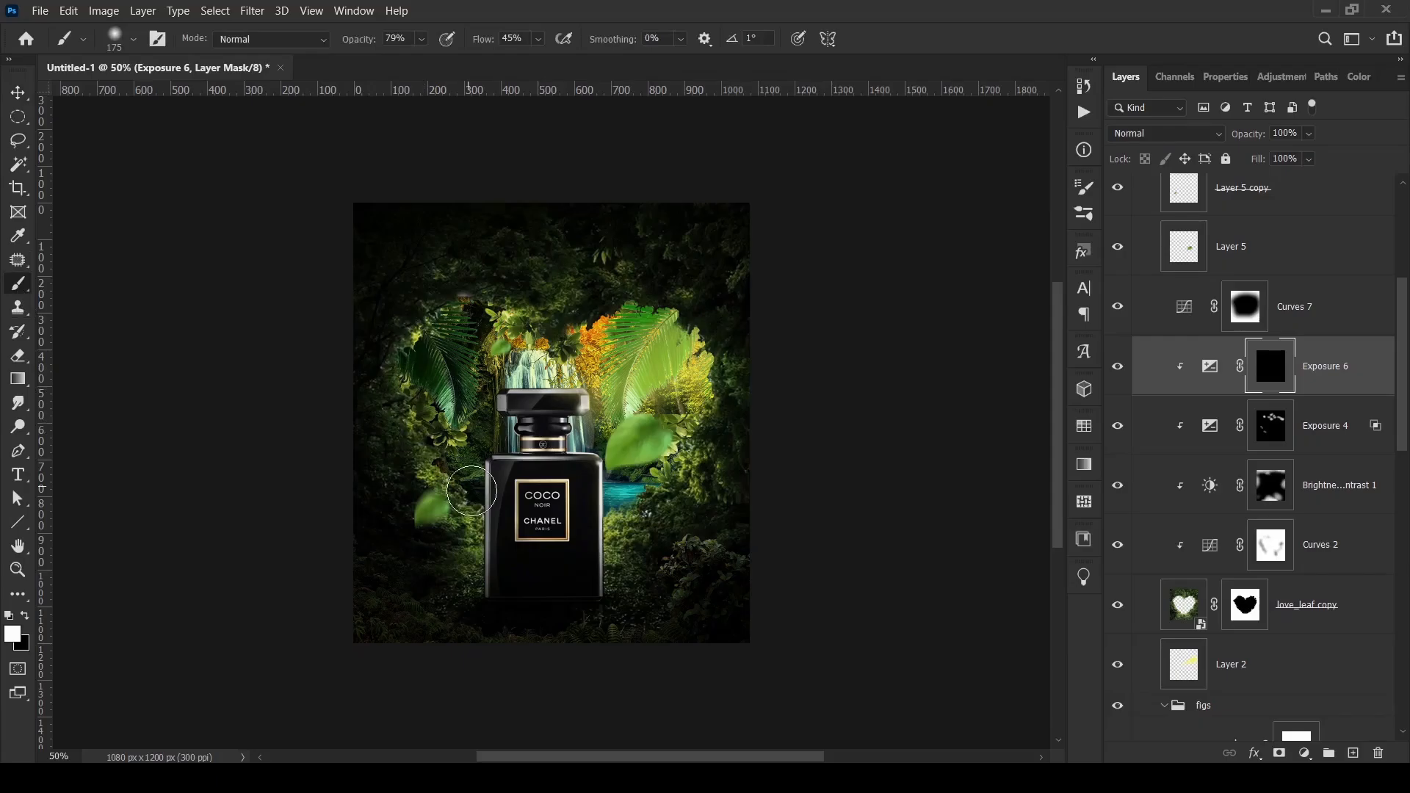
pyautogui.moveTo(523, 310)
pyautogui.mouseDown()
pyautogui.moveTo(680, 299)
pyautogui.moveTo(595, 252)
pyautogui.moveTo(552, 401)
pyautogui.moveTo(452, 471)
pyautogui.mouseUp()
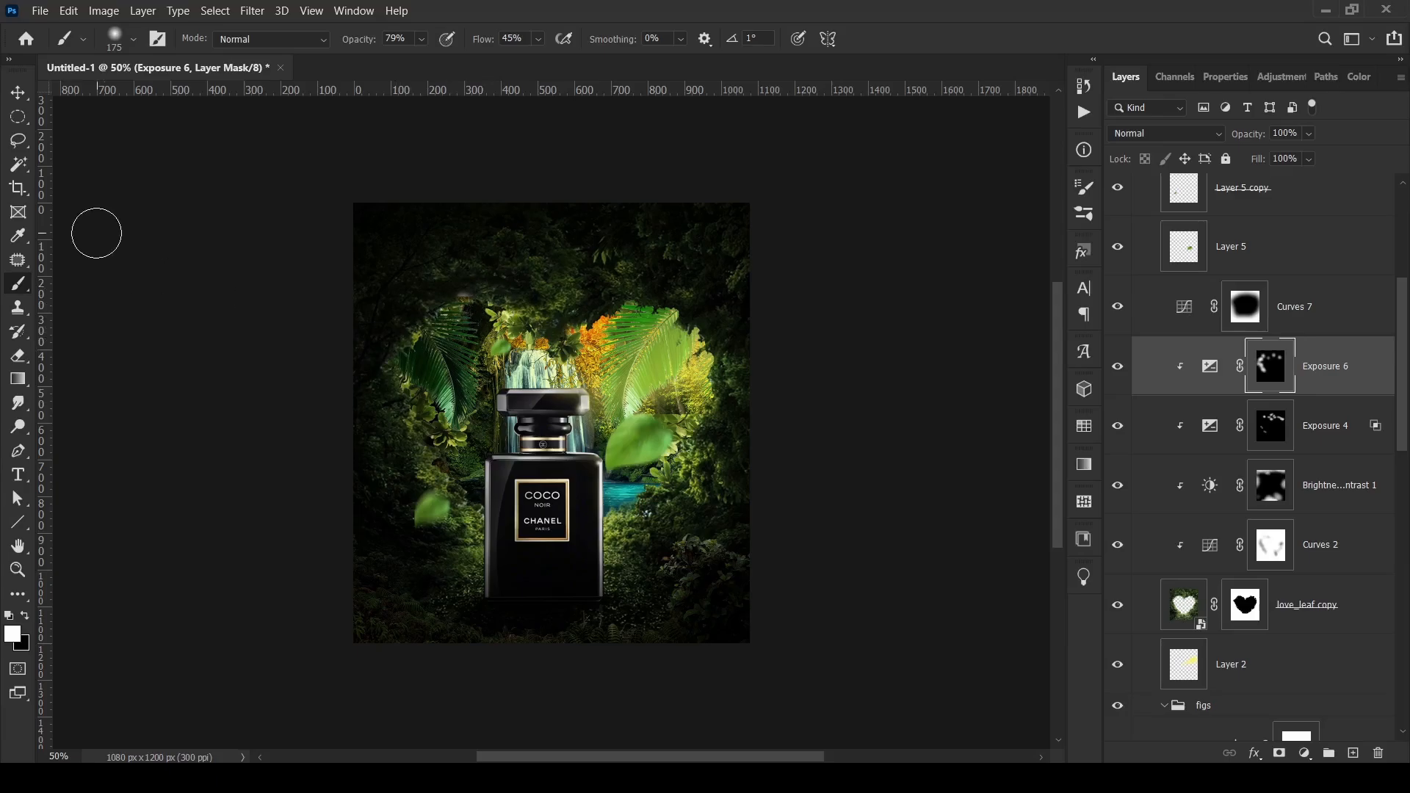
pyautogui.click(18, 91)
pyautogui.click(1116, 366)
pyautogui.click(1116, 367)
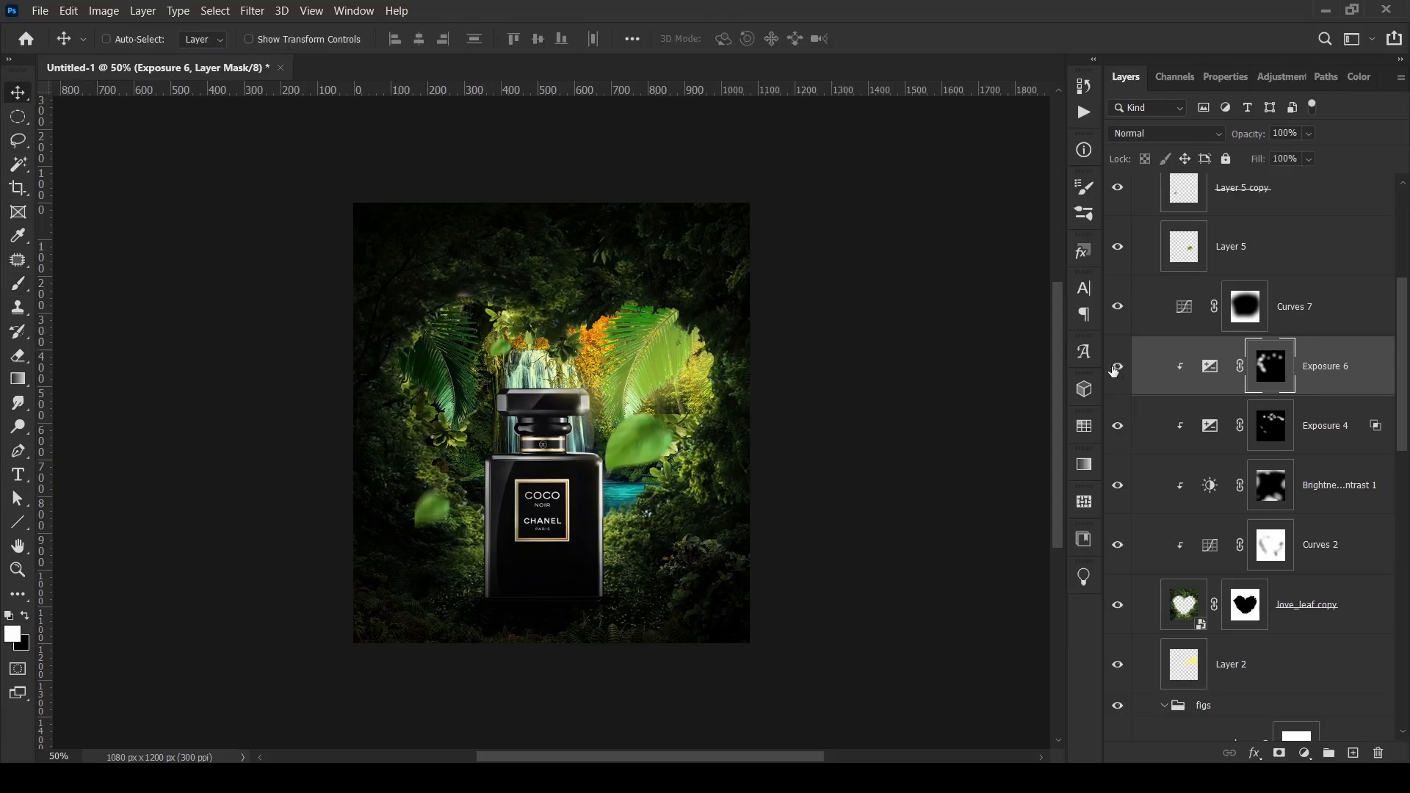
# - Collapse the heart-shaped shrubs group and select Layer 6
pyautogui.scroll(3, 1148, 273)
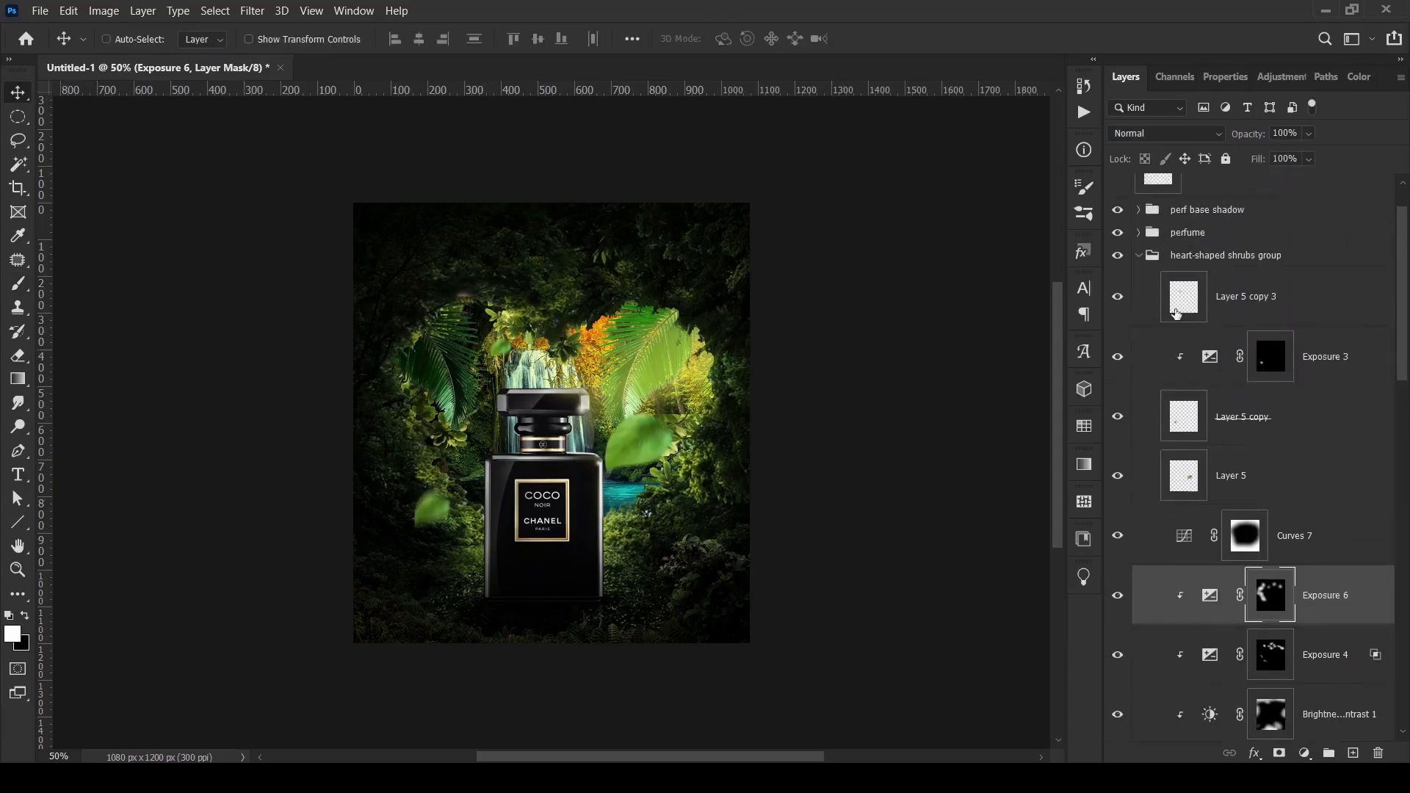
pyautogui.click(1139, 262)
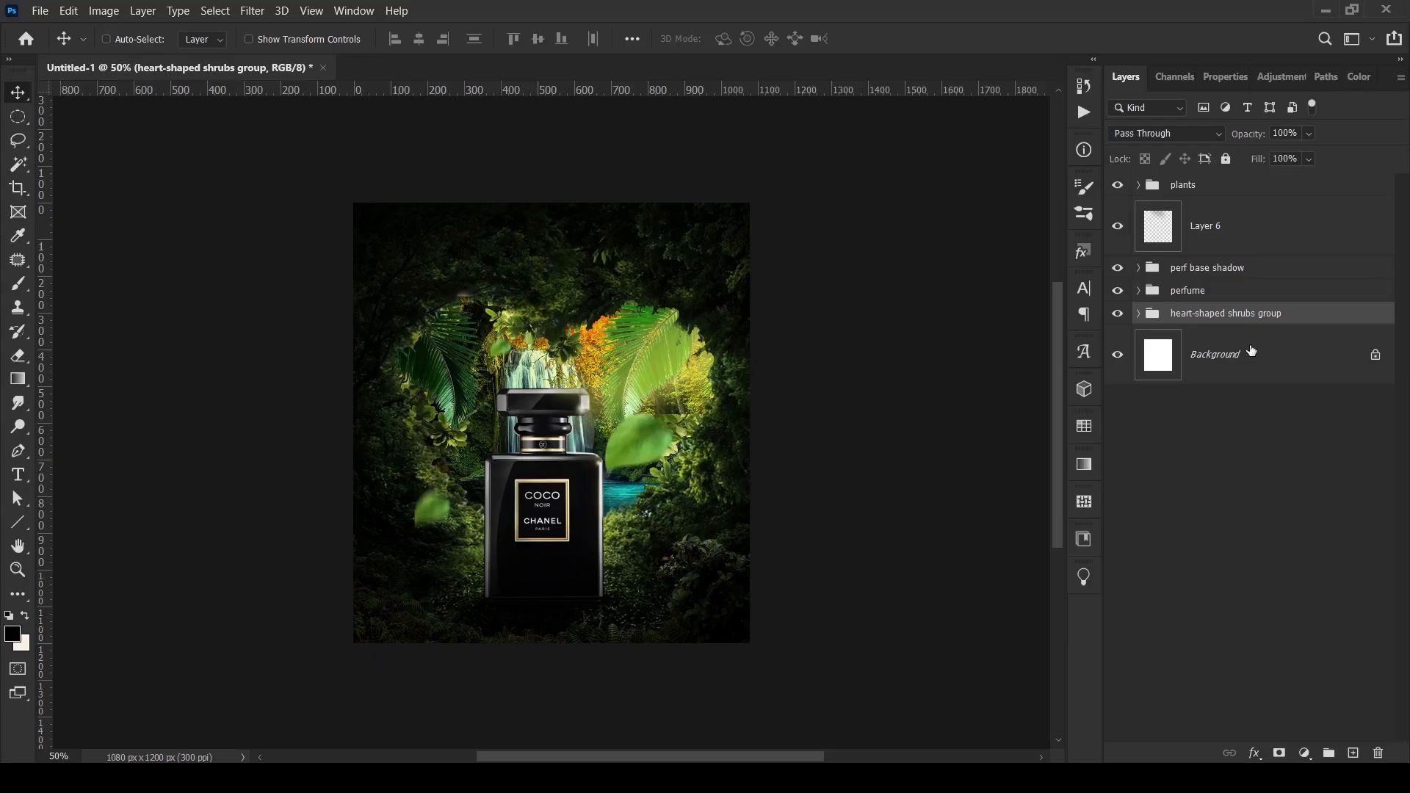
pyautogui.click(1203, 233)
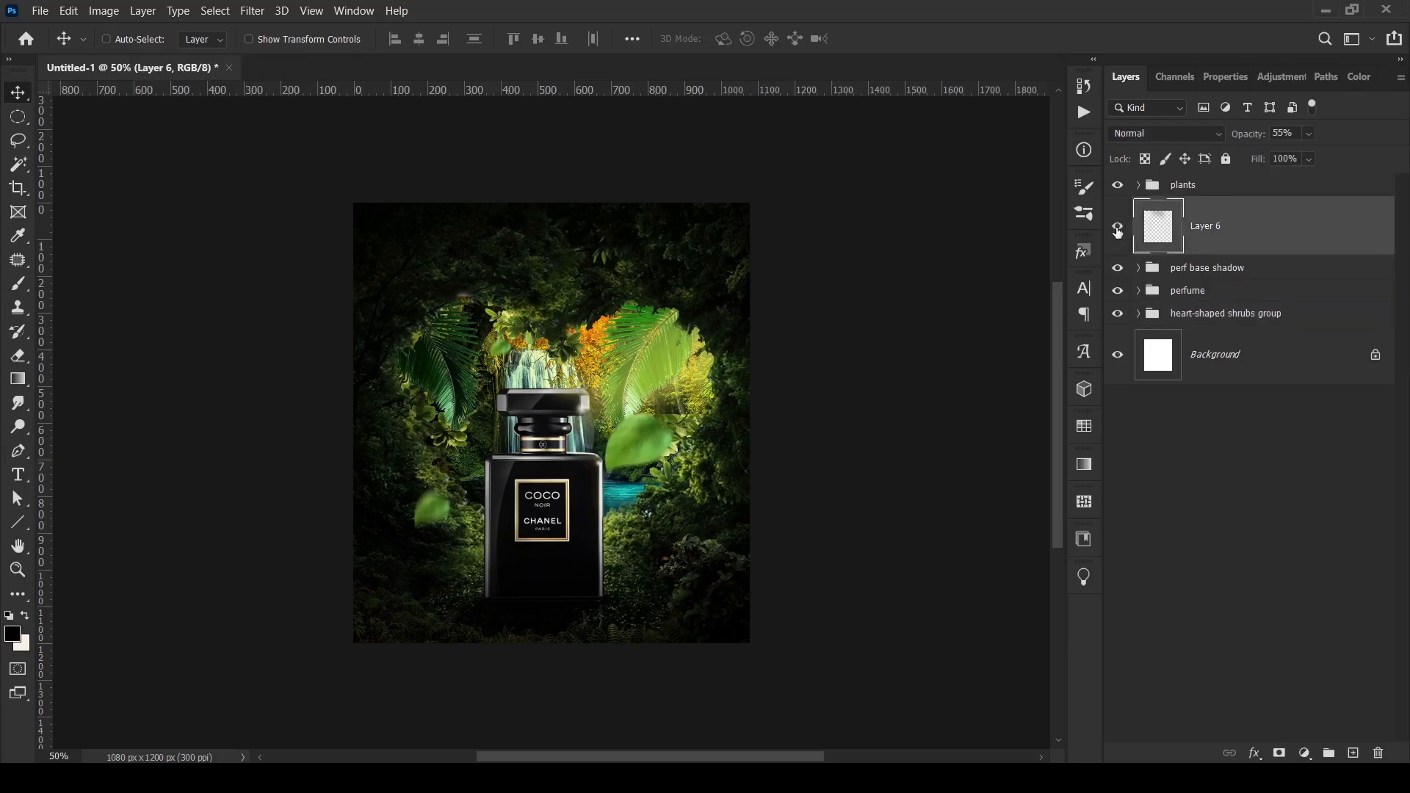
# - Add a Curves adjustment above the plants group and raise the blue channel at input 63 to output 72
pyautogui.click(1164, 191)
pyautogui.click(1278, 77)
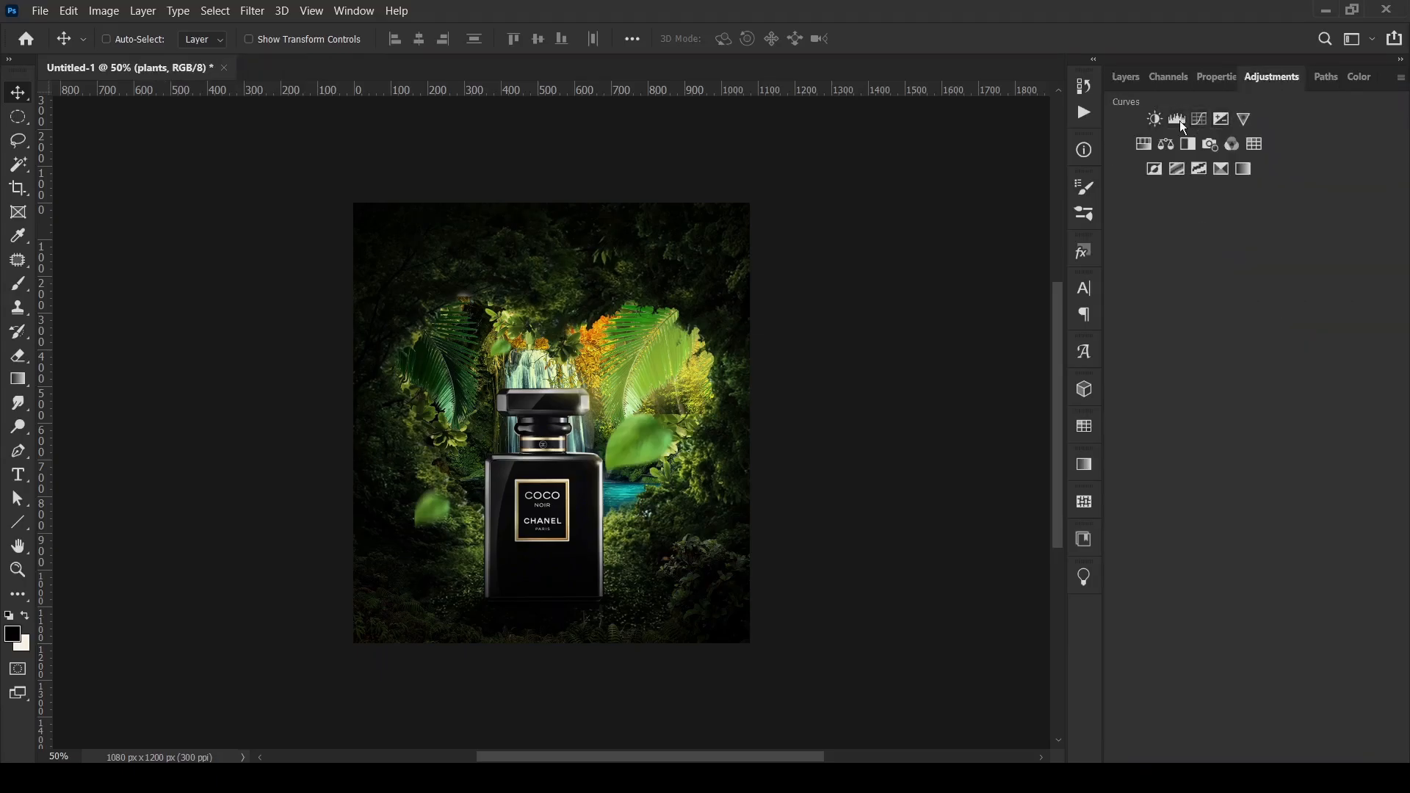
pyautogui.click(1197, 120)
pyautogui.click(1178, 162)
pyautogui.click(1176, 215)
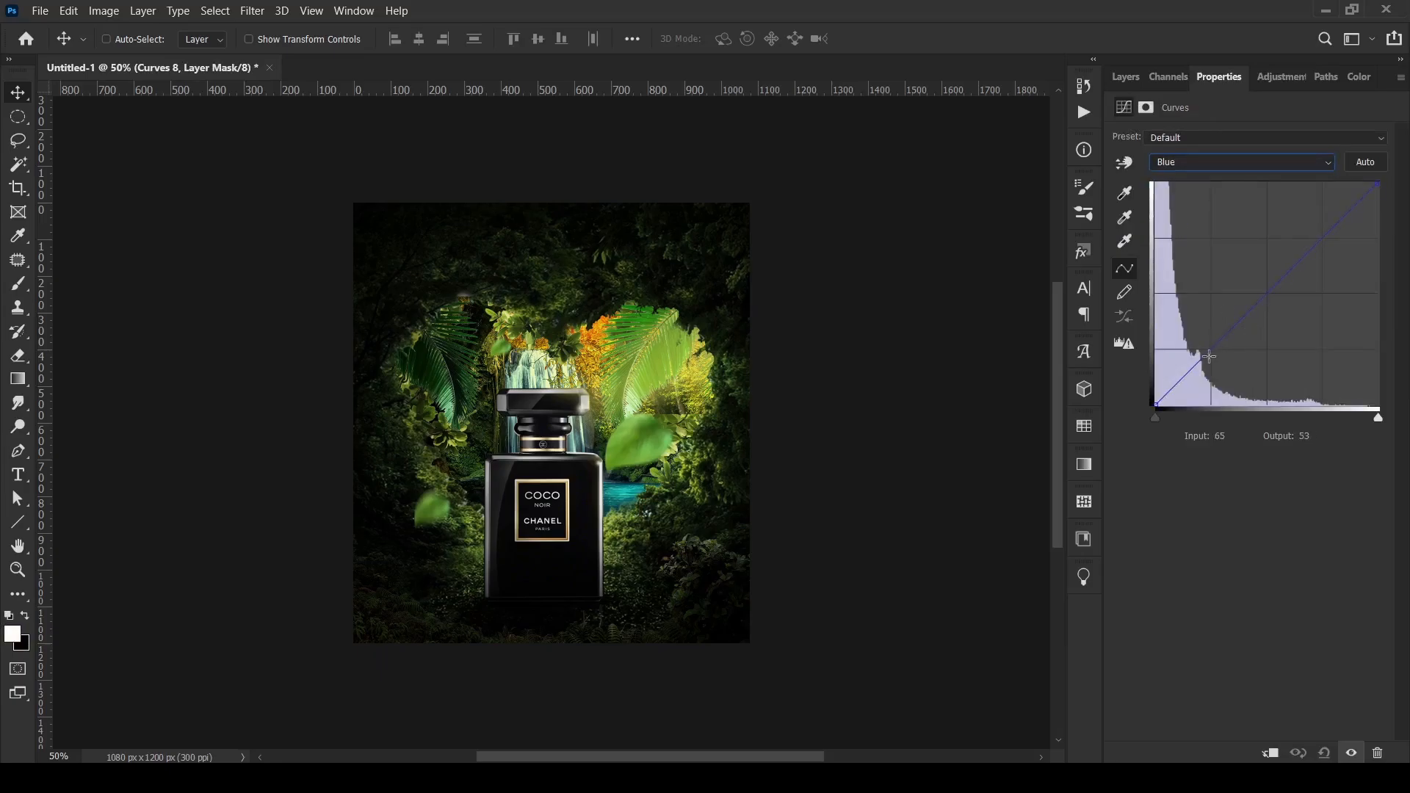
pyautogui.moveTo(1215, 348); pyautogui.dragTo(1211, 345)
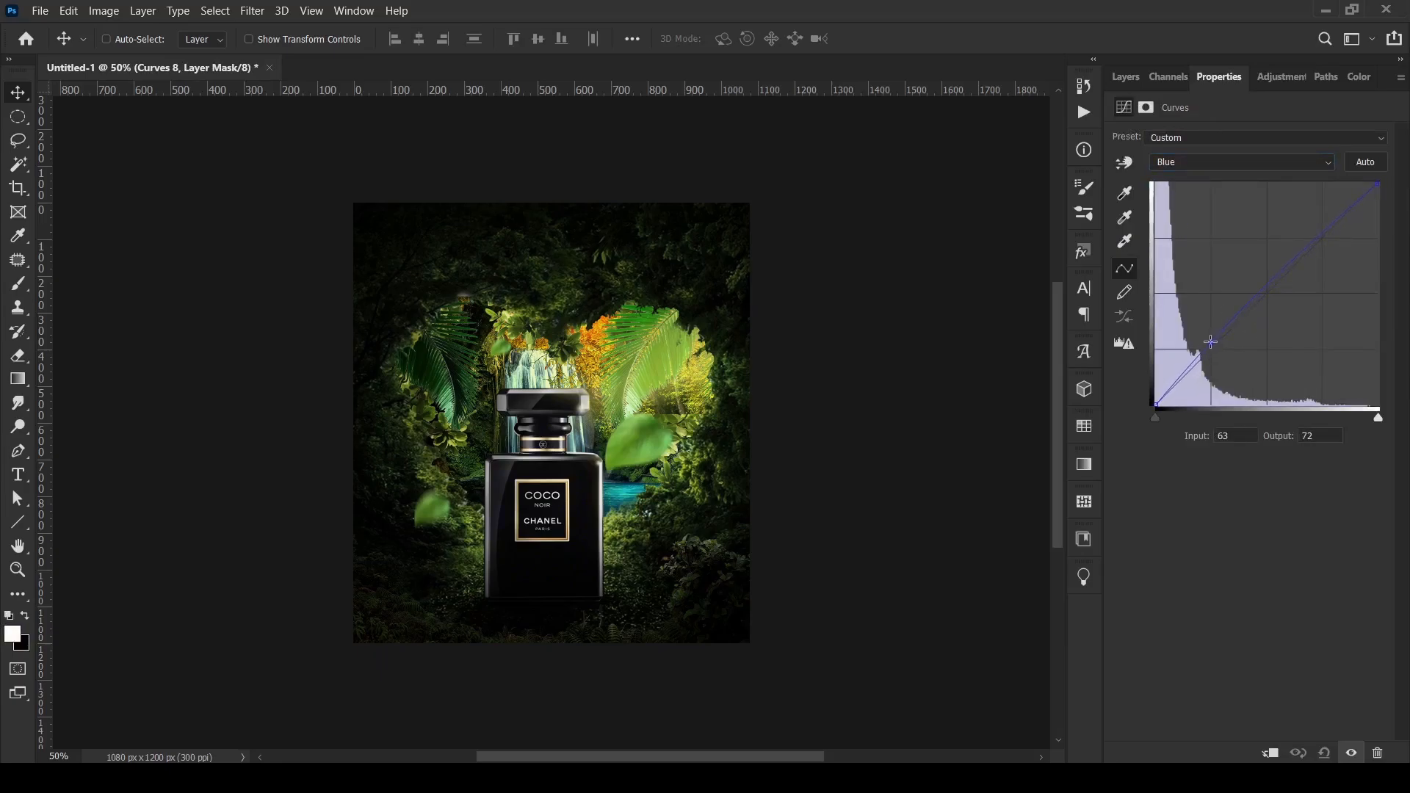
# - In the top Curves adjustment, raise the green channel at input 114 to output 135 and lower red at input 132 to 125
pyautogui.click(1201, 161)
pyautogui.click(1192, 203)
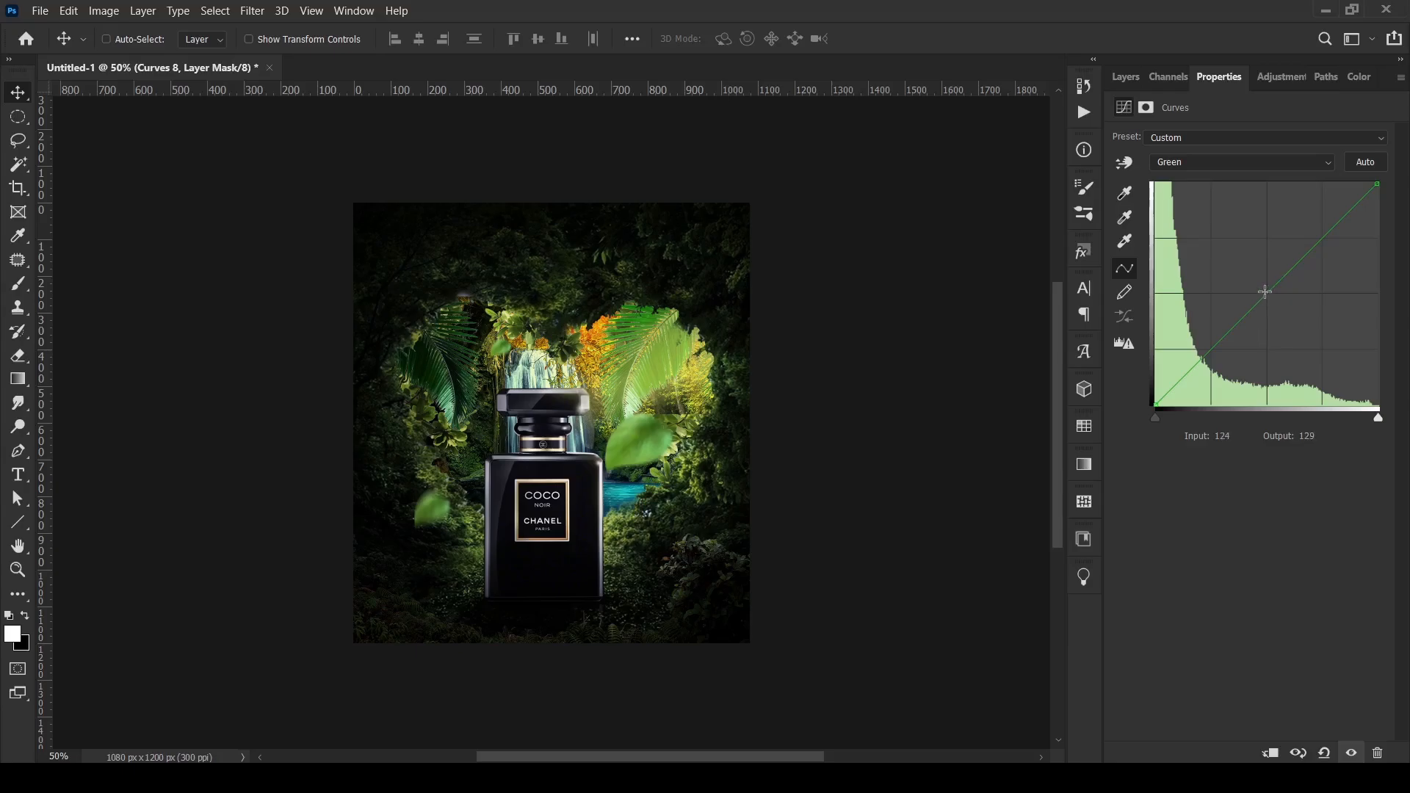
pyautogui.moveTo(1265, 293)
pyautogui.mouseDown()
pyautogui.moveTo(1272, 304)
pyautogui.moveTo(1254, 286)
pyautogui.mouseUp()
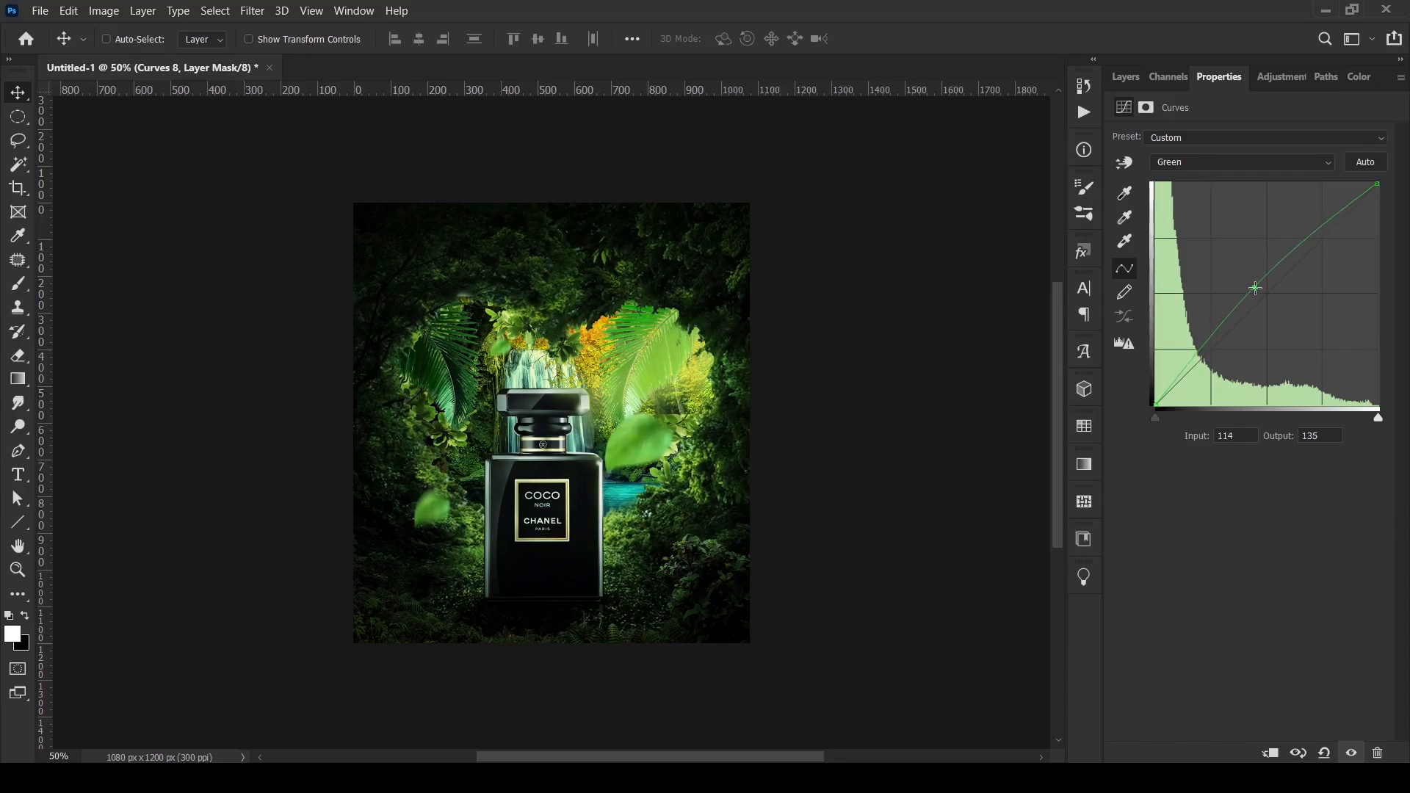
pyautogui.click(1214, 162)
pyautogui.click(1213, 177)
pyautogui.click(1272, 162)
pyautogui.click(1315, 191)
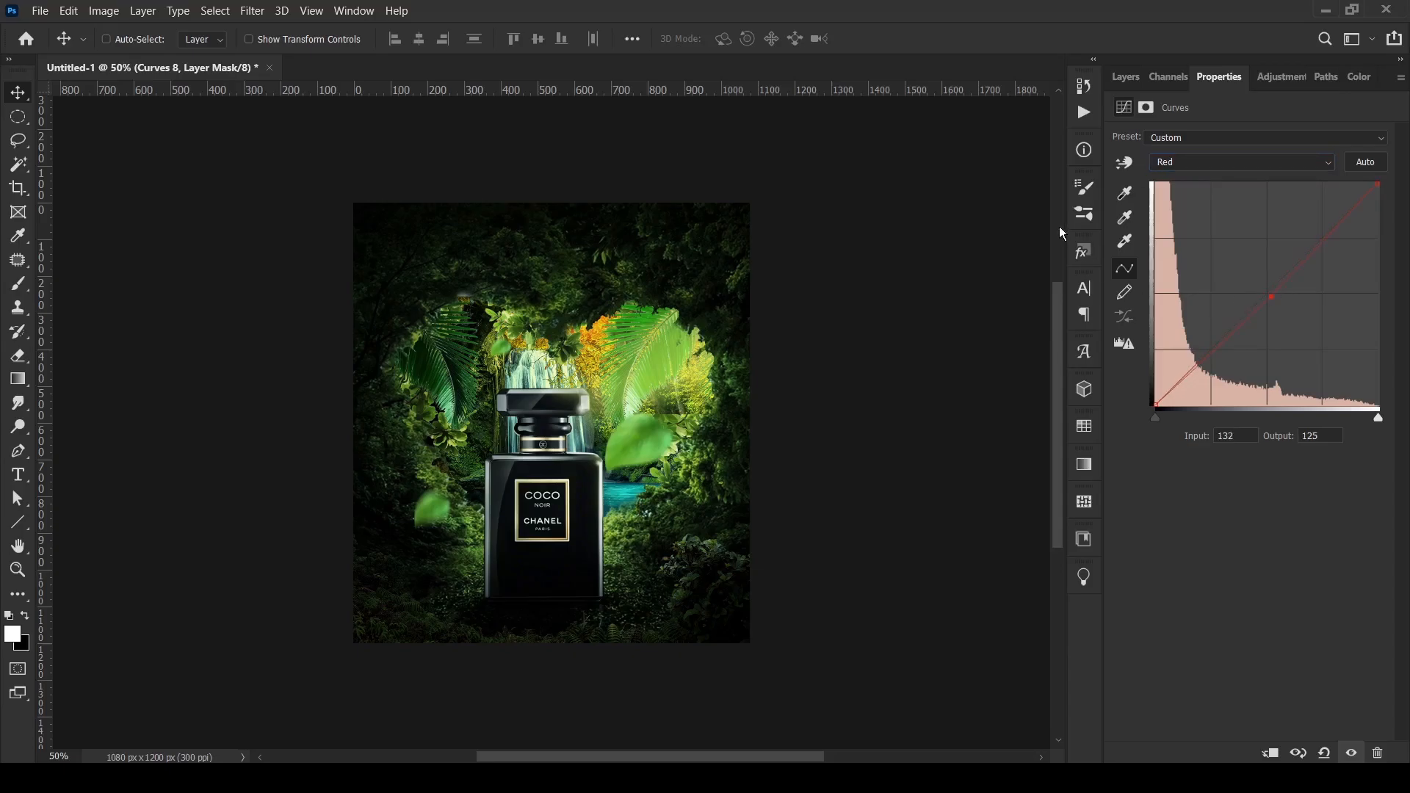
# - Compare the composite with Curves 8 hidden and shown
pyautogui.click(1125, 76)
pyautogui.click(1117, 203)
pyautogui.click(1117, 203)
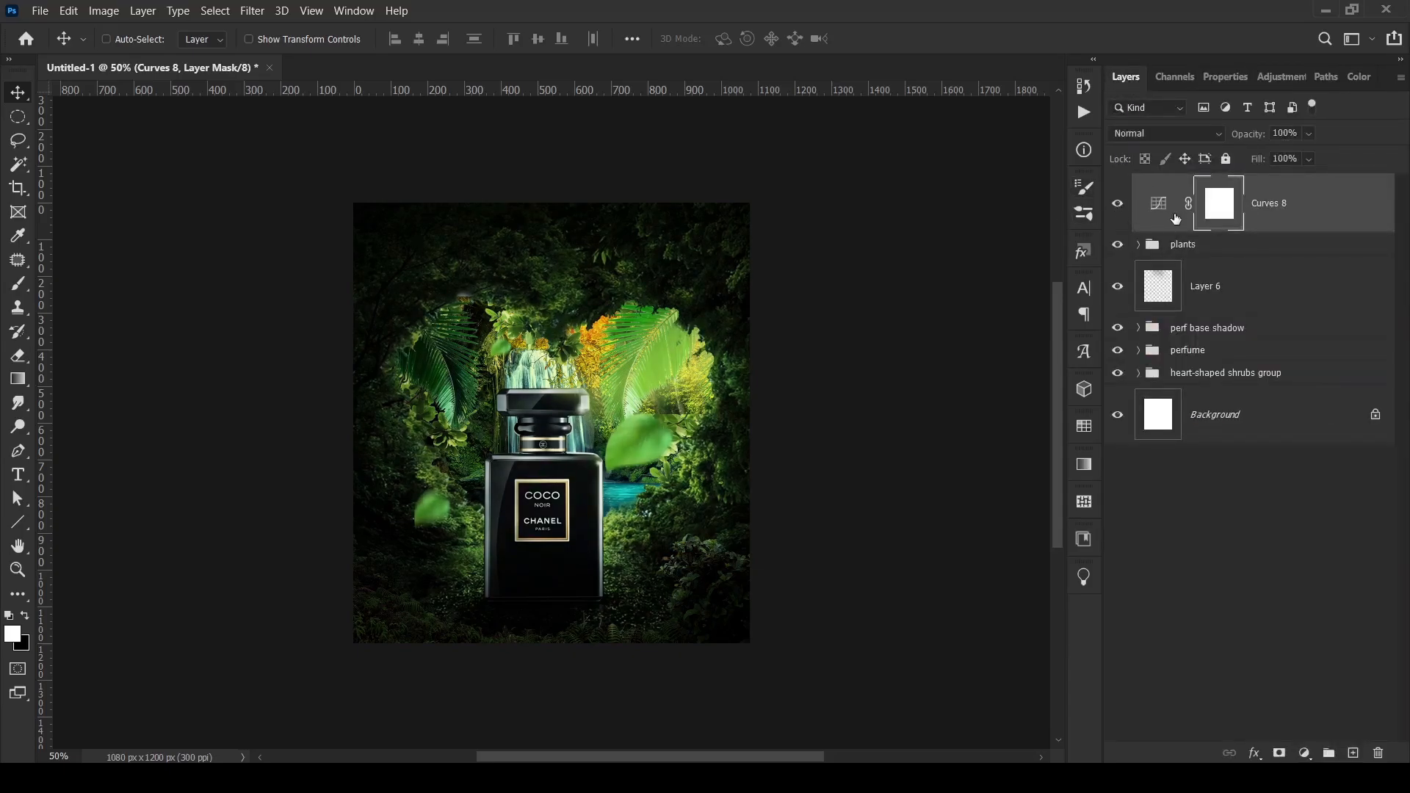
pyautogui.click(1169, 220)
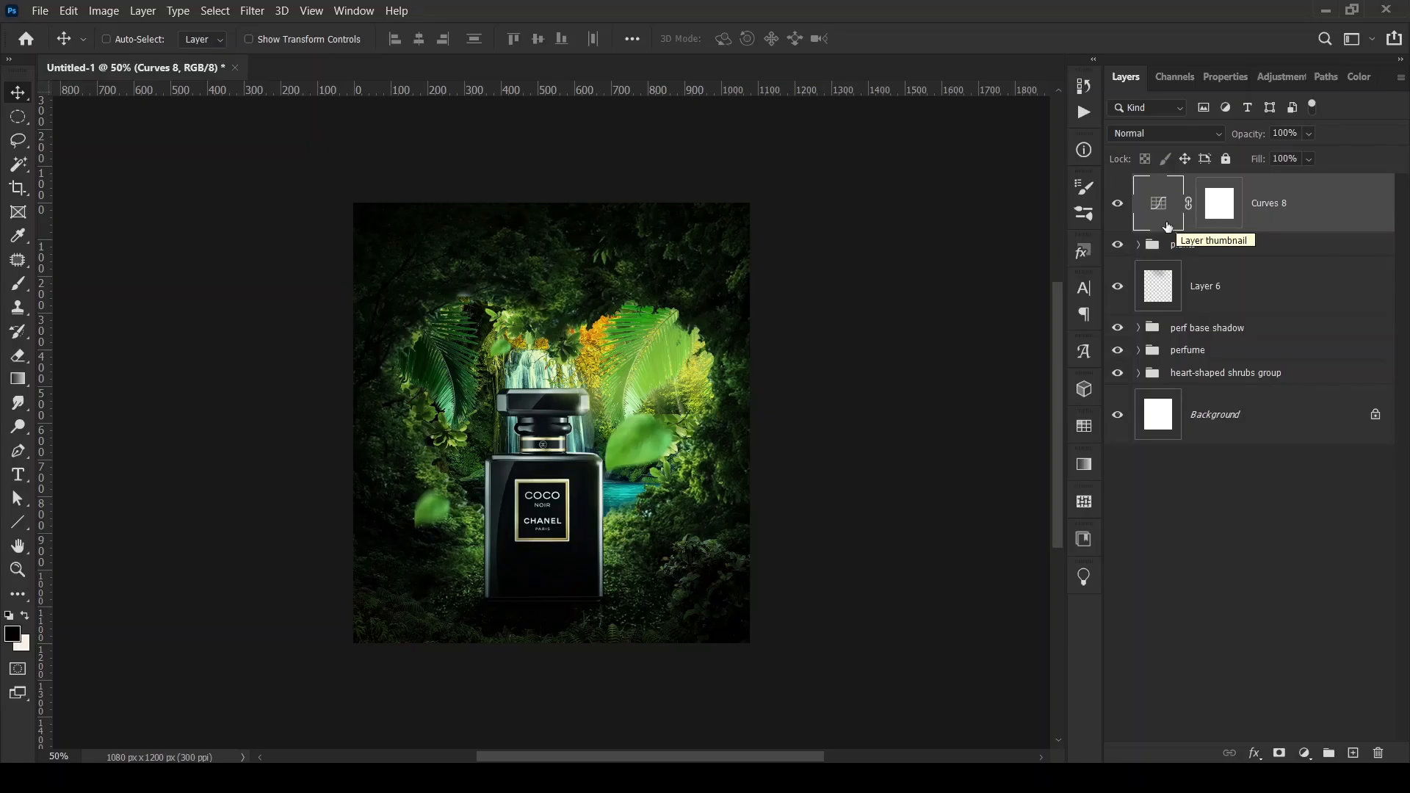
# - Add a clipped Curves adjustment above Exposure 5 in the heart-shaped shrubs group and lower the red white point's output to 179
pyautogui.click(1138, 244)
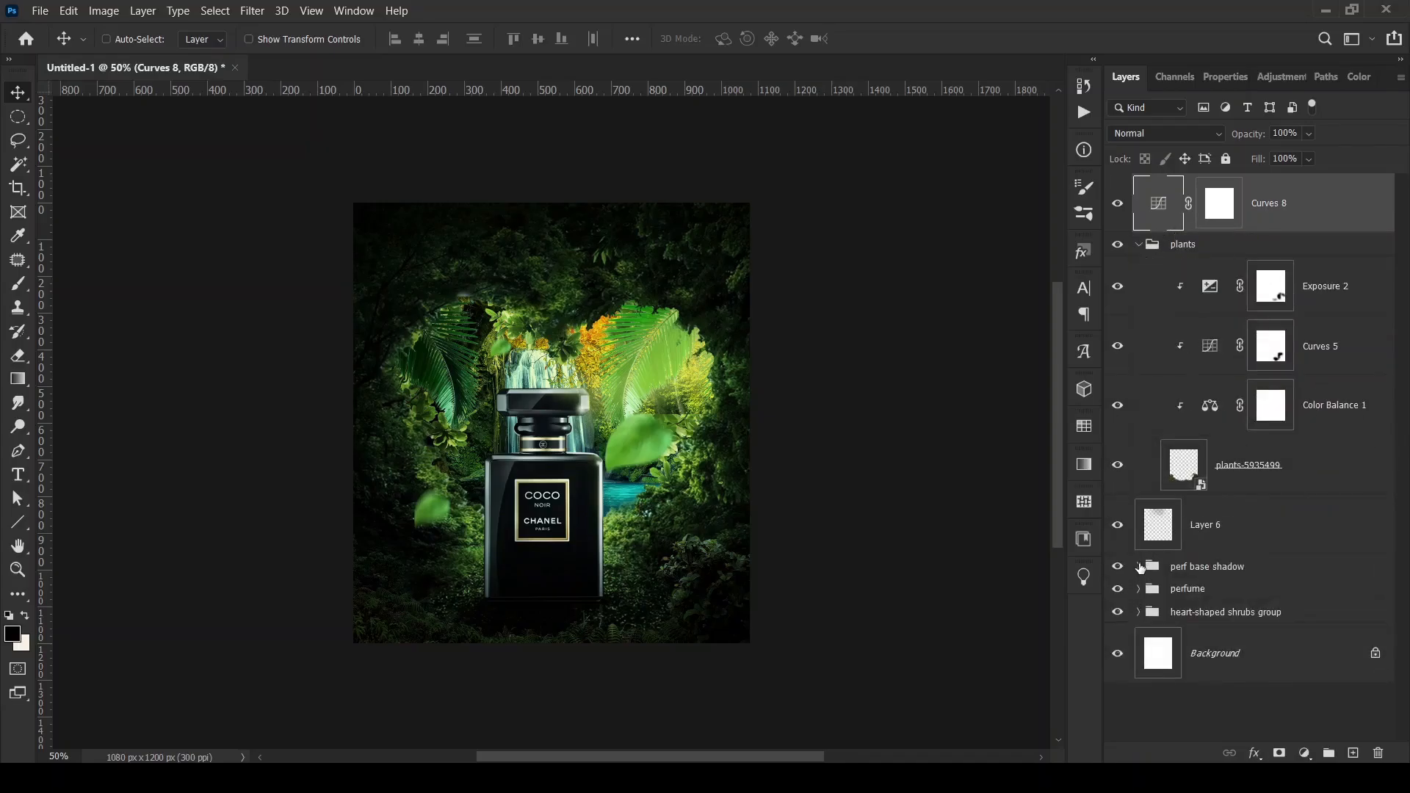
pyautogui.click(1139, 612)
pyautogui.scroll(-5, 1210, 398)
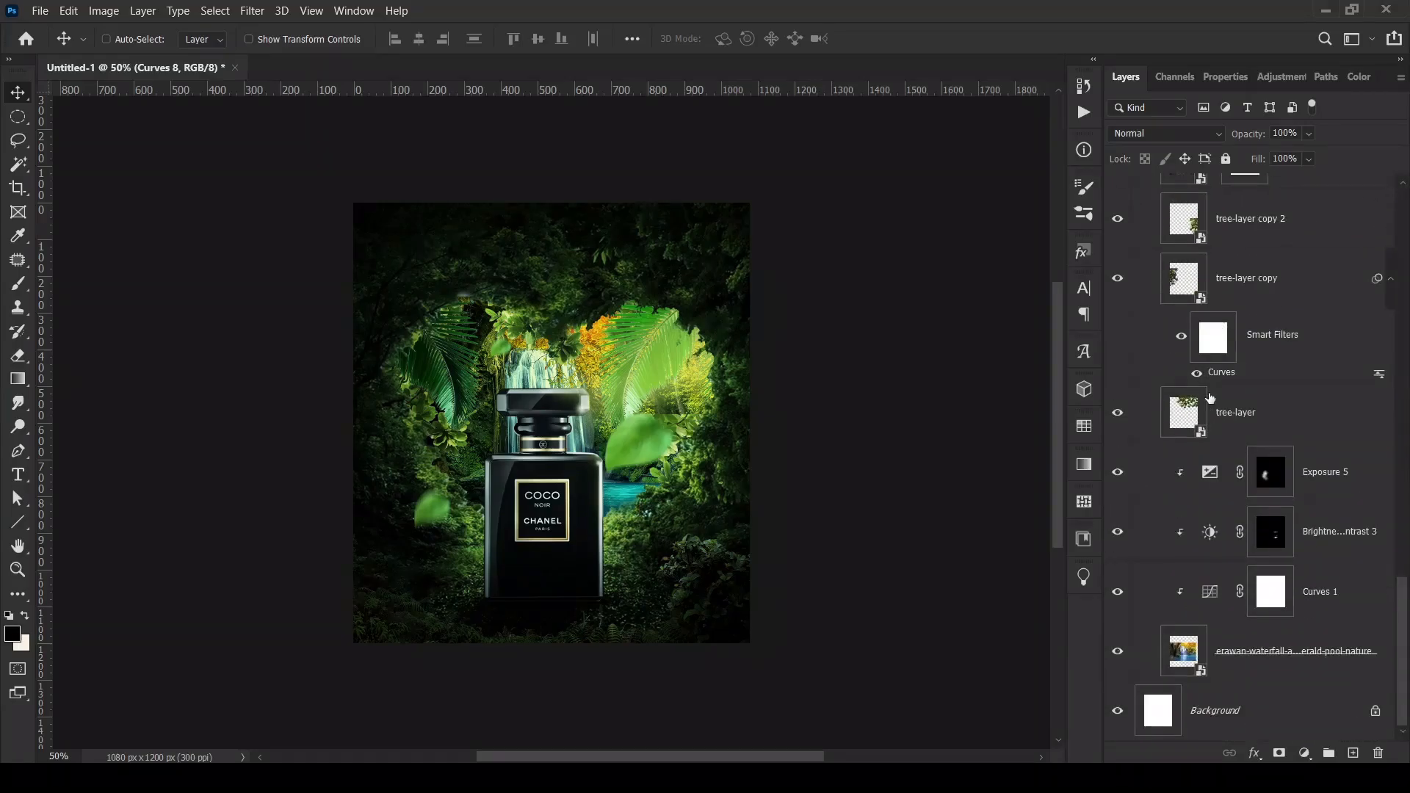
pyautogui.click(1213, 476)
pyautogui.rightClick(1212, 476)
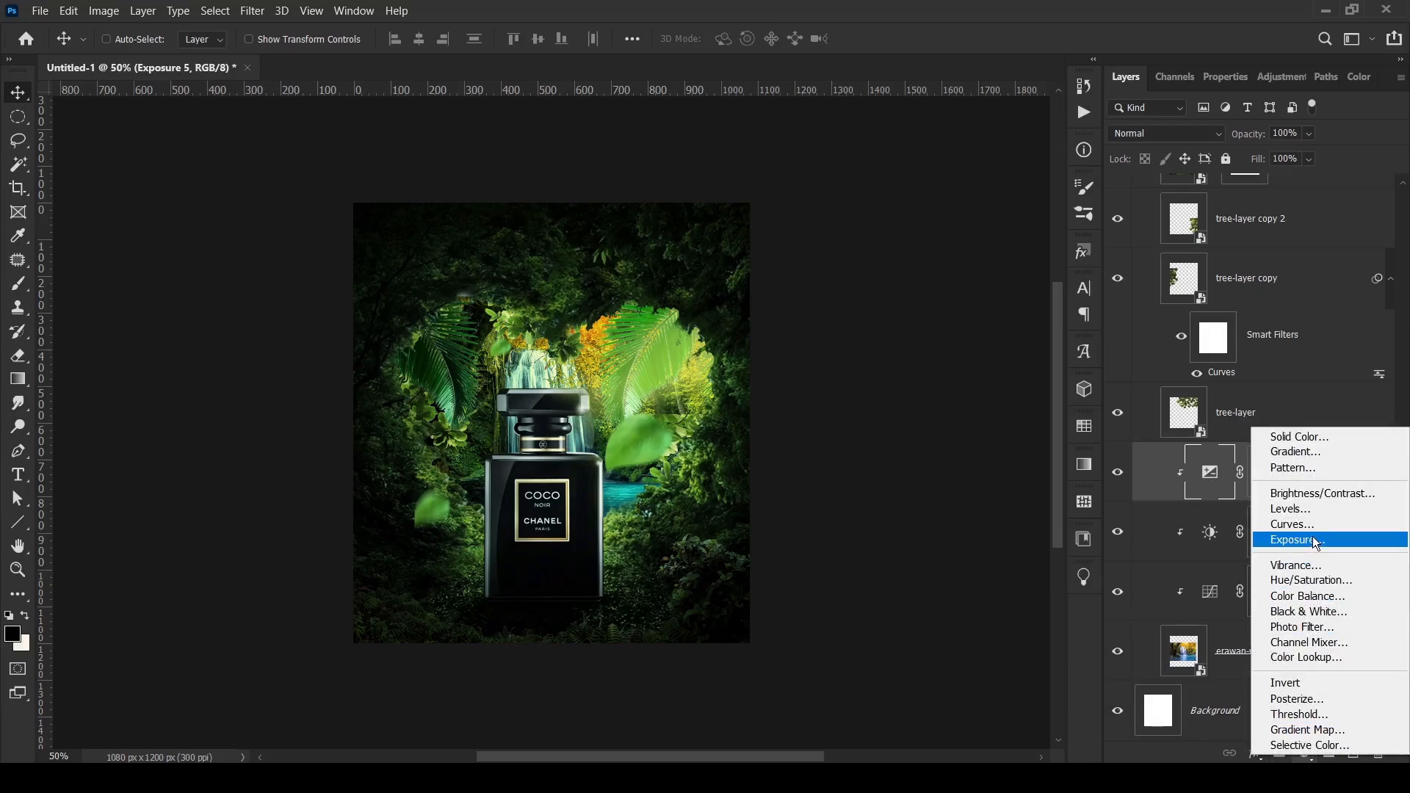
pyautogui.click(1307, 524)
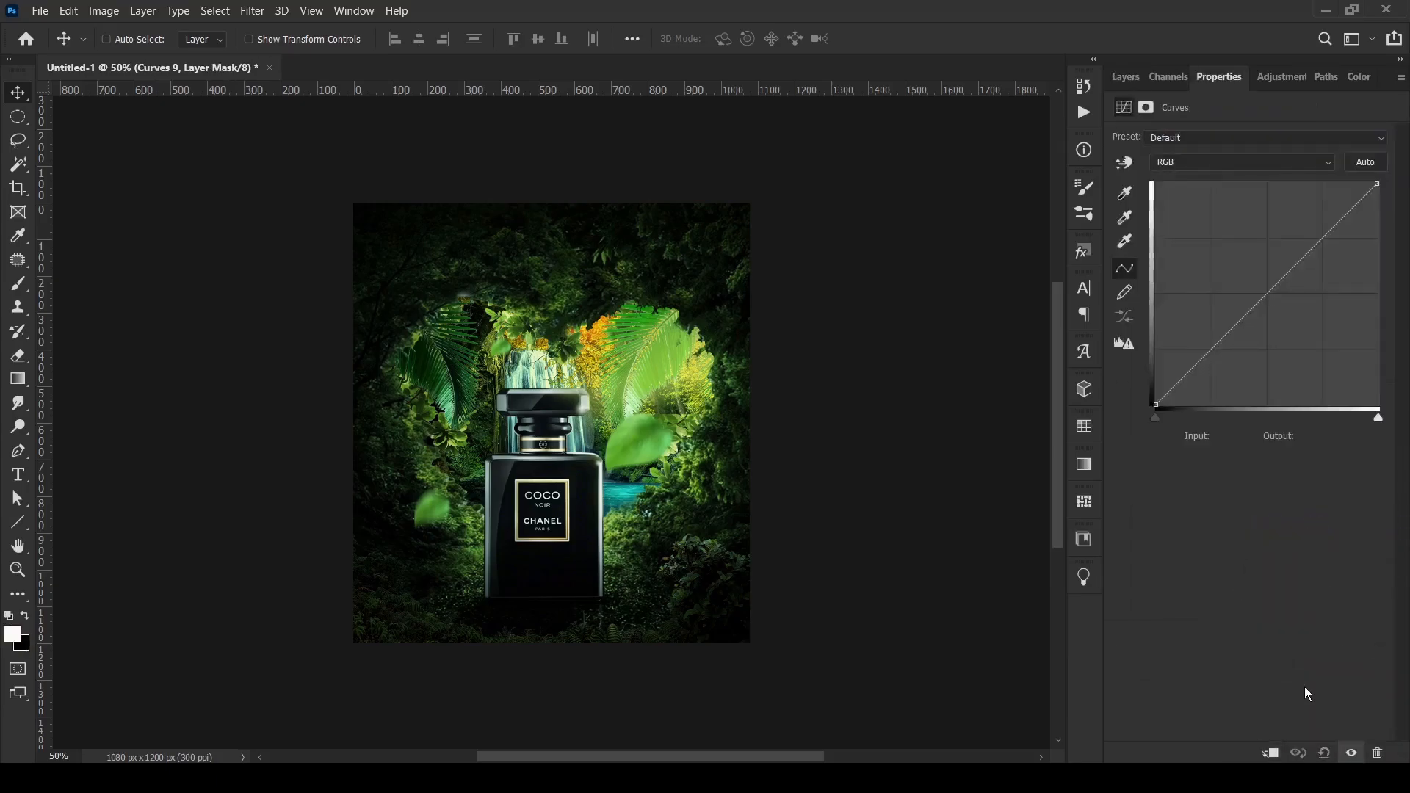
pyautogui.click(1213, 164)
pyautogui.click(1179, 200)
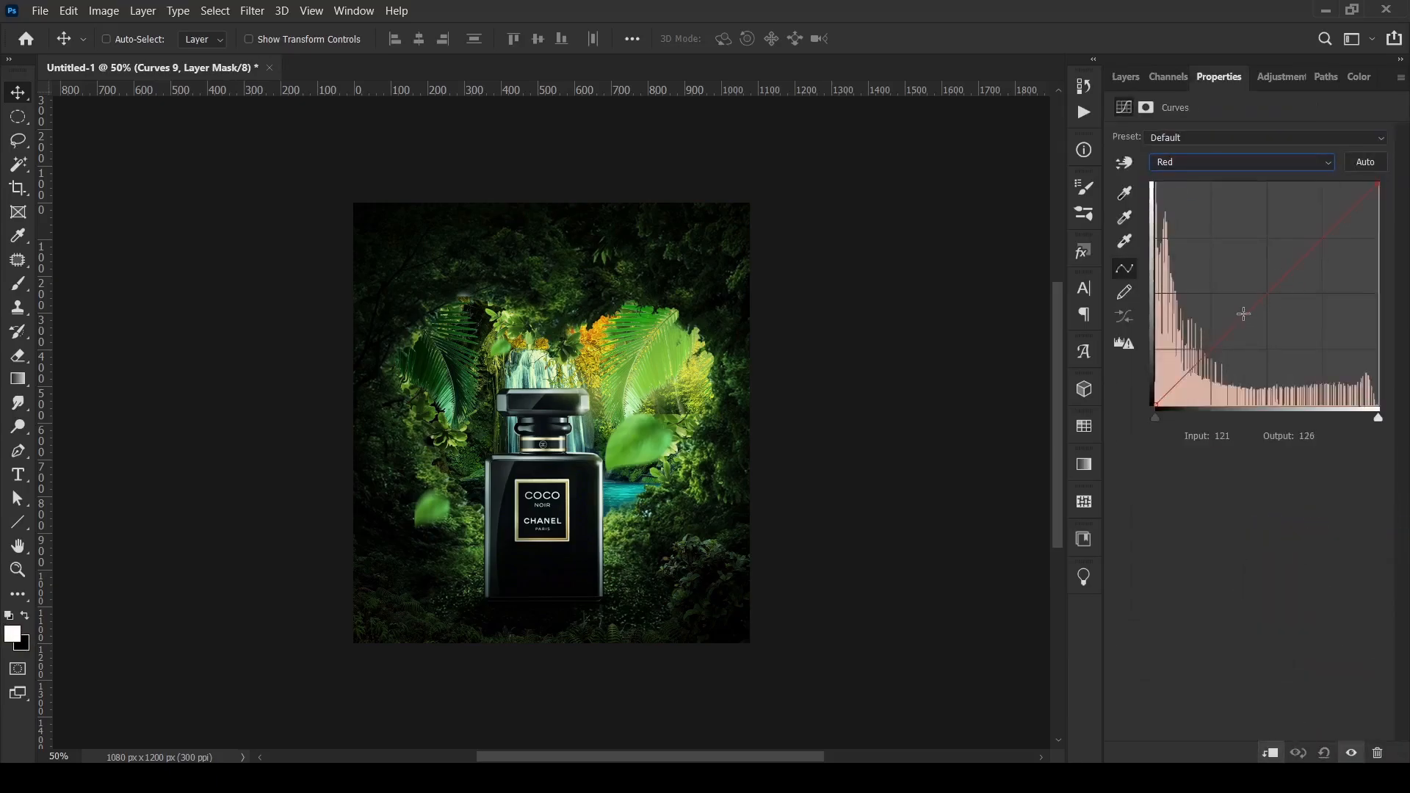
pyautogui.moveTo(1381, 183); pyautogui.dragTo(1386, 217)
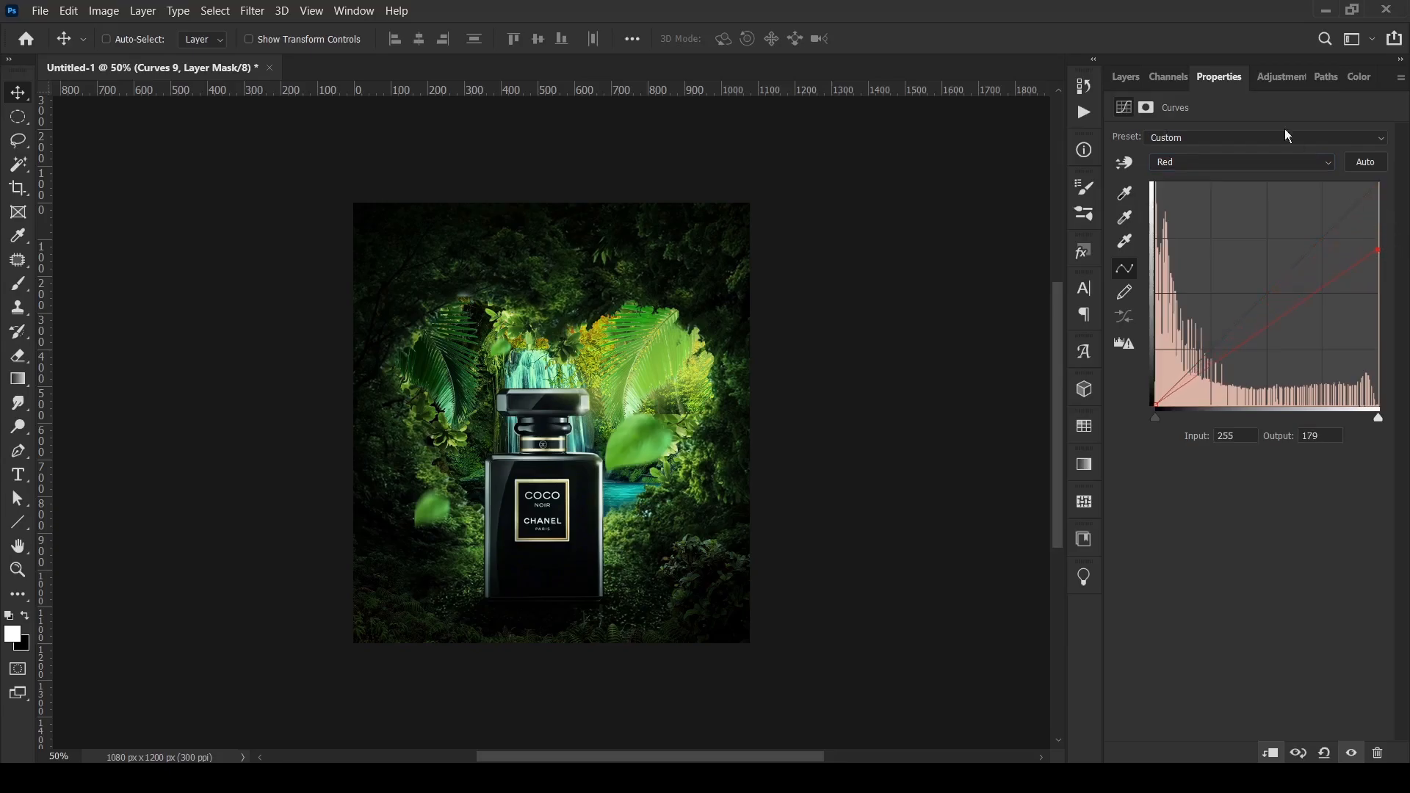
# - Invert the Curves 9 mask to black and choose the Brush tool
pyautogui.click(1126, 76)
pyautogui.keyDown('ctrl'); pyautogui.click(1263, 464); pyautogui.keyUp('ctrl')
pyautogui.click(20, 286)
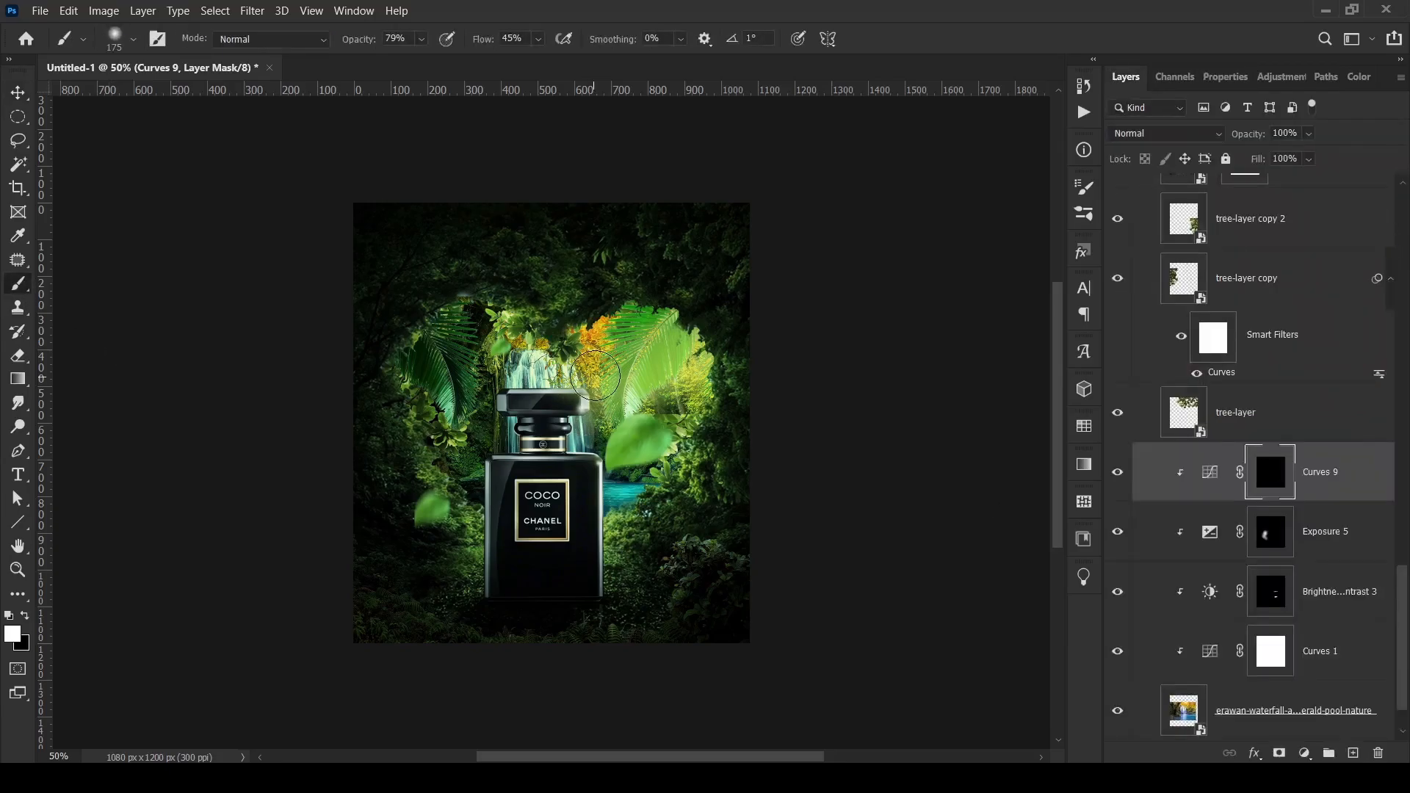
pyautogui.click(19, 164)
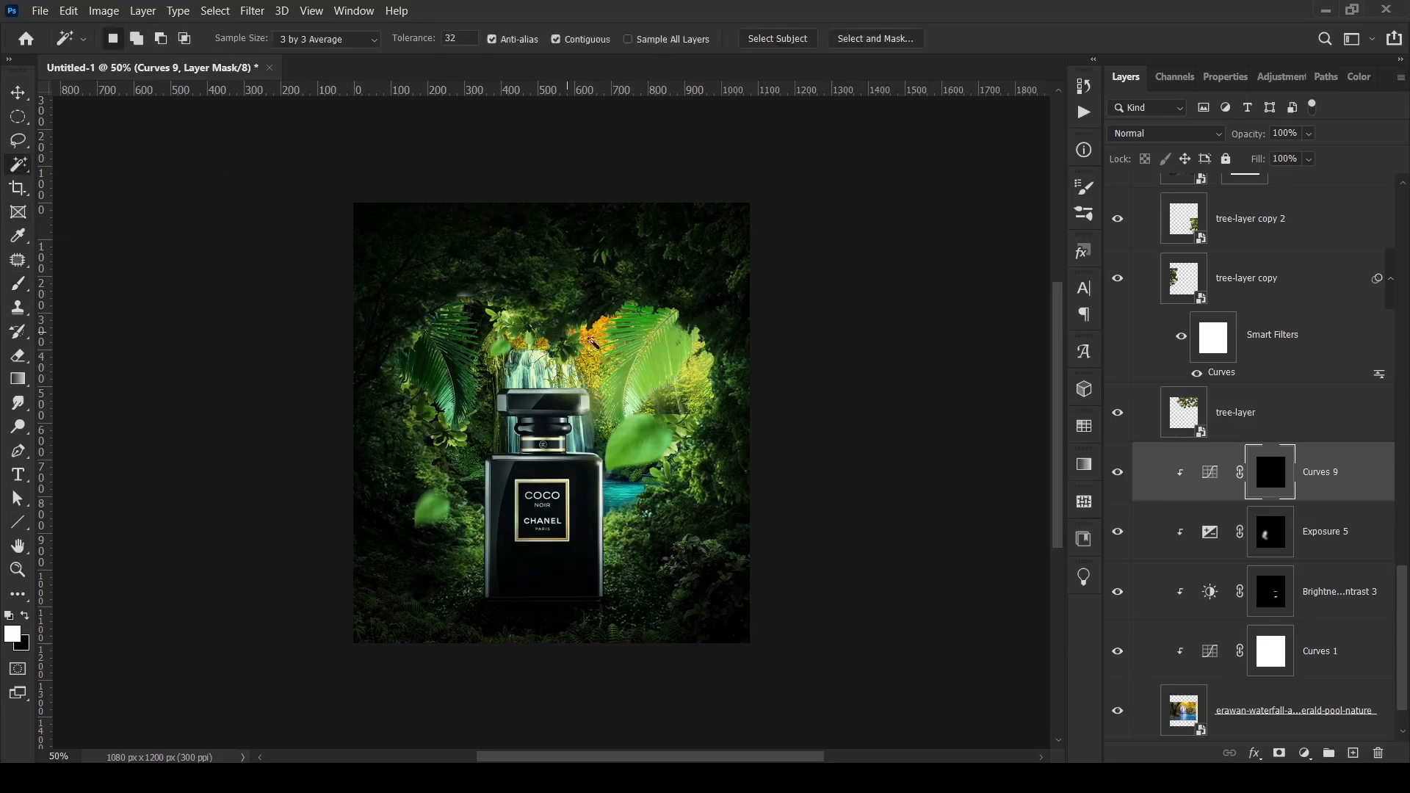
pyautogui.click(1162, 711)
pyautogui.click(630, 341)
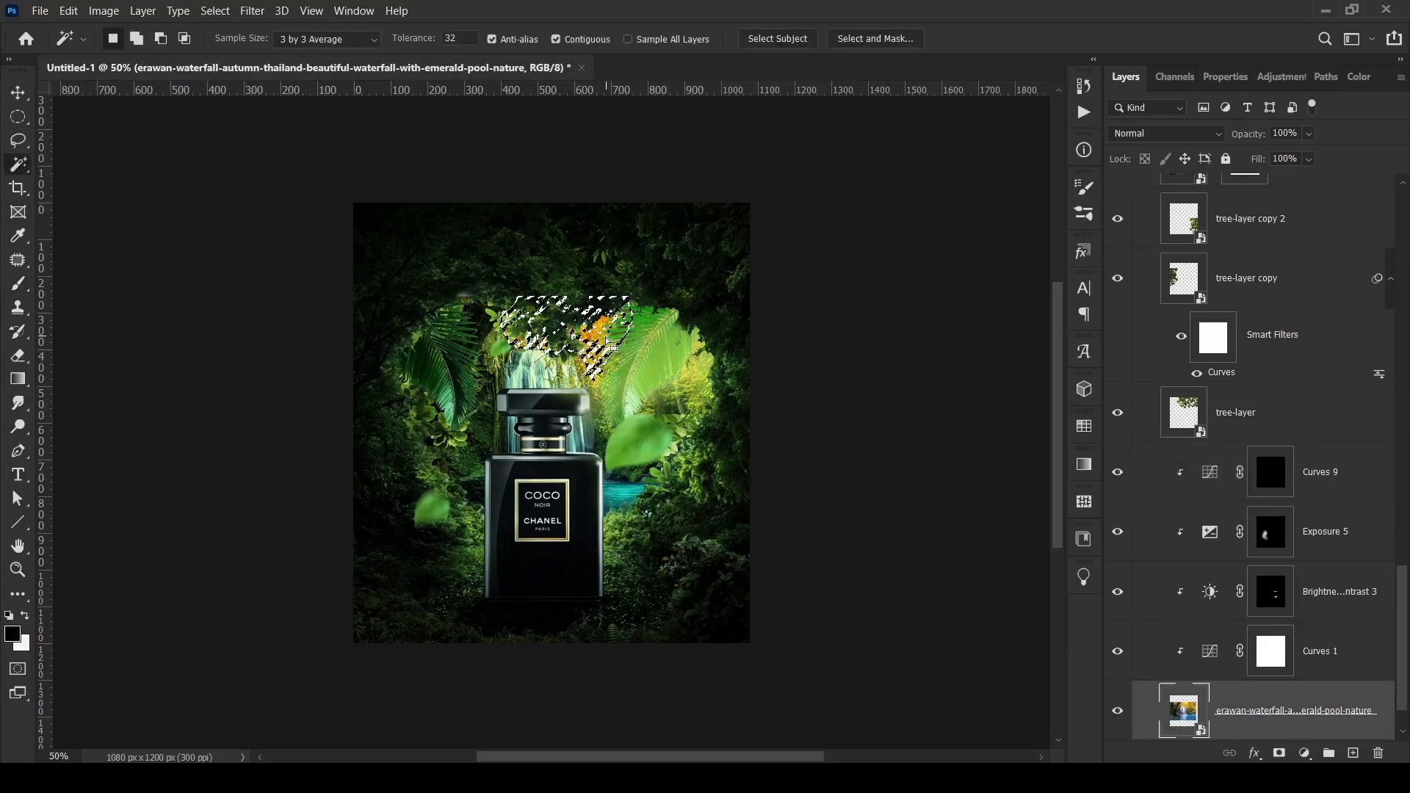
pyautogui.hotkey('ctrl', 'd')
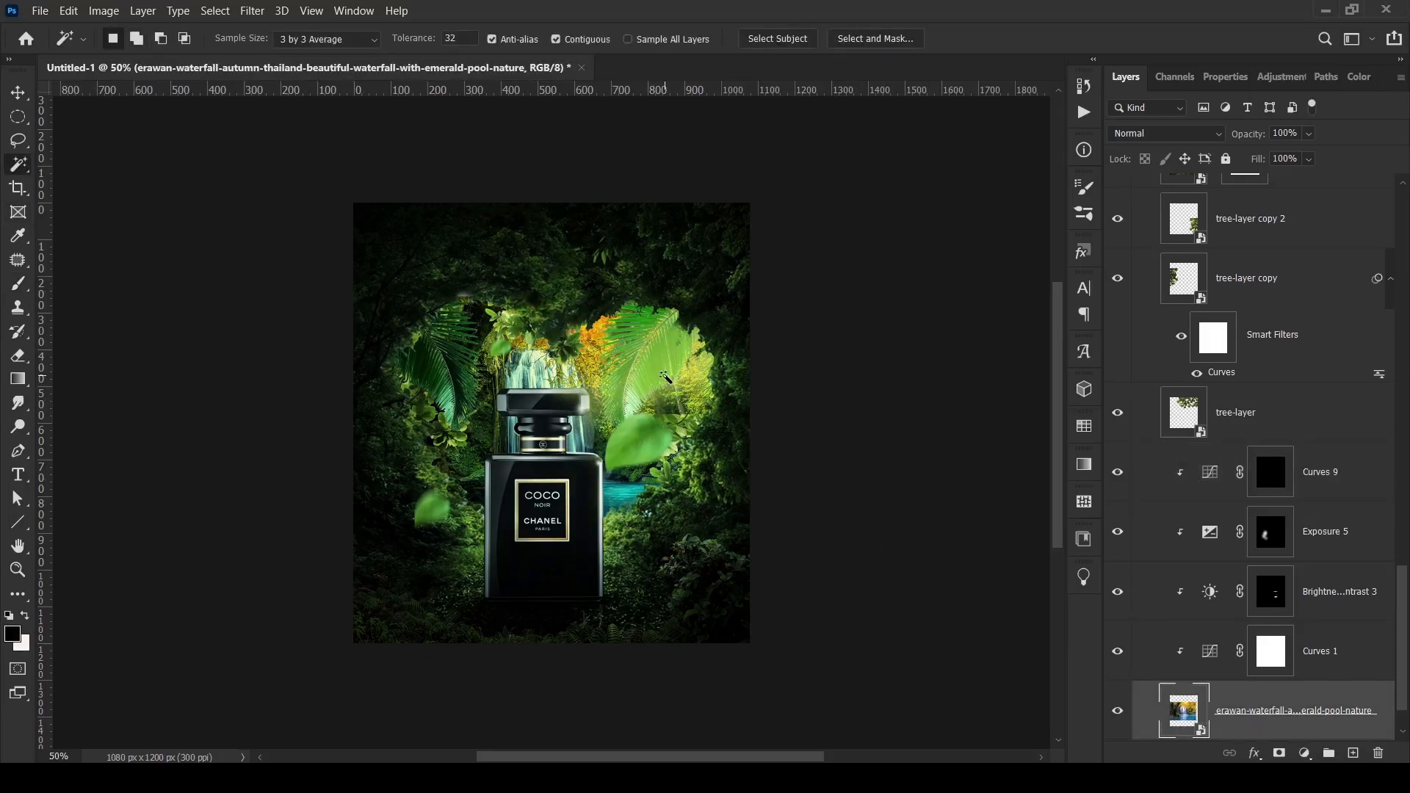
# - Paint white on the Curves 9 mask over the orange foliage behind the bottle with a 100 px brush at 100% opacity and flow
pyautogui.click(1271, 472)
pyautogui.press('b')
pyautogui.press('x')
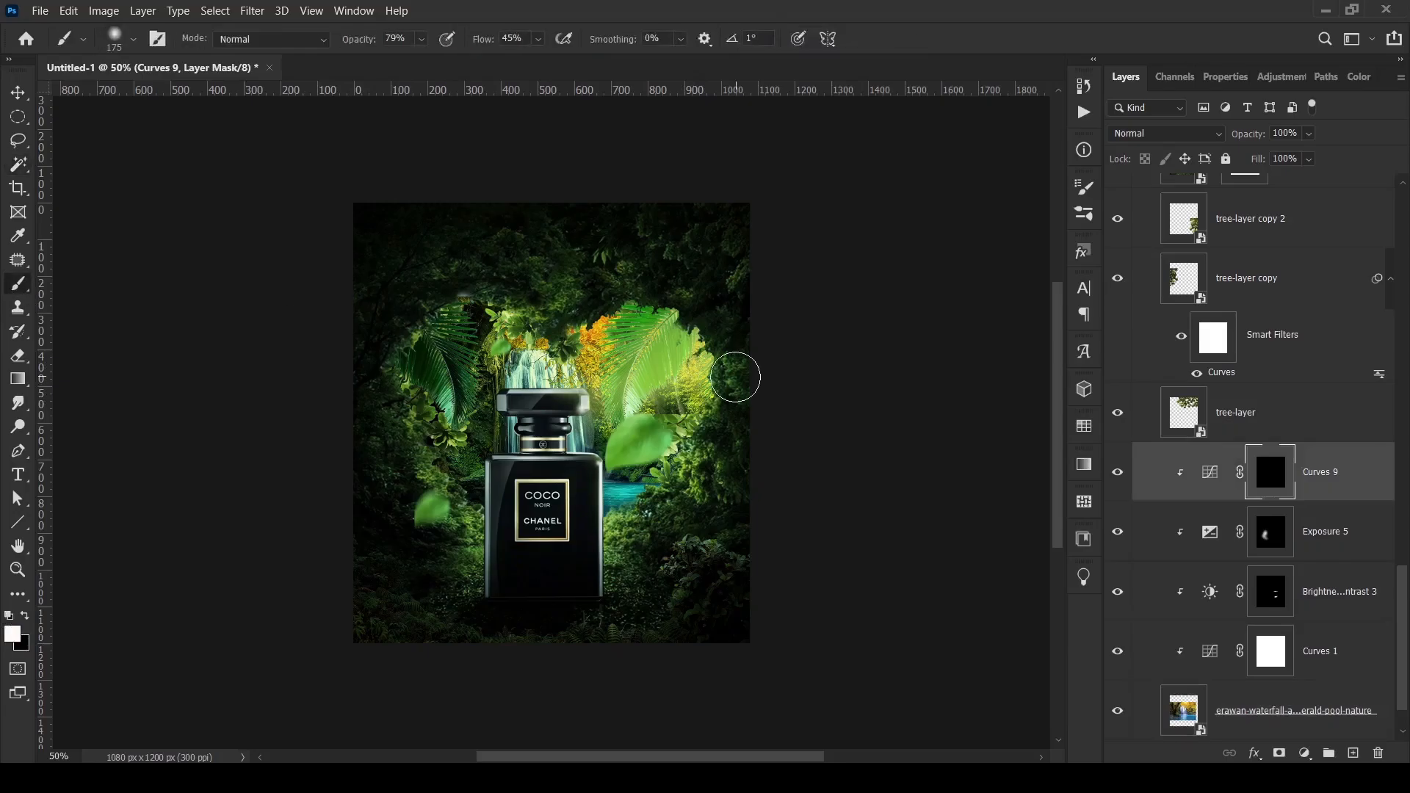
pyautogui.hotkey('ctrl', '+')
pyautogui.press('[')
pyautogui.press('[')
pyautogui.press('[')
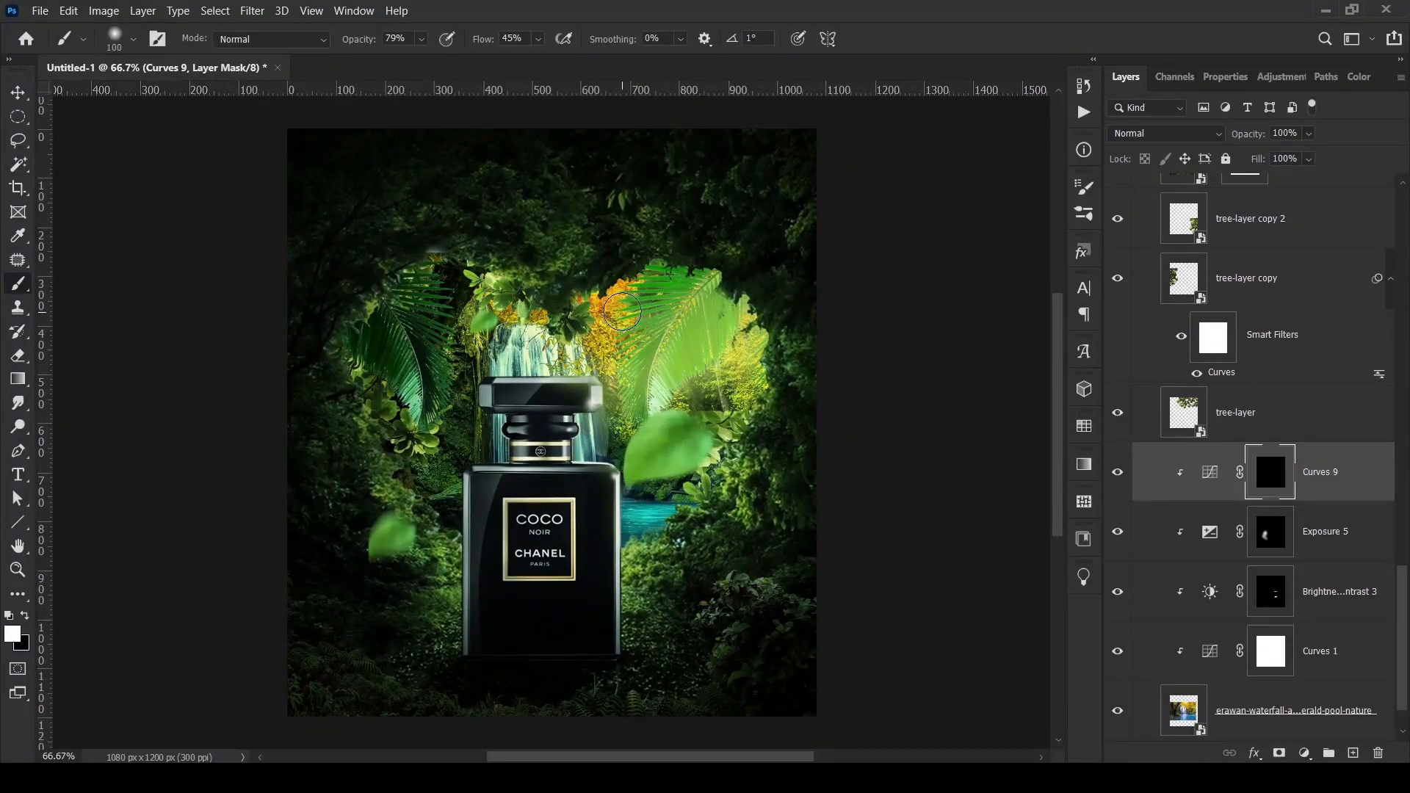
pyautogui.hotkey('shift', '0')
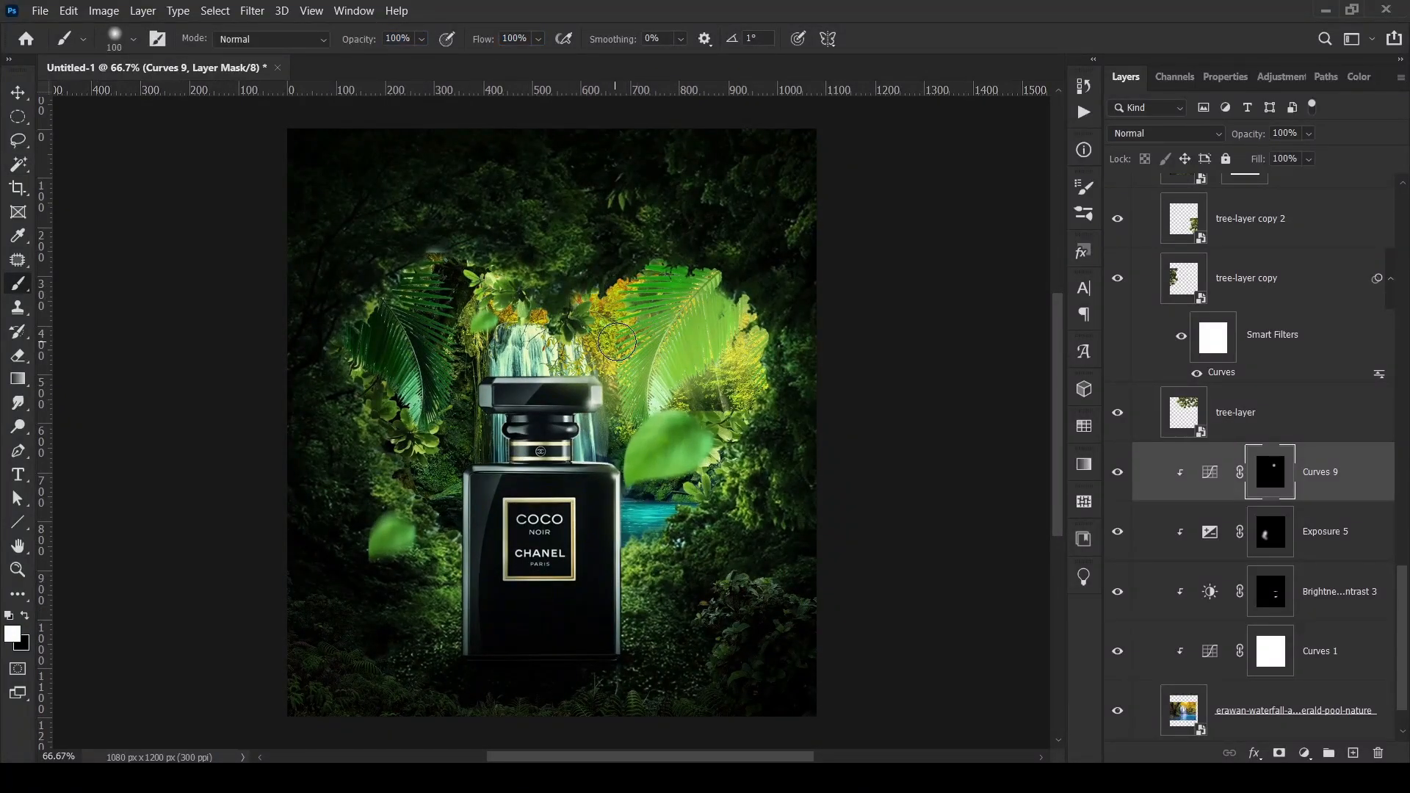
pyautogui.moveTo(586, 305)
pyautogui.mouseDown()
pyautogui.moveTo(620, 366)
pyautogui.moveTo(677, 319)
pyautogui.moveTo(637, 285)
pyautogui.moveTo(598, 298)
pyautogui.moveTo(611, 344)
pyautogui.moveTo(582, 361)
pyautogui.moveTo(547, 349)
pyautogui.mouseUp()
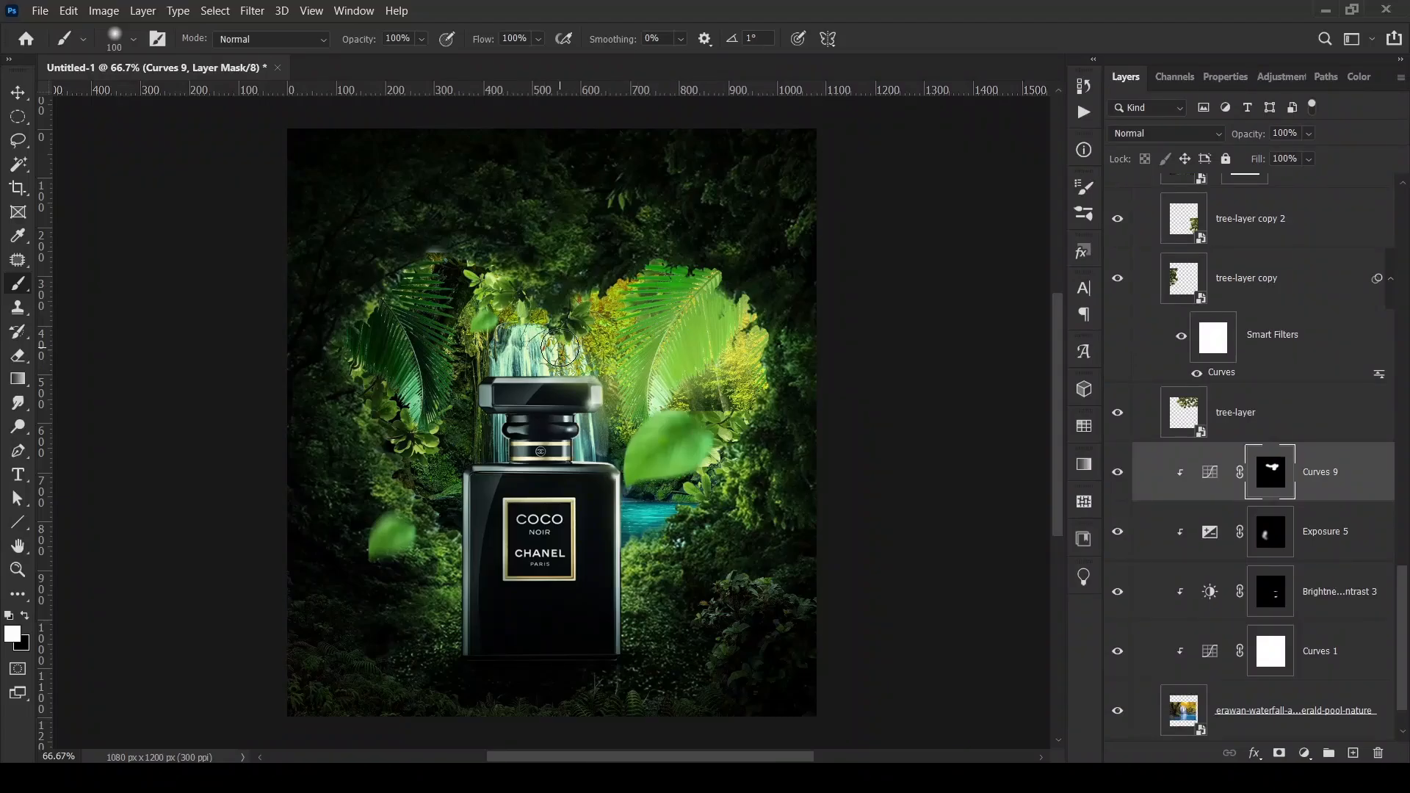
# - Paint white on the Curves 9 mask over the thin branches in front of the waterfall with a 20 px brush
pyautogui.hotkey('ctrl', '+')
pyautogui.press('[')
pyautogui.press('[')
pyautogui.press('[')
pyautogui.press('[')
pyautogui.press('[')
pyautogui.press('[')
pyautogui.press('[')
pyautogui.press('[')
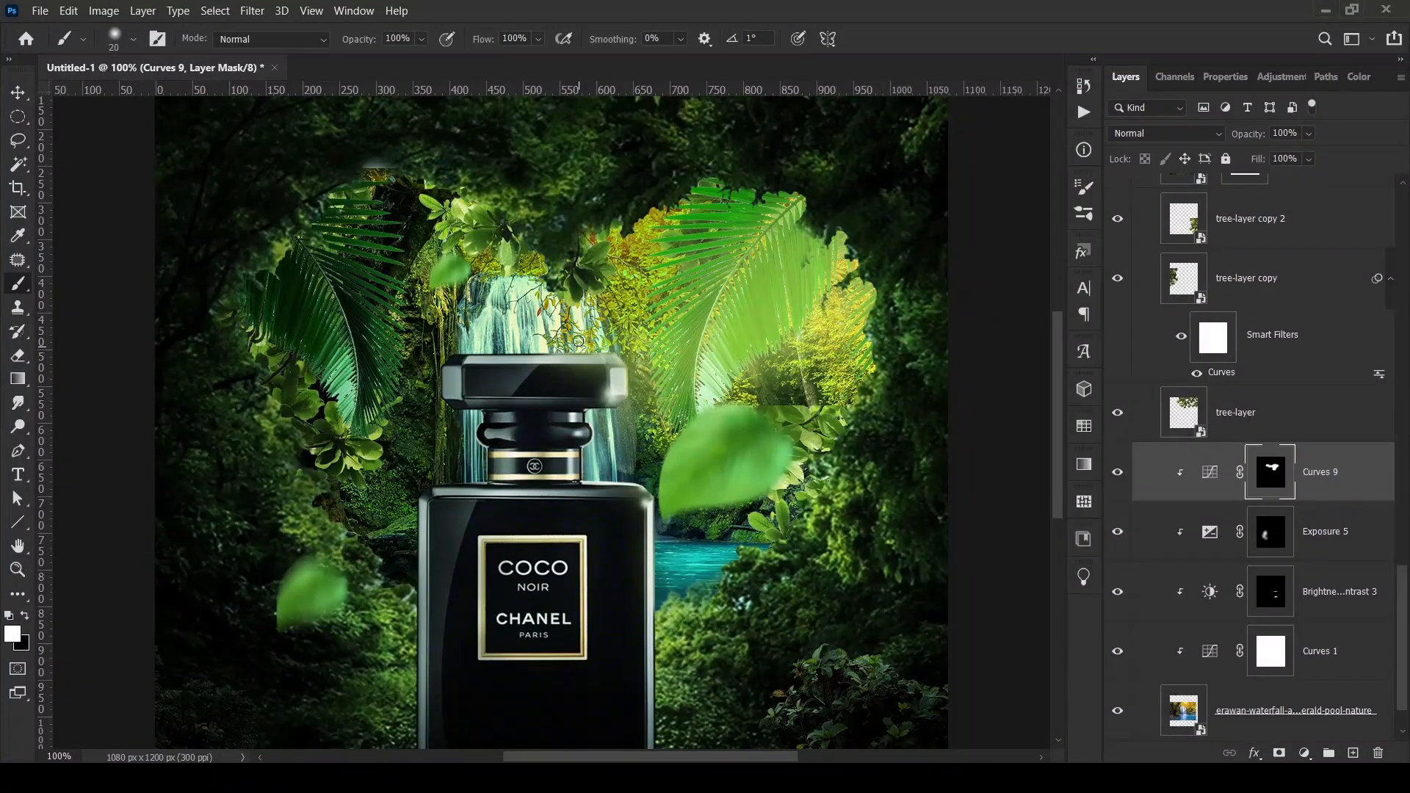
pyautogui.moveTo(590, 318); pyautogui.dragTo(539, 314)
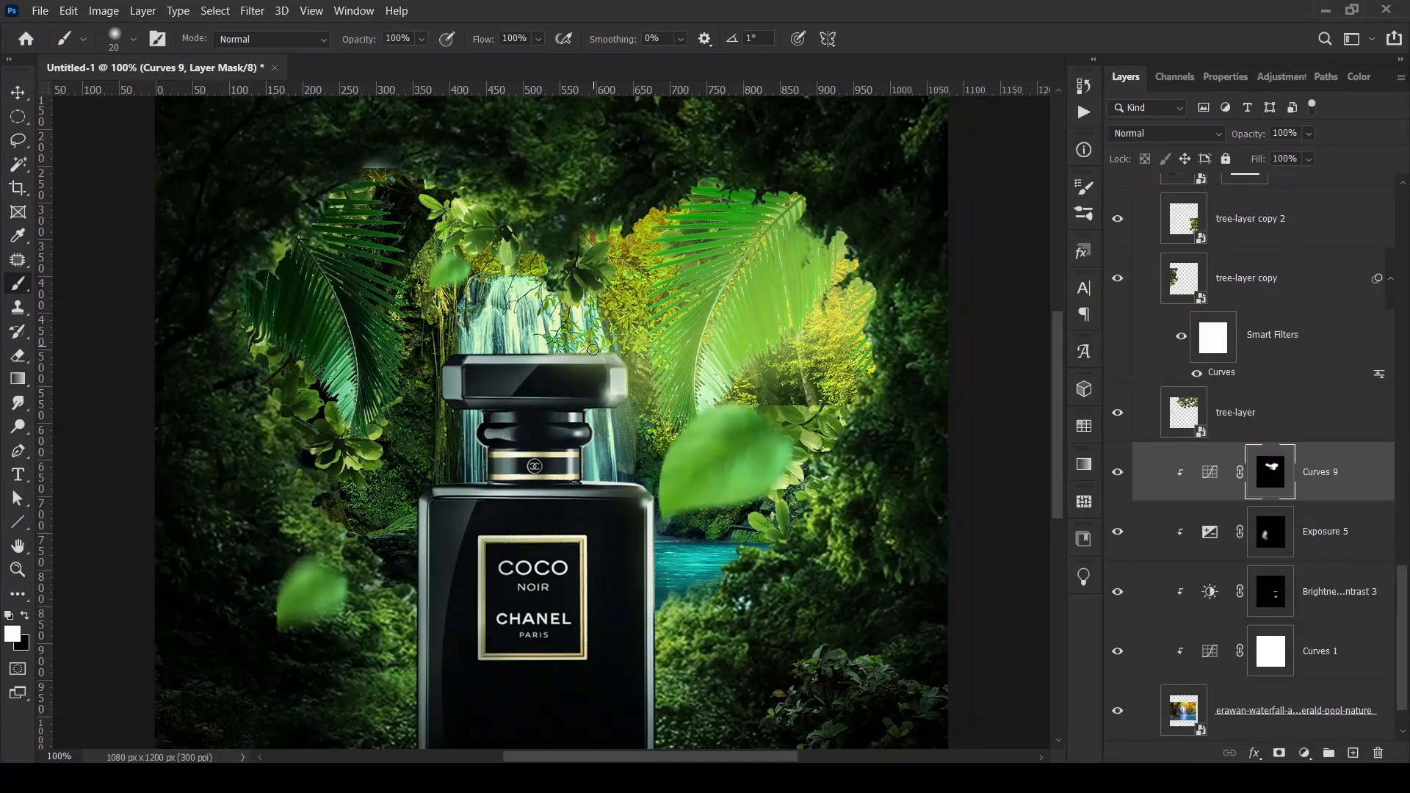
# - Enlarge the brush to 70 px and compare the foliage colour with Curves 9 hidden and shown
pyautogui.press(']')
pyautogui.hotkey('ctrl', '-')
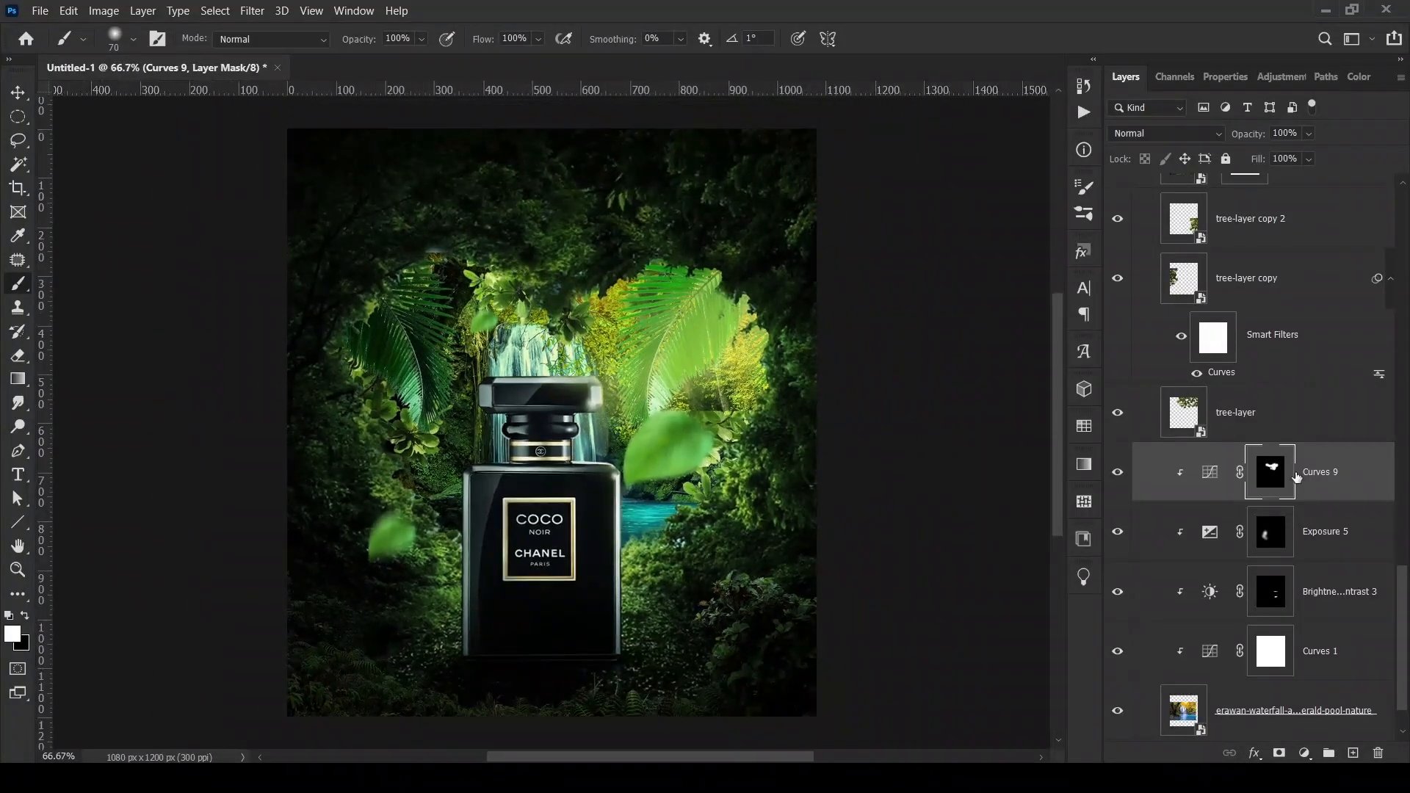
pyautogui.click(1117, 472)
pyautogui.click(1117, 473)
pyautogui.hotkey('ctrl', '-')
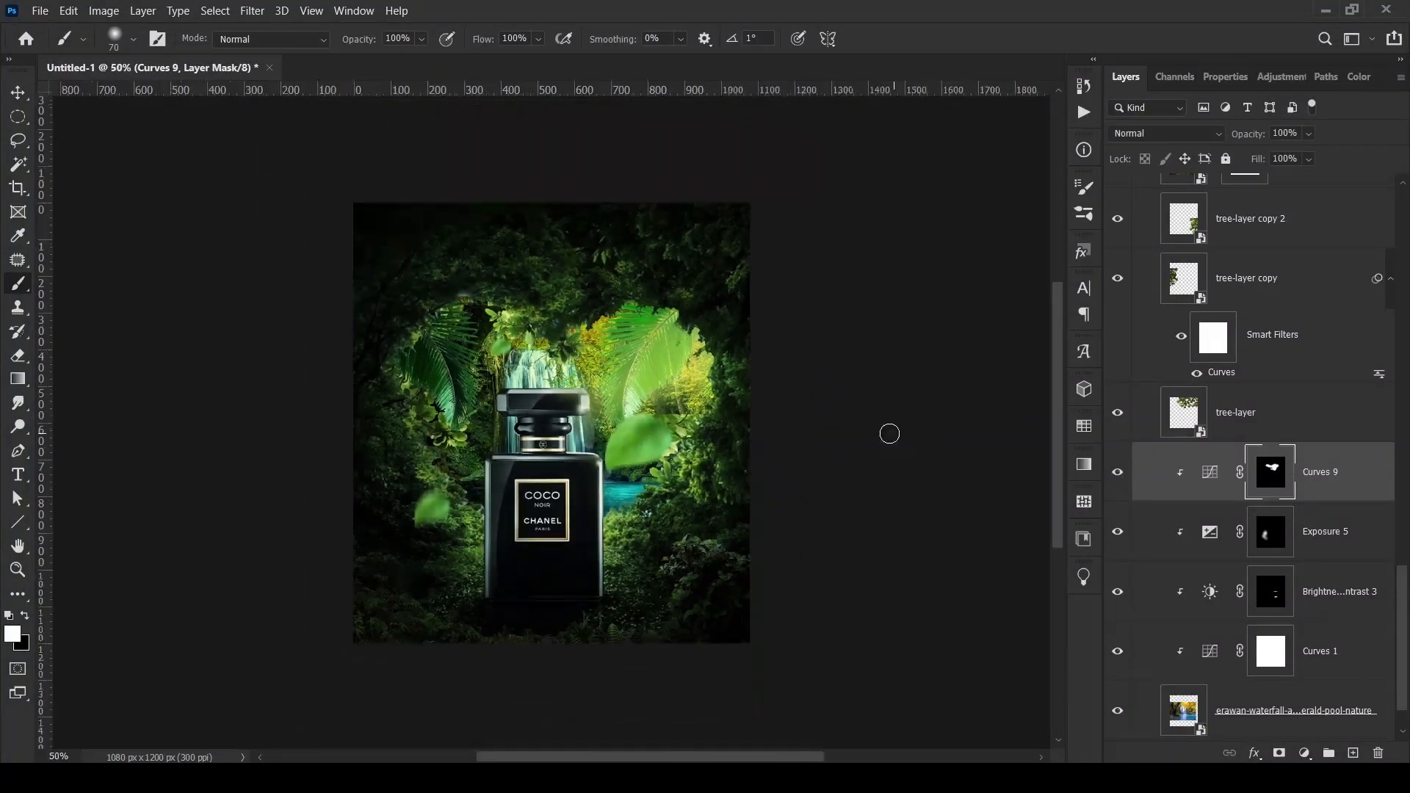
# - Raise the Curves 9 blue channel at input 124 to output 137, leaving the green channel straight
pyautogui.press('v')
pyautogui.doubleClick(1210, 472)
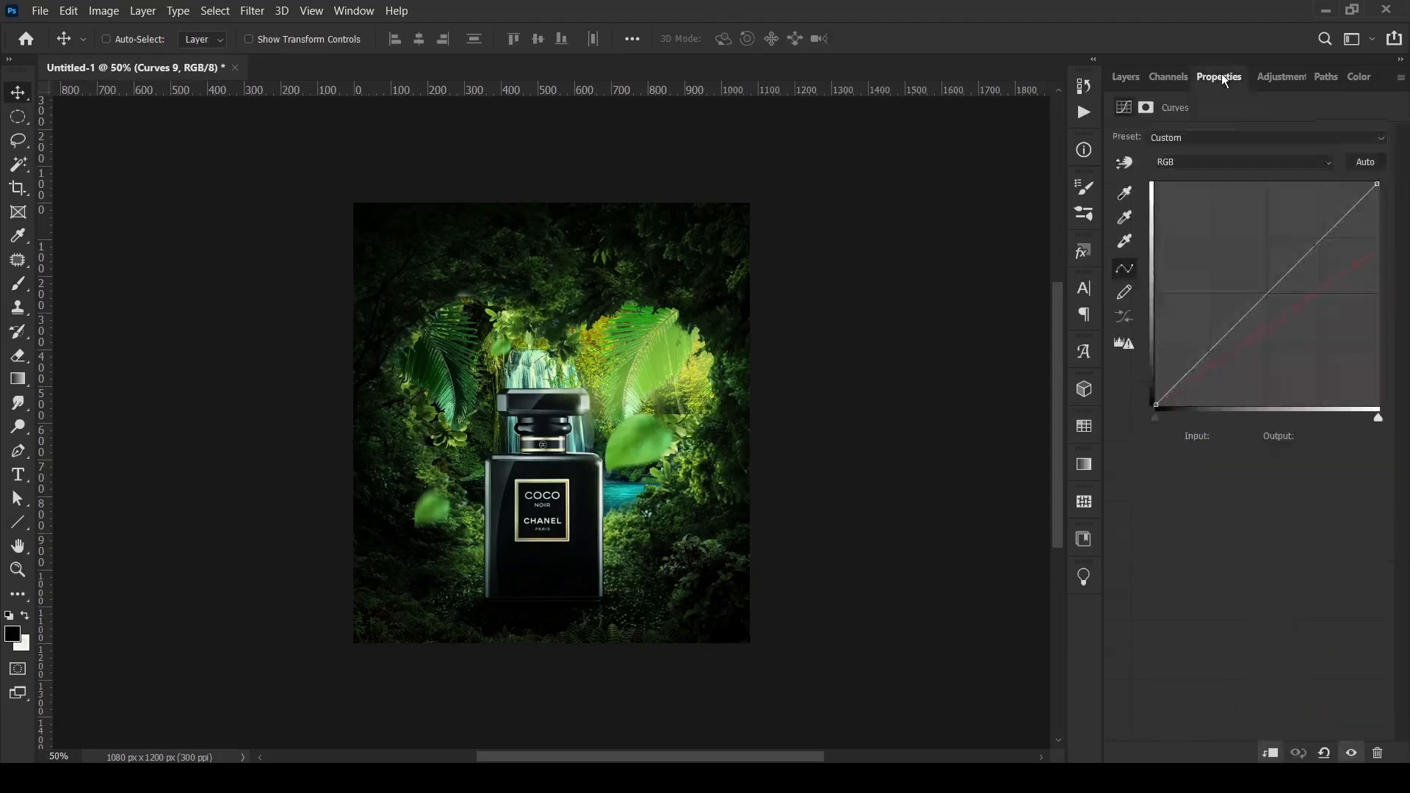
pyautogui.click(1193, 162)
pyautogui.click(1184, 219)
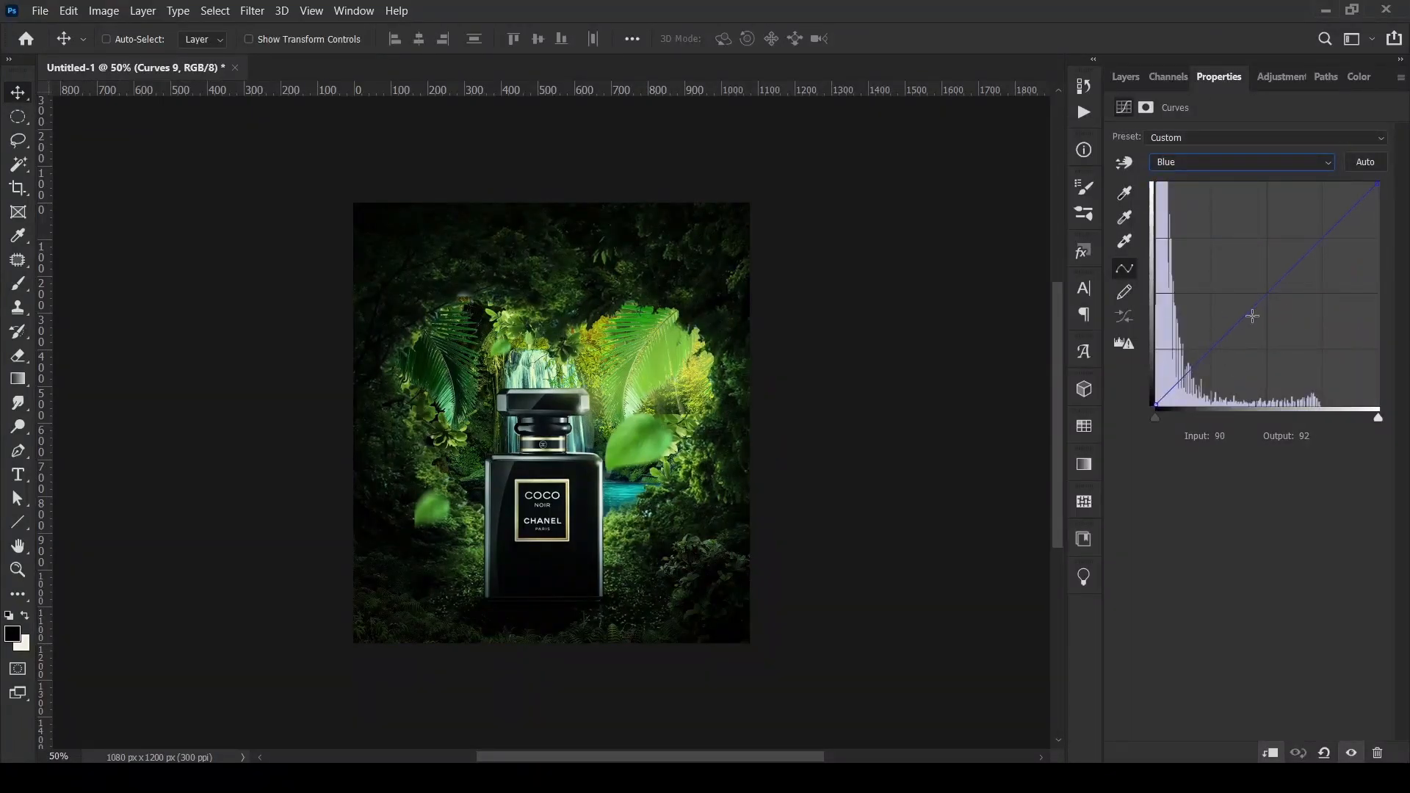
pyautogui.click(1265, 285)
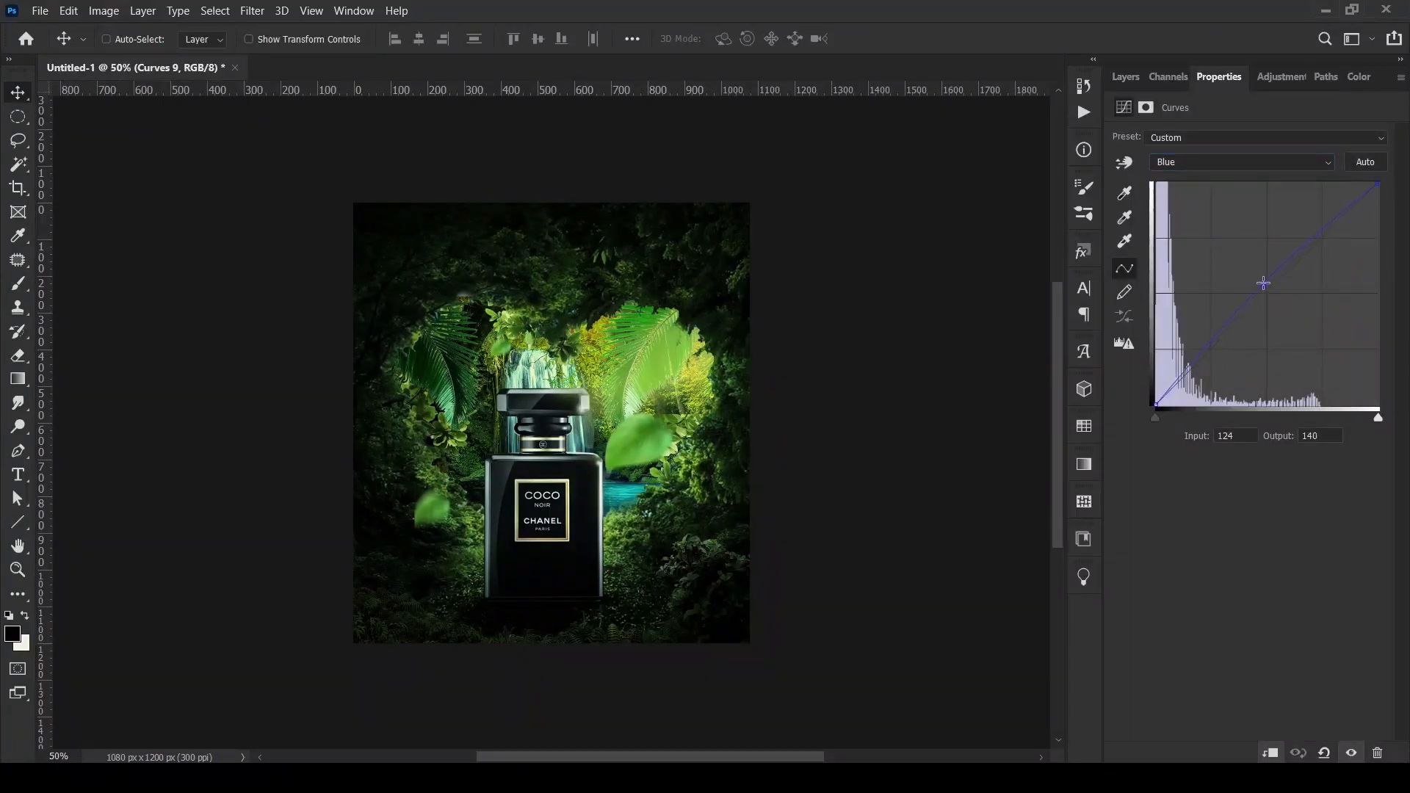
pyautogui.moveTo(1263, 282)
pyautogui.mouseDown()
pyautogui.moveTo(1287, 323)
pyautogui.moveTo(1264, 285)
pyautogui.mouseUp()
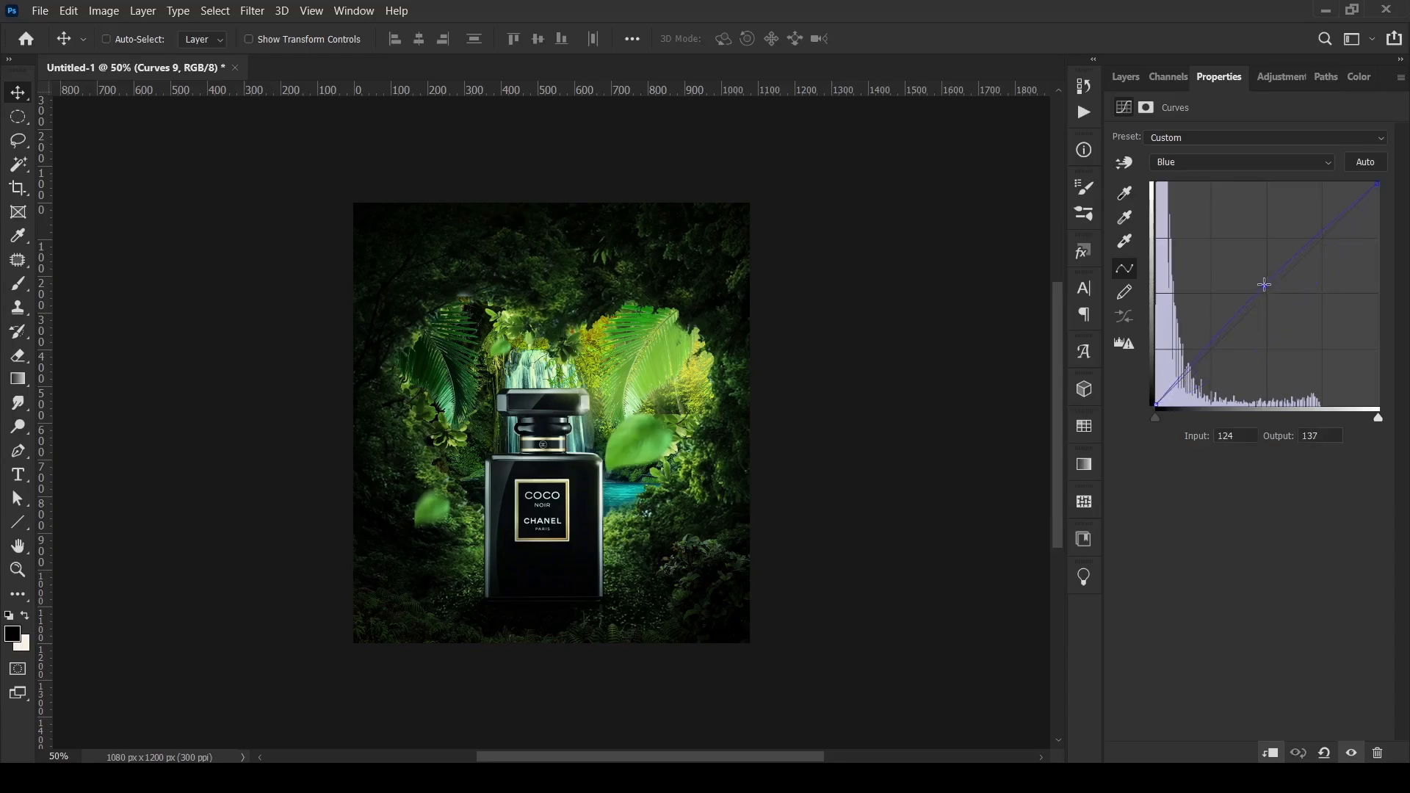
pyautogui.click(1231, 163)
pyautogui.click(1212, 192)
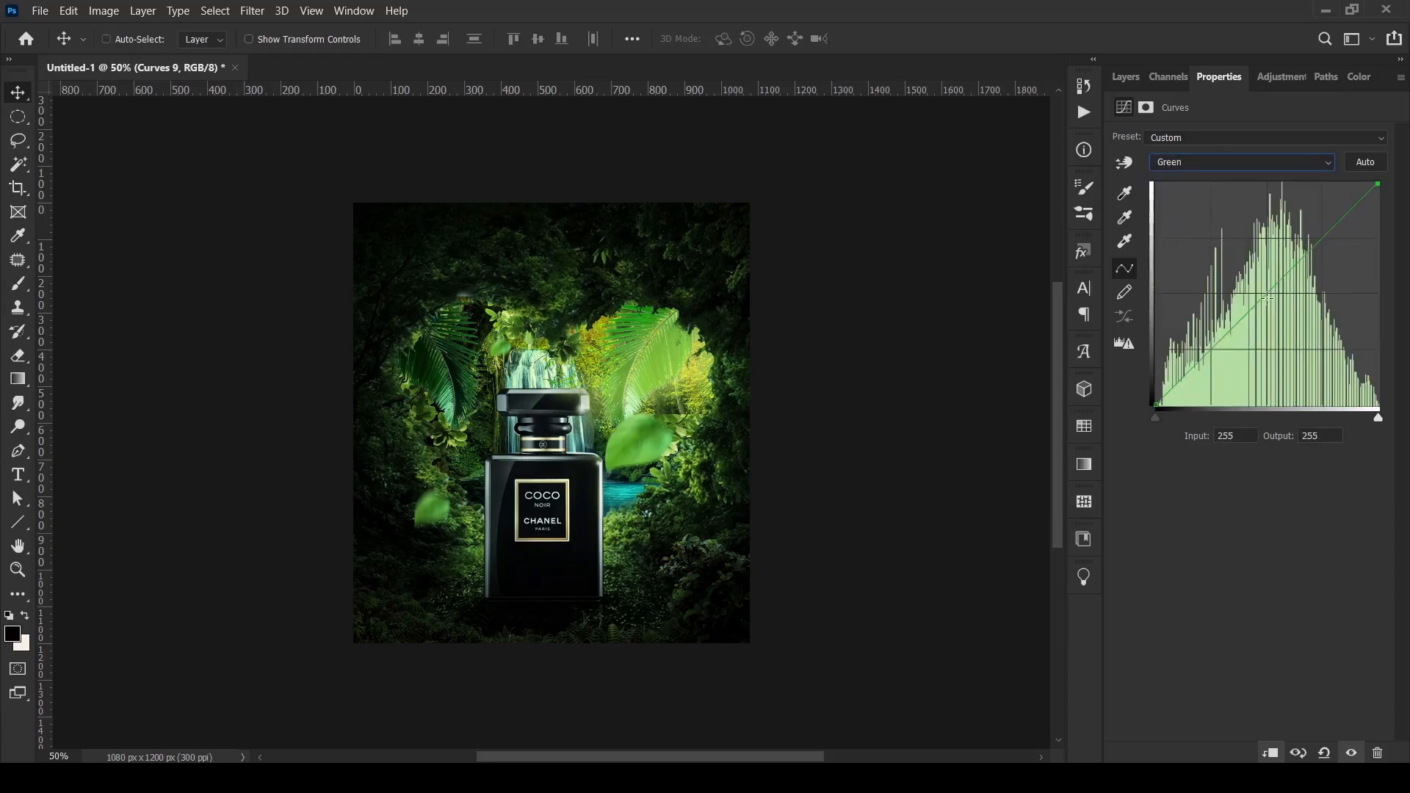
pyautogui.click(1124, 78)
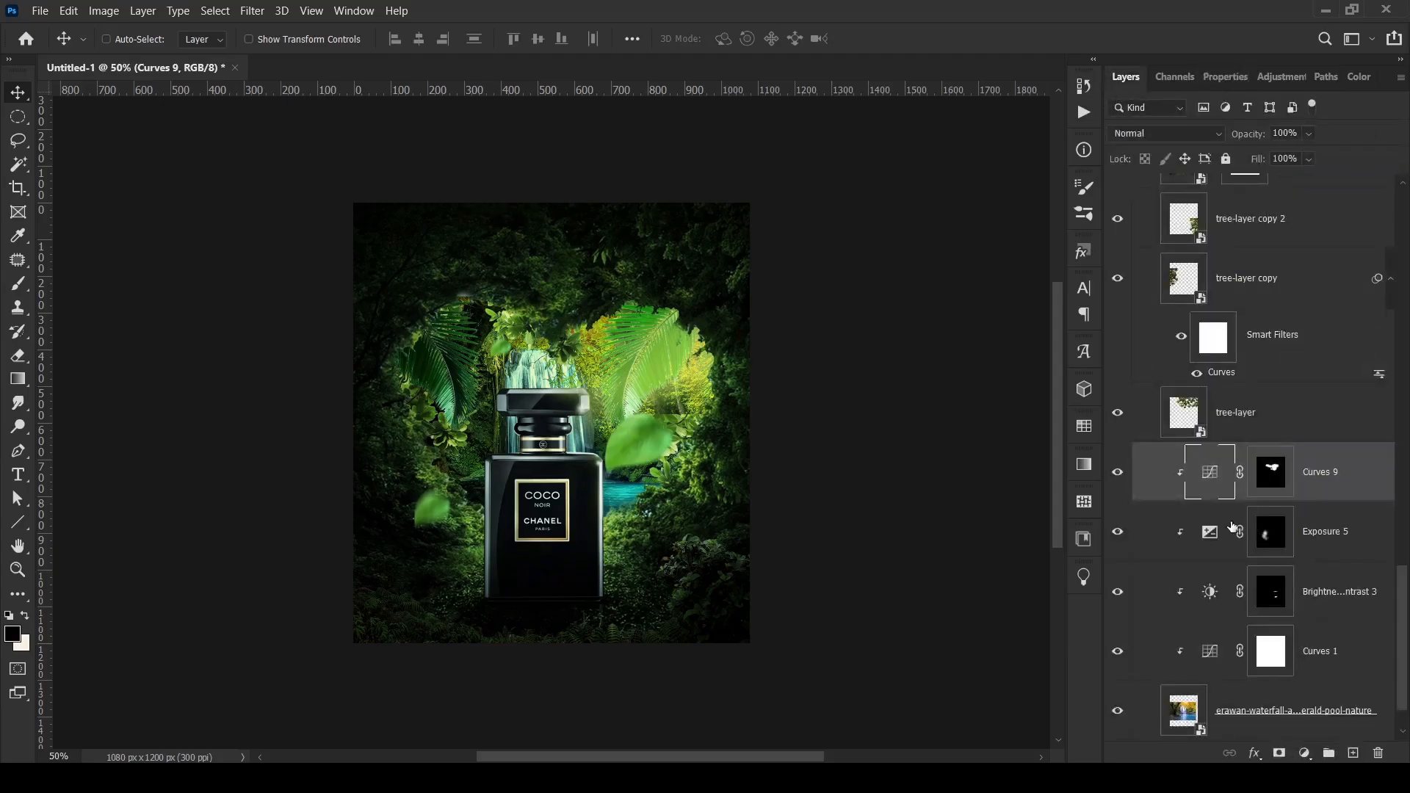
# - Add a Color Balance adjustment masked by the Curves 9 mask selection and set its midtone Cyan–Red value to -33
pyautogui.keyDown('ctrl'); pyautogui.click(1273, 479); pyautogui.keyUp('ctrl')
pyautogui.click(1304, 752)
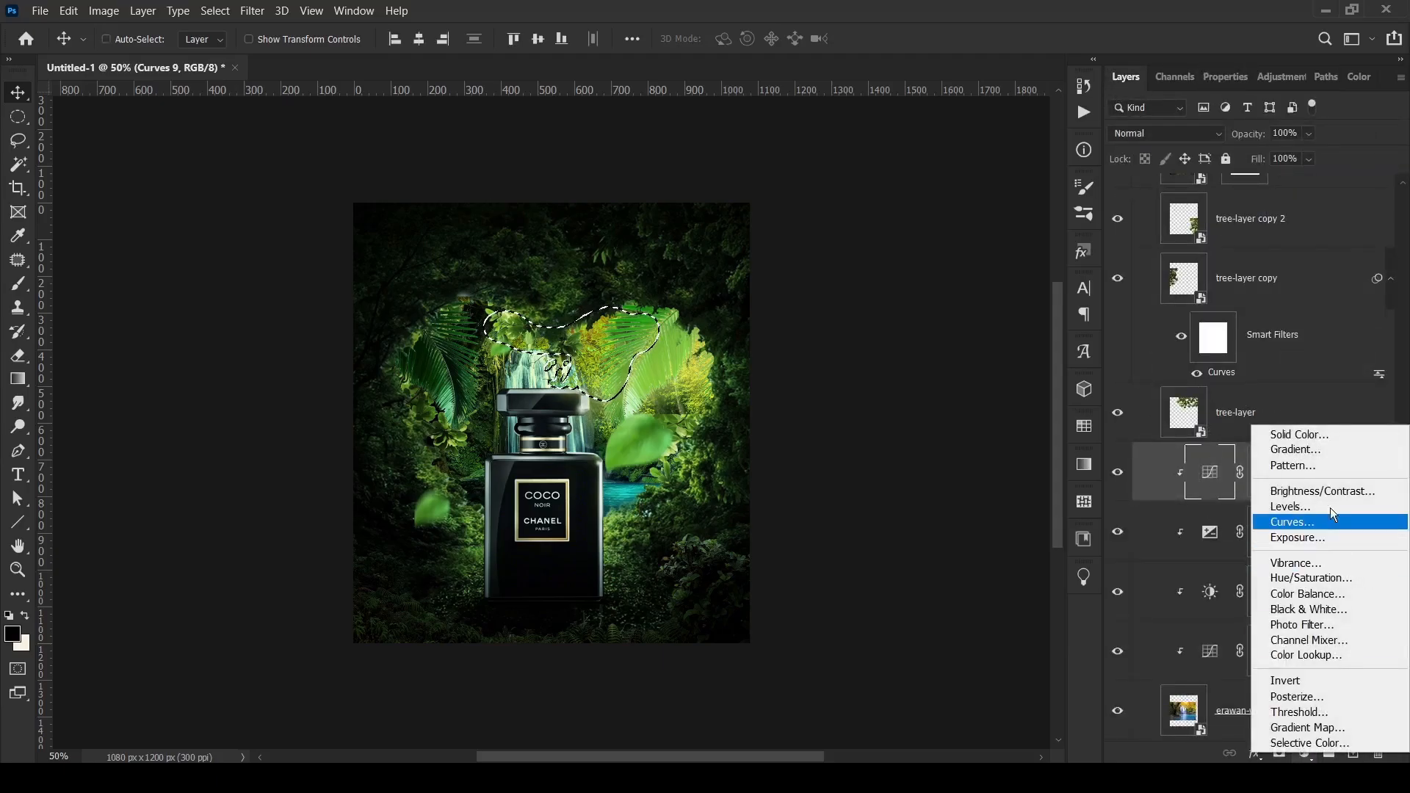
pyautogui.click(1309, 594)
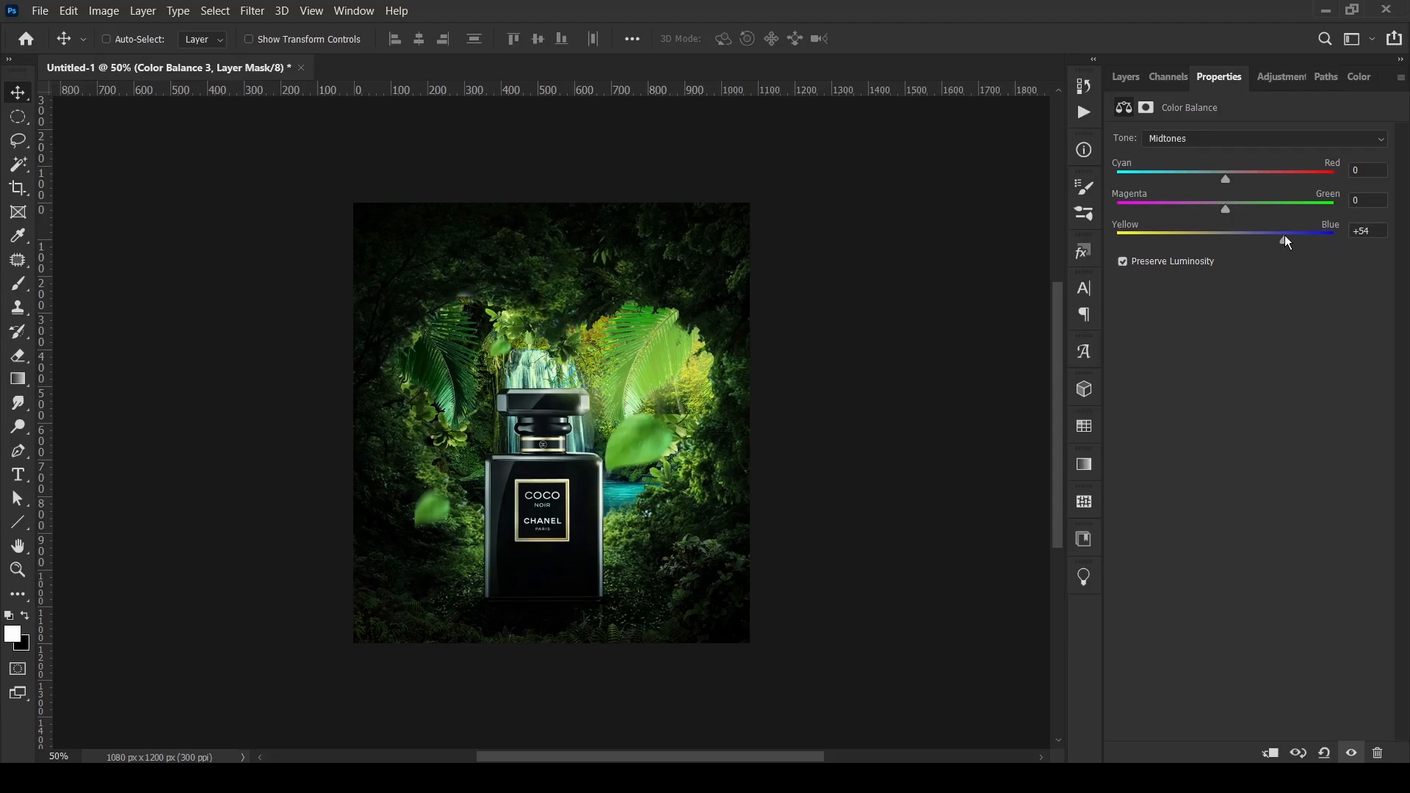
pyautogui.hotkey('ctrl', 'z')
pyautogui.moveTo(1225, 179); pyautogui.dragTo(1203, 176)
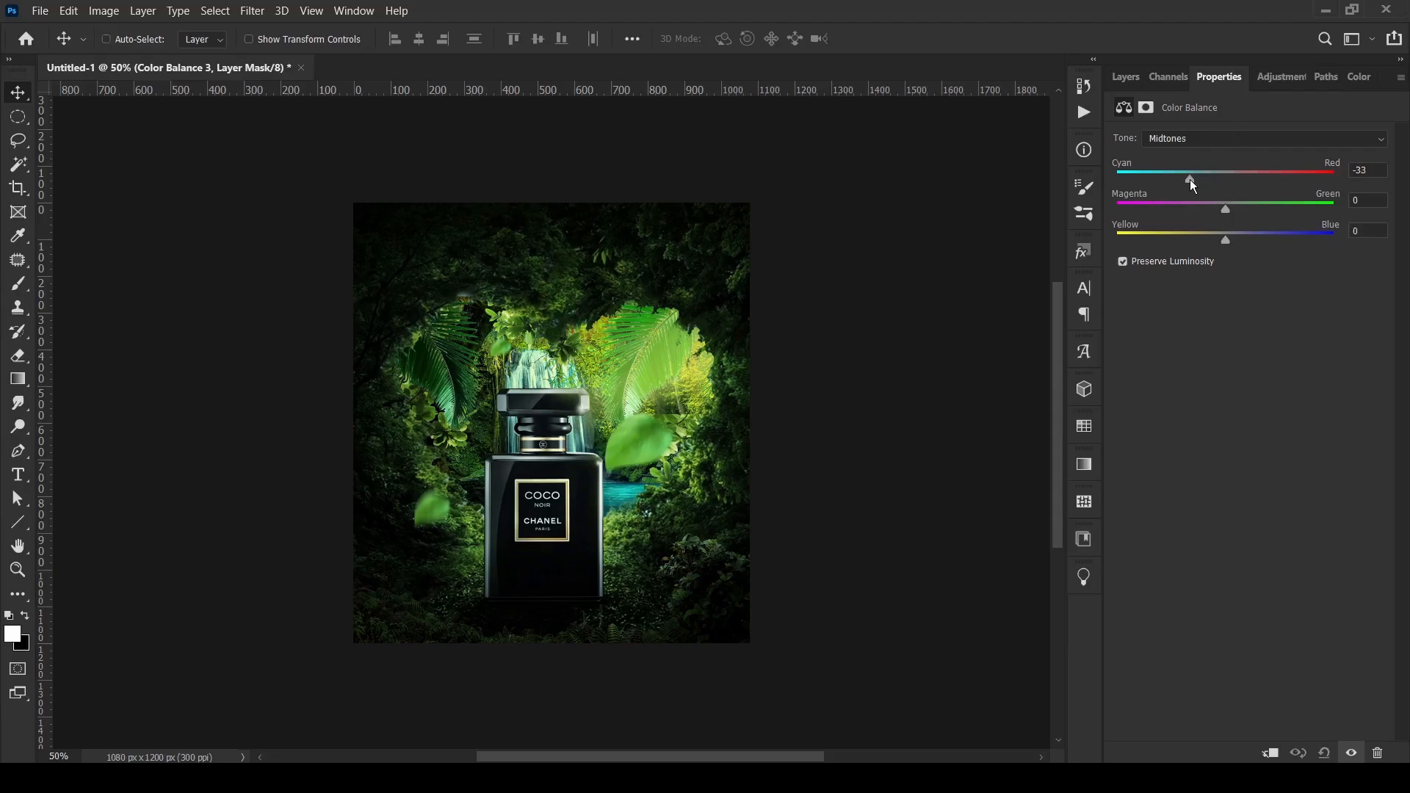
# - Flip tree-layer copy 2 vertically and move it up along the image's right edge, beside the palm leaf
pyautogui.click(1125, 76)
pyautogui.click(1172, 229)
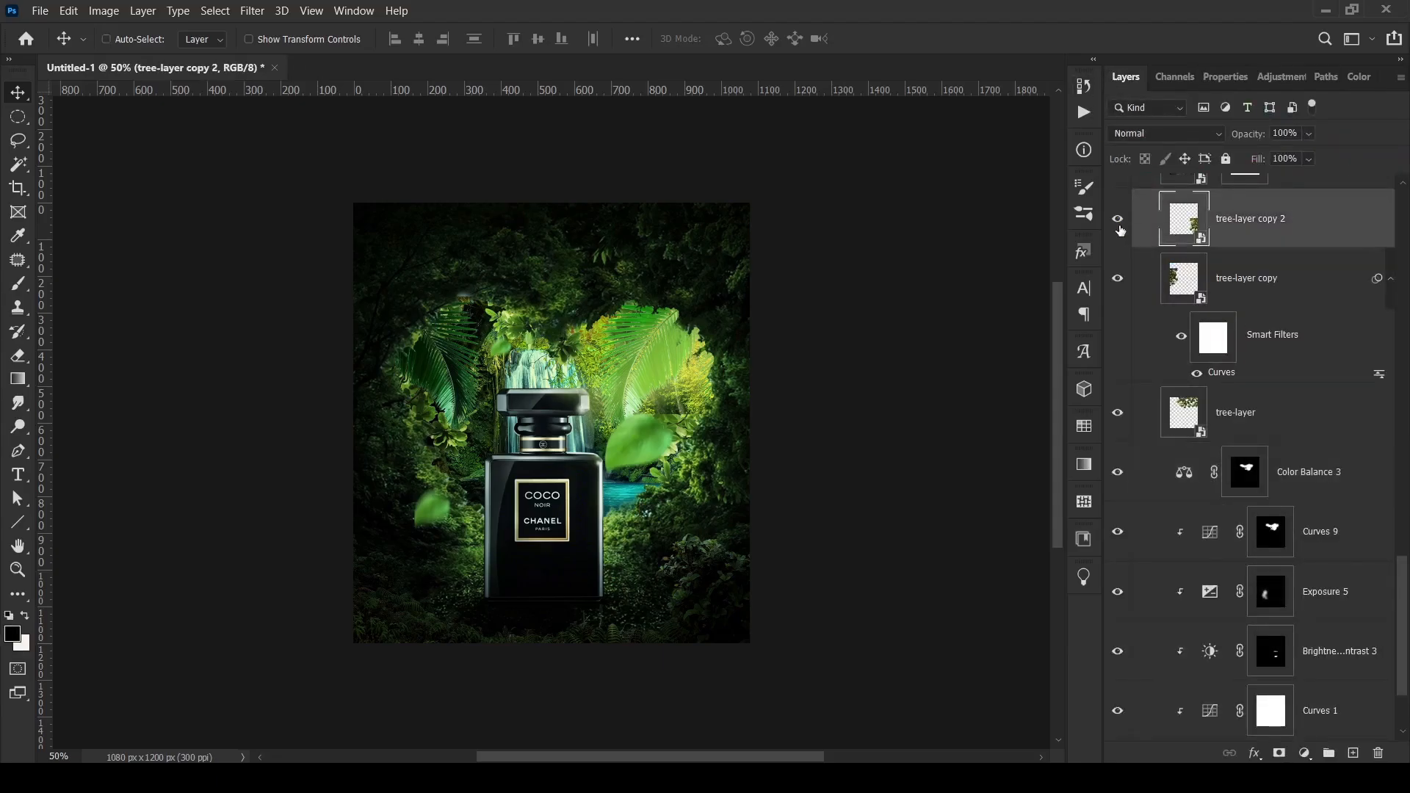
pyautogui.click(1119, 230)
pyautogui.click(1120, 230)
pyautogui.hotkey('ctrl', 't')
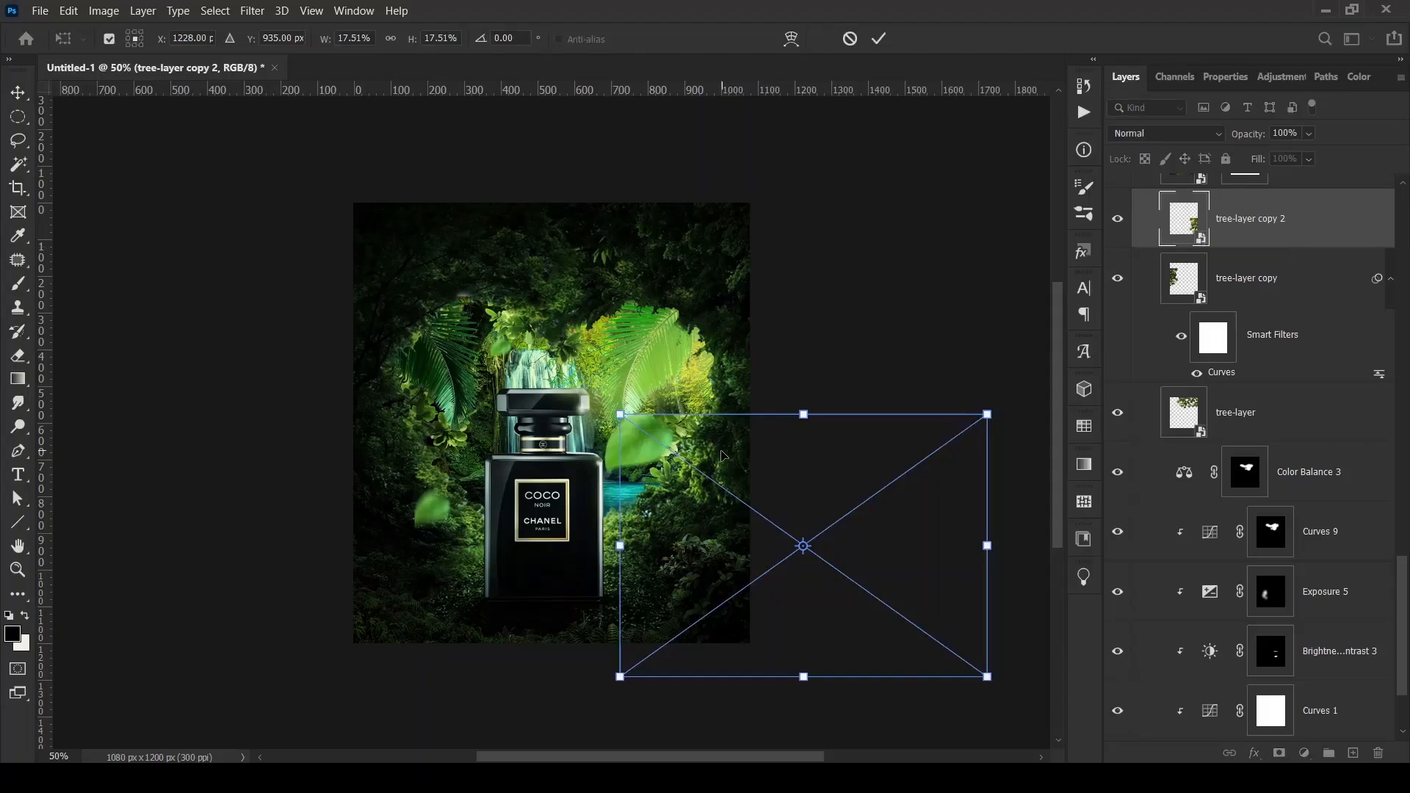
pyautogui.rightClick(720, 451)
pyautogui.click(771, 748)
pyautogui.moveTo(770, 475); pyautogui.dragTo(783, 325)
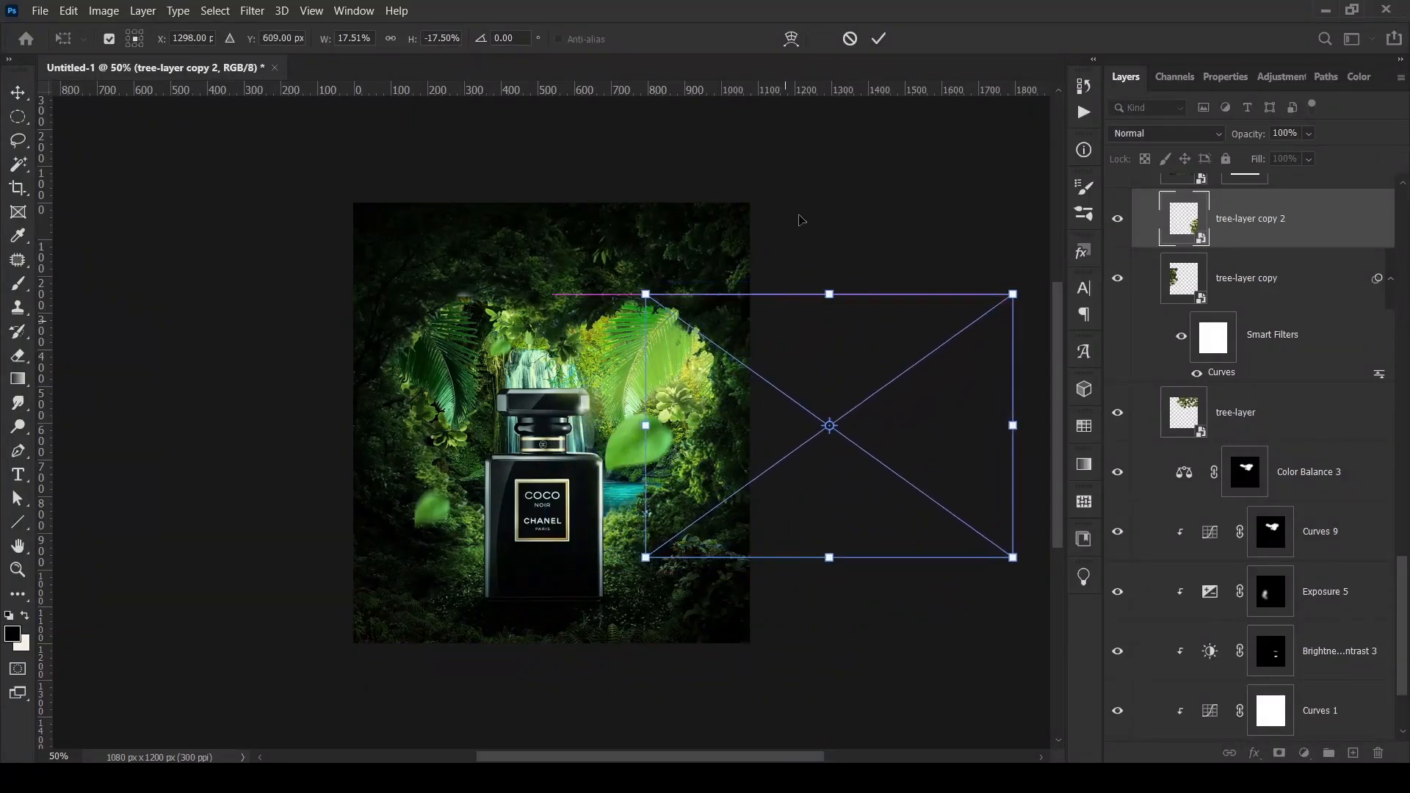
pyautogui.click(879, 38)
# - Scale tree-layer copy 2 down to about 15.38% and shift it slightly up and left
pyautogui.hotkey('ctrl', 't')
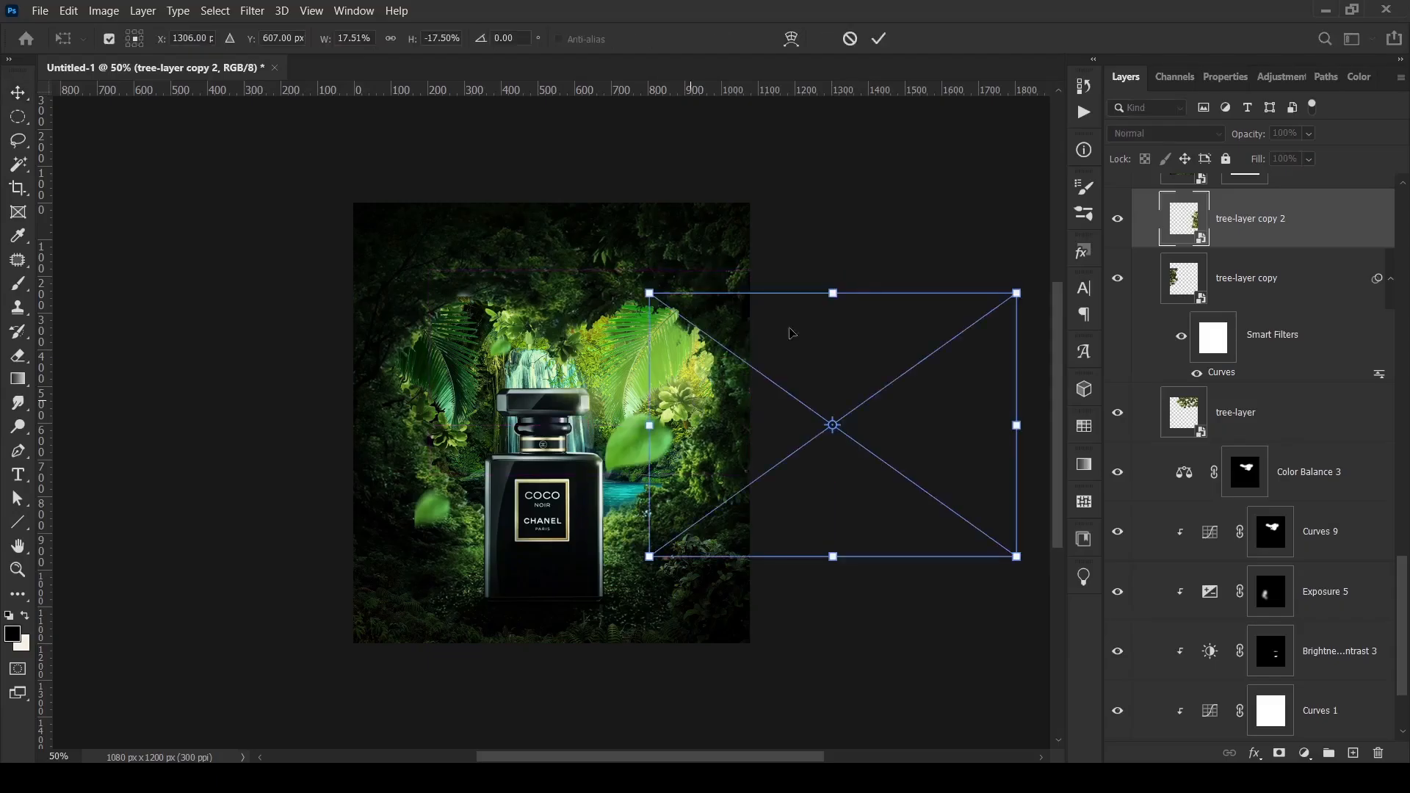
pyautogui.moveTo(1016, 293); pyautogui.dragTo(995, 310)
pyautogui.moveTo(849, 337); pyautogui.dragTo(830, 323)
pyautogui.click(879, 38)
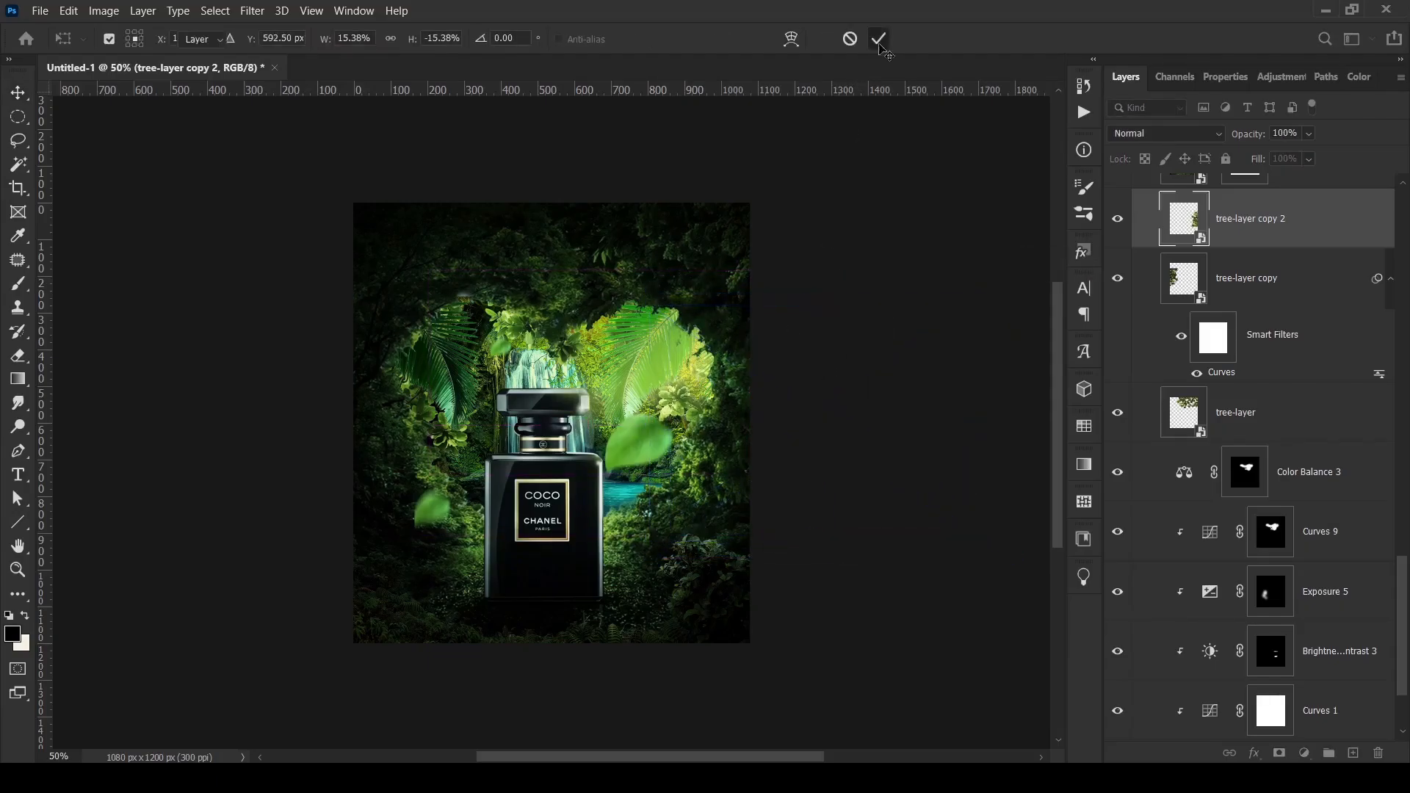
# - Collapse the heart-shaped shrubs group and add a new empty layer above Layer 4 in the perfume group
pyautogui.scroll(10, 1246, 363)
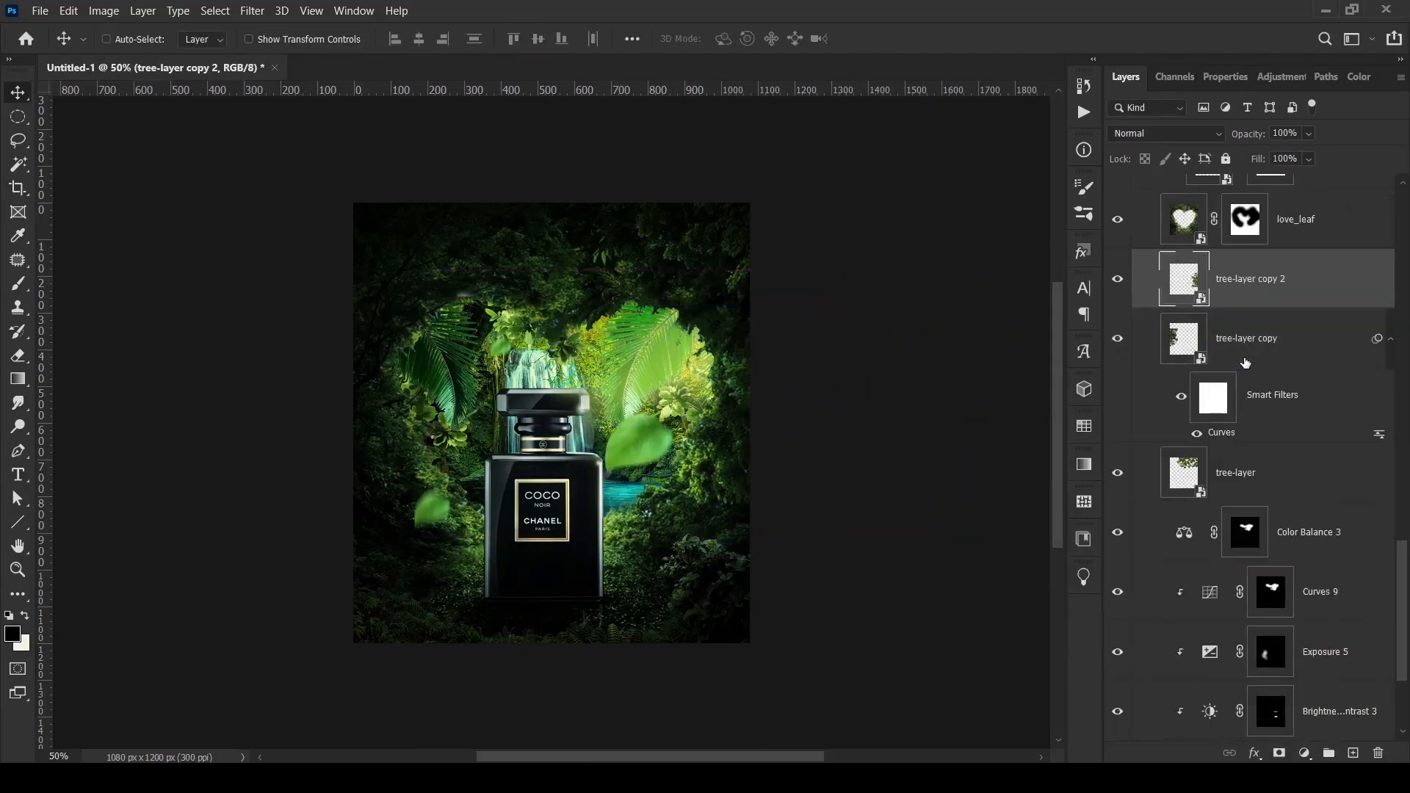
pyautogui.click(1205, 274)
pyautogui.click(1139, 274)
pyautogui.click(1139, 589)
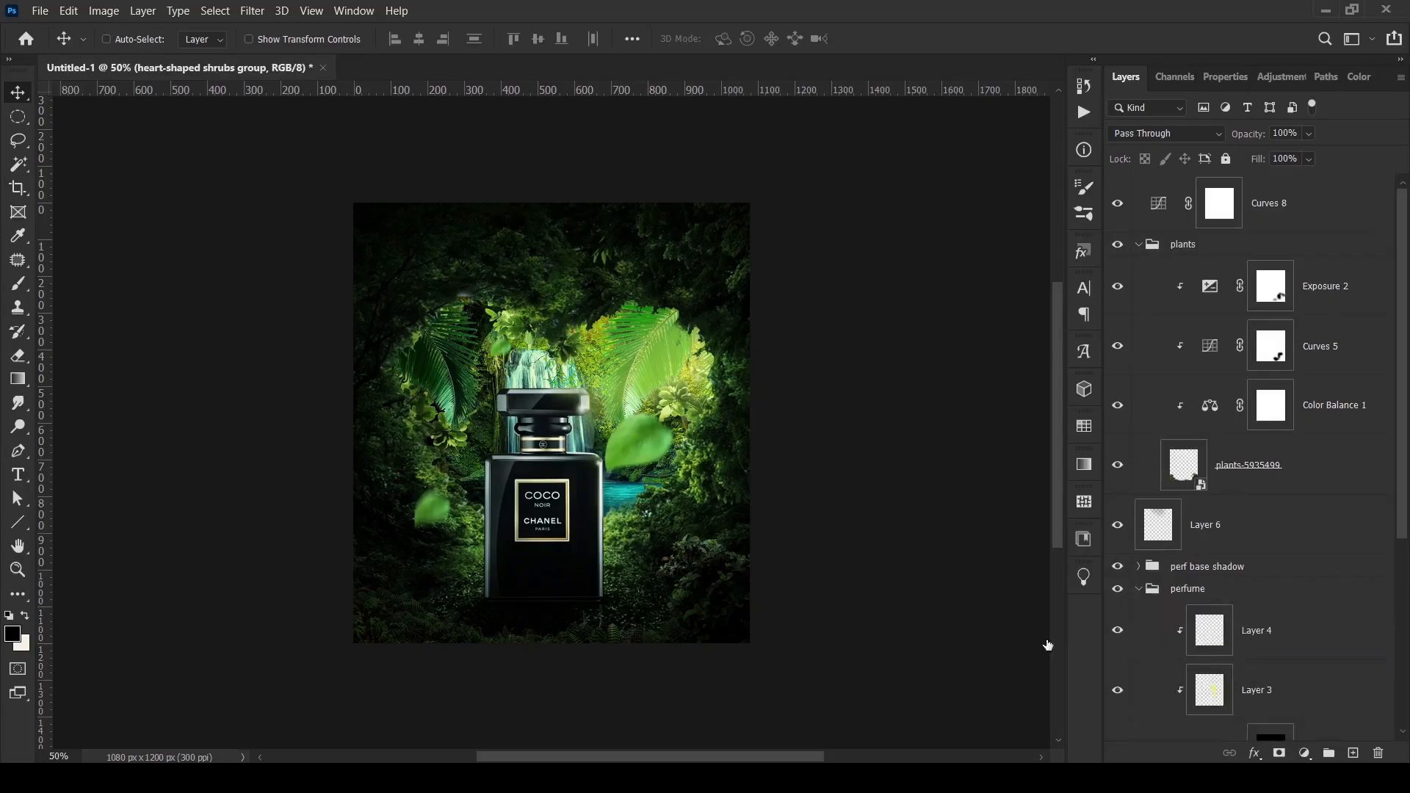
pyautogui.click(1238, 630)
pyautogui.click(1353, 753)
# - Set the brush's foreground colour to a bright yellow-green, e4f05e, starting from a colour sampled in the foliage
pyautogui.click(18, 284)
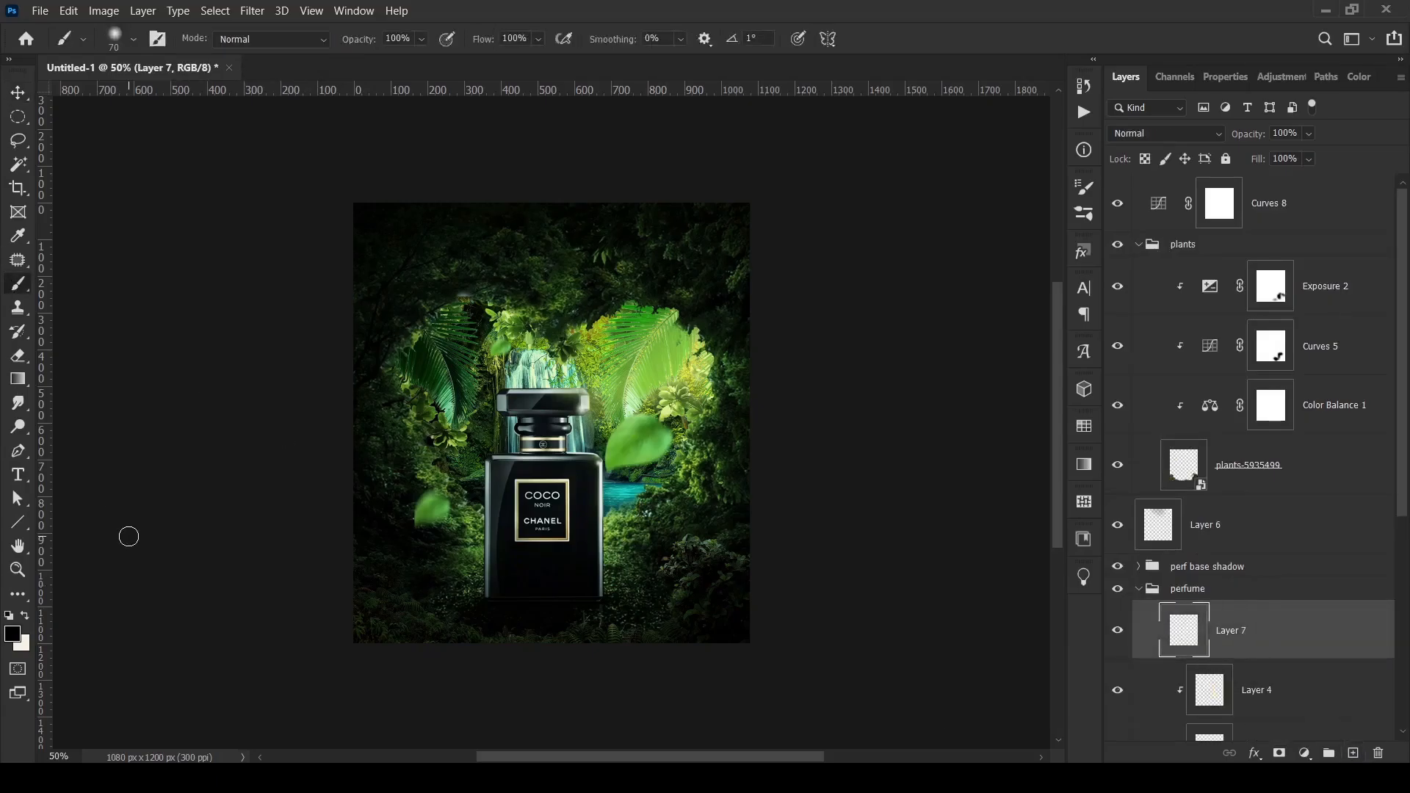
pyautogui.press('x')
pyautogui.click(20, 638)
pyautogui.click(643, 327)
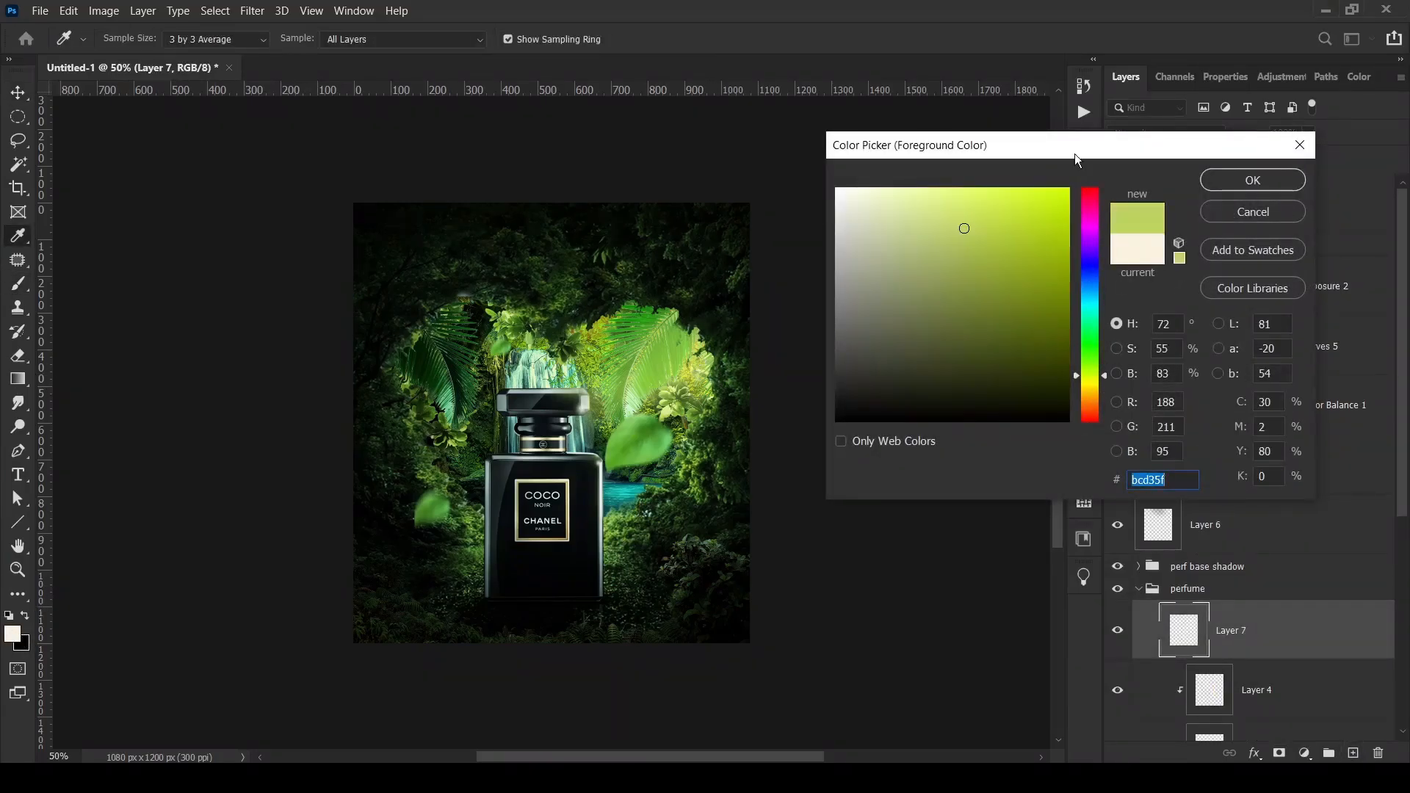
pyautogui.click(1100, 376)
pyautogui.click(977, 200)
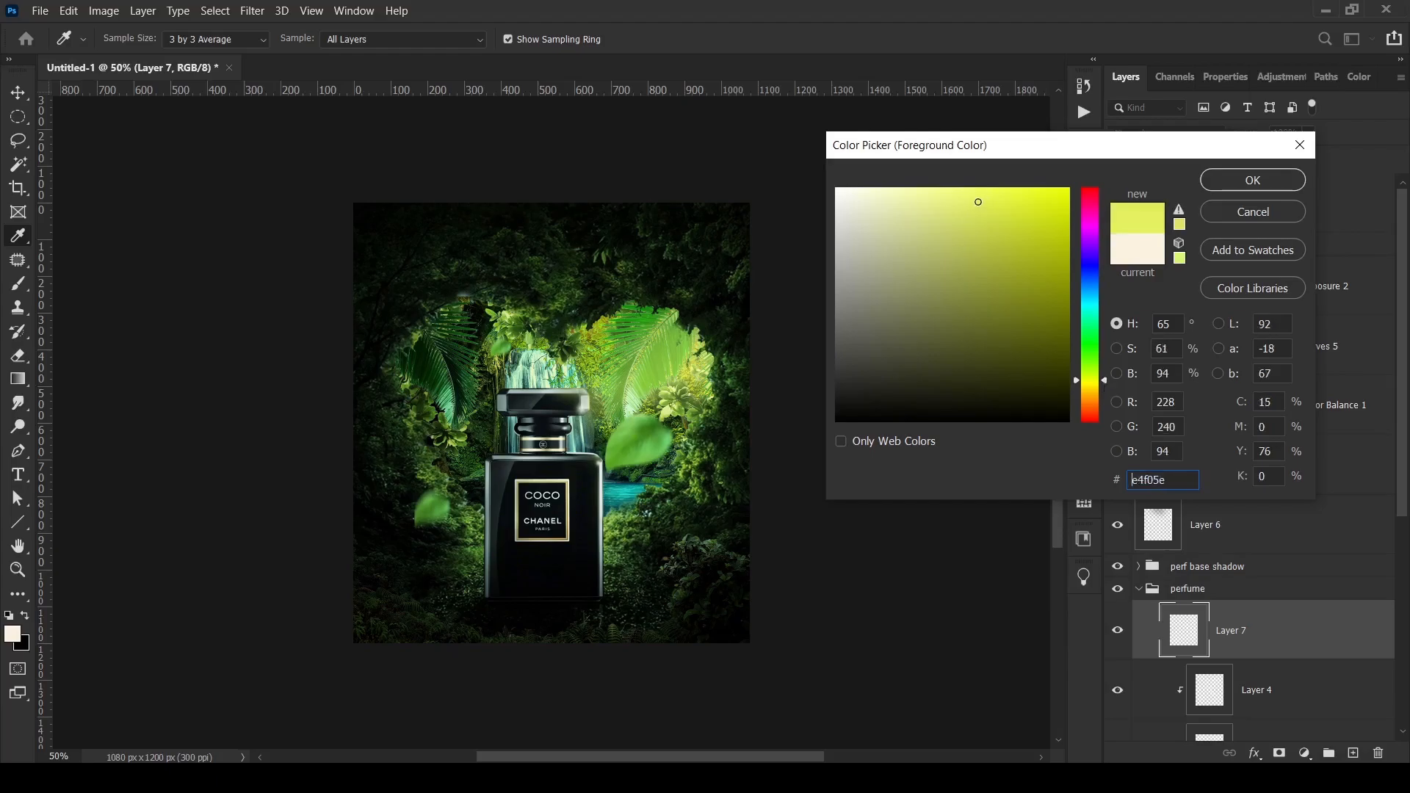
pyautogui.click(1253, 180)
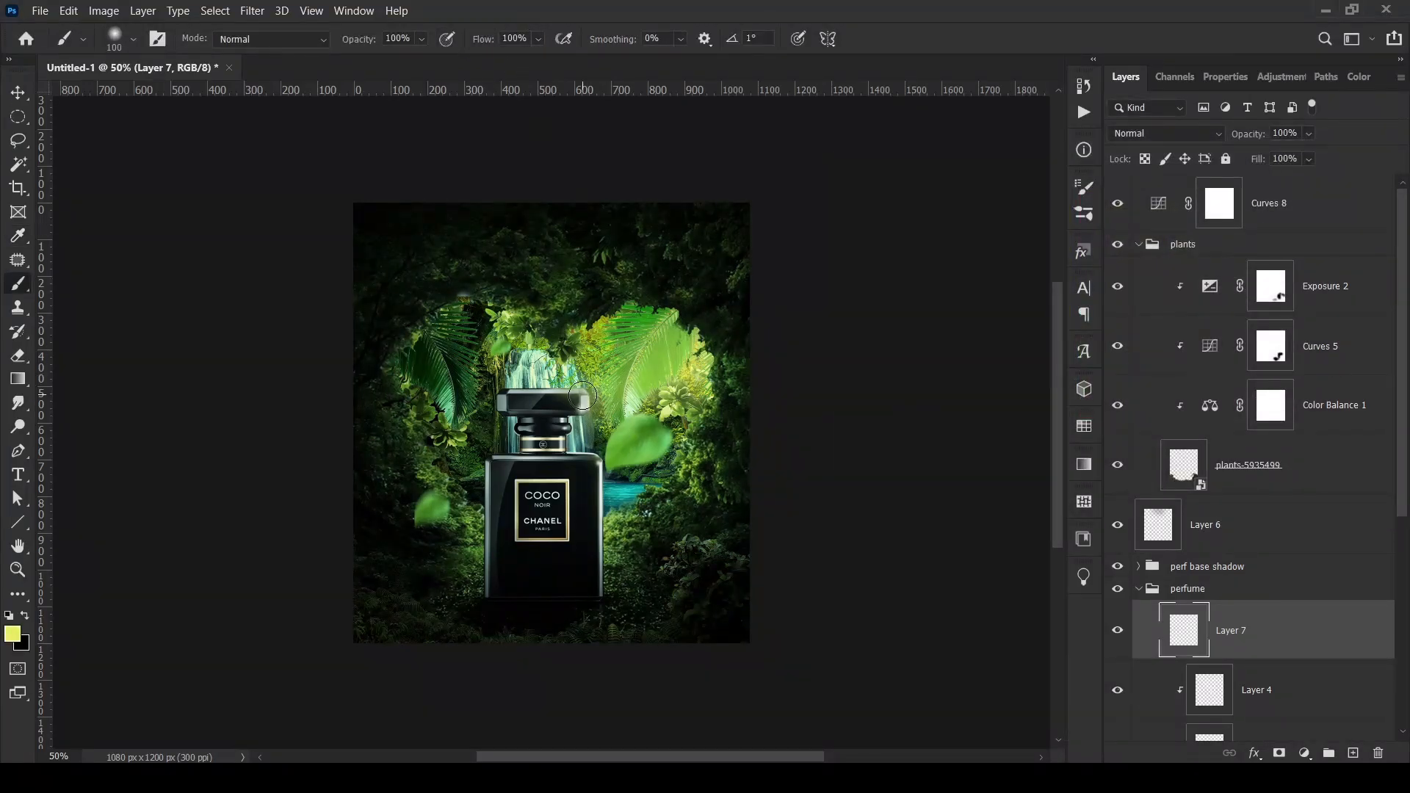
# - Paint one 125 px glow dab on the right corner of the bottle cap and set Layer 7 to Screen blending
pyautogui.press(']')
pyautogui.click(583, 396)
pyautogui.click(1182, 134)
pyautogui.click(1134, 277)
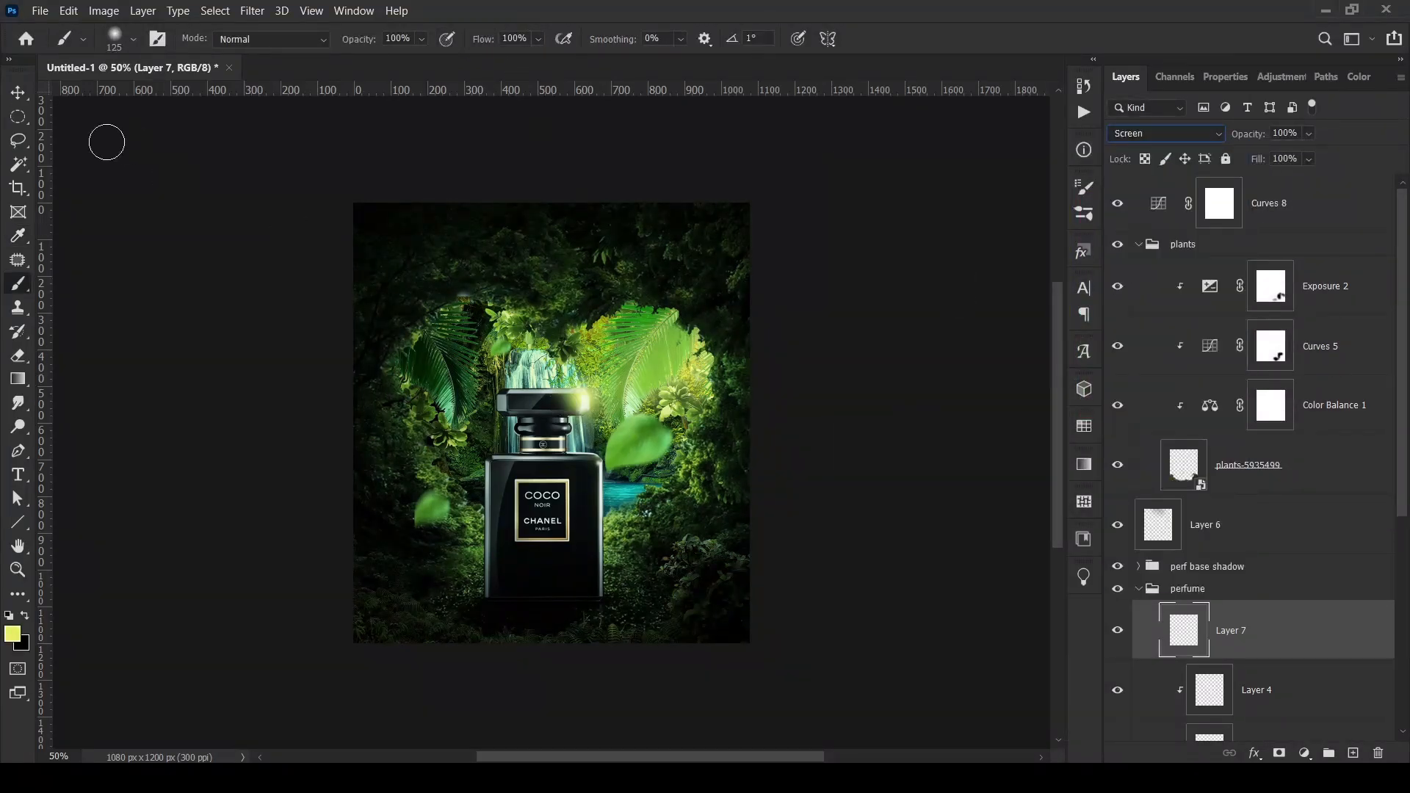
# - Scale Layer 7's glow down to about 73% and soften it with a Gaussian Blur of 25 pixels radius
pyautogui.press('v')
pyautogui.hotkey('ctrl', 't')
pyautogui.moveTo(621, 357); pyautogui.dragTo(605, 363)
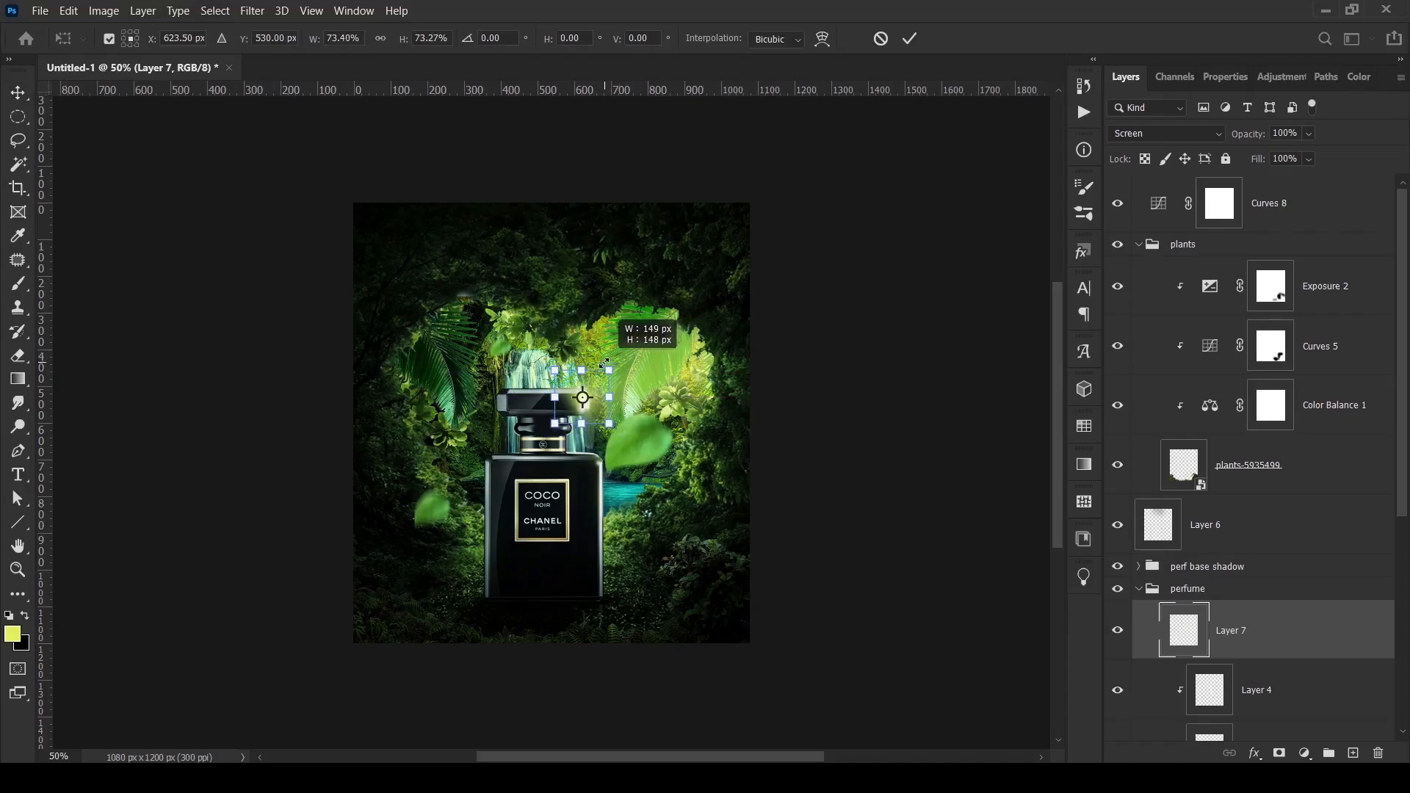
pyautogui.press('Return')
pyautogui.click(252, 11)
pyautogui.moveTo(411, 206)
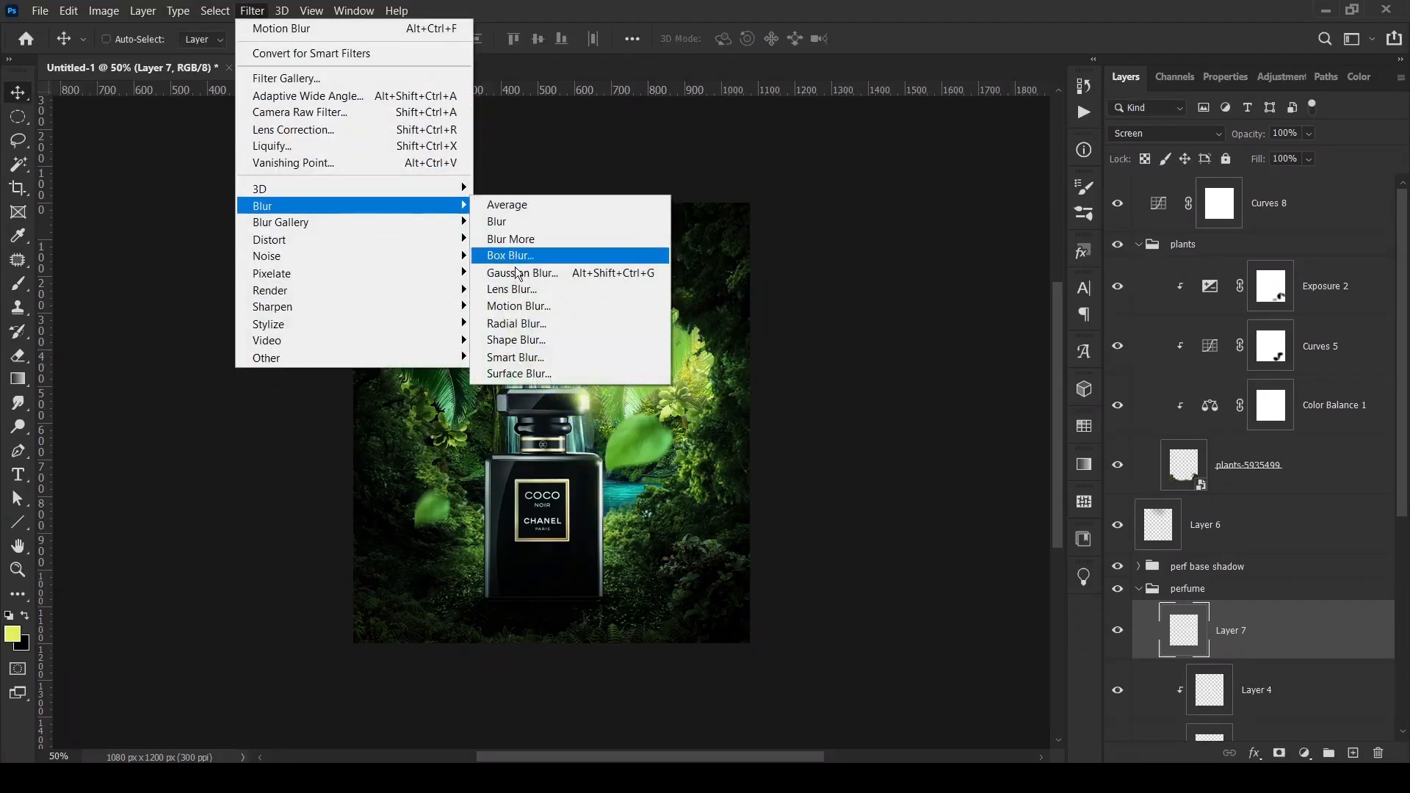
pyautogui.click(517, 273)
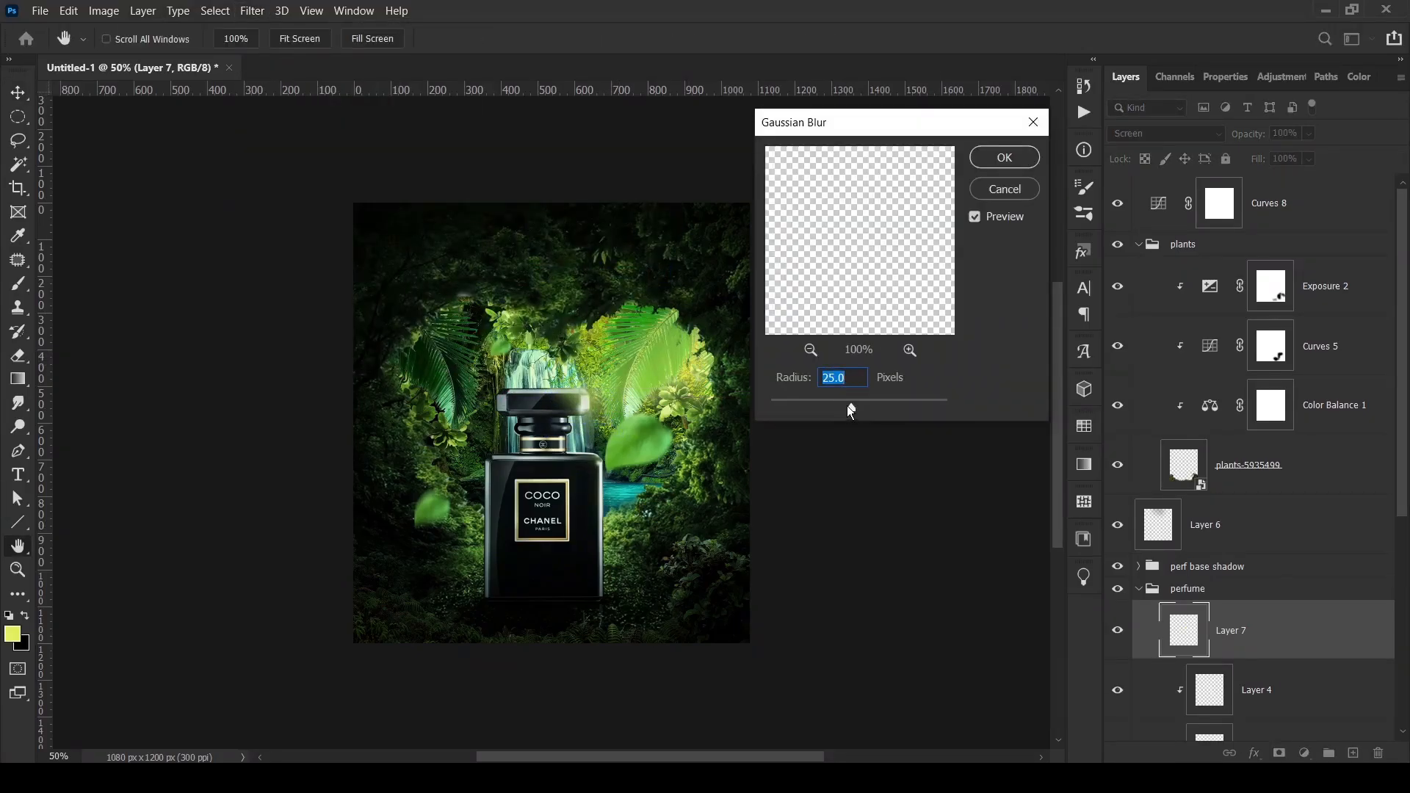
pyautogui.click(1002, 158)
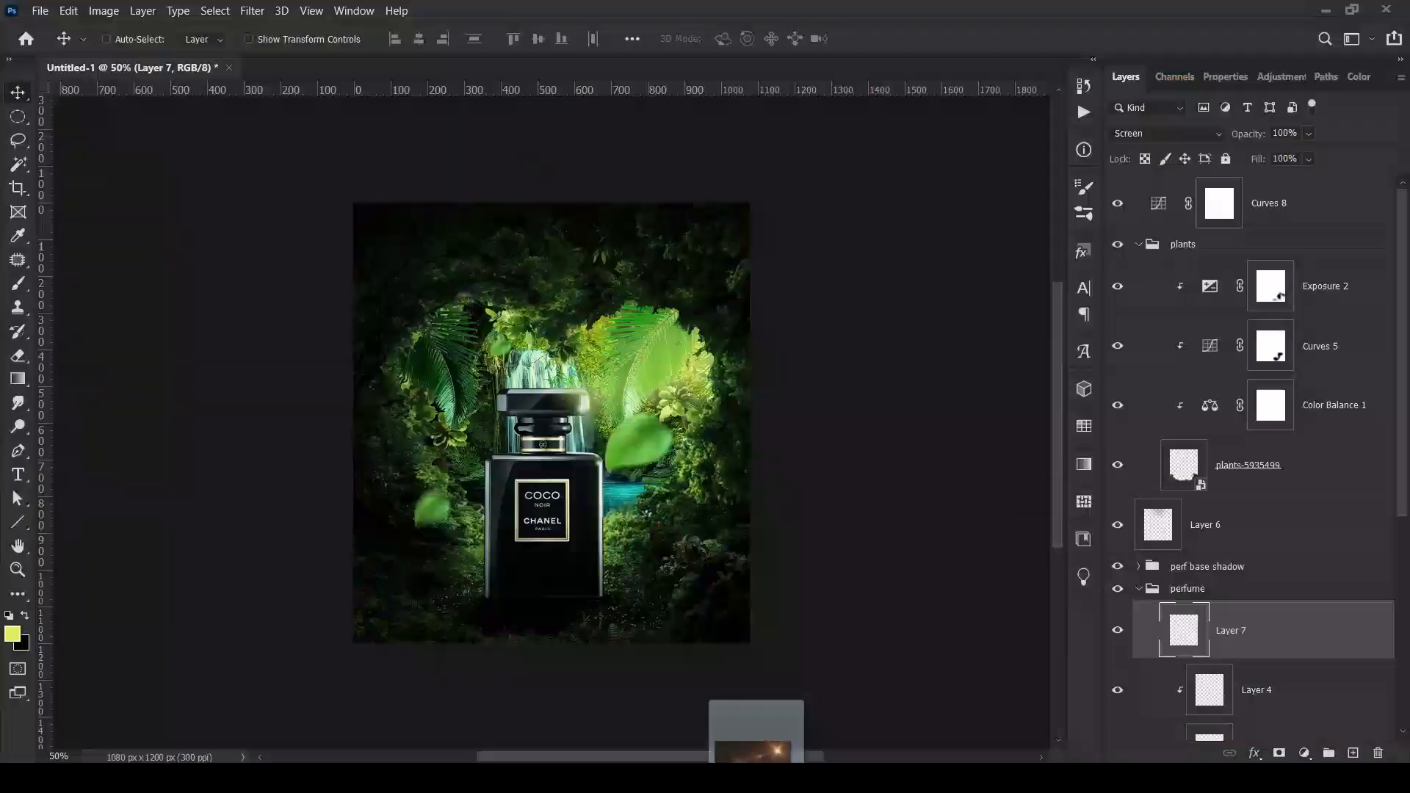
pyautogui.moveTo(551, 779); pyautogui.dragTo(550, 422)
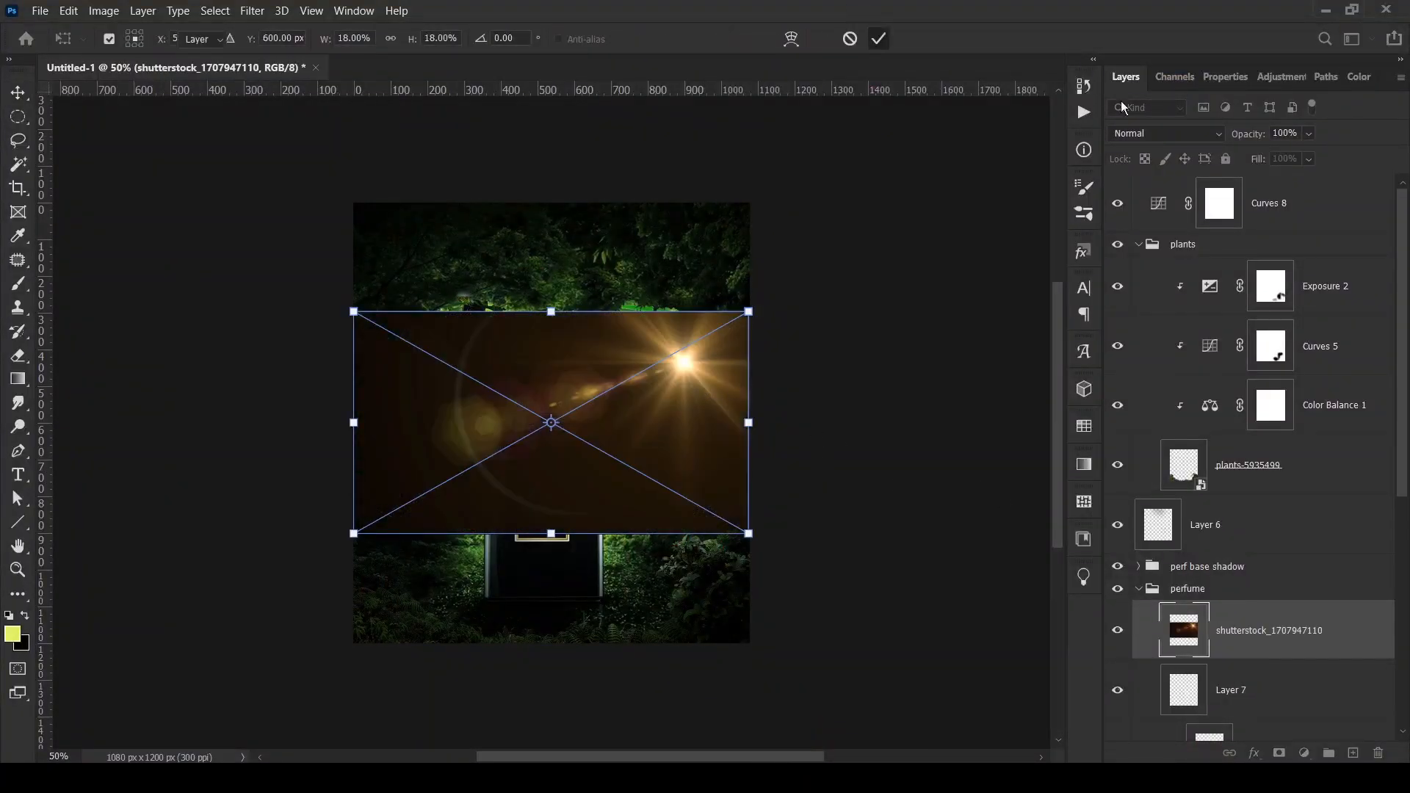
pyautogui.click(1125, 134)
pyautogui.click(1134, 303)
pyautogui.moveTo(665, 375); pyautogui.dragTo(677, 342)
pyautogui.scroll(-5, 1328, 408)
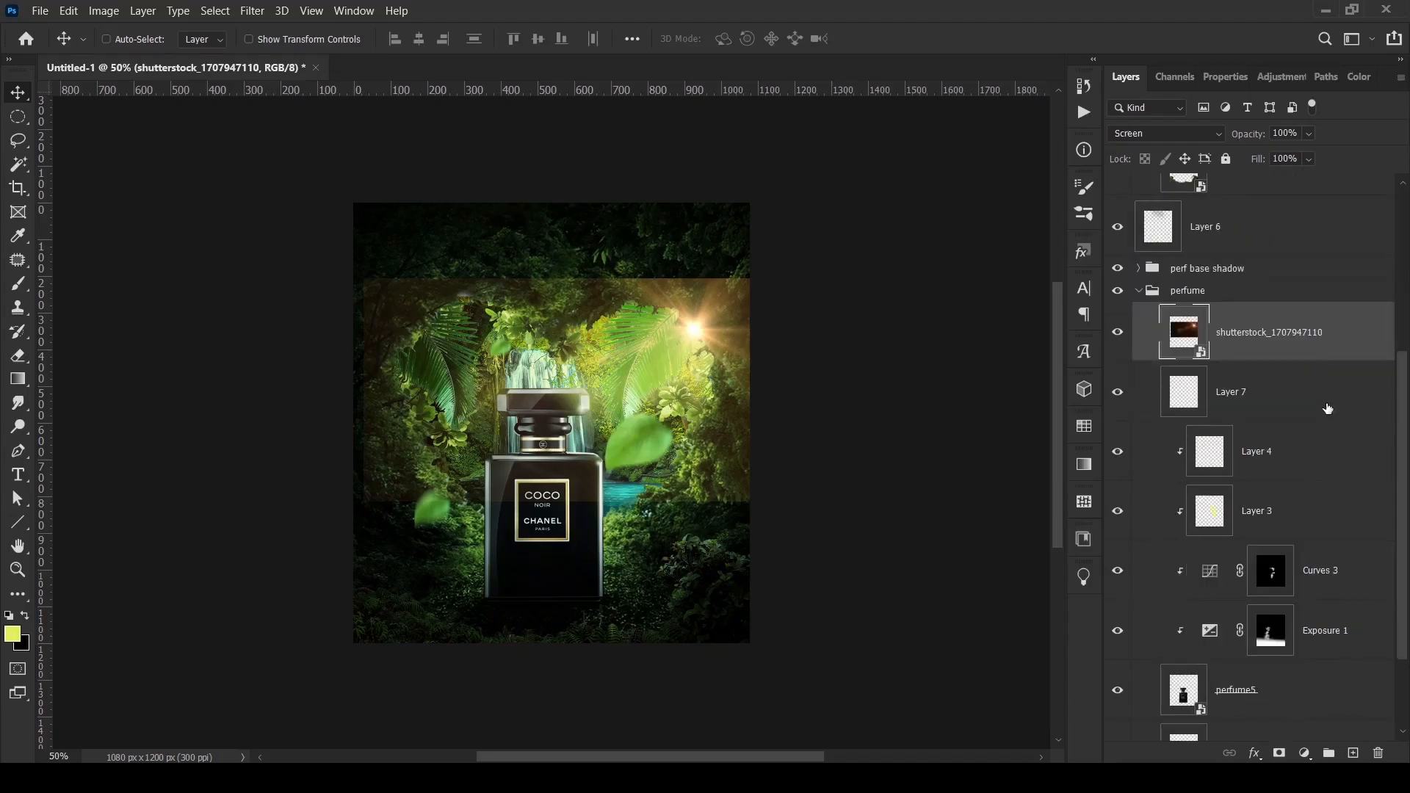
pyautogui.scroll(-2, 1299, 337)
pyautogui.moveTo(1284, 214); pyautogui.dragTo(1249, 672)
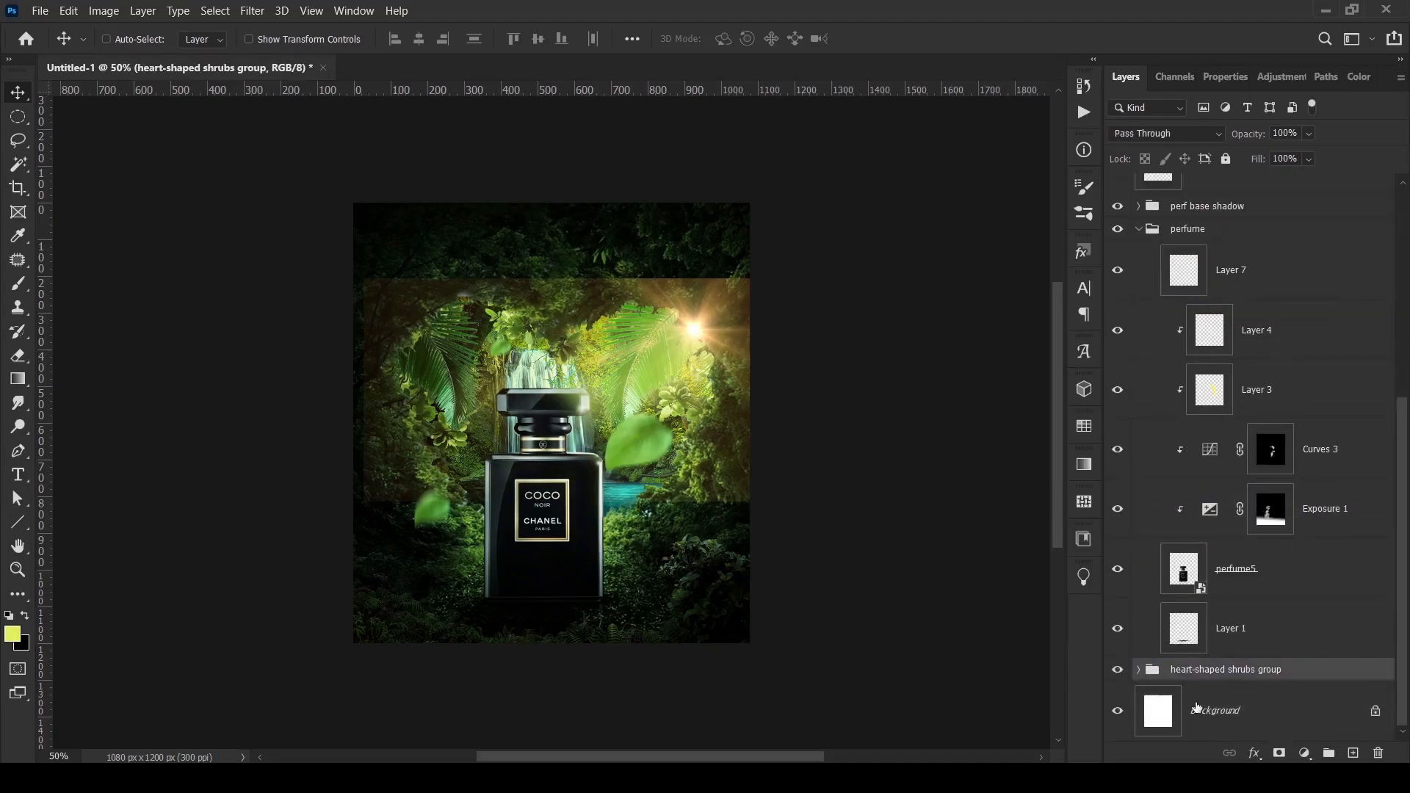
pyautogui.click(1139, 670)
pyautogui.scroll(-3, 1273, 661)
pyautogui.scroll(-2, 1263, 540)
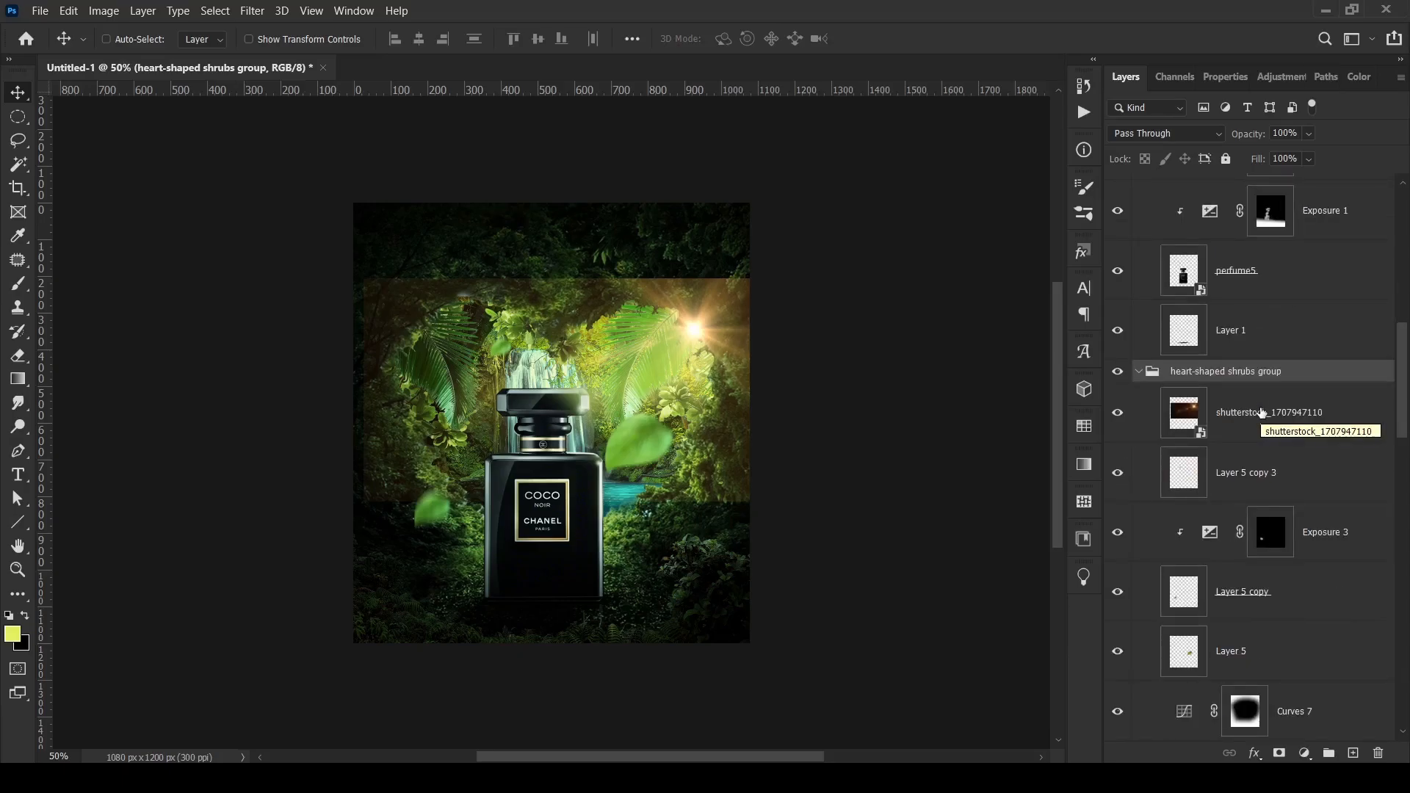
pyautogui.hotkey('ctrl', 'shift', ']')
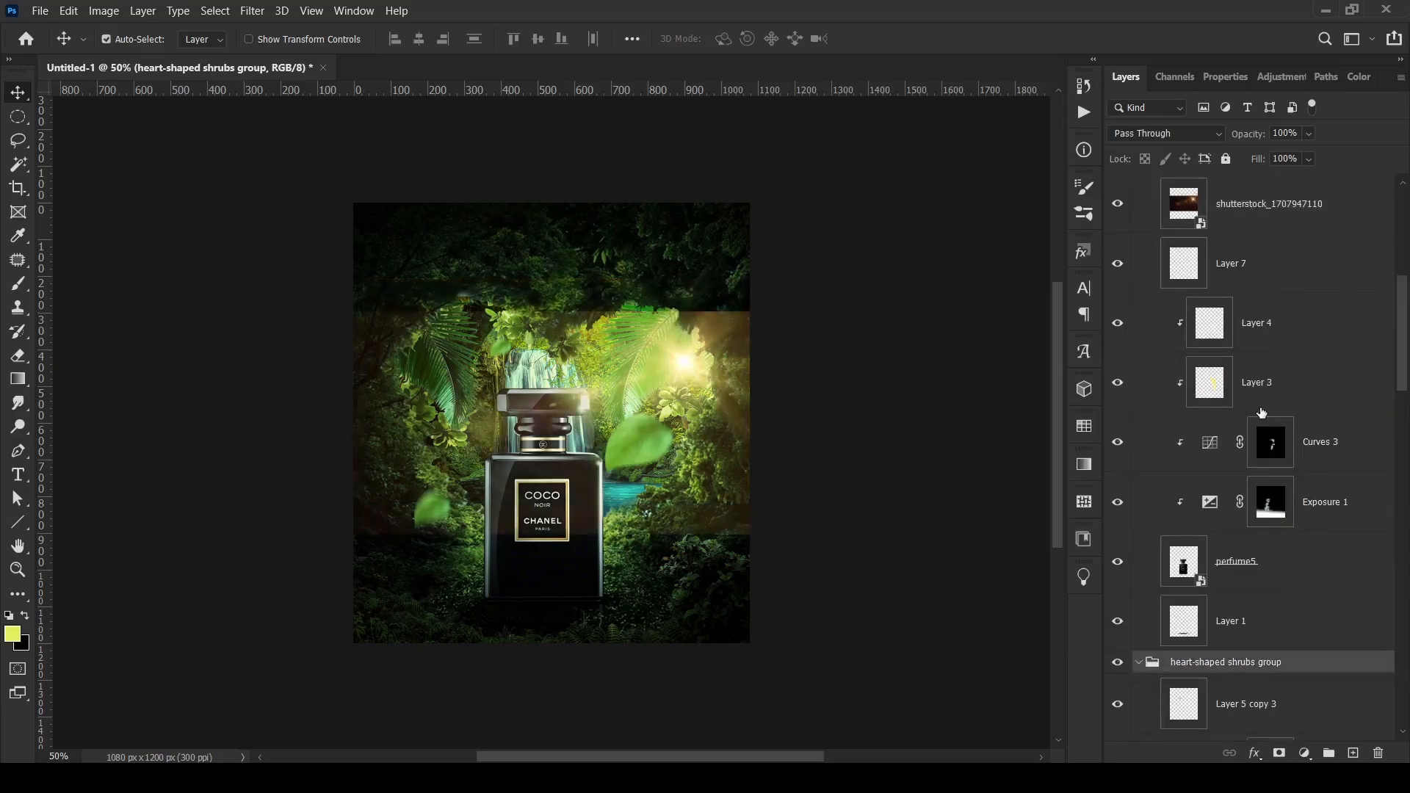
pyautogui.scroll(5, 1347, 417)
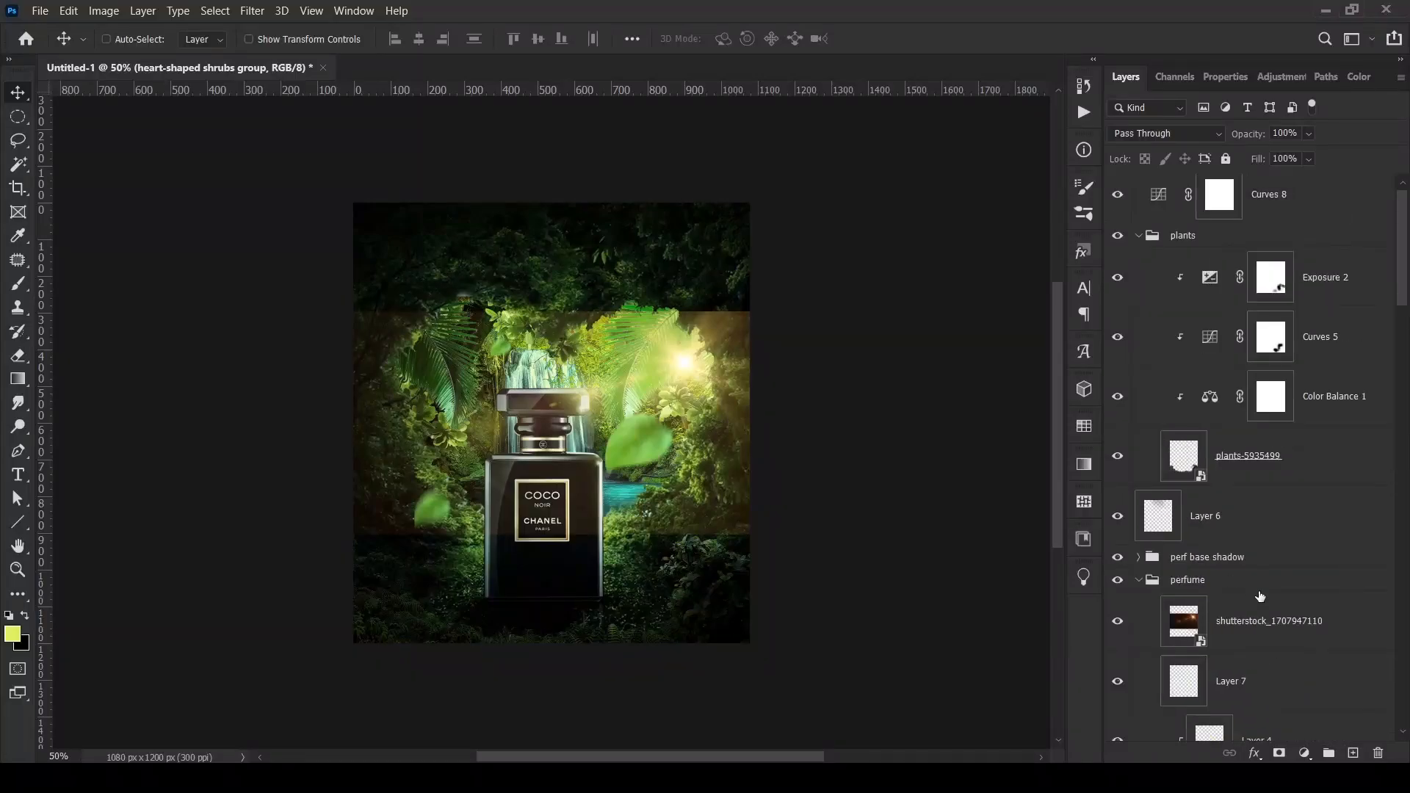
# - Apply Curves to the lens flare layer, moving the RGB black point to input 37, output 0
pyautogui.click(1269, 621)
pyautogui.hotkey('ctrl', 'm')
pyautogui.moveTo(844, 434); pyautogui.dragTo(880, 434)
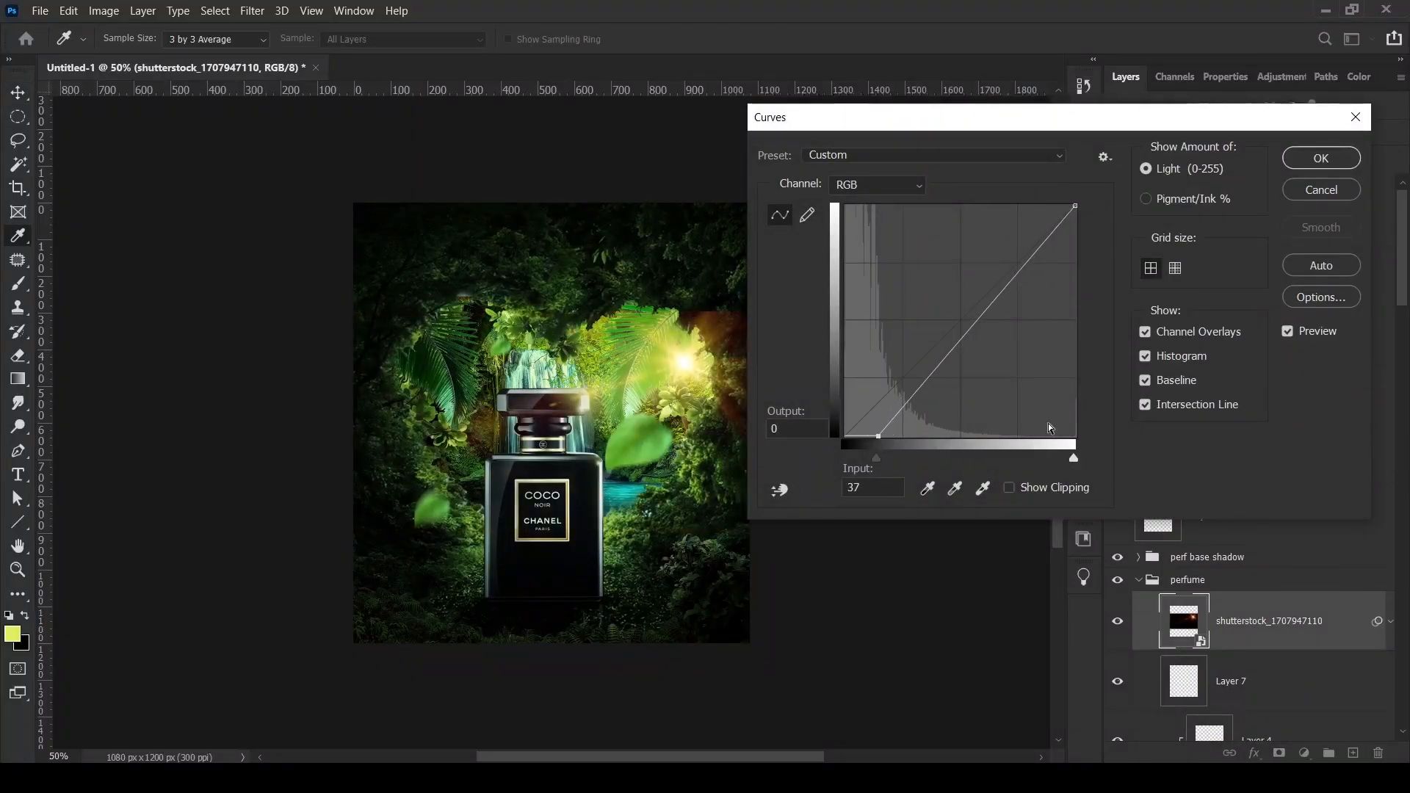
pyautogui.click(1321, 158)
# - Add a layer mask to the lens flare and paint black over its hard upper edge with a 200 px brush
pyautogui.click(1279, 753)
pyautogui.press('b')
pyautogui.press('x')
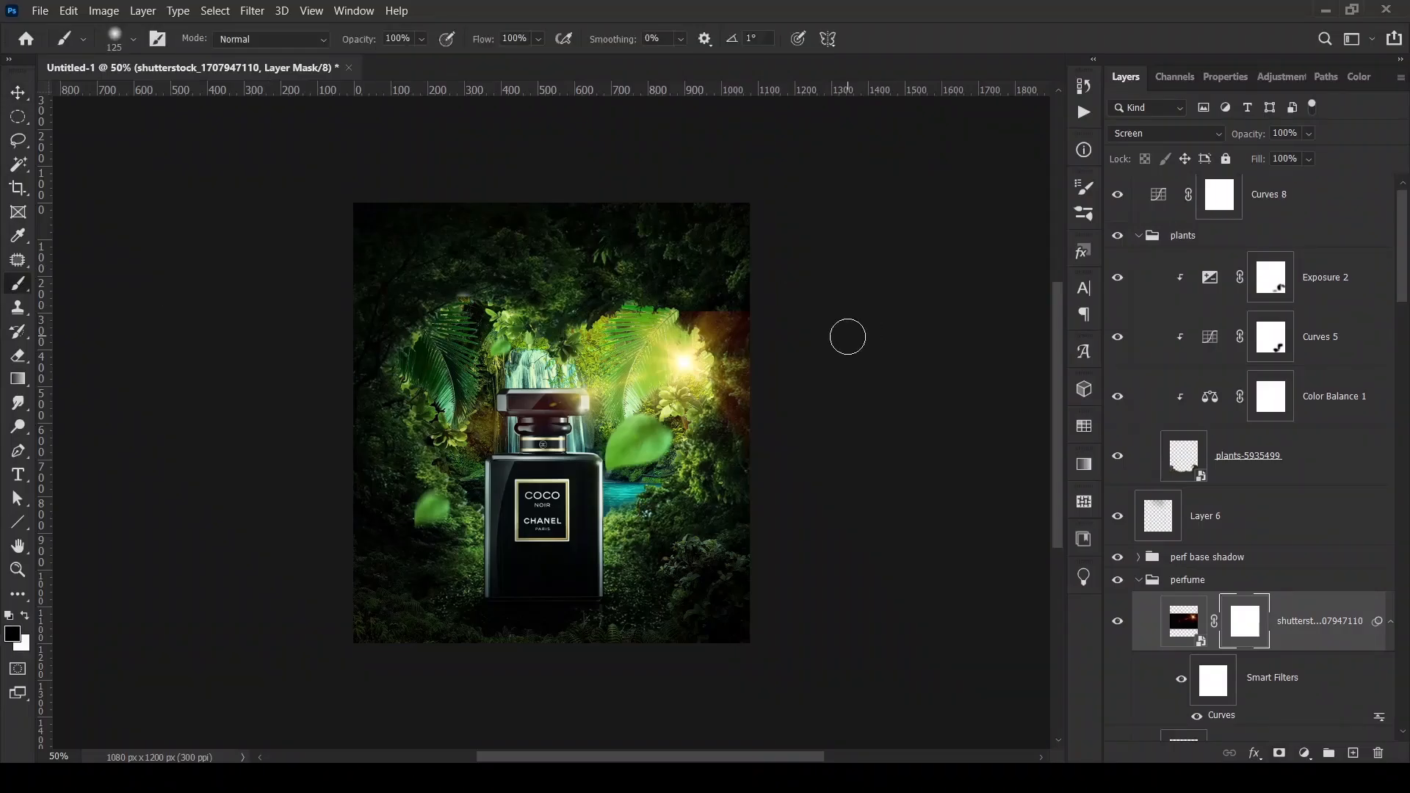
pyautogui.press(']')
pyautogui.press(']')
pyautogui.press(']')
pyautogui.moveTo(737, 311); pyautogui.dragTo(822, 355)
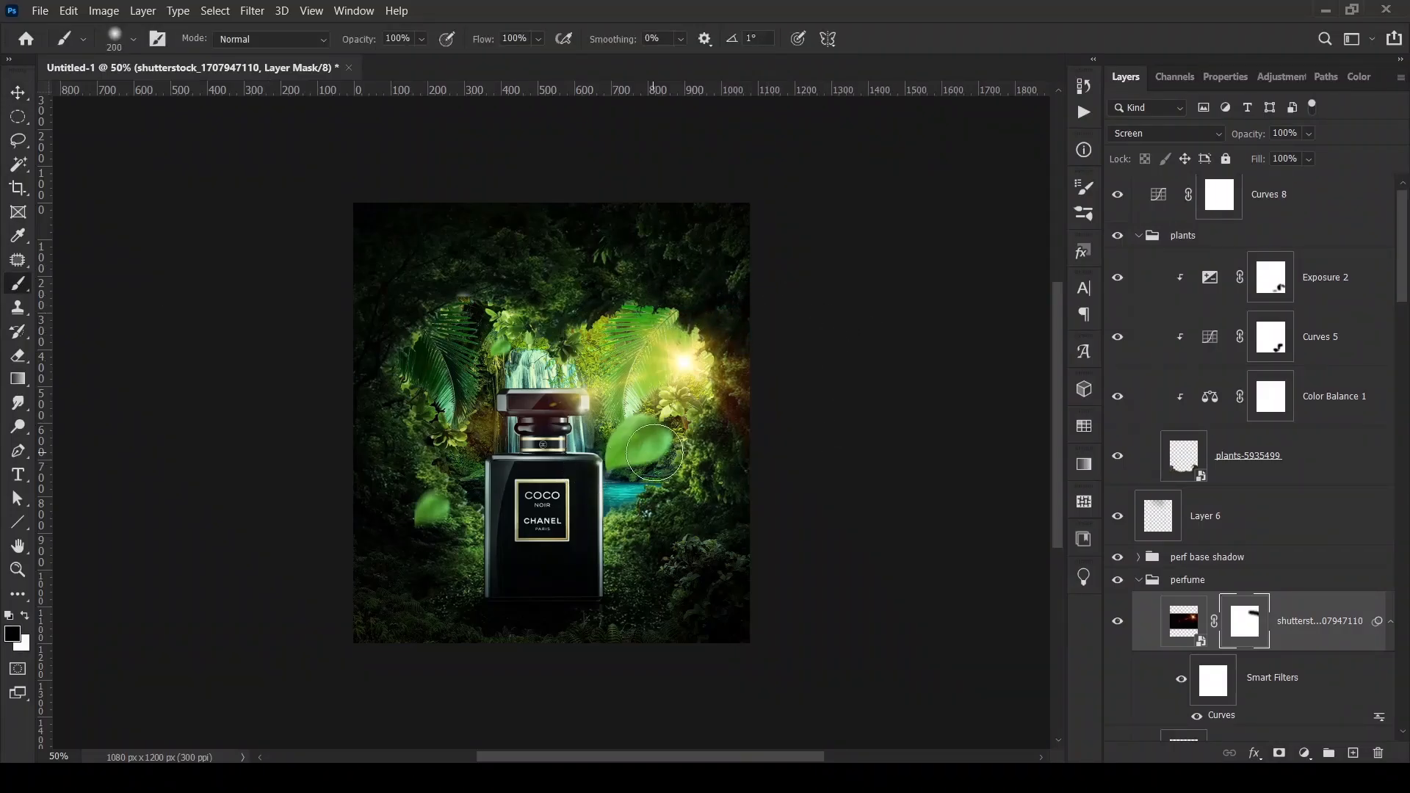
pyautogui.press('v')
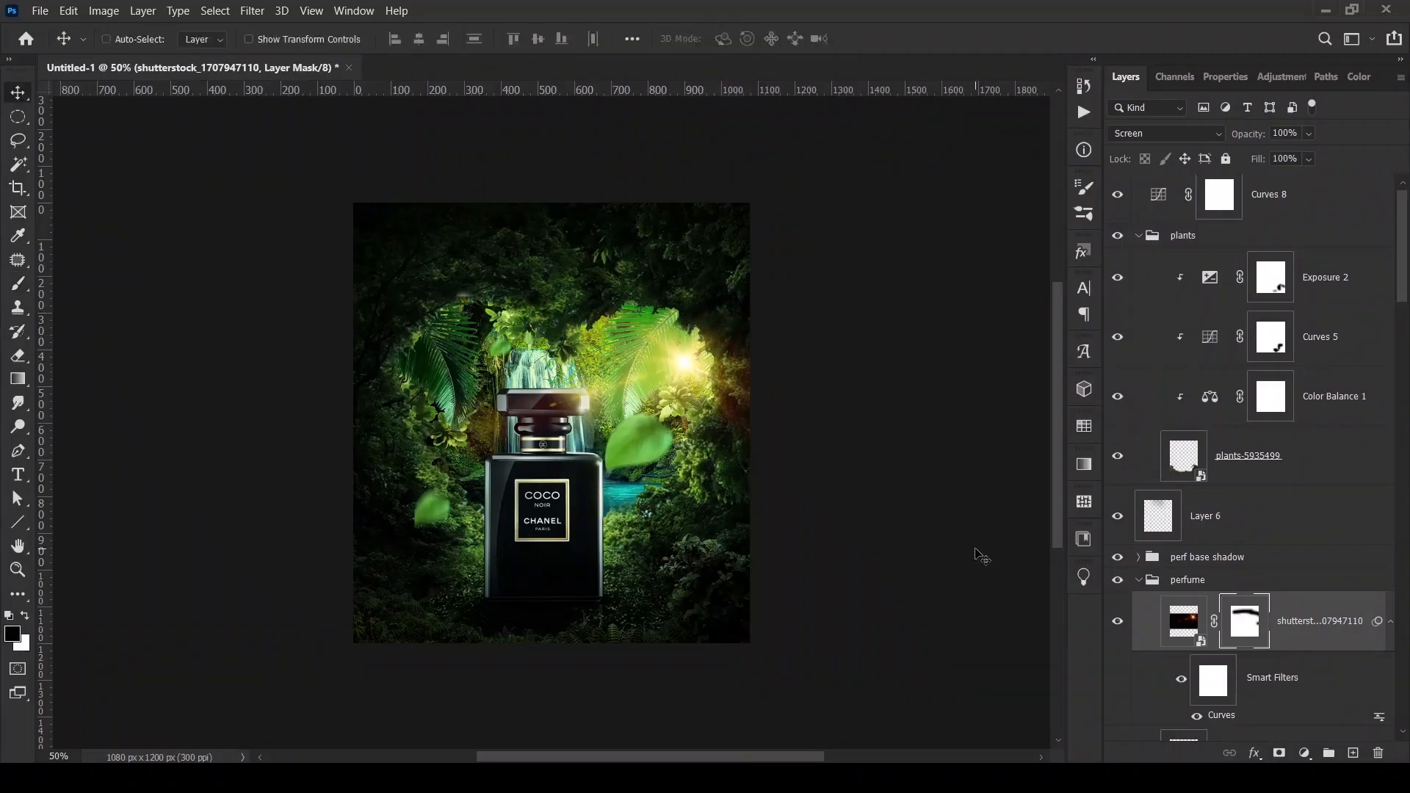
# - Apply a Gaussian Blur with a 3.1 pixel radius to the lens flare image
pyautogui.hotkey('ctrl', '2')
pyautogui.click(253, 15)
pyautogui.moveTo(309, 202)
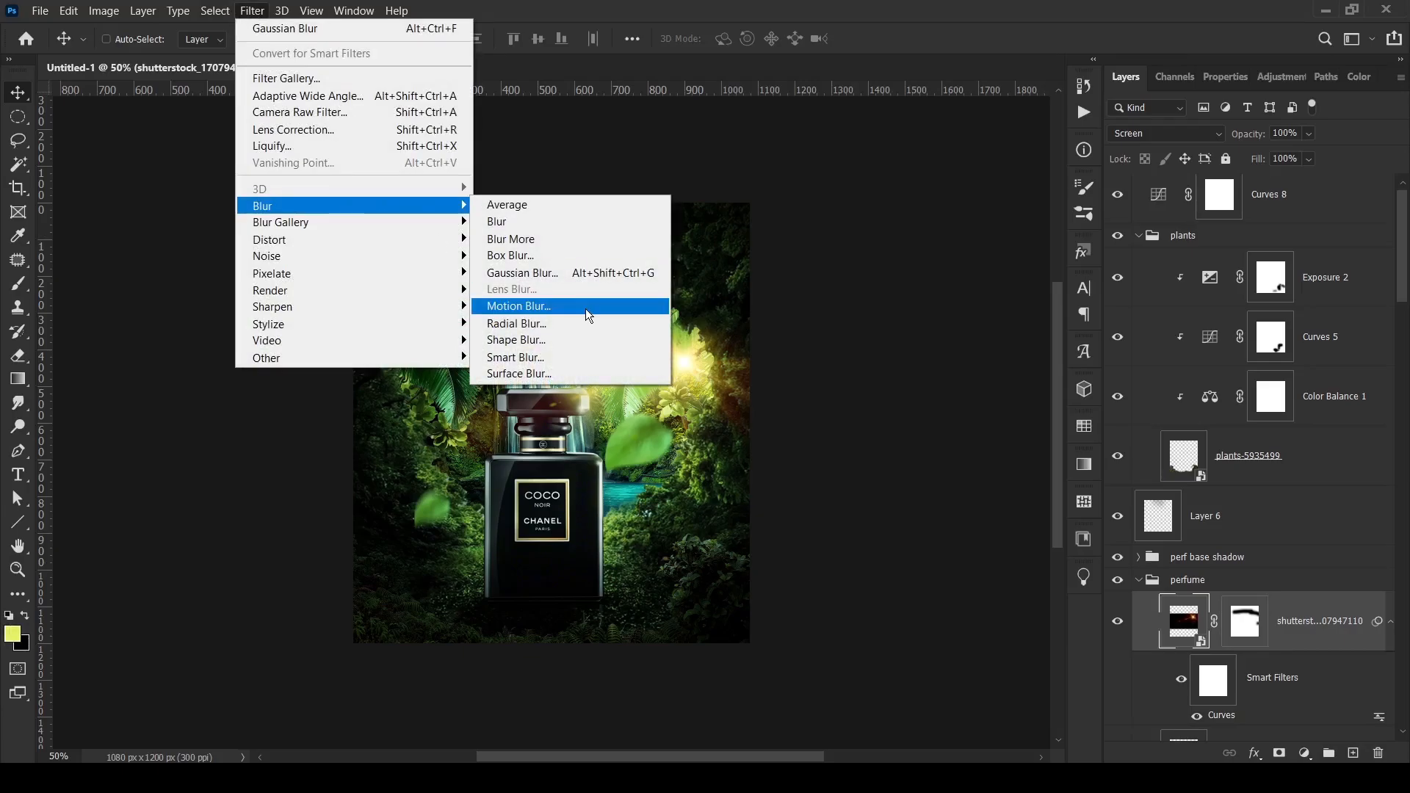
pyautogui.click(584, 307)
pyautogui.moveTo(810, 406); pyautogui.dragTo(799, 405)
pyautogui.click(1004, 157)
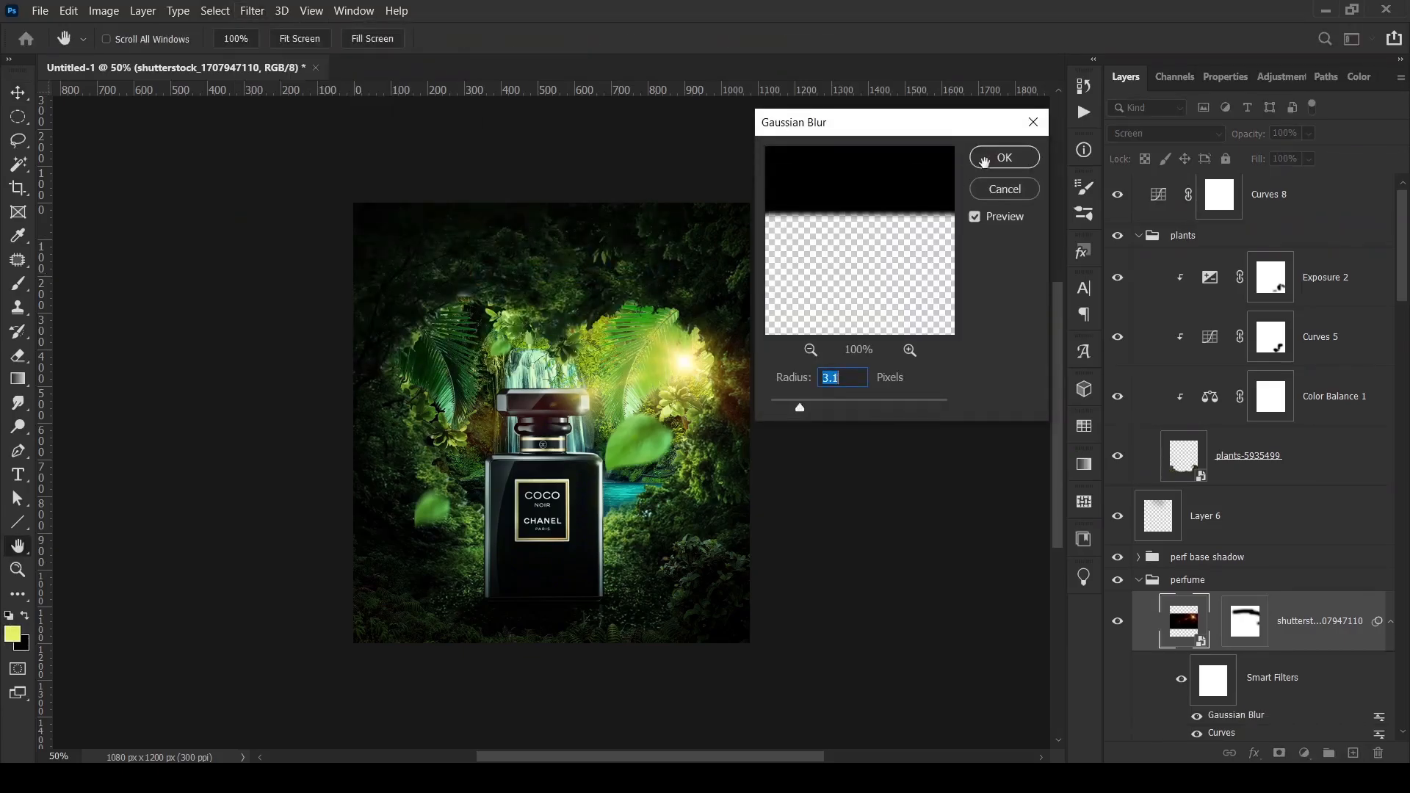
# - Target the lens flare's layer mask and set the brush to 23% opacity and 50% flow
pyautogui.hotkey('ctrl', '\\')
pyautogui.click(15, 284)
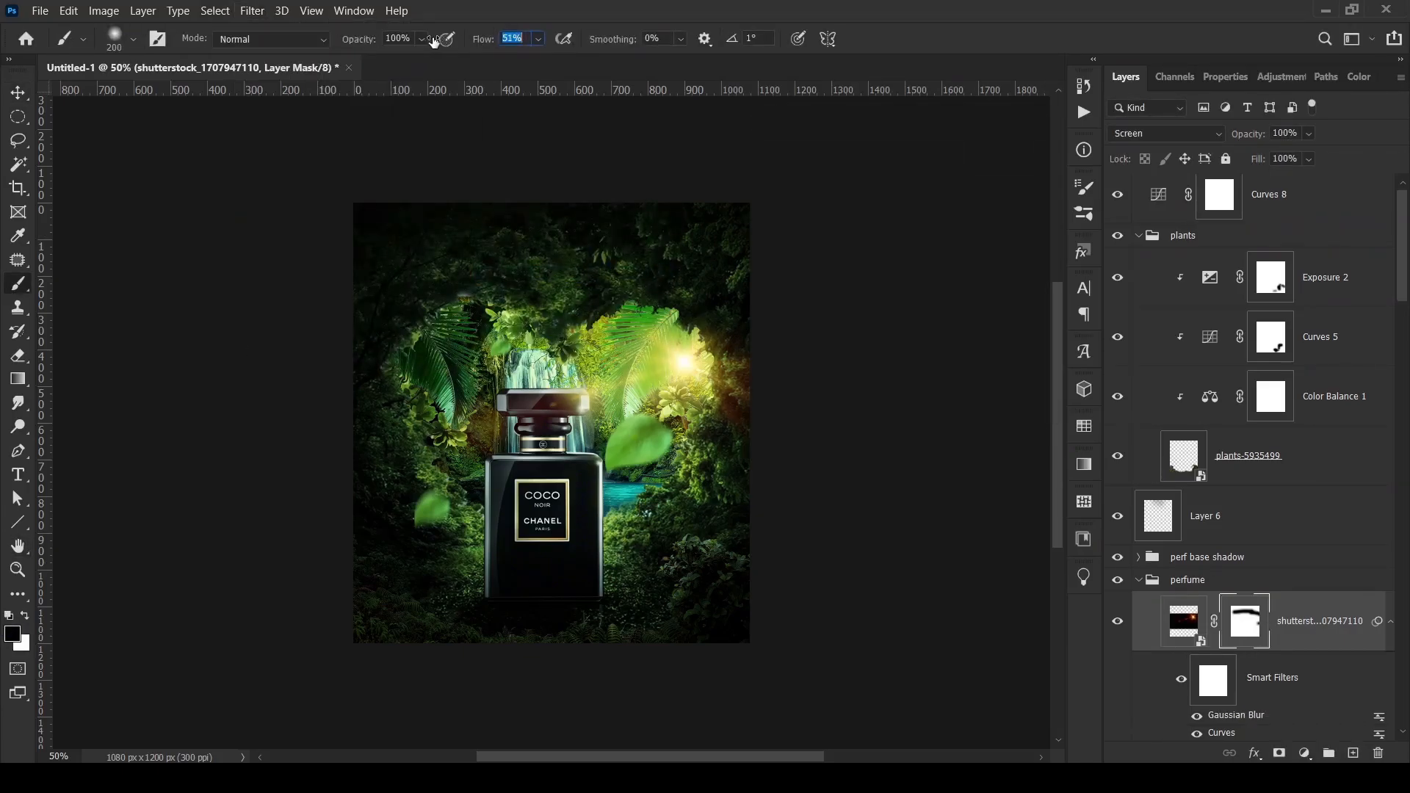
pyautogui.moveTo(364, 40); pyautogui.dragTo(292, 46)
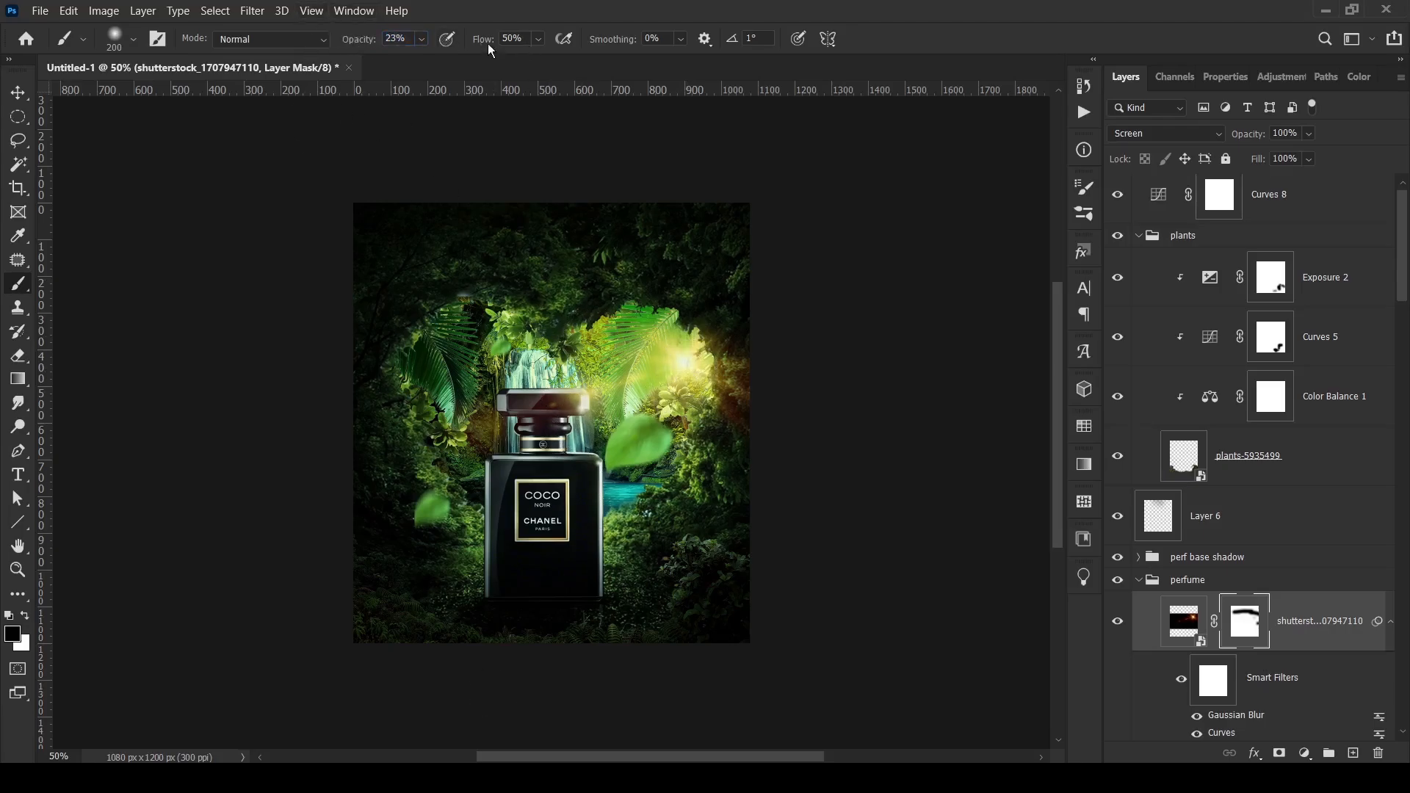
# - Nudge the lens flare image slightly left and down, and reselect its layer mask
pyautogui.press('v')
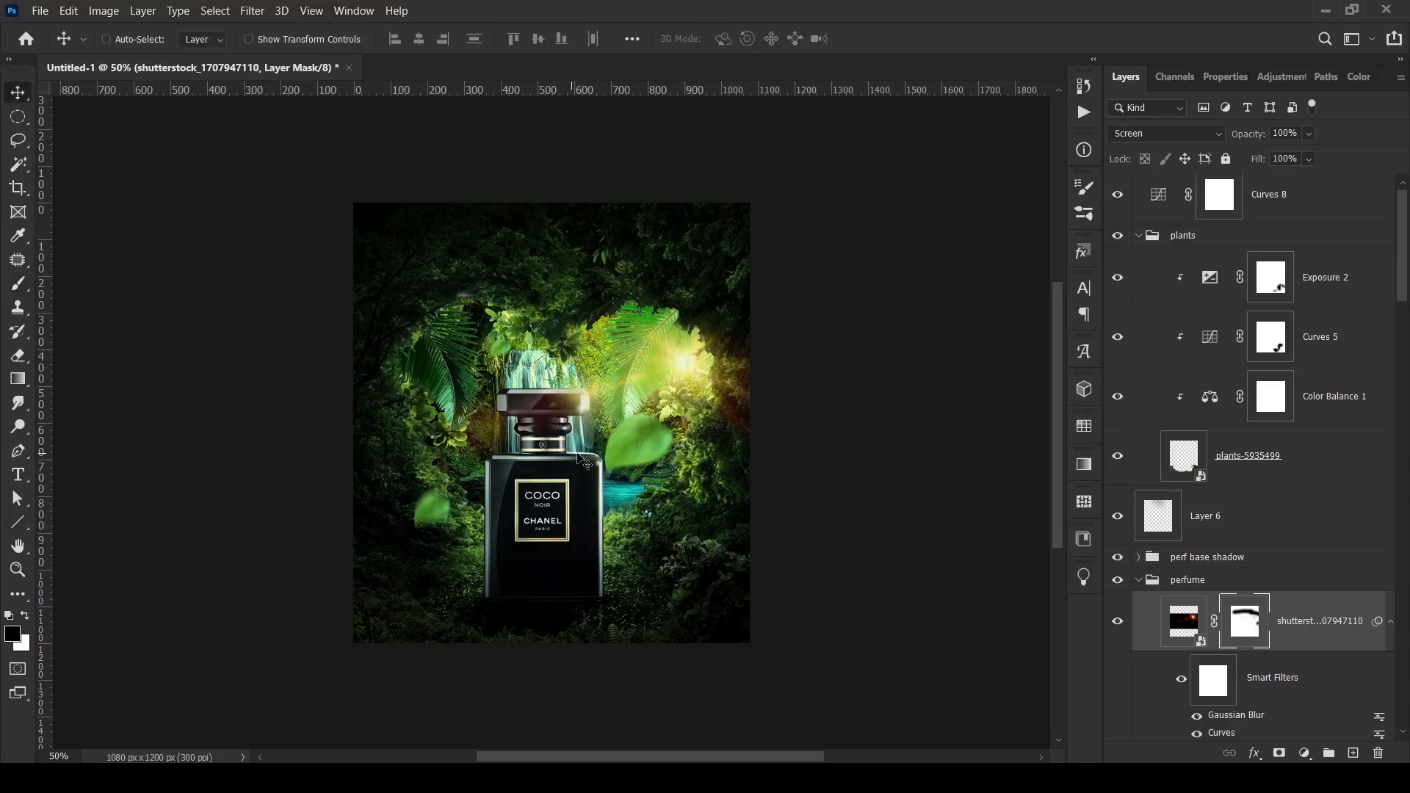
pyautogui.click(1180, 624)
pyautogui.moveTo(682, 363)
pyautogui.mouseDown()
pyautogui.moveTo(697, 343)
pyautogui.moveTo(648, 333)
pyautogui.moveTo(675, 364)
pyautogui.mouseUp()
pyautogui.click(1258, 626)
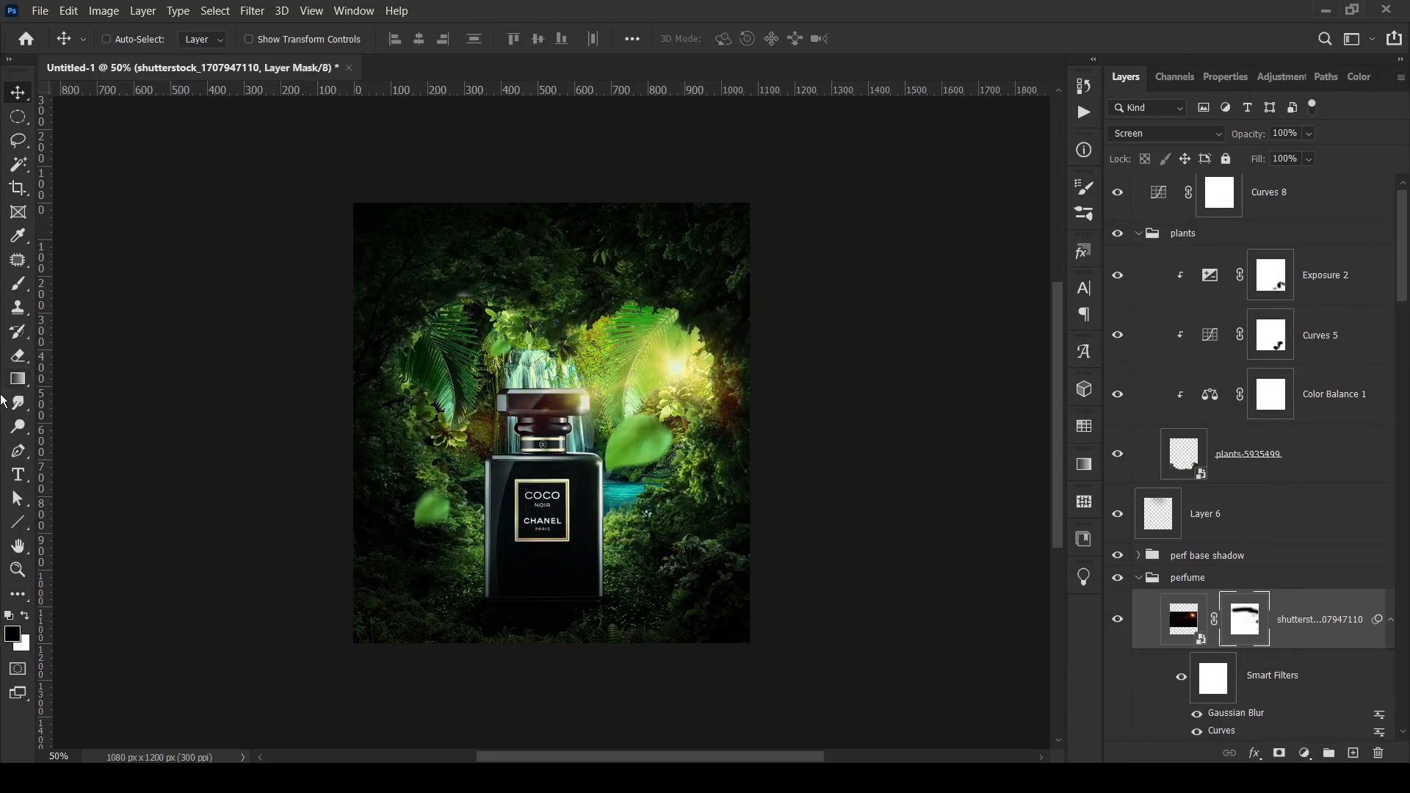
# - Paint black at 23% opacity on the lens flare's mask along the image's right edge, and raise the brush opacity to 79%
pyautogui.press('b')
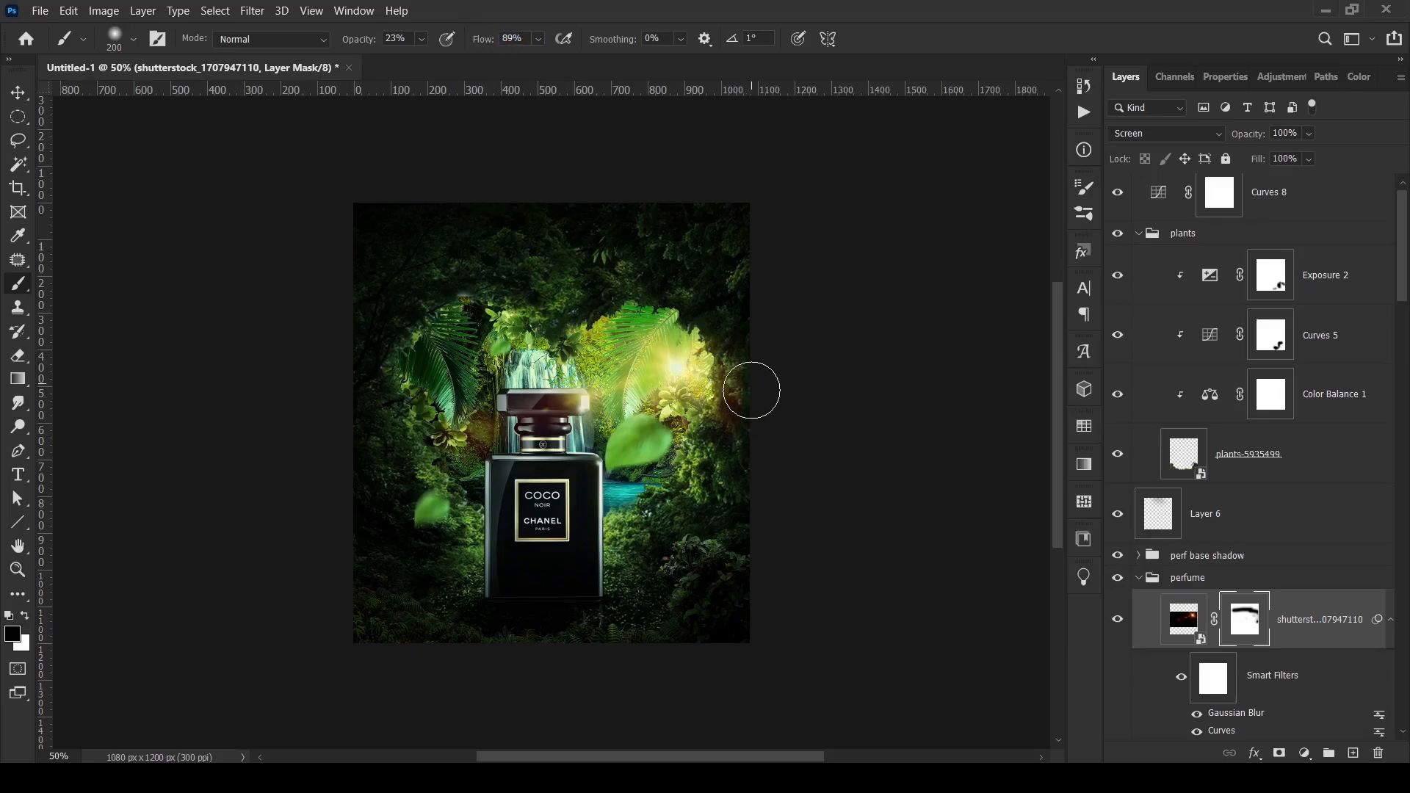
pyautogui.moveTo(751, 391)
pyautogui.mouseDown()
pyautogui.moveTo(729, 429)
pyautogui.moveTo(728, 414)
pyautogui.moveTo(717, 465)
pyautogui.mouseUp()
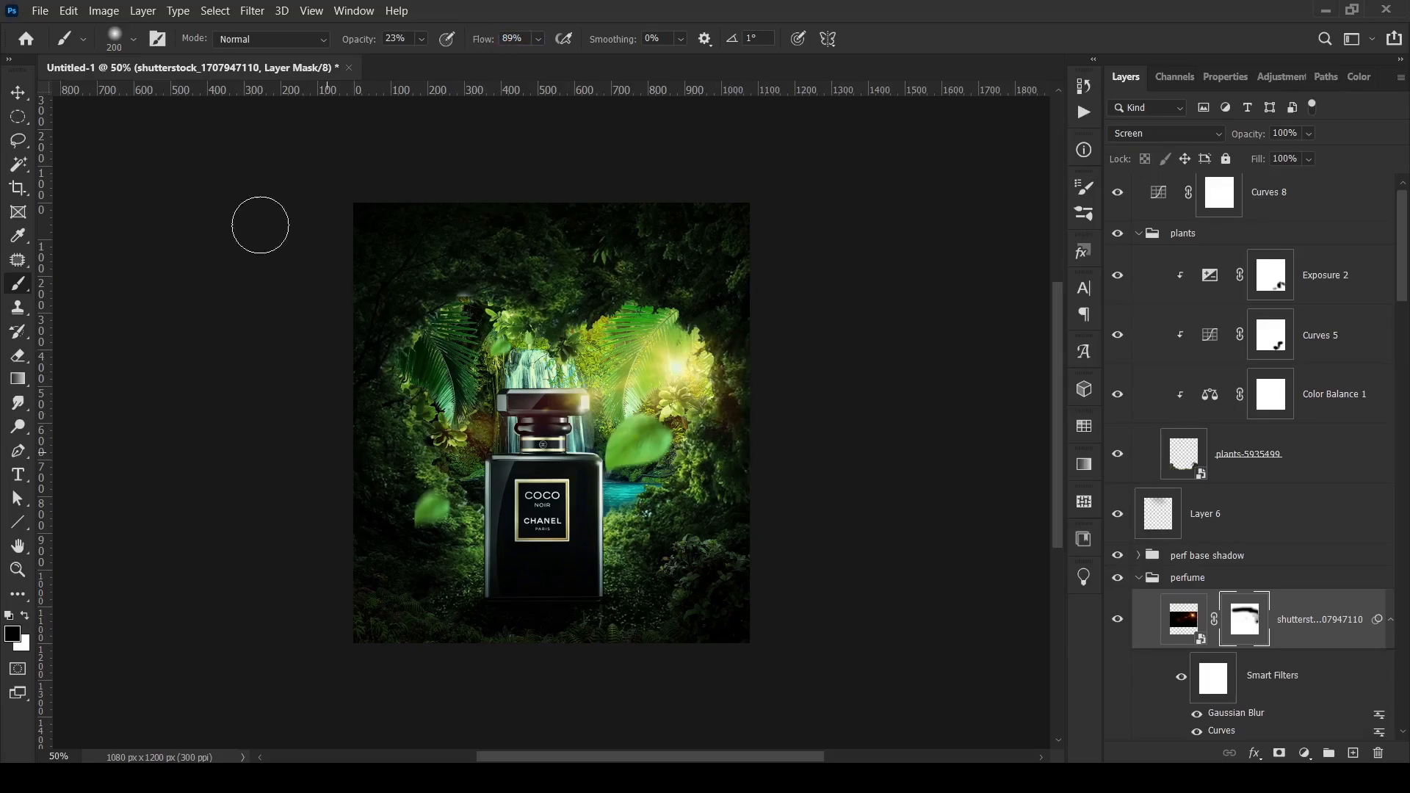
pyautogui.click(15, 100)
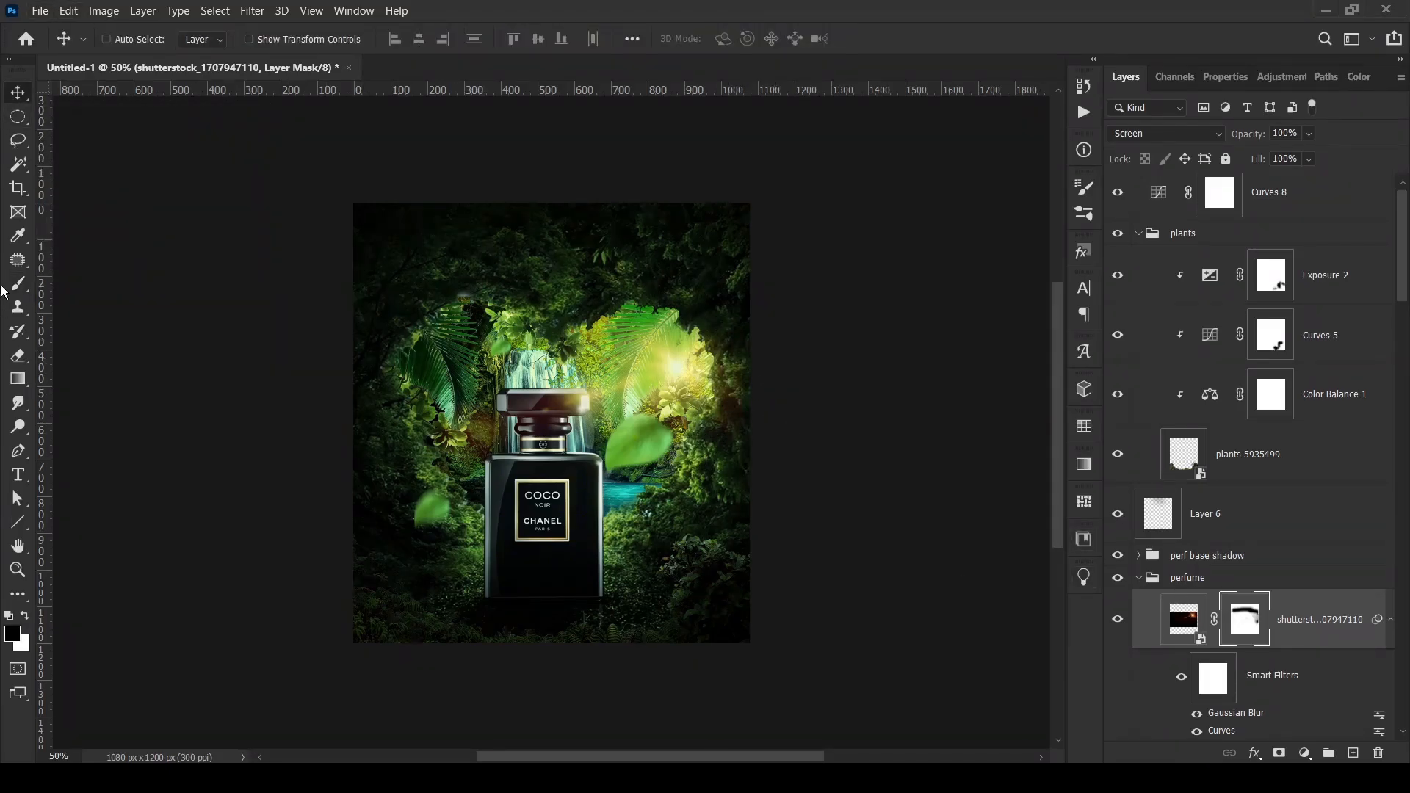
pyautogui.press('b')
pyautogui.press('x')
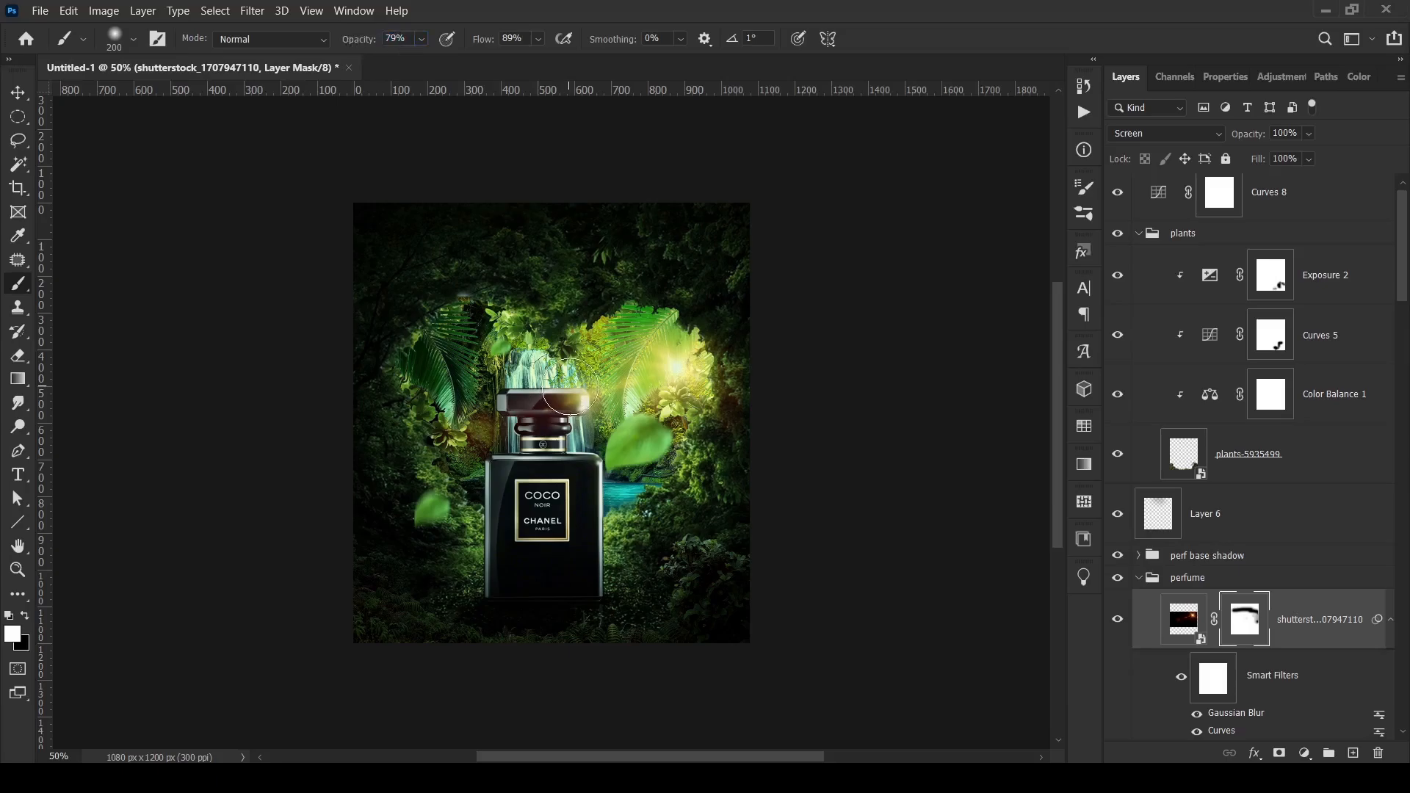
pyautogui.click(18, 93)
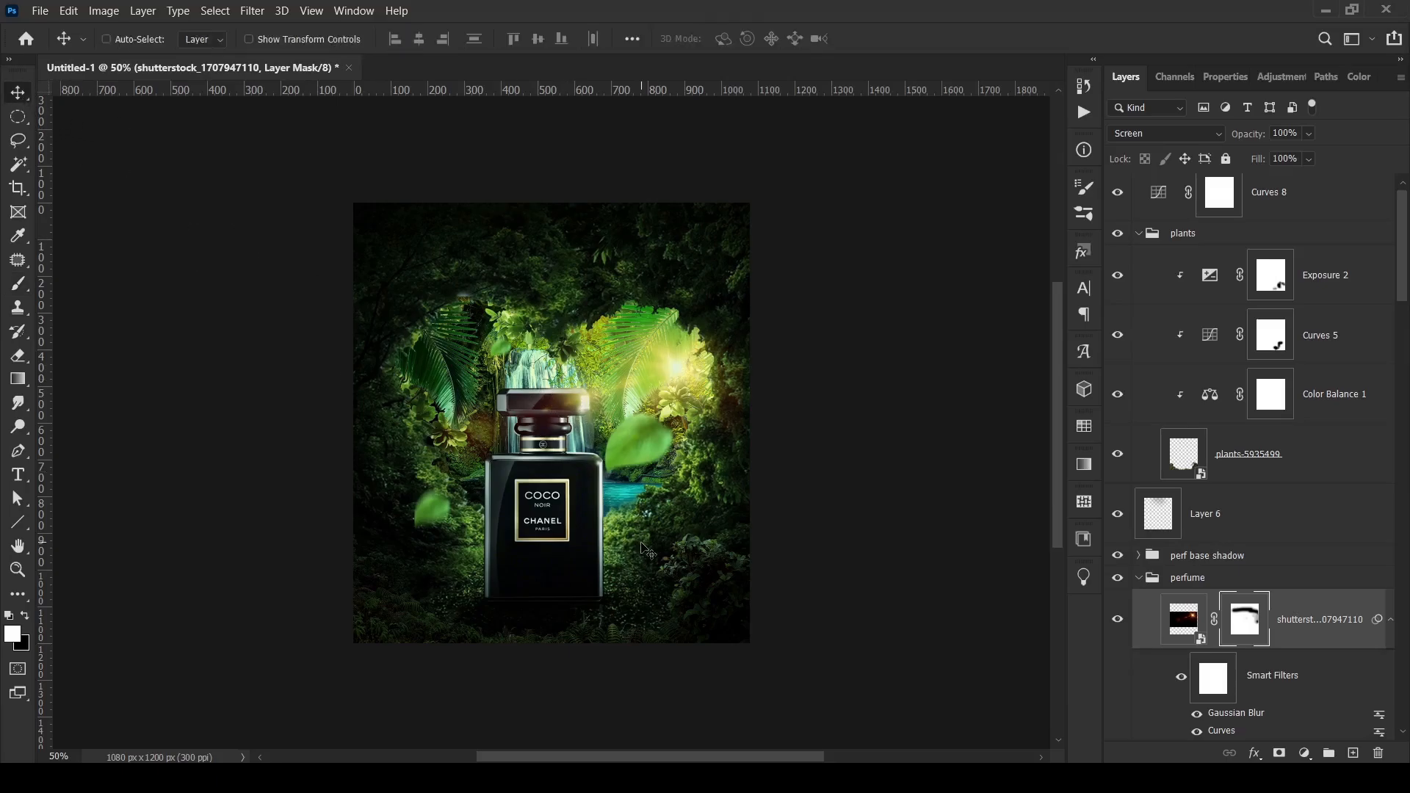
# - Place SHINE.jpg from the nn assets folder above the lens flare and set its blend mode to Screen
pyautogui.moveTo(403, 756)
pyautogui.click(327, 716)
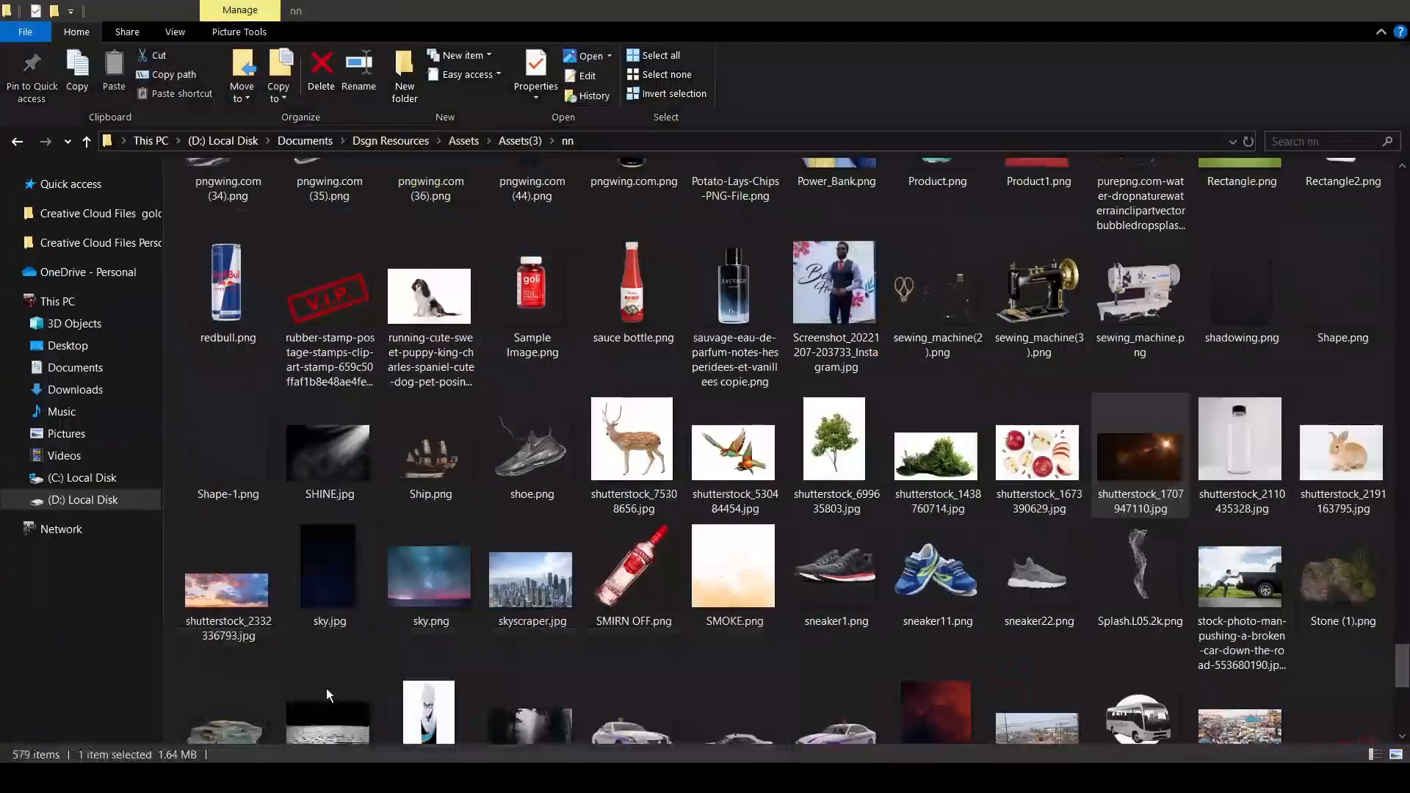
pyautogui.moveTo(344, 461); pyautogui.dragTo(551, 422)
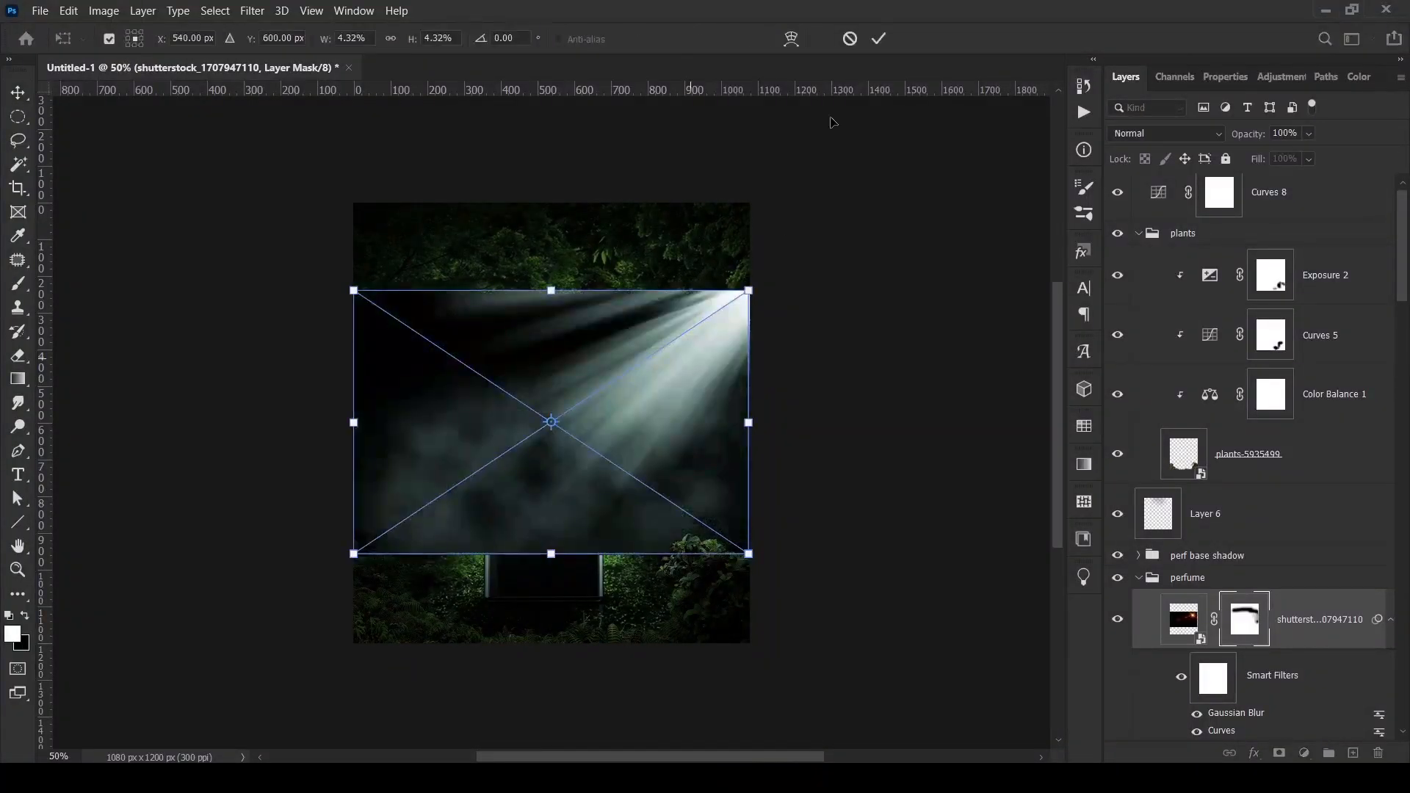
pyautogui.press('Return')
pyautogui.click(1165, 133)
pyautogui.click(1137, 293)
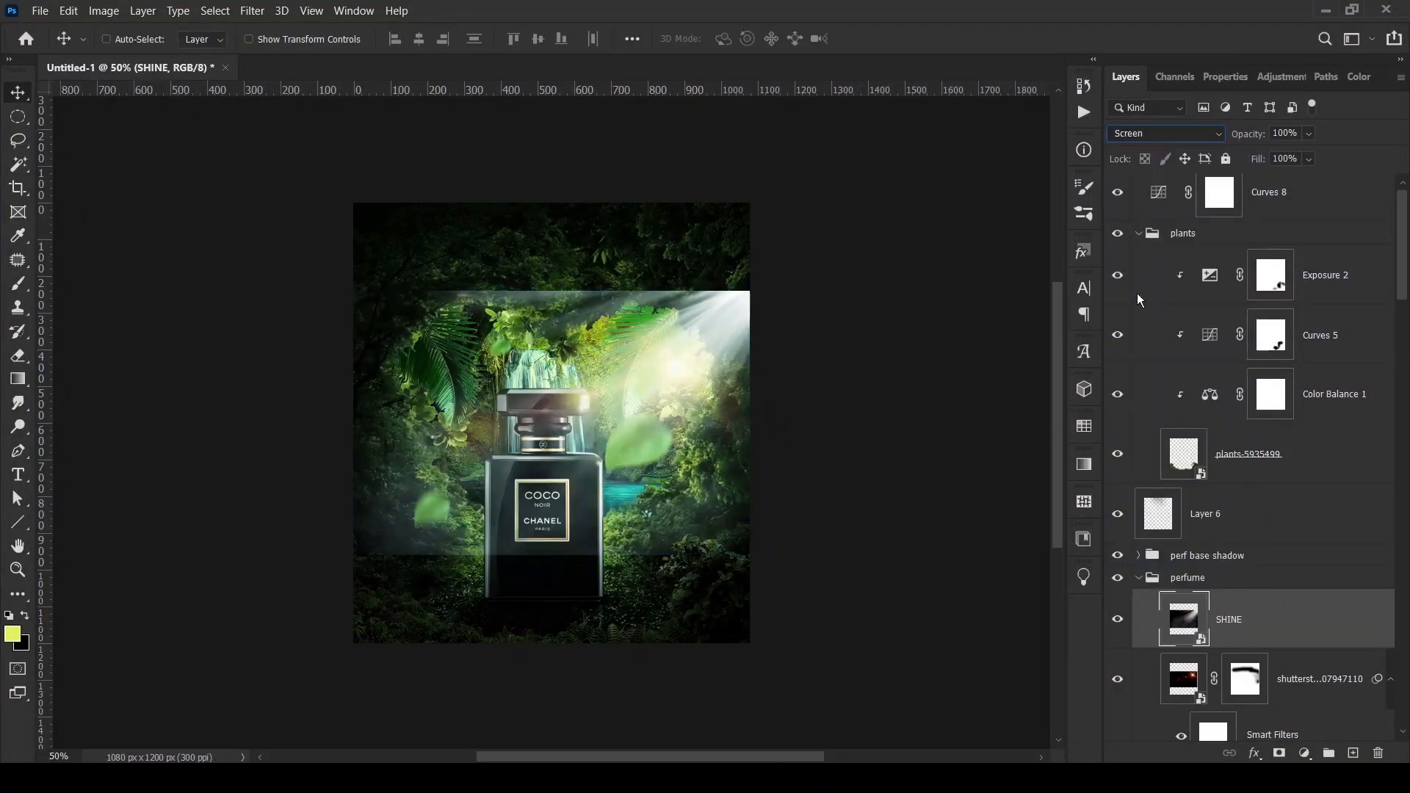
# - Enlarge the SHINE light rays slightly and darken their shadows with a Curves adjustment
pyautogui.hotkey('ctrl', 't')
pyautogui.moveTo(750, 291); pyautogui.dragTo(764, 282)
pyautogui.click(879, 39)
pyautogui.hotkey('ctrl', 'm')
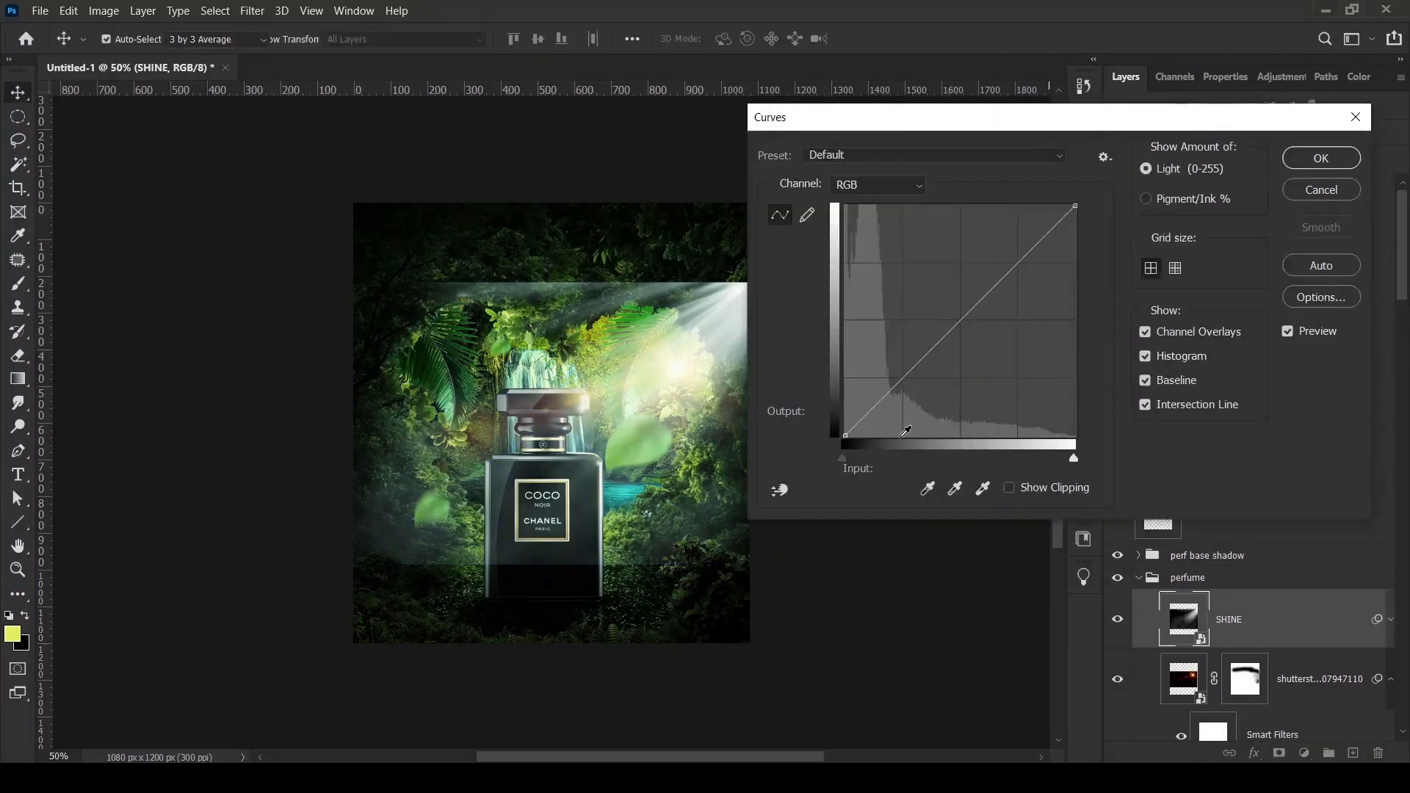
pyautogui.moveTo(848, 436)
pyautogui.mouseDown()
pyautogui.moveTo(878, 437)
pyautogui.moveTo(863, 436)
pyautogui.mouseUp()
pyautogui.click(1321, 158)
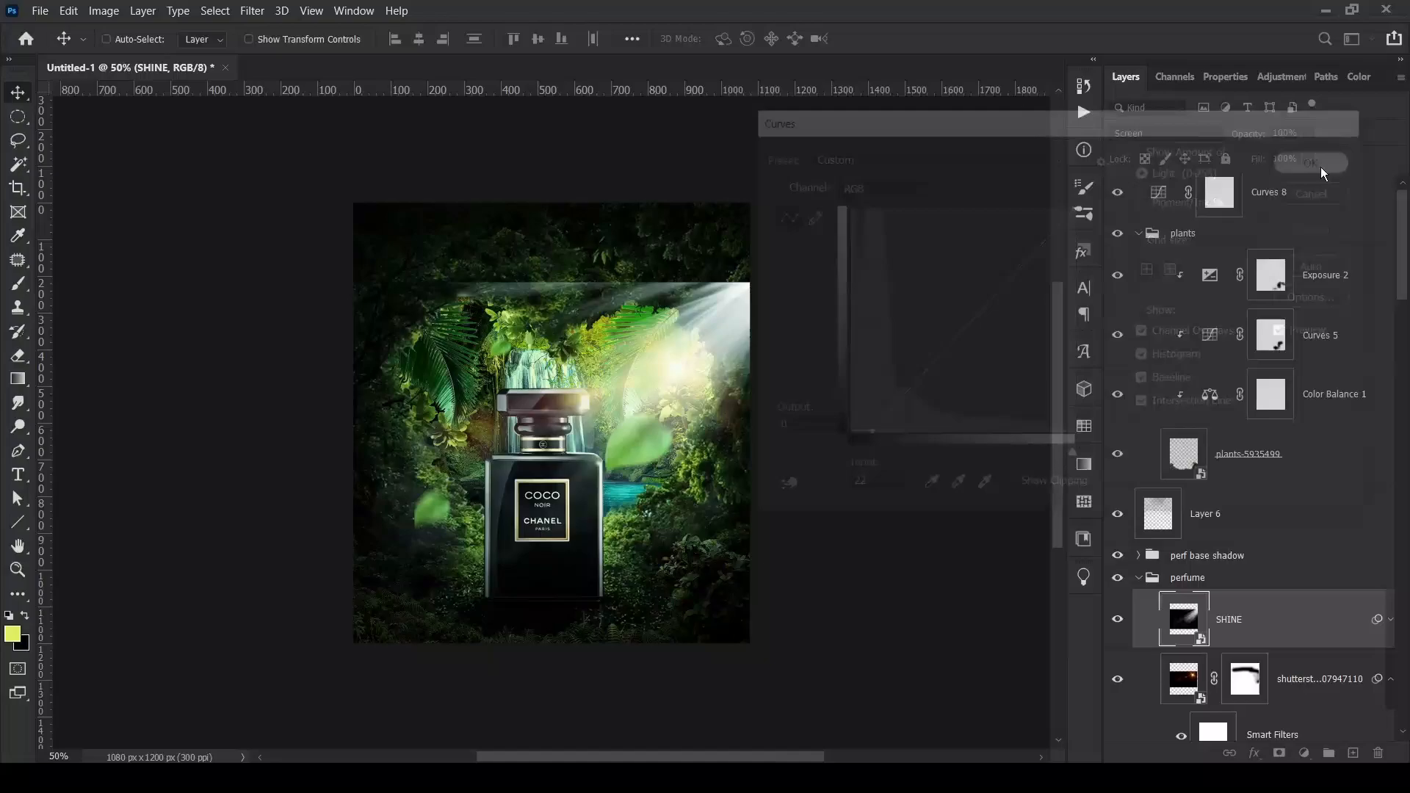
# - Add a layer mask to SHINE and paint black over its hard upper edge with a 300 px brush
pyautogui.click(1279, 755)
pyautogui.press('b')
pyautogui.press('d')
pyautogui.press('x')
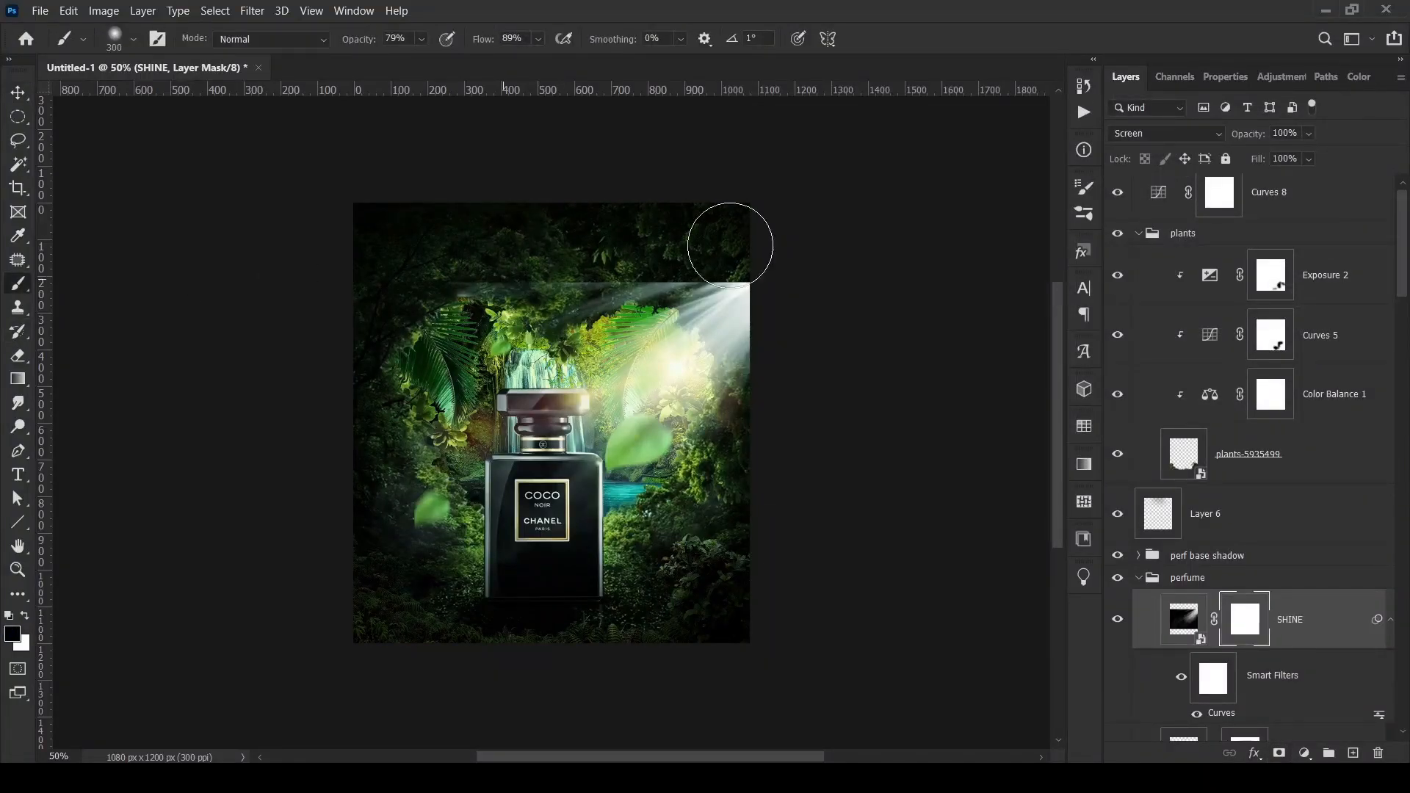
pyautogui.moveTo(730, 245)
pyautogui.mouseDown()
pyautogui.moveTo(430, 279)
pyautogui.moveTo(464, 255)
pyautogui.moveTo(668, 214)
pyautogui.mouseUp()
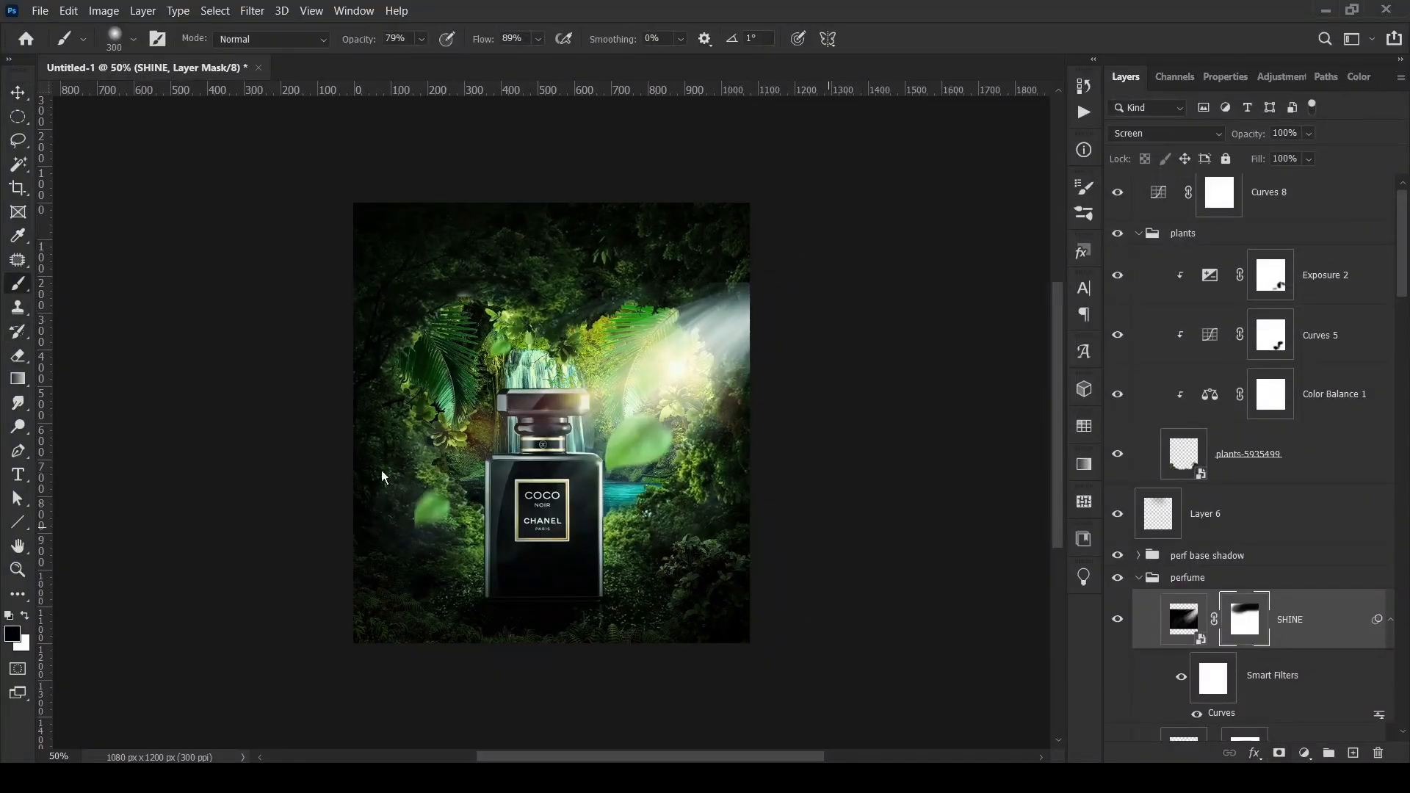
pyautogui.press('v')
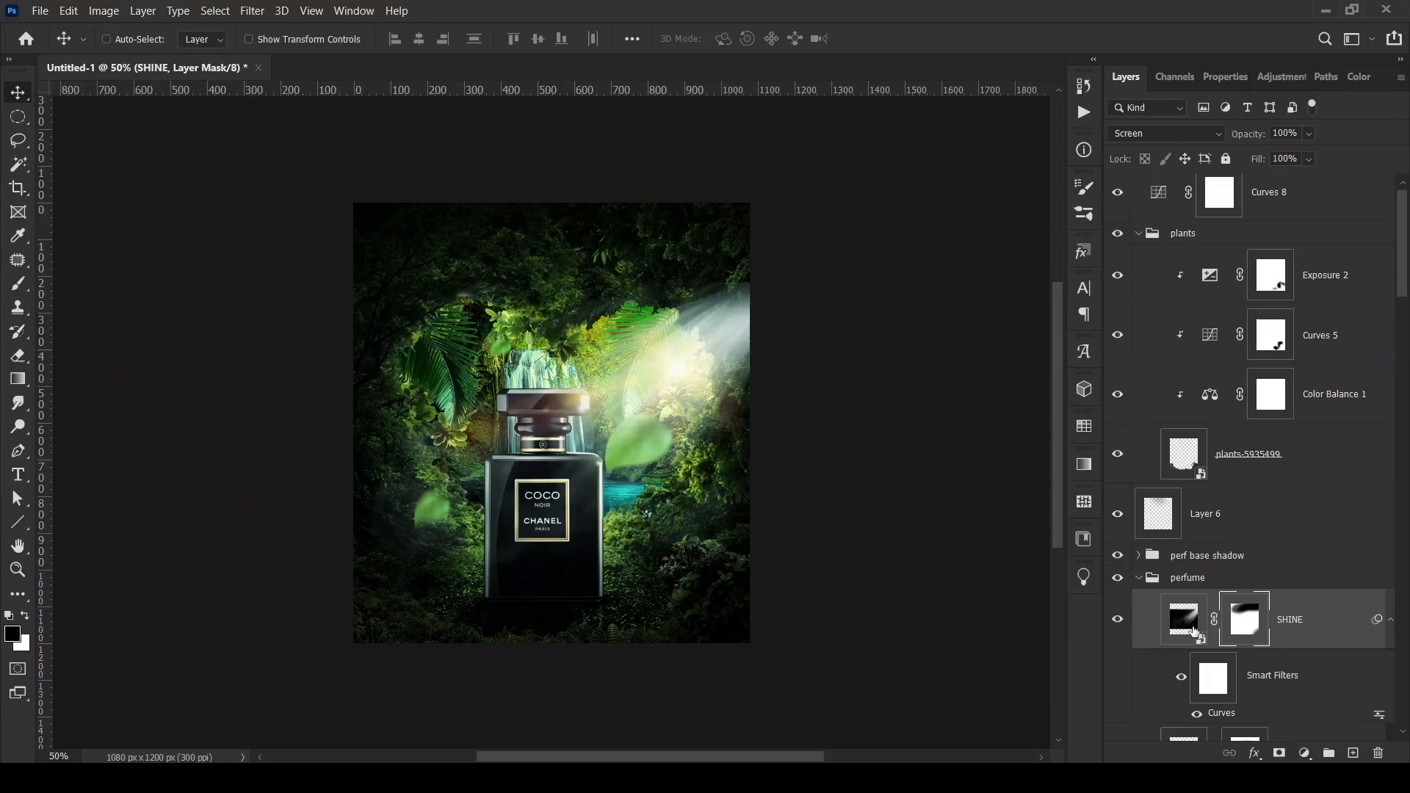
# - Set the brush to 47% flow and 600 px, and mask out the brightest rays near the image's upper right
pyautogui.click(18, 294)
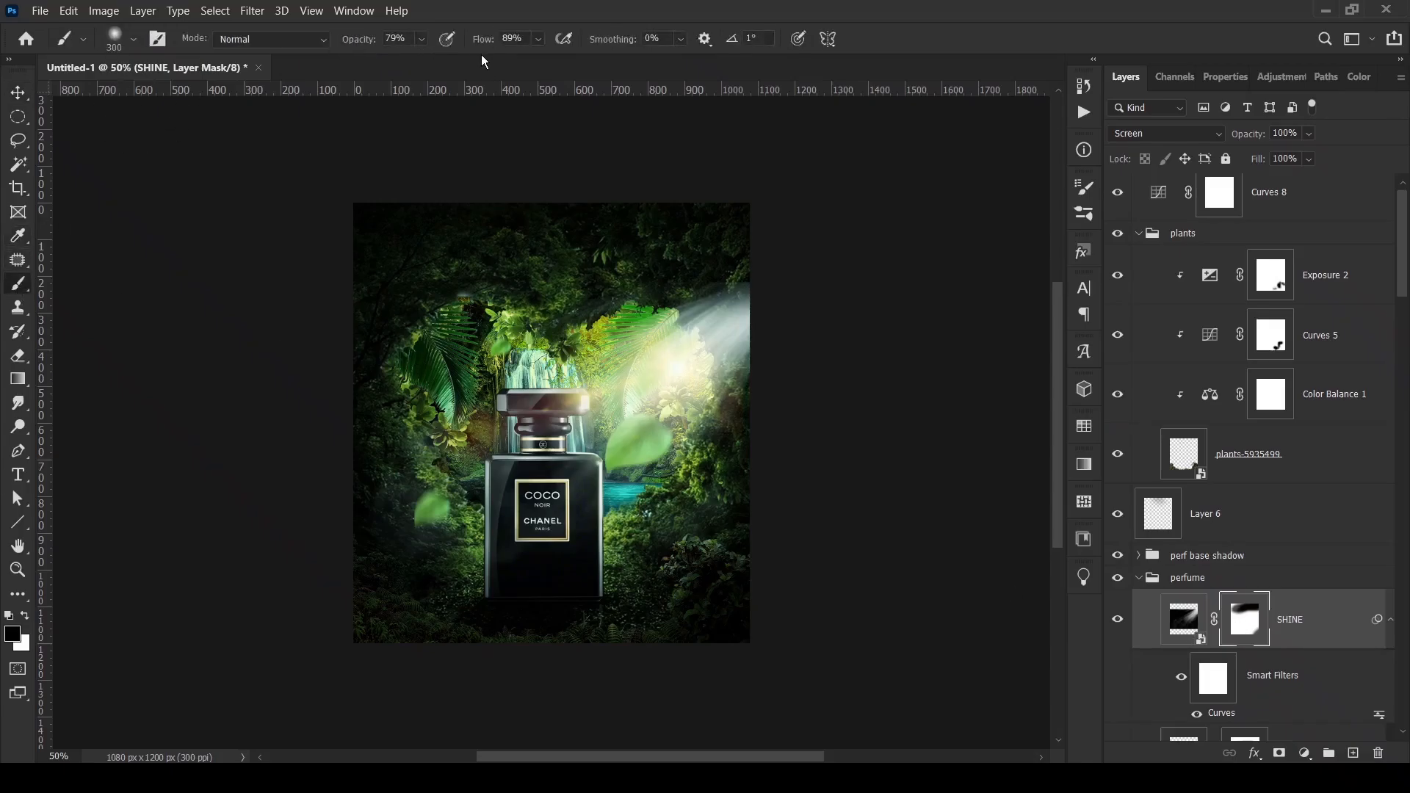
pyautogui.moveTo(482, 39); pyautogui.dragTo(452, 39)
pyautogui.press(']')
pyautogui.press(']')
pyautogui.press(']')
pyautogui.moveTo(730, 305); pyautogui.dragTo(741, 275)
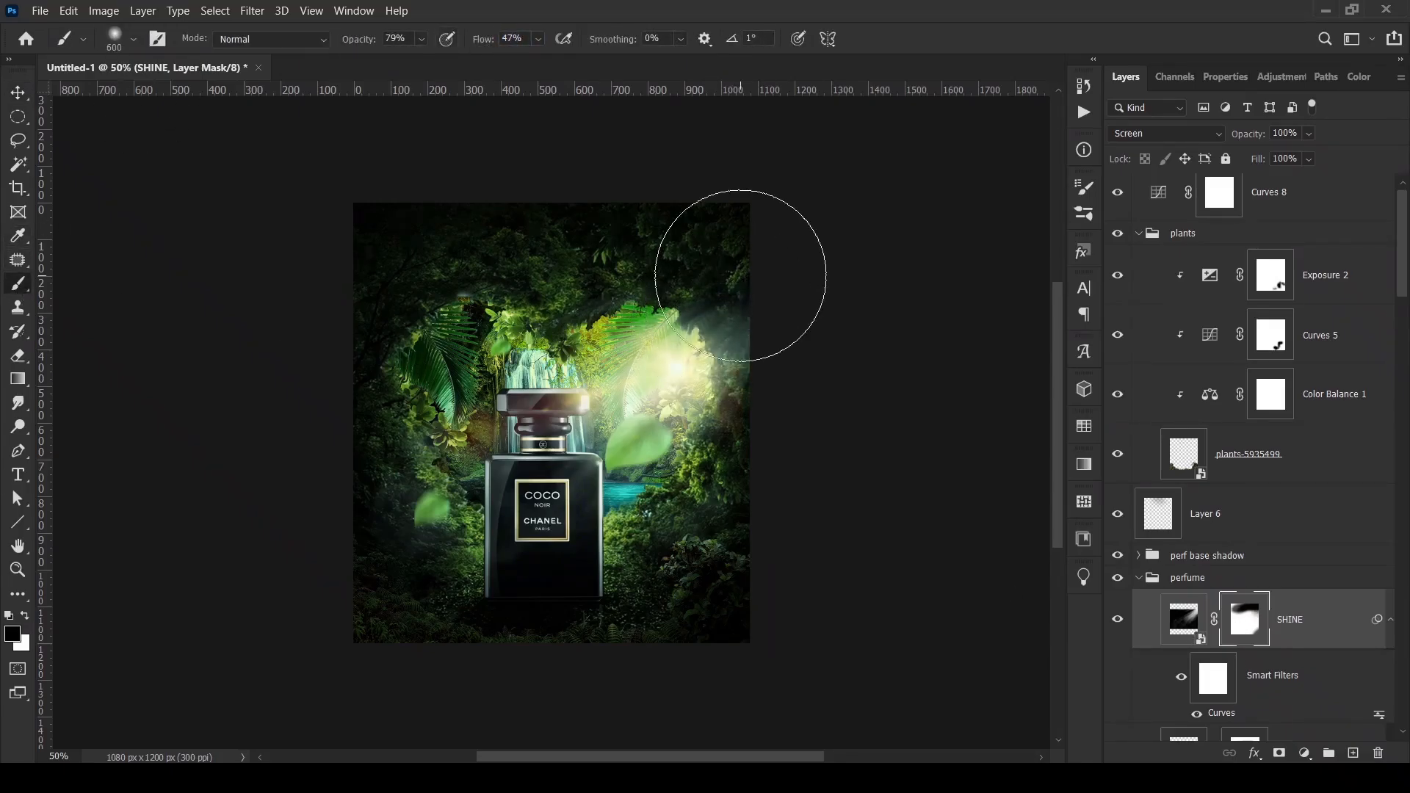
# - Fade the remaining SHINE rays along the image's right edge with a 200 px black brush on the mask
pyautogui.press('[')
pyautogui.press('[')
pyautogui.press('[')
pyautogui.press('[')
pyautogui.press('[')
pyautogui.press('[')
pyautogui.press('[')
pyautogui.press('[')
pyautogui.press('[')
pyautogui.moveTo(761, 340)
pyautogui.mouseDown()
pyautogui.moveTo(717, 299)
pyautogui.moveTo(757, 358)
pyautogui.moveTo(756, 385)
pyautogui.moveTo(745, 301)
pyautogui.moveTo(687, 273)
pyautogui.moveTo(734, 381)
pyautogui.mouseUp()
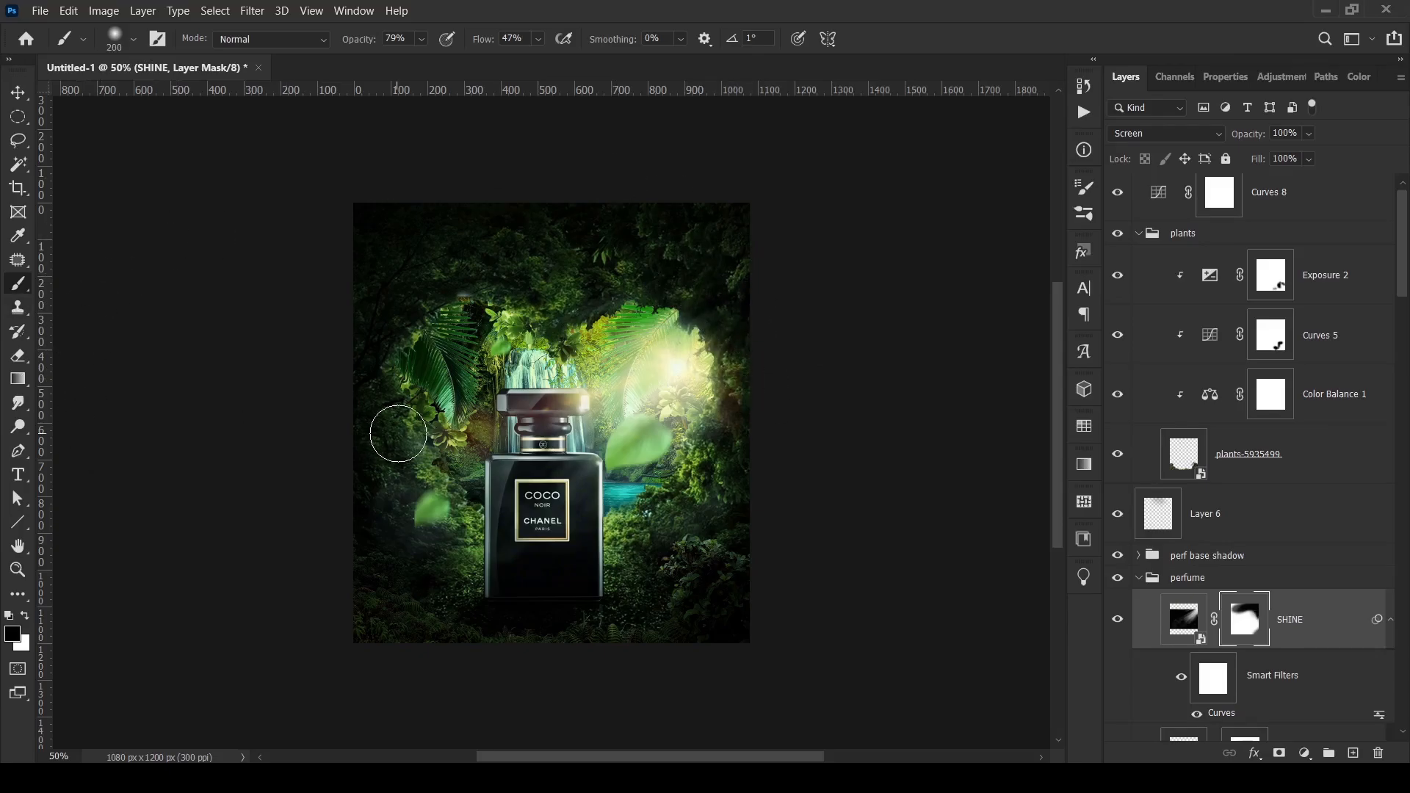
# - Lower the opacity of the lens flare layer beneath SHINE to 59%
pyautogui.click(1183, 619)
pyautogui.moveTo(1246, 133)
pyautogui.mouseDown()
pyautogui.moveTo(1220, 133)
pyautogui.moveTo(1271, 137)
pyautogui.mouseUp()
pyautogui.scroll(-3, 1255, 639)
pyautogui.hotkey('alt', '[')
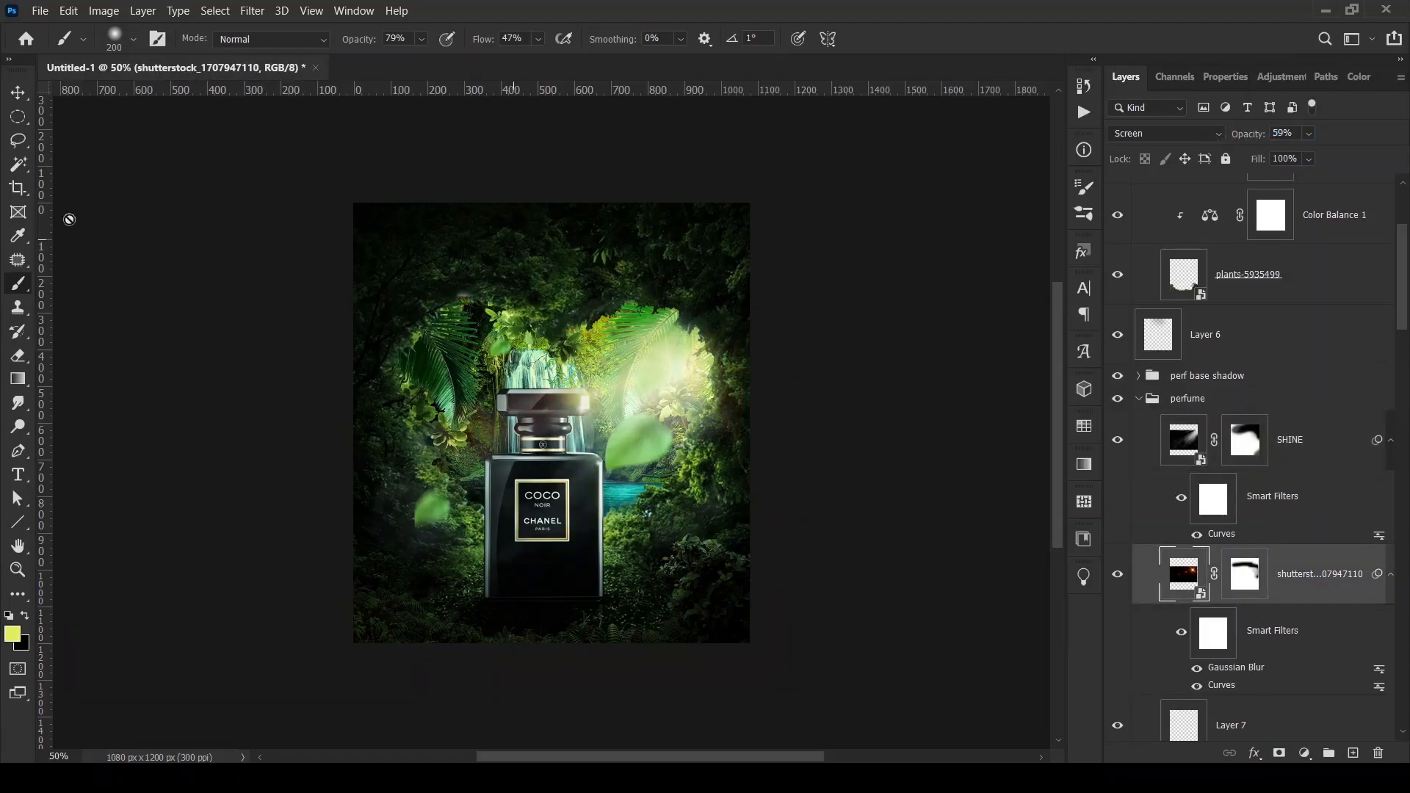
pyautogui.click(21, 96)
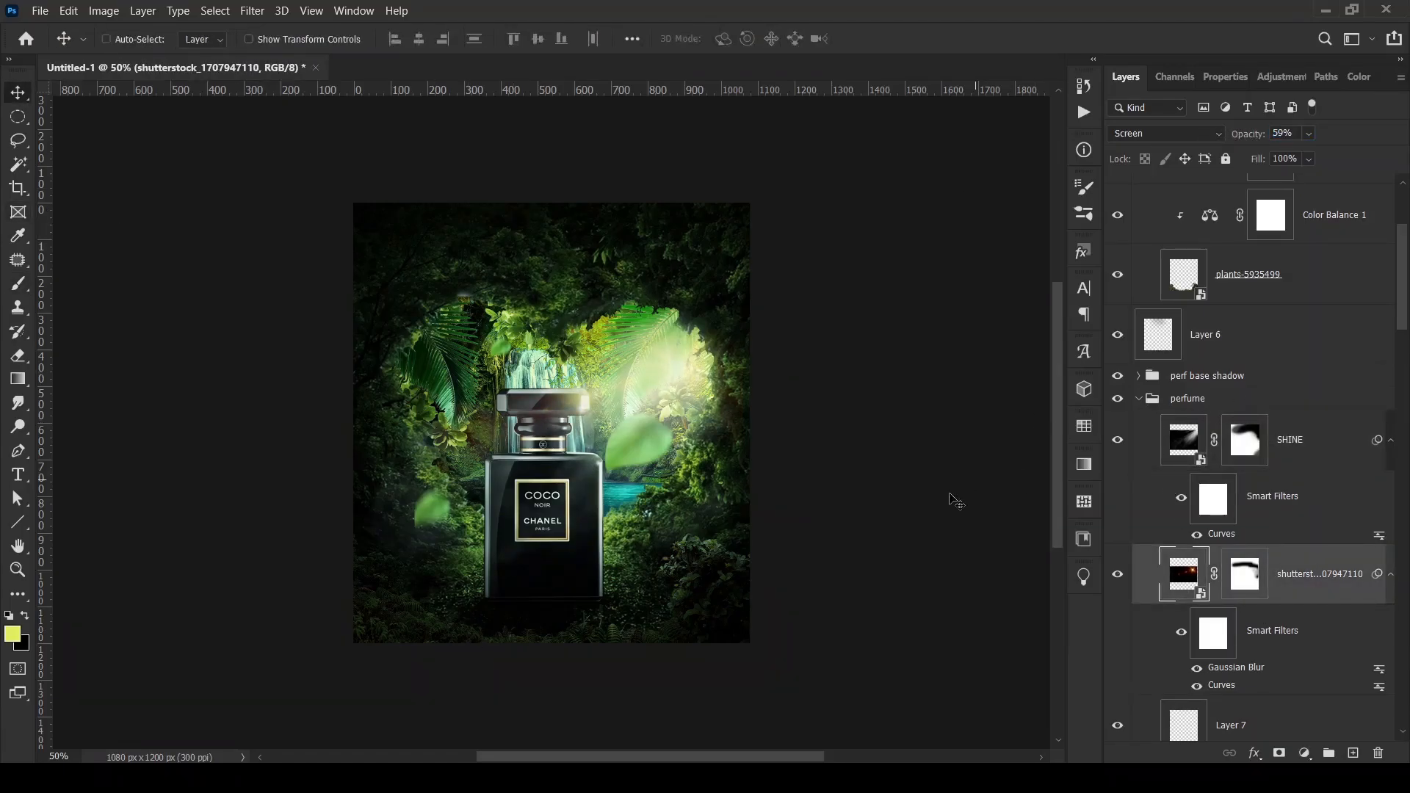
# - Add a new layer above Curves 8 and choose the Advanced Smoke 01 brush from the Nucly sample brush set
pyautogui.scroll(3, 1248, 440)
pyautogui.click(1164, 202)
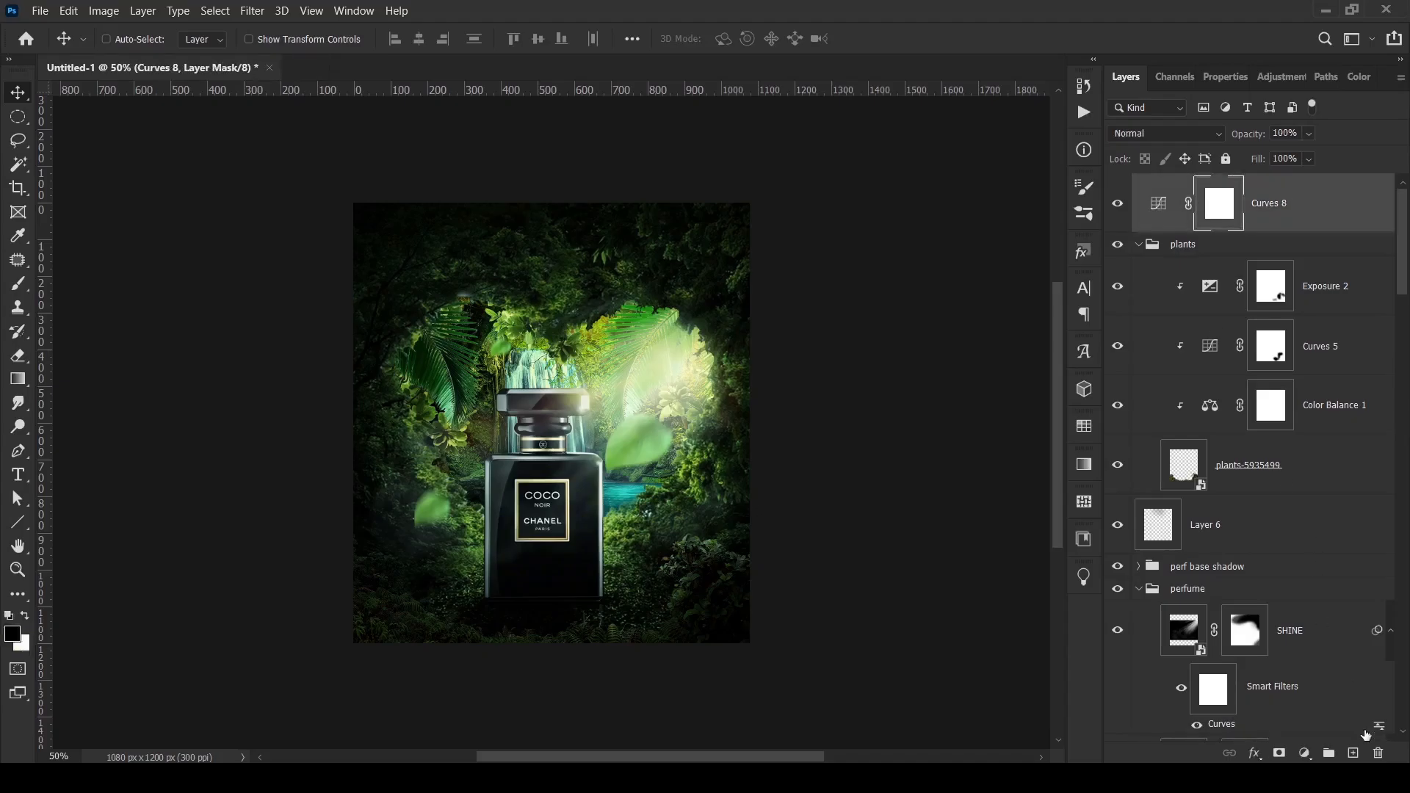
pyautogui.click(1353, 753)
pyautogui.click(16, 285)
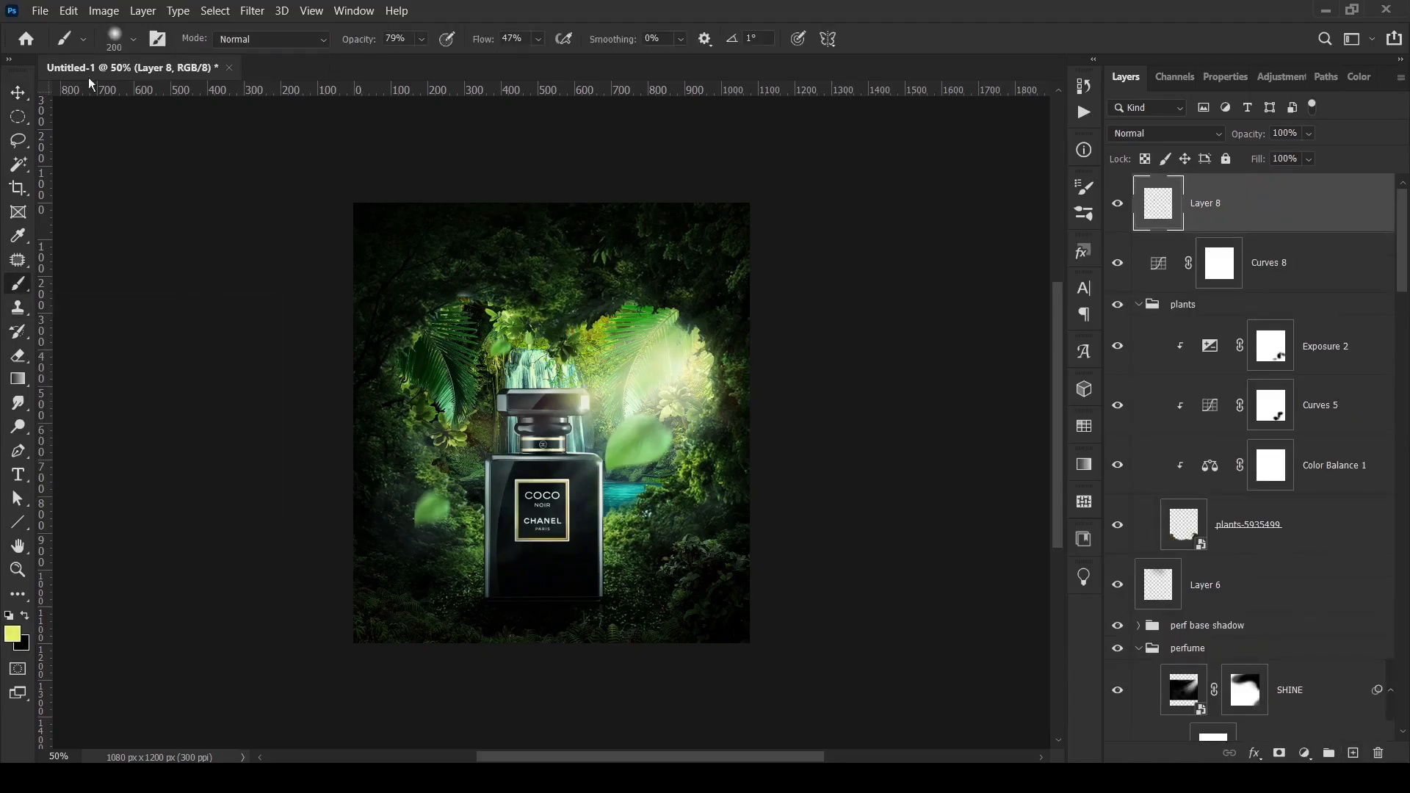
pyautogui.click(134, 39)
pyautogui.scroll(-10, 177, 463)
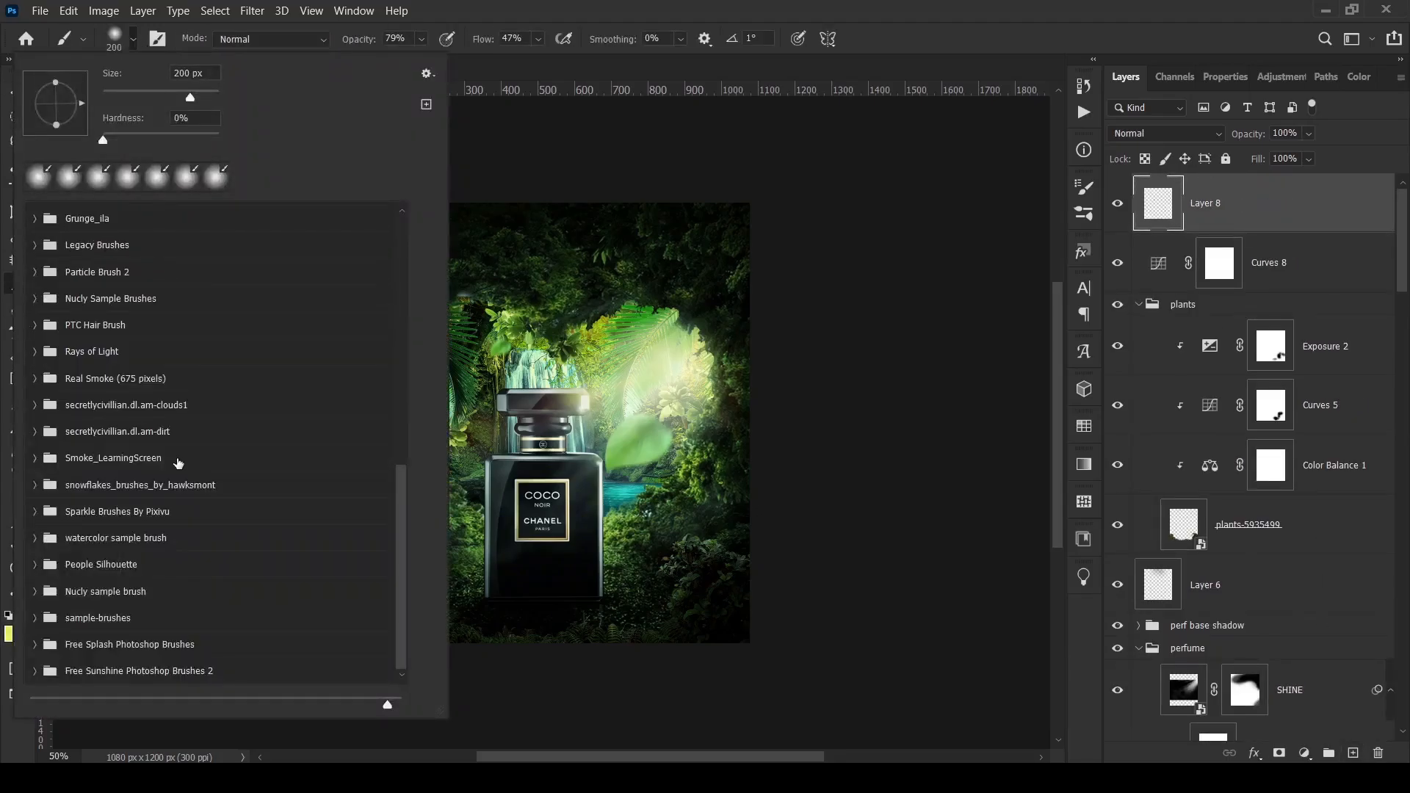
pyautogui.click(33, 593)
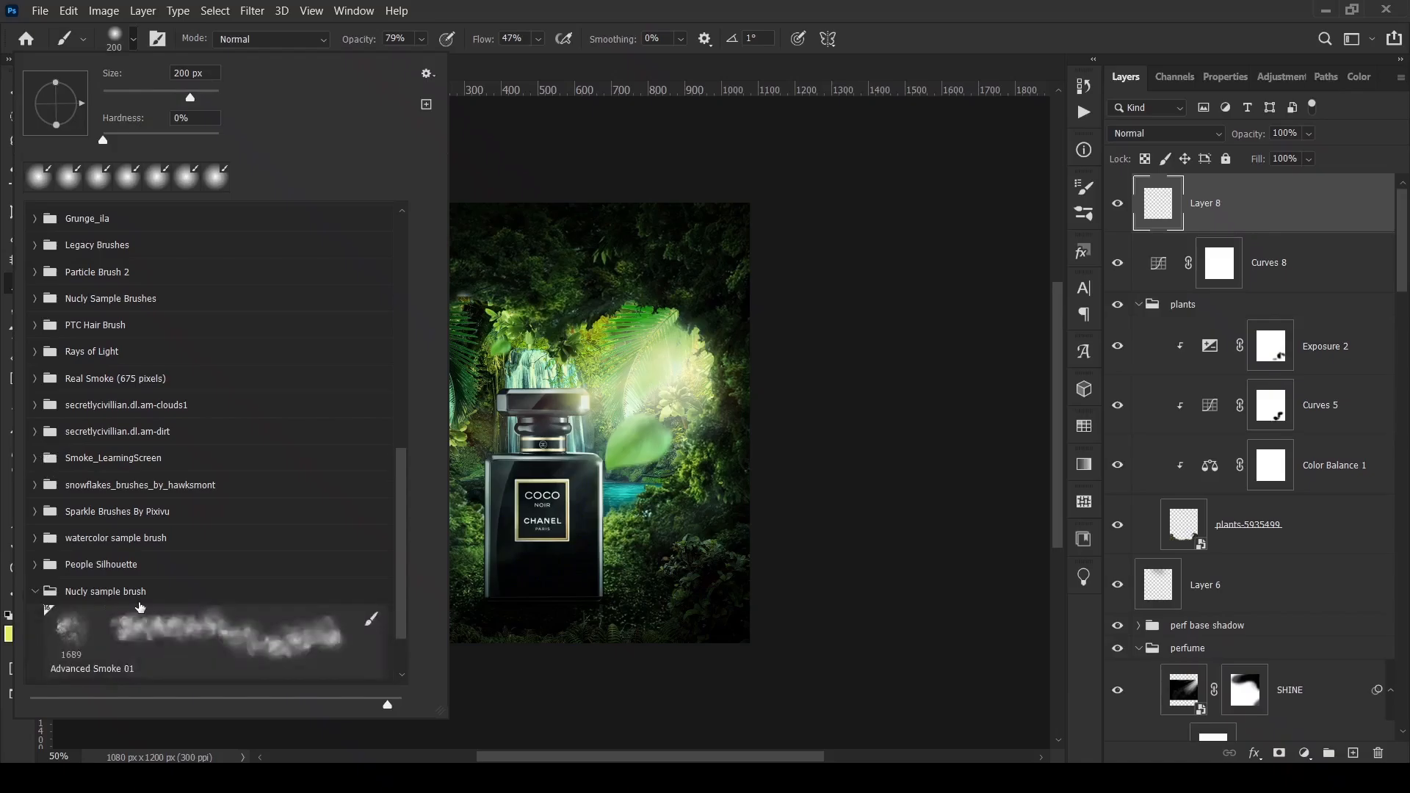
pyautogui.click(184, 631)
pyautogui.click(720, 337)
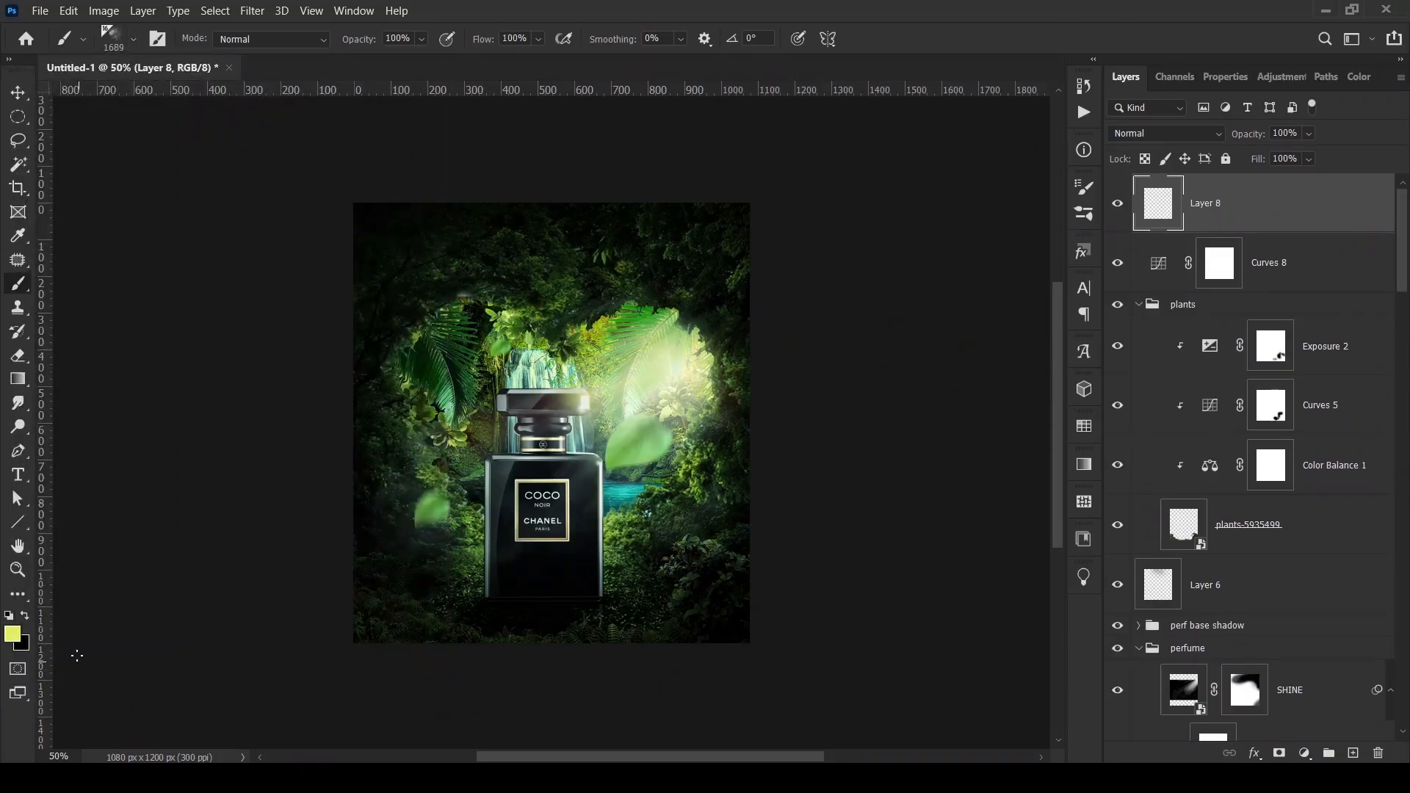
# - Set the foreground colour to white and paint smoke over the ground around the bottle's base
pyautogui.click(12, 634)
pyautogui.click(854, 193)
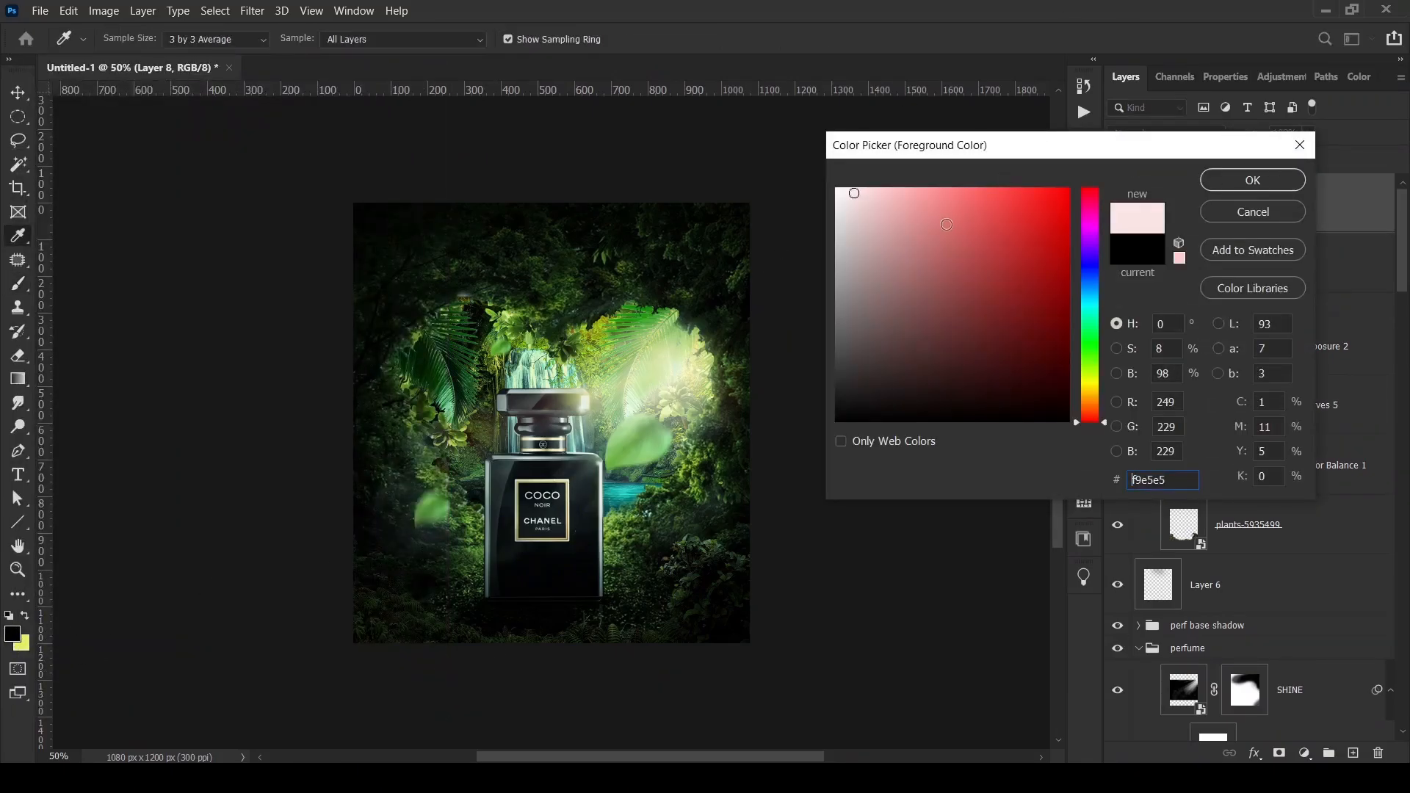
pyautogui.click(837, 190)
pyautogui.click(1253, 180)
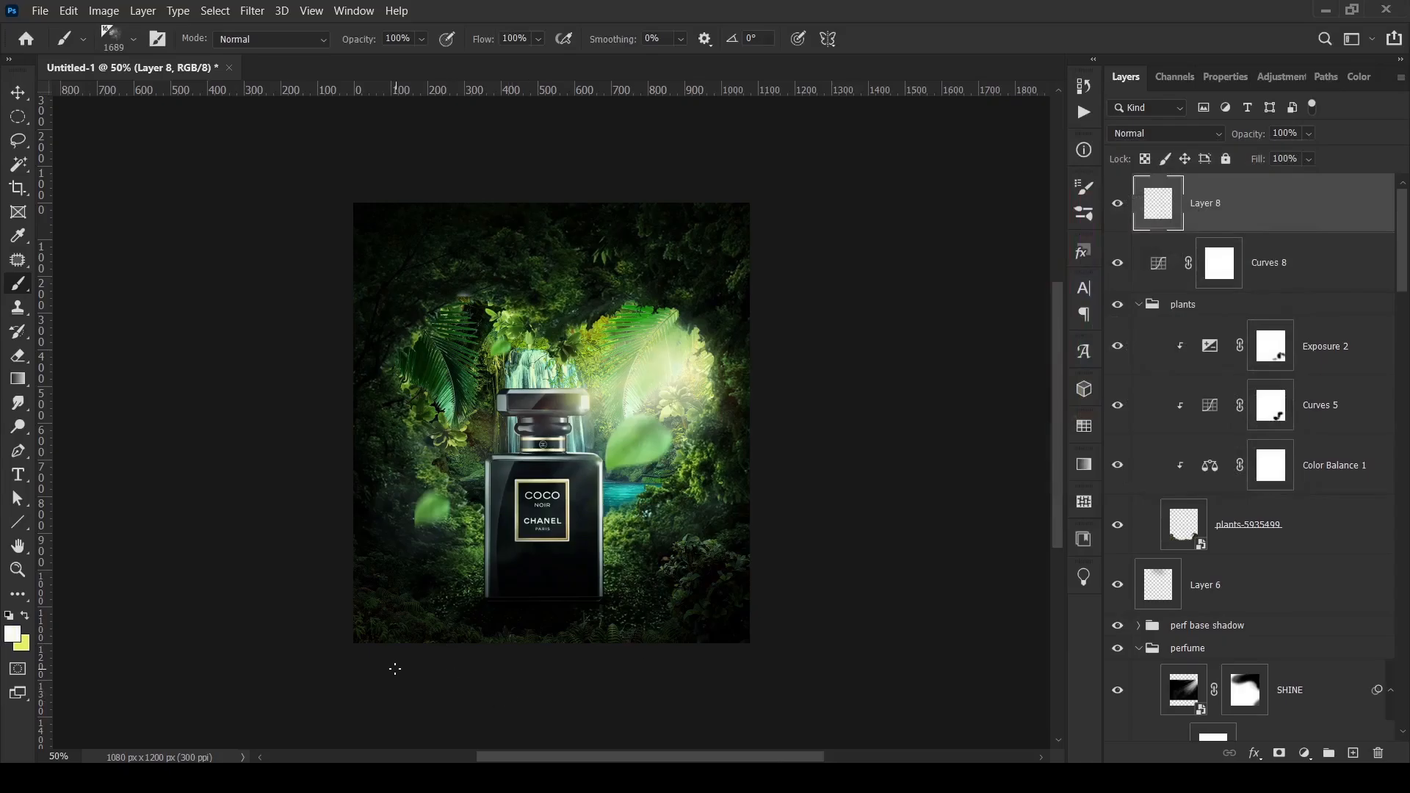
pyautogui.click(544, 652)
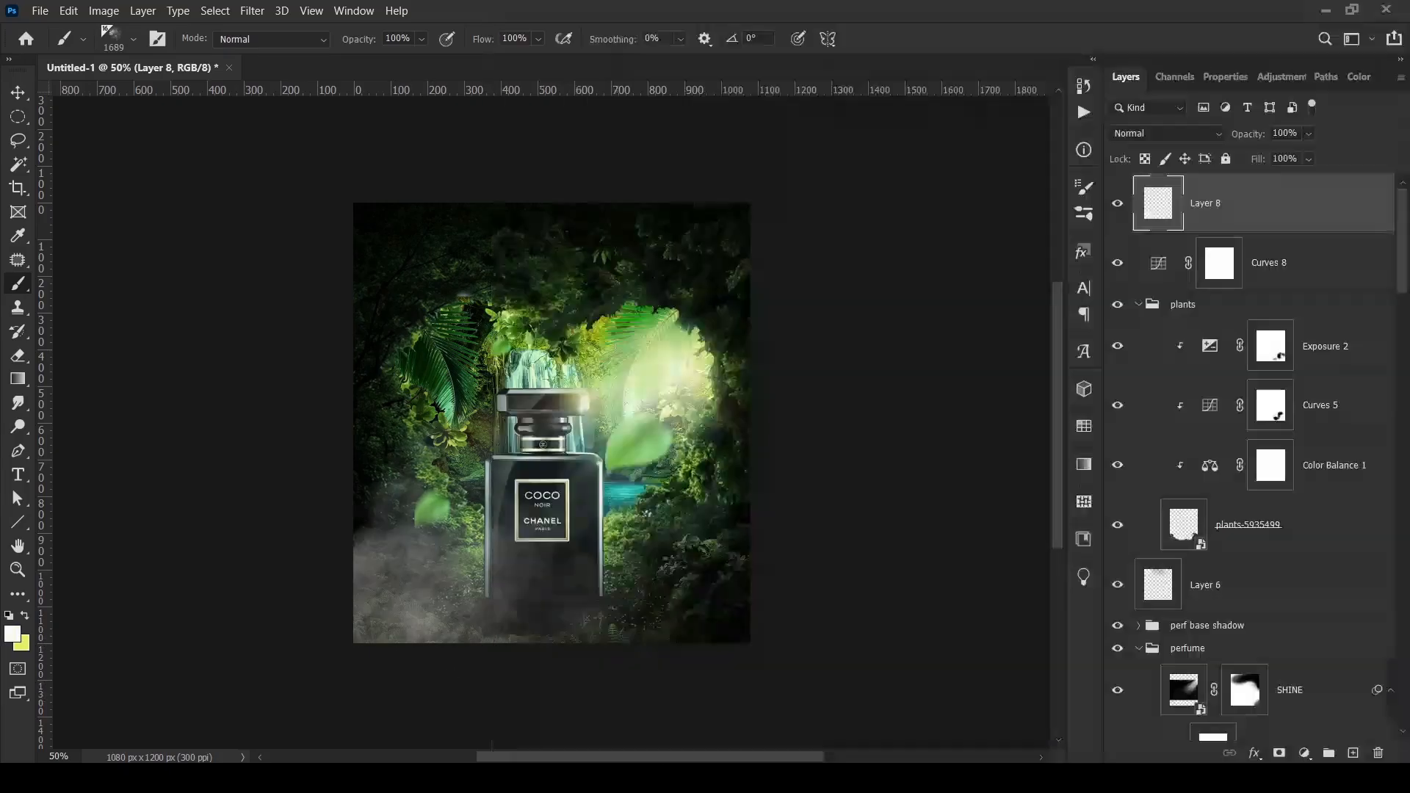
pyautogui.hotkey('ctrl', 'z')
pyautogui.click(650, 580)
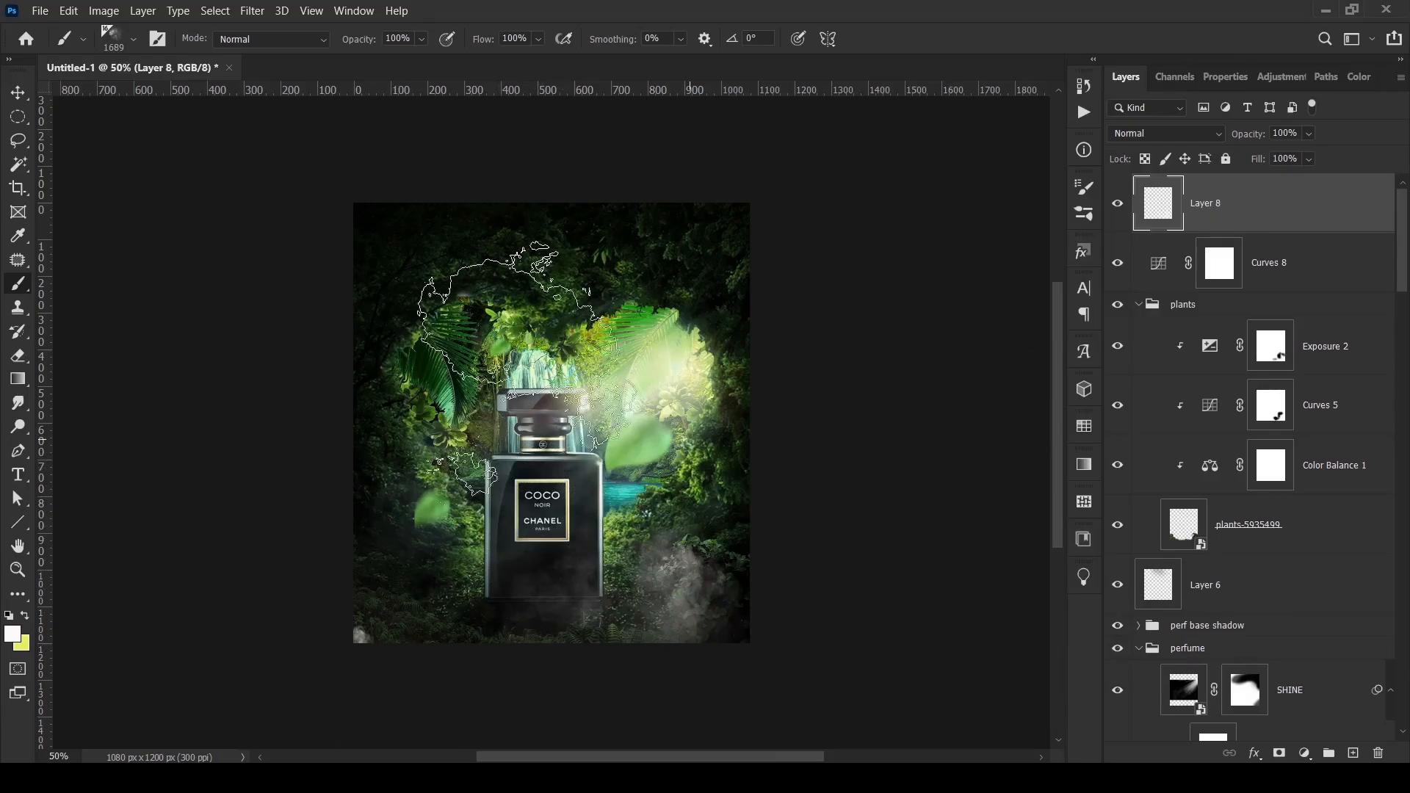
# - Reduce the smoke brush to 50% opacity and 1100 px, and add light smoke around the bottle
pyautogui.press('5')
pyautogui.press('[')
pyautogui.press('[')
pyautogui.press('[')
pyautogui.press('[')
pyautogui.press('[')
pyautogui.press('[')
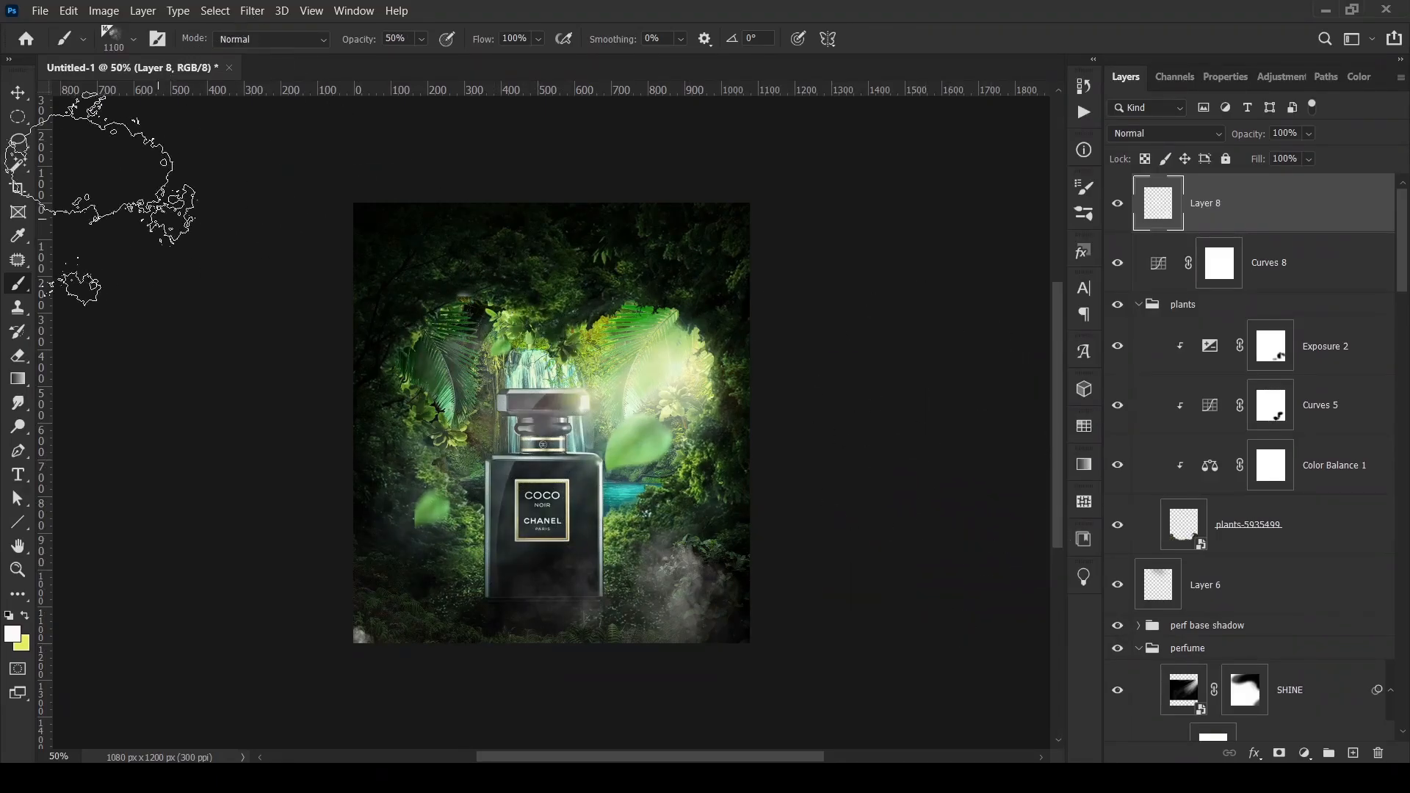
pyautogui.press('v')
# - Add a mask to the smoke layer and clear the smoke from the bottle with a soft 400 px black brush at 100% flow
pyautogui.click(1279, 753)
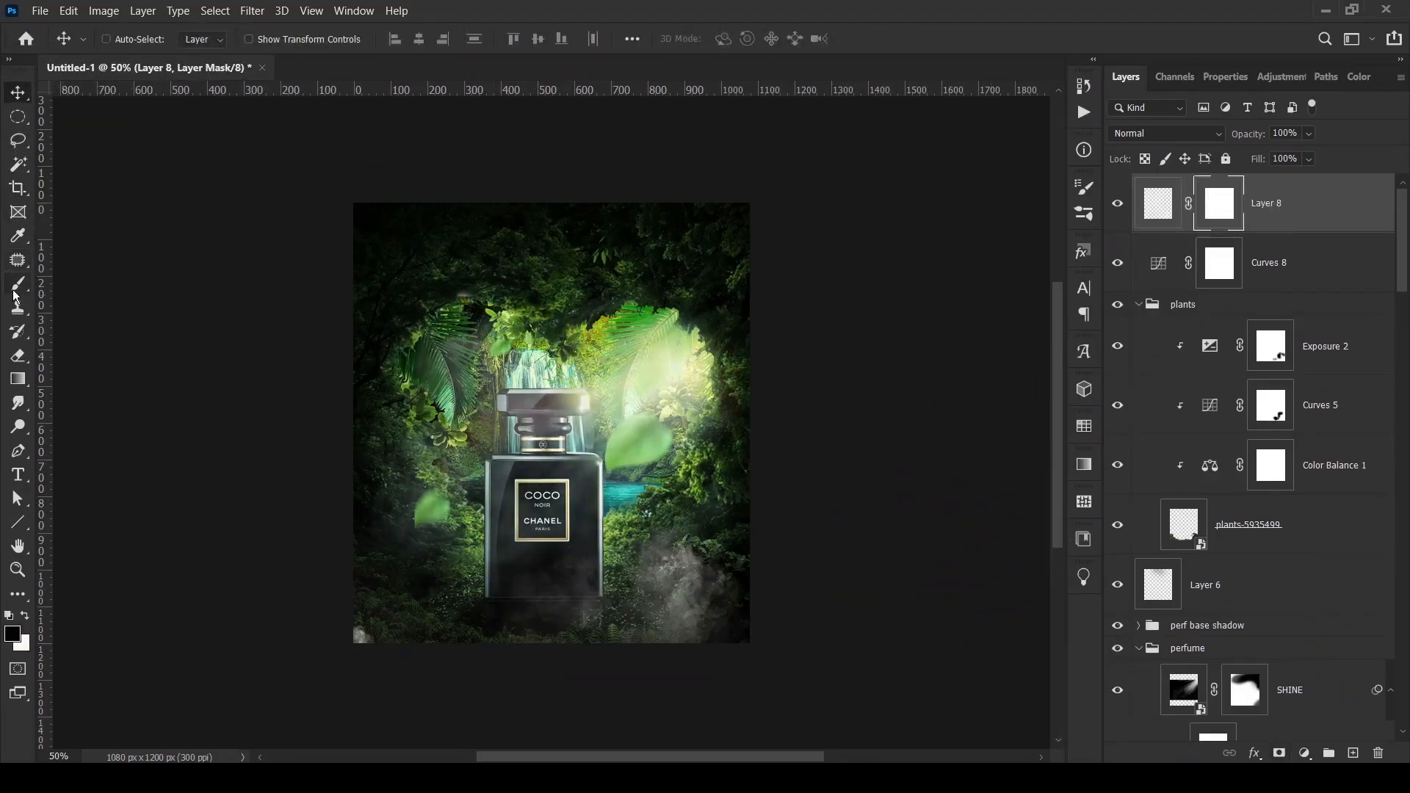
pyautogui.click(17, 286)
pyautogui.click(134, 39)
pyautogui.click(97, 177)
pyautogui.click(737, 6)
pyautogui.press('[')
pyautogui.press('[')
pyautogui.press('[')
pyautogui.press('[')
pyautogui.press('[')
pyautogui.press('[')
pyautogui.press('[')
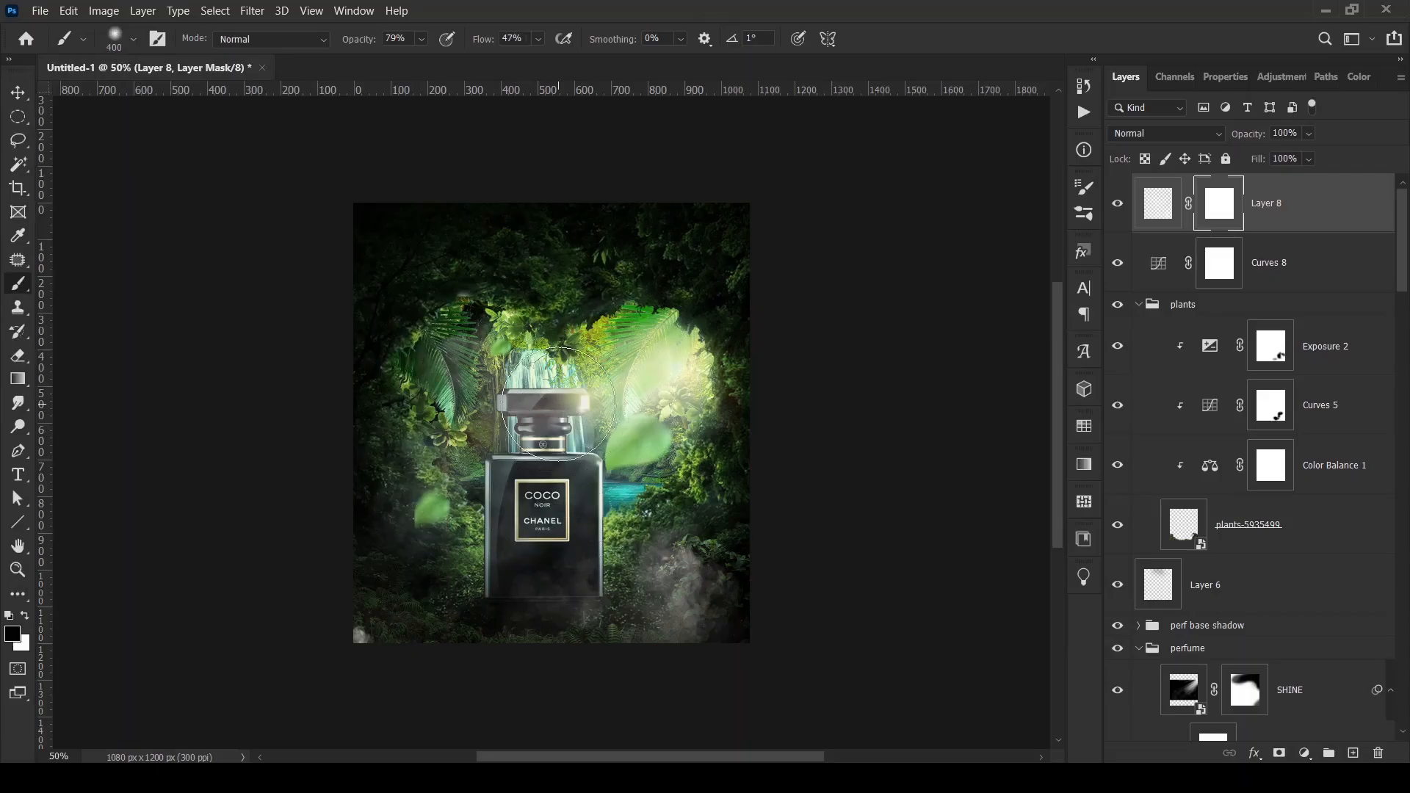
pyautogui.hotkey('shift', '0')
pyautogui.moveTo(558, 403)
pyautogui.mouseDown()
pyautogui.moveTo(527, 475)
pyautogui.moveTo(549, 519)
pyautogui.moveTo(529, 390)
pyautogui.moveTo(551, 431)
pyautogui.moveTo(544, 497)
pyautogui.mouseUp()
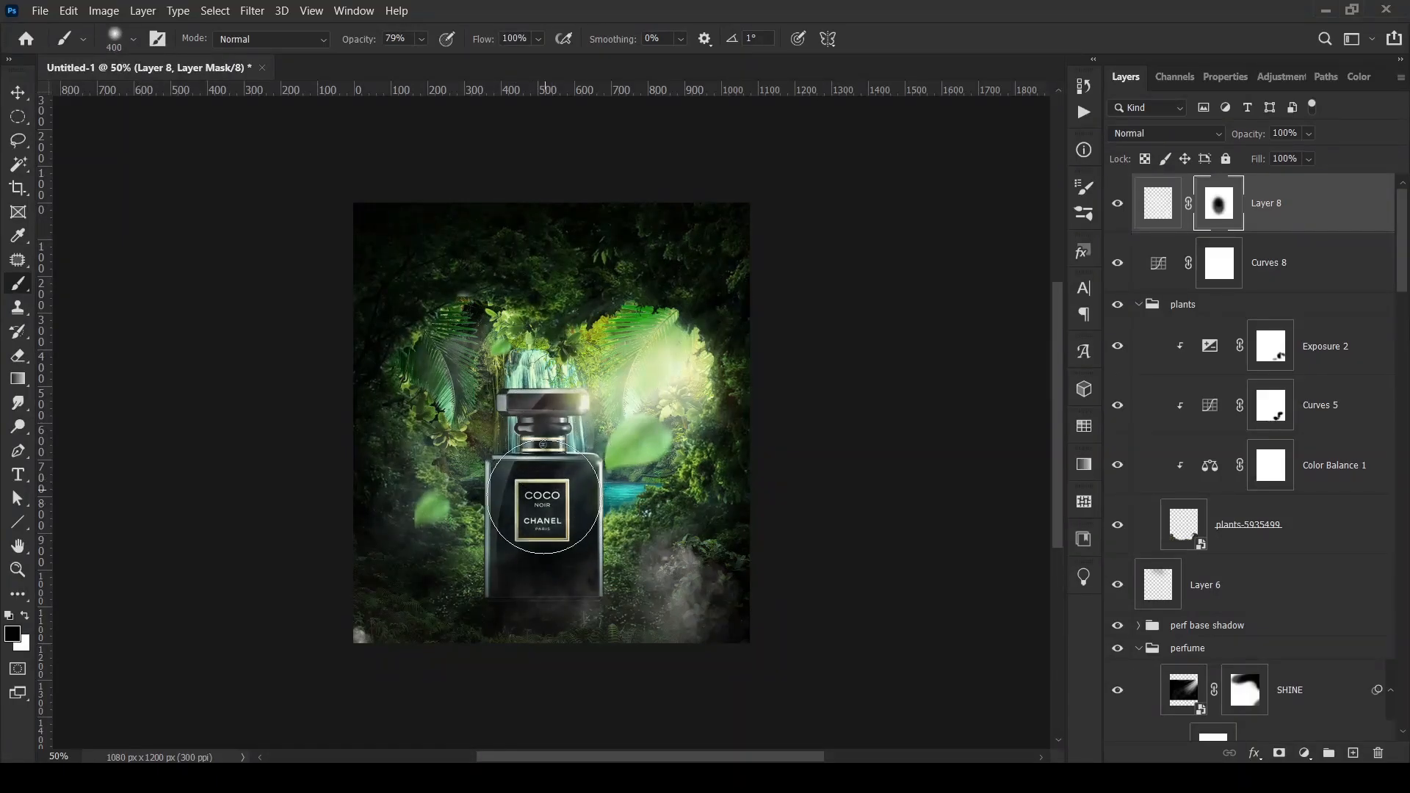
pyautogui.press('v')
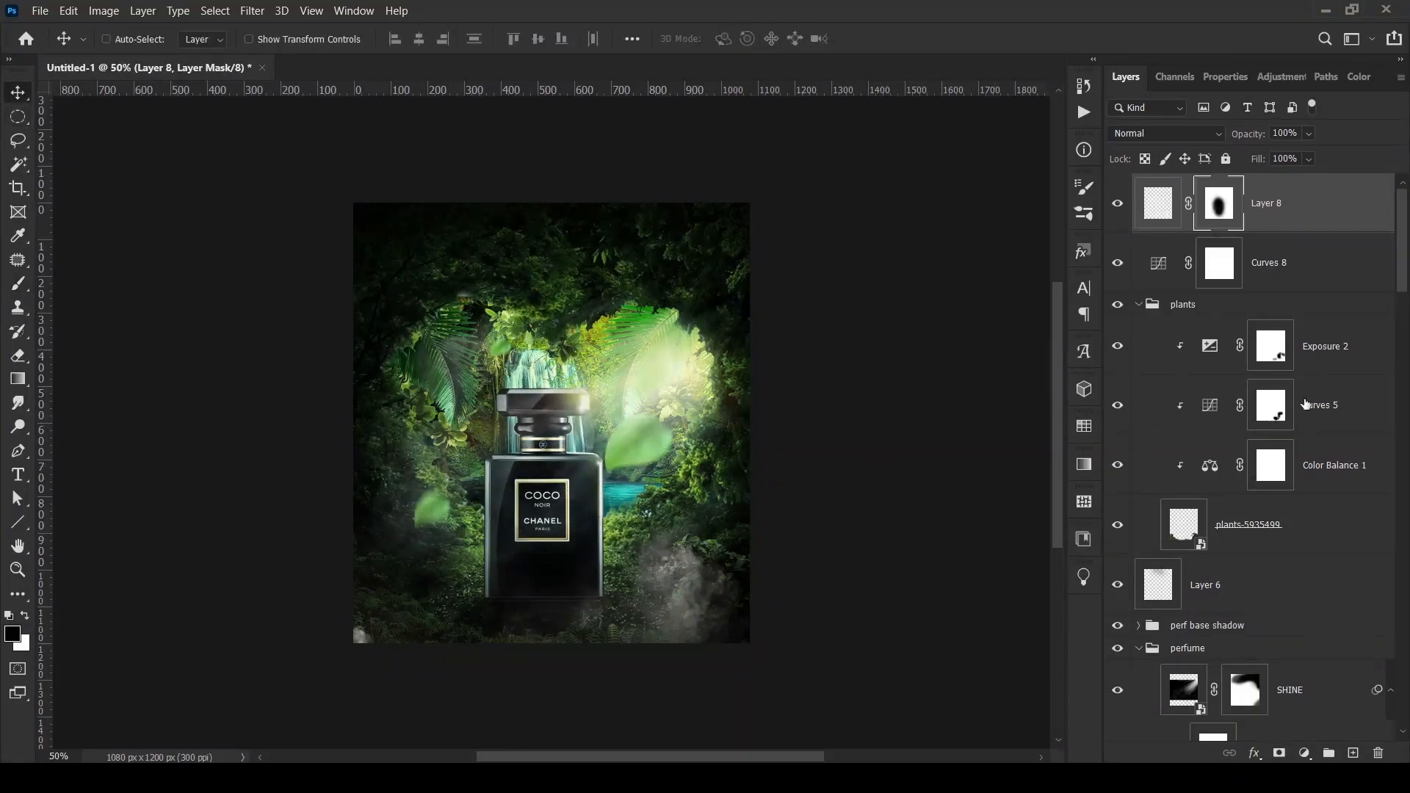
# - Add a new layer above Color Balance 3 and select the 1100 px smoke brush at 50% opacity
pyautogui.scroll(-15, 1304, 404)
pyautogui.scroll(3, 1287, 523)
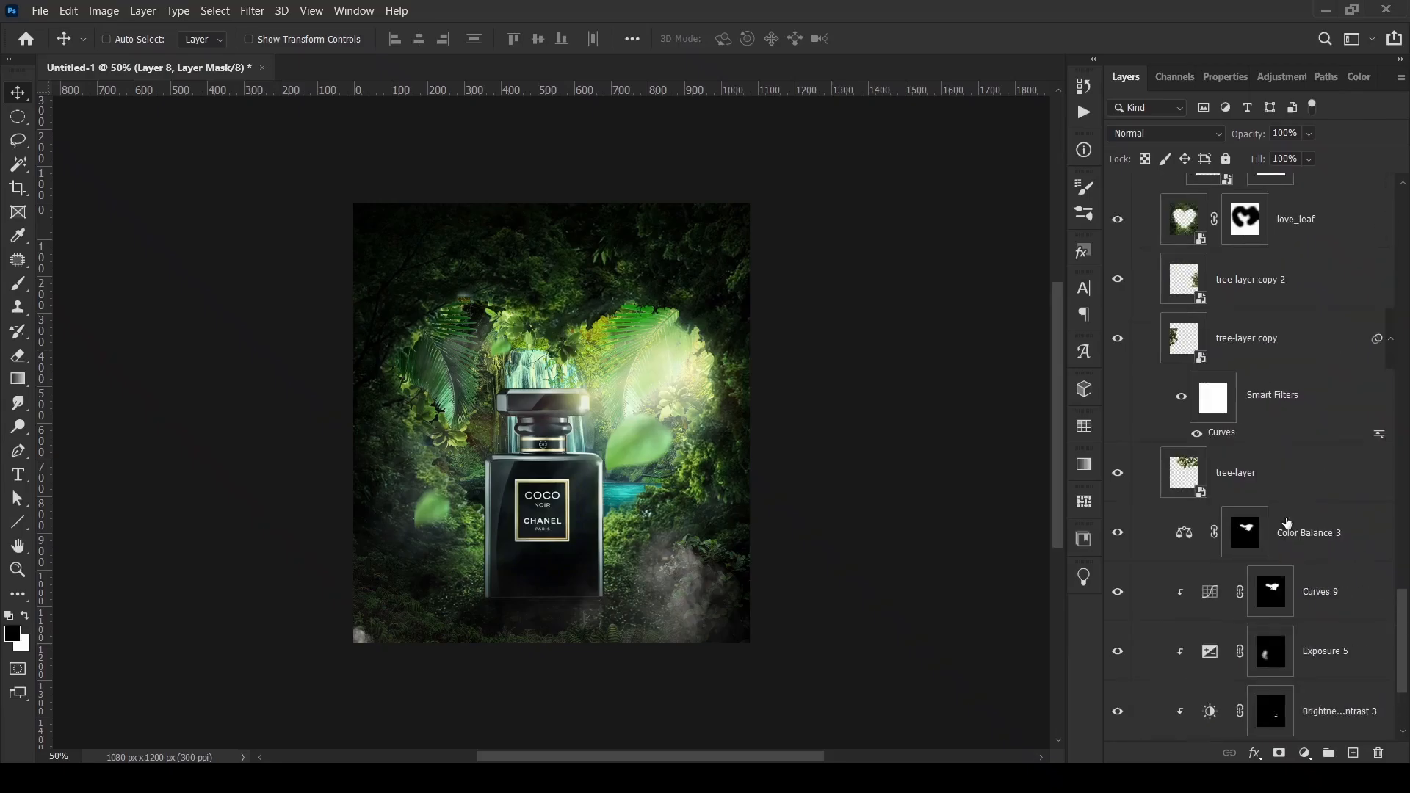
pyautogui.click(1185, 532)
pyautogui.hotkey('ctrl', 'shift', 'alt', 'n')
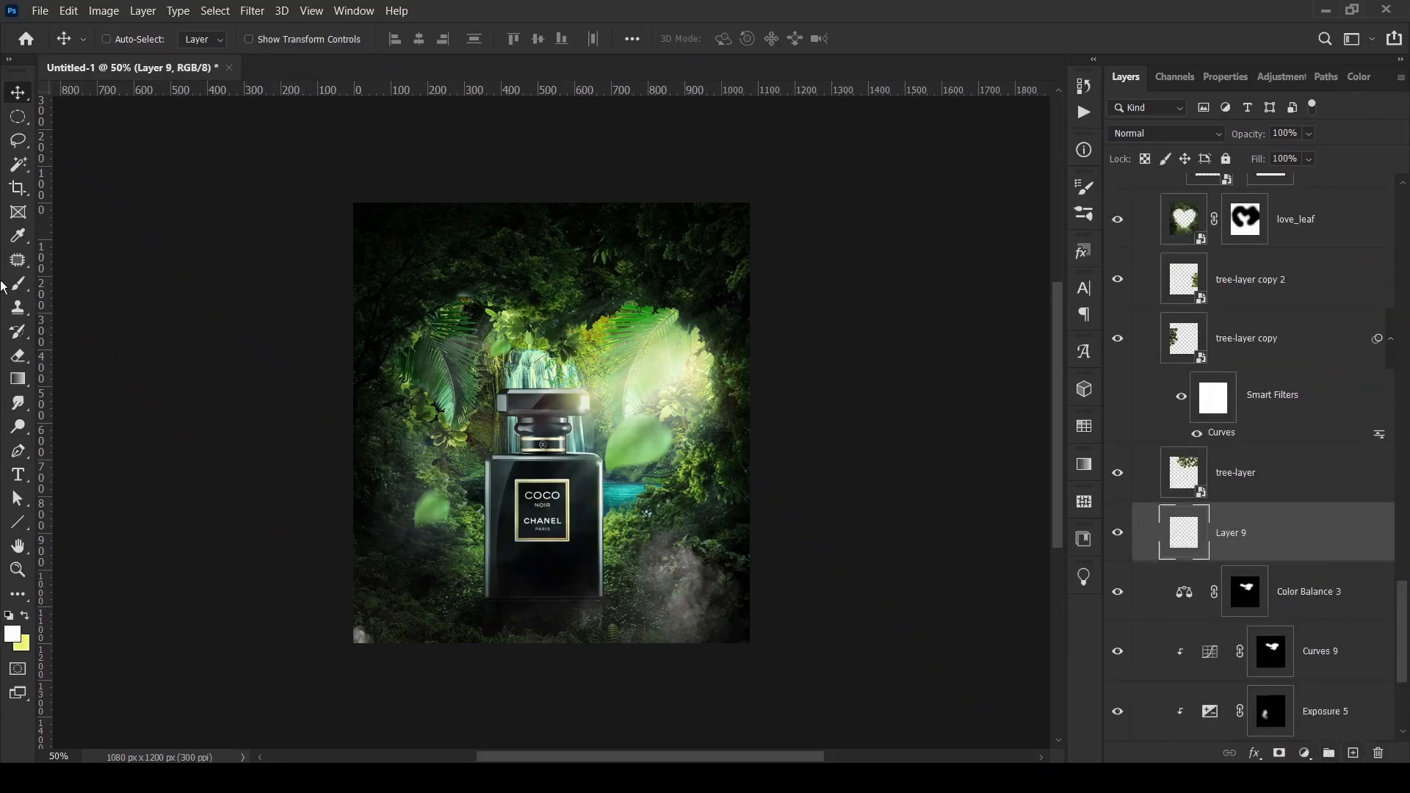
pyautogui.press('b')
pyautogui.click(114, 38)
pyautogui.doubleClick(96, 177)
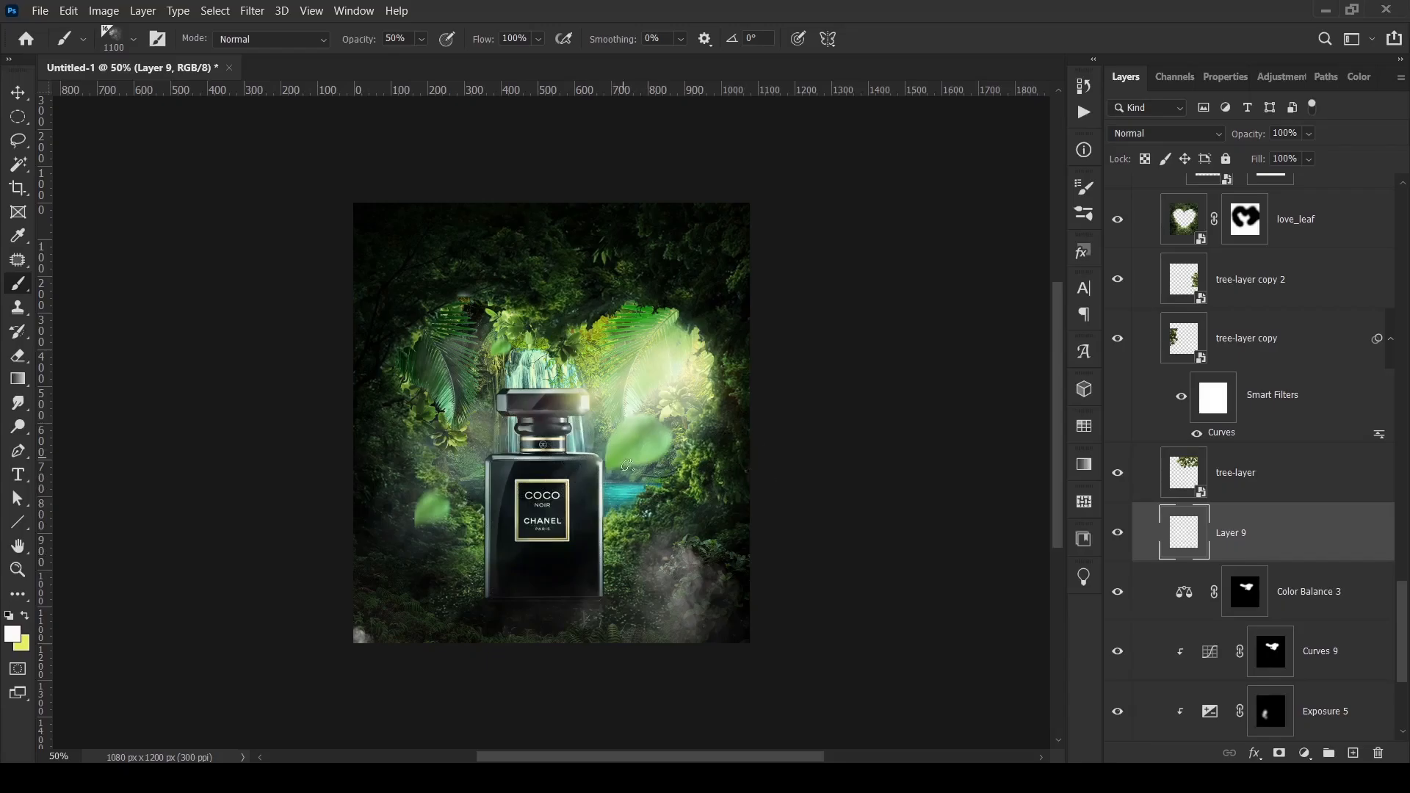
# - Shrink the smoke brush to 50 px at 100% opacity and add faint smoke behind the bottle on Layer 9
pyautogui.press('[')
pyautogui.press('[')
pyautogui.press('[')
pyautogui.press('[')
pyautogui.press('[')
pyautogui.press('[')
pyautogui.press('[')
pyautogui.press('[')
pyautogui.hotkey('ctrl', '1')
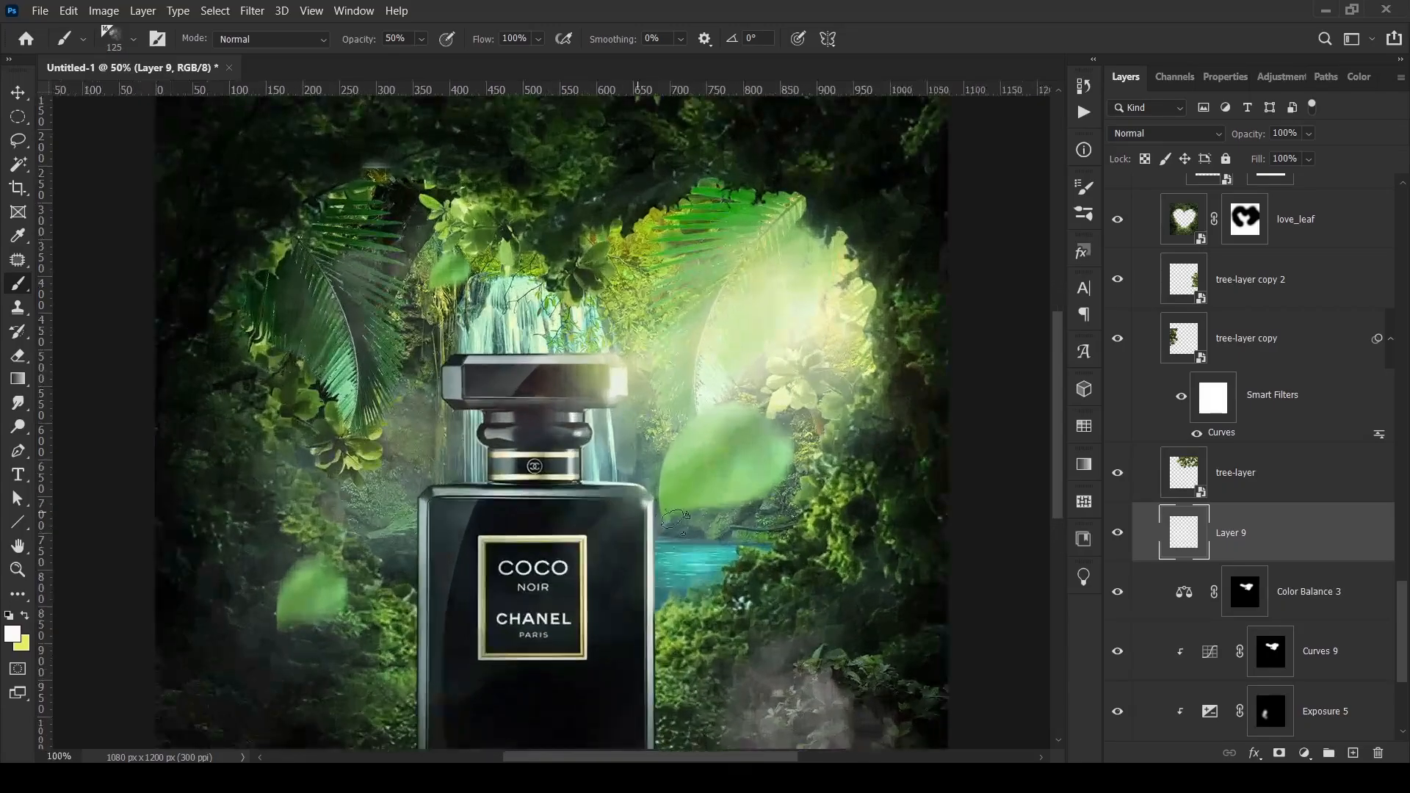
pyautogui.press('0')
pyautogui.scroll(2, 677, 578)
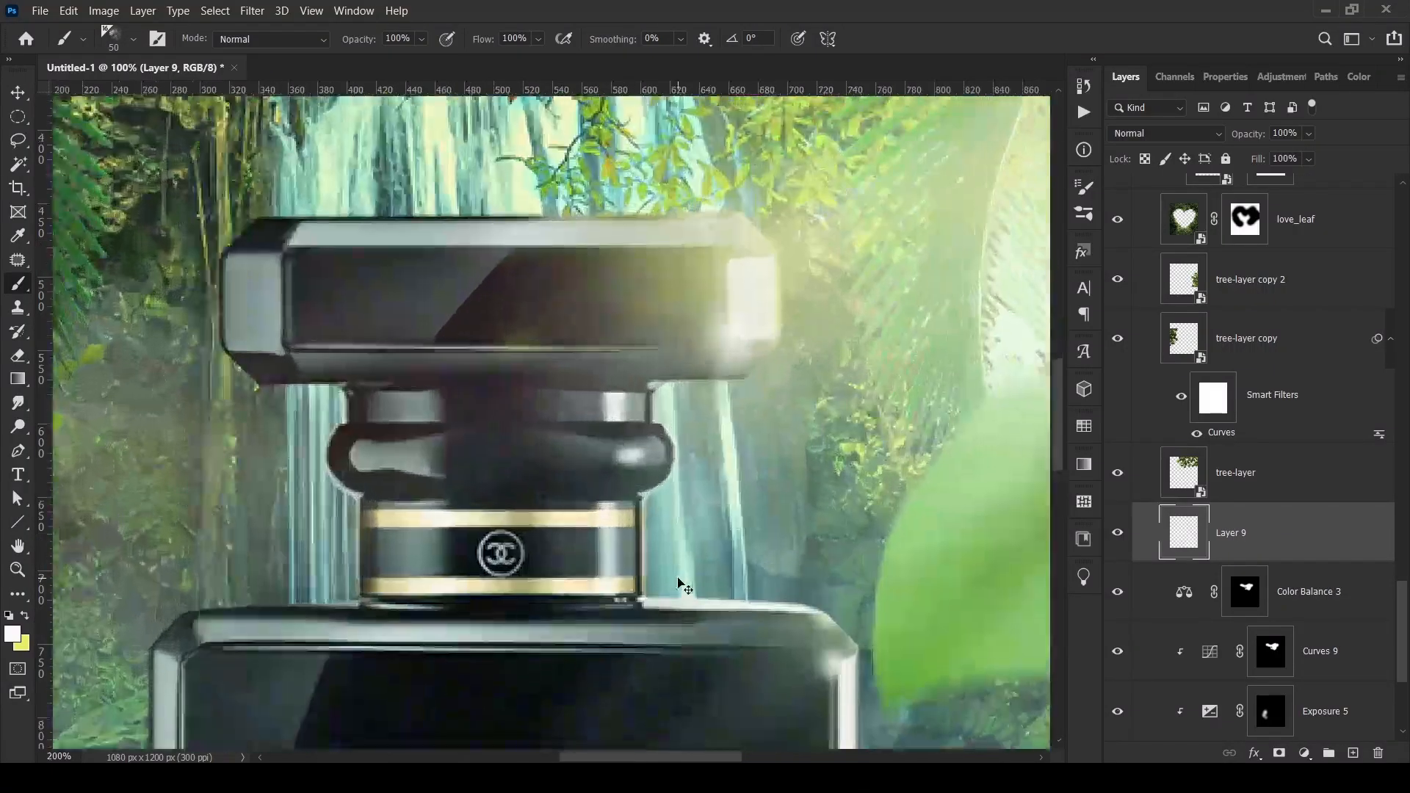
pyautogui.scroll(-3, 1289, 512)
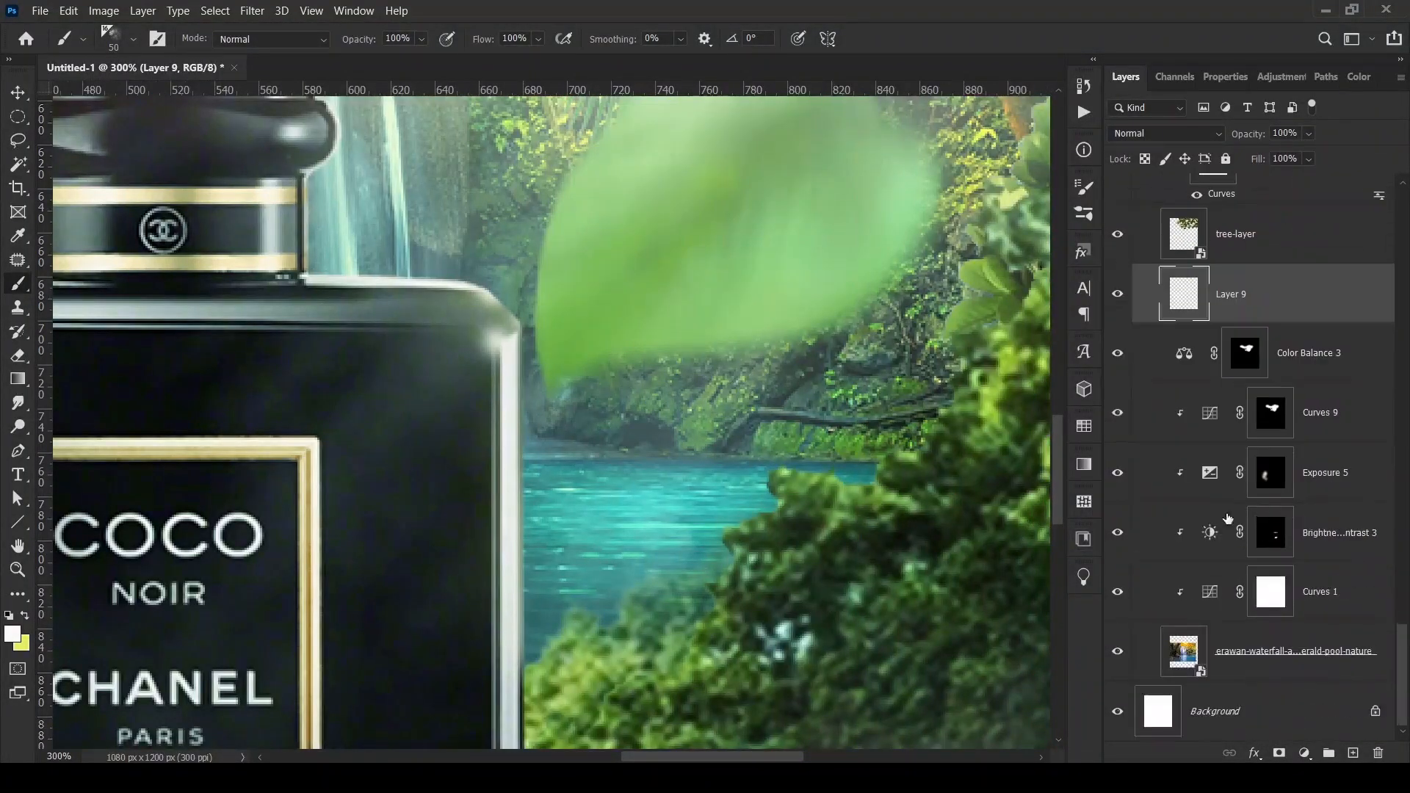
pyautogui.hotkey('ctrl', '0')
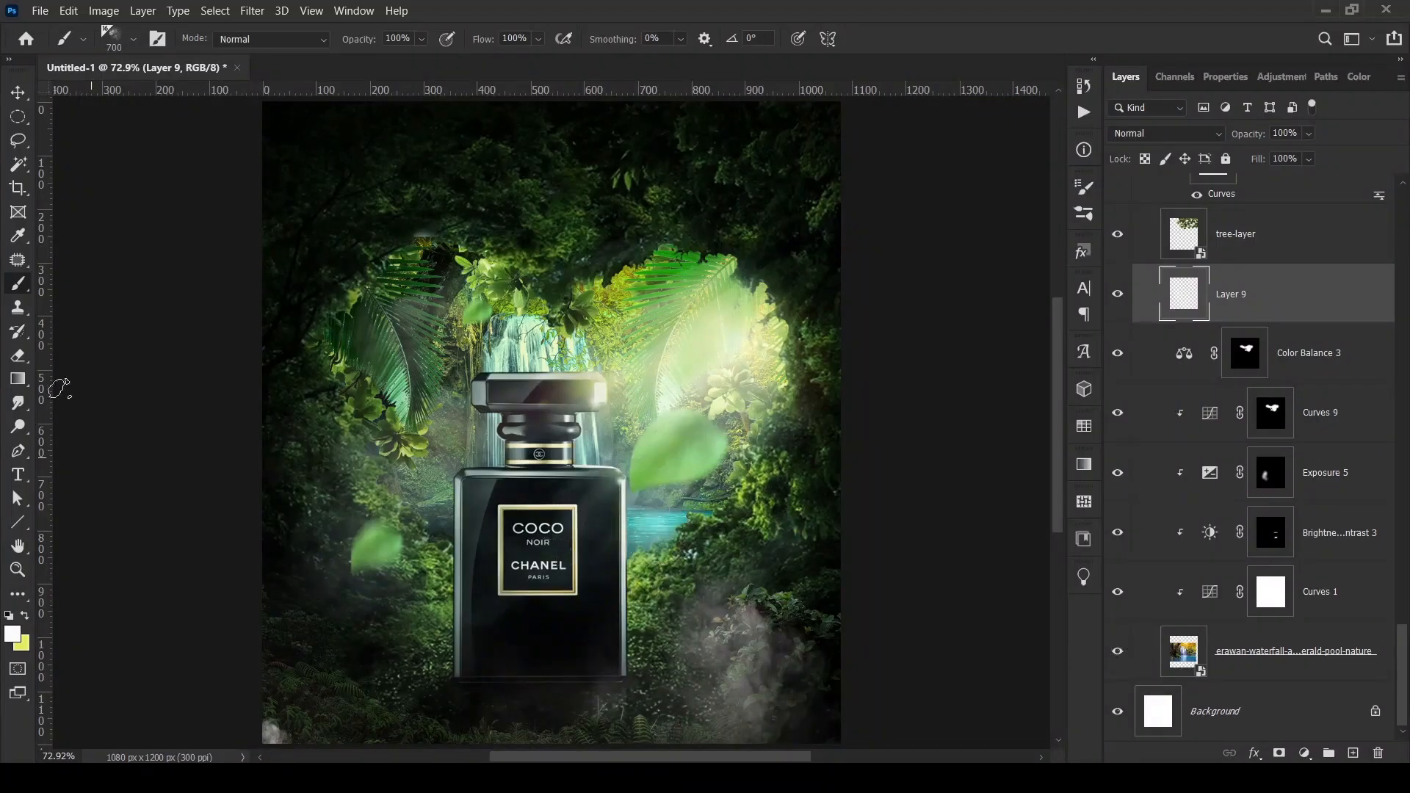
# - Soften the smoke on Layer 9 with a 3.1 px Gaussian Blur and set the layer's opacity to 70%
pyautogui.click(18, 92)
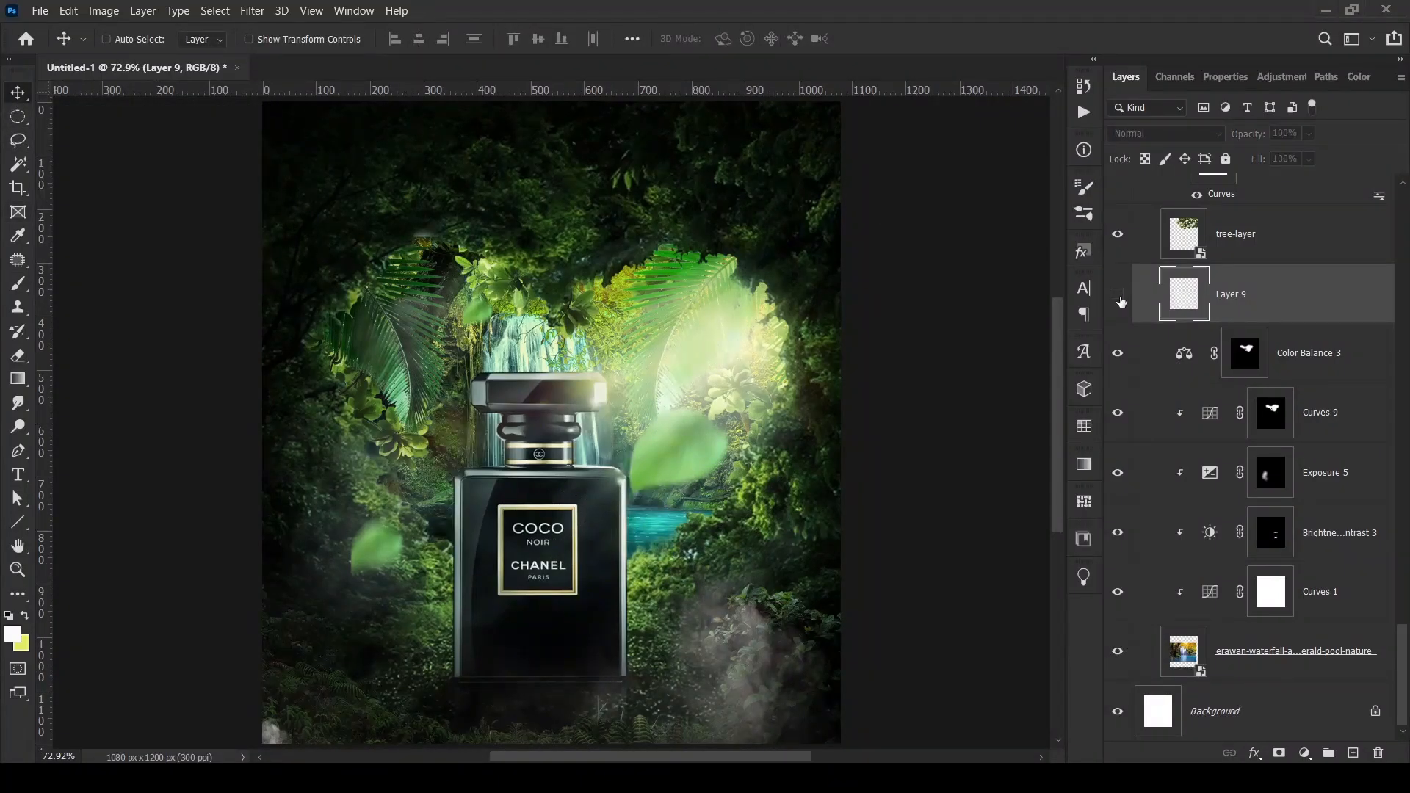
pyautogui.hotkey('ctrl', '-')
pyautogui.hotkey('ctrl', '-')
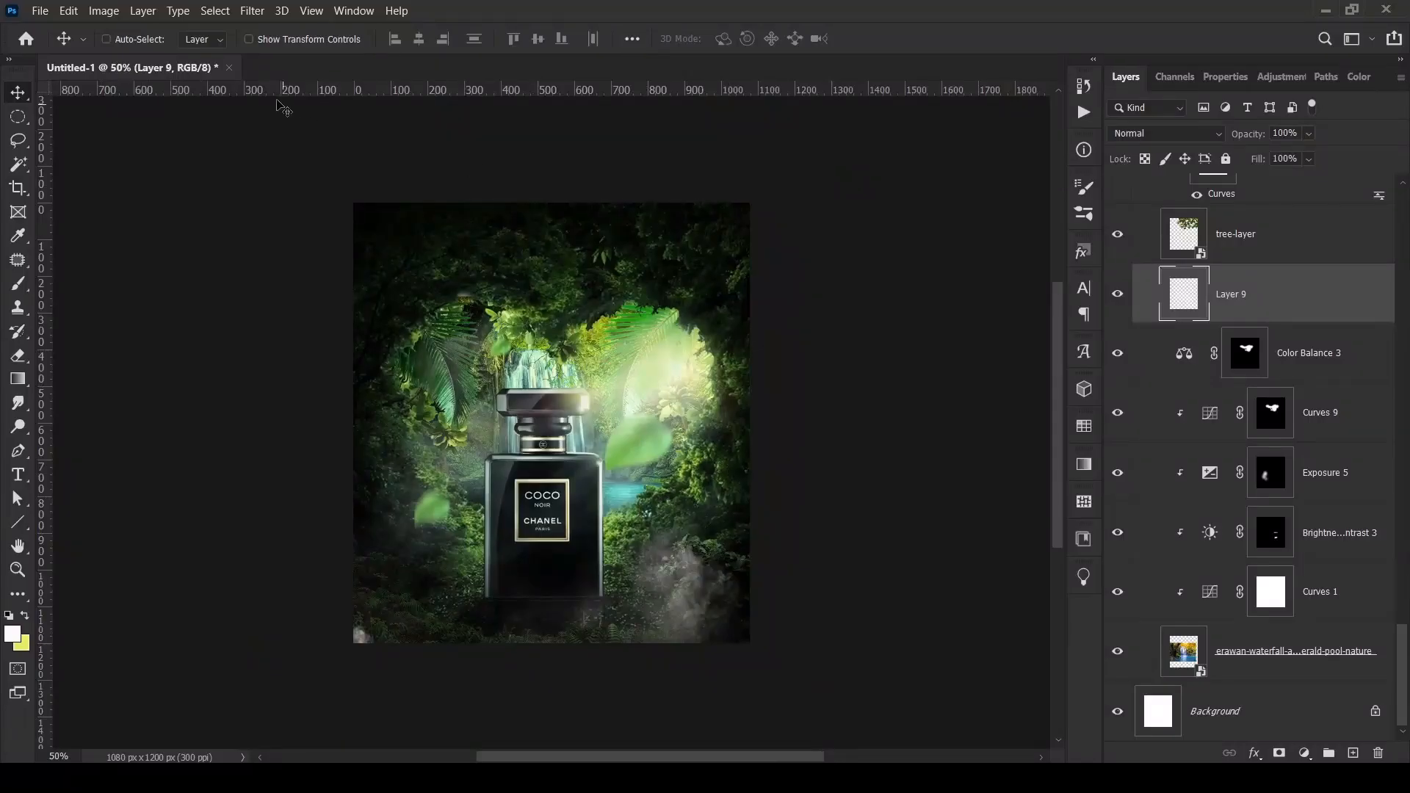
pyautogui.click(252, 10)
pyautogui.click(519, 271)
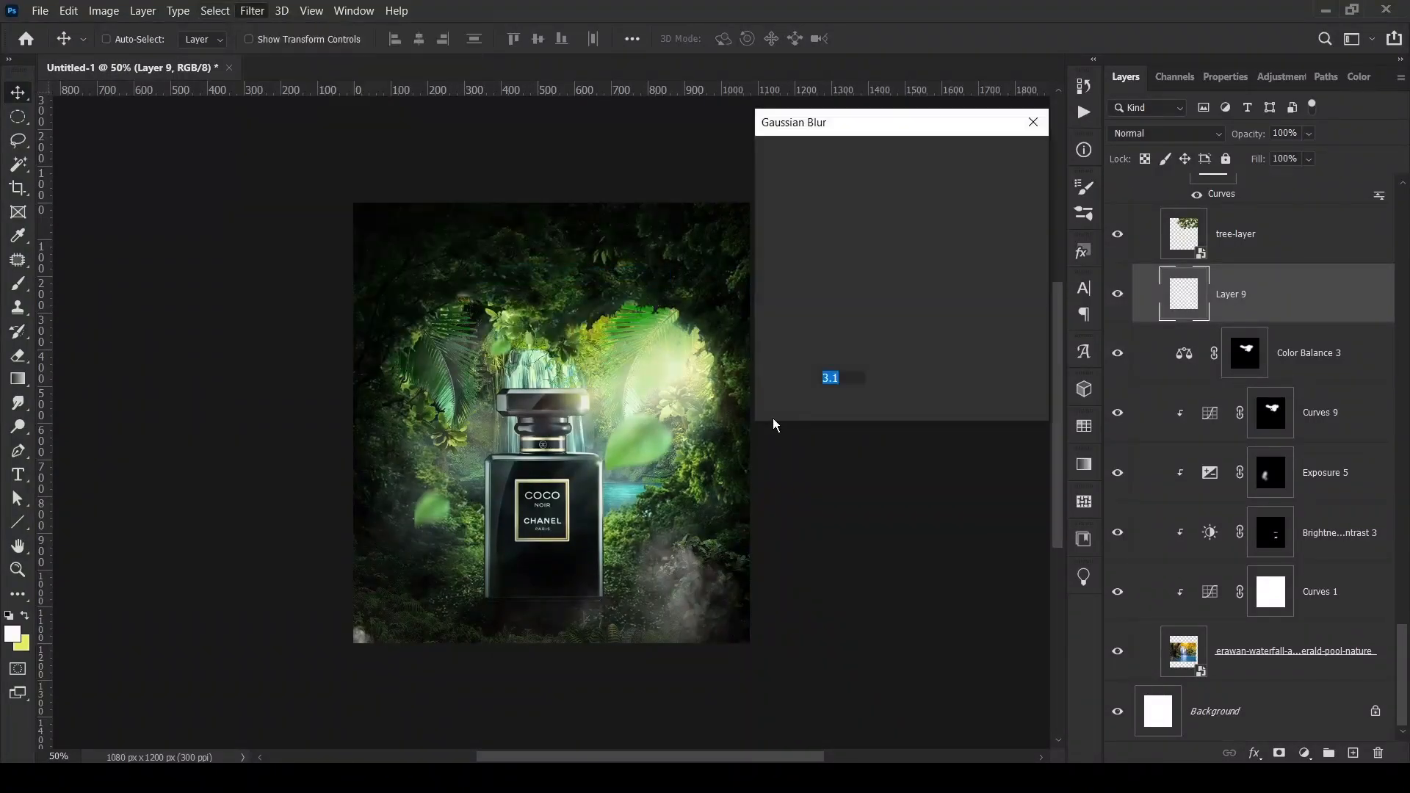
pyautogui.click(1025, 157)
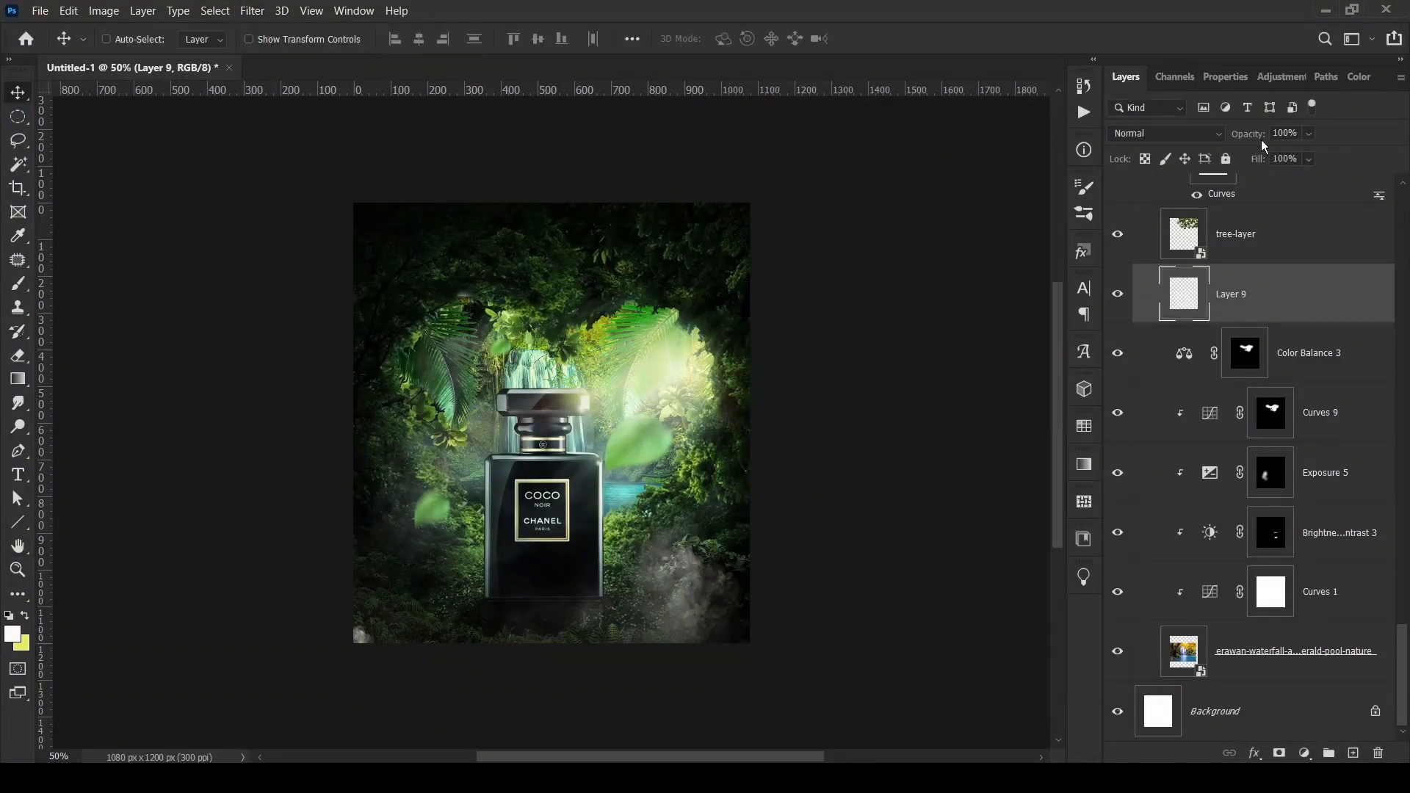
pyautogui.write('70')
pyautogui.press('Return')
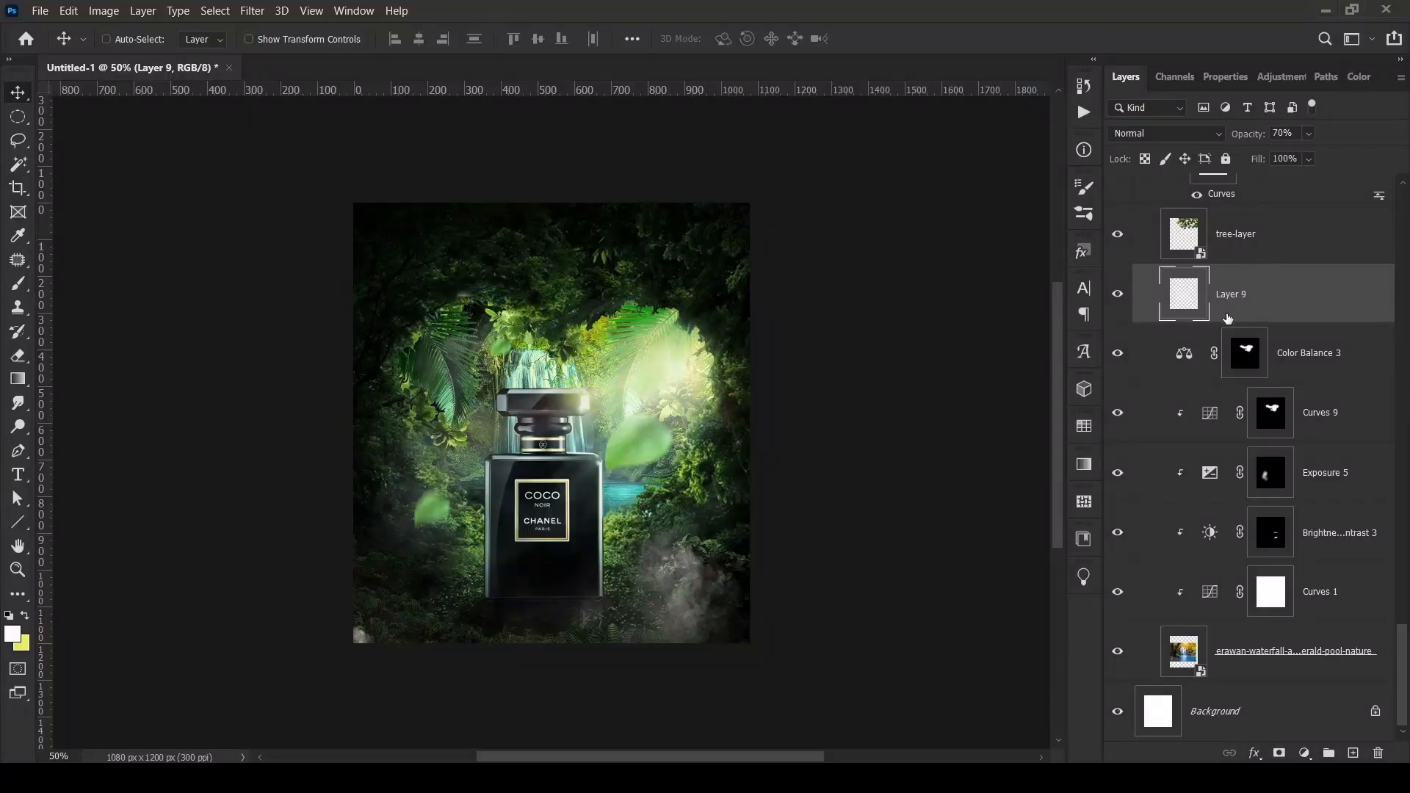
# - Compare the image with and without the Layer 8 smoke and set that layer's opacity to 70%
pyautogui.scroll(15, 1229, 317)
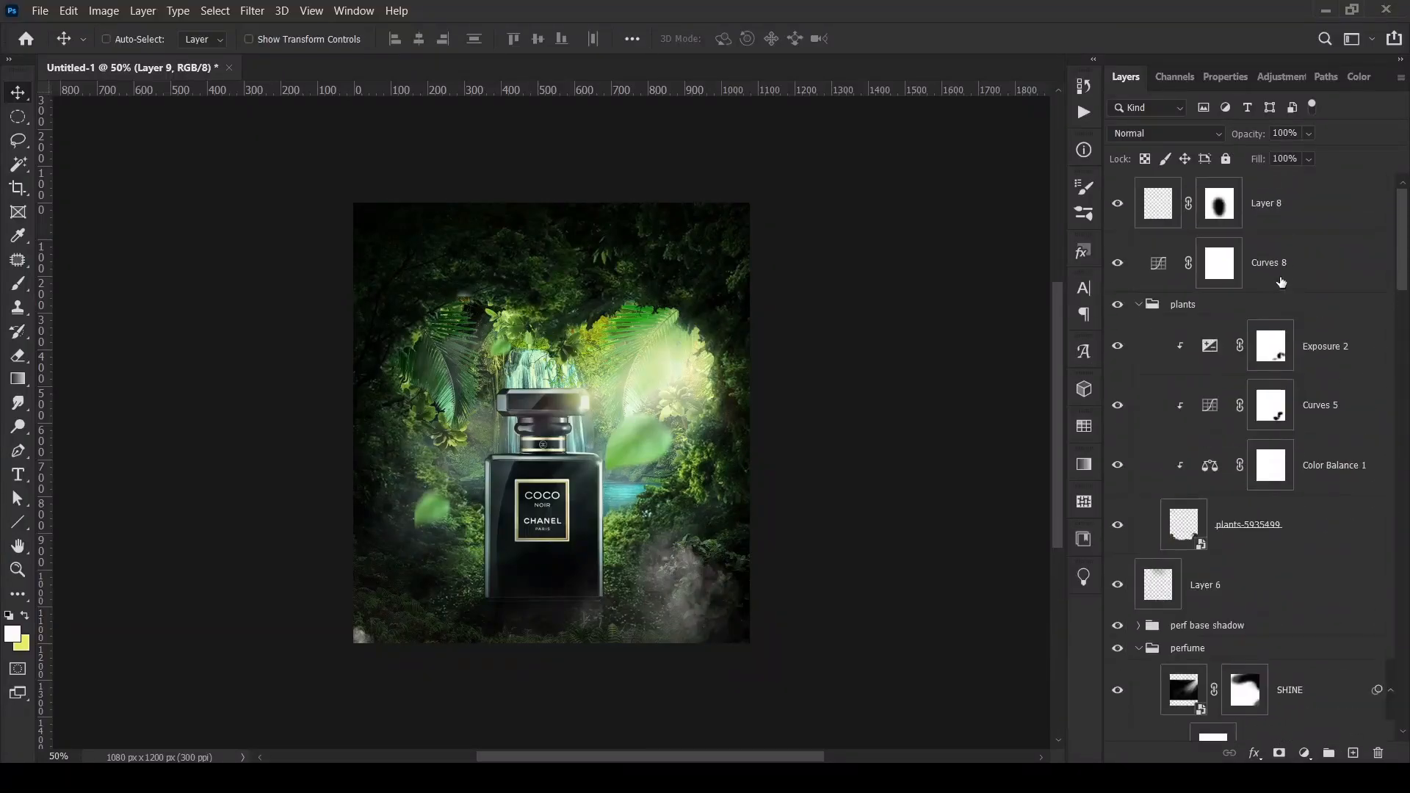
pyautogui.click(1155, 221)
pyautogui.click(1118, 205)
pyautogui.click(1118, 205)
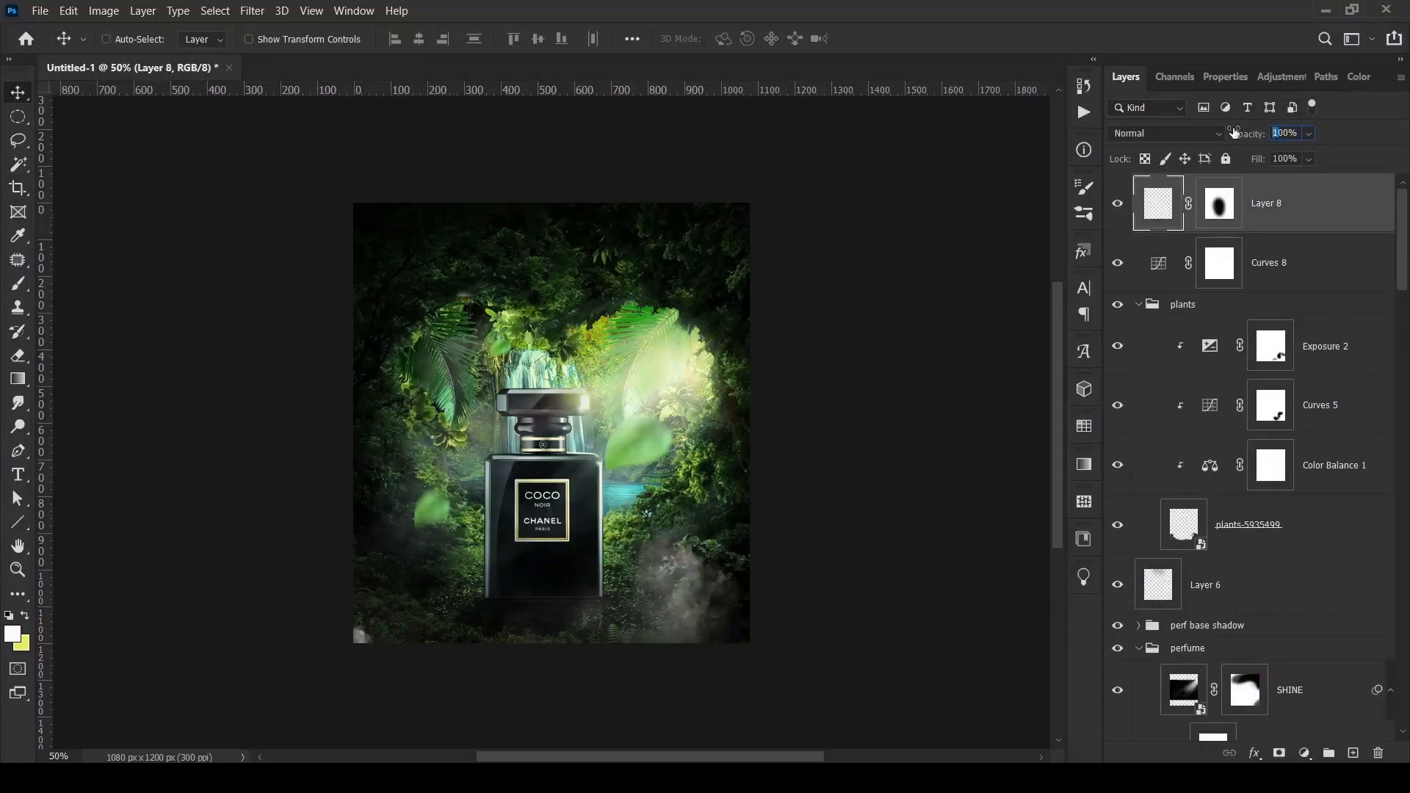
pyautogui.write('70')
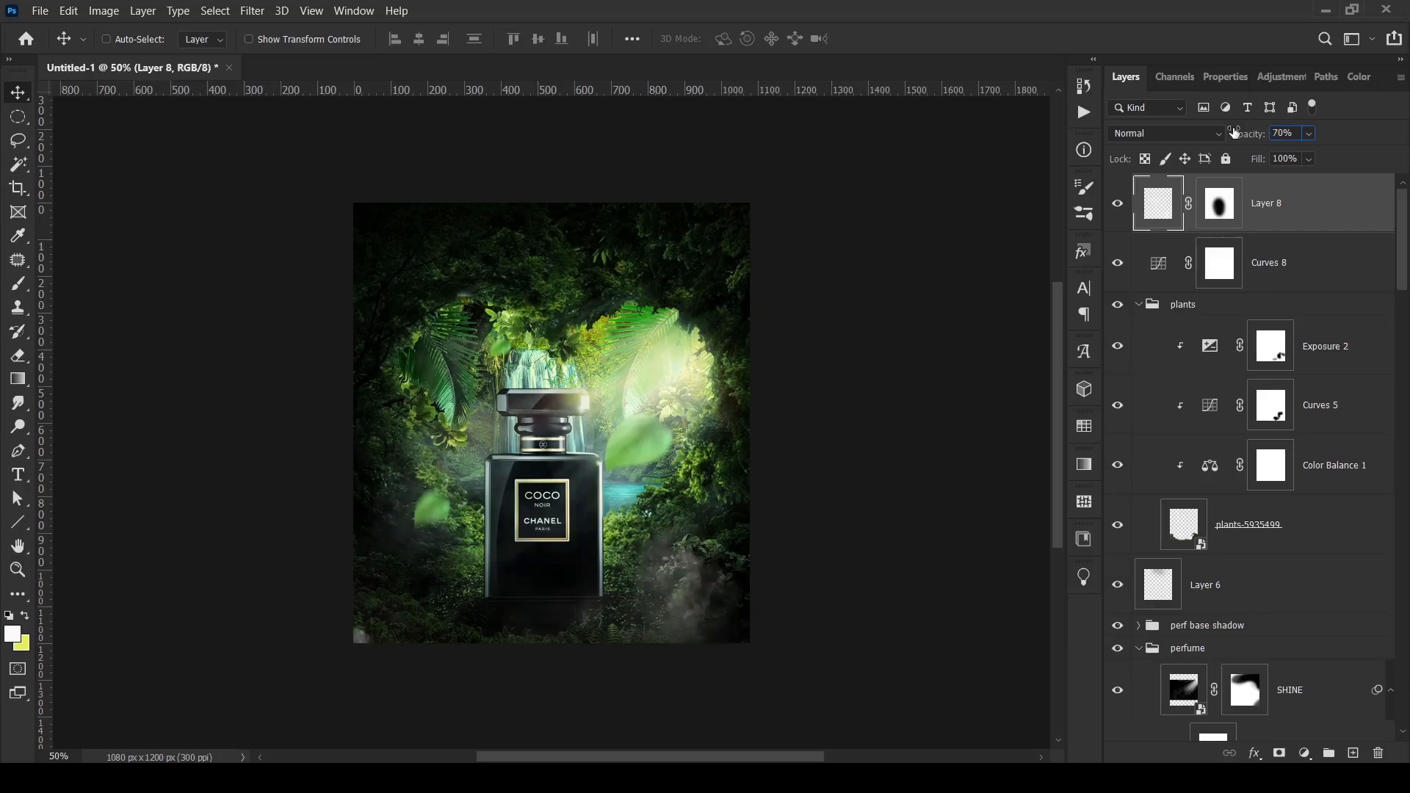
# - Fade the smoke right of the bottle's base on Layer 8's mask with a soft 250 px black brush at 20% opacity
pyautogui.click(1219, 203)
pyautogui.press('d')
pyautogui.press('b')
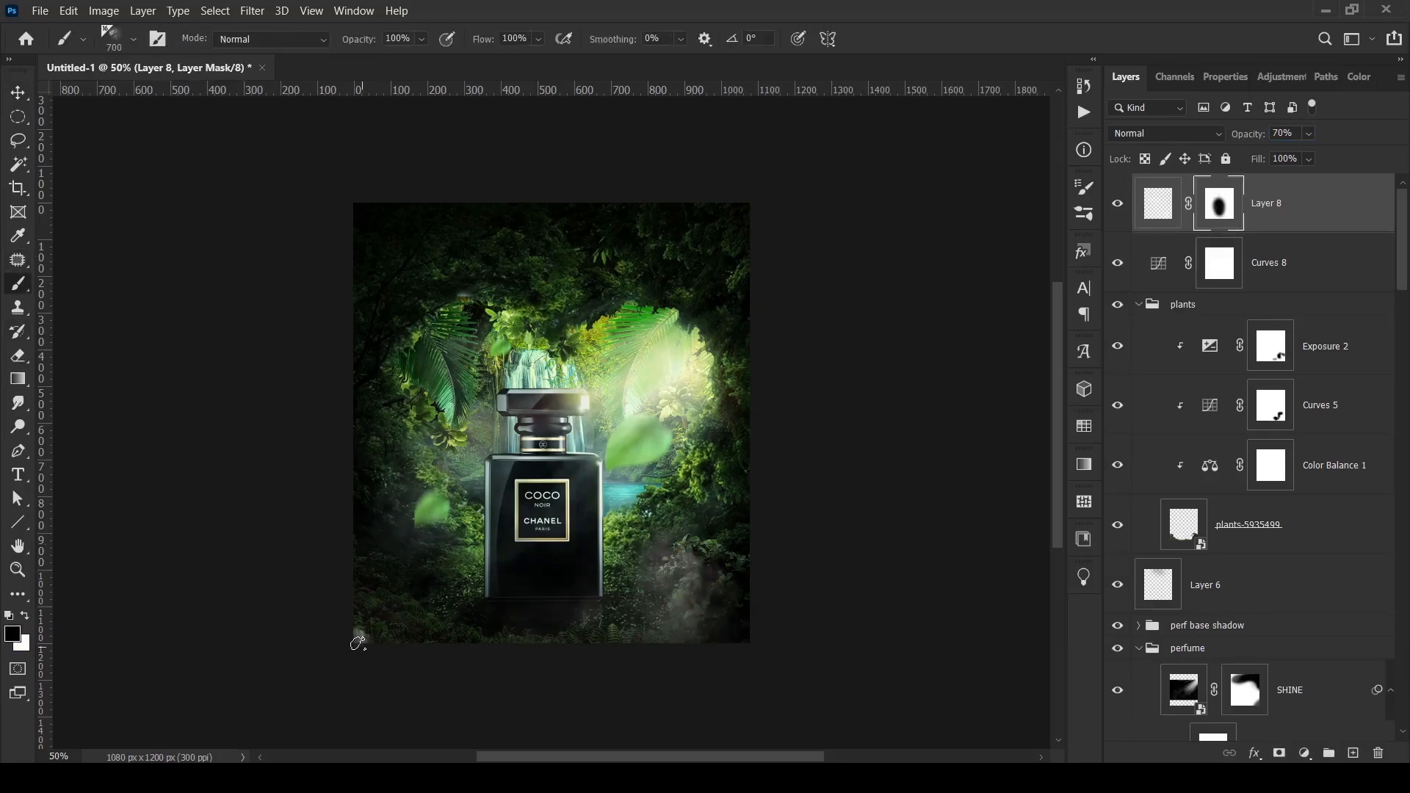
pyautogui.click(138, 39)
pyautogui.doubleClick(185, 175)
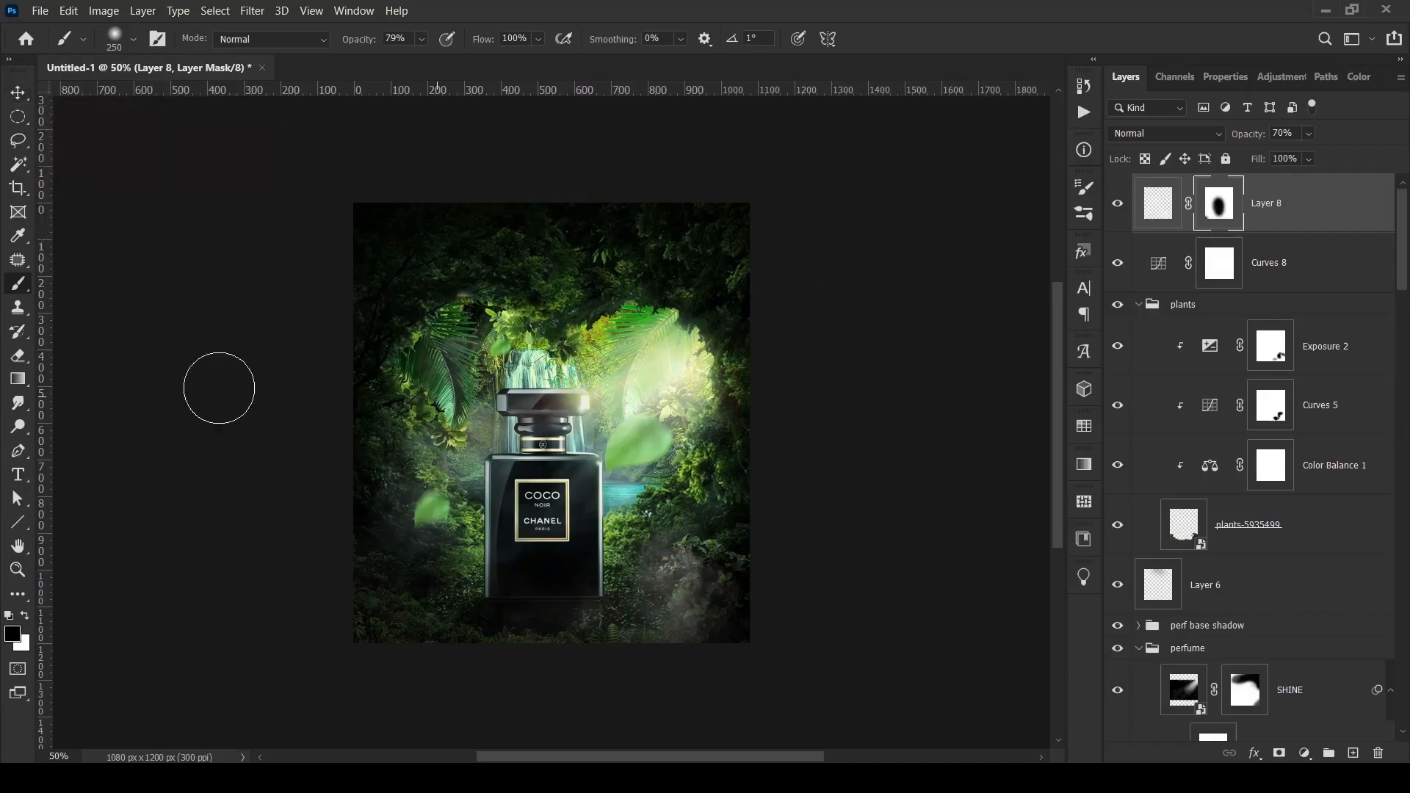
pyautogui.press('2')
pyautogui.moveTo(700, 564)
pyautogui.mouseDown()
pyautogui.moveTo(654, 566)
pyautogui.moveTo(683, 554)
pyautogui.moveTo(674, 580)
pyautogui.mouseUp()
pyautogui.click(10, 95)
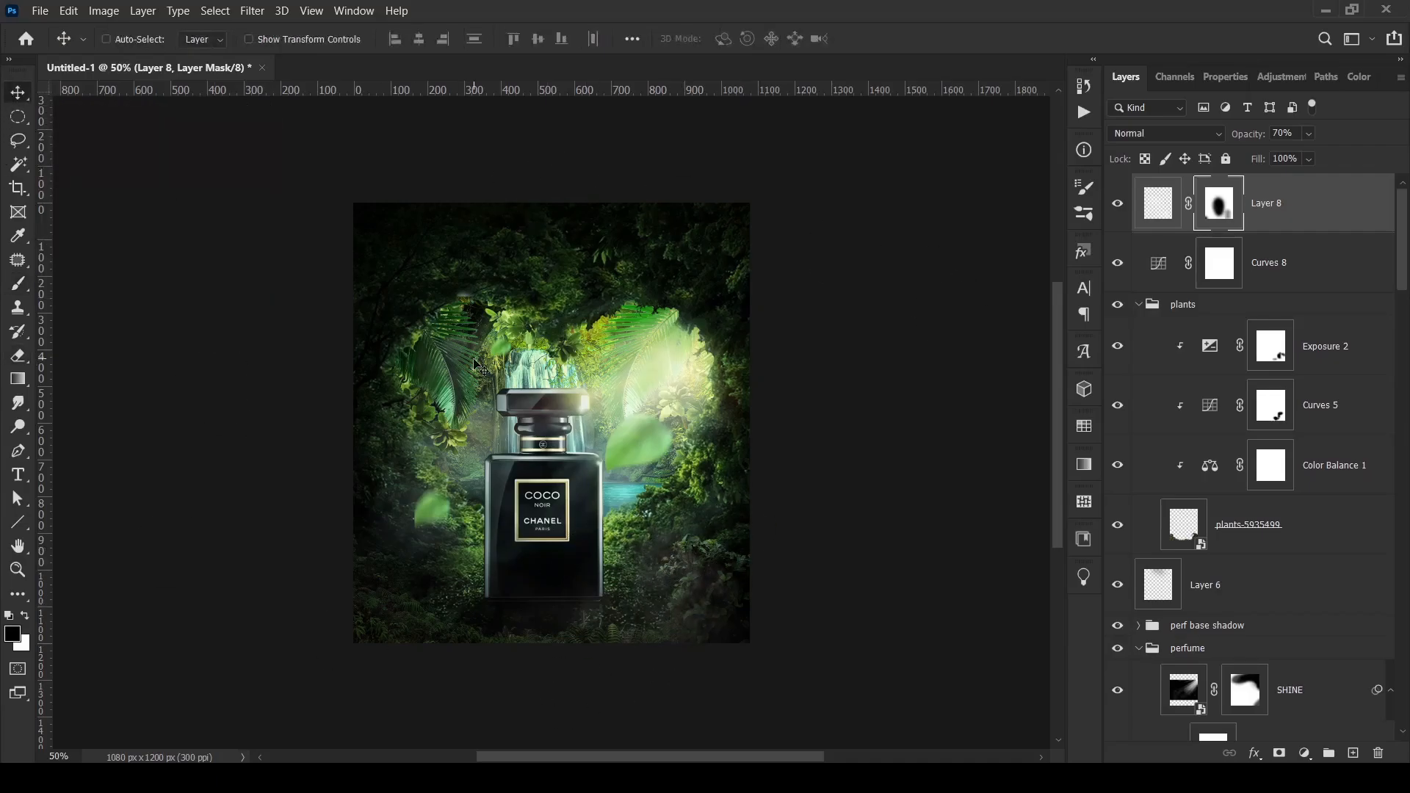
# - Collapse the plants and perfume groups and move Layer 8 below Curves 8
pyautogui.click(1139, 304)
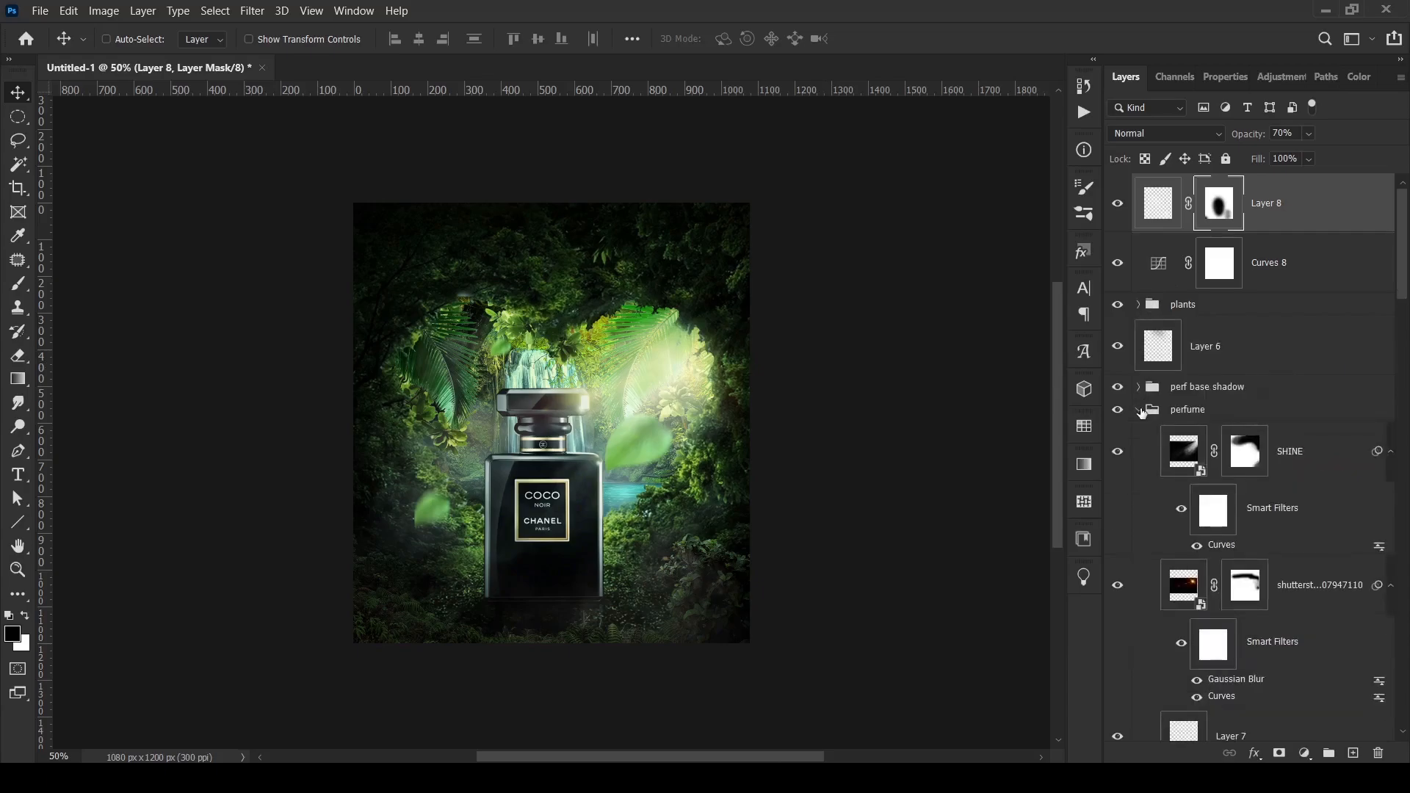
pyautogui.click(1140, 409)
pyautogui.moveTo(1162, 211); pyautogui.dragTo(1161, 283)
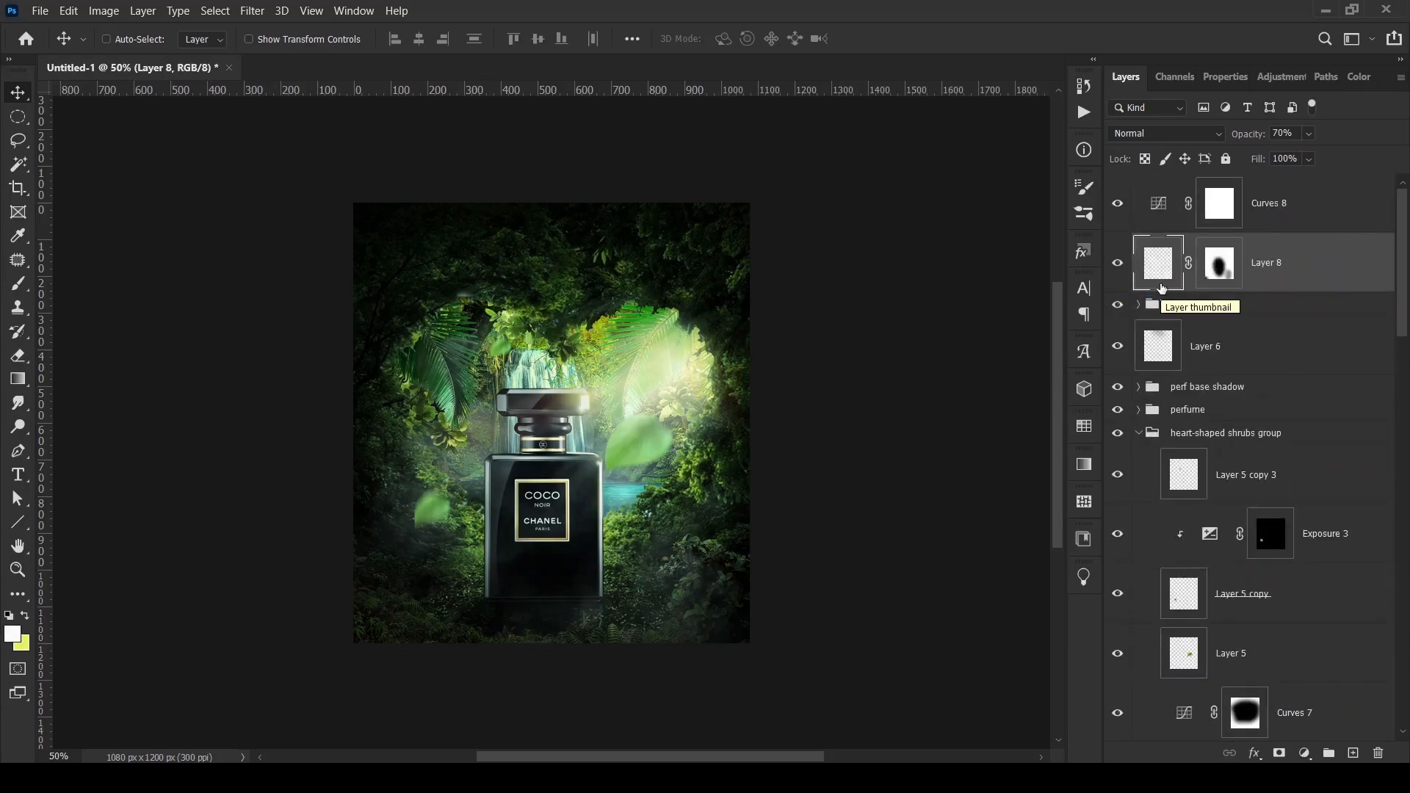
# - Place the blue butterfly image 8_1 above Curves 8 and scale it down to a small size over the bottle's neck
pyautogui.click(1177, 209)
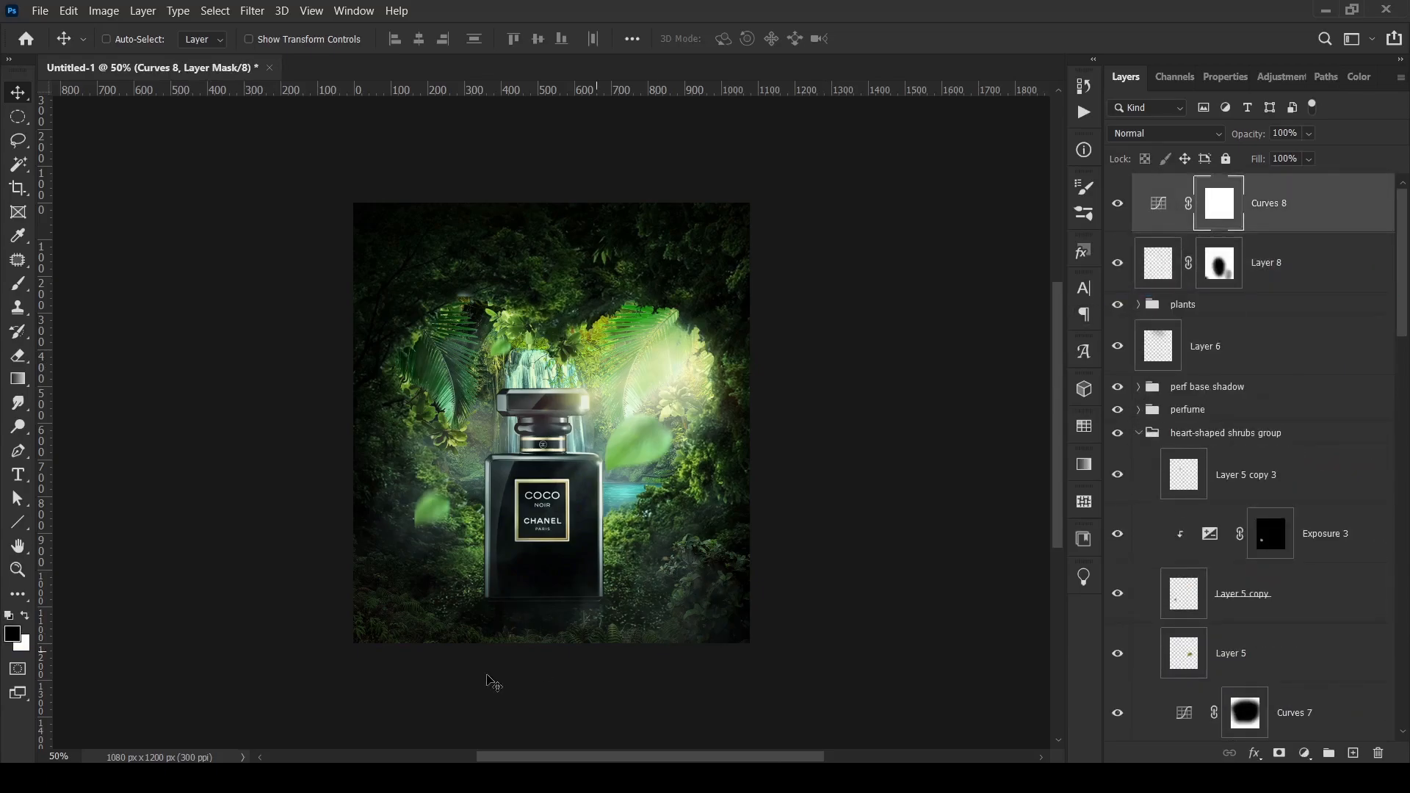
pyautogui.hotkey('alt', 'Tab')
pyautogui.moveTo(756, 734); pyautogui.dragTo(576, 402)
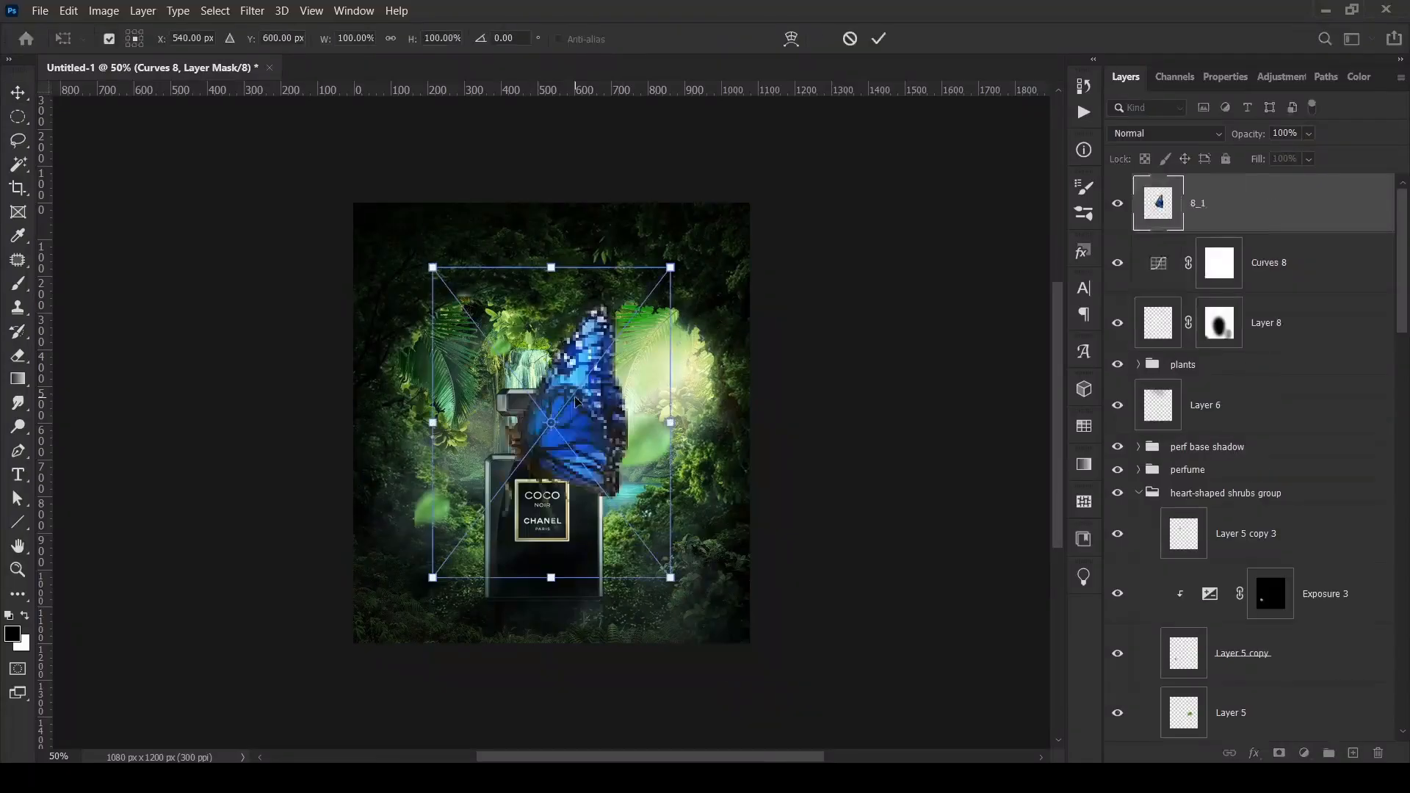
pyautogui.hotkey('ctrl', '+')
pyautogui.moveTo(710, 214); pyautogui.dragTo(534, 351)
pyautogui.press('Return')
pyautogui.hotkey('ctrl', '+')
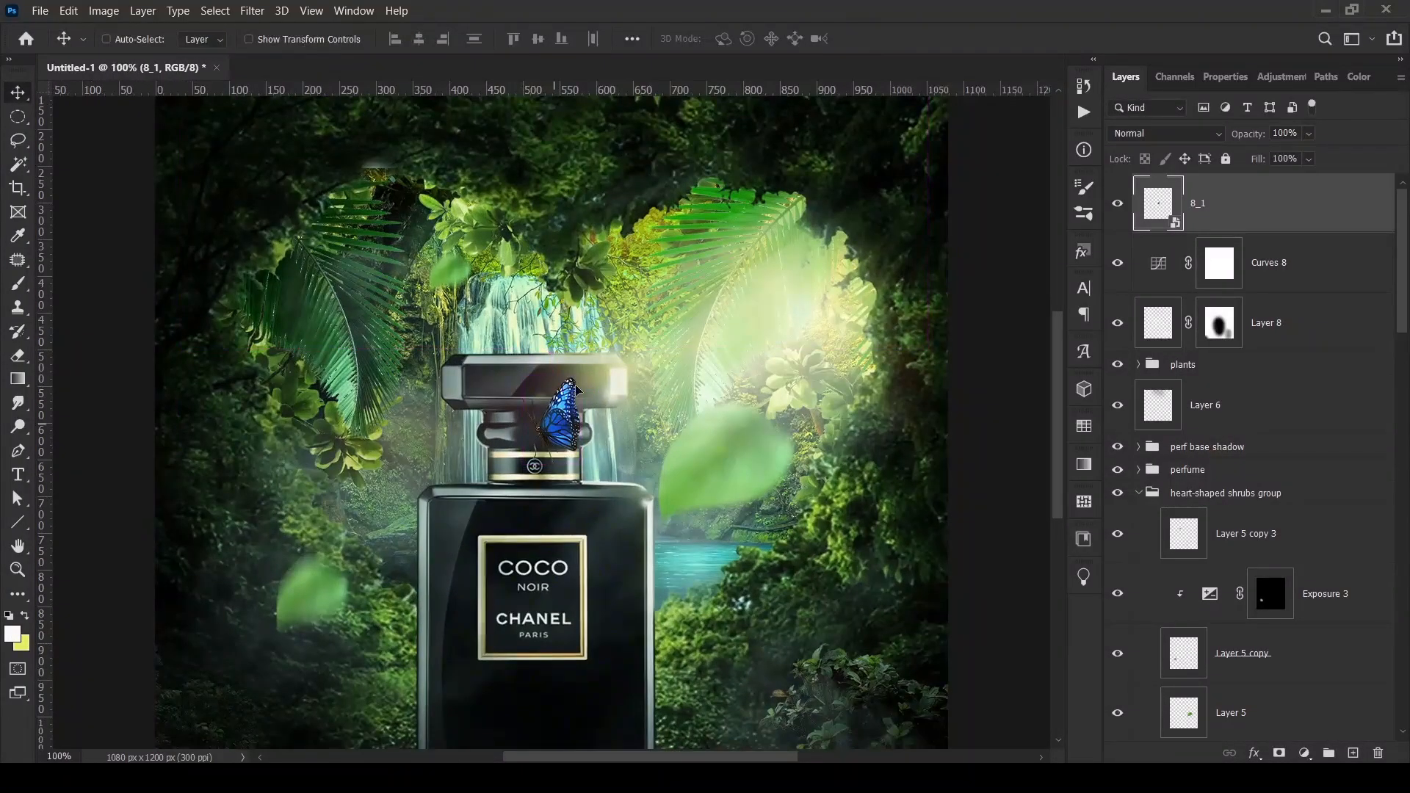
# - Move the butterfly above the right end of the bottle cap, scale it to 15.40% and rotate it 15 degrees
pyautogui.moveTo(549, 433); pyautogui.dragTo(609, 323)
pyautogui.hotkey('ctrl', 't')
pyautogui.moveTo(672, 253); pyautogui.dragTo(658, 282)
pyautogui.click(879, 38)
# - Nudge the butterfly right, collapse the heart-shaped shrubs group and move layer 8_1 between Layer 6 and perf base shadow
pyautogui.moveTo(1230, 227); pyautogui.dragTo(1234, 364)
pyautogui.moveTo(619, 319); pyautogui.dragTo(645, 328)
pyautogui.click(1138, 493)
pyautogui.click(1237, 396)
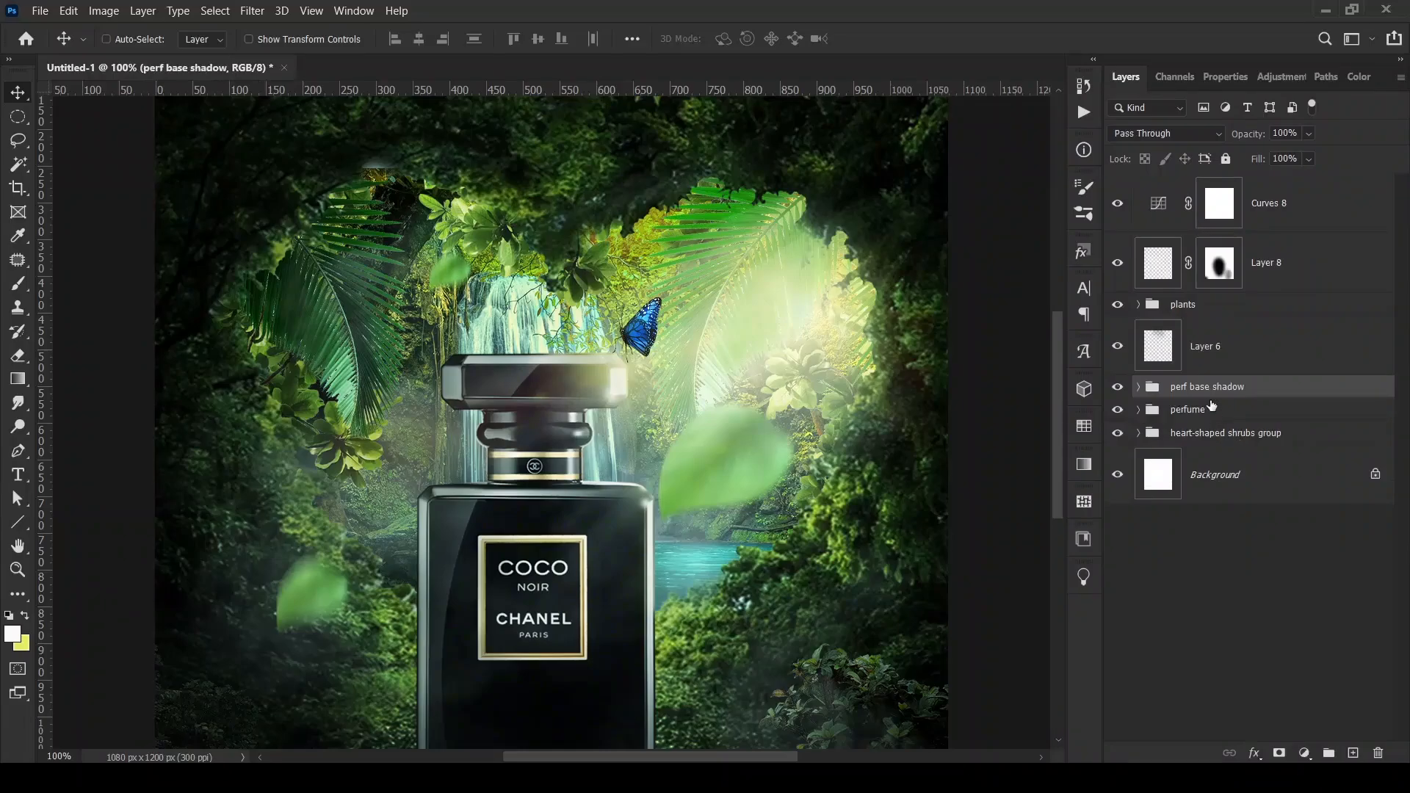
pyautogui.moveTo(1160, 350); pyautogui.dragTo(1219, 429)
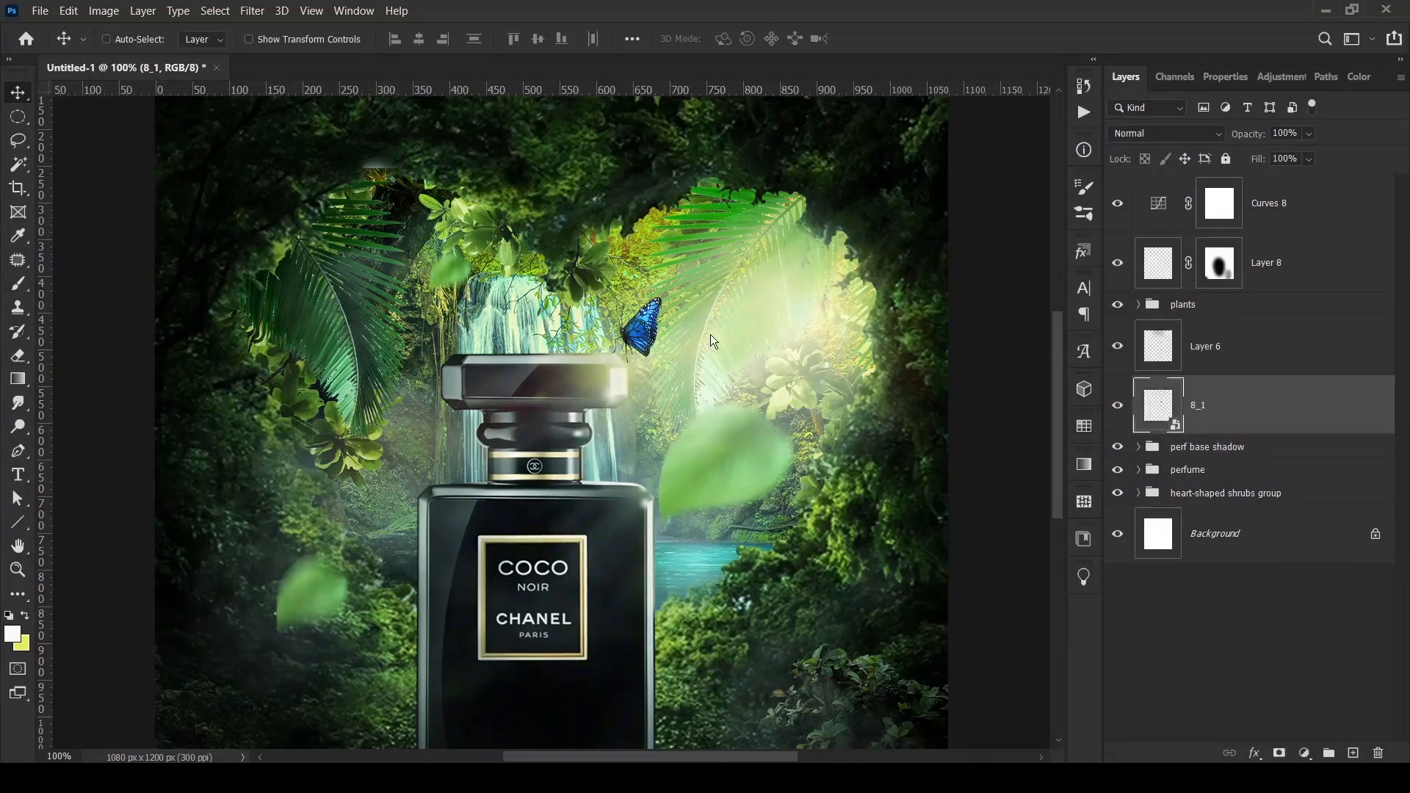
# - Duplicate the butterfly to above the left side of the cap, flip the copy horizontally and scale it to 10.18%
pyautogui.moveTo(629, 342); pyautogui.dragTo(483, 335)
pyautogui.hotkey('ctrl', 't')
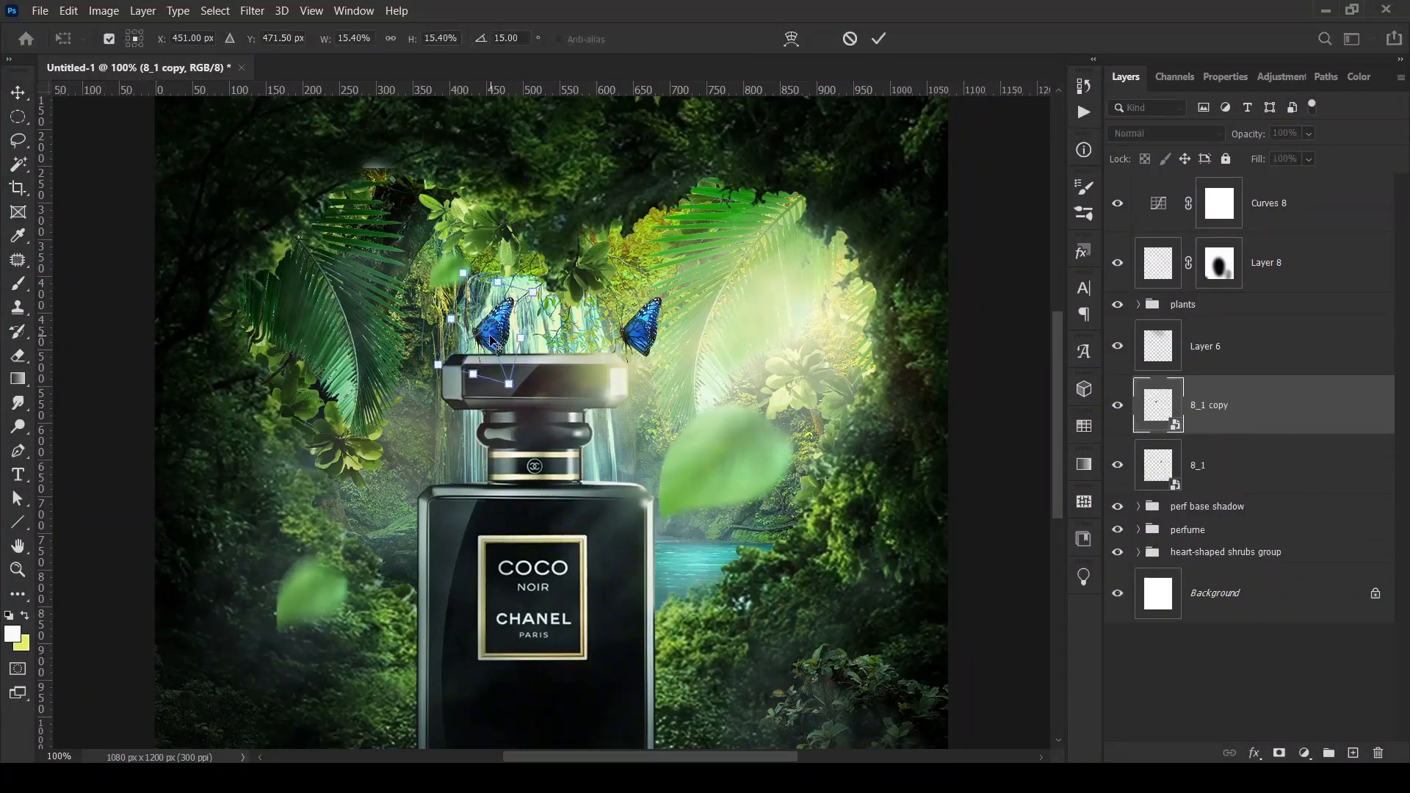
pyautogui.rightClick(490, 338)
pyautogui.click(558, 623)
# - Duplicate the smaller butterfly over the lake right of the bottle and scale the copy to 3.34%
pyautogui.moveTo(610, 302); pyautogui.dragTo(701, 533)
pyautogui.press('Return')
pyautogui.hotkey('ctrl', '+')
pyautogui.scroll(-2, 843, 534)
pyautogui.hotkey('ctrl', 't')
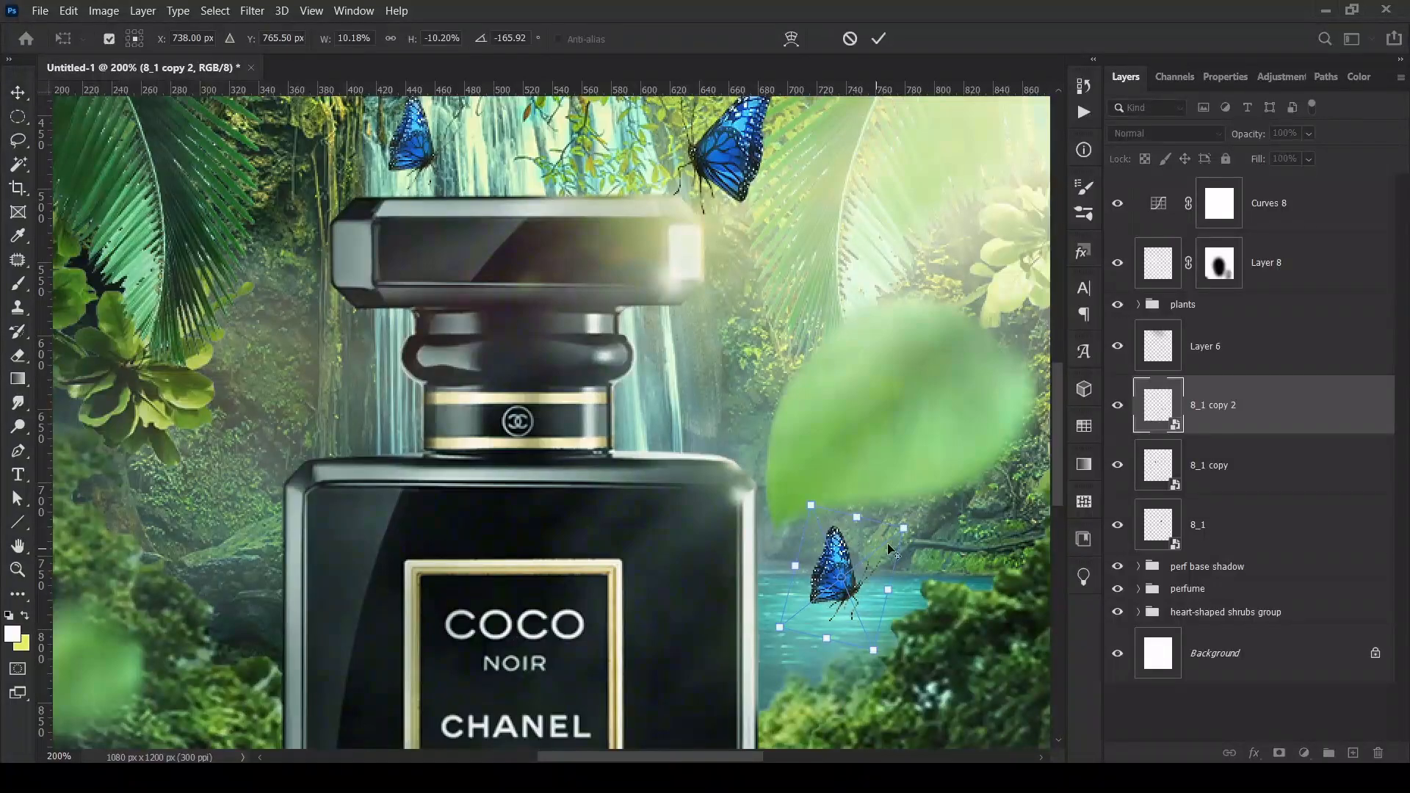
pyautogui.moveTo(852, 531); pyautogui.dragTo(862, 561)
pyautogui.click(879, 38)
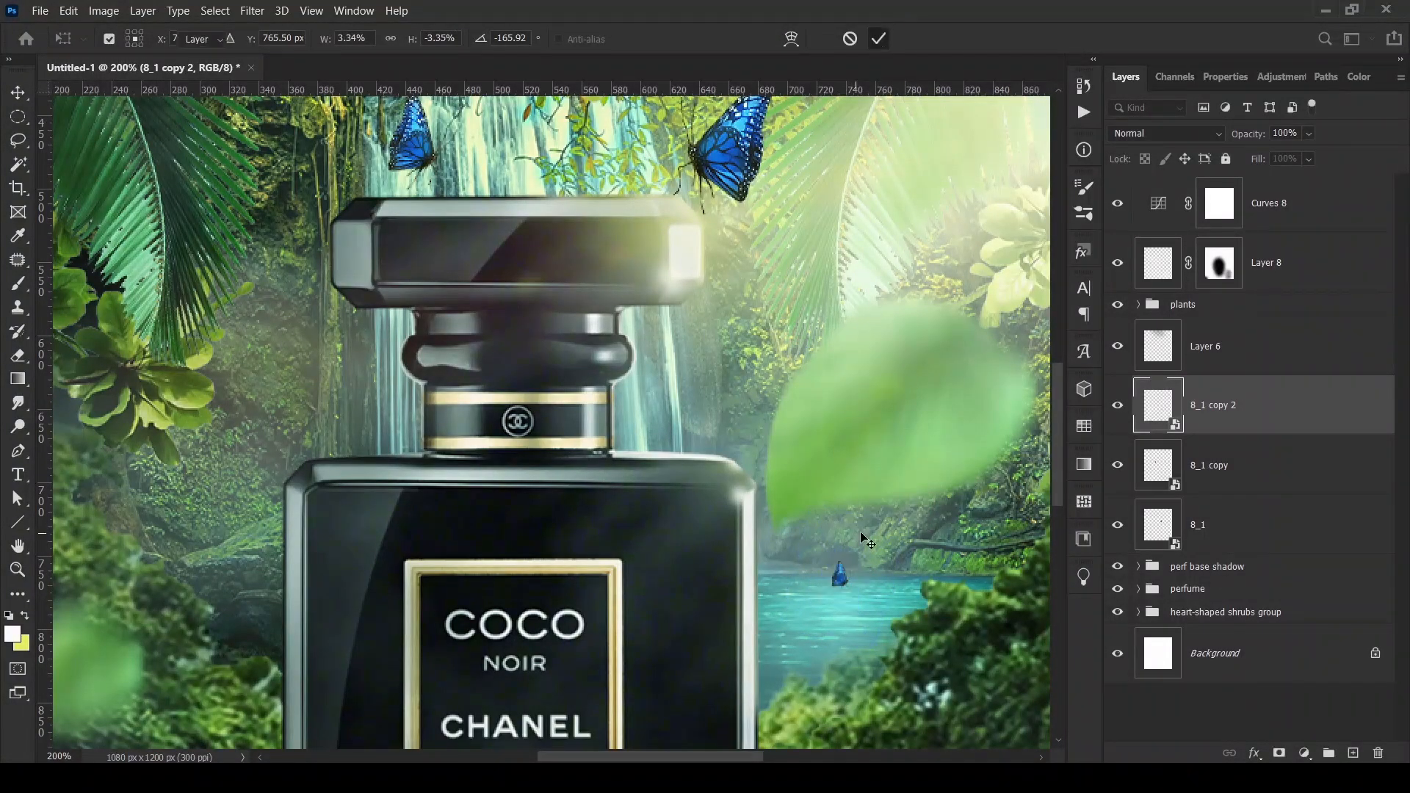
# - Apply a Motion Blur with a 90° angle and 5 px distance to the tiny lake butterfly
pyautogui.click(253, 10)
pyautogui.moveTo(309, 204)
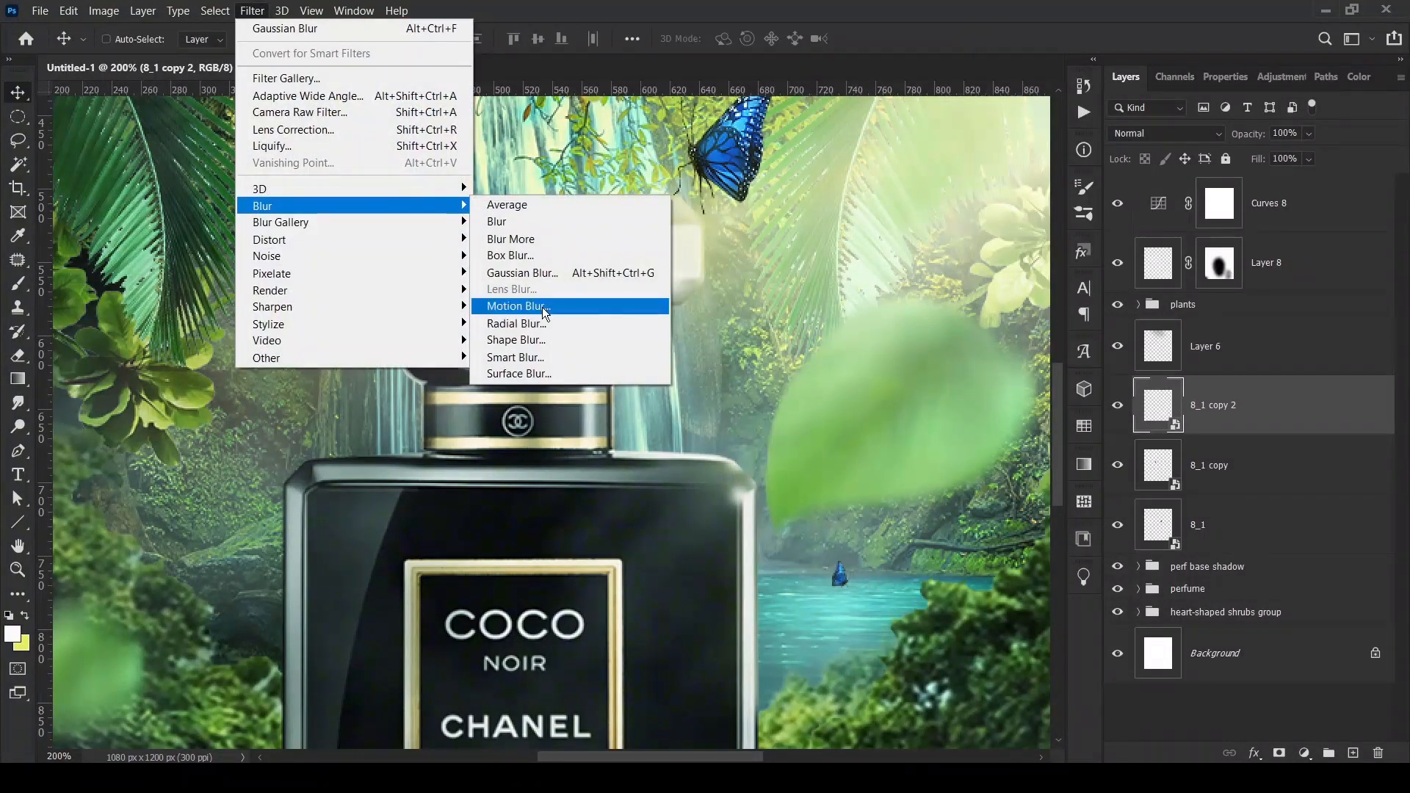
pyautogui.click(515, 307)
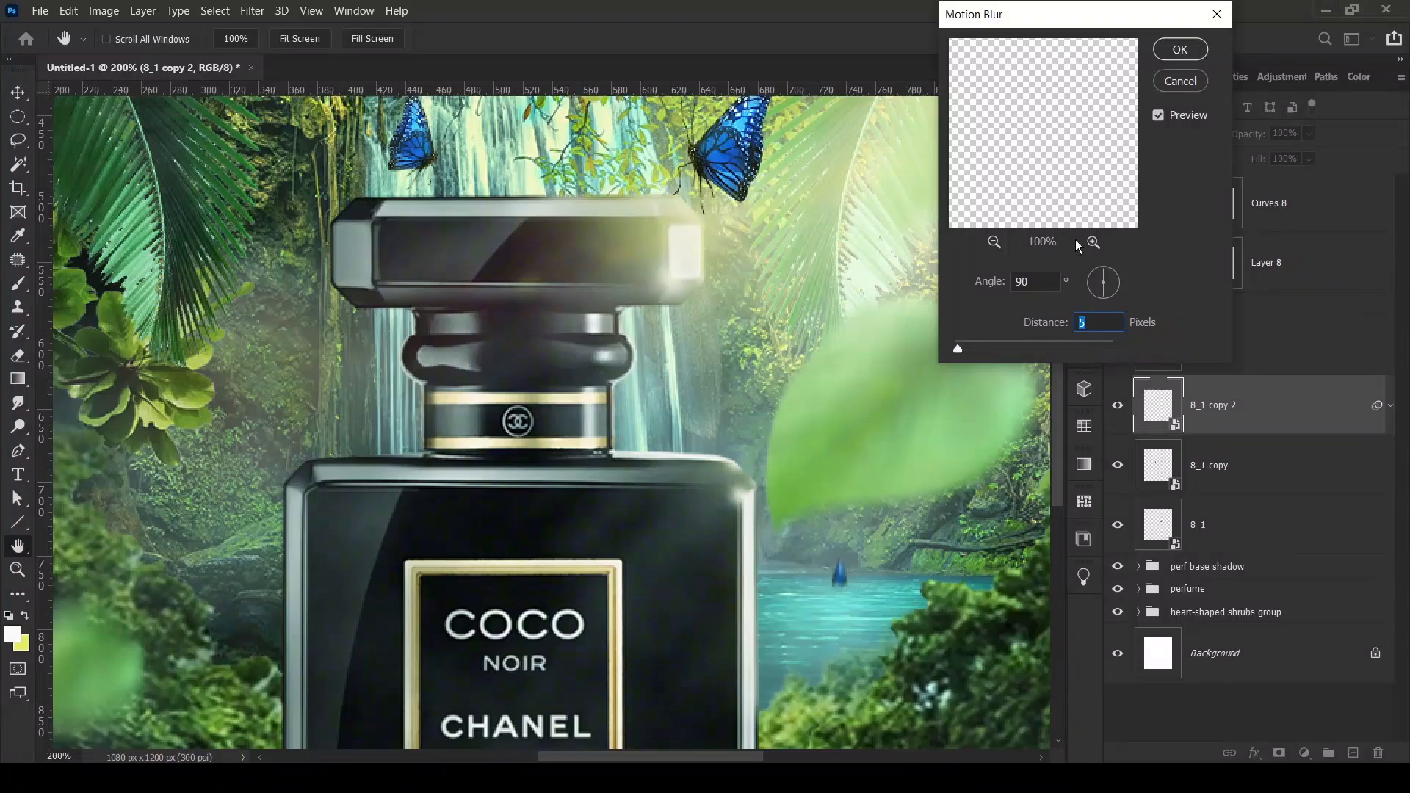
pyautogui.click(1176, 51)
# - Duplicate the blurred lake butterfly twice, flip the first copy vertically, and spread both copies across the water
pyautogui.hotkey('ctrl', 'j')
pyautogui.moveTo(852, 587); pyautogui.dragTo(817, 624)
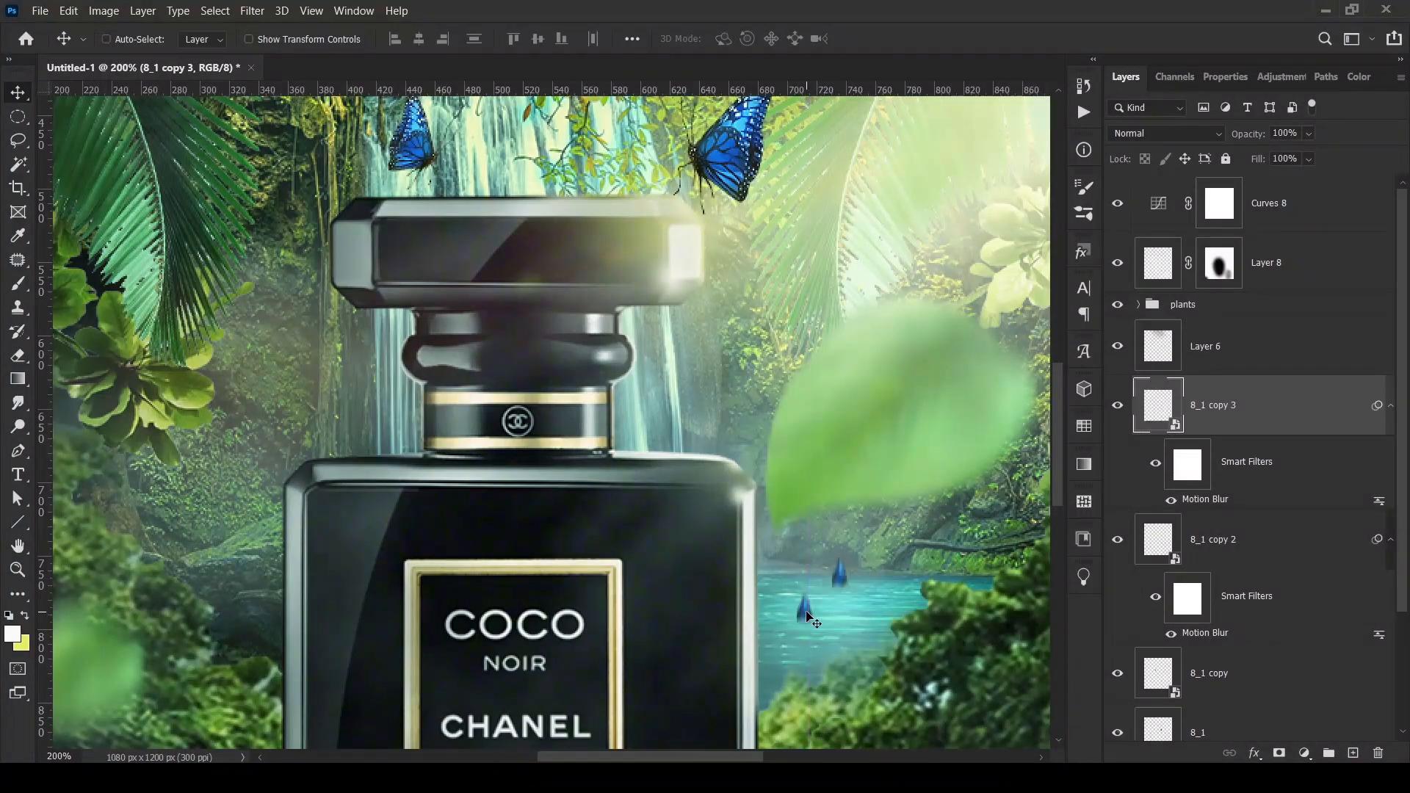
pyautogui.hotkey('ctrl', 't')
pyautogui.press('Return')
pyautogui.rightClick(800, 609)
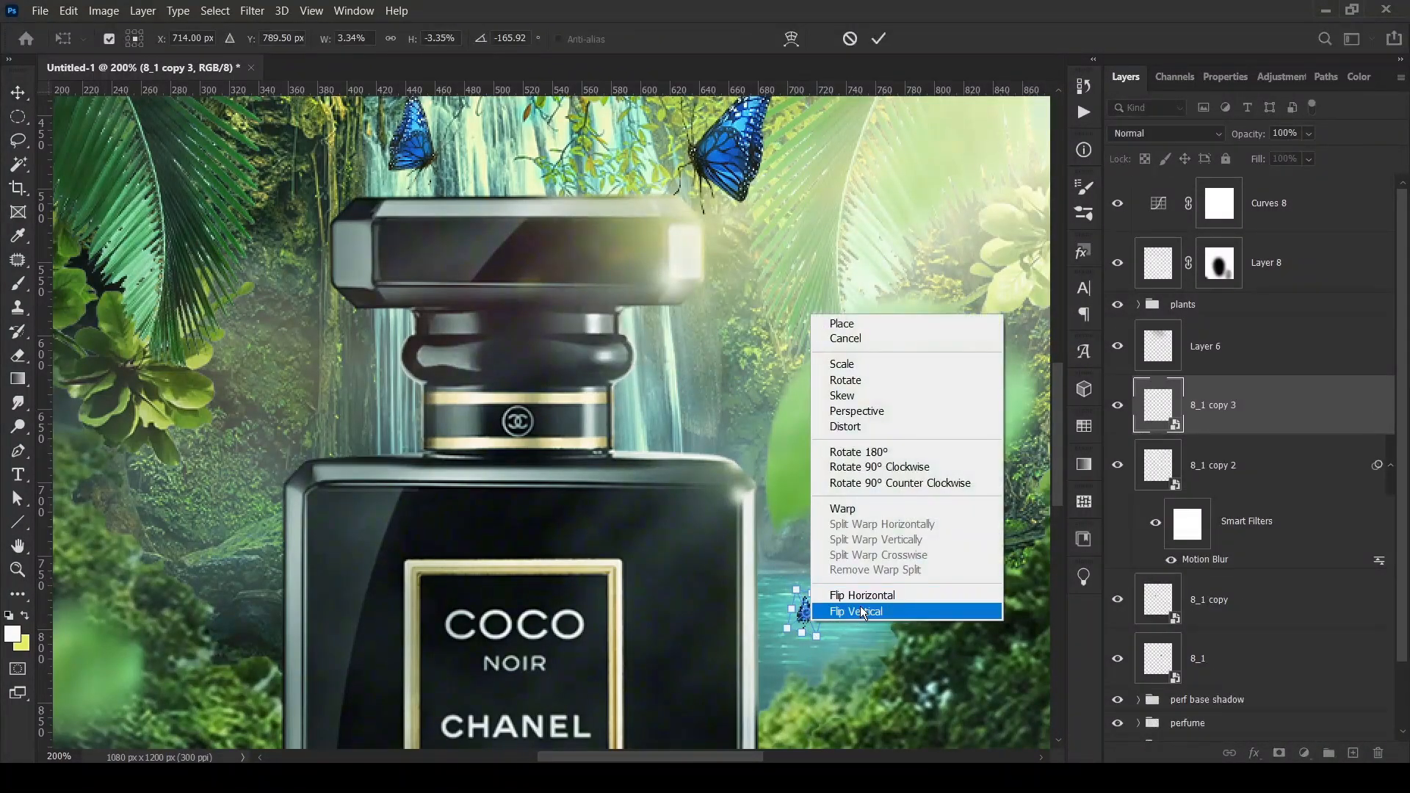
pyautogui.click(861, 608)
pyautogui.click(885, 38)
pyautogui.hotkey('ctrl', 'j')
pyautogui.moveTo(817, 610); pyautogui.dragTo(894, 605)
# - Scale the three lake butterflies together to 64.18% width and 65.38% height
pyautogui.hotkey('ctrl', '-')
pyautogui.hotkey('ctrl', '-')
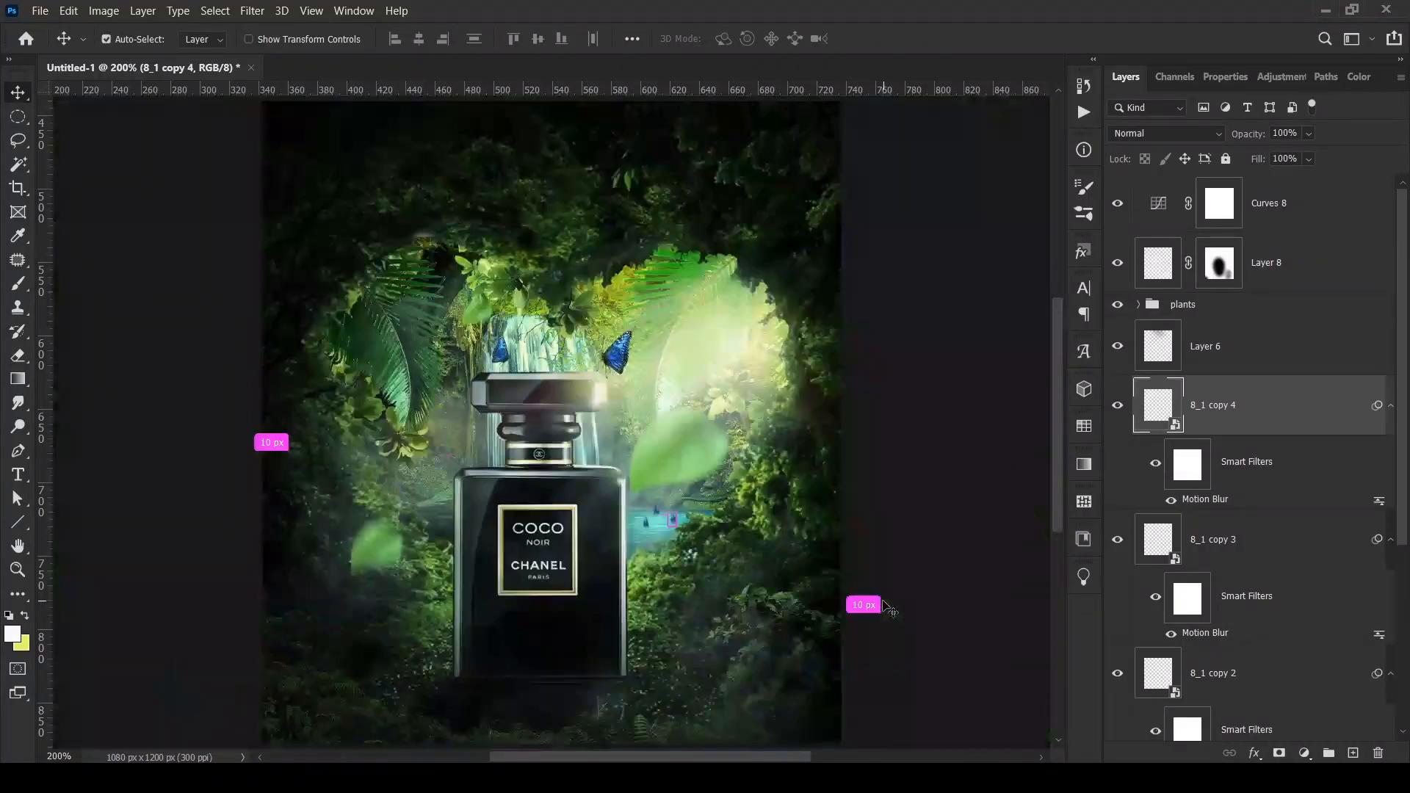
pyautogui.keyDown('shift'); pyautogui.click(1220, 676); pyautogui.keyUp('shift')
pyautogui.hotkey('ctrl', 't')
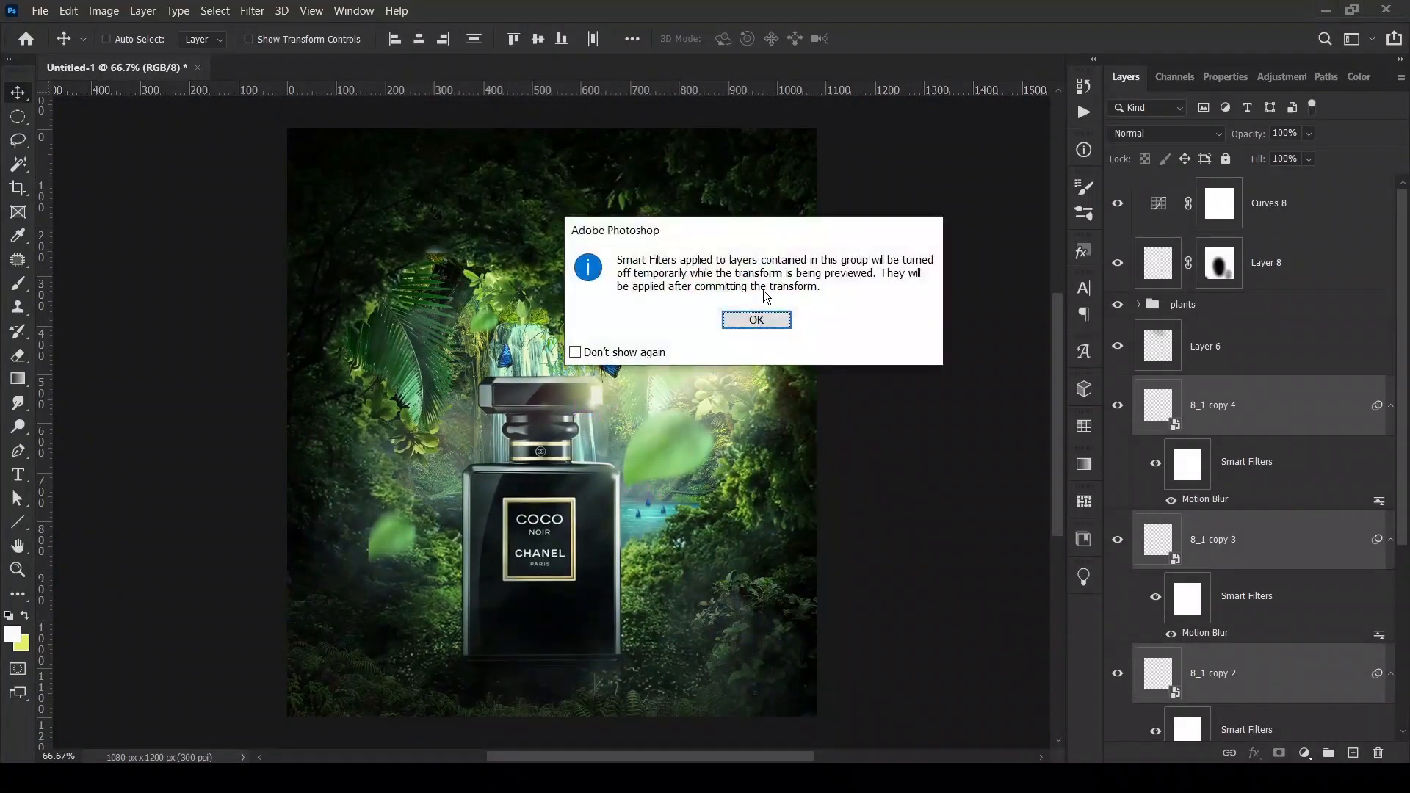
pyautogui.click(757, 319)
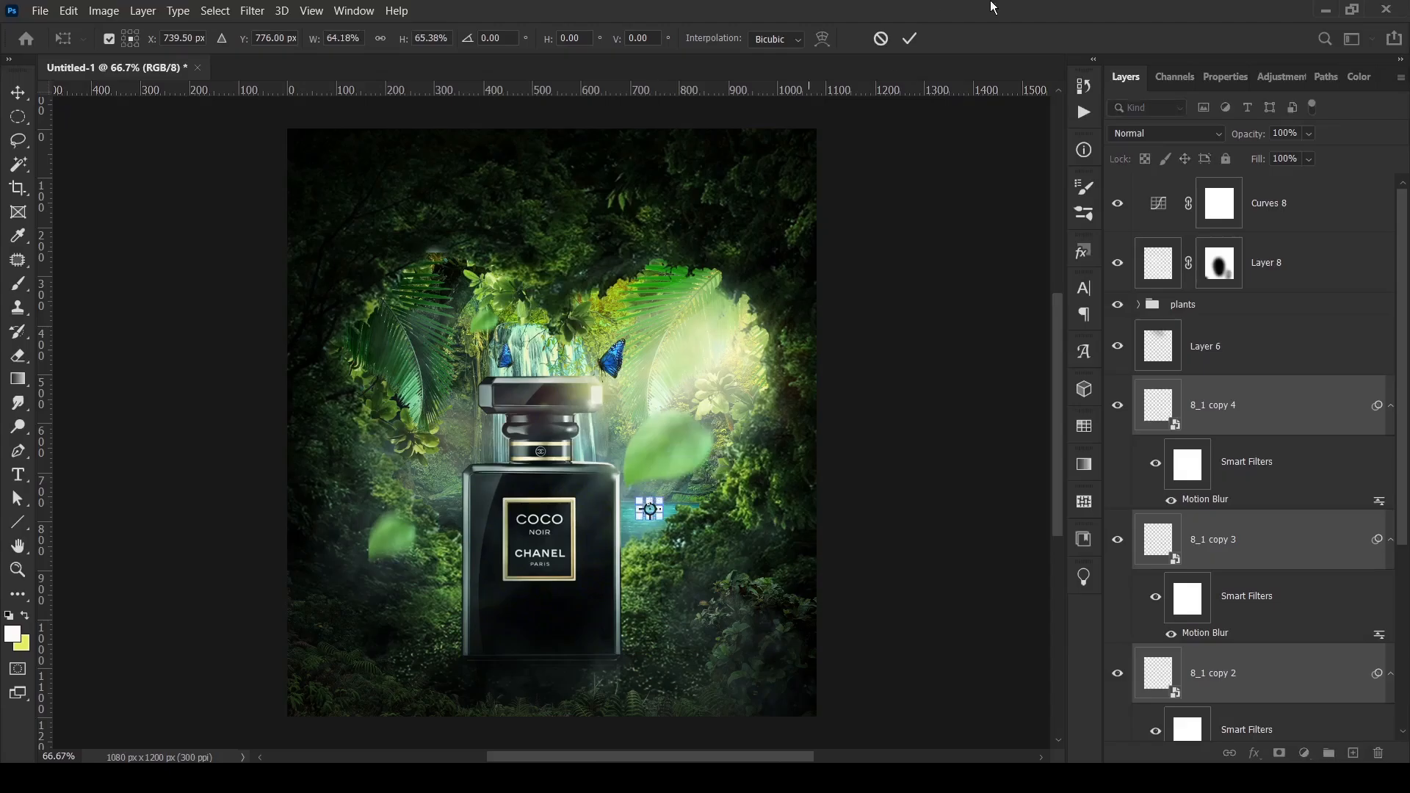
pyautogui.click(910, 38)
# - Duplicate the three lake butterflies, move the copies slightly lower left over the water, and select all six layers
pyautogui.hotkey('ctrl', 'j')
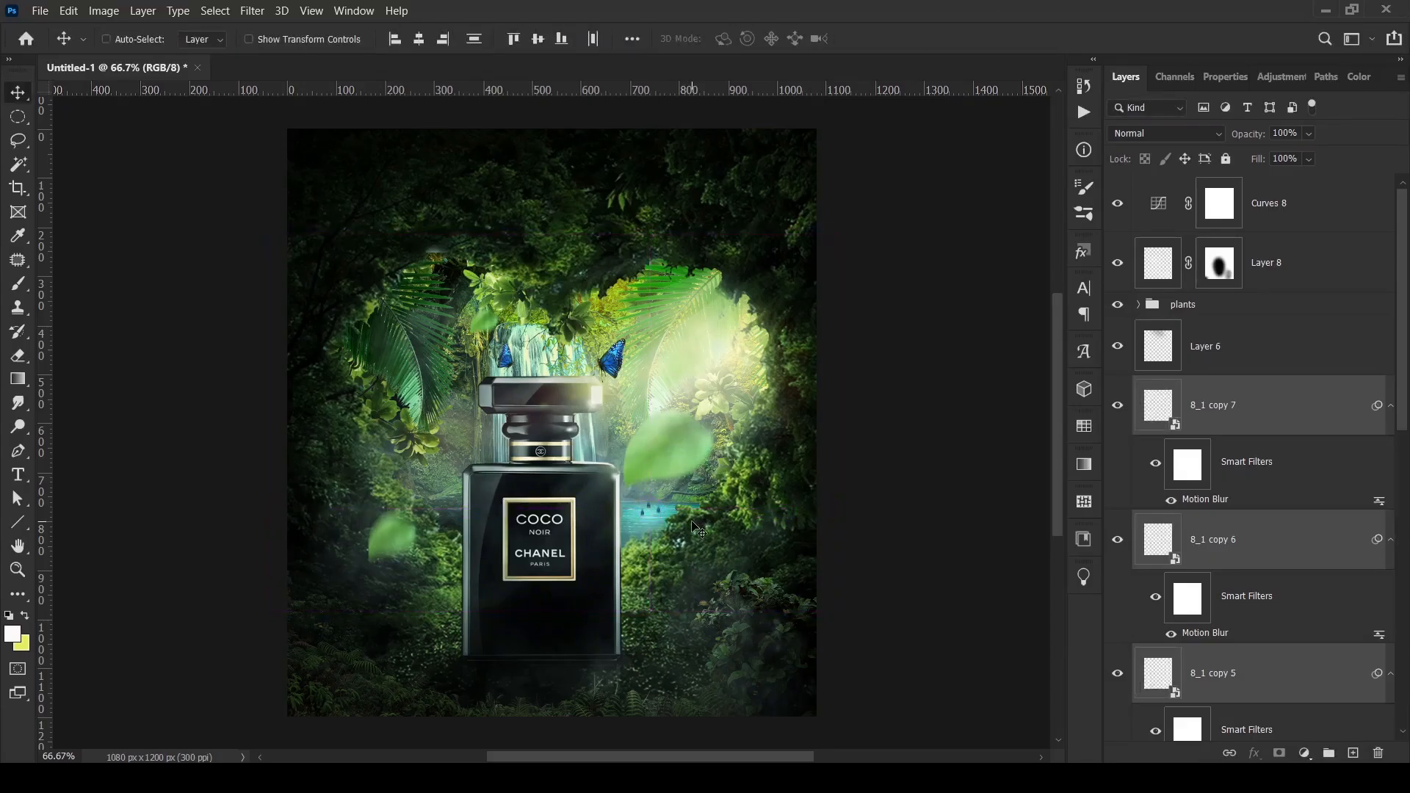
pyautogui.moveTo(652, 510); pyautogui.dragTo(636, 523)
pyautogui.scroll(-5, 1212, 573)
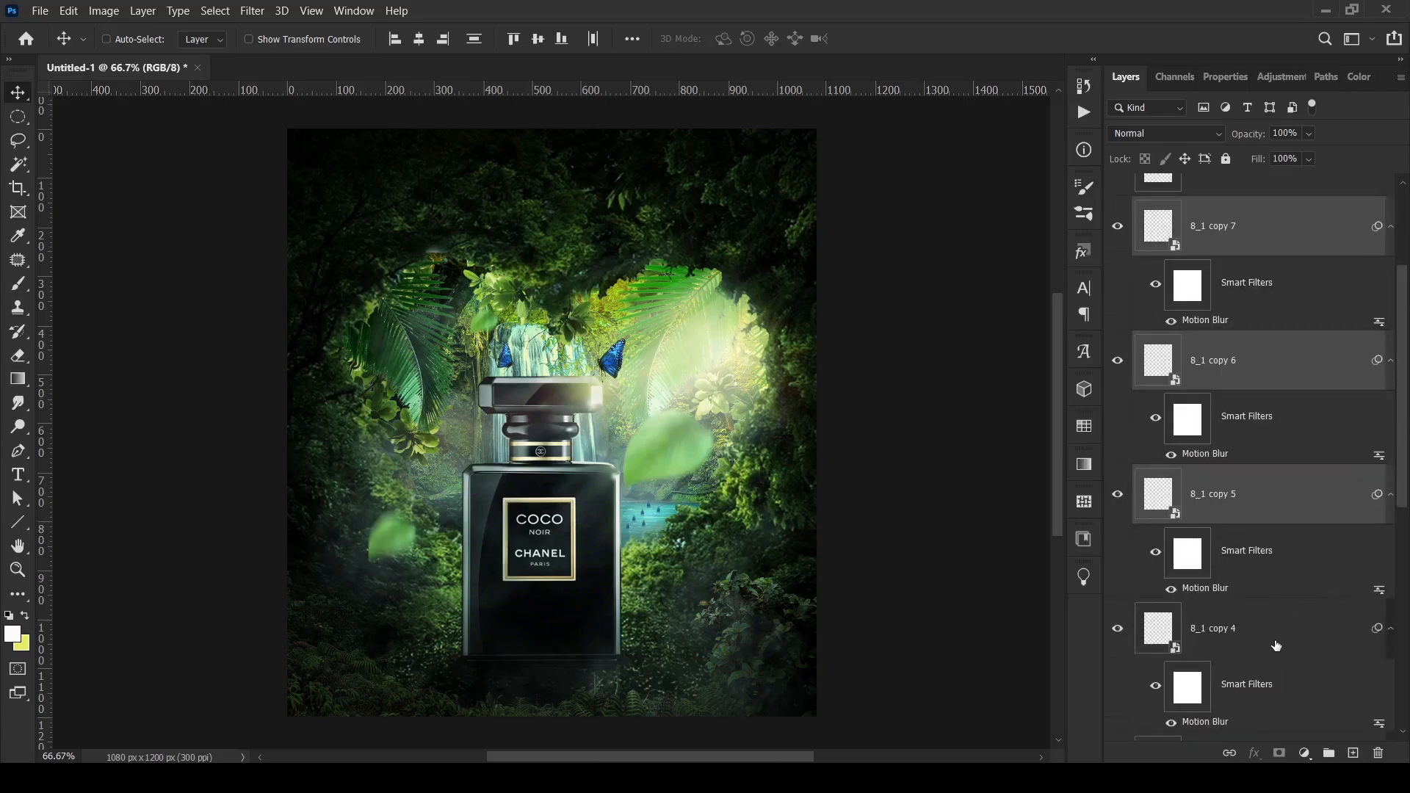
pyautogui.scroll(-5, 1253, 644)
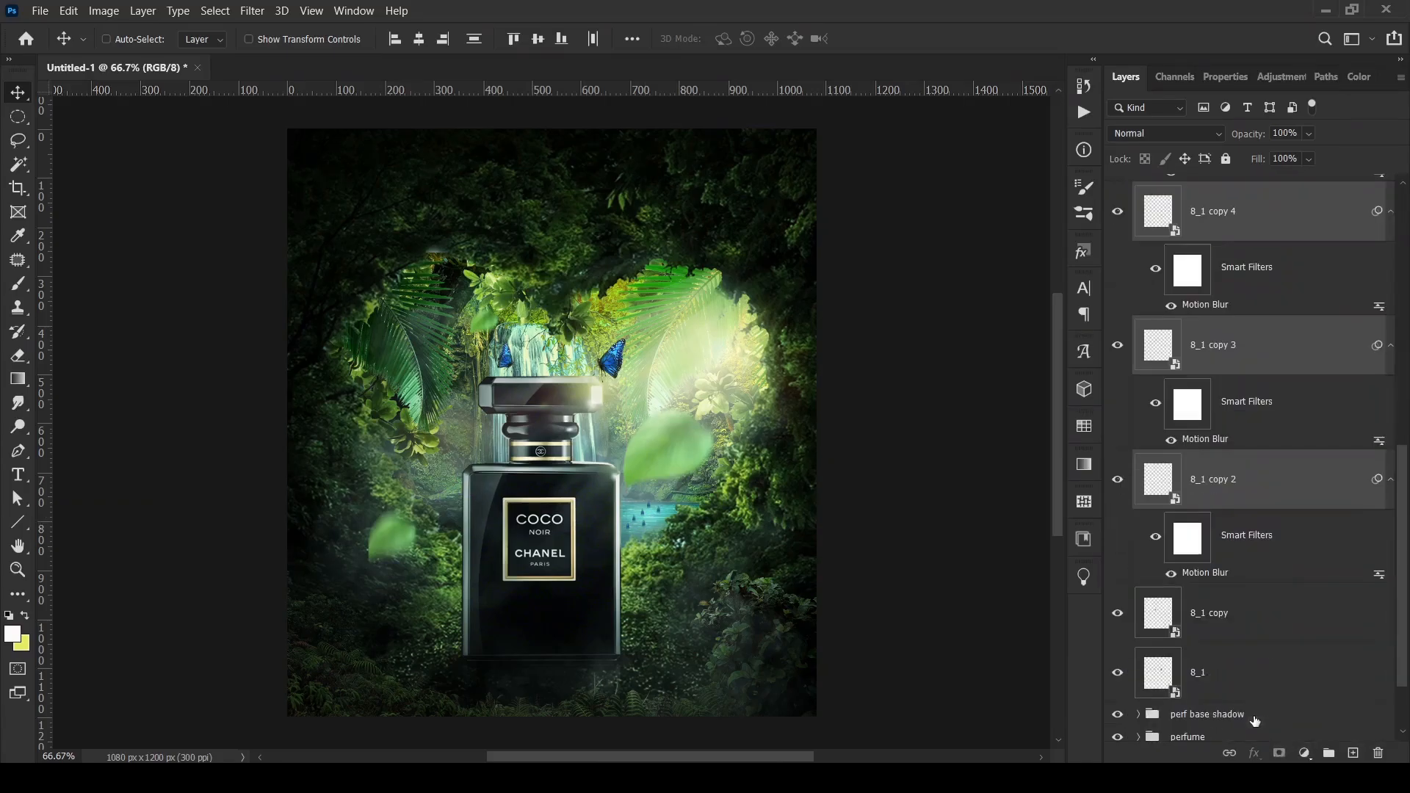
# - Group the six tiny lake butterfly layers and name the group "small butterflies"
pyautogui.scroll(5, 1238, 558)
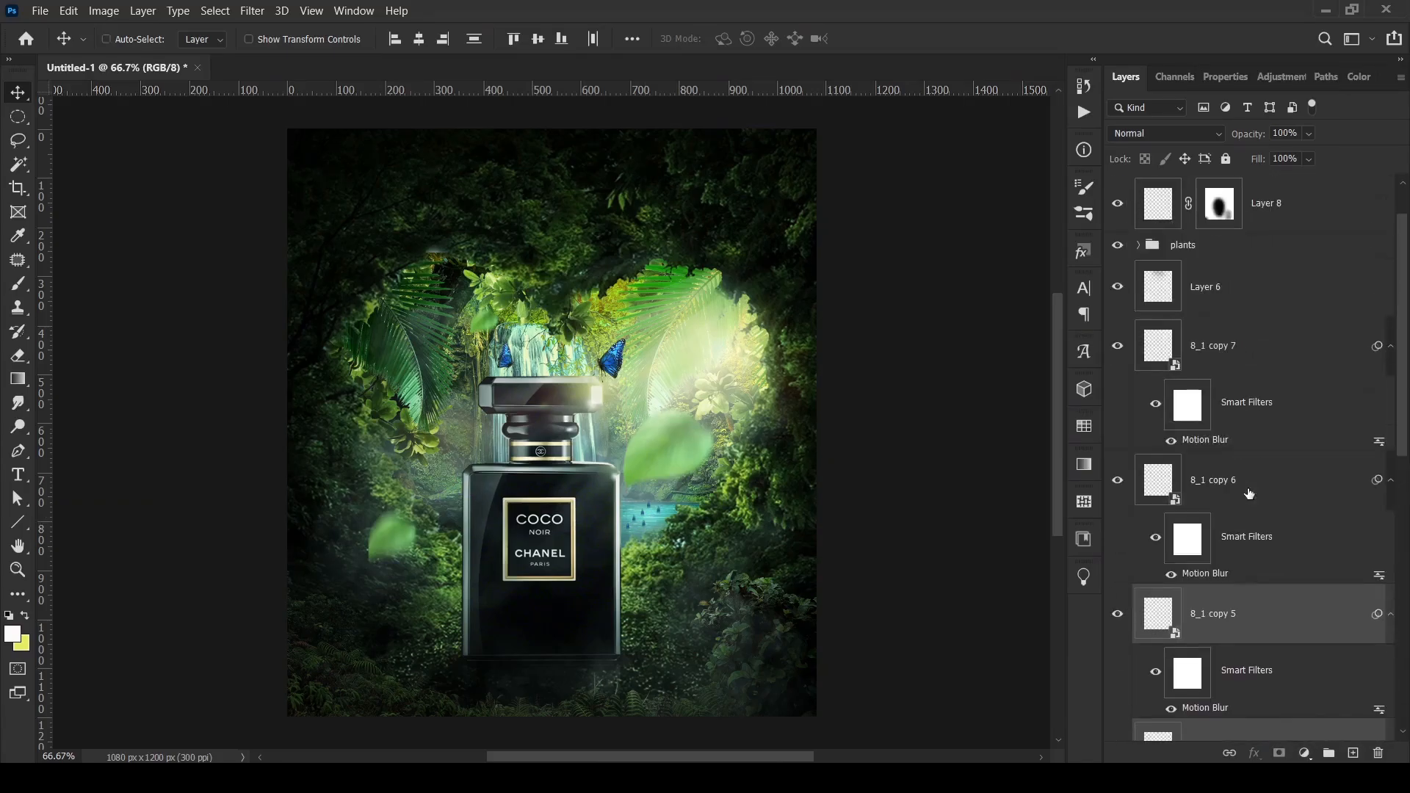
pyautogui.press('ctrl')
pyautogui.keyDown('ctrl'); pyautogui.click(1237, 352); pyautogui.keyUp('ctrl')
pyautogui.keyDown('ctrl'); pyautogui.click(1239, 291); pyautogui.keyUp('ctrl')
pyautogui.keyDown('ctrl'); pyautogui.click(1239, 290); pyautogui.keyUp('ctrl')
pyautogui.hotkey('ctrl', 'g')
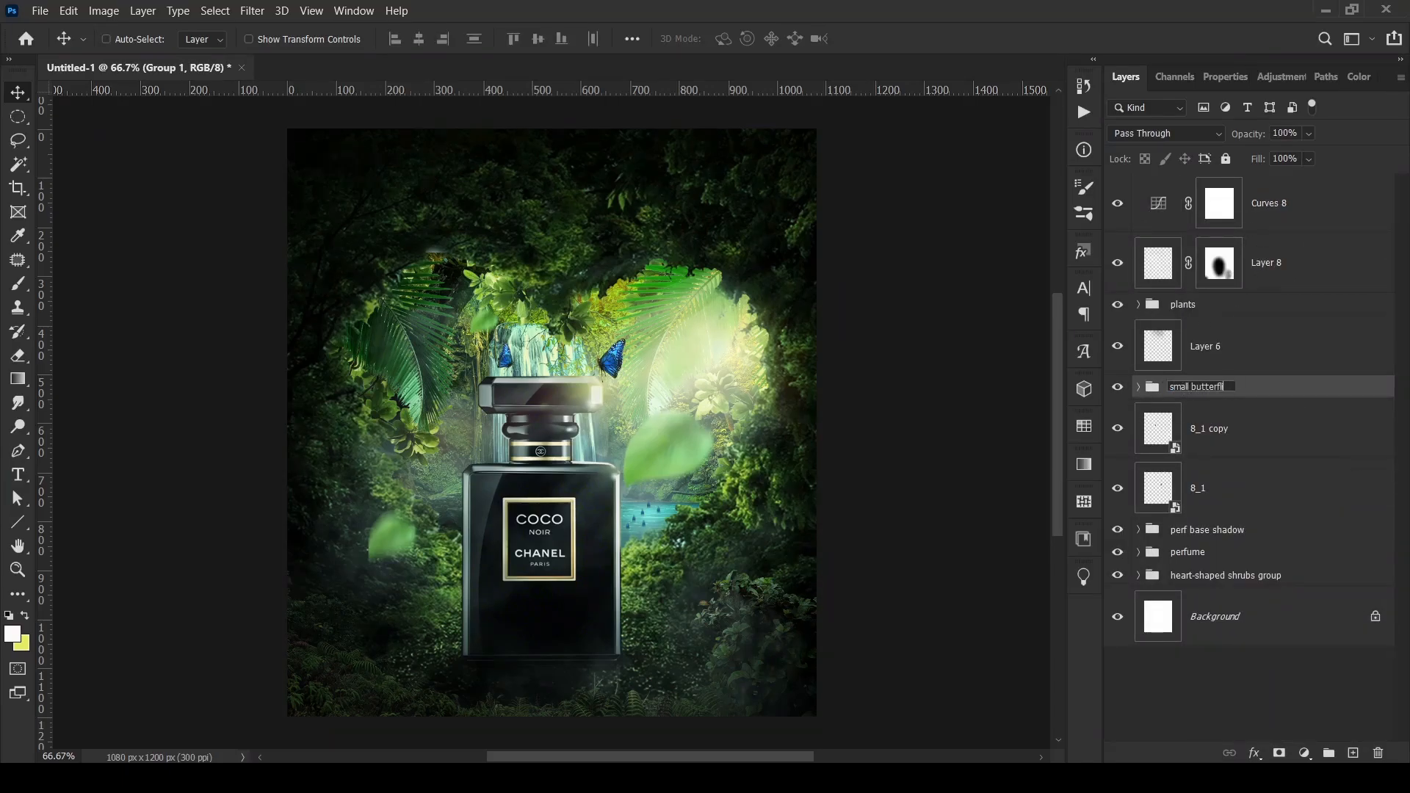
pyautogui.write('ies')
pyautogui.press('Return')
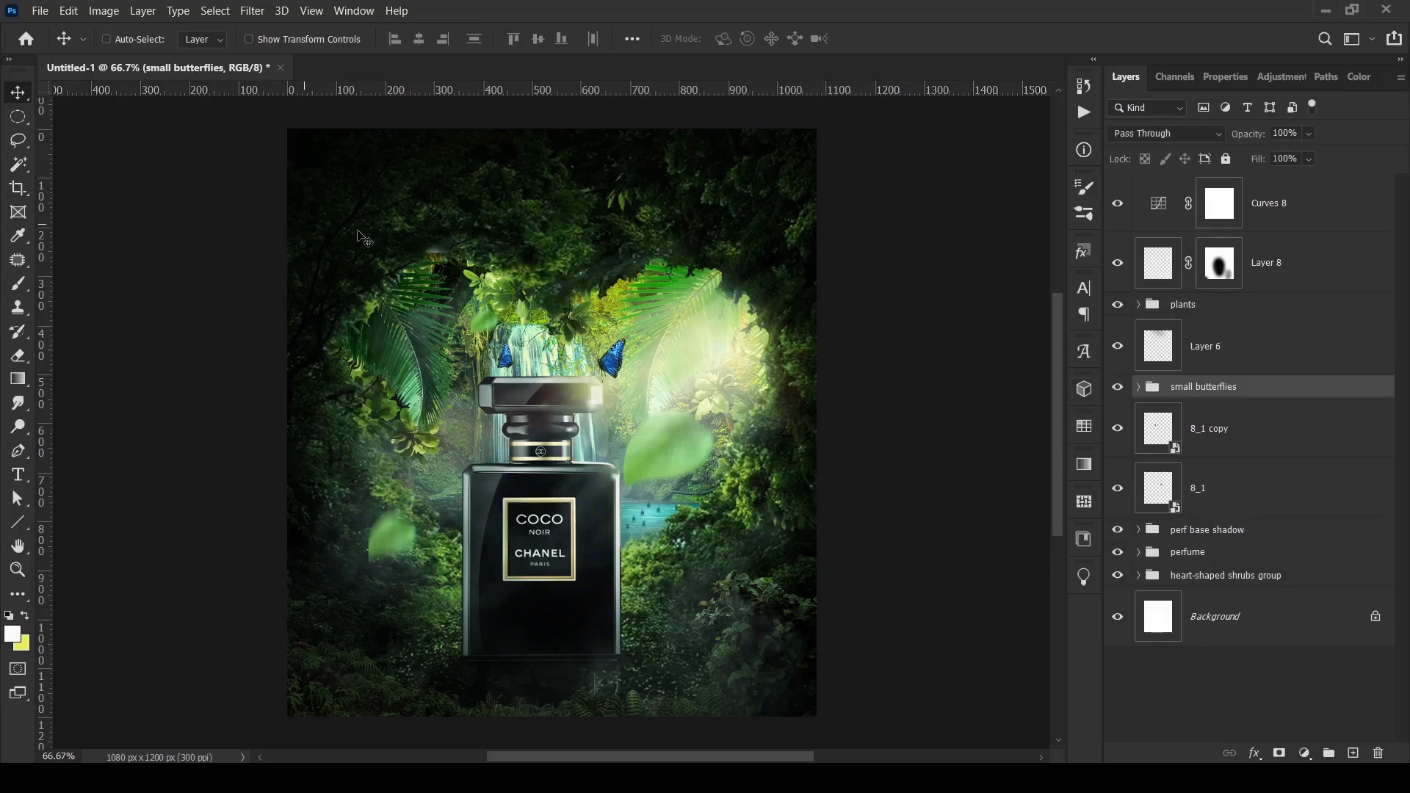
# - Try tinting the blue butterfly right of the bottle cap with a clipped Curves adjustment, raising the Red channel's black point output to 146
pyautogui.click(1156, 424)
pyautogui.click(1151, 496)
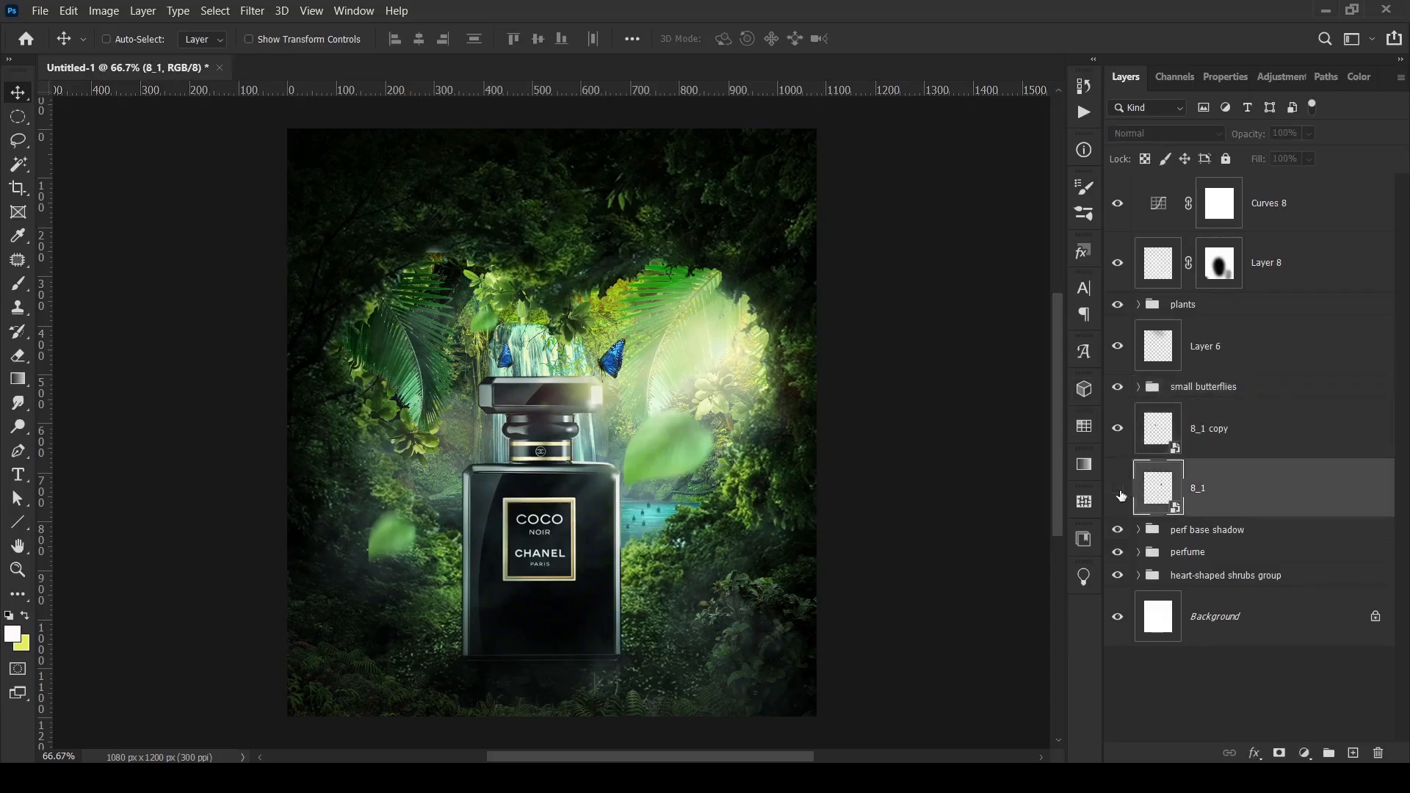
pyautogui.press('ctrl')
pyautogui.click(1305, 754)
pyautogui.click(1293, 532)
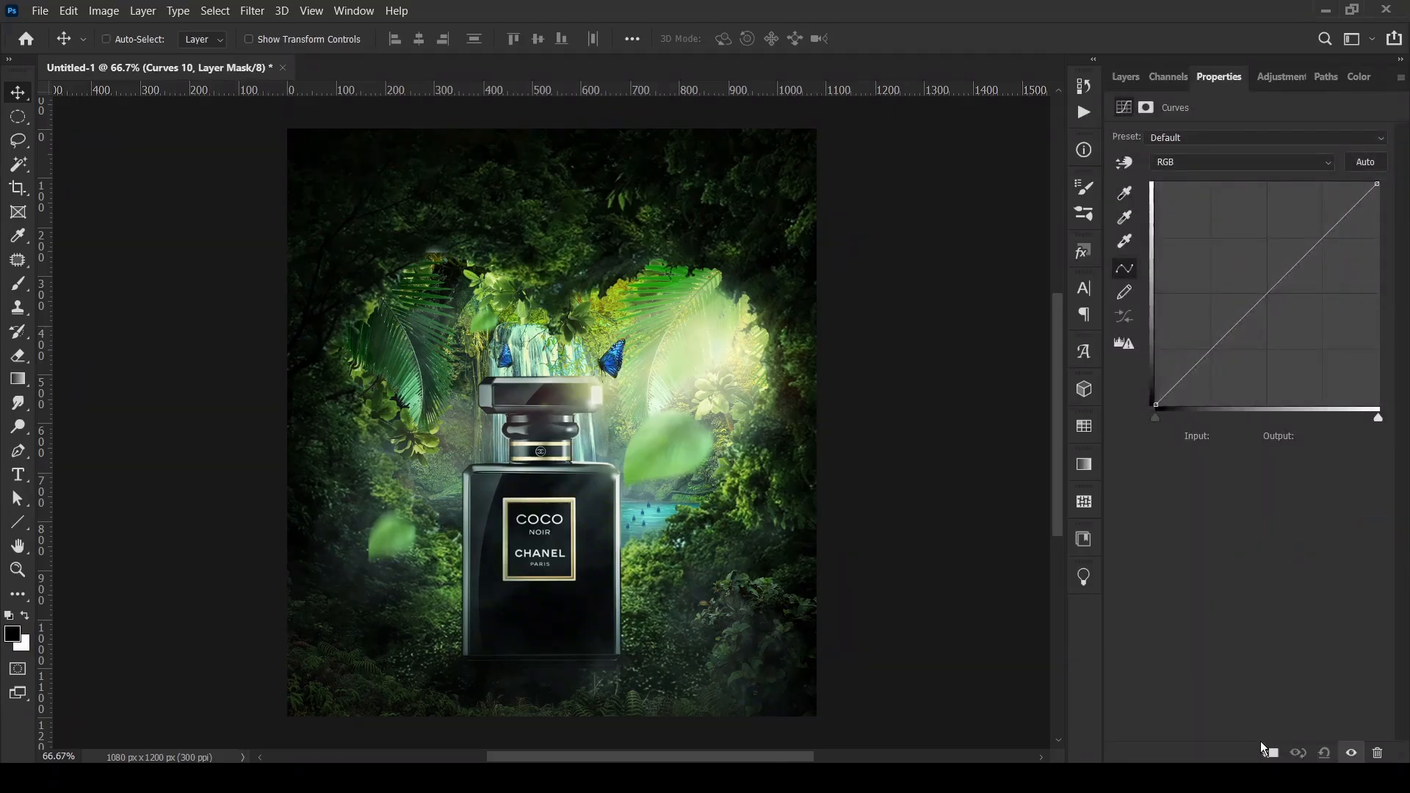
pyautogui.click(1241, 161)
pyautogui.click(1191, 193)
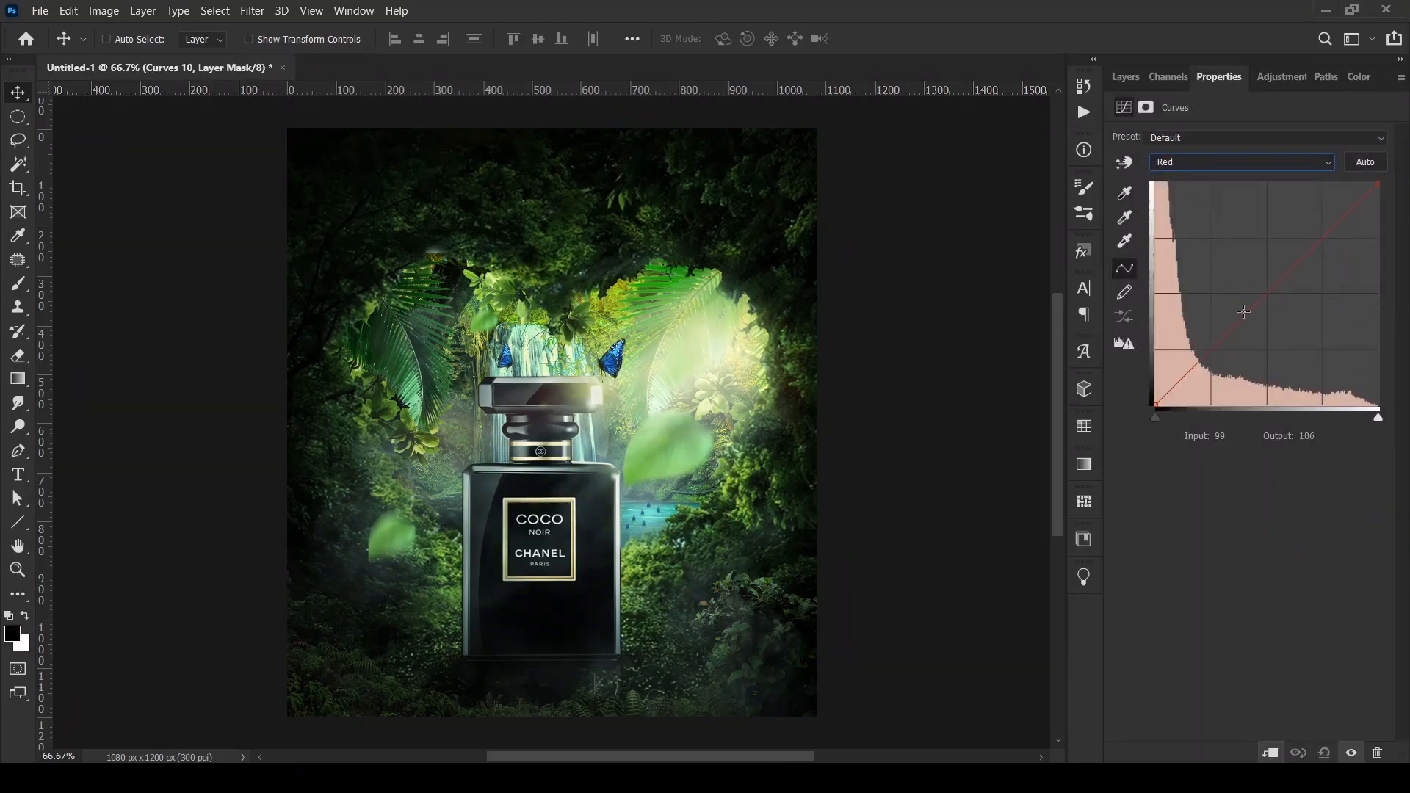
pyautogui.click(1267, 293)
pyautogui.moveTo(1266, 281); pyautogui.dragTo(1130, 277)
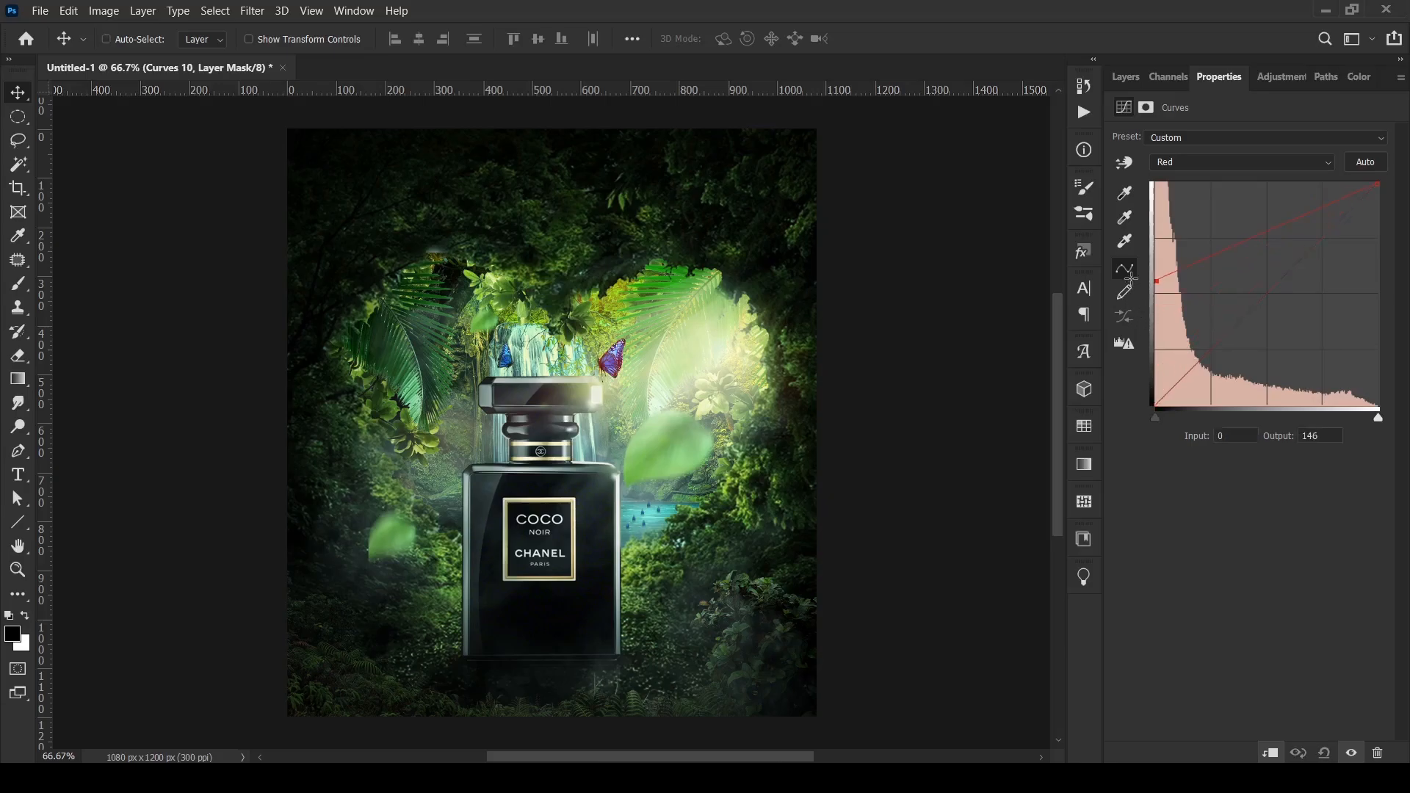
pyautogui.click(1125, 77)
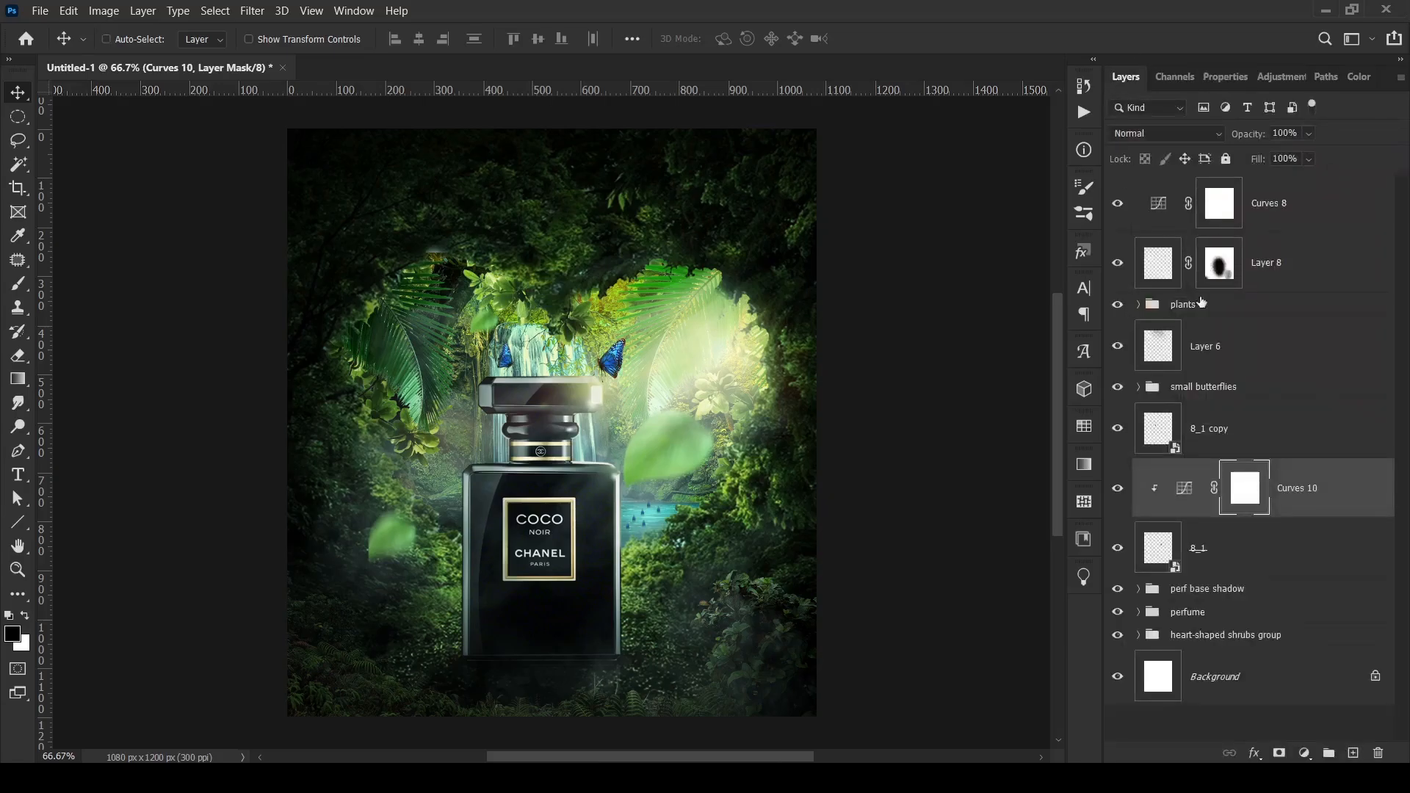
pyautogui.click(1179, 490)
pyautogui.press('Delete')
# - Try warming the right butterfly with a Color Balance on Highlights, shifting strongly towards yellow and red and slightly towards green
pyautogui.click(1304, 753)
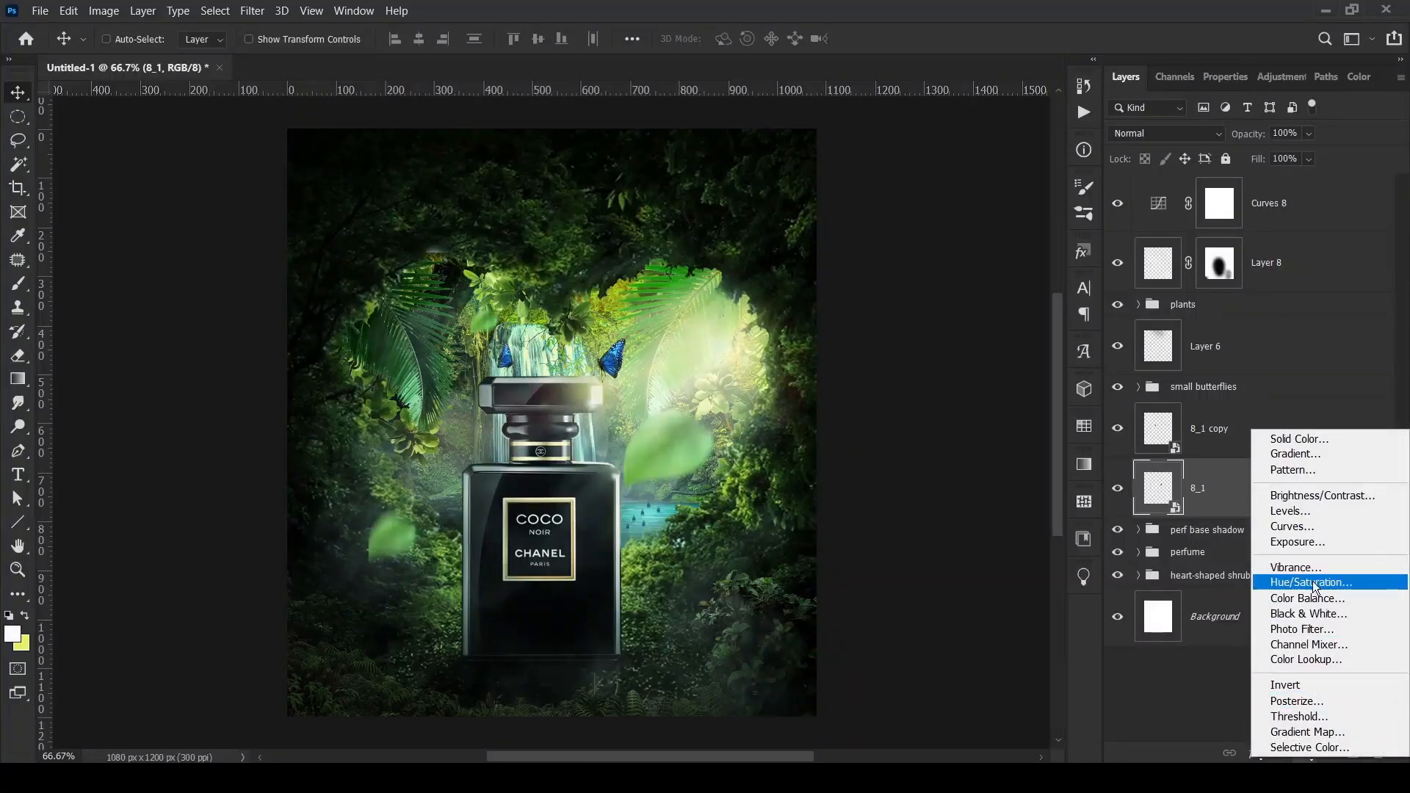
pyautogui.click(1307, 598)
pyautogui.click(1237, 142)
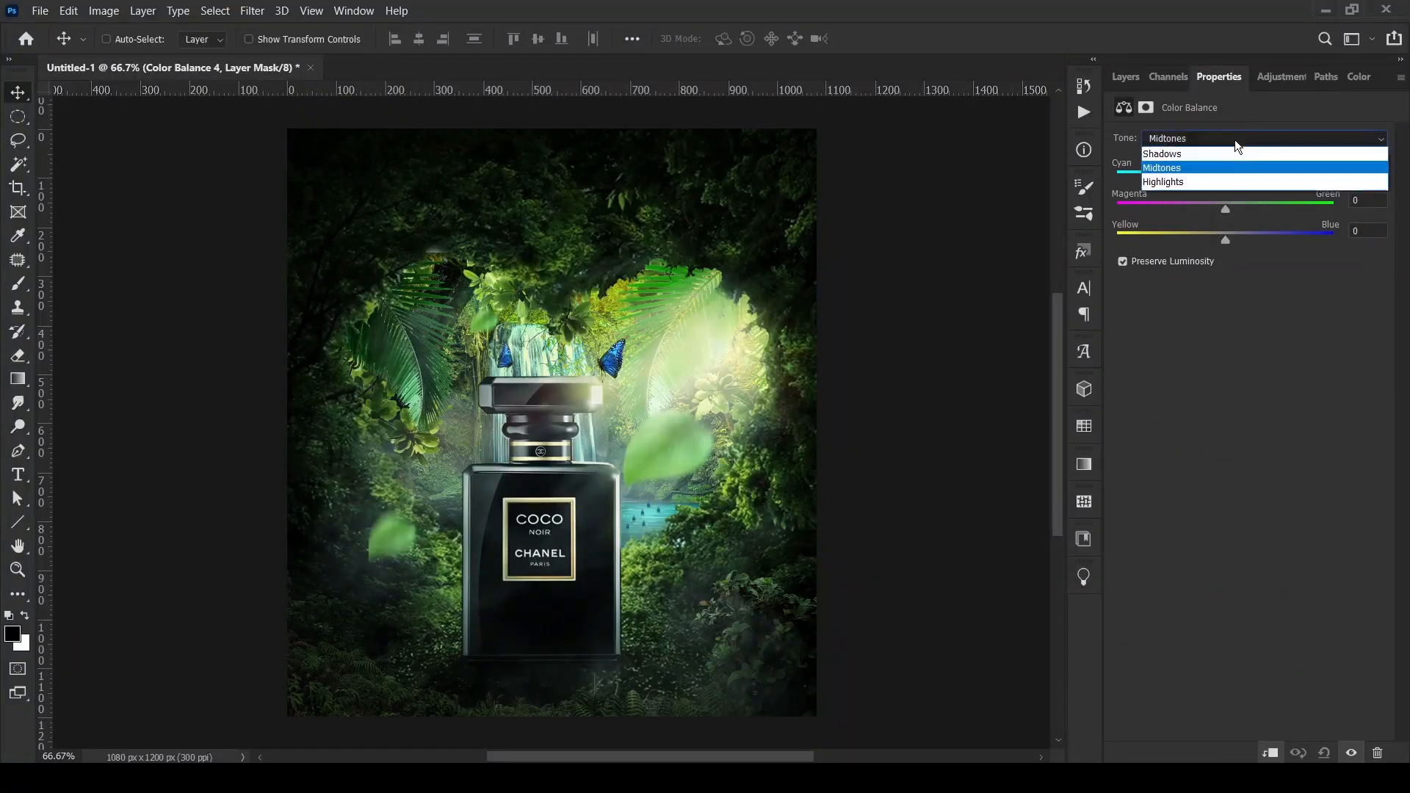
pyautogui.click(1206, 182)
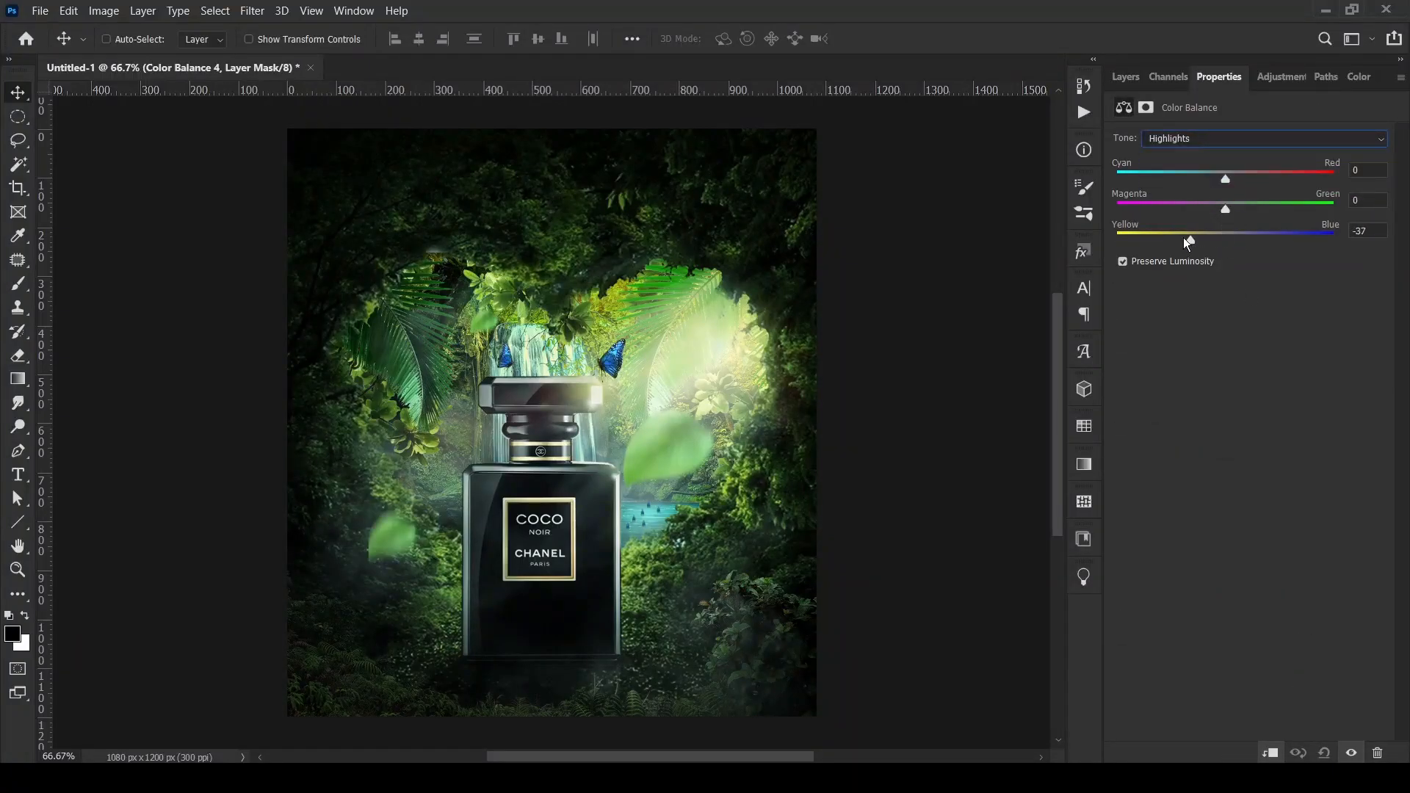
pyautogui.moveTo(1145, 239); pyautogui.dragTo(1133, 241)
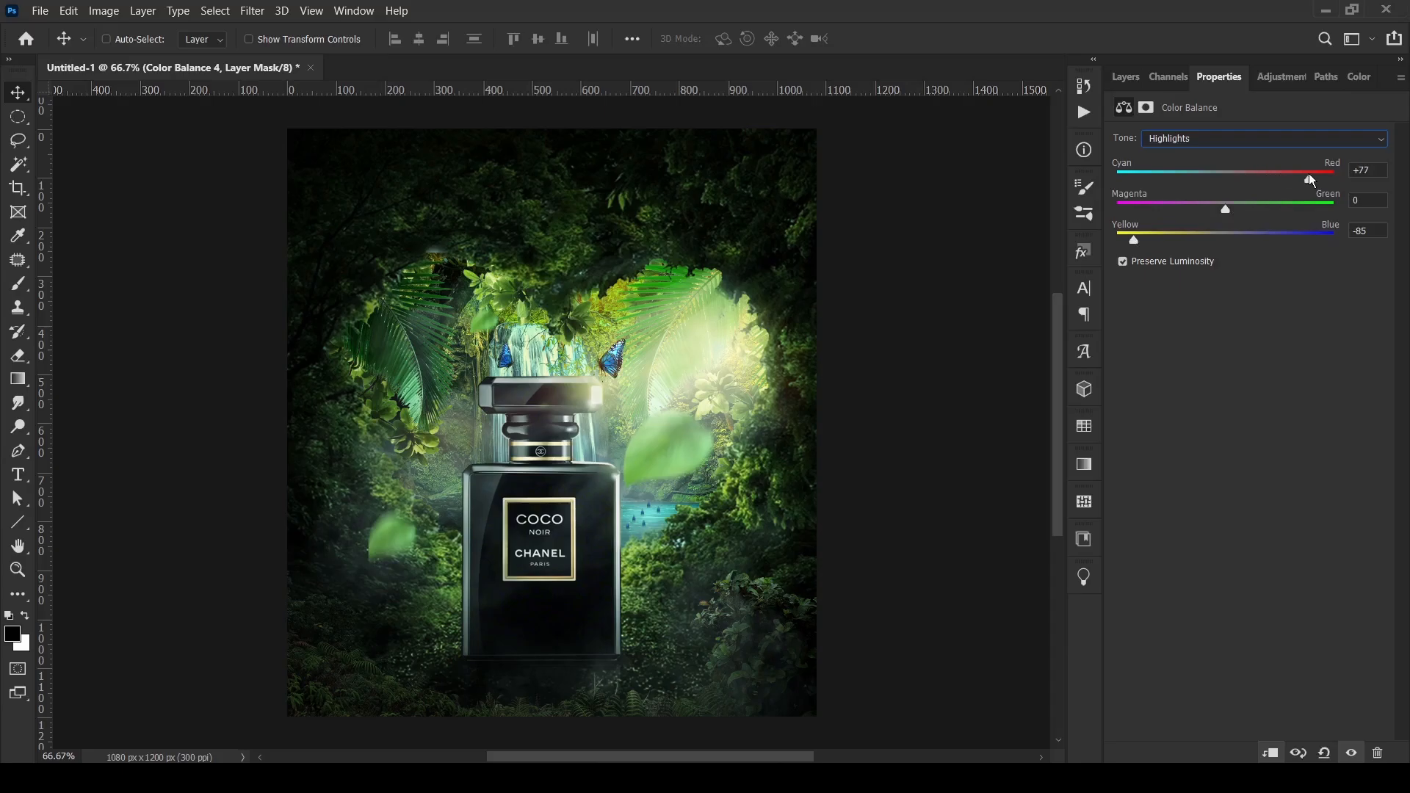
pyautogui.moveTo(1309, 174); pyautogui.dragTo(1317, 174)
pyautogui.moveTo(1225, 209); pyautogui.dragTo(1254, 210)
pyautogui.click(1126, 77)
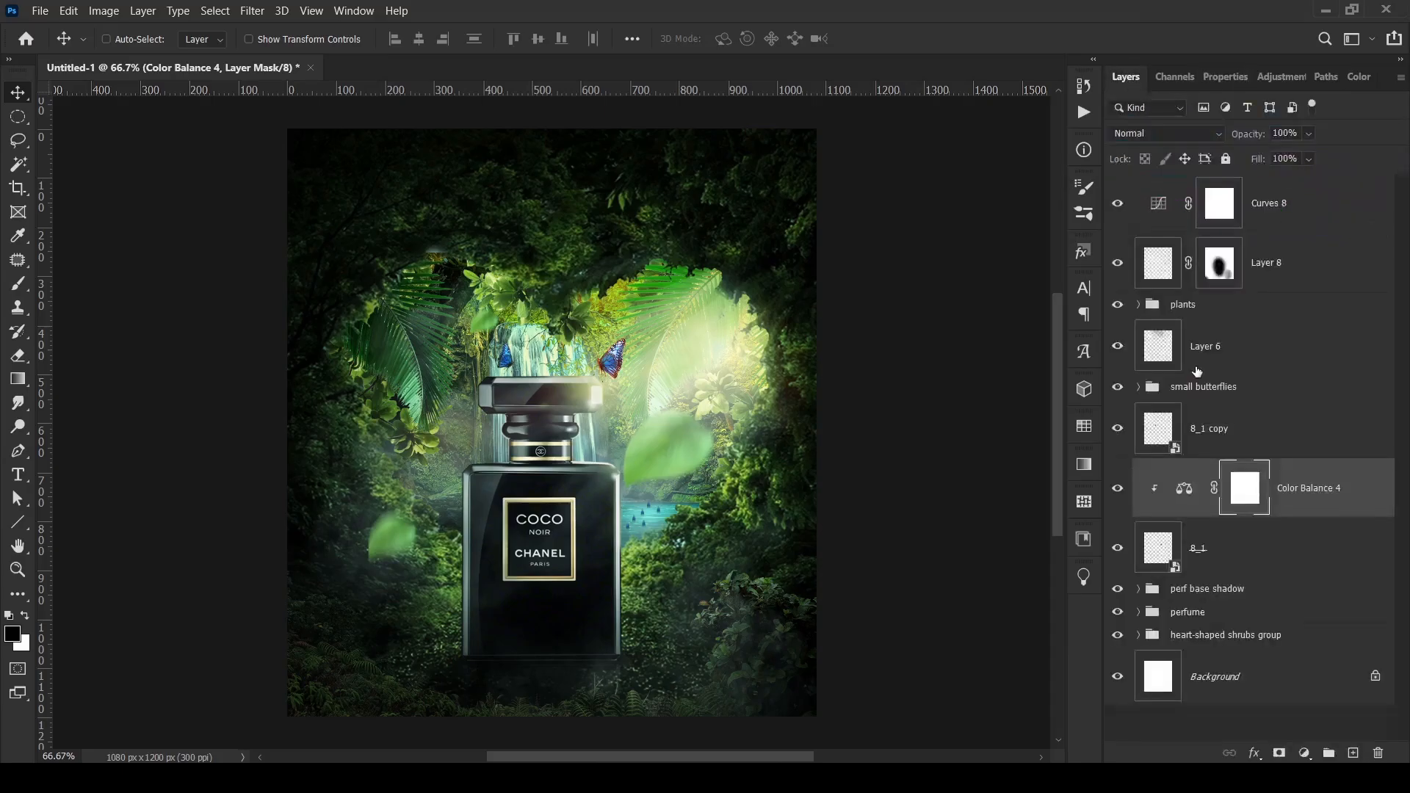
pyautogui.click(1180, 491)
pyautogui.press('Delete')
# - Colorize the right butterfly yellow with a Hue/Saturation adjustment at hue 48, saturation 87 and lightness -4
pyautogui.click(1304, 753)
pyautogui.click(1300, 586)
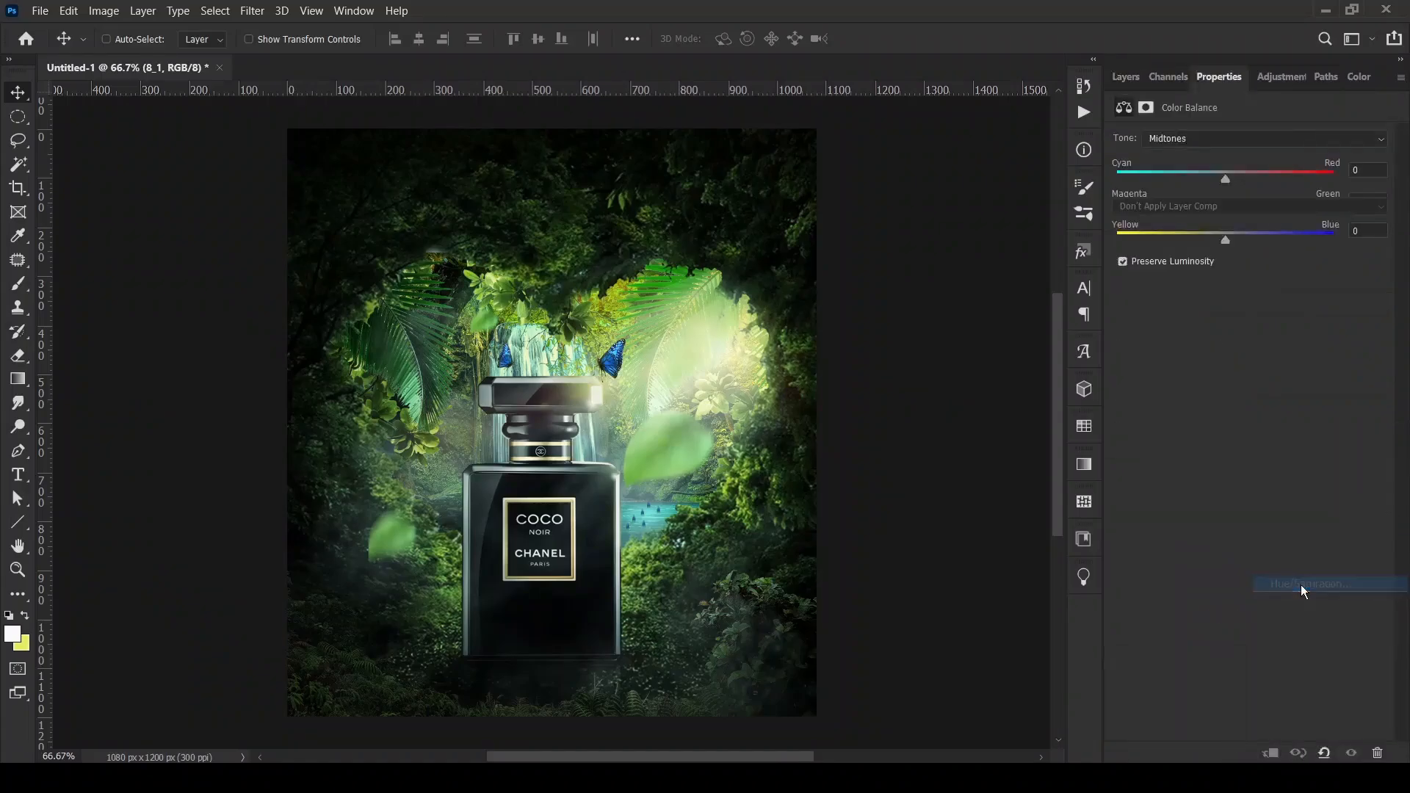
pyautogui.hotkey('ctrl', '+')
pyautogui.hotkey('ctrl', '+')
pyautogui.click(1209, 304)
pyautogui.moveTo(1209, 247); pyautogui.dragTo(1227, 280)
pyautogui.moveTo(1117, 209); pyautogui.dragTo(1155, 208)
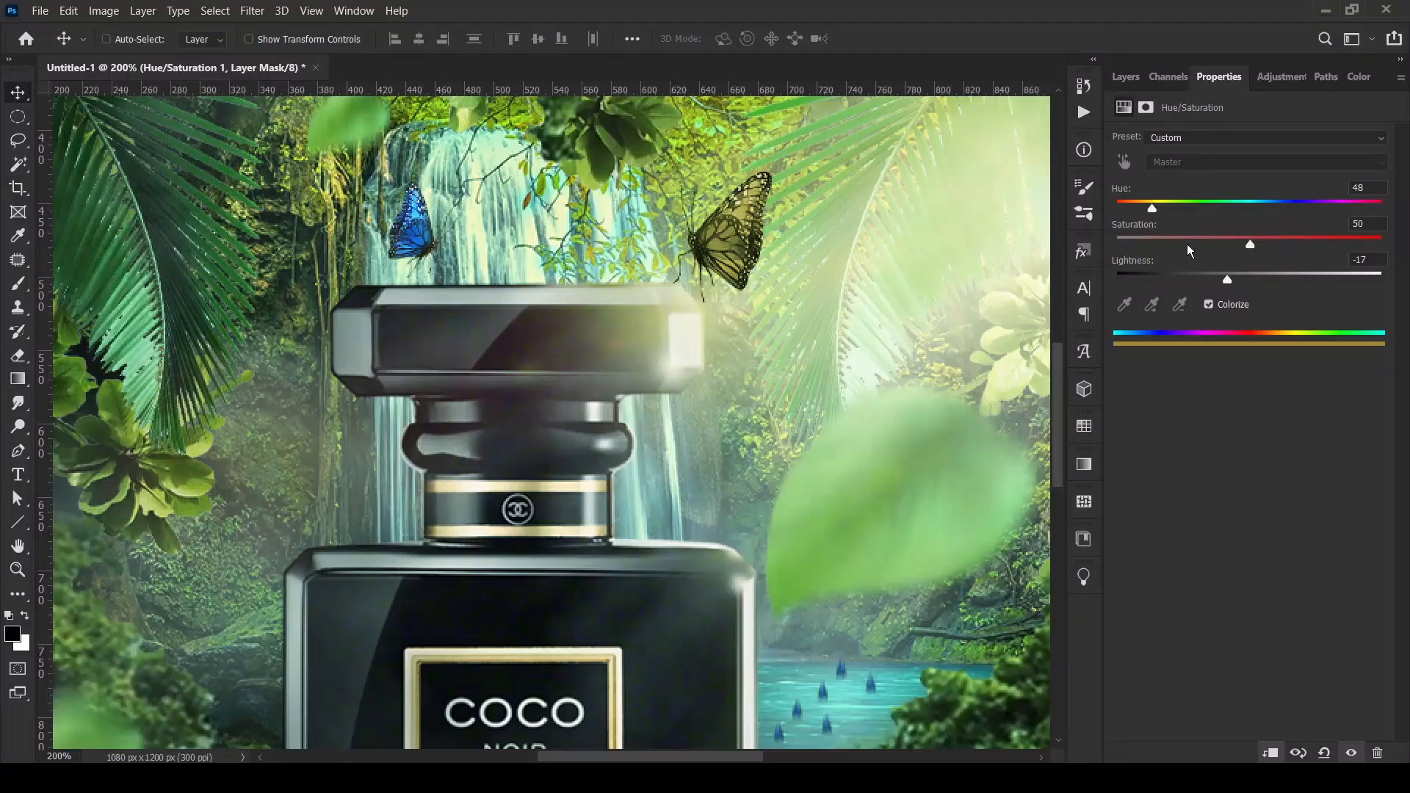
pyautogui.moveTo(1253, 250); pyautogui.dragTo(1348, 246)
pyautogui.moveTo(1225, 278); pyautogui.dragTo(1244, 279)
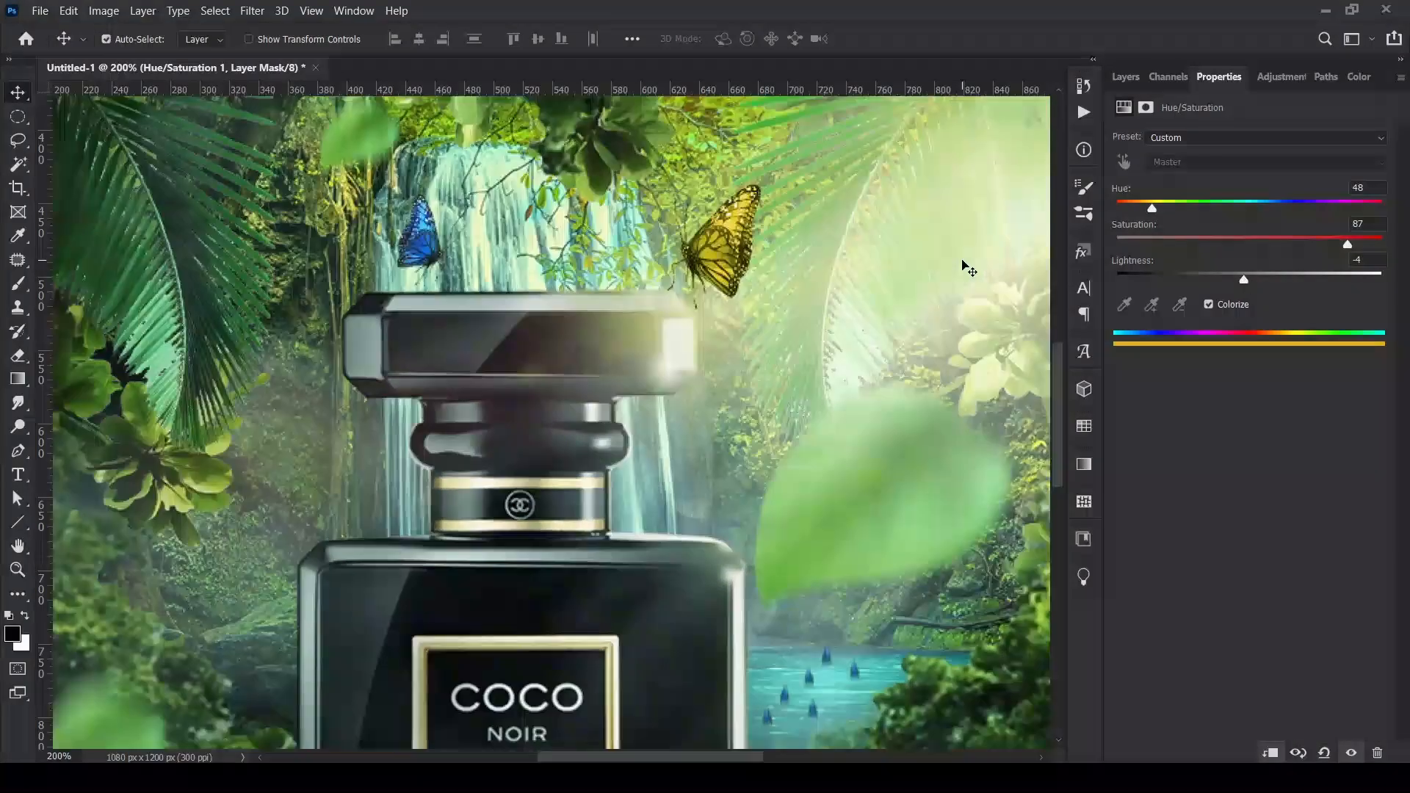
pyautogui.hotkey('ctrl', '0')
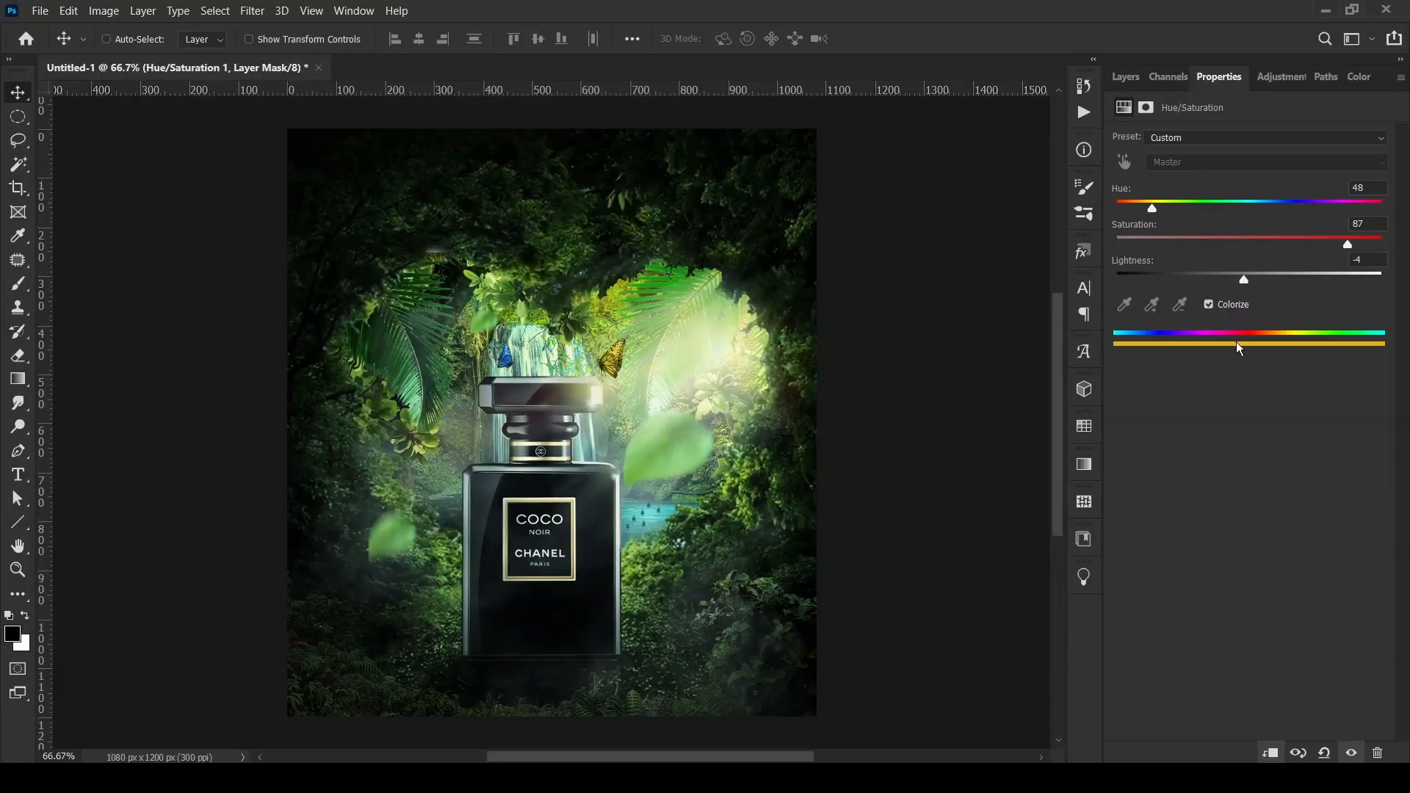
# - Set the blend mode of the butterfly's Hue/Saturation adjustment to Hue
pyautogui.click(1122, 78)
pyautogui.click(1185, 501)
pyautogui.click(1170, 137)
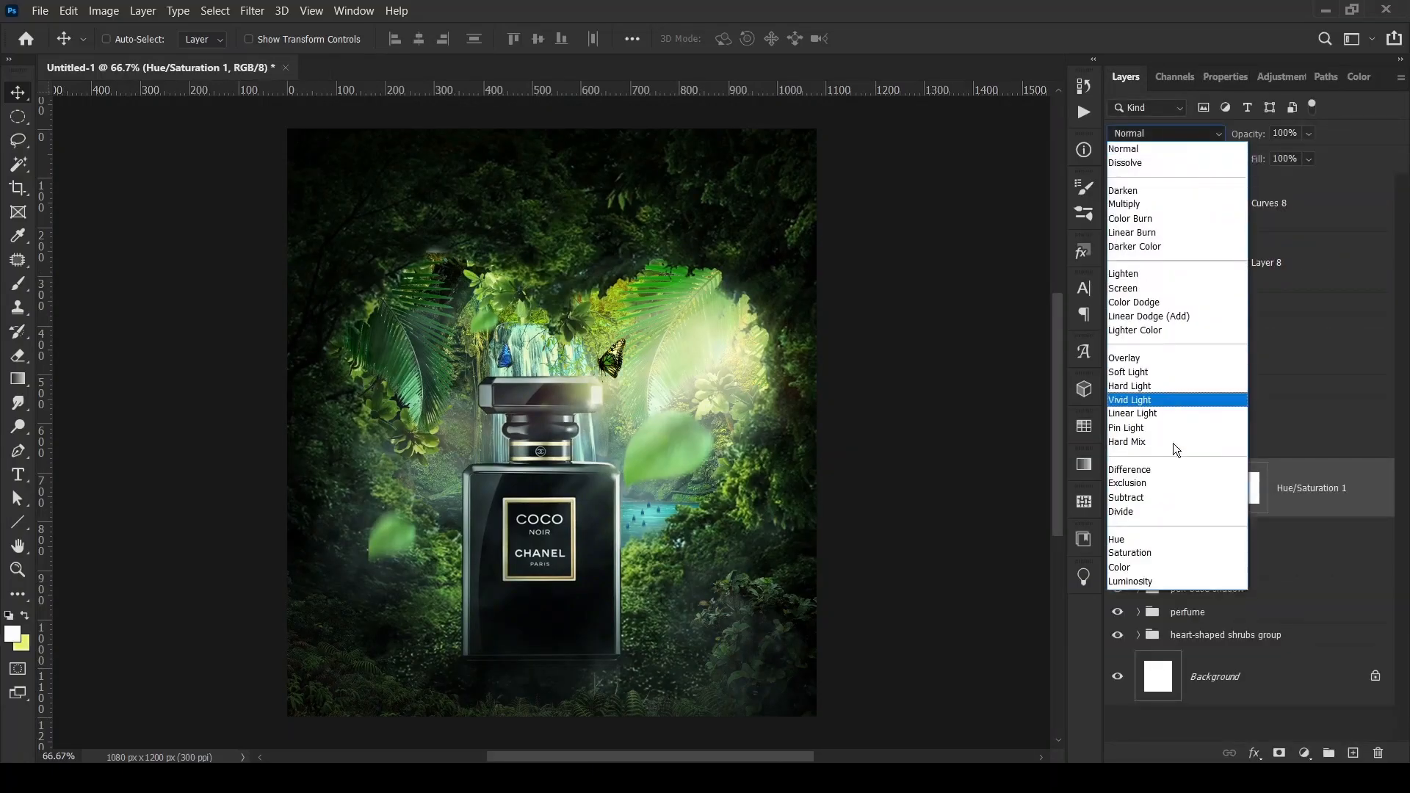
pyautogui.click(1127, 545)
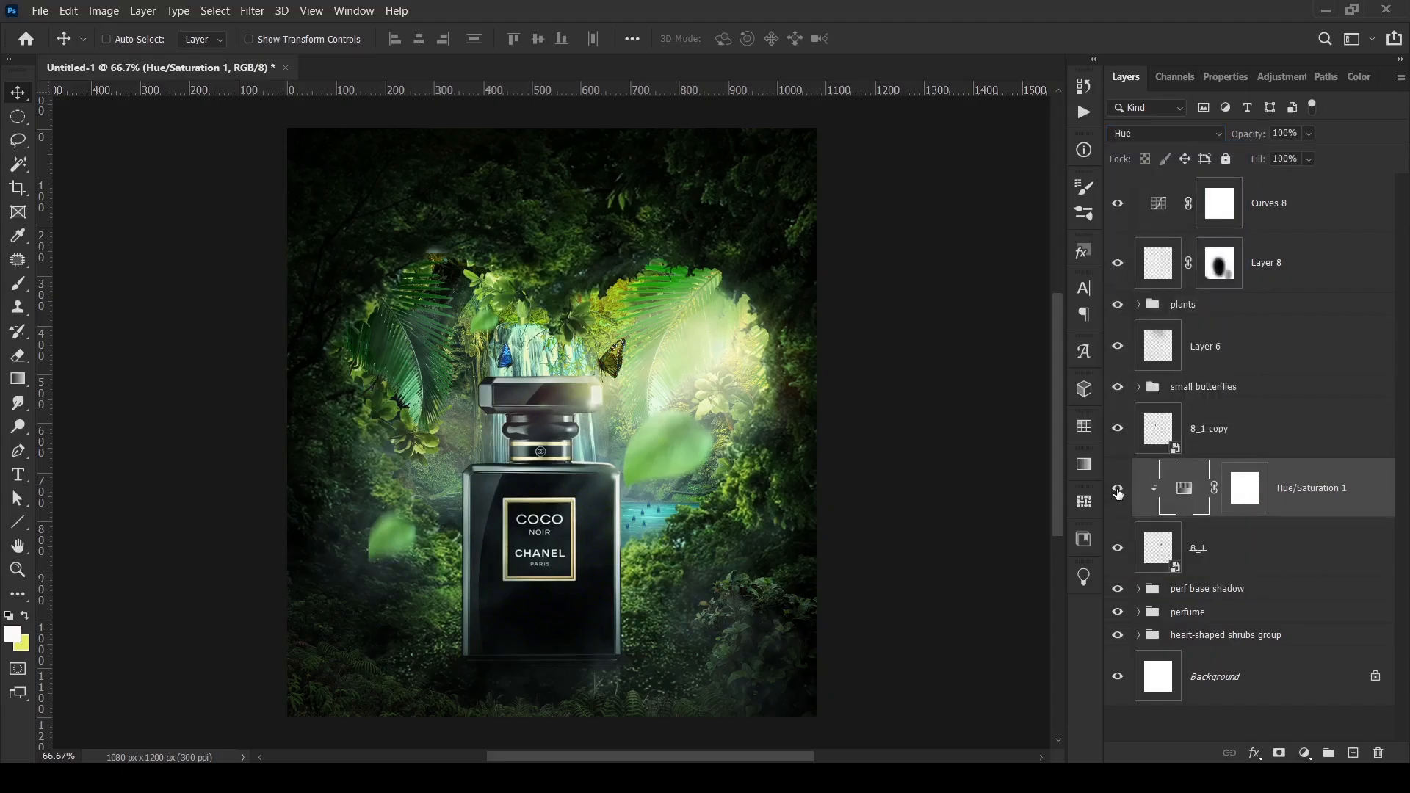
# - Brighten the right butterfly with a clipped Curves adjustment, lifting input 125 to about output 154 and pulling the white point inward
pyautogui.click(1305, 753)
pyautogui.click(1282, 523)
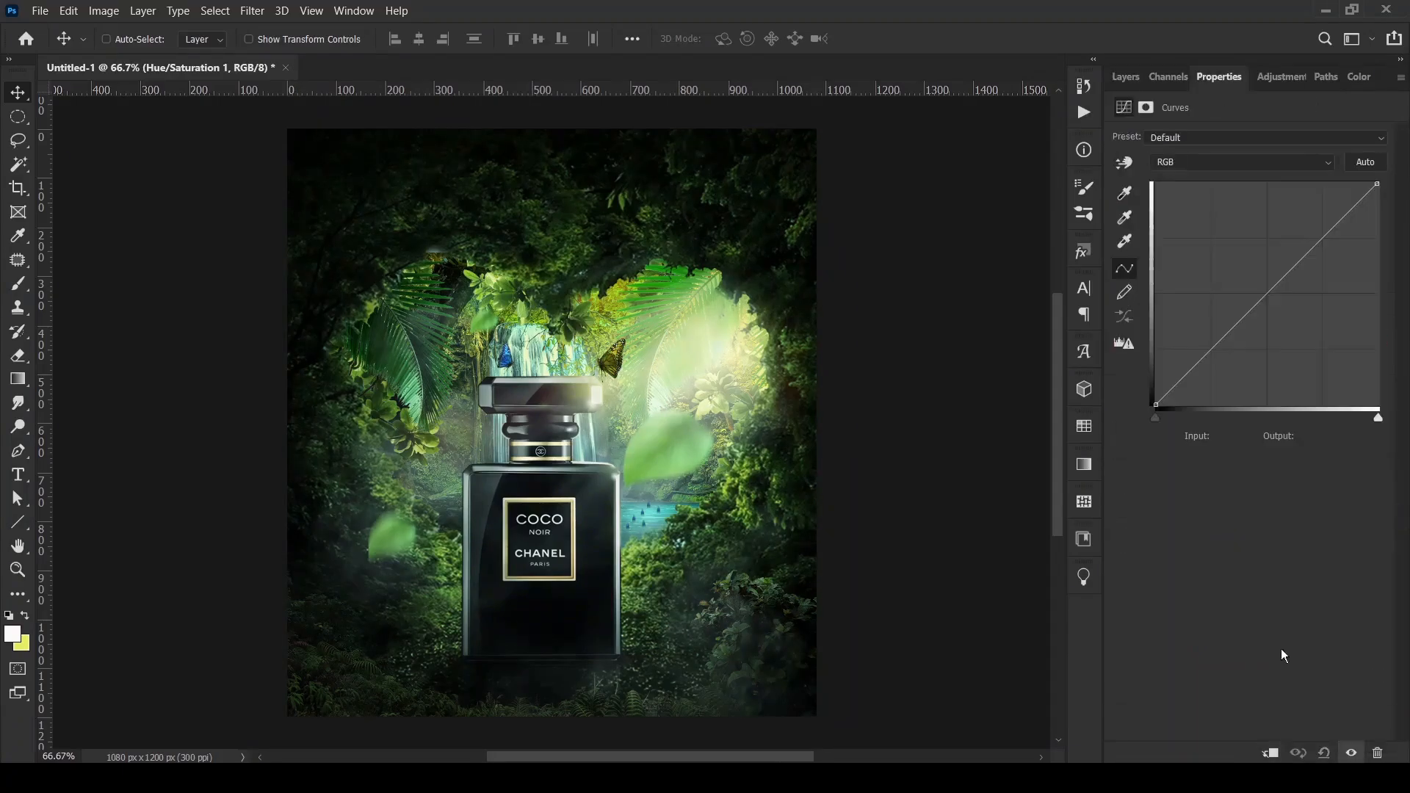
pyautogui.moveTo(1265, 296); pyautogui.dragTo(1264, 272)
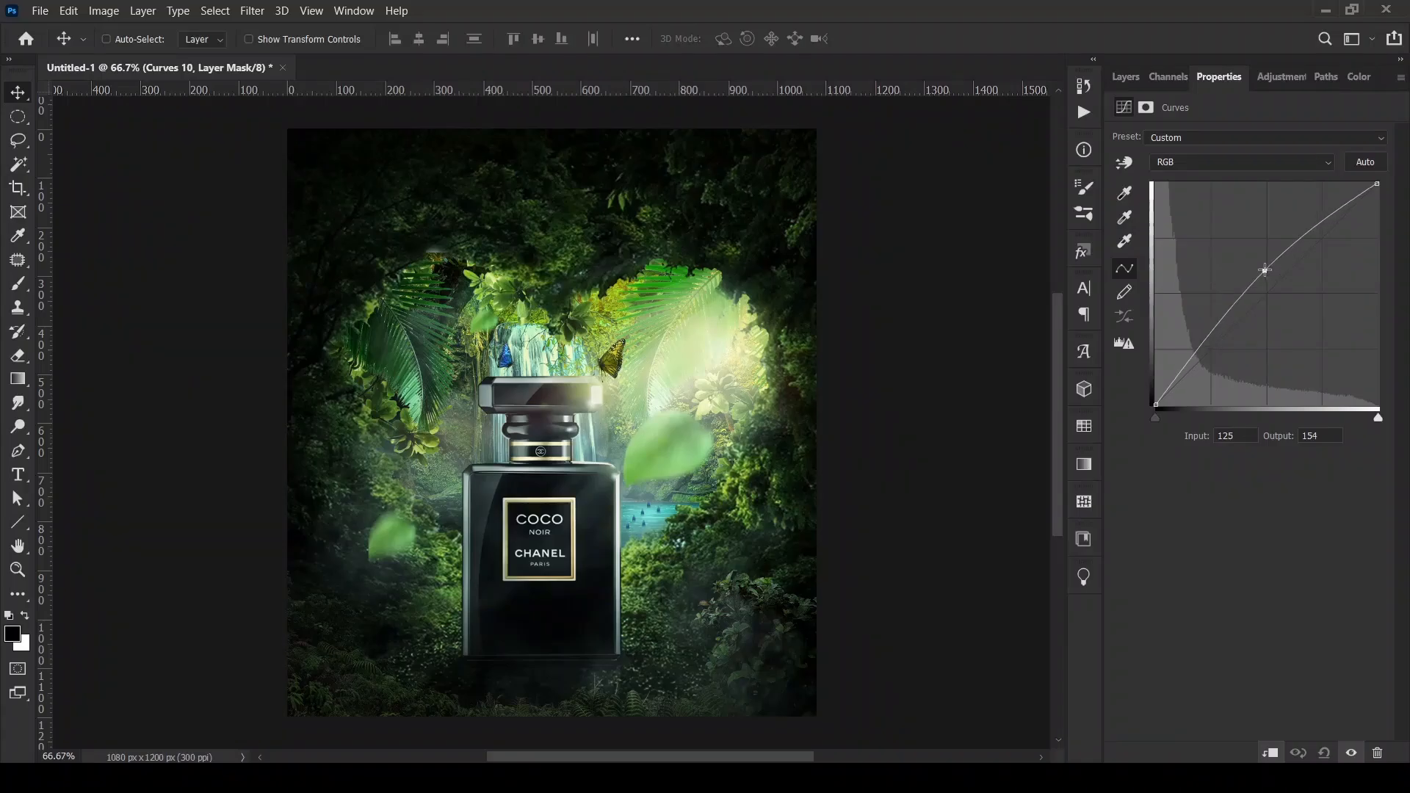
pyautogui.moveTo(1379, 184); pyautogui.dragTo(1359, 184)
pyautogui.click(1121, 74)
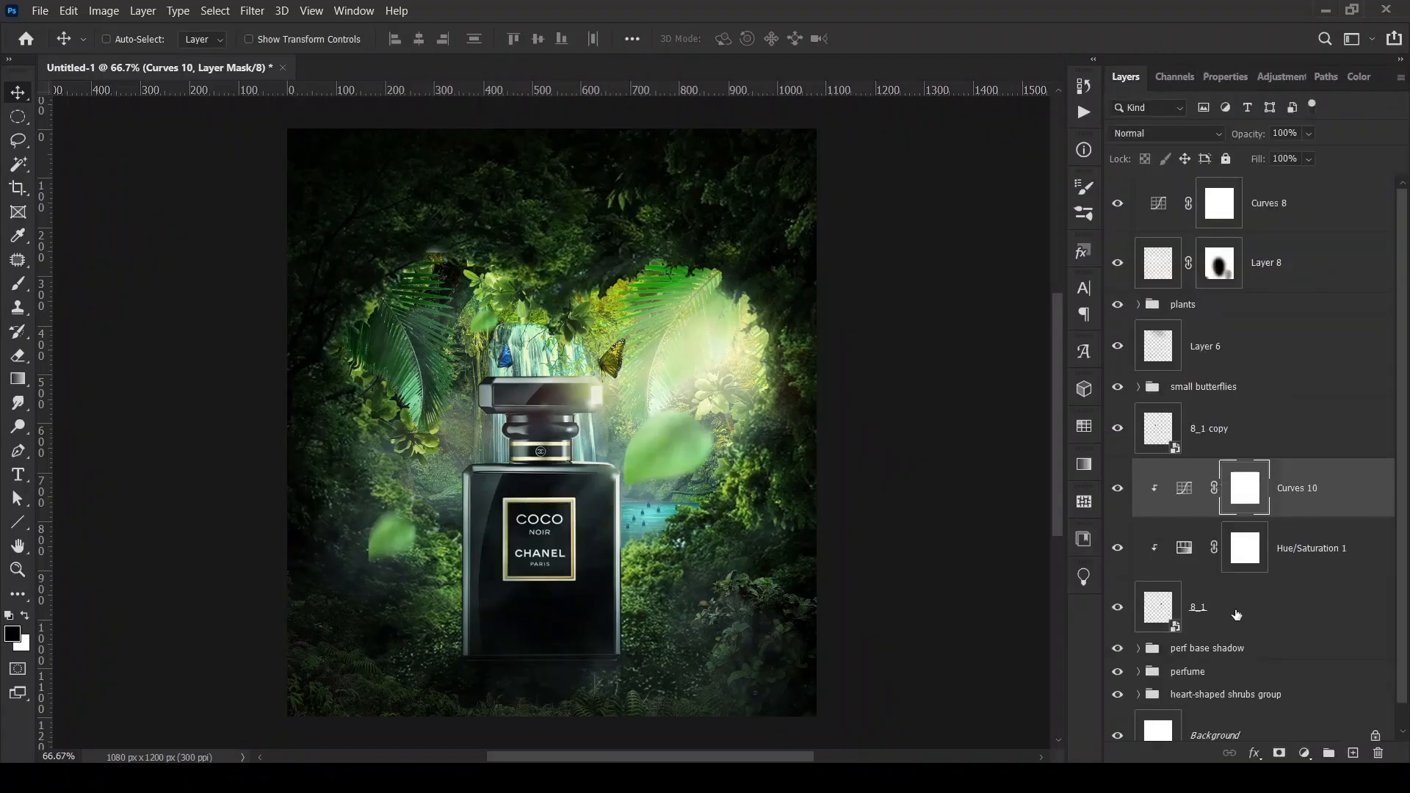
# - Set the butterfly's Curves adjustment to Screen and merge both adjustments with the butterfly layer
pyautogui.click(1184, 488)
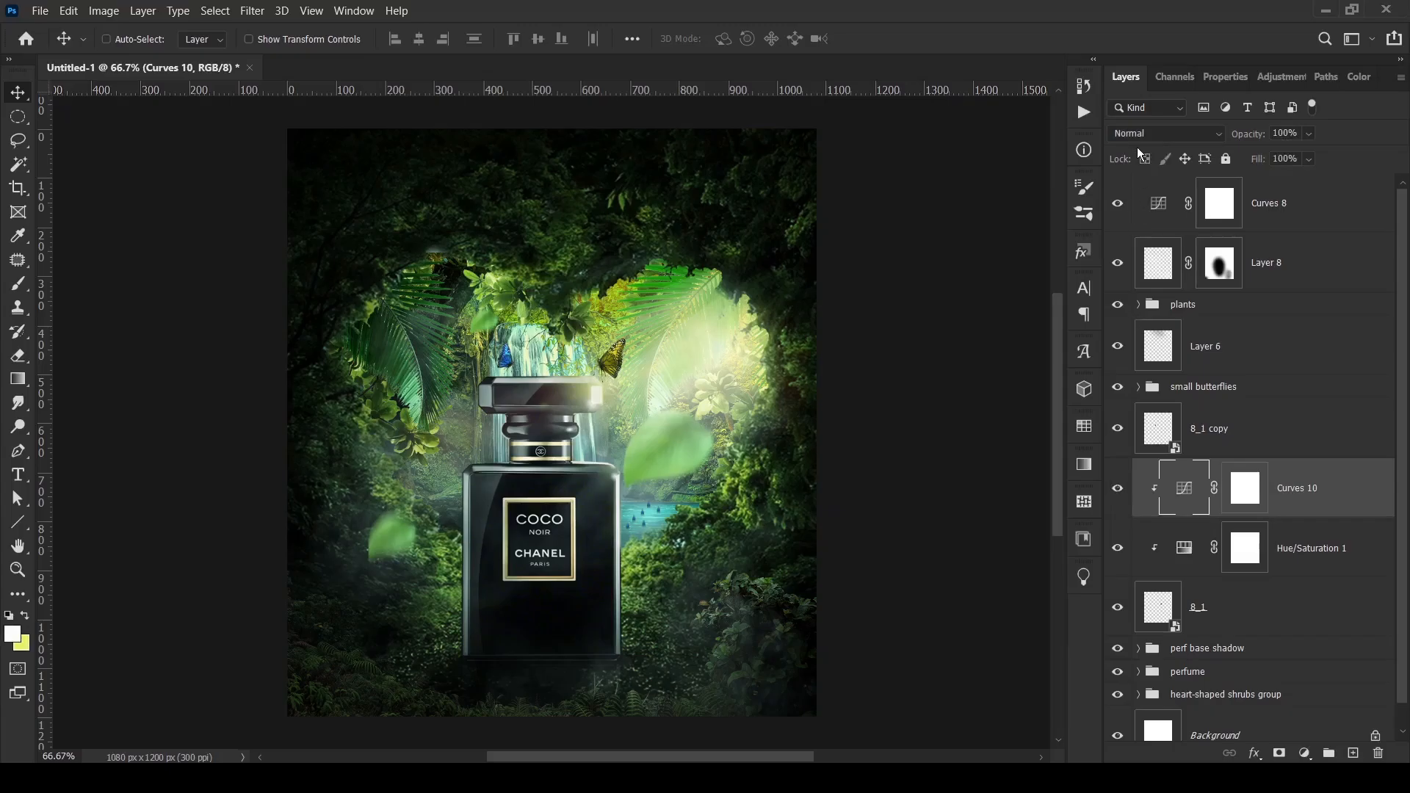
pyautogui.click(1146, 132)
pyautogui.click(1126, 288)
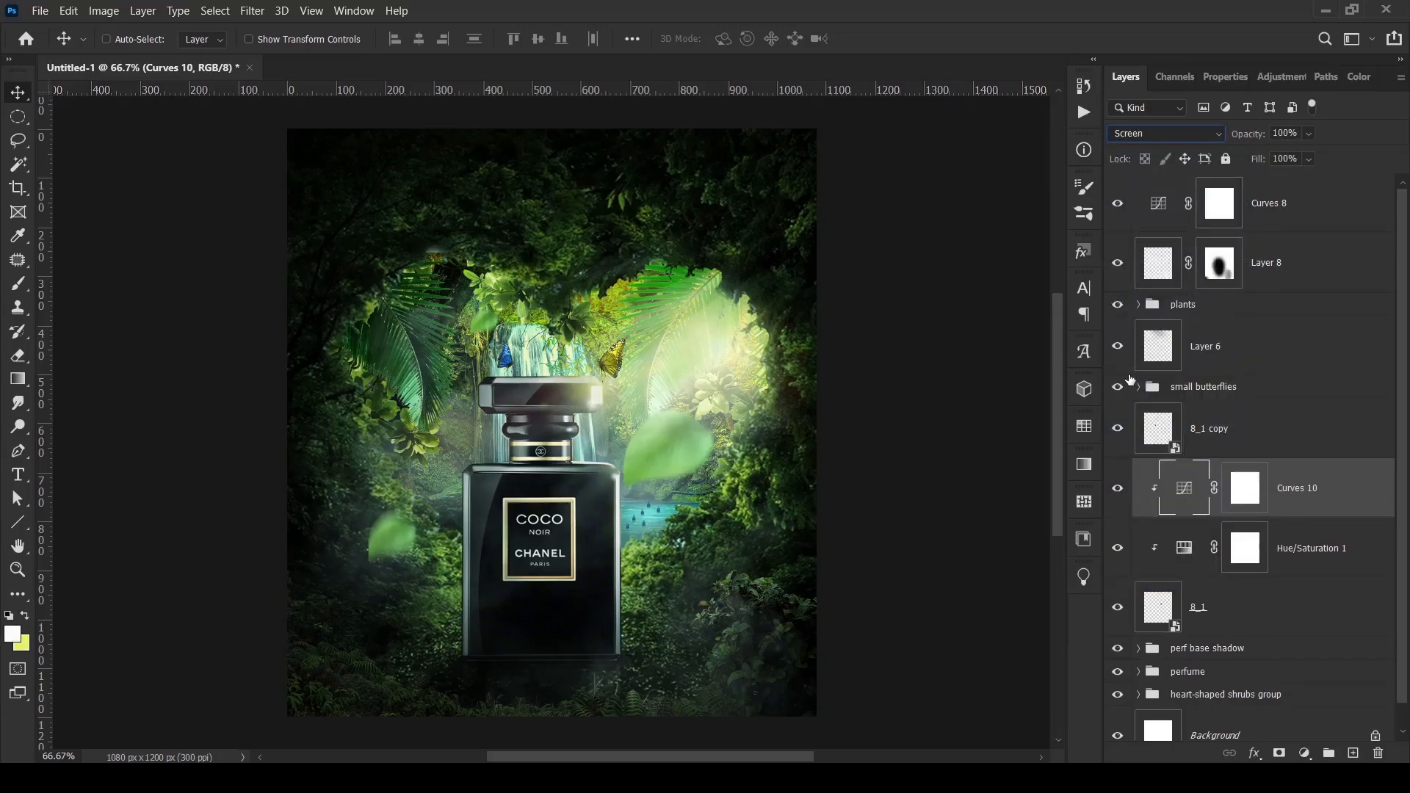
pyautogui.keyDown('shift'); pyautogui.click(1210, 599); pyautogui.keyUp('shift')
pyautogui.hotkey('ctrl', 'e')
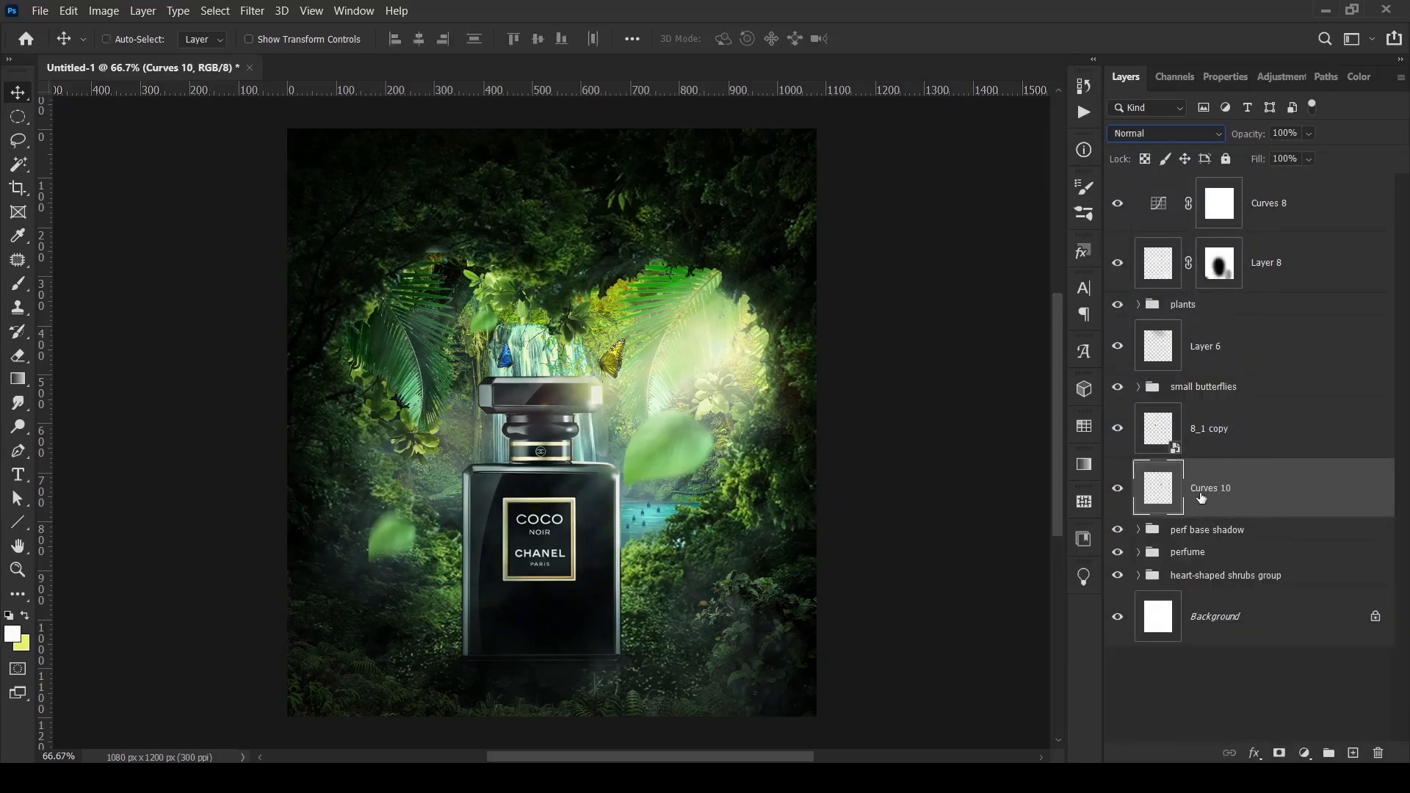
# - Apply a Motion Blur with a 0° angle and 5 px distance to the merged yellow butterfly
pyautogui.click(259, 18)
pyautogui.moveTo(286, 208)
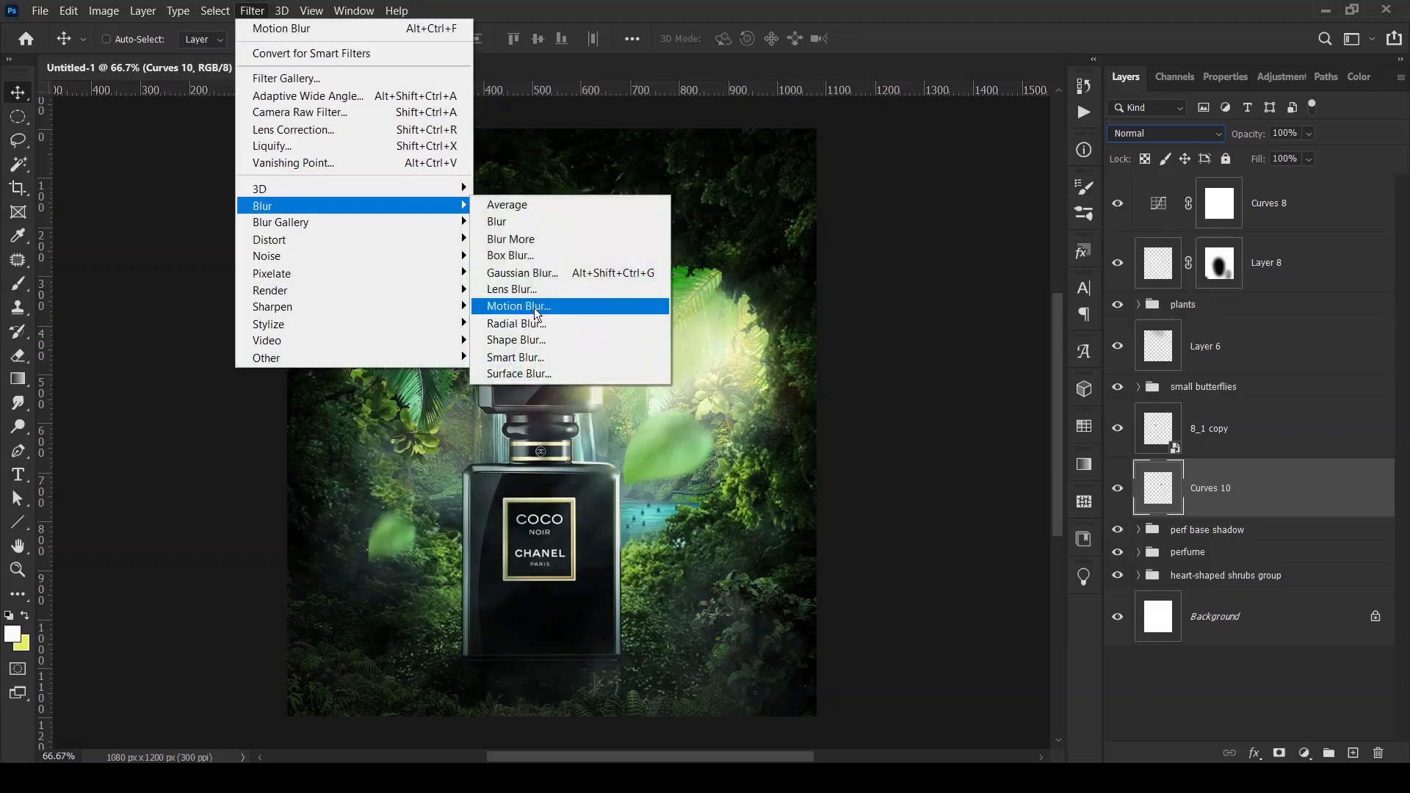
pyautogui.click(437, 306)
pyautogui.write('0')
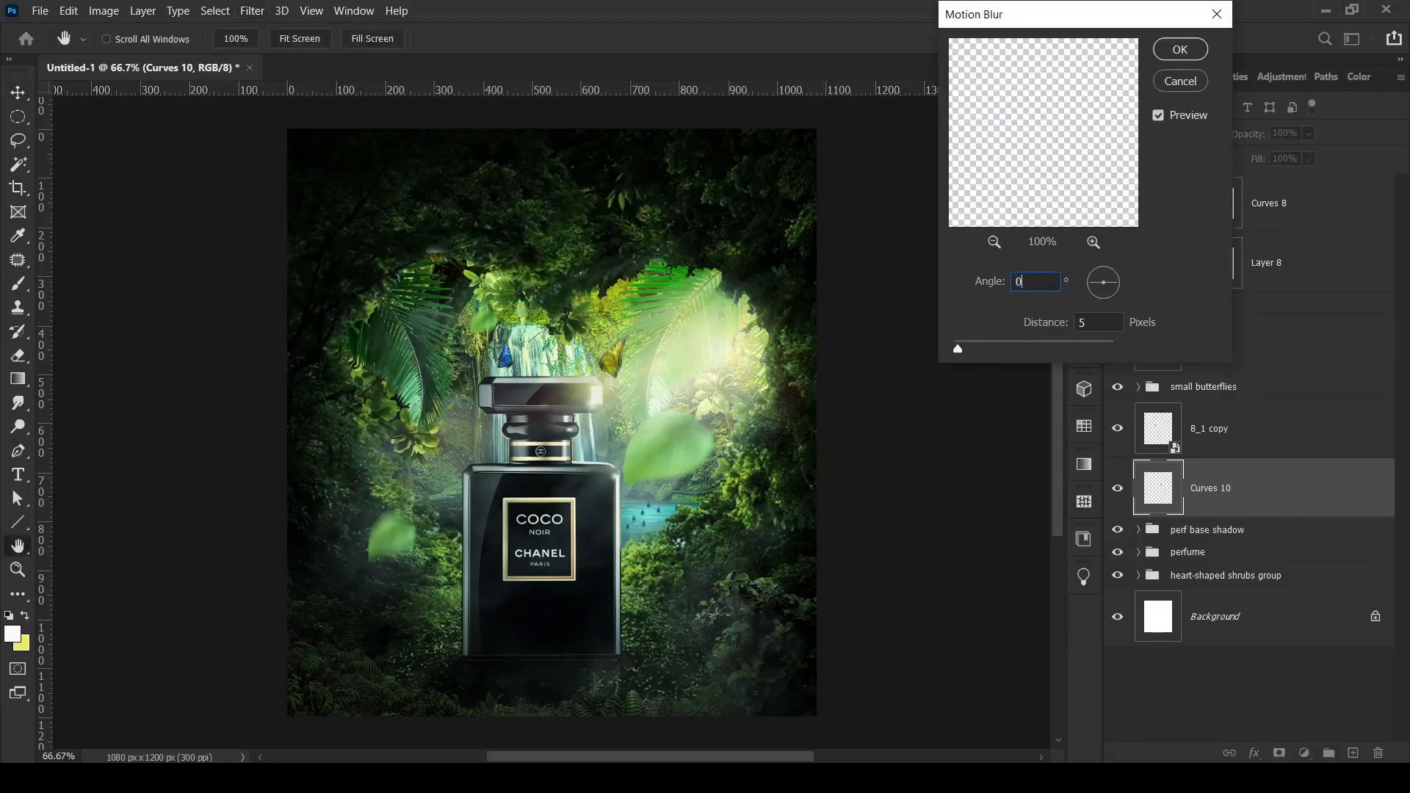
pyautogui.click(1180, 49)
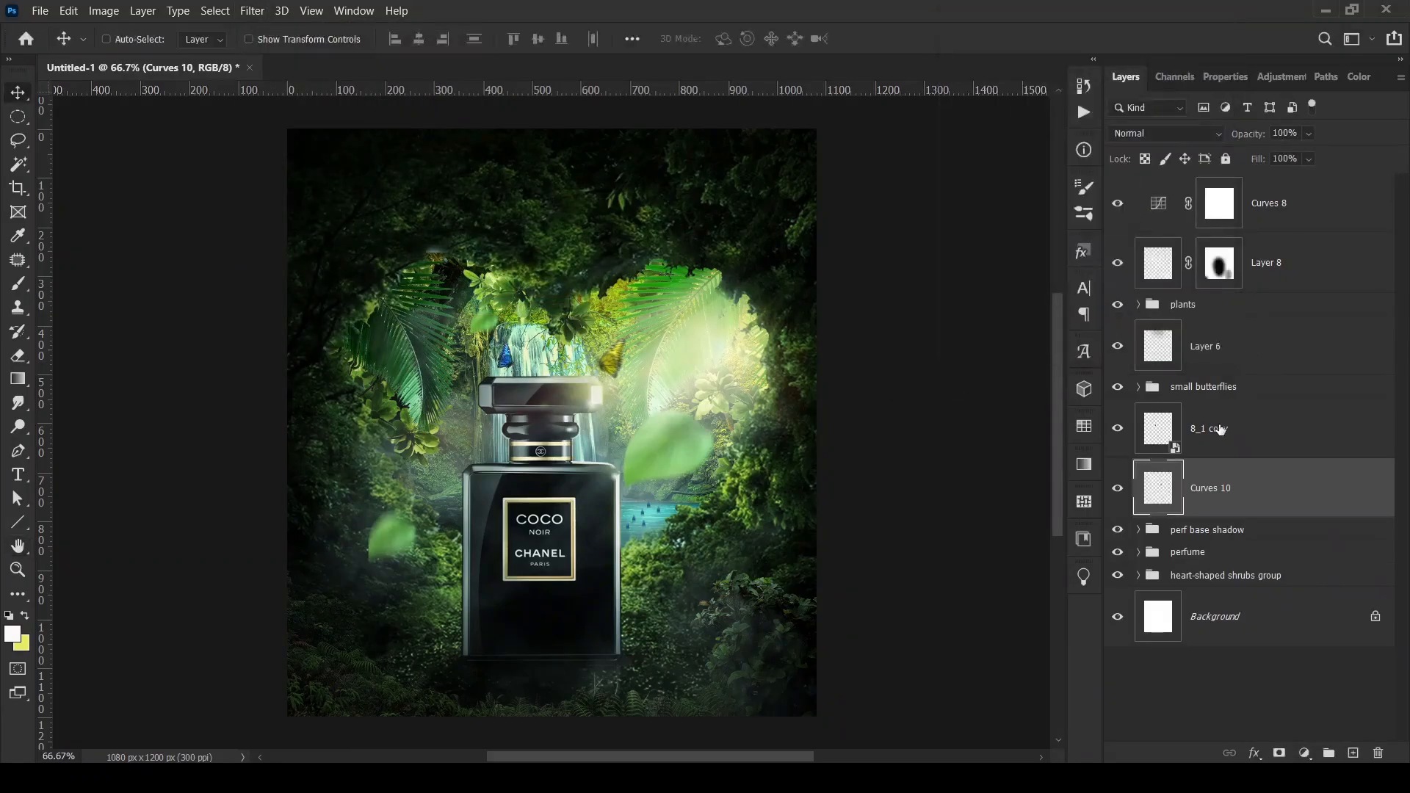
# - Apply a Motion Blur with a 90° angle and a very short distance to the blue butterfly left of the cap
pyautogui.click(1212, 429)
pyautogui.click(252, 10)
pyautogui.moveTo(294, 205)
pyautogui.click(506, 306)
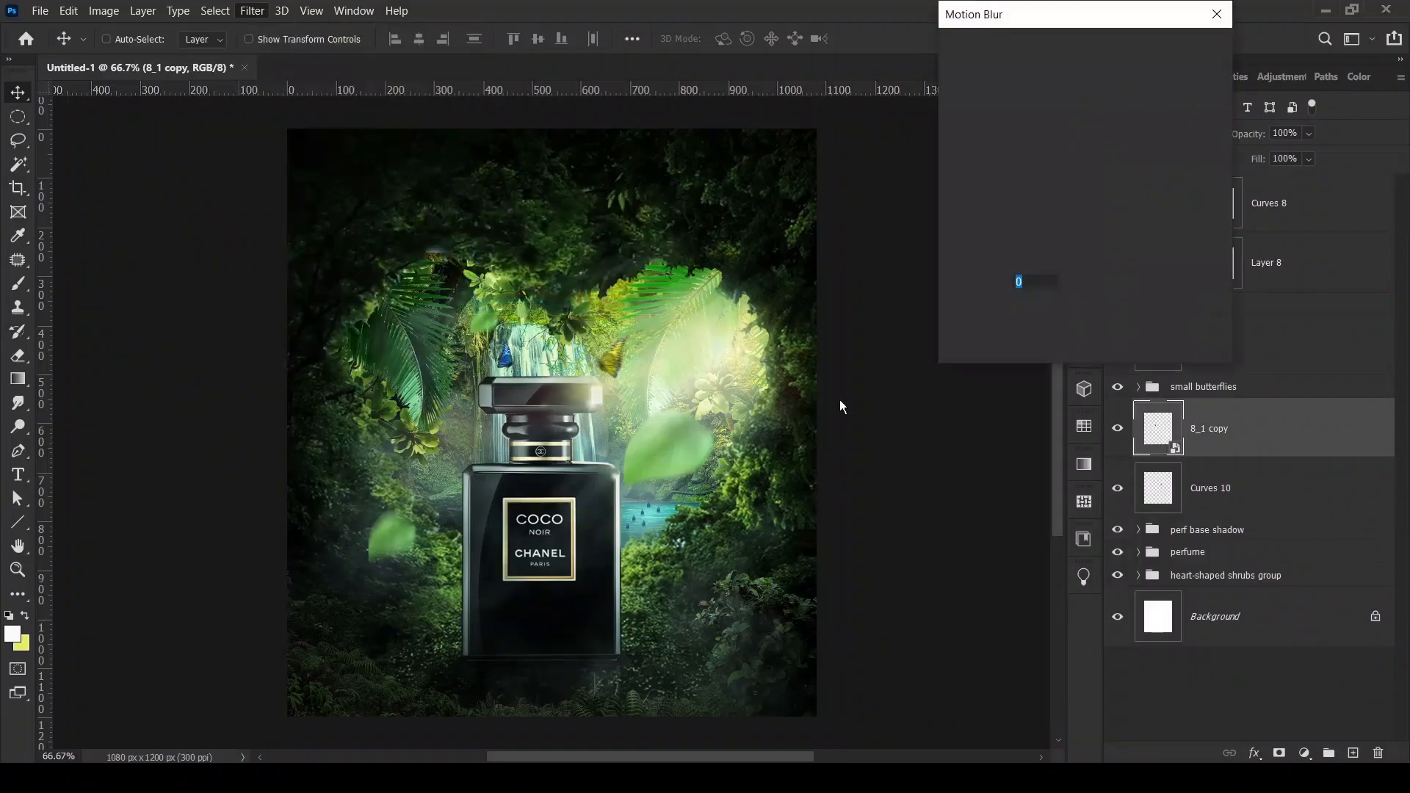
pyautogui.write('90')
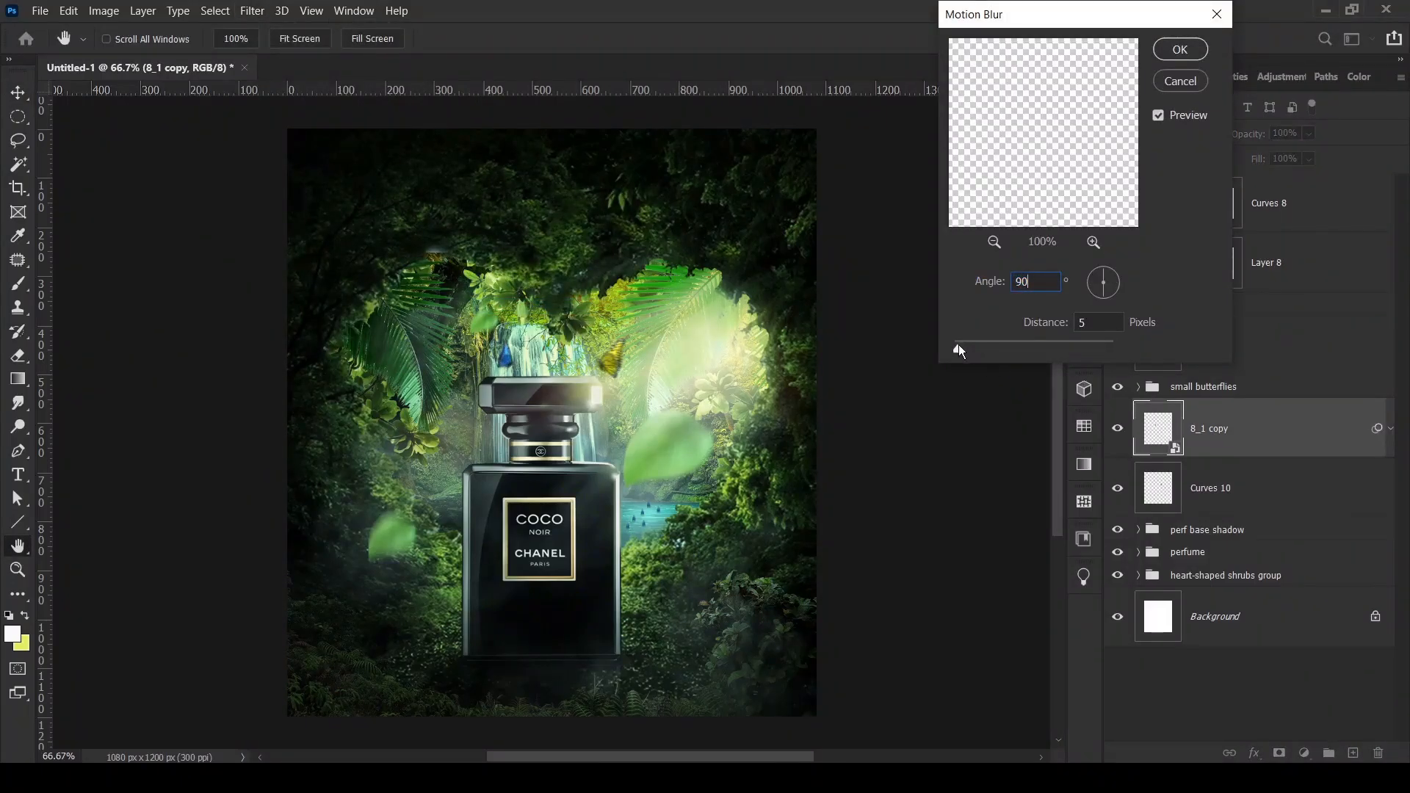
pyautogui.moveTo(959, 345); pyautogui.dragTo(955, 345)
pyautogui.click(1180, 49)
# - Add a Vibrance adjustment above the topmost Curves layer and increase its vibrance moderately
pyautogui.press('v')
pyautogui.hotkey('ctrl', '-')
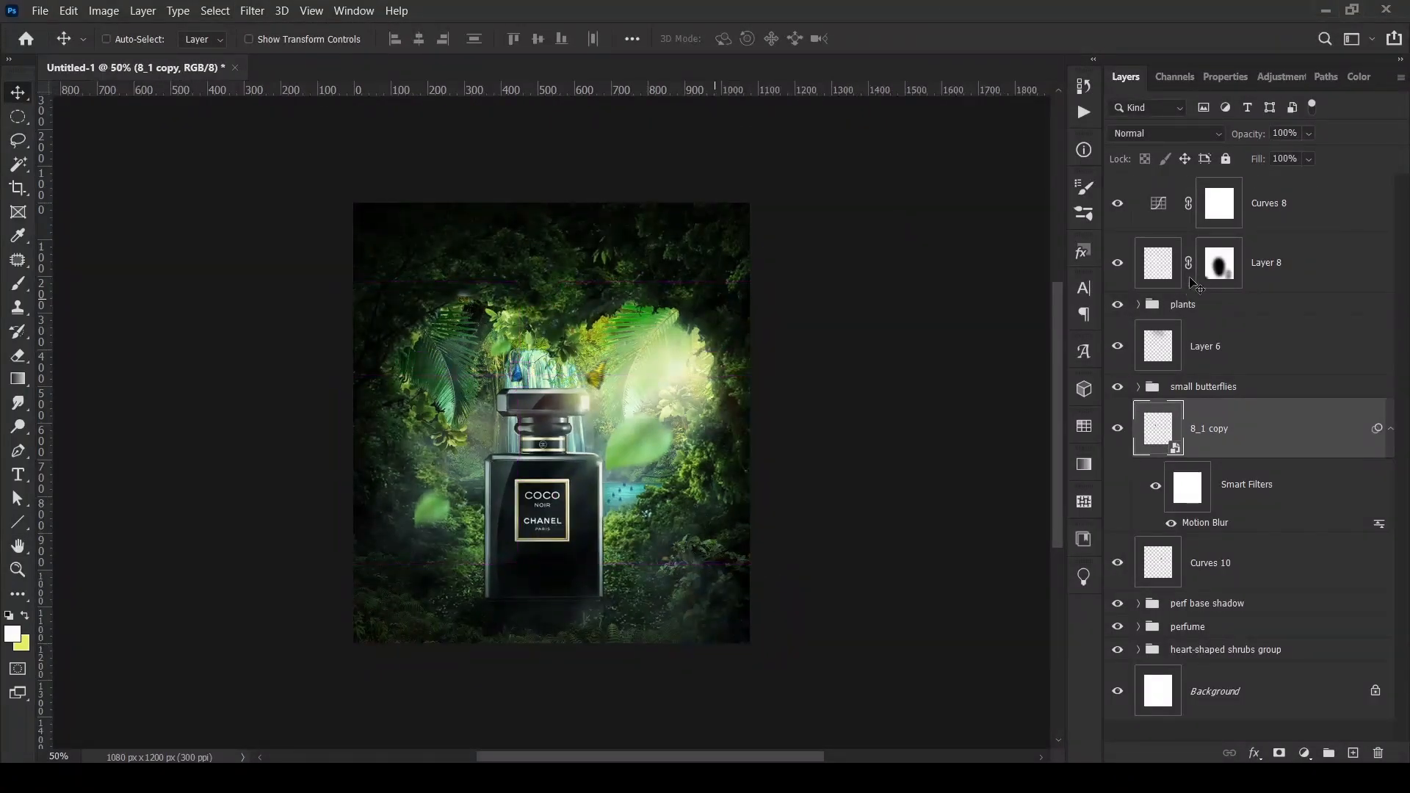
pyautogui.click(1169, 205)
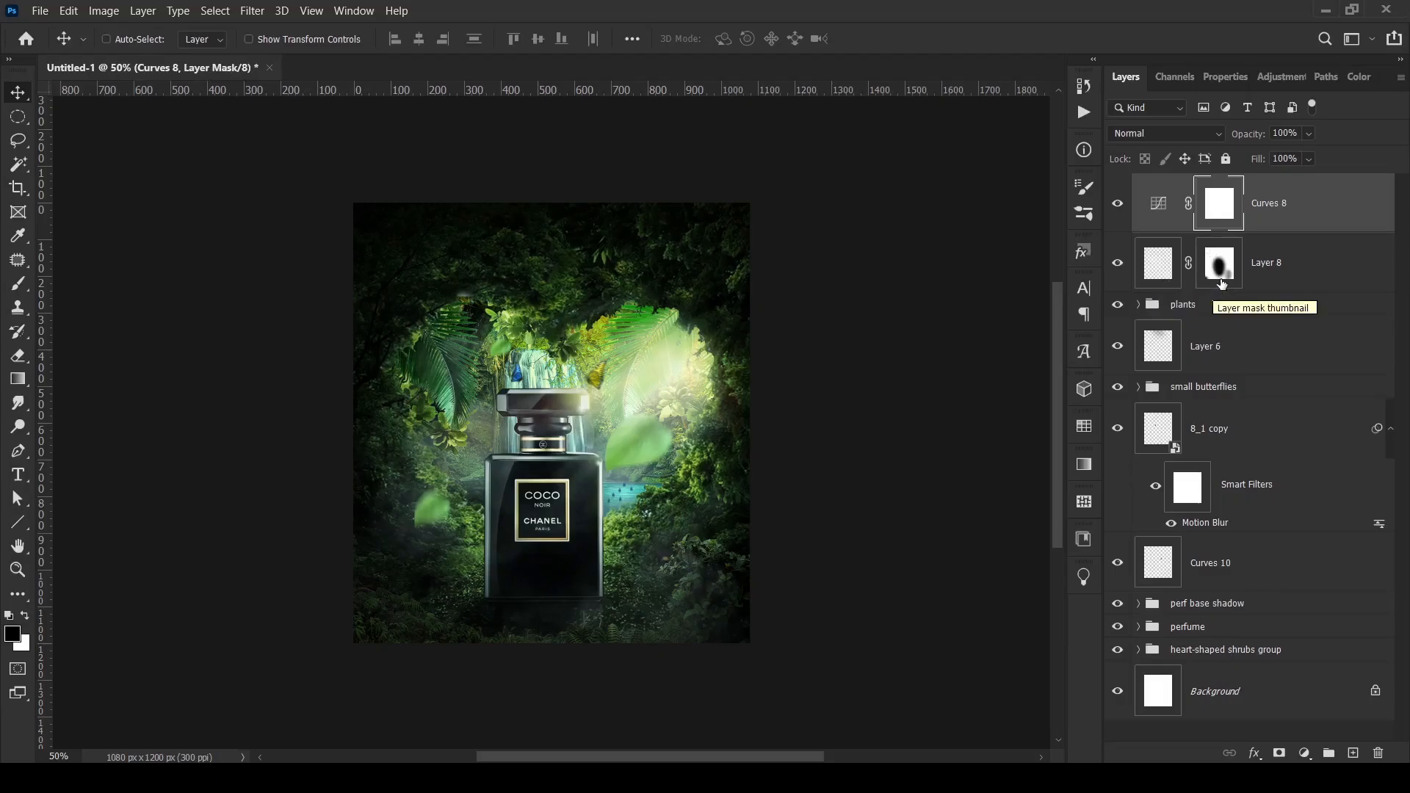
pyautogui.click(1281, 76)
pyautogui.click(1245, 121)
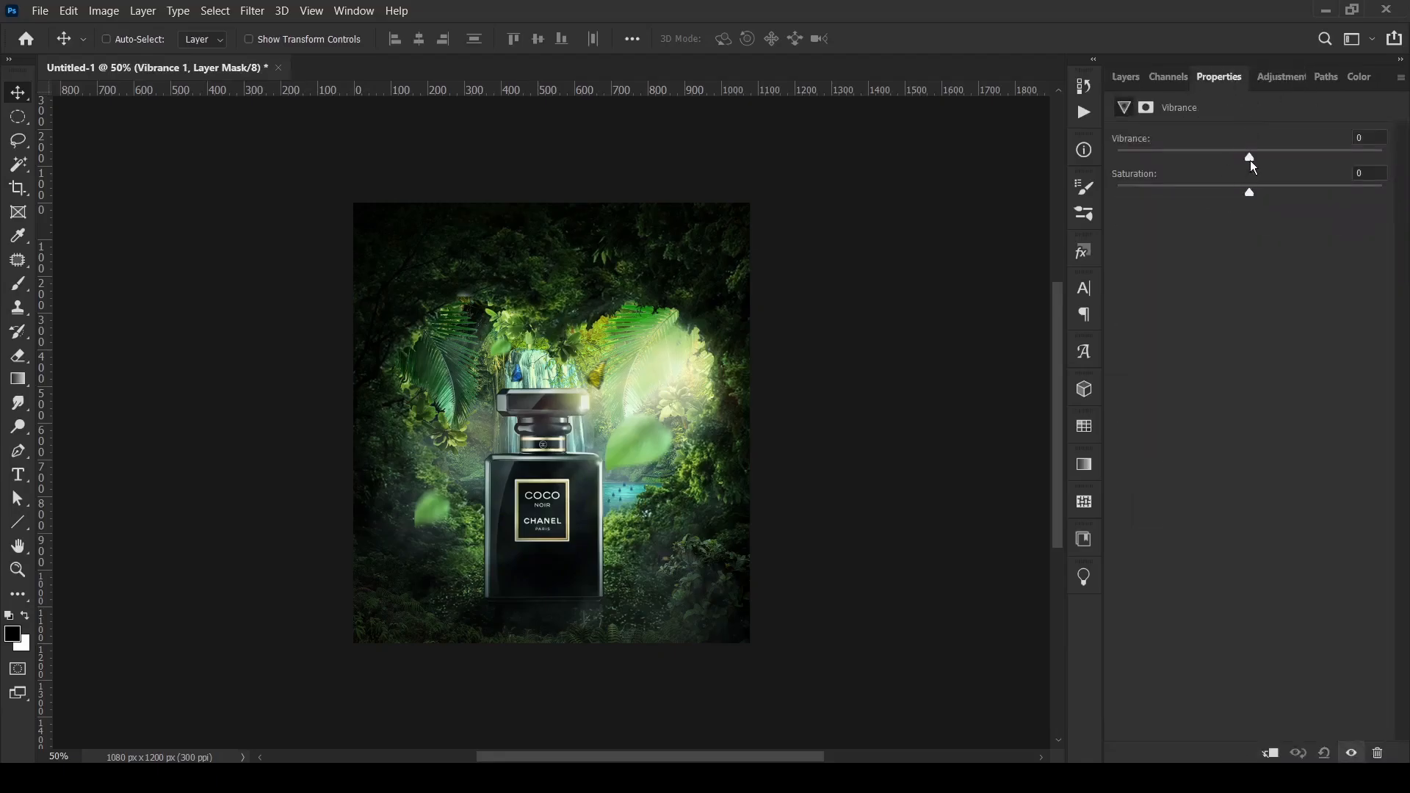
pyautogui.moveTo(1250, 160); pyautogui.dragTo(1291, 160)
# - Add a Brightness/Contrast adjustment to the whole scene with brightness -2 and contrast 6
pyautogui.click(1275, 78)
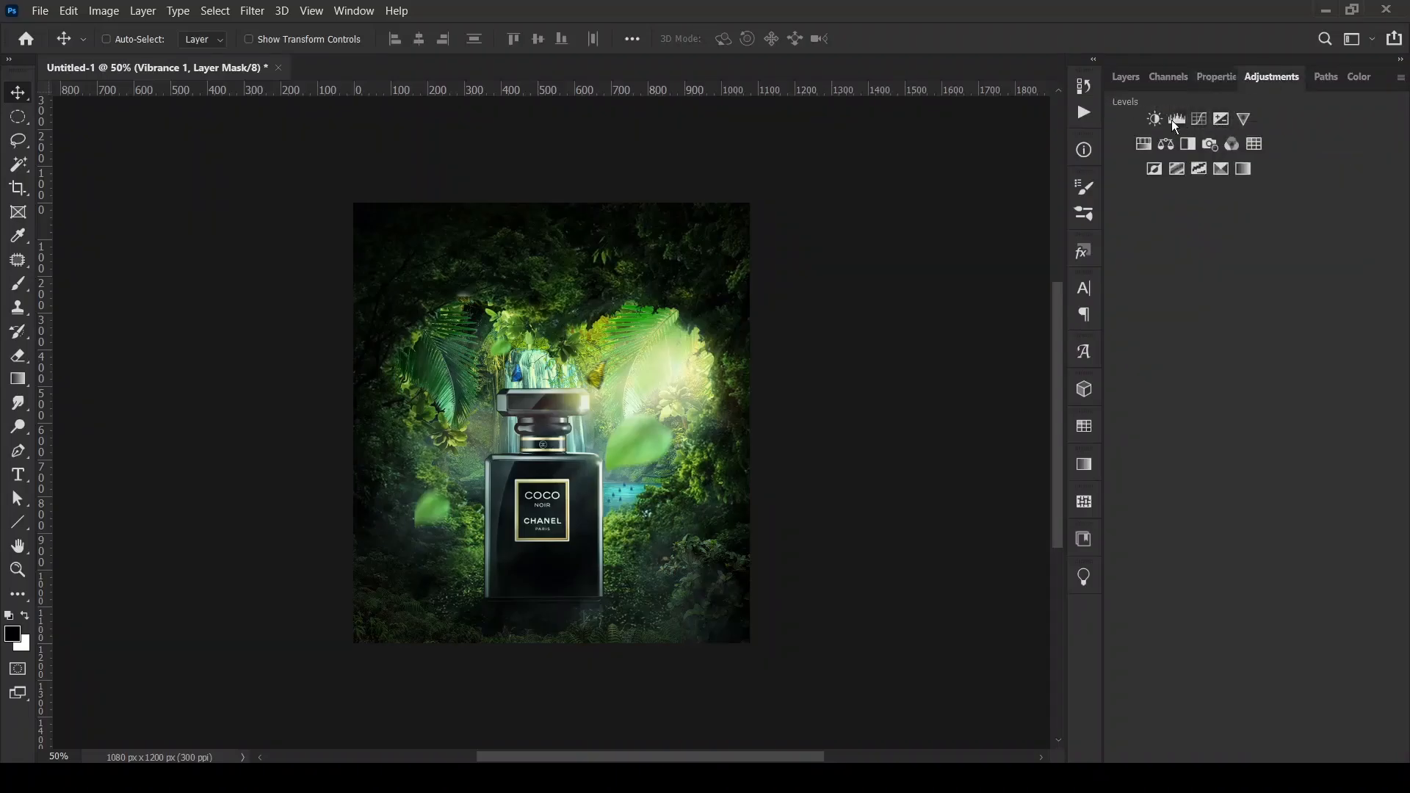
pyautogui.click(1171, 120)
pyautogui.moveTo(1253, 190)
pyautogui.mouseDown()
pyautogui.moveTo(1262, 226)
pyautogui.moveTo(1279, 226)
pyautogui.moveTo(1102, 228)
pyautogui.moveTo(1290, 228)
pyautogui.moveTo(1248, 229)
pyautogui.moveTo(1260, 232)
pyautogui.moveTo(1248, 191)
pyautogui.mouseUp()
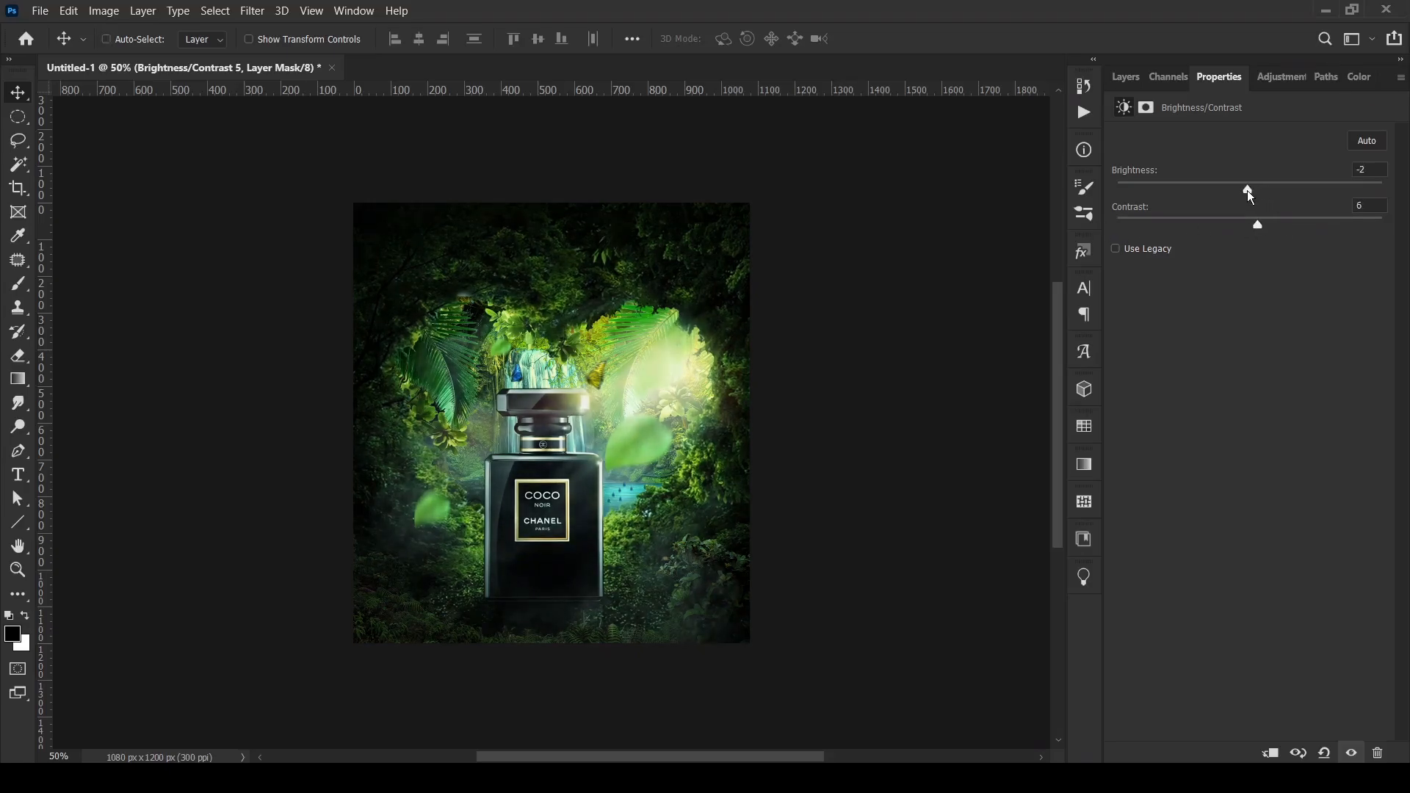
# - Add a Color Balance adjustment above the topmost layer, with highlights at -14 cyan–red and +13 yellow–blue
pyautogui.click(1274, 83)
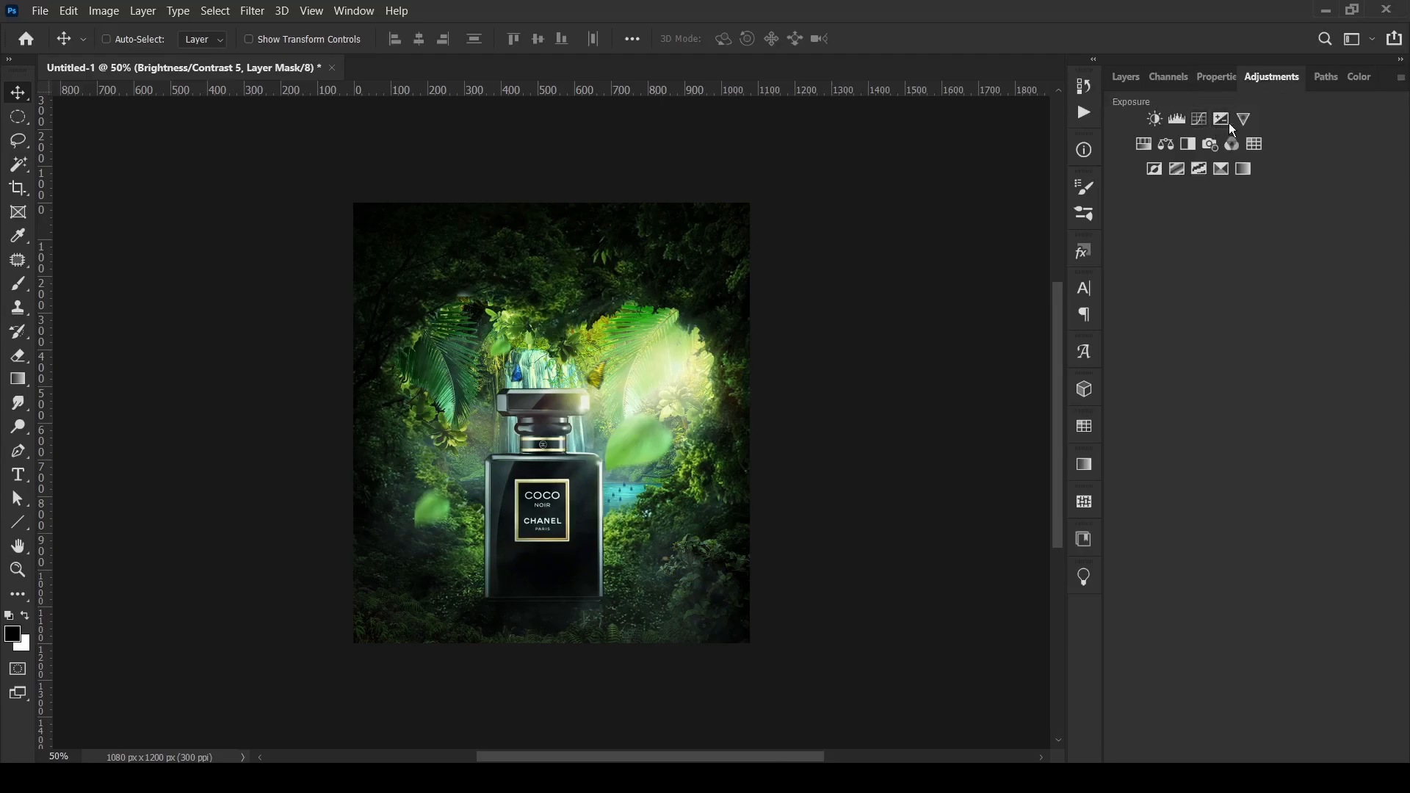
pyautogui.click(1166, 144)
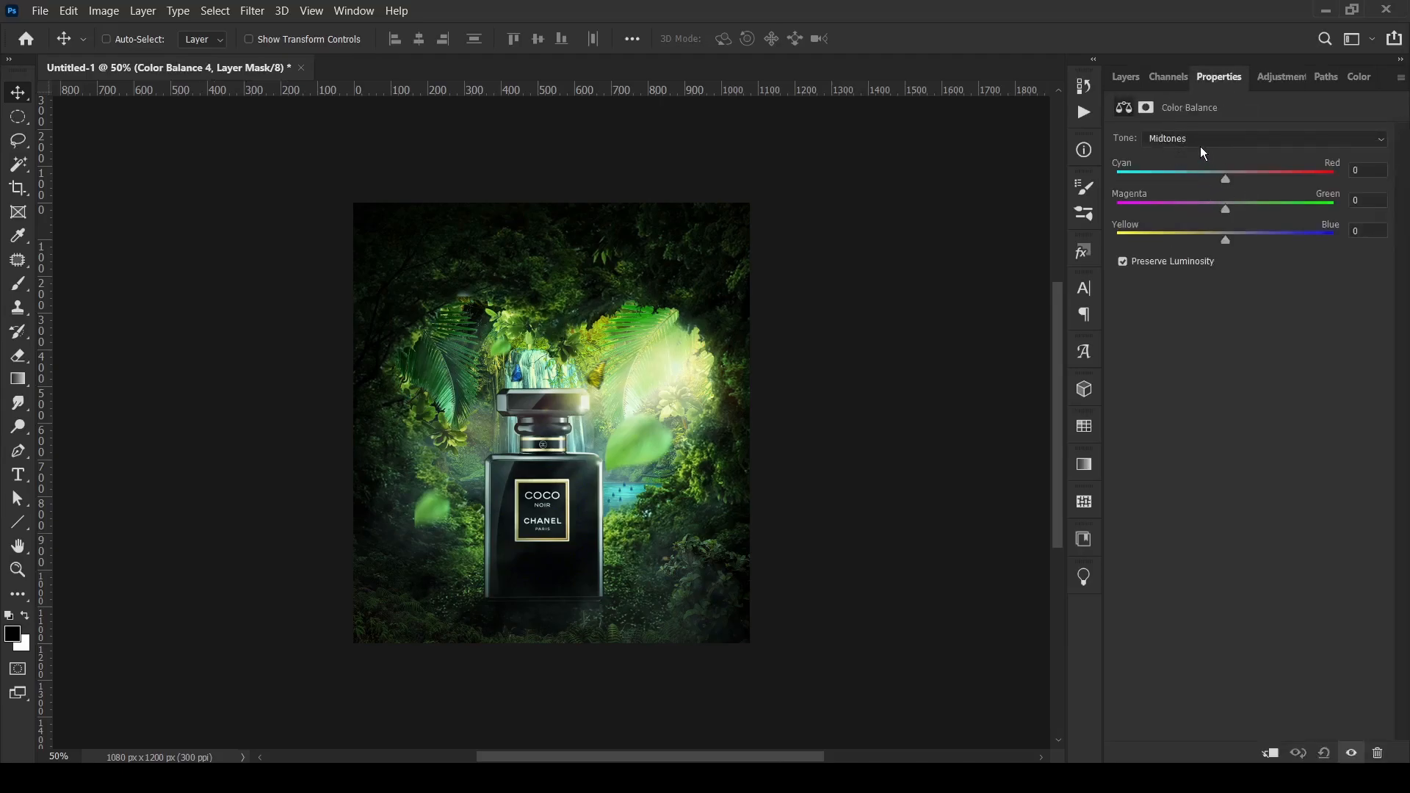
pyautogui.click(1202, 146)
pyautogui.click(1184, 187)
pyautogui.moveTo(1228, 241); pyautogui.dragTo(1240, 241)
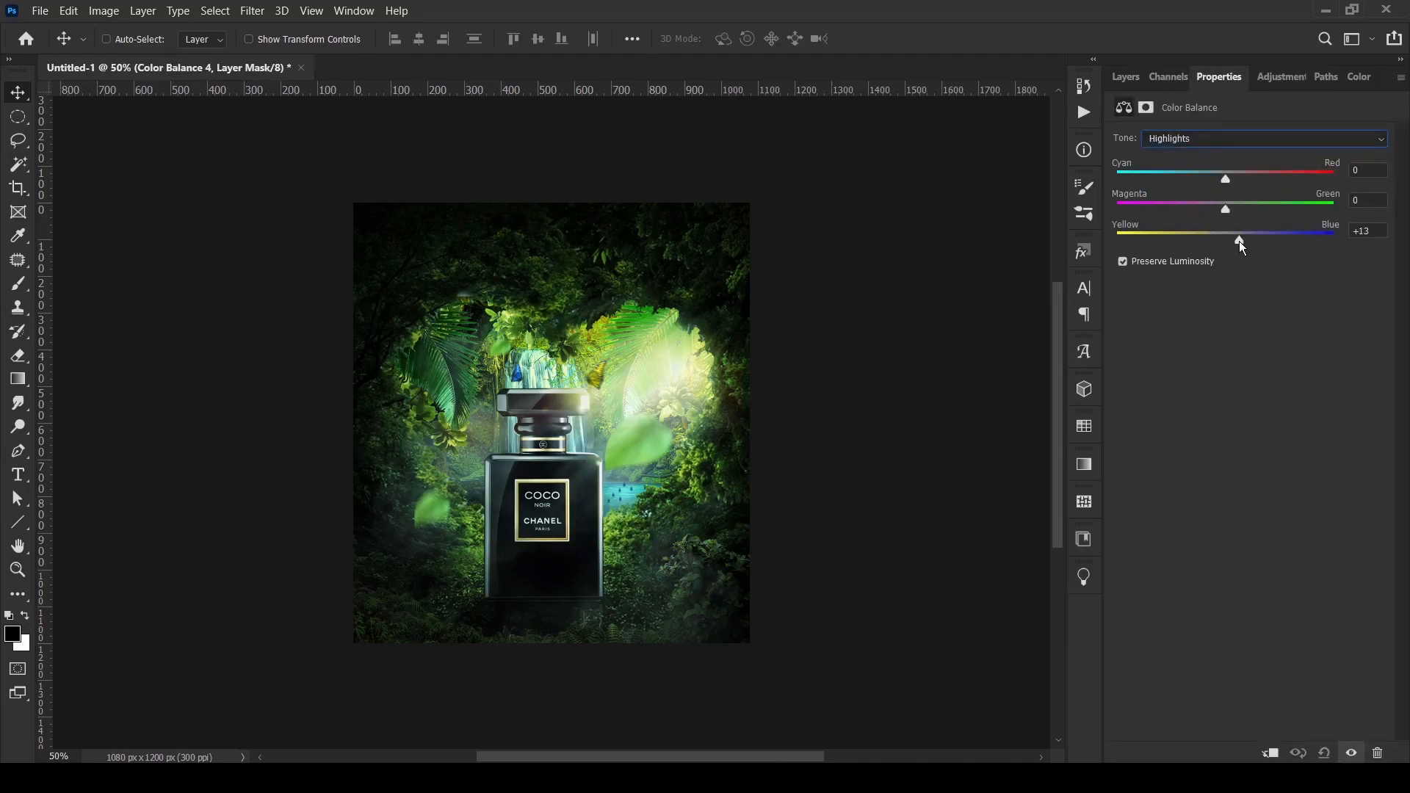
pyautogui.moveTo(1225, 180); pyautogui.dragTo(1215, 182)
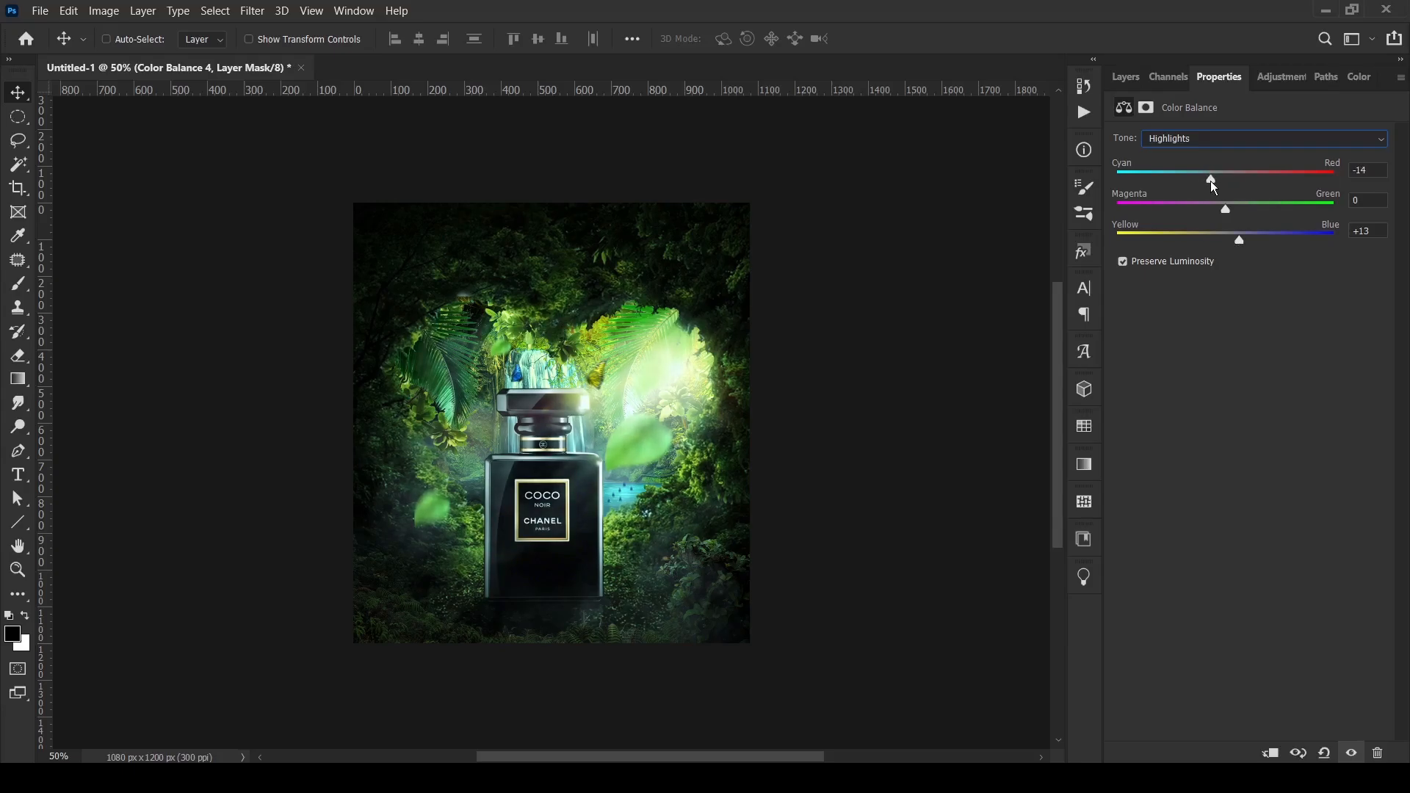
# - Shift the shadows of the new Color Balance adjustment slightly toward red
pyautogui.click(1205, 138)
pyautogui.click(1191, 157)
pyautogui.moveTo(1227, 178); pyautogui.dragTo(1229, 177)
# - Group Color Balance 4, Brightness/Contrast 5, Vibrance 1 and Curves 8, compare the scene with and without them, and name the group adjustments
pyautogui.click(1125, 76)
pyautogui.keyDown('shift'); pyautogui.click(1275, 385); pyautogui.keyUp('shift')
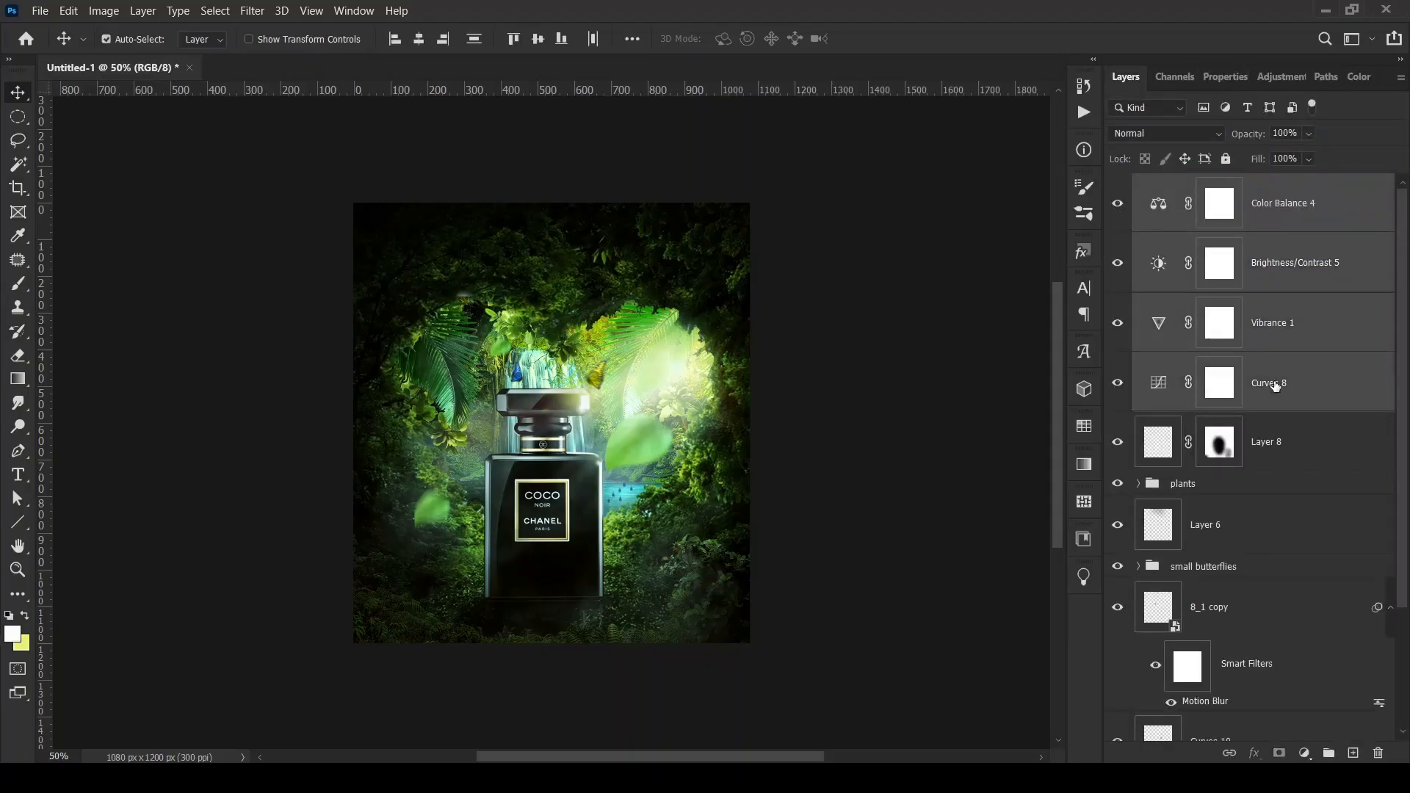
pyautogui.hotkey('ctrl', 'g')
pyautogui.click(1116, 187)
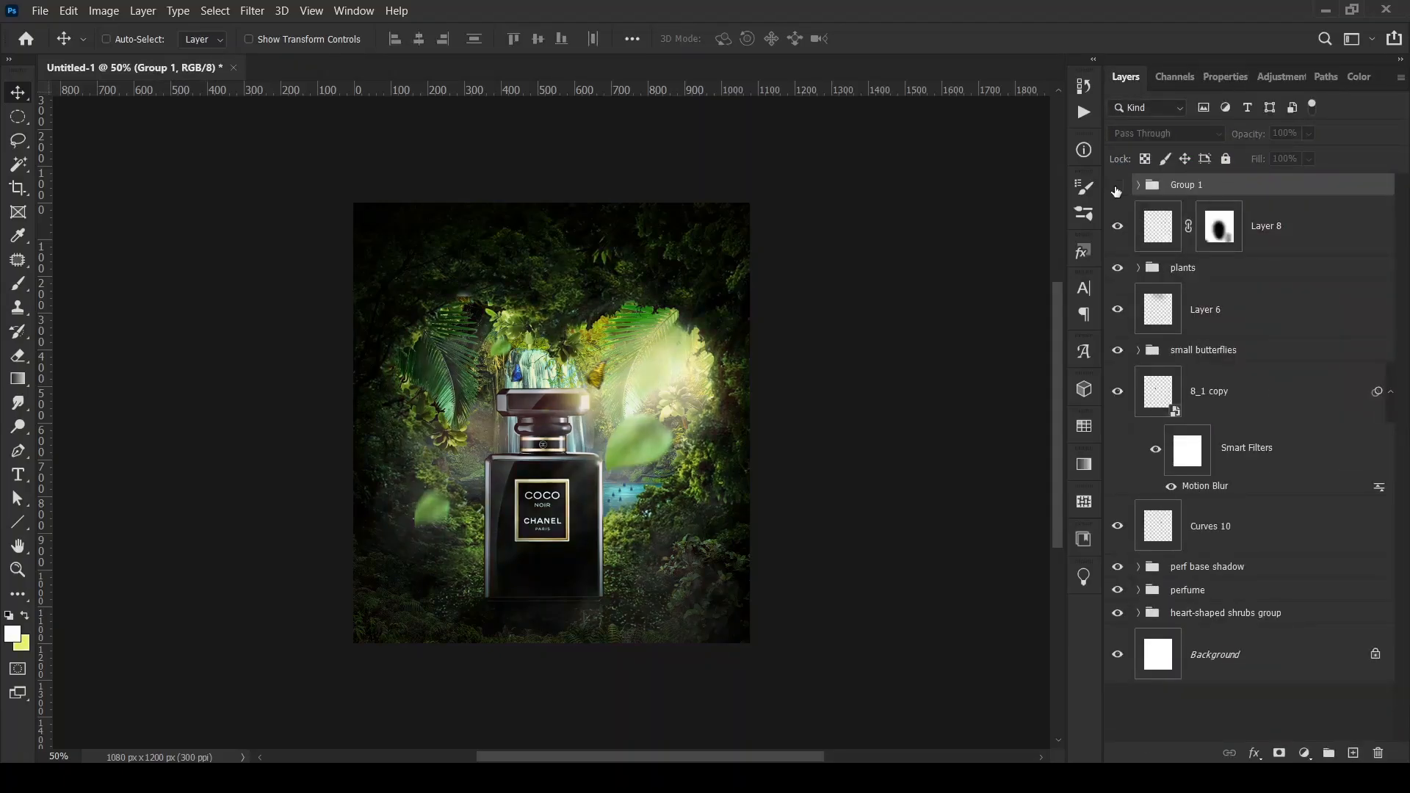
pyautogui.click(1116, 188)
pyautogui.doubleClick(1185, 184)
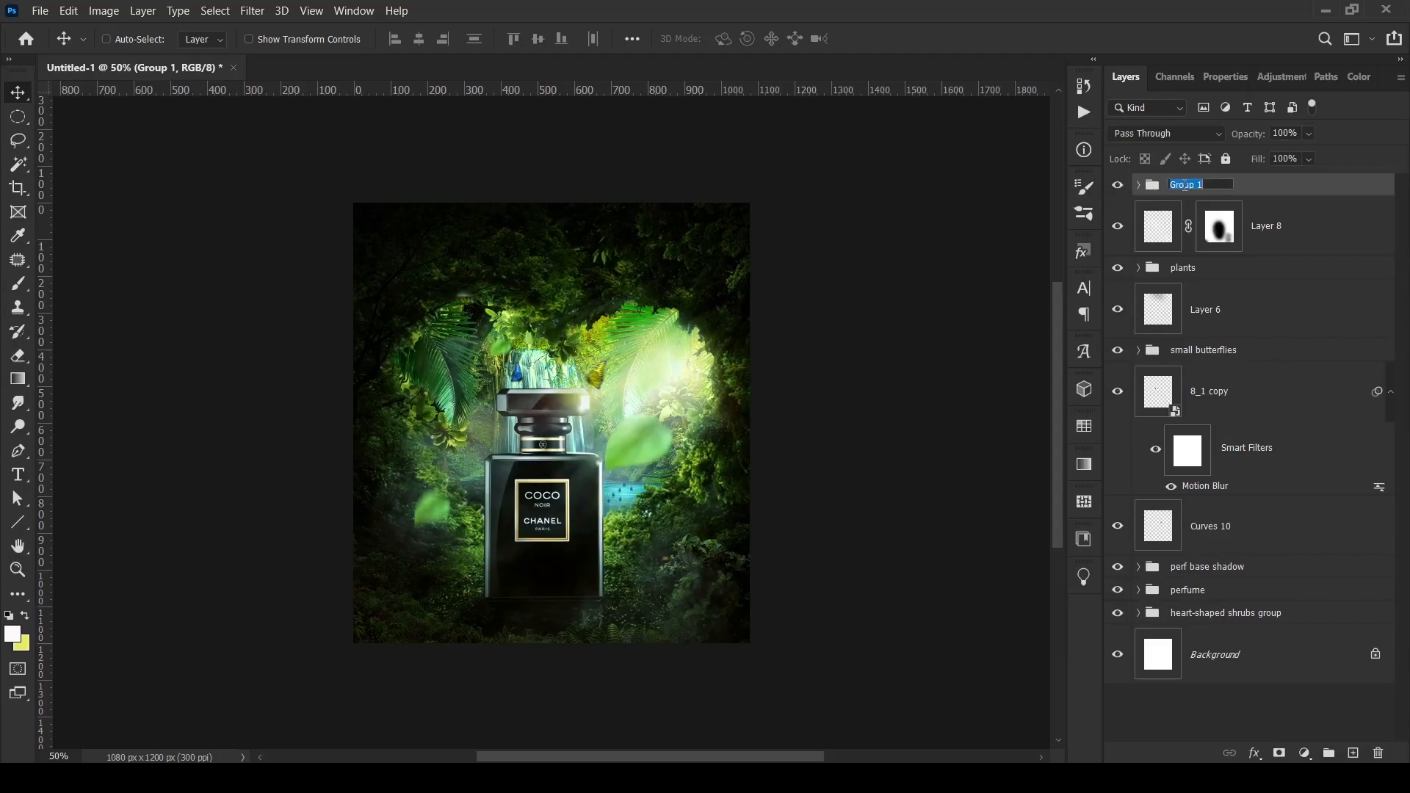
pyautogui.write('adjustments')
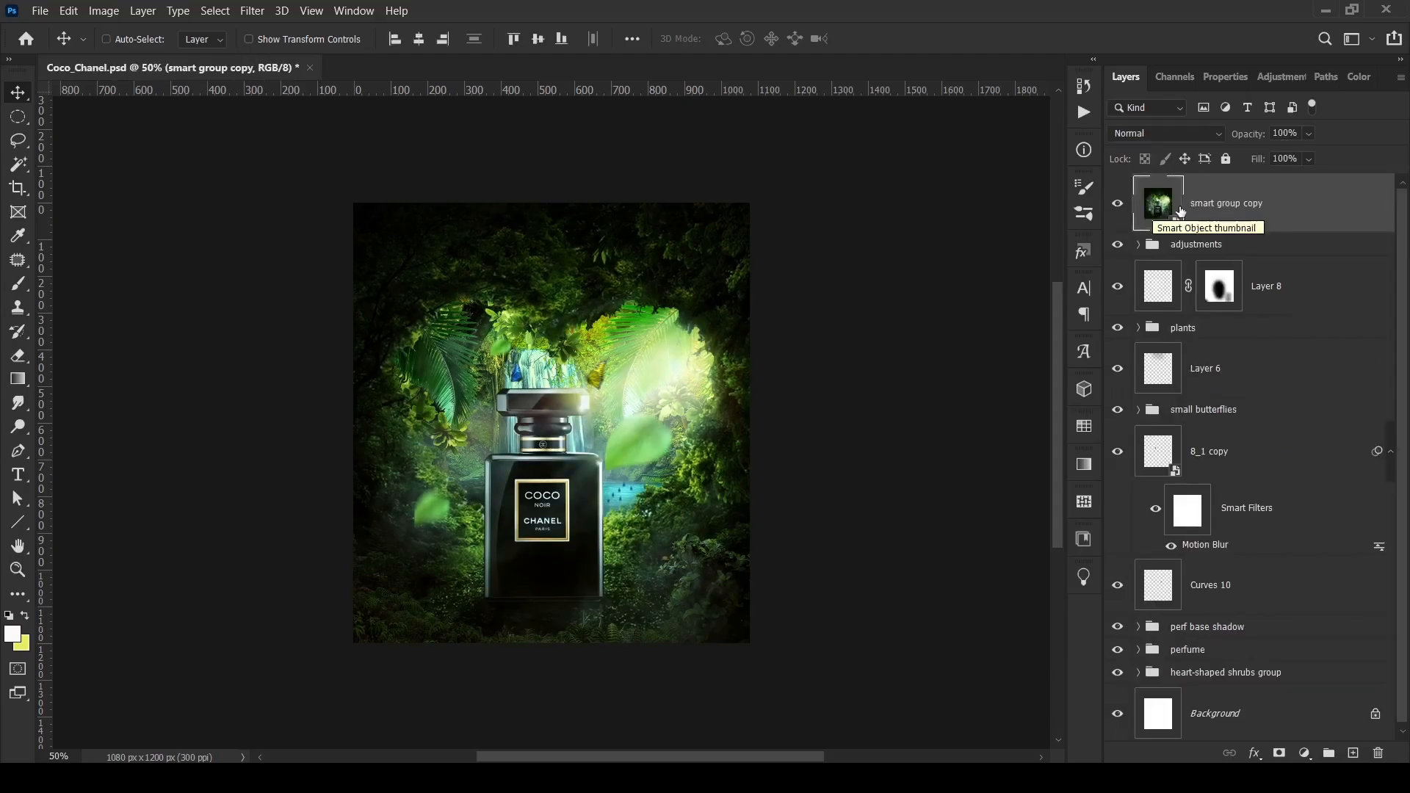
# - Copy the full content of the smart group copy layer onto a new pixel layer and delete the original smart object
pyautogui.keyDown('ctrl'); pyautogui.click(1164, 215); pyautogui.keyUp('ctrl')
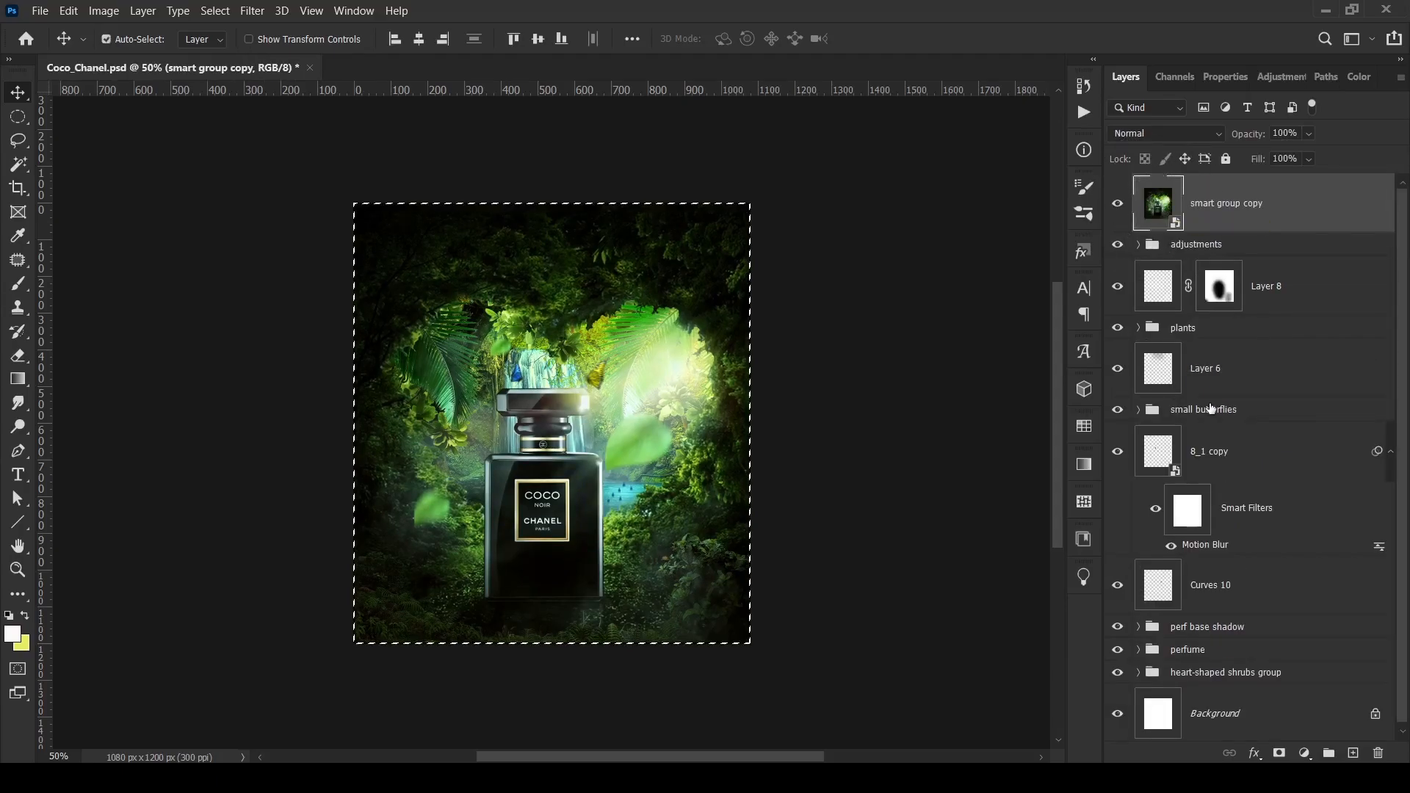
pyautogui.hotkey('ctrl', 'j')
pyautogui.click(1150, 261)
pyautogui.press('Delete')
pyautogui.click(1167, 212)
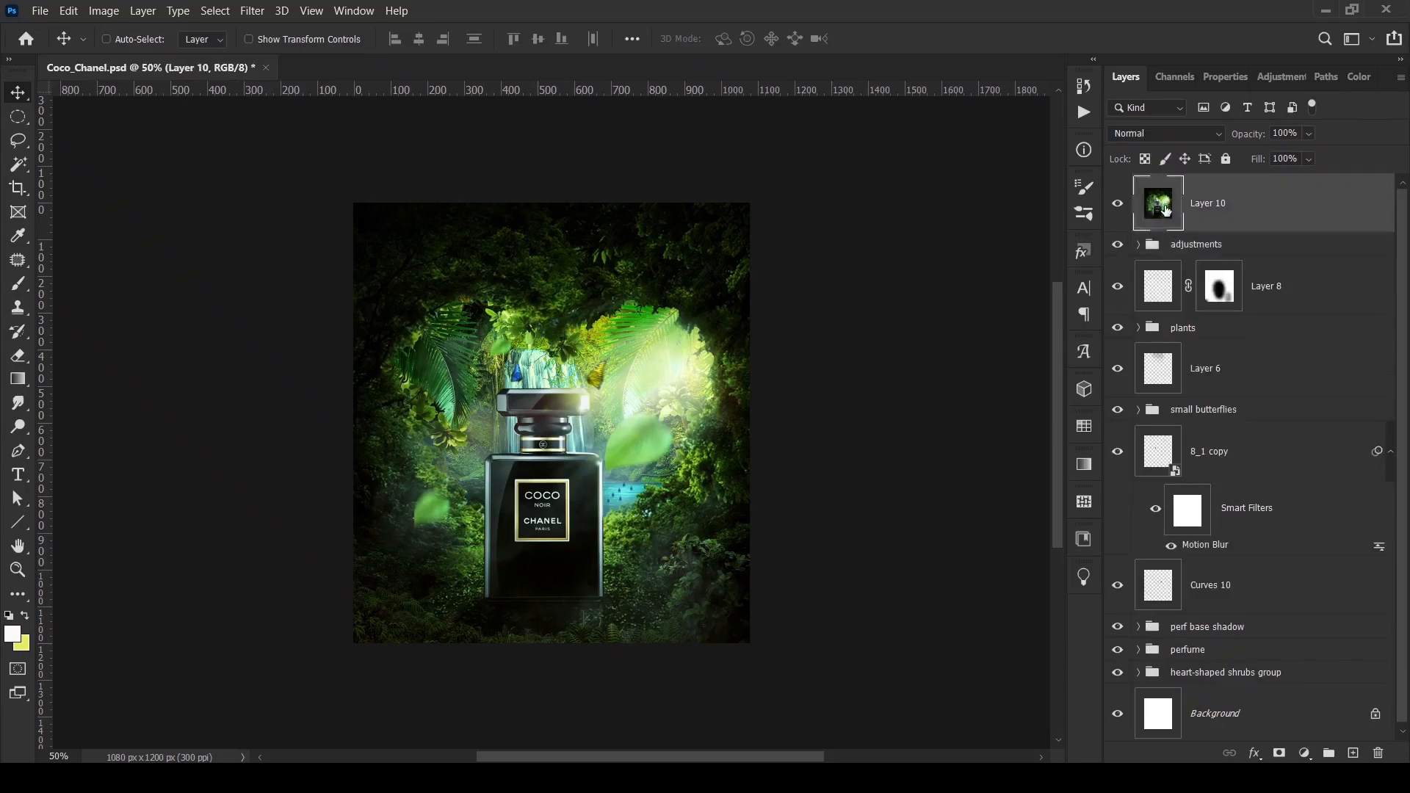
pyautogui.click(252, 11)
pyautogui.click(330, 114)
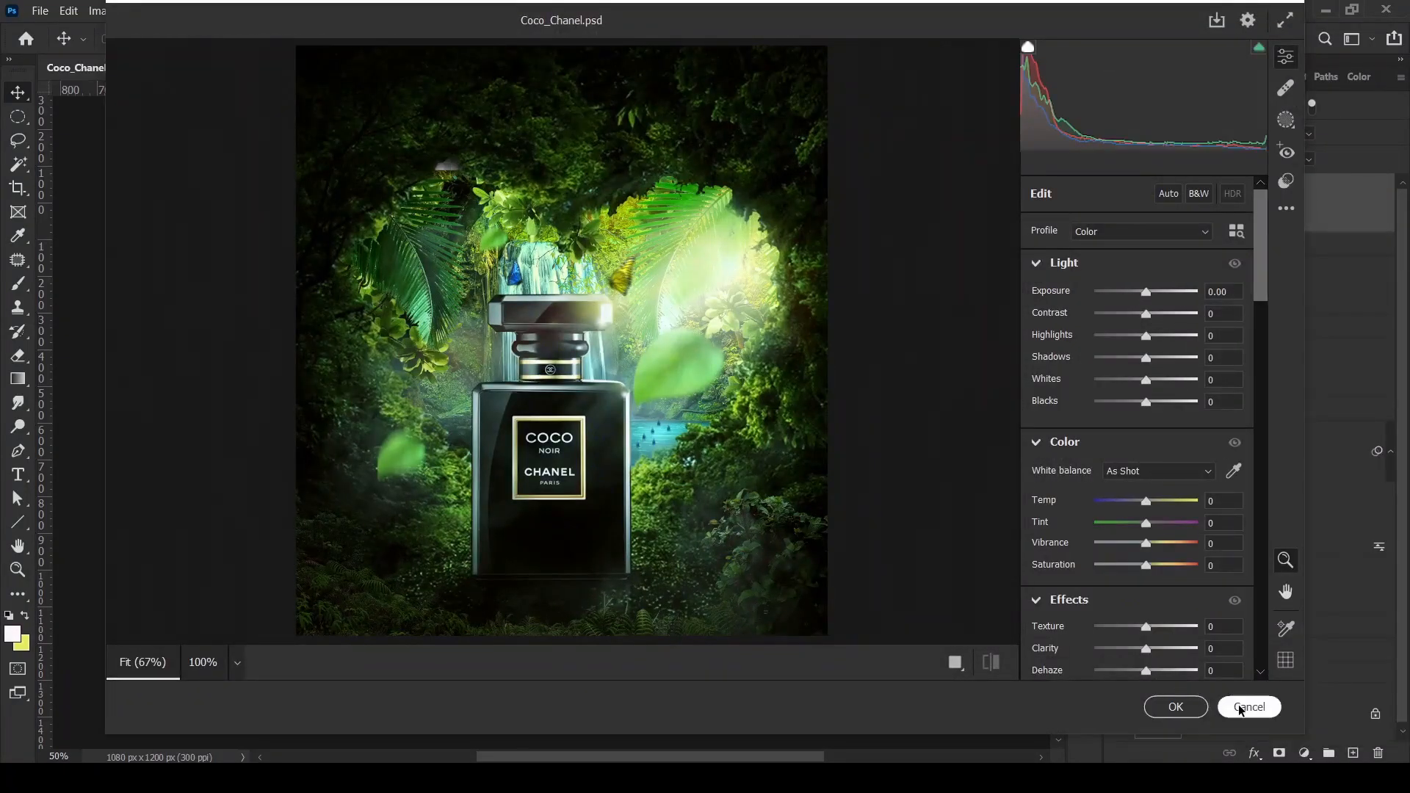
pyautogui.click(1240, 707)
# - Convert the merged scene layer at the top of the stack into a smart object
pyautogui.rightClick(1201, 213)
pyautogui.click(1102, 248)
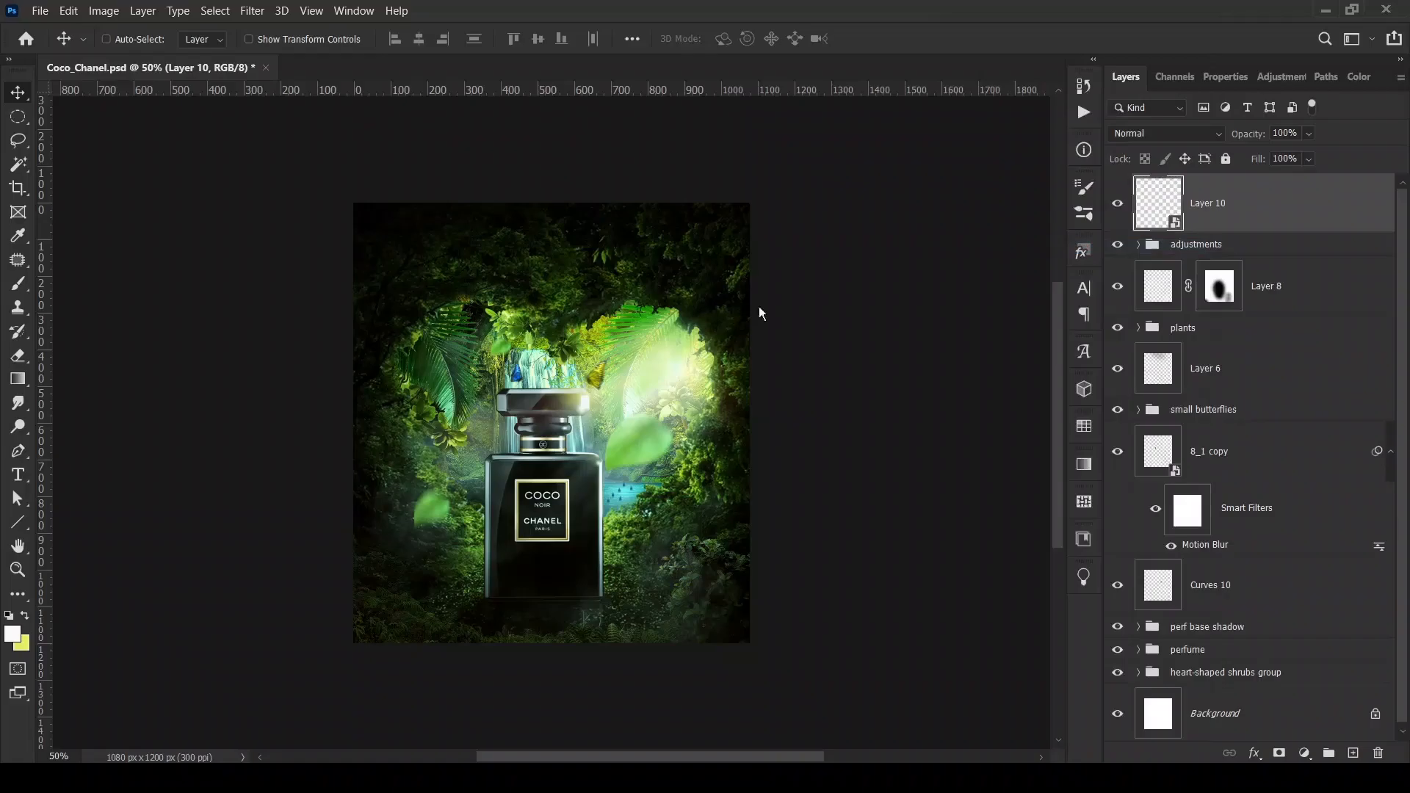
pyautogui.click(252, 10)
pyautogui.click(290, 71)
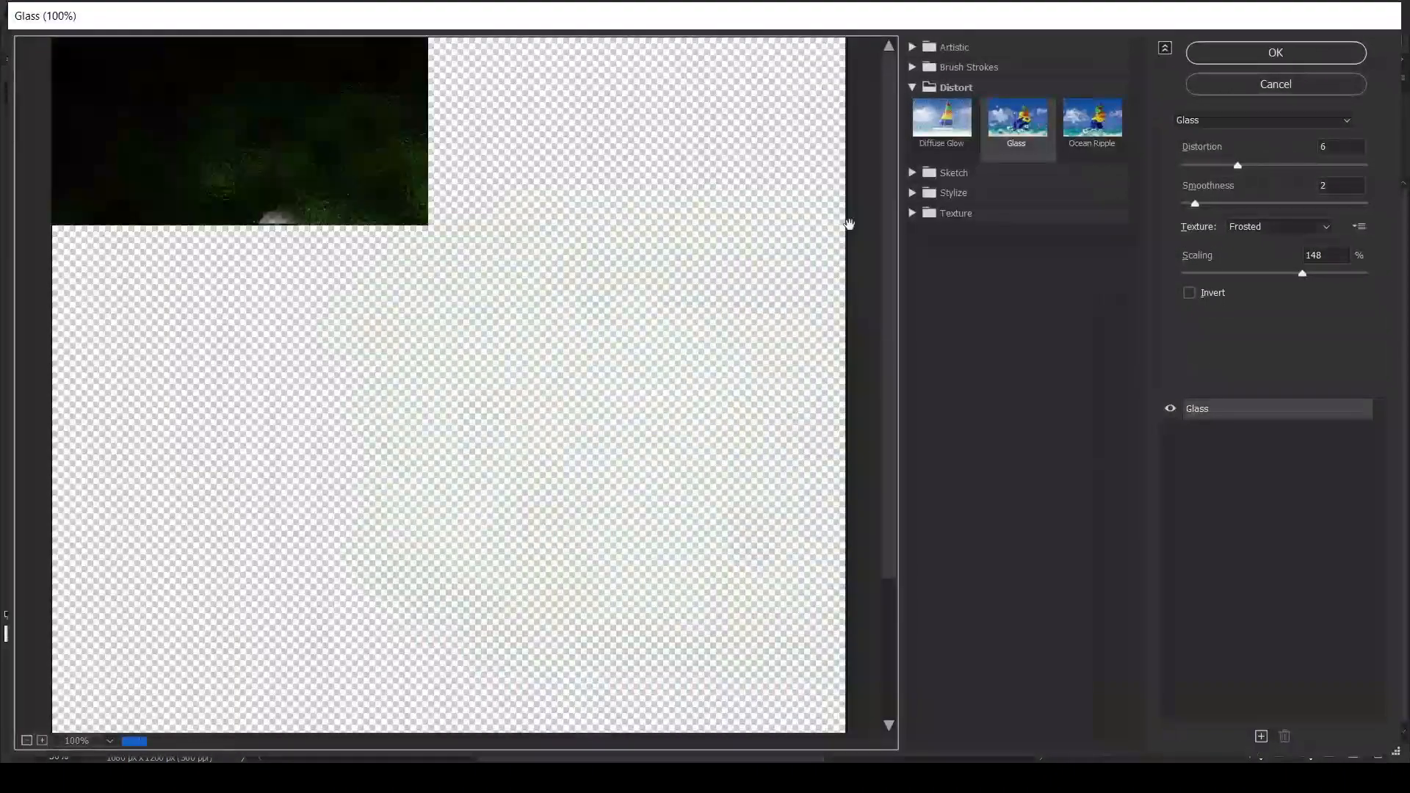
pyautogui.press('Return')
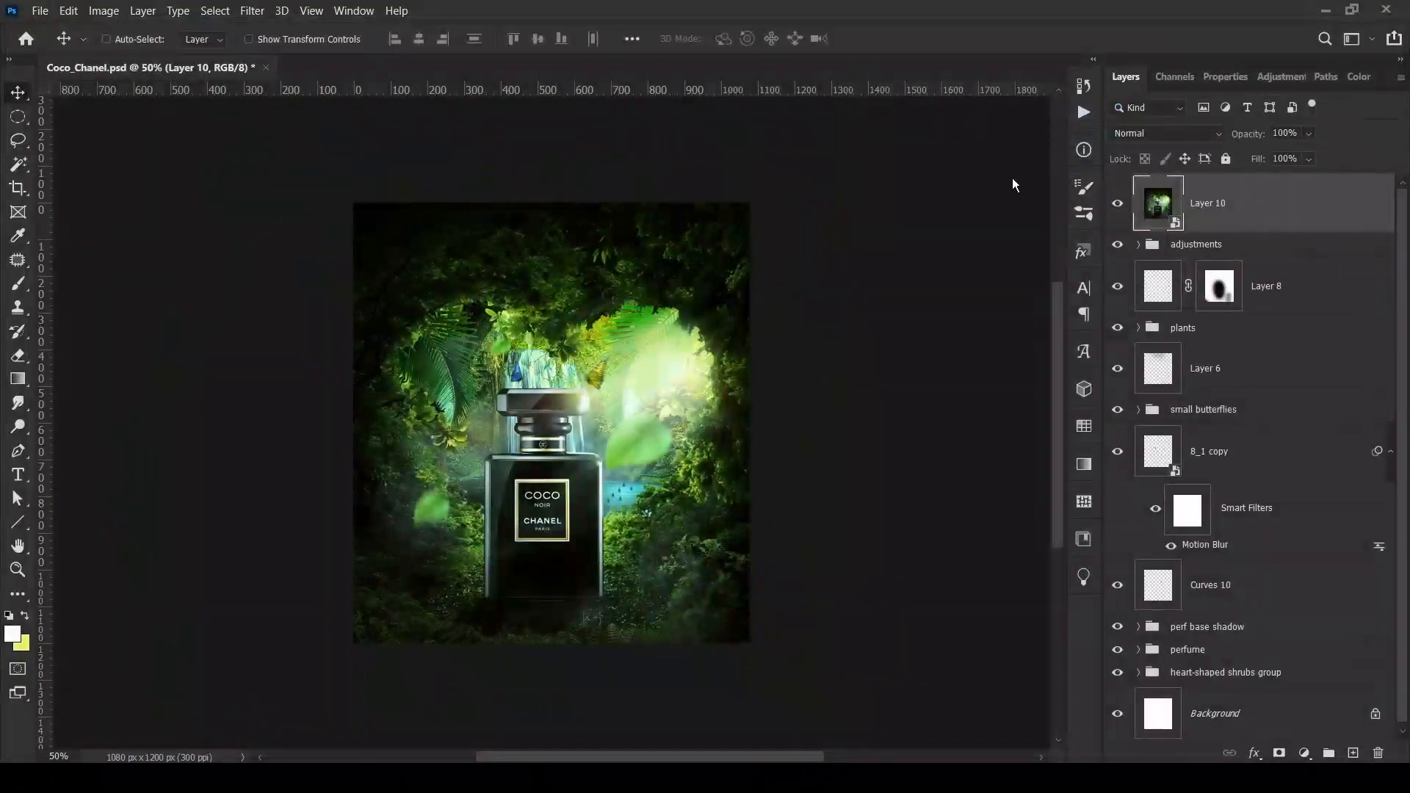
# - Open the Camera Raw Filter on the merged layer and set exposure -0.20, contrast +7 and temperature -7
pyautogui.click(263, 11)
pyautogui.click(320, 112)
pyautogui.moveTo(1146, 500); pyautogui.dragTo(1144, 497)
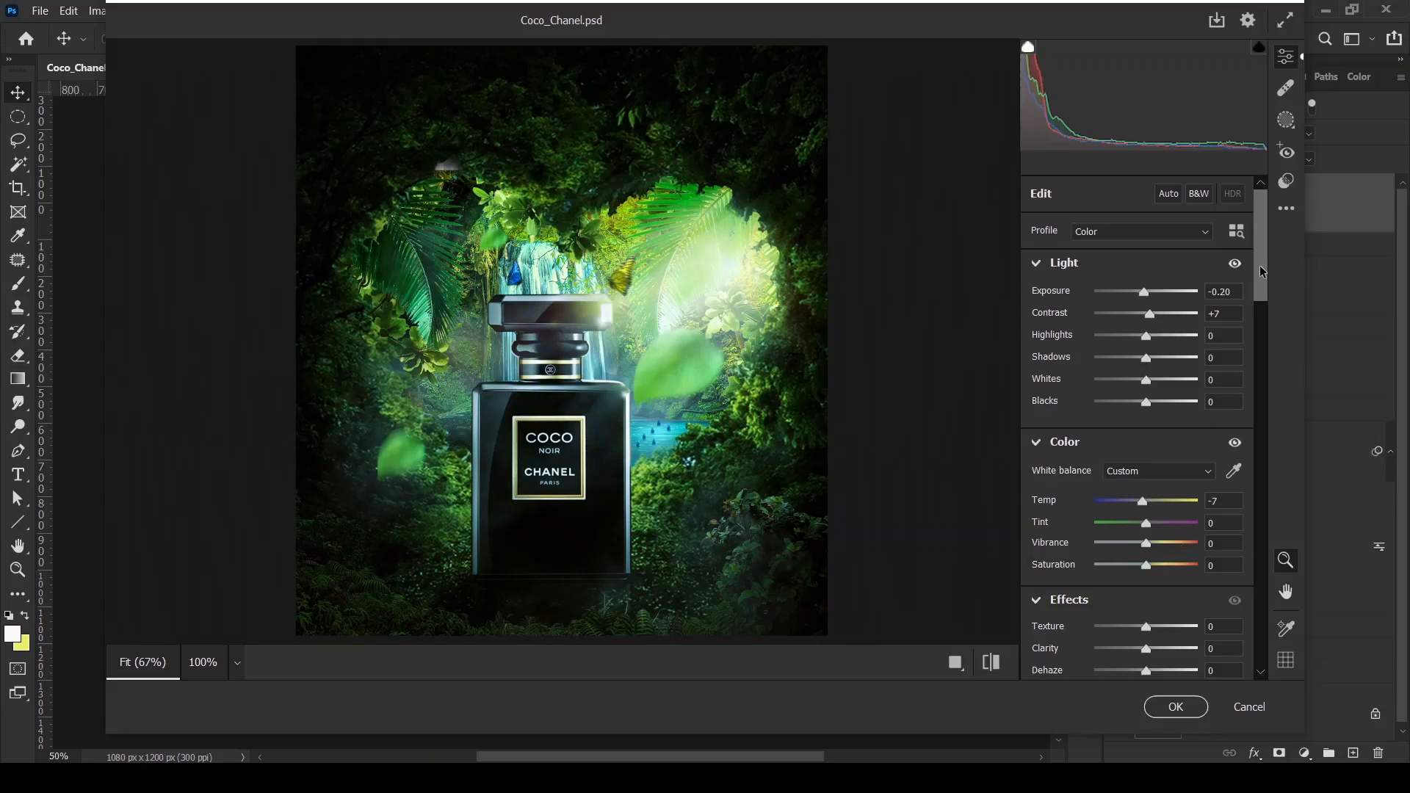
# - Set the Camera Raw effects to grain 5 and vignette -17
pyautogui.moveTo(1263, 272); pyautogui.dragTo(1264, 325)
pyautogui.click(1105, 610)
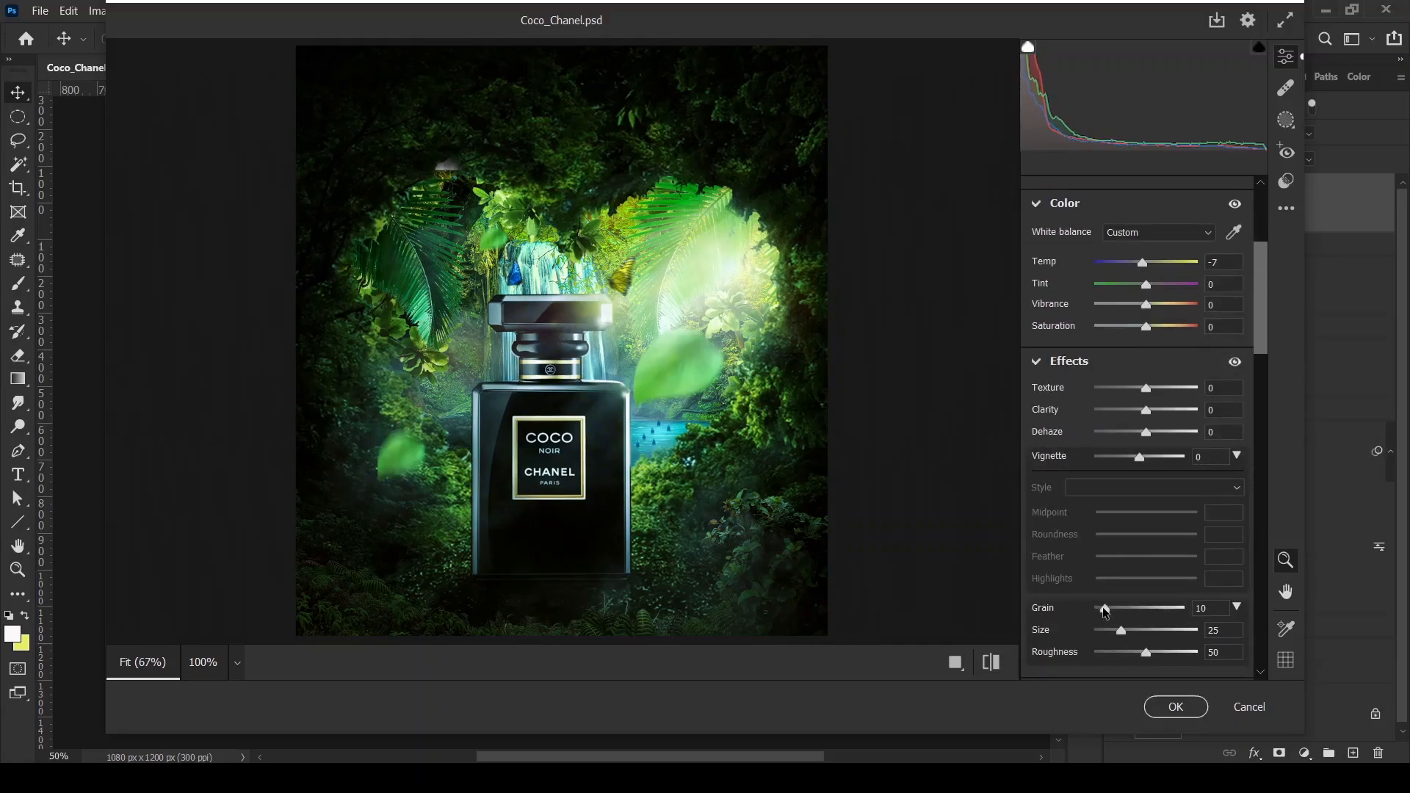
pyautogui.moveTo(1105, 610); pyautogui.dragTo(1102, 610)
pyautogui.moveTo(1139, 457); pyautogui.dragTo(1132, 457)
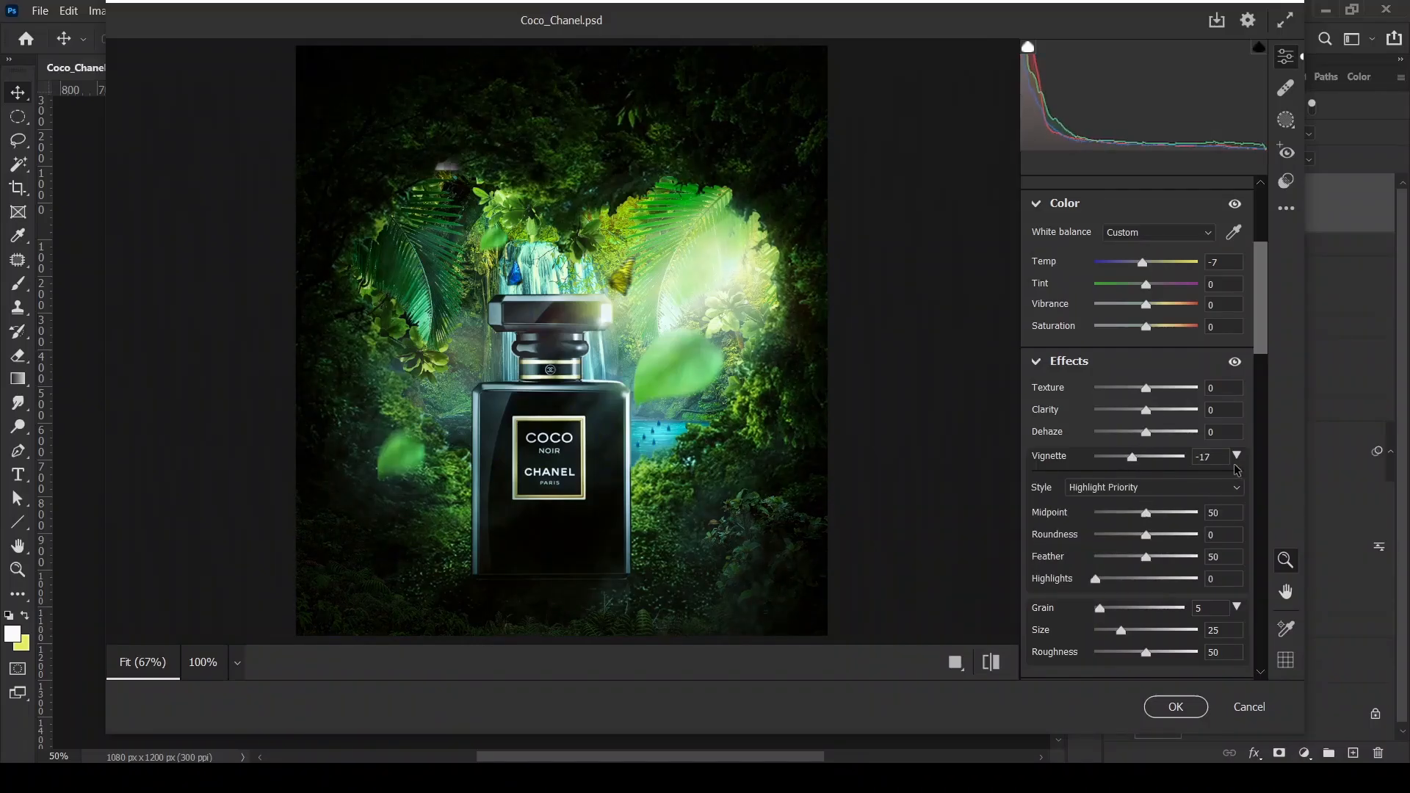
# - Set the Camera Raw tint to -7, apply the filter and compare the image with and without it
pyautogui.moveTo(1260, 337); pyautogui.dragTo(1262, 382)
pyautogui.scroll(5, 1148, 442)
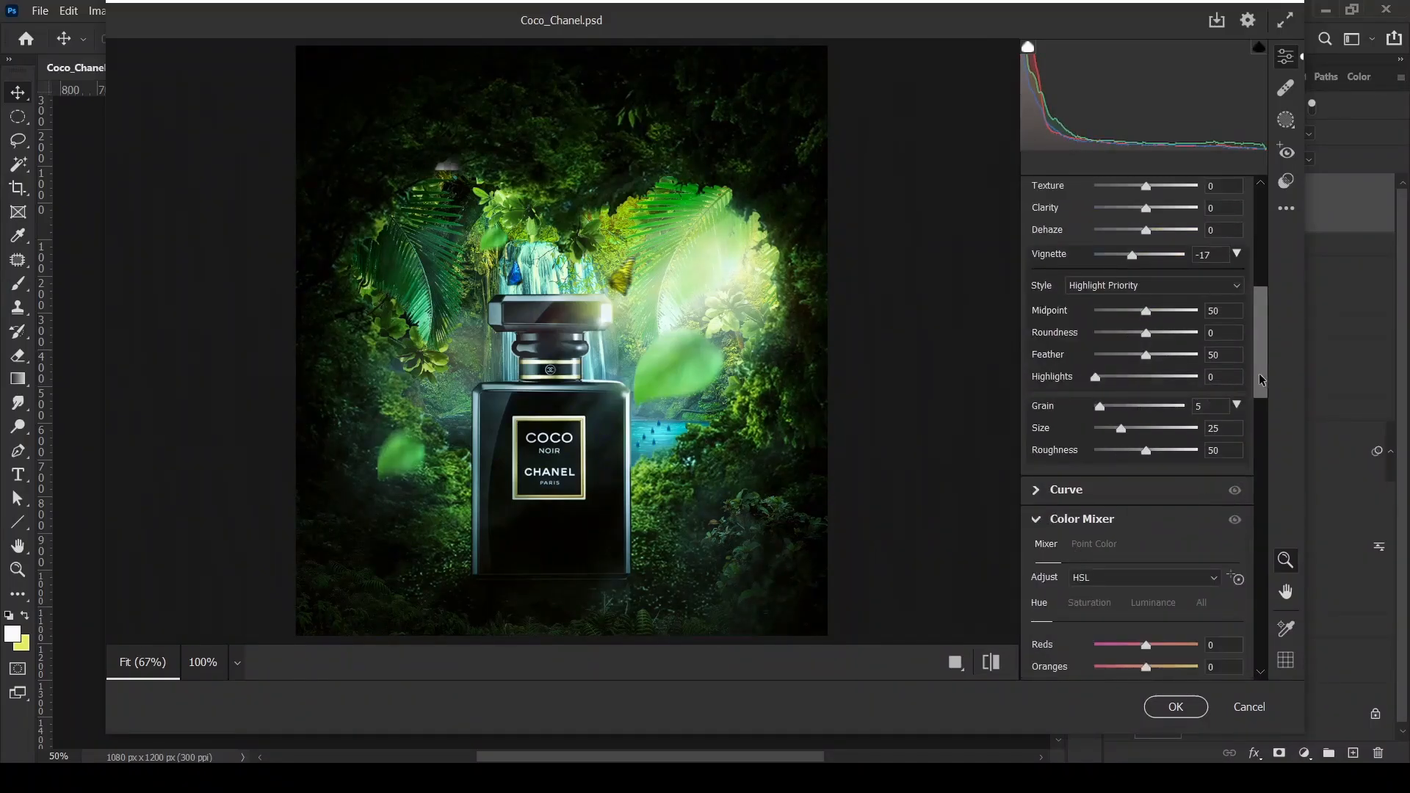
pyautogui.moveTo(1156, 440); pyautogui.dragTo(1143, 441)
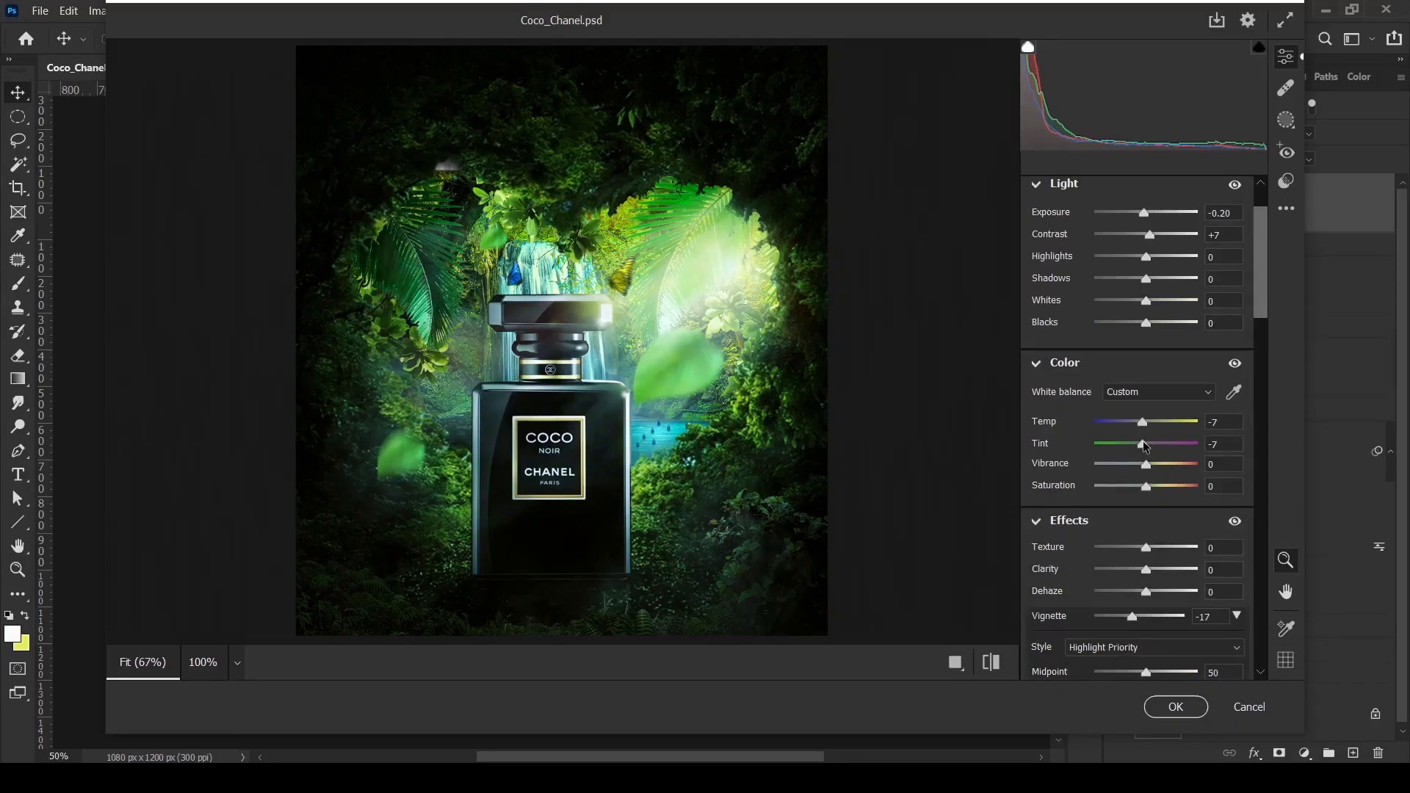
pyautogui.press('Return')
pyautogui.click(1171, 297)
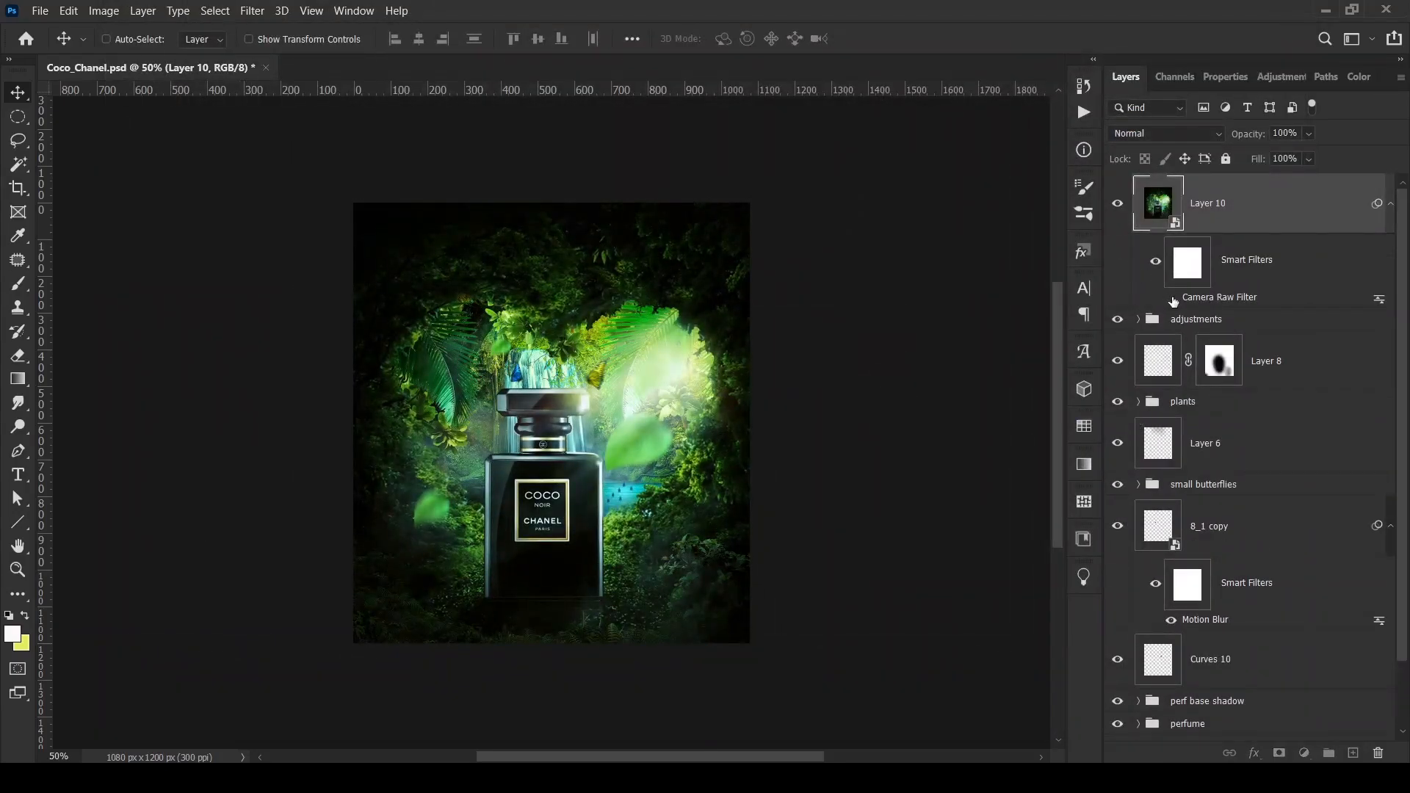
pyautogui.click(1170, 298)
pyautogui.hotkey('ctrl', '+')
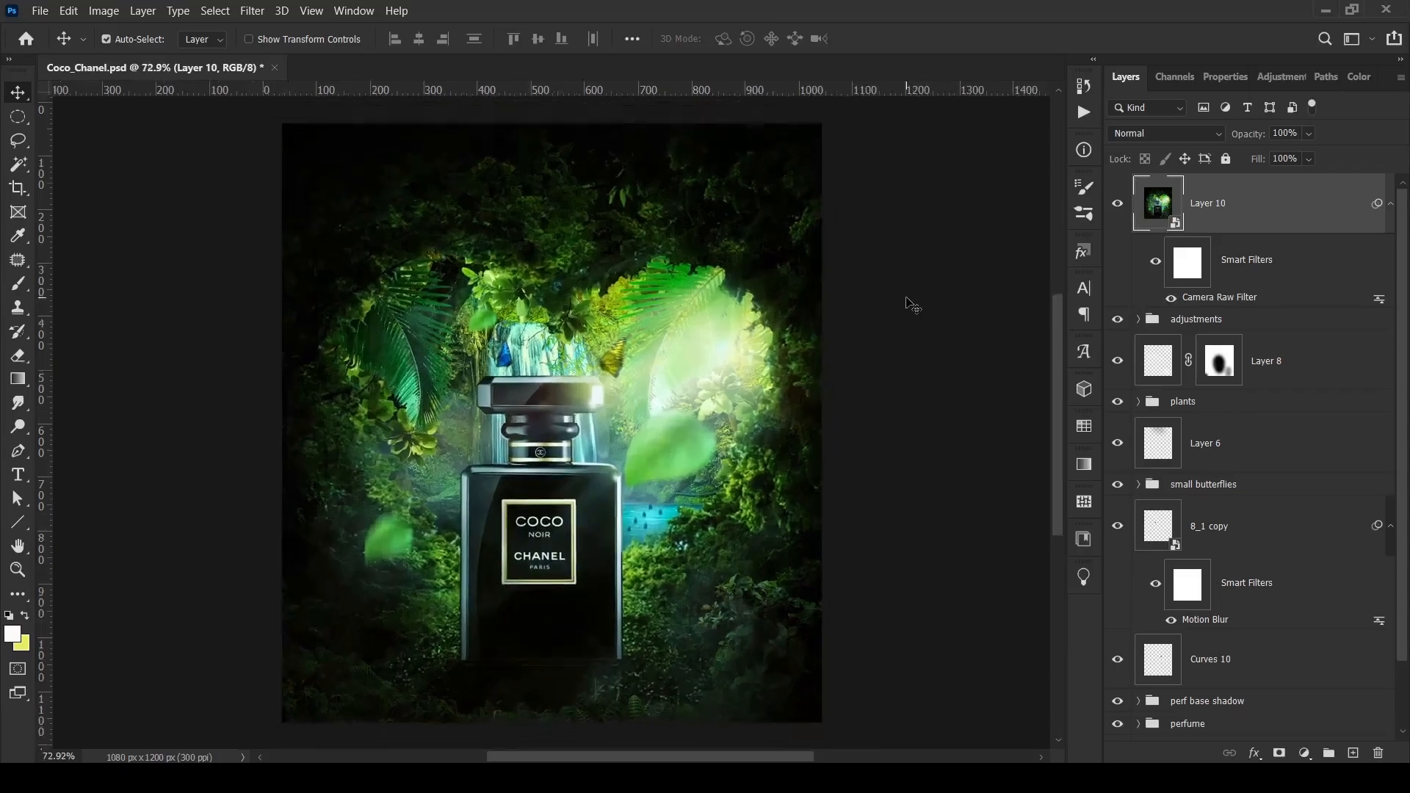
# - Rename the filtered smart object layer as camera raw
pyautogui.click(1160, 321)
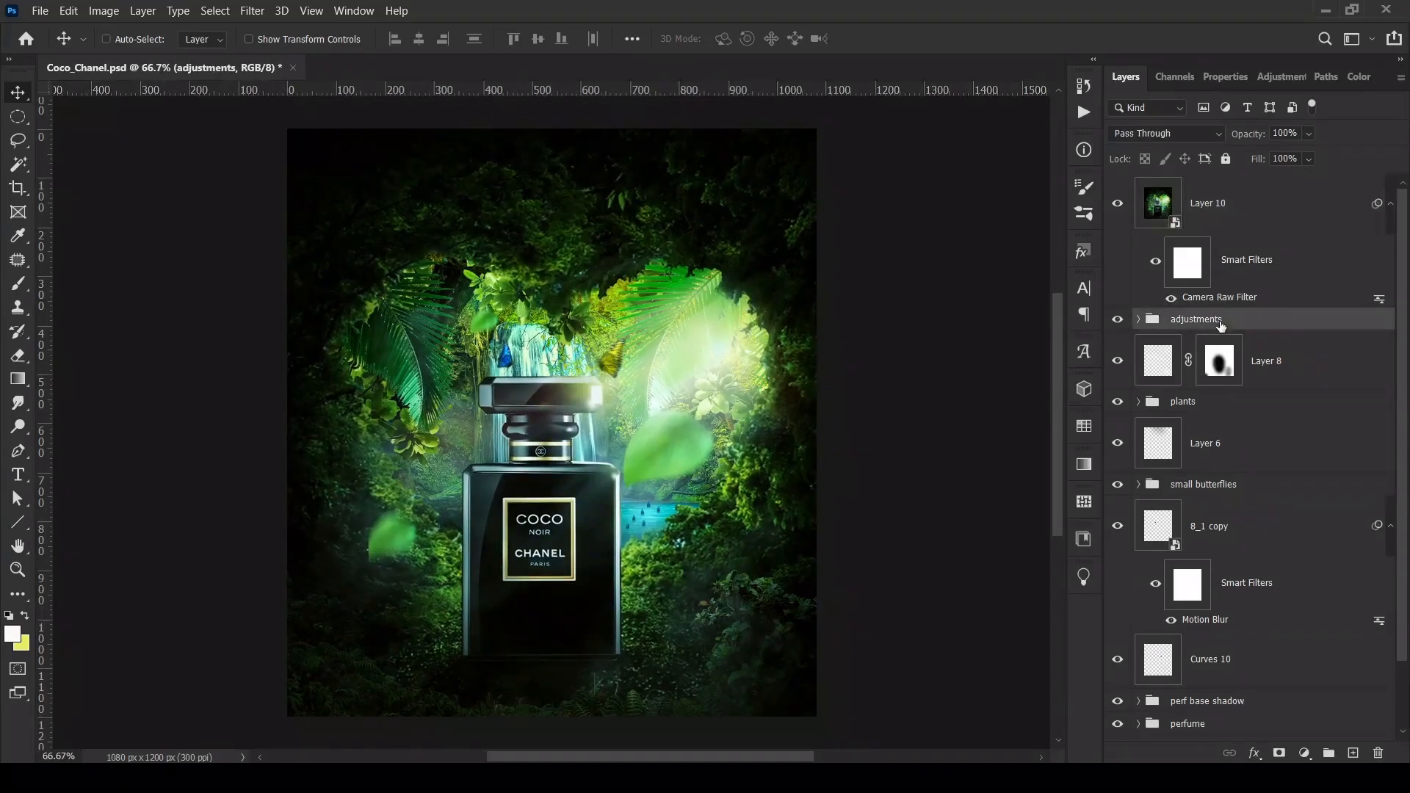
pyautogui.doubleClick(1208, 202)
pyautogui.write('camera raw')
pyautogui.press('Return')
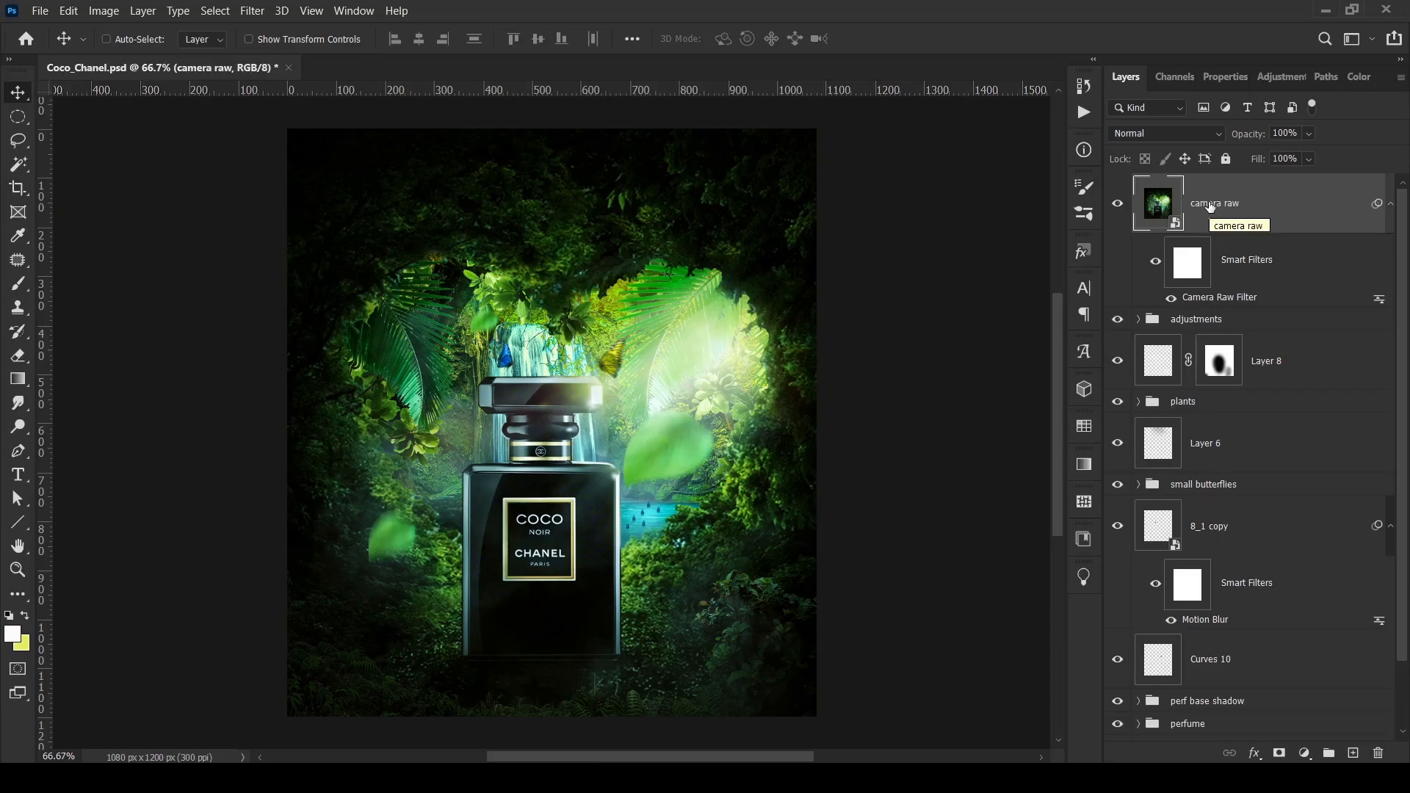
# - Place the leafy shrub PNG above the SHINE layer in the perfume group at 15.30% scale and move it over the bottle's base
pyautogui.scroll(-5, 1248, 441)
pyautogui.moveTo(356, 779)
pyautogui.click(268, 706)
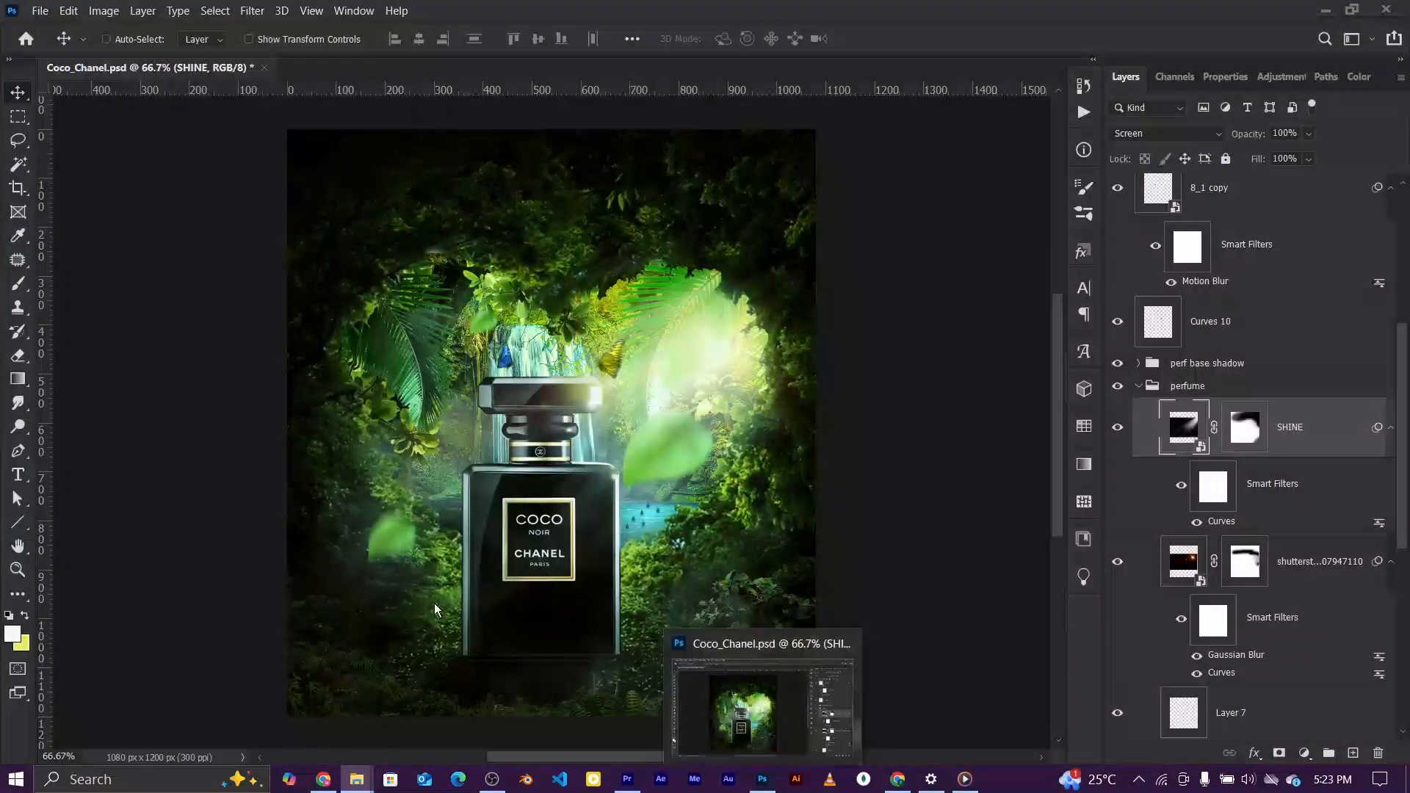
pyautogui.moveTo(227, 478); pyautogui.dragTo(567, 669)
pyautogui.moveTo(814, 292); pyautogui.dragTo(693, 421)
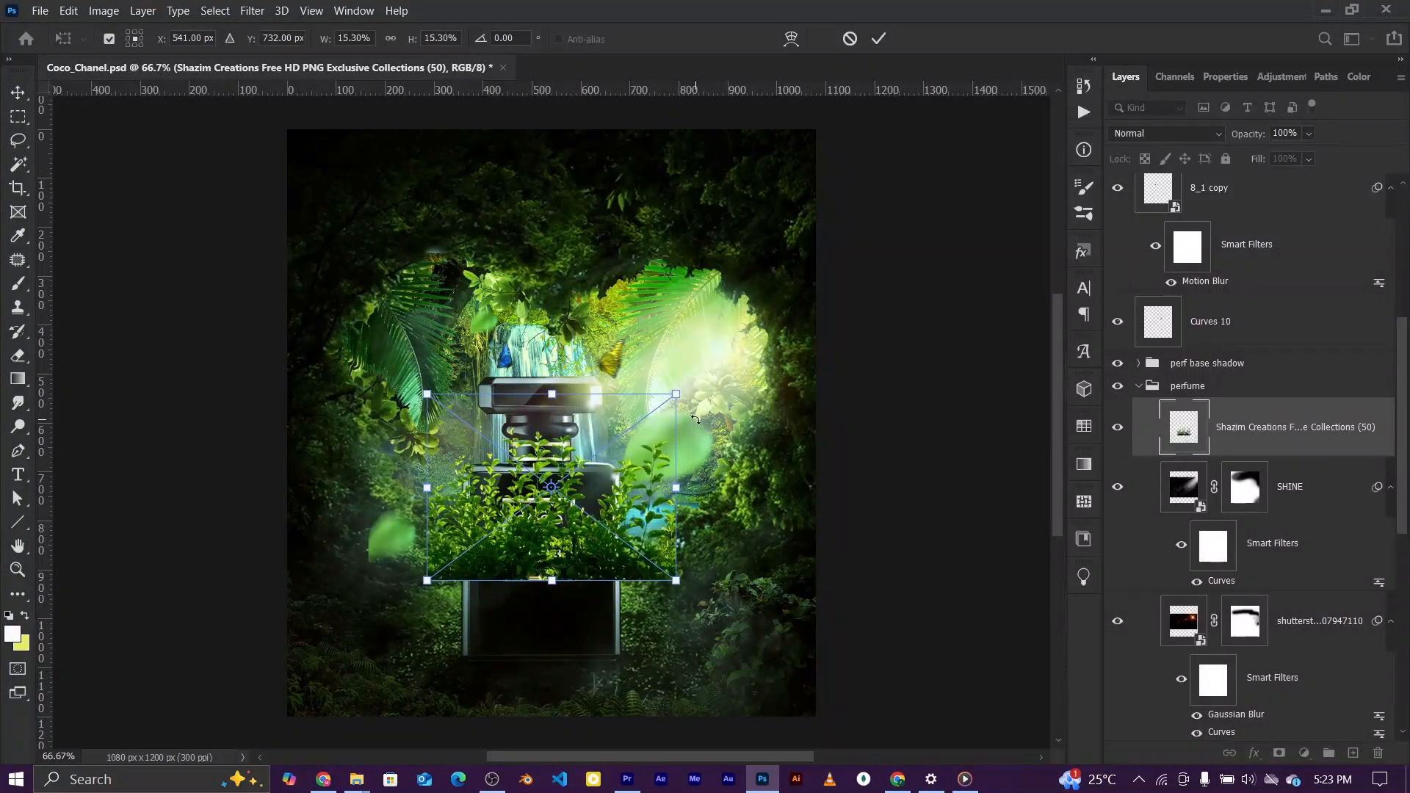
pyautogui.click(878, 38)
pyautogui.moveTo(564, 542); pyautogui.dragTo(545, 651)
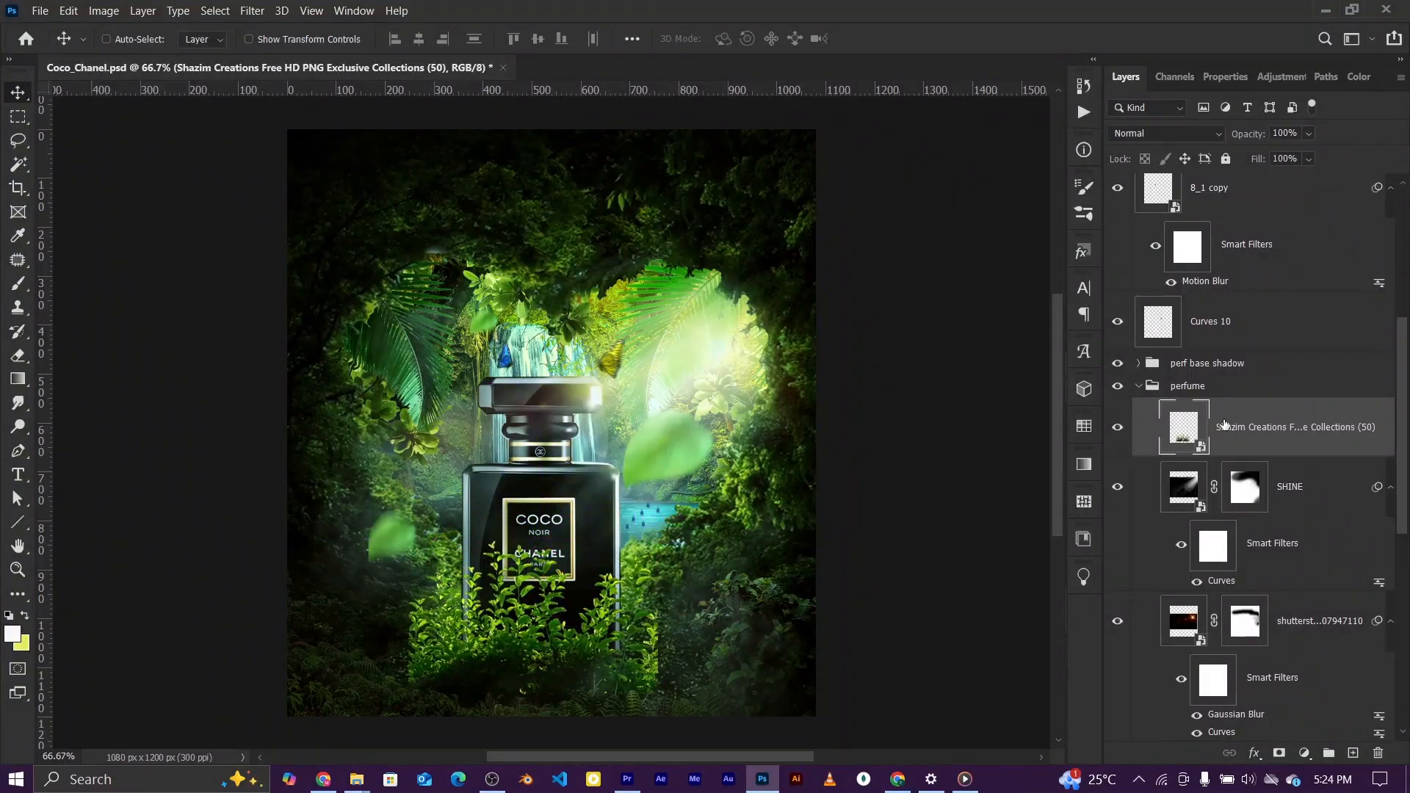
# - Add a black mask to the shrub layer and paint white at 74% opacity within the shrub outline in front of the bottle
pyautogui.keyDown('alt'); pyautogui.click(1280, 749); pyautogui.keyUp('alt')
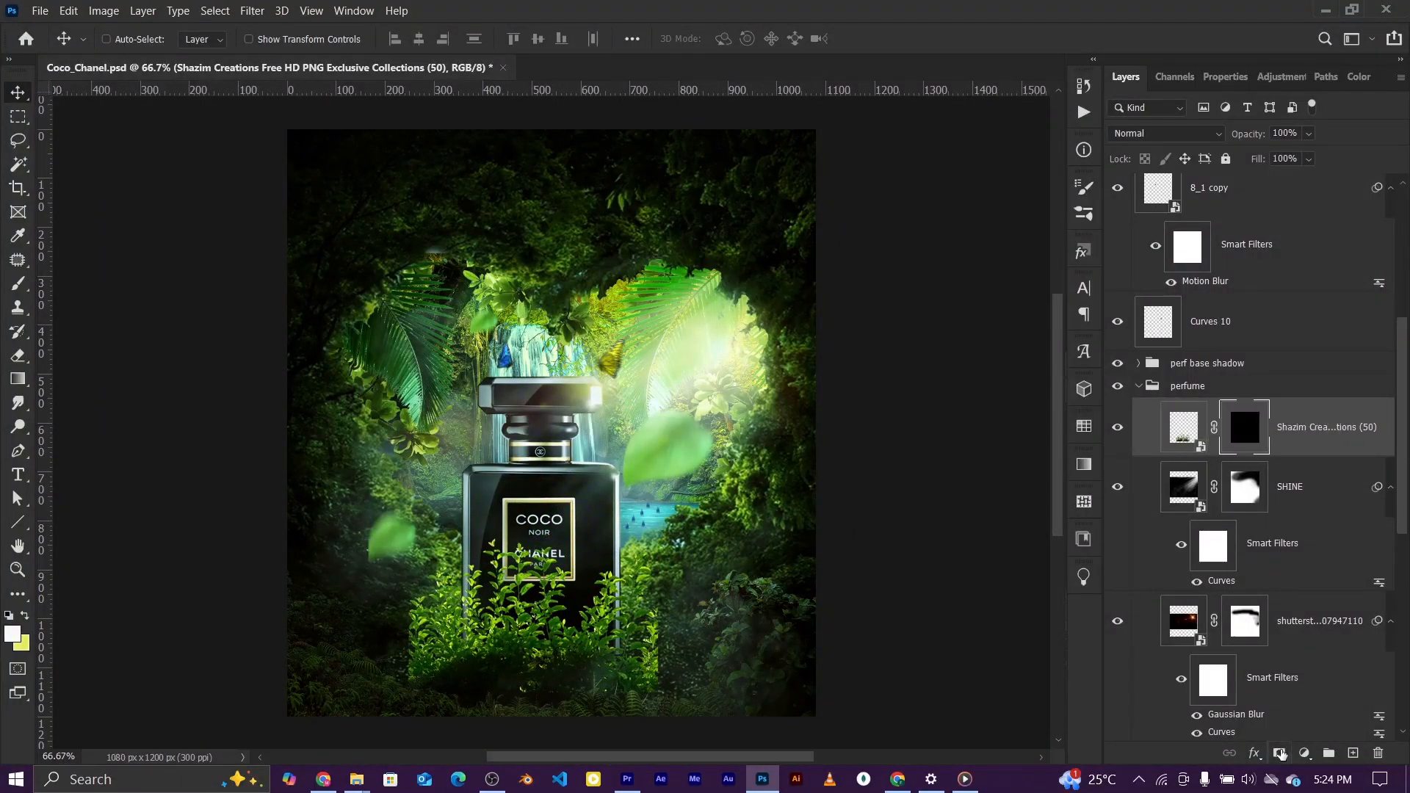
pyautogui.keyDown('ctrl'); pyautogui.click(1183, 432); pyautogui.keyUp('ctrl')
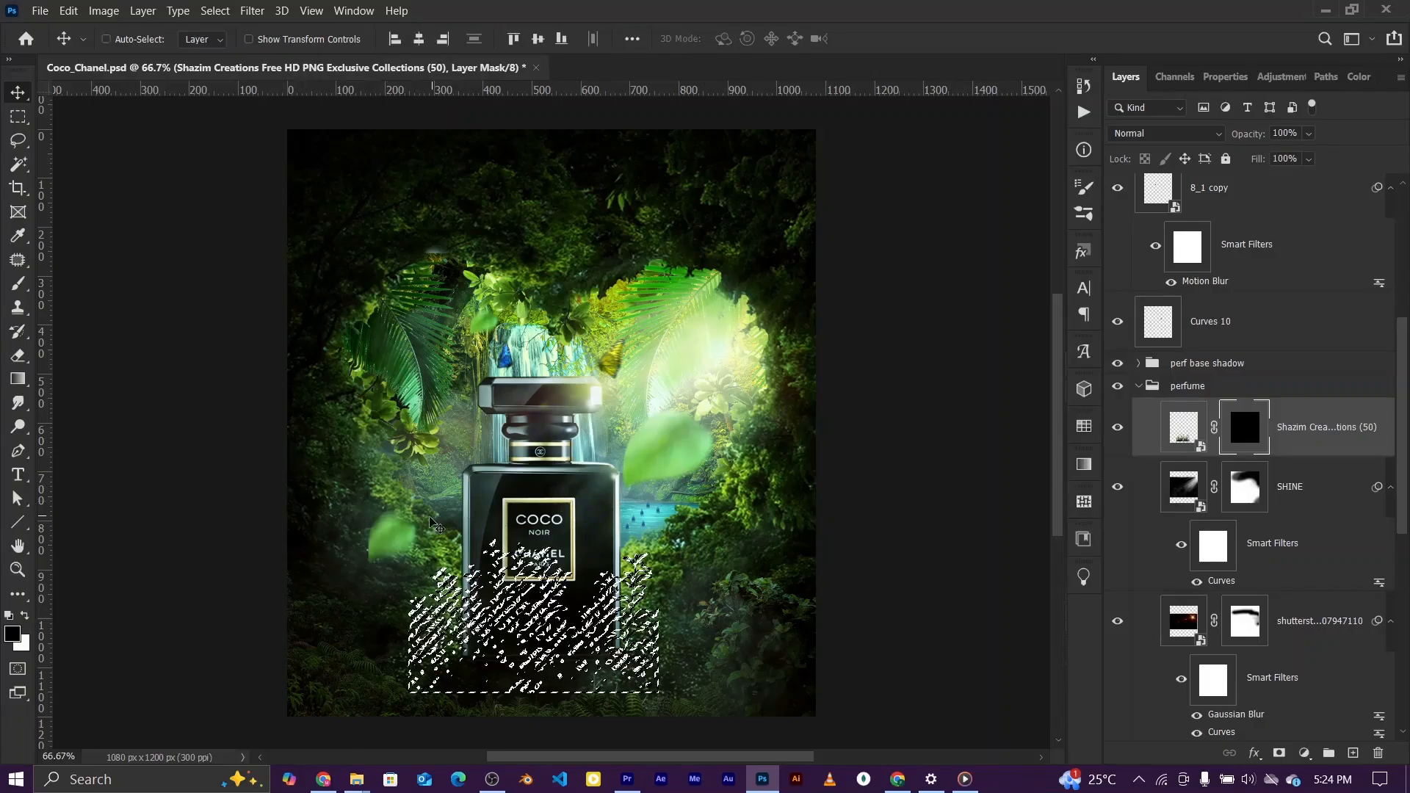
pyautogui.press('b')
pyautogui.press('x')
pyautogui.press('4')
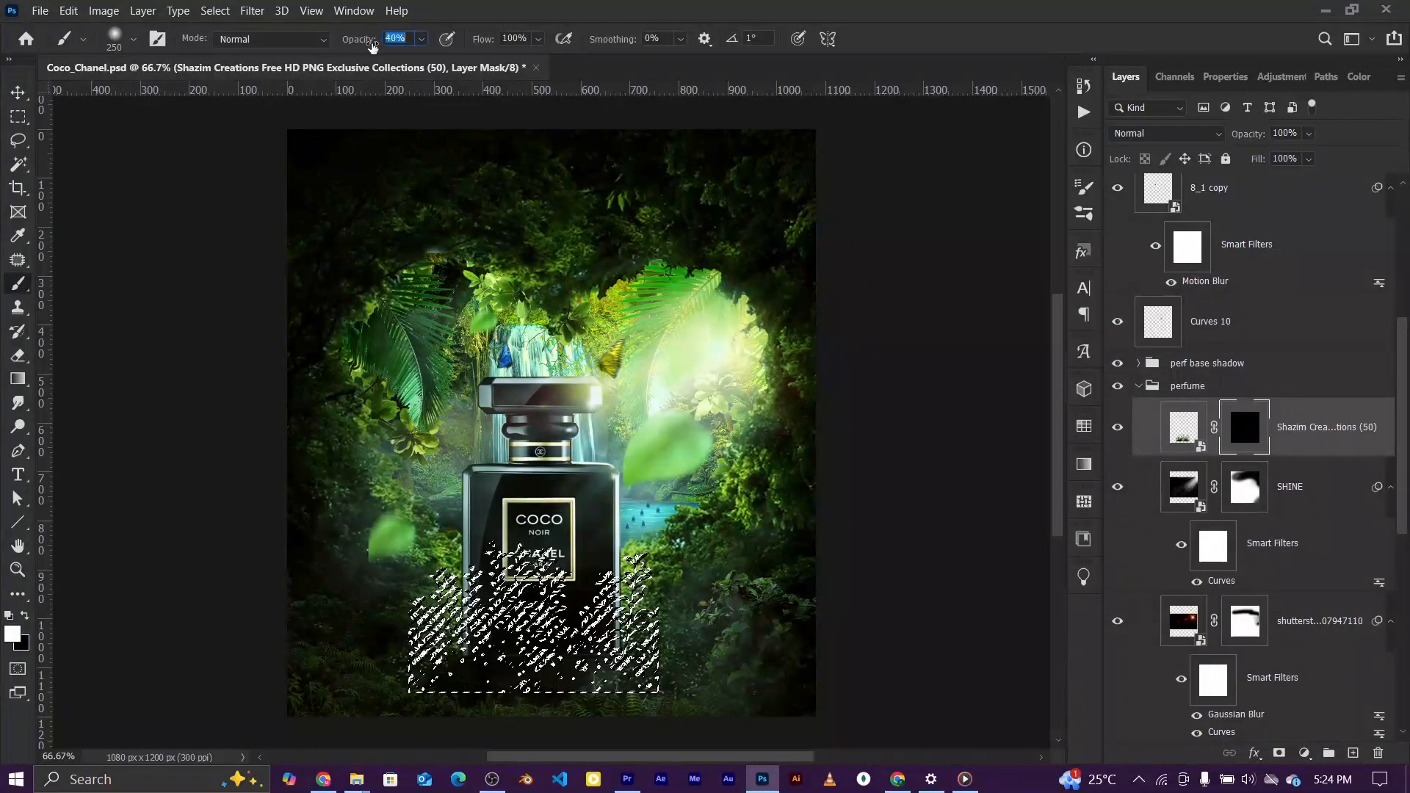
pyautogui.press('7')
pyautogui.press('4')
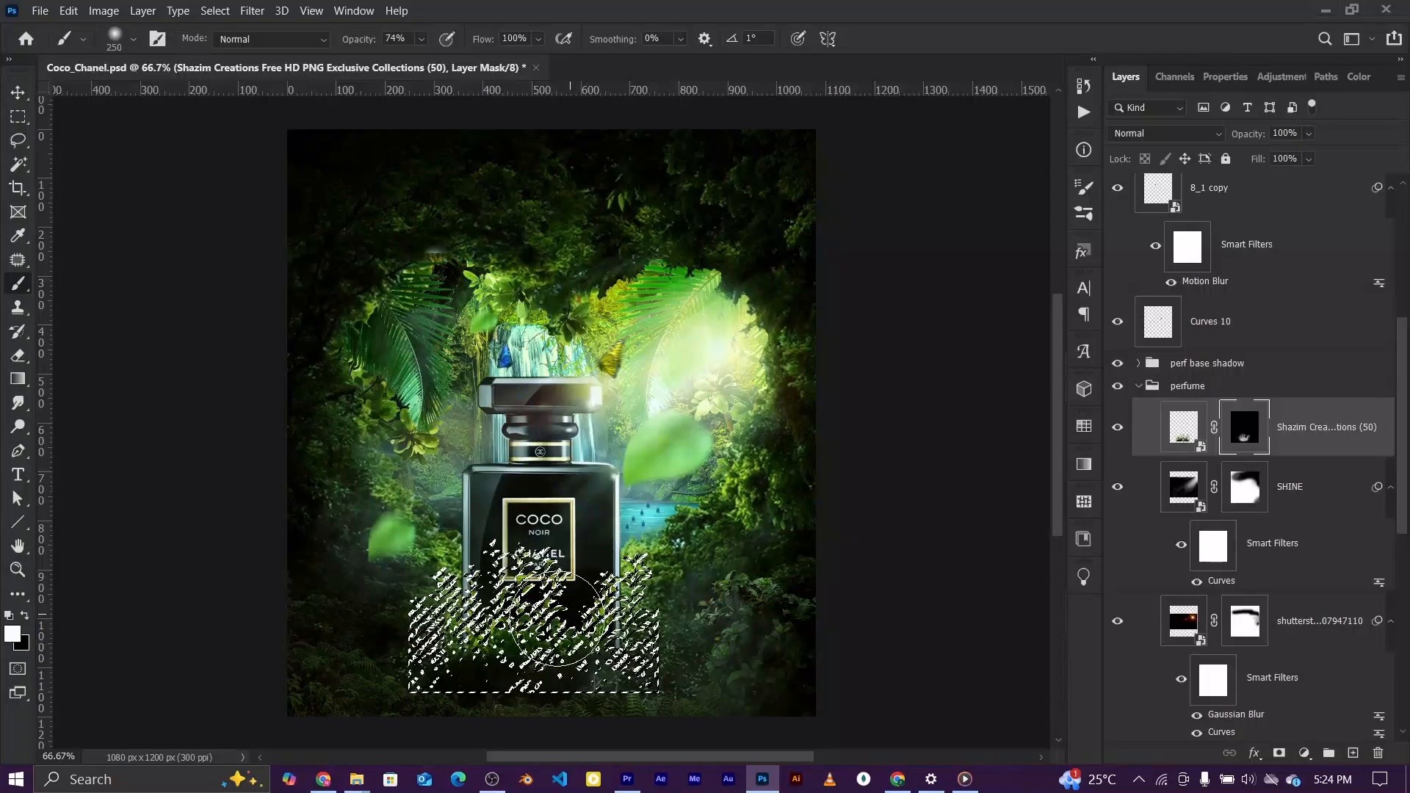
pyautogui.moveTo(528, 615); pyautogui.dragTo(534, 624)
pyautogui.hotkey('ctrl', 'd')
# - Reduce the brush size to 80 px and reveal more shrub leaves along the bottle's lower left side on the mask
pyautogui.press('[')
pyautogui.press('[')
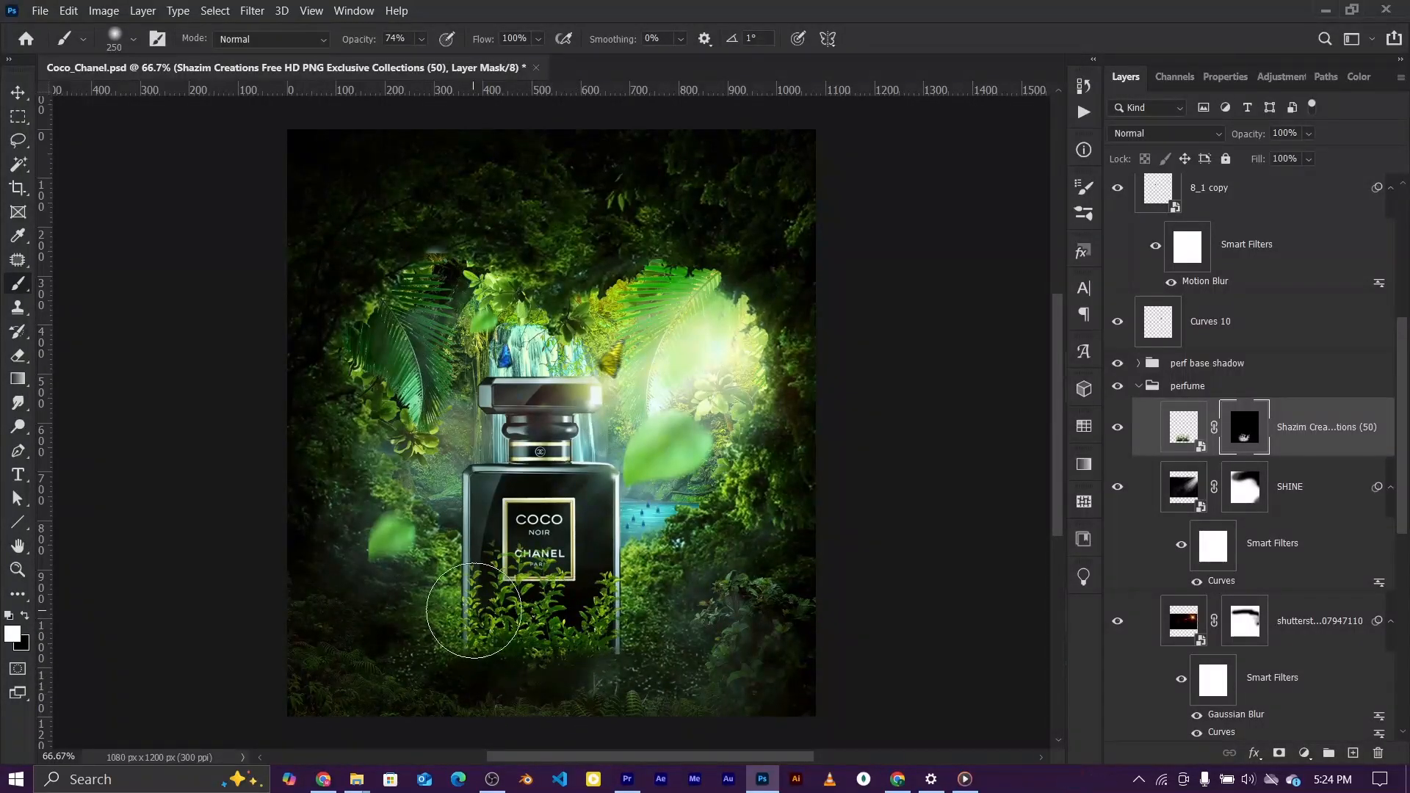
pyautogui.press('[')
pyautogui.press('[')
pyautogui.press('[')
pyautogui.press('[')
pyautogui.press('[')
pyautogui.moveTo(499, 555)
pyautogui.mouseDown()
pyautogui.moveTo(530, 550)
pyautogui.moveTo(601, 577)
pyautogui.moveTo(549, 570)
pyautogui.moveTo(474, 592)
pyautogui.moveTo(455, 619)
pyautogui.moveTo(463, 601)
pyautogui.moveTo(472, 632)
pyautogui.mouseUp()
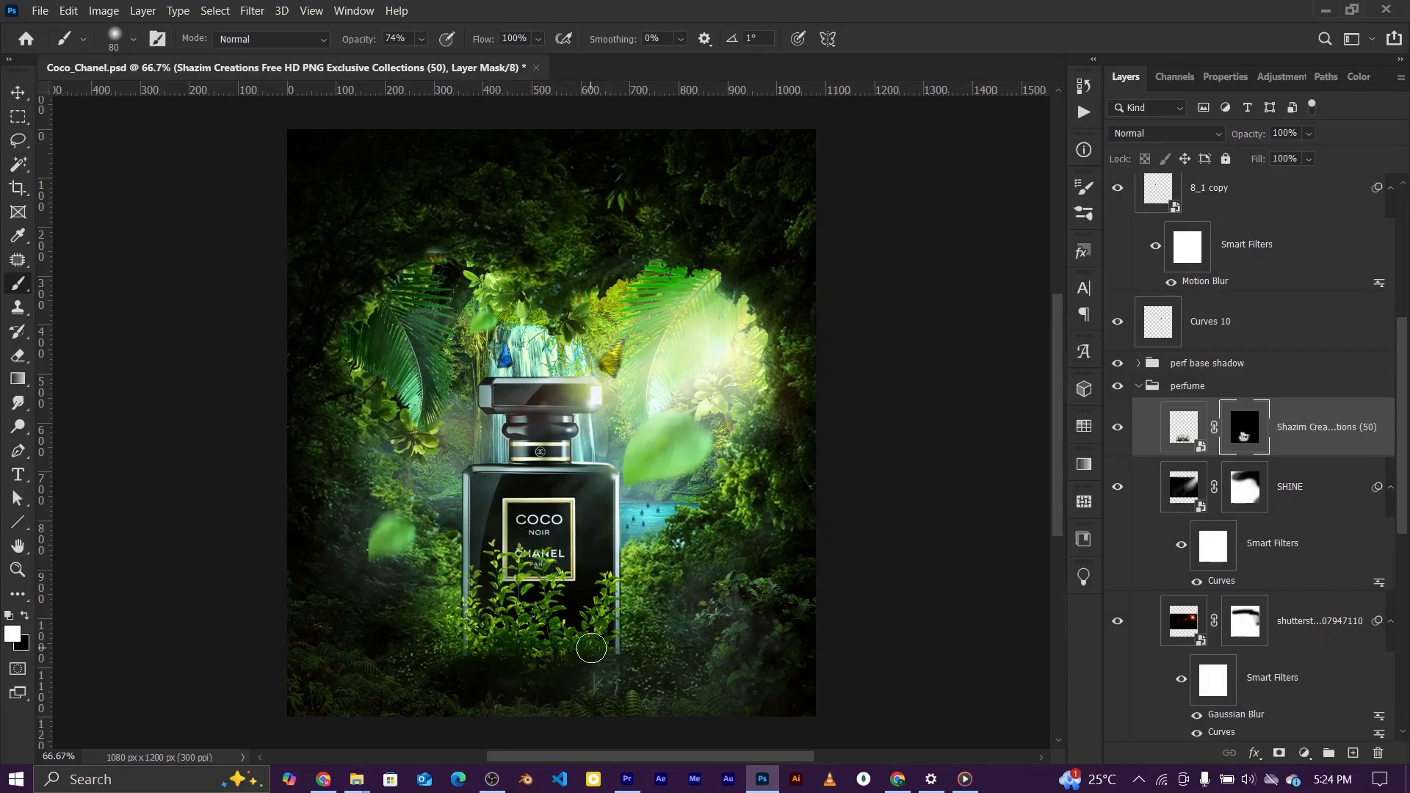
# - Add a Curves adjustment above the shrub layer and darken its midtones to input 140, output 101
pyautogui.click(1181, 425)
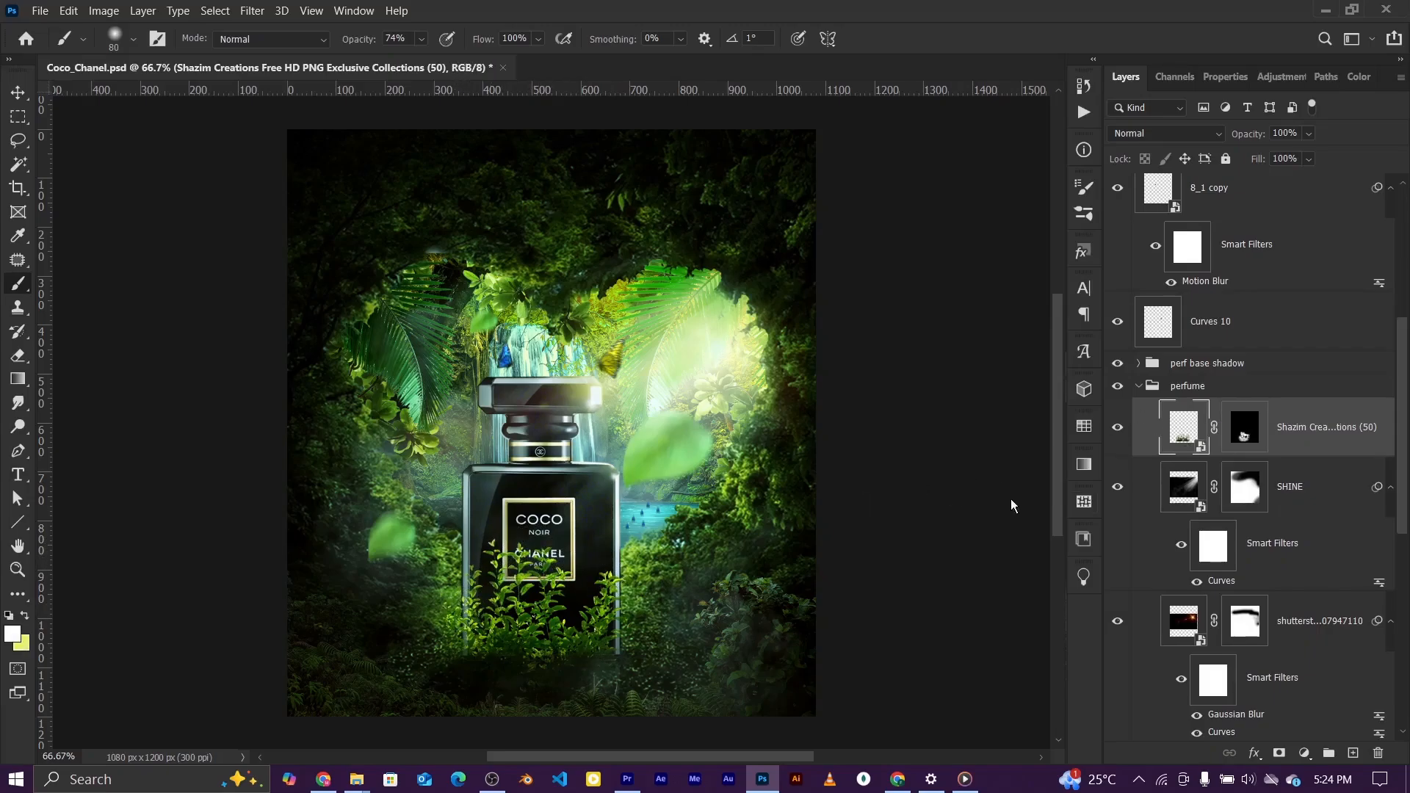
pyautogui.click(18, 93)
pyautogui.click(1304, 753)
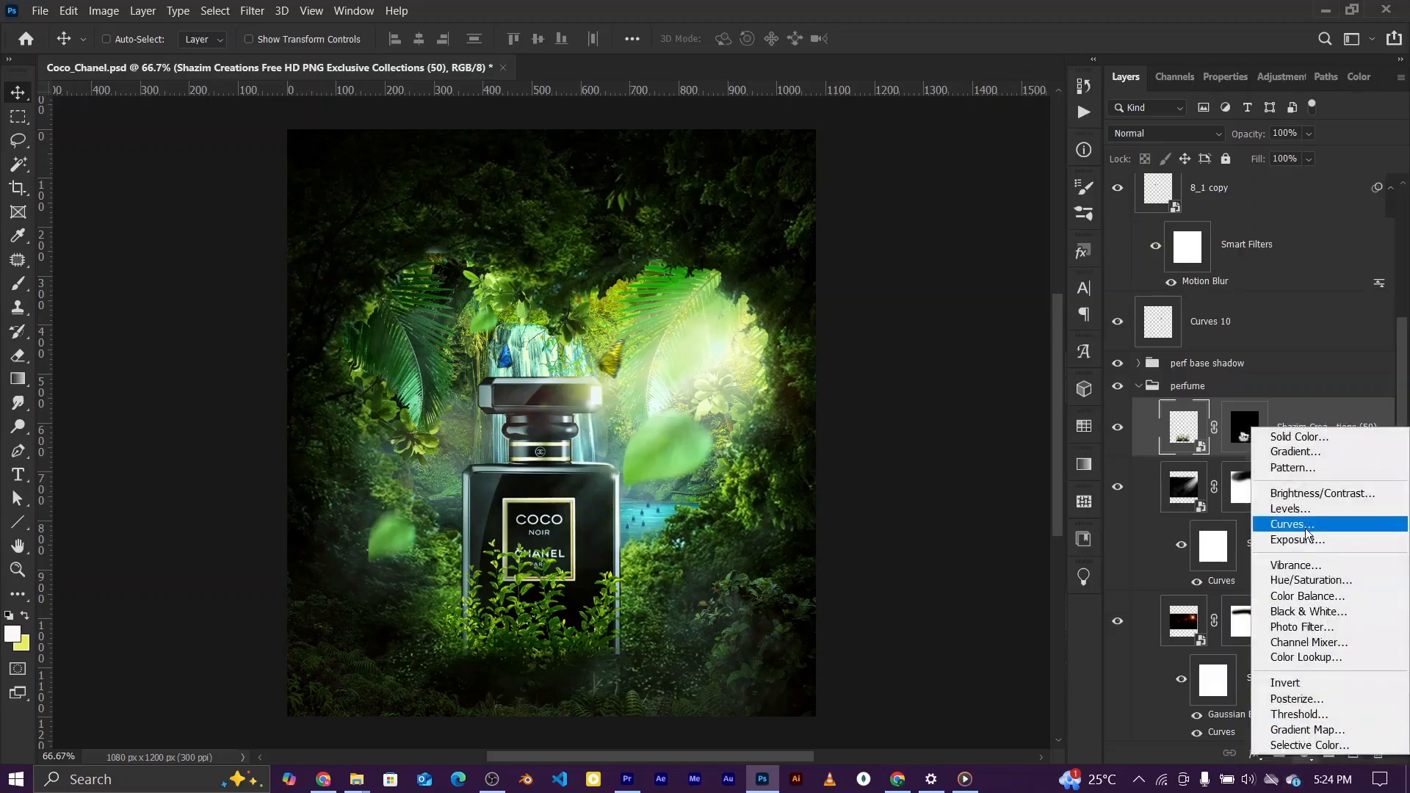
pyautogui.click(1190, 526)
pyautogui.moveTo(1266, 292); pyautogui.dragTo(1278, 318)
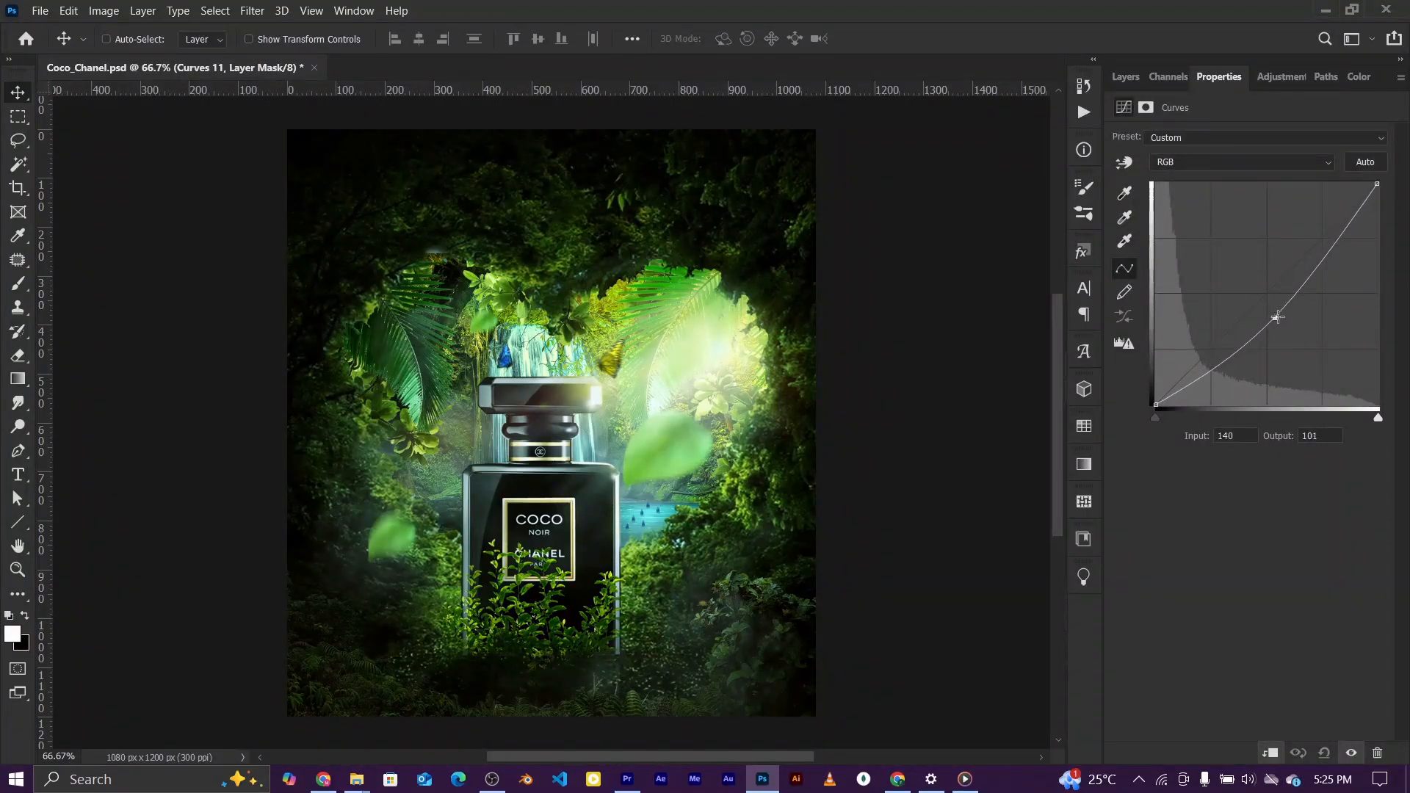
# - Paint black at 74% opacity on the Curves 11 mask over the shrub's upper leaves in front of the bottle label
pyautogui.click(1127, 77)
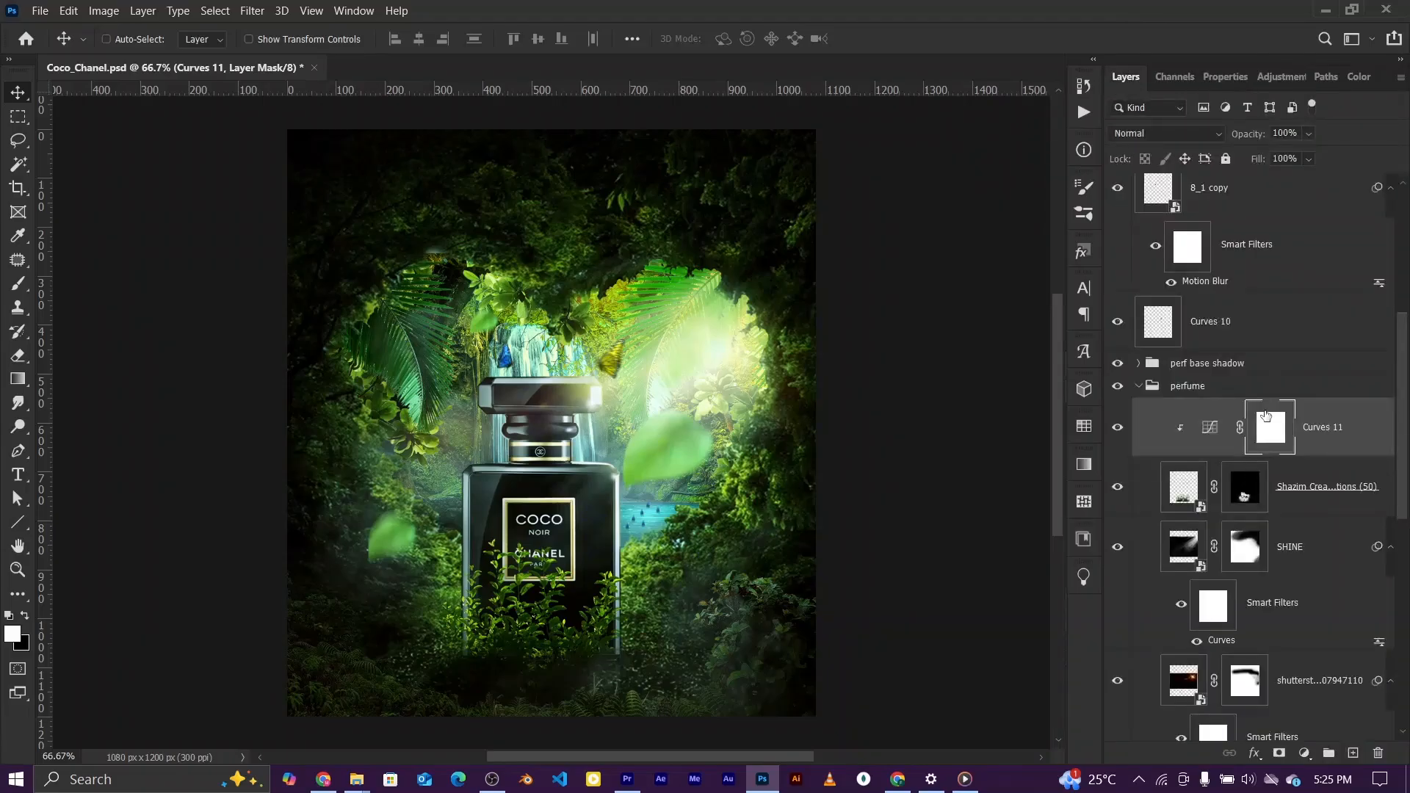
pyautogui.press('b')
pyautogui.press('x')
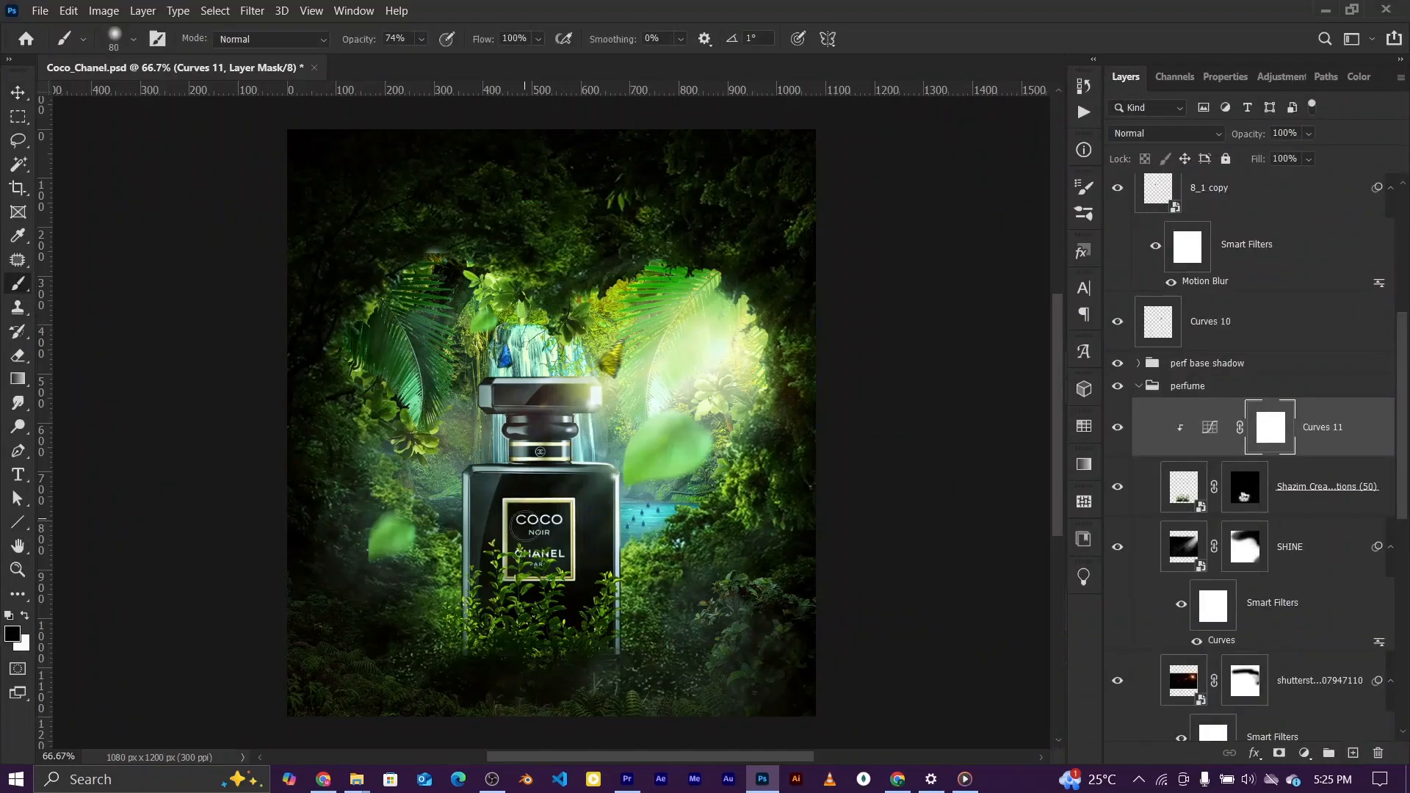
pyautogui.moveTo(486, 537); pyautogui.dragTo(547, 543)
pyautogui.press('v')
# - Duplicate the masked shrub layer within the perfume group, keeping the original beneath its copy
pyautogui.click(1183, 548)
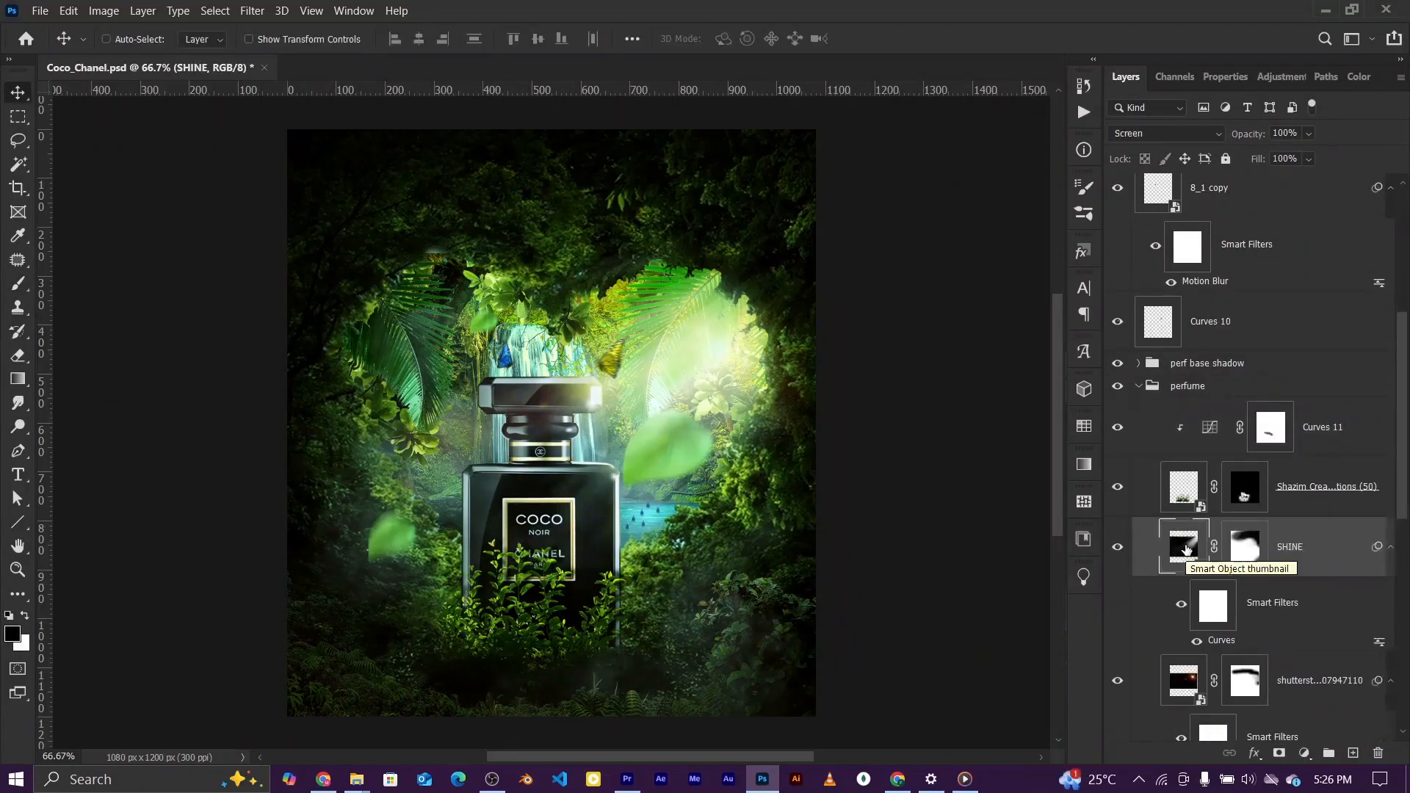
pyautogui.click(1190, 485)
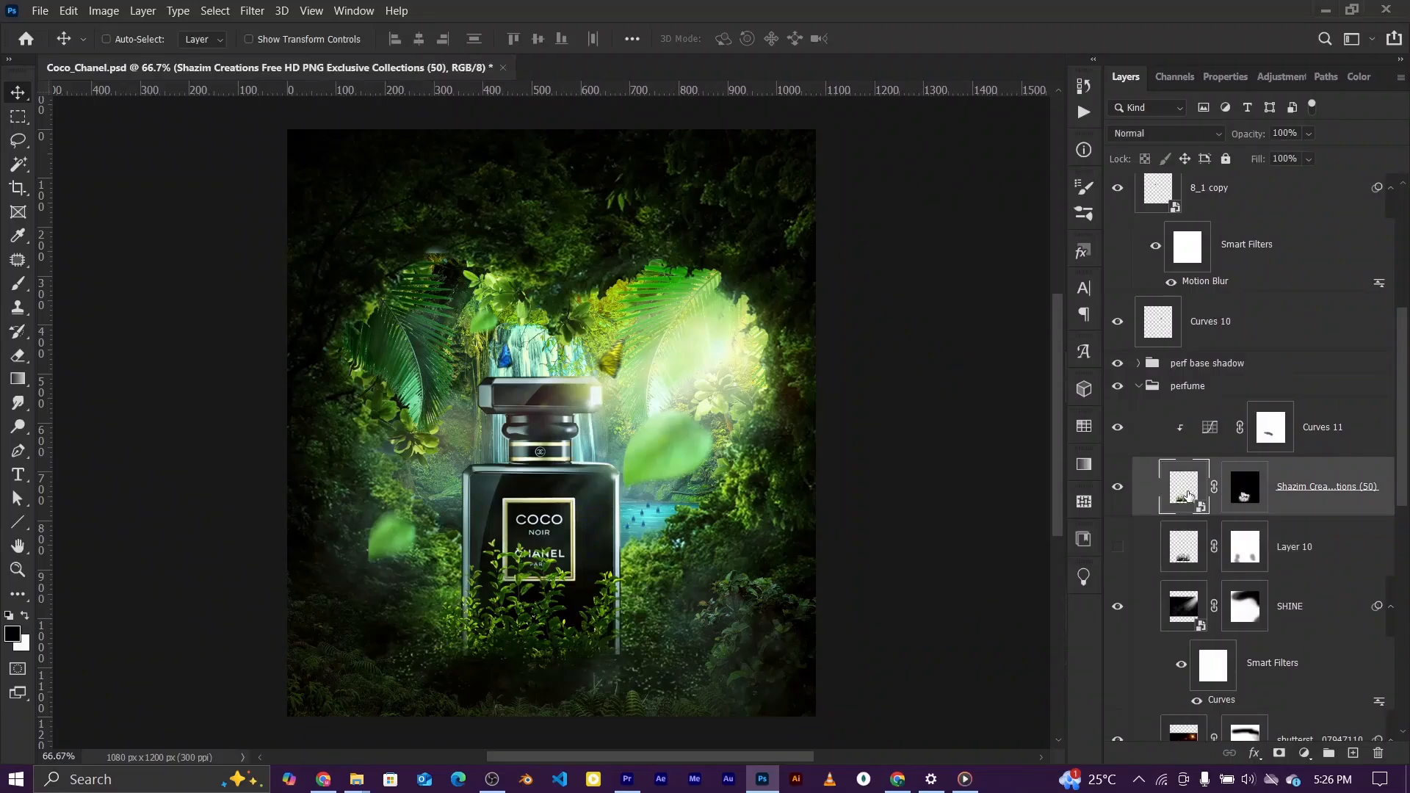
pyautogui.moveTo(1200, 498); pyautogui.dragTo(1212, 547)
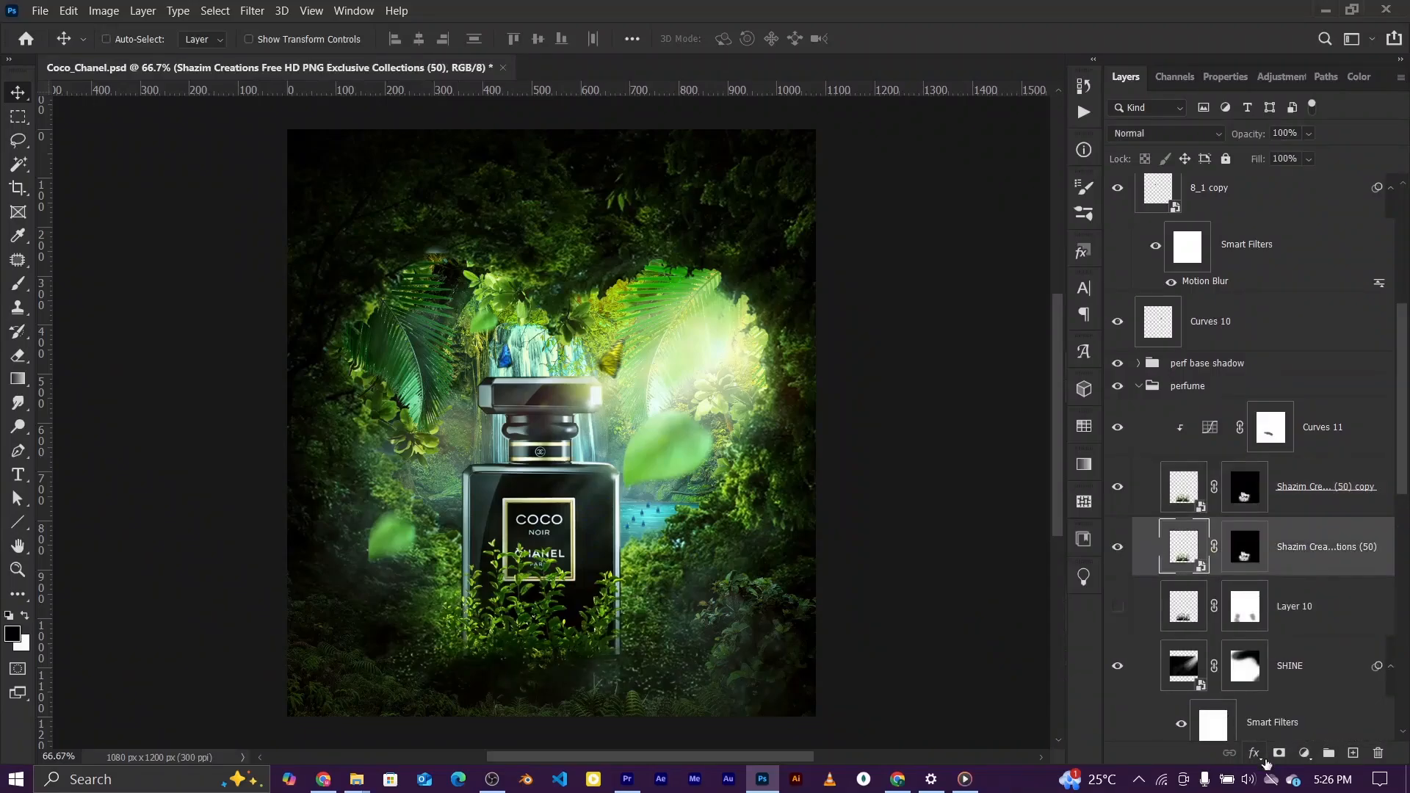
# - Add a drop shadow to the lower shrub layer with 100% opacity, 180° angle, 24 px distance, 8% spread and 6 px size
pyautogui.click(1254, 754)
pyautogui.click(1298, 744)
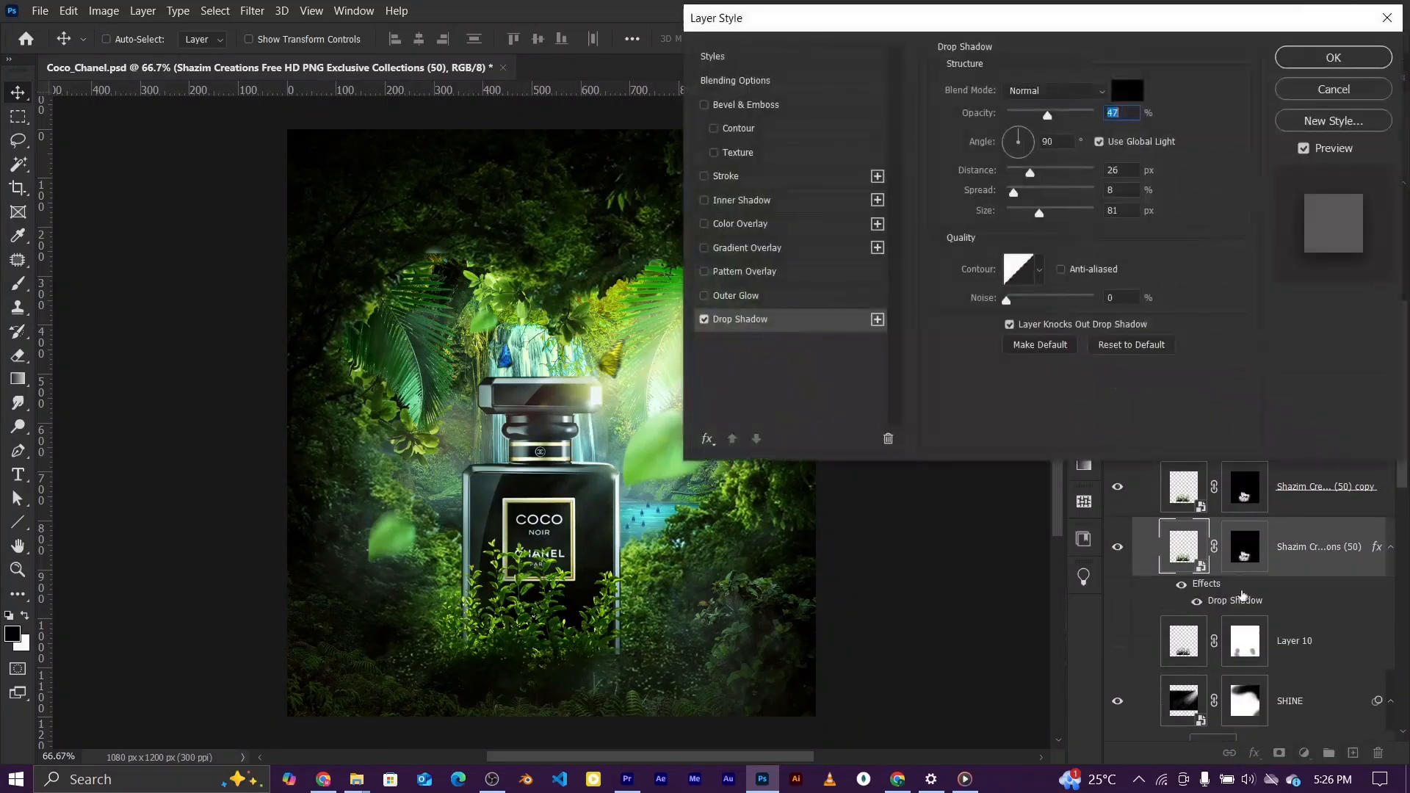
pyautogui.moveTo(1063, 119); pyautogui.dragTo(1089, 120)
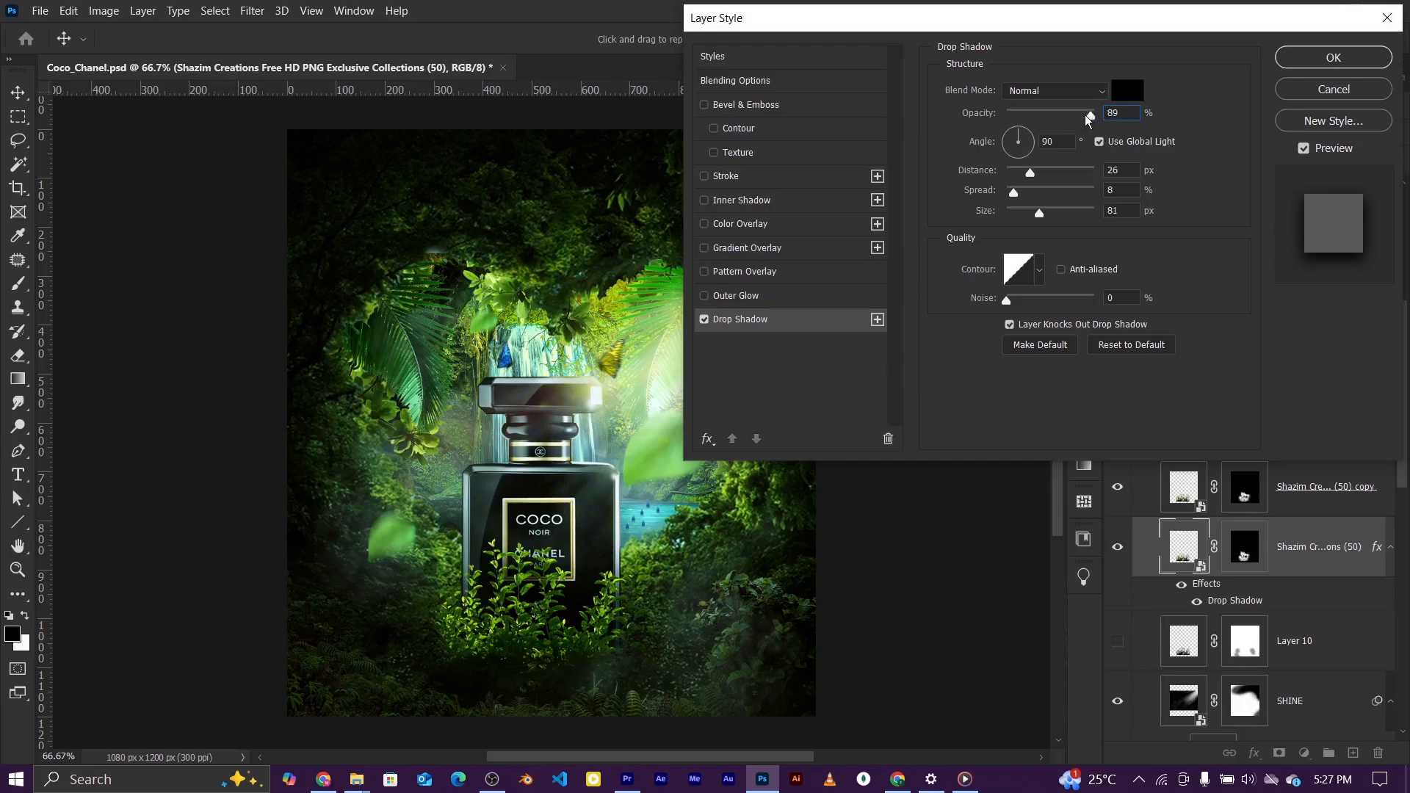
pyautogui.moveTo(1016, 173)
pyautogui.mouseDown()
pyautogui.moveTo(988, 175)
pyautogui.moveTo(1028, 176)
pyautogui.mouseUp()
pyautogui.hotkey('ctrl', '+')
pyautogui.hotkey('ctrl', '+')
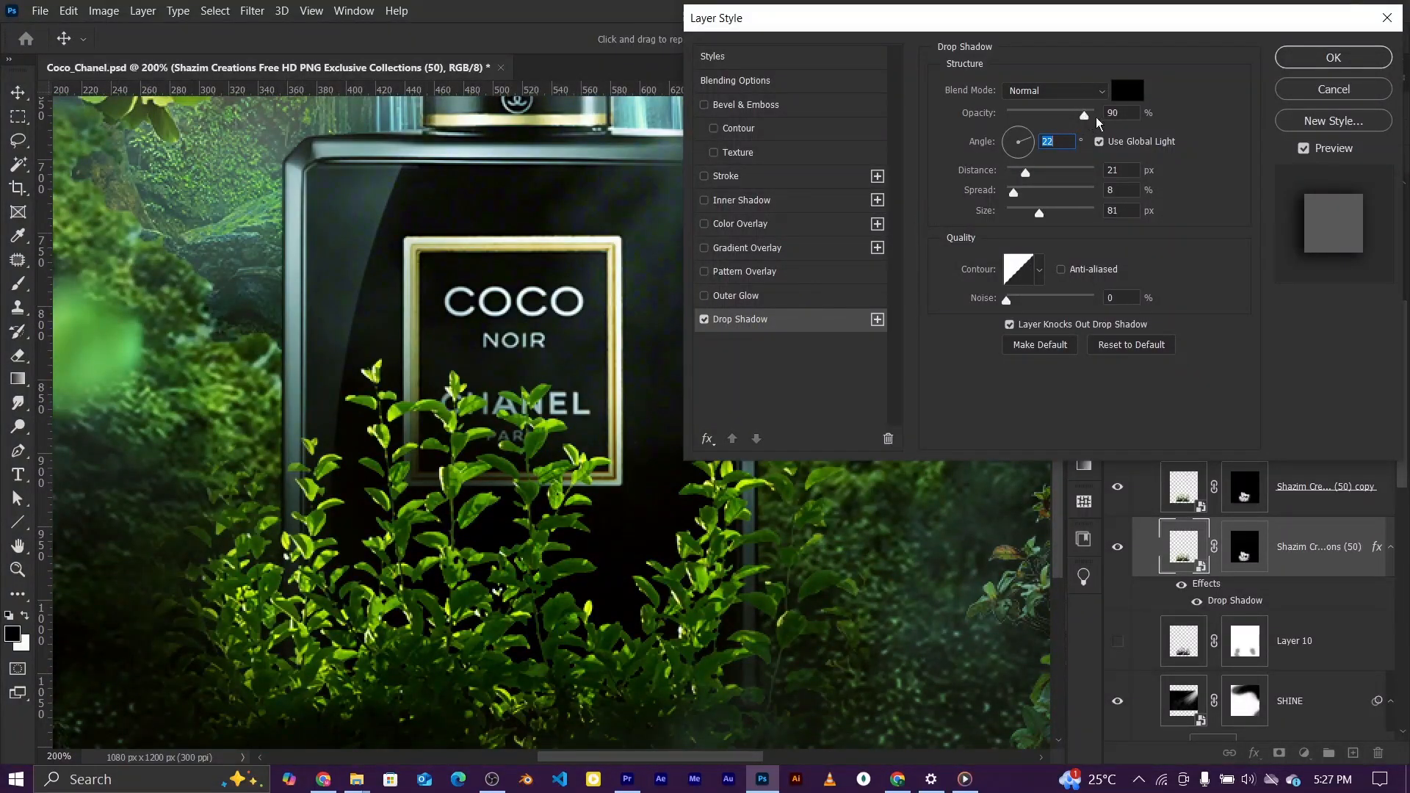
pyautogui.moveTo(1097, 118); pyautogui.dragTo(1103, 116)
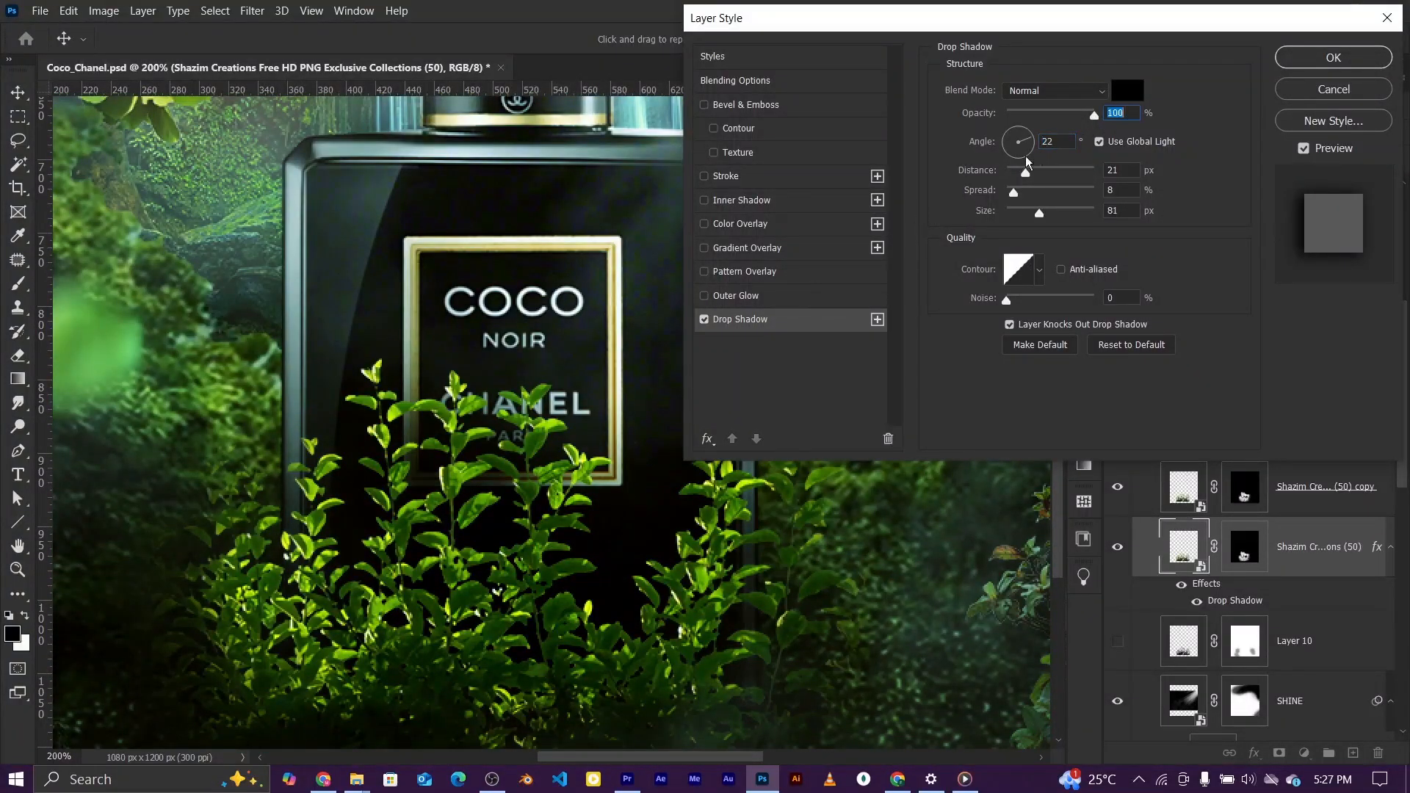
pyautogui.click(1006, 143)
pyautogui.moveTo(1039, 213); pyautogui.dragTo(1029, 173)
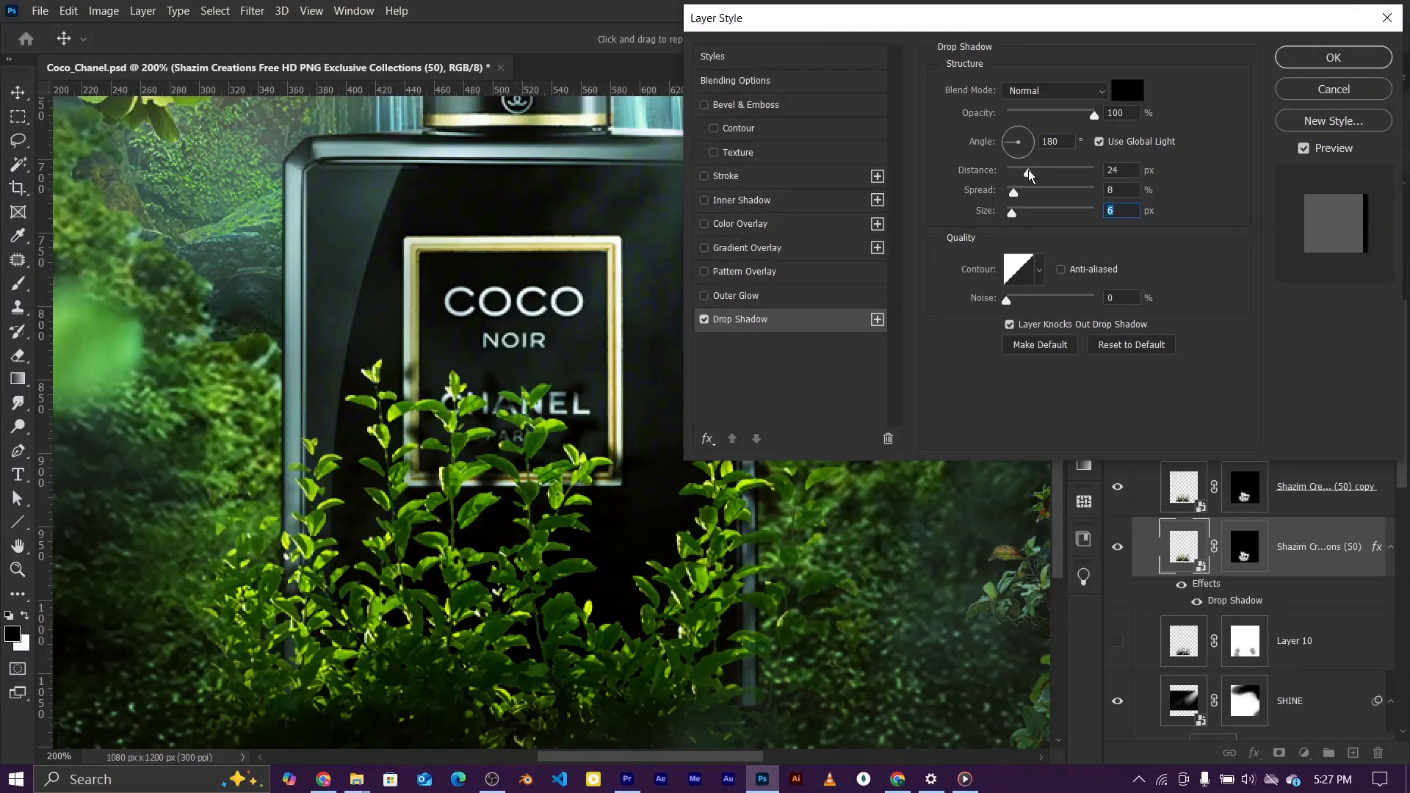
# - Add a second drop shadow to the lower shrub layer with 60% opacity and 24 px size, and apply the layer style
pyautogui.click(874, 321)
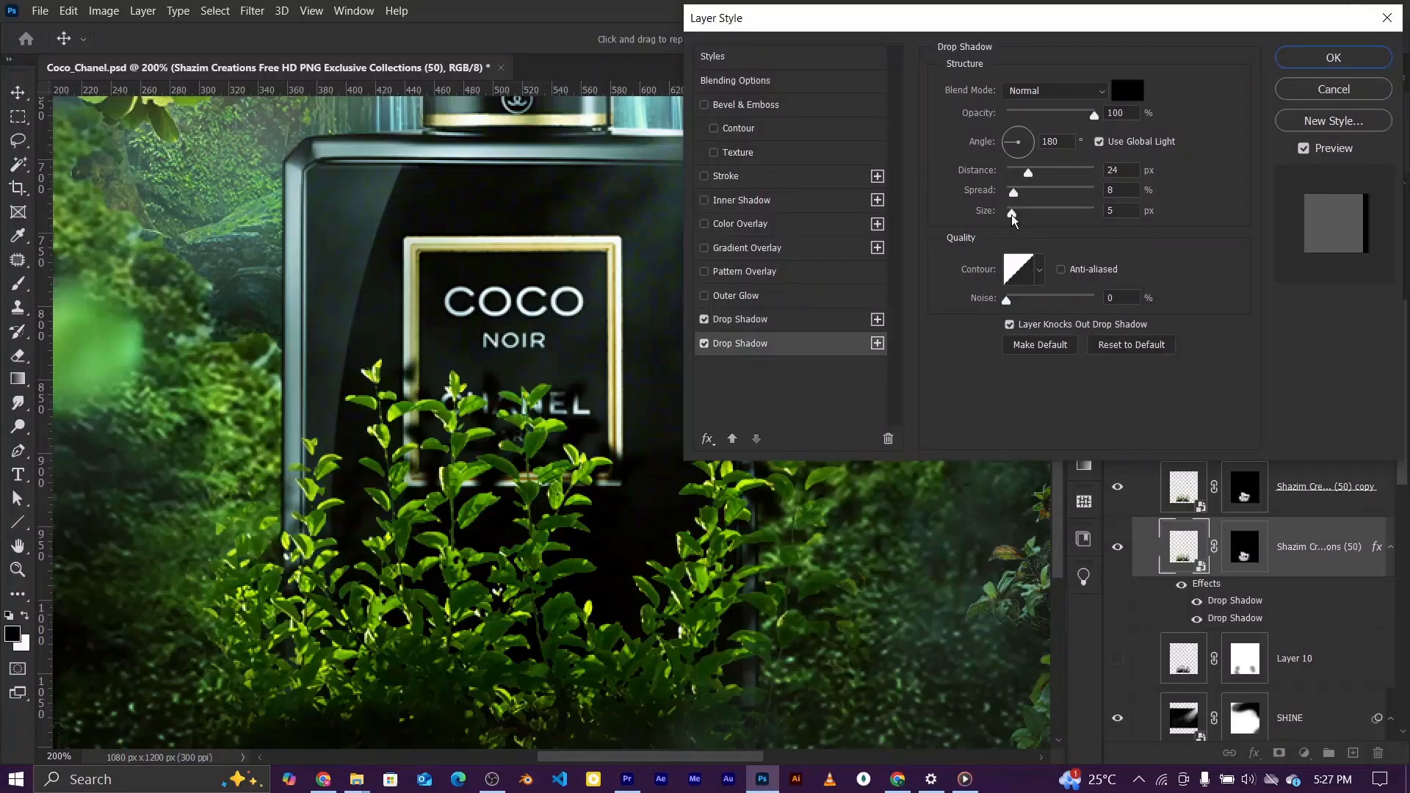
pyautogui.moveTo(1012, 214); pyautogui.dragTo(1020, 213)
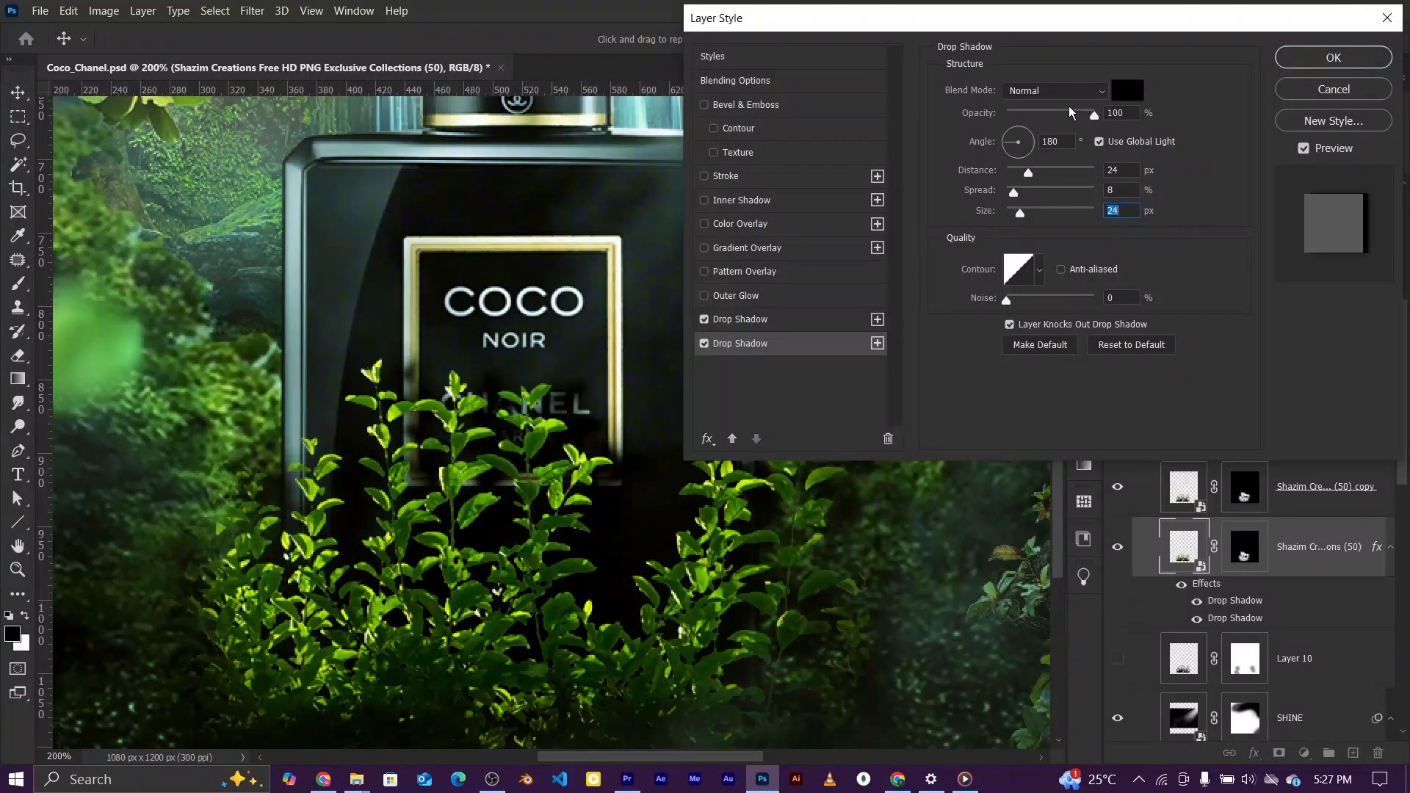
pyautogui.moveTo(1074, 116); pyautogui.dragTo(1065, 117)
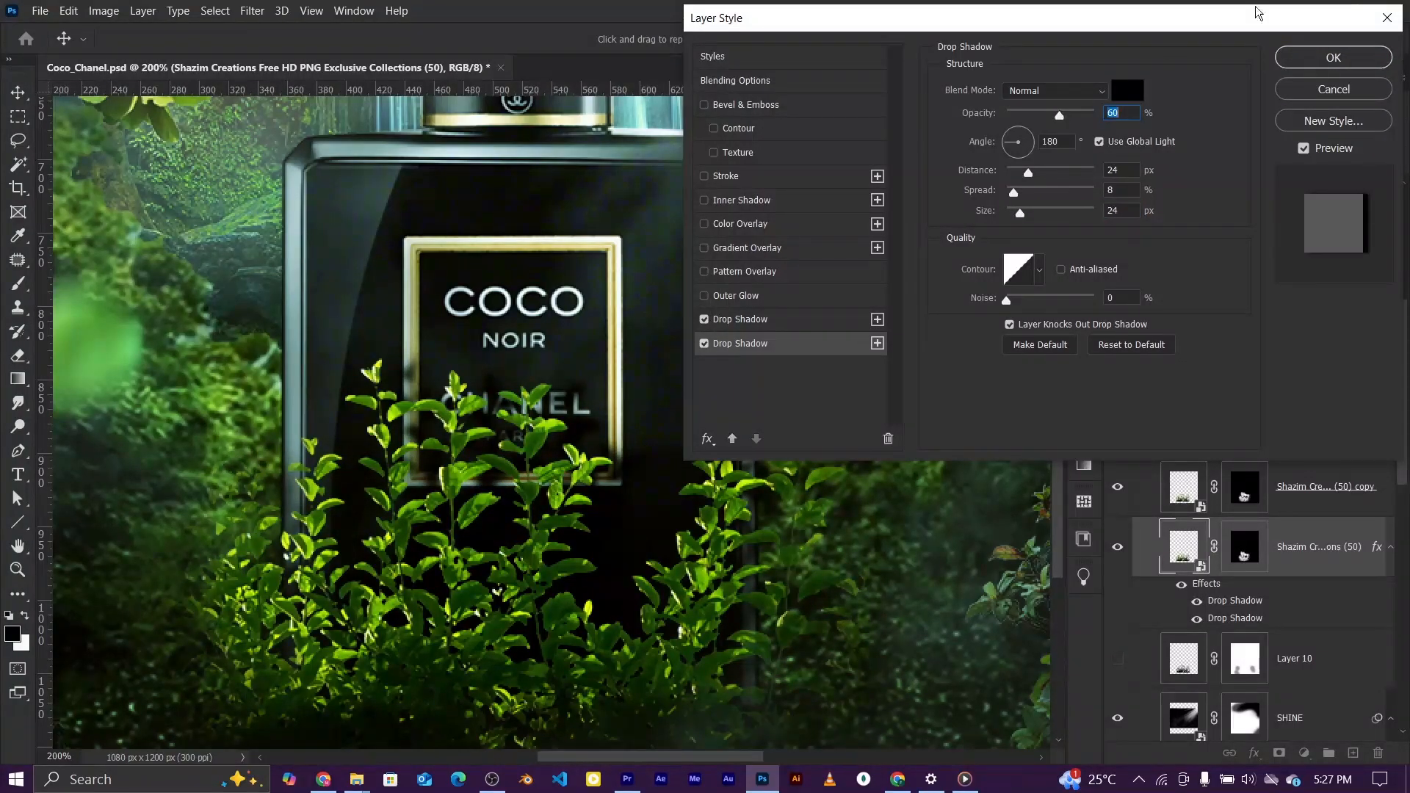
pyautogui.click(1334, 58)
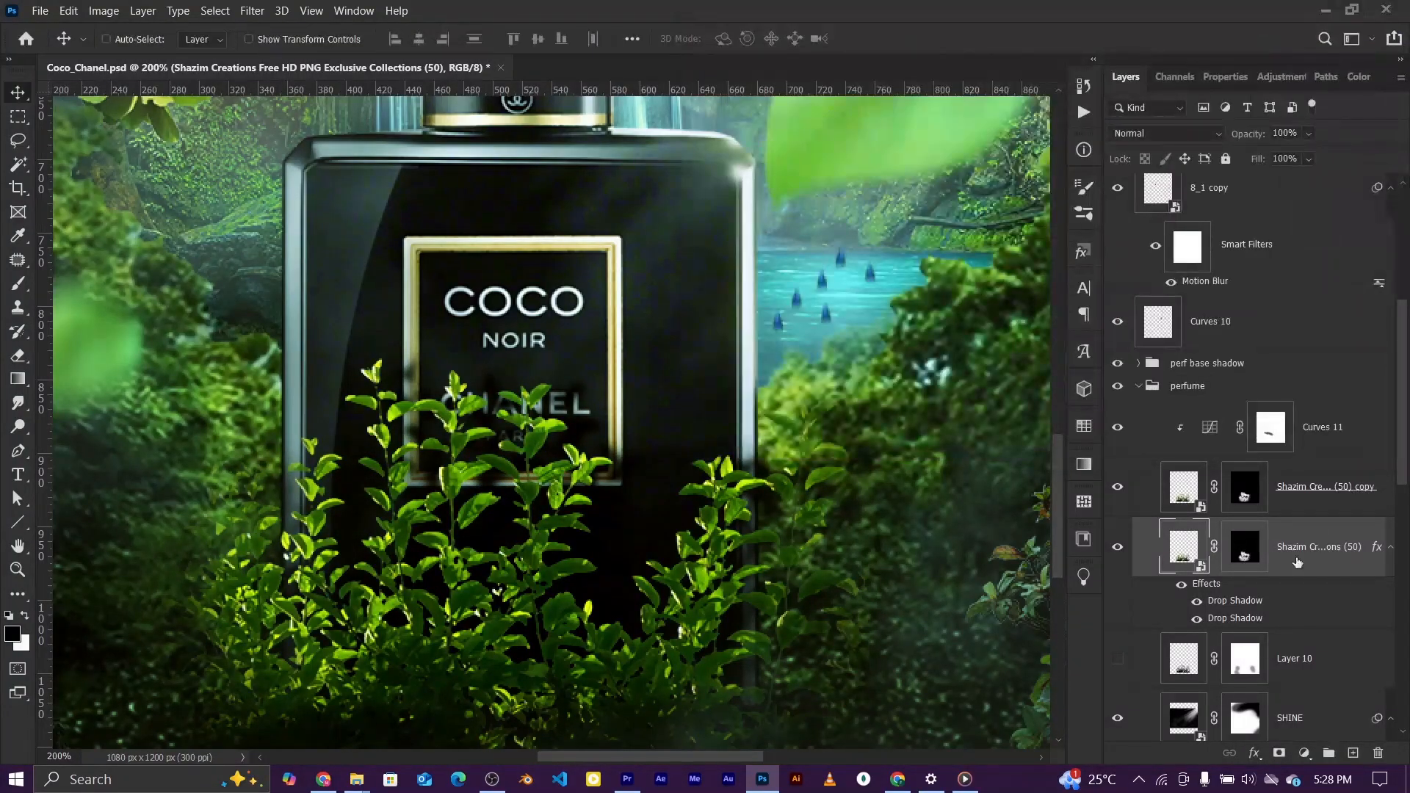
# - Convert the lower shrub layer's drop shadow effects into separate layers and check the shrub by toggling its visibility
pyautogui.click(1181, 585)
pyautogui.click(1180, 585)
pyautogui.doubleClick(1206, 584)
pyautogui.click(1354, 94)
pyautogui.rightClick(1213, 588)
pyautogui.click(1242, 528)
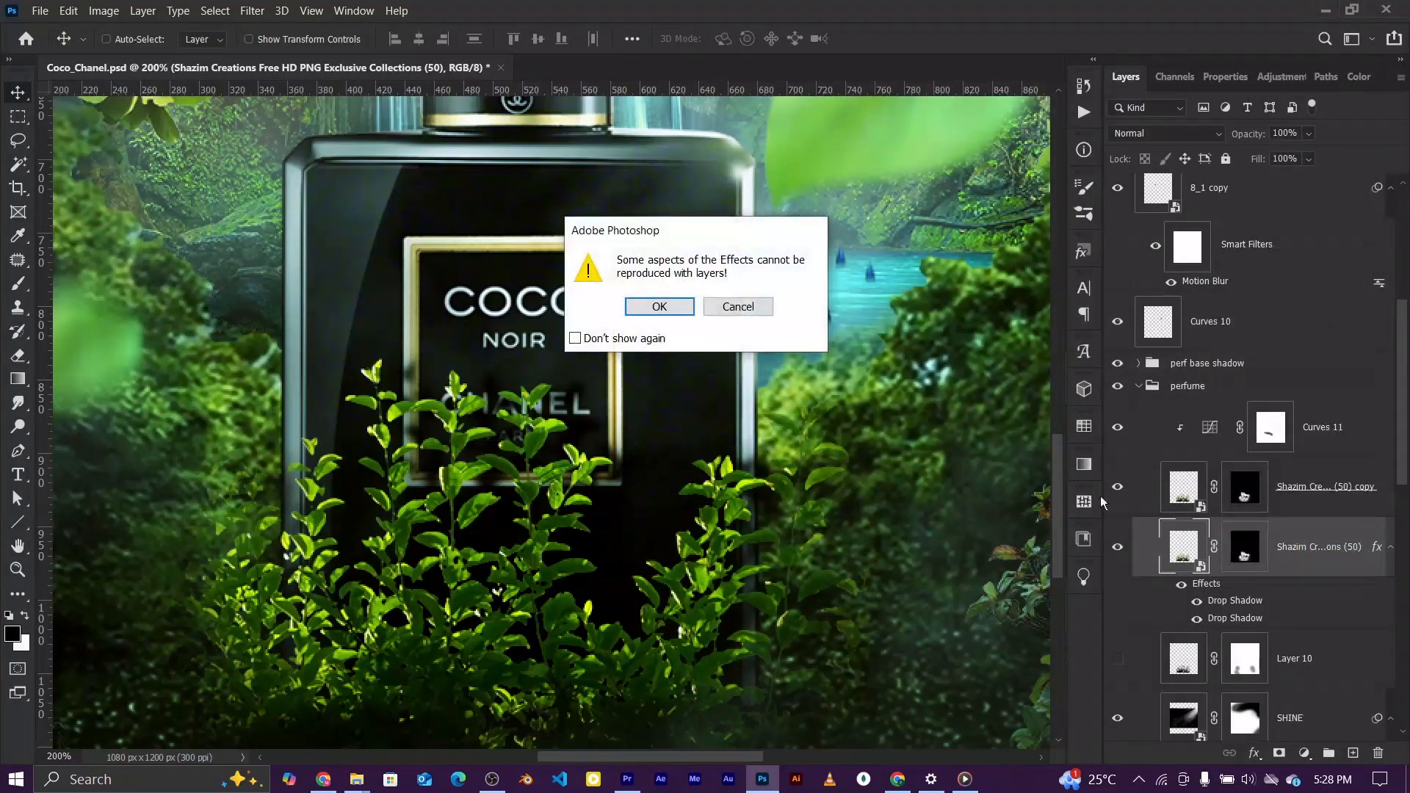
pyautogui.click(658, 307)
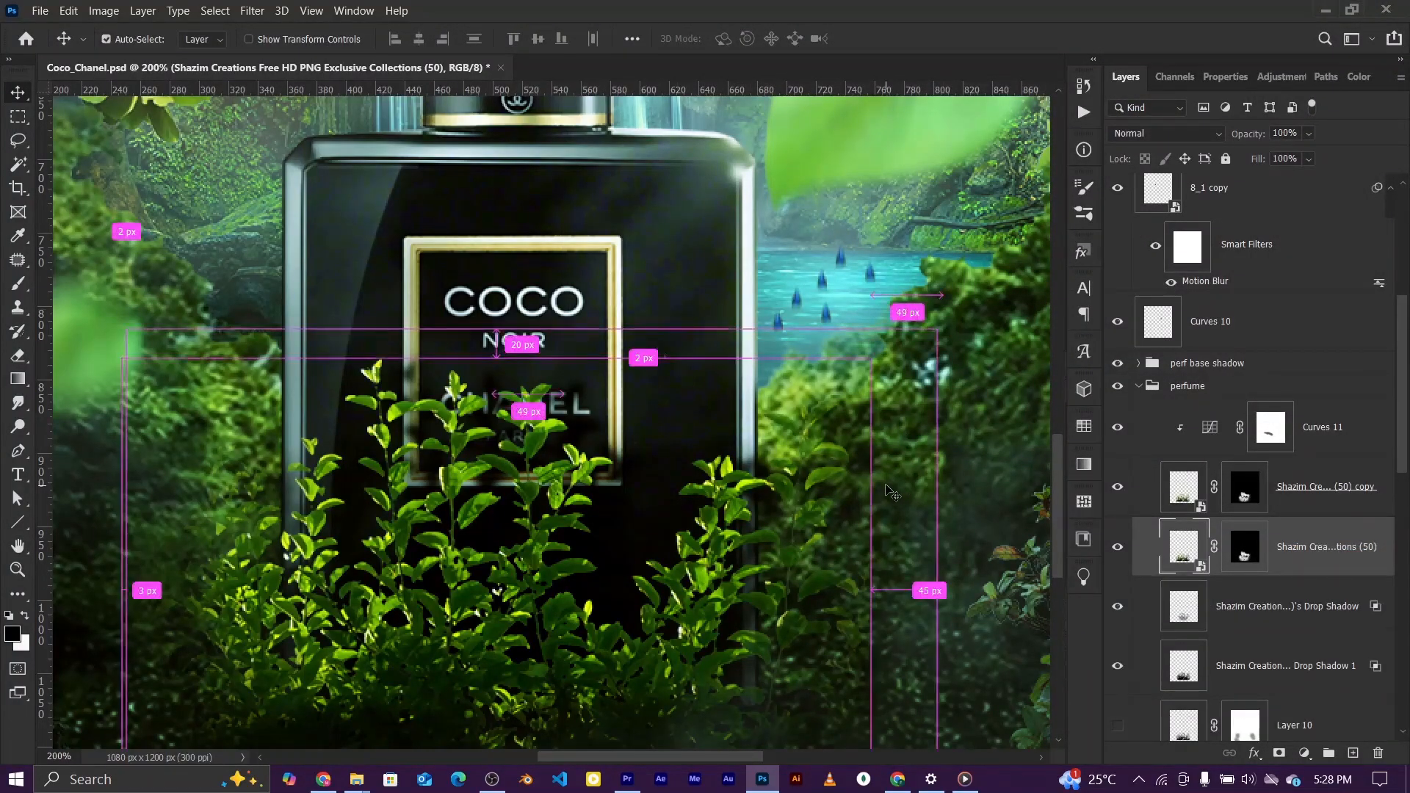
pyautogui.hotkey('ctrl', '-')
pyautogui.hotkey('ctrl', '-')
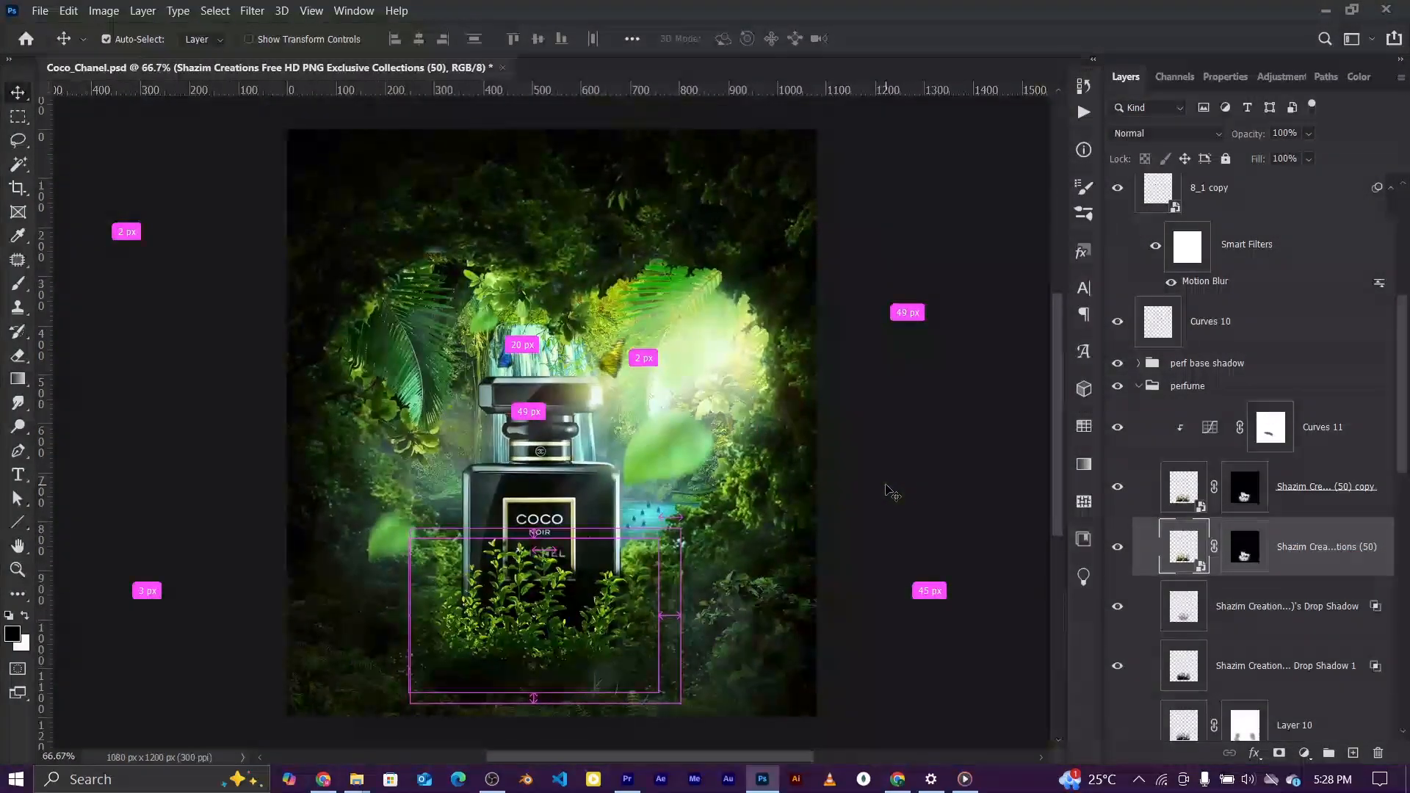
pyautogui.click(1118, 547)
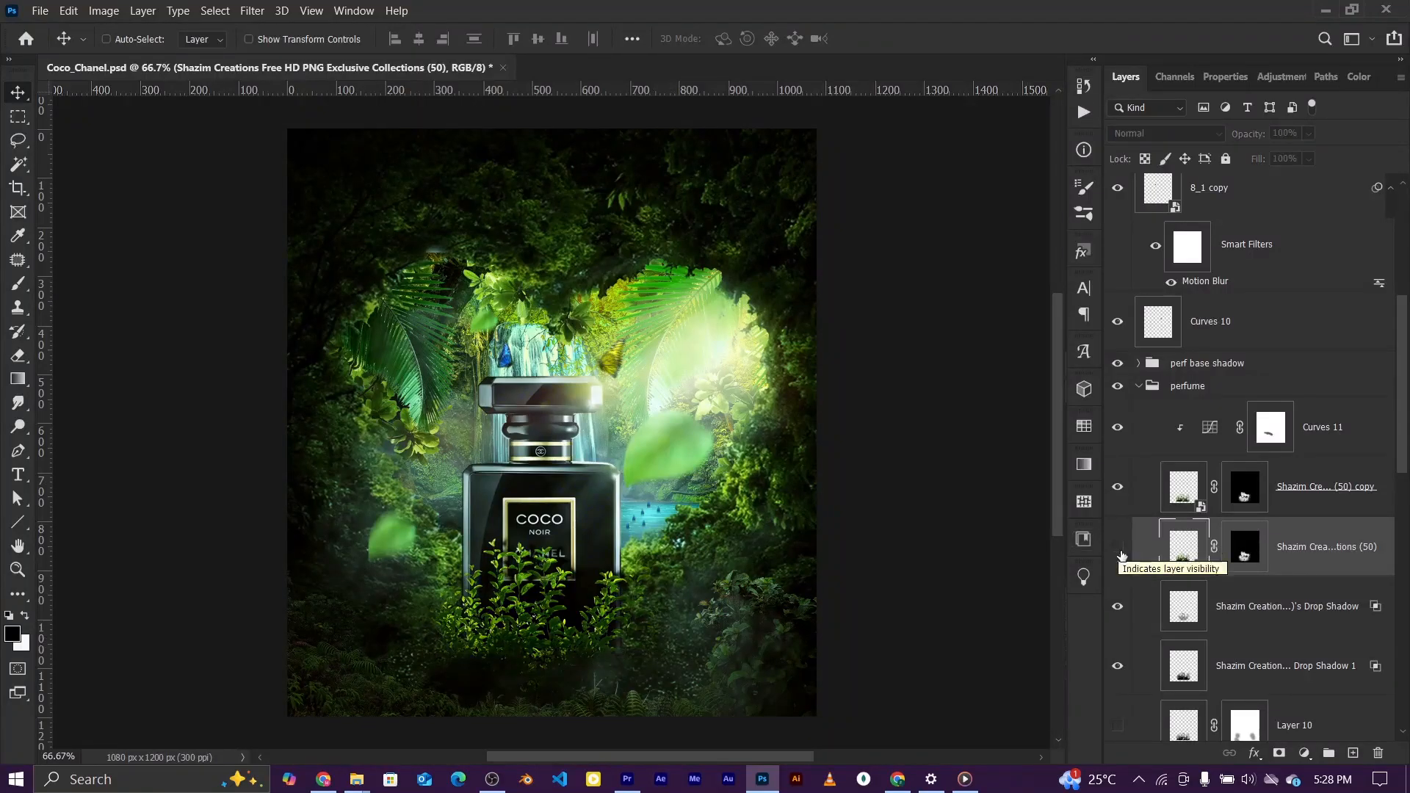
pyautogui.click(1117, 547)
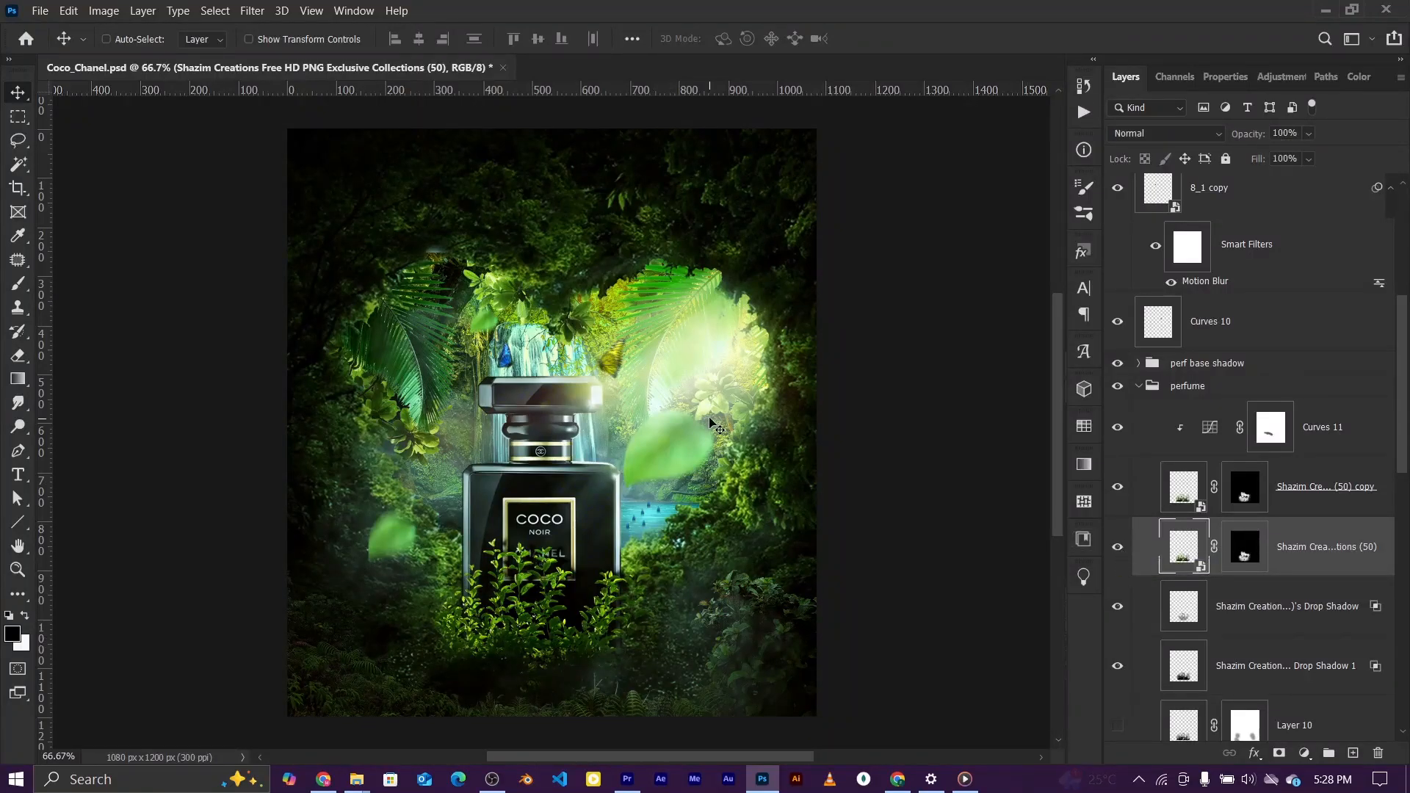
# - Add a clipped Exposure adjustment above Curves 11 and lower its exposure slightly to darken the shrub
pyautogui.click(1116, 428)
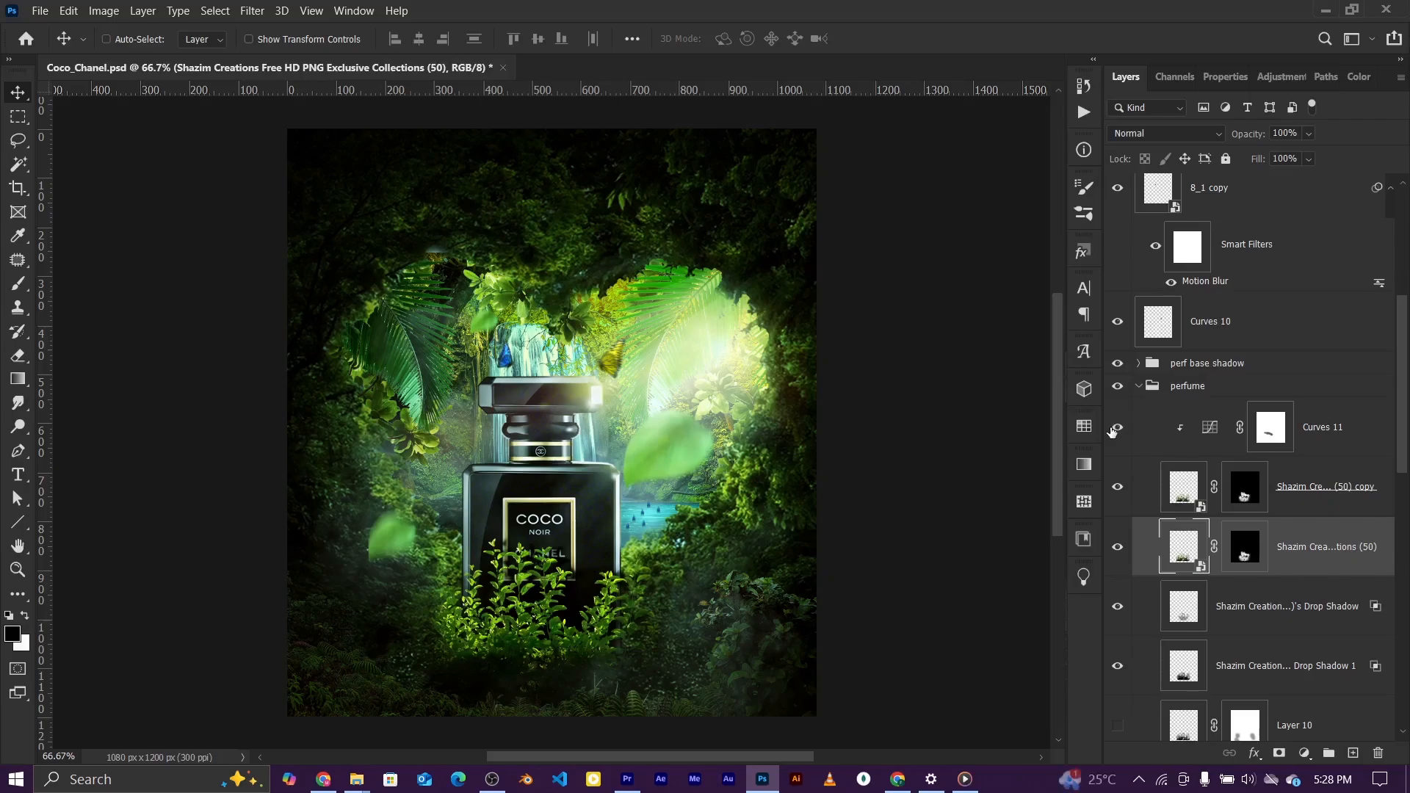
pyautogui.click(1217, 435)
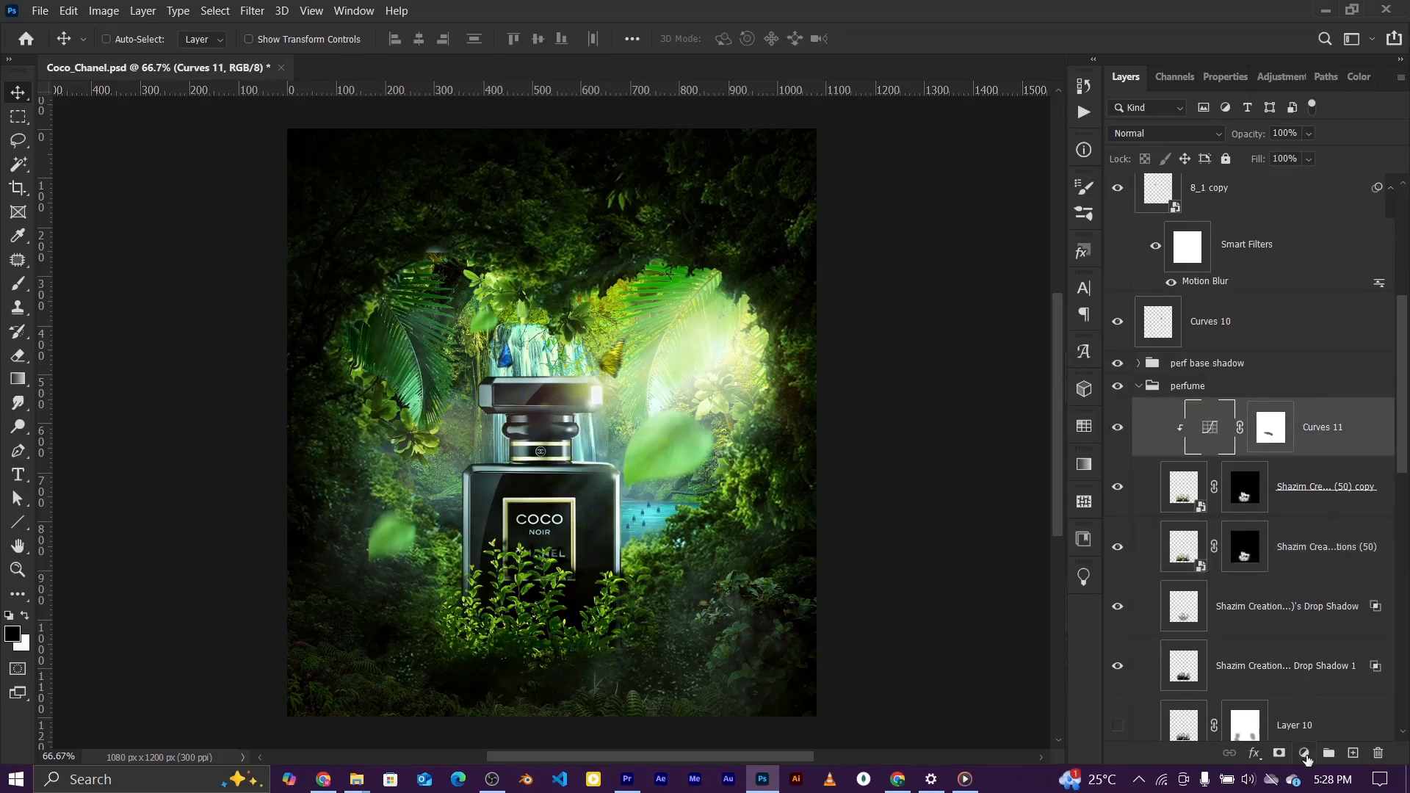
pyautogui.click(1305, 753)
pyautogui.click(1298, 541)
pyautogui.moveTo(1237, 174); pyautogui.dragTo(1222, 185)
pyautogui.press('F7')
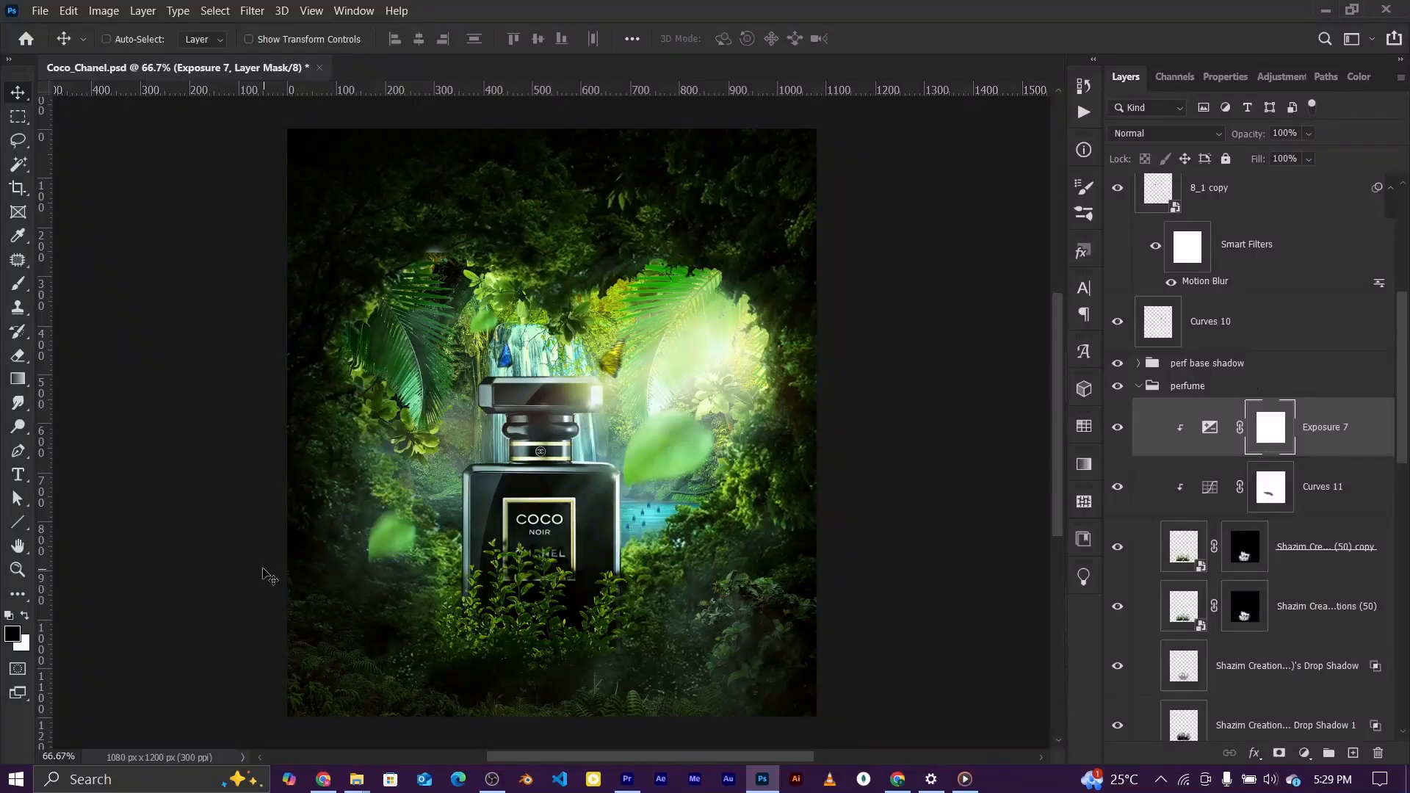
# - Paint black at 50% opacity on the Exposure mask over the upper shrub leaves, reducing the brush size from 175 px
pyautogui.press('b')
pyautogui.click(530, 511)
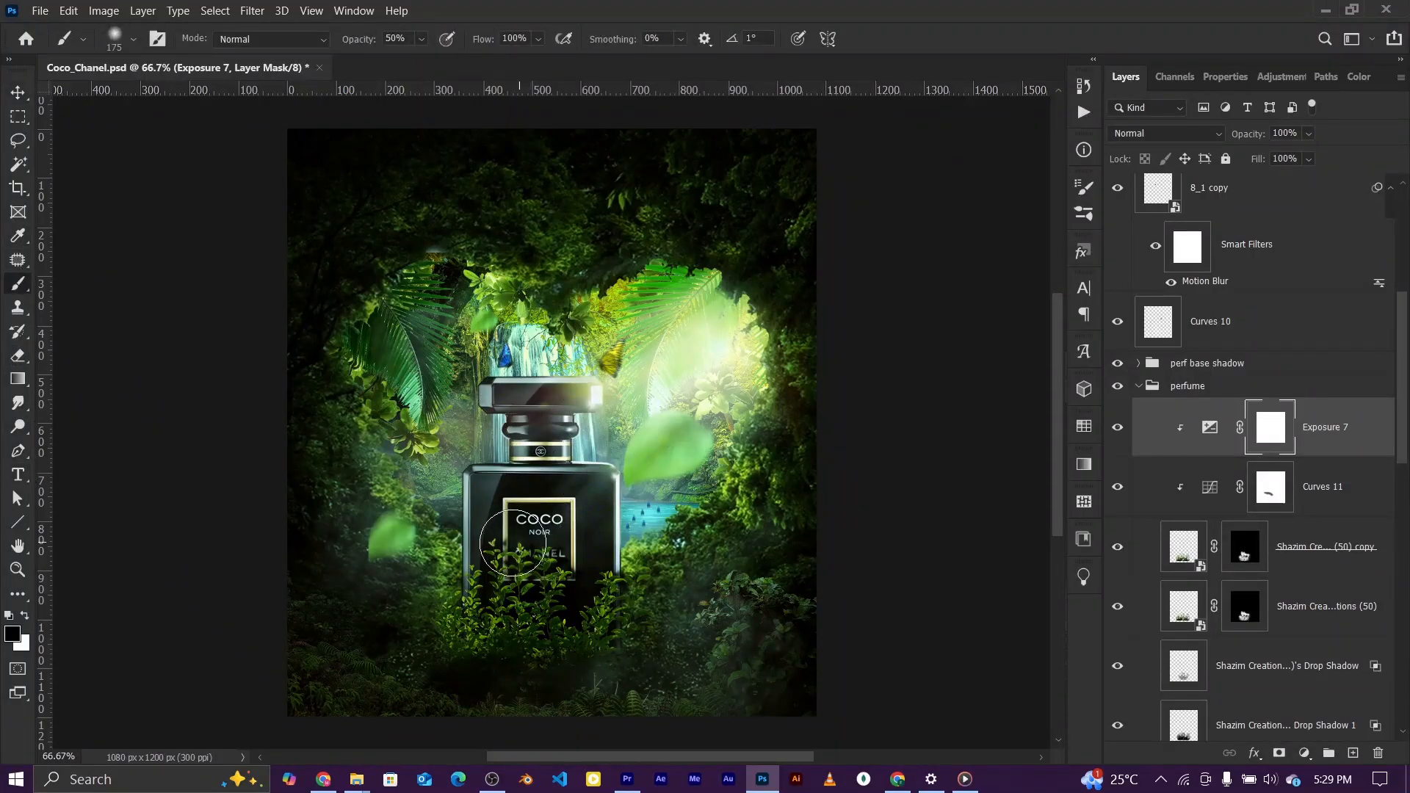
pyautogui.press('[')
pyautogui.press('[')
pyautogui.click(543, 573)
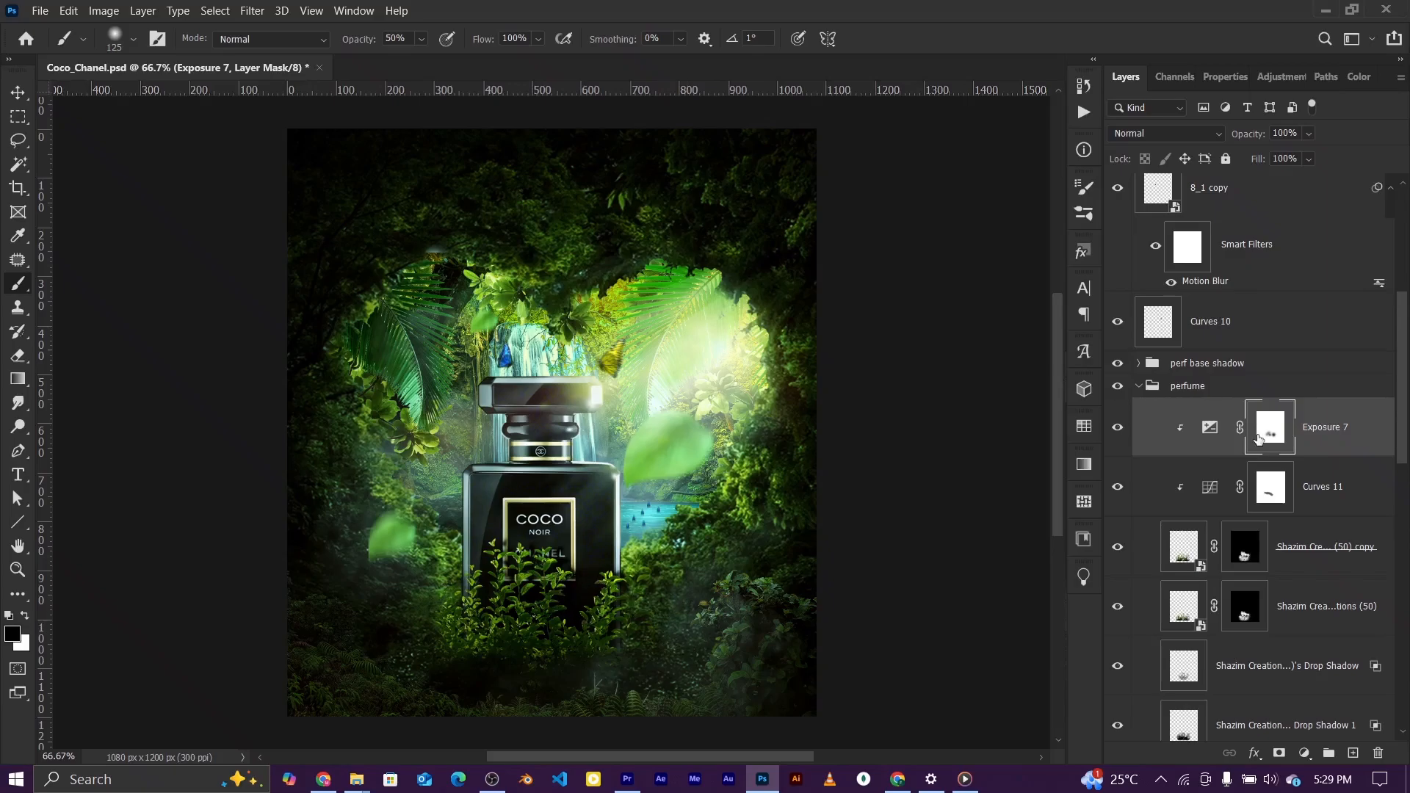
pyautogui.click(1117, 430)
pyautogui.press('[')
pyautogui.press('[')
pyautogui.click(19, 96)
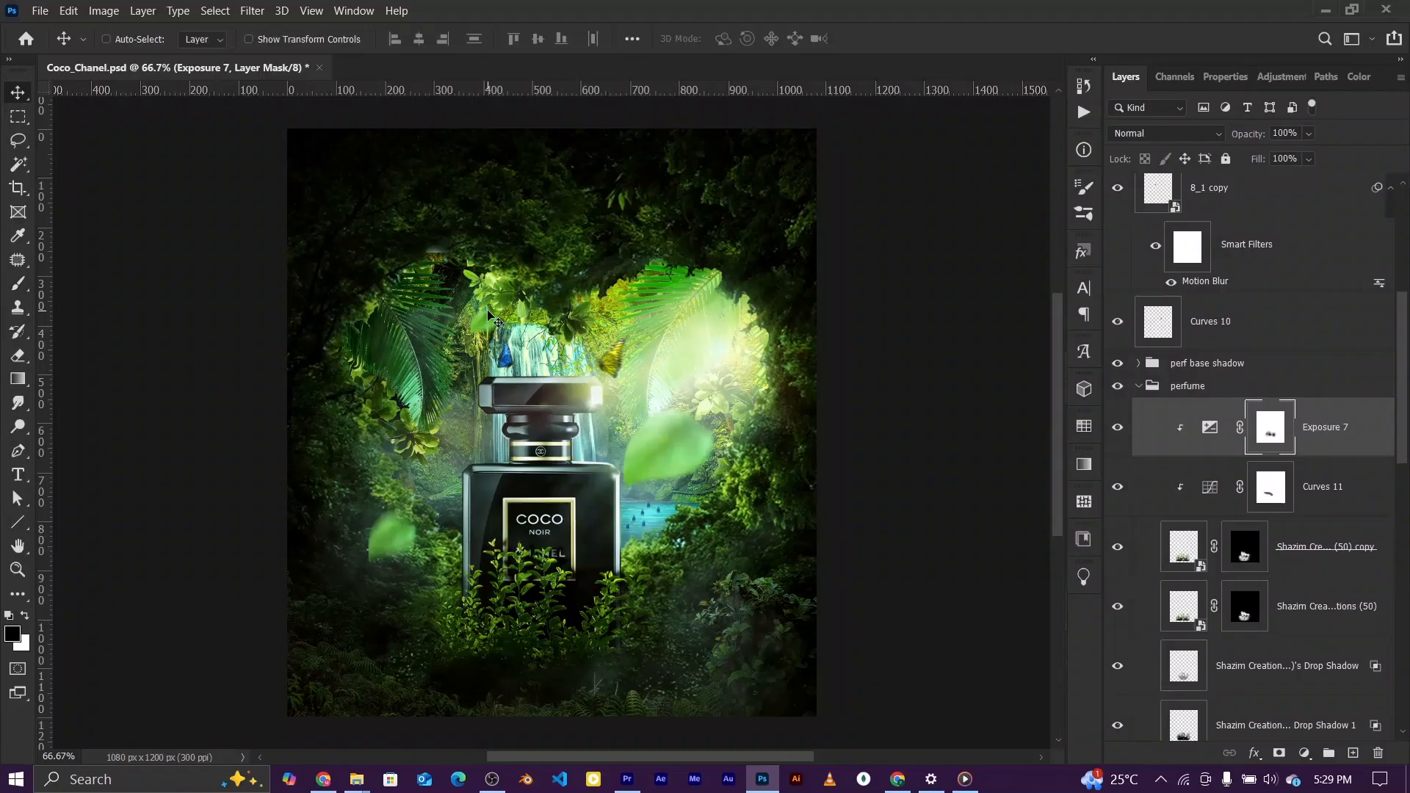
# - Collapse the perfume group, add a layer above the adjustments group, stamp all visible layers onto it and convert it to a smart object
pyautogui.click(1184, 387)
pyautogui.click(1139, 385)
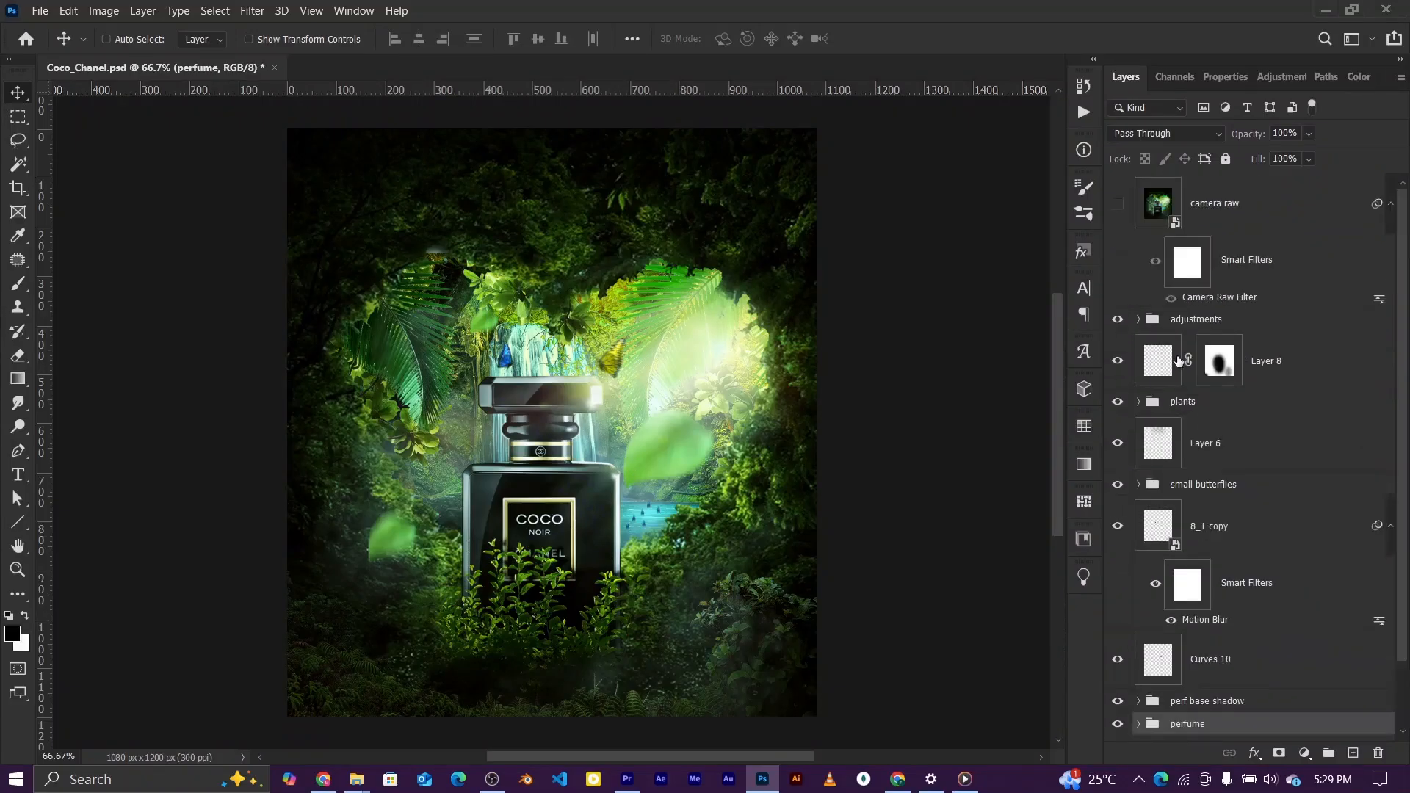
pyautogui.click(1181, 335)
pyautogui.click(1353, 753)
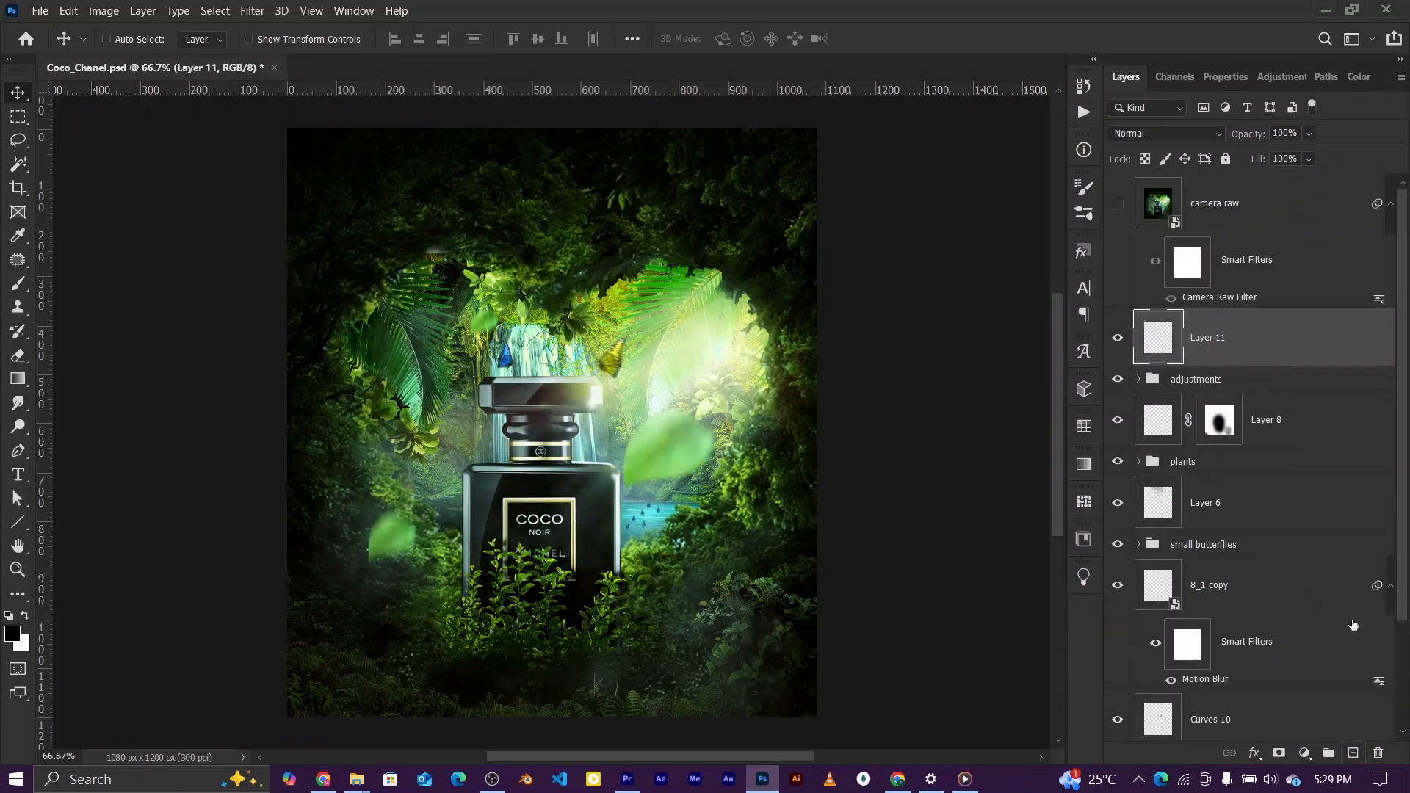
pyautogui.press('ctrl')
pyautogui.hotkey('ctrl', 'shift', 'alt', 'e')
pyautogui.hotkey('ctrl', 'alt', 'shift', 's')
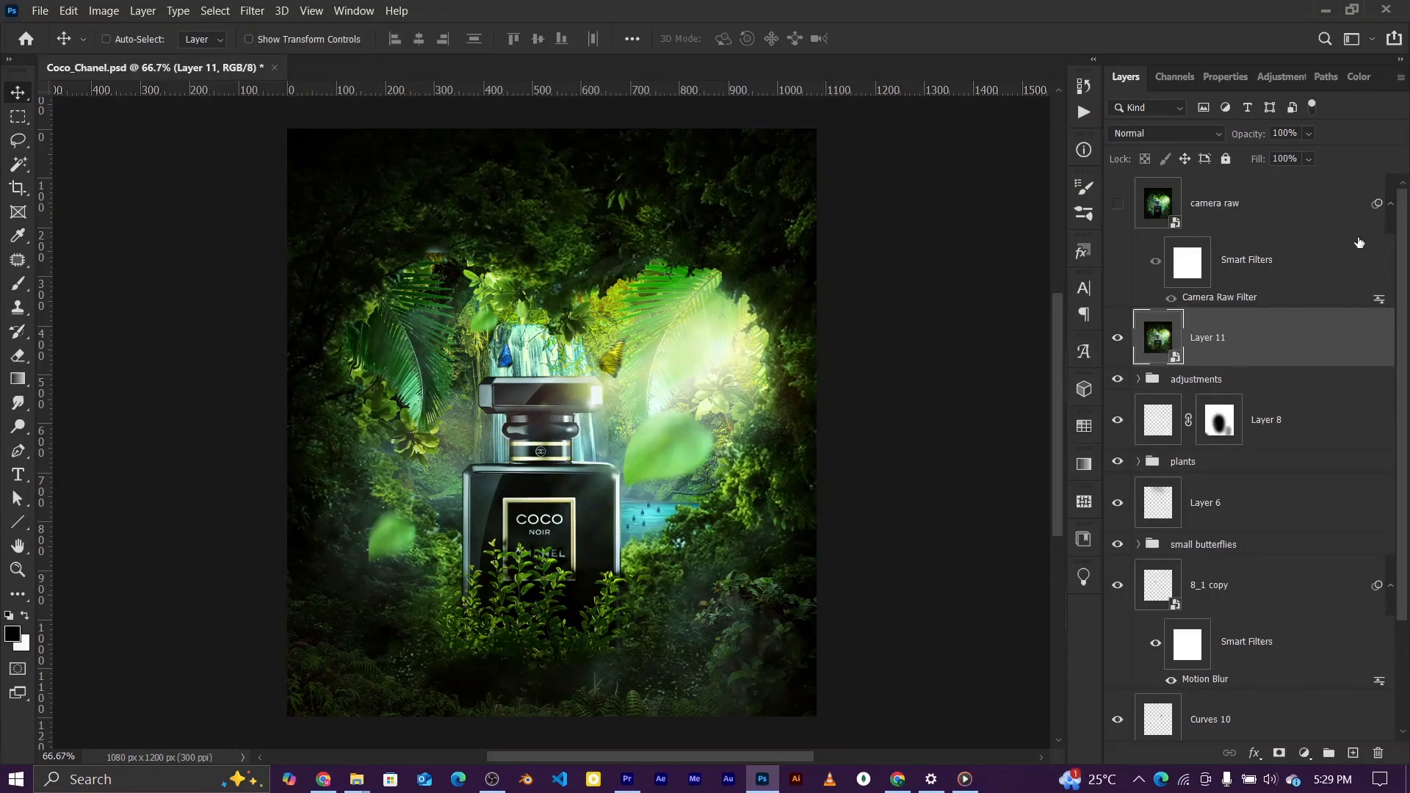